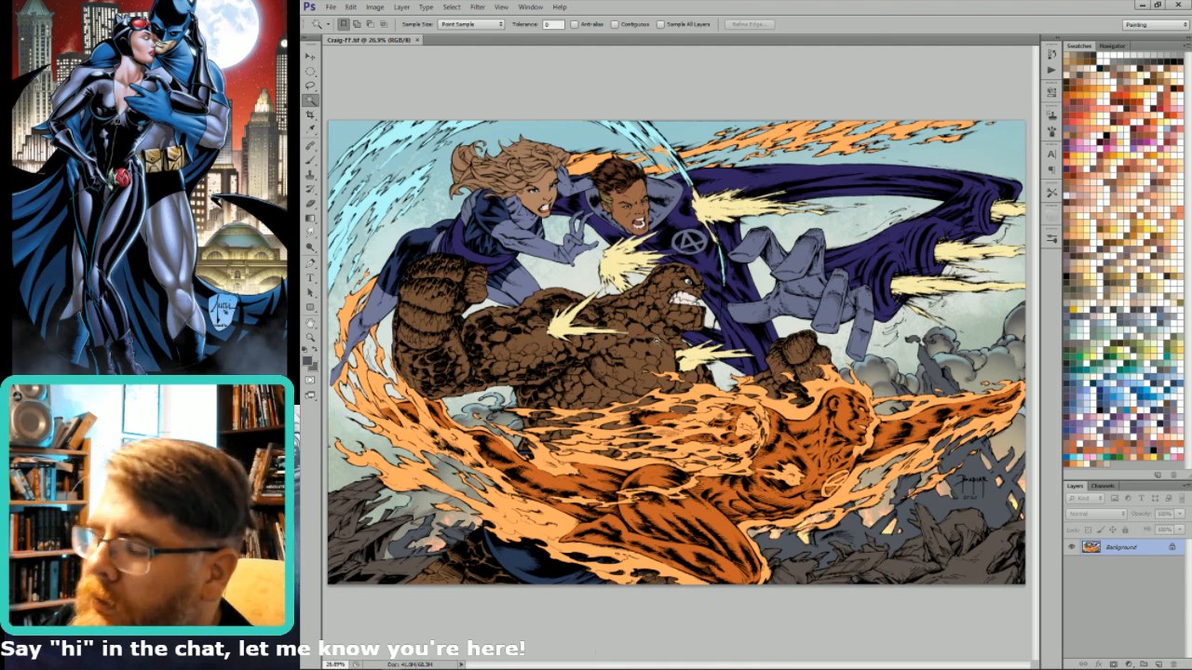
- Select the rocky figure's brown colour area, brighten it with Brightness/Contrast, and clear the selection
click(651, 328)
key(i)
key(ctrl+b)
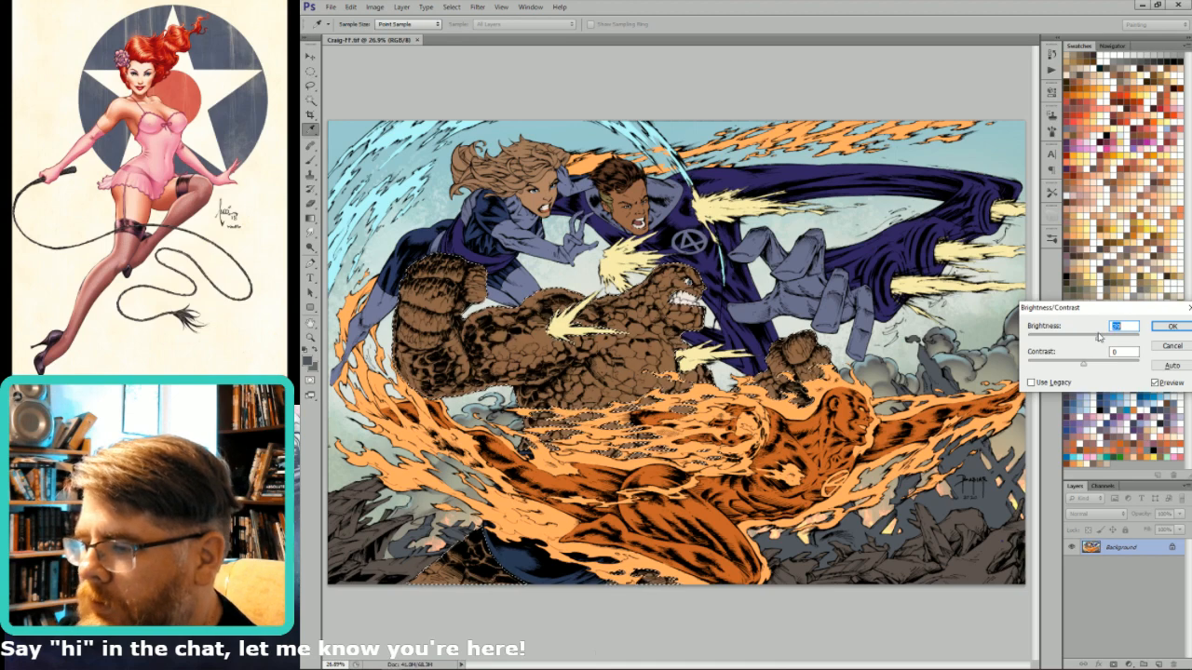
key(Return)
key(w)
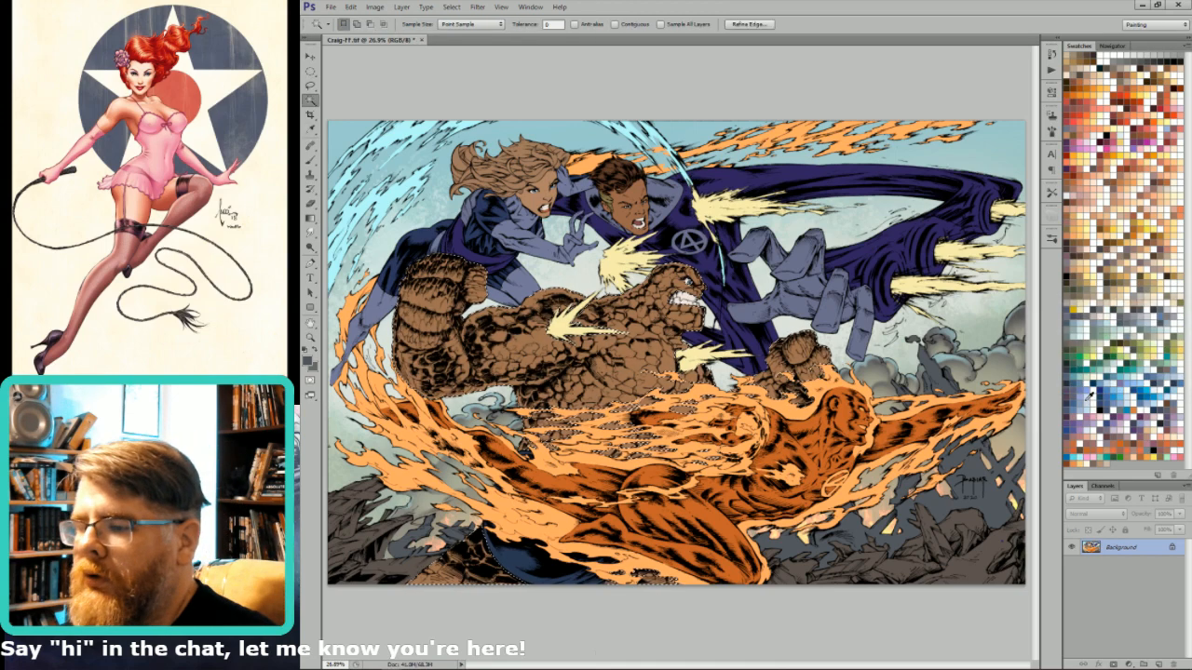
key(ctrl+d)
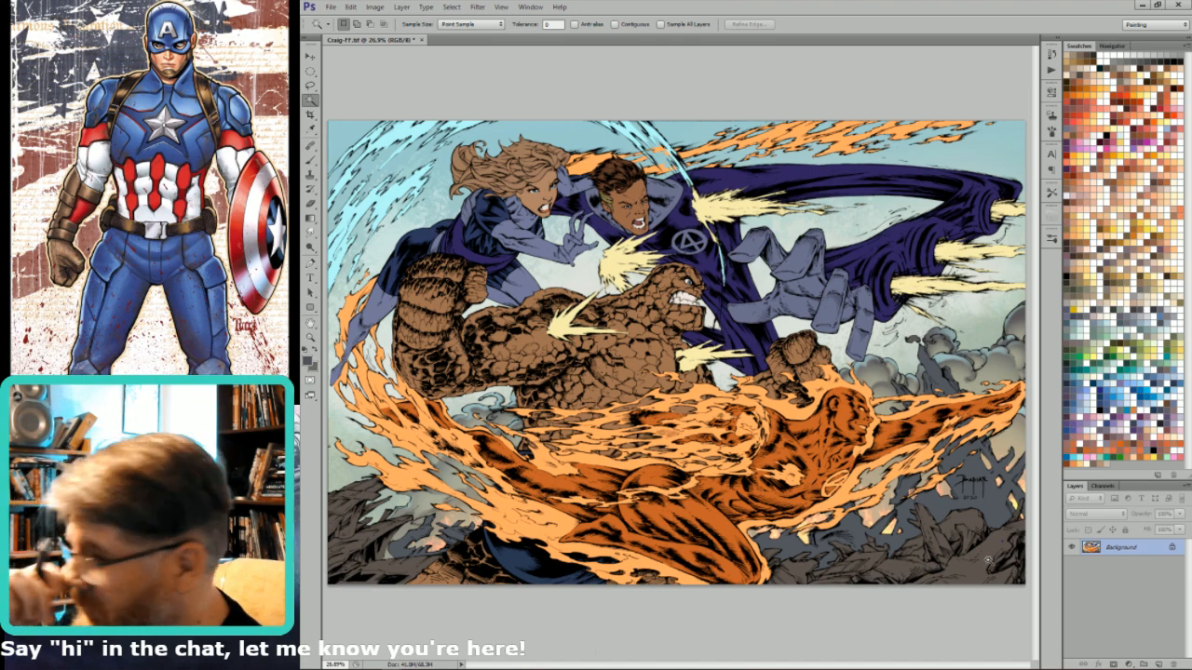
- Inspect the Alpha 1 line art channel by itself, then return to the RGB composite with nothing selected
key(ctrl+6)
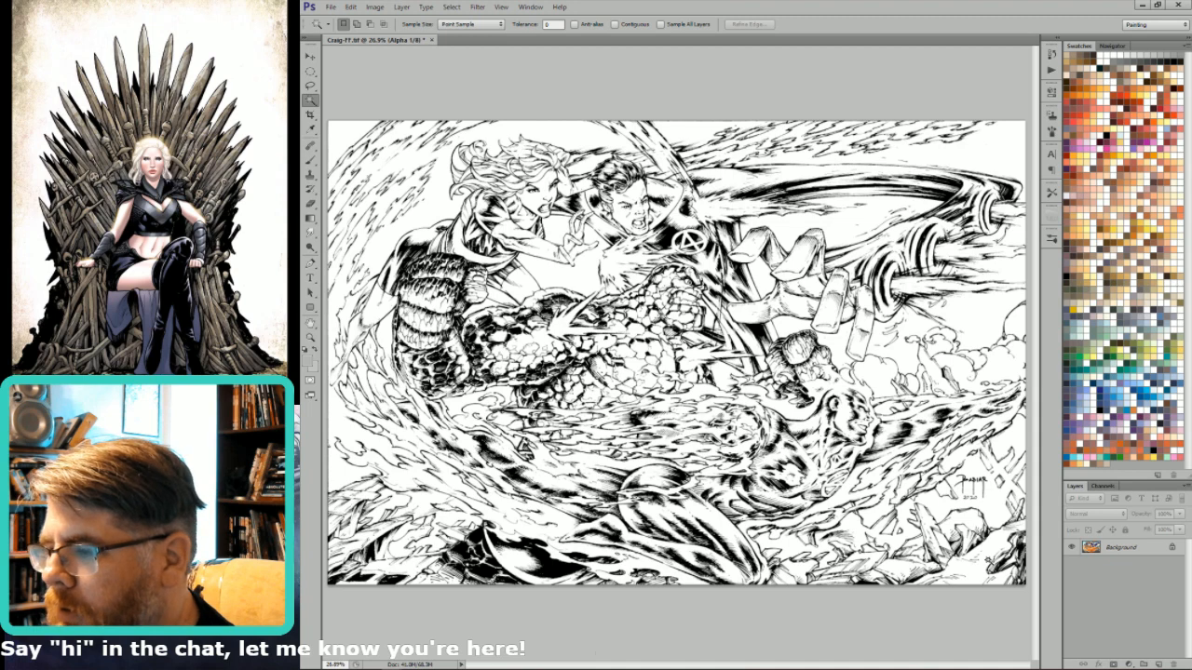
key(ctrl+2)
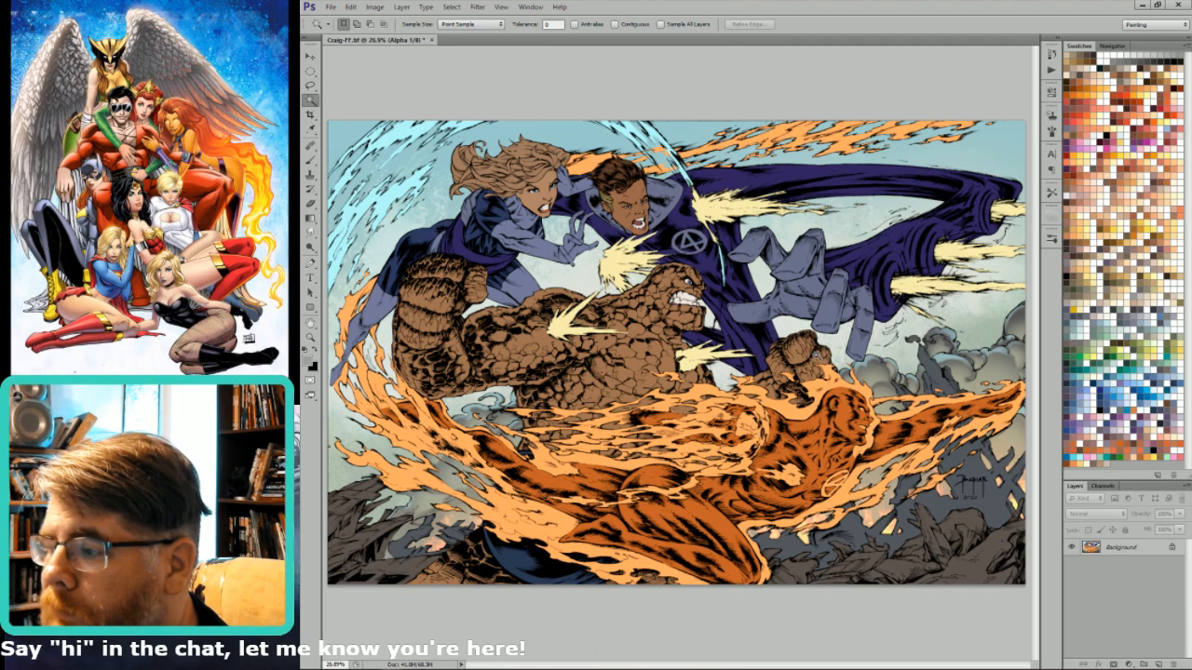
click(805, 277)
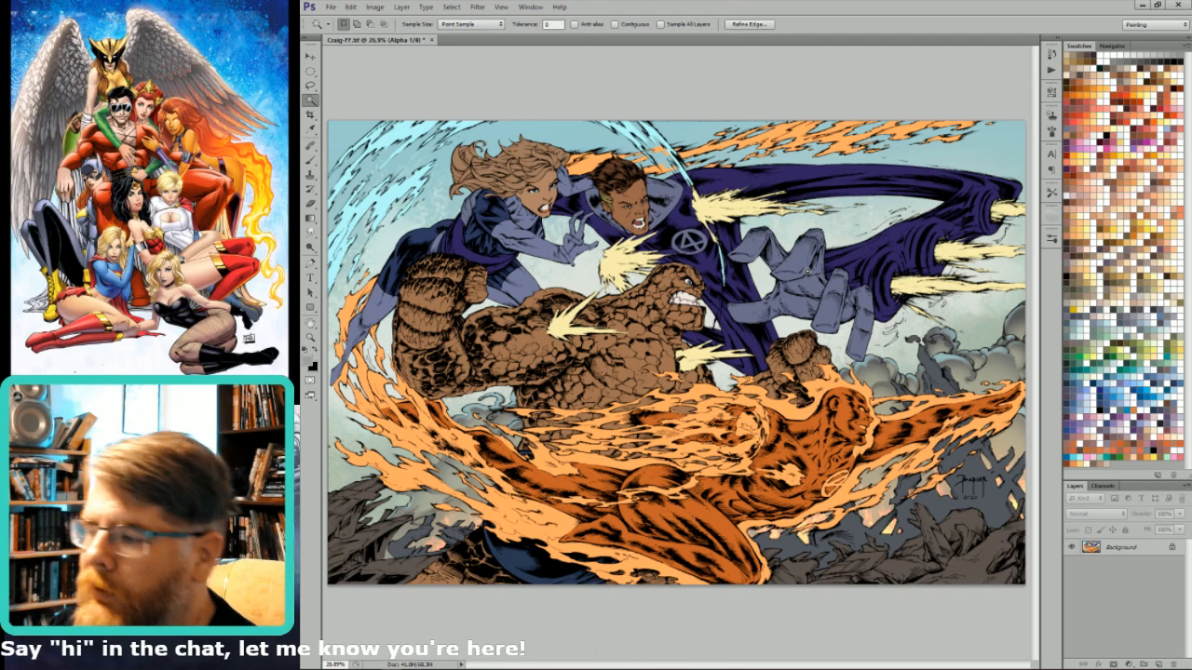
key(ctrl+d)
key(ctrl+2)
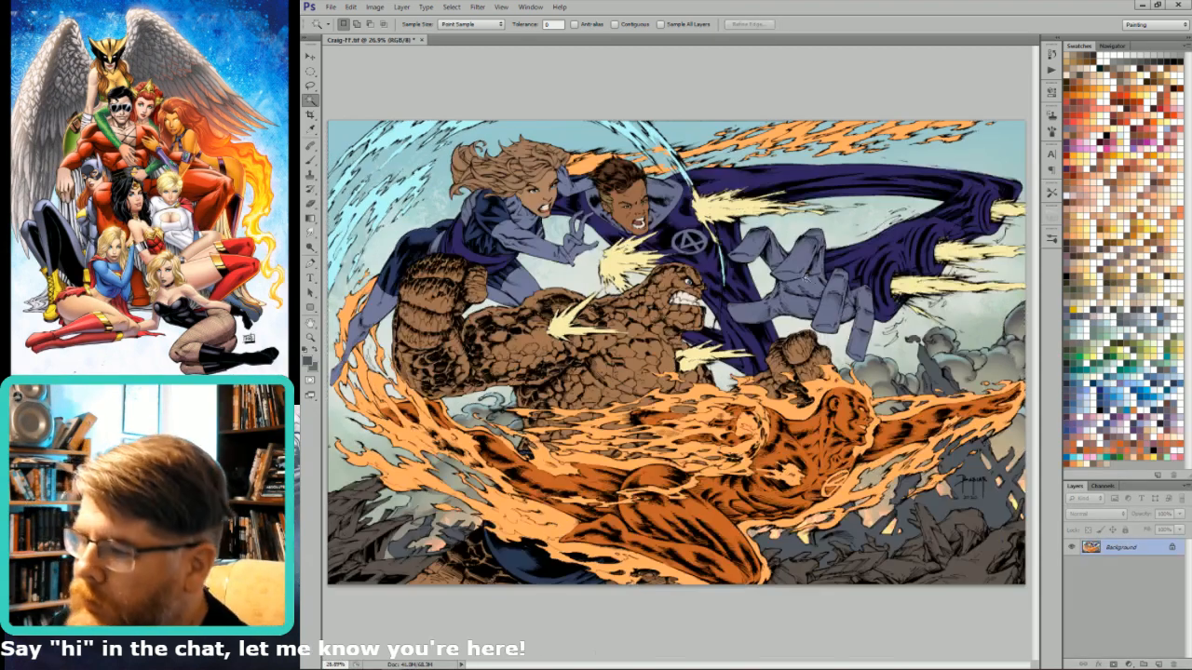
- Select the stretching man's grey-blue glove, collar and emblem areas, lighten them slightly with Hue/Saturation, and deselect
click(806, 278)
key(ctrl+u)
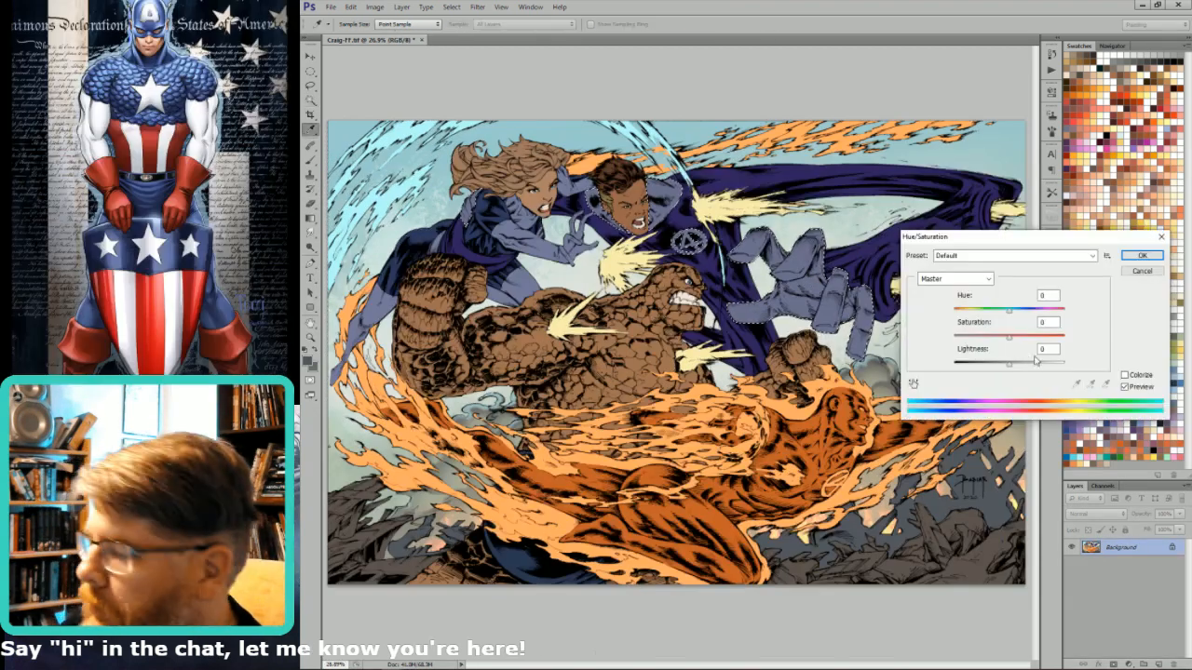
drag(1009, 364, 1022, 367)
key(Return)
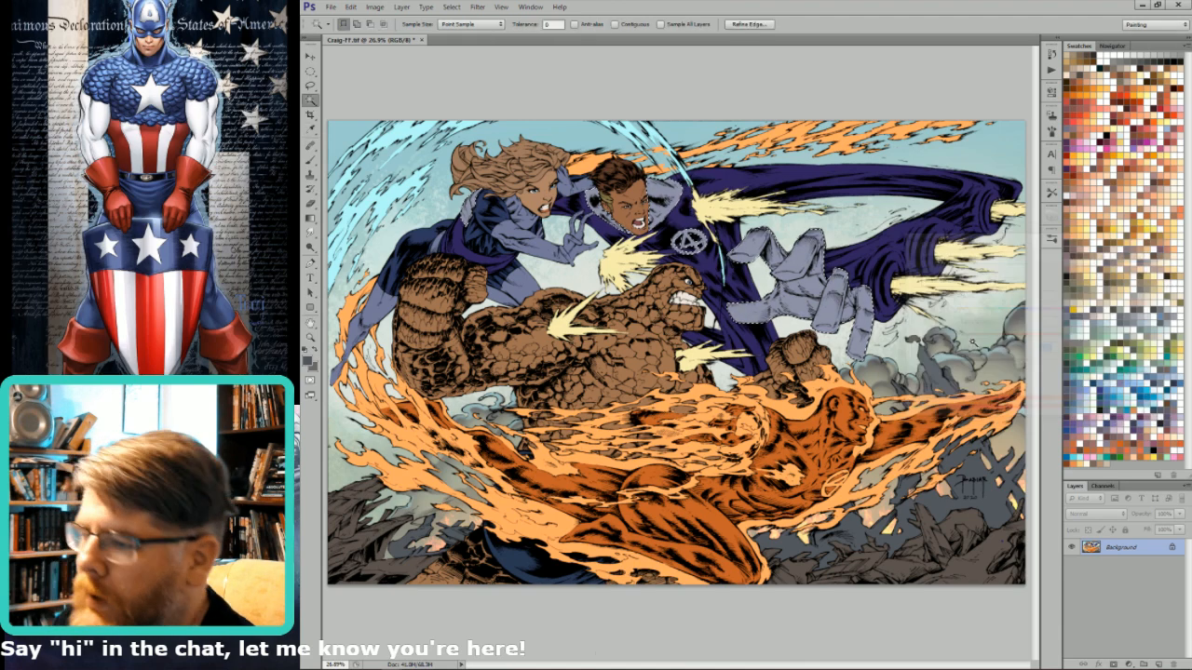
key(ctrl+d)
- Raise the Hue/Saturation lightness of the blonde woman's grey-blue gloves and suit trim to about +17
key(ctrl+u)
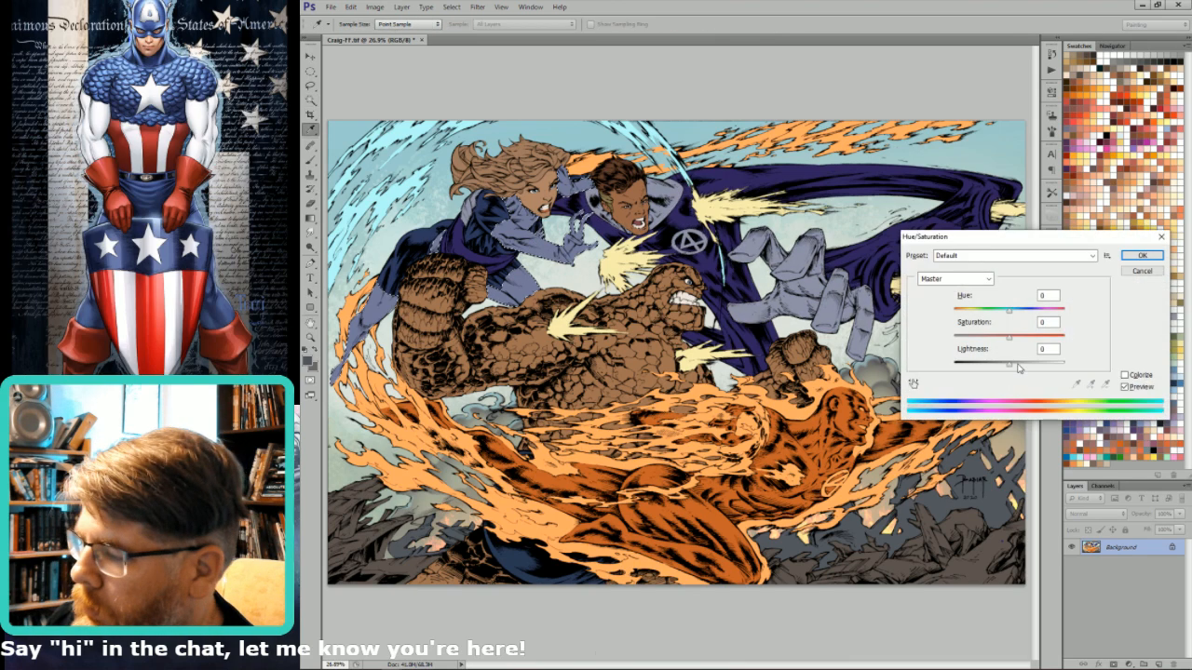
drag(1010, 364, 1020, 368)
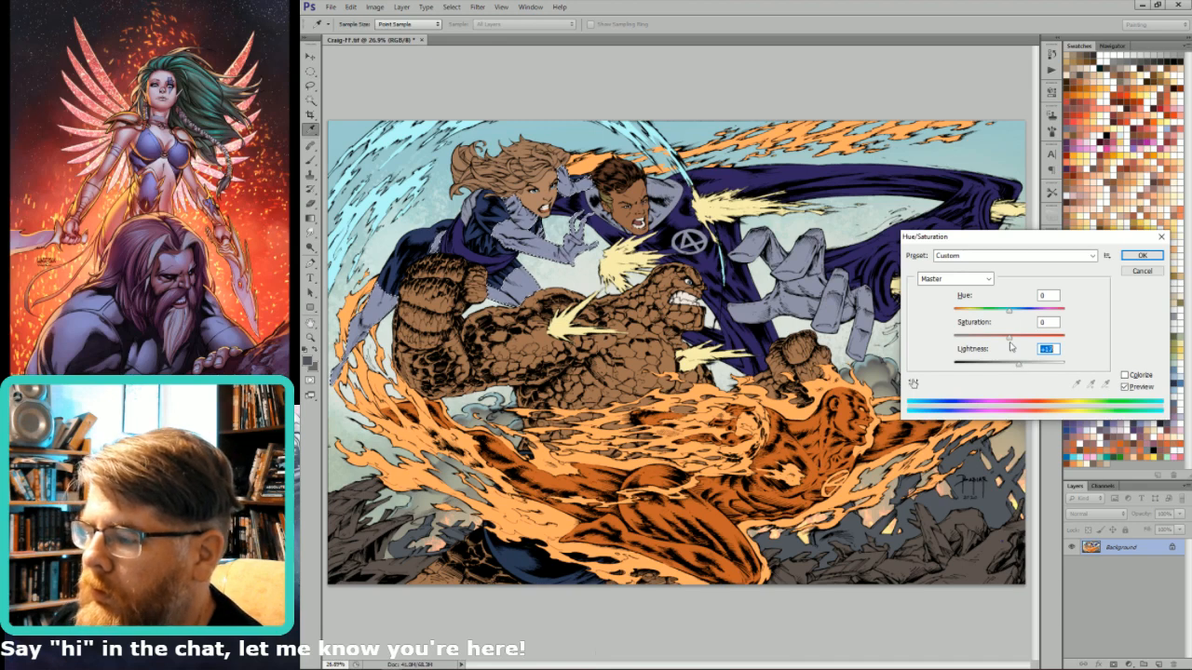
key(Return)
key(w)
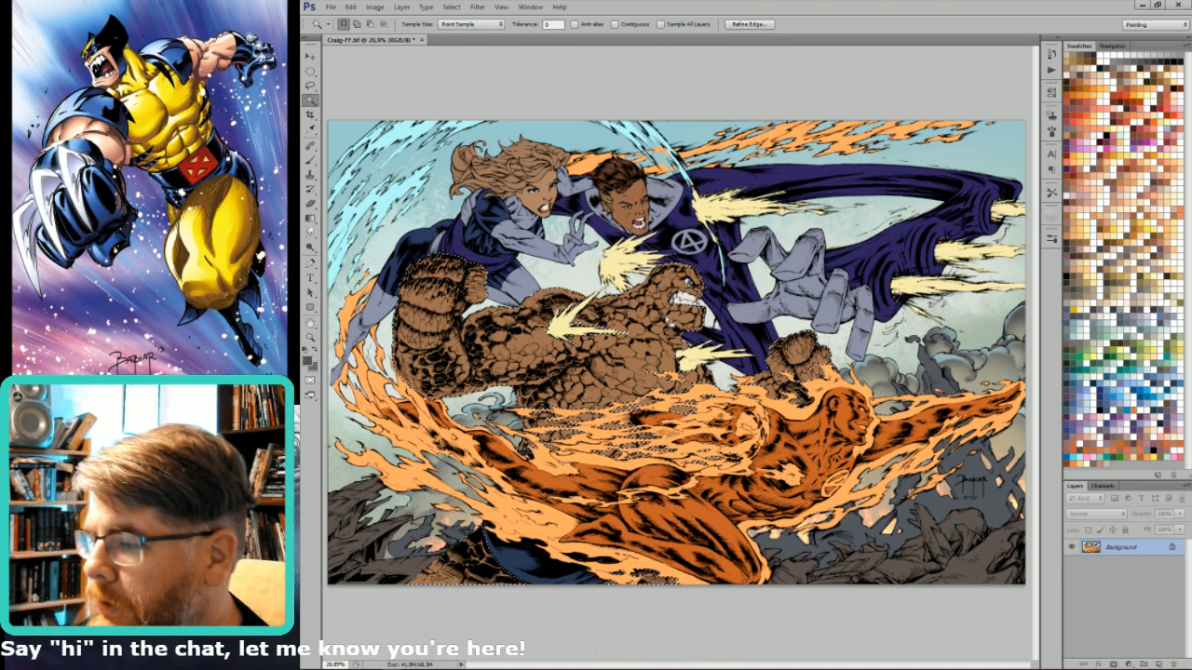
- Reselect the rocky figure's brown area and tone it down slightly with Hue/Saturation
key(ctrl+d)
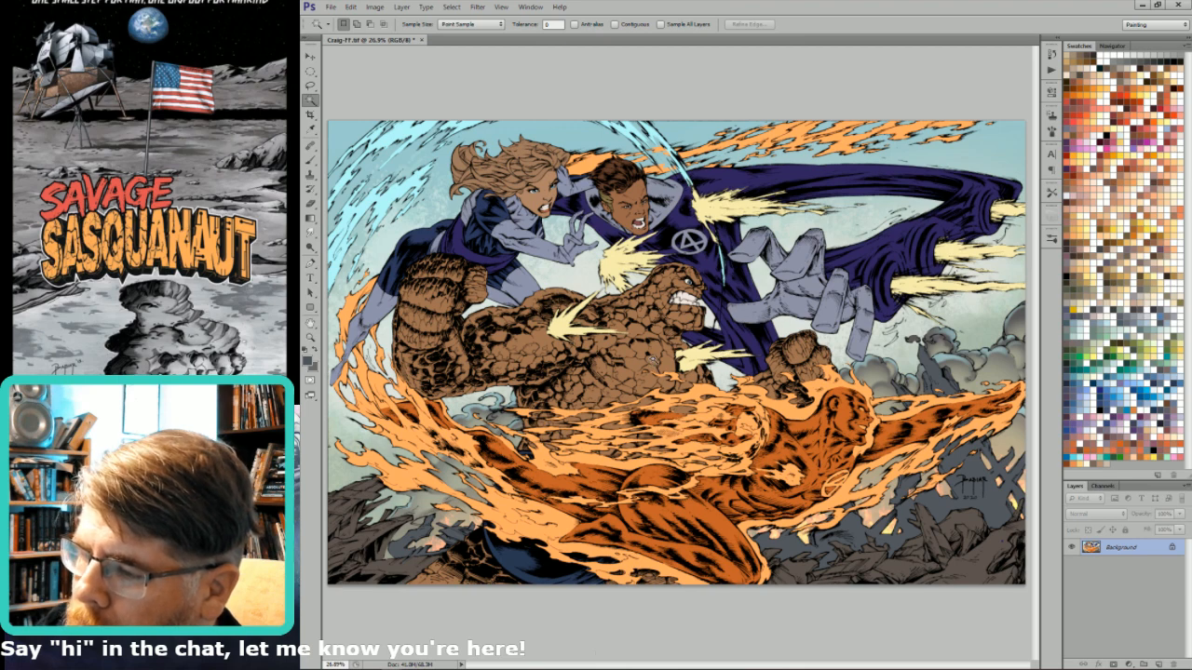
click(653, 361)
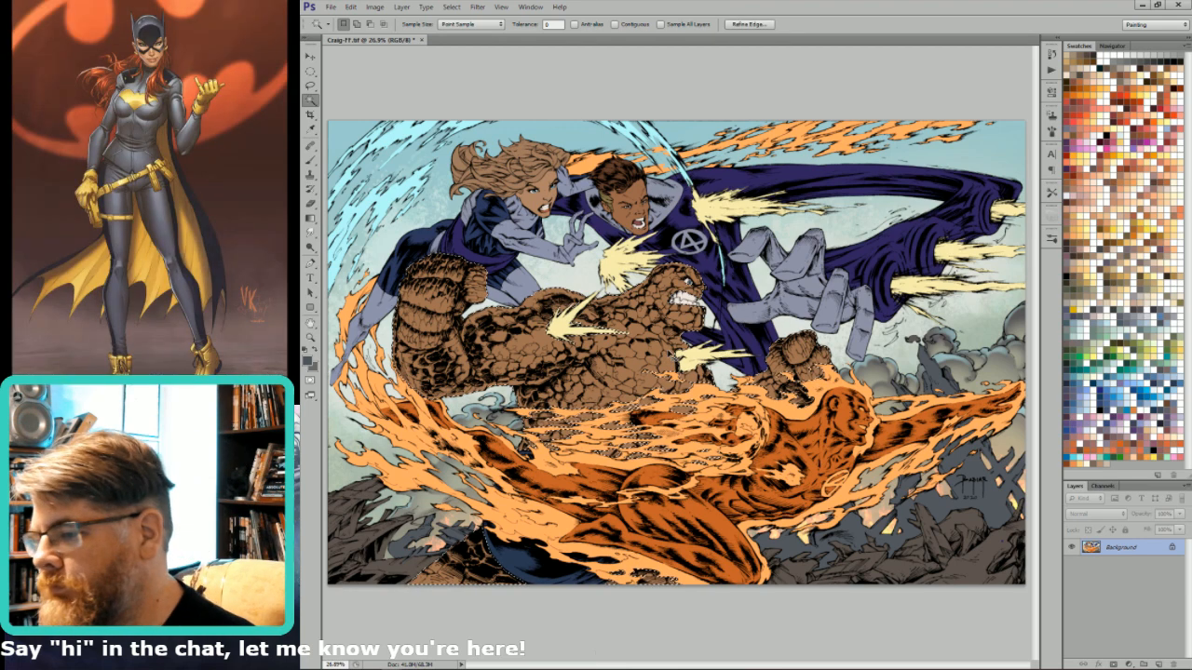
key(ctrl+u)
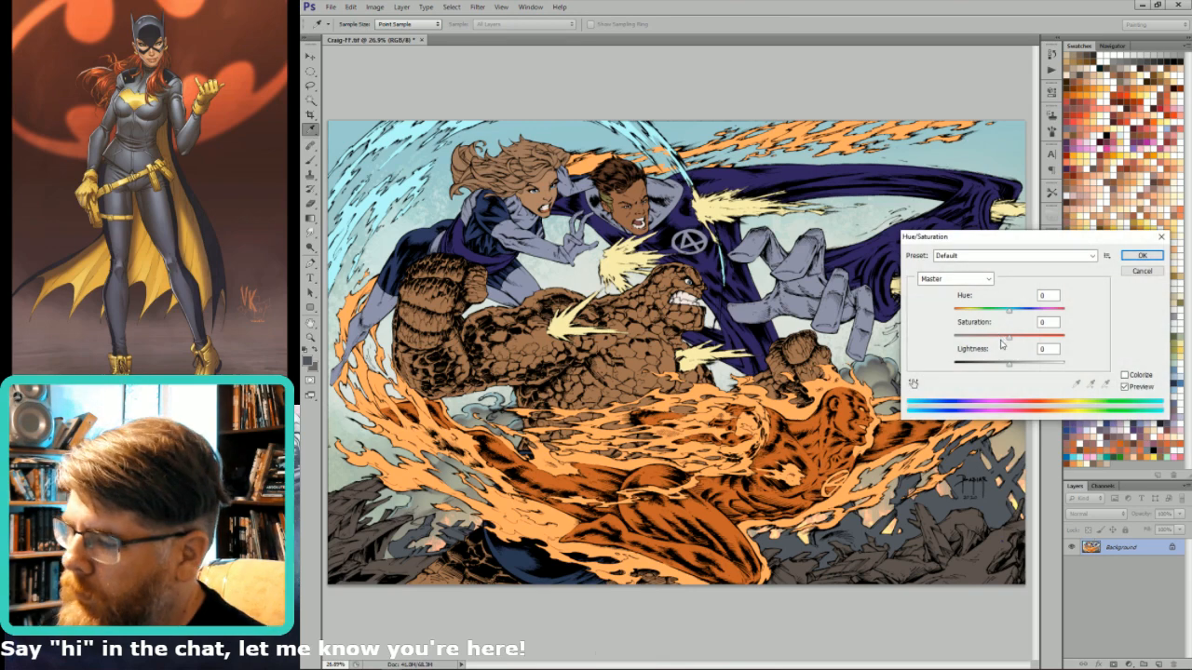
drag(1009, 337, 1004, 364)
key(Return)
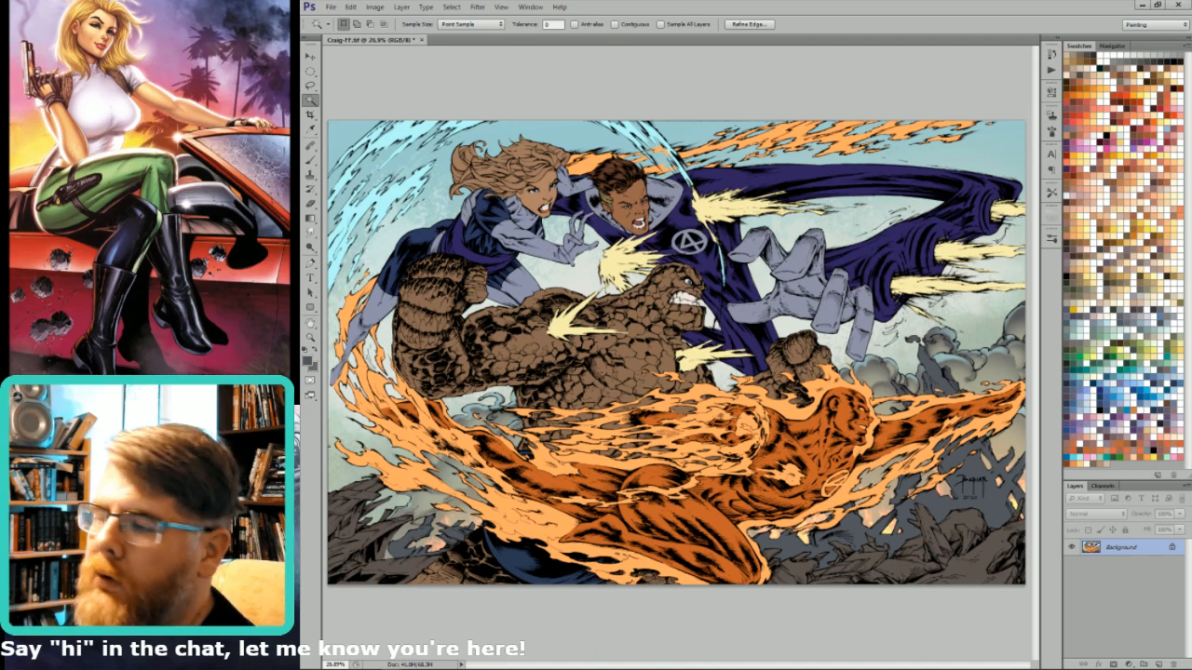
- Examine the line art up close around the rocky figure, then compare it with the full-colour view
key(grave)
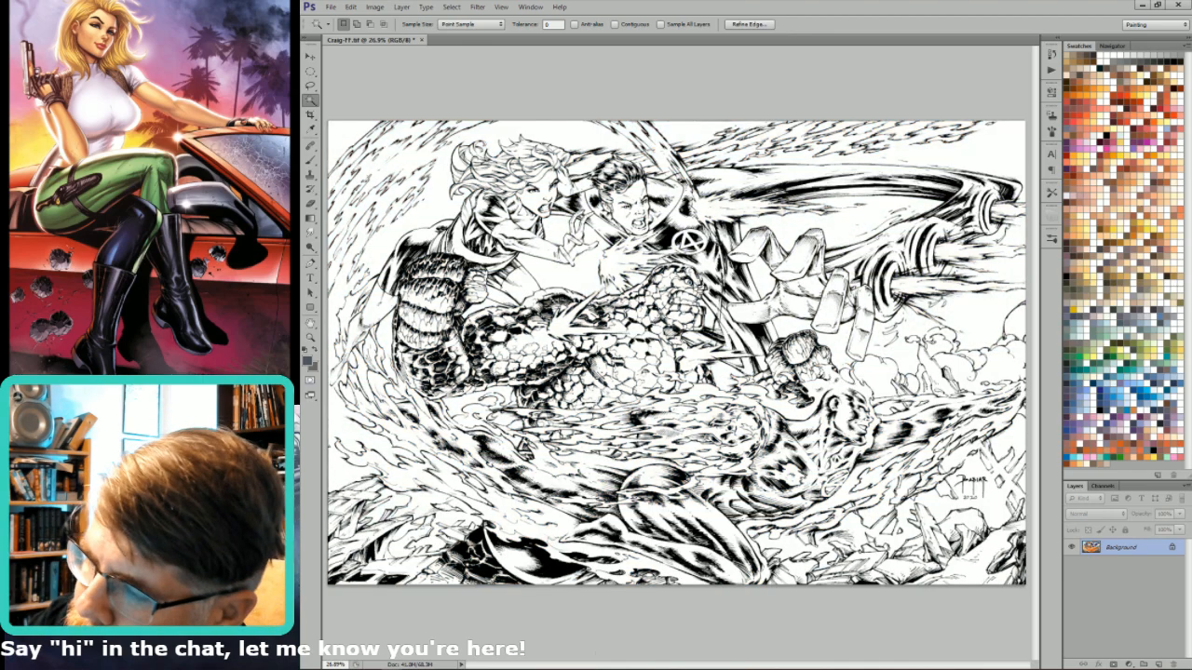
drag(605, 293, 794, 371)
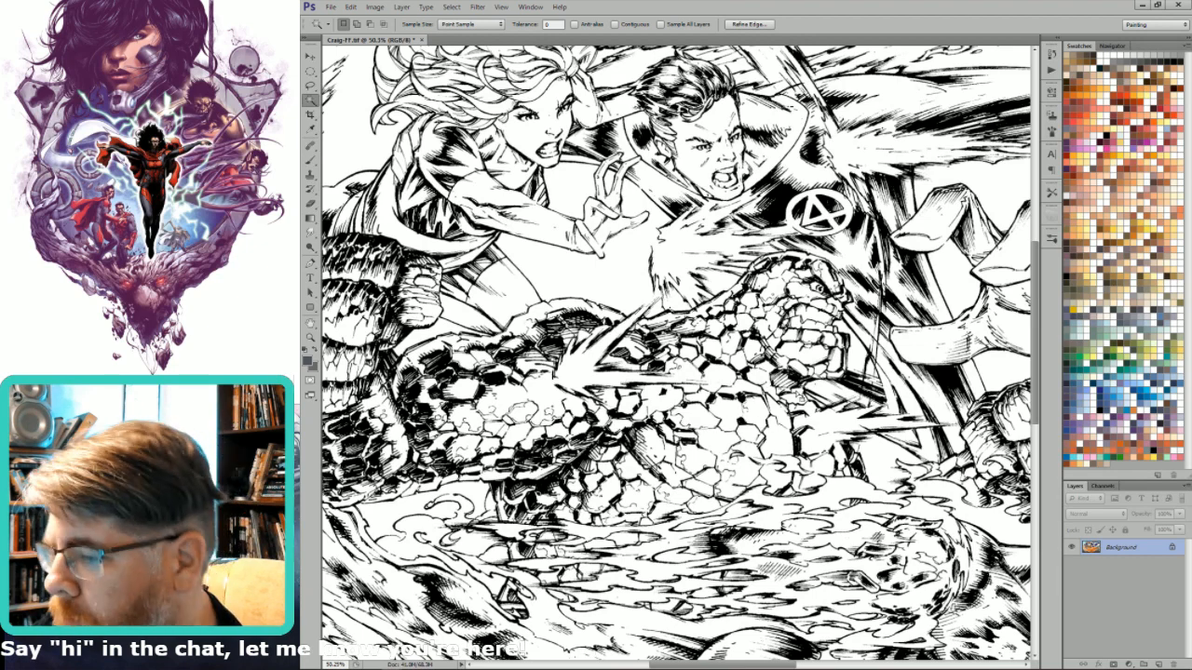
key(ctrl+2)
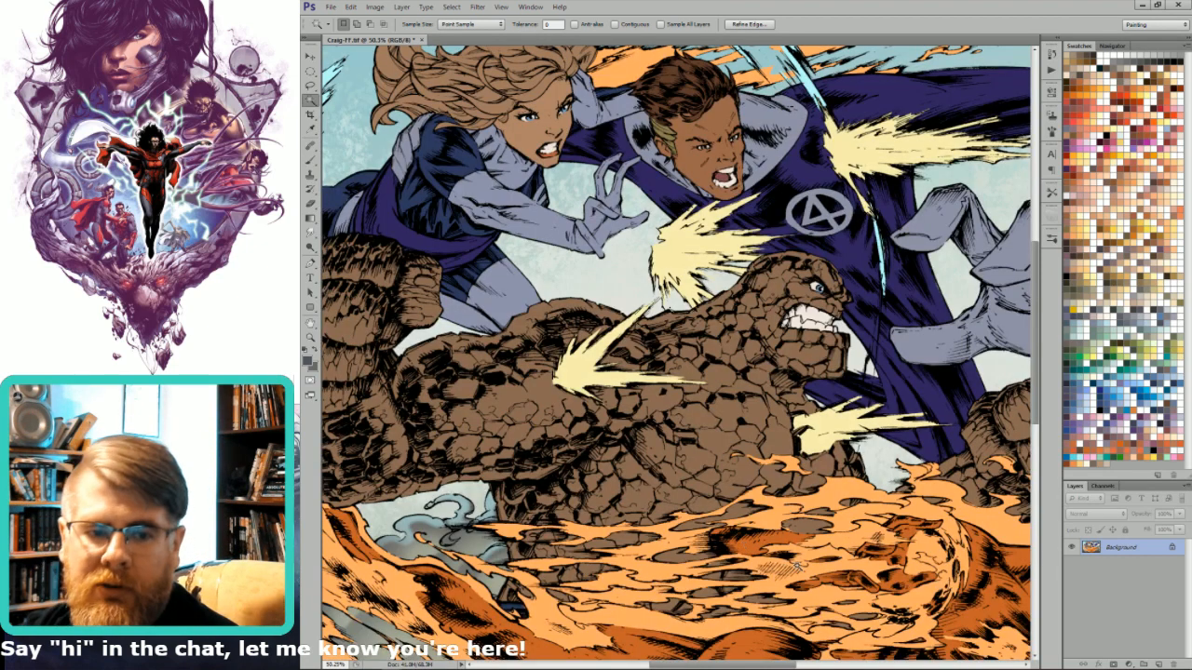
key(ctrl+minus)
key(ctrl+minus)
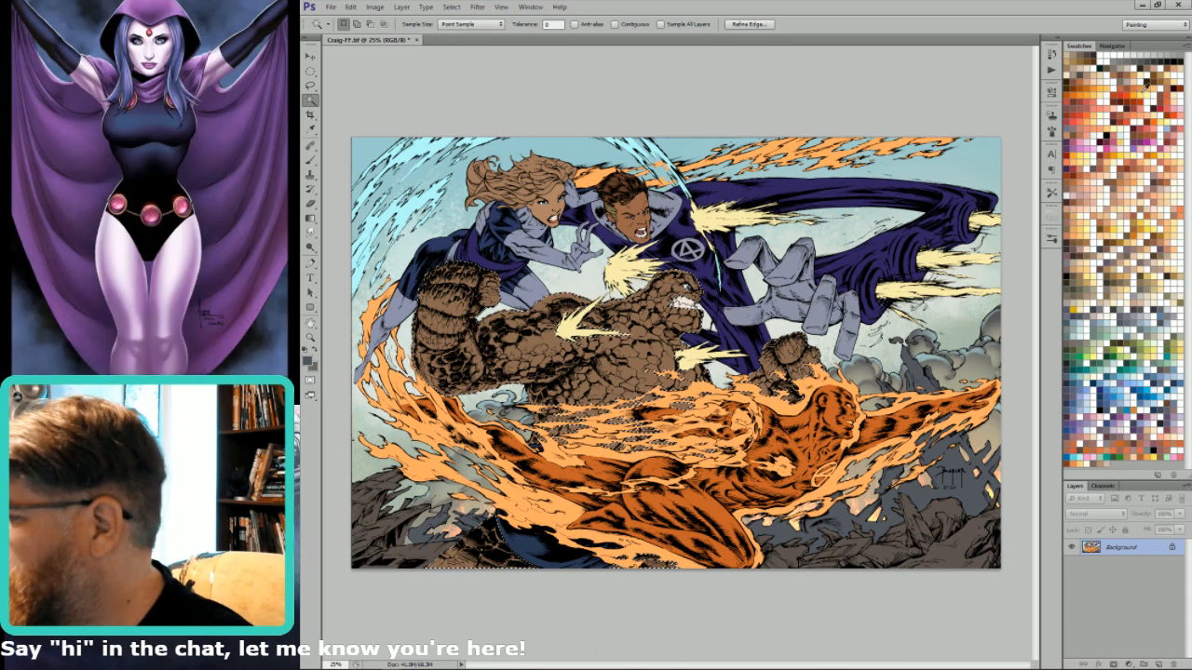
- Choose an orange swatch and paint the rocky figure's raised fist beside the flaming figure with the Brush in Normal mode
click(1097, 83)
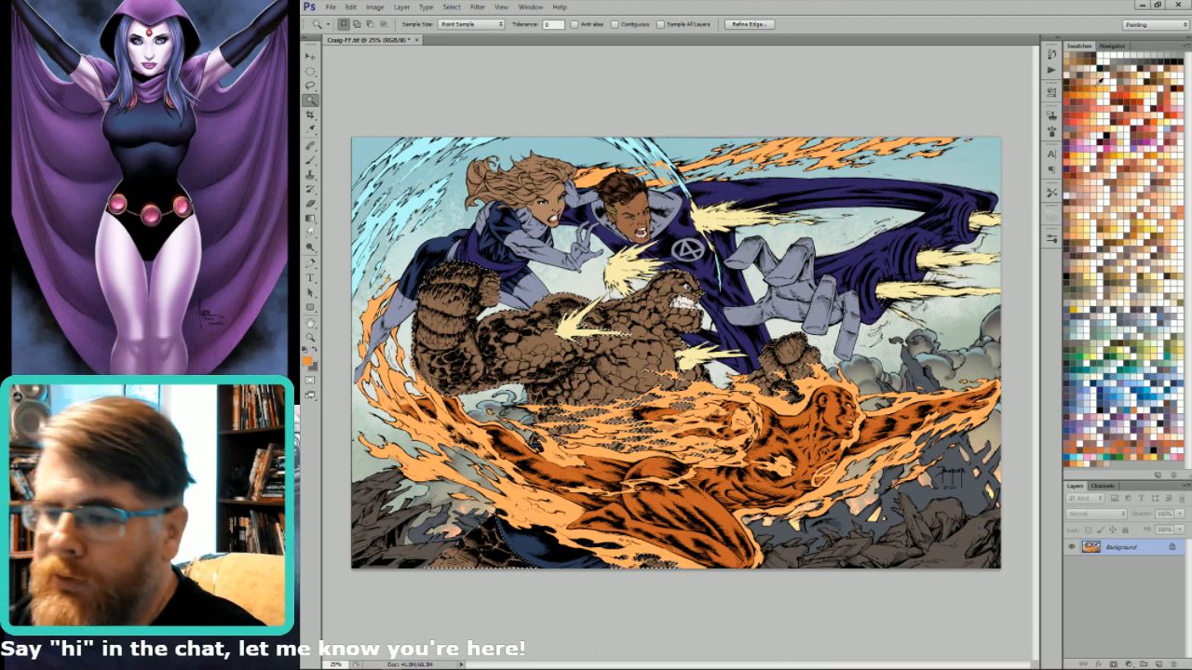
key(b)
key(shift+alt+n)
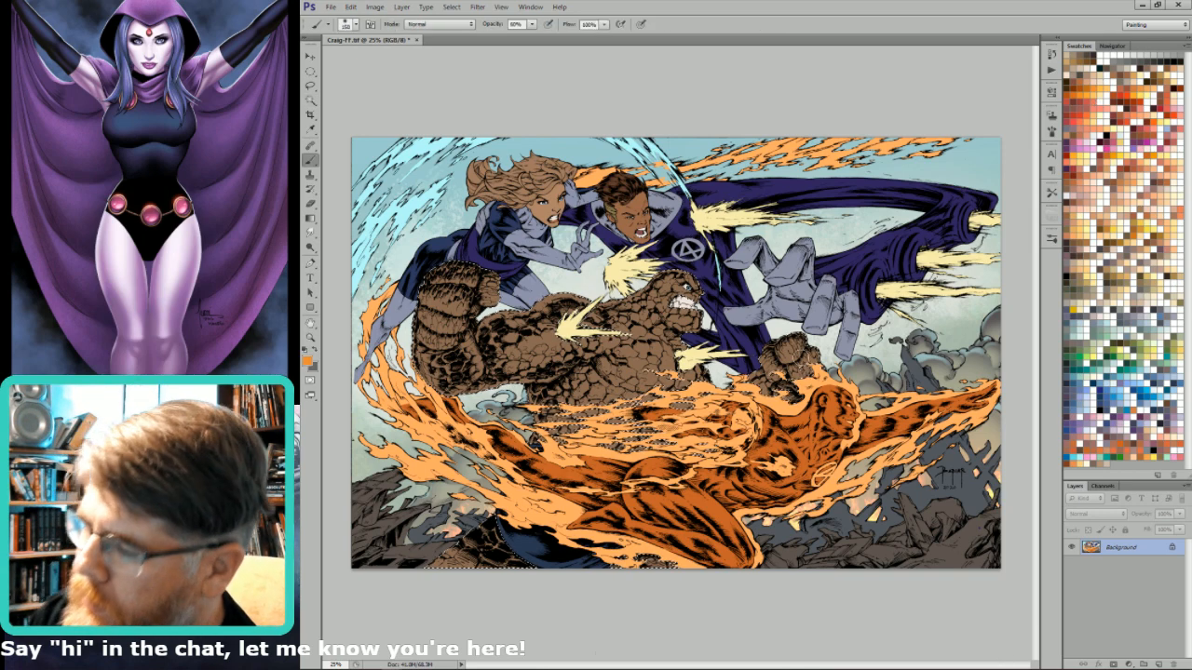
key(8)
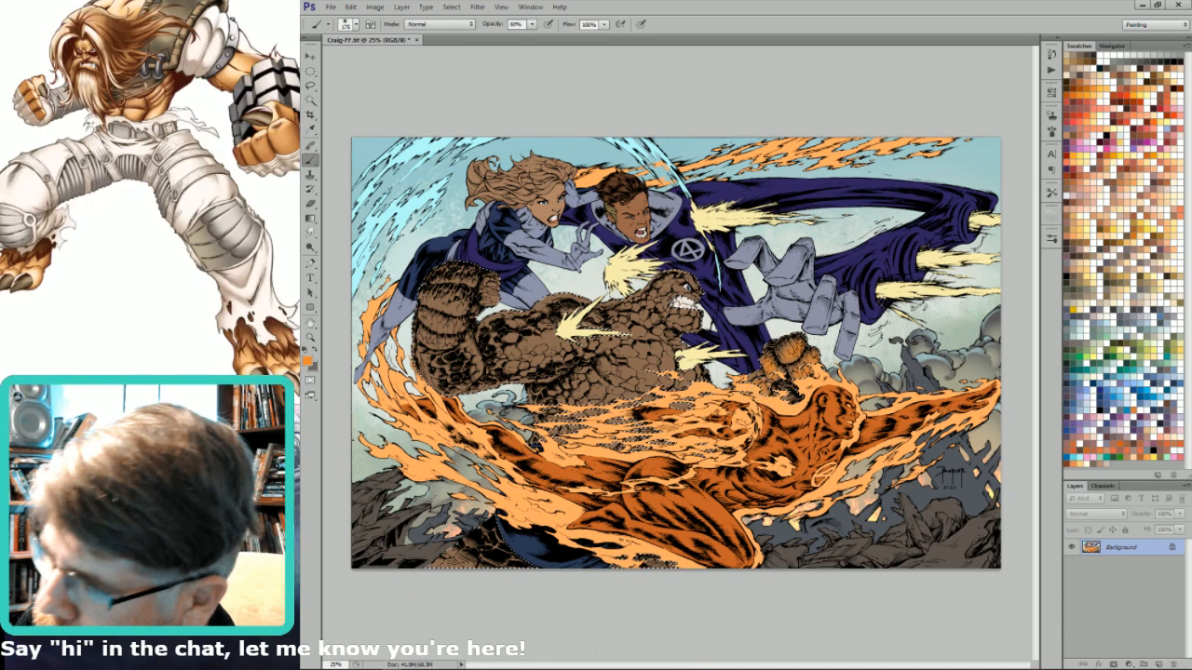
- Paint a soft orange glow over the rocky figure's lower torso just above the flames with a much larger brush
key(bracketright)
key(bracketright)
key(bracketright)
key(bracketright)
key(bracketright)
key(bracketright)
key(bracketright)
key(bracketright)
key(bracketright)
key(bracketright)
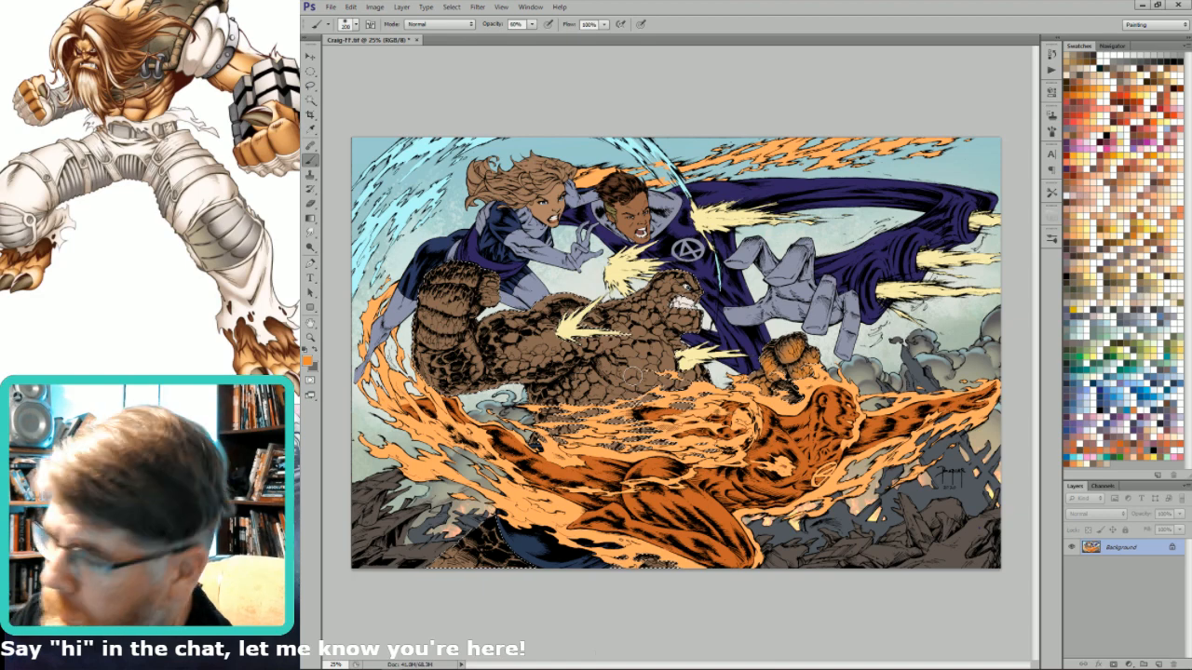
key(8)
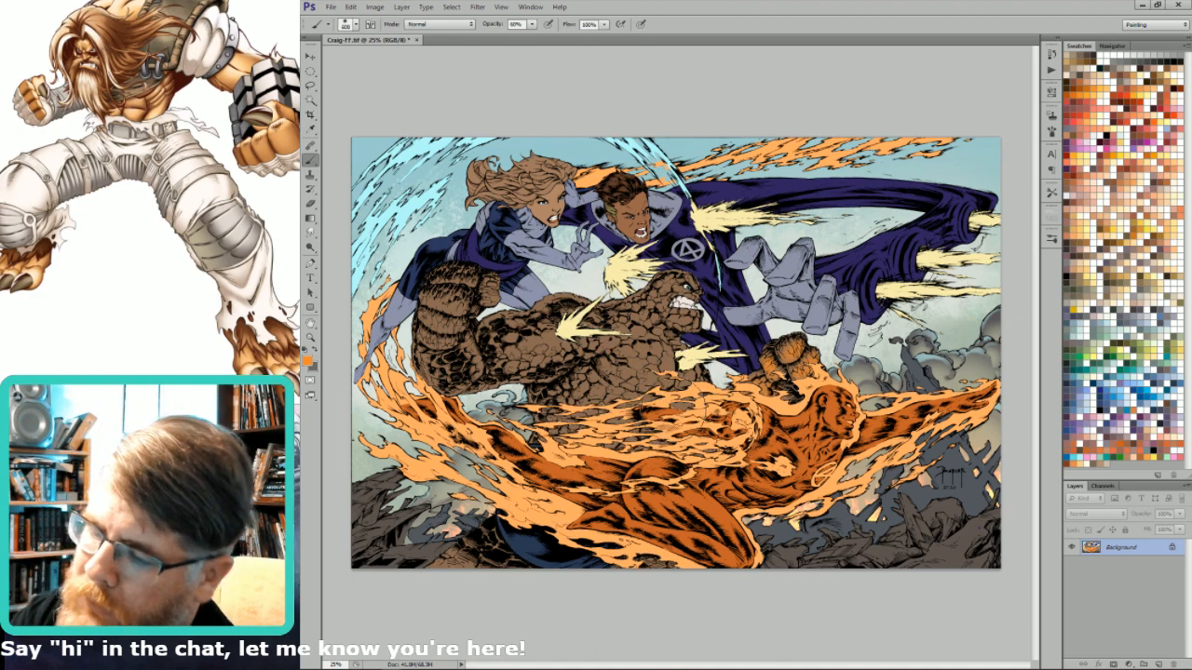
key(bracketleft)
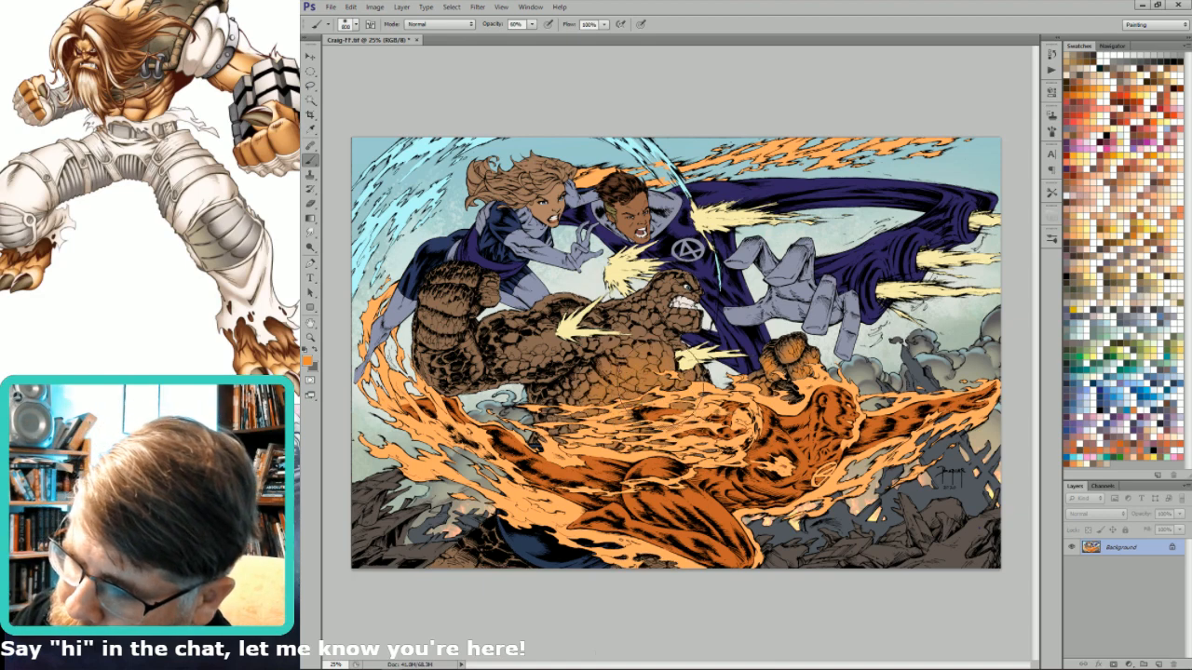
drag(642, 391, 656, 400)
- Paint orange light onto the rocky figure's chest and face with a smaller brush, adjusting its size as needed
key(bracketleft)
key(bracketleft)
key(bracketleft)
key(bracketleft)
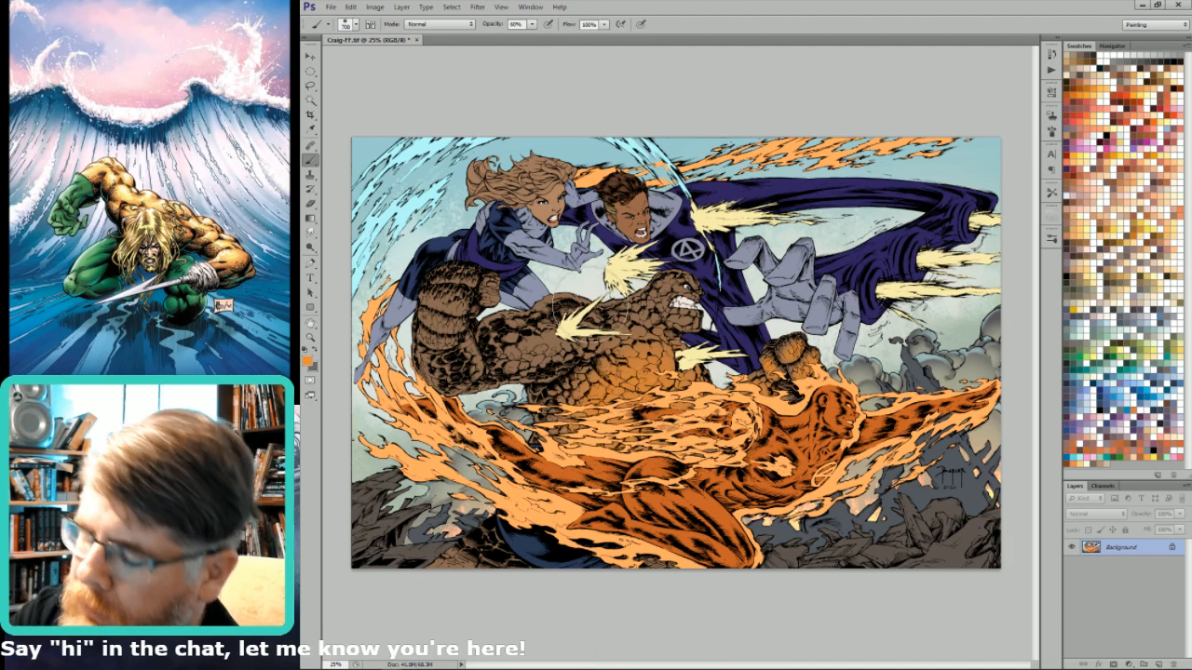
key(bracketleft)
key(bracketleft)
key(bracketleft)
key(bracketleft)
key(bracketleft)
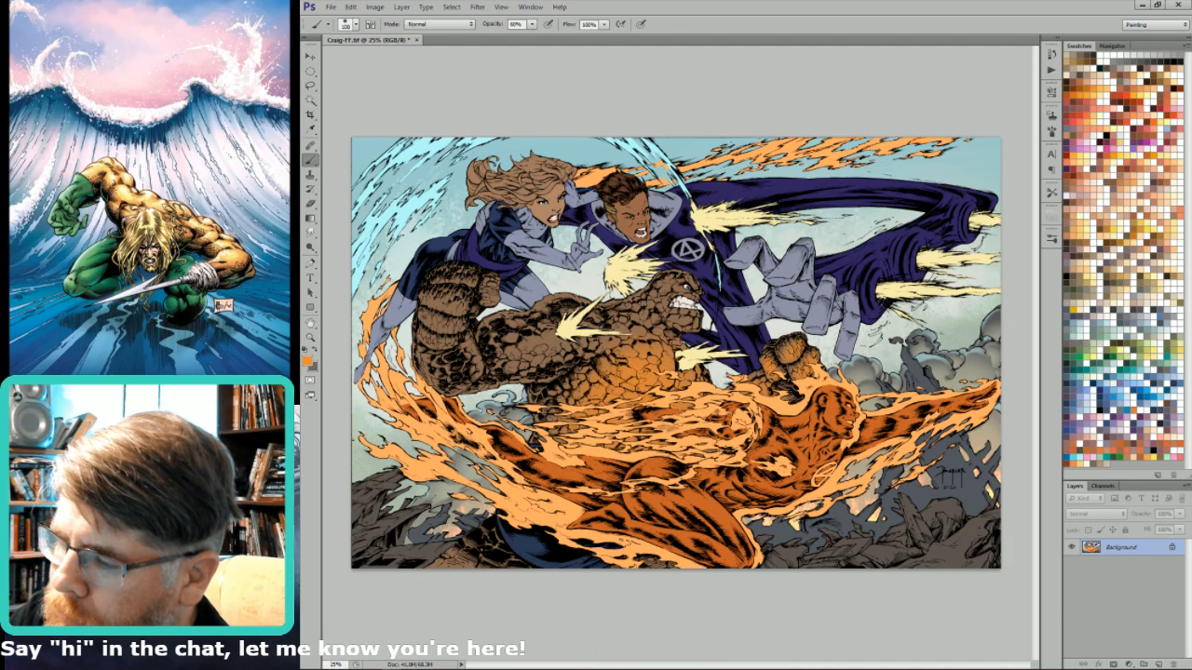
key(bracketright)
key(bracketright)
key(bracketright)
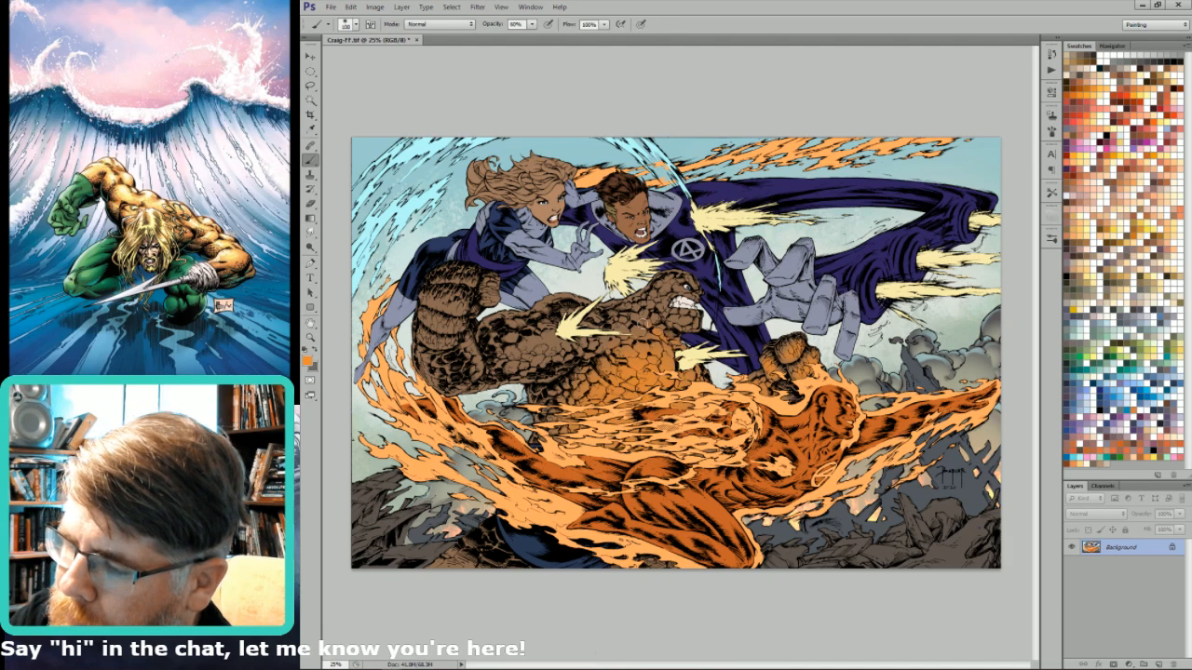
key(bracketleft)
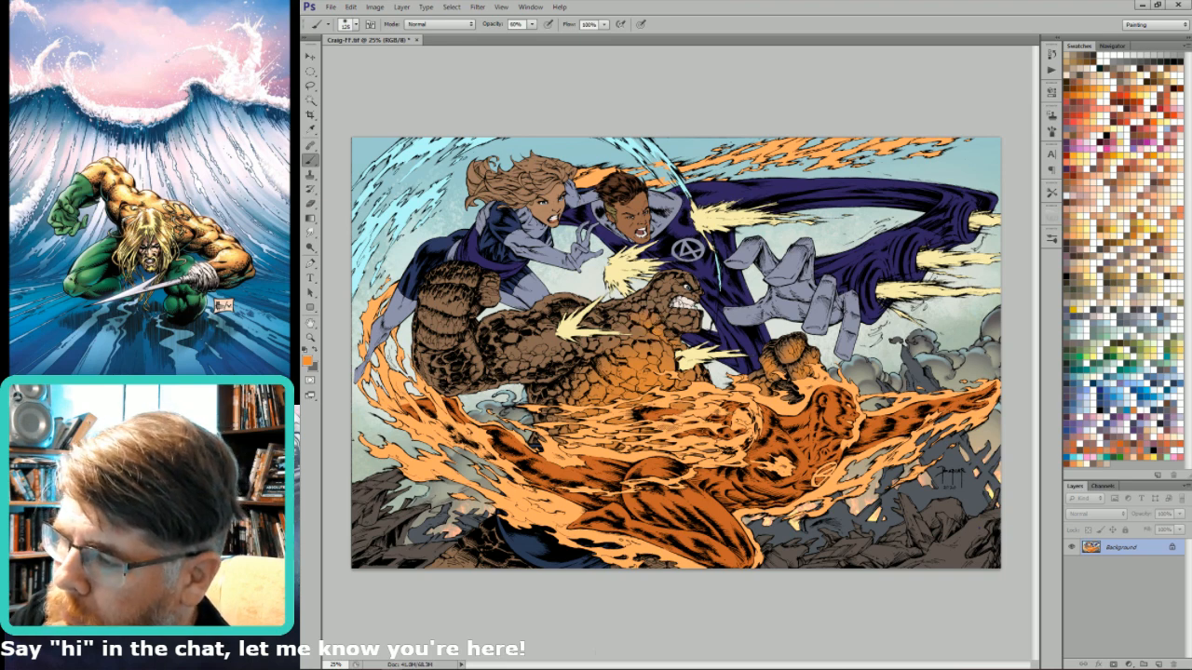
key(bracketleft)
key(bracketleft)
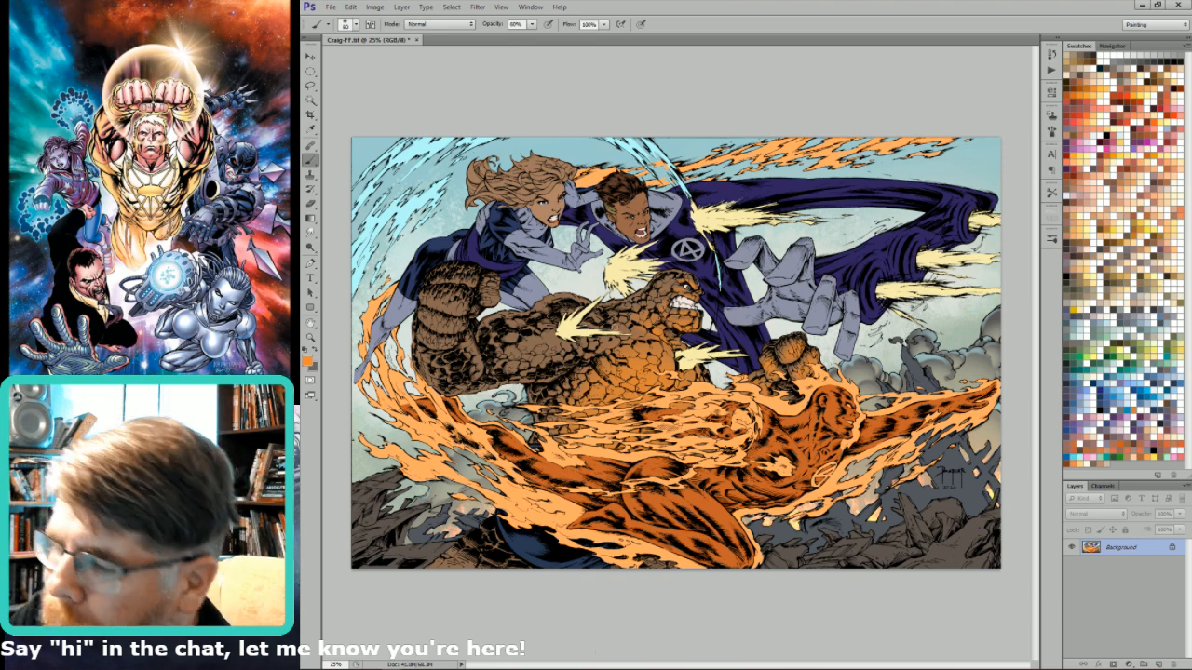
- Brush orange light along the rocky figure's shoulder and upper arm, enlarging the brush for broader coverage
key(bracketright)
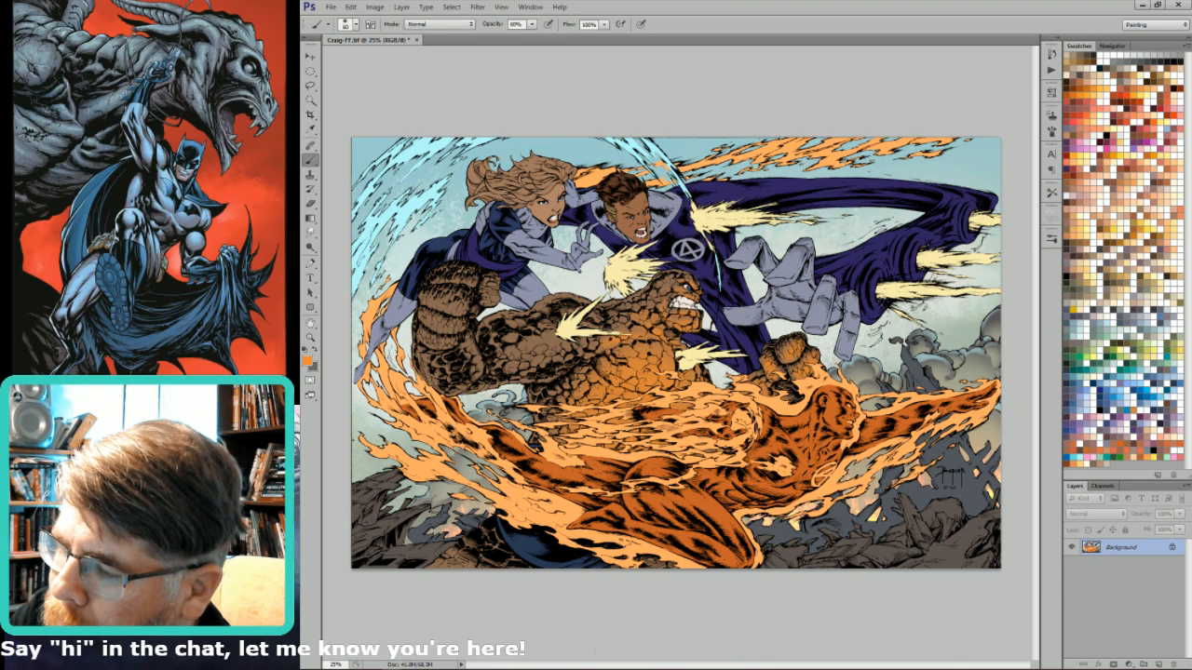
drag(581, 337, 516, 353)
key(bracketright)
key(bracketright)
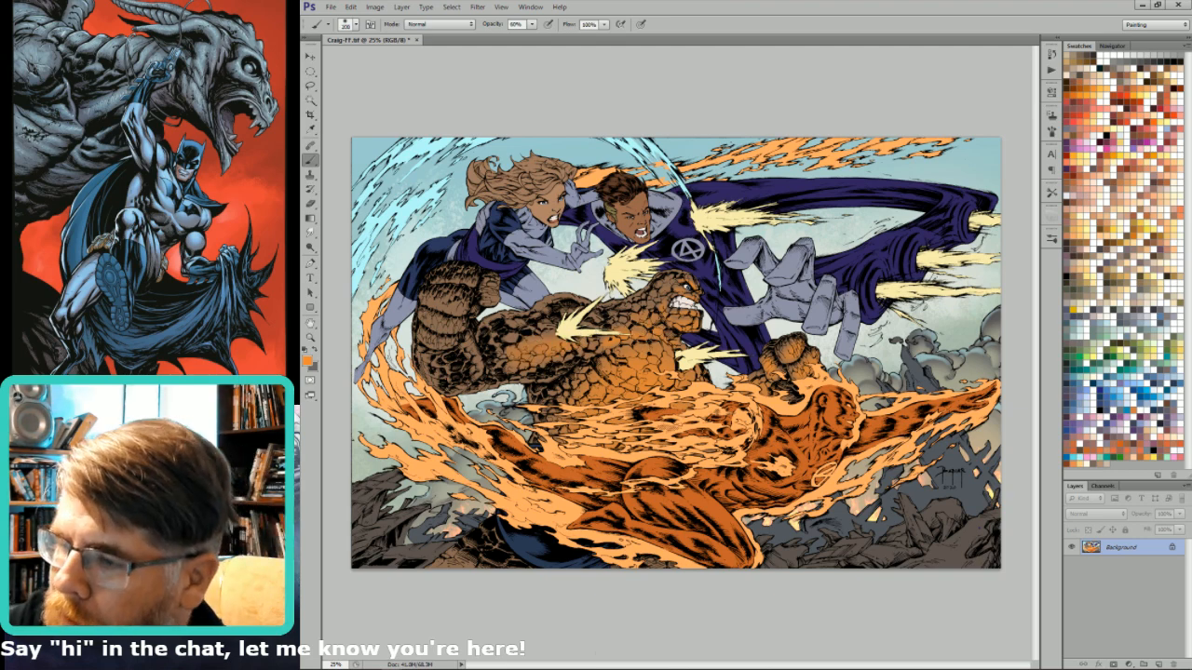
- Paint orange firelight bands across the rocky figure's large raised fist and forearm with a smaller brush, adjusting its size as needed
key(bracketleft)
key(bracketleft)
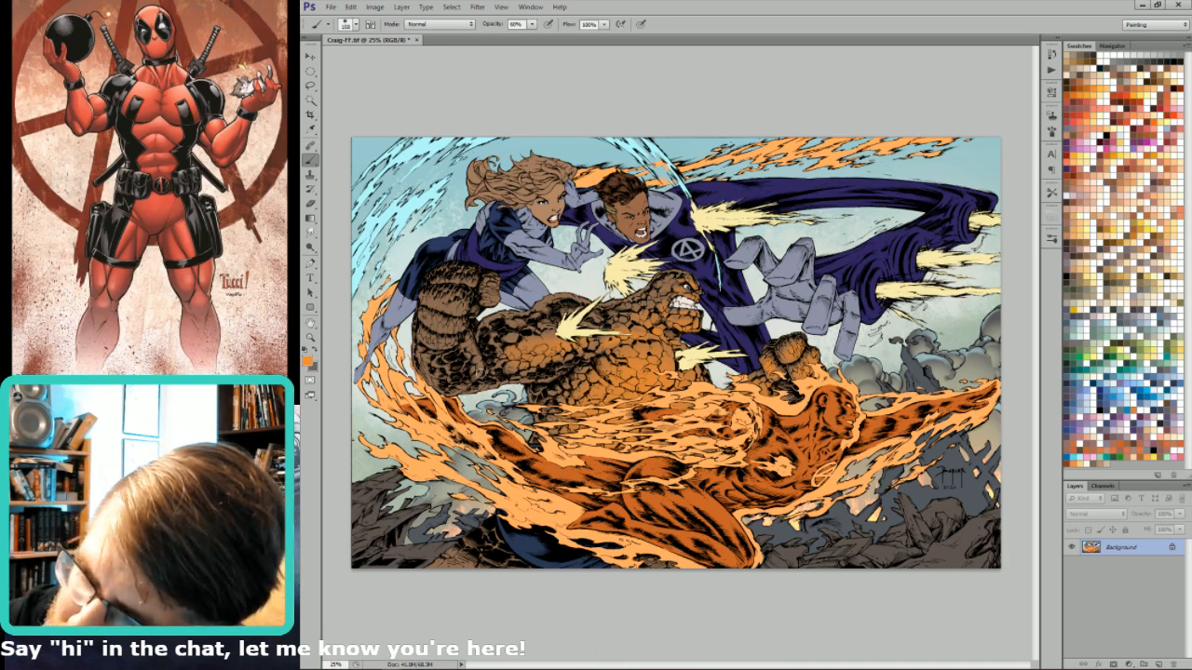
key(bracketleft)
key(bracketleft)
key(bracketleft)
key(bracketleft)
key(bracketleft)
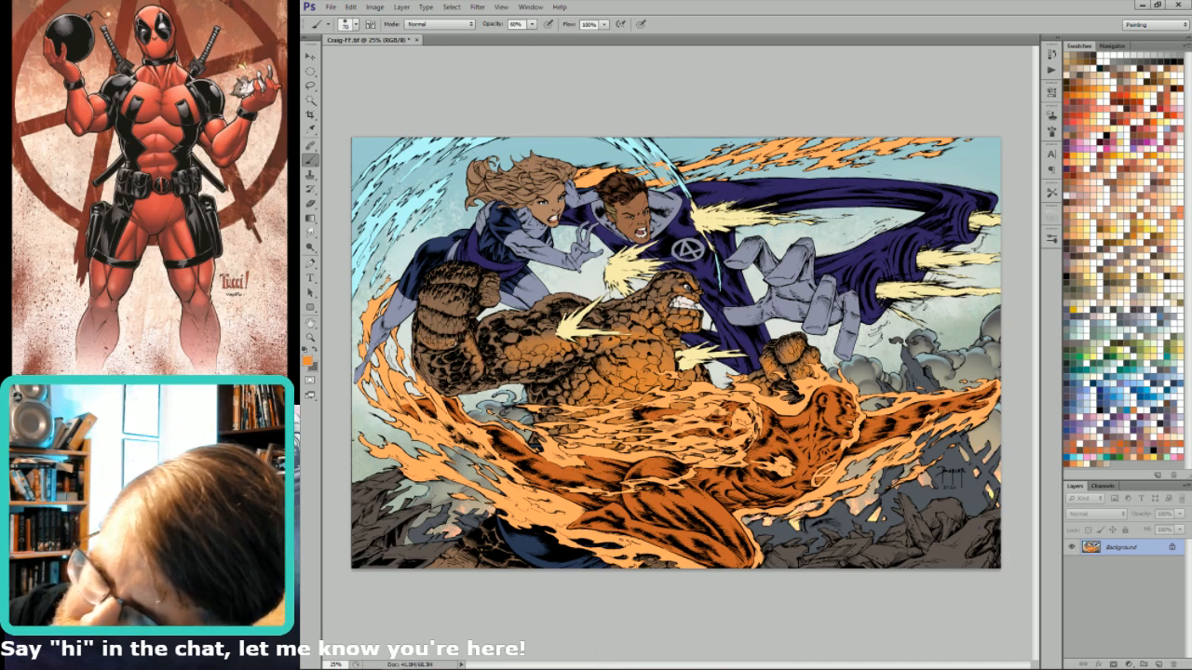
key(bracketright)
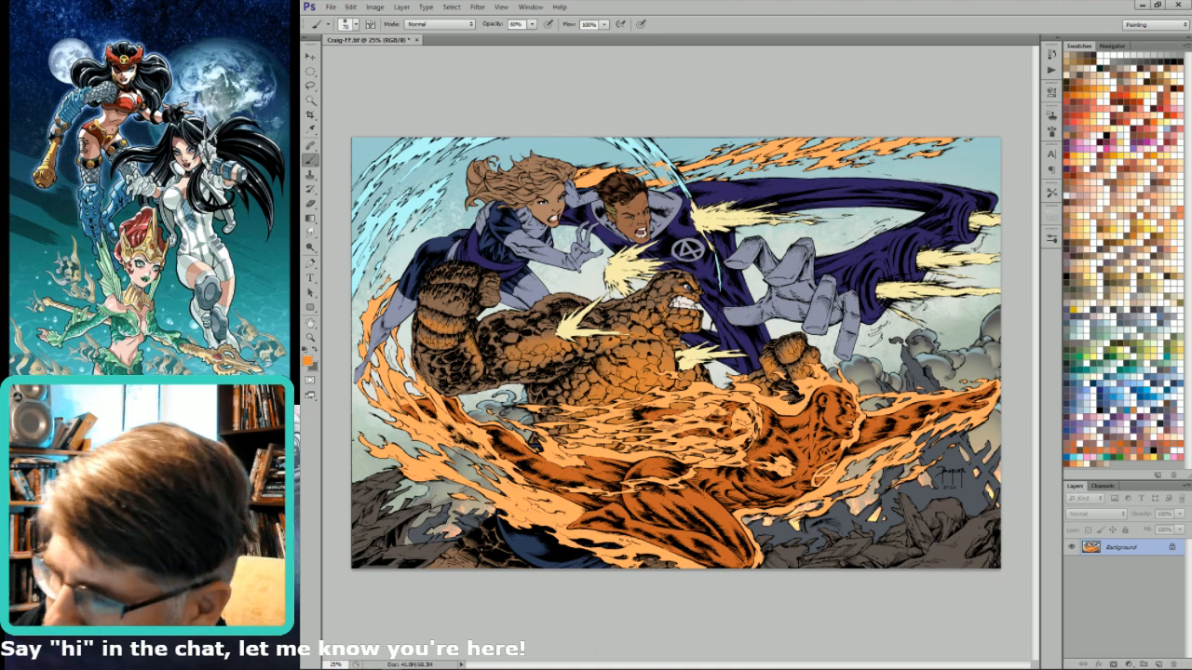
key(l)
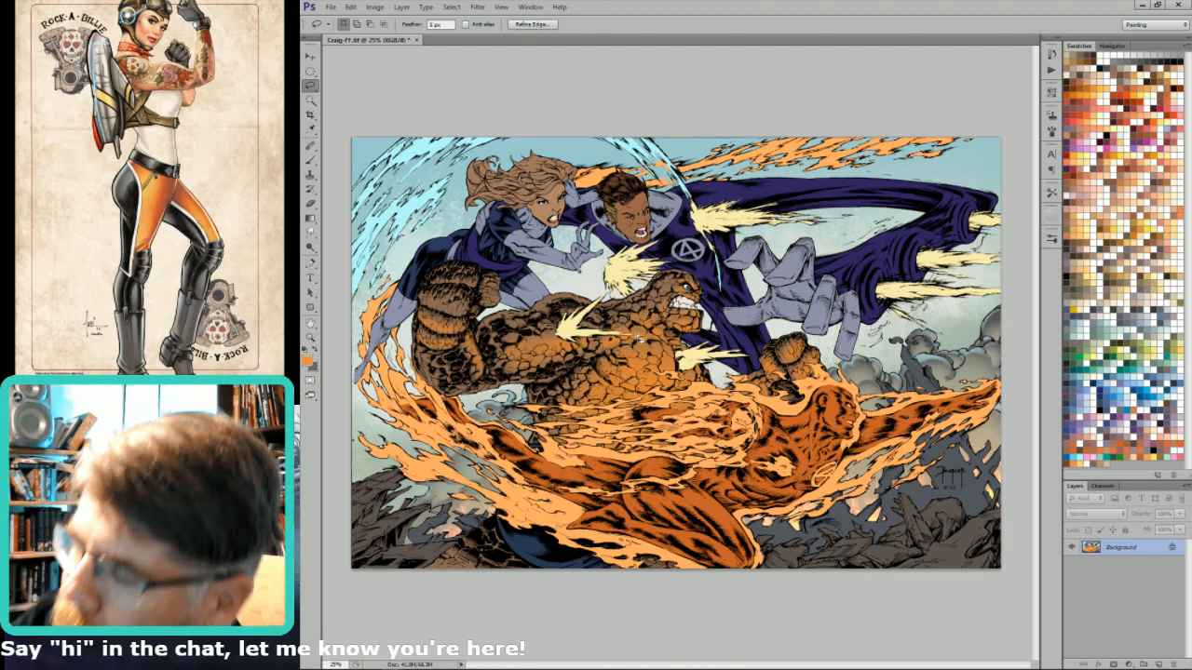
key(b)
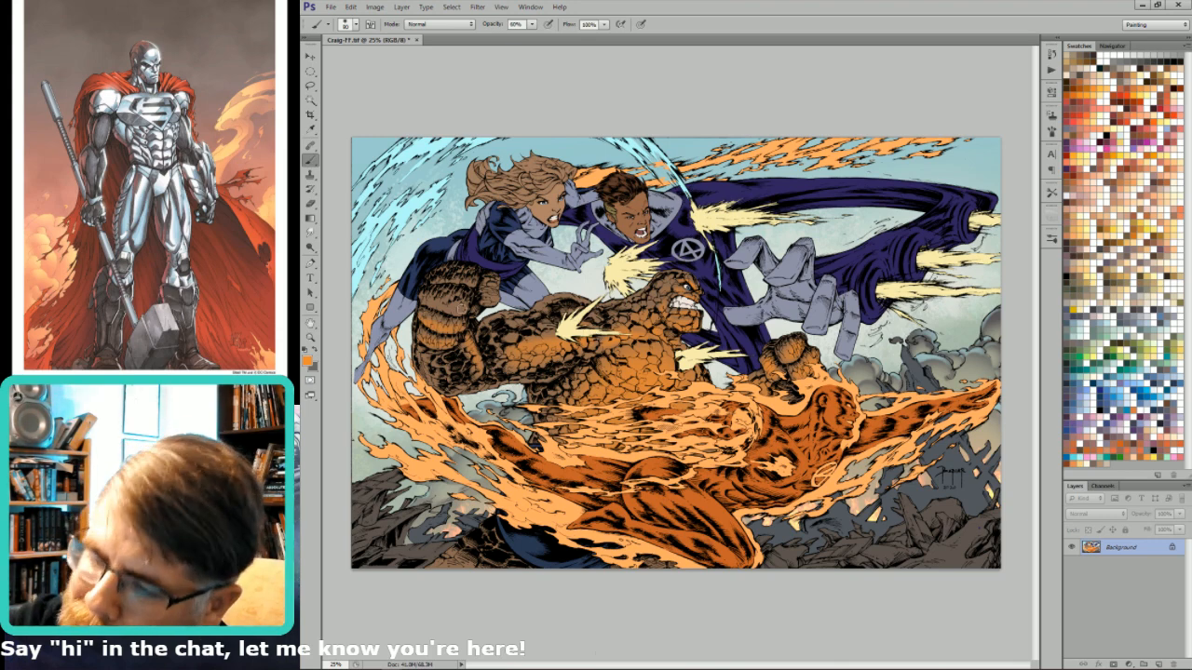
key(bracketleft)
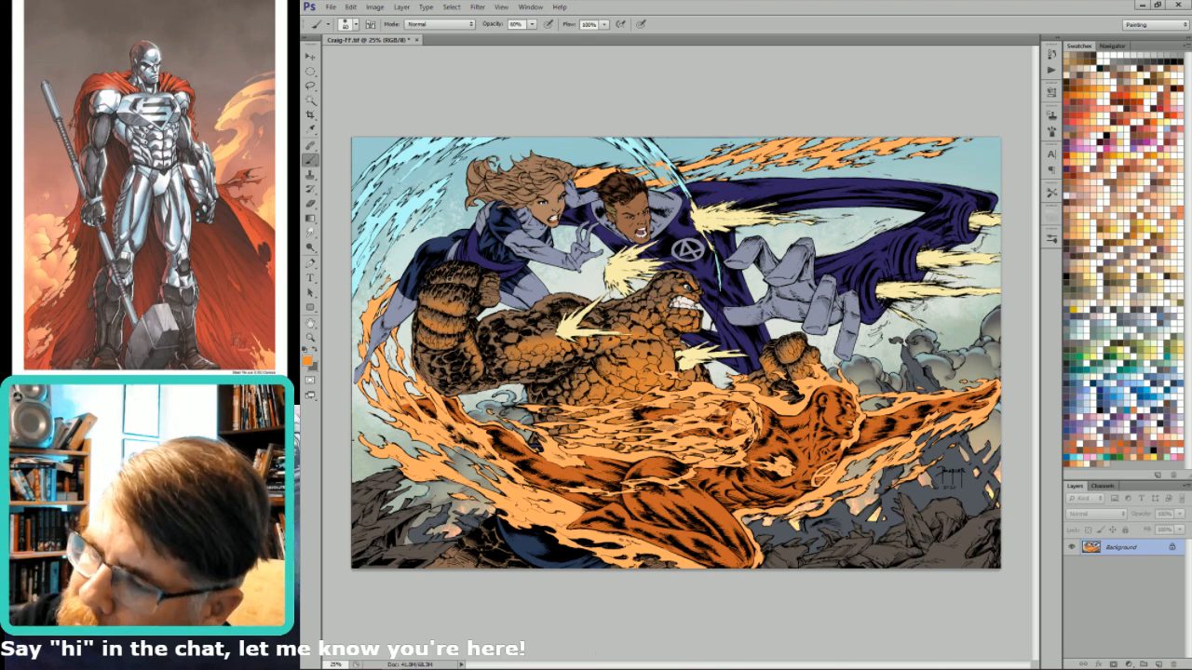
key(bracketright)
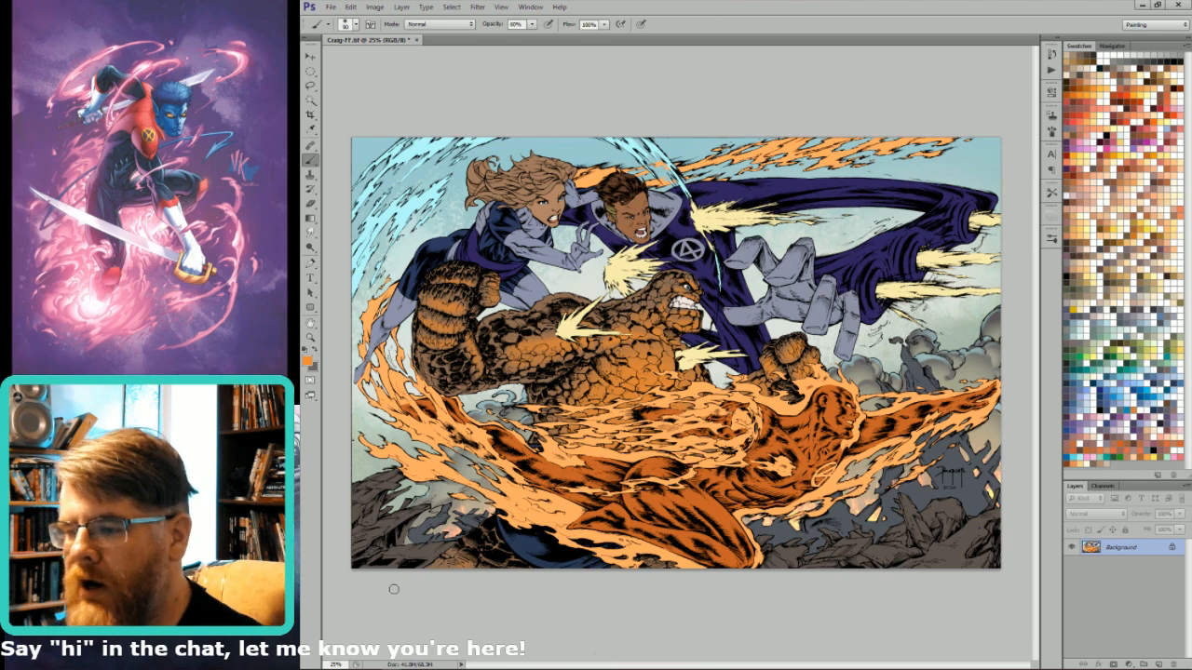
- Enlarge the brush to 175 px and brush a broader orange glow over the rocky figure's large raised fist
key(bracketright)
key(bracketright)
key(bracketright)
key(bracketright)
key(bracketright)
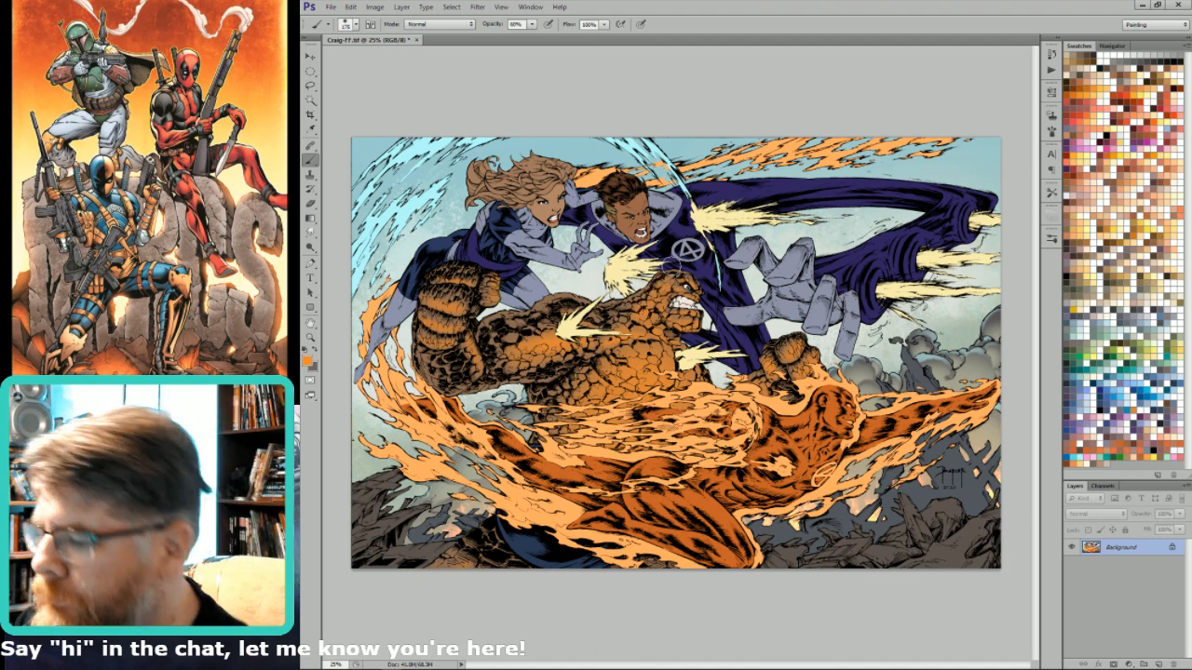
- Copy the selected area onto a new layer above the background and lock the new layer's transparent pixels
key(ctrl+h)
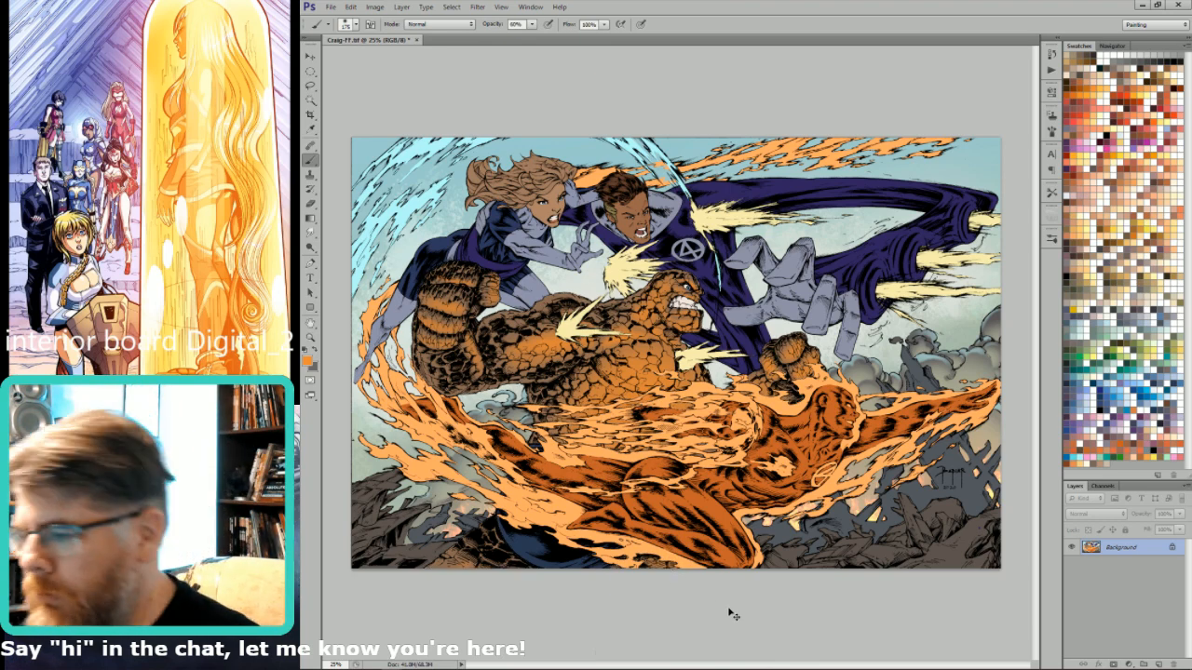
key(ctrl+j)
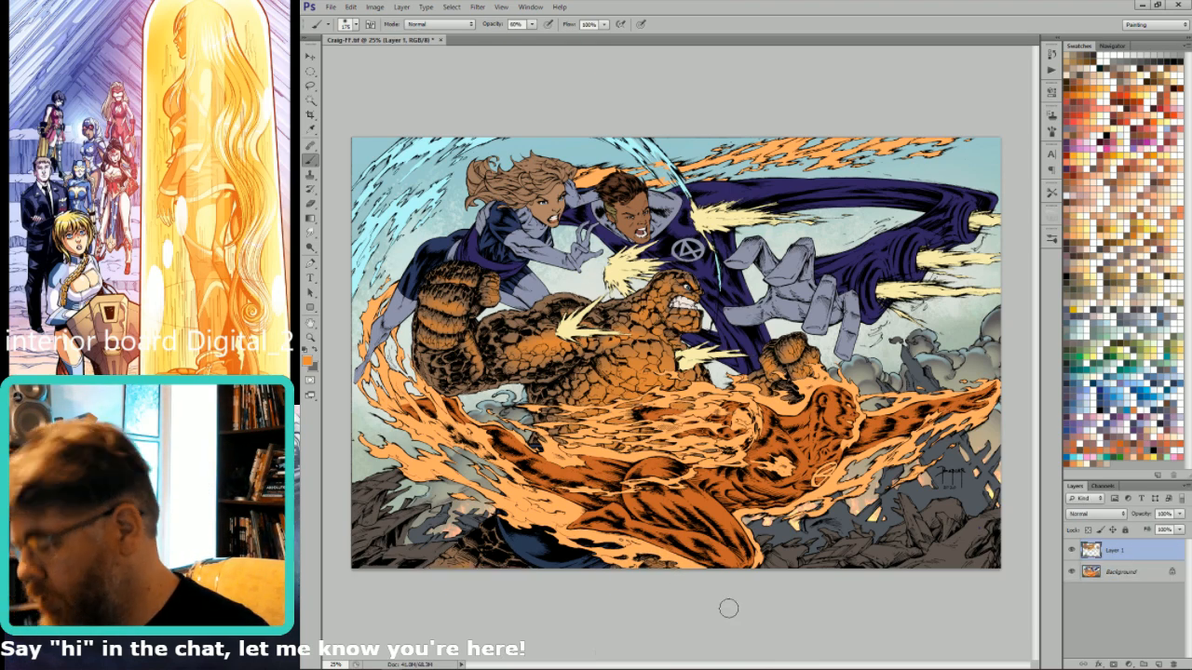
key(slash)
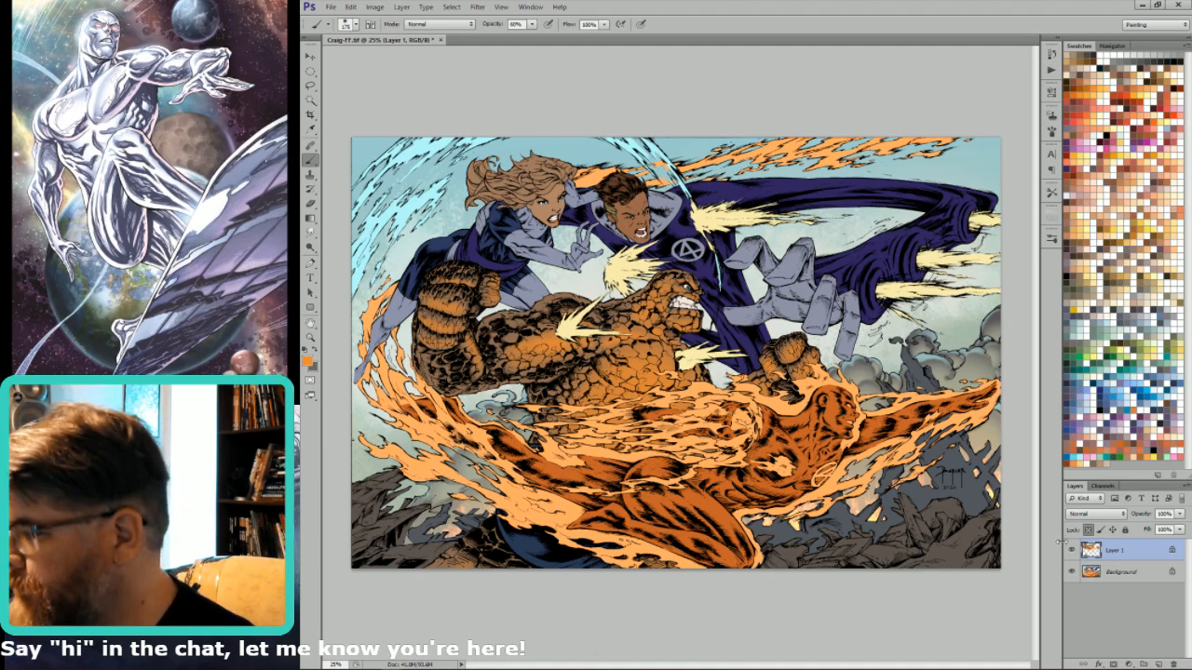
- Choose an orange foreground swatch and a paler orange background swatch for painting the firelight highlights
click(1150, 84)
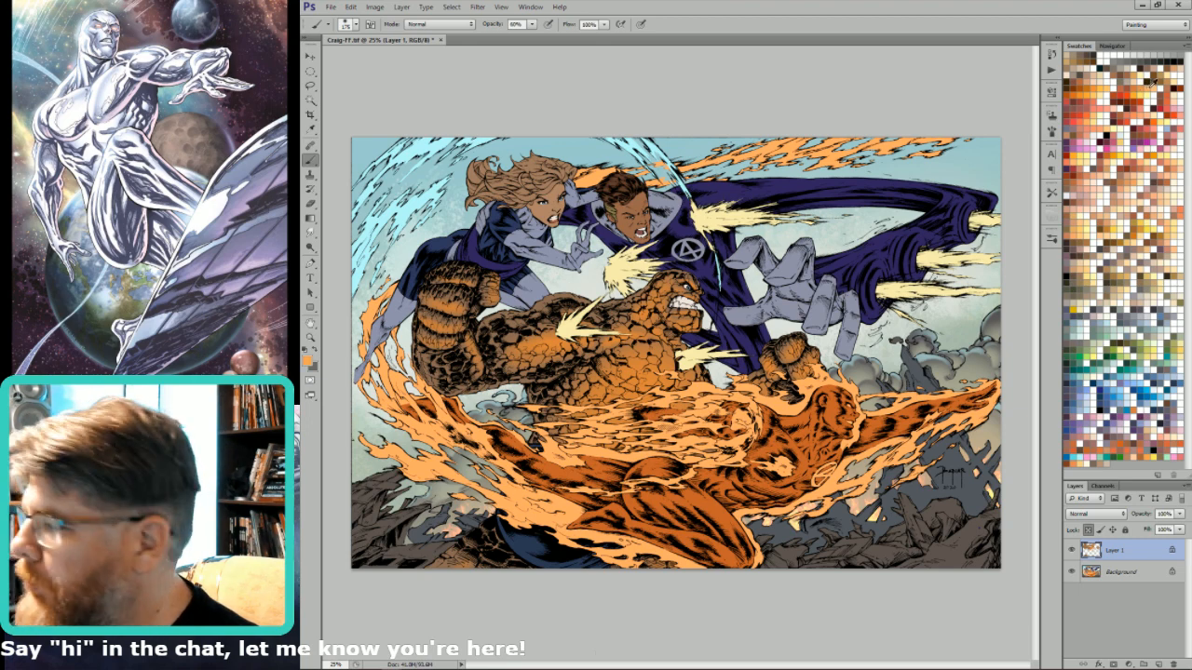
click(1082, 91)
key(x)
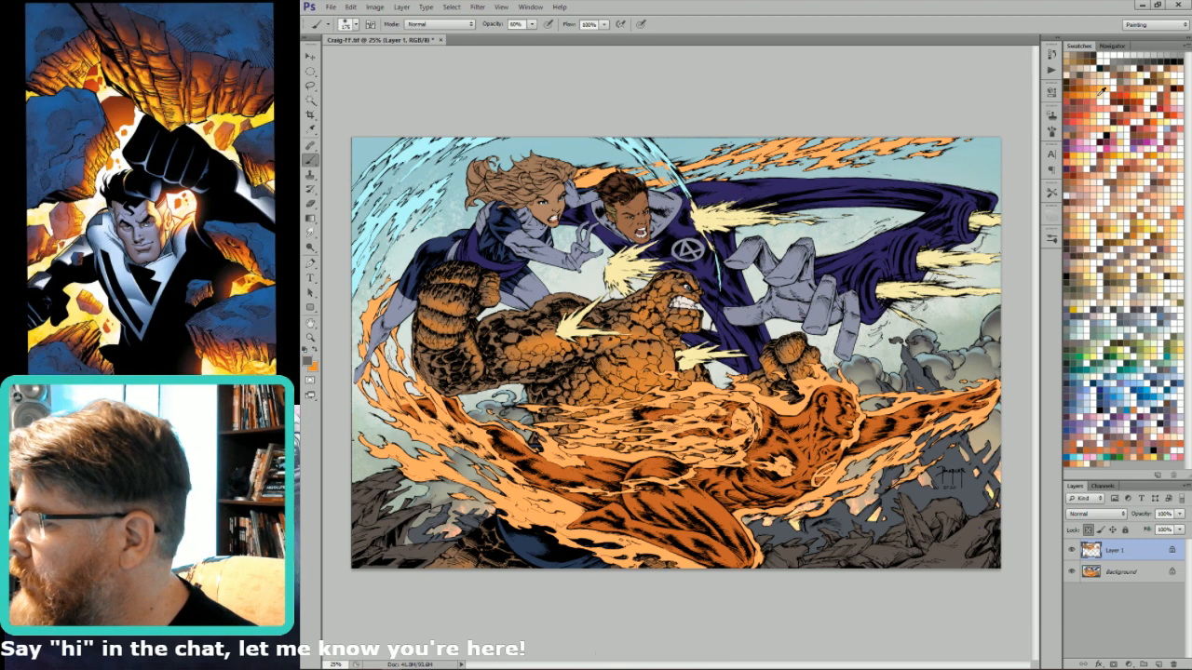
click(1101, 92)
key(x)
scroll(653, 421, up, 3)
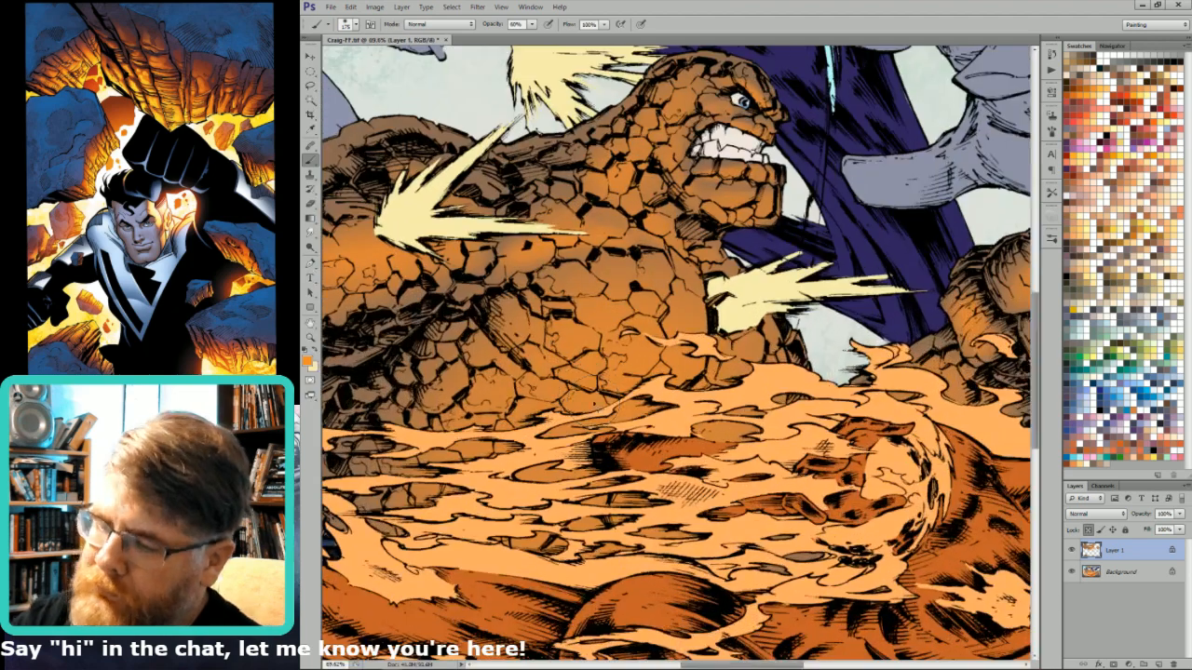
- Outline the rocky figure's chest with the Lasso tool and return to the Brush for painting inside the selection
key(l)
drag(601, 412, 615, 442)
key(ctrl+minus)
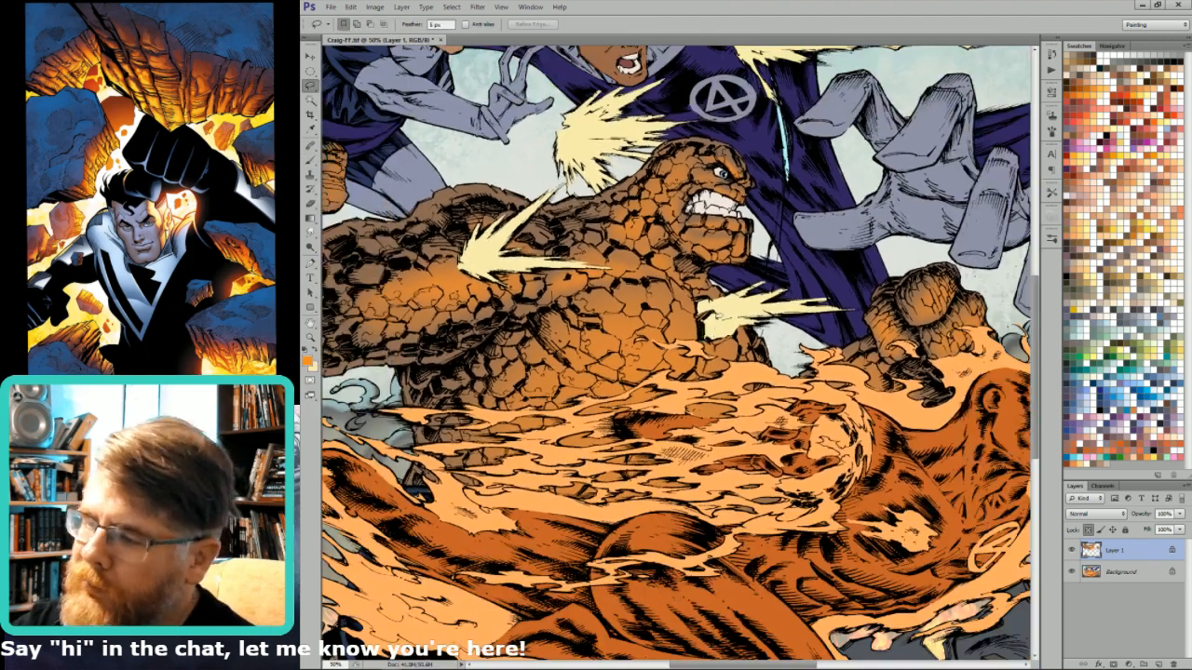
drag(641, 315, 724, 359)
key(b)
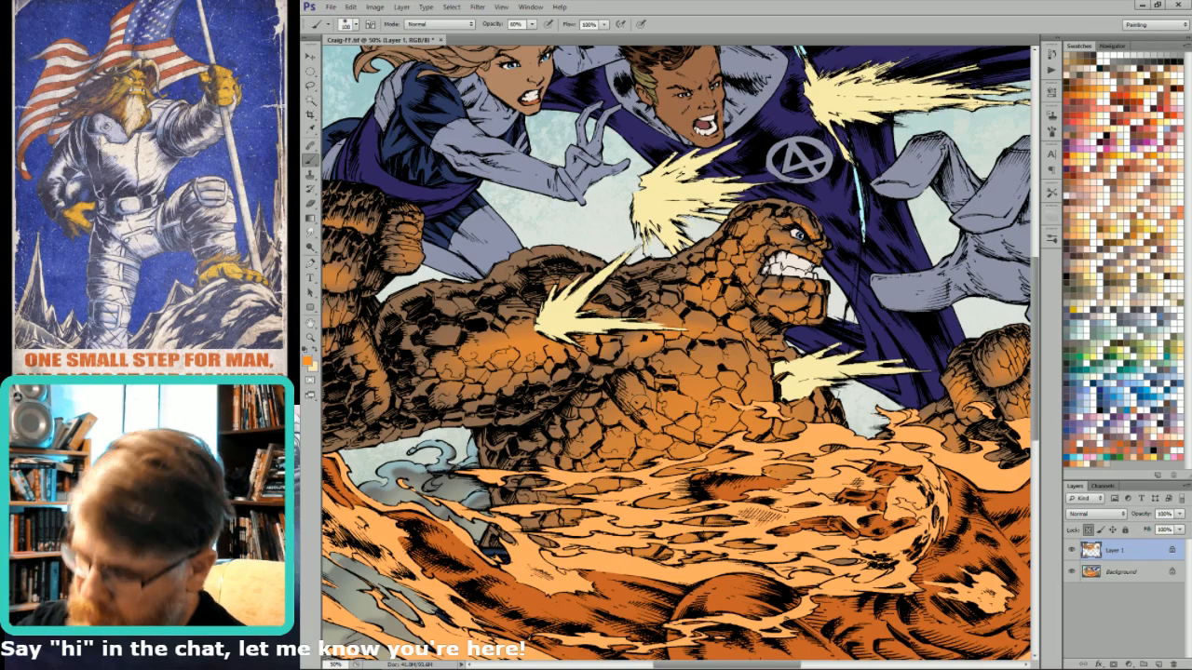
key(l)
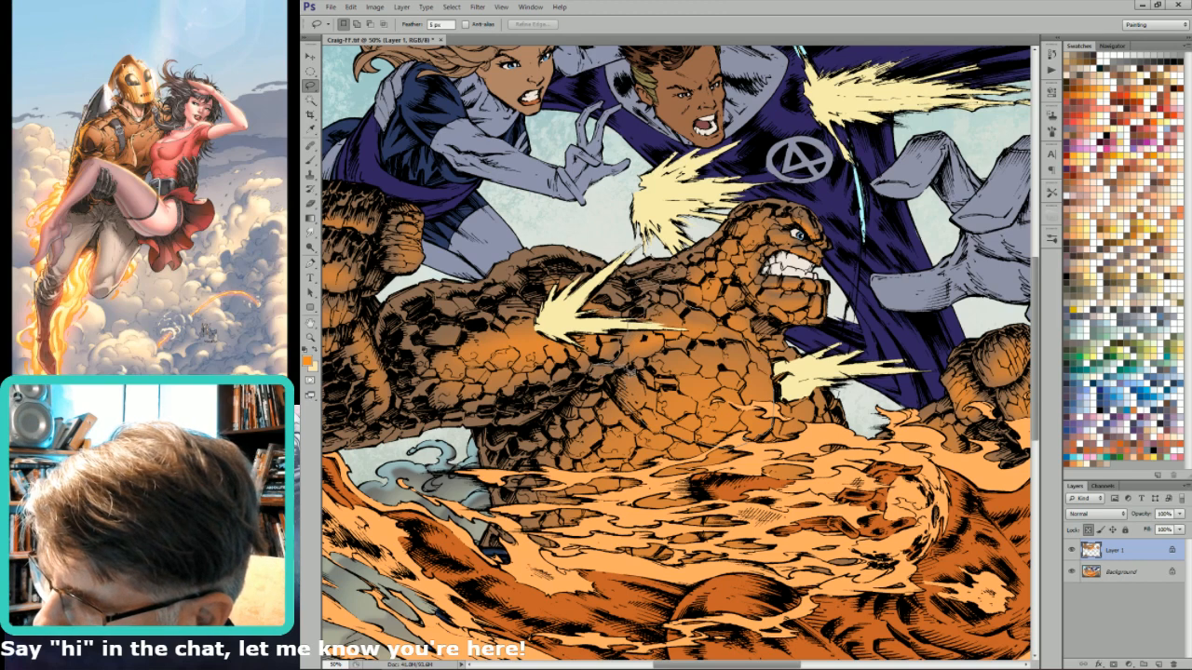
mouse_move(633, 369)
mouse_down()
mouse_move(605, 370)
mouse_move(618, 365)
mouse_up()
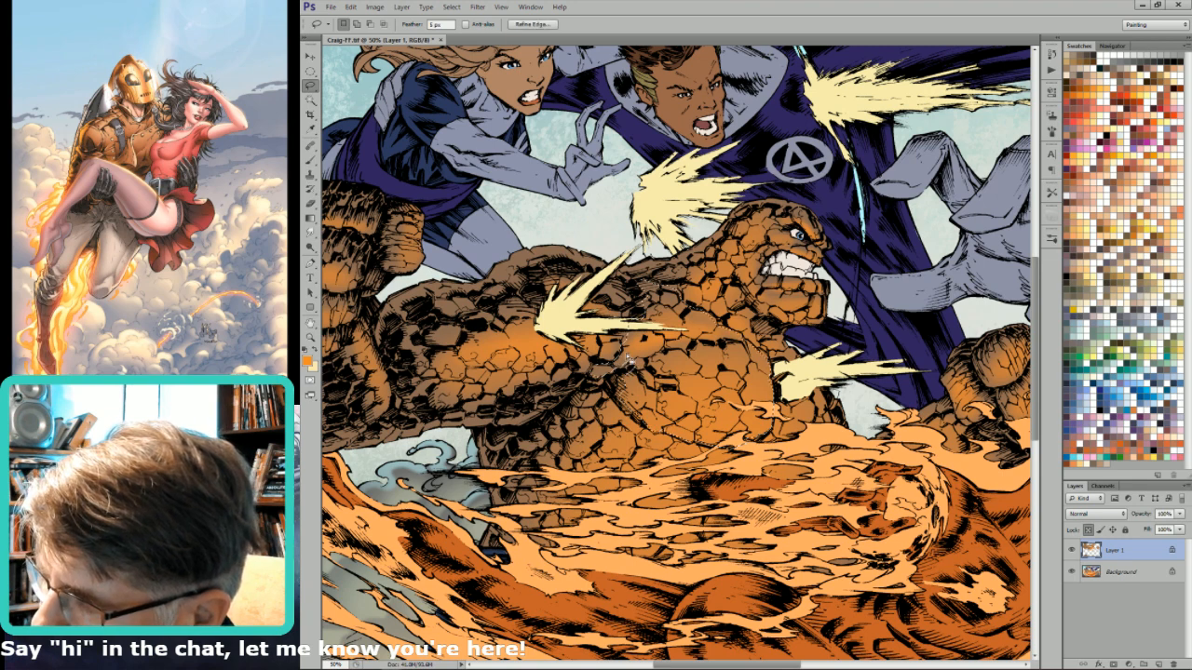
key(b)
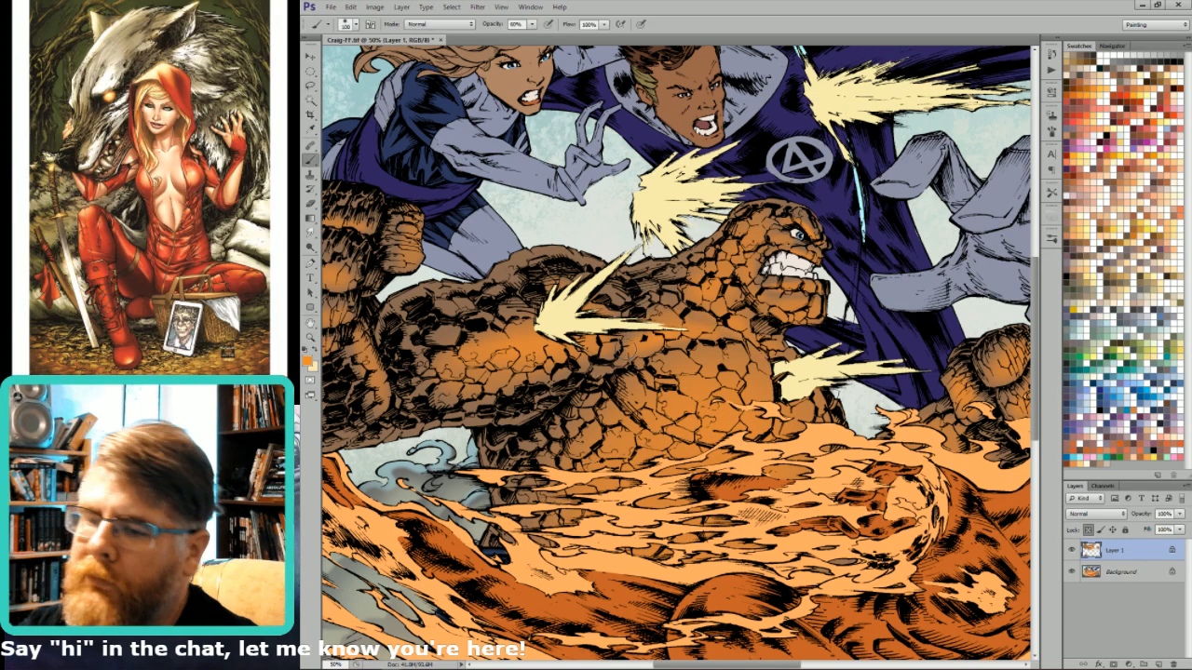
- Paint a bright glow on the rocky figure's lower chest above the flames, warming it with a yellow-orange swatch
key(8)
mouse_move(756, 430)
mouse_down()
mouse_move(699, 401)
mouse_move(671, 414)
mouse_move(713, 402)
mouse_move(731, 372)
mouse_up()
key(x)
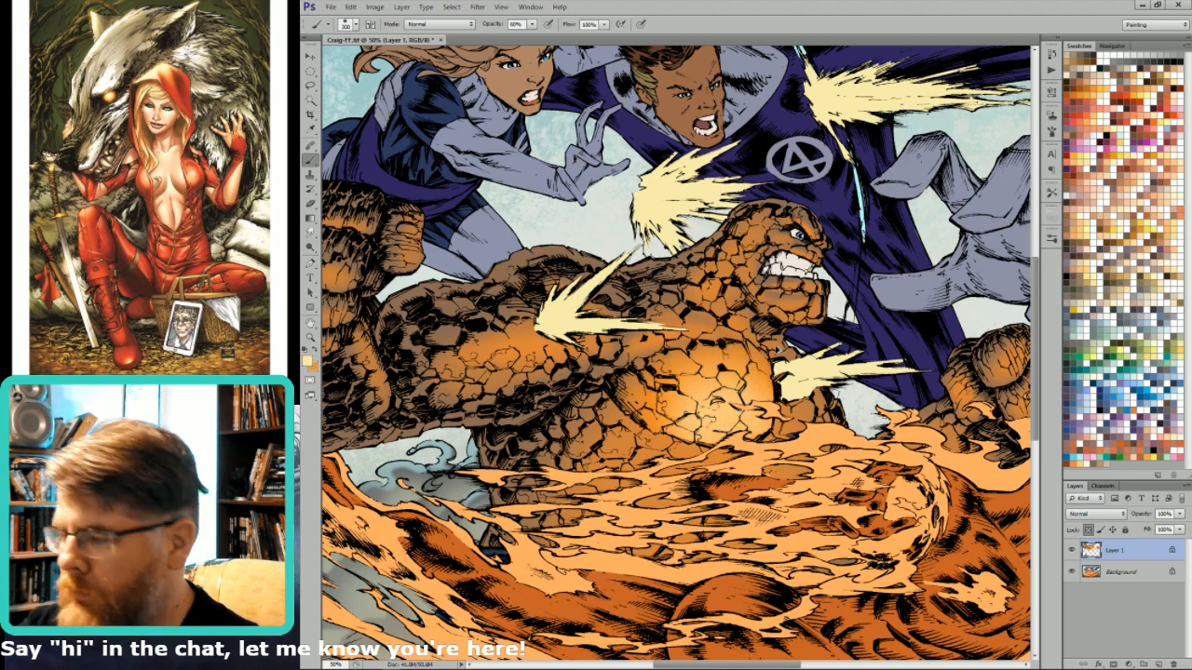
click(1092, 97)
drag(735, 409, 708, 385)
- Trim the chest selection with the Lasso and blend the orange and yellow-orange light across the chest plates
key(l)
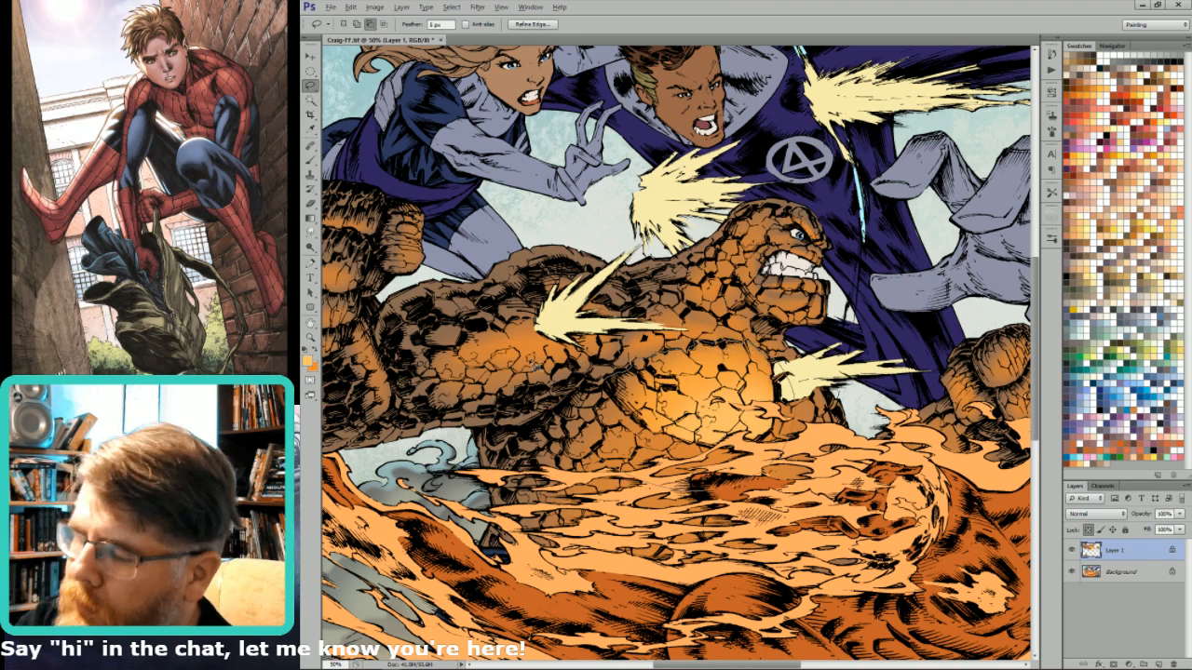
key(b)
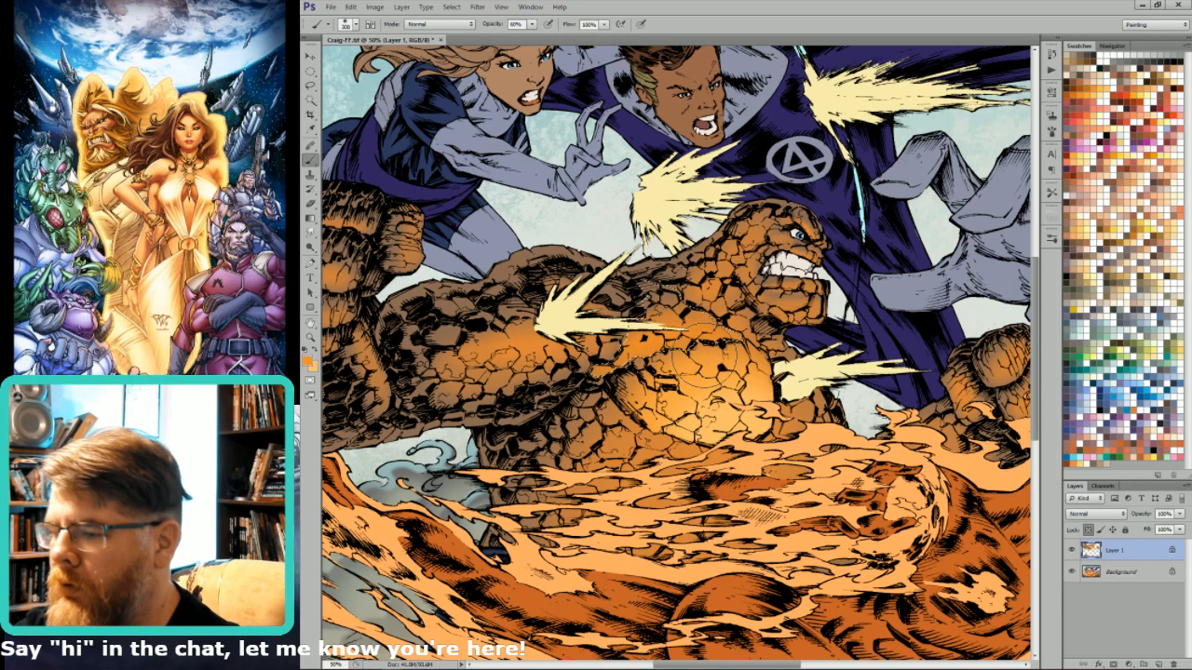
key(x)
drag(672, 357, 722, 376)
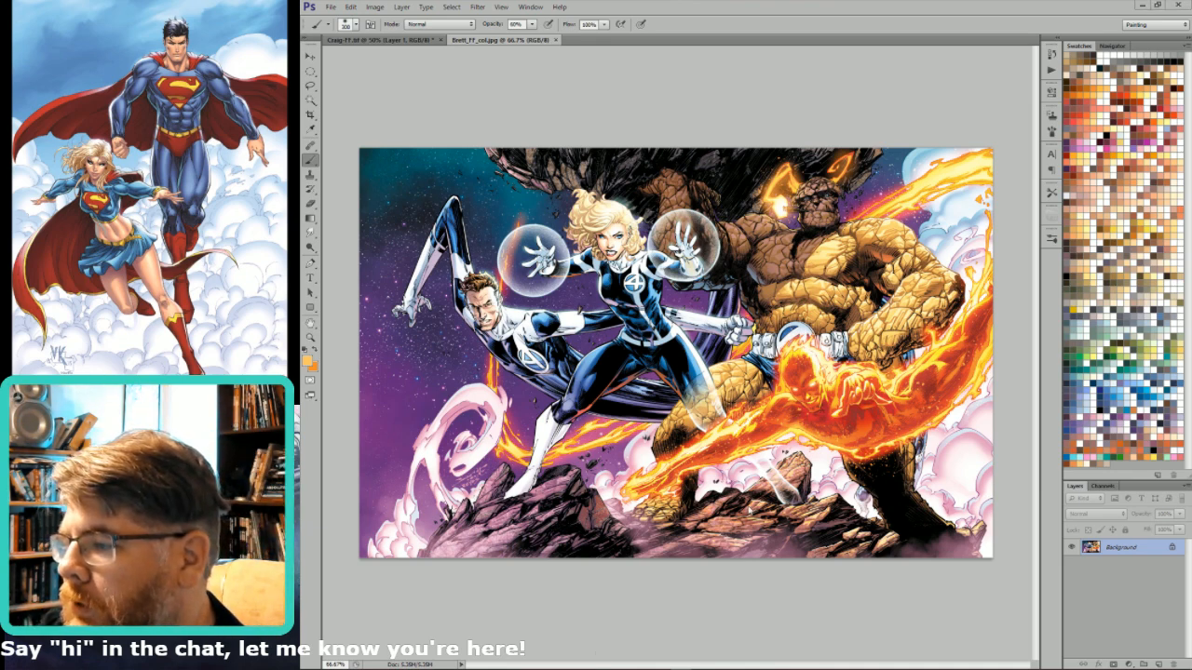
- Examine the rocky figure's chest and arm shading in the reference image Brett_FF_col.jpg and close that image
drag(749, 332, 915, 211)
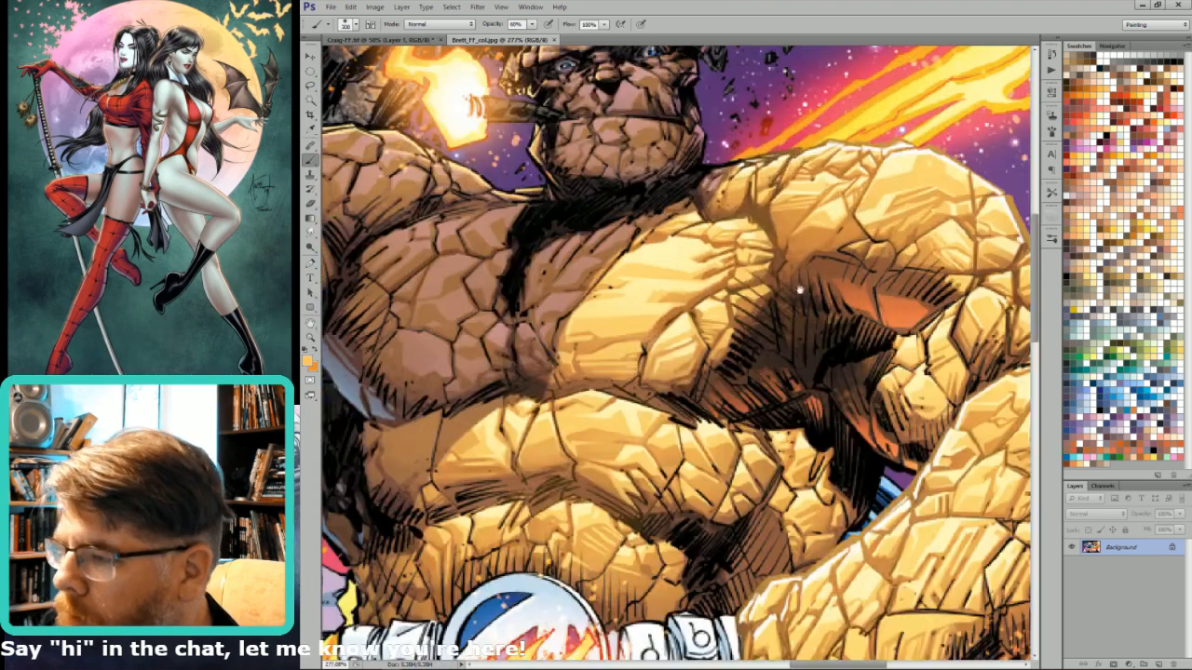
drag(799, 290, 863, 329)
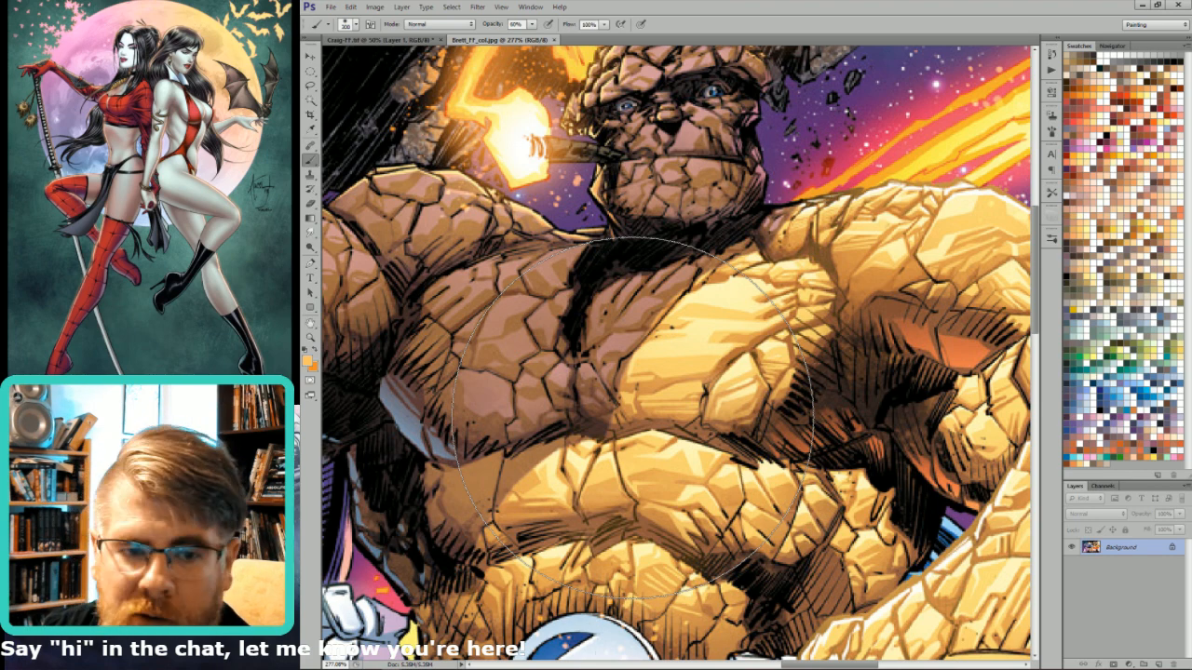
key(ctrl+minus)
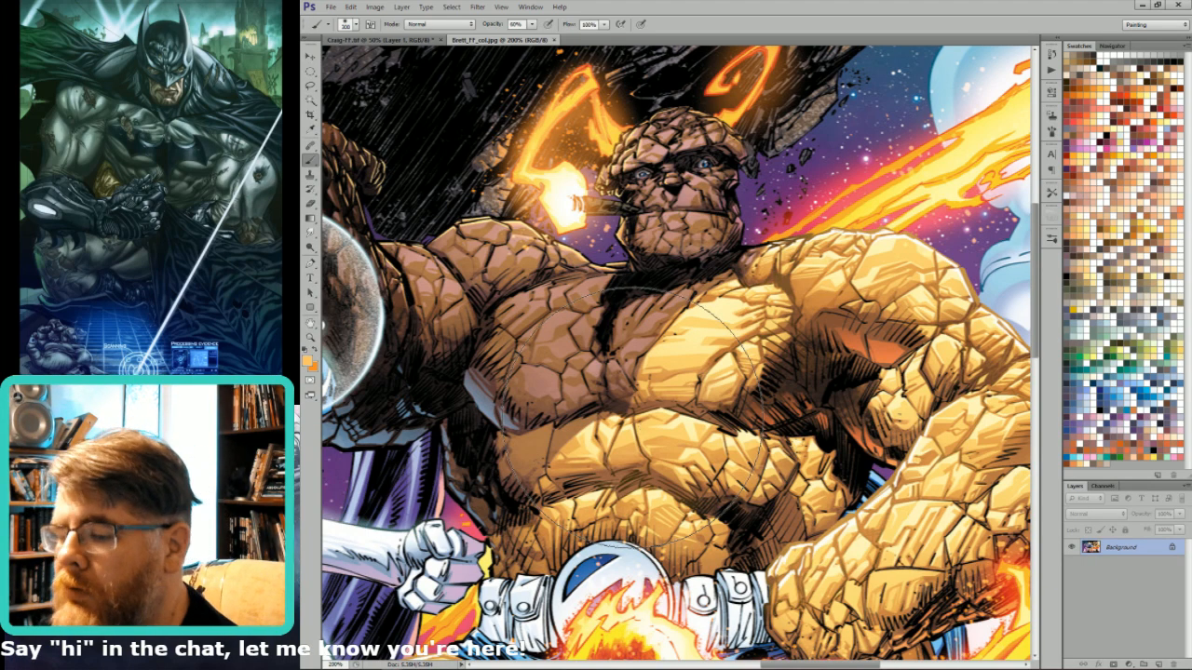
key(ctrl+minus)
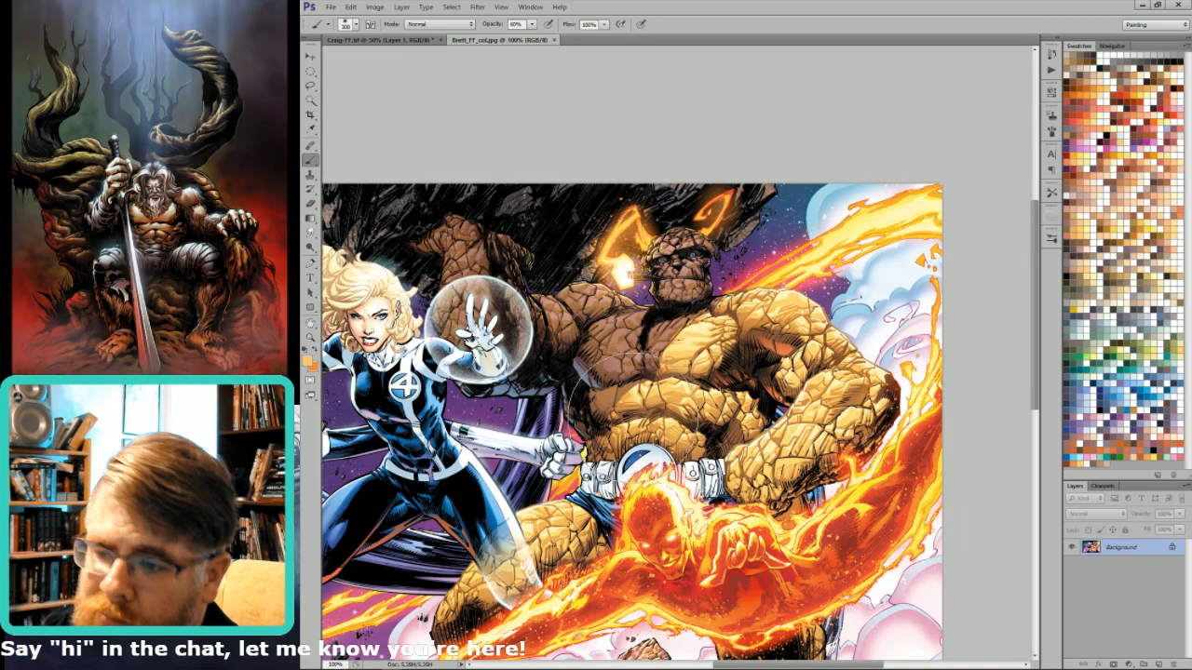
key(ctrl+w)
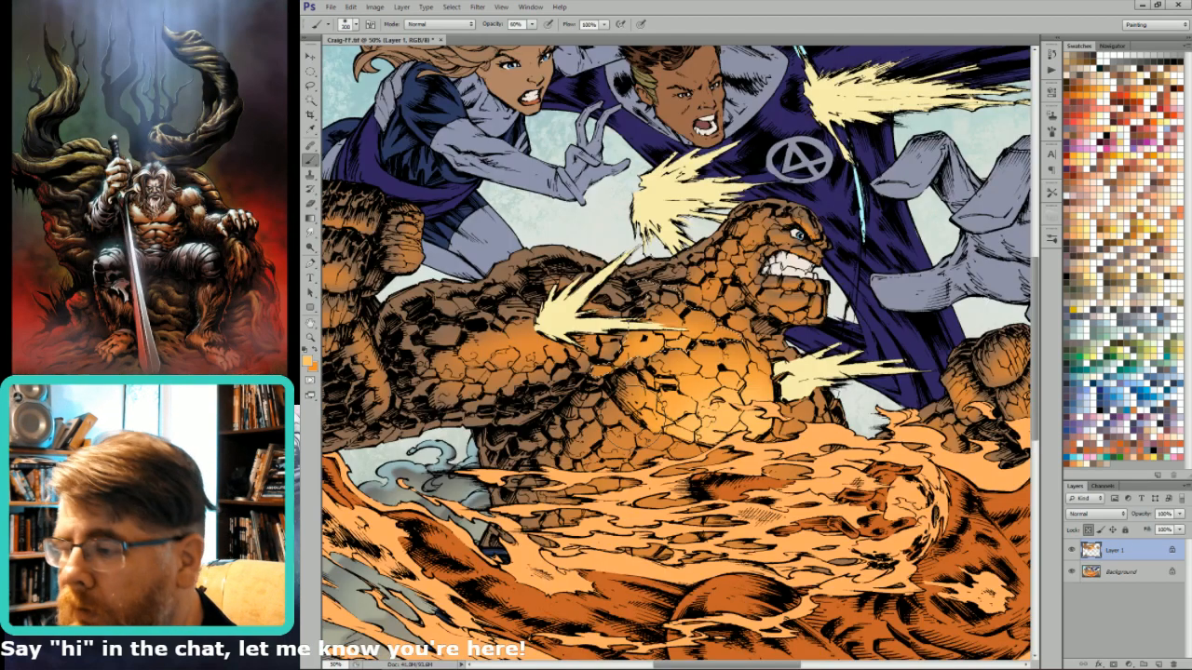
- Outline the rocky figure's head, jaw and neck with the Lasso tool, adding and subtracting areas to refine the selection
drag(633, 343, 695, 397)
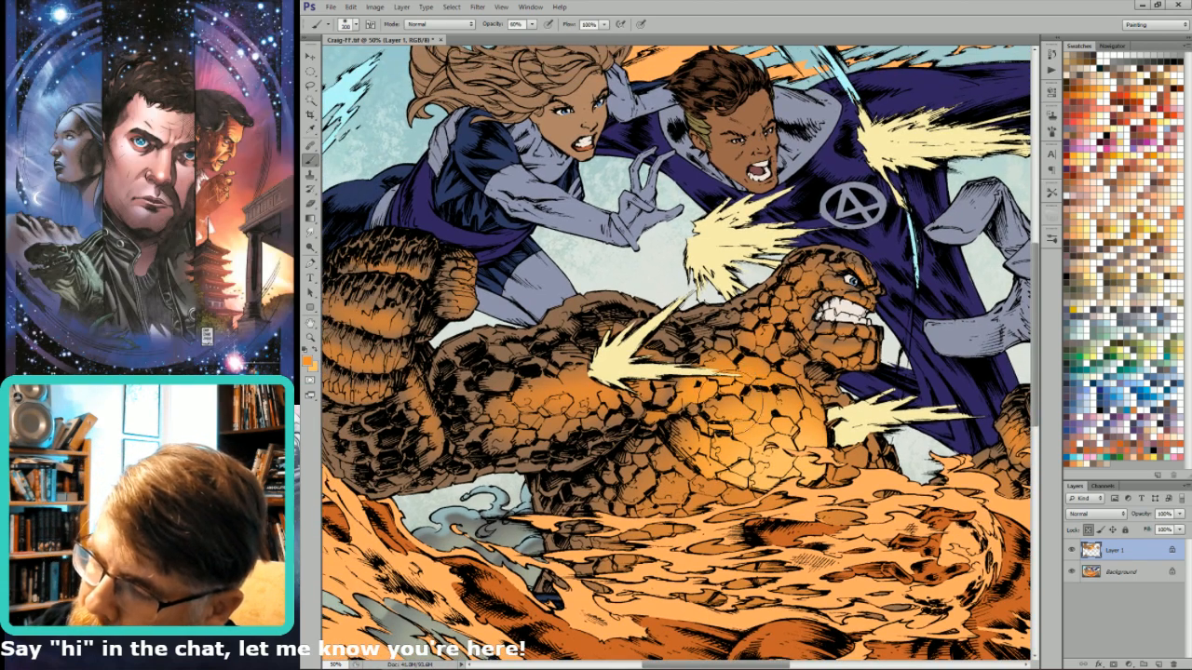
key(x)
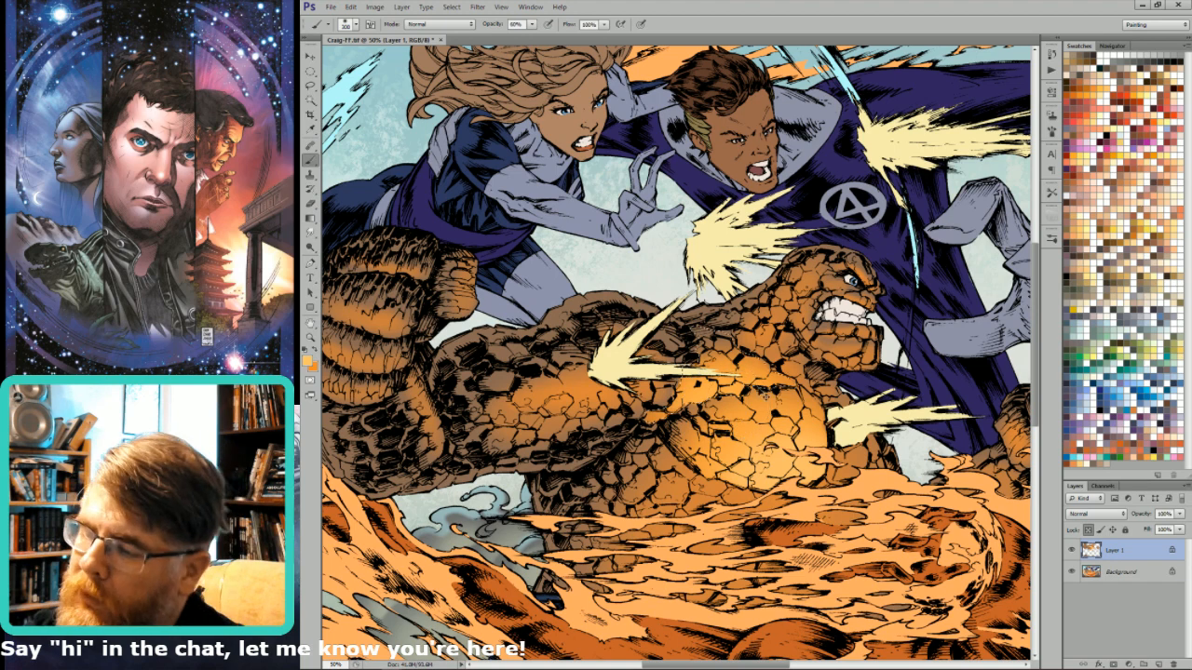
key(l)
drag(780, 361, 807, 388)
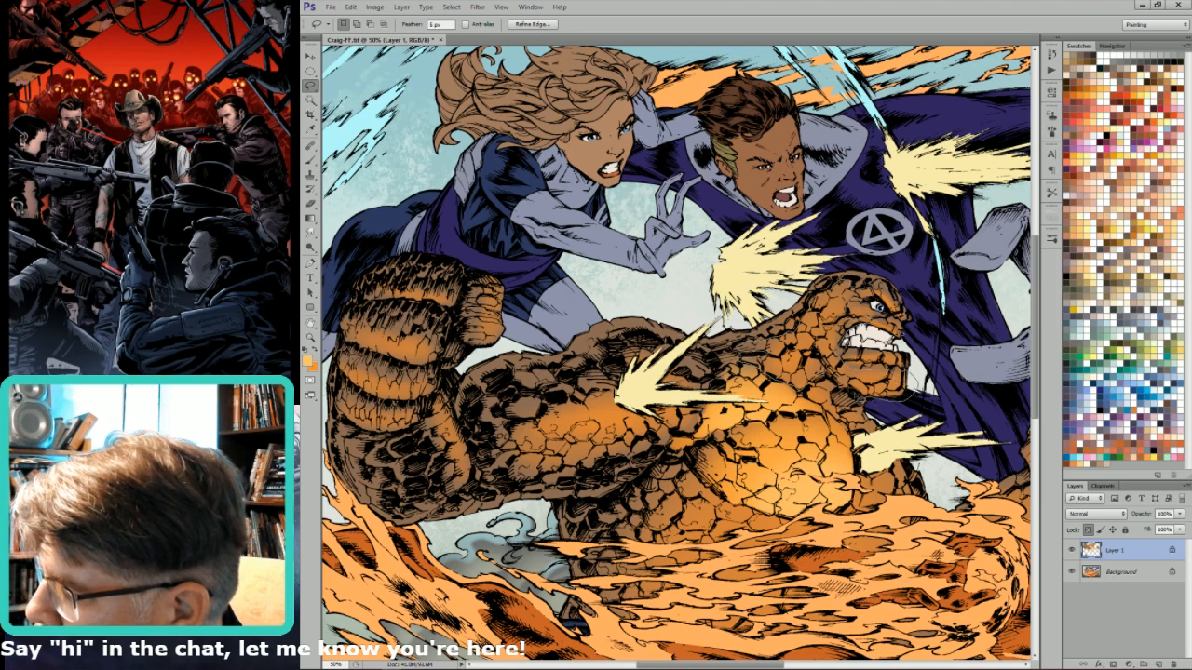
key(alt)
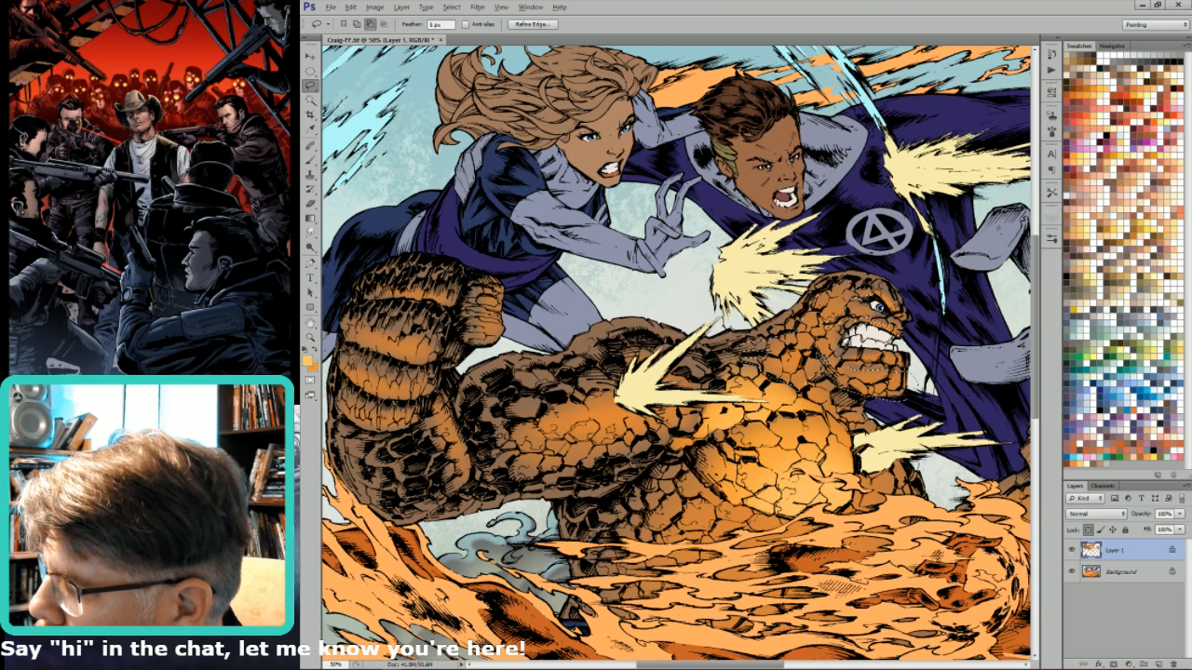
key(shift)
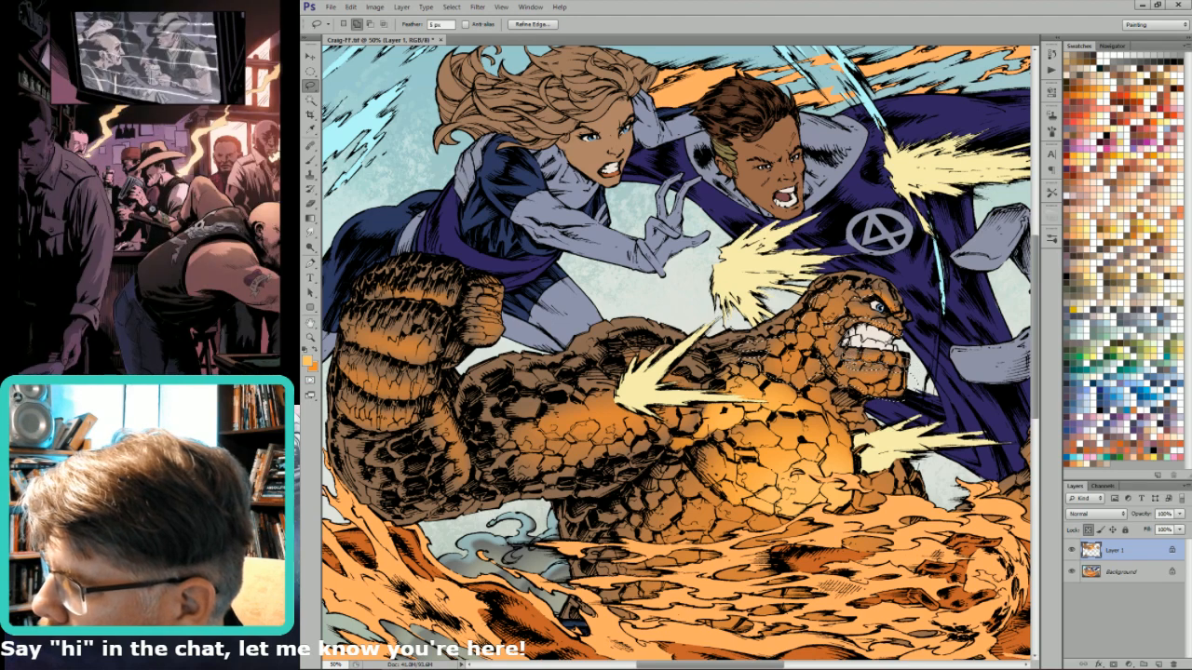
key(ctrl+minus)
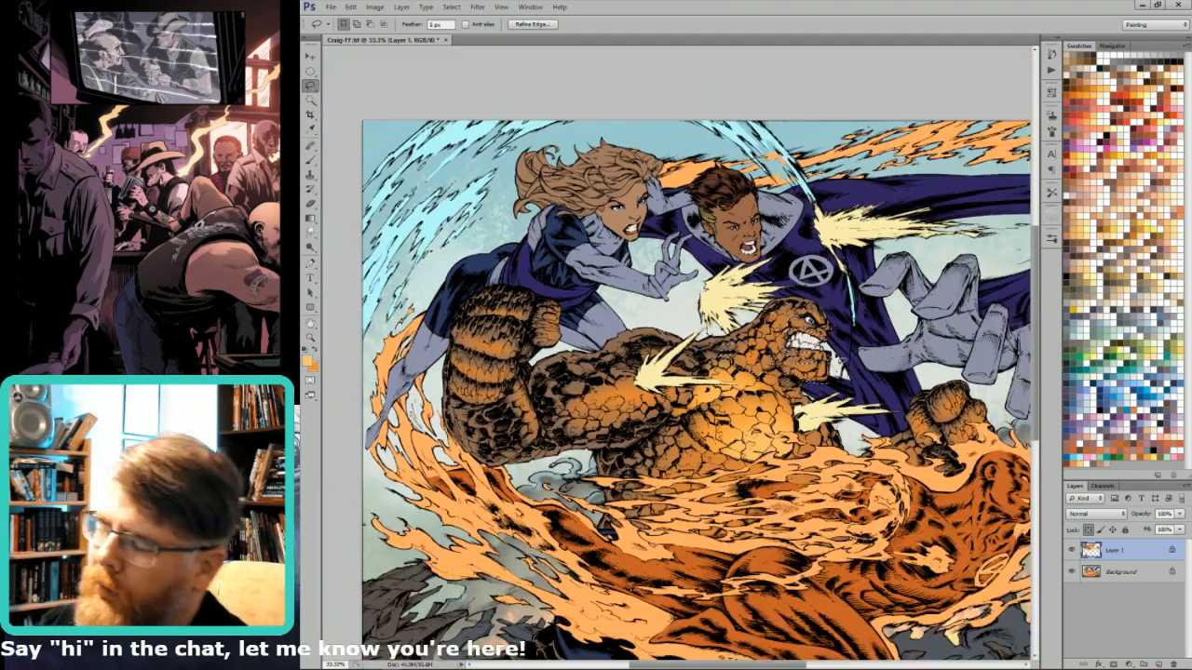
key(shift)
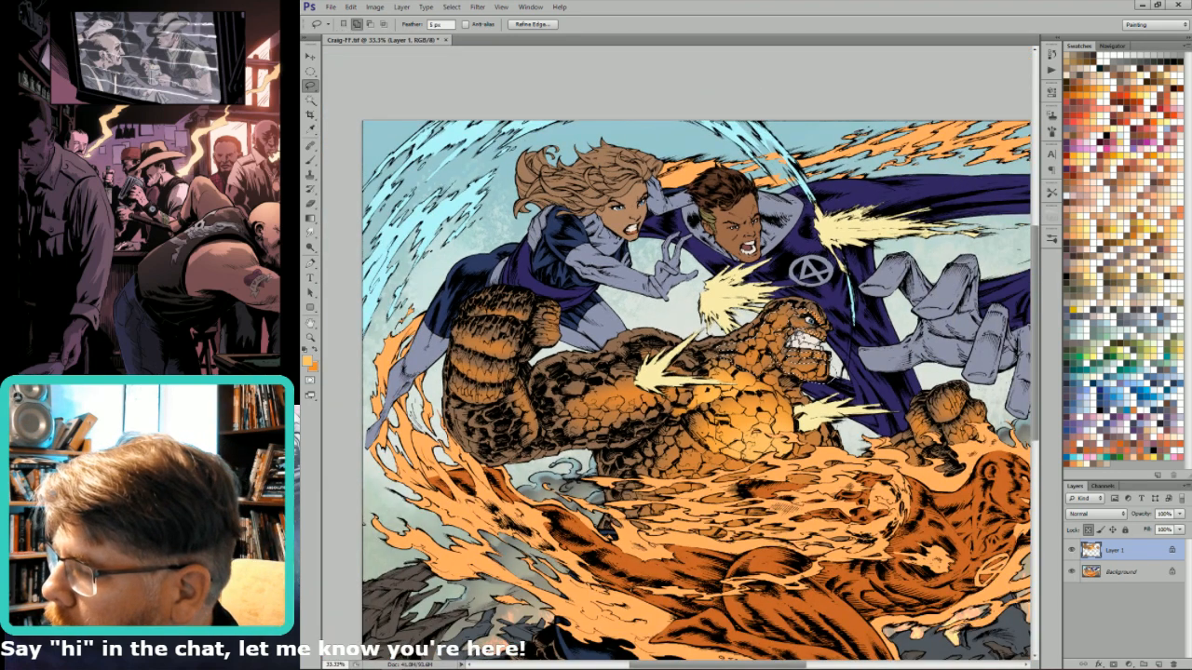
- Paint orange and yellow-orange firelight across the rocky figure's face and neck inside the selection
key(b)
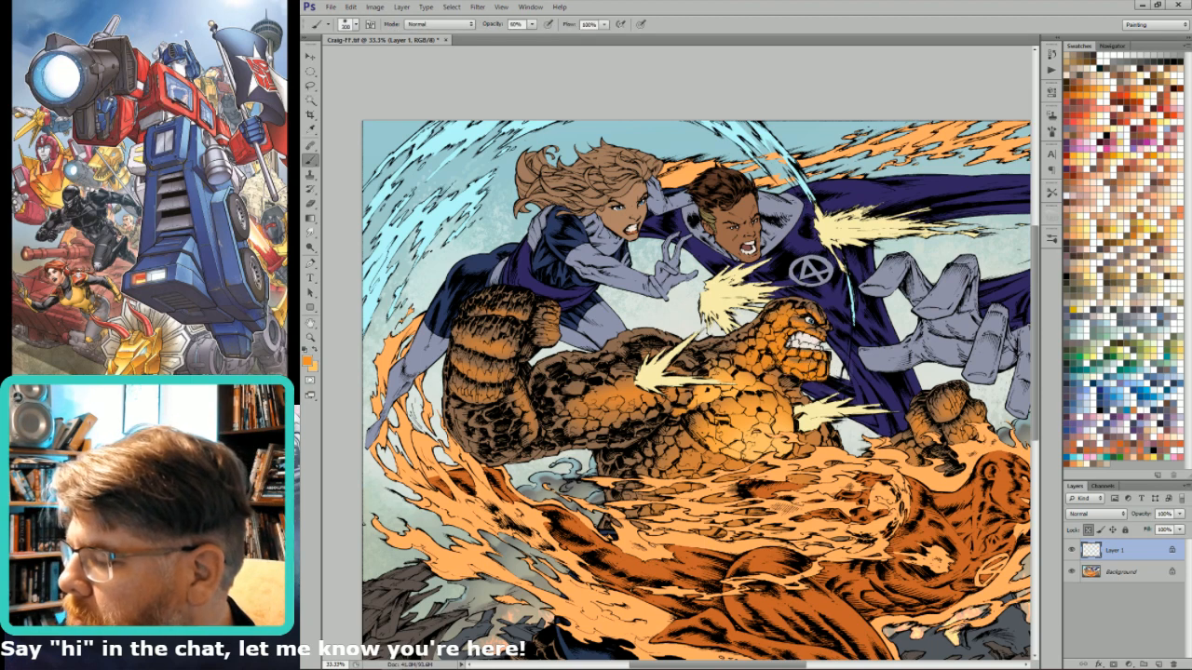
key(x)
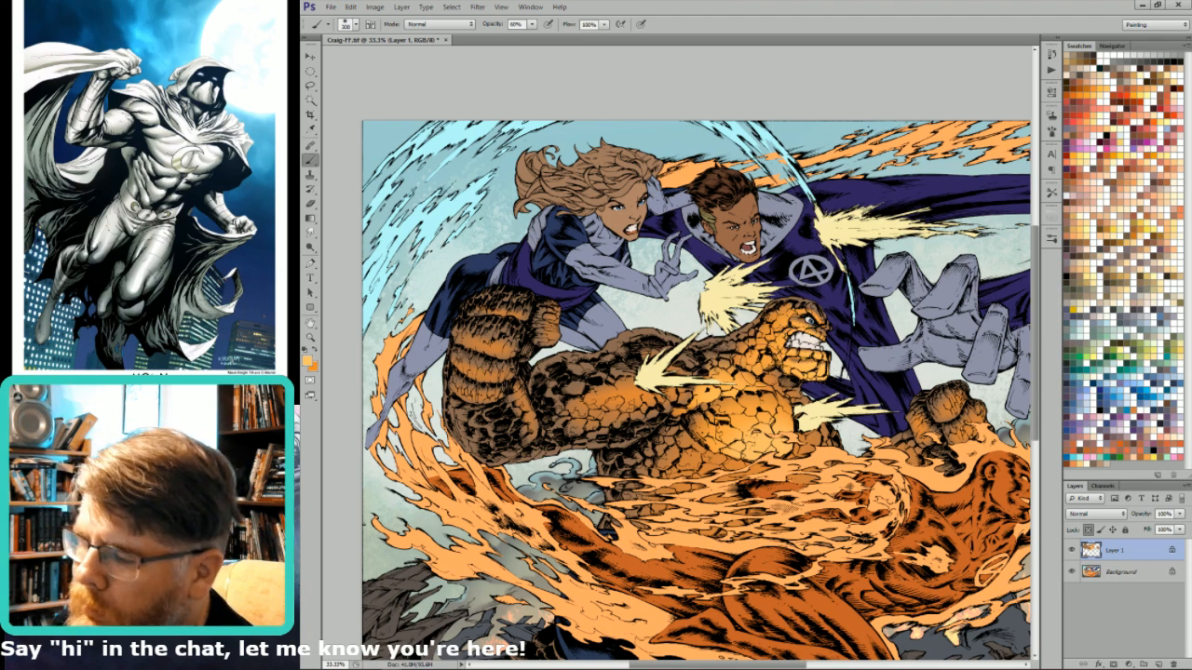
key(l)
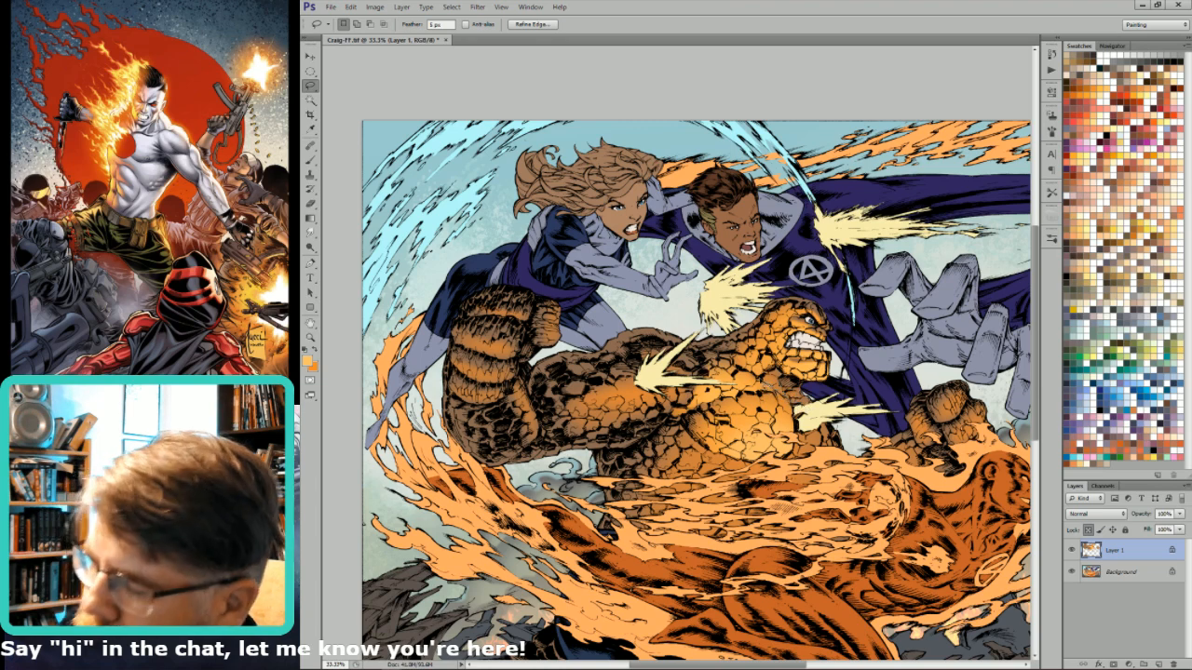
key(b)
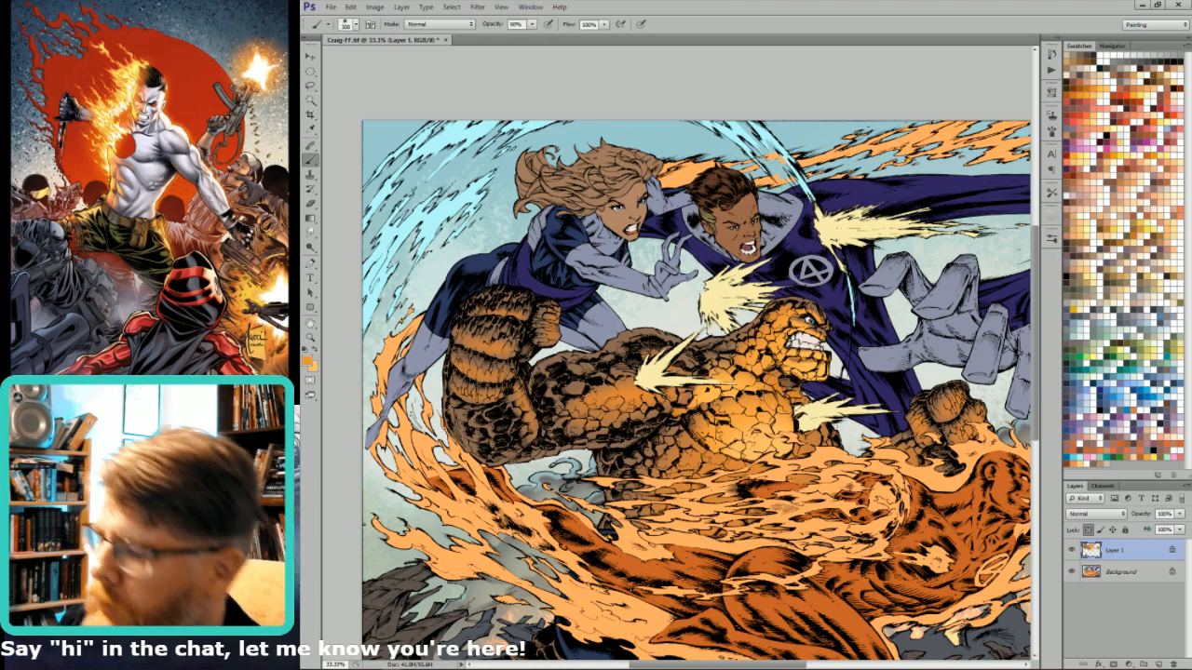
- Lasso the rocky figure's far shoulder beside the flames and brush orange and yellow-orange light onto it
key(l)
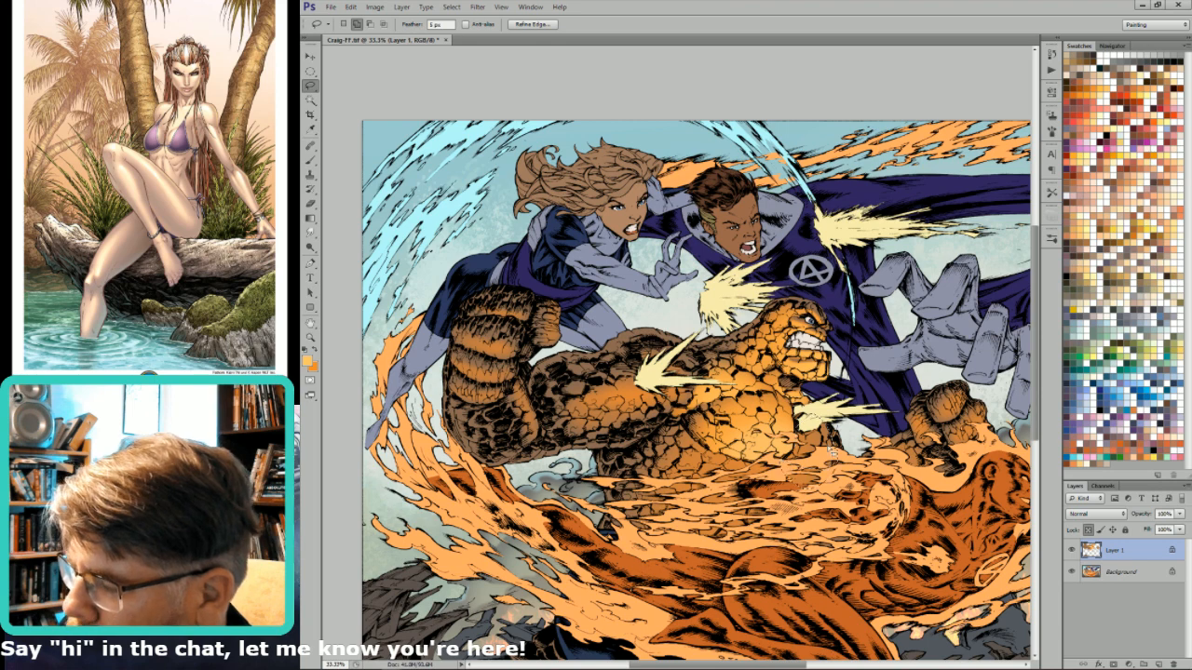
key(b)
key(x)
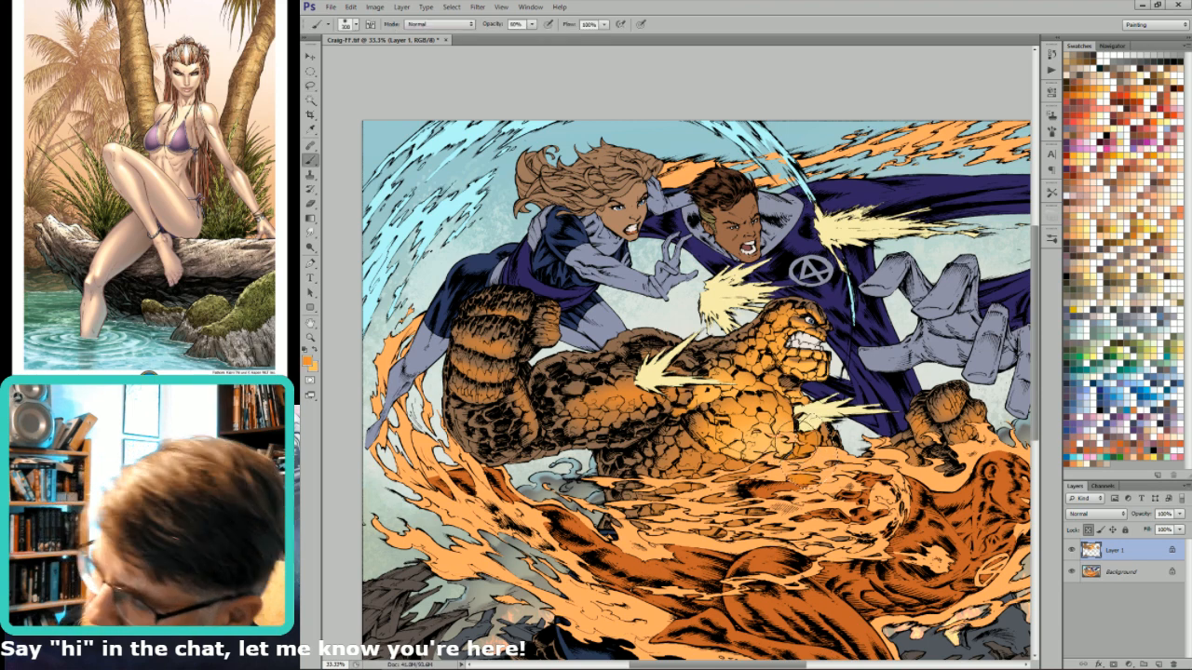
key(x)
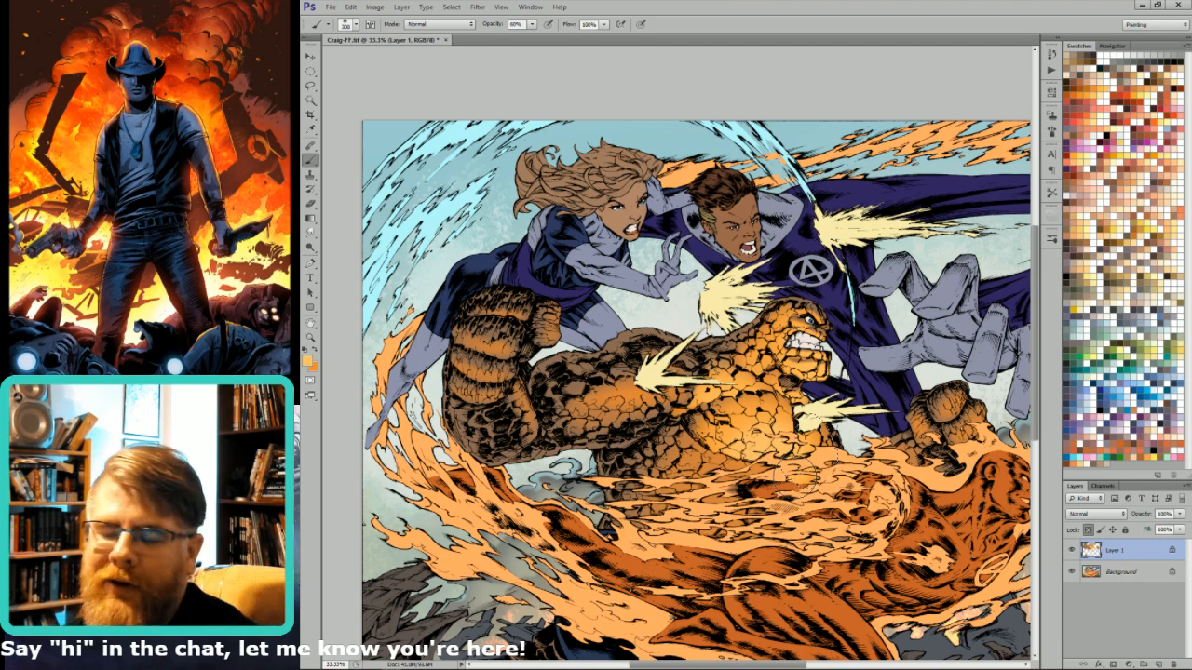
key(ctrl+minus)
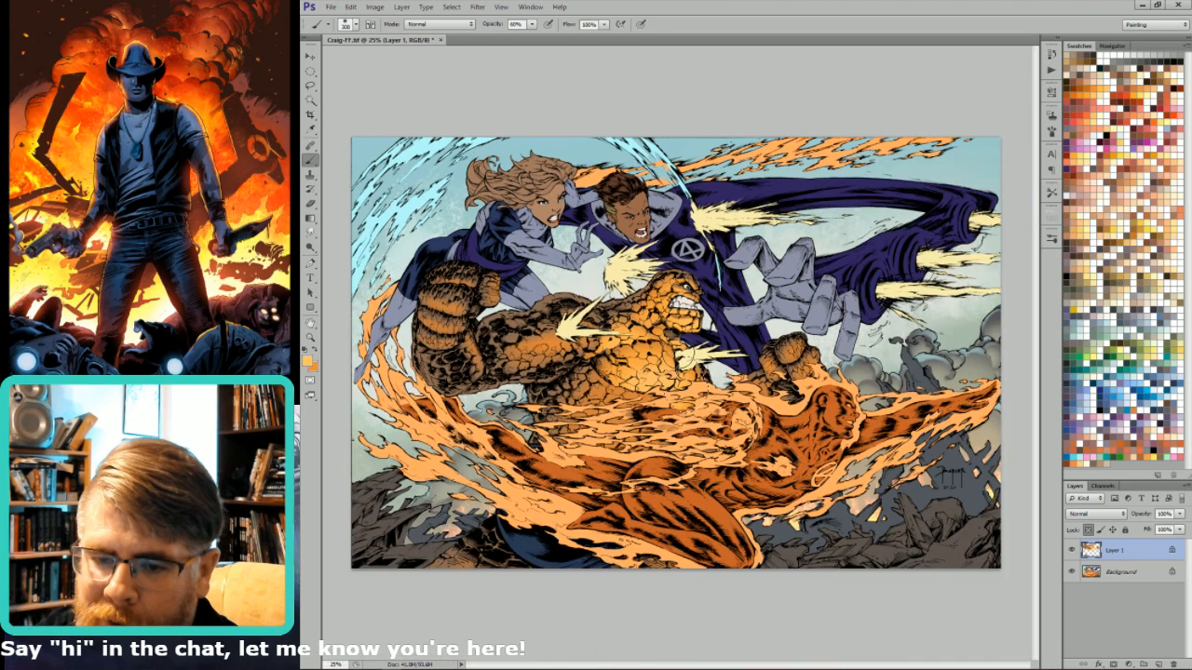
- Select the rocky figure's lower torso seen through the flames and paint warm orange light over it with an enlarged brush
key(l)
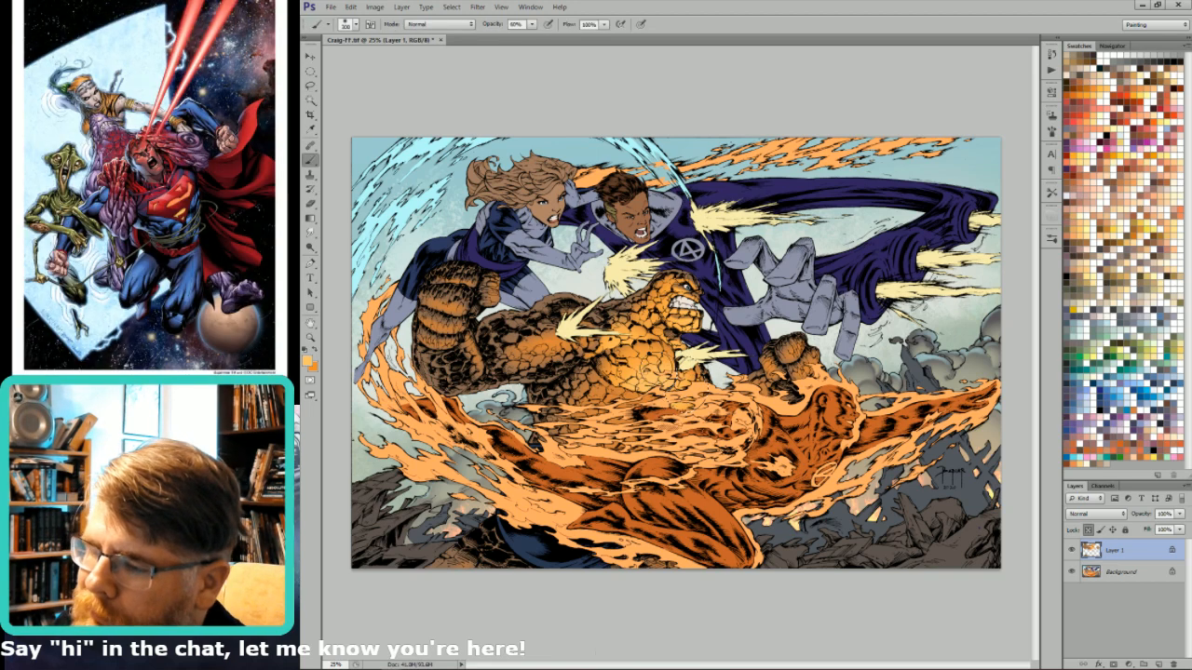
key(ctrl+d)
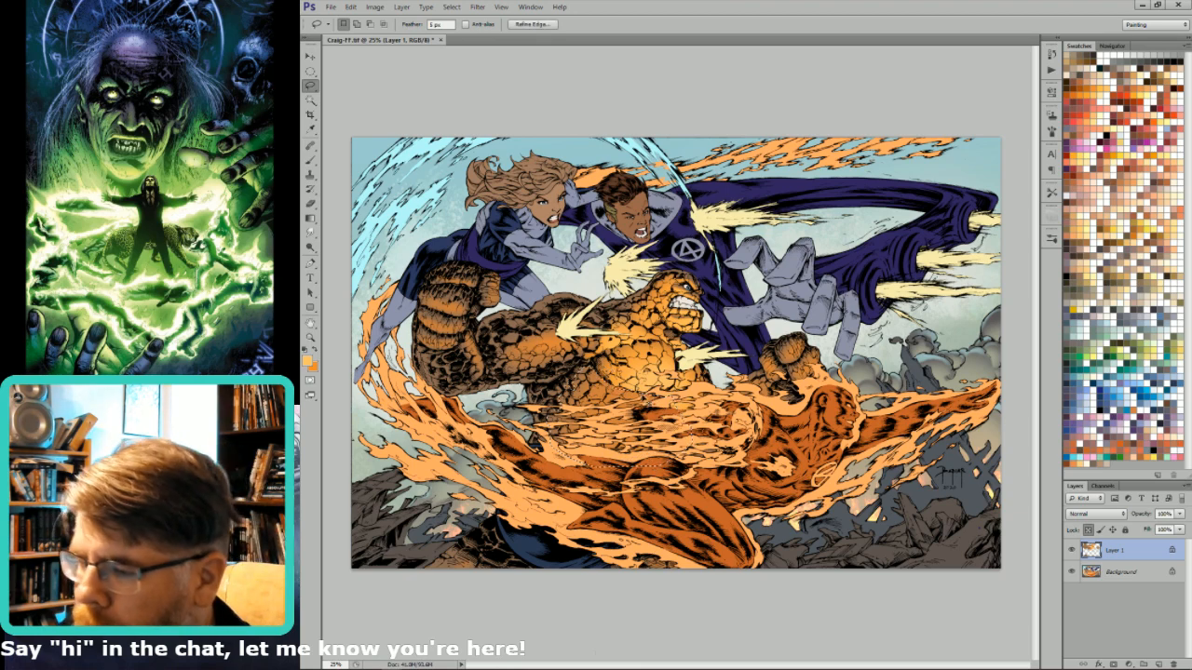
key(b)
key(x)
key(bracketright)
key(bracketright)
key(bracketright)
key(bracketright)
key(bracketright)
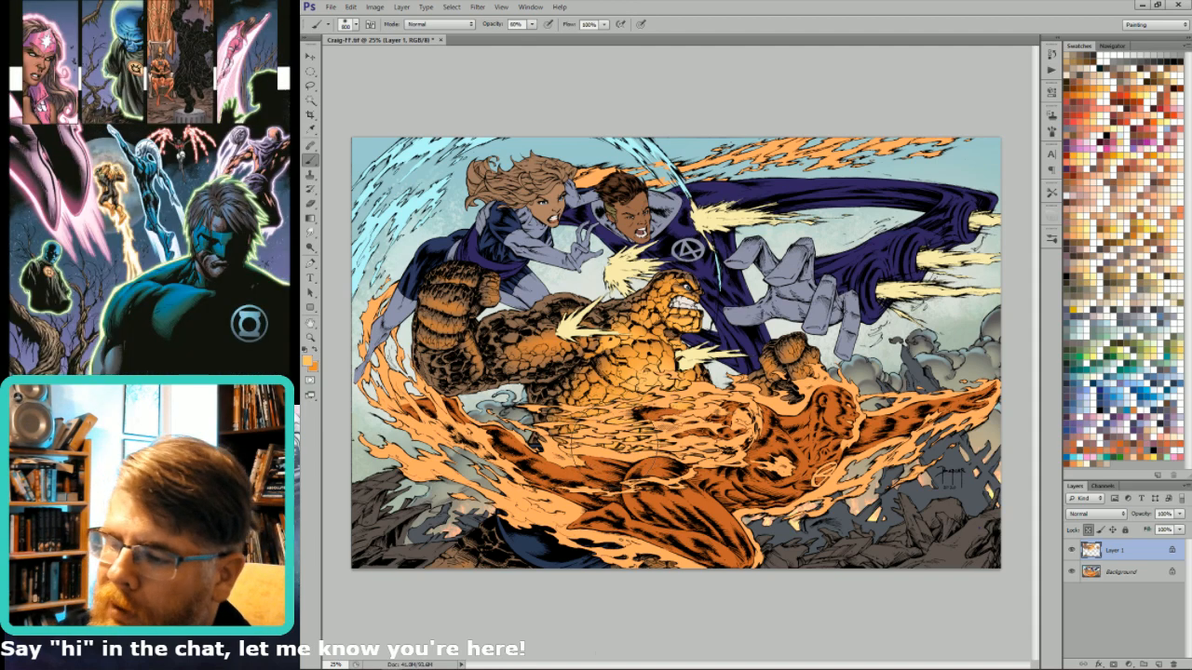
key(l)
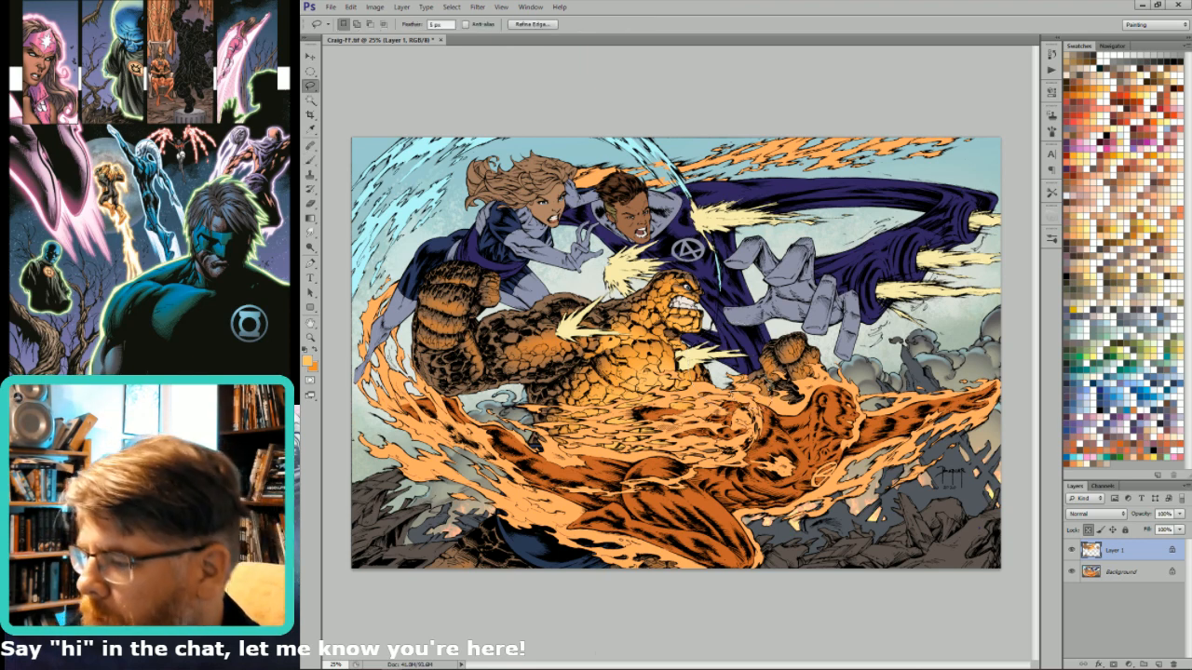
key(b)
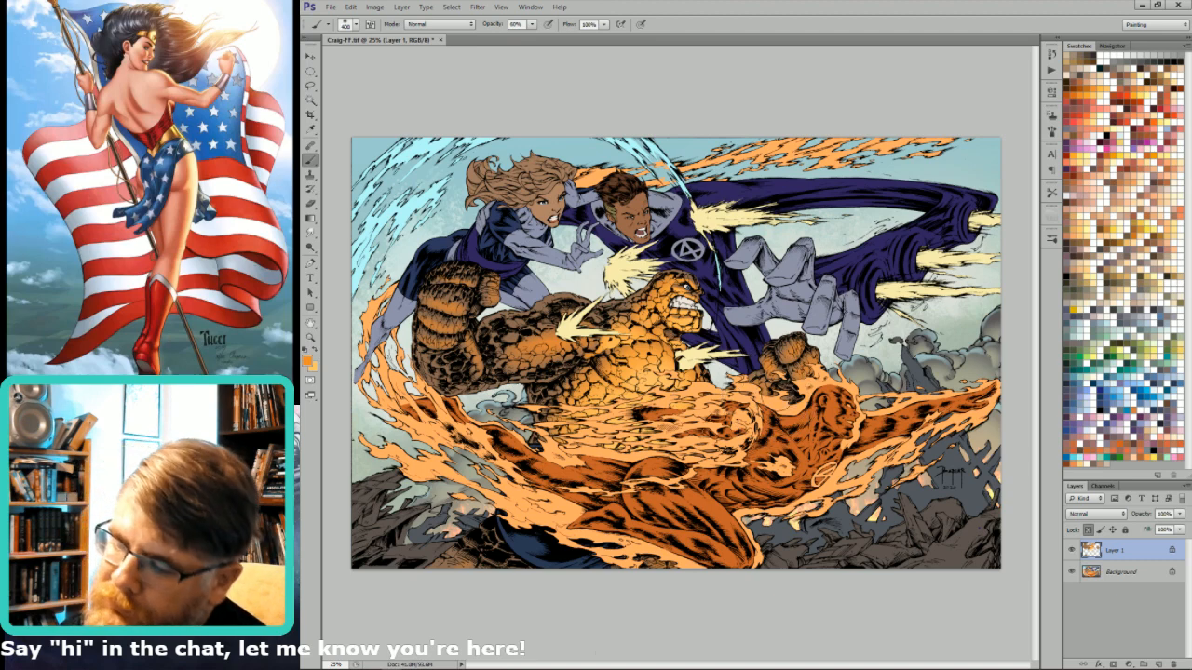
key(x)
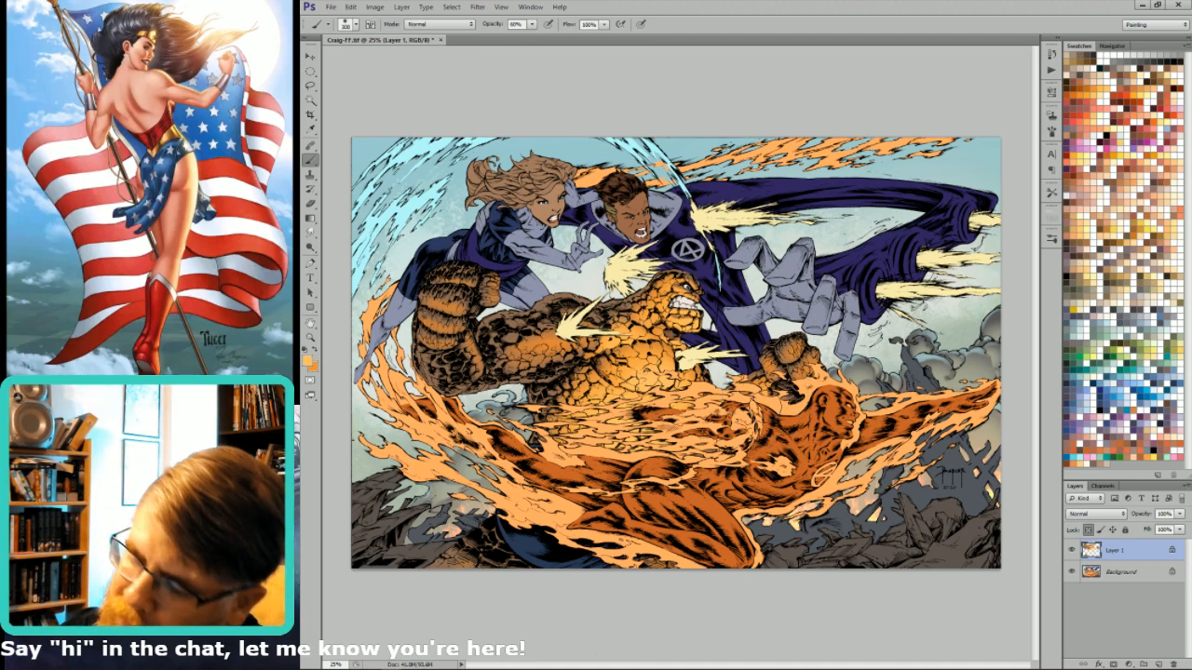
- Lasso the rocky figure's far fist above the flaming figure and paint orange light on it using sampled colour
key(l)
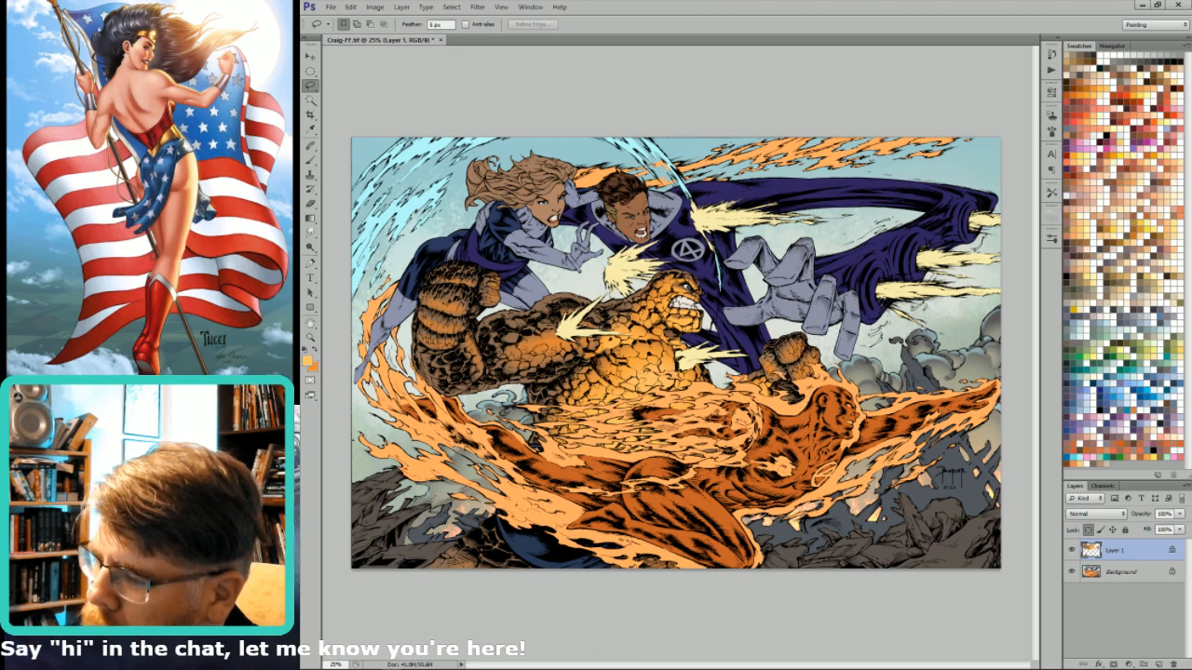
drag(782, 370, 801, 355)
key(b)
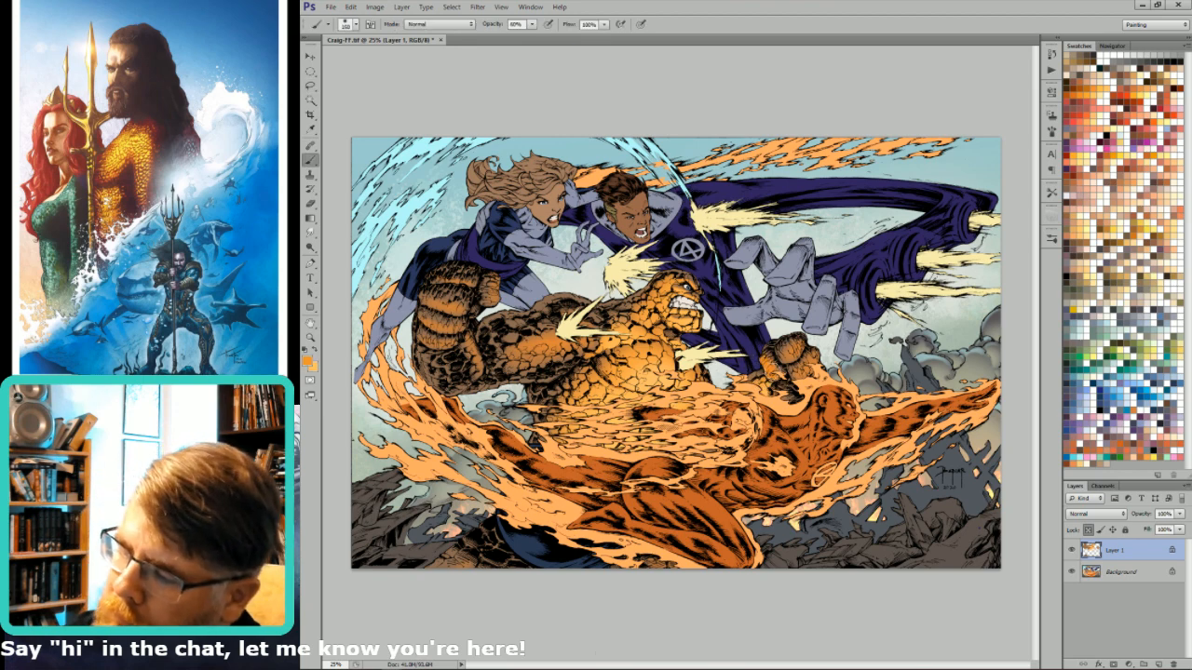
alt+click(759, 359)
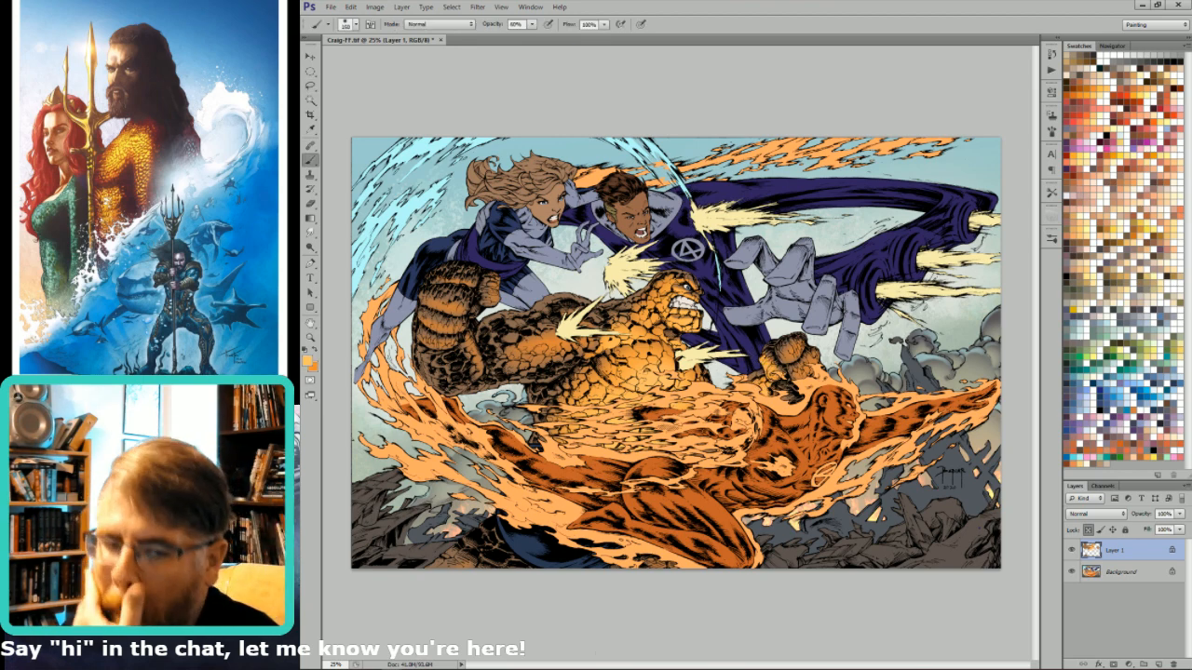
key(x)
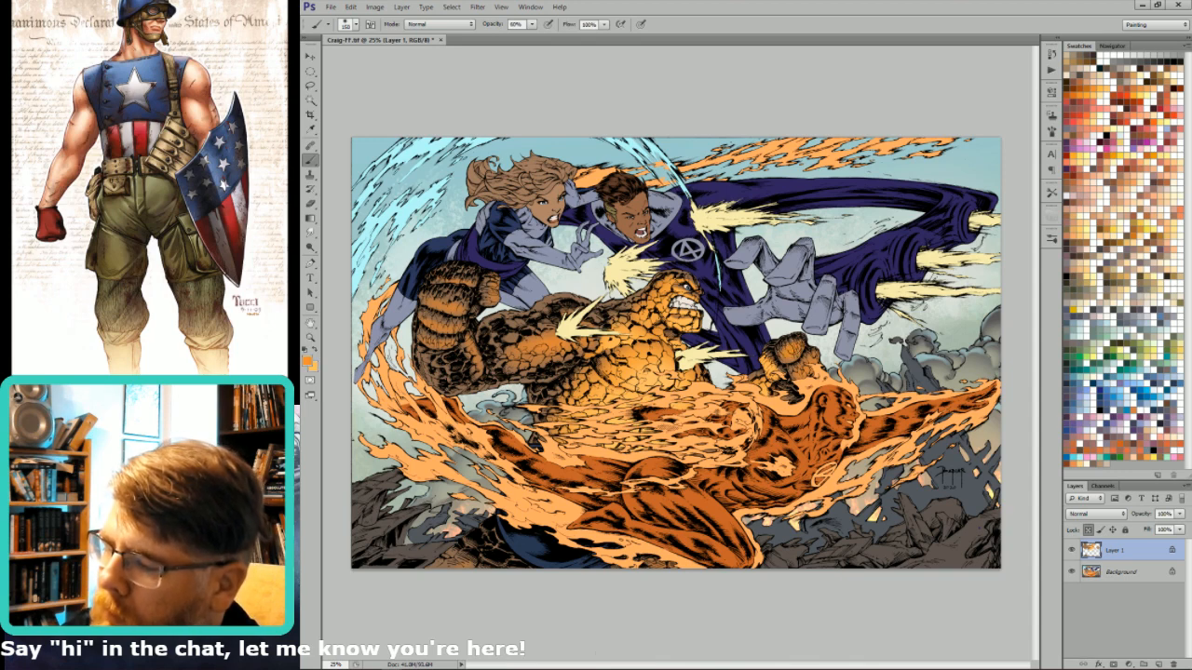
- Refine the far fist's selection with the Lasso and build up yellow-orange highlights on its knuckles and forearm
key(l)
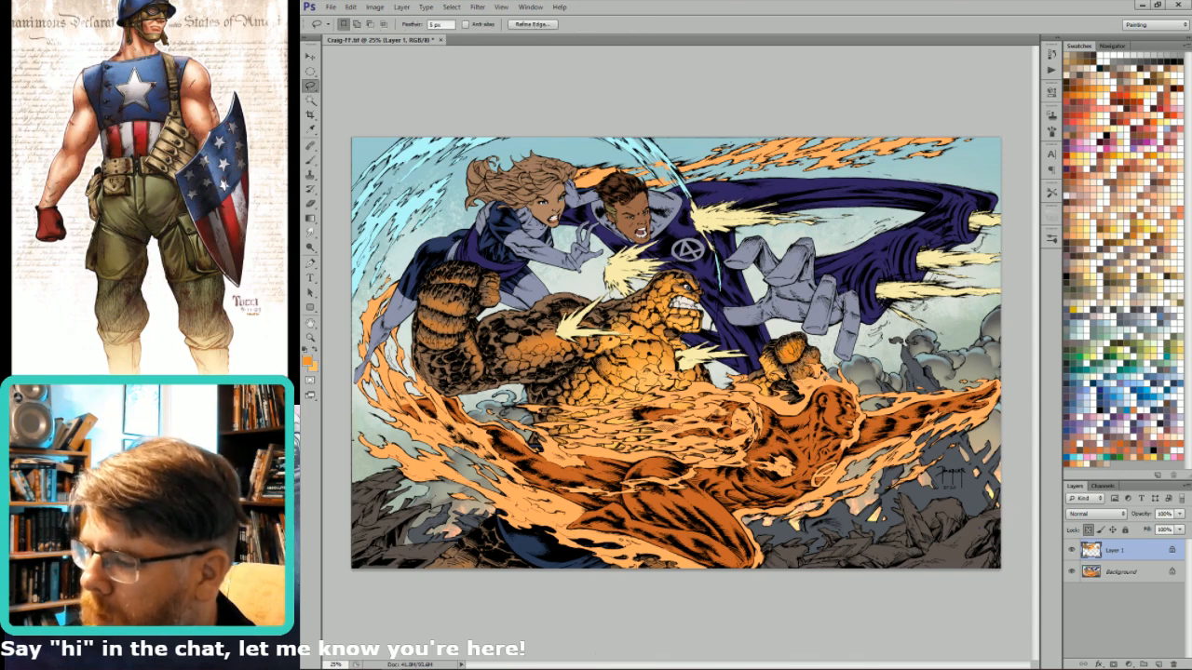
key(b)
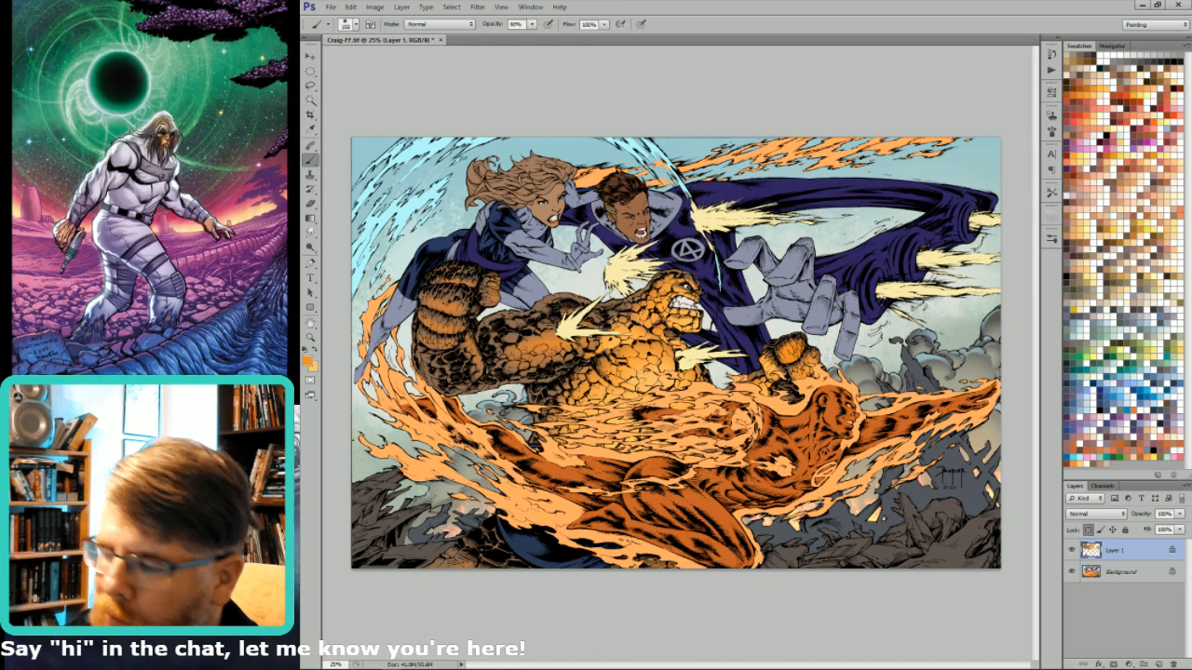
alt+click(810, 365)
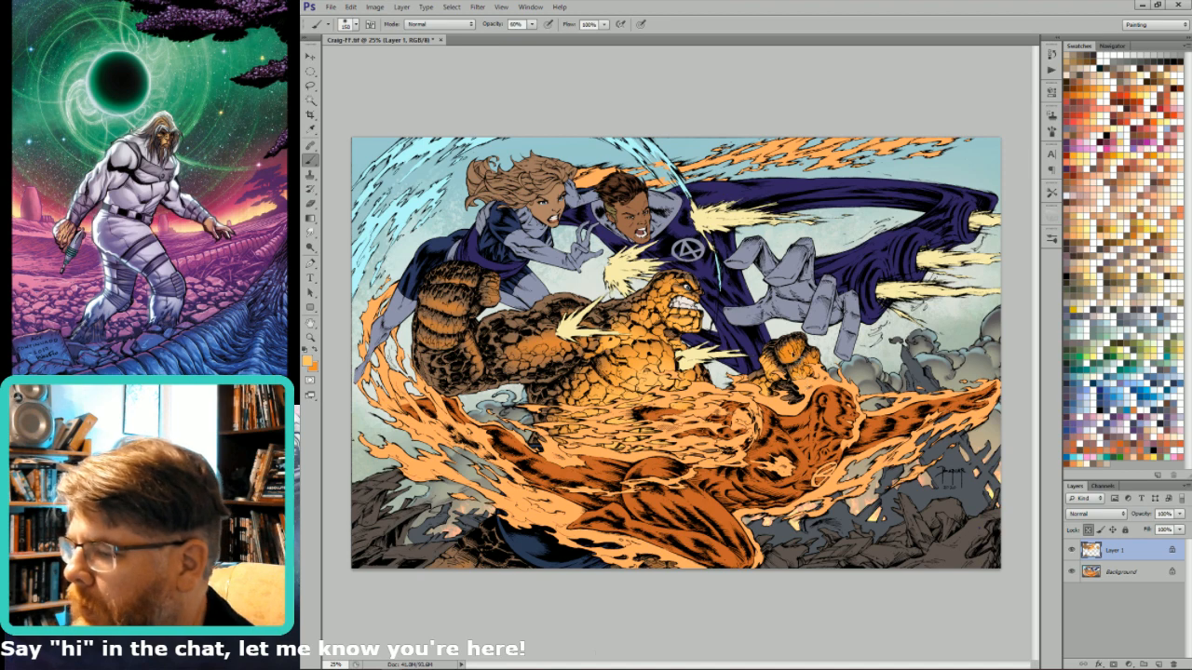
key(l)
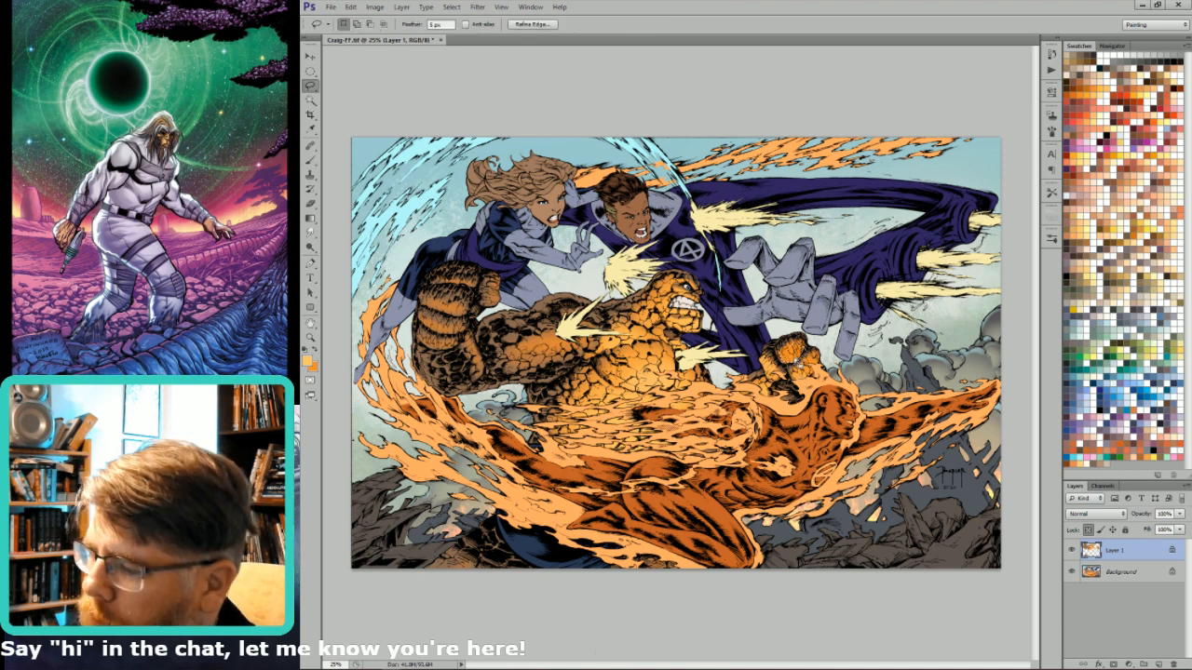
key(b)
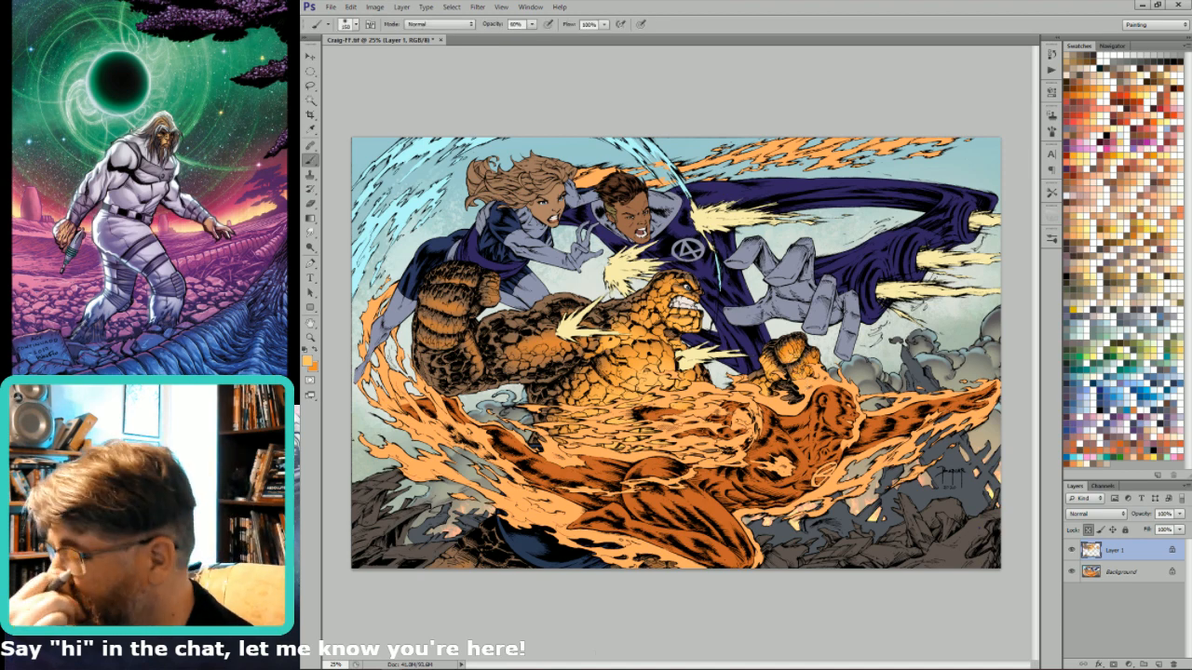
- Lasso the rocky figure's near upper arm and brush a broad orange glow over it with sampled colour and an enlarged brush
key(l)
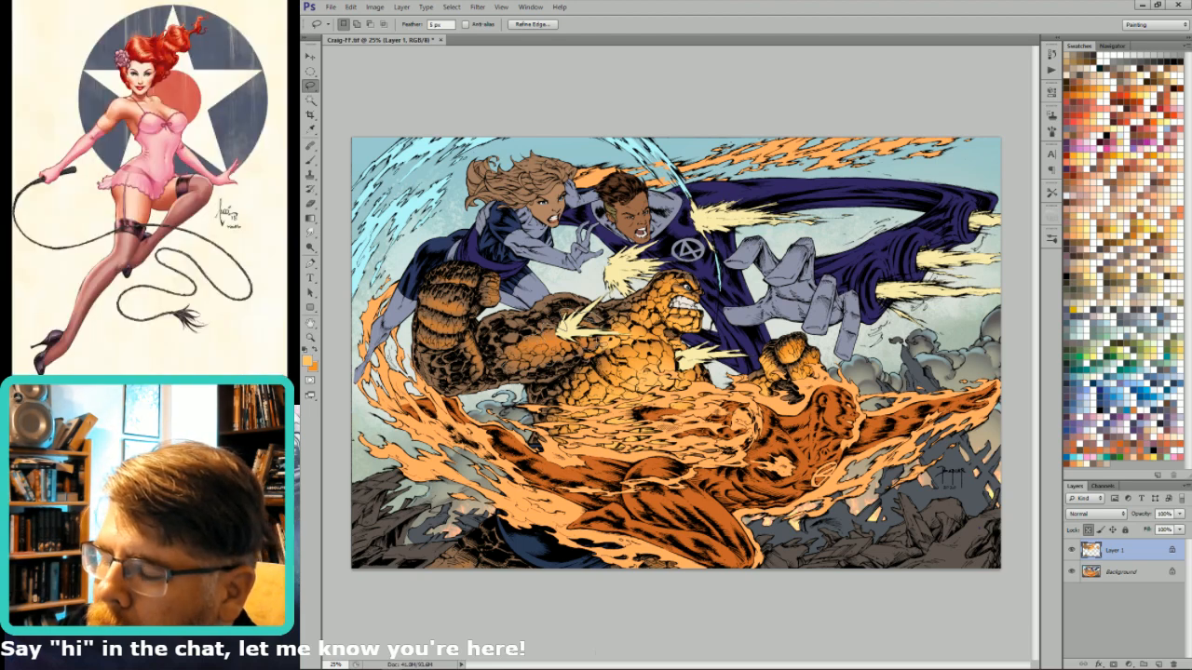
key(b)
alt+click(603, 342)
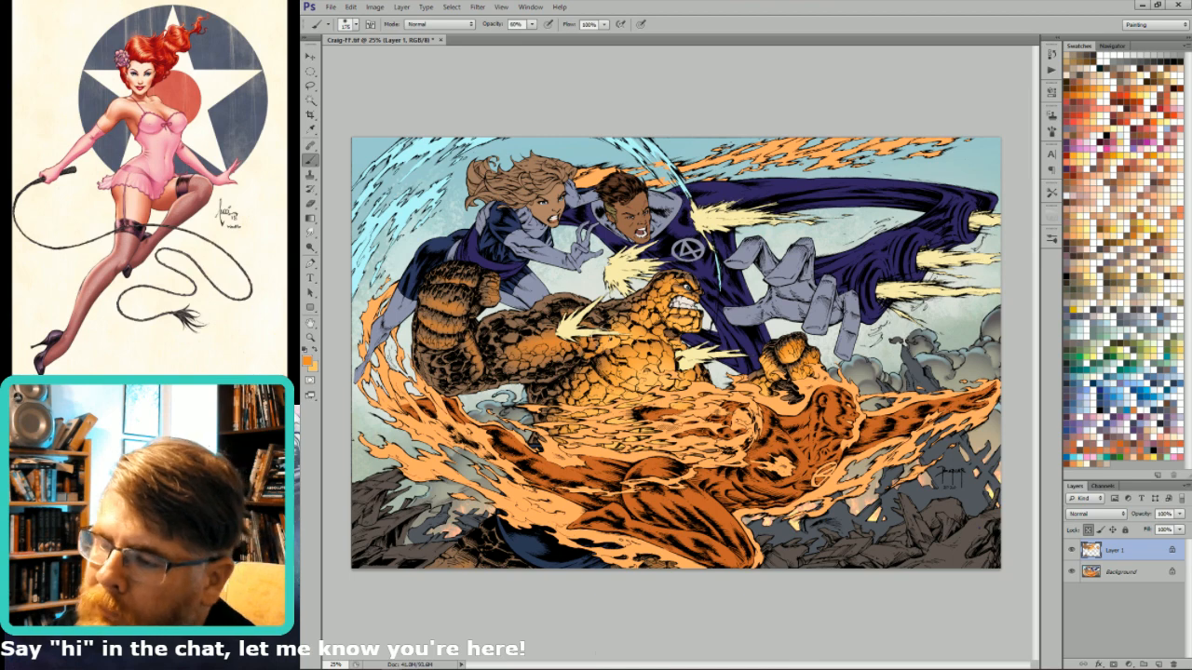
key(bracketright)
key(bracketright)
key(bracketright)
key(bracketright)
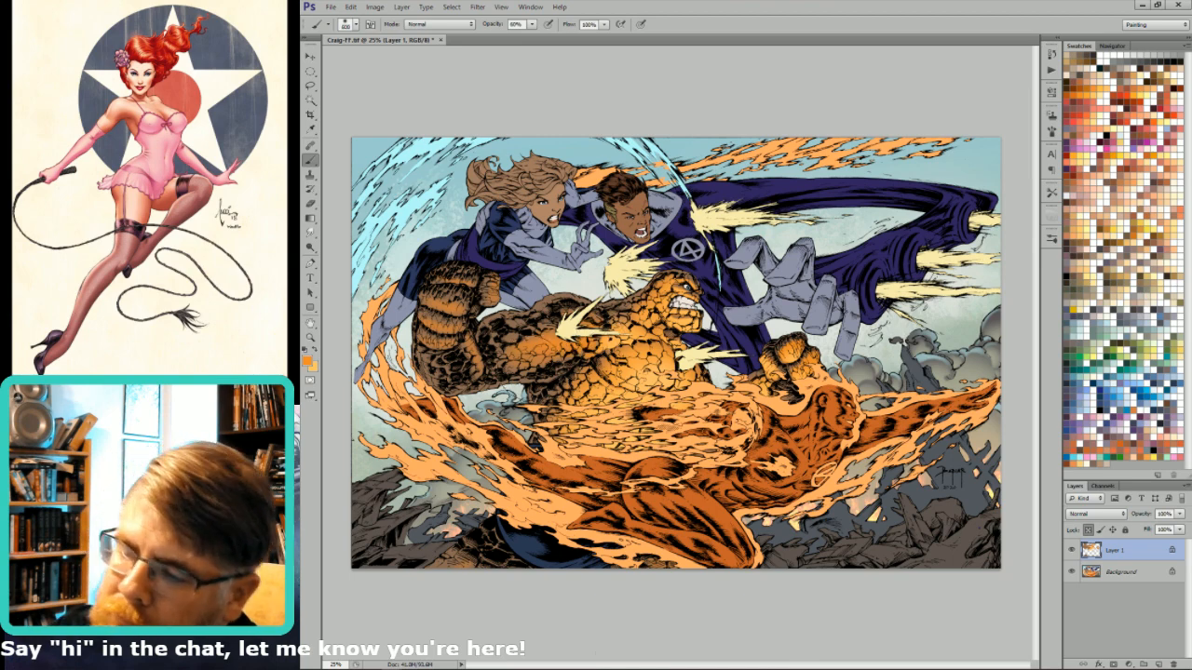
key(x)
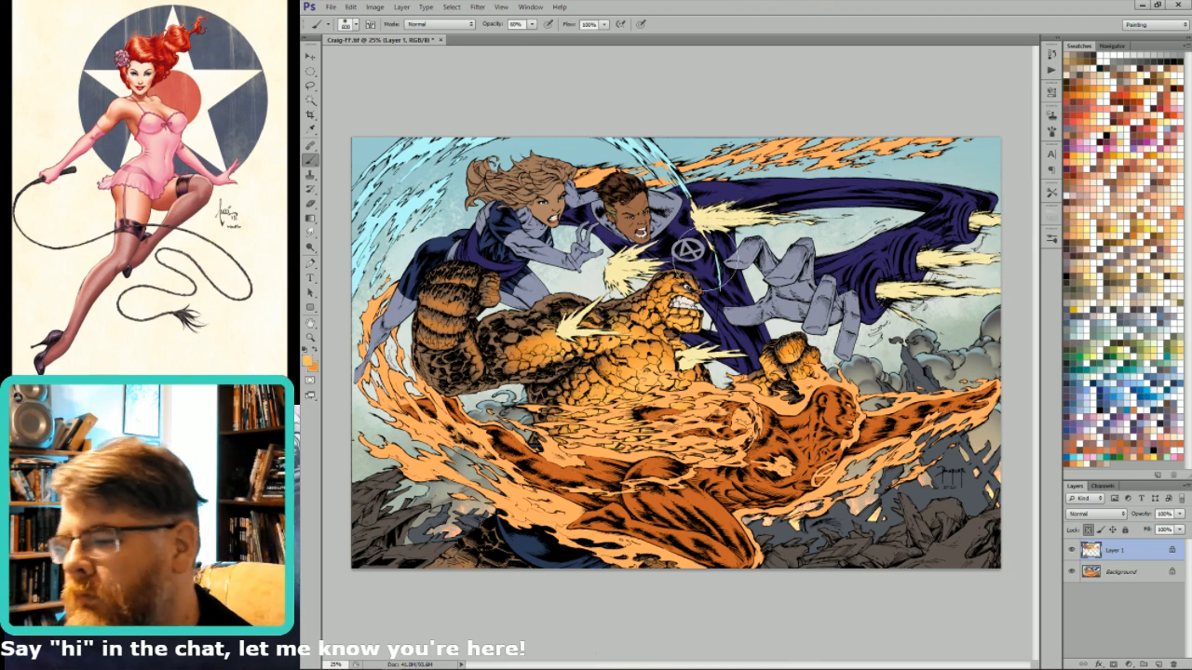
key(l)
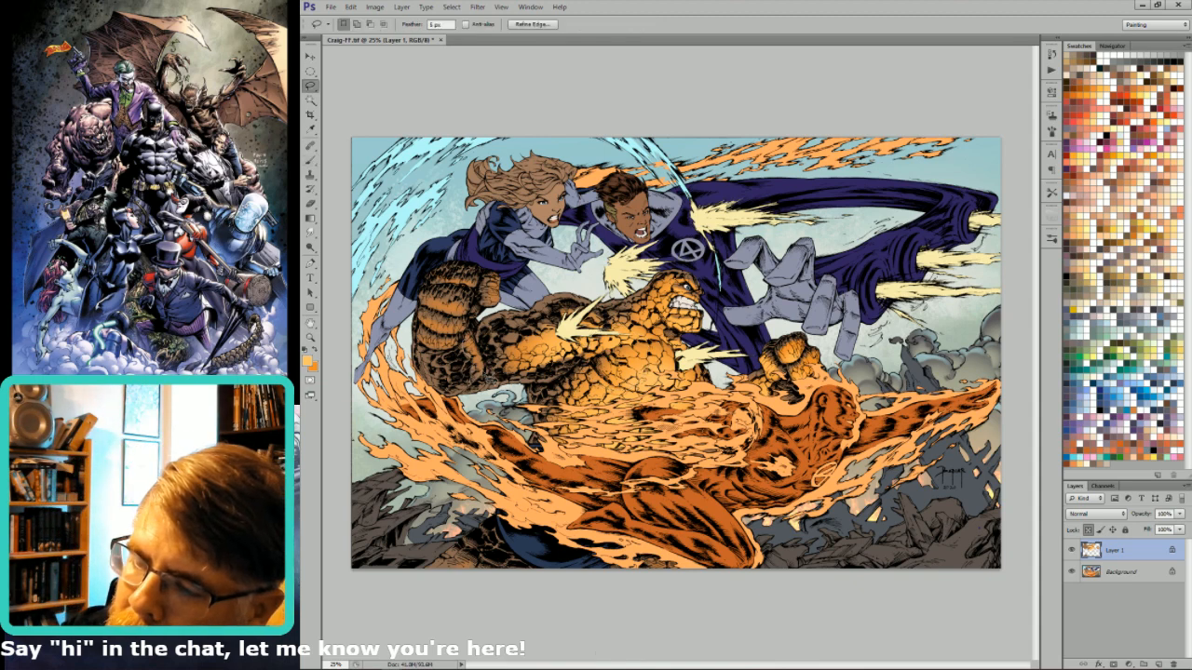
- Lasso parts of the rocky figure's near fist and build up orange and yellow light on its fingers, hand and thumb
key(b)
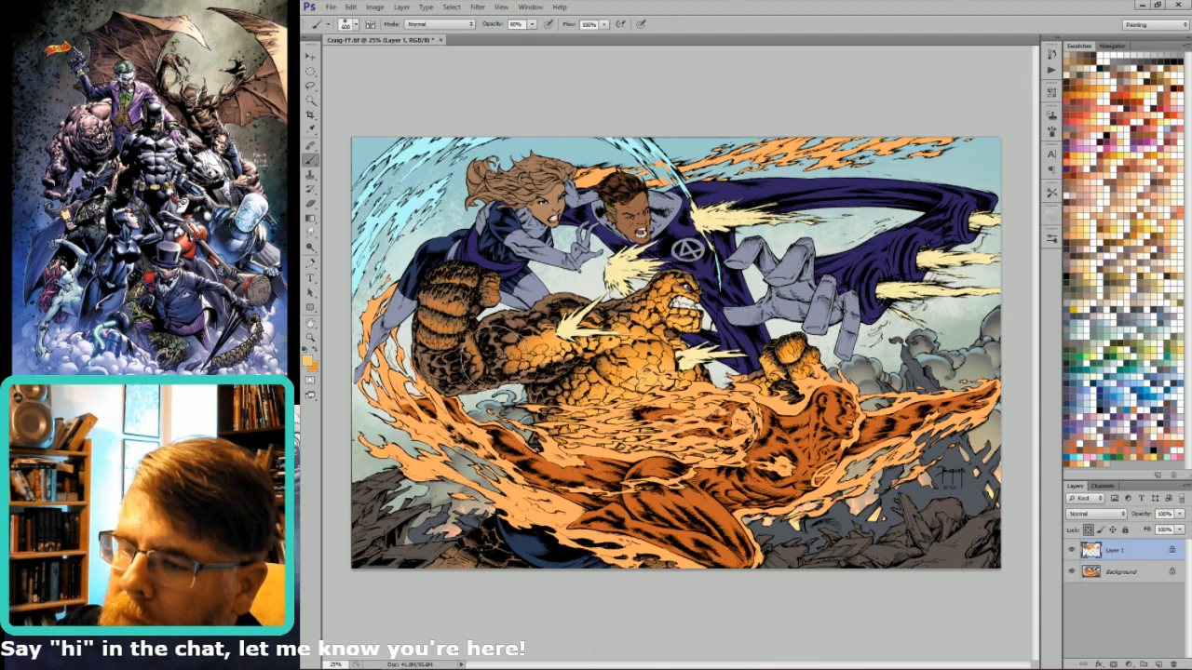
key(l)
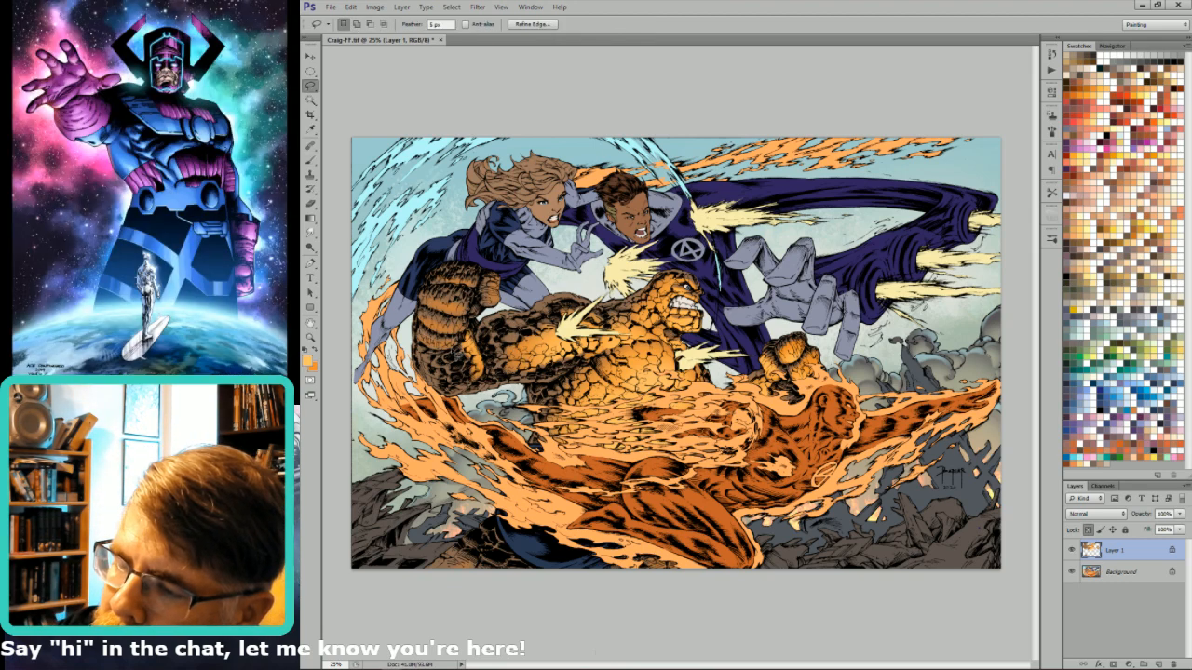
key(shift)
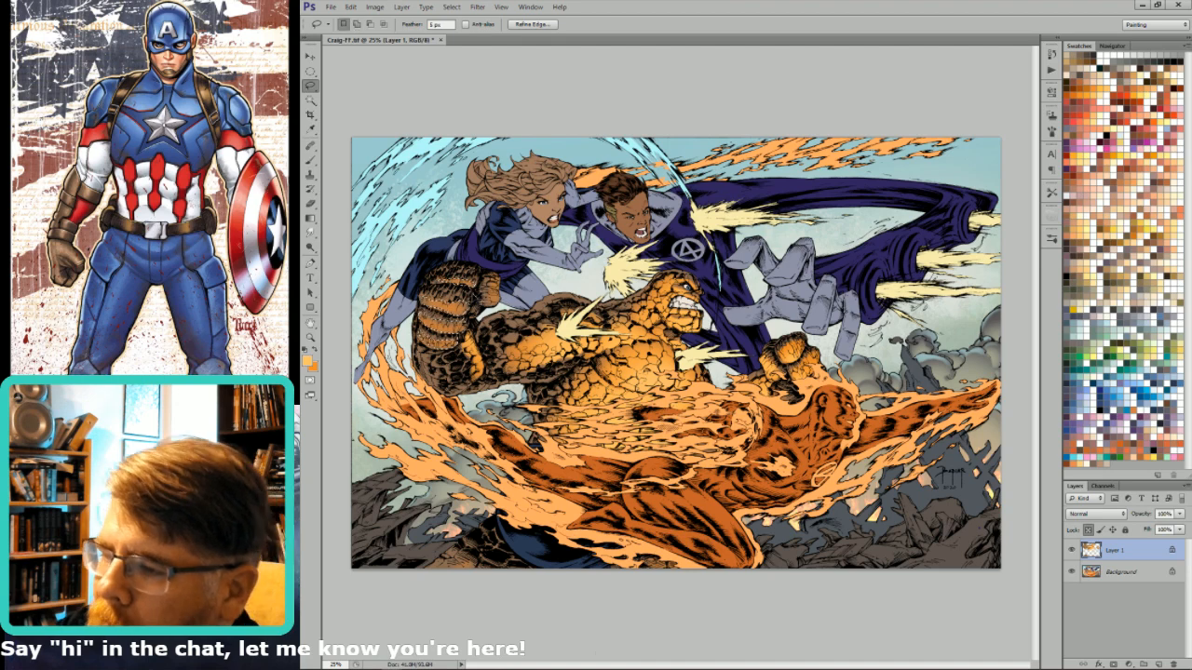
key(b)
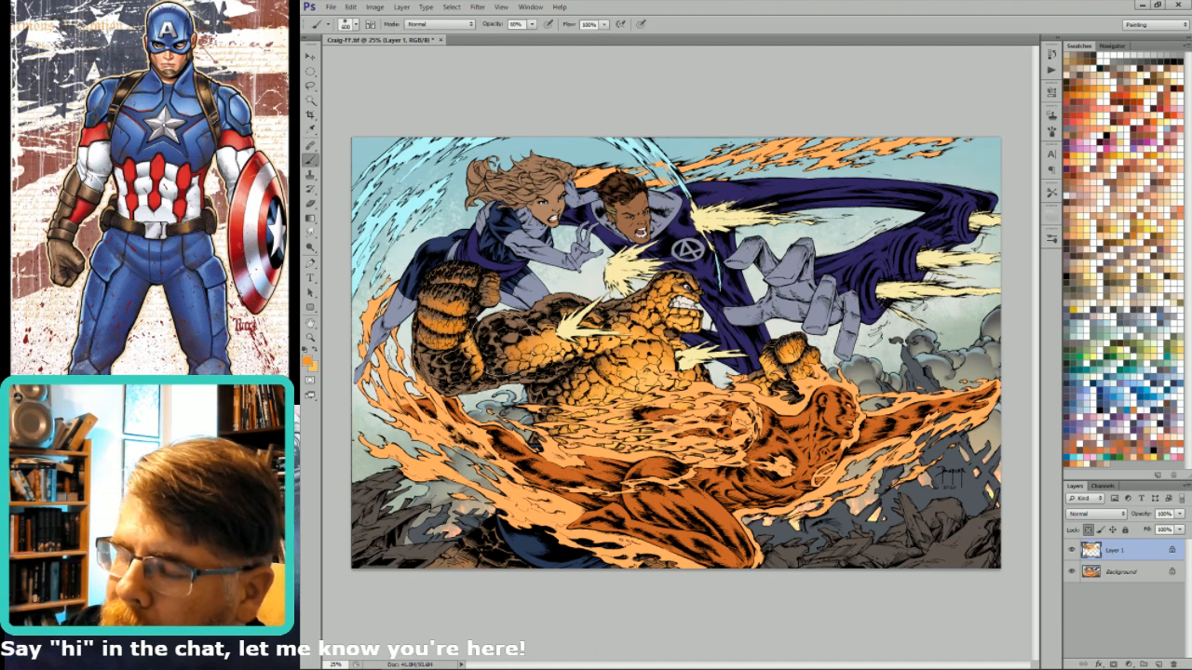
key(x)
drag(473, 333, 452, 343)
key(l)
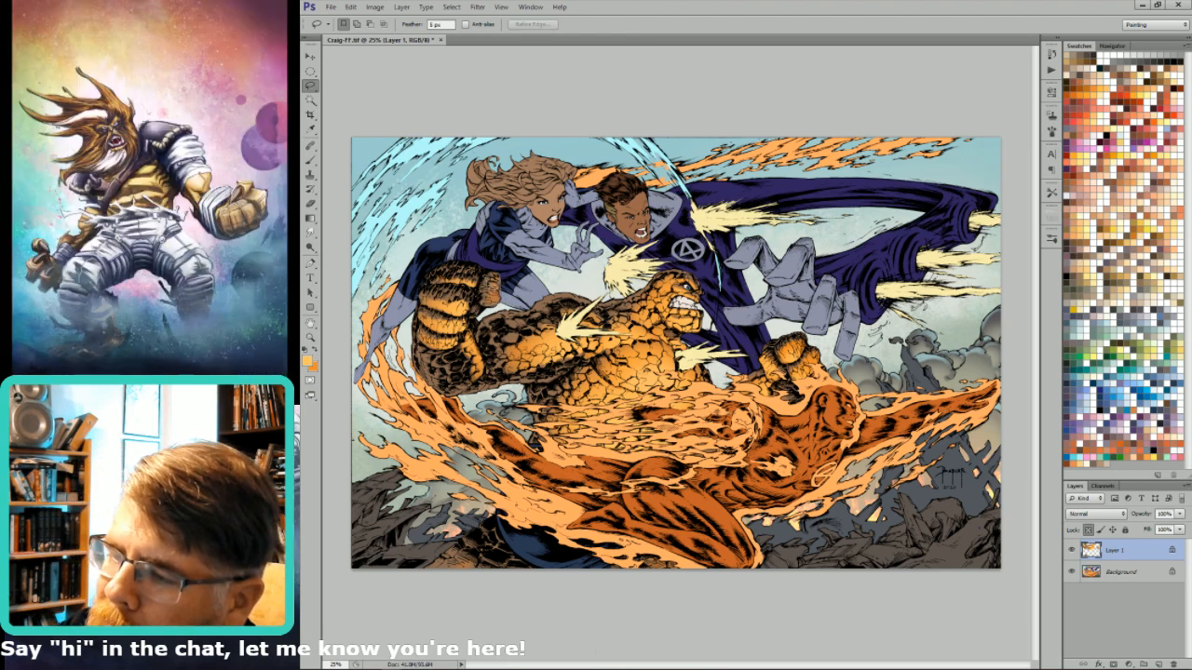
key(b)
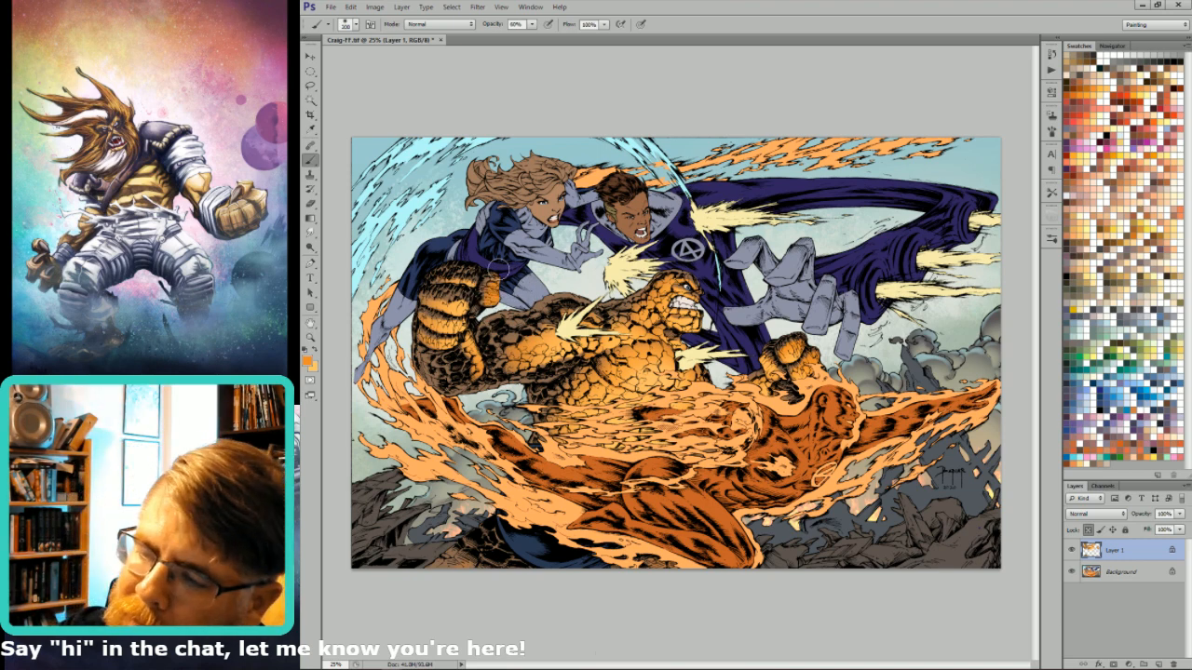
key(x)
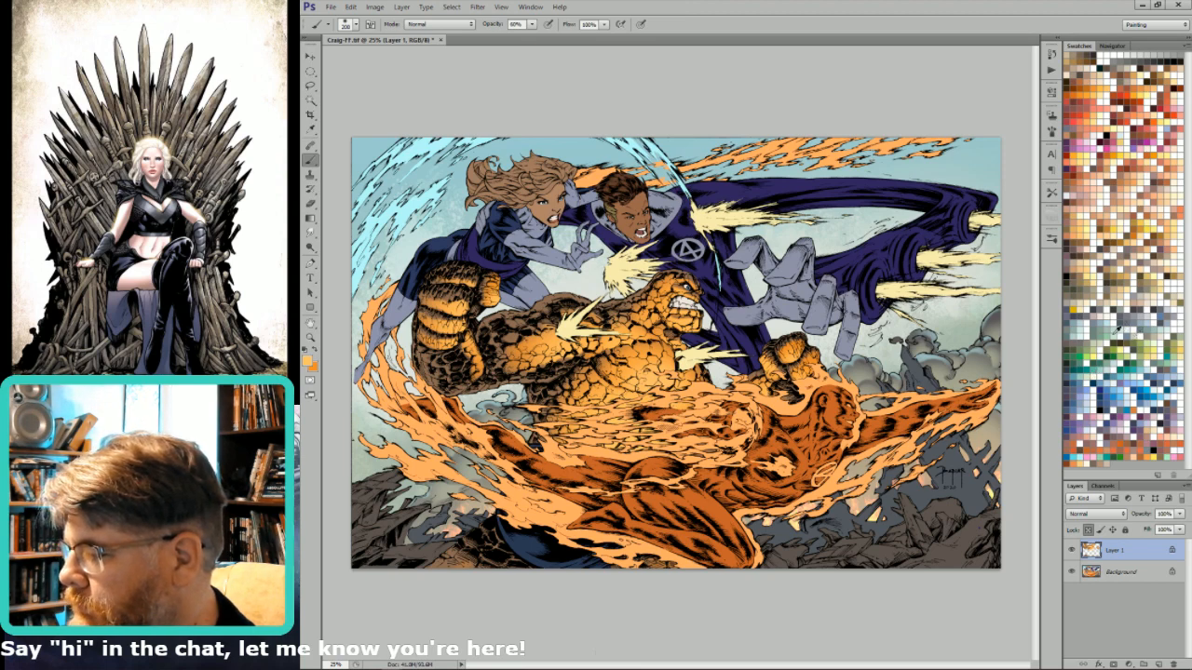
- Try a feathered Lasso selection along the upper edge of the rocky figure's head, back and near arm for a pale blue rim light
key(l)
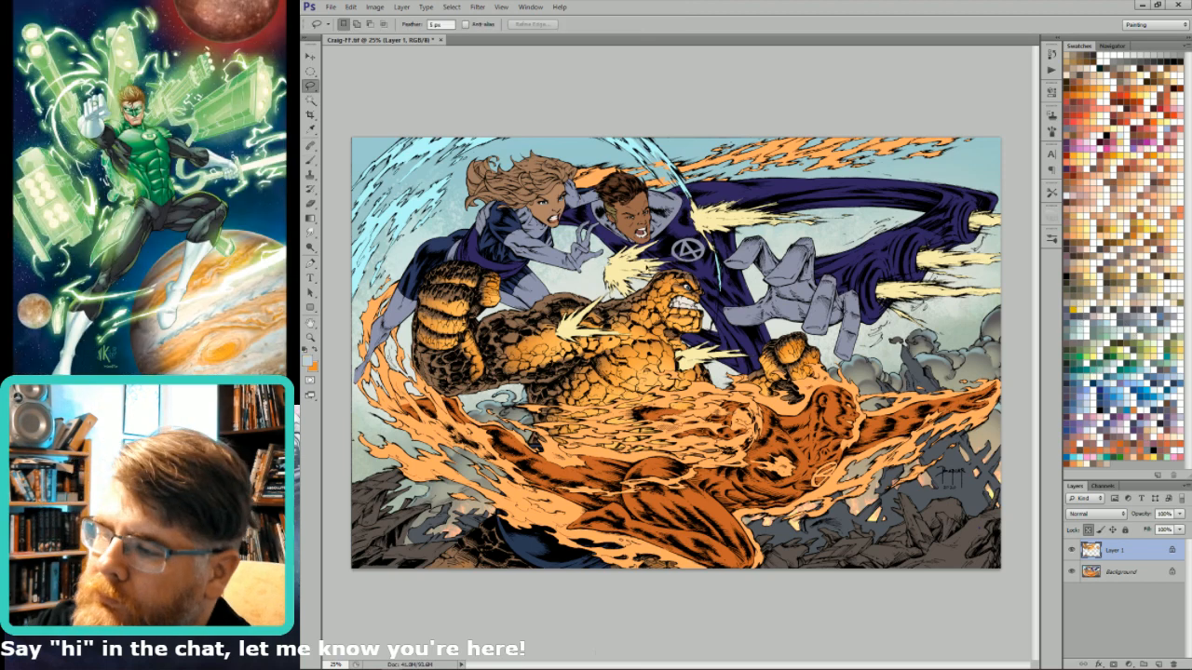
key(ctrl+6)
key(ctrl+2)
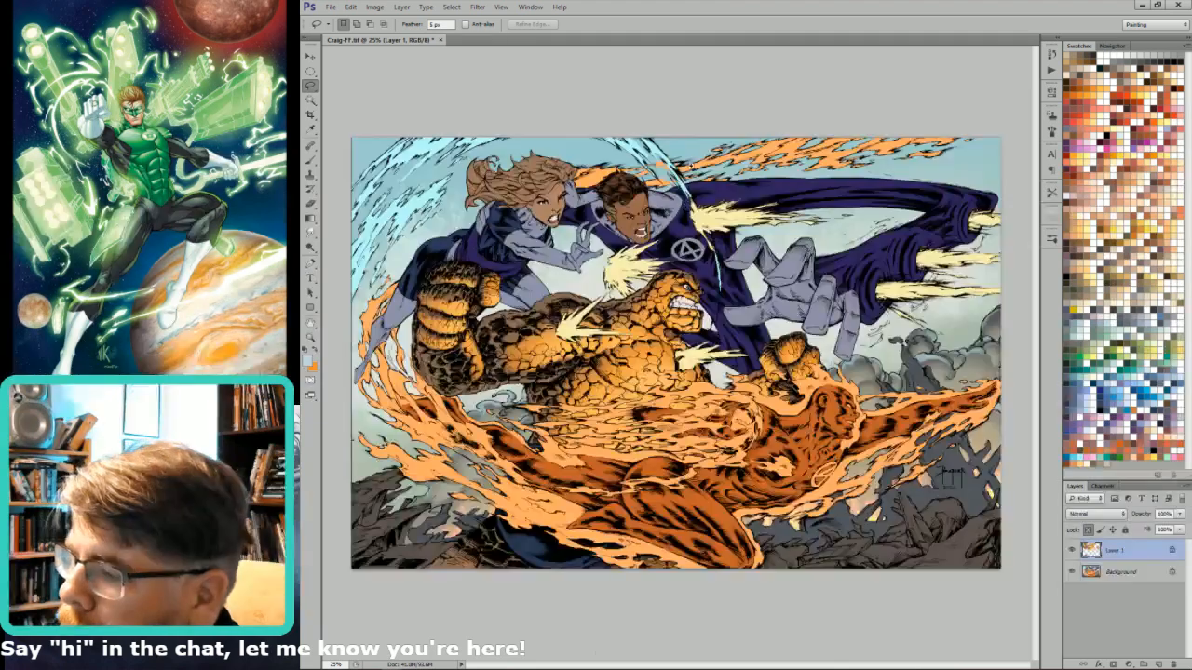
scroll(813, 352, up, 5)
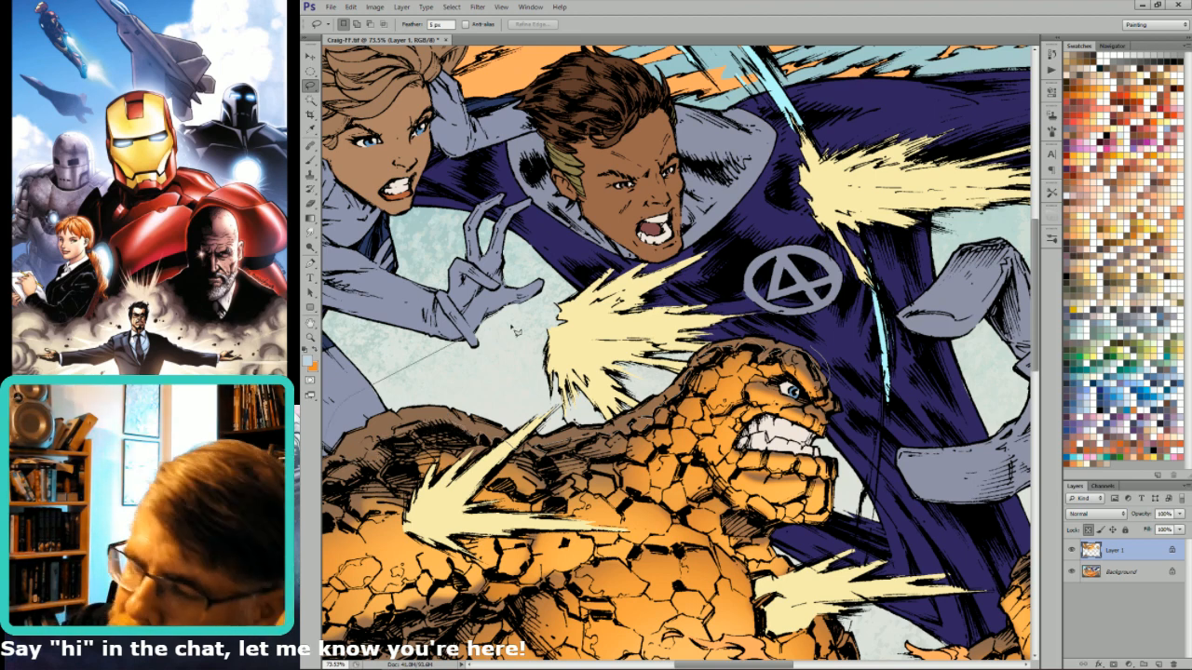
drag(517, 347, 955, 260)
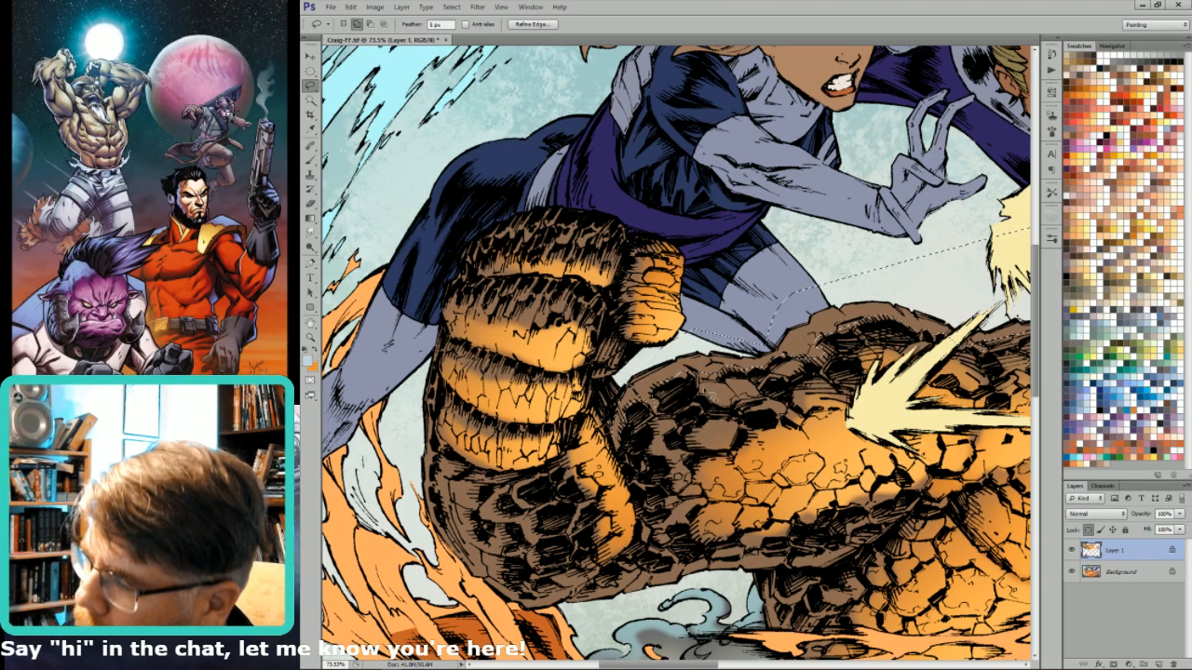
mouse_move(703, 384)
mouse_down()
mouse_move(715, 402)
mouse_move(755, 394)
mouse_move(711, 386)
mouse_move(706, 371)
mouse_up()
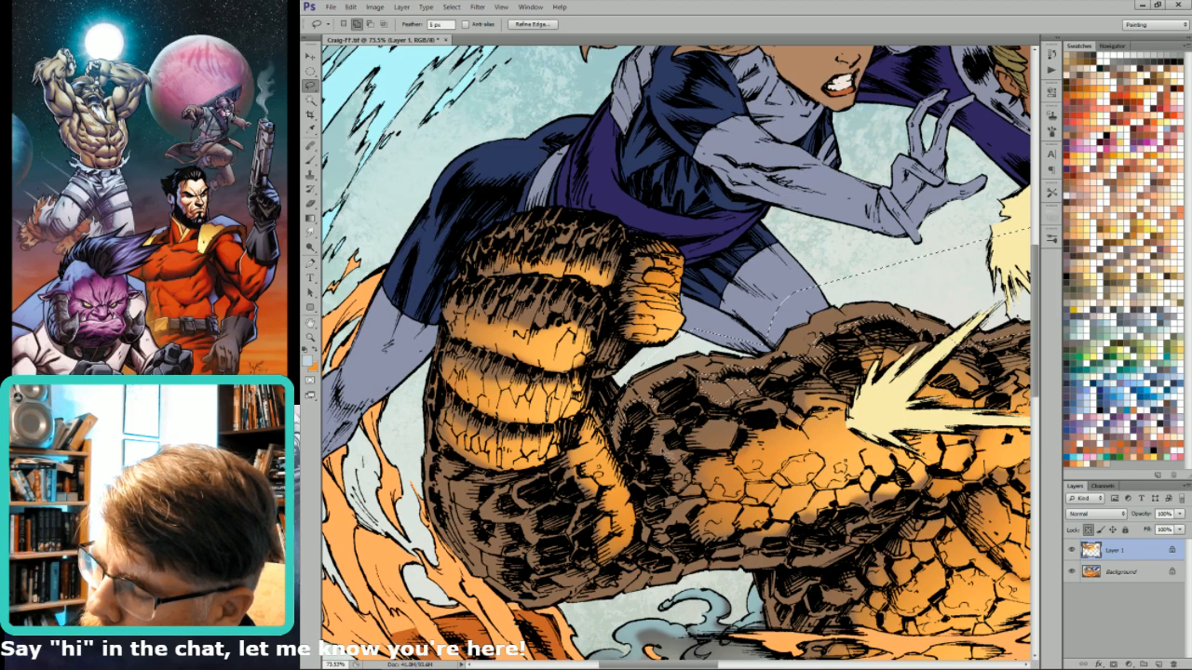
key(ctrl+h)
key(ctrl+minus)
key(ctrl+minus)
key(ctrl+minus)
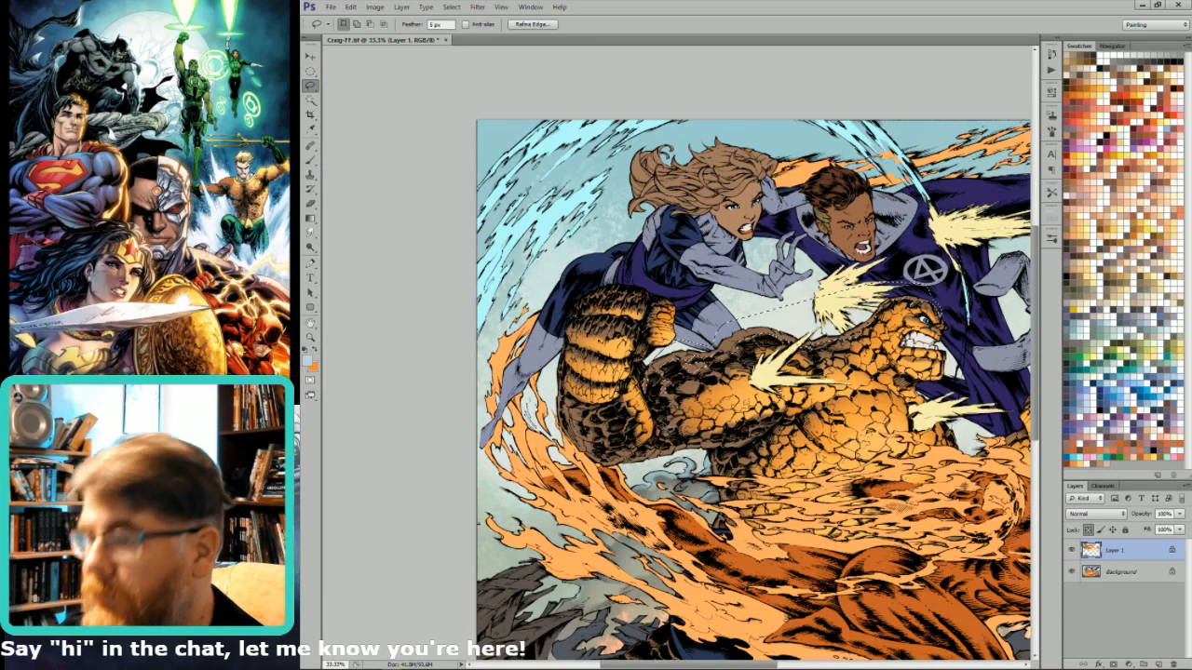
- Set the Lasso's feather to 0 px and clear the feathered selection
key(Return)
text(0)
key(Return)
key(ctrl+d)
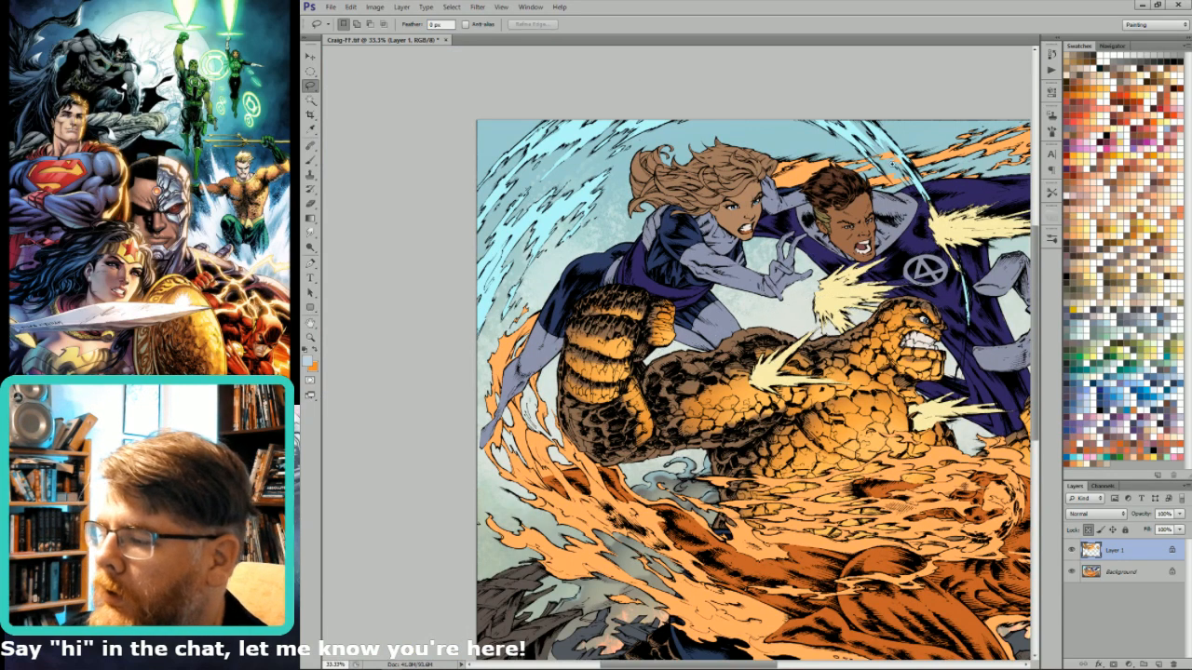
drag(838, 279, 894, 279)
drag(575, 347, 729, 347)
key(ctrl+6)
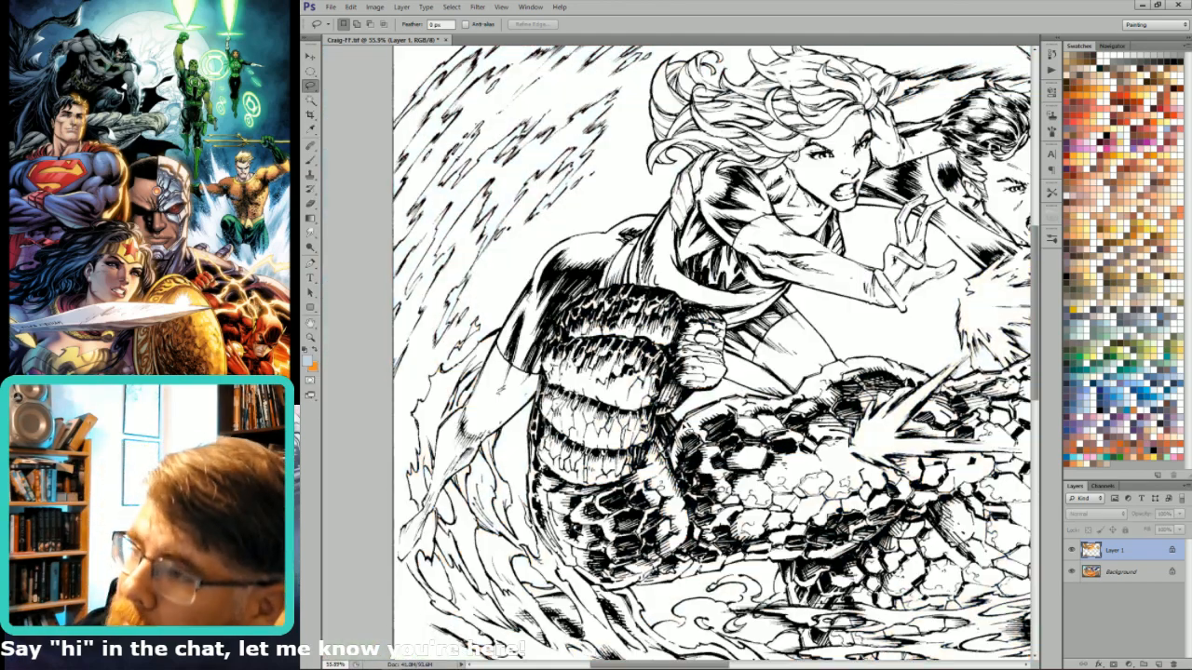
key(ctrl+2)
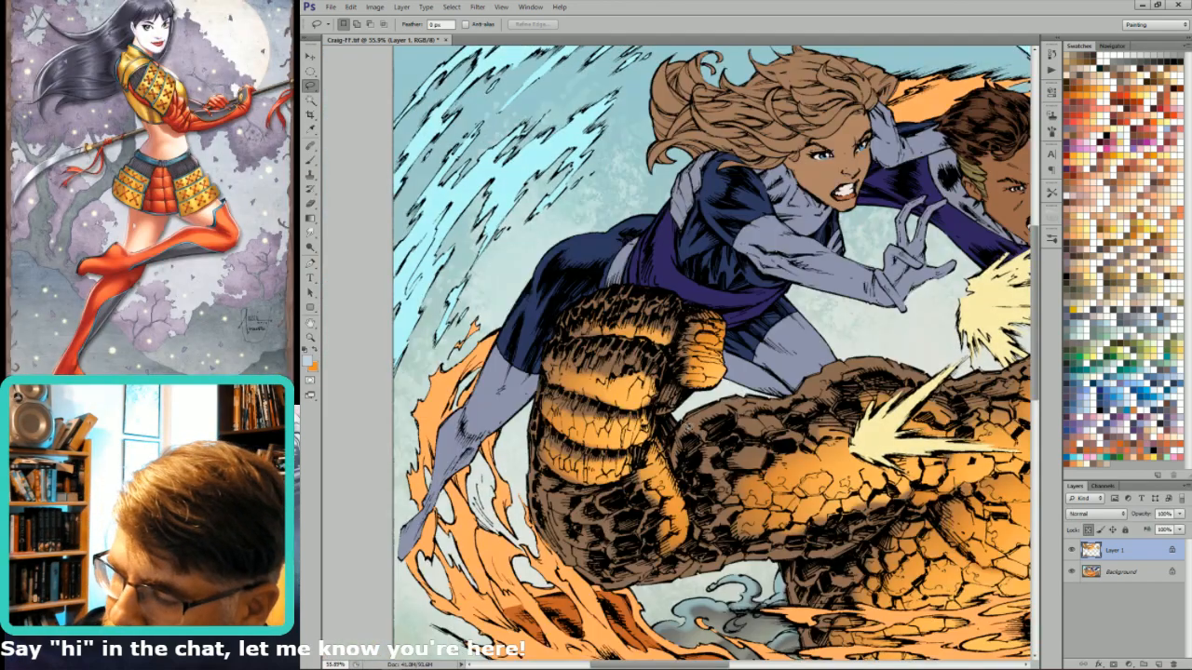
drag(720, 559, 698, 410)
drag(652, 400, 697, 398)
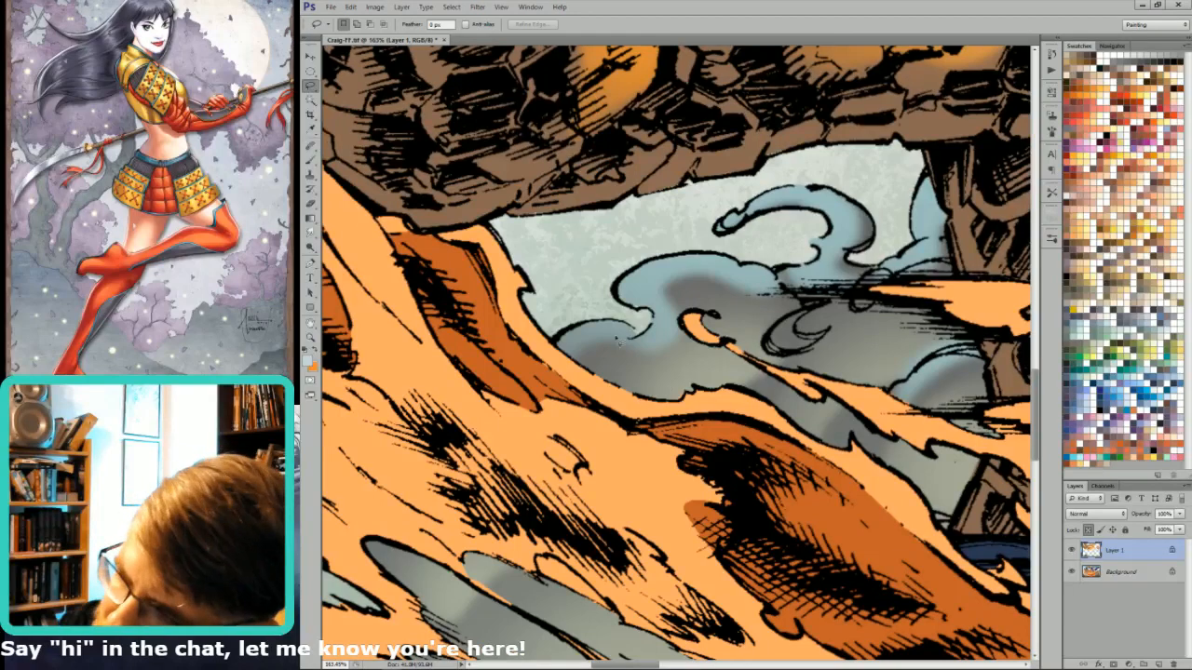
mouse_move(710, 278)
mouse_down()
mouse_move(557, 344)
mouse_move(707, 279)
mouse_up()
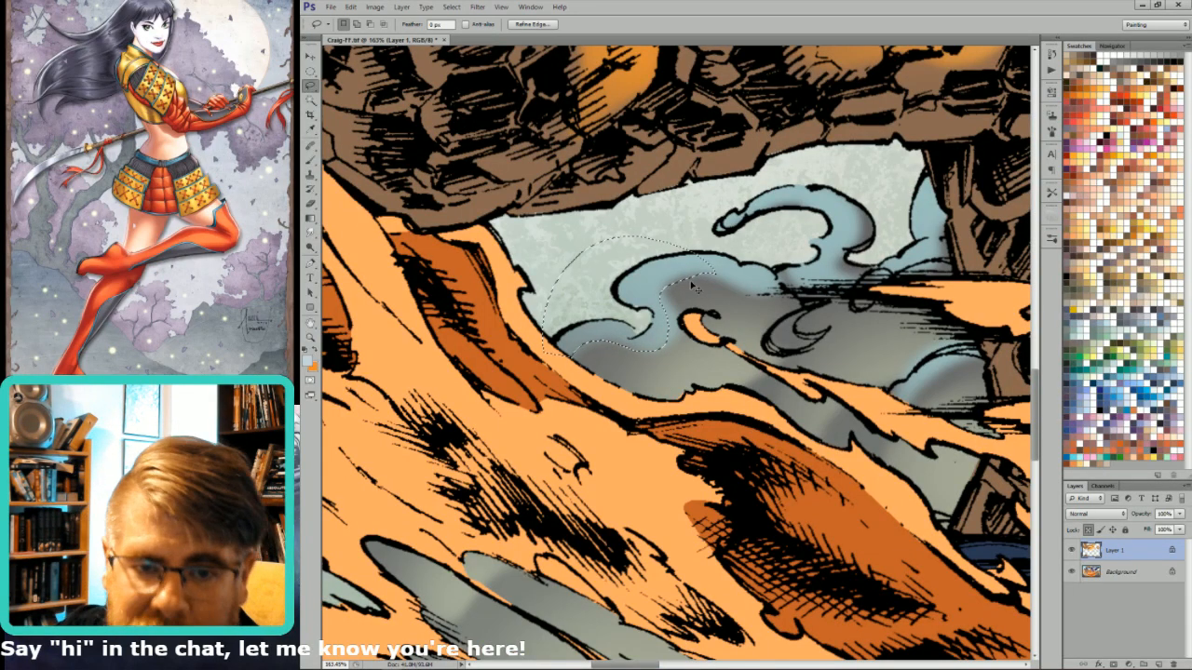
key(ctrl+d)
scroll(698, 291, down, 2)
scroll(699, 289, down, 3)
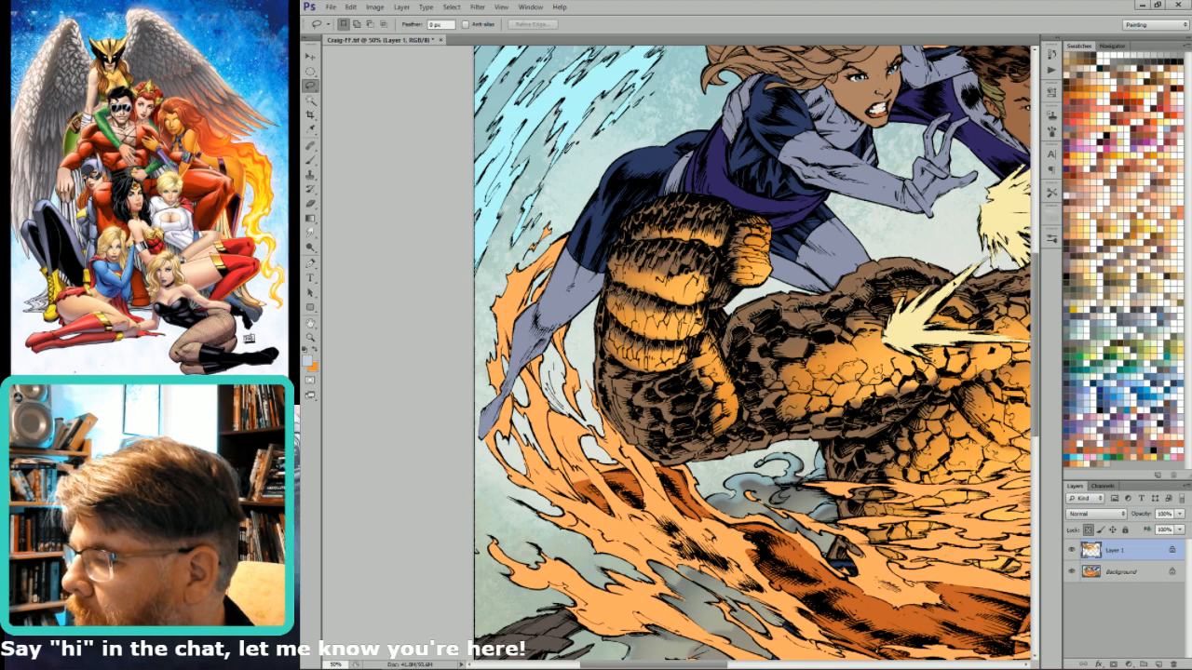
- Lasso a hard-edged rim shape along the upper edge of the rocky figure's near arm, shoulder, back and head
drag(825, 243, 879, 238)
drag(991, 206, 789, 296)
mouse_move(773, 370)
mouse_down()
mouse_move(754, 384)
mouse_move(861, 365)
mouse_move(868, 346)
mouse_up()
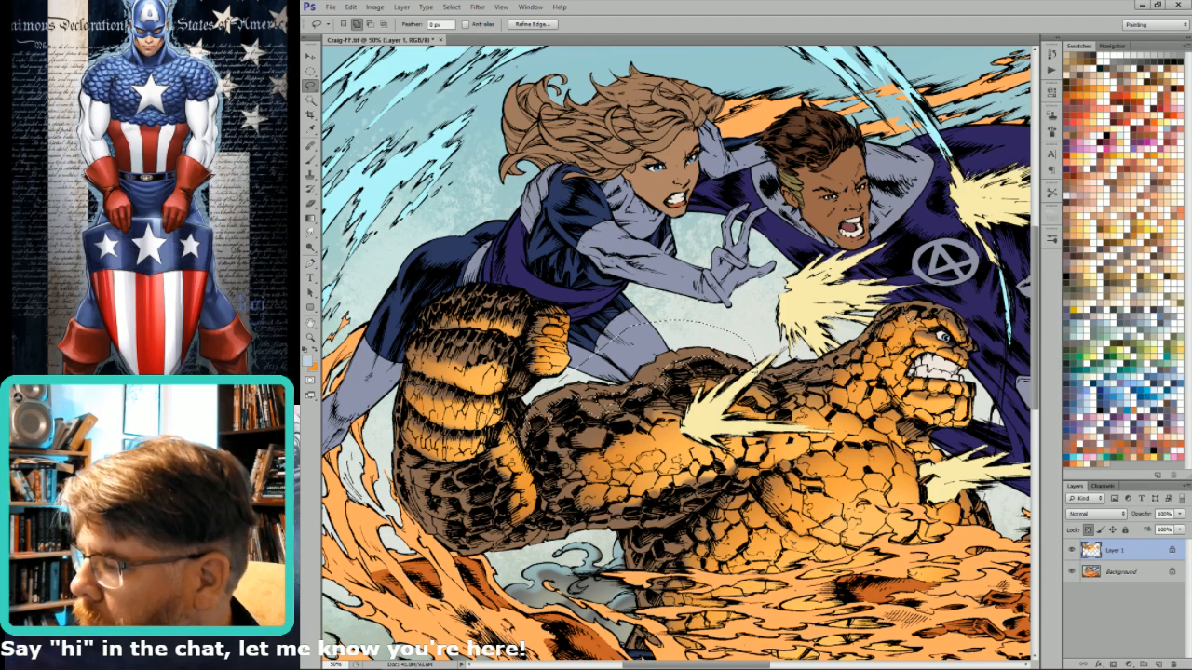
mouse_move(922, 311)
mouse_down()
mouse_move(974, 339)
mouse_move(786, 232)
mouse_move(797, 372)
mouse_up()
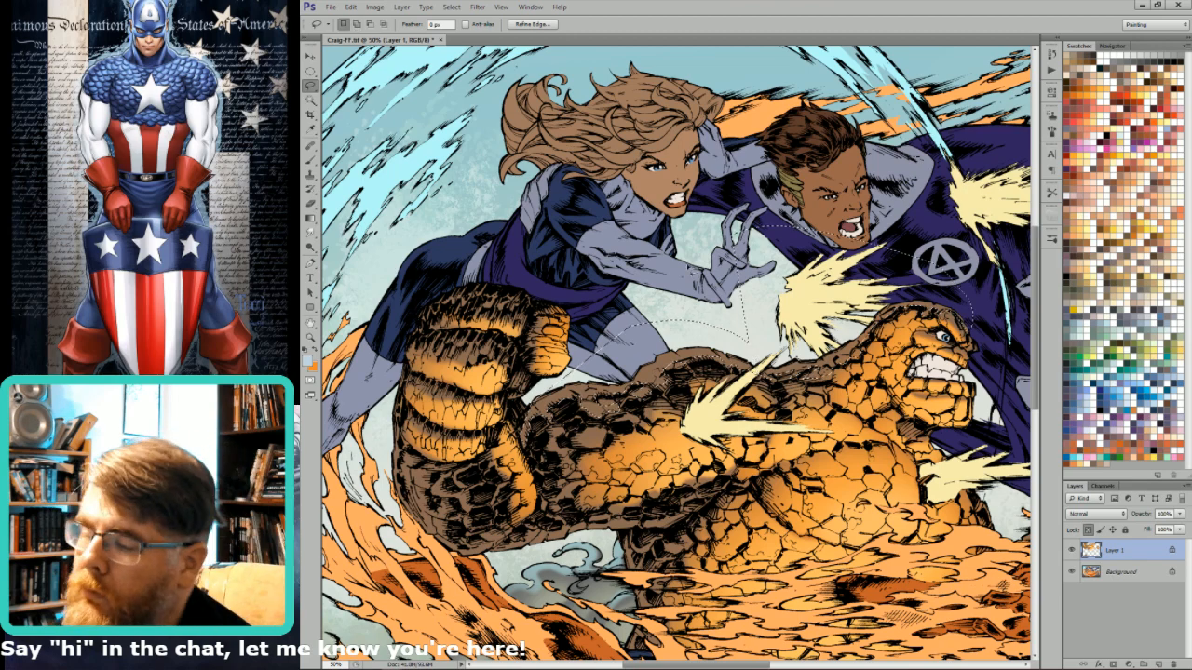
key(ctrl+minus)
key(ctrl+minus)
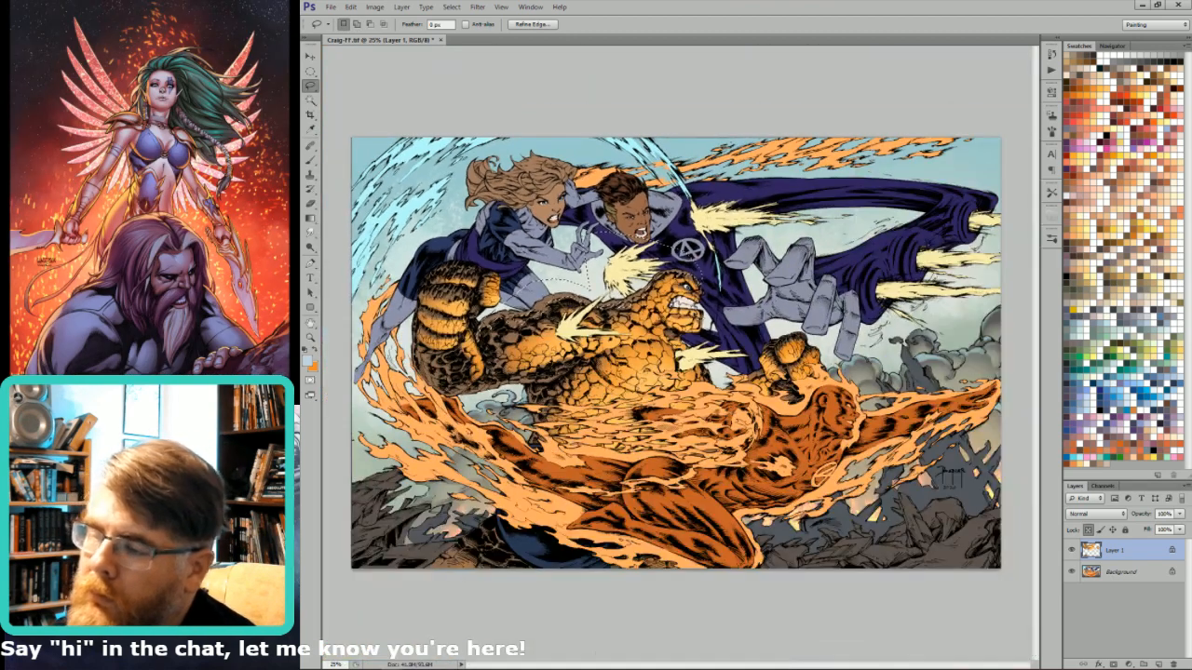
- Brush pale blue-grey rim light inside the selection on the rocky figure's shoulder, back and head, clear the selection and inspect the result
key(b)
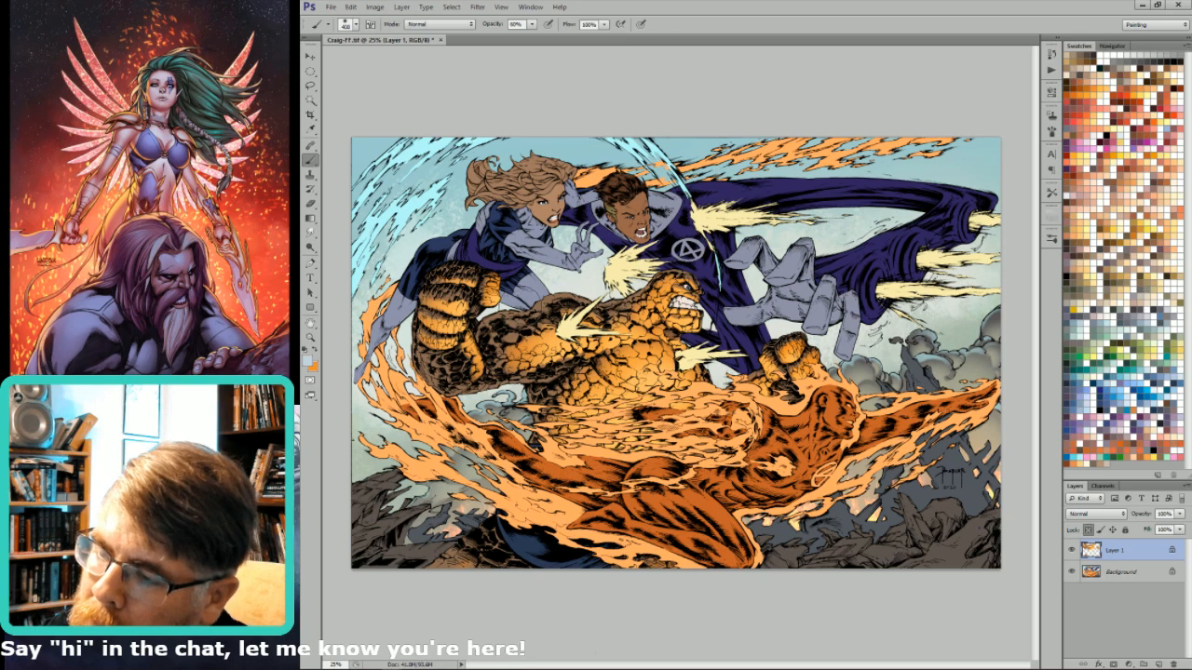
key(Tab)
key(ctrl+0)
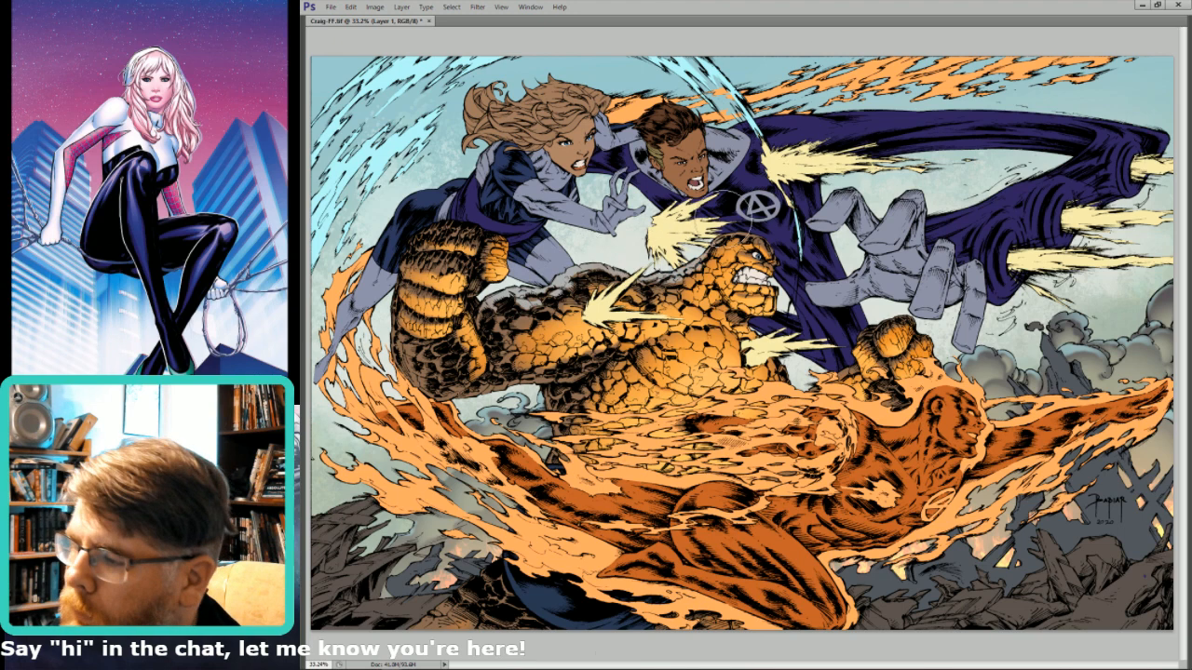
mouse_move(694, 194)
mouse_down()
mouse_move(765, 222)
mouse_move(736, 253)
mouse_up()
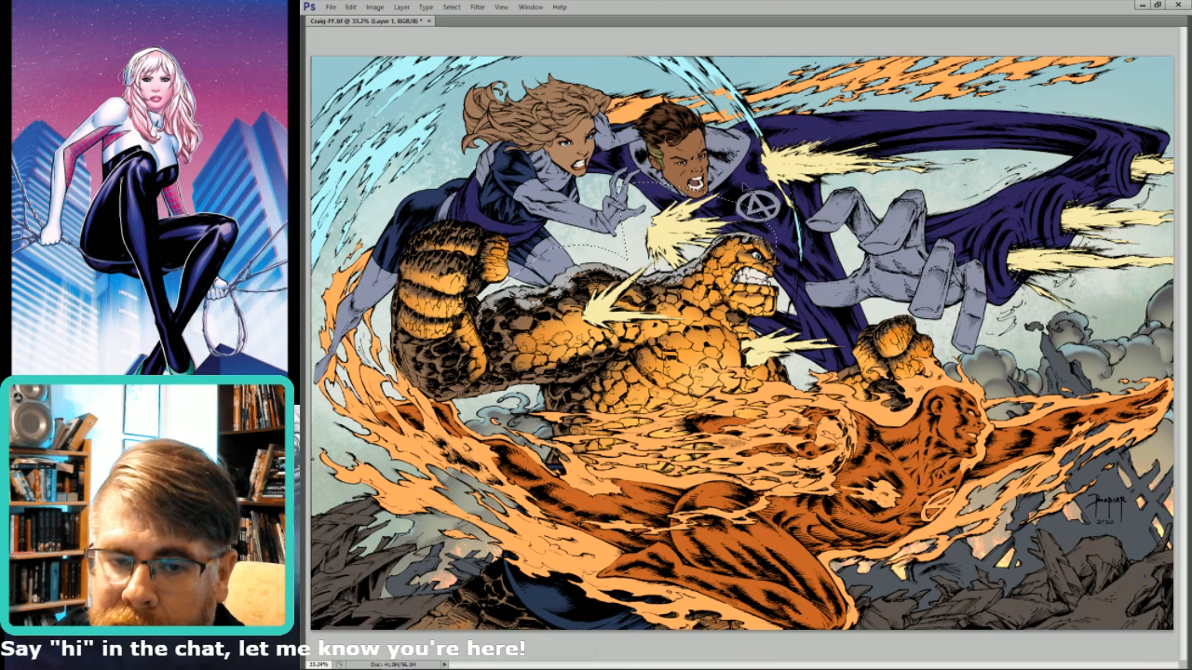
key(ctrl+d)
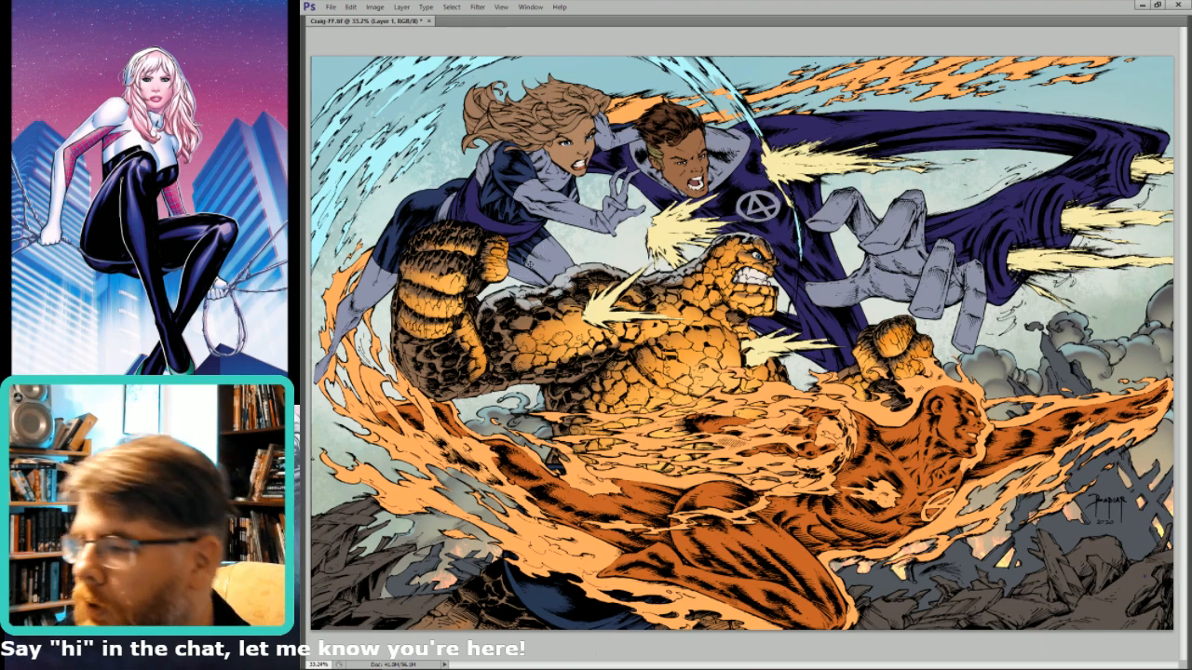
key(ctrl+plus)
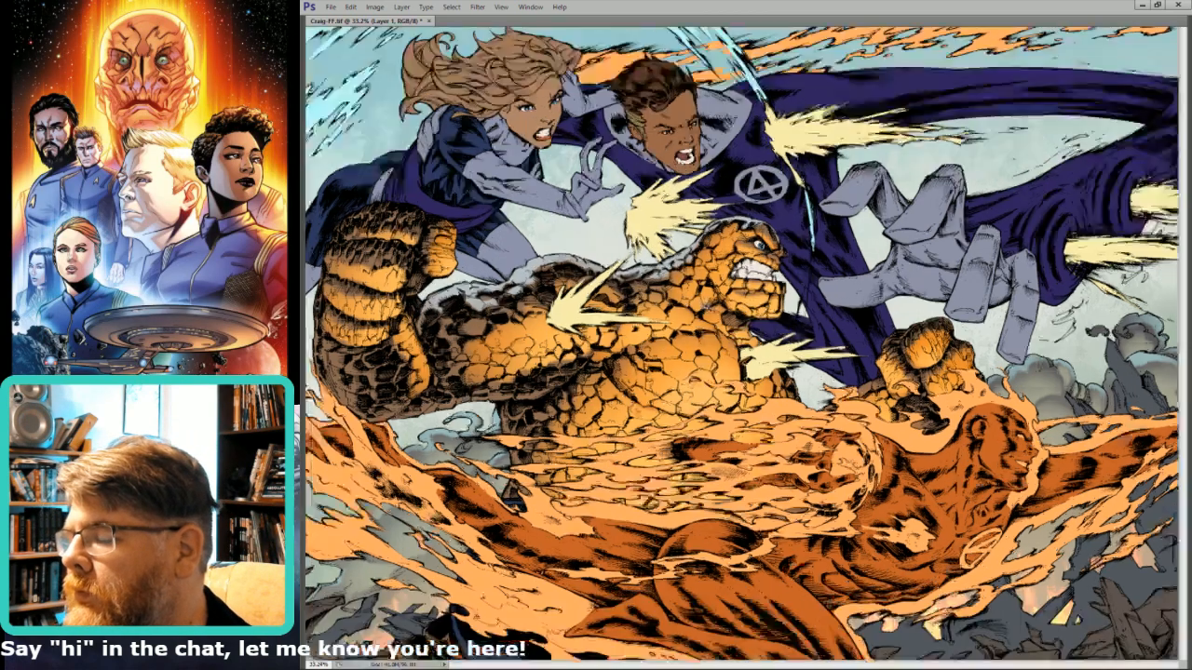
drag(749, 206, 837, 206)
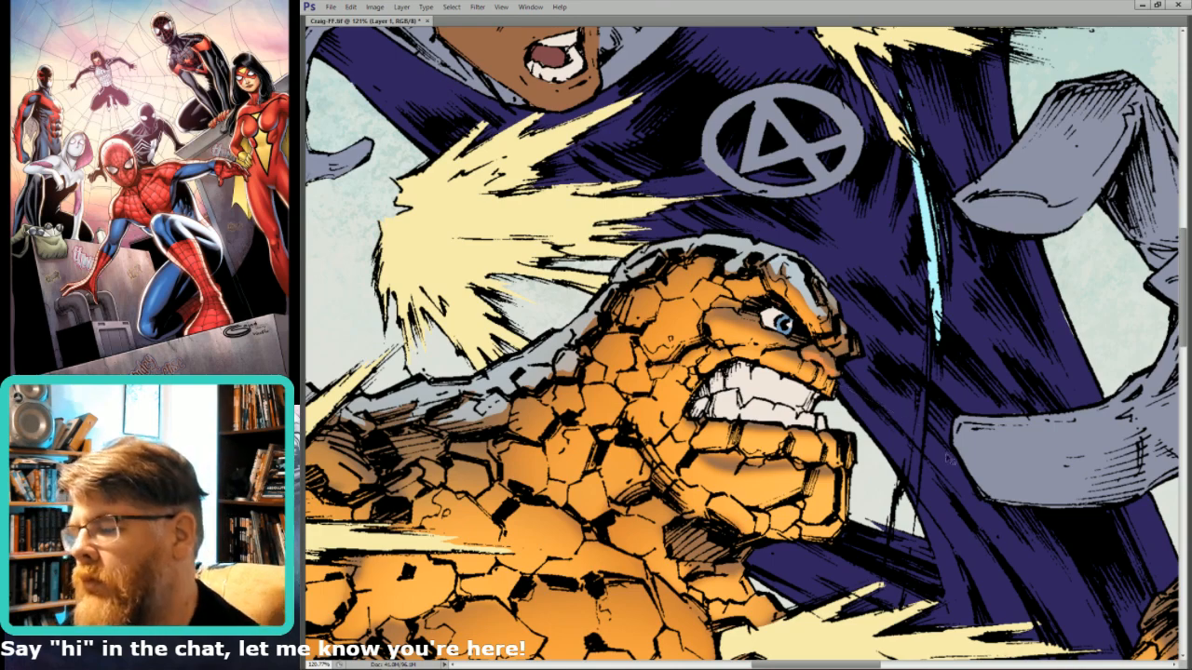
key(ctrl+0)
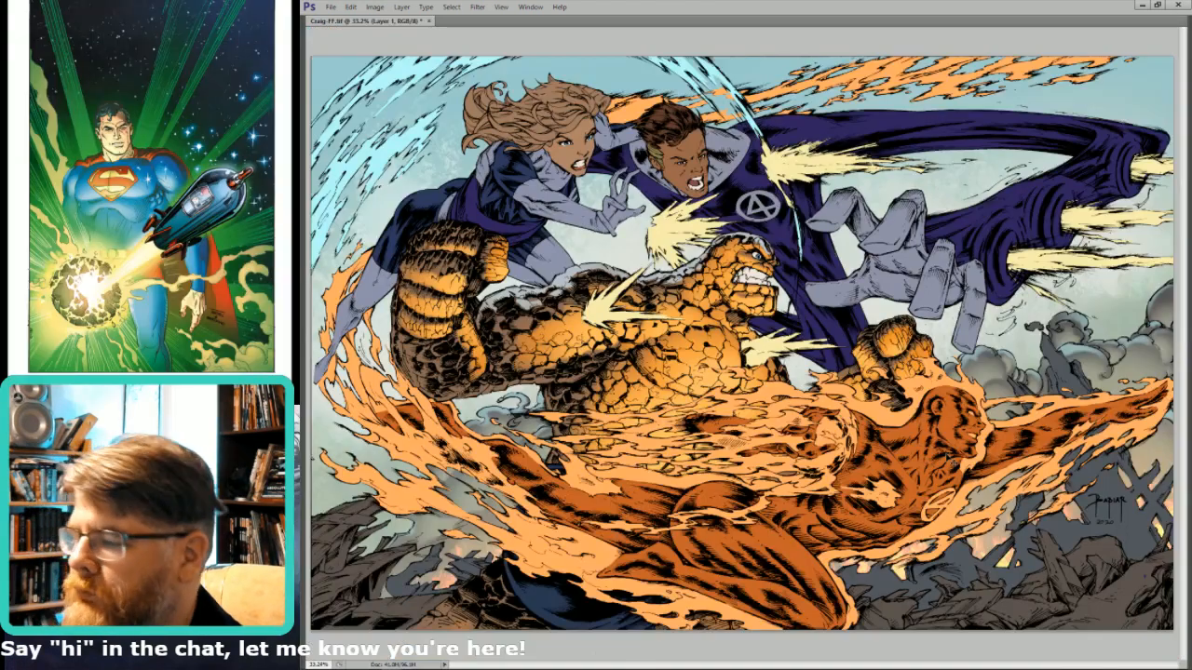
- Lasso the outer edge of the rocky figure's near forearm and elbow, hide the selection outline and brush pale blue-grey rim light along it
drag(486, 190, 636, 253)
drag(570, 160, 712, 289)
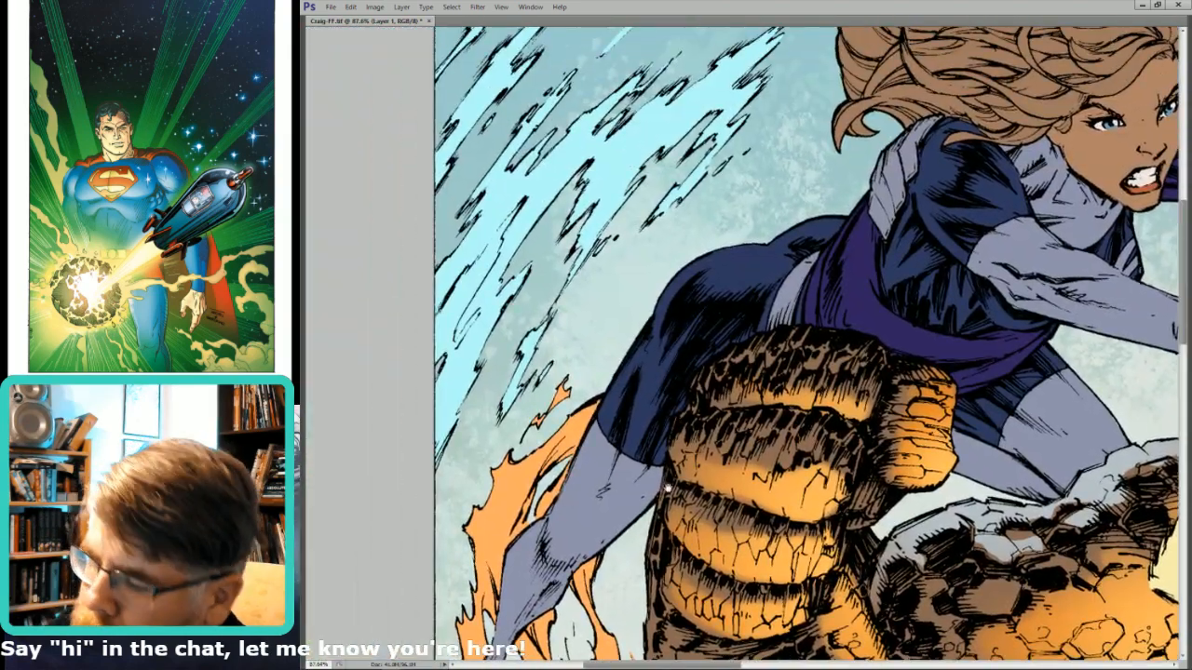
drag(667, 488, 768, 272)
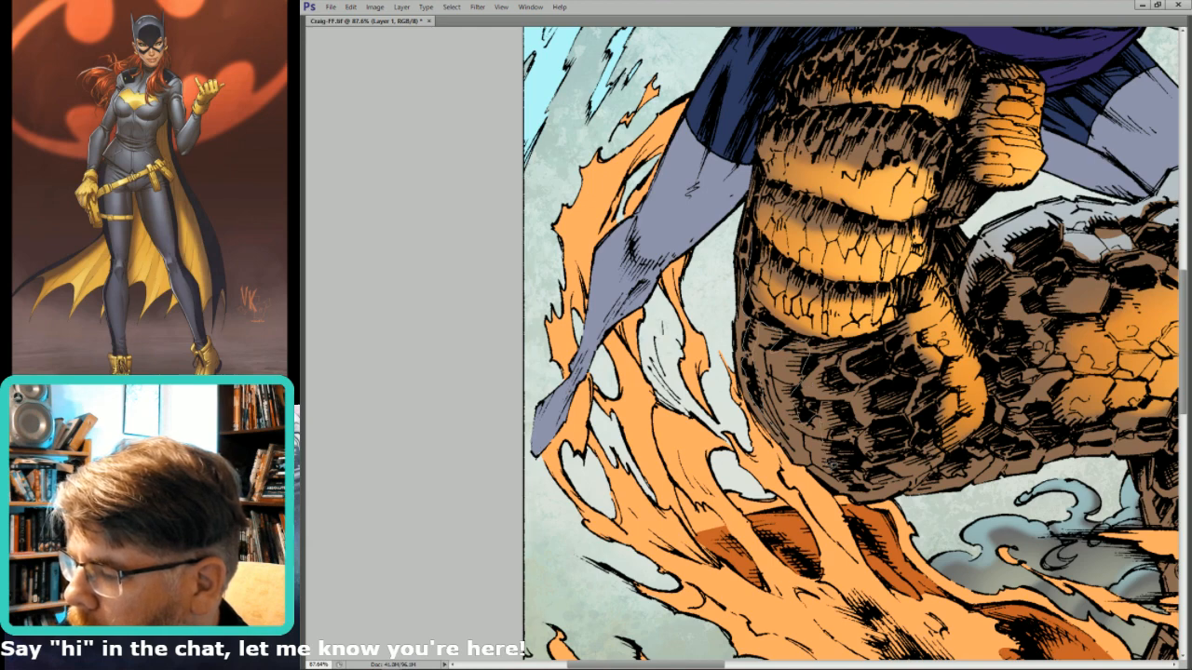
mouse_move(863, 501)
mouse_down()
mouse_move(703, 239)
mouse_move(722, 190)
mouse_up()
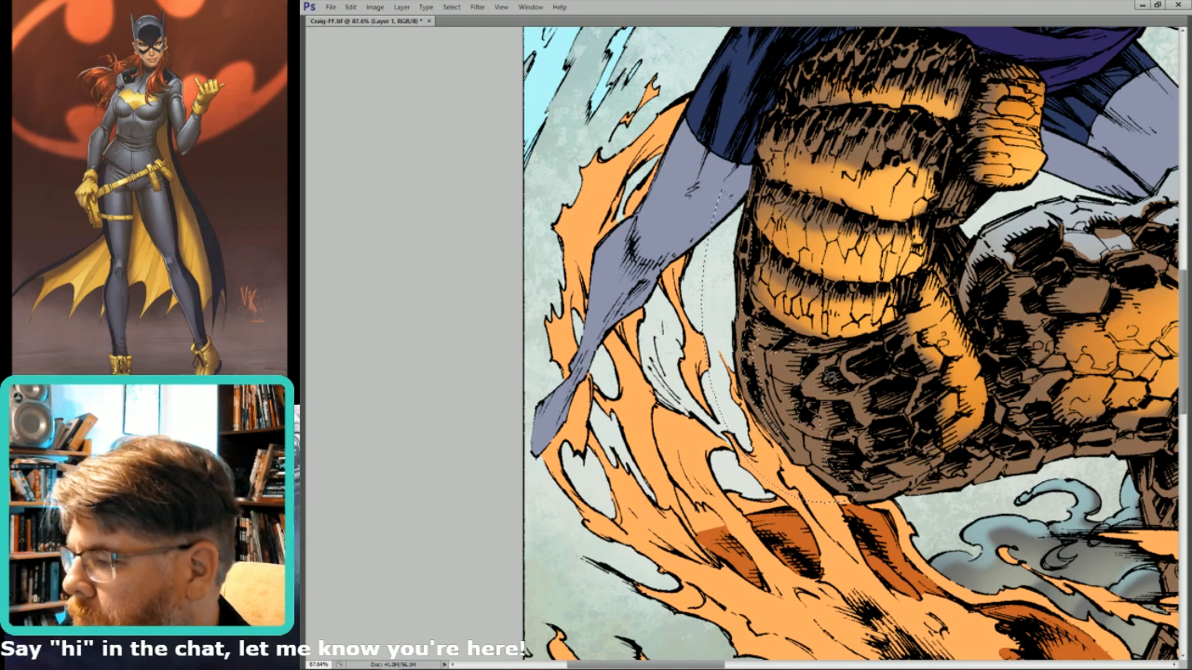
key(ctrl+h)
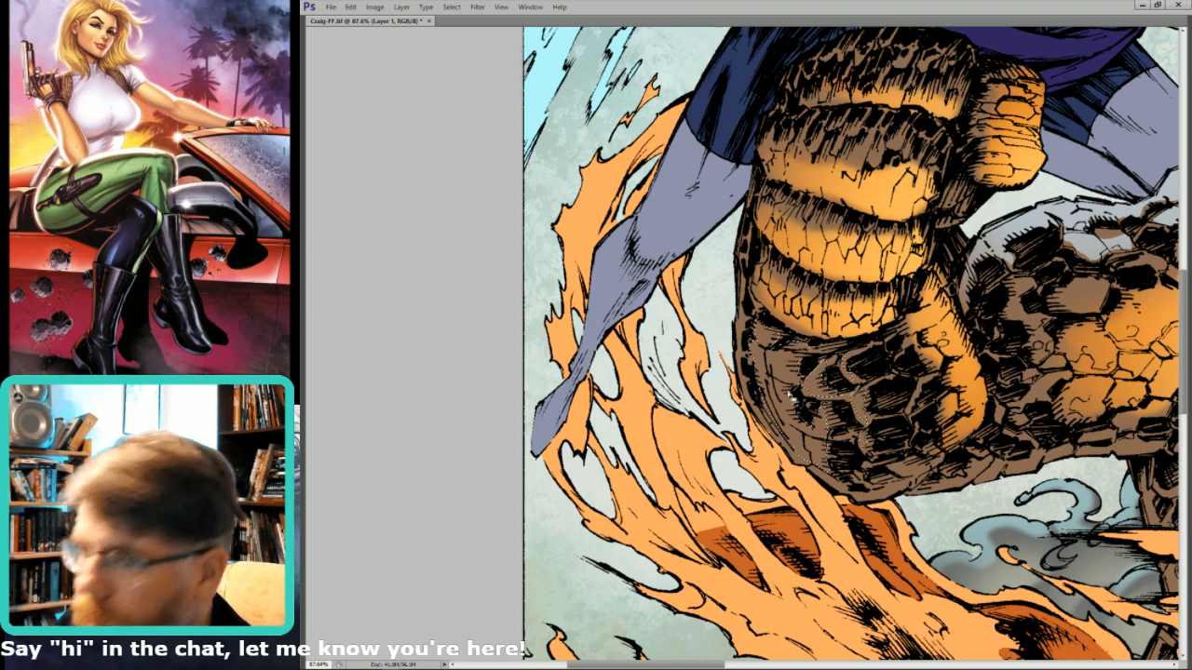
key(ctrl+minus)
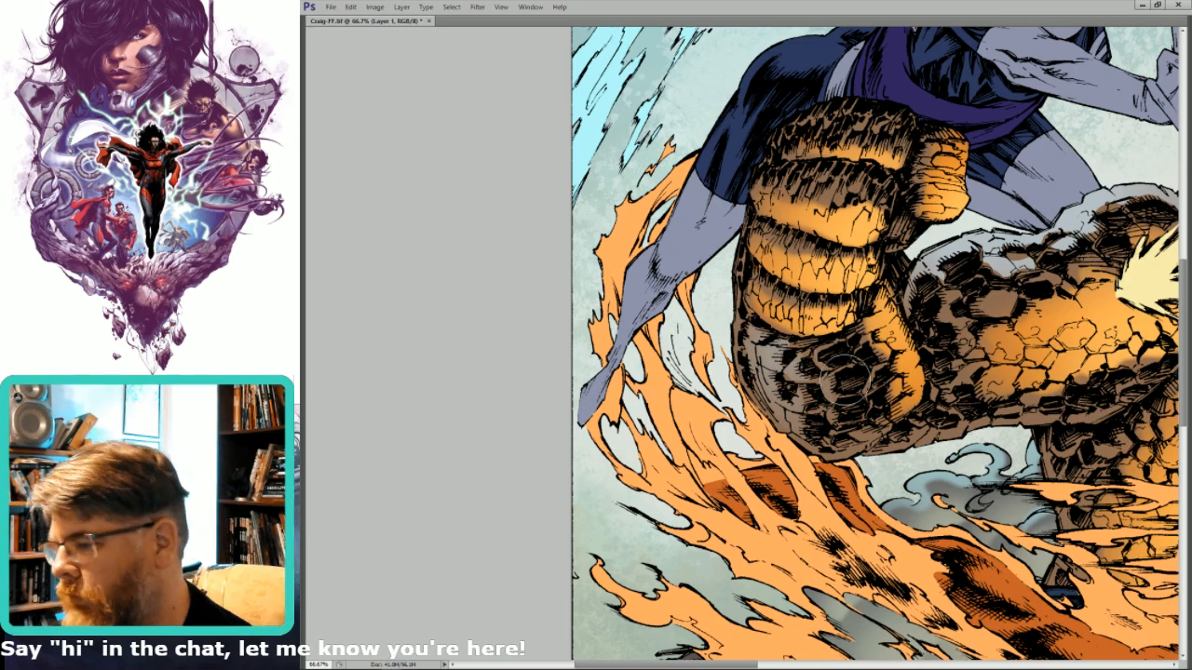
drag(770, 301, 813, 258)
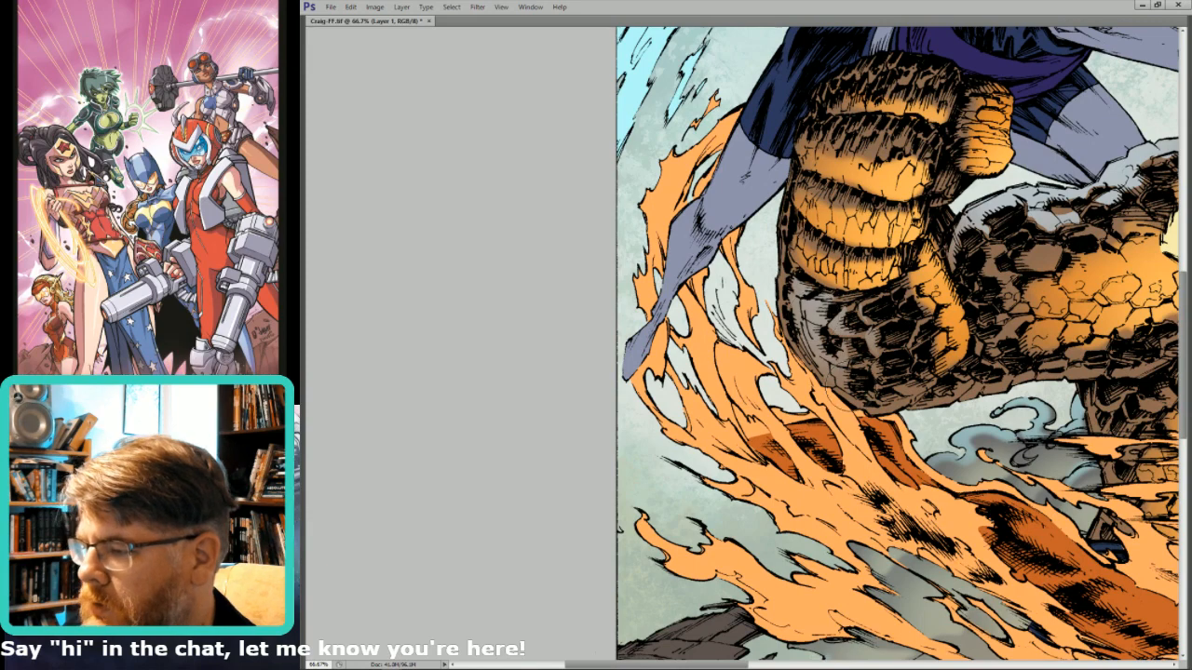
- Lasso the outer edge of the rocky figure's near fist and the underside of its forearm, and brush yellow rim light along it
drag(824, 358, 785, 413)
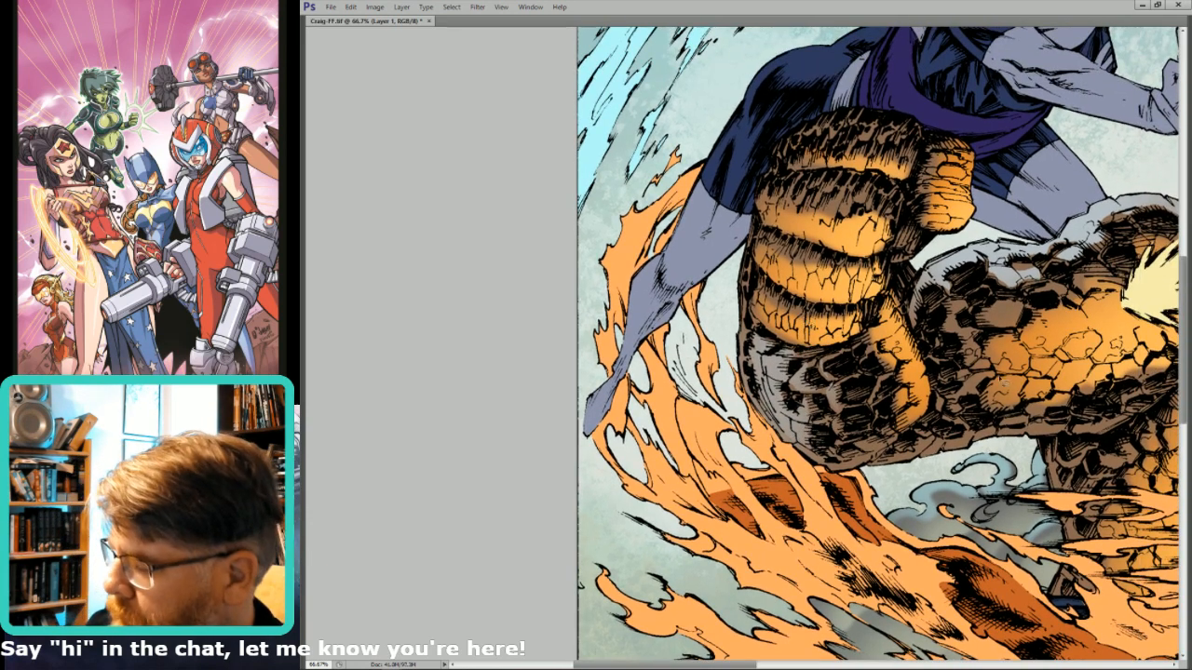
drag(1049, 393, 1010, 434)
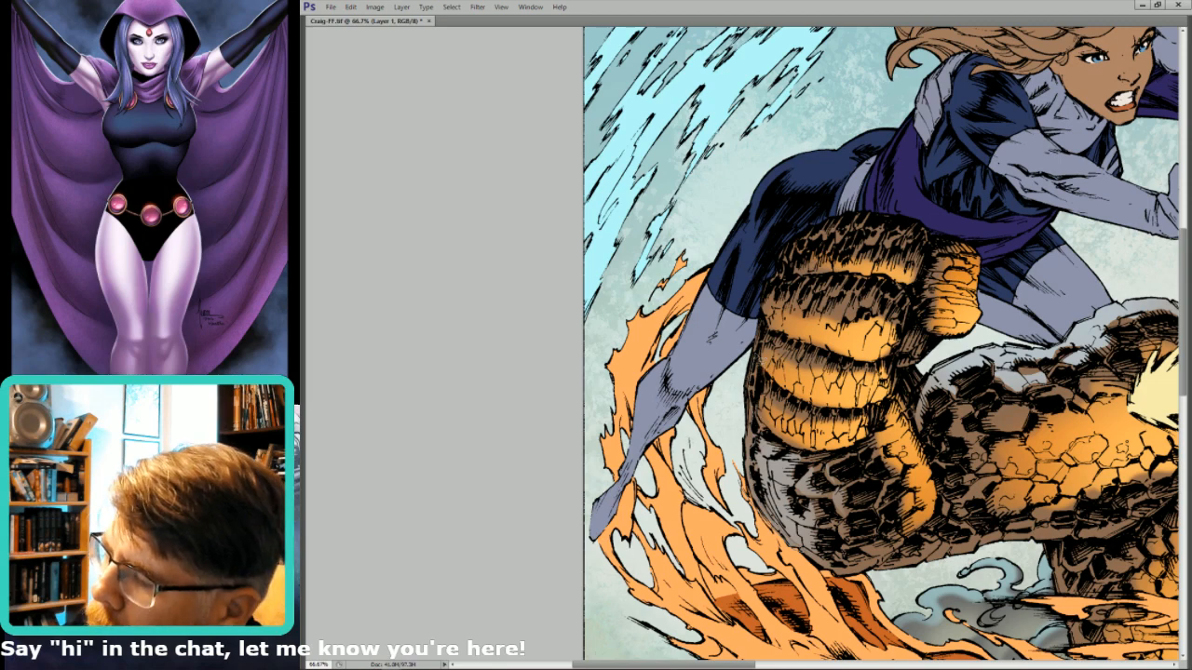
mouse_move(753, 321)
mouse_down()
mouse_move(715, 431)
mouse_move(801, 557)
mouse_up()
mouse_move(801, 557)
mouse_down()
mouse_move(730, 459)
mouse_move(771, 478)
mouse_move(838, 450)
mouse_move(816, 470)
mouse_move(865, 453)
mouse_up()
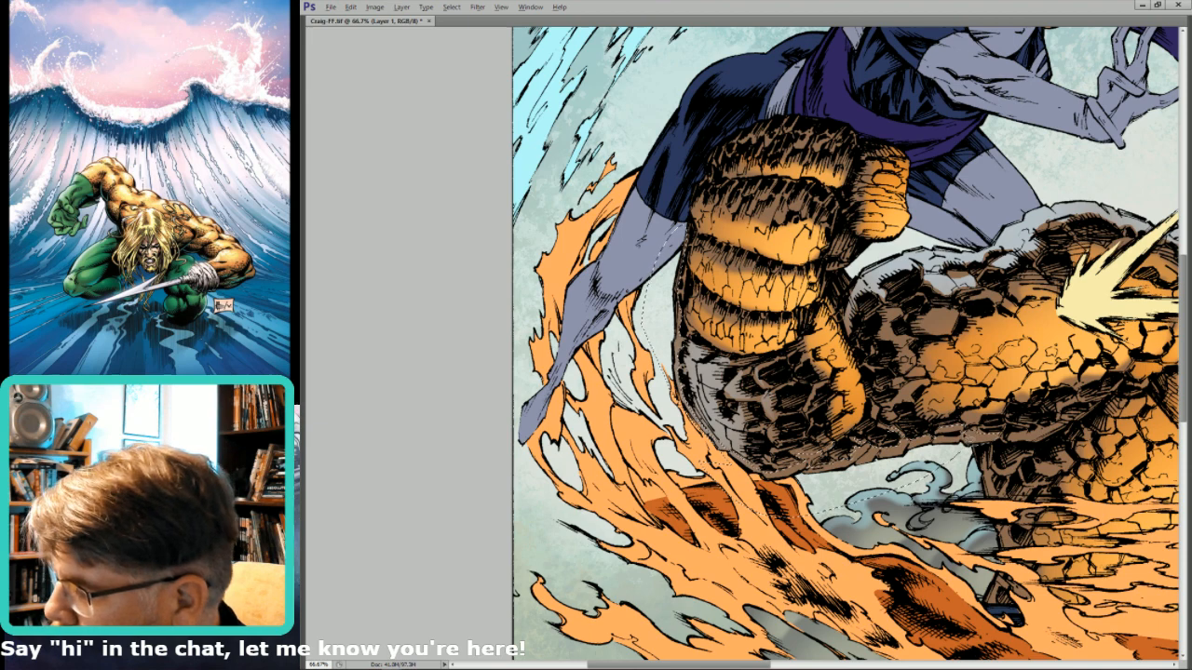
drag(927, 447, 838, 465)
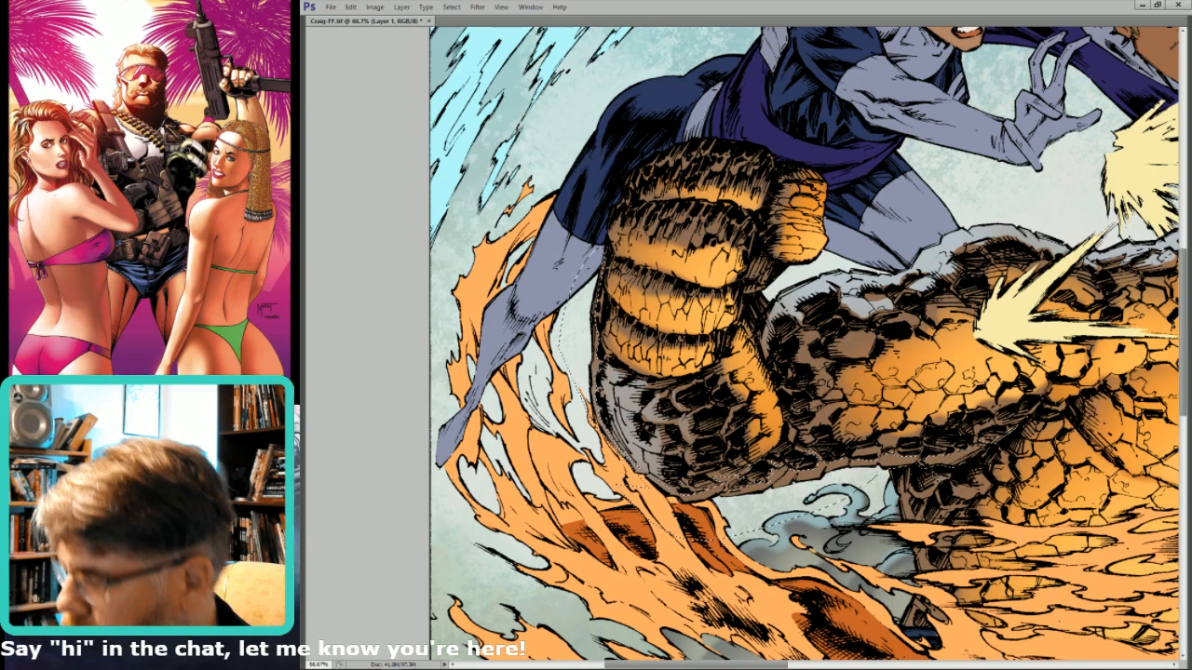
key(ctrl+minus)
key(ctrl+minus)
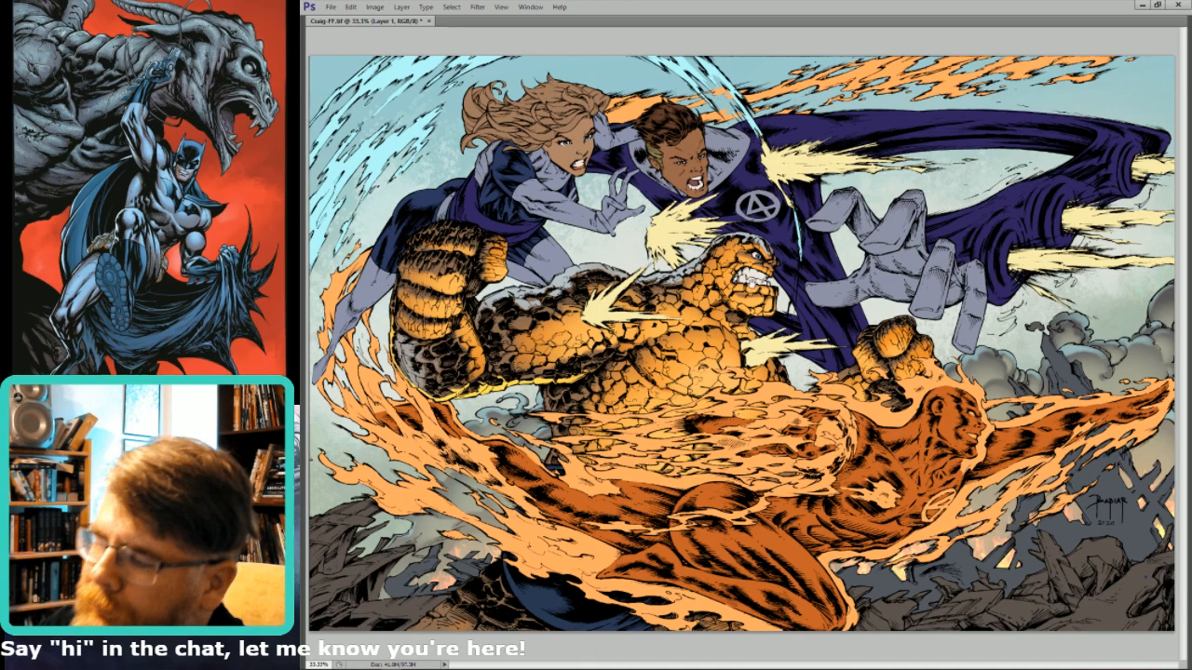
- Lasso the underside of the rocky figure's jaw and chin and brush yellow rim light inside the selection
mouse_move(663, 382)
mouse_down()
mouse_move(715, 356)
mouse_move(819, 235)
mouse_up()
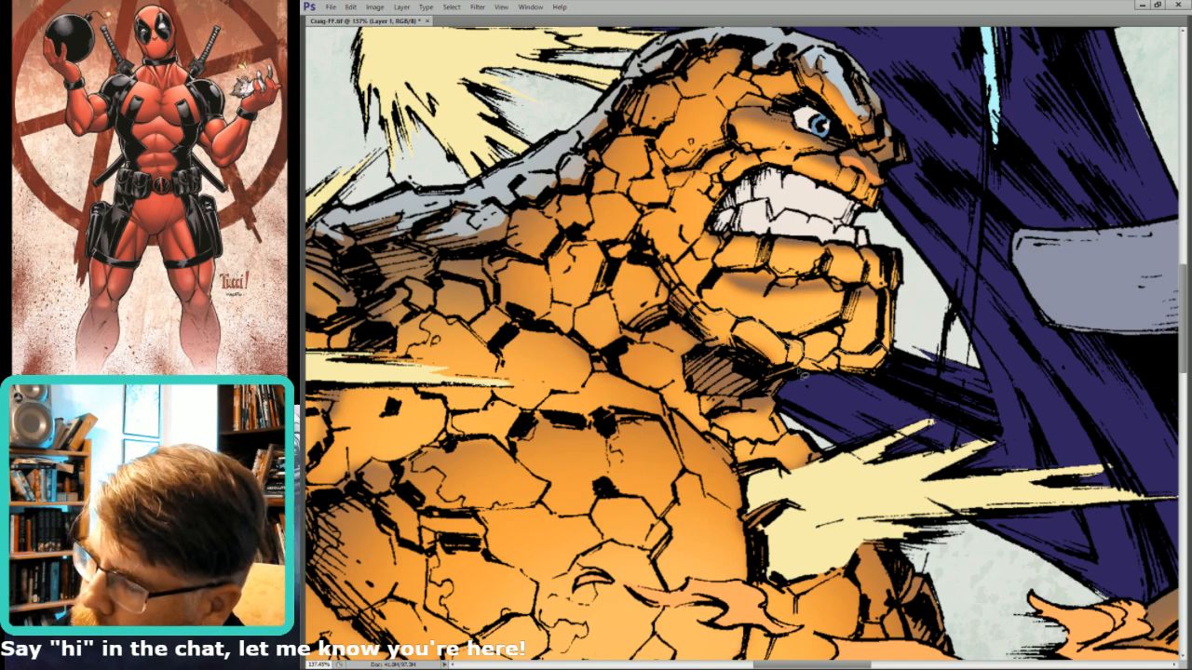
mouse_move(785, 369)
mouse_down()
mouse_move(909, 366)
mouse_move(772, 335)
mouse_up()
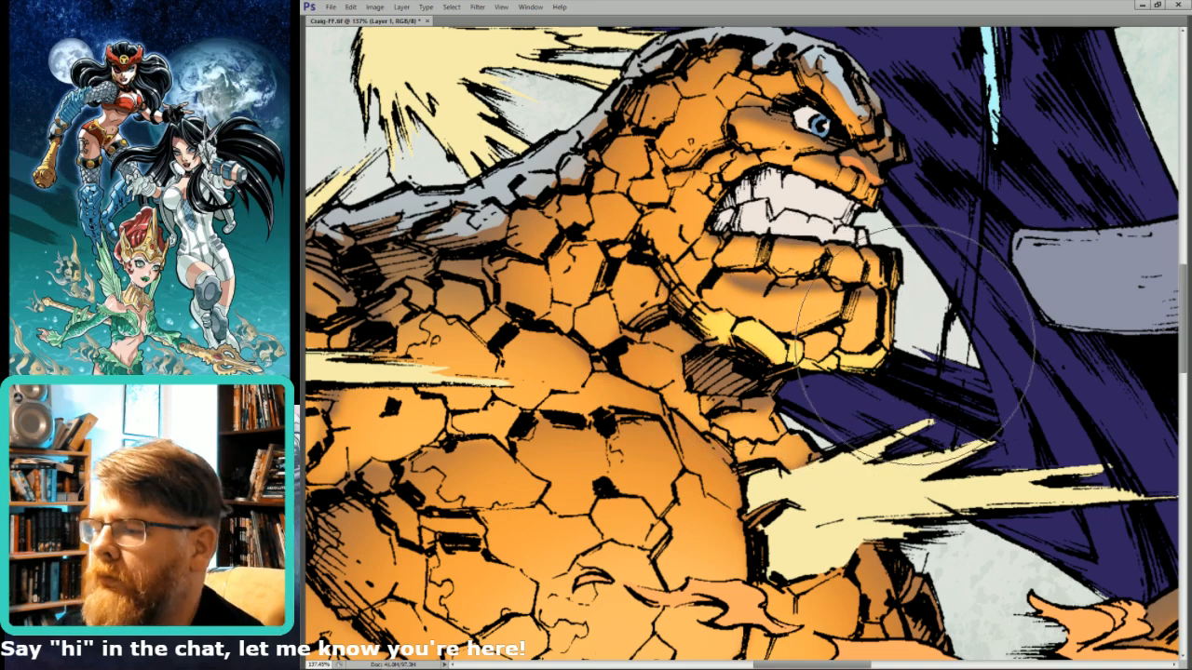
key(ctrl+0)
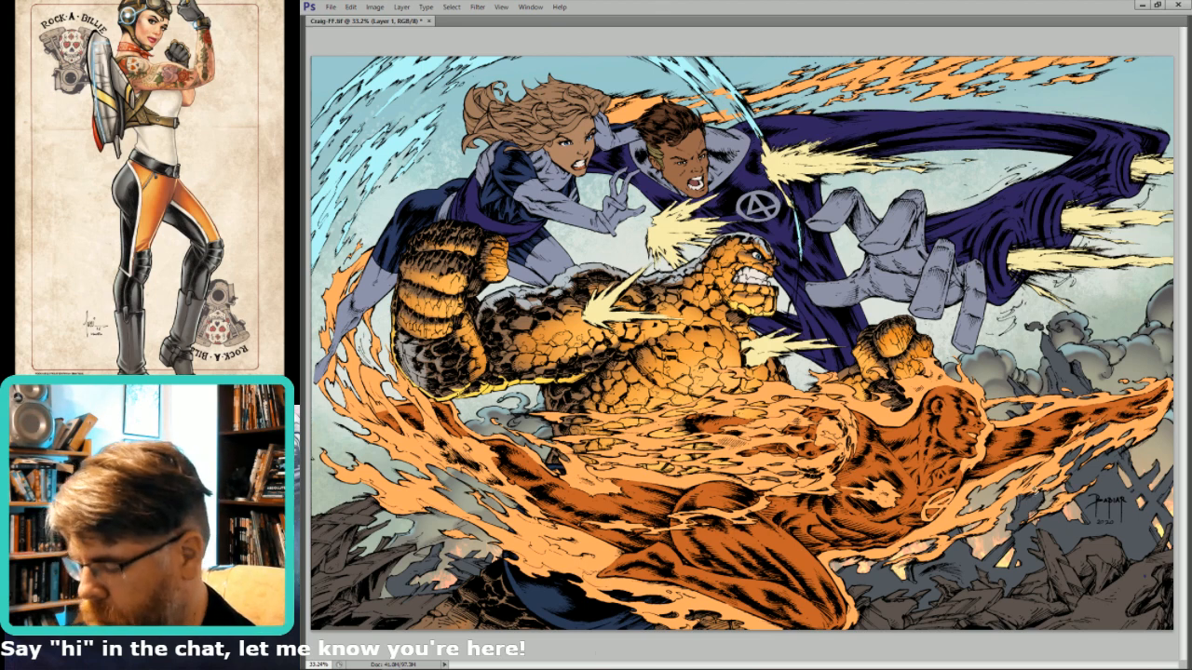
- Lasso hard-edged rim shapes on the rocky figure's far fist, forearm and chest and brush light into each
key(Tab)
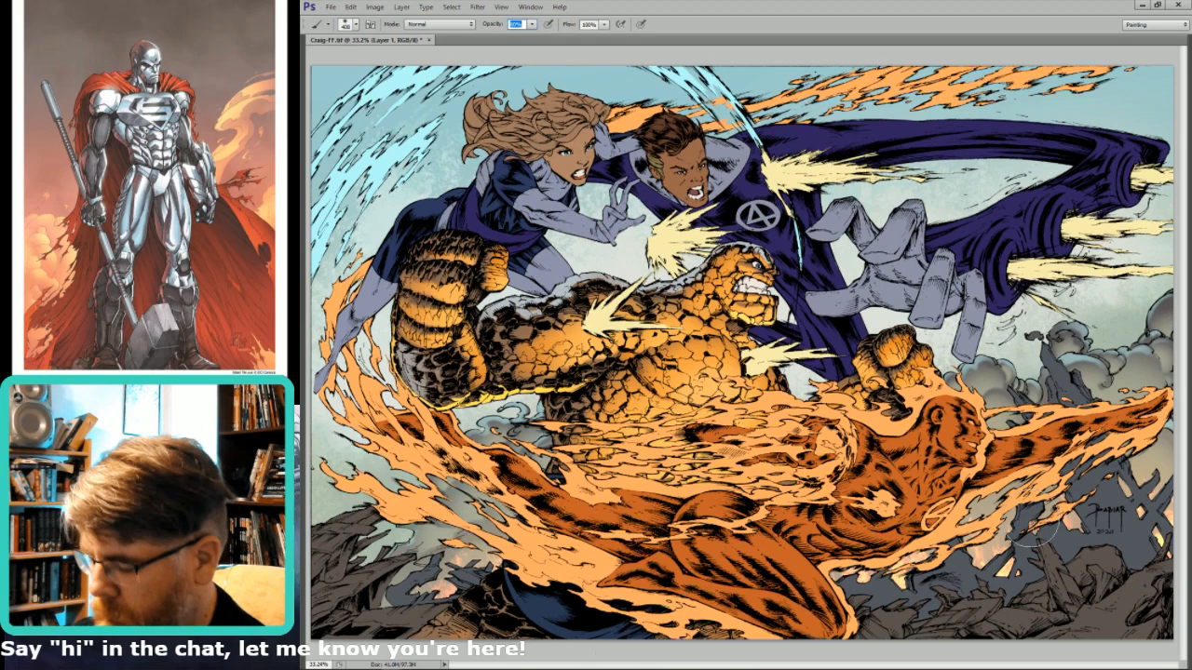
key(l)
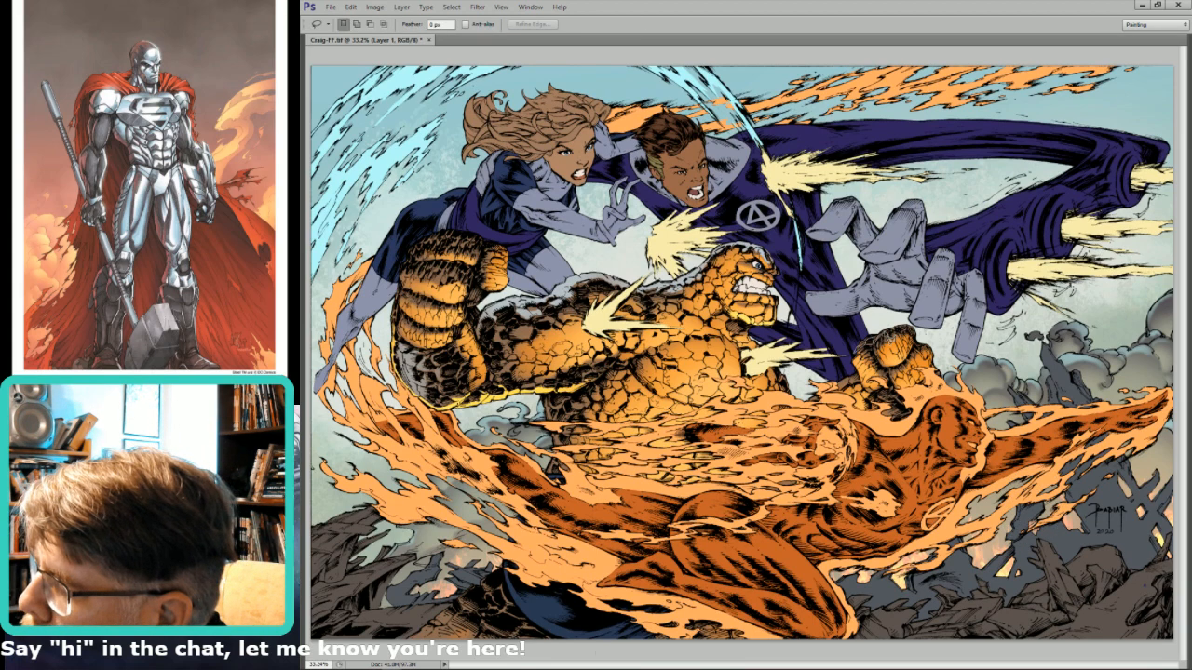
drag(915, 345, 885, 327)
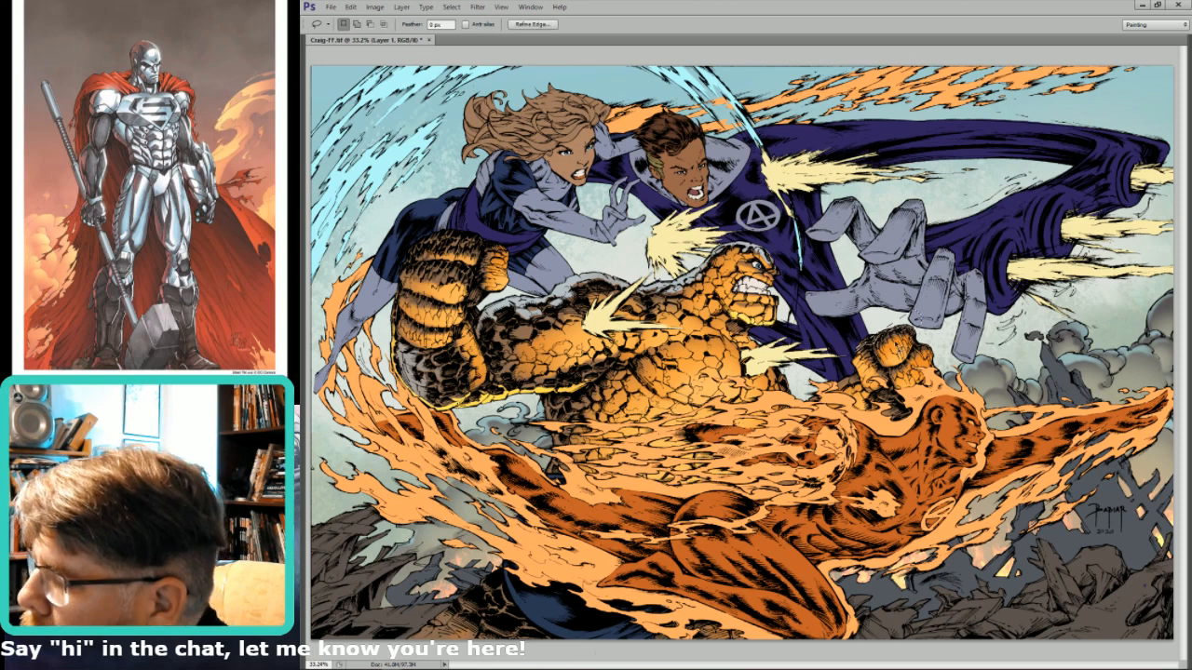
drag(851, 385, 858, 393)
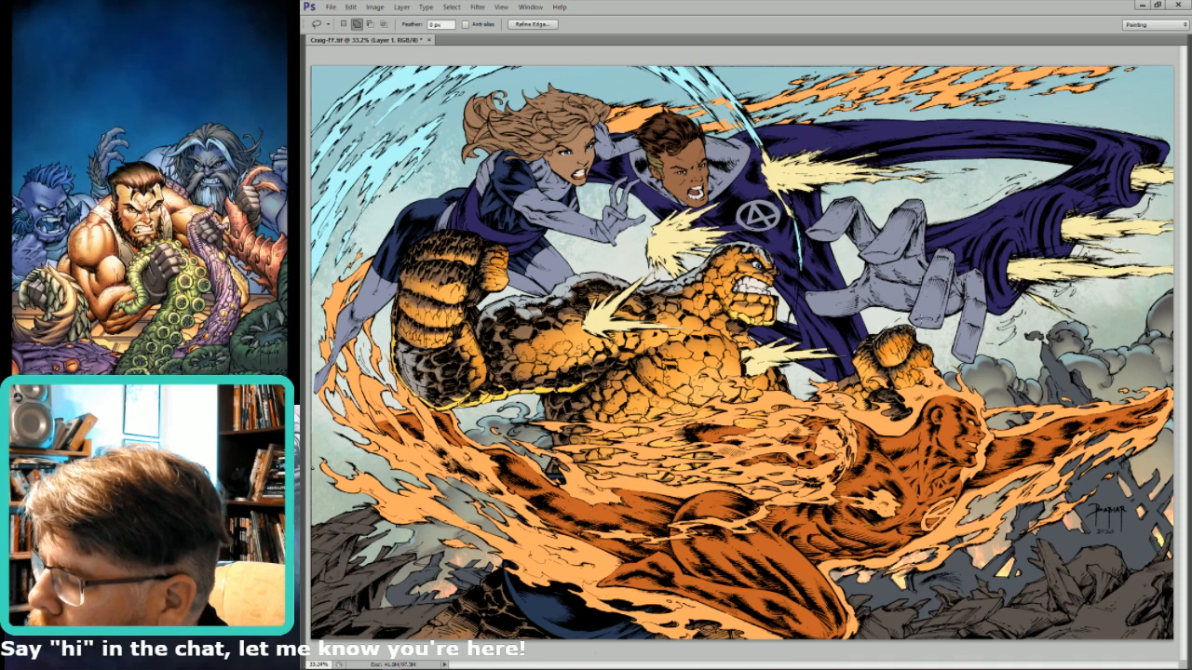
key(b)
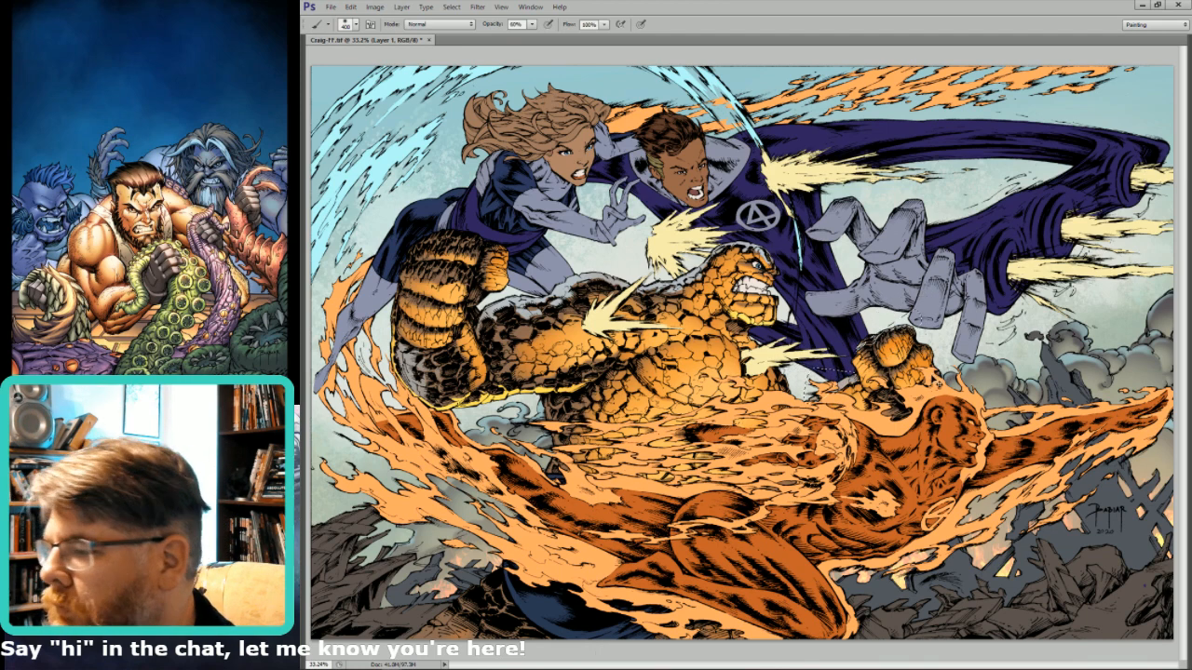
key(l)
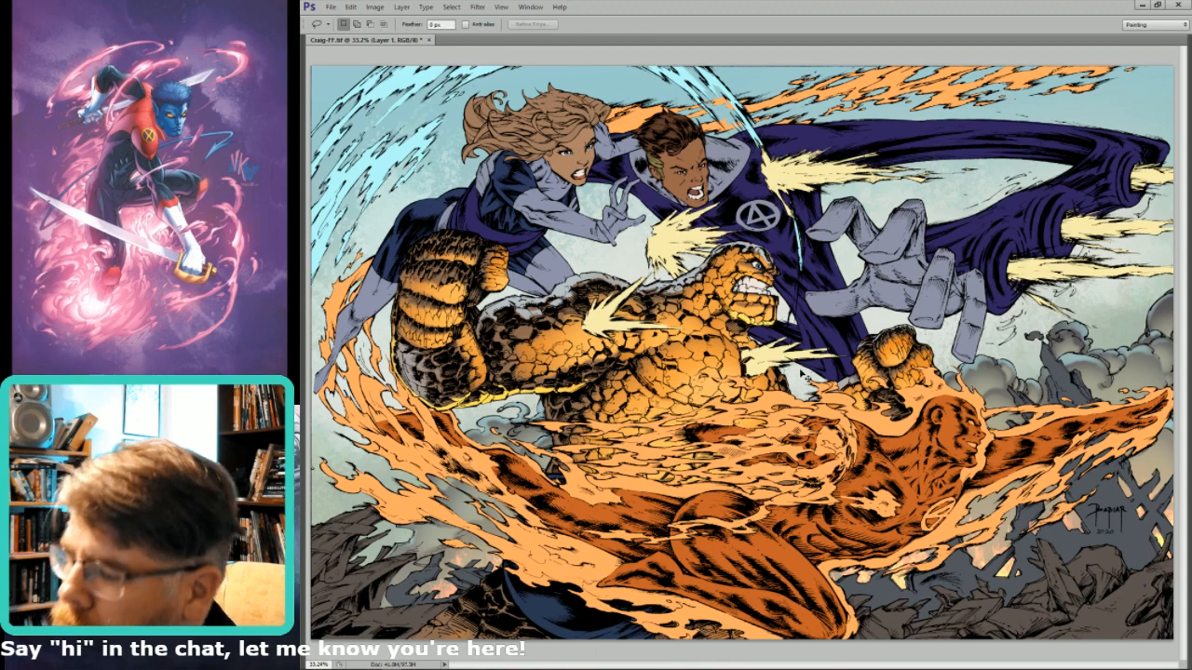
key(b)
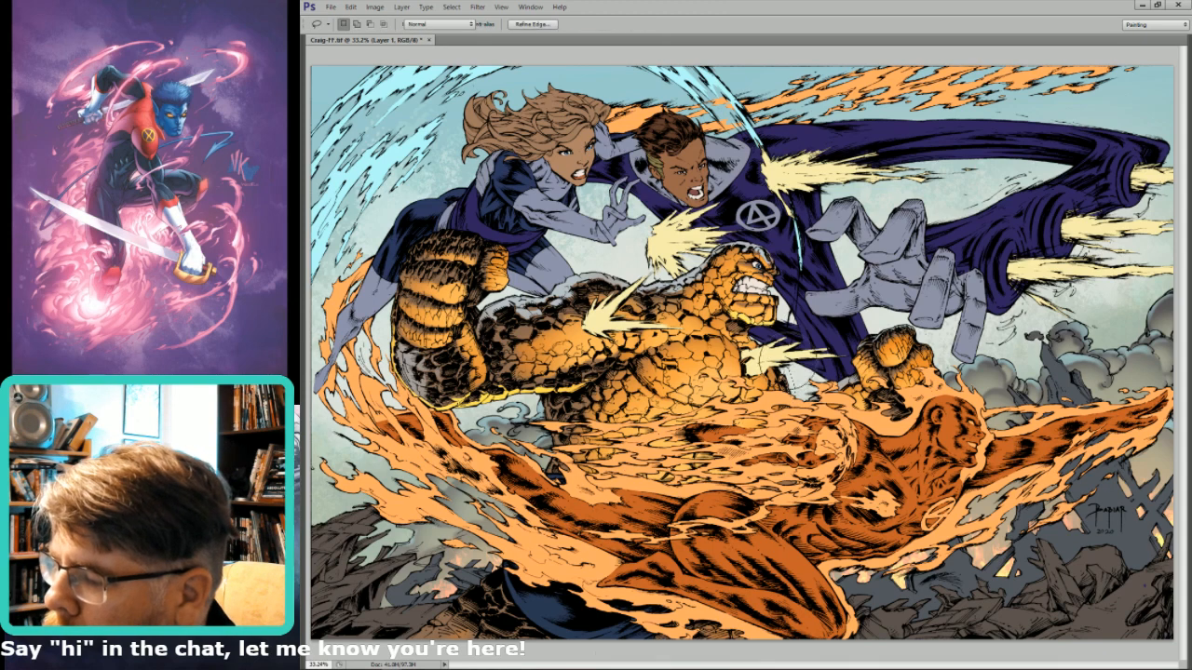
key(l)
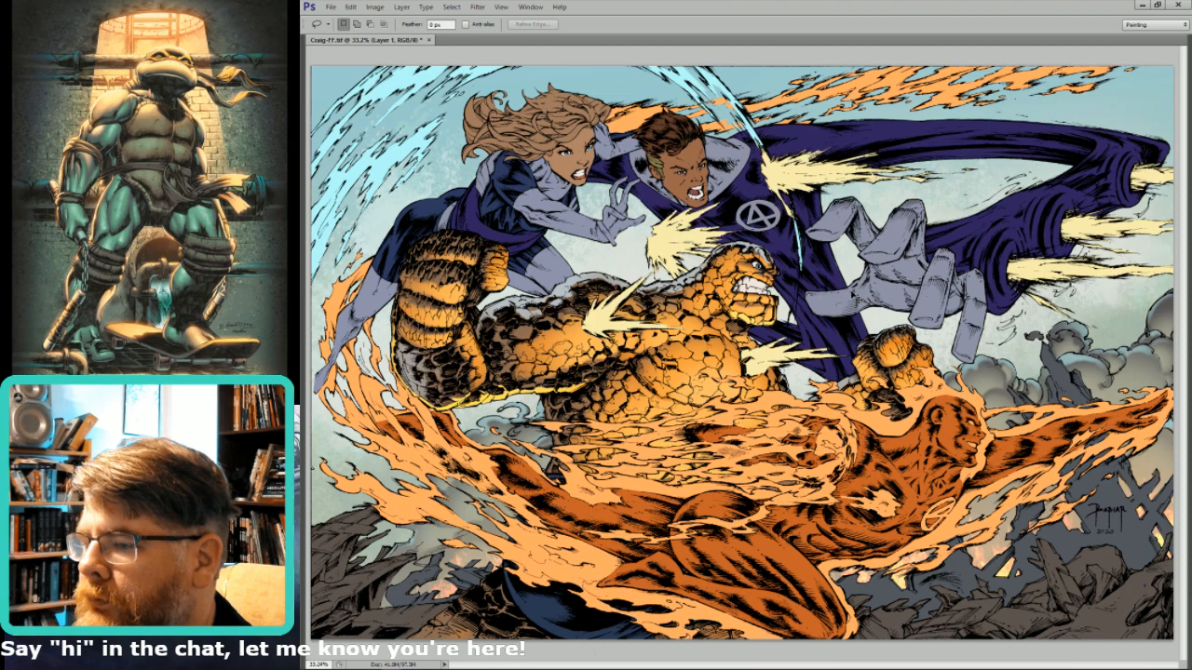
- Lasso a shape across the knuckles and fingers of the rocky figure's near fist and brush light inside it at 60% opacity
ctrl+click(444, 278)
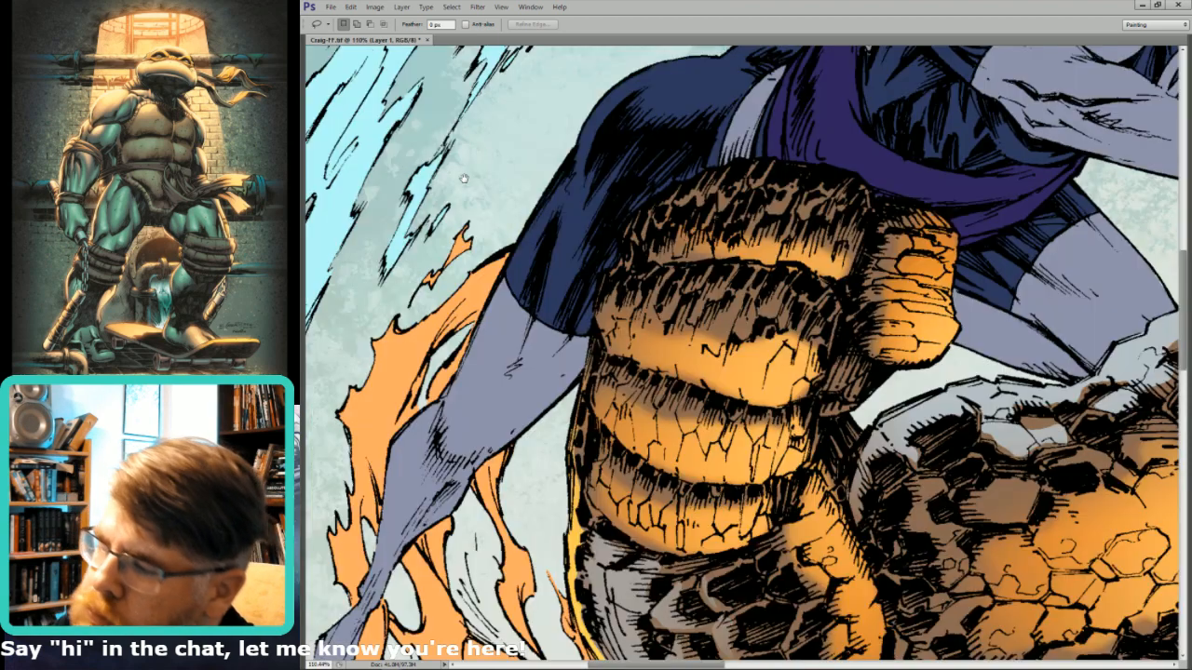
key(ctrl+0)
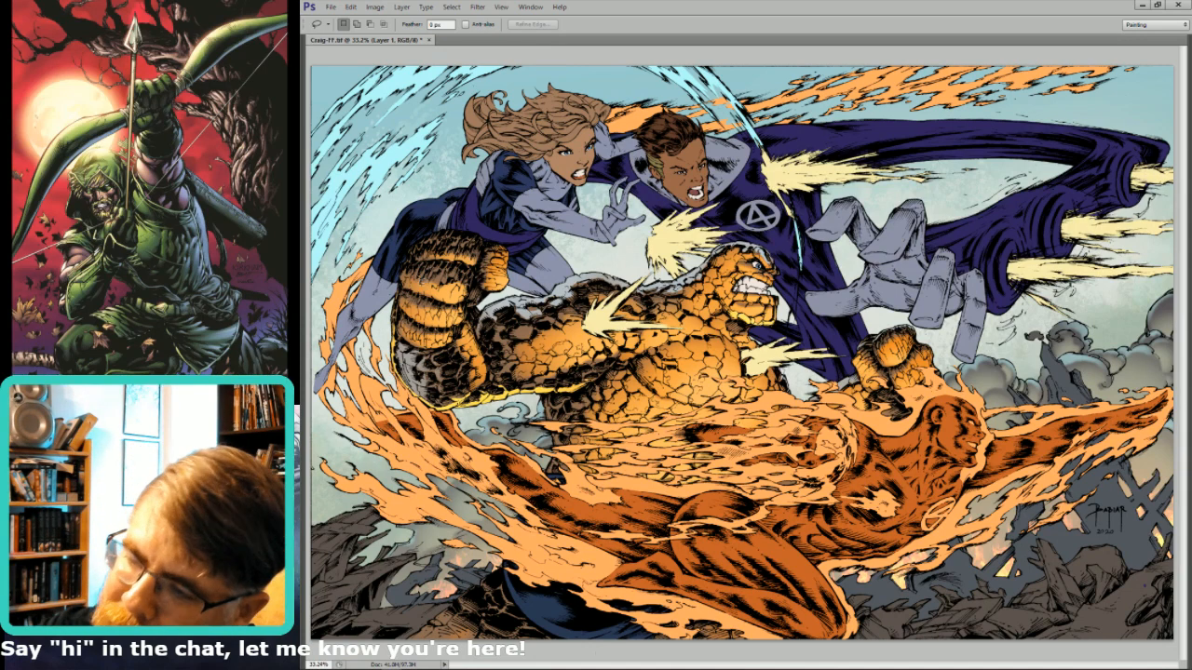
drag(442, 267, 643, 295)
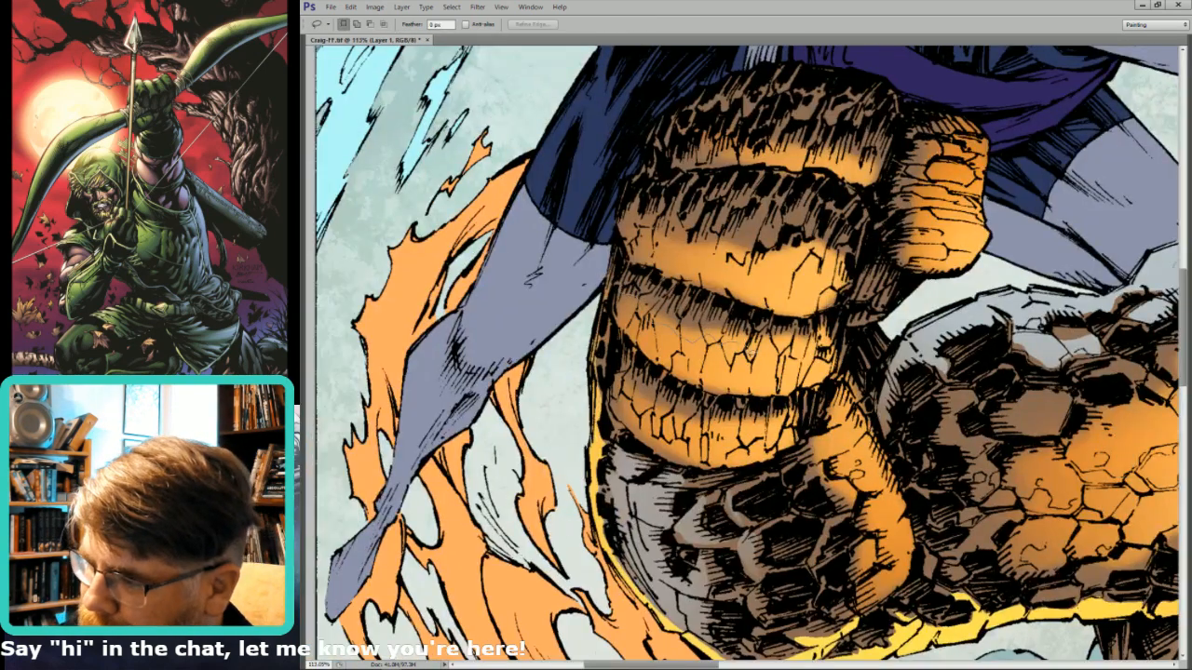
mouse_move(834, 337)
mouse_down()
mouse_move(820, 319)
mouse_move(624, 328)
mouse_up()
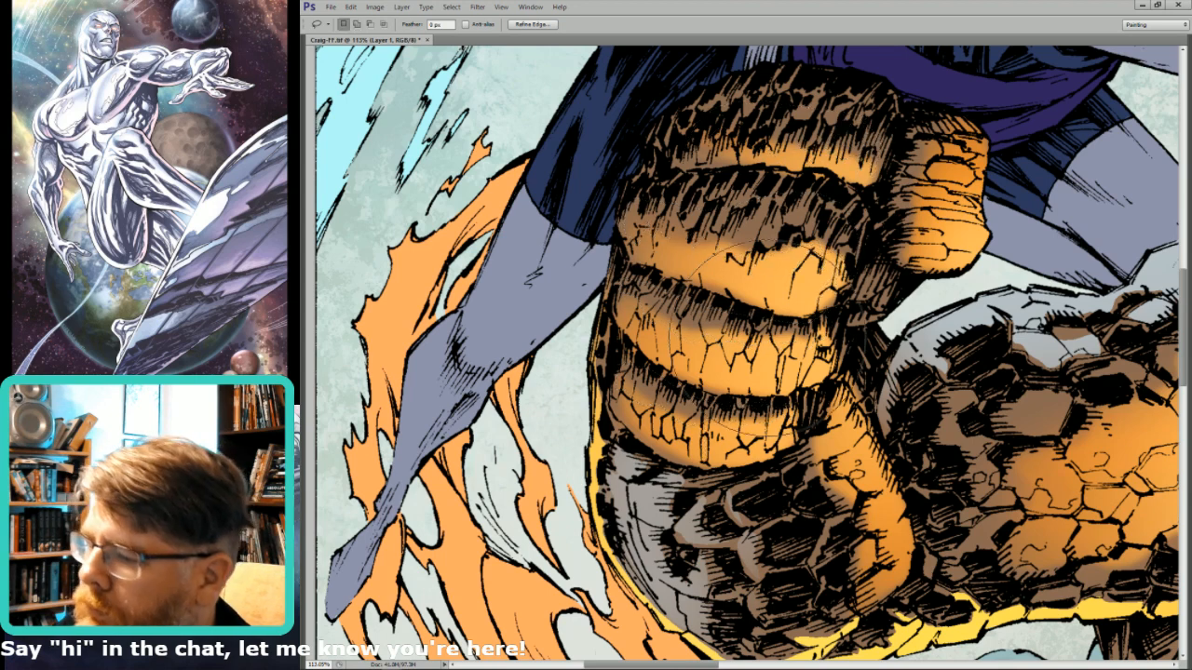
key(b)
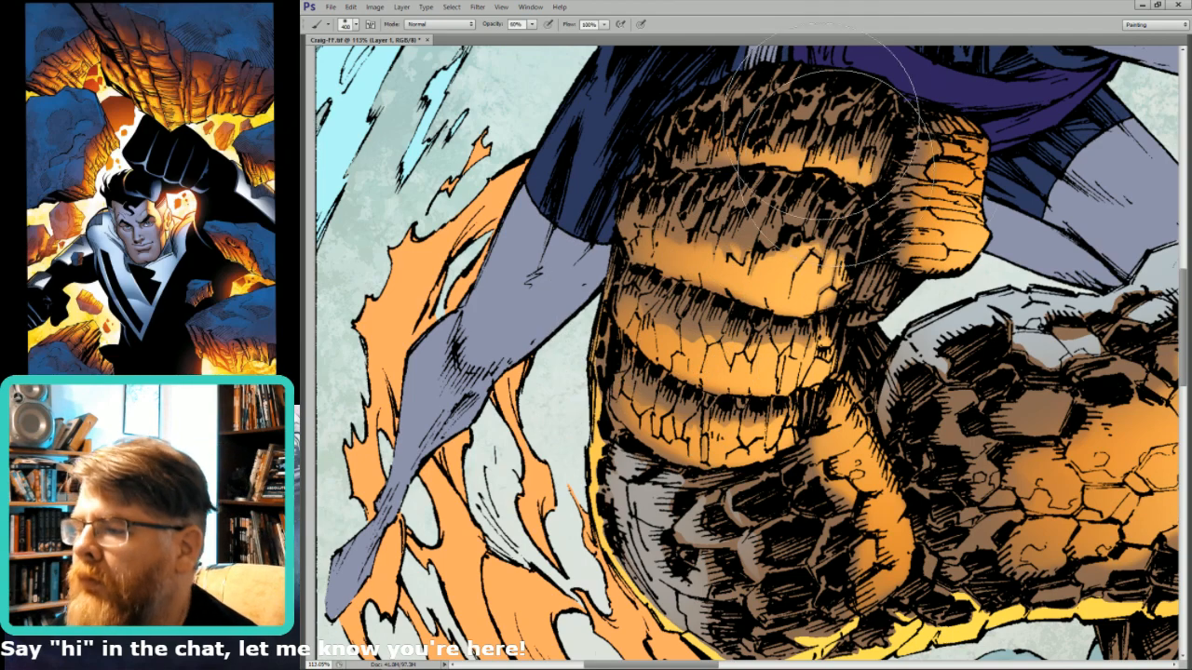
key(ctrl+0)
key(ctrl+0)
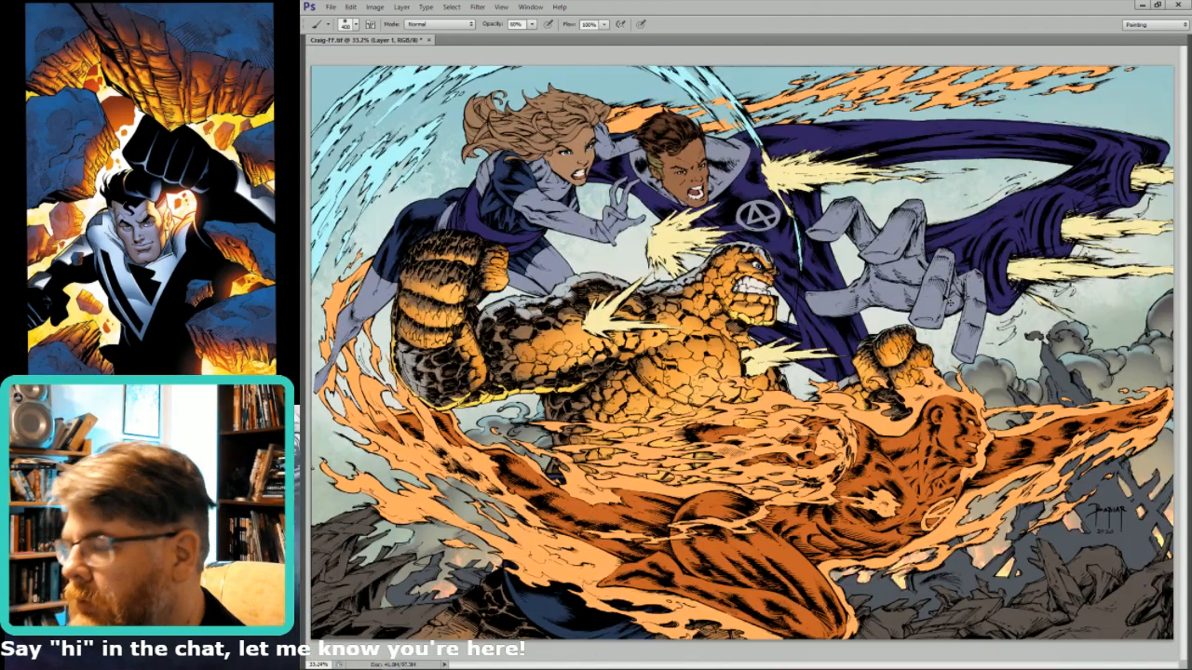
- Flatten the artwork, save the file and bring back the hidden panels
key(ctrl+s)
key(Tab)
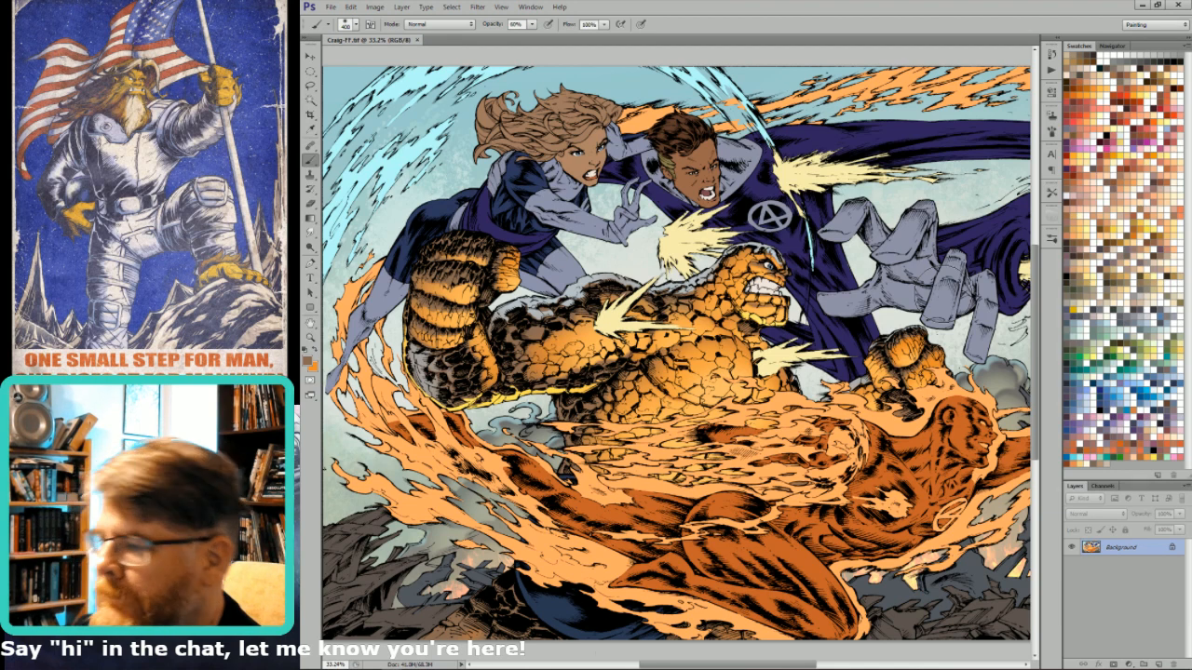
drag(842, 294, 779, 278)
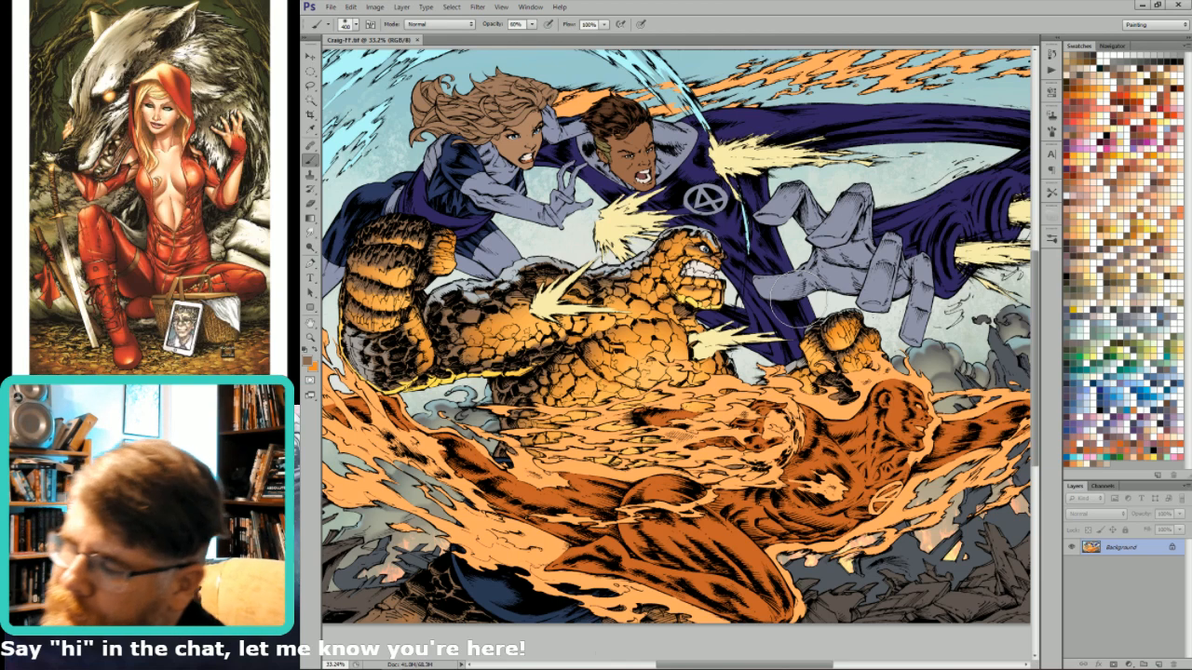
- Select the flaming figure's burnt-orange body colour with the Magic Wand and fill it with a deeper red-orange swatch
key(l)
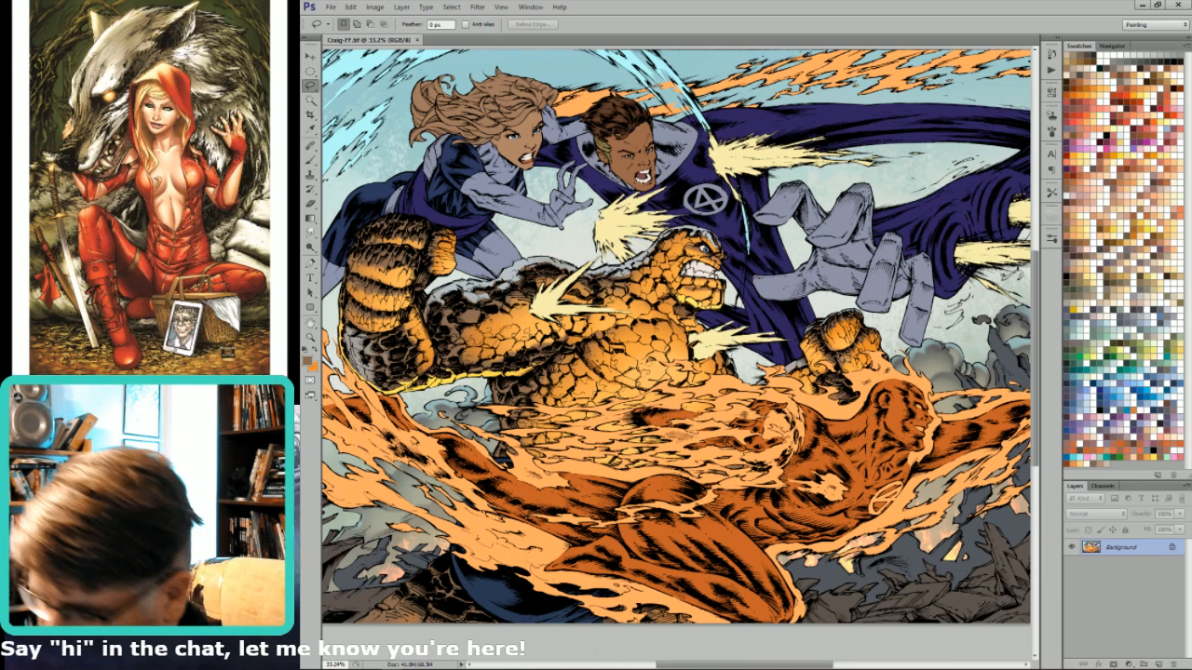
key(w)
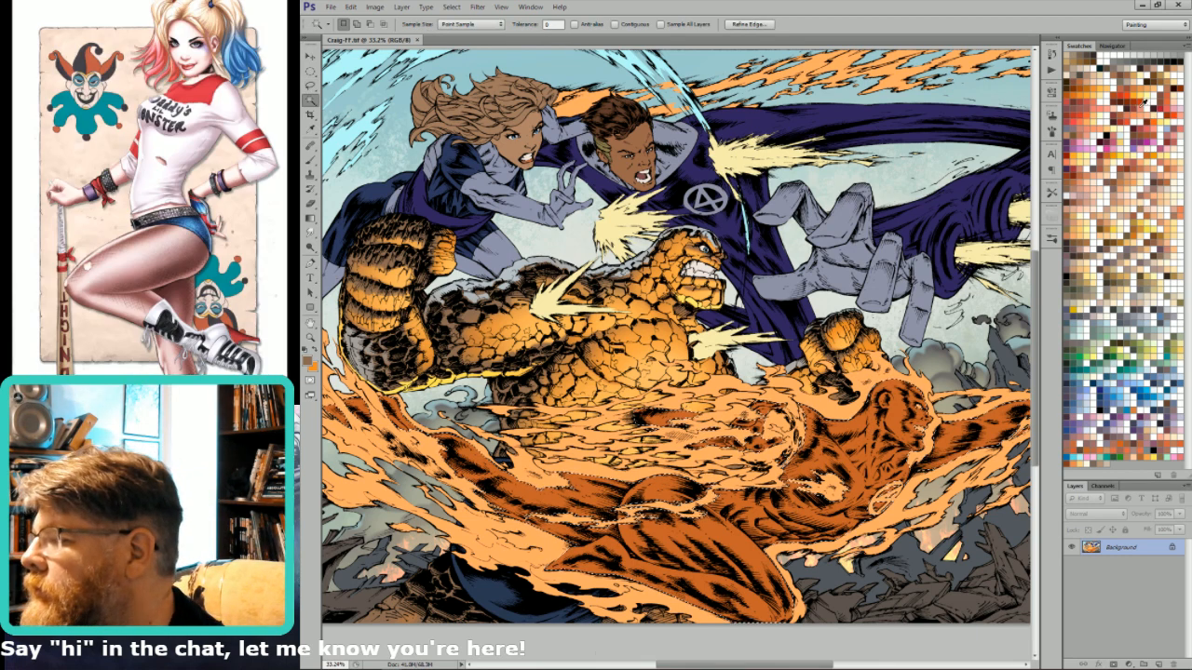
key(shift+F5)
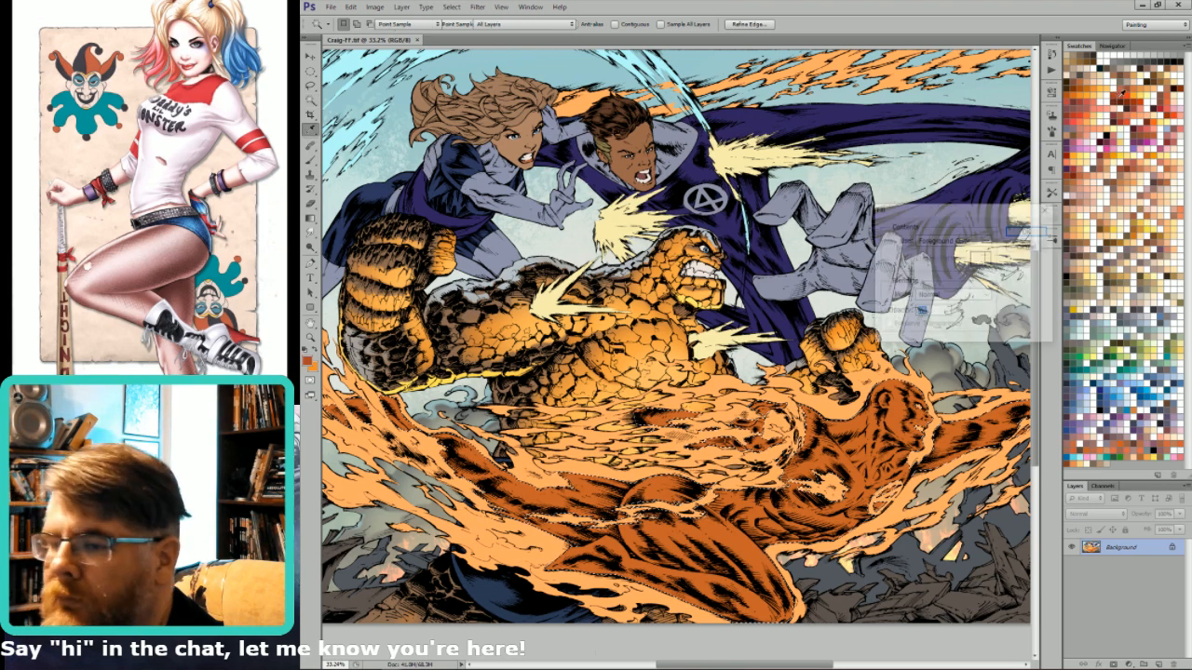
key(Return)
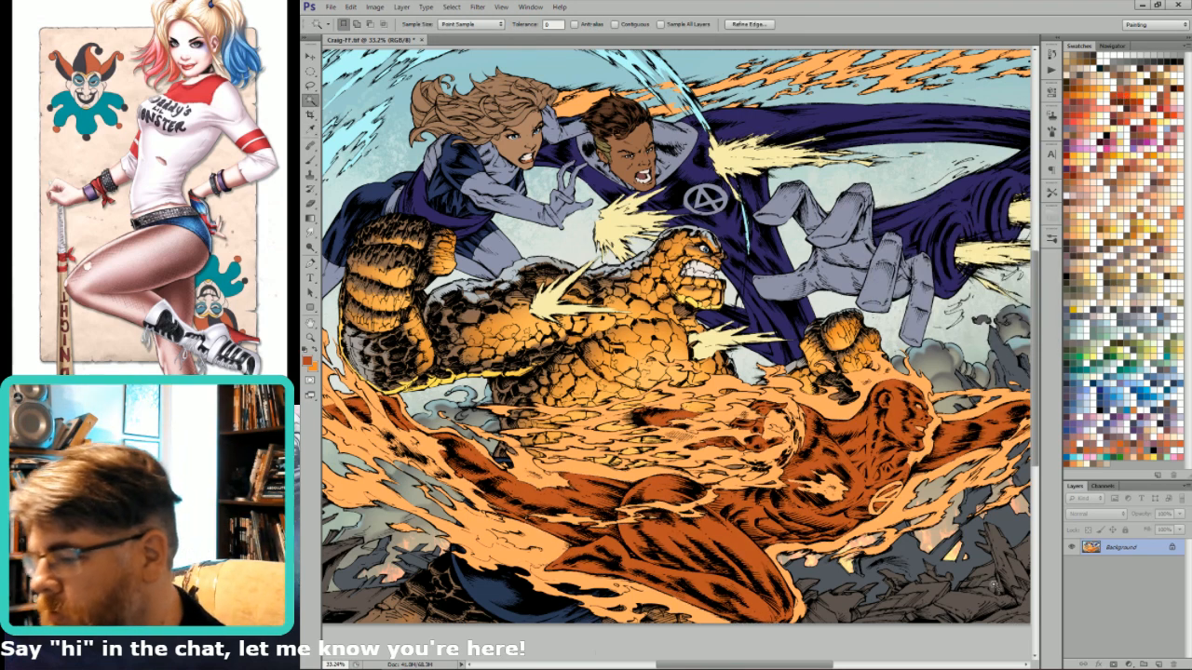
- Select the brown foreground rubble along the bottom of the artwork by colour with the Magic Wand
drag(996, 579, 924, 594)
drag(993, 578, 985, 574)
key(ctrl+0)
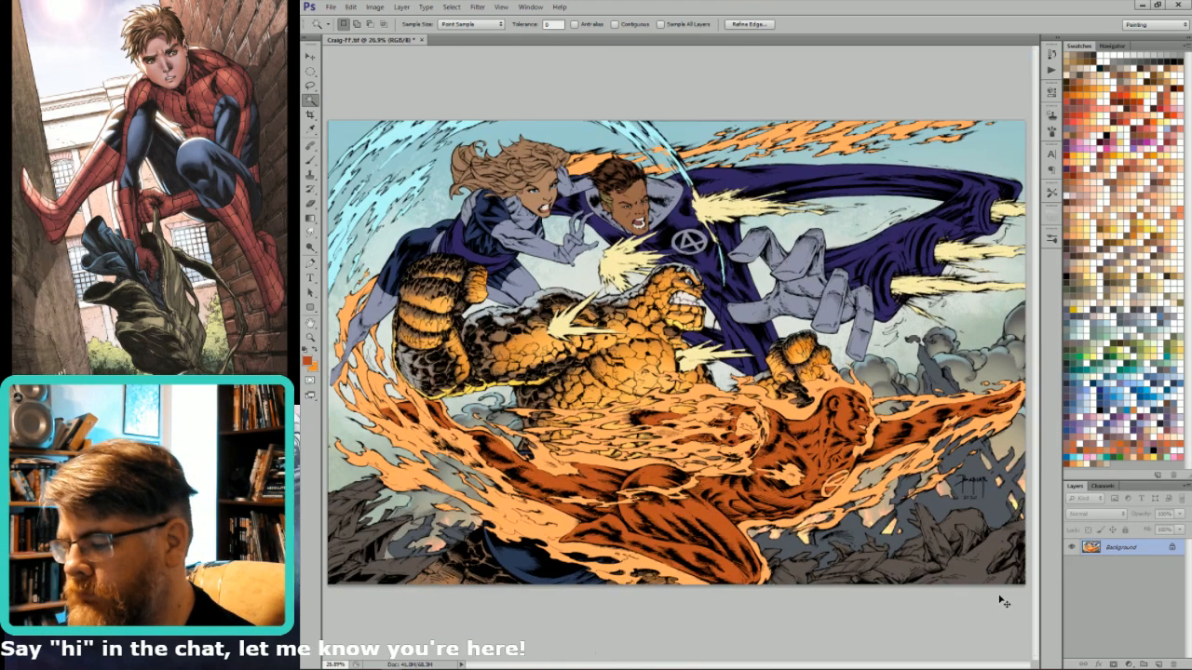
click(1021, 541)
key(l)
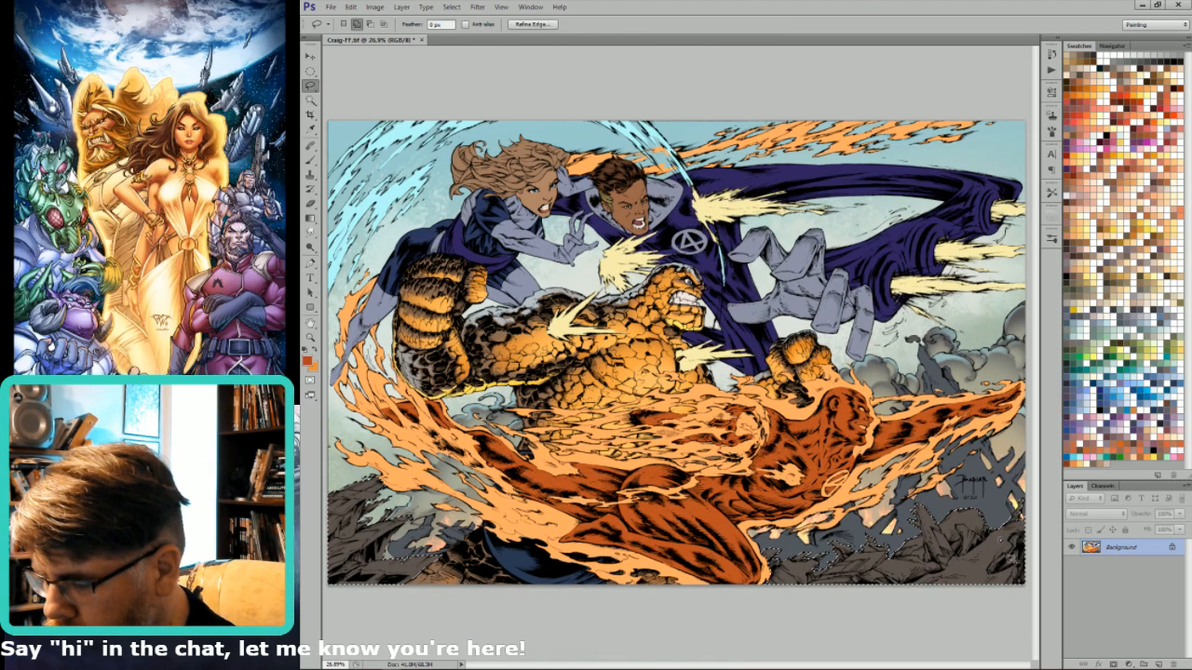
- Tint the selected rubble with an orange radial gradient in Normal mode at 20% opacity and copy it onto a new layer
key(i)
key(x)
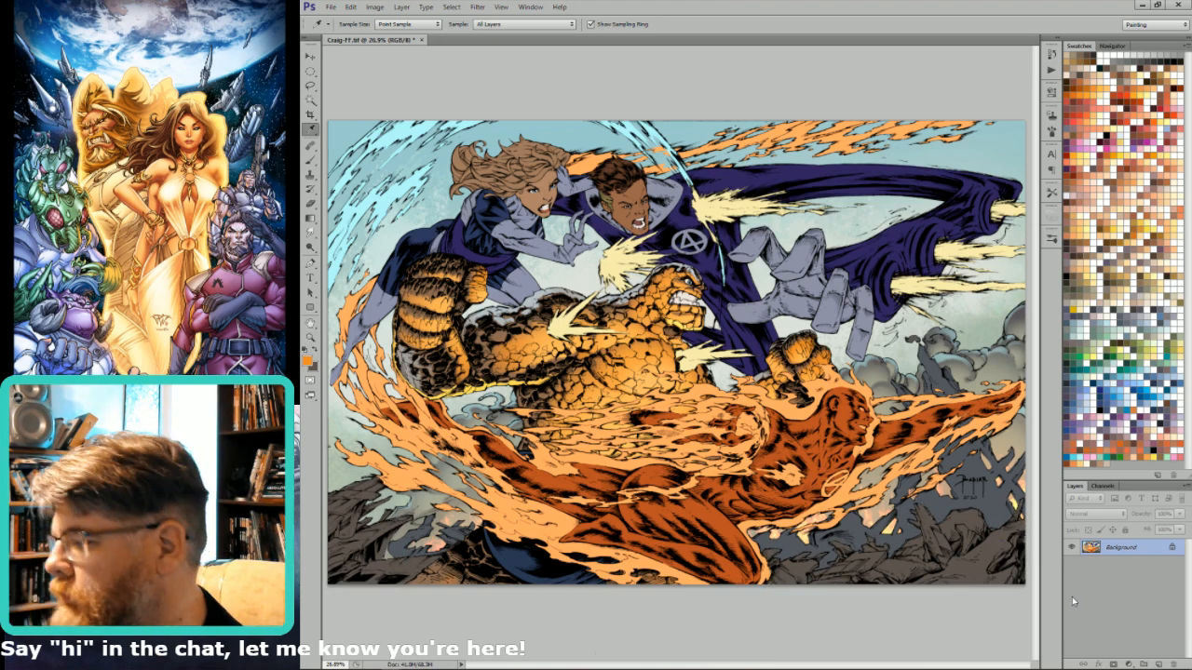
click(1134, 229)
key(g)
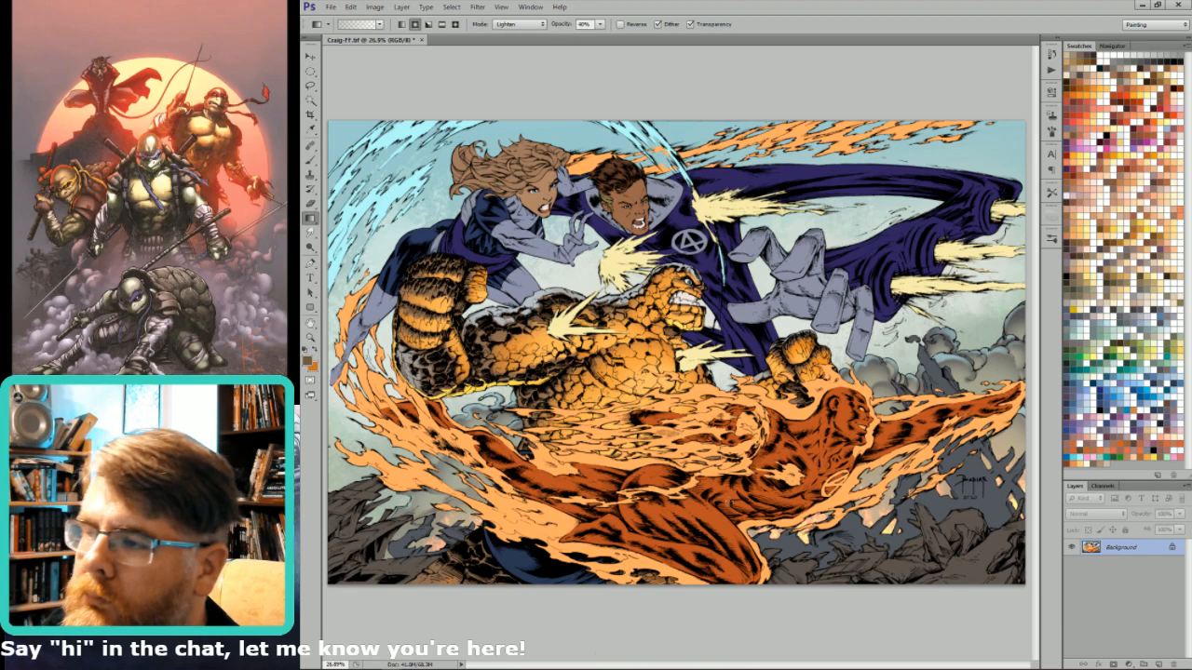
key(shift+alt+n)
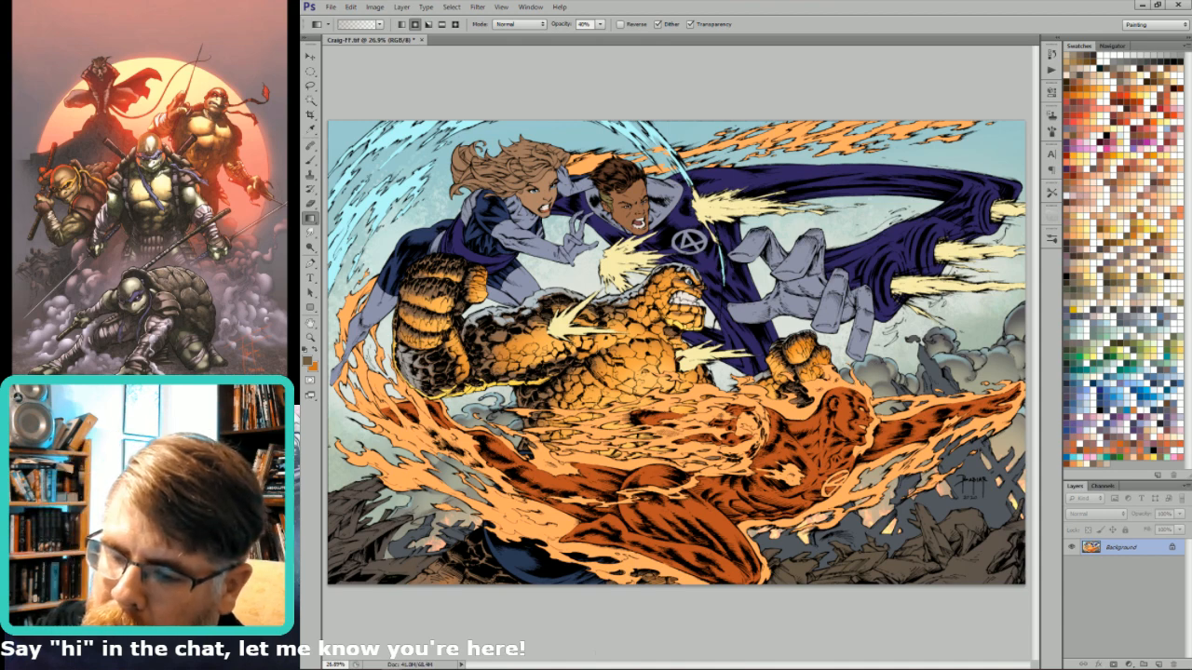
key(x)
drag(763, 579, 844, 321)
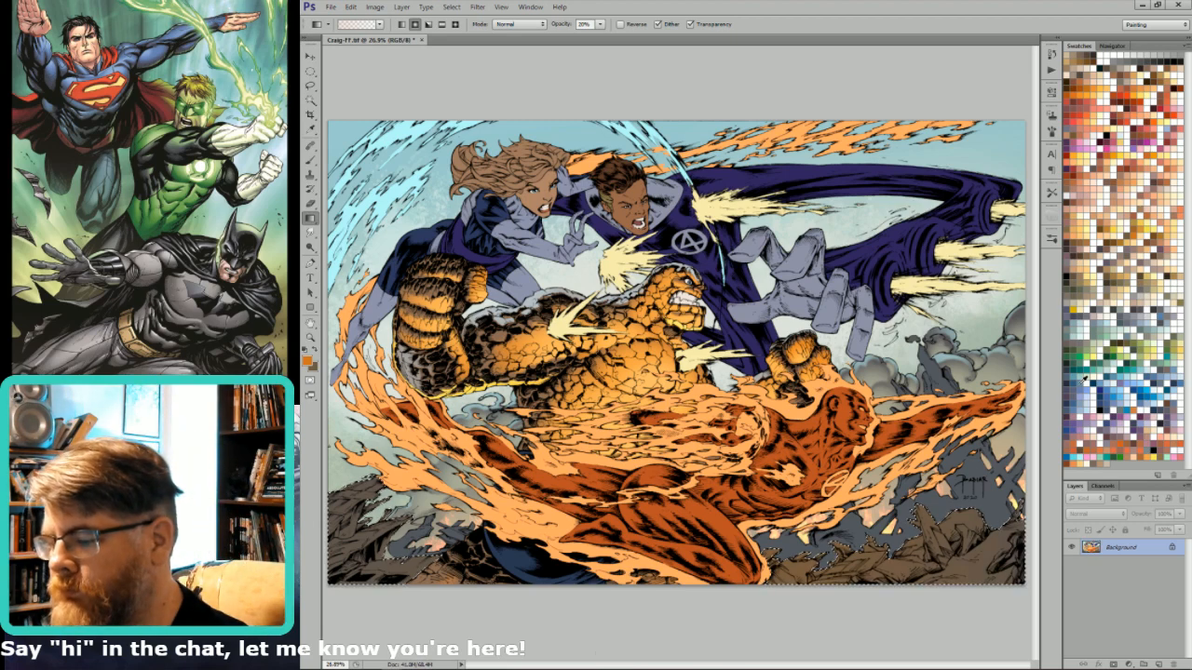
key(ctrl+shift+alt+n)
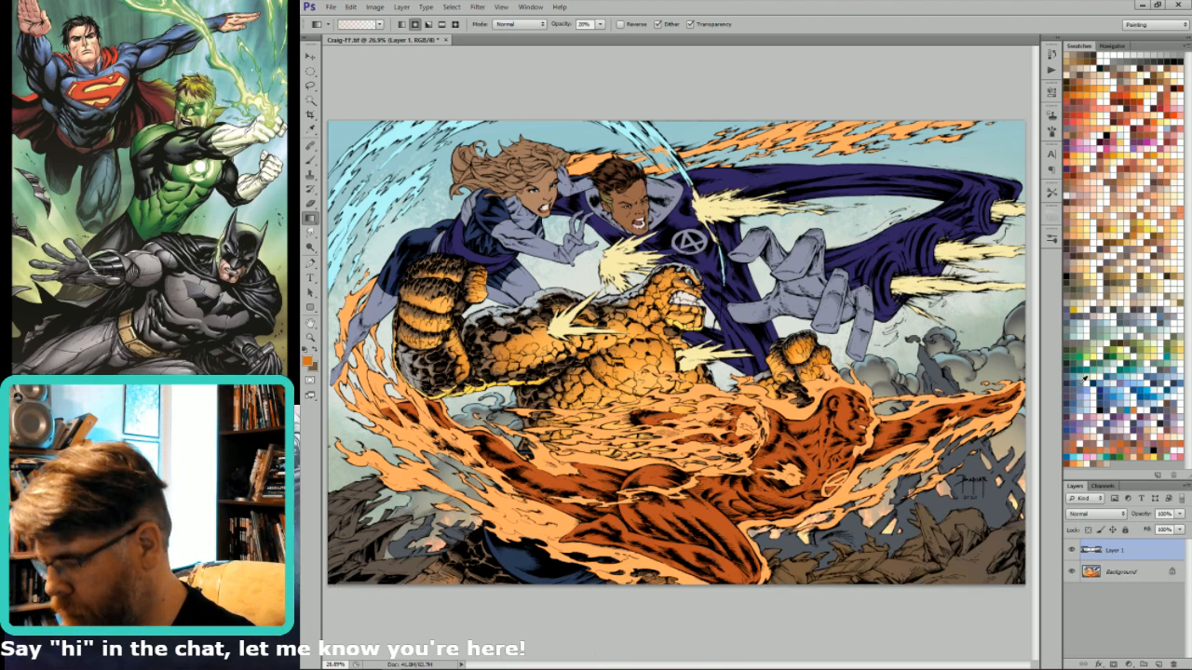
- Lasso angular light-facing planes on the brown rubble beside the flaming figure's knee, adding each shape to one selection
key(l)
scroll(728, 378, up, 3)
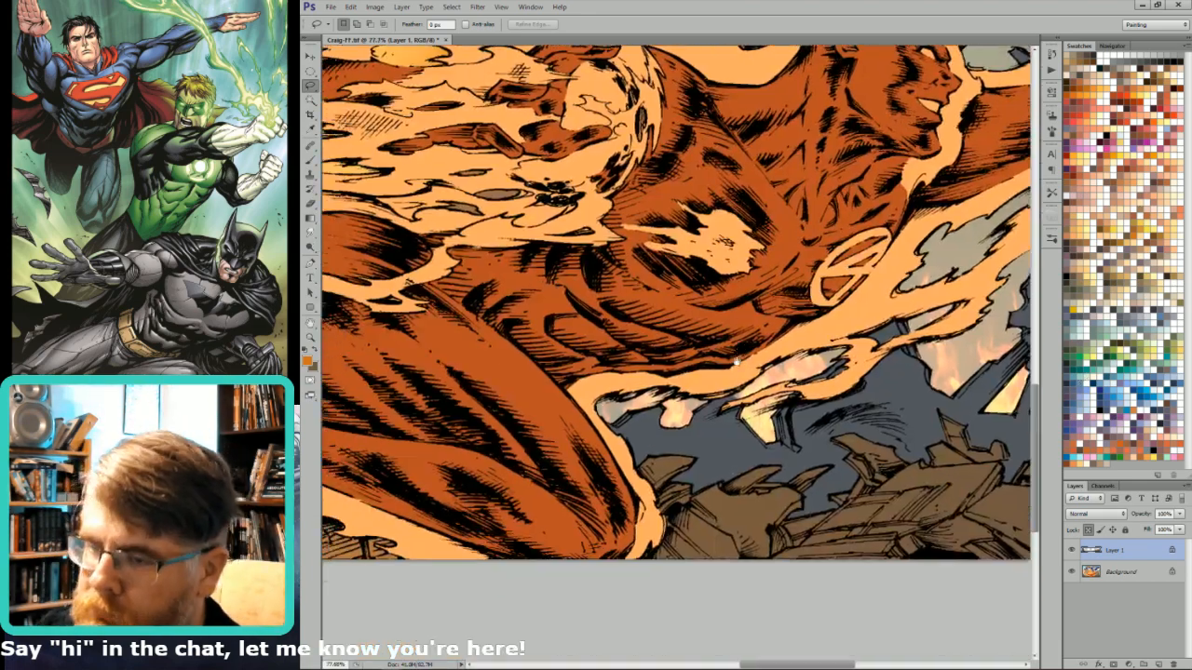
key(Tab)
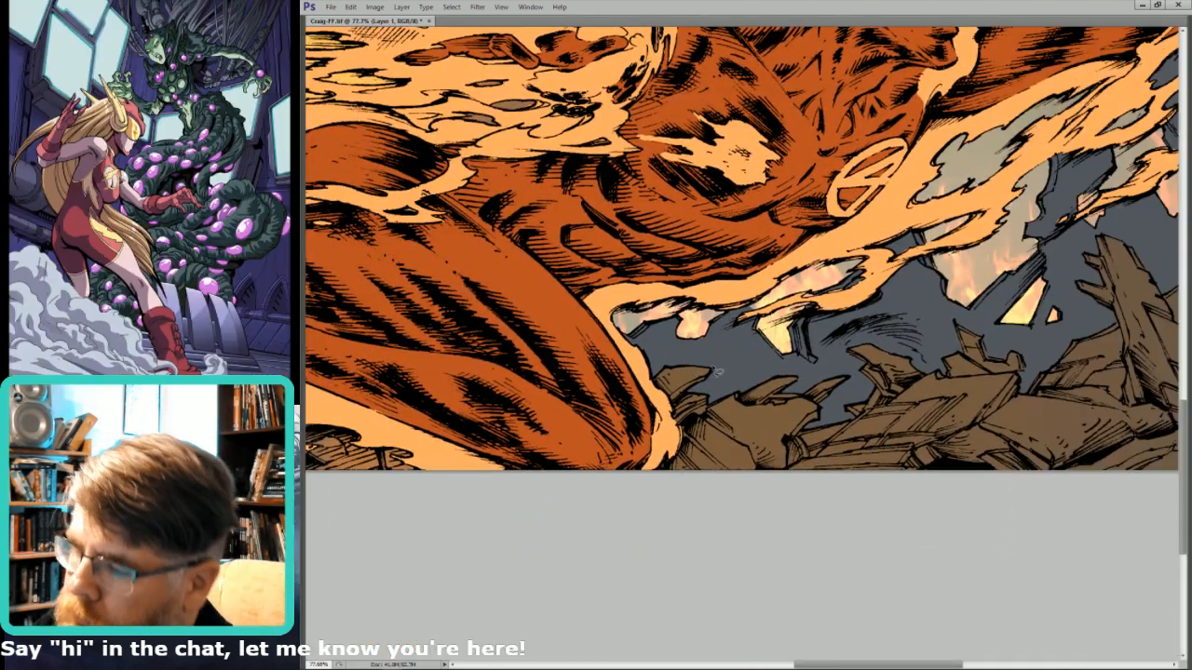
mouse_move(667, 391)
mouse_down()
mouse_move(699, 371)
mouse_move(726, 448)
mouse_move(707, 434)
mouse_move(707, 461)
mouse_move(696, 460)
mouse_move(747, 475)
mouse_move(708, 450)
mouse_move(711, 473)
mouse_move(701, 454)
mouse_up()
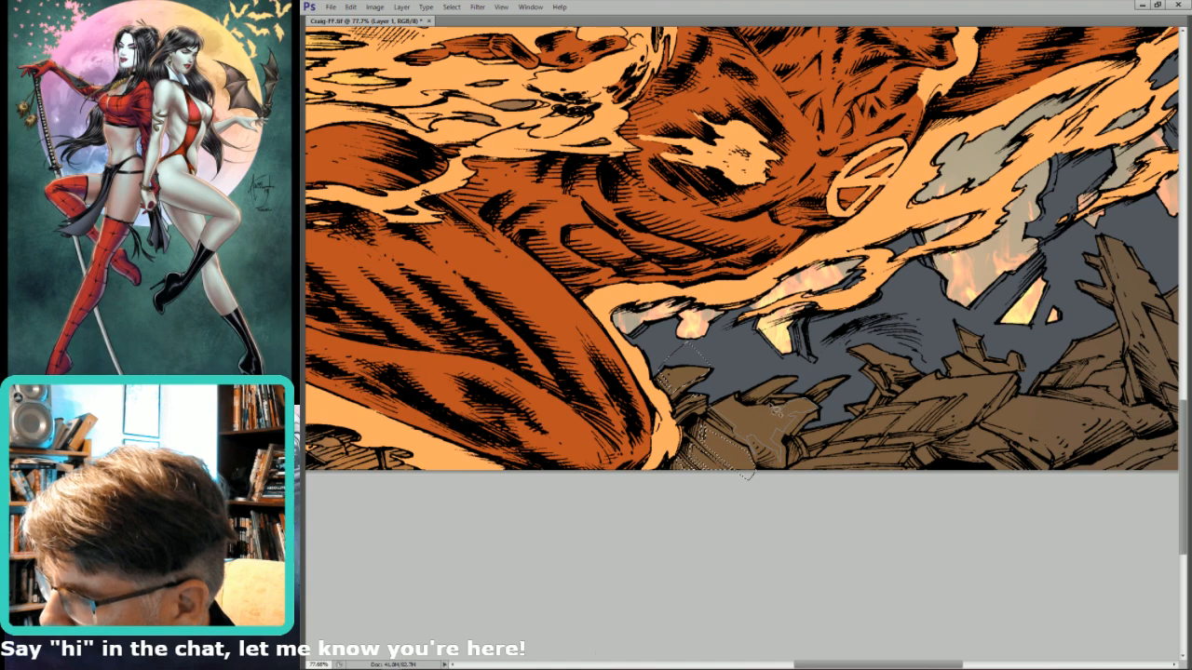
mouse_move(774, 412)
mouse_down()
mouse_move(732, 394)
mouse_move(706, 435)
mouse_up()
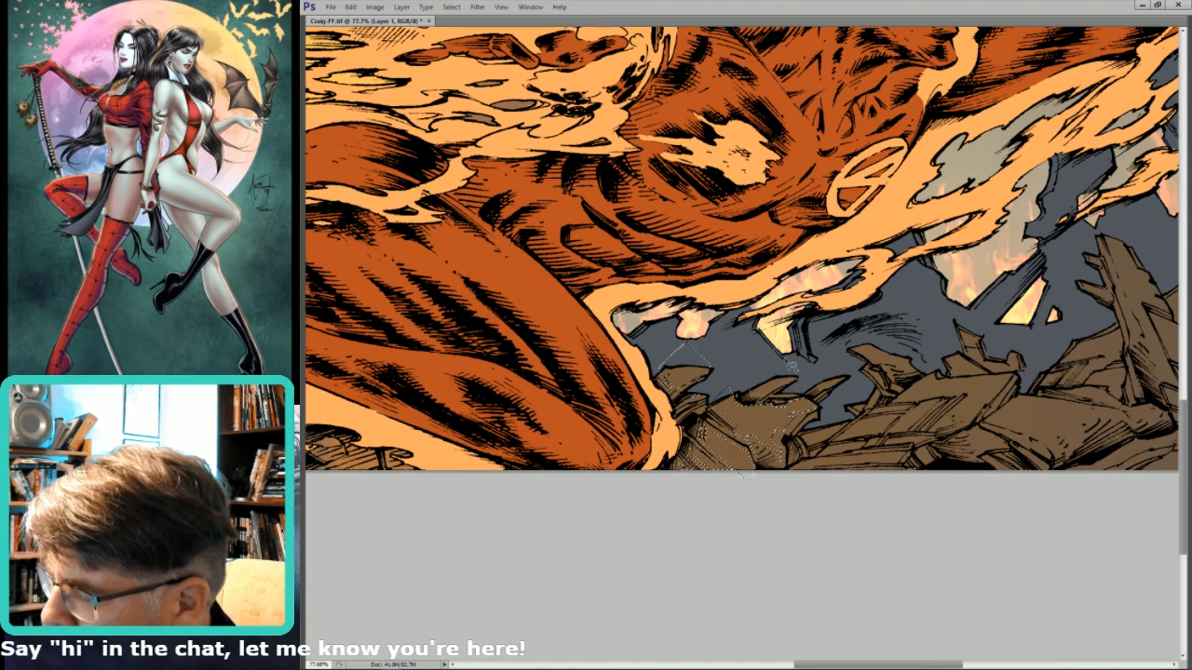
mouse_move(791, 367)
mouse_down()
mouse_move(837, 395)
mouse_move(823, 390)
mouse_move(837, 390)
mouse_move(844, 368)
mouse_move(837, 402)
mouse_move(852, 418)
mouse_move(795, 476)
mouse_up()
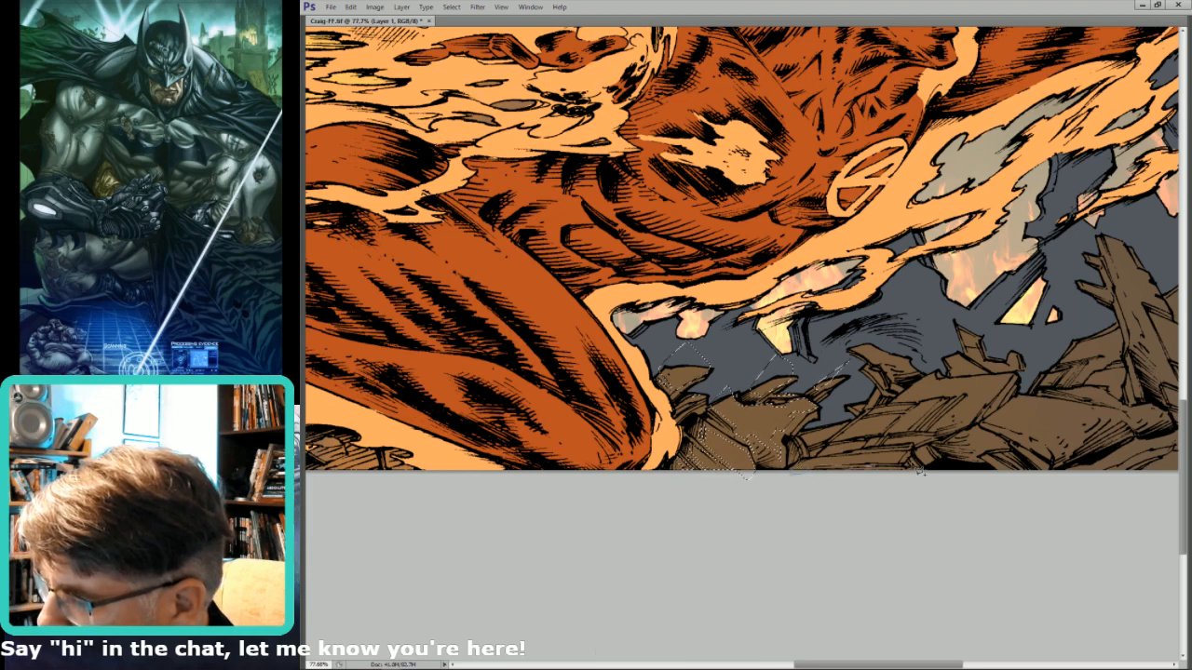
mouse_move(919, 471)
mouse_down()
mouse_move(908, 454)
mouse_move(825, 474)
mouse_move(838, 449)
mouse_move(821, 467)
mouse_move(927, 448)
mouse_move(879, 442)
mouse_move(876, 419)
mouse_move(819, 442)
mouse_up()
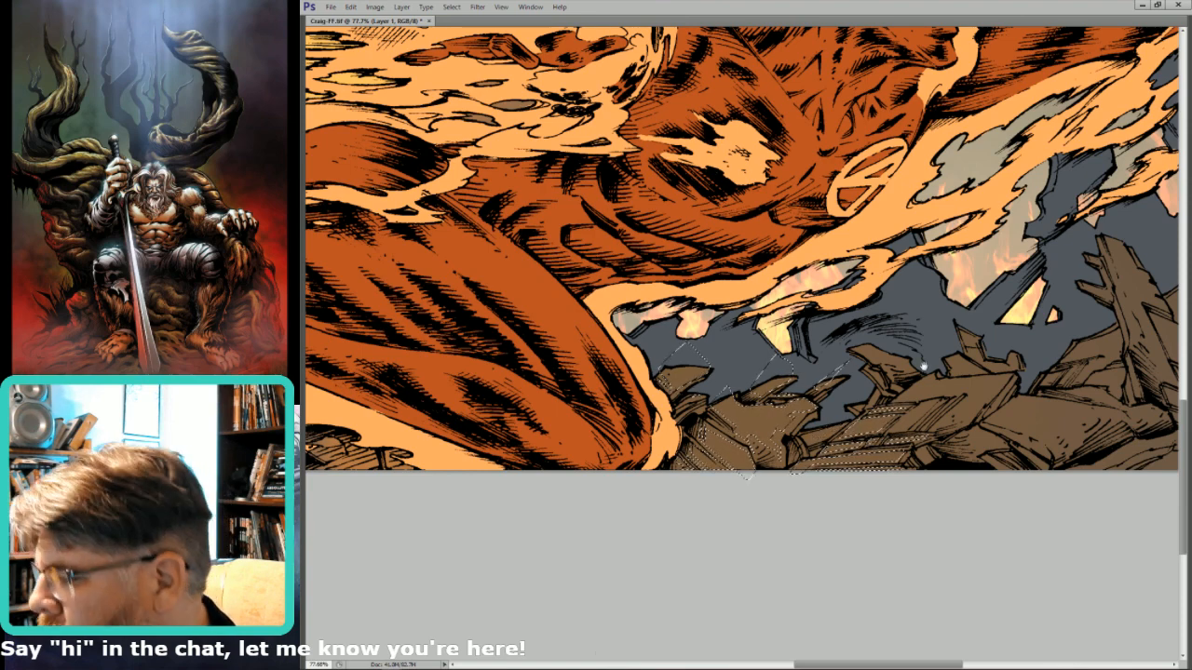
drag(914, 370, 823, 443)
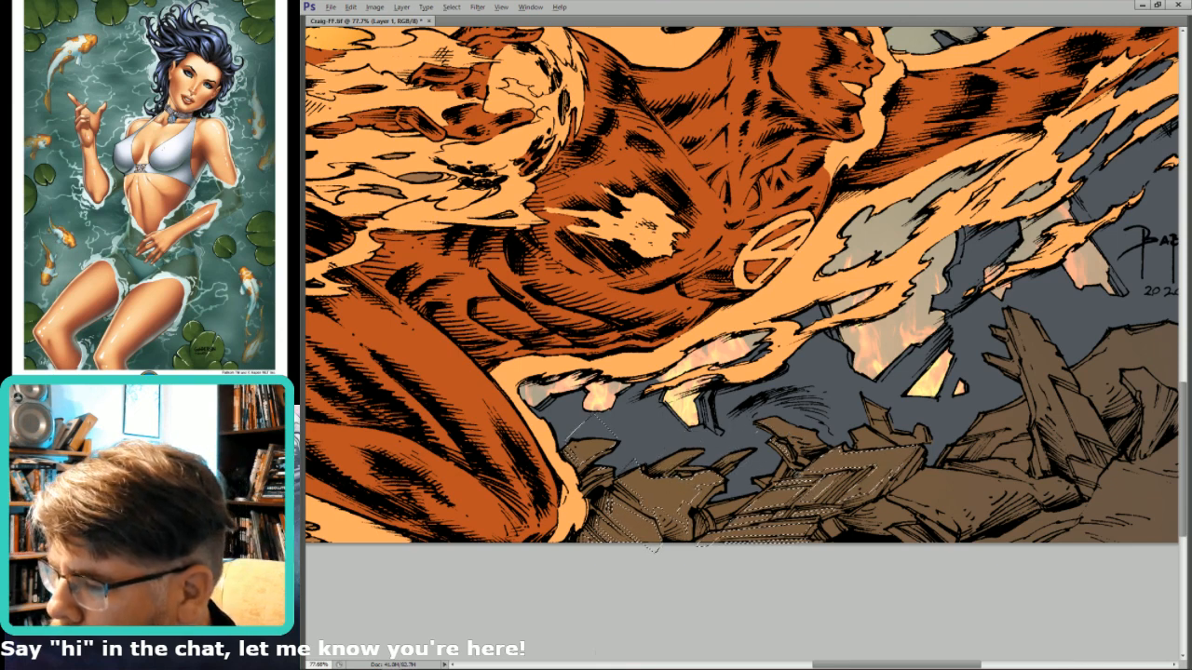
- Extend the lassoed light shapes across the rubble below the signature, warm them with an orange gradient and deselect
scroll(785, 370, right, 2)
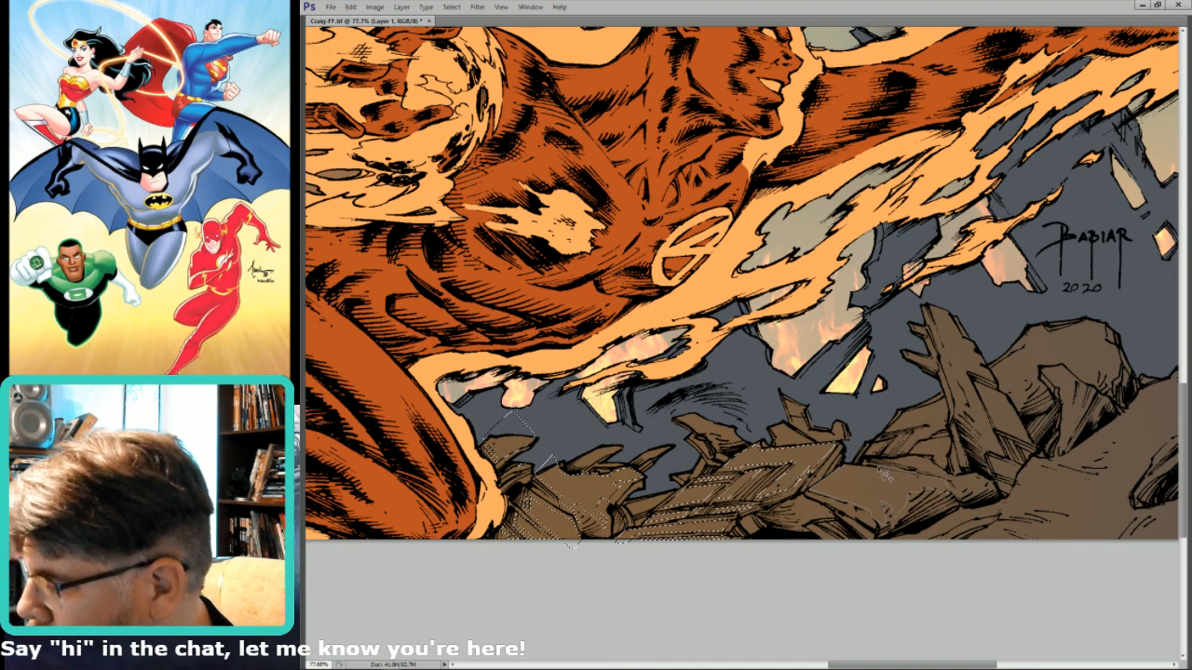
drag(939, 450, 872, 431)
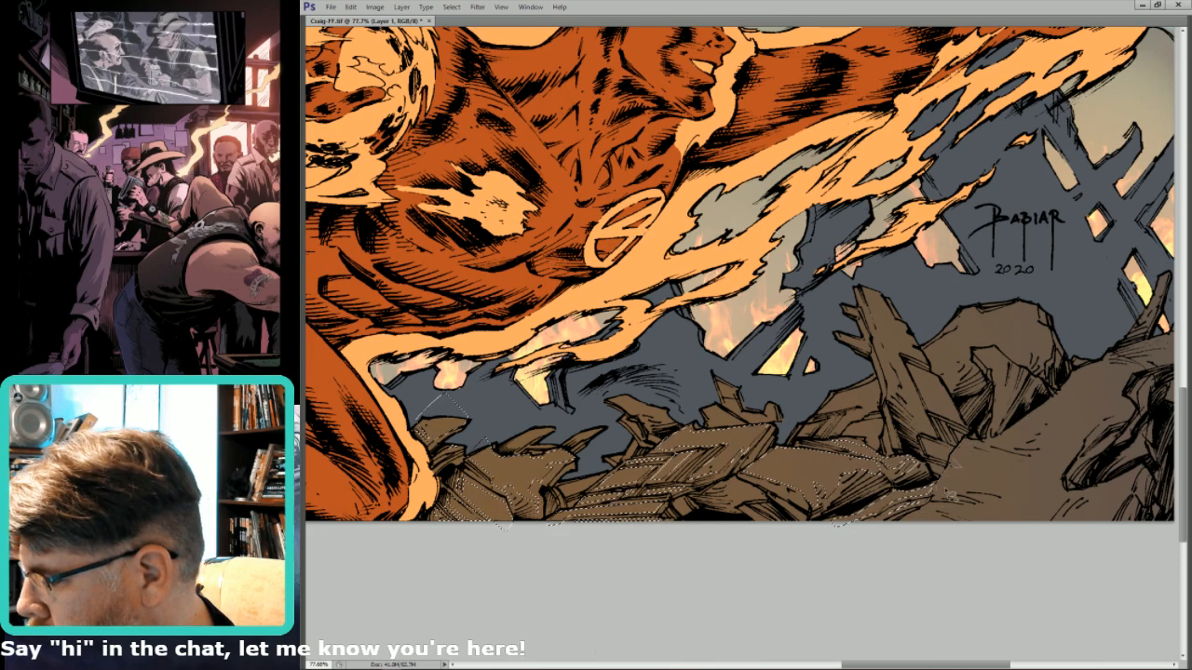
mouse_move(974, 485)
mouse_down()
mouse_move(1031, 492)
mouse_move(1044, 505)
mouse_move(1019, 498)
mouse_move(1046, 512)
mouse_move(952, 510)
mouse_move(1004, 533)
mouse_move(1057, 534)
mouse_move(1036, 543)
mouse_move(1068, 506)
mouse_move(1060, 492)
mouse_move(1077, 463)
mouse_move(969, 438)
mouse_up()
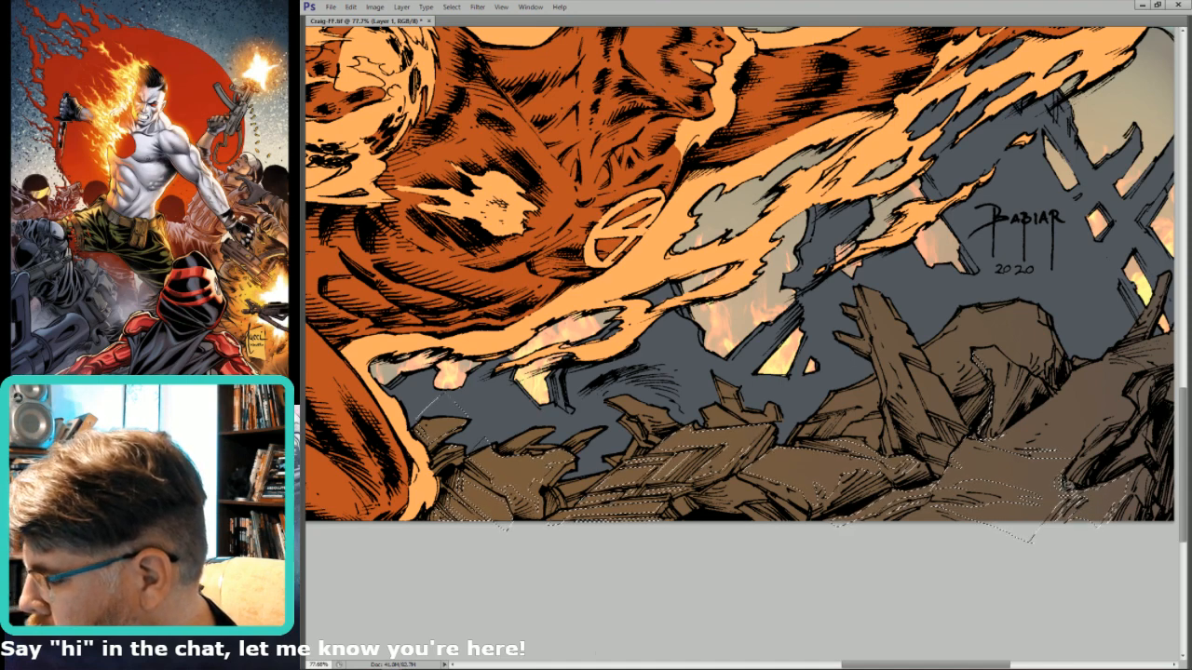
key(ctrl+0)
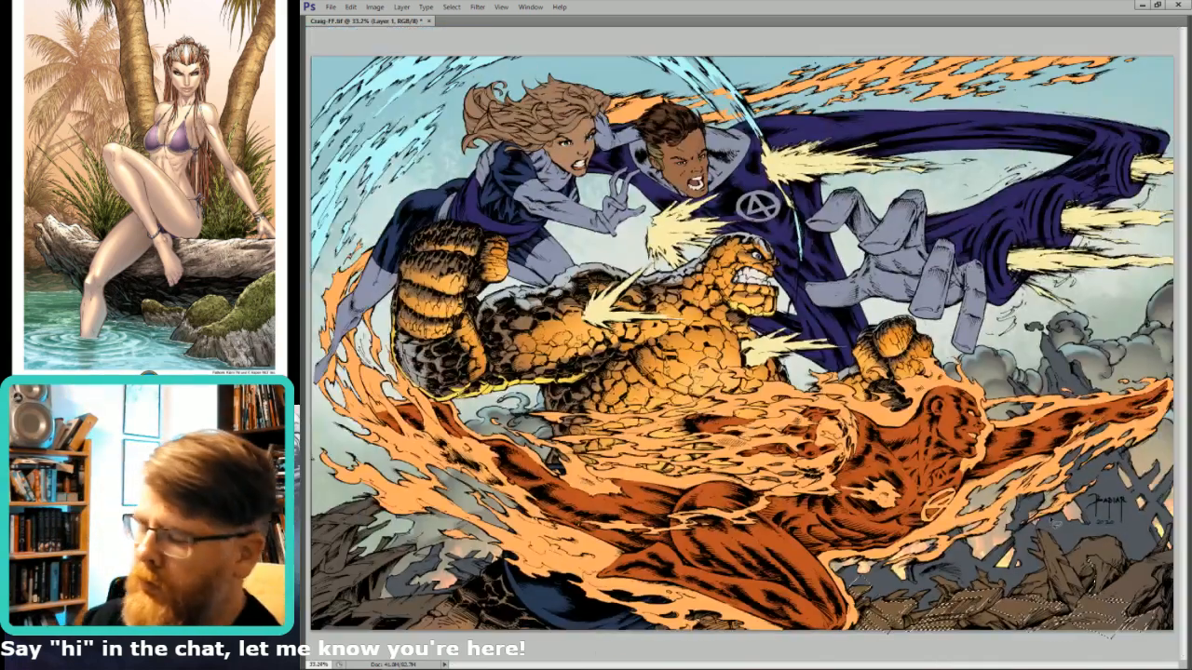
key(ctrl+d)
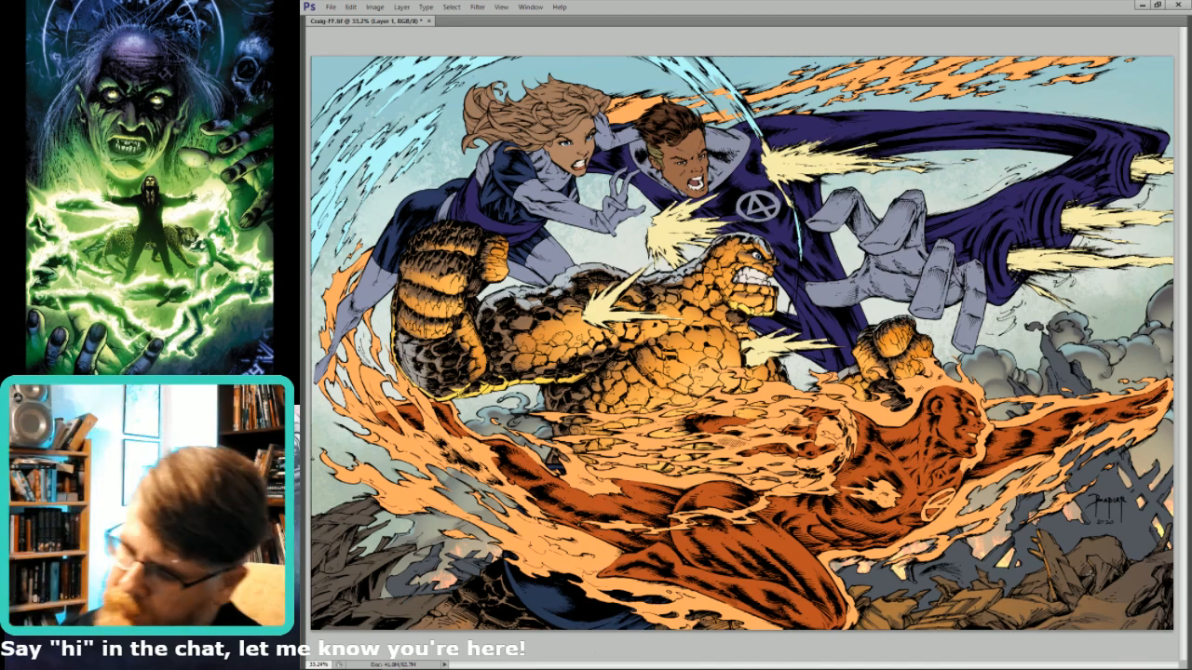
- Lasso smaller highlight shapes along the upper edges of the rubble near the knee and brighten them with orange firelight
drag(888, 477, 1015, 476)
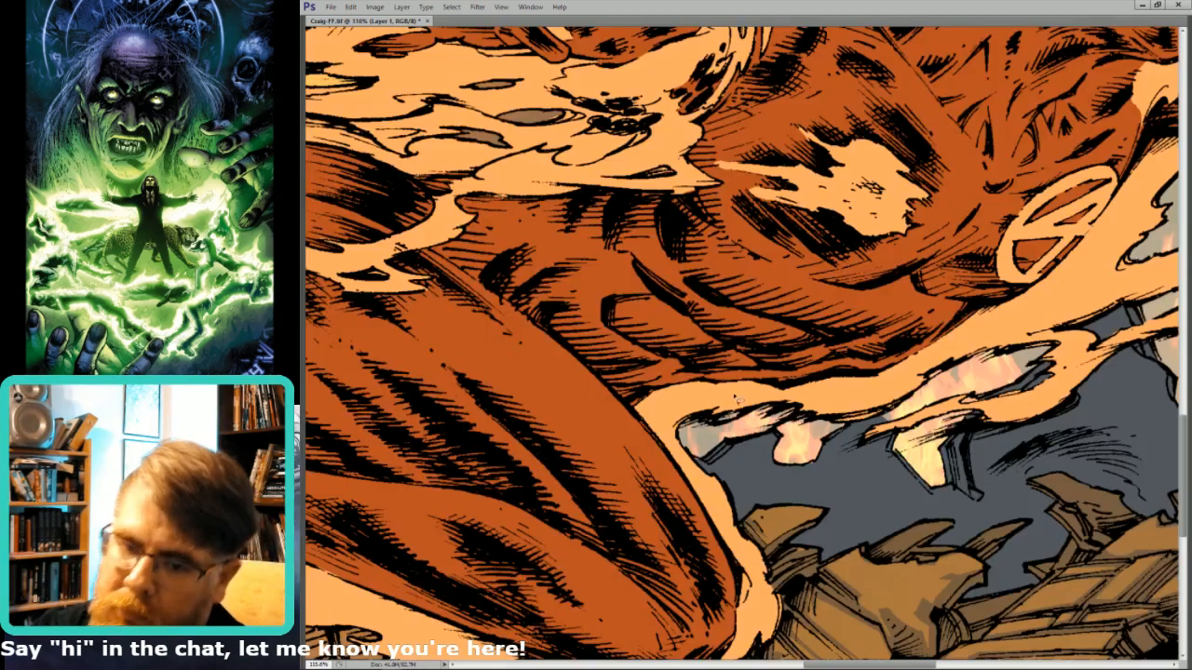
drag(792, 404, 716, 359)
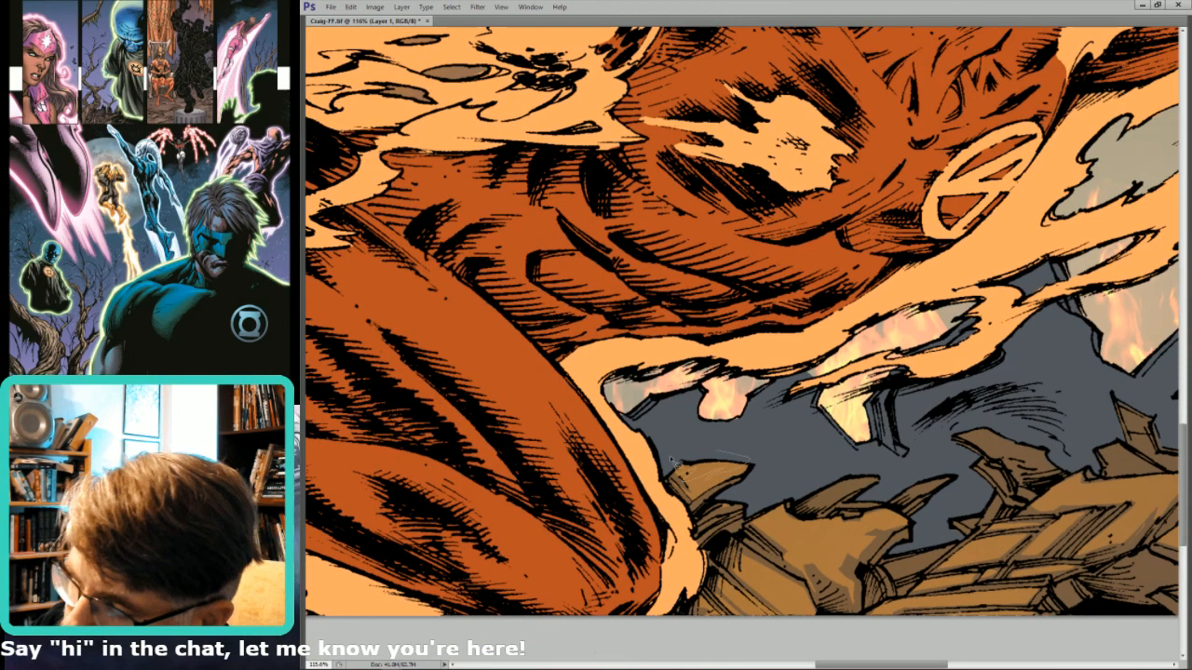
drag(670, 460, 687, 479)
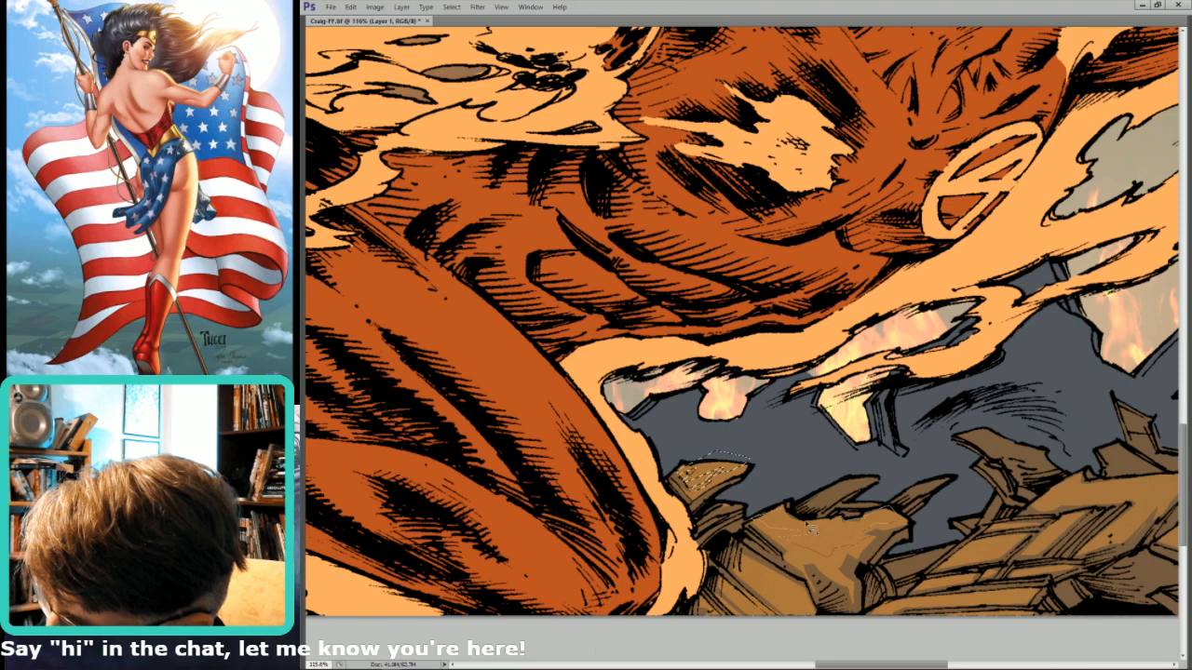
drag(807, 523, 778, 507)
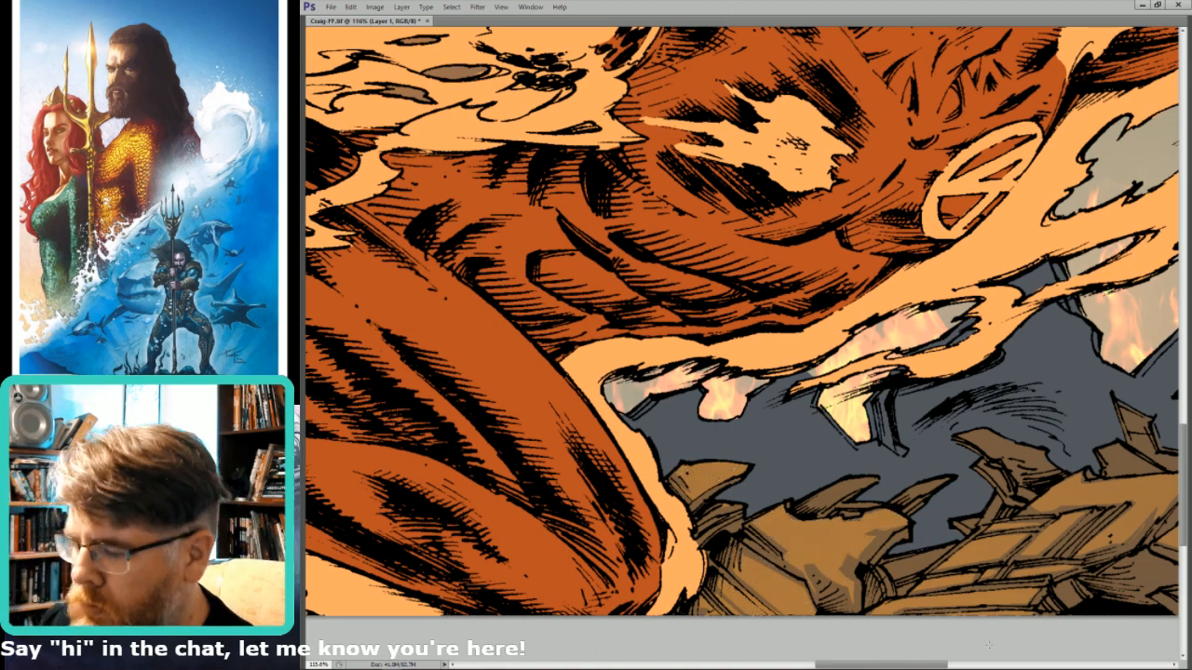
key(ctrl+0)
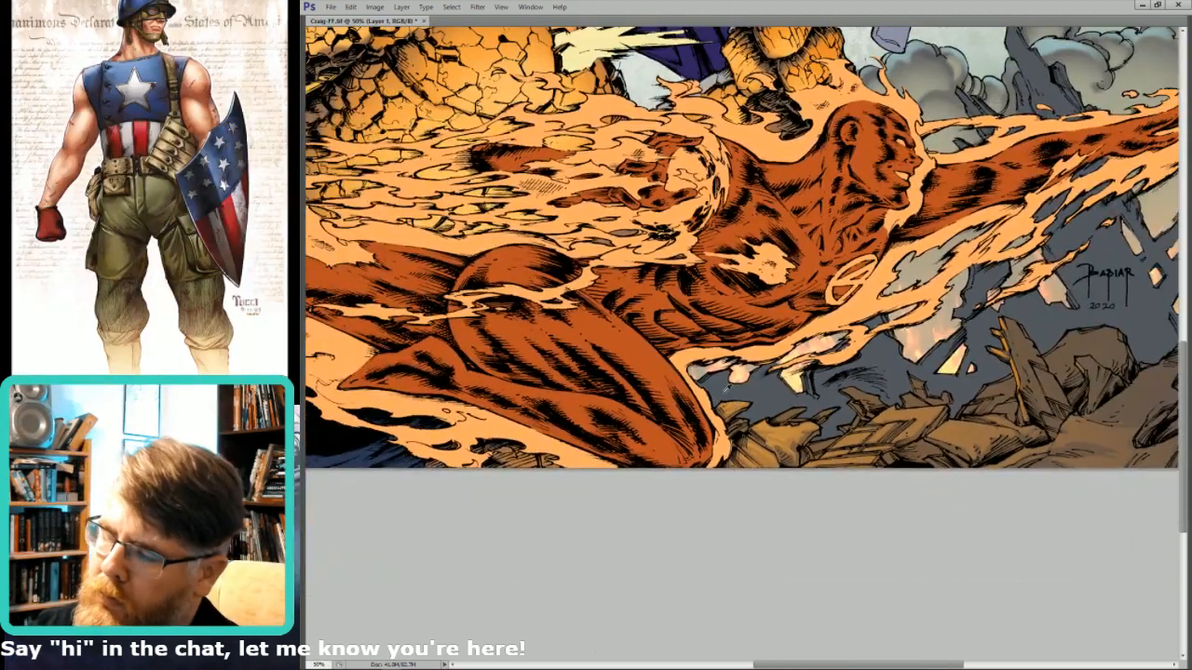
key(ctrl+minus)
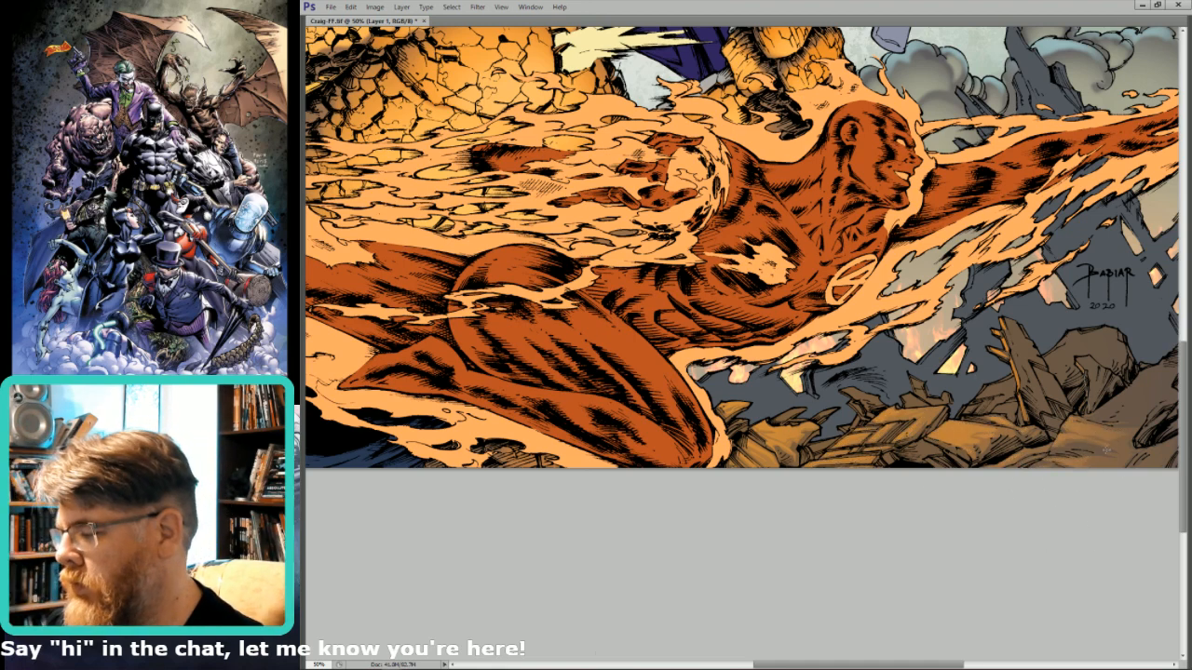
key(ctrl+0)
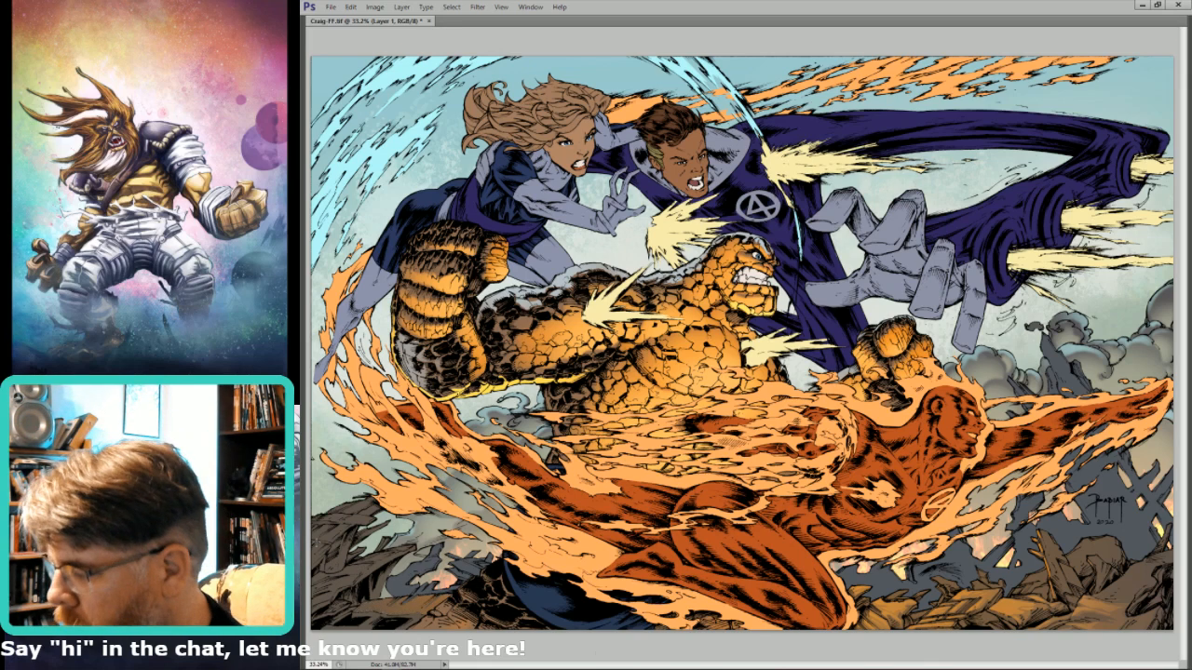
- Bring back the panels, swap the foreground and background colours, and change the brown foreground colour to olive grey 6b6c51
key(Tab)
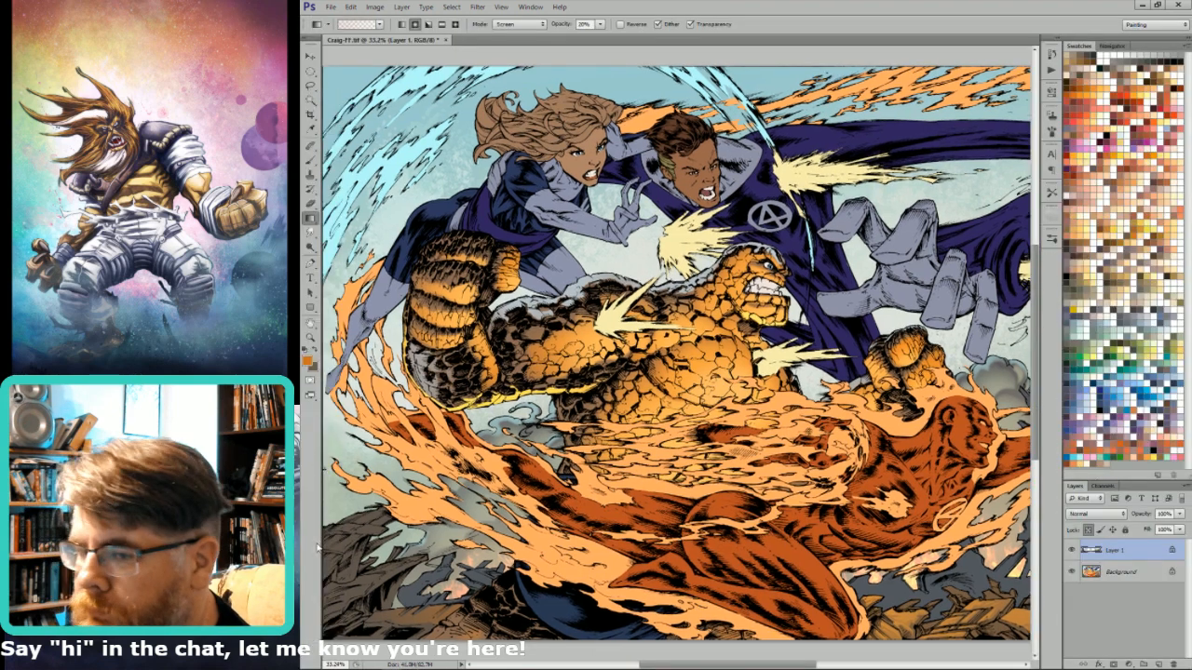
key(x)
click(307, 361)
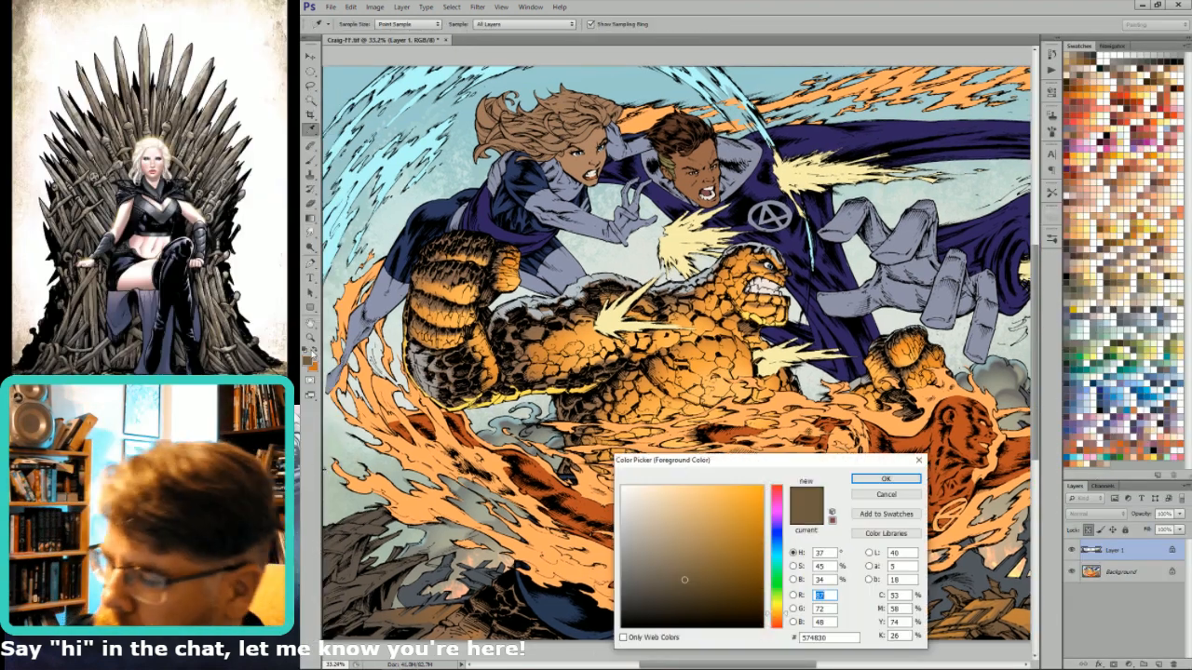
click(775, 564)
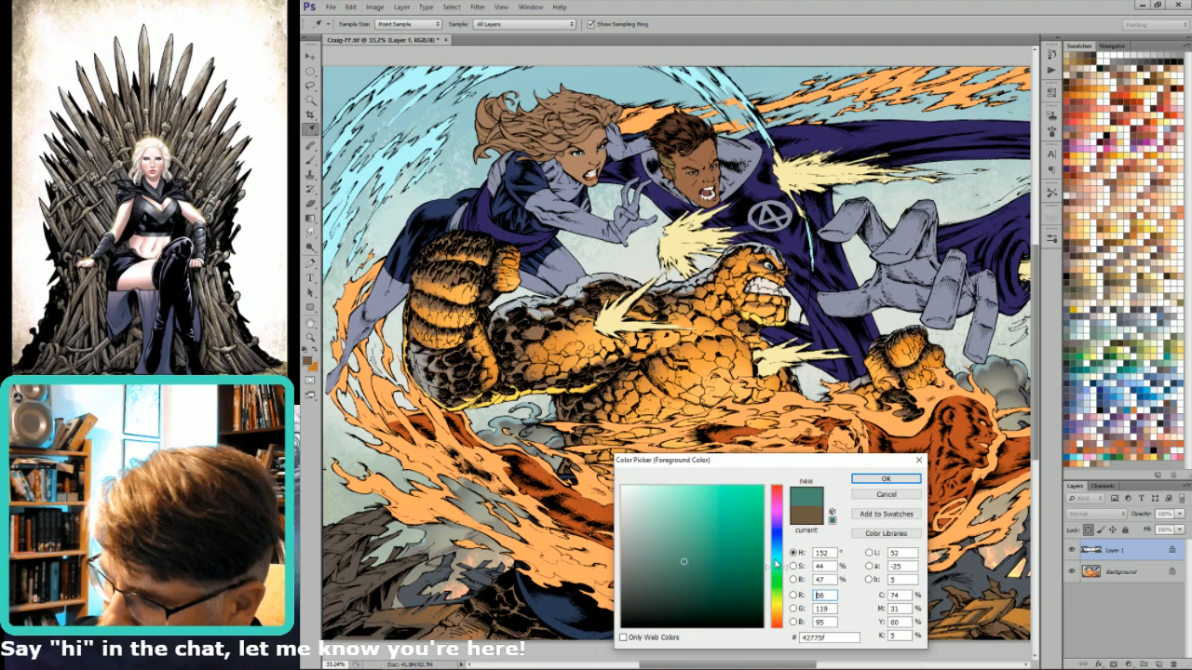
drag(683, 561, 651, 559)
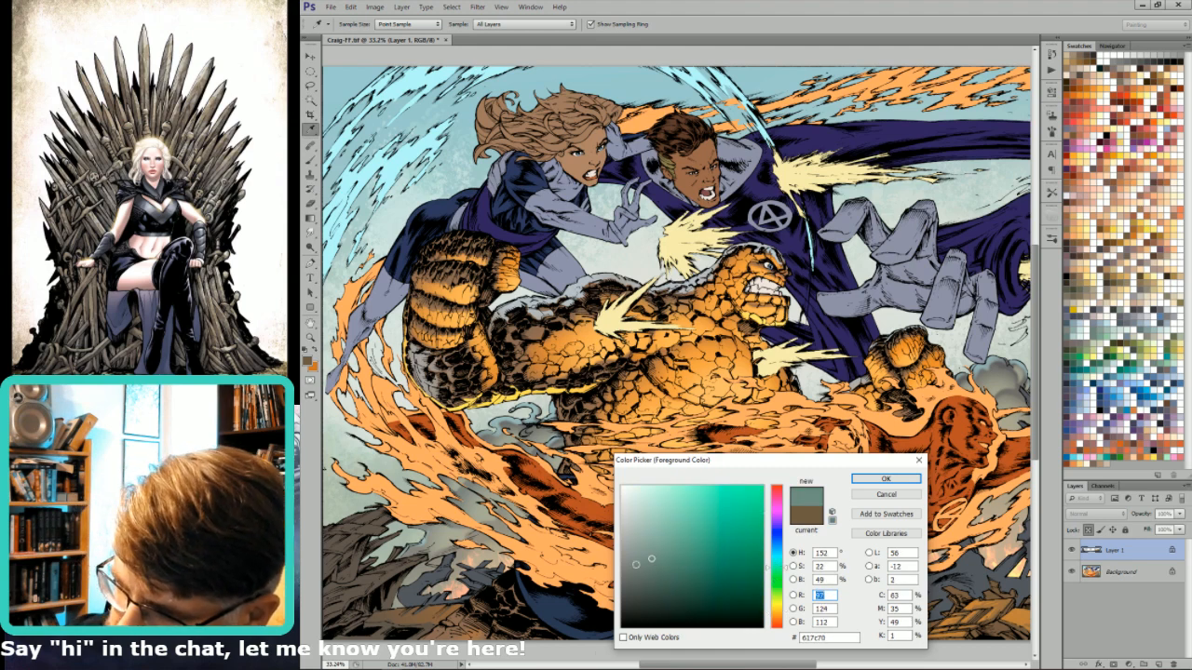
click(627, 564)
click(629, 577)
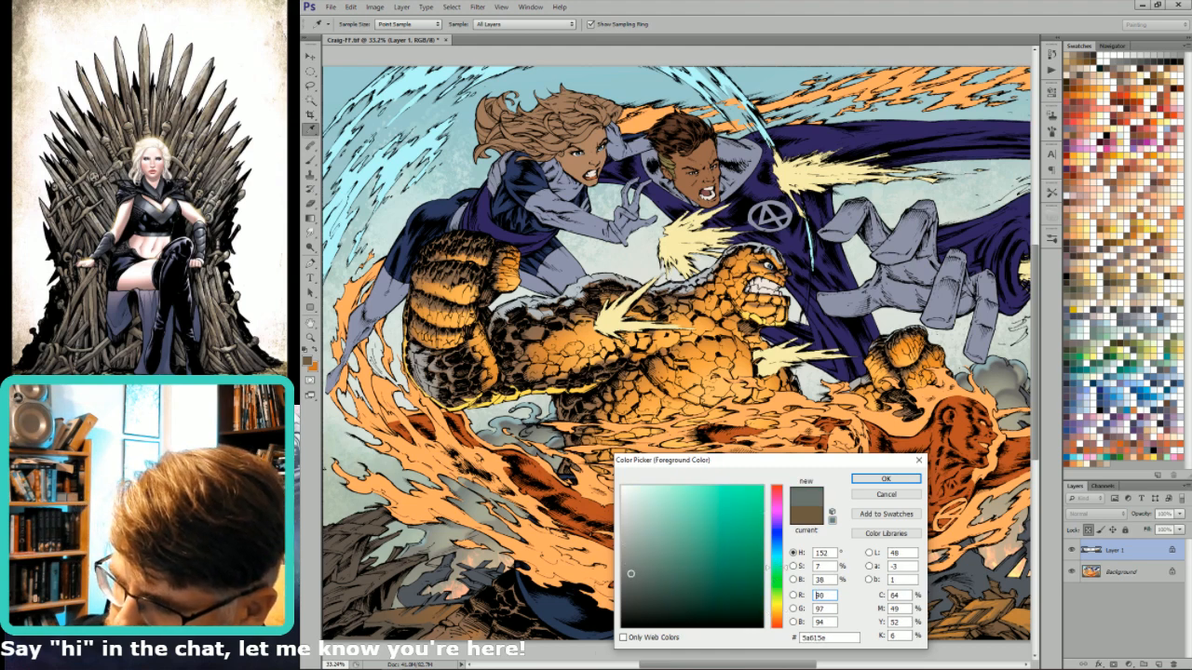
click(631, 567)
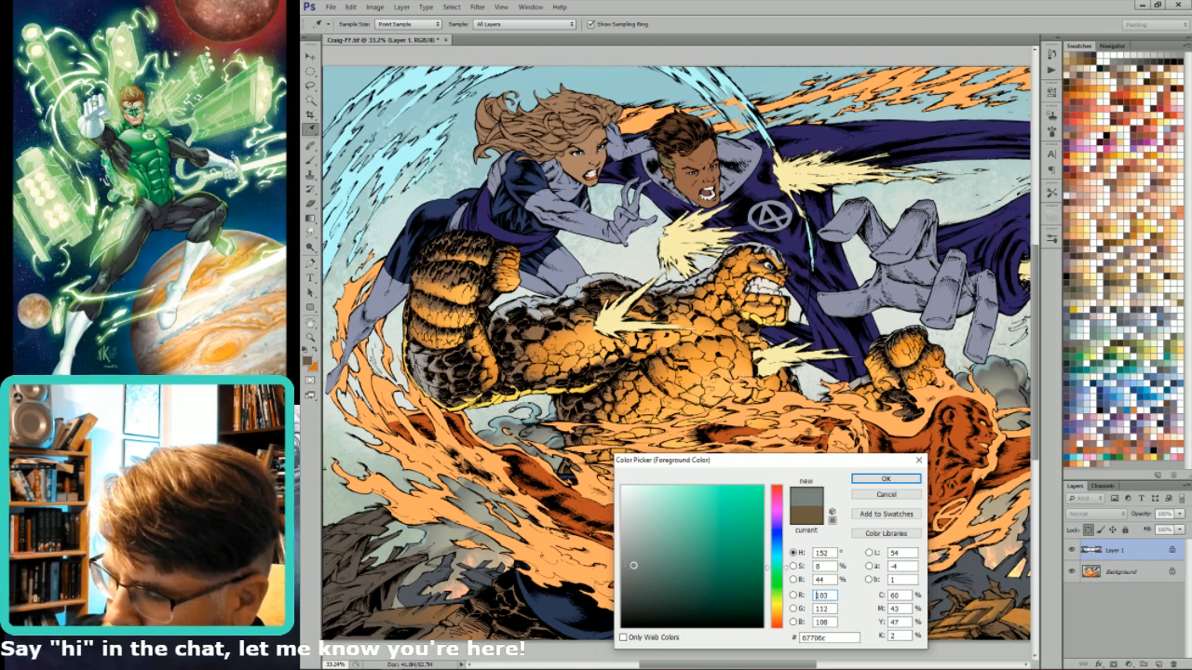
drag(780, 570, 769, 594)
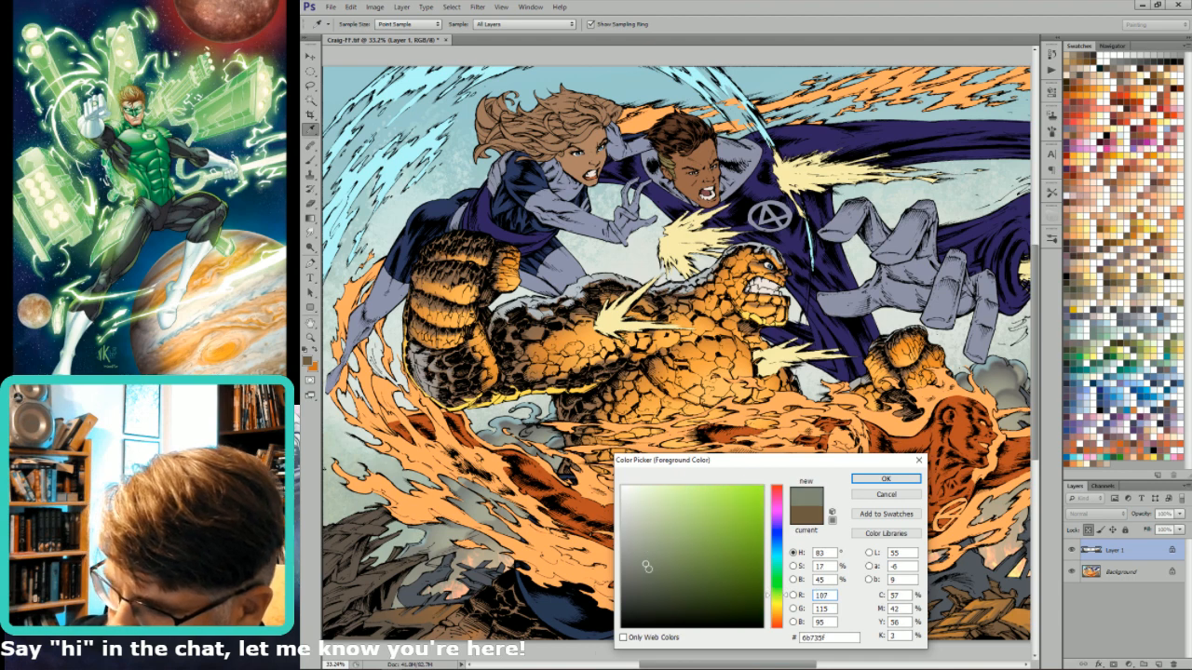
drag(646, 566, 656, 567)
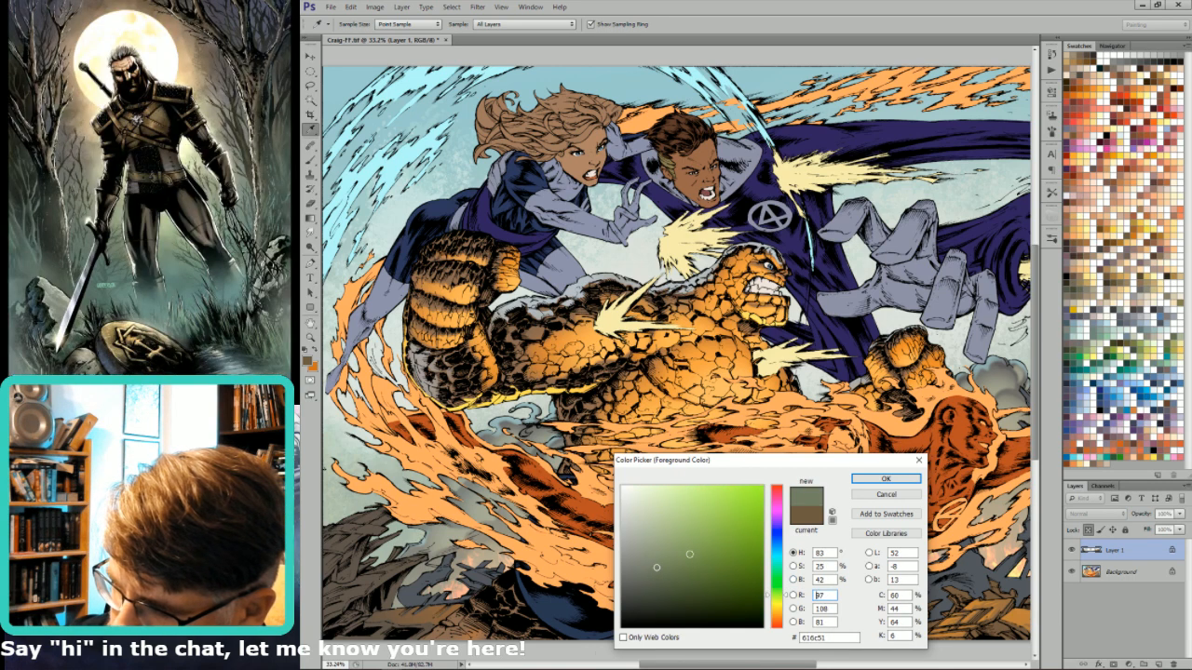
drag(785, 603, 782, 603)
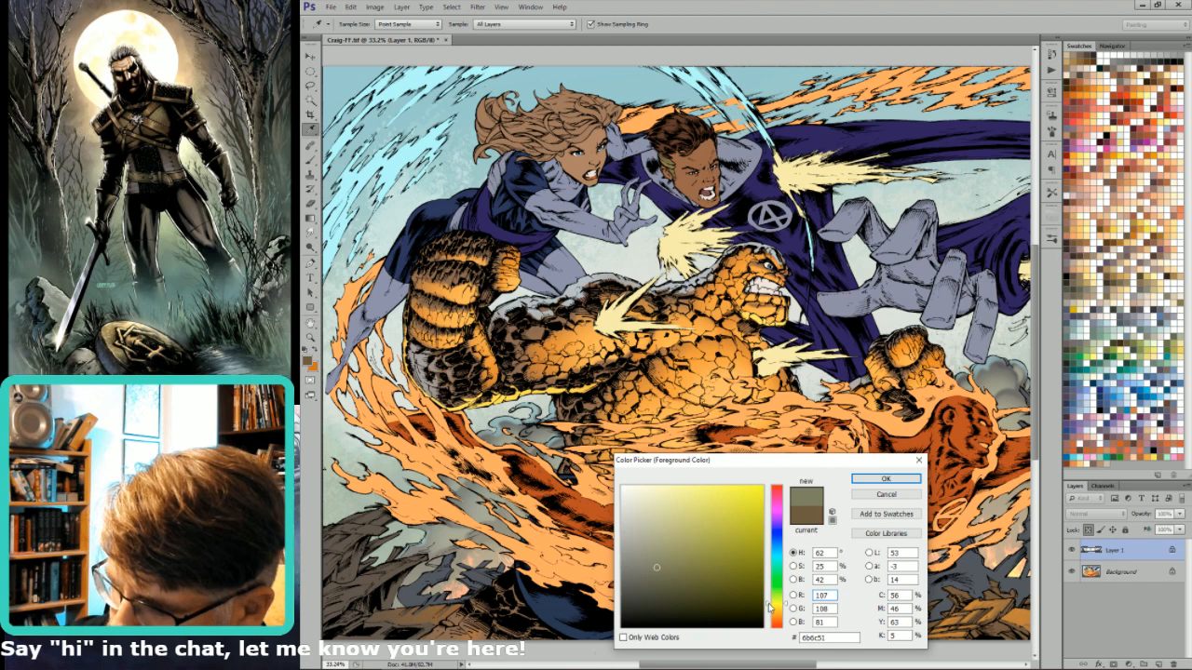
click(885, 478)
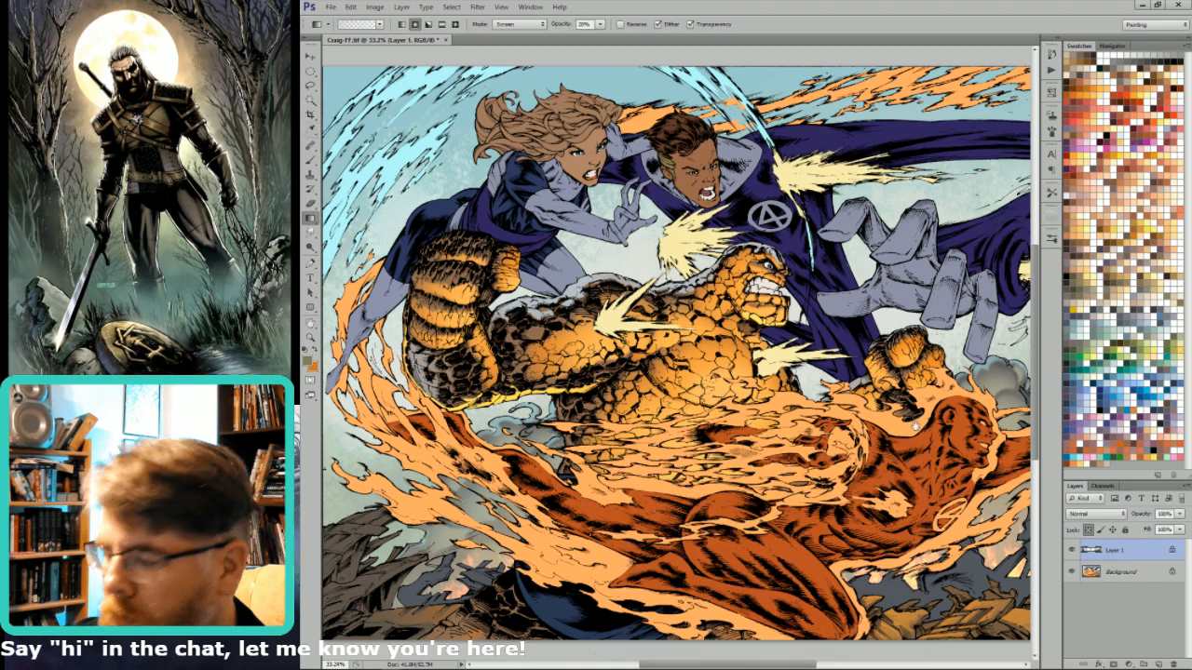
- Switch the Gradient tool's blending mode from Screen to Normal for work on the foreground rubble
drag(915, 426, 780, 393)
mouse_move(1013, 545)
mouse_down()
mouse_move(967, 513)
mouse_move(924, 543)
mouse_move(922, 524)
mouse_up()
key(l)
key(g)
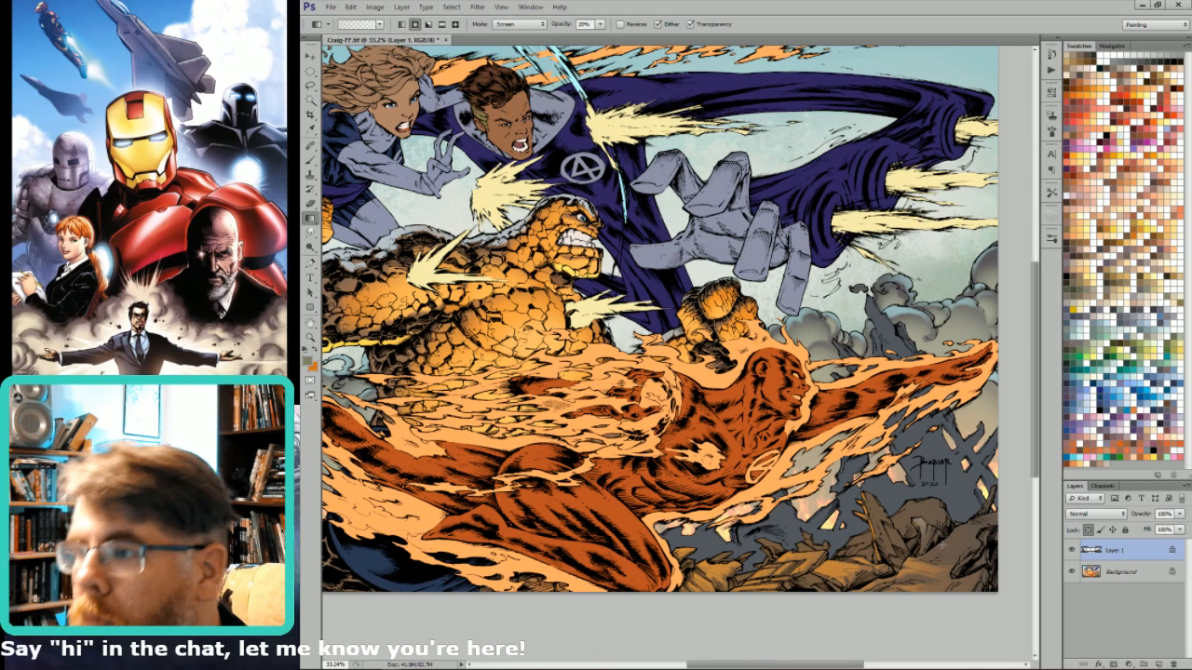
key(shift+alt+n)
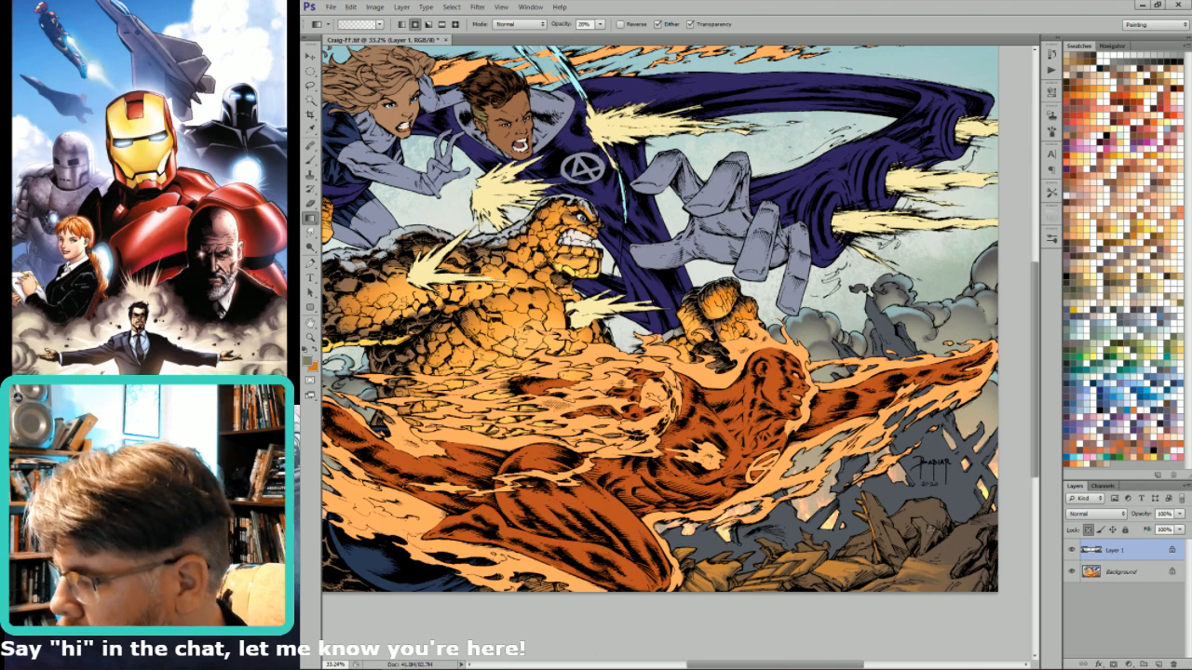
- Set the foreground colour to the lighter grey-green 717a5a and return to the Gradient tool
click(309, 363)
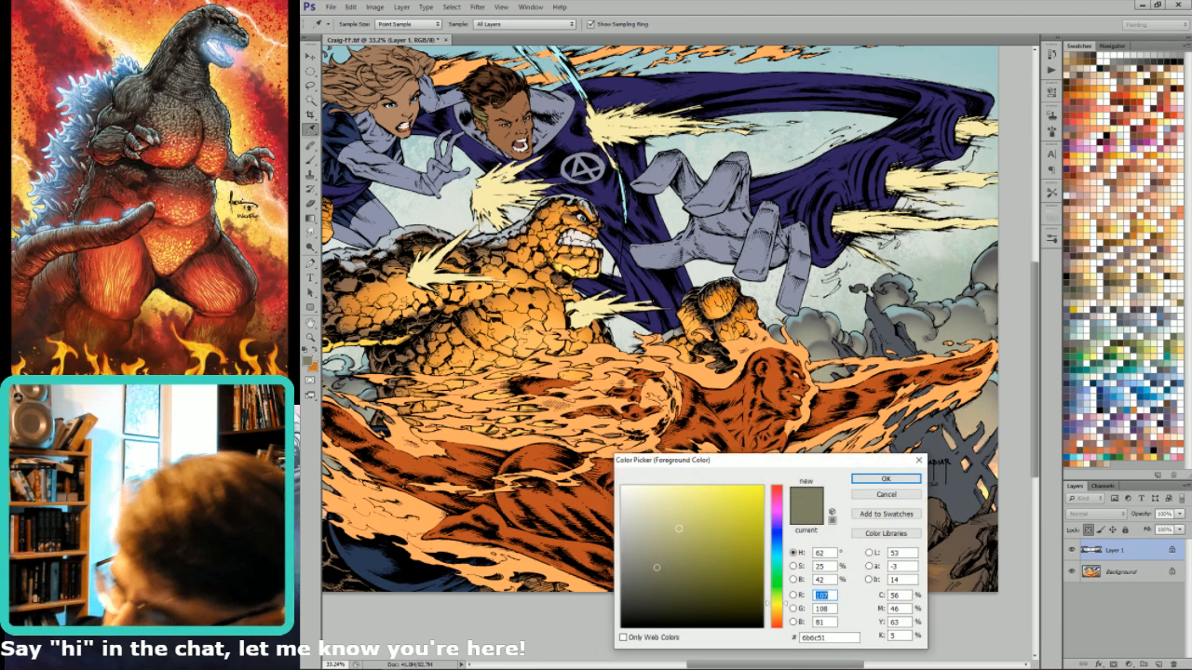
click(657, 559)
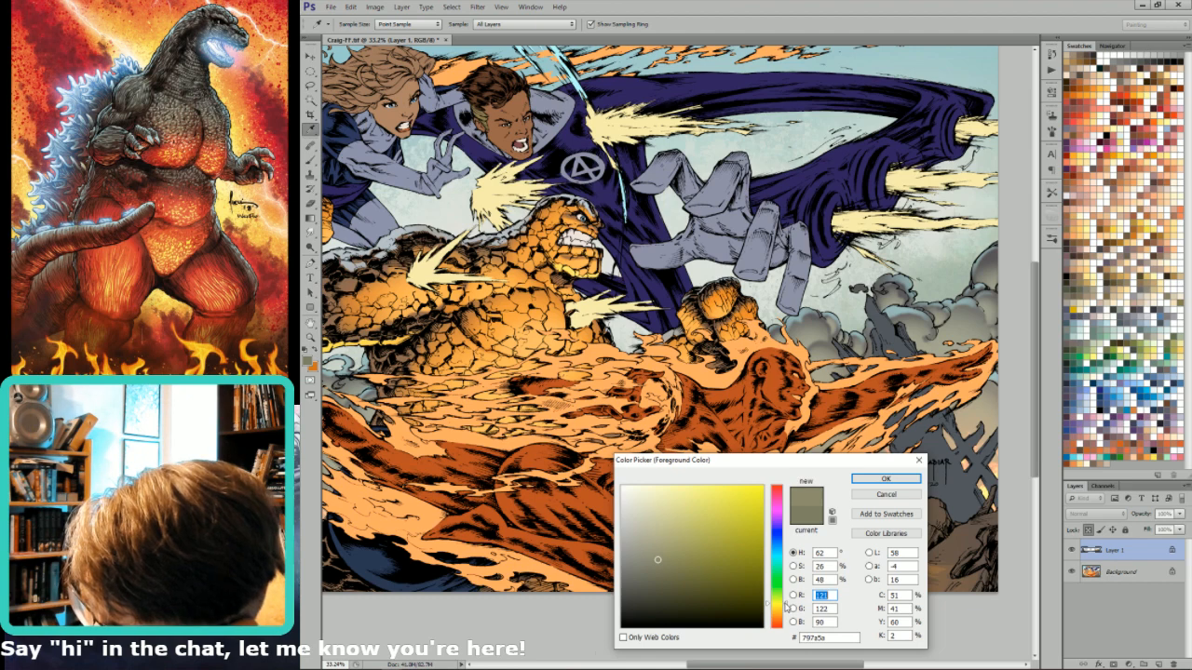
key(Down)
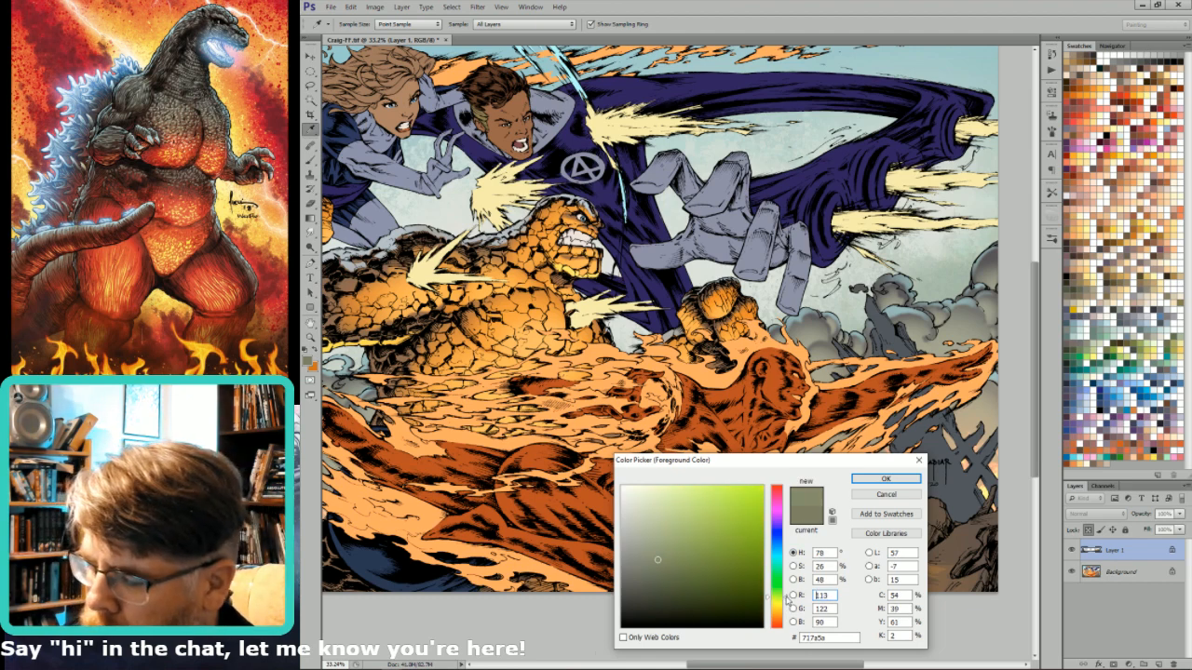
key(Return)
key(g)
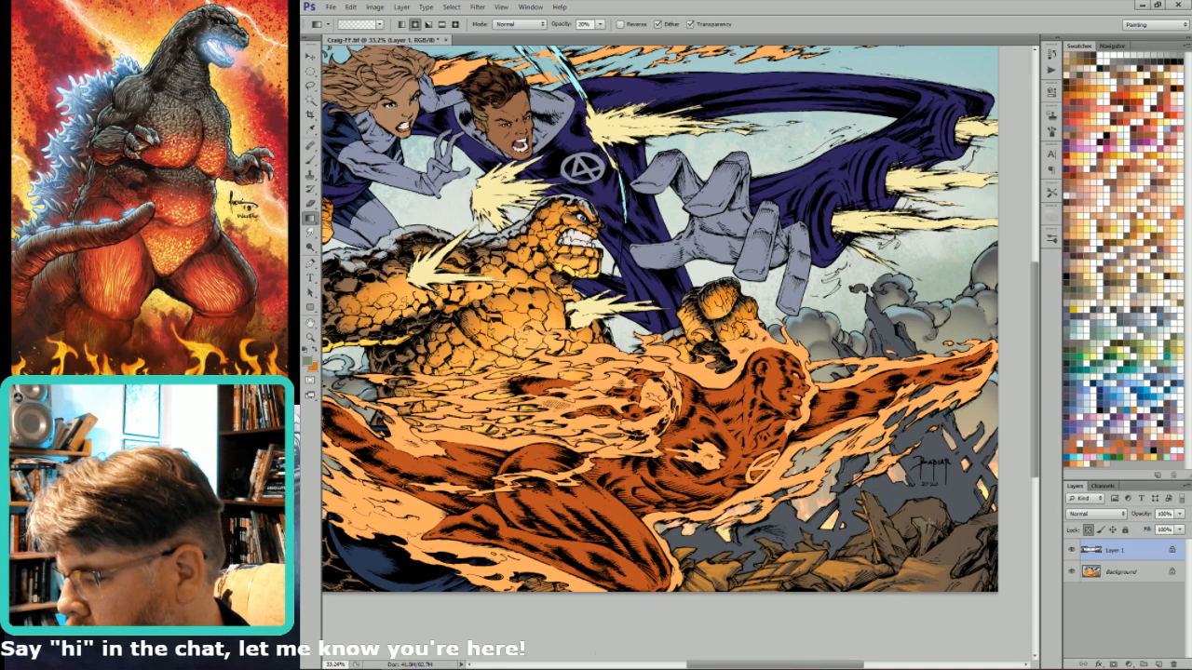
- Lasso the shaded planes of the rubble in the illustration's lower-right corner and tint them grey-green with the Gradient tool
key(l)
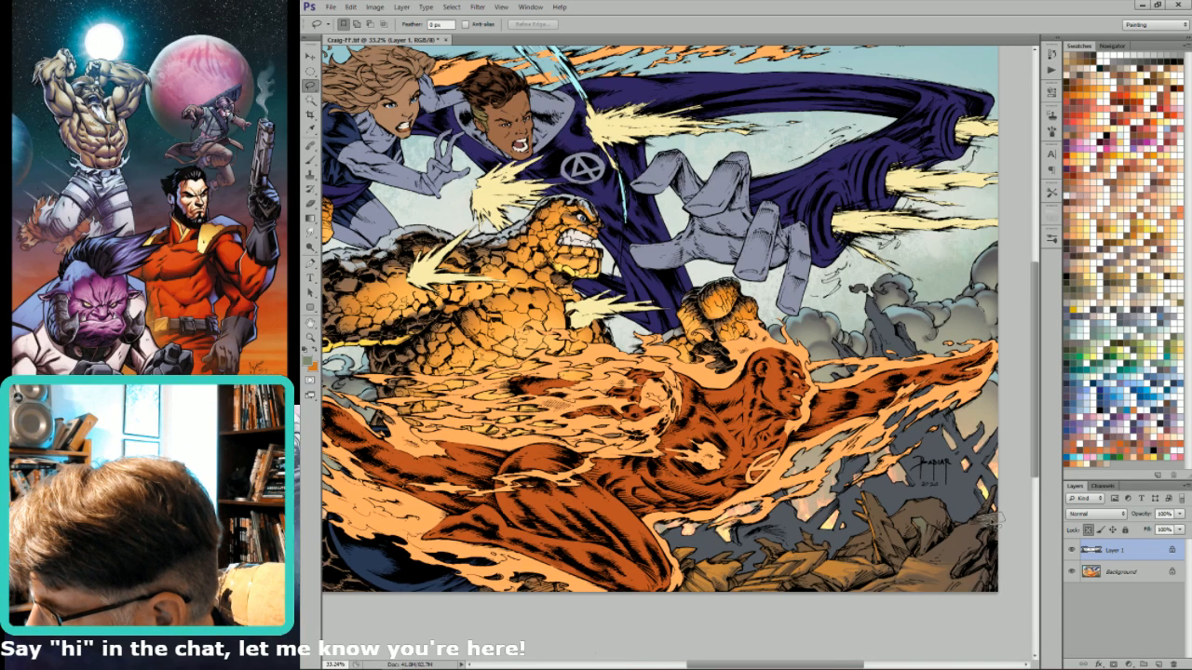
mouse_move(991, 524)
mouse_down()
mouse_move(994, 507)
mouse_move(980, 538)
mouse_move(989, 520)
mouse_move(968, 533)
mouse_move(994, 531)
mouse_move(978, 523)
mouse_move(989, 512)
mouse_move(940, 559)
mouse_up()
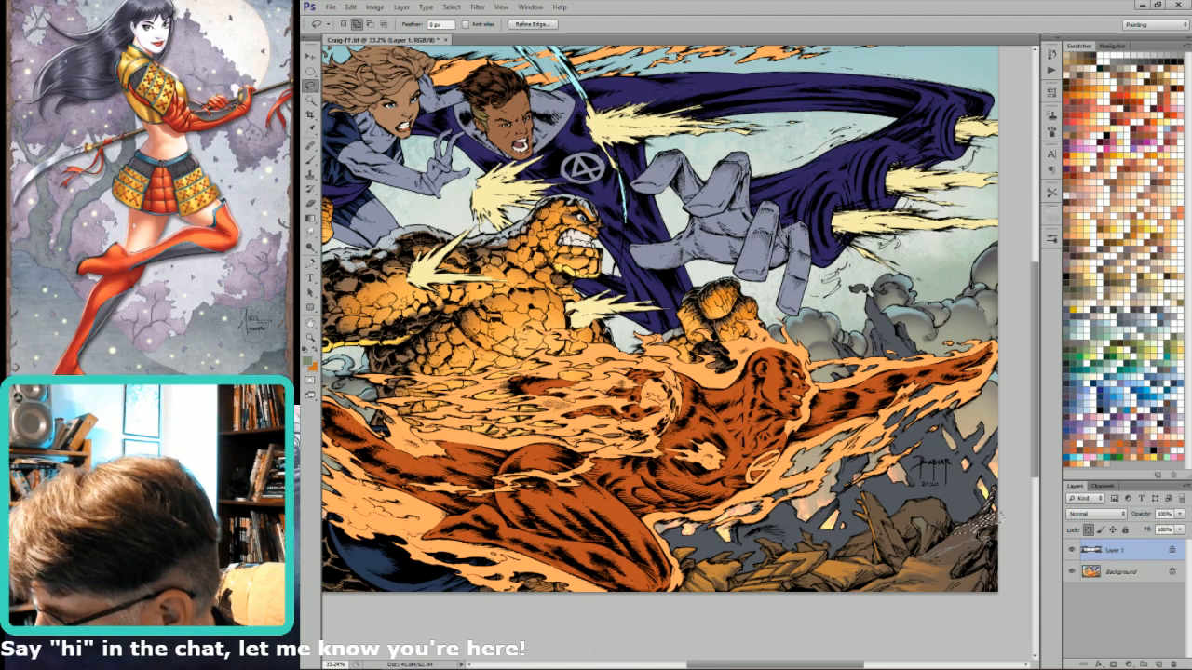
drag(961, 543, 978, 549)
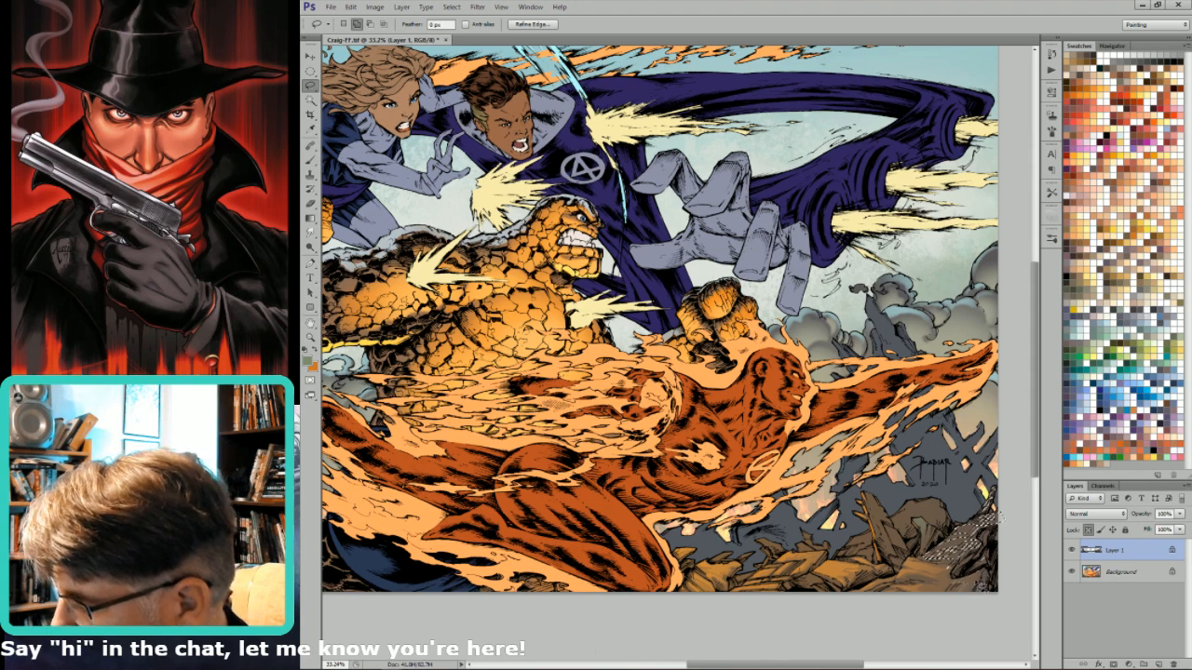
key(g)
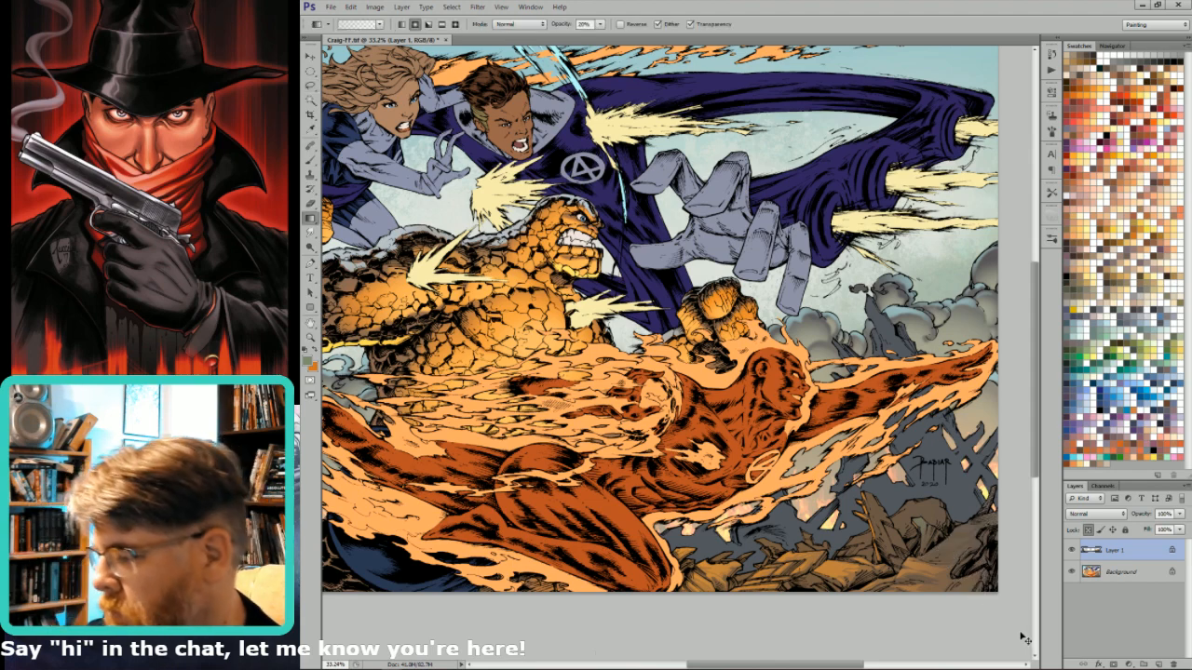
key(l)
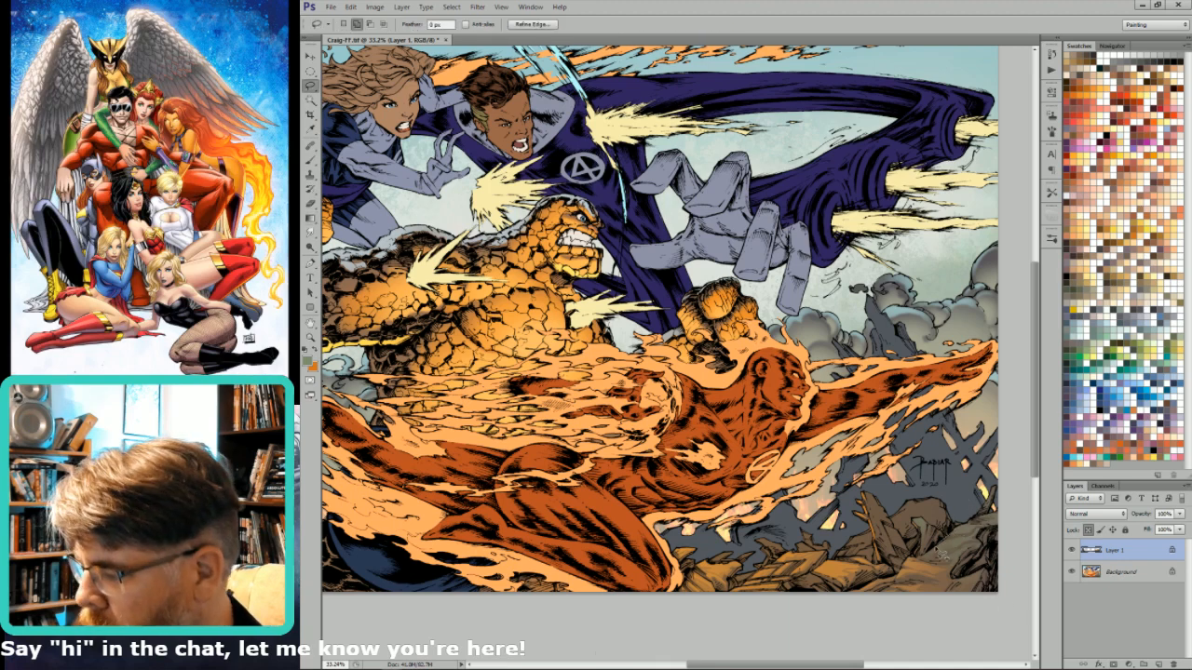
mouse_move(989, 532)
mouse_down()
mouse_move(993, 522)
mouse_move(968, 581)
mouse_move(994, 522)
mouse_up()
key(g)
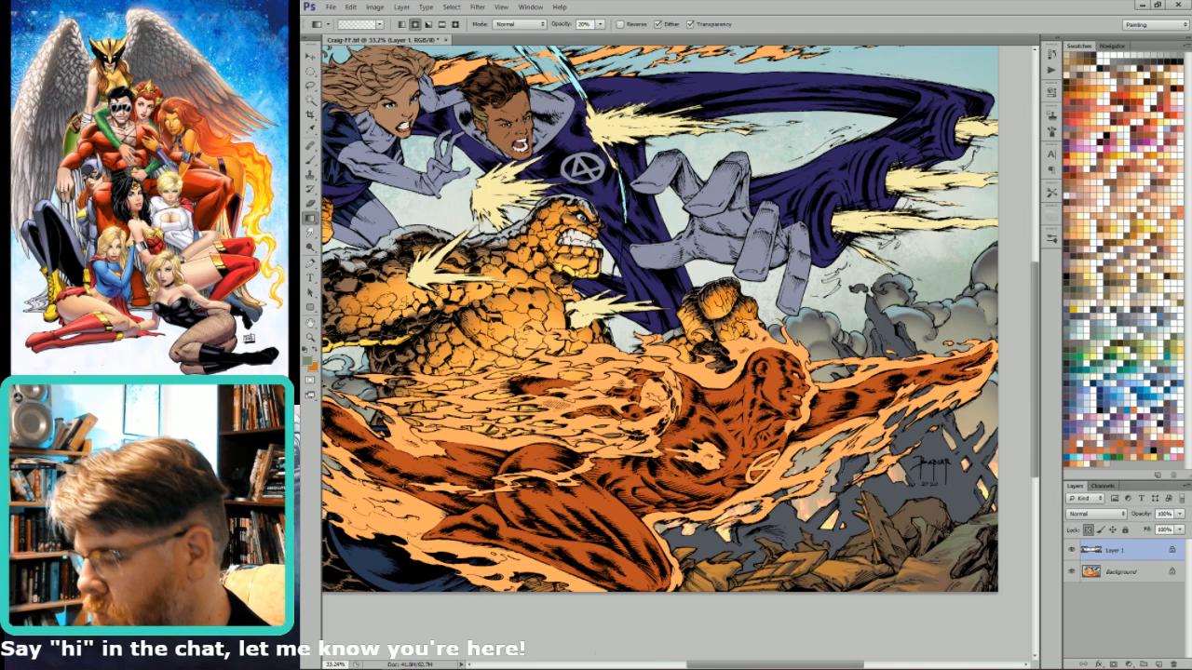
- Lasso the small rubble planes along the lower-right edge and the upright shard beside the boulder, and tint them grey-green
key(l)
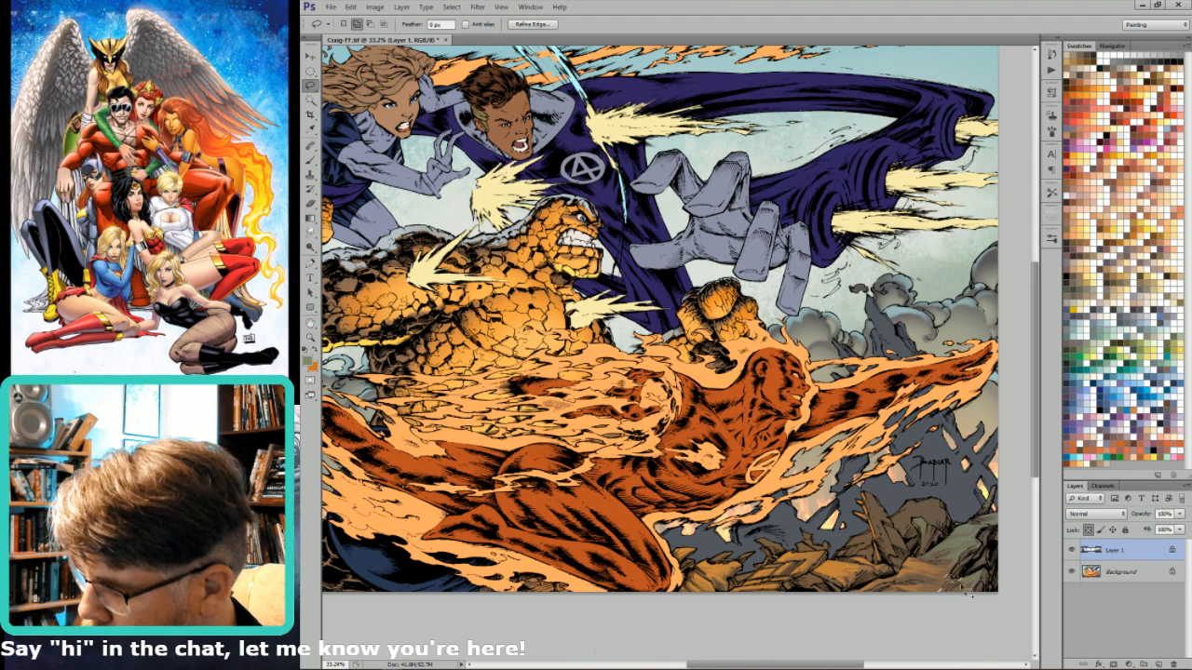
key(g)
key(l)
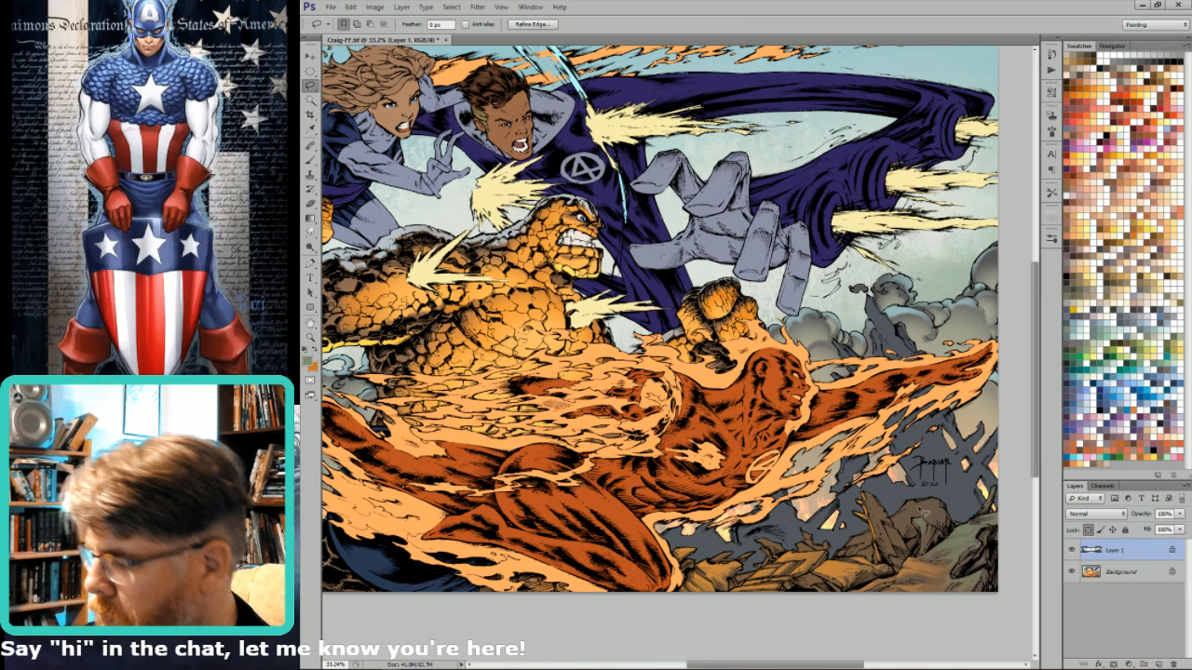
key(shift)
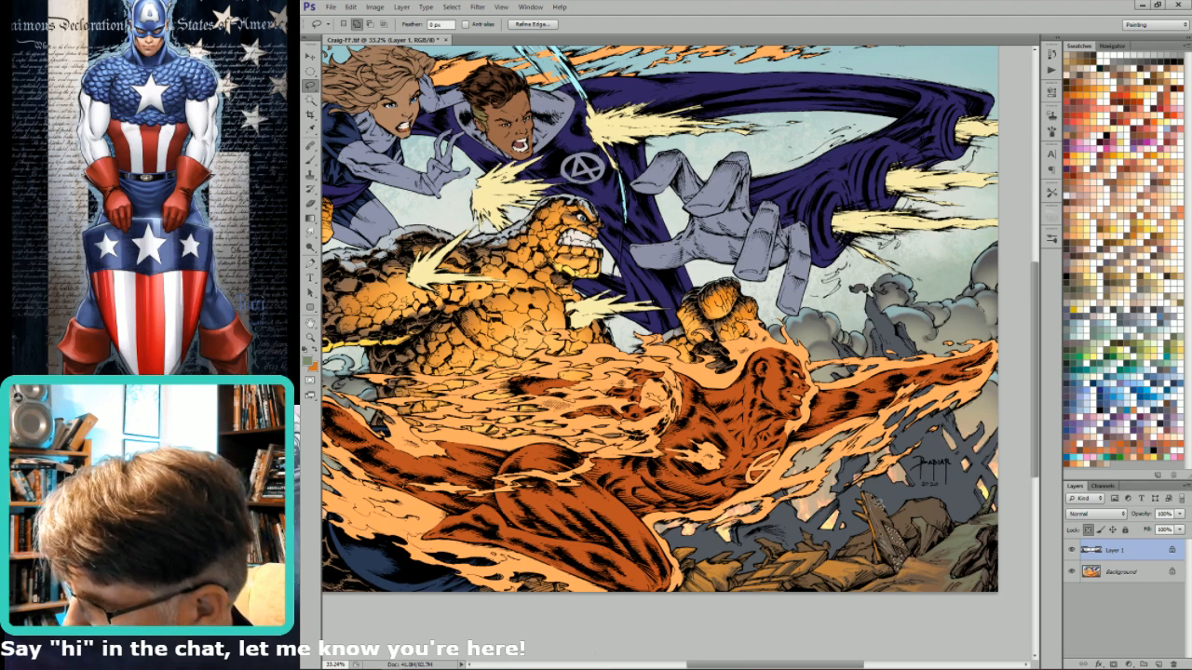
mouse_move(875, 503)
mouse_down()
mouse_move(897, 549)
mouse_move(877, 552)
mouse_move(900, 575)
mouse_move(885, 535)
mouse_move(889, 549)
mouse_up()
key(g)
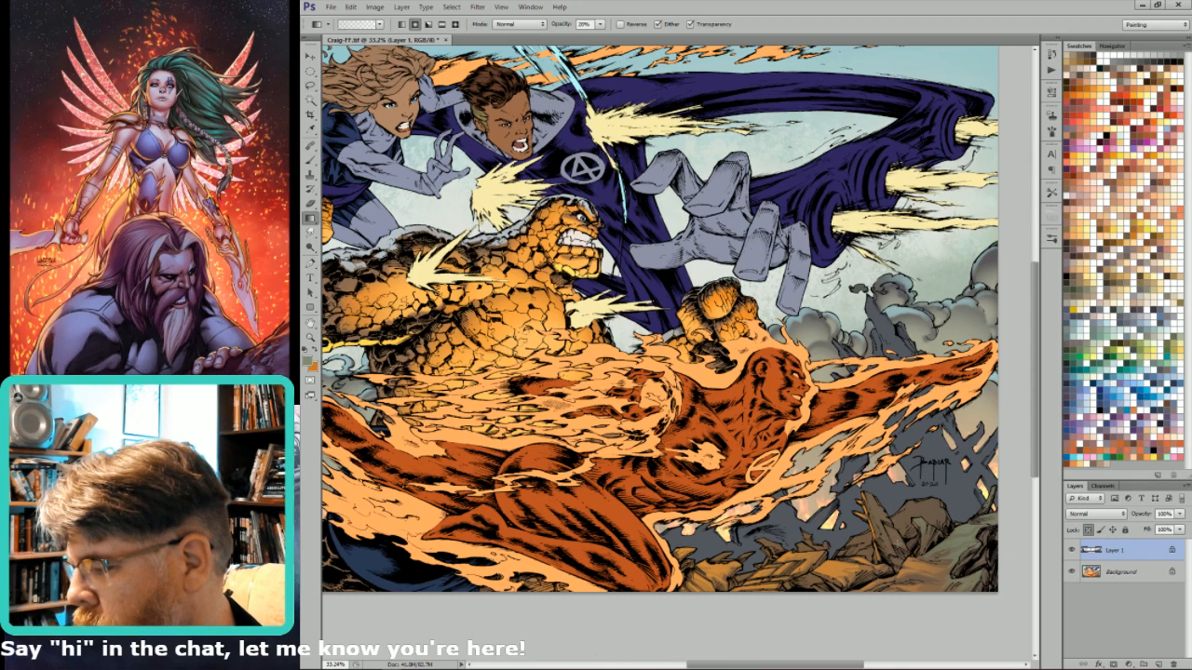
- Lasso planes on the rounded boulder and the rubble between it and the flaming figure's leg, and shade them grey-green
key(l)
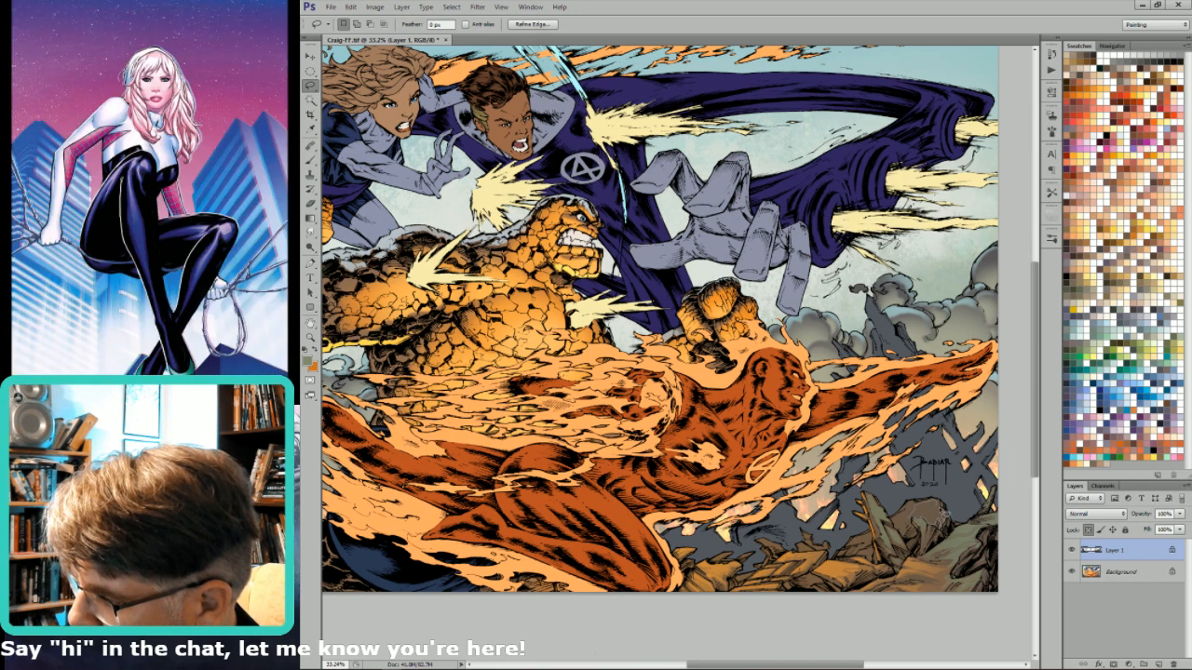
key(shift)
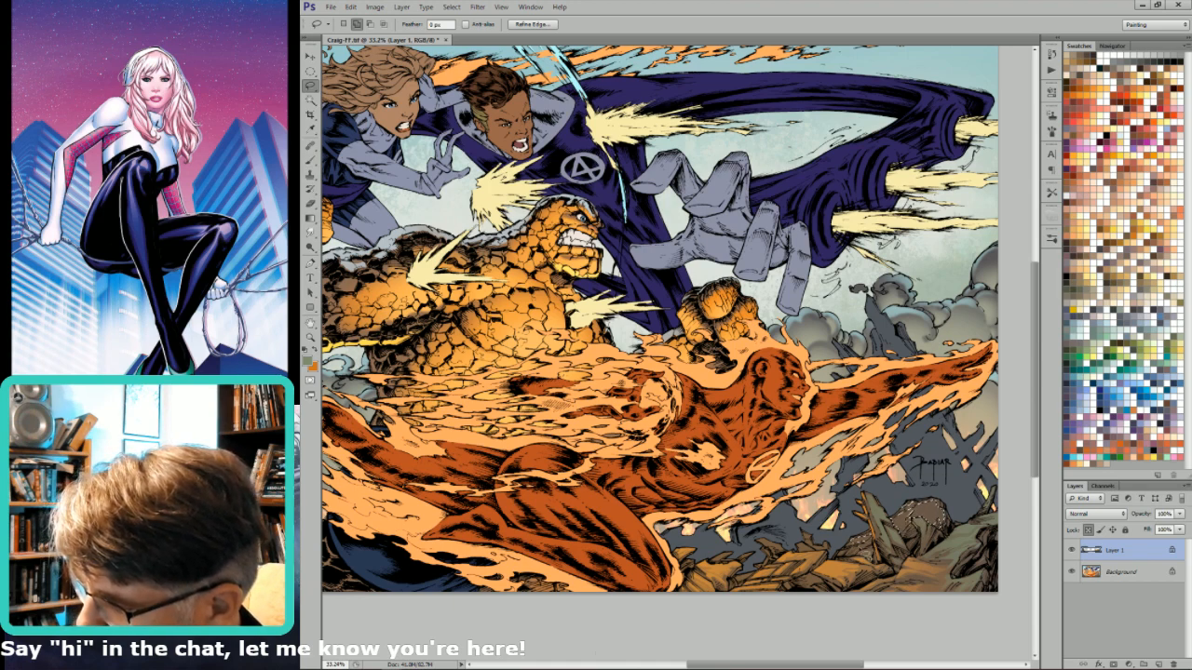
key(g)
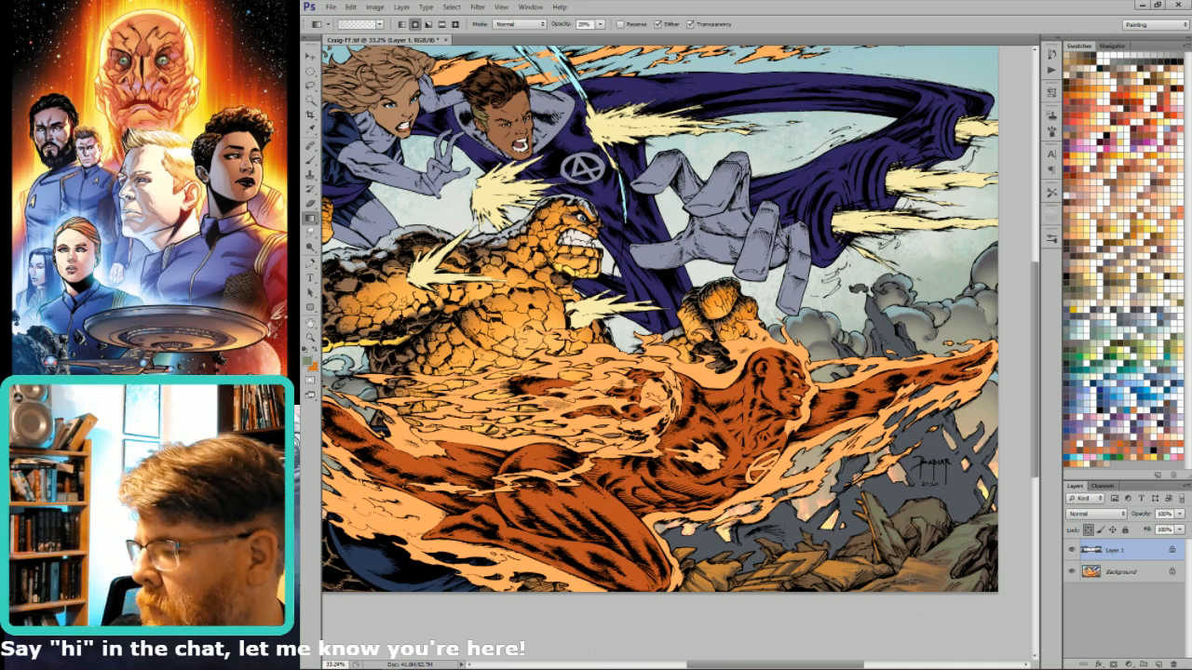
key(l)
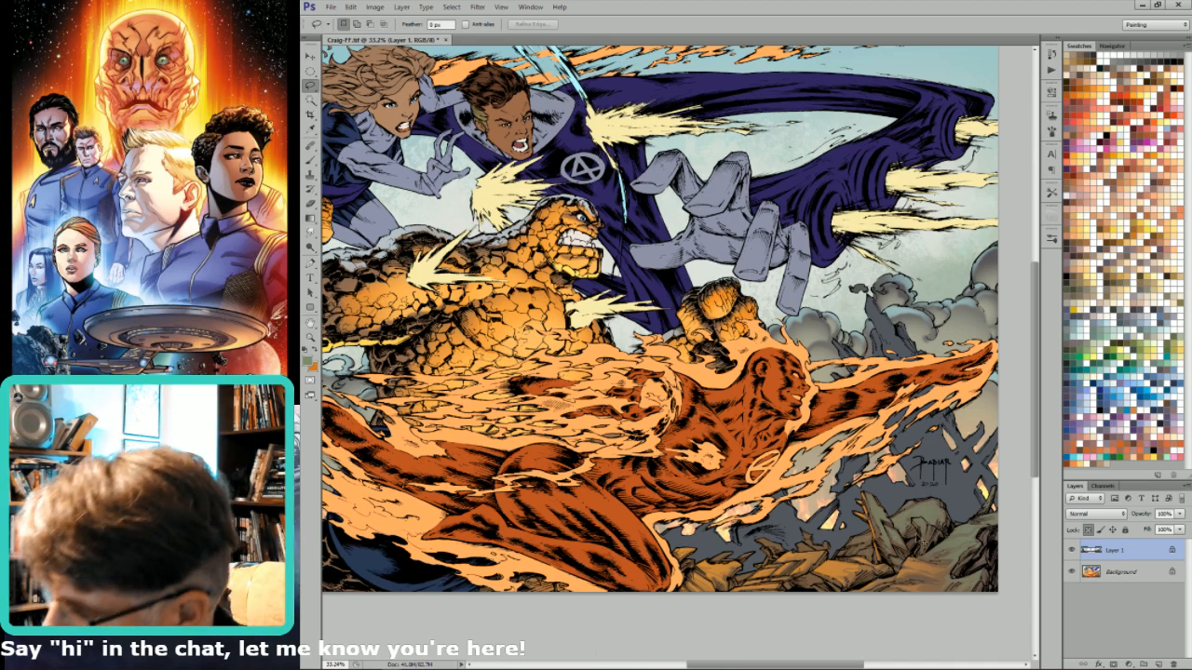
drag(908, 522, 986, 497)
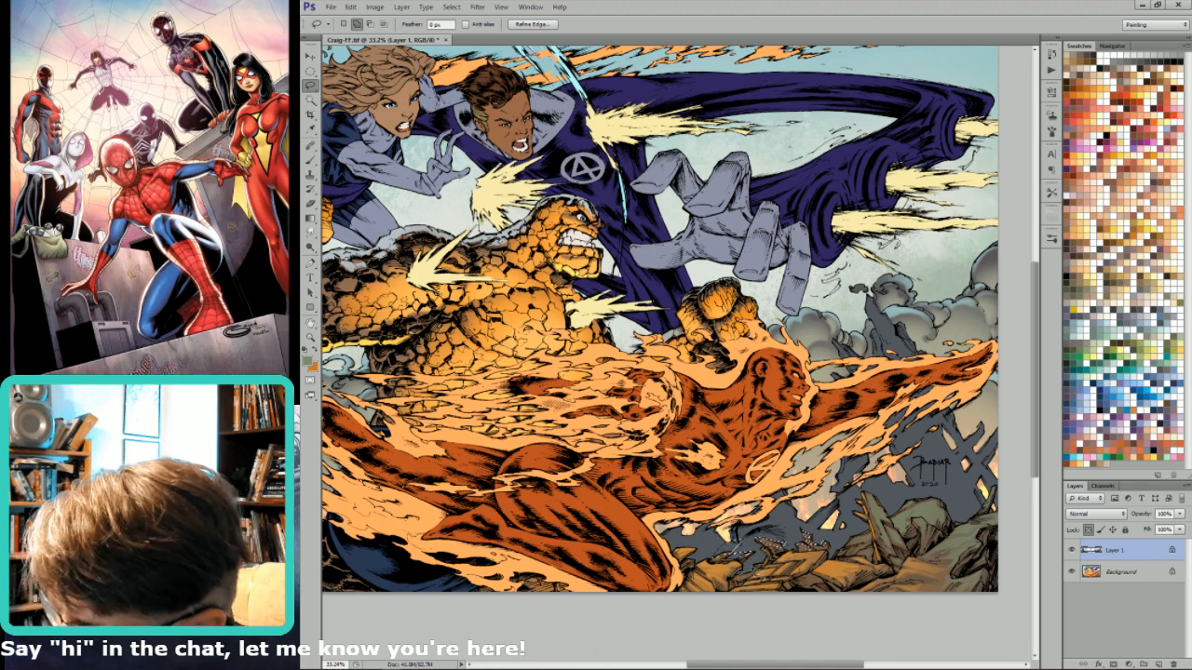
key(g)
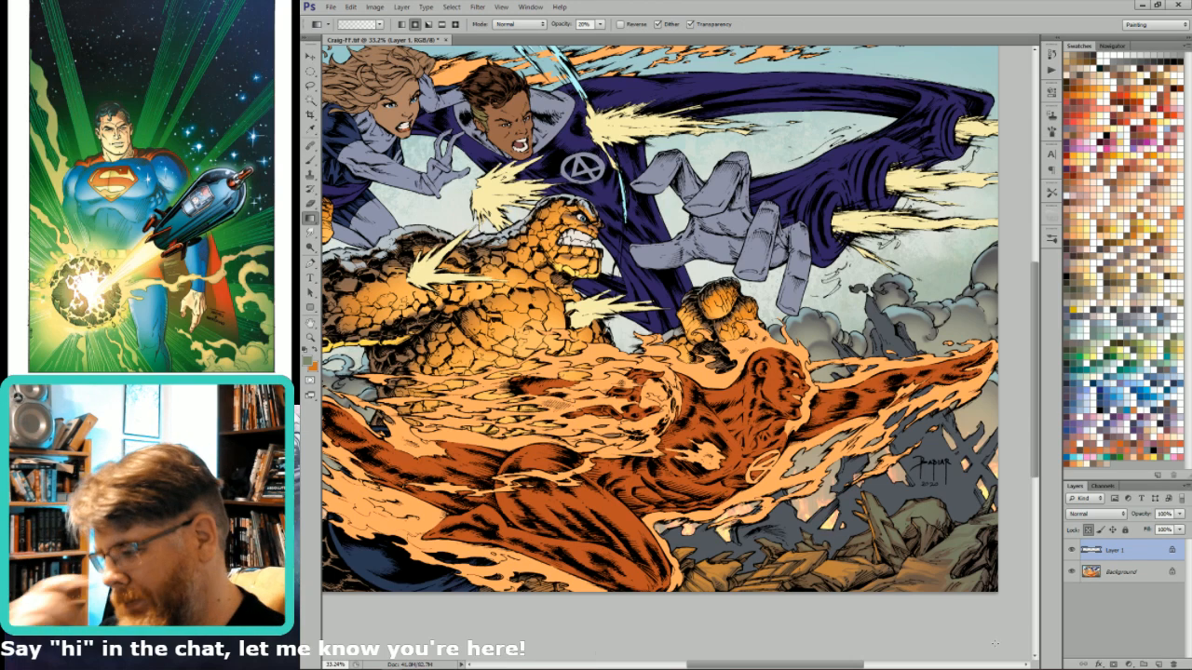
- Lasso long planes across the splintered debris in the illustration's lower-left corner, hide the selection outline, and tint them grey-green
key(ctrl+minus)
key(l)
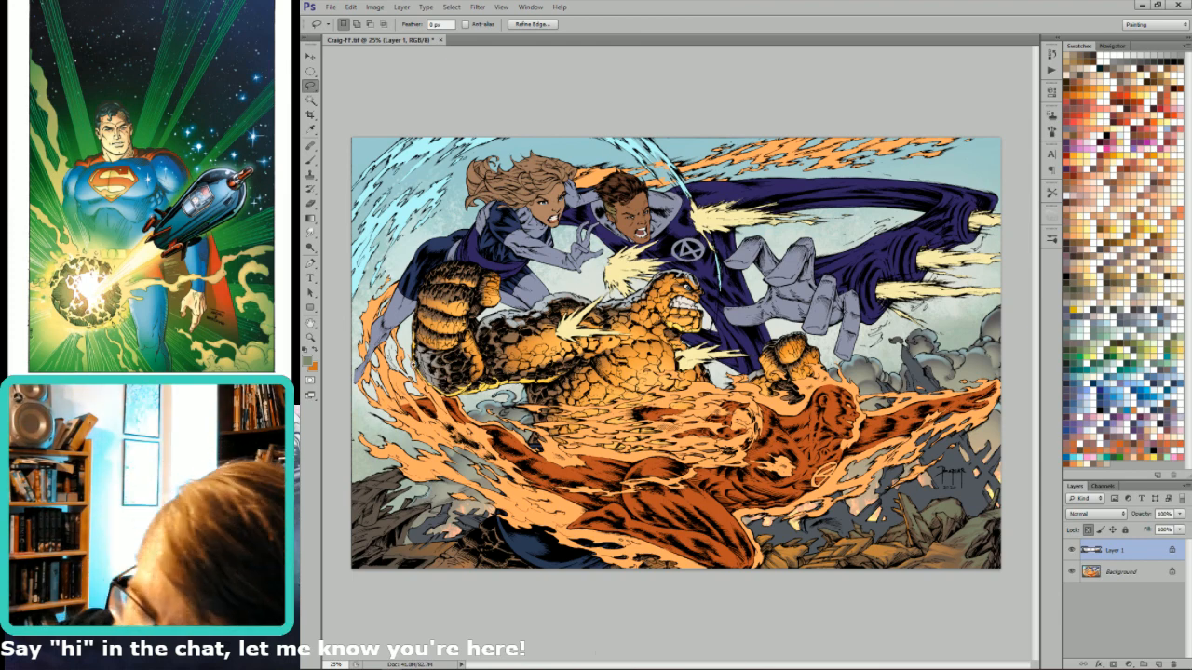
scroll(620, 463, up, 5)
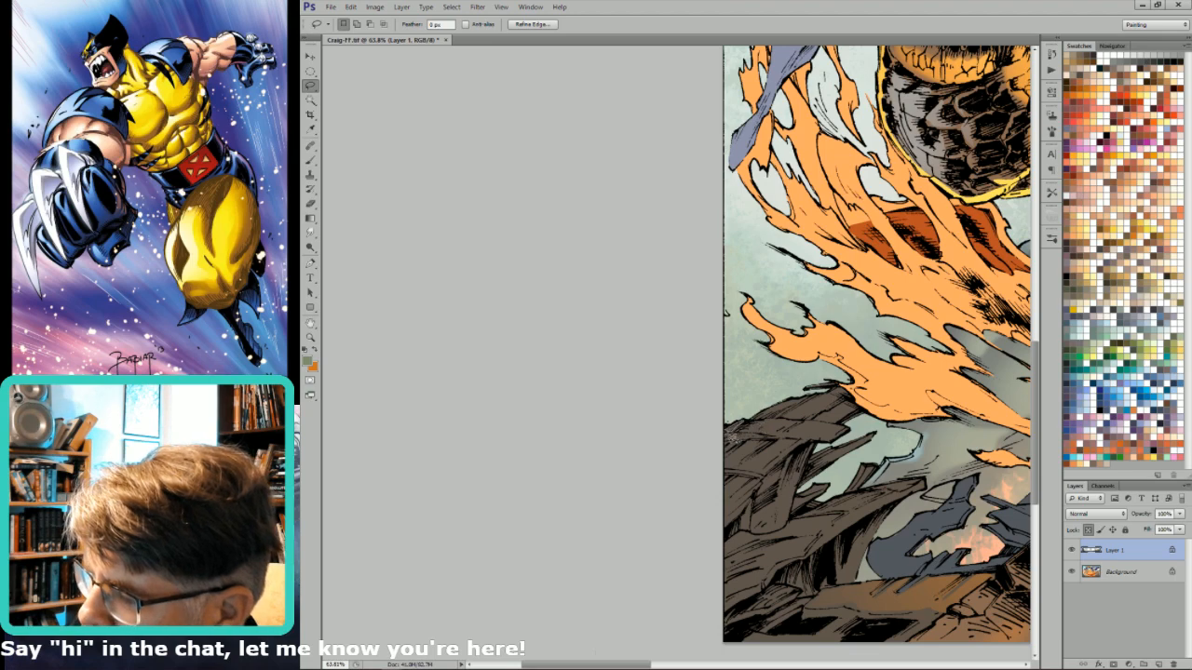
key(shift)
mouse_move(785, 431)
mouse_down()
mouse_move(848, 406)
mouse_move(790, 427)
mouse_move(844, 407)
mouse_move(801, 409)
mouse_move(756, 439)
mouse_move(729, 472)
mouse_move(769, 453)
mouse_move(748, 456)
mouse_move(759, 477)
mouse_move(740, 478)
mouse_up()
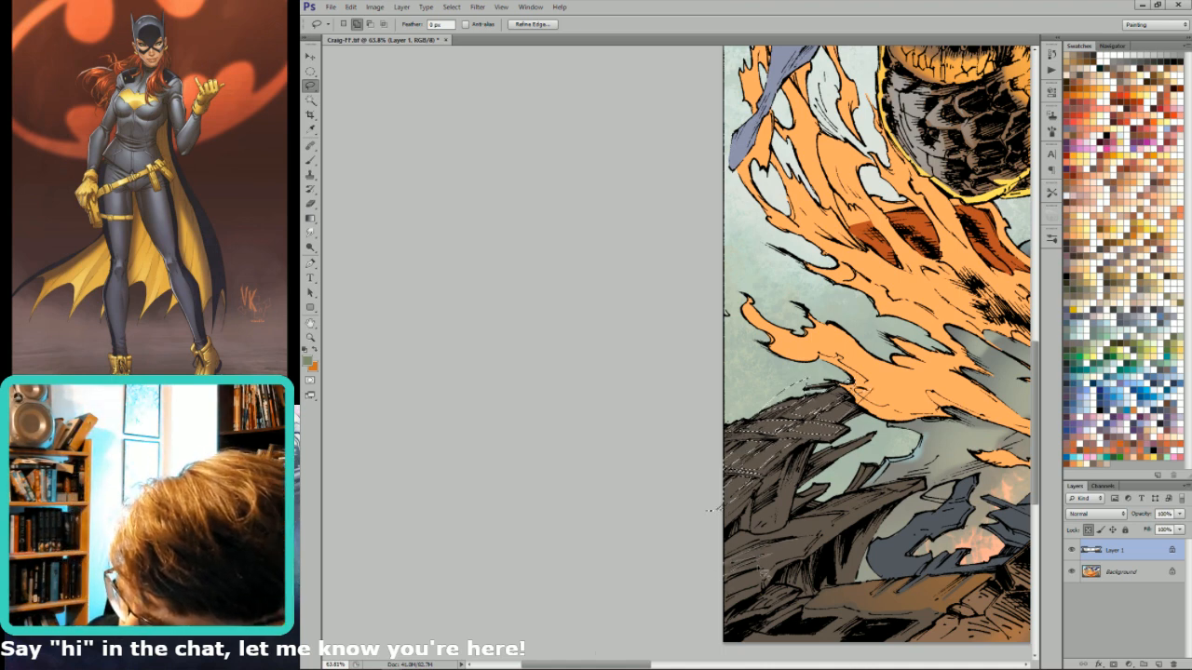
mouse_move(811, 564)
mouse_down()
mouse_move(793, 541)
mouse_move(720, 559)
mouse_up()
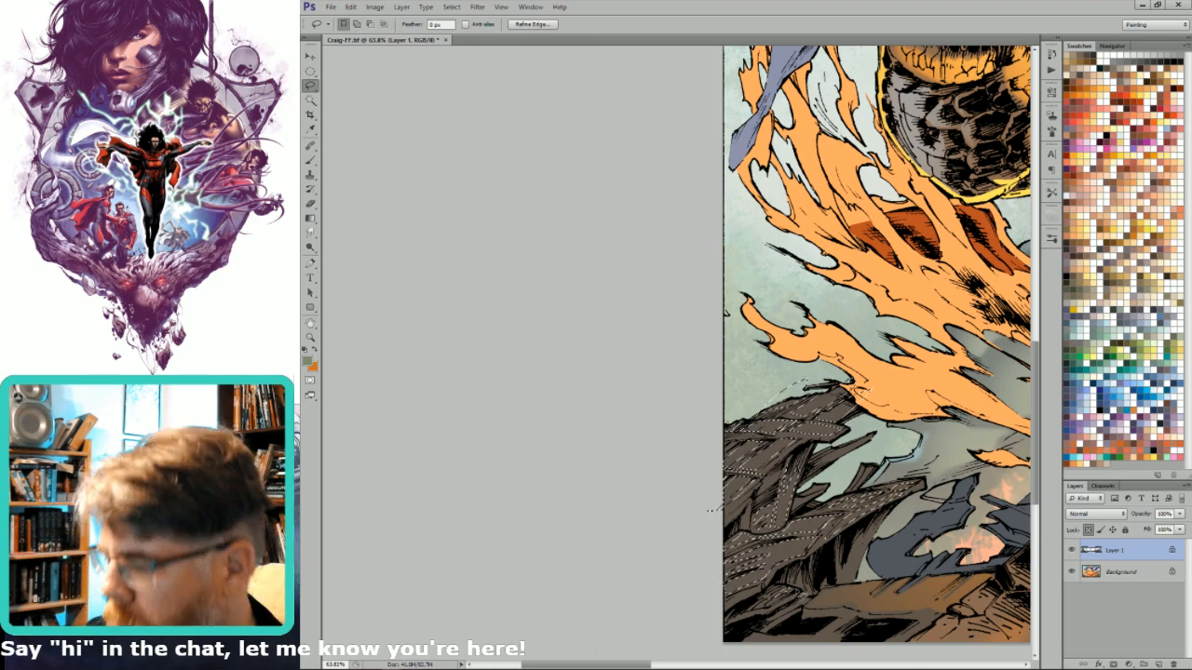
key(ctrl+minus)
key(ctrl+minus)
key(ctrl+h)
key(g)
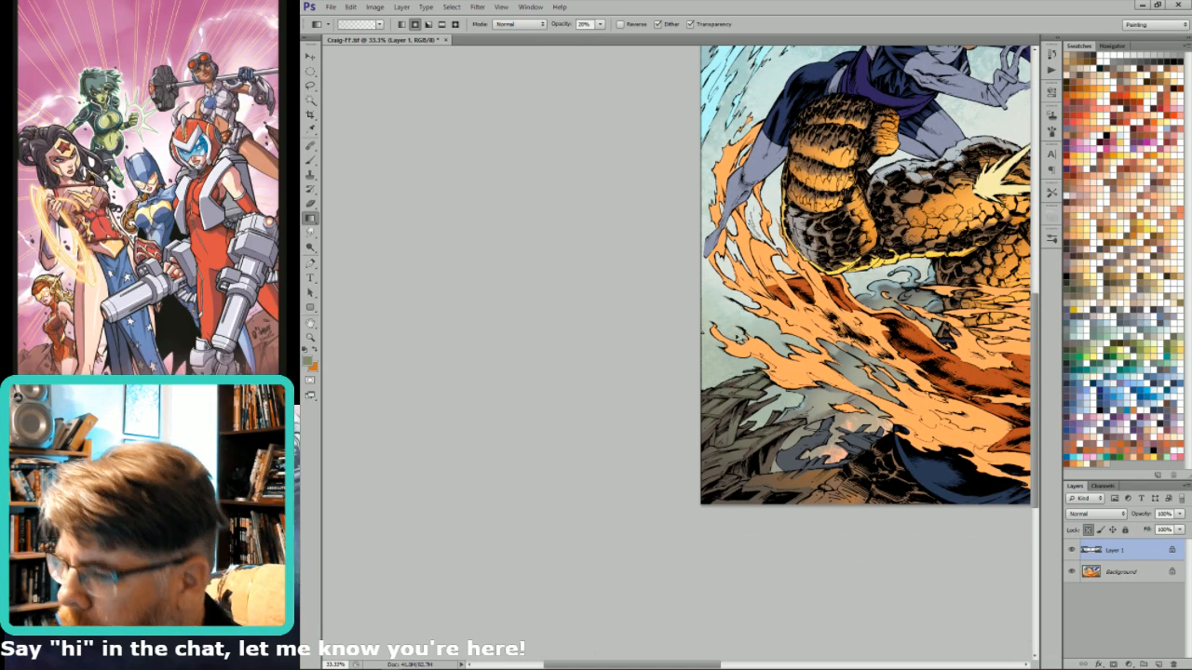
- Lasso additional planes on the lower-left splintered debris and build up their grey-green tint with the Gradient tool
key(l)
mouse_move(767, 380)
mouse_down()
mouse_move(815, 440)
mouse_move(780, 460)
mouse_move(795, 509)
mouse_move(756, 543)
mouse_move(796, 507)
mouse_up()
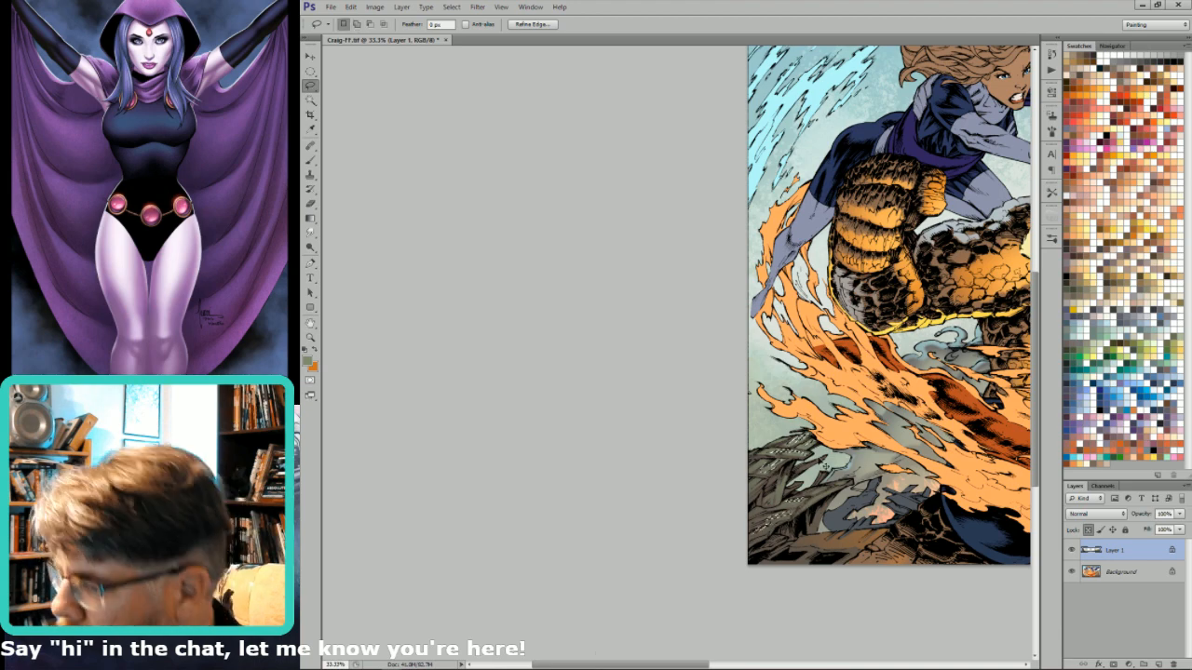
key(g)
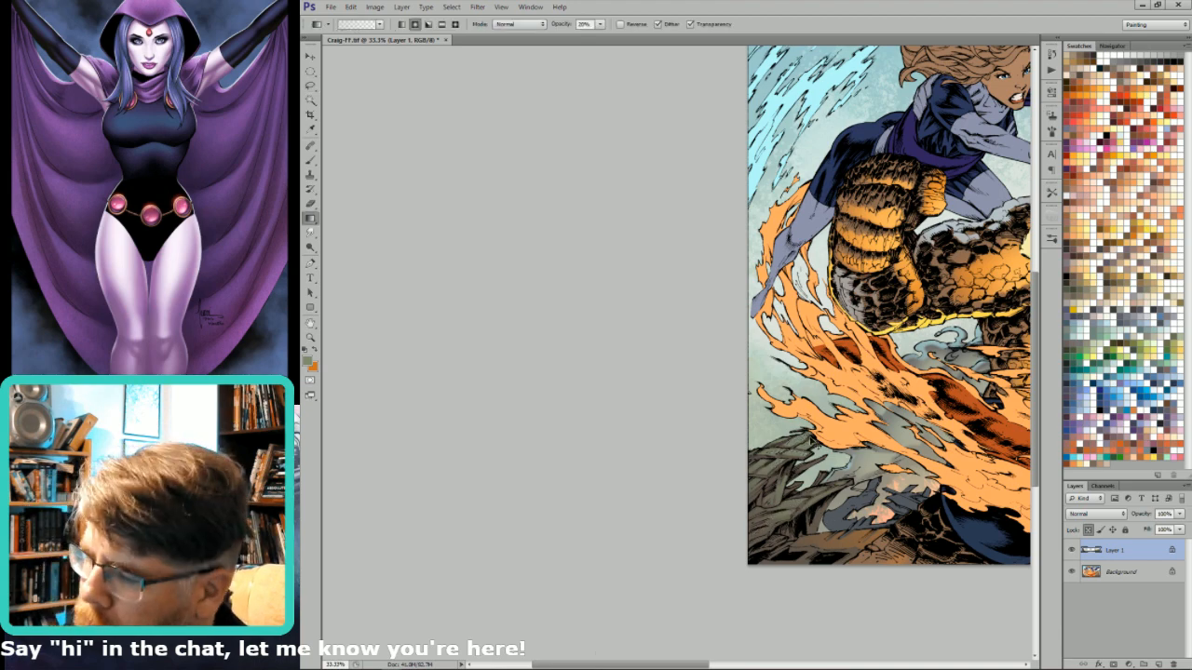
- Lasso the foreground ground slabs beside the lower-left debris and shade them with grey-green gradients
key(l)
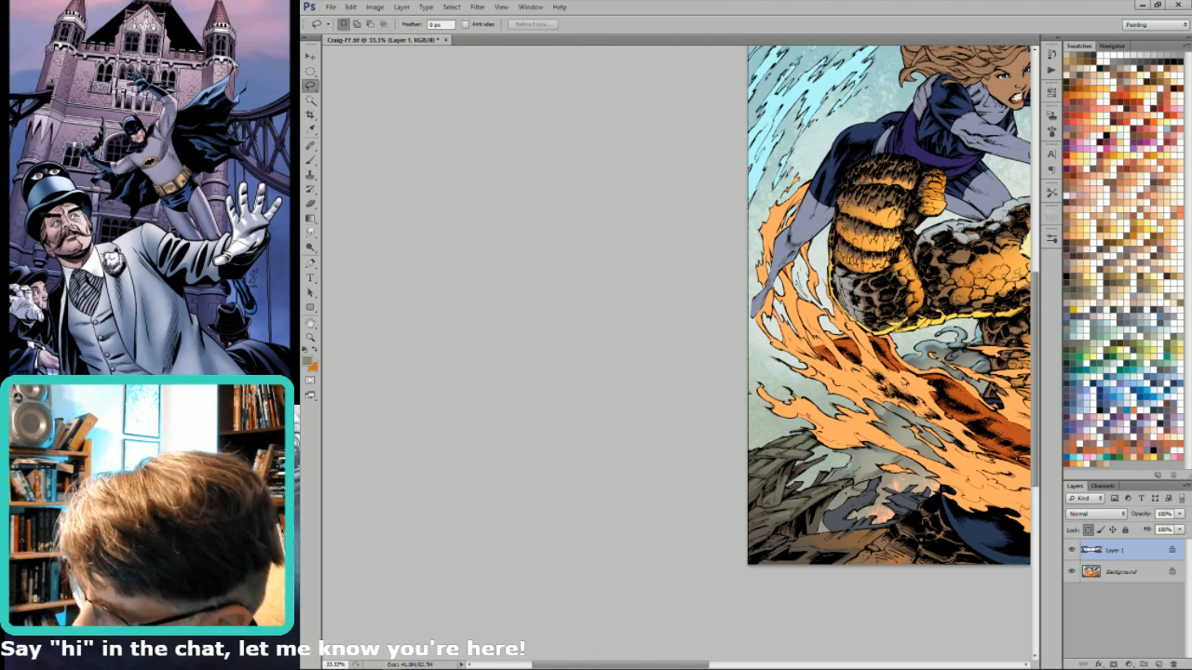
key(g)
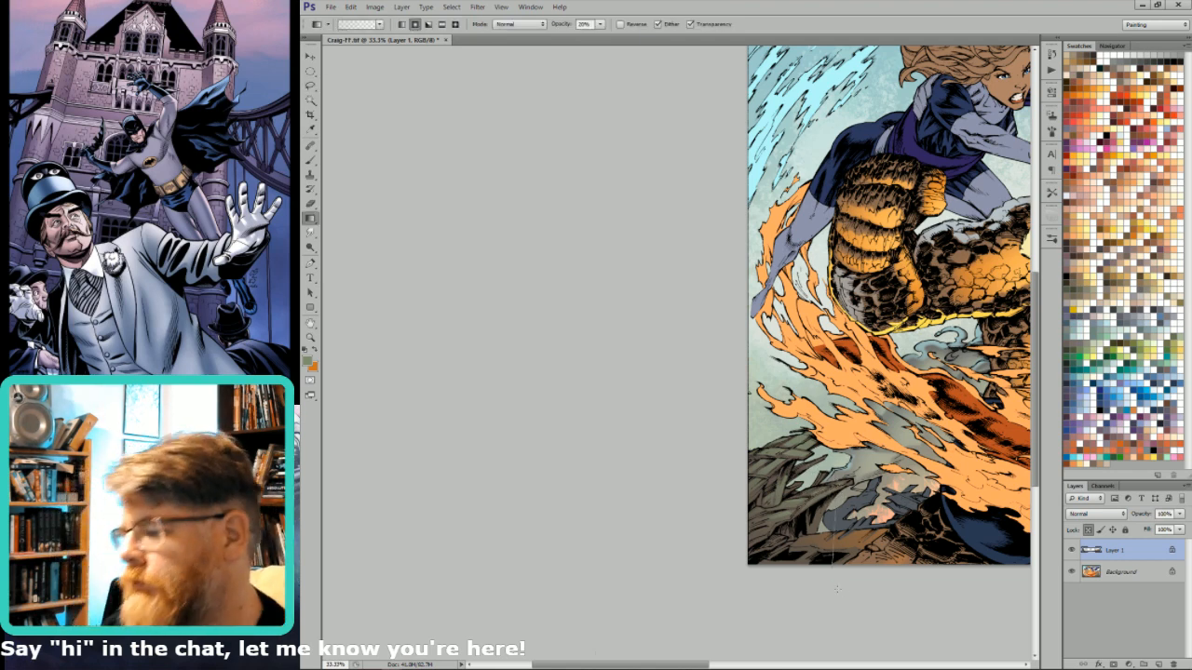
key(l)
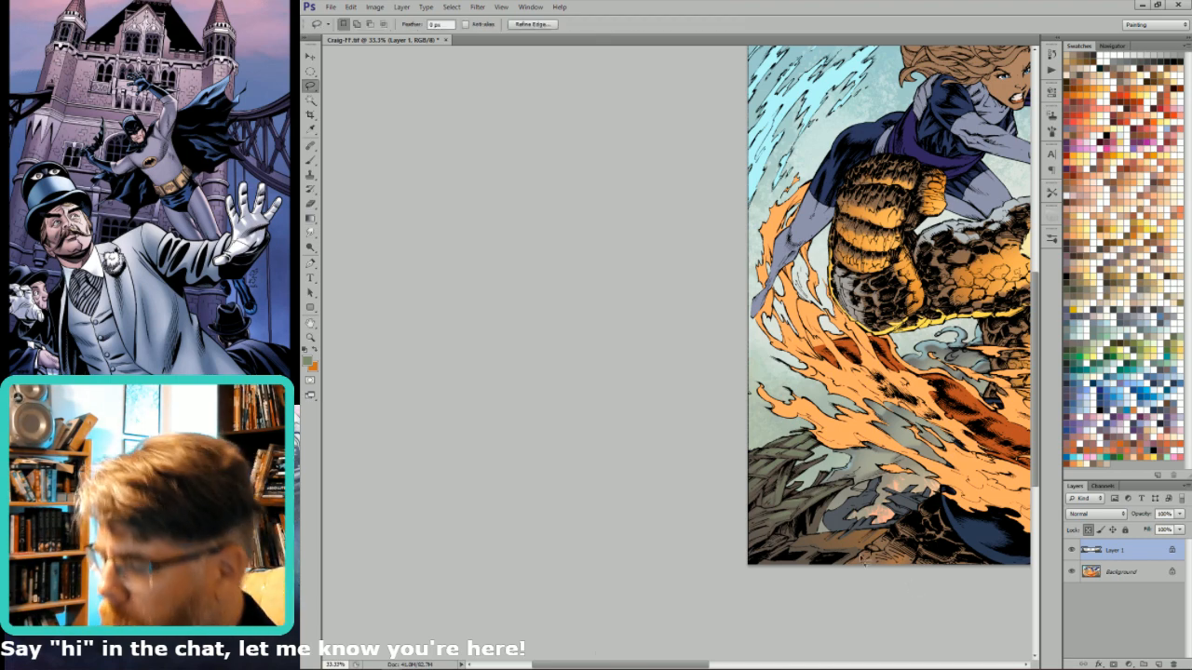
mouse_move(806, 540)
mouse_down()
mouse_move(877, 538)
mouse_move(838, 526)
mouse_up()
key(g)
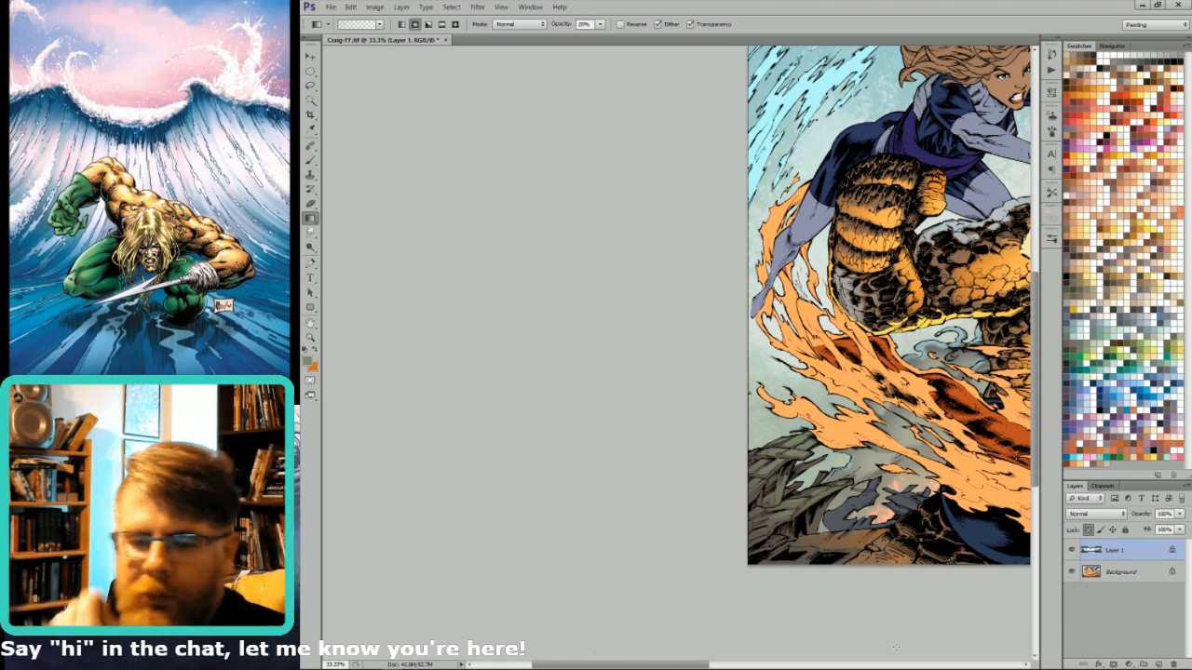
key(ctrl+0)
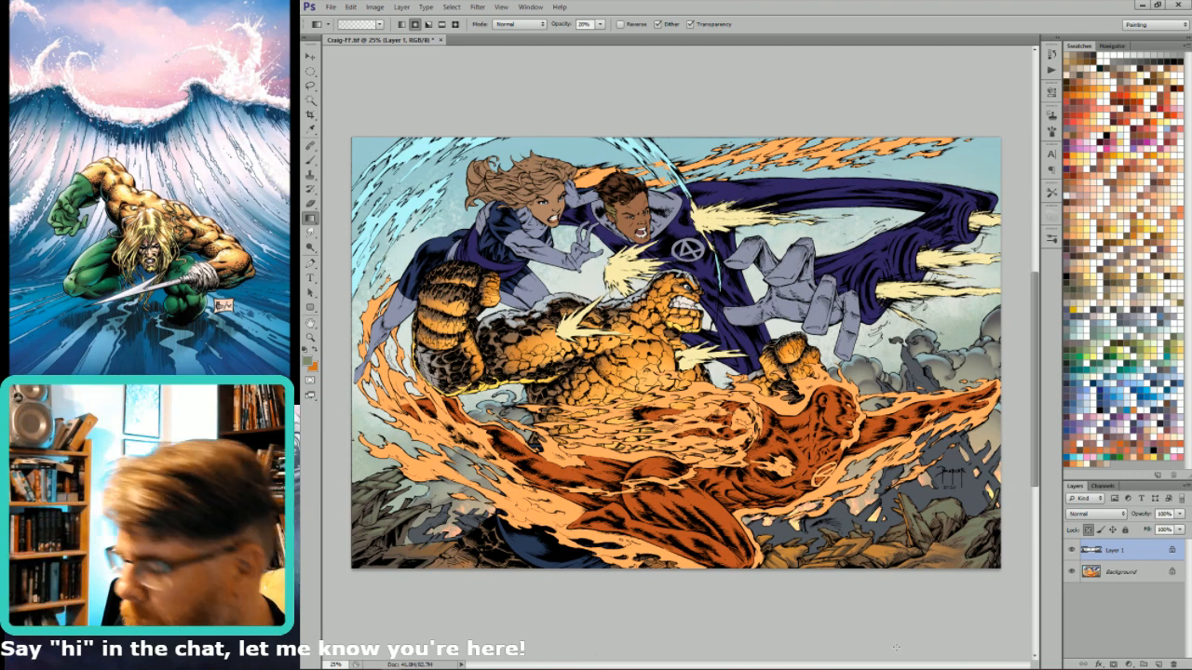
- Set the foreground colour to the lighter blue-green grey 87a696
key(l)
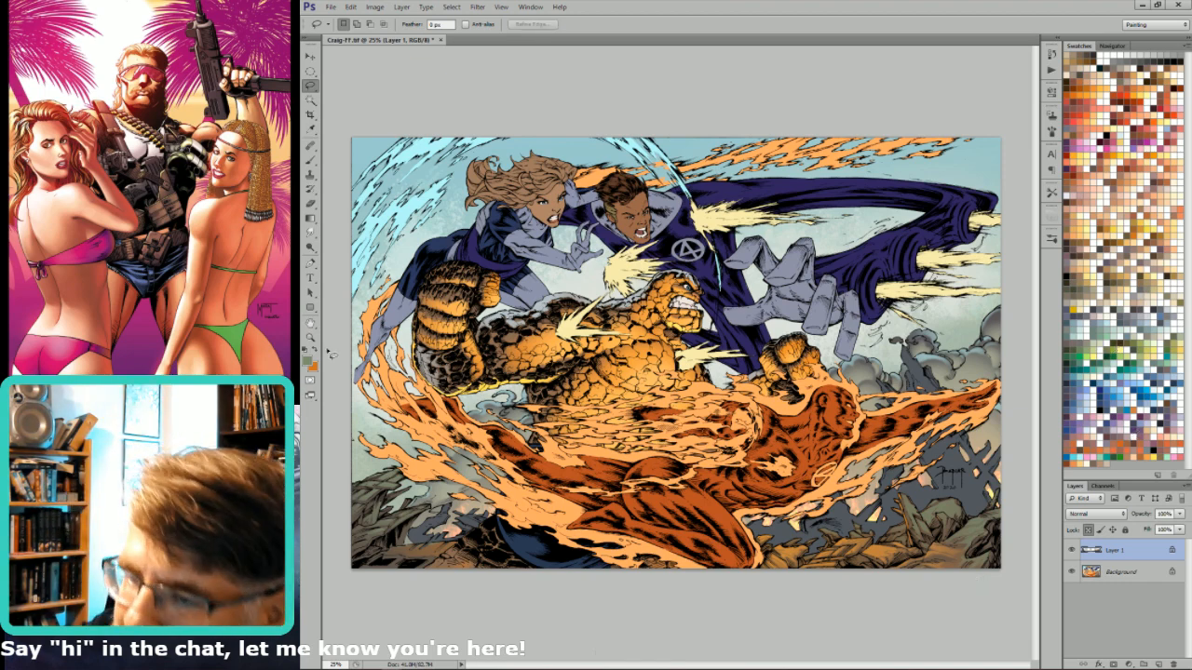
click(308, 360)
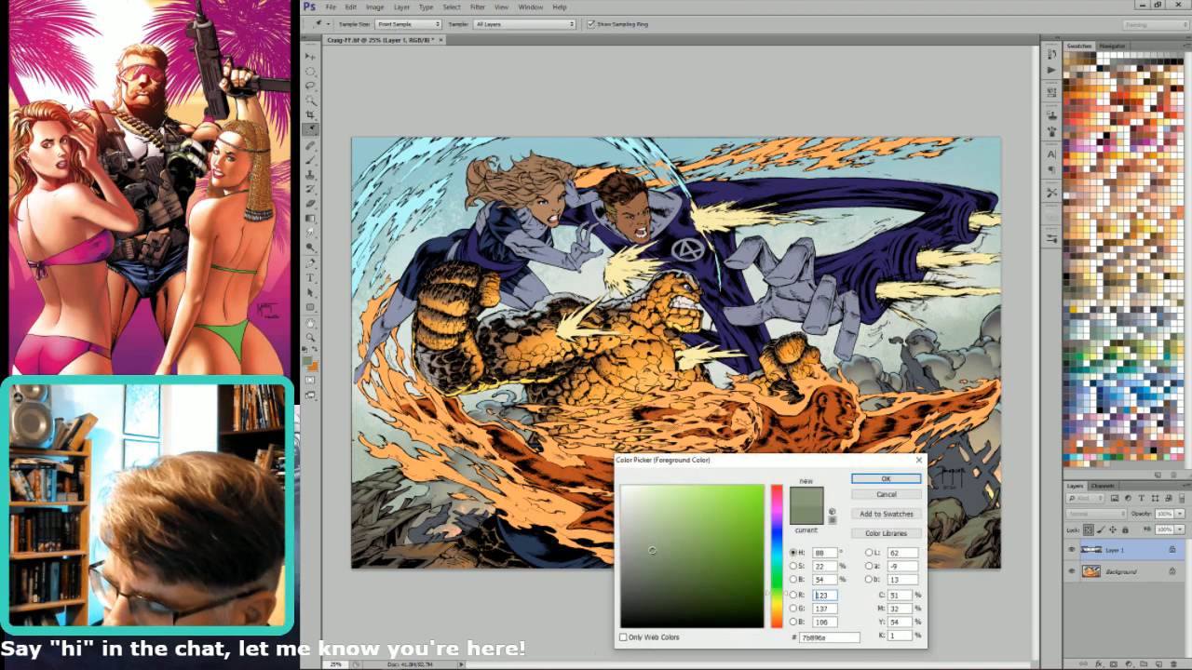
drag(651, 551, 647, 546)
drag(782, 593, 784, 574)
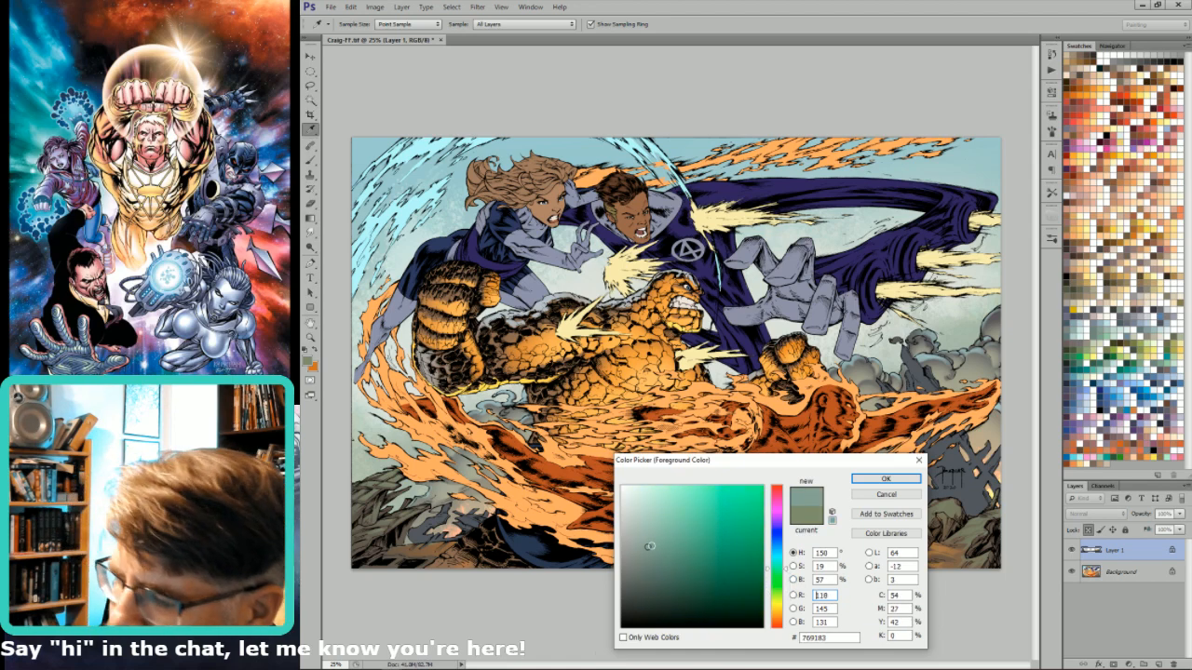
drag(649, 546, 642, 541)
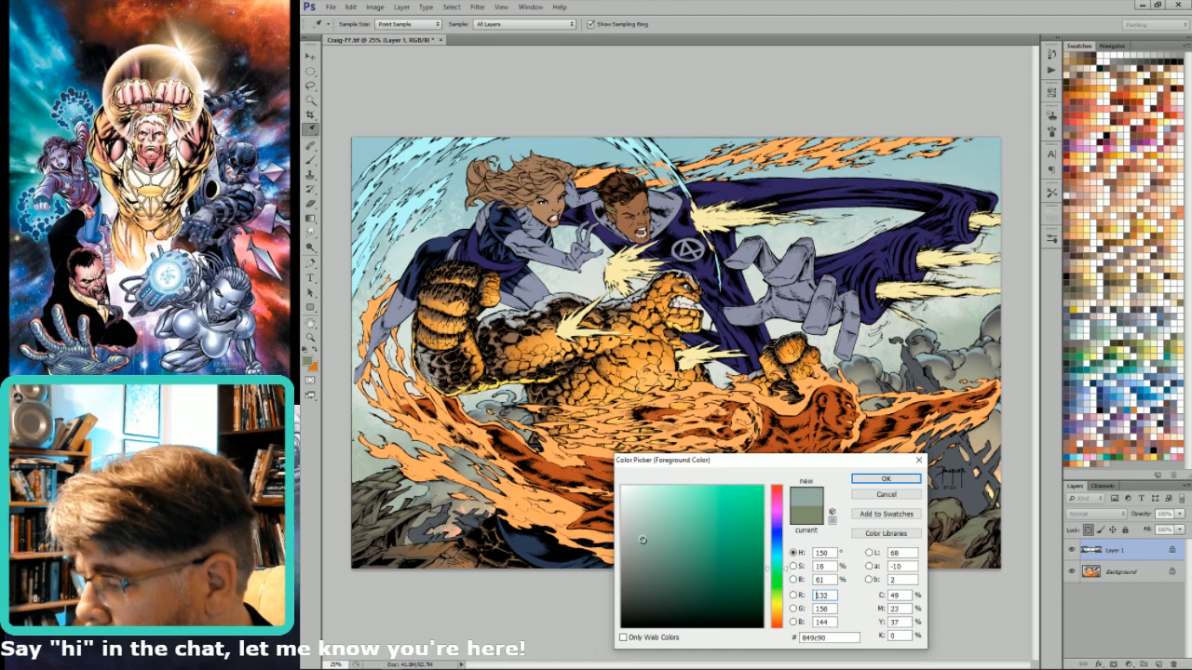
drag(642, 539, 647, 537)
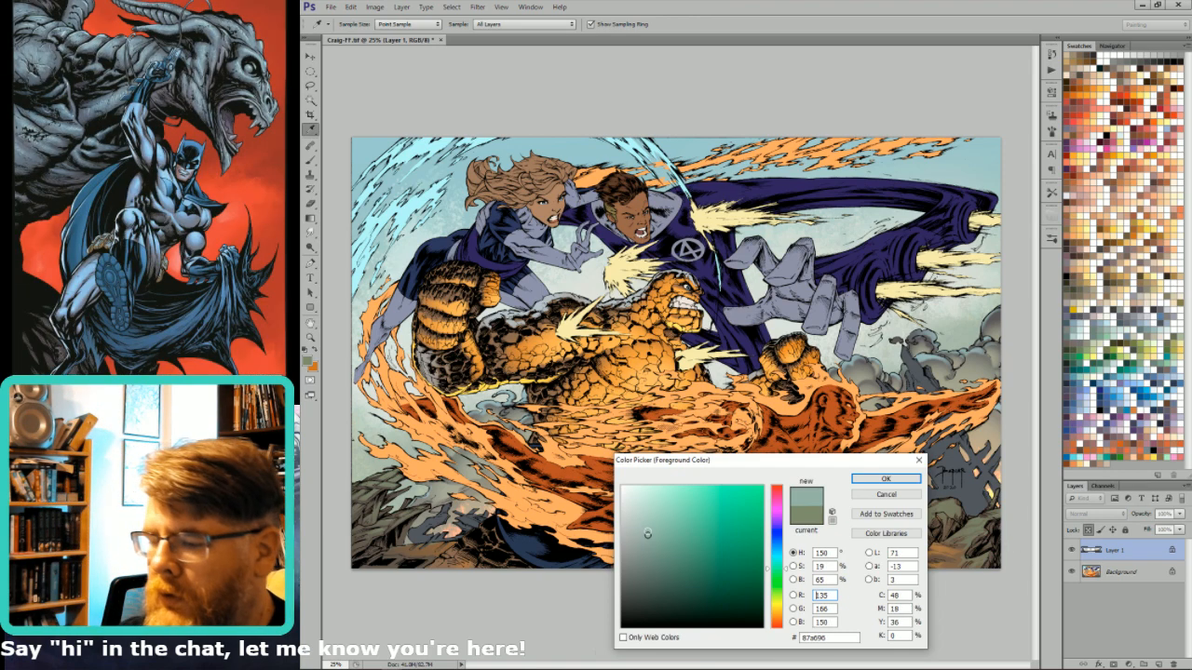
key(Return)
- Lasso highlight planes across the lower-left splintered debris and tint them blue-green with the Gradient tool at 70% opacity
key(l)
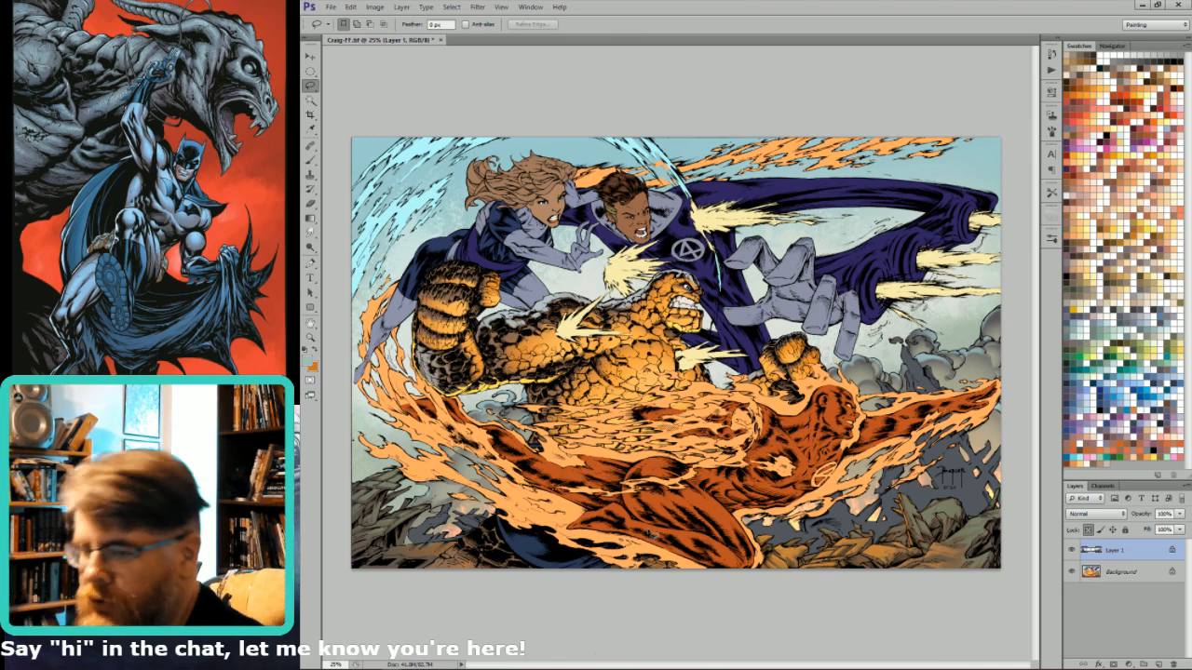
drag(419, 367, 350, 572)
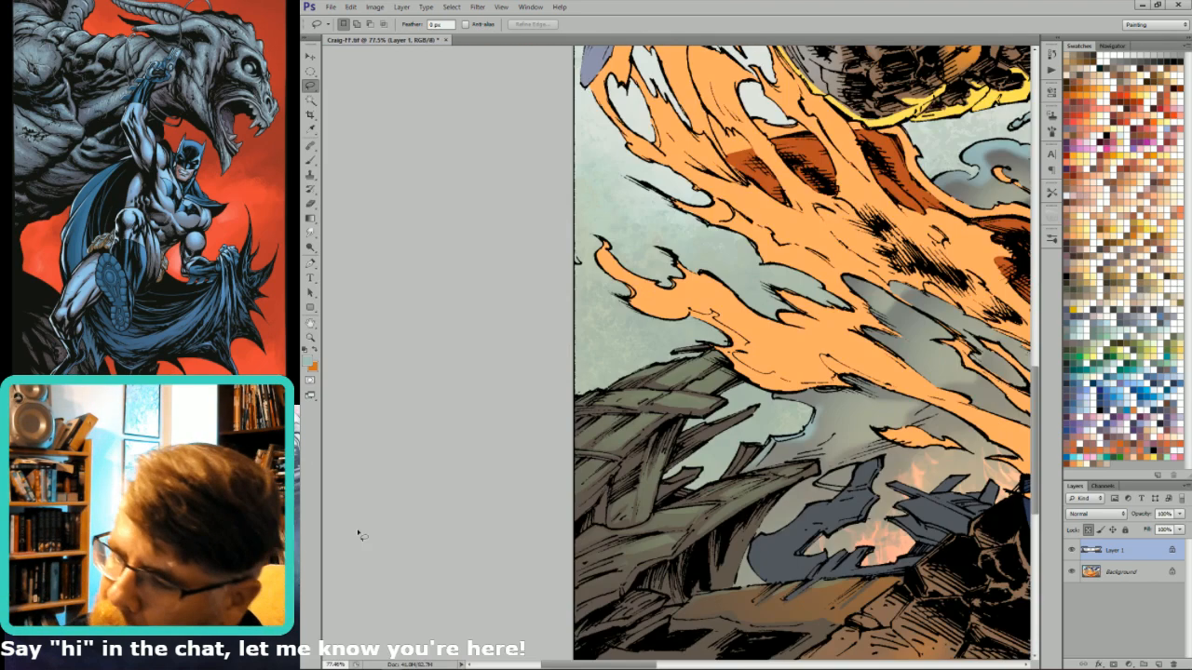
drag(656, 370, 701, 363)
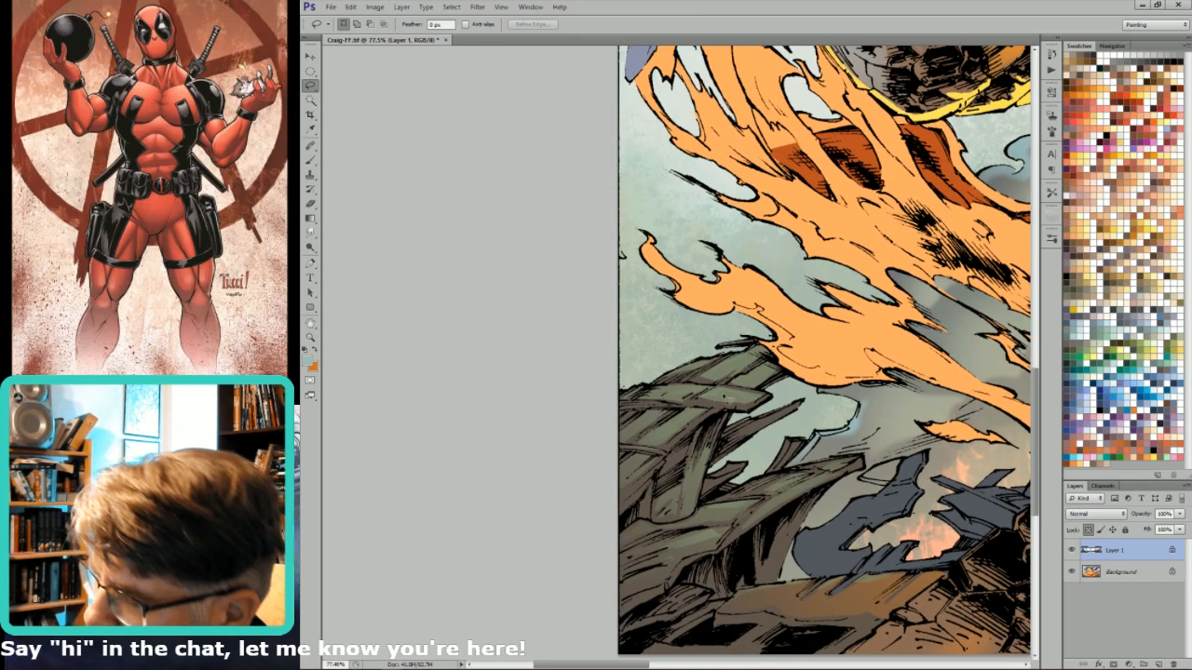
drag(757, 398, 743, 404)
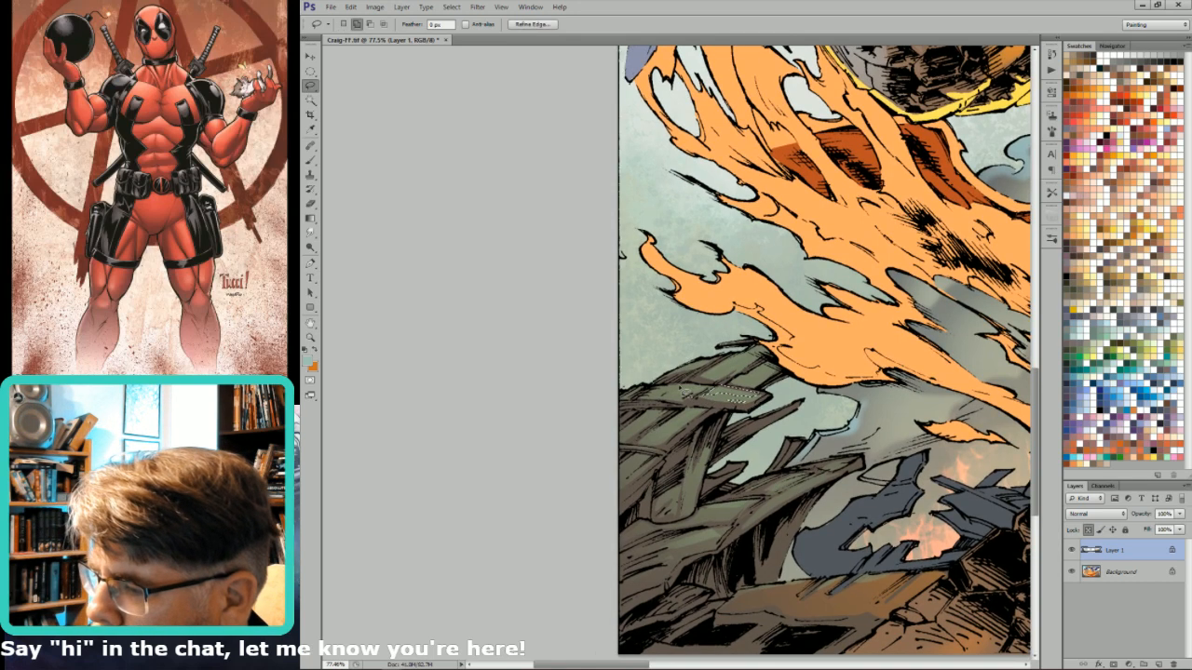
mouse_move(659, 396)
mouse_down()
mouse_move(717, 369)
mouse_move(649, 448)
mouse_move(675, 427)
mouse_move(645, 440)
mouse_move(648, 420)
mouse_move(659, 424)
mouse_move(657, 457)
mouse_move(633, 450)
mouse_move(655, 462)
mouse_move(632, 489)
mouse_move(657, 463)
mouse_up()
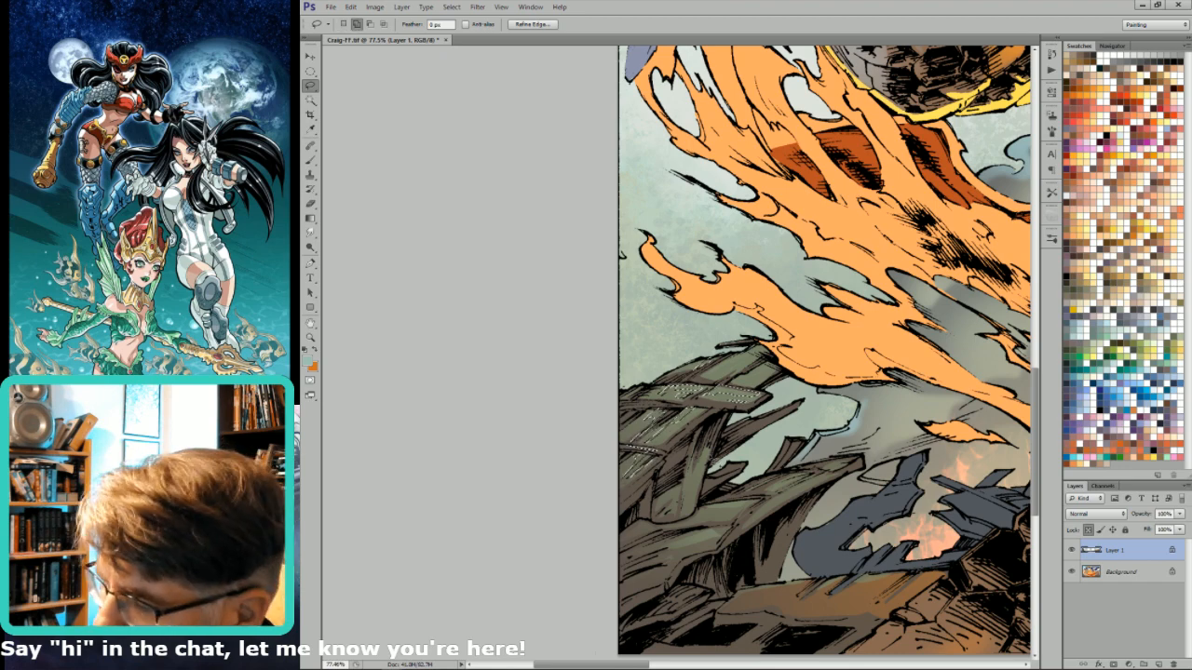
mouse_move(794, 485)
mouse_down()
mouse_move(850, 460)
mouse_move(789, 485)
mouse_up()
mouse_move(729, 514)
mouse_down()
mouse_move(749, 511)
mouse_move(723, 511)
mouse_up()
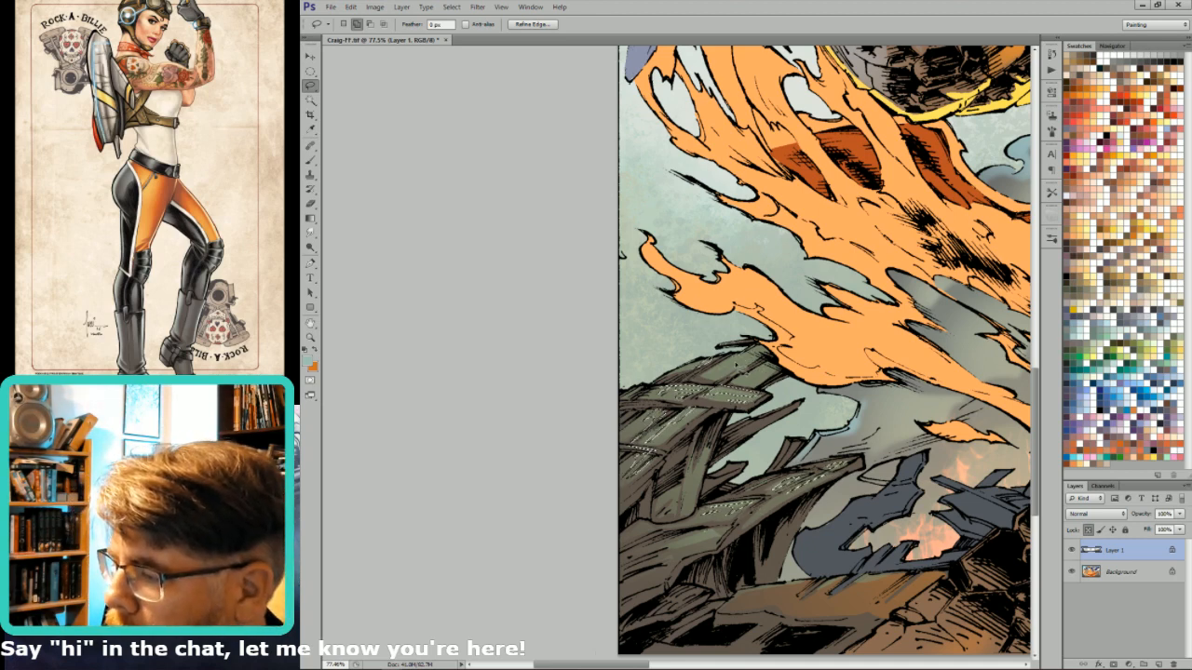
mouse_move(767, 365)
mouse_down()
mouse_move(750, 386)
mouse_move(788, 367)
mouse_up()
key(g)
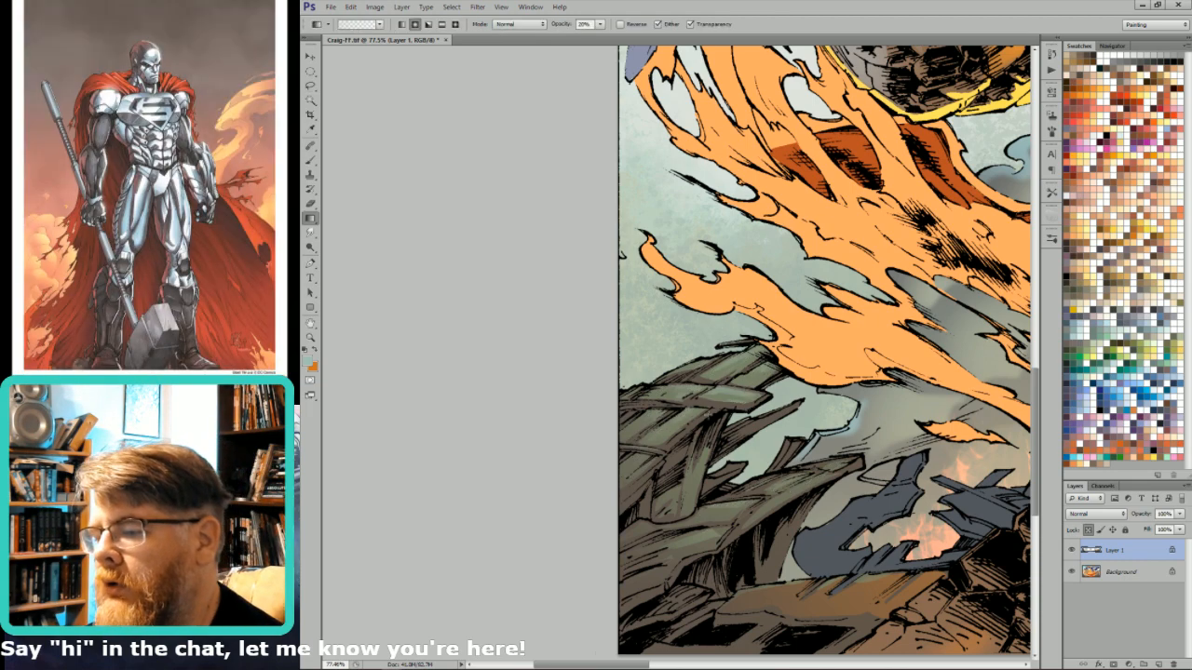
key(7)
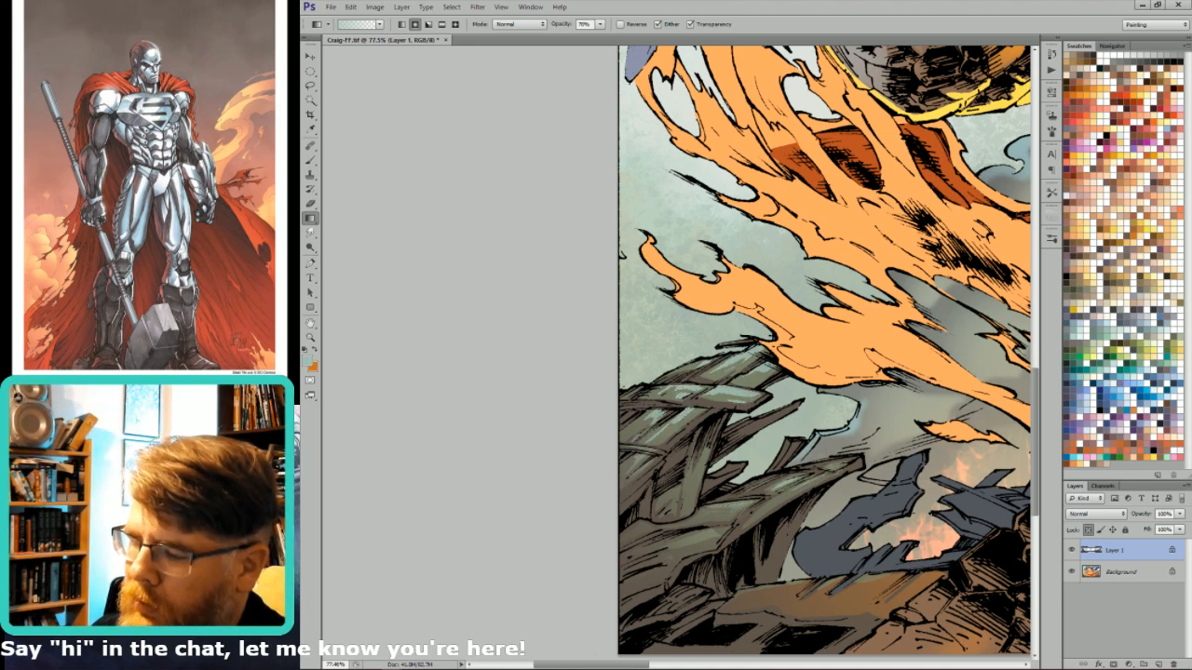
- Lasso another plane low on the lower-left debris and lighten it with a blue-green gradient
key(l)
mouse_move(717, 529)
mouse_down()
mouse_move(799, 499)
mouse_move(789, 523)
mouse_up()
key(ctrl+d)
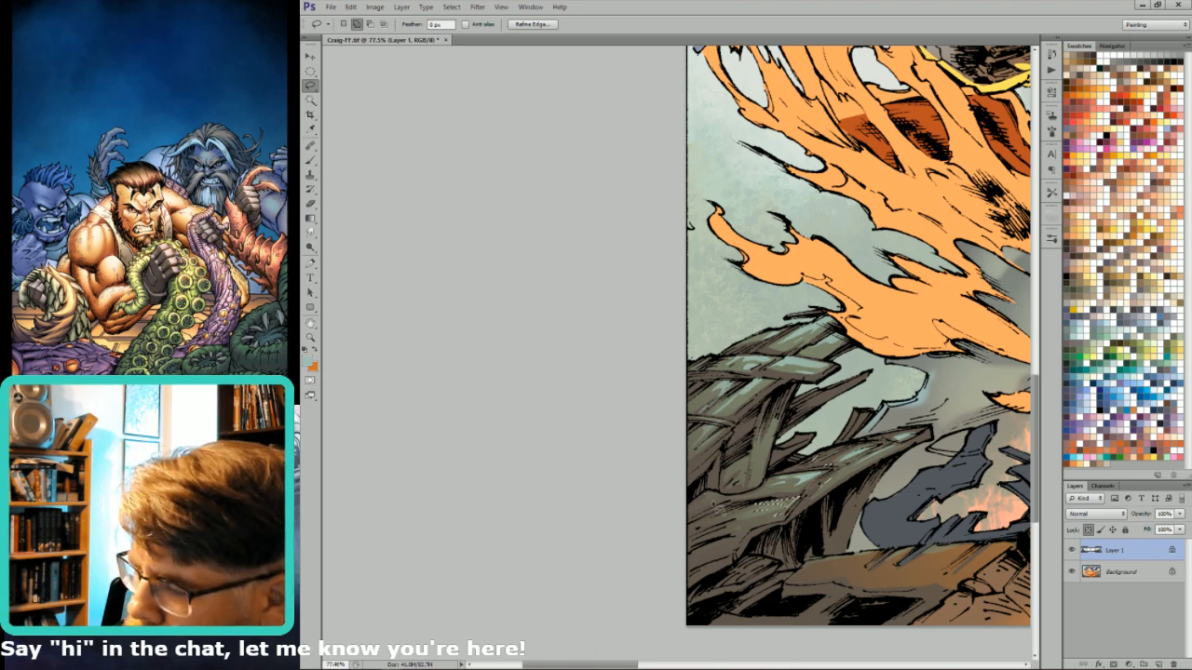
key(g)
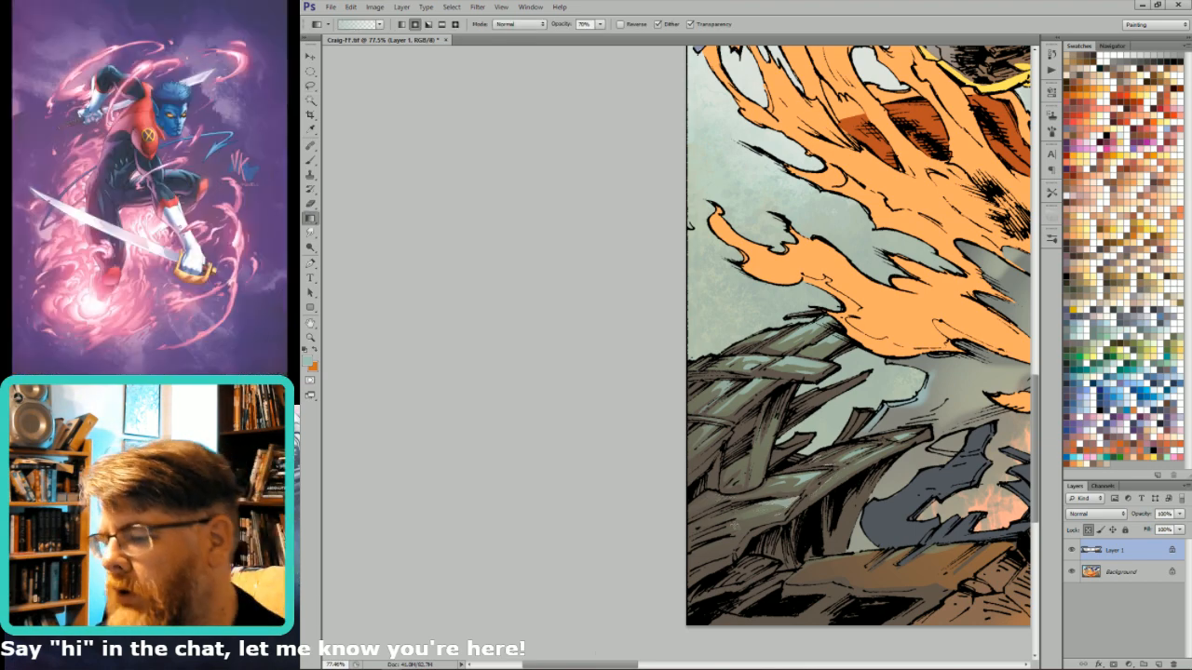
key(ctrl+0)
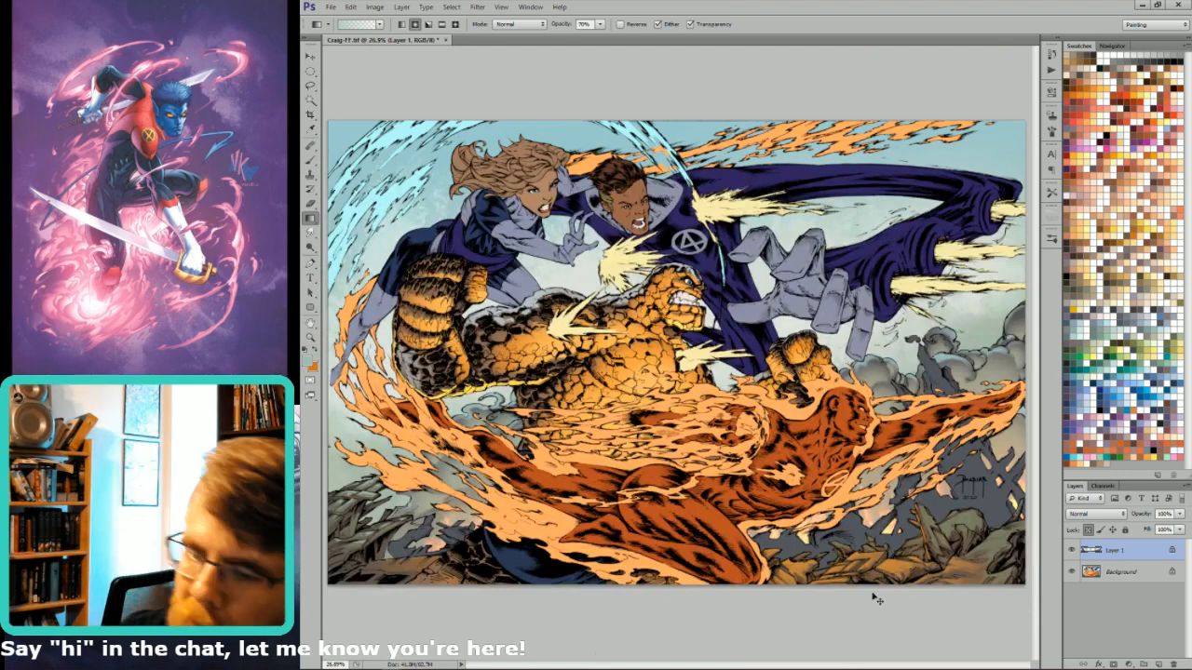
- Lasso remaining areas of the lower-left debris and extend the blue-green gradient highlights there
drag(409, 521, 510, 519)
key(l)
drag(626, 454, 734, 363)
mouse_move(630, 478)
mouse_down()
mouse_move(568, 497)
mouse_move(590, 478)
mouse_move(741, 440)
mouse_up()
key(g)
key(ctrl+minus)
key(ctrl+minus)
key(l)
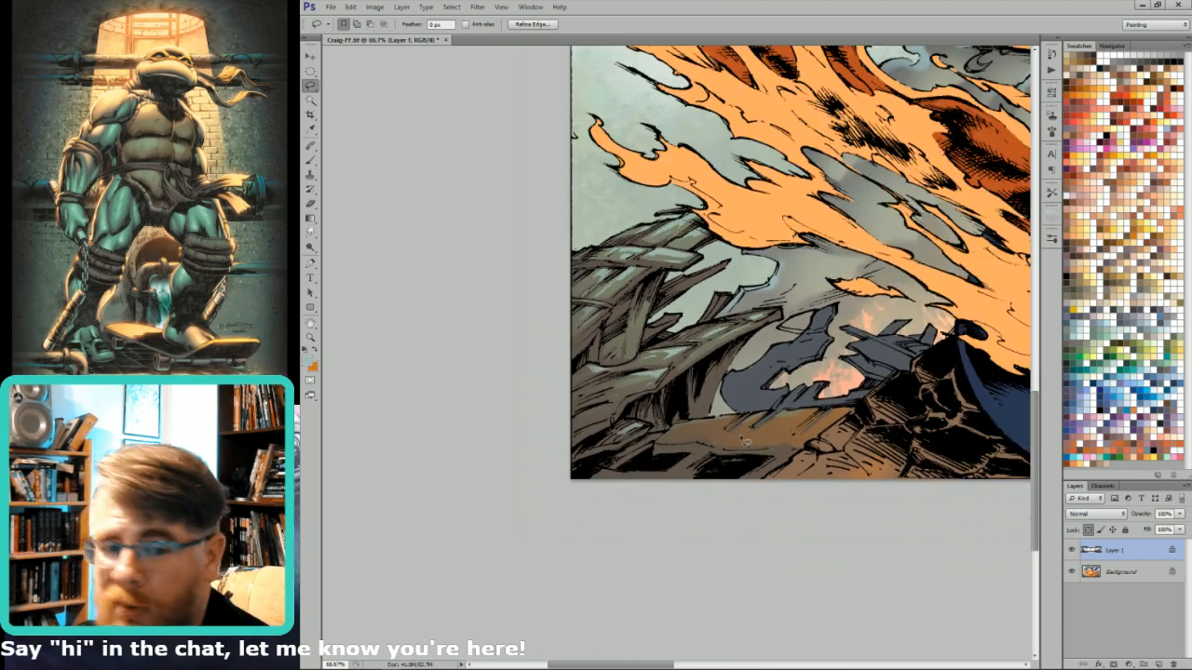
- Lasso planes on the rubble below the flaming figure in the illustration's lower-right area and highlight them with blue-green gradients
drag(986, 257, 788, 343)
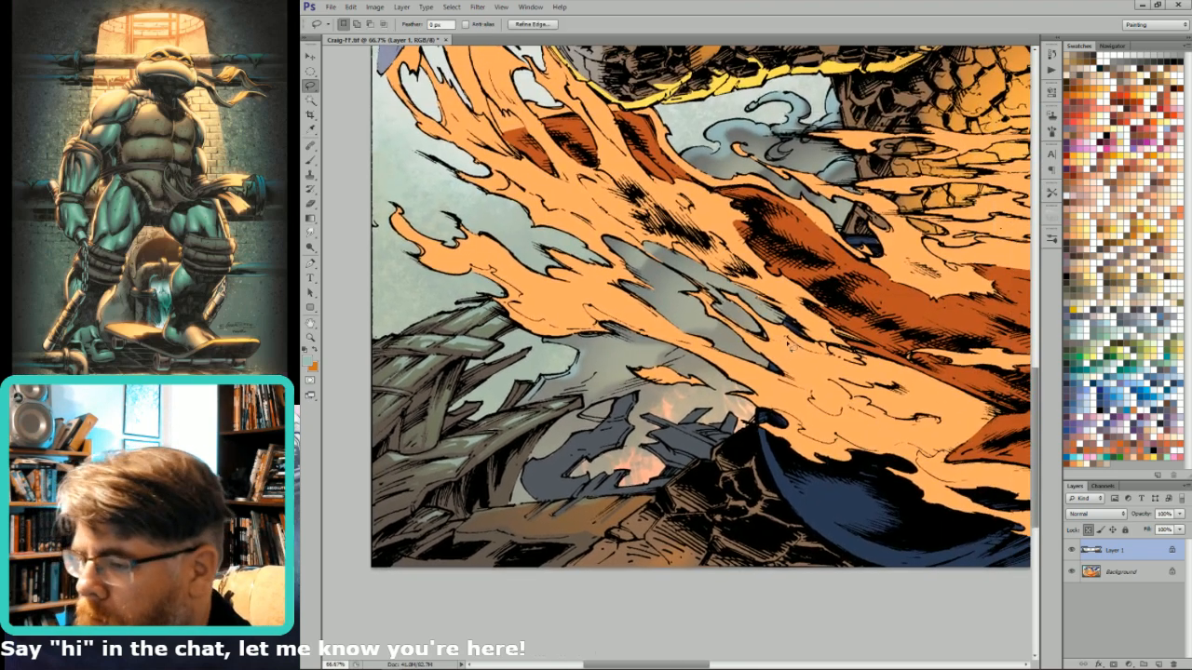
key(ctrl+minus)
key(ctrl+minus)
drag(1017, 168, 784, 350)
drag(934, 531, 910, 478)
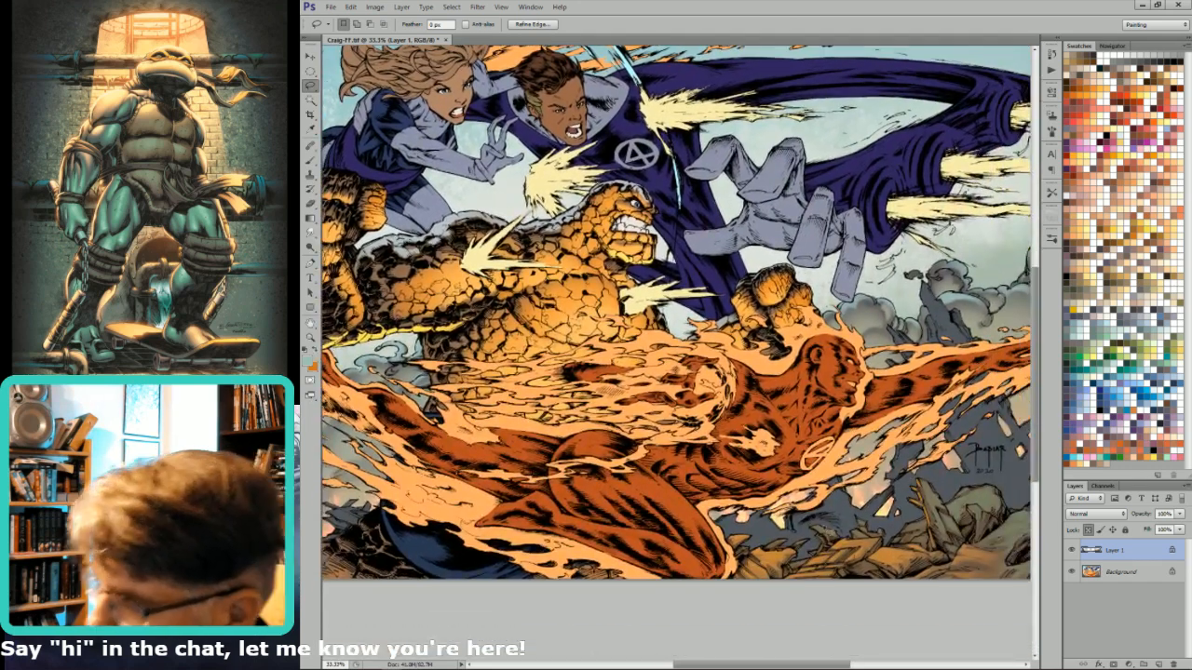
mouse_move(823, 534)
mouse_down()
mouse_move(836, 538)
mouse_move(783, 549)
mouse_move(802, 551)
mouse_up()
mouse_move(872, 534)
mouse_down()
mouse_move(883, 541)
mouse_move(867, 530)
mouse_move(869, 544)
mouse_move(925, 535)
mouse_move(894, 549)
mouse_move(925, 538)
mouse_up()
key(g)
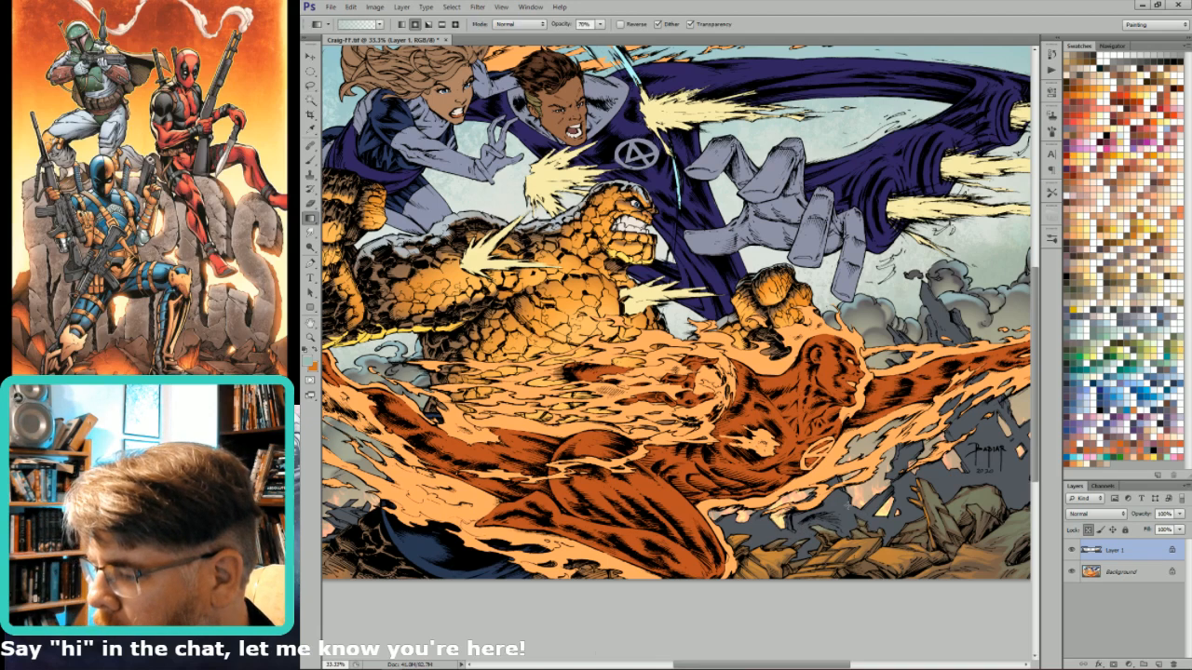
- Lasso facets of the broken upright slab and the boulder beside it and tint them blue-green with the Gradient tool
key(l)
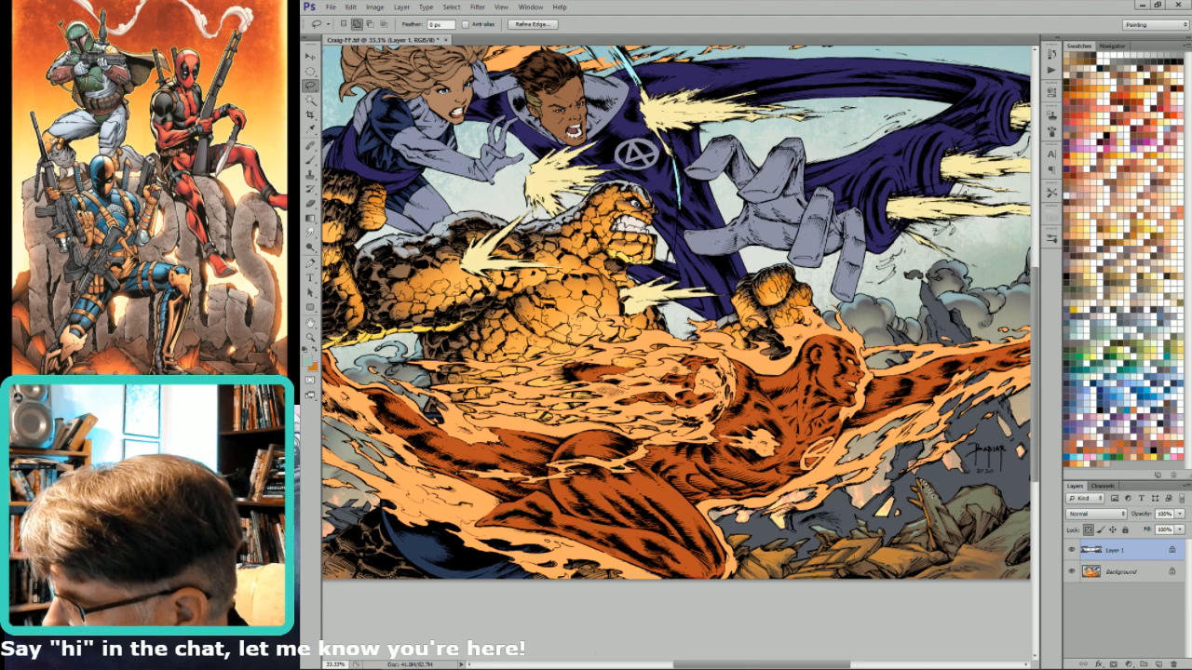
key(shift)
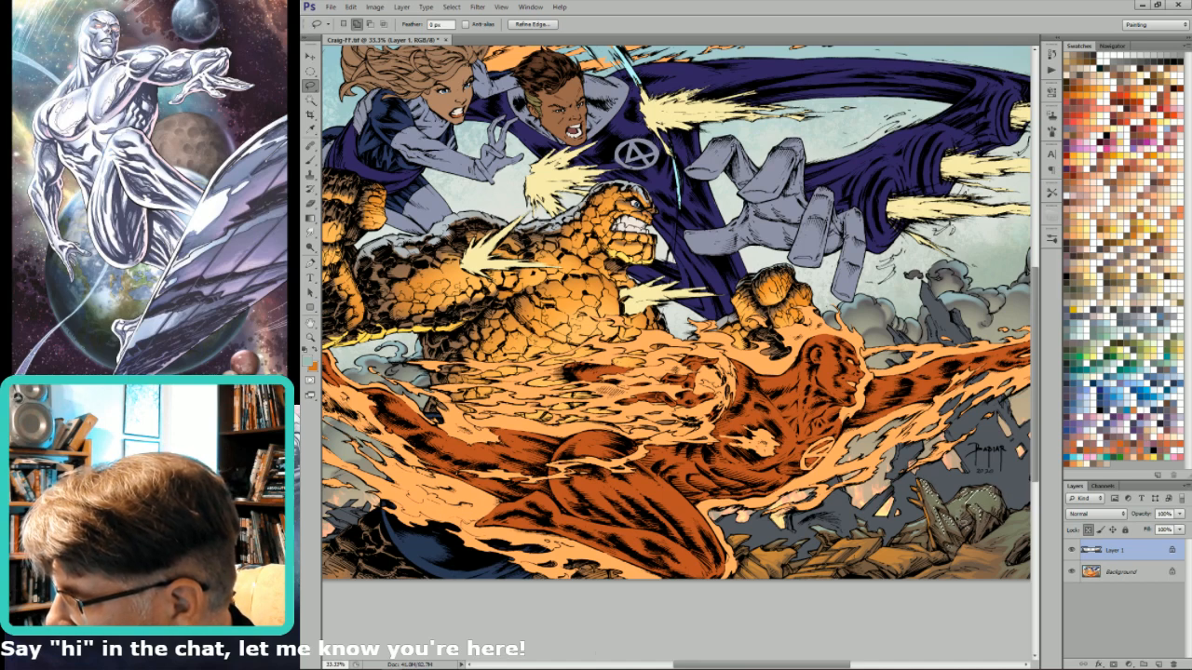
key(g)
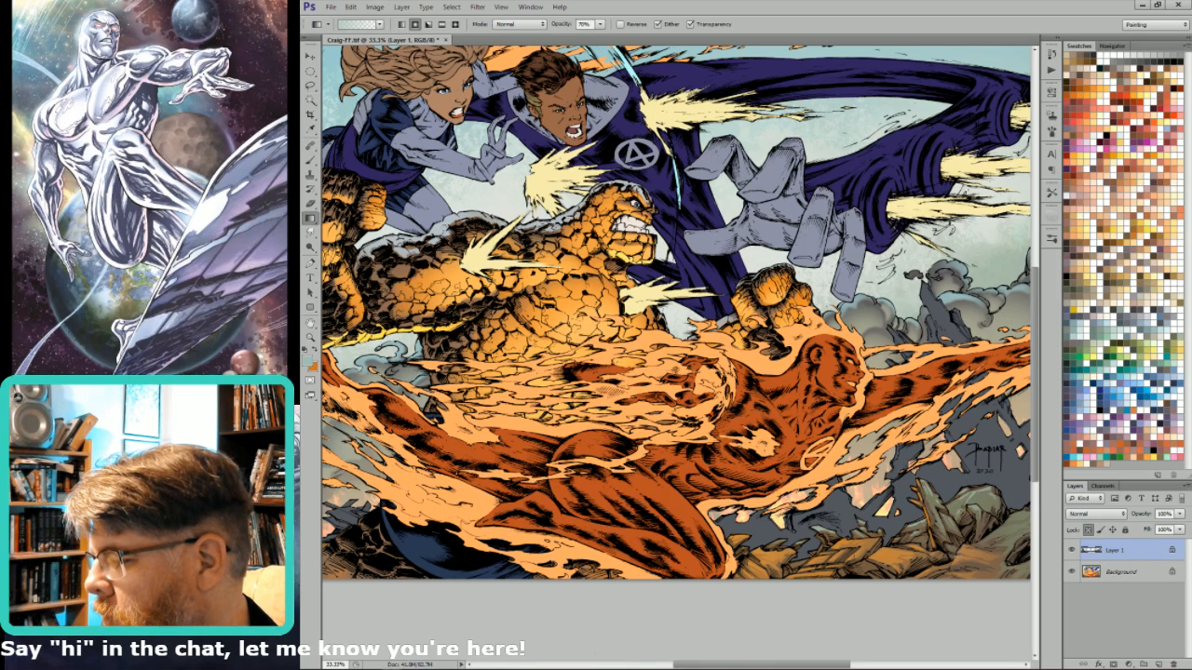
- Lasso streaks on the sloping ground at the illustration's far lower right and add blue-green gradient highlights
key(l)
mouse_move(1029, 468)
mouse_down()
mouse_move(956, 436)
mouse_move(949, 482)
mouse_up()
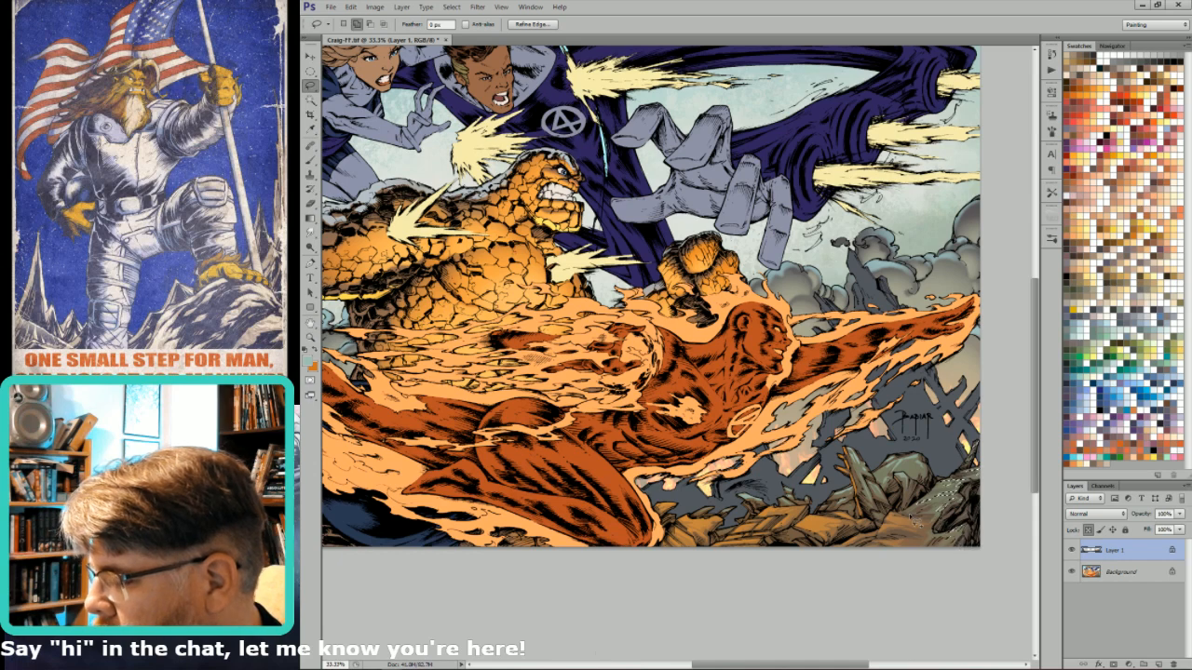
key(g)
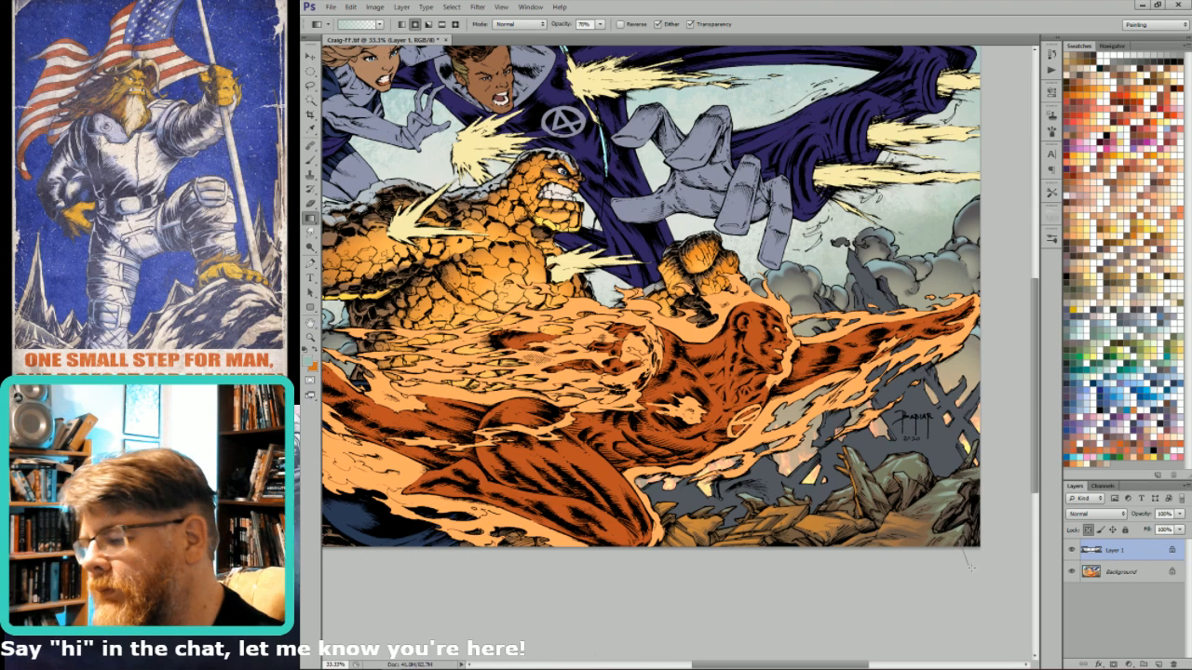
key(ctrl+0)
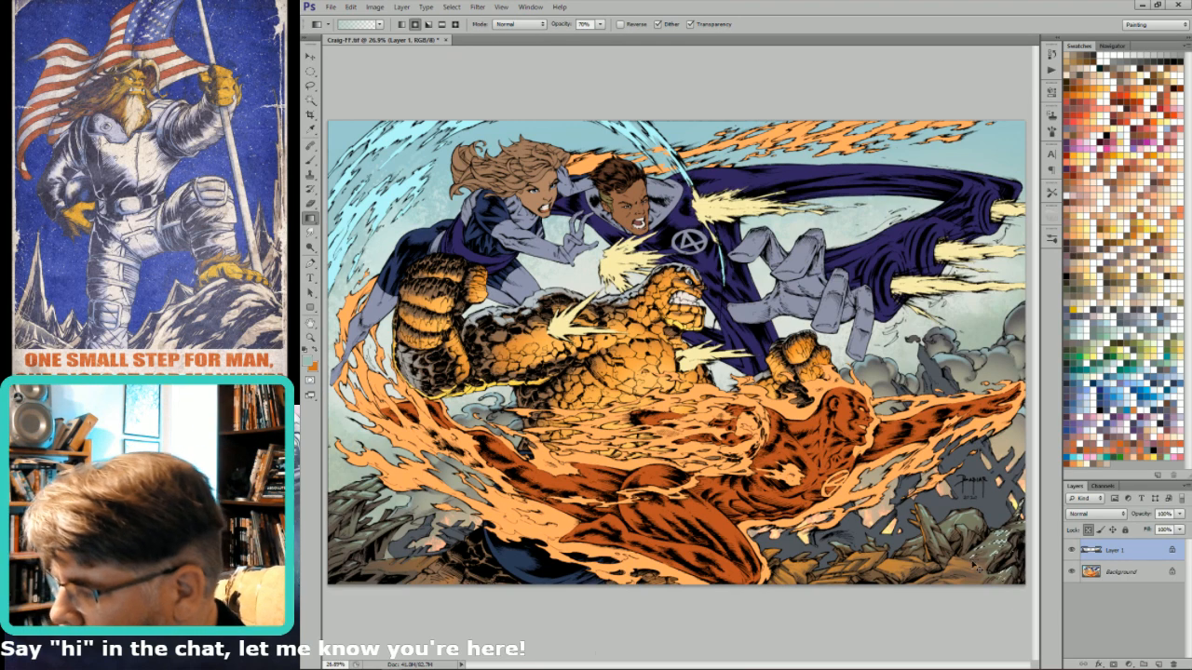
- Highlight another part of the lower-right rubble with a blue-green gradient and clear the selection
key(l)
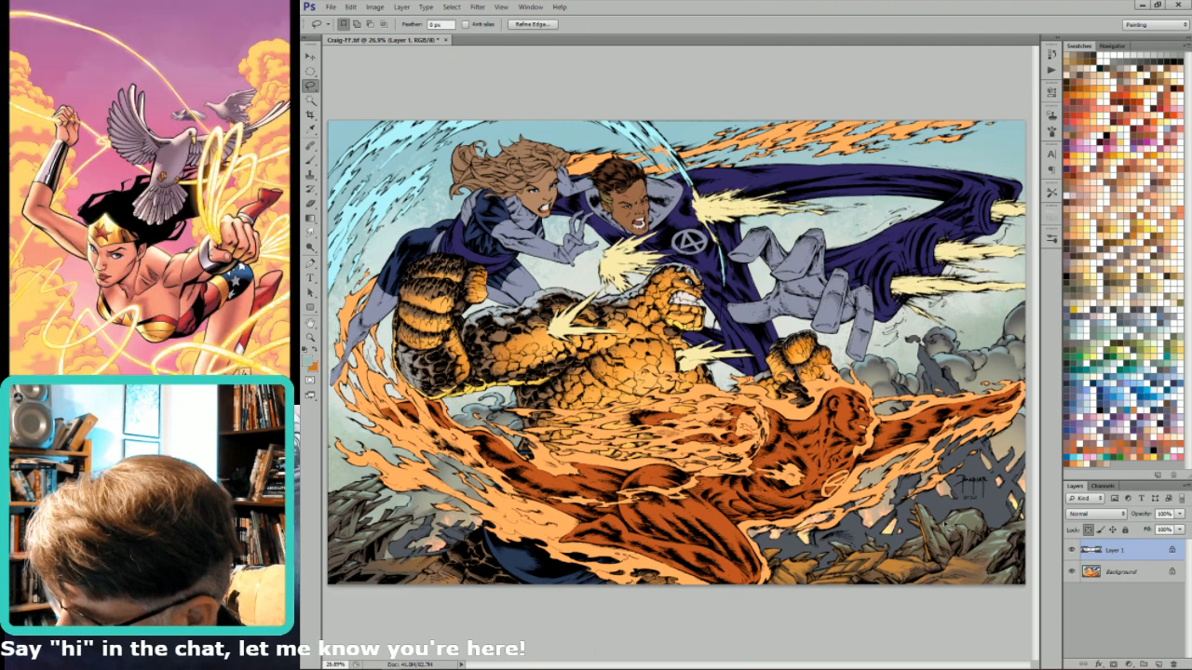
key(g)
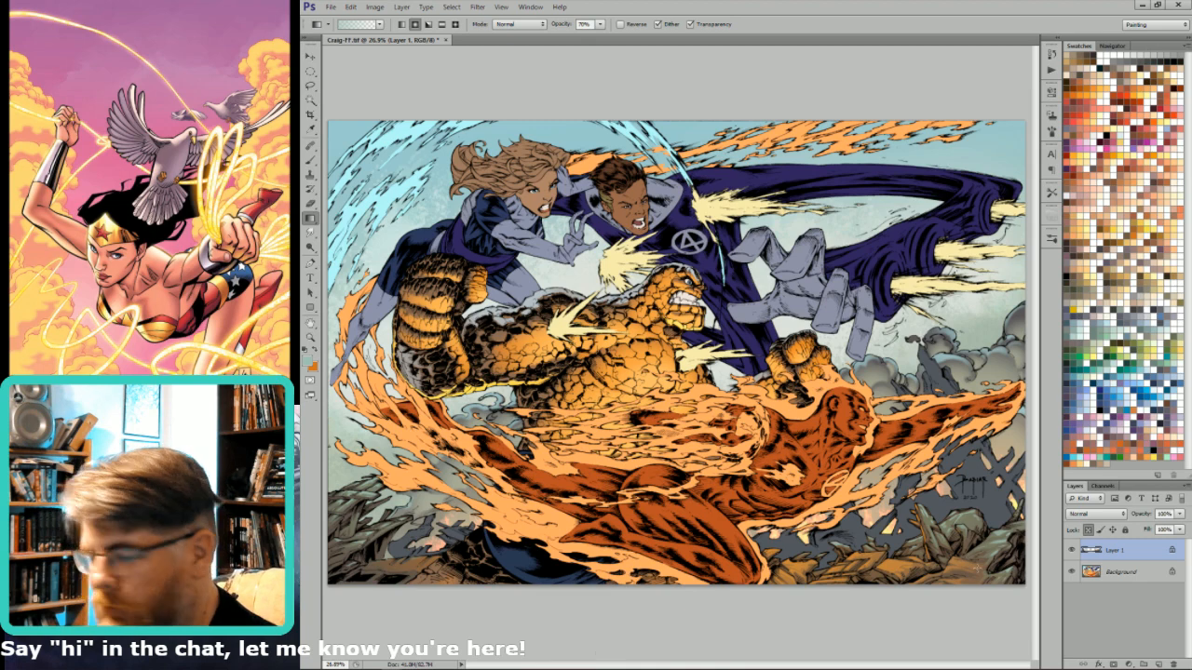
key(l)
key(ctrl+d)
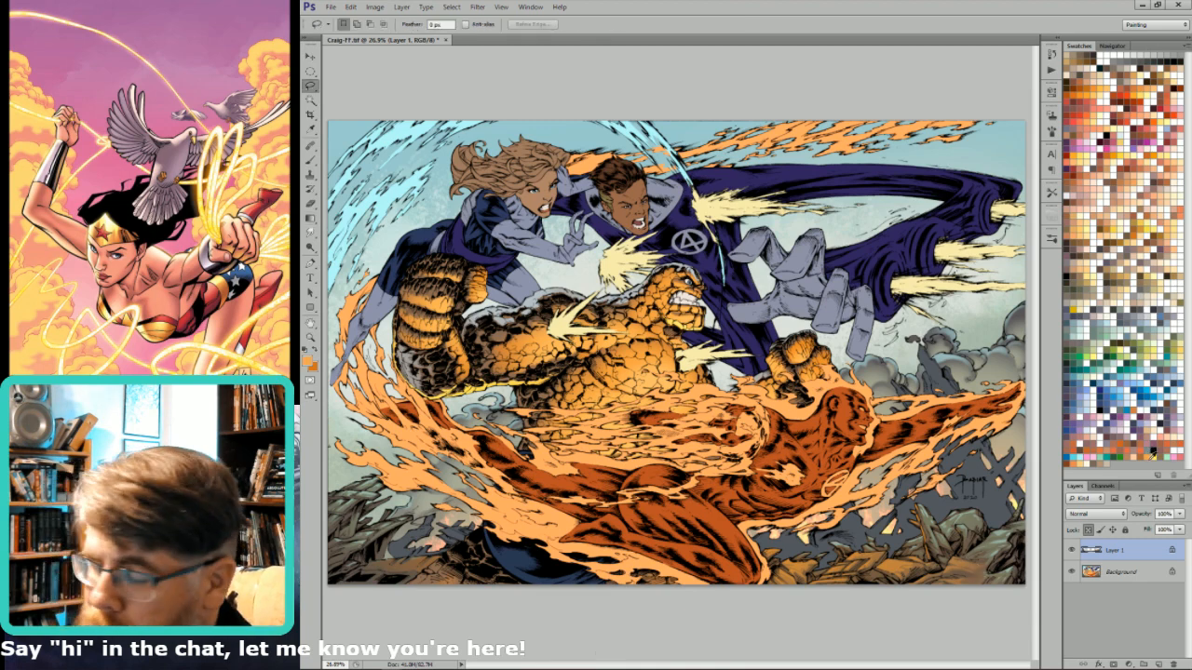
- Choose a pale orange swatch, lasso planes on the lower-right foreground rubble, and warm them with gradients
click(1082, 459)
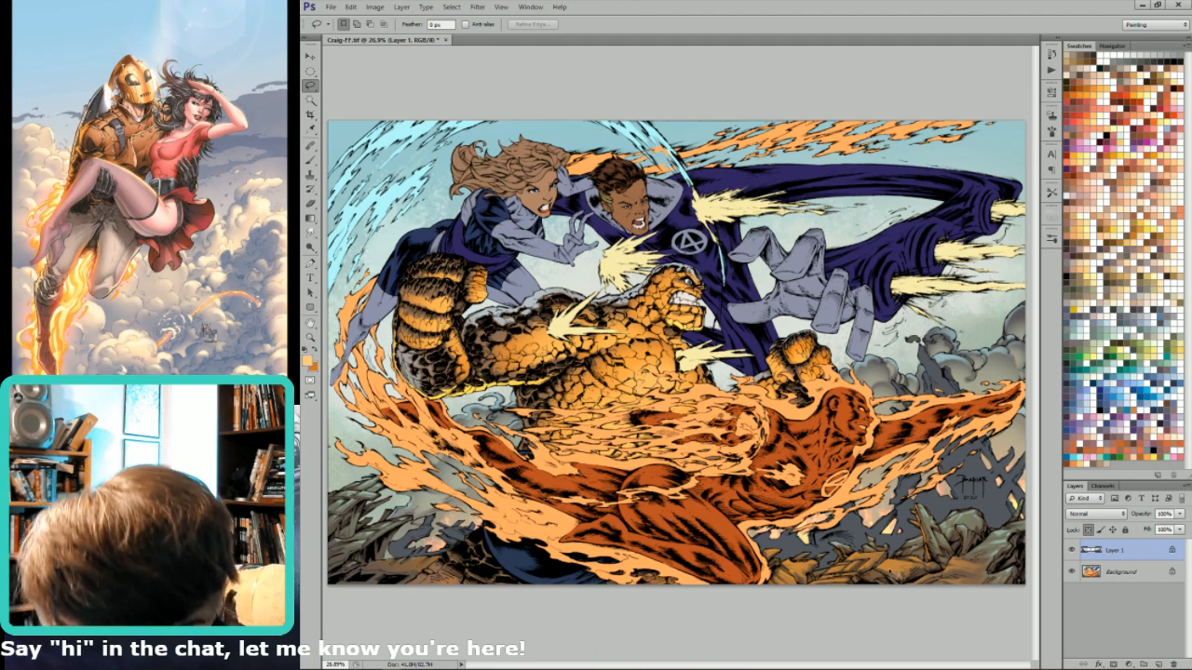
drag(899, 565, 855, 563)
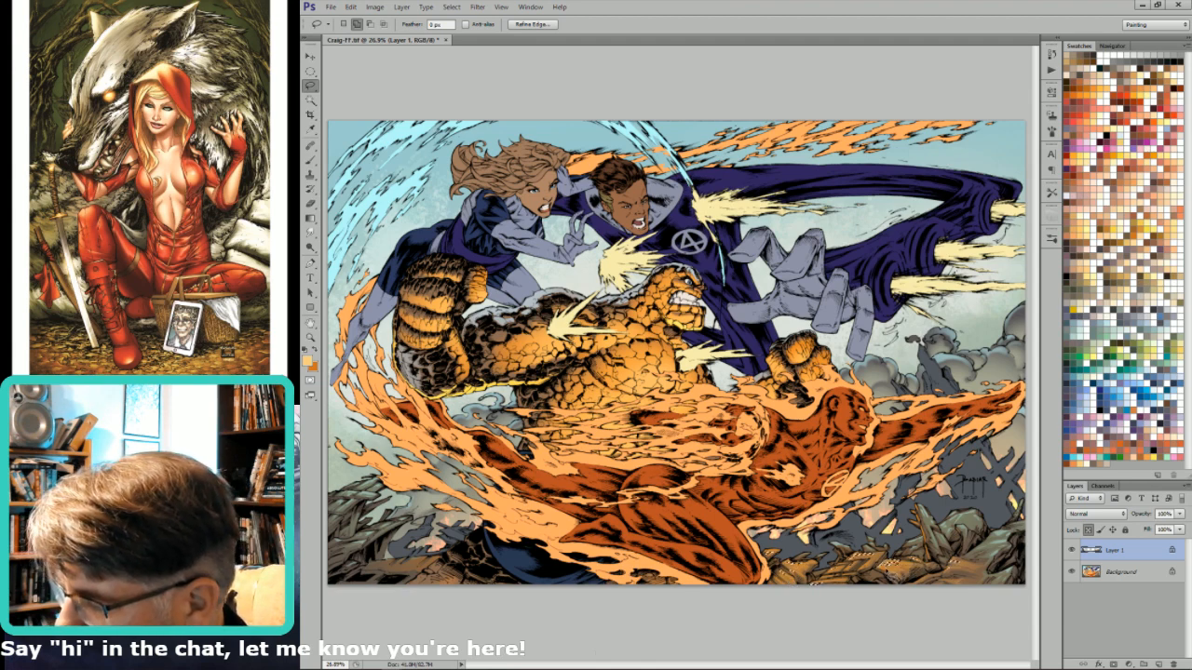
key(g)
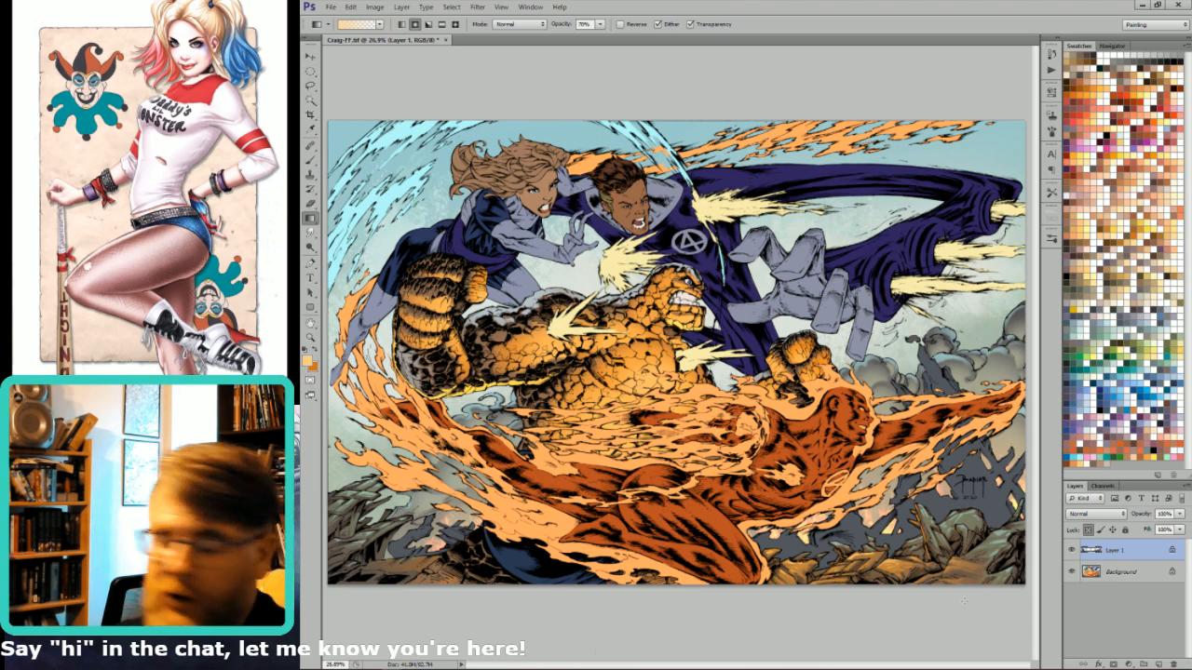
key(l)
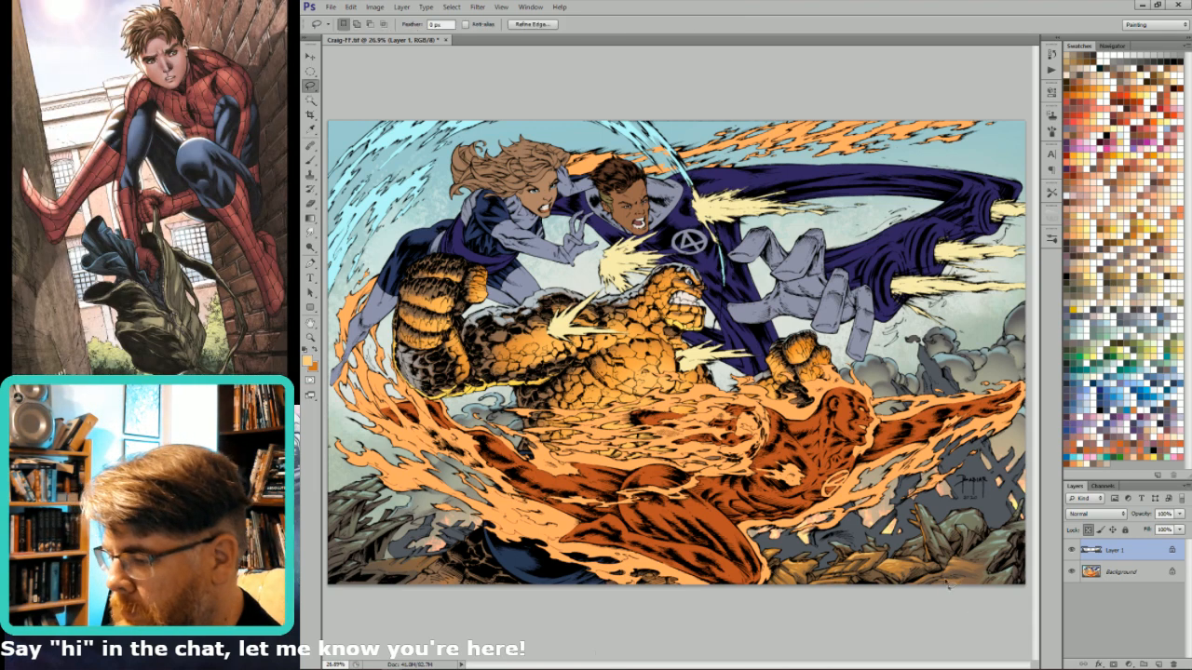
key(g)
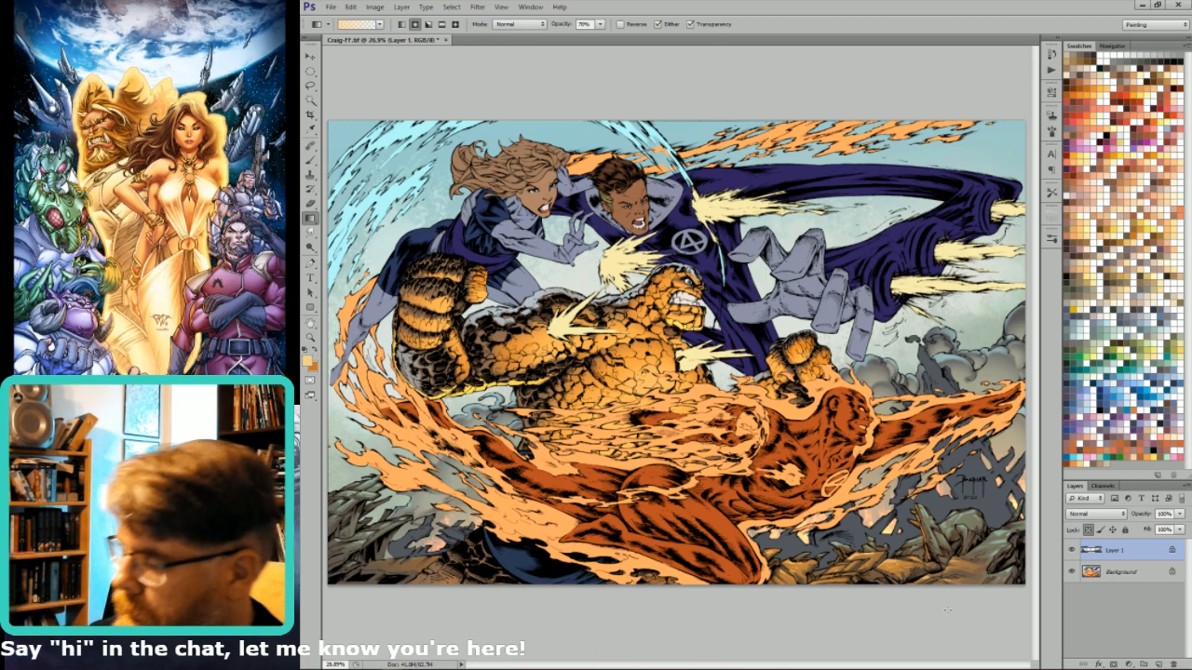
- Lasso the orange edge and splinters of the broken upright slab and brighten them with a pale orange gradient
key(l)
scroll(942, 514, up, 5)
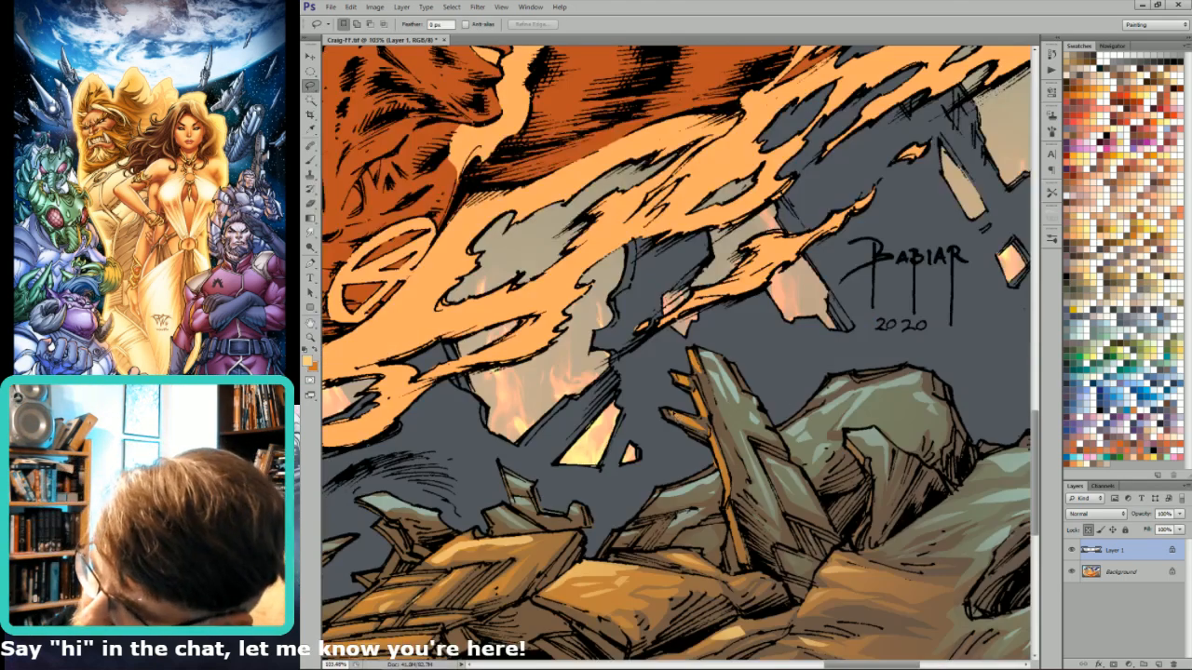
mouse_move(667, 422)
mouse_down()
mouse_move(680, 388)
mouse_move(668, 414)
mouse_move(737, 461)
mouse_move(714, 445)
mouse_move(732, 531)
mouse_up()
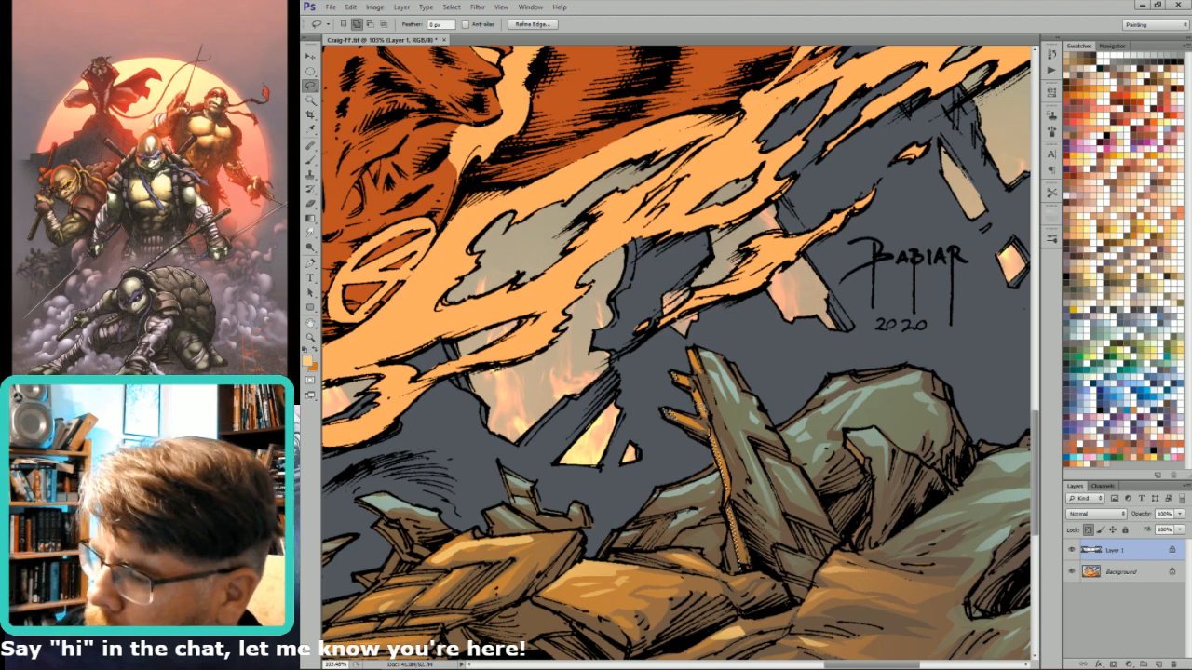
drag(697, 409, 709, 410)
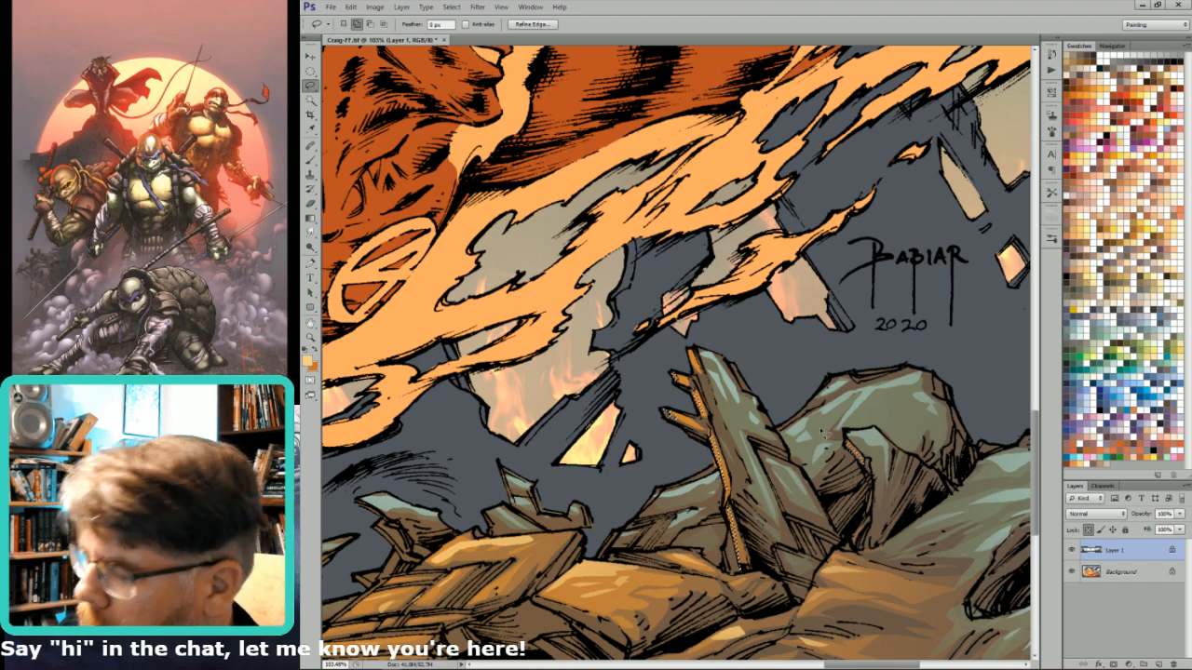
key(g)
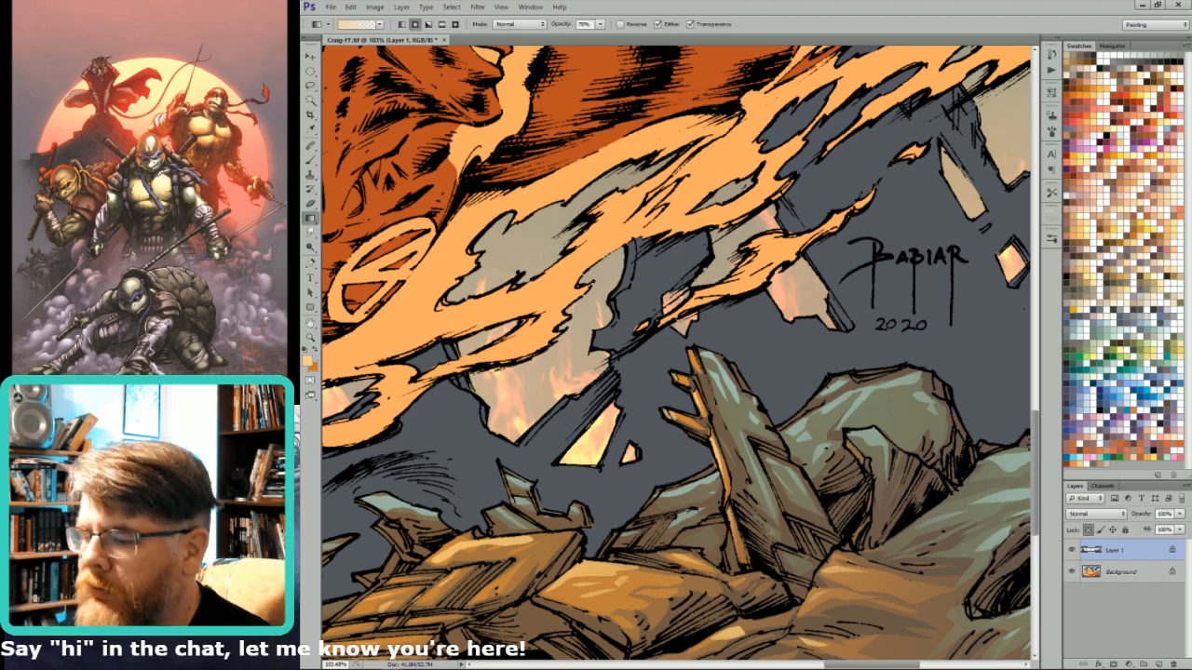
key(ctrl+0)
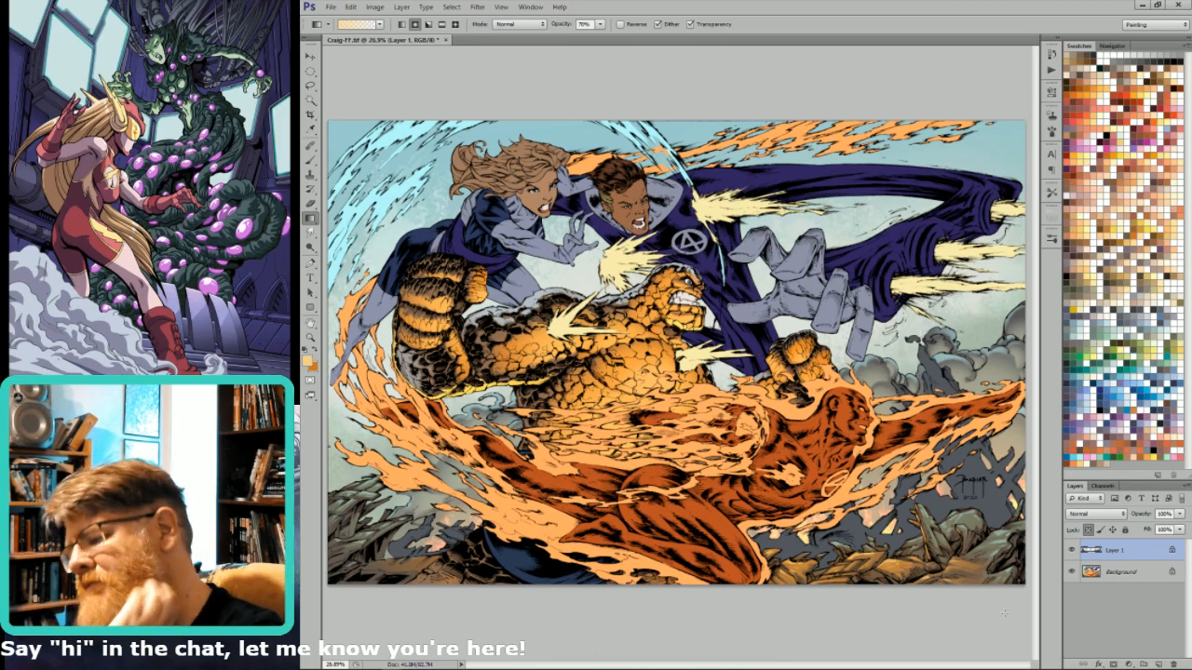
key(l)
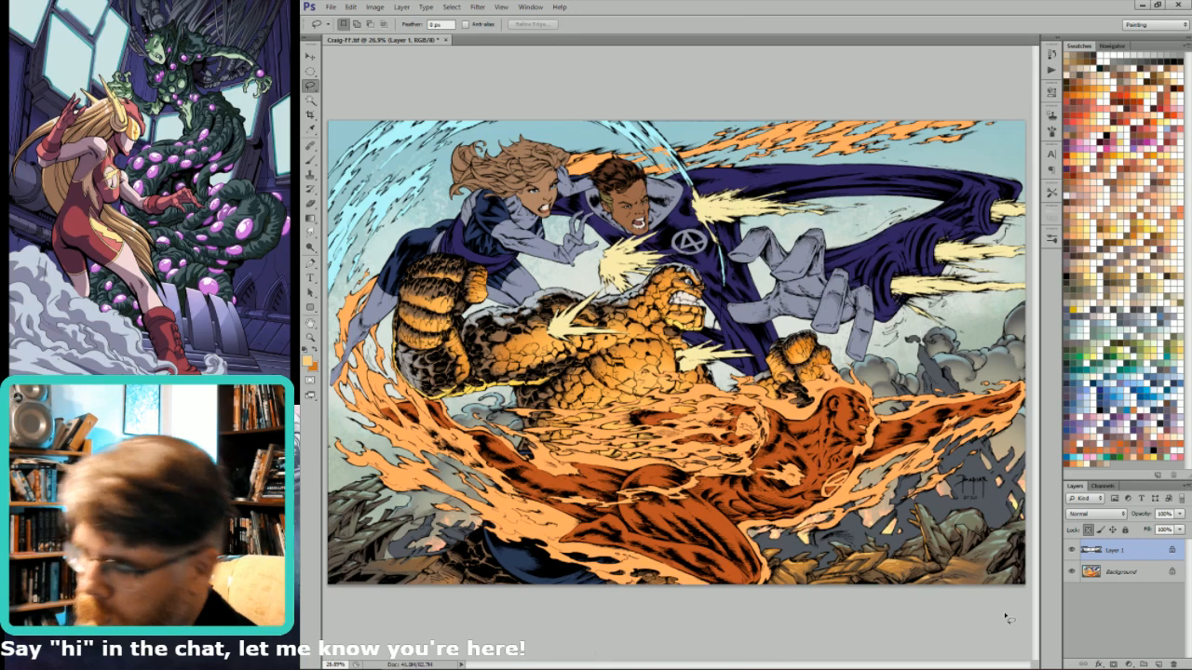
- Lasso diagonal streaks on the ground plane in the illustration's lower-left rubble and brighten them with orange and pale orange gradients
drag(370, 616, 518, 464)
drag(652, 430, 771, 383)
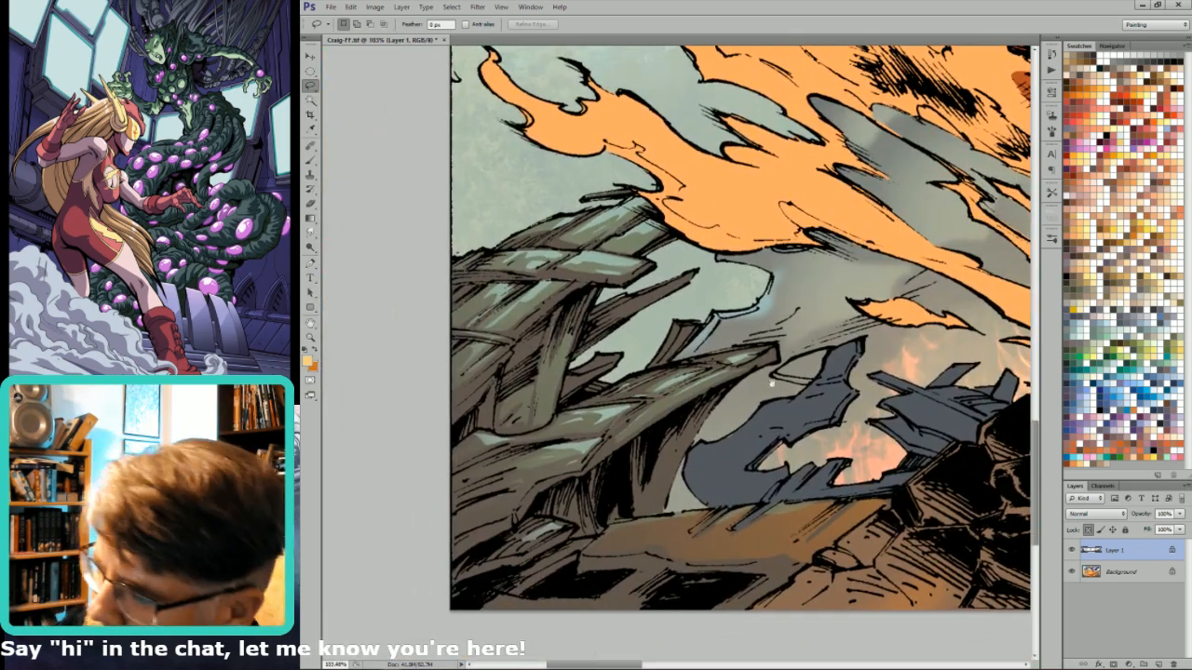
scroll(816, 376, down, 3)
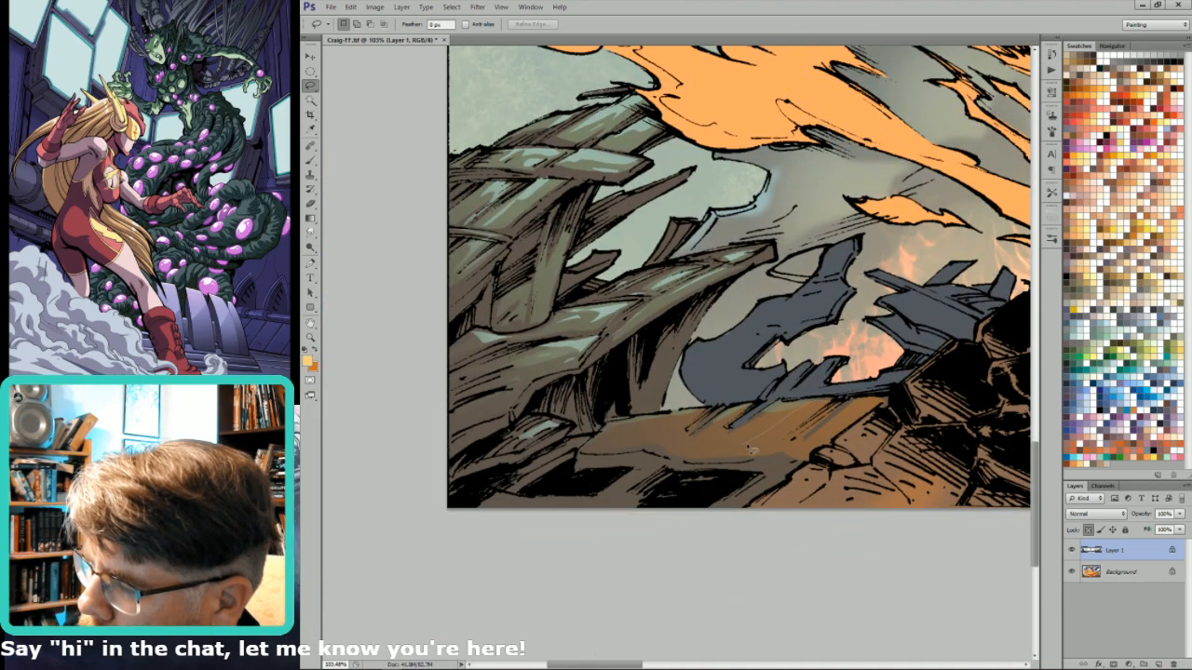
mouse_move(834, 413)
mouse_down()
mouse_move(750, 441)
mouse_move(730, 408)
mouse_move(730, 425)
mouse_move(707, 438)
mouse_move(689, 421)
mouse_move(674, 437)
mouse_move(663, 421)
mouse_up()
mouse_move(875, 406)
mouse_down()
mouse_move(808, 445)
mouse_move(793, 427)
mouse_up()
key(g)
key(ctrl+h)
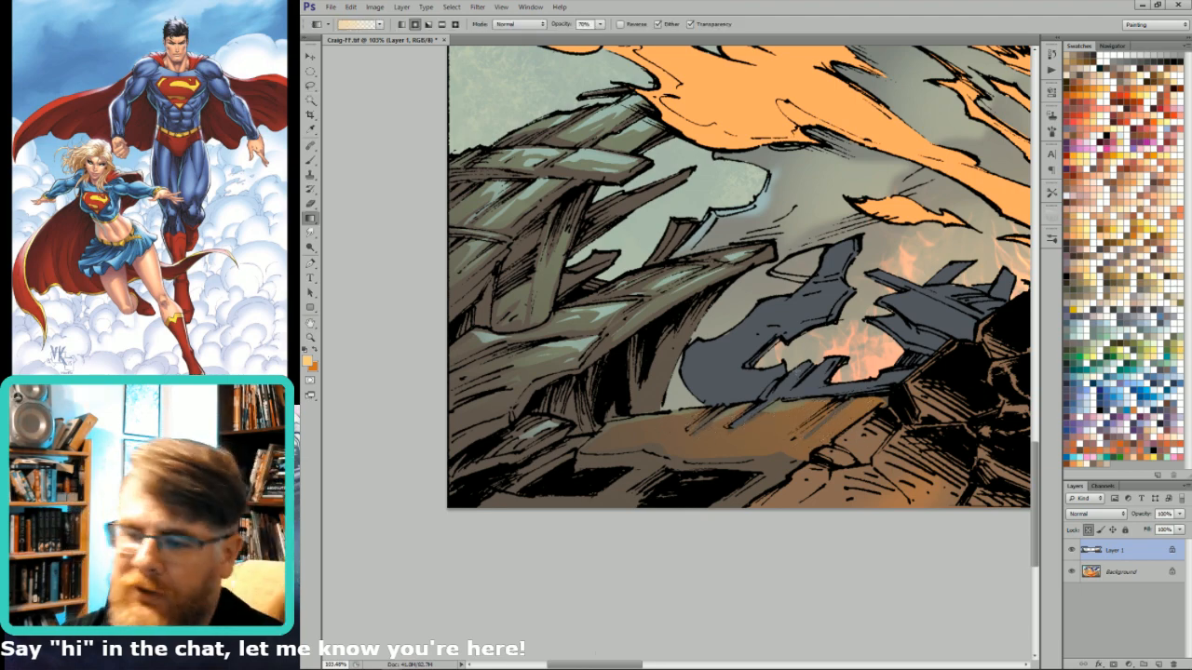
drag(796, 370, 736, 437)
key(ctrl+z)
key(x)
drag(869, 460, 791, 410)
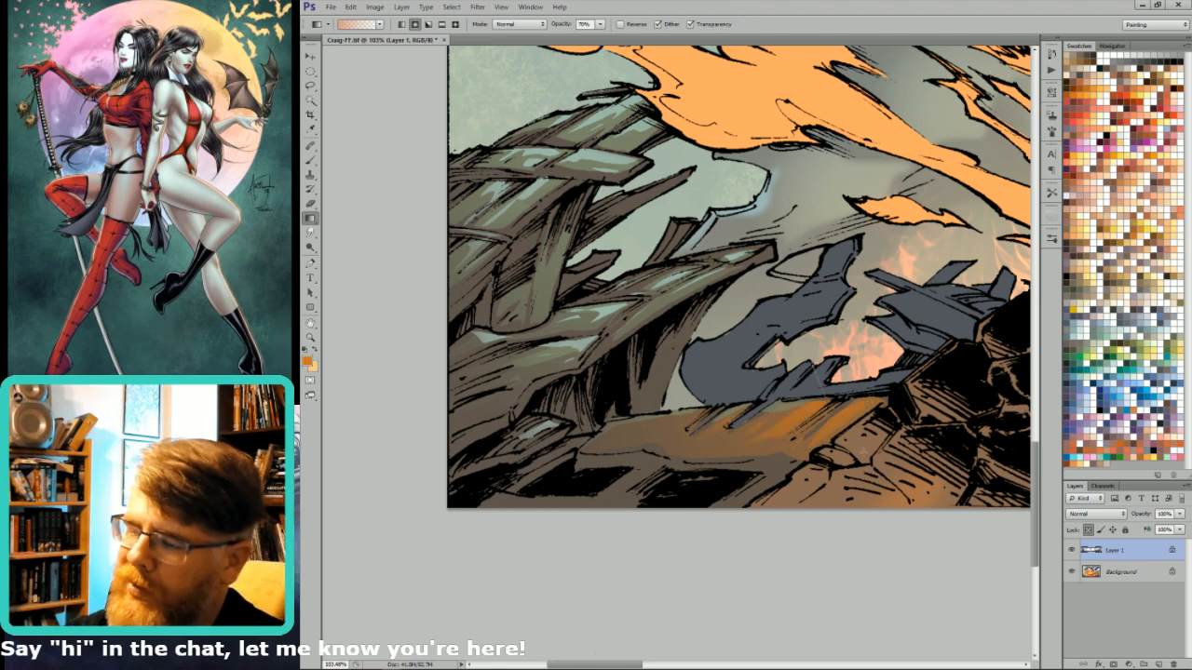
drag(833, 346, 803, 430)
key(0)
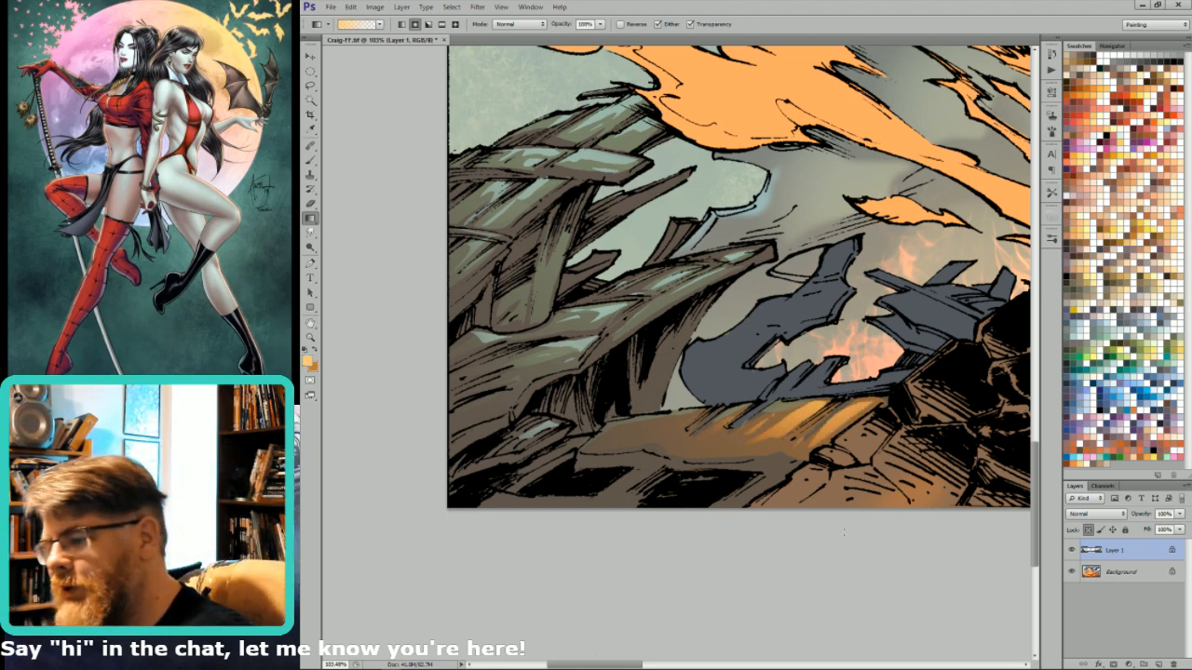
key(ctrl+0)
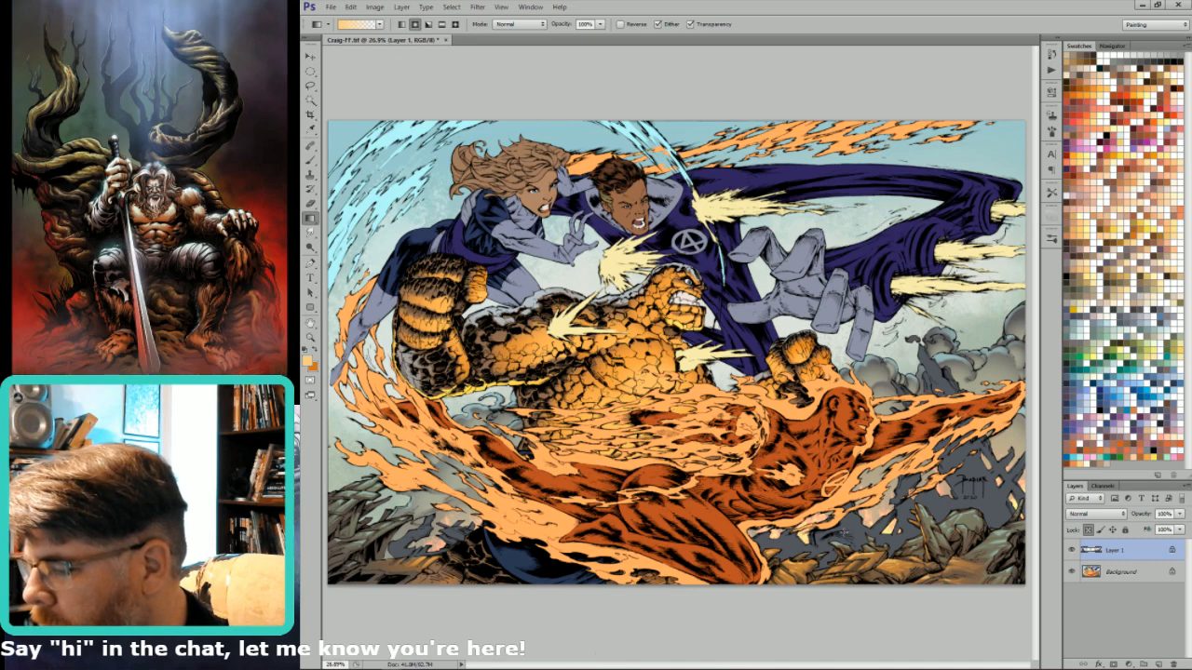
- Merge the painted layer into the Background and check the line art channel on its own
key(ctrl+e)
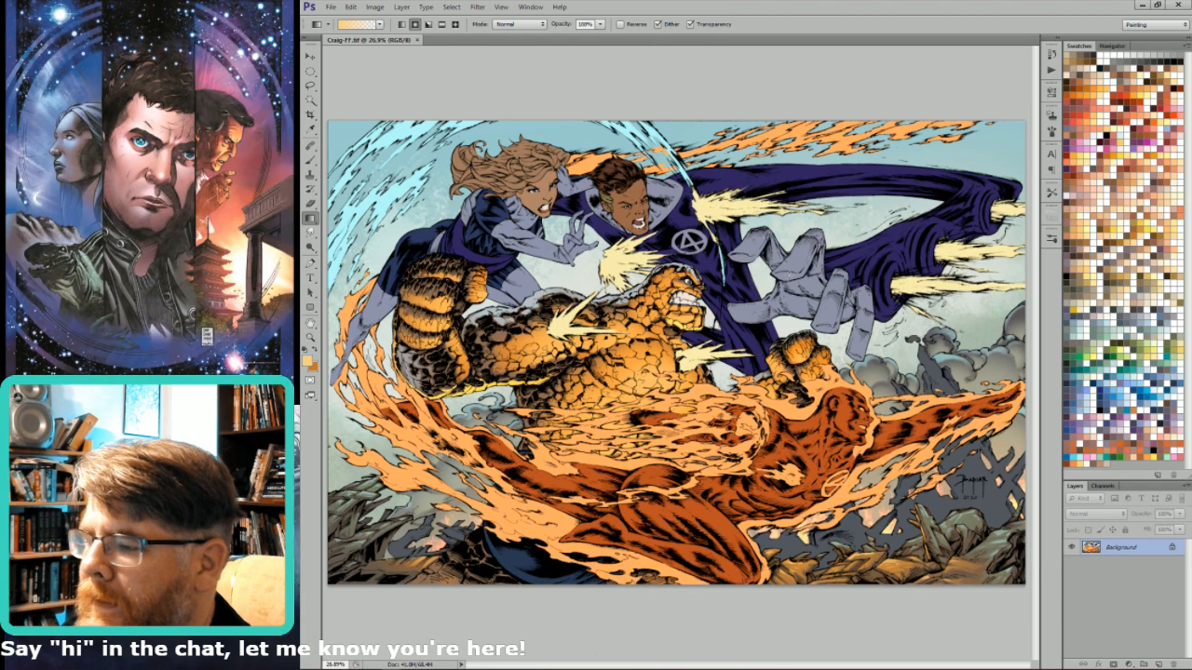
key(ctrl+6)
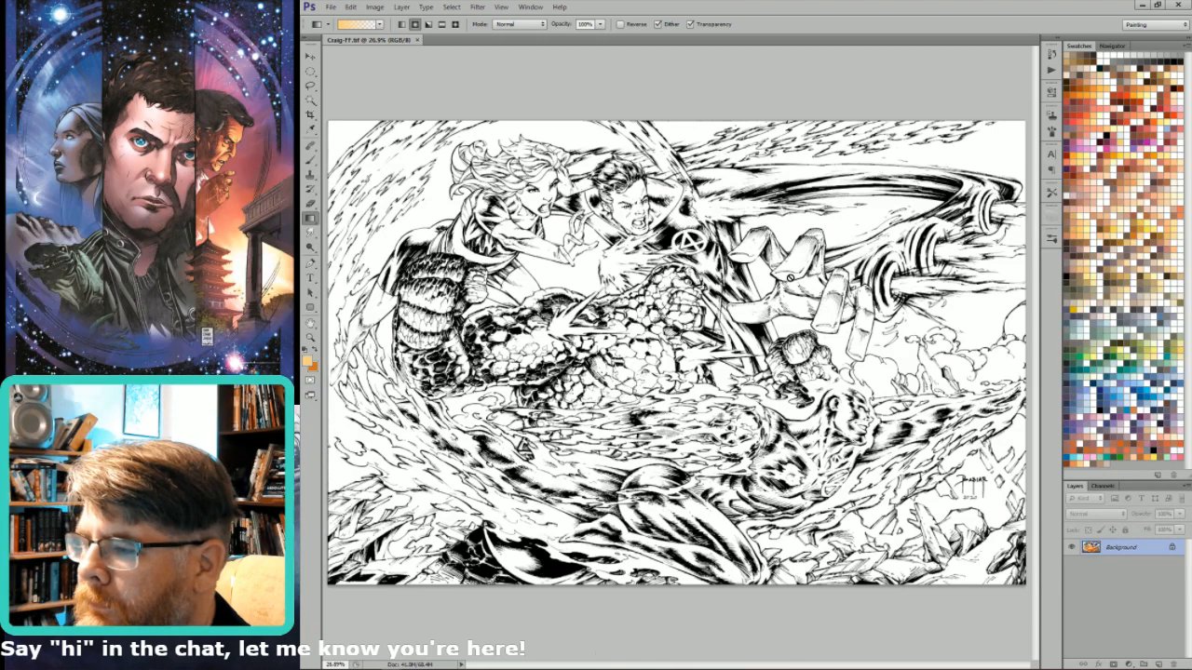
key(ctrl+2)
- Select the dark purple costume areas by colour, fill them with a blue swatch, and clear the selection
key(w)
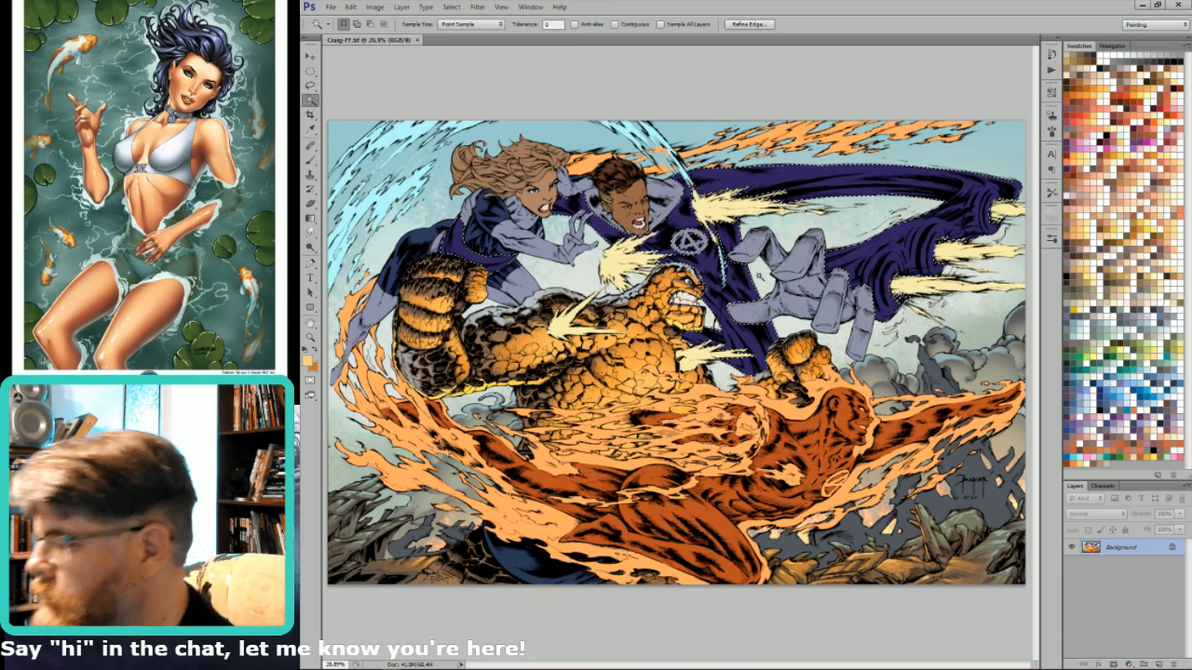
click(1113, 391)
key(shift+BackSpace)
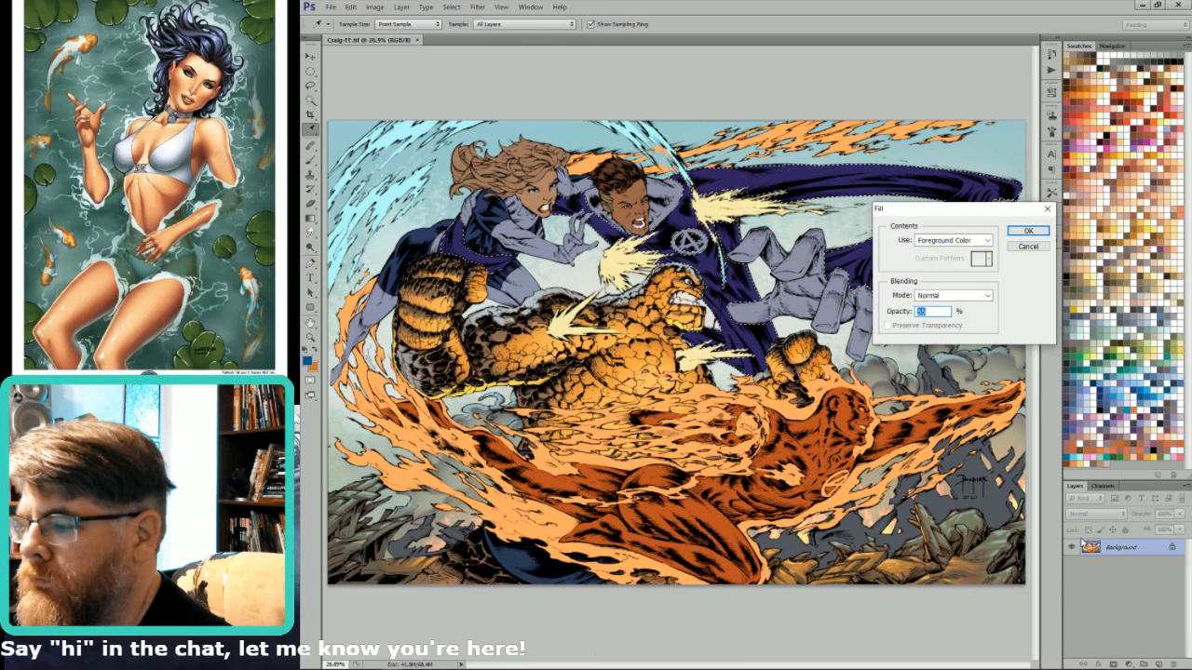
key(Return)
key(ctrl+d)
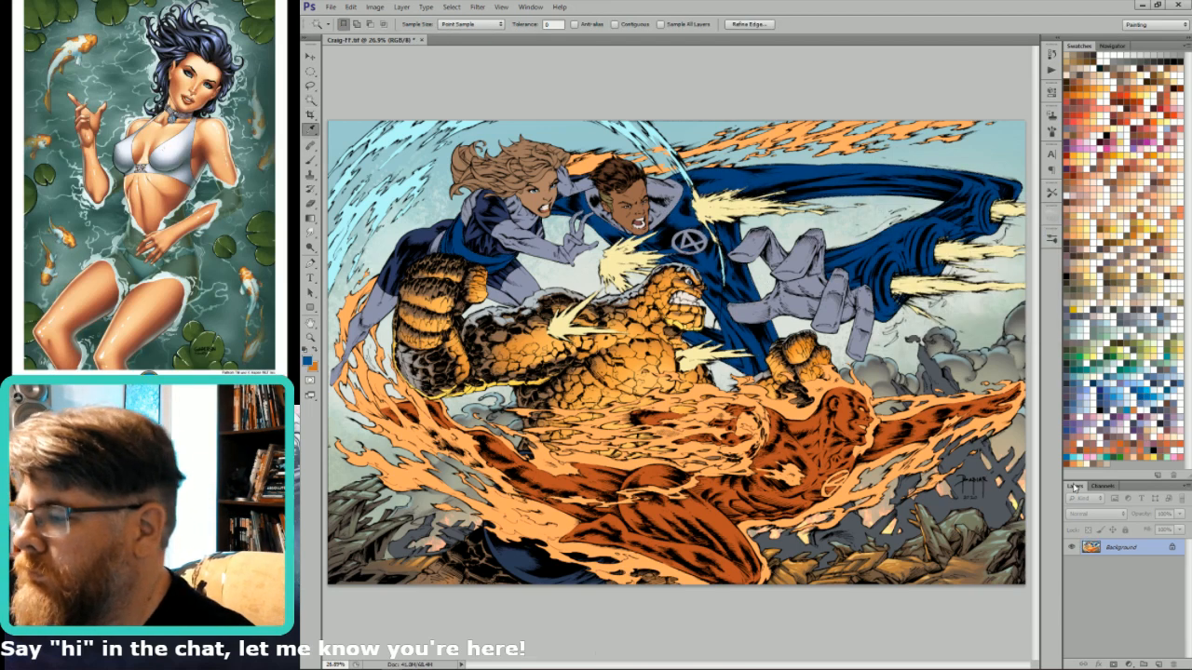
- Place the costume areas on a new layer above the Background
key(ctrl+u)
key(Escape)
key(w)
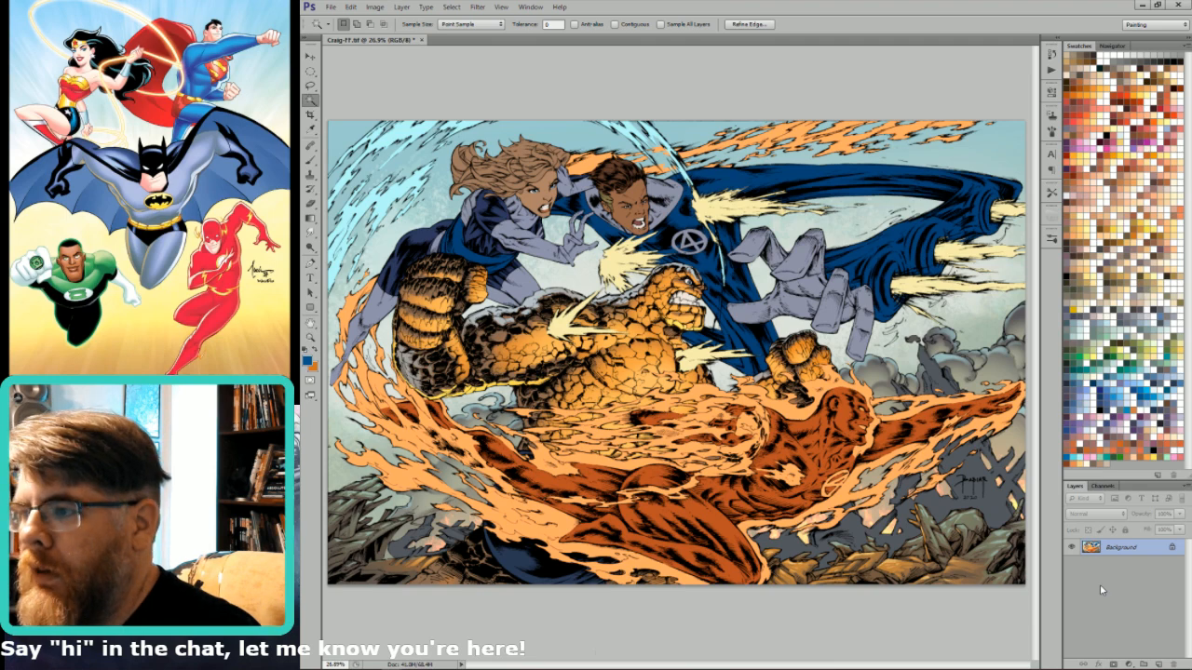
key(ctrl+shift+alt+n)
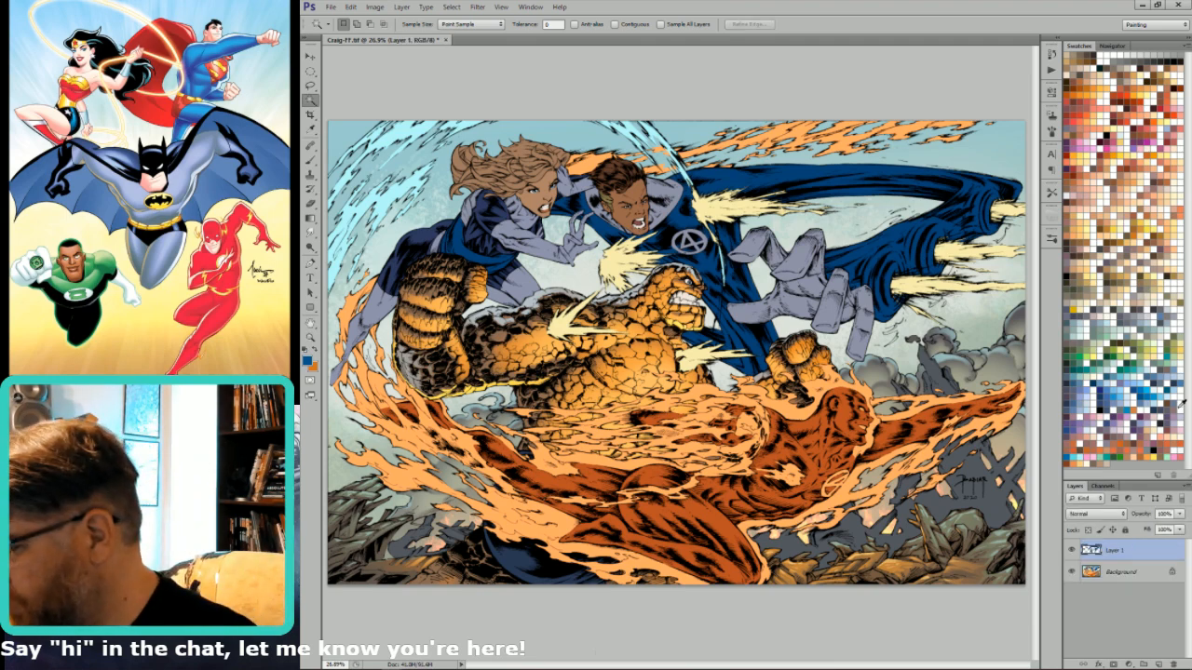
- Lasso the stretching hero's torso, lock the layer's transparent pixels, and darken the lower torso with a dark blue gradient
click(310, 85)
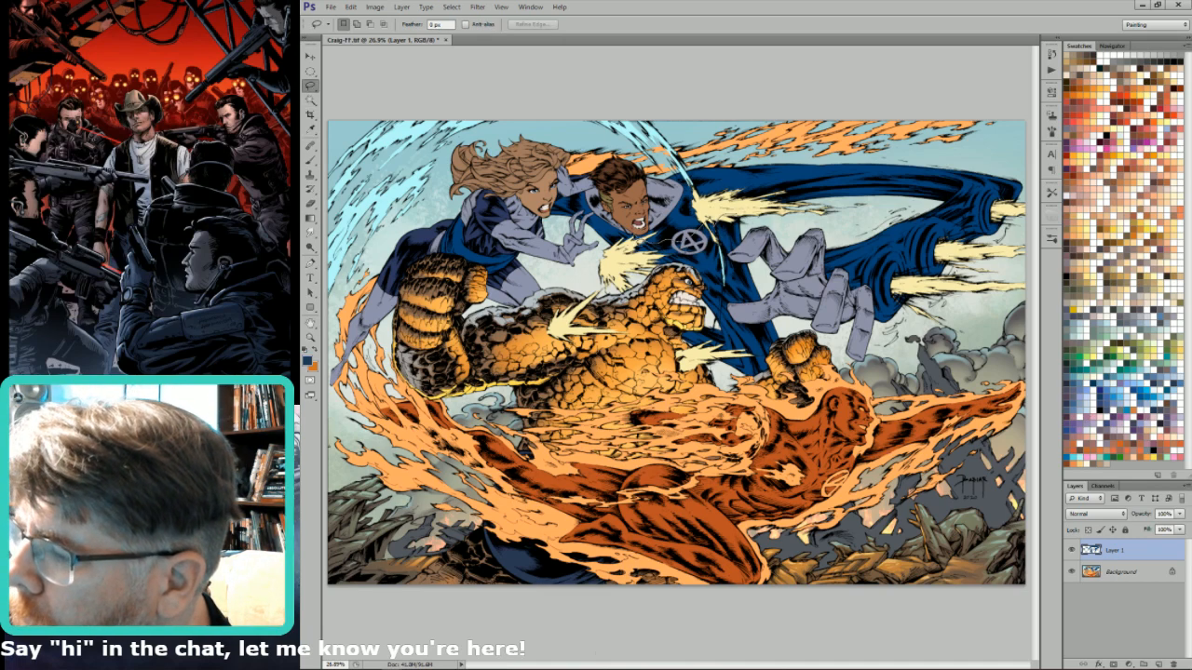
mouse_move(614, 241)
mouse_down()
mouse_move(700, 411)
mouse_move(708, 228)
mouse_up()
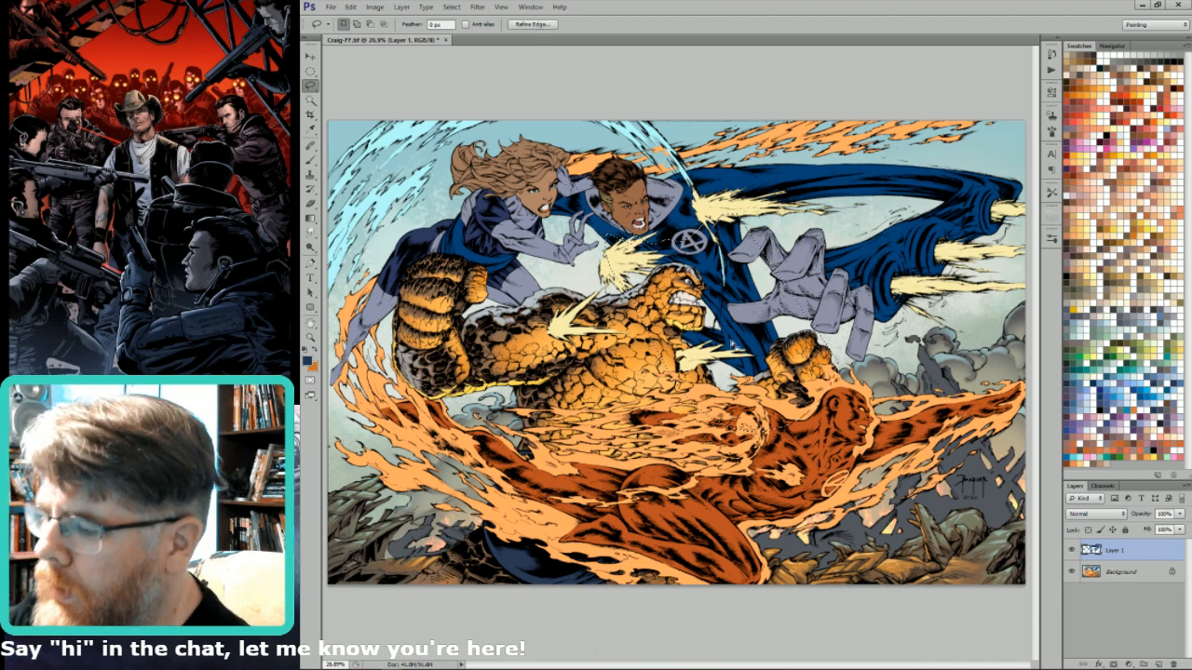
key(g)
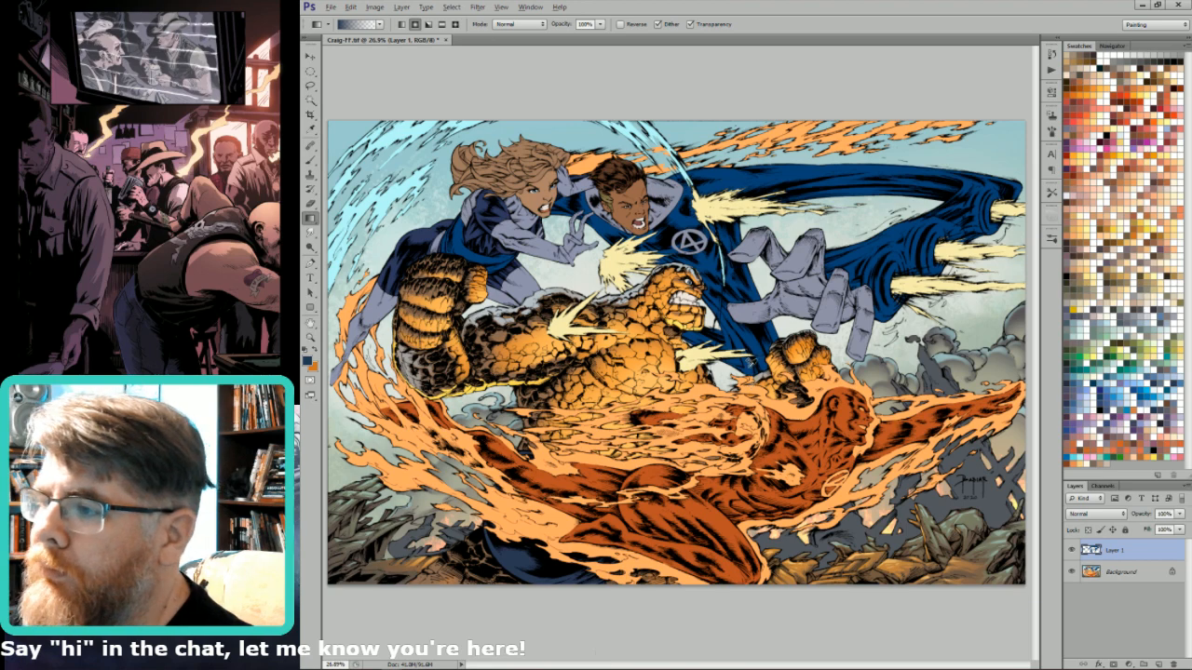
drag(762, 372, 721, 221)
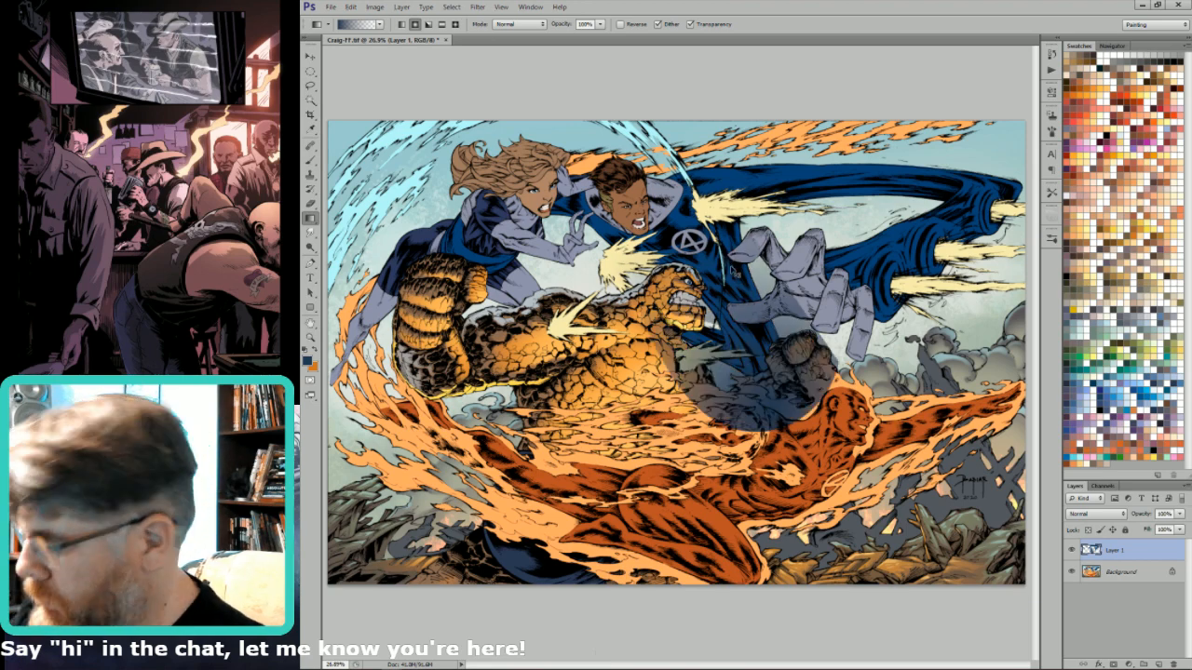
key(ctrl+z)
key(slash)
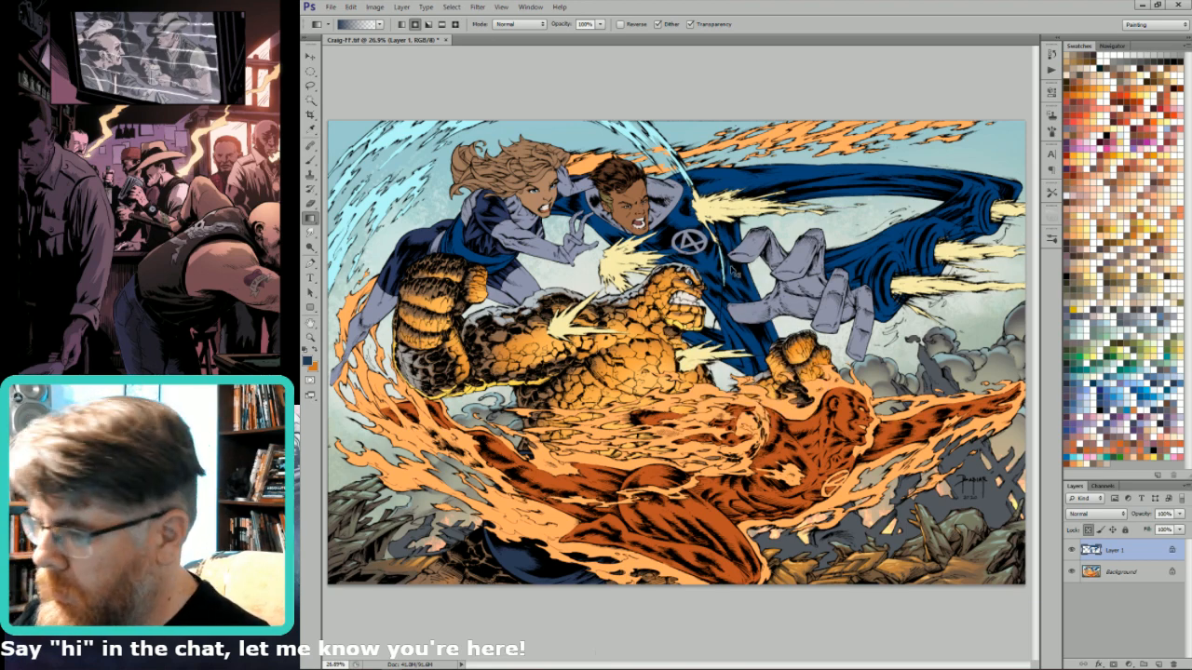
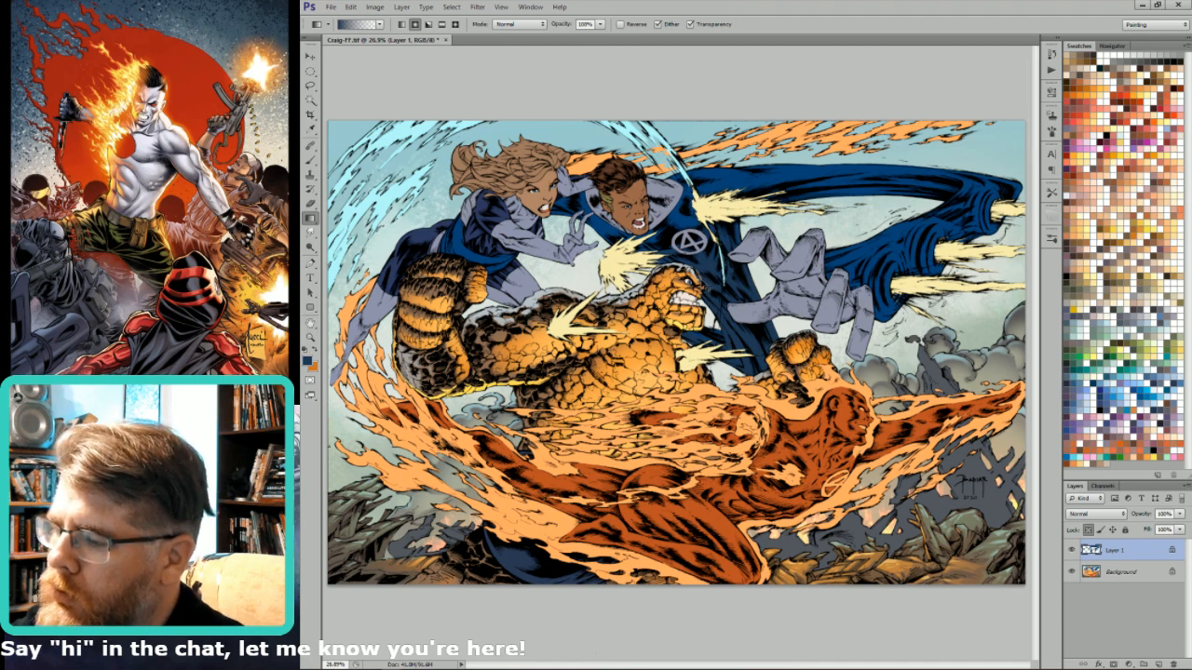
- Choose dark purple #3e2f46 and brush soft shading over the stretching hero's lower torso
key(b)
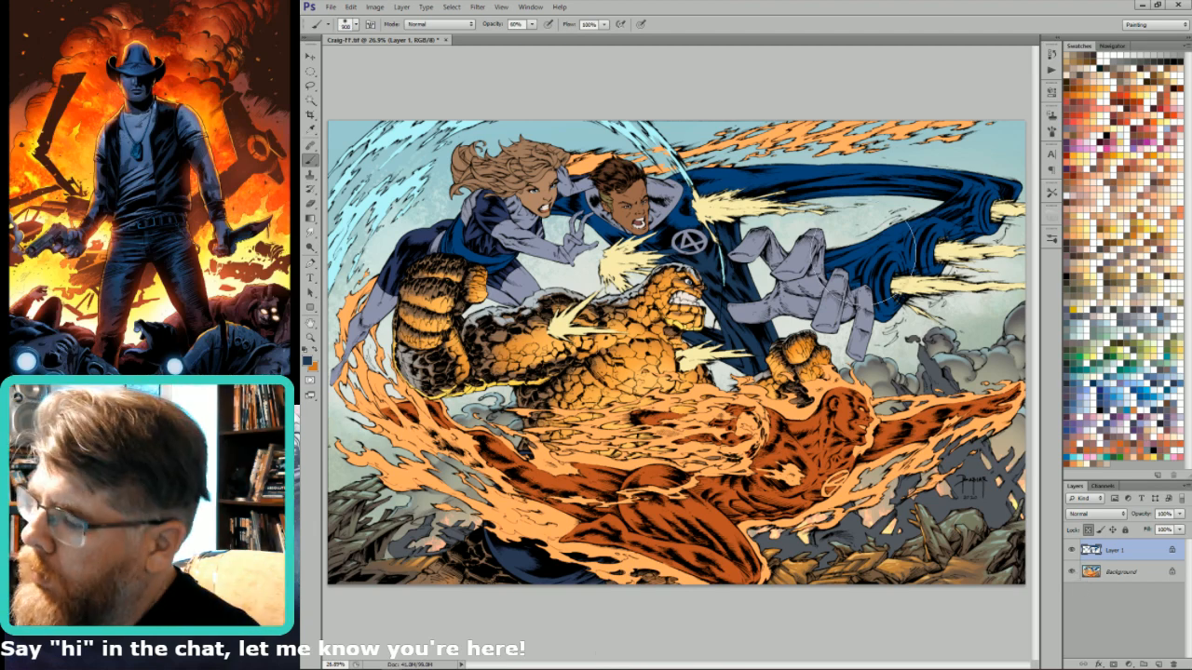
key(bracketleft)
key(bracketleft)
key(bracketleft)
key(bracketleft)
key(bracketleft)
key(bracketleft)
key(bracketleft)
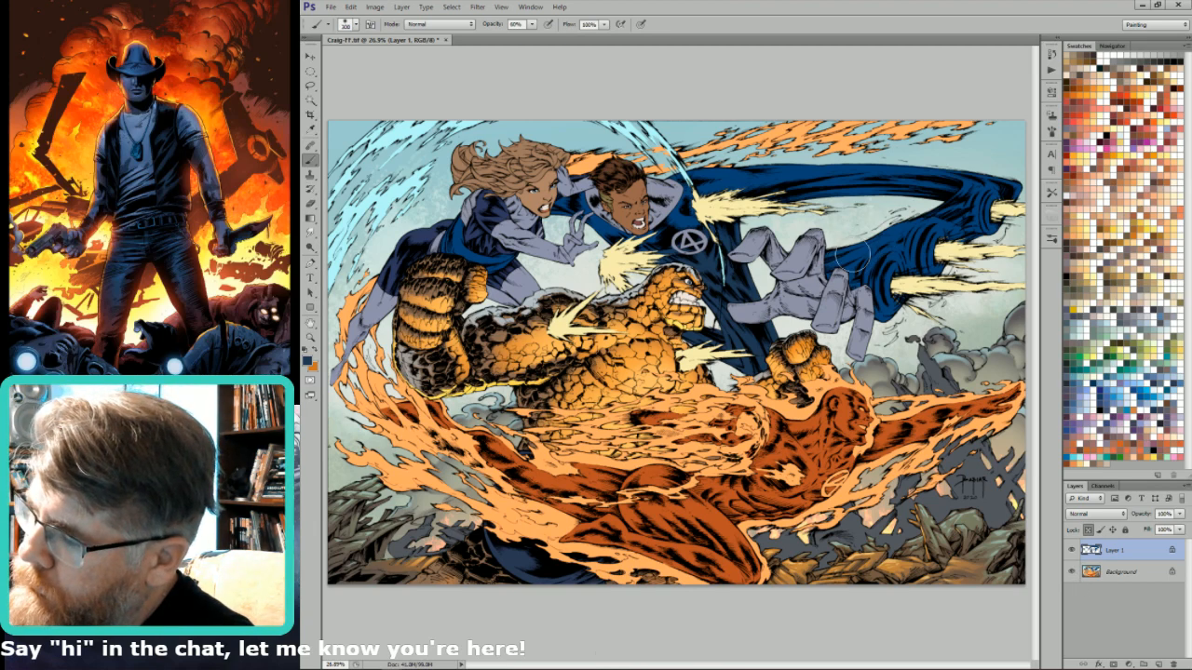
click(1069, 396)
click(307, 362)
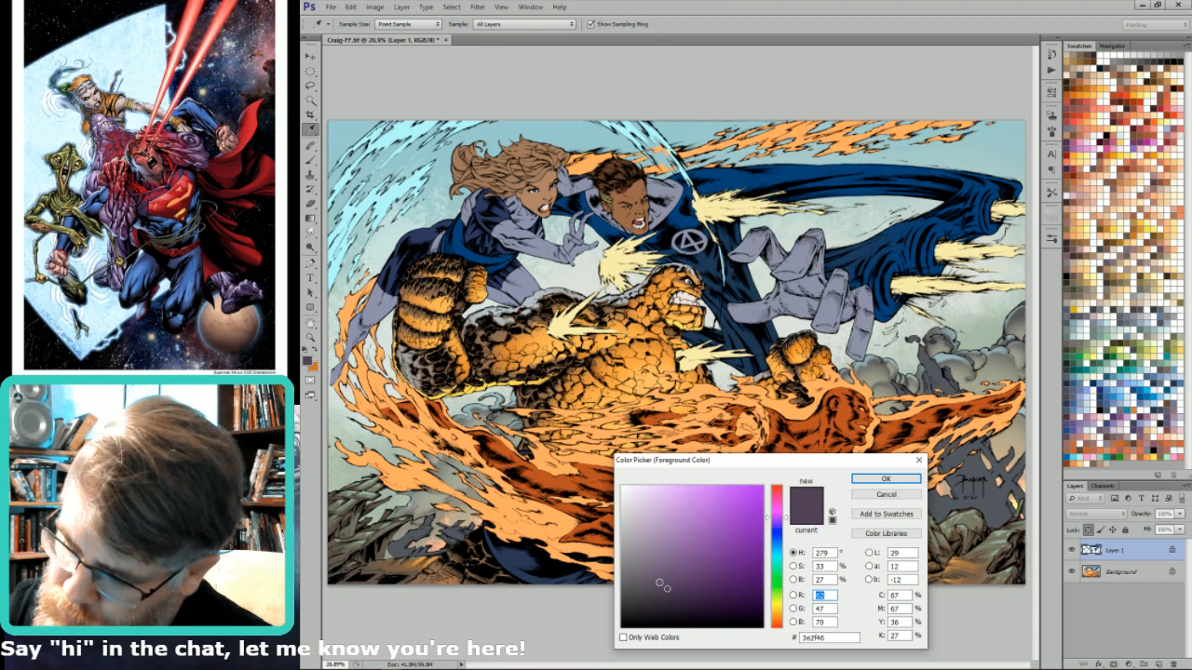
click(886, 479)
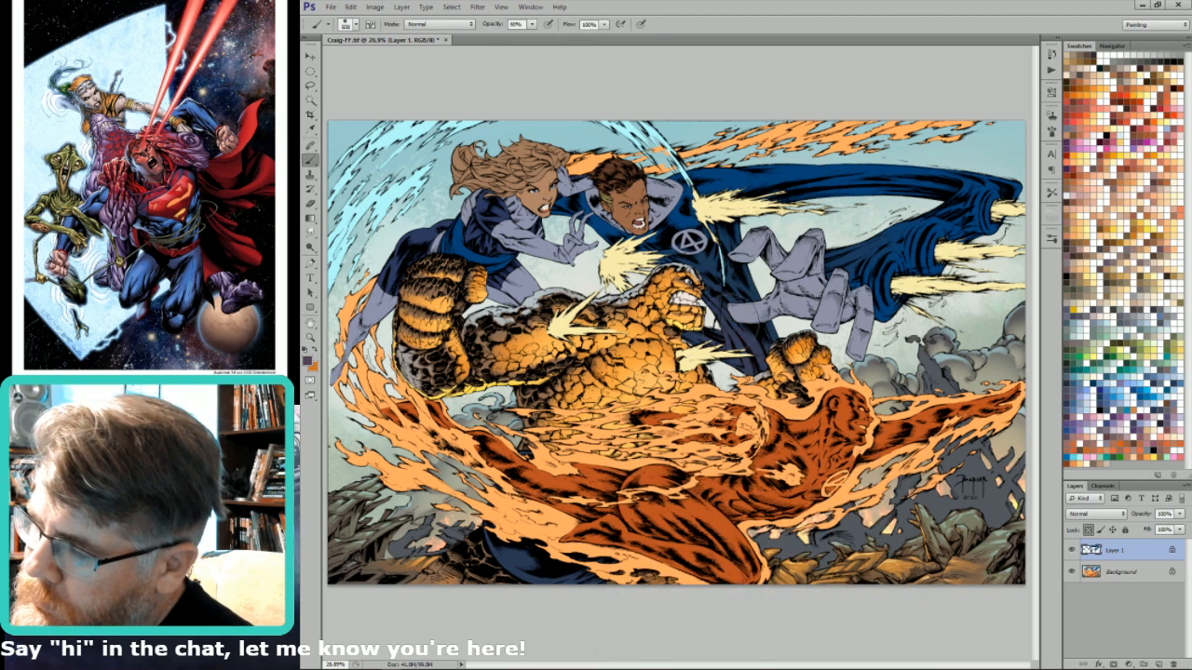
key(bracketright)
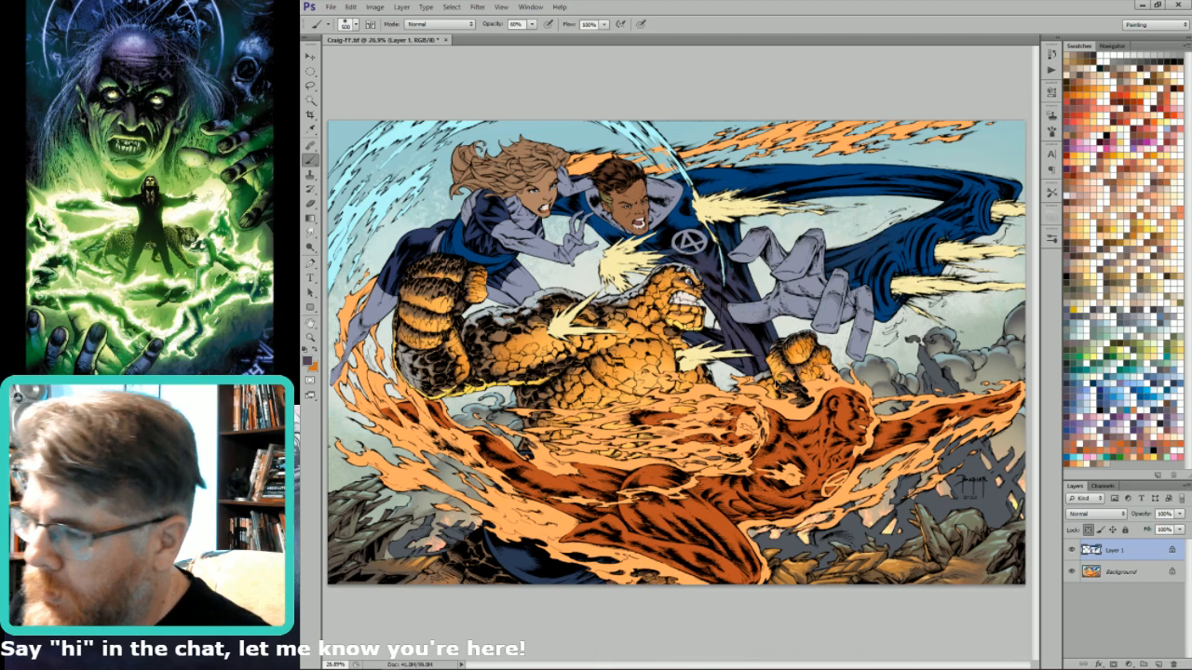
- Display only the line art channel around the stretching hero's lower torso and turn on Quick Mask mode
key(ctrl+6)
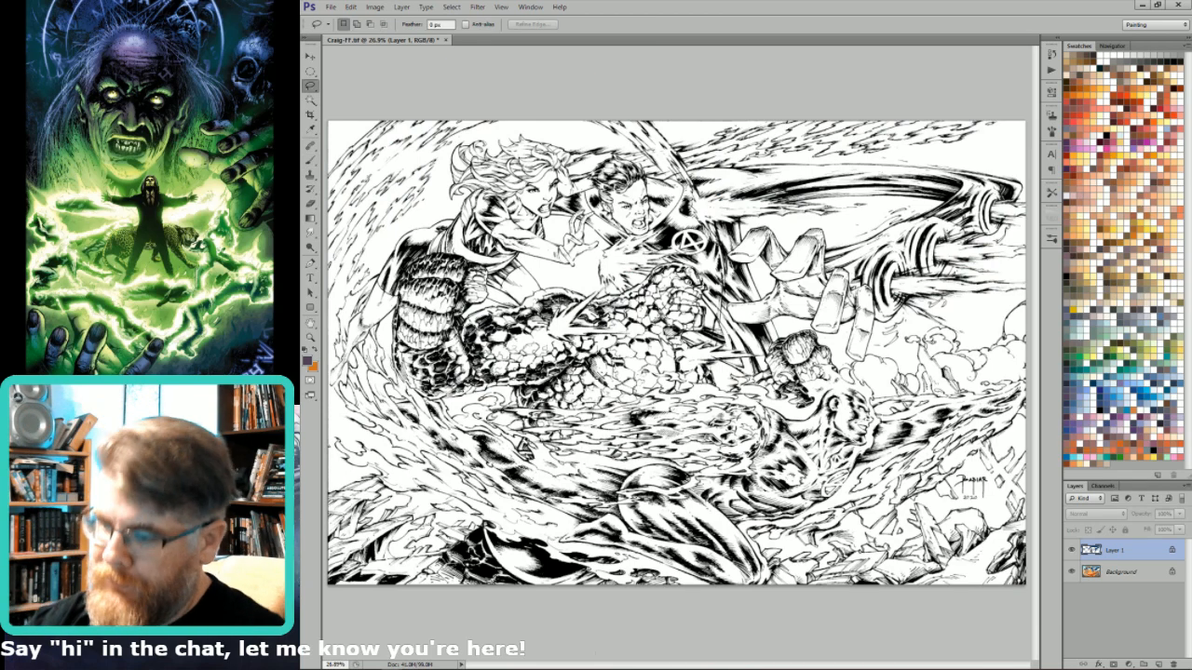
key(l)
scroll(722, 312, up, 5)
mouse_move(760, 400)
mouse_down()
mouse_move(680, 276)
mouse_move(788, 373)
mouse_move(762, 398)
mouse_up()
drag(769, 503, 700, 272)
mouse_move(707, 428)
mouse_down()
mouse_move(733, 483)
mouse_move(707, 482)
mouse_up()
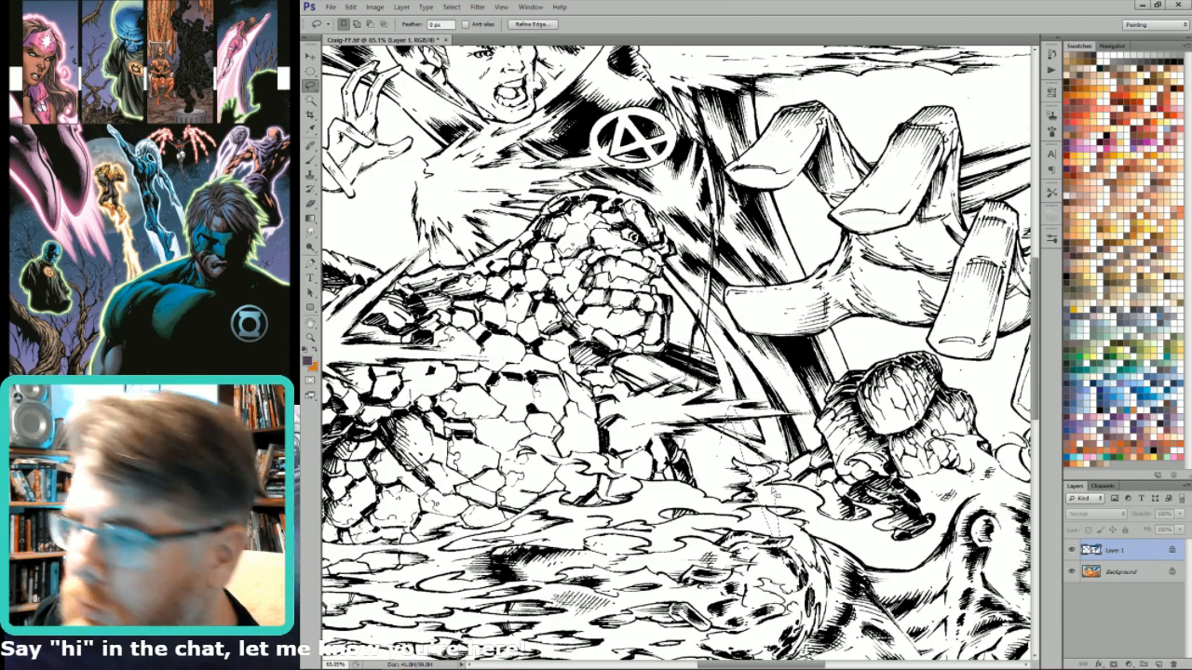
key(q)
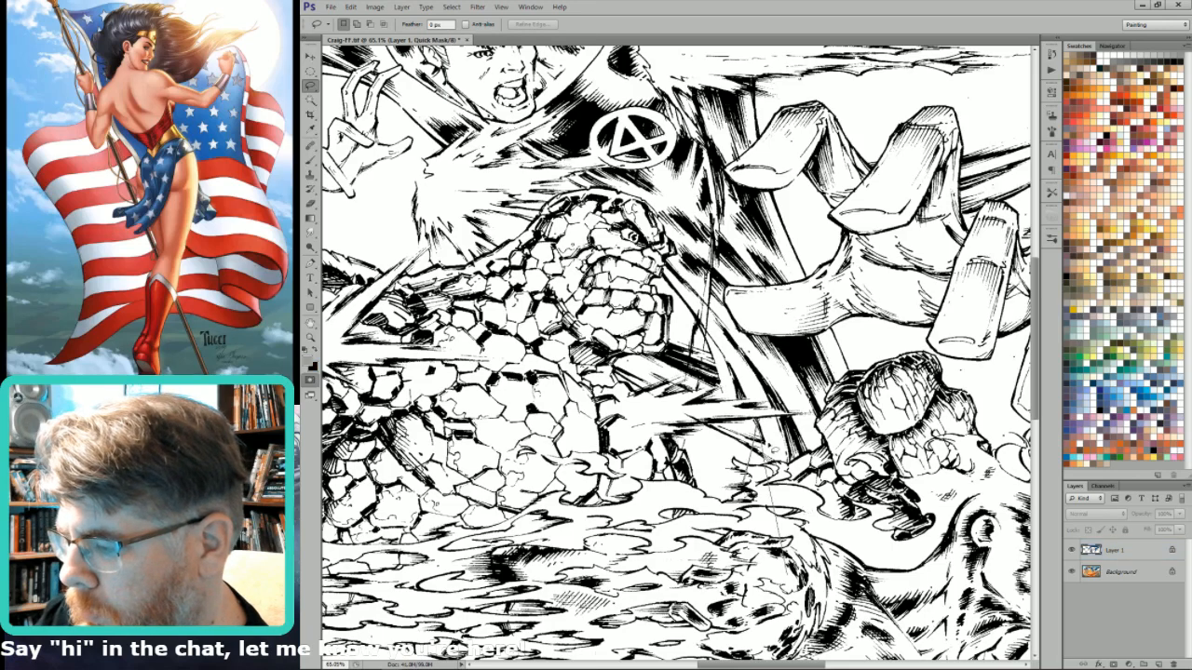
key(b)
key(x)
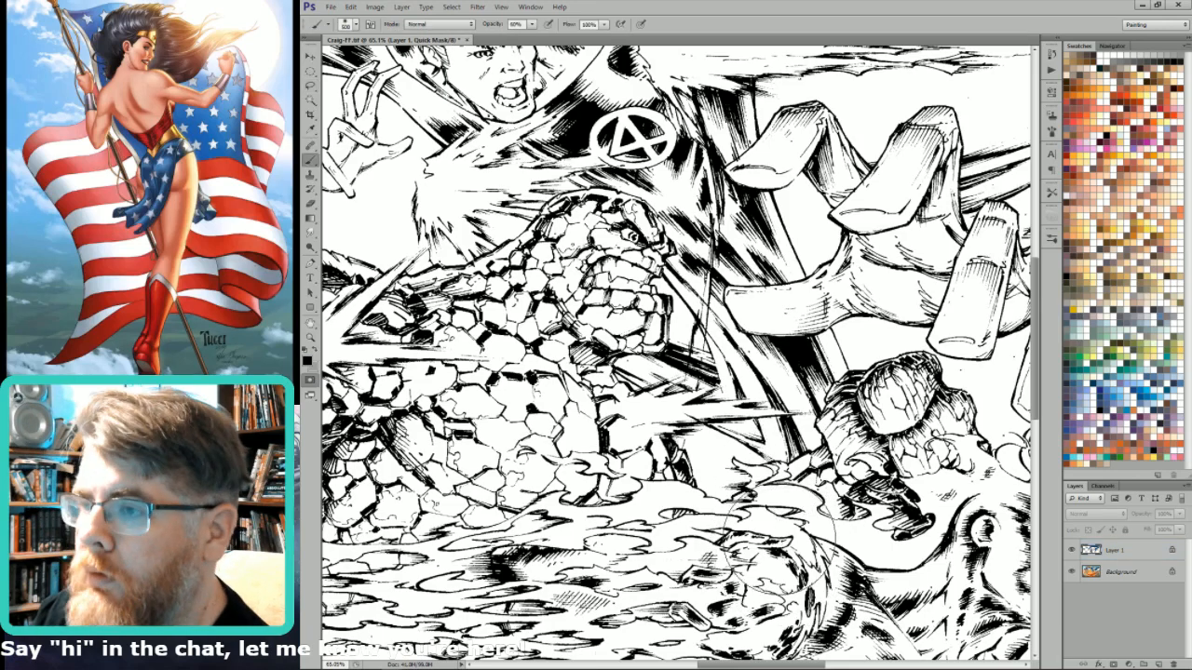
drag(799, 592, 773, 437)
drag(796, 498, 821, 480)
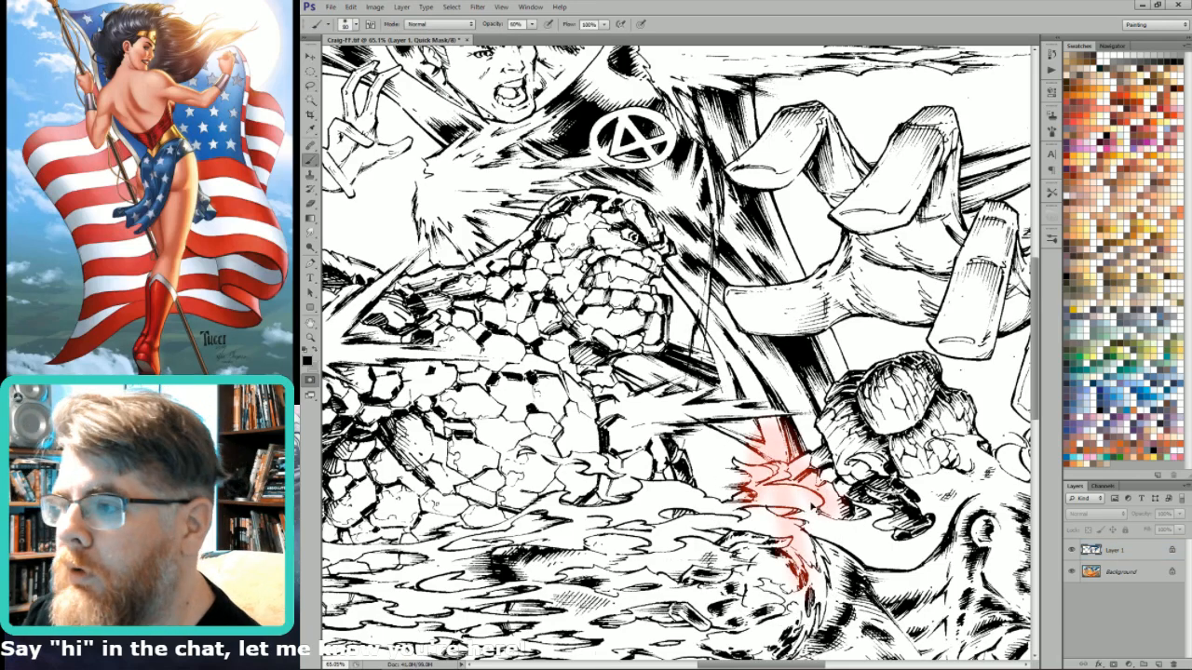
key(ctrl+z)
- Switch to the Pencil tool and mark an upward arrow in the Quick Mask below the stretching hero's lower torso
key(shift+b)
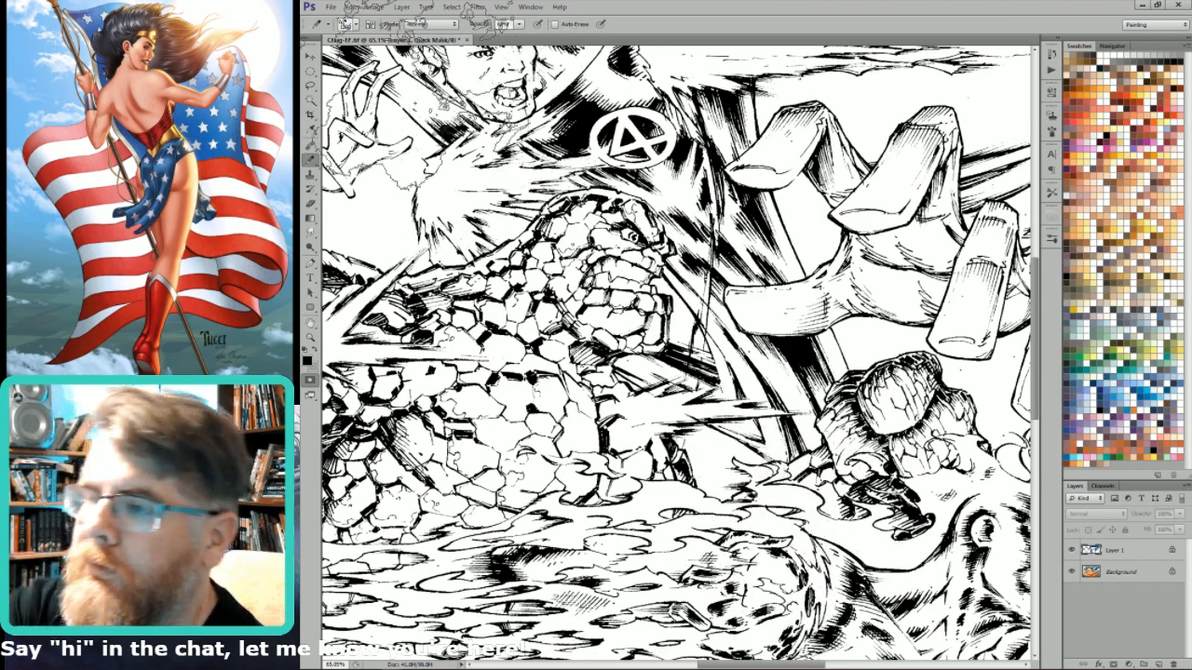
click(325, 24)
click(362, 342)
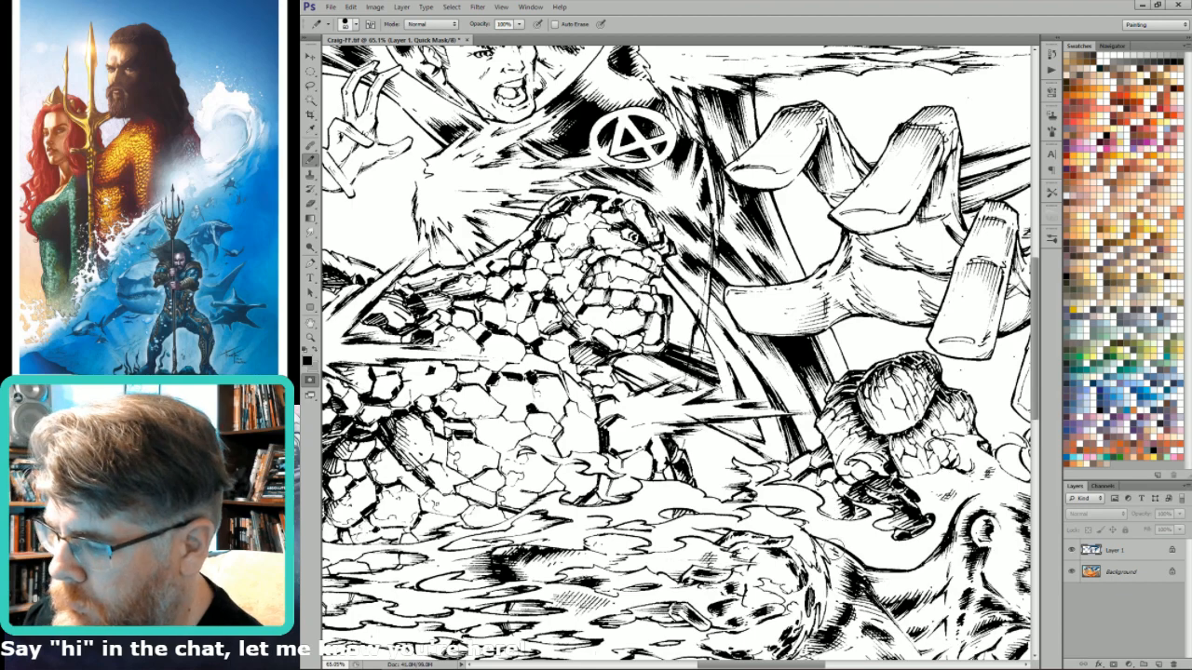
mouse_move(833, 562)
mouse_down()
mouse_move(785, 493)
mouse_move(844, 471)
mouse_up()
key(ctrl+minus)
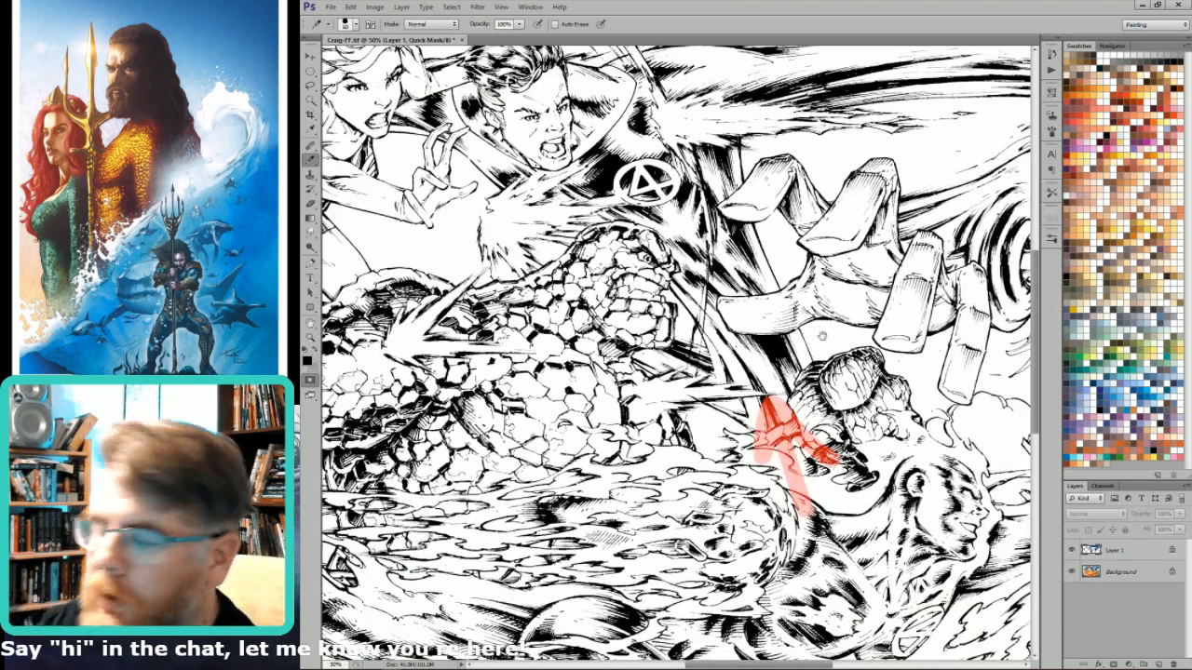
- Mark a downward arrow above the cape's upper edge and mask over the stretching hero's torso with the Pencil
drag(822, 335, 894, 429)
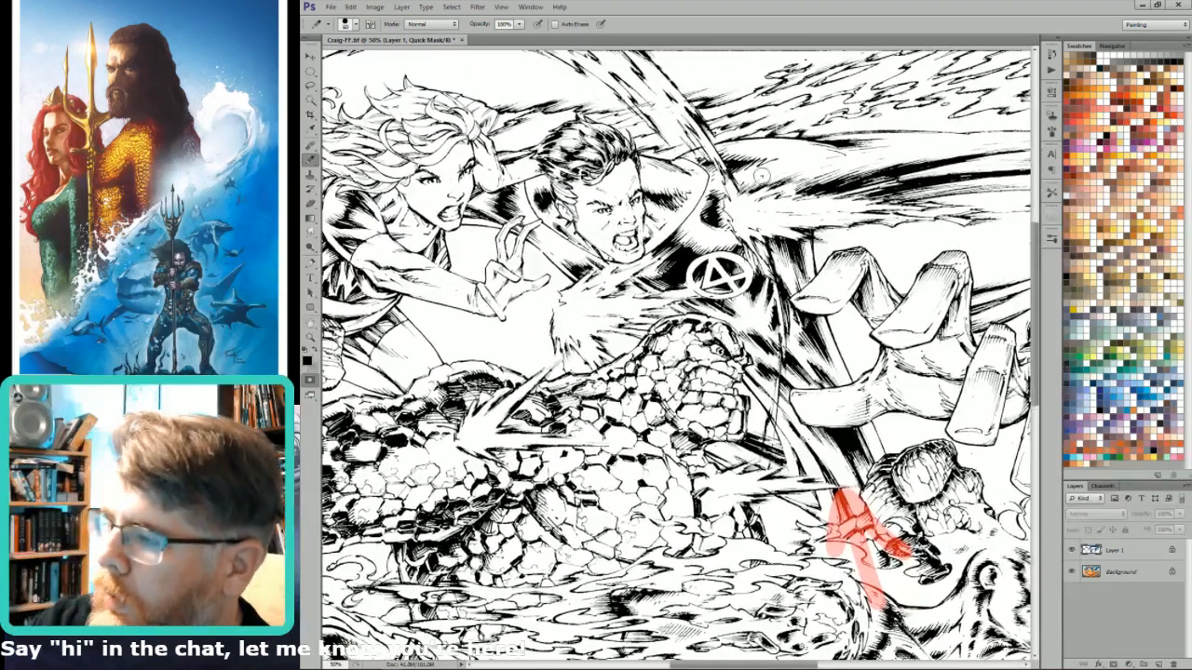
mouse_move(787, 140)
mouse_down()
mouse_move(680, 147)
mouse_move(803, 137)
mouse_up()
mouse_move(743, 55)
mouse_down()
mouse_move(758, 110)
mouse_move(737, 102)
mouse_move(773, 121)
mouse_up()
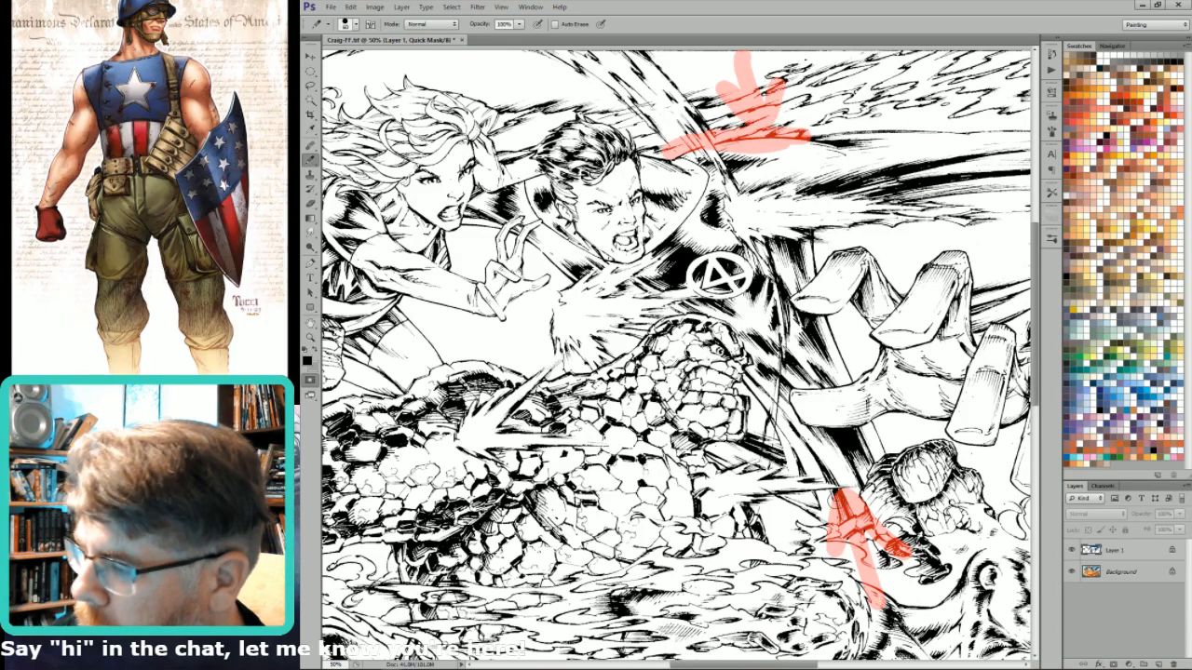
mouse_move(633, 321)
mouse_down()
mouse_move(675, 312)
mouse_move(759, 347)
mouse_move(810, 410)
mouse_move(846, 498)
mouse_move(680, 437)
mouse_move(800, 401)
mouse_move(819, 372)
mouse_move(883, 556)
mouse_up()
key(ctrl+0)
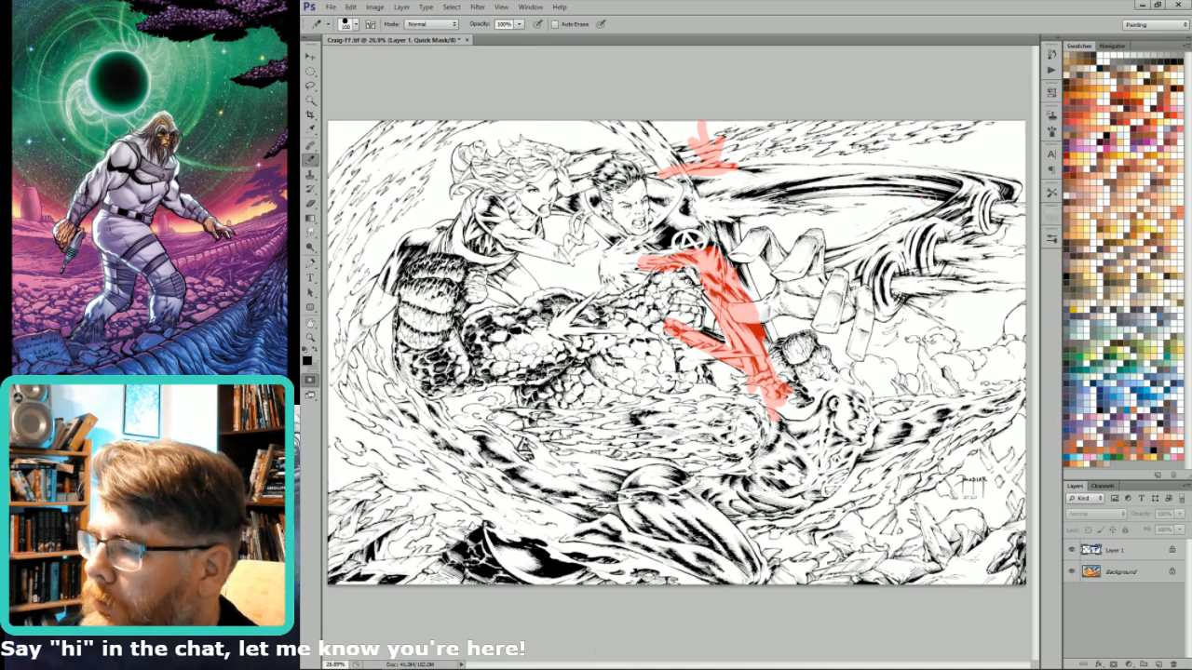
- Mark the cape's long fold and the spot under the woman's chin in the Quick Mask, then exit it and restore the full-colour view
drag(931, 196, 758, 215)
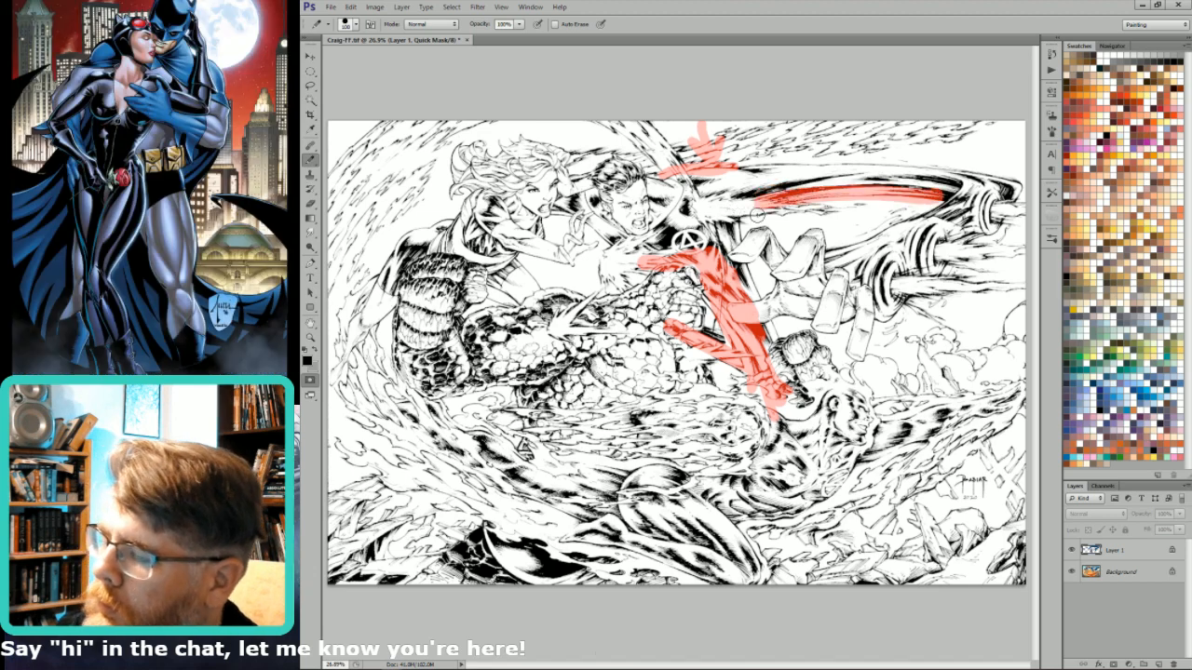
drag(570, 215, 526, 238)
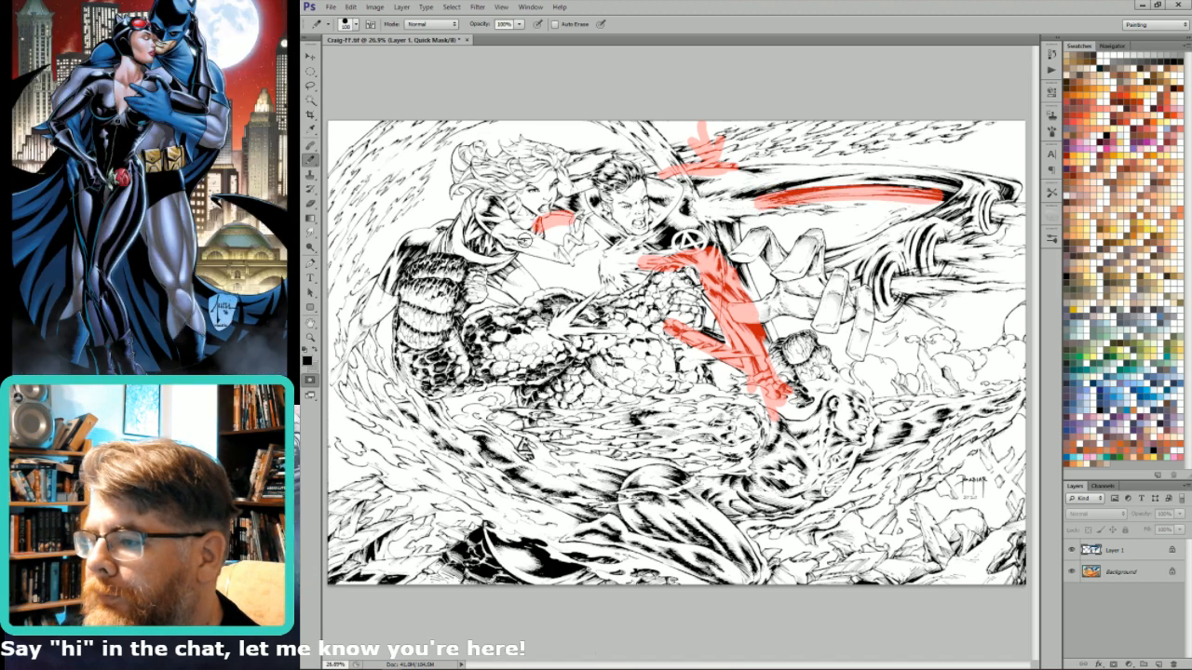
key(q)
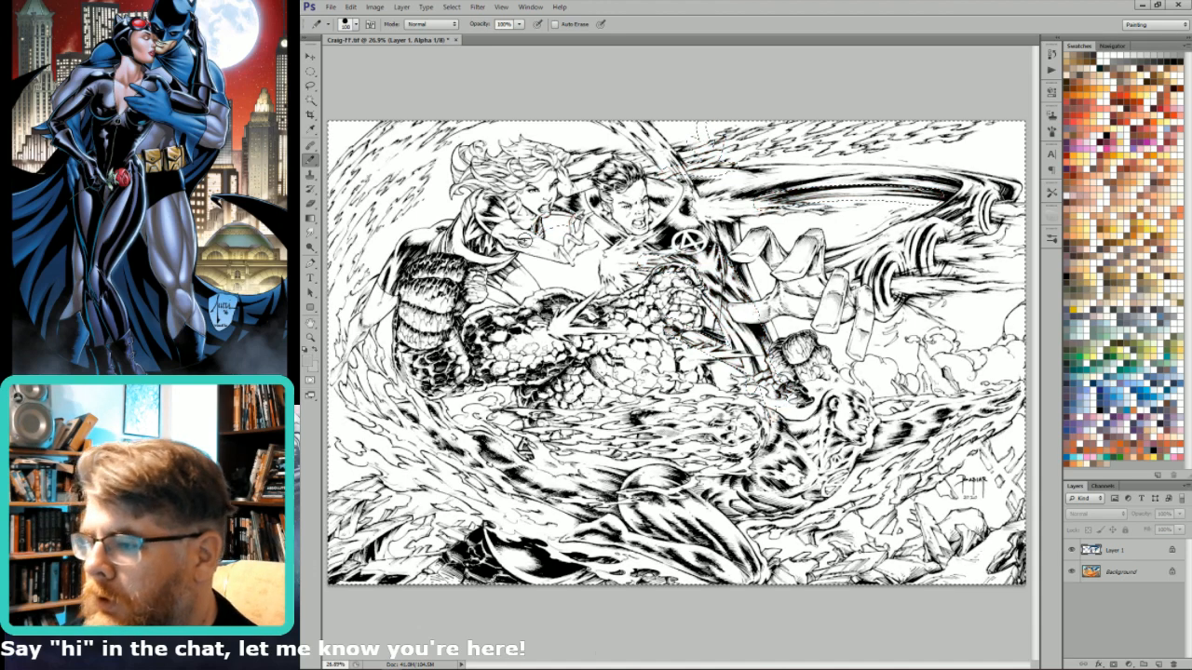
key(ctrl+2)
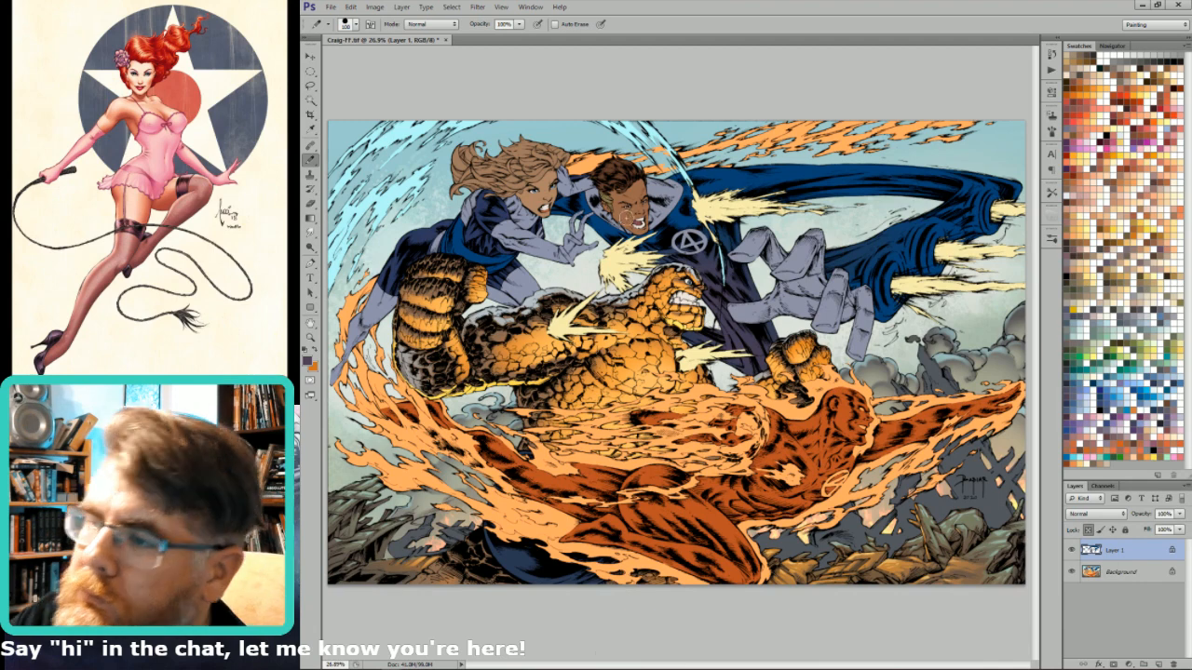
- Switch to the Brush tool, adjust its size and brush soft dark purple shading along the long fold of the stretching hero's blue cape
key(shift+b)
key(bracketright)
key(bracketright)
key(bracketright)
key(bracketright)
key(bracketright)
key(bracketright)
key(bracketright)
key(bracketright)
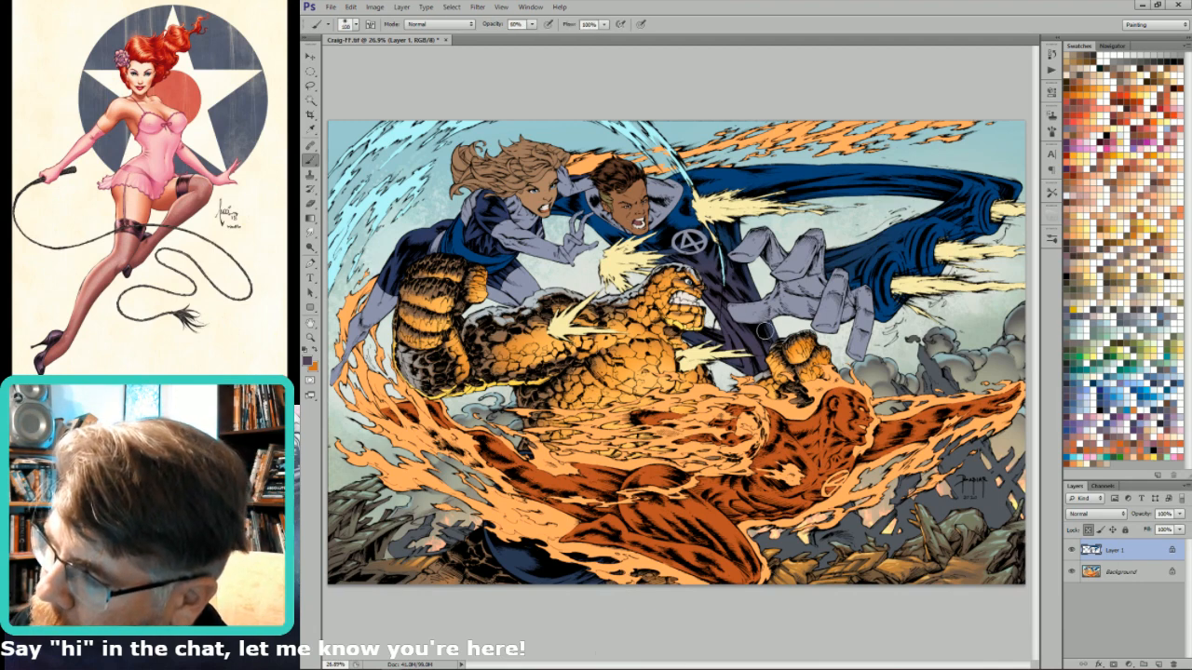
key(bracketleft)
key(bracketleft)
key(bracketleft)
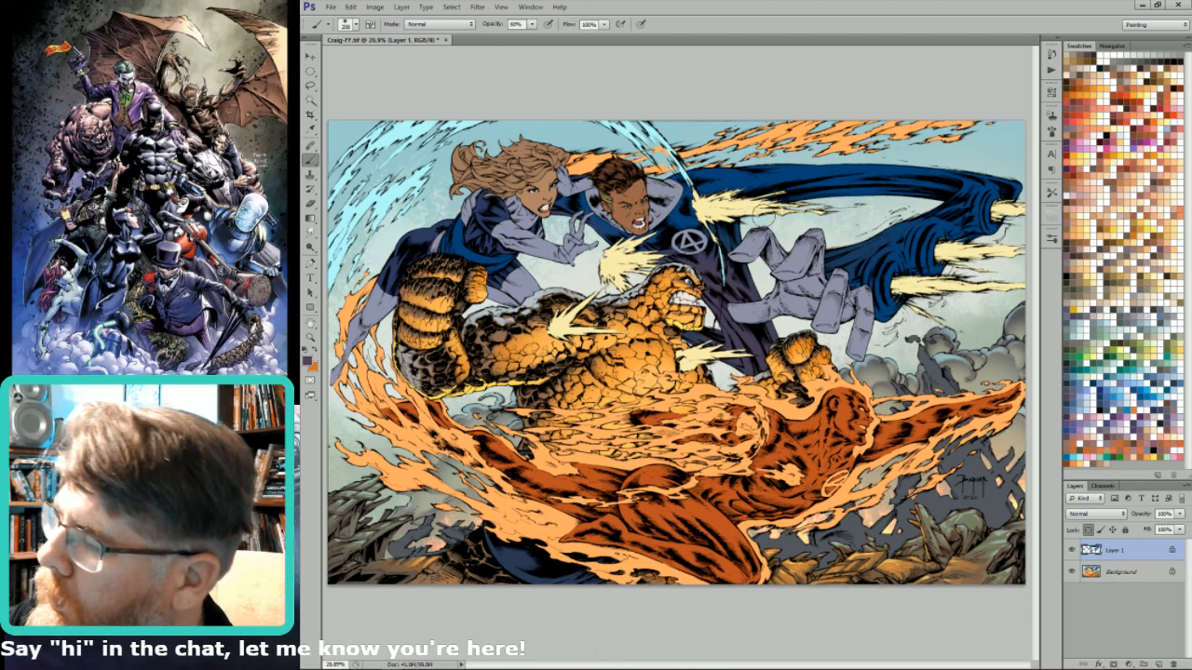
key(bracketright)
key(bracketright)
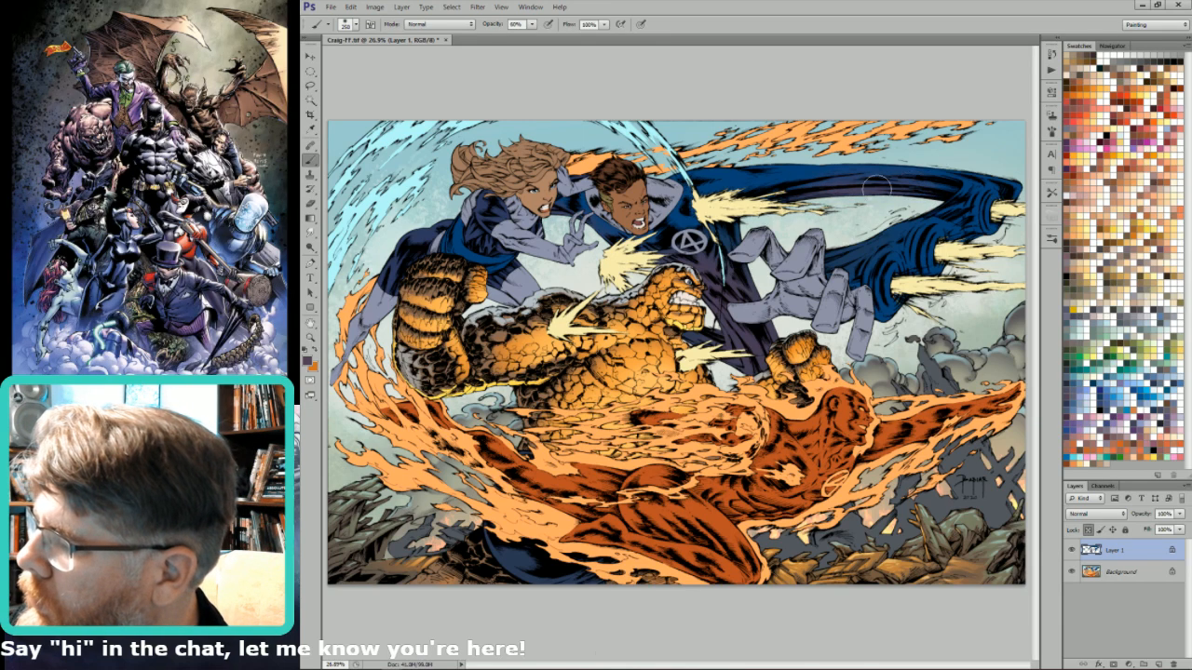
key(bracketleft)
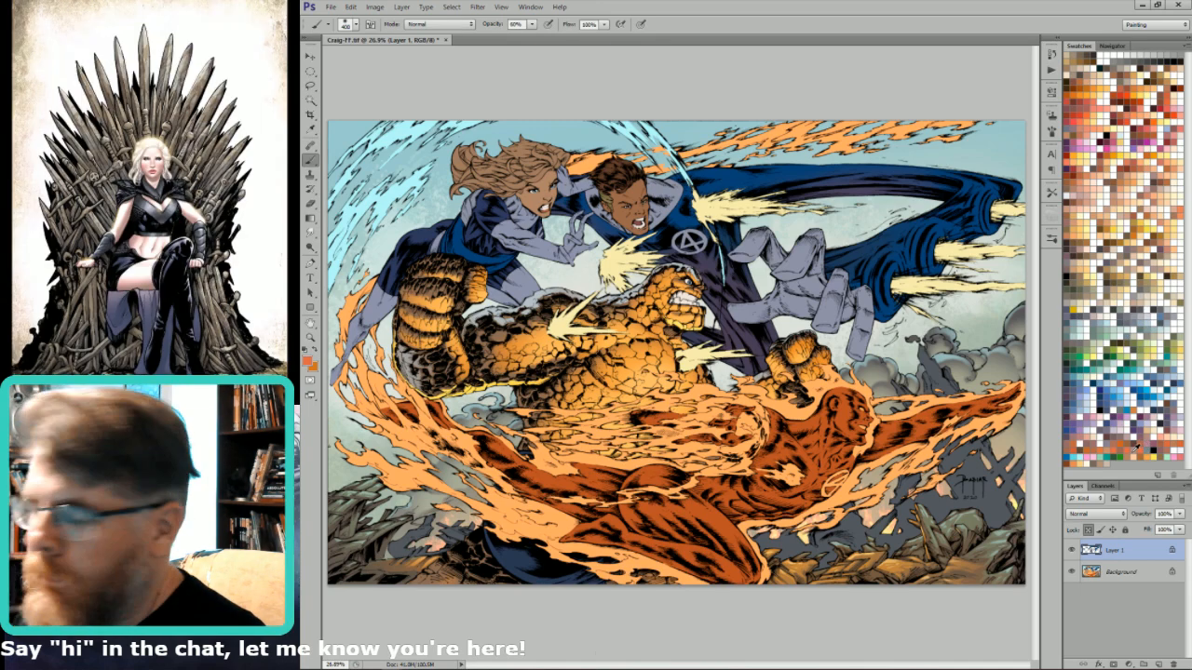
- Choose orange as the foreground colour and switch to the Lasso tool
key(l)
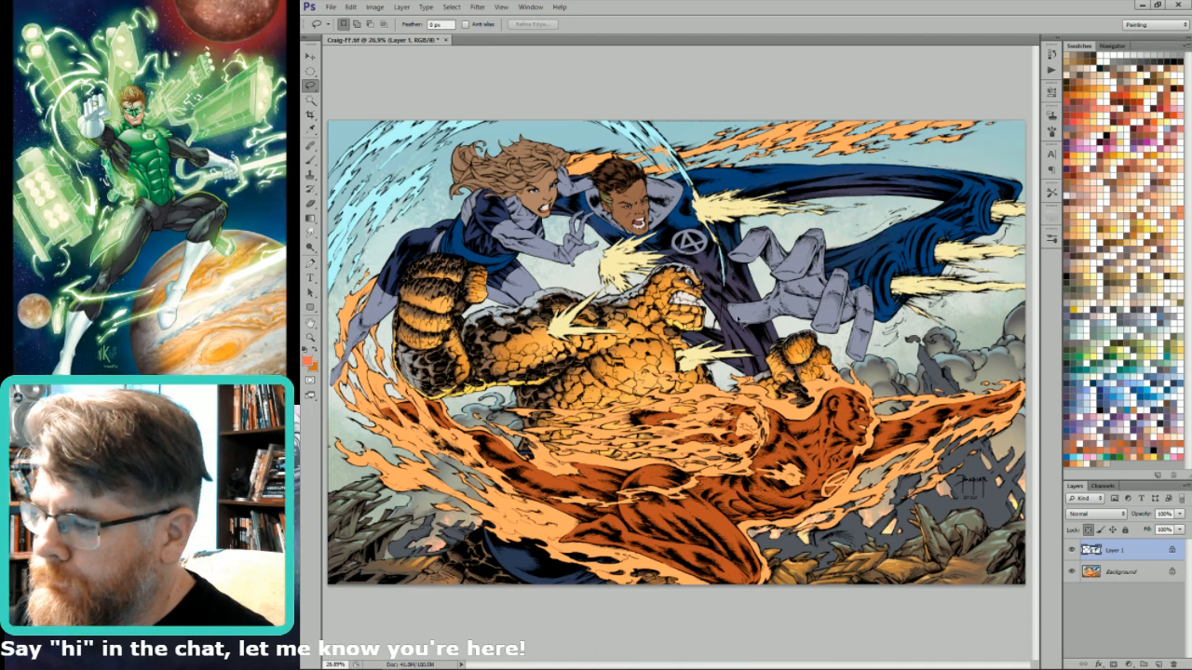
- Lasso the lower folds of Mr. Fantastic's dark suit beside The Thing's jaw and brush a warm reddish light onto them
scroll(735, 423, up, 5)
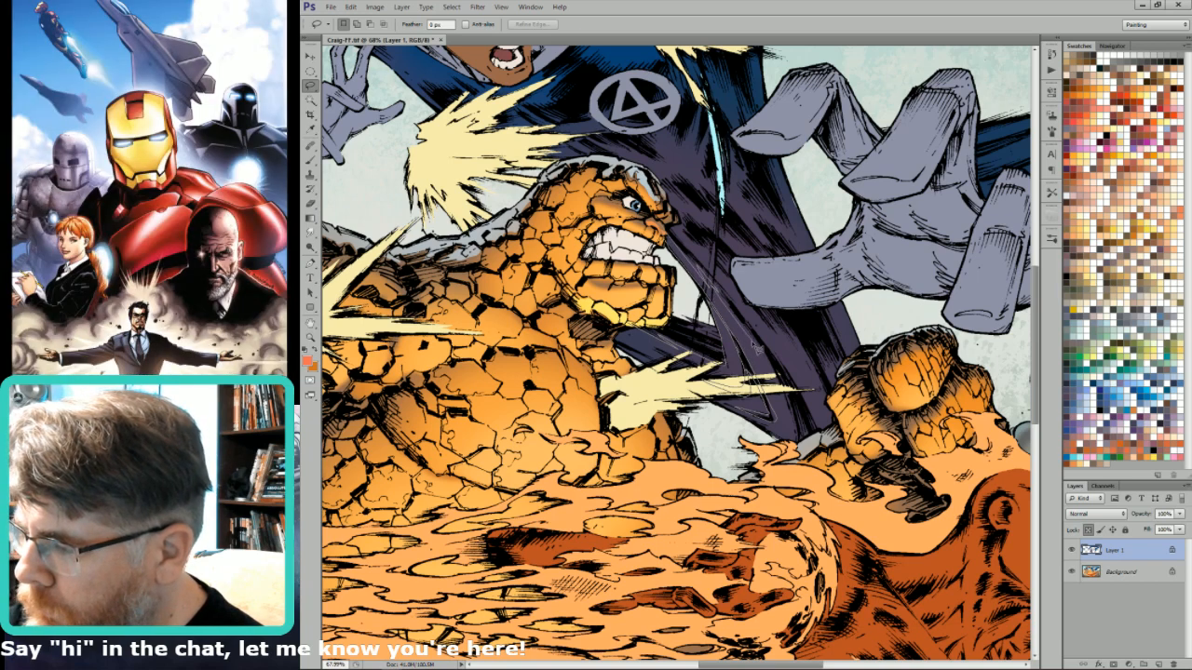
mouse_move(755, 346)
mouse_down()
mouse_move(745, 327)
mouse_move(793, 449)
mouse_move(544, 312)
mouse_up()
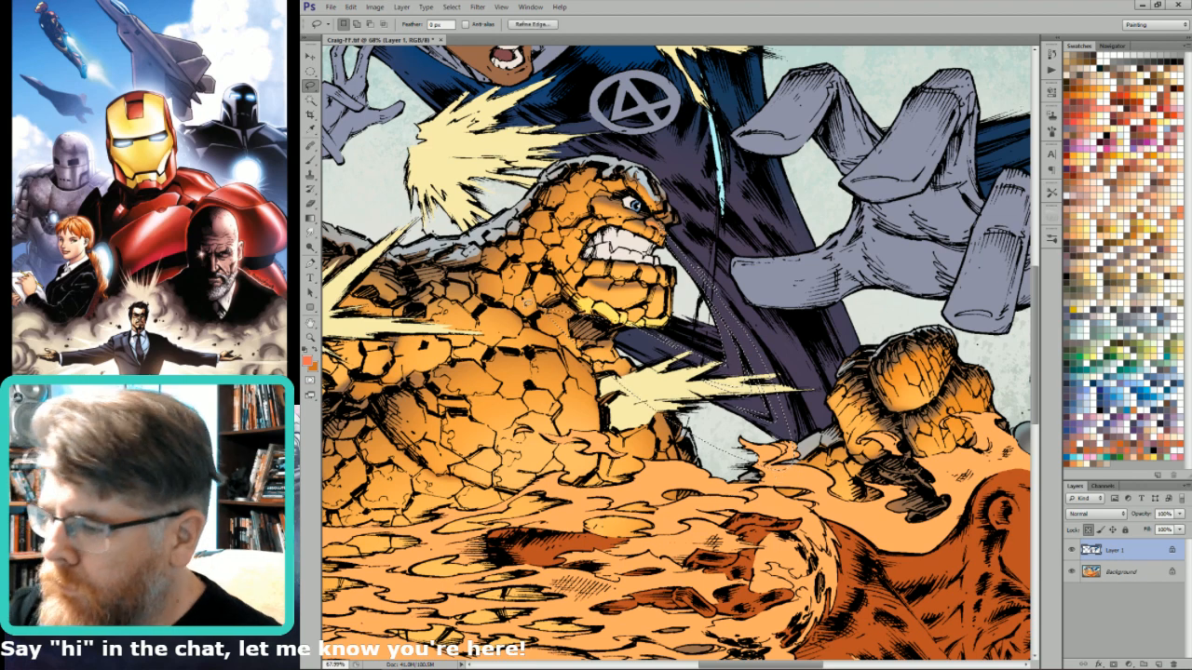
key(b)
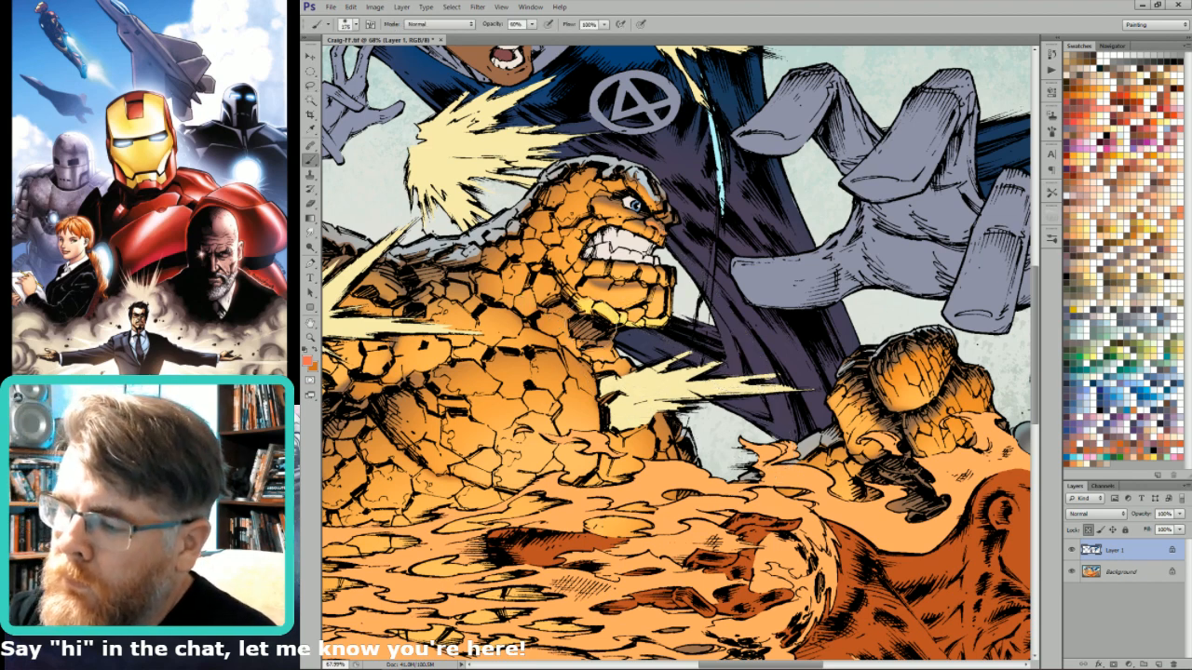
mouse_move(651, 355)
mouse_down()
mouse_move(789, 430)
mouse_move(719, 296)
mouse_up()
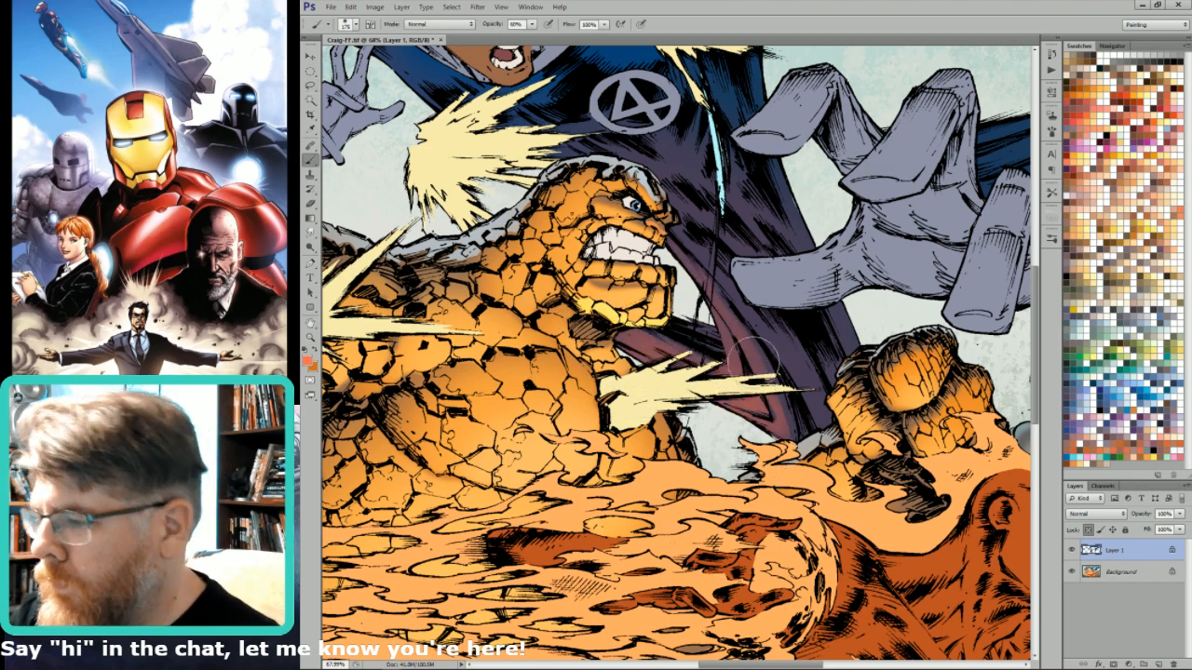
- Lasso the long torso folds between The Thing's face and the giant hand and brush reddish light down their length
key(l)
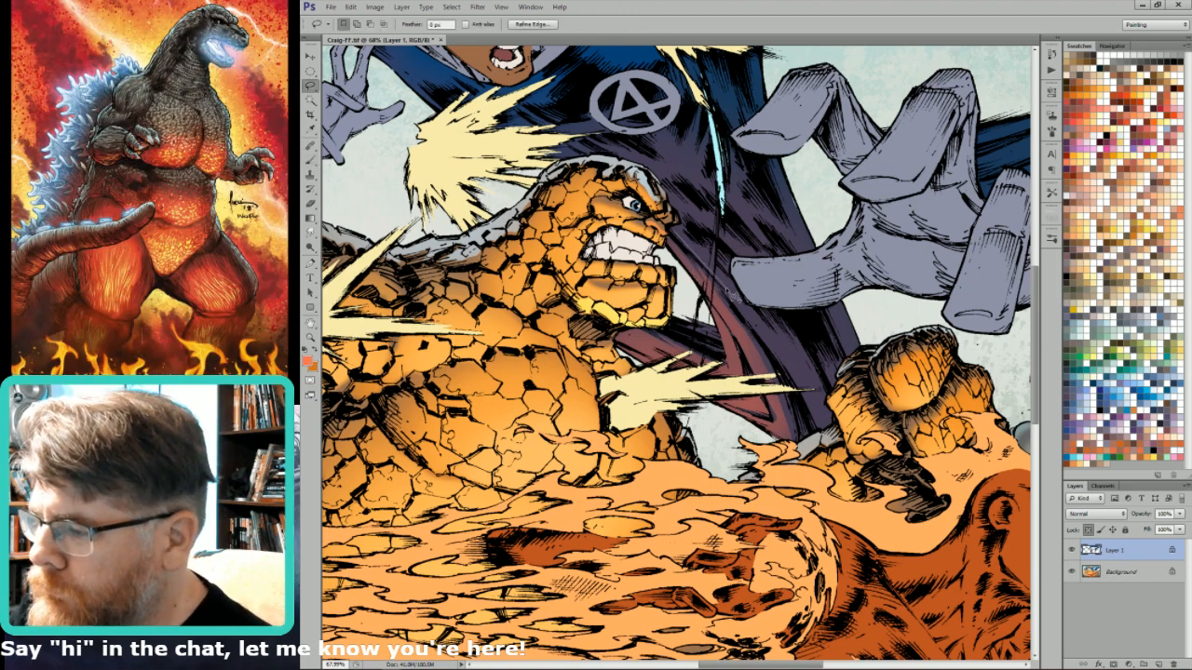
mouse_move(745, 315)
mouse_down()
mouse_move(807, 391)
mouse_move(810, 368)
mouse_move(778, 317)
mouse_move(783, 337)
mouse_move(690, 233)
mouse_up()
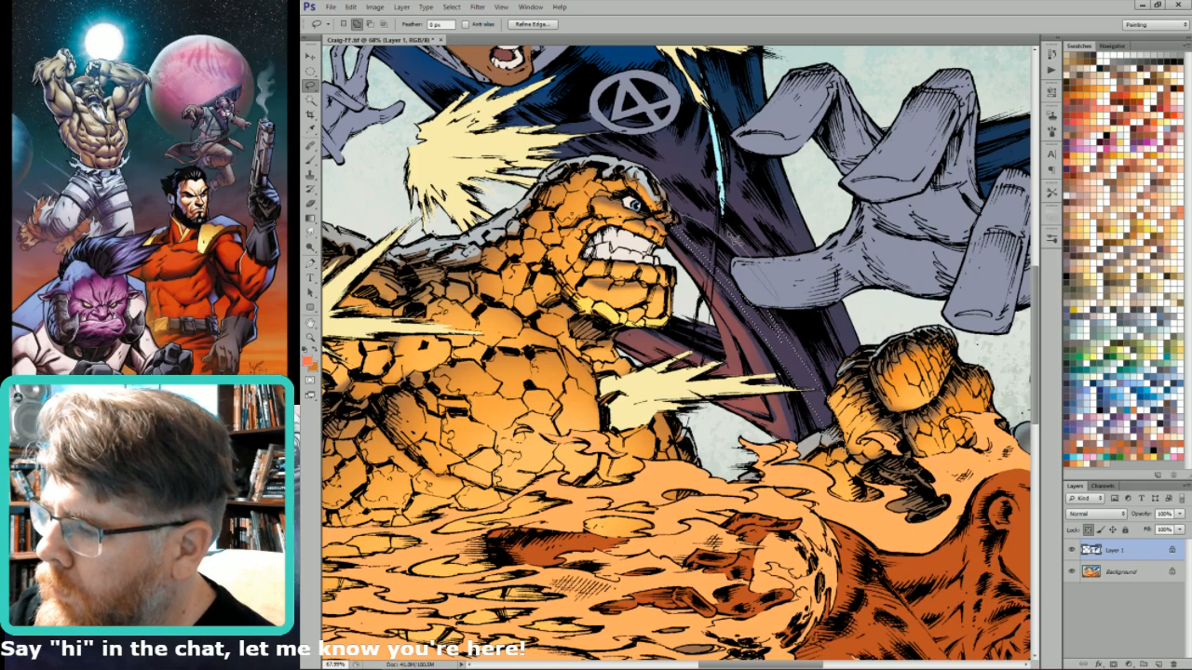
key(b)
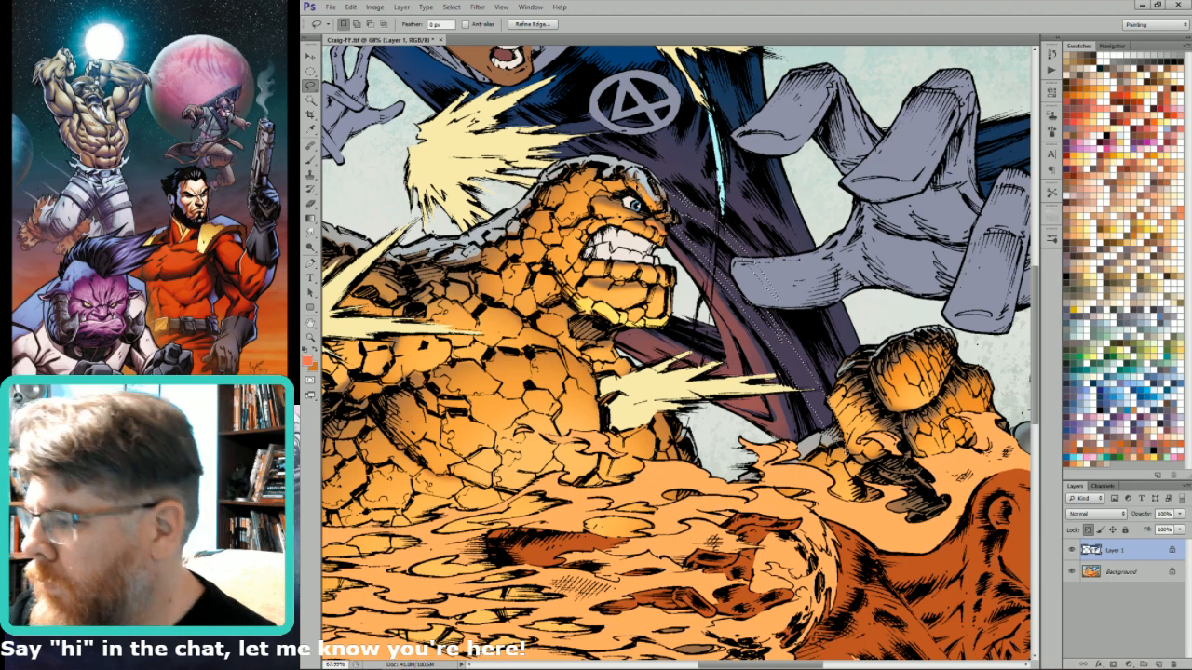
drag(760, 318, 792, 381)
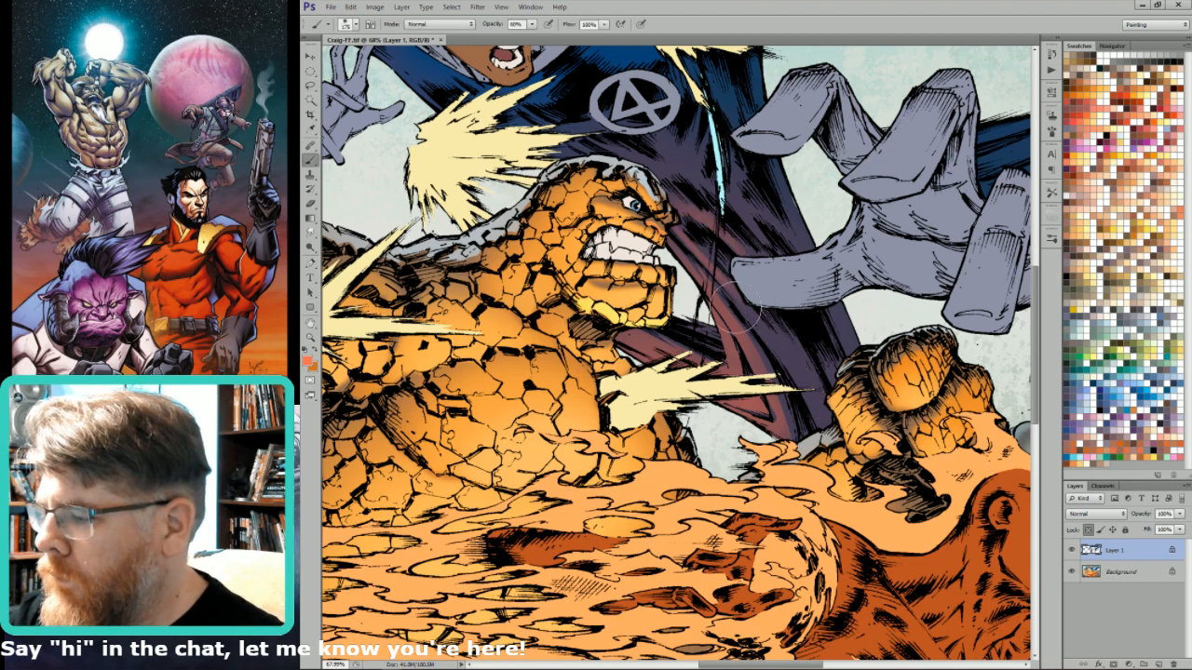
drag(725, 296, 812, 447)
drag(752, 314, 819, 418)
drag(863, 455, 875, 487)
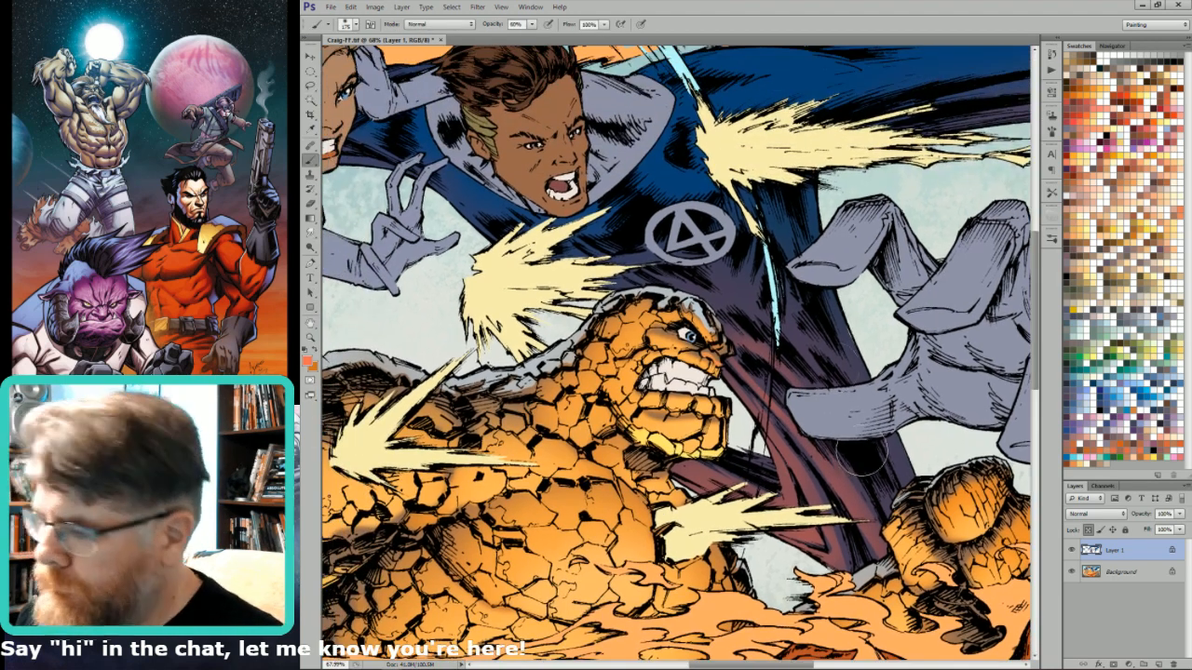
- Lasso the suit folds beside the tip of the cyan streak and brush a soft reddish tone inside the selection
key(p)
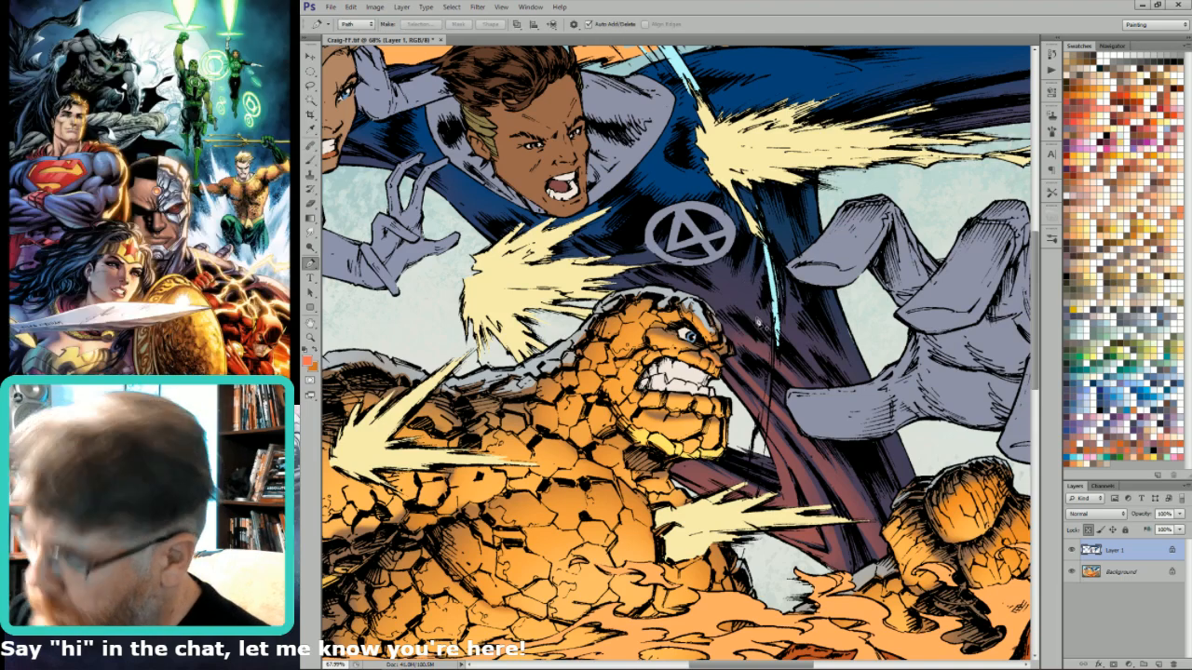
key(l)
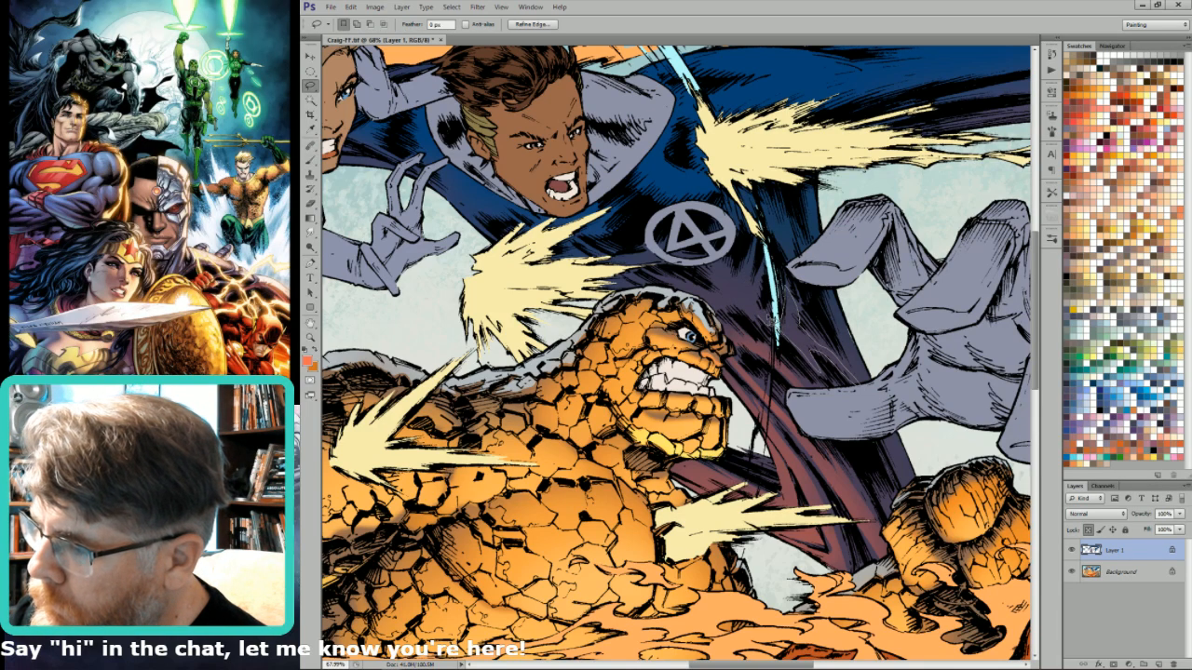
drag(772, 319, 767, 319)
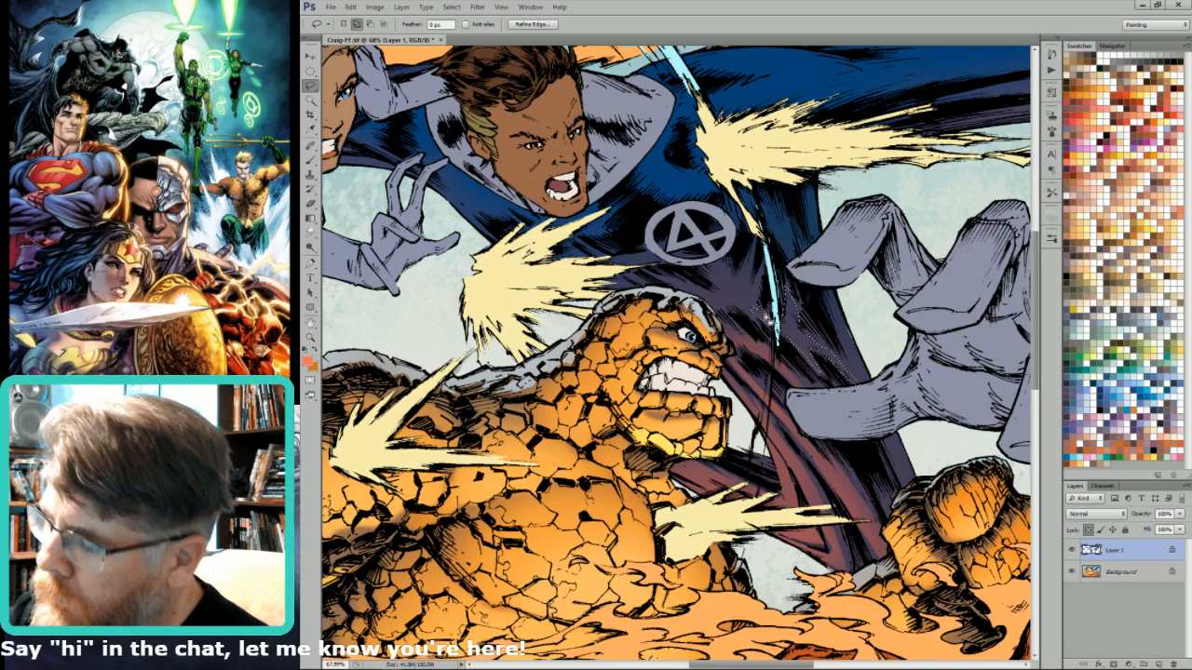
key(b)
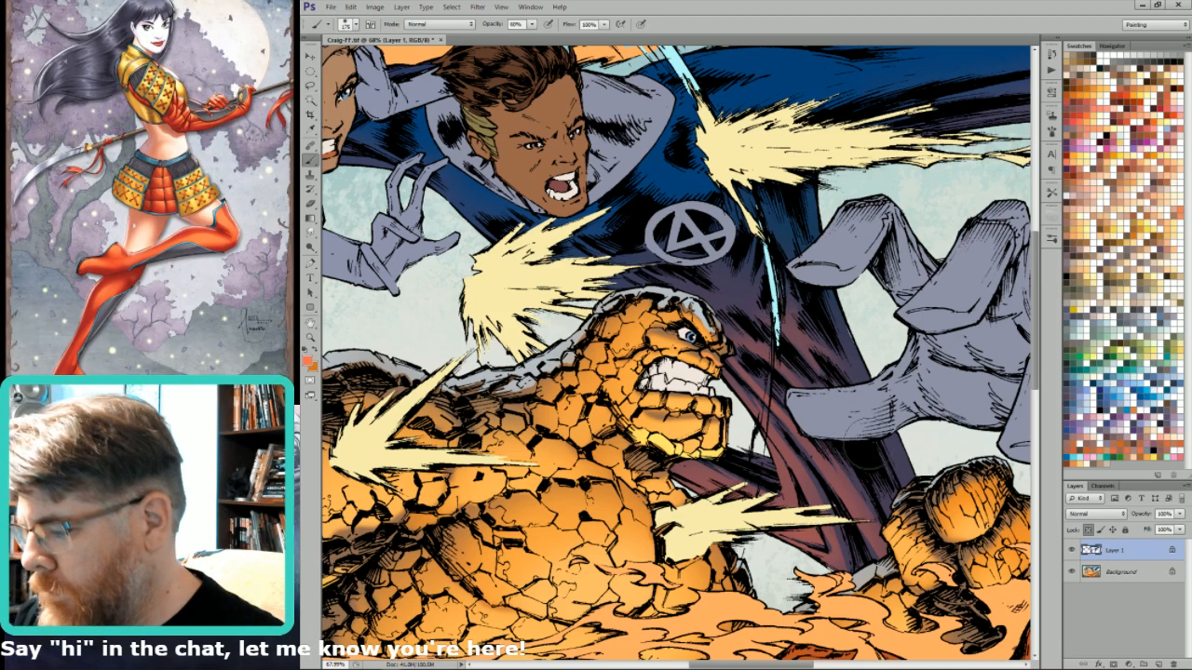
key(l)
drag(831, 384, 903, 482)
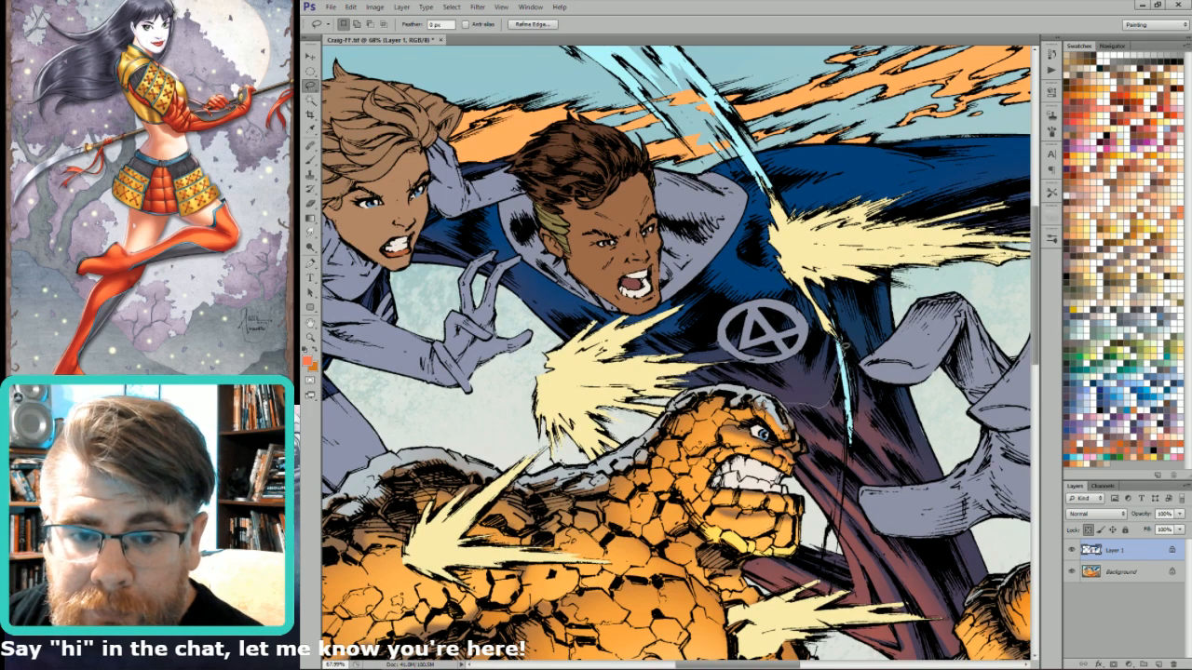
- Lasso the suit area below the chest emblem, above The Thing's head, and brush a reddish glow there with a smaller brush
key(ctrl+d)
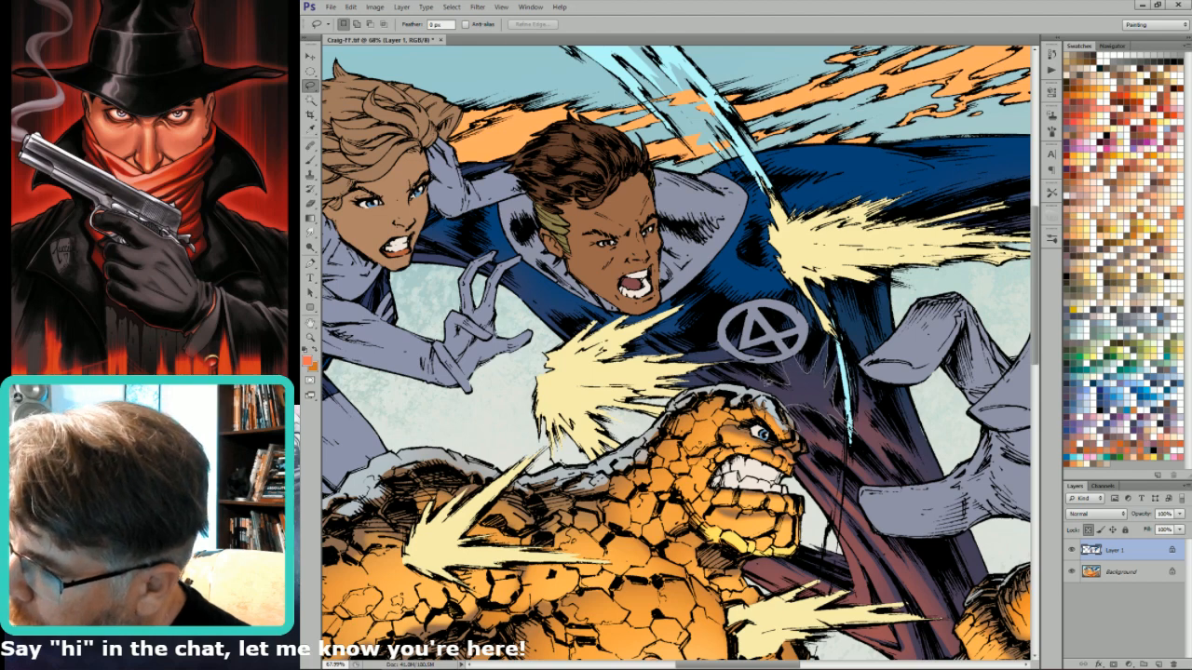
drag(767, 380, 729, 372)
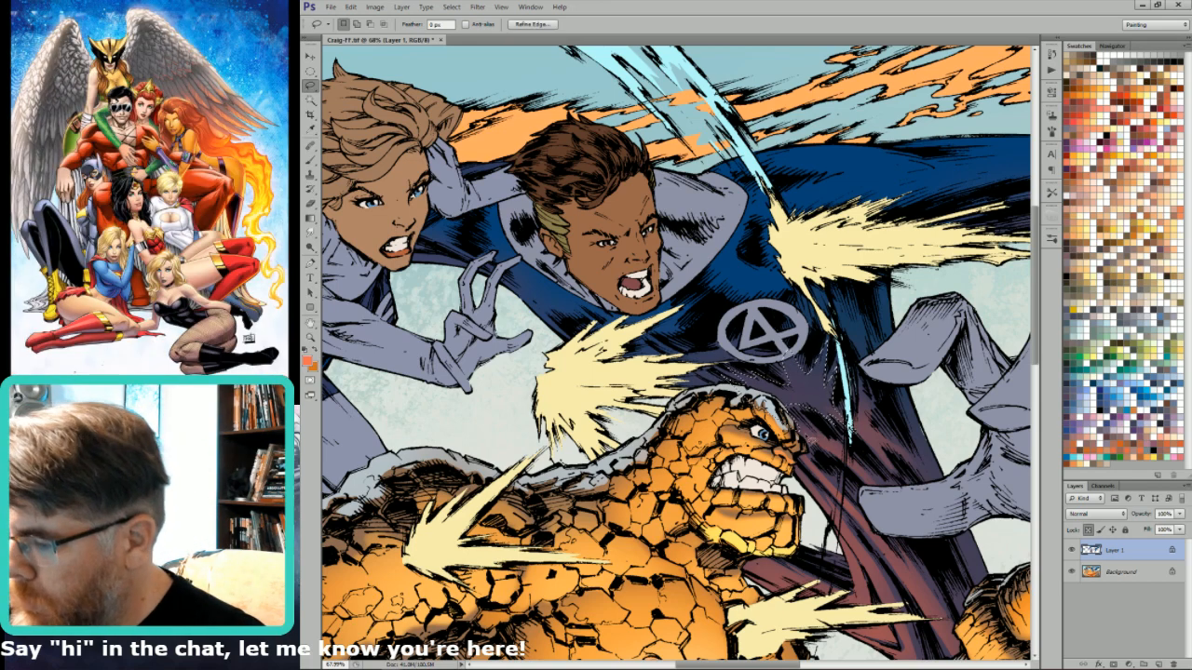
key(b)
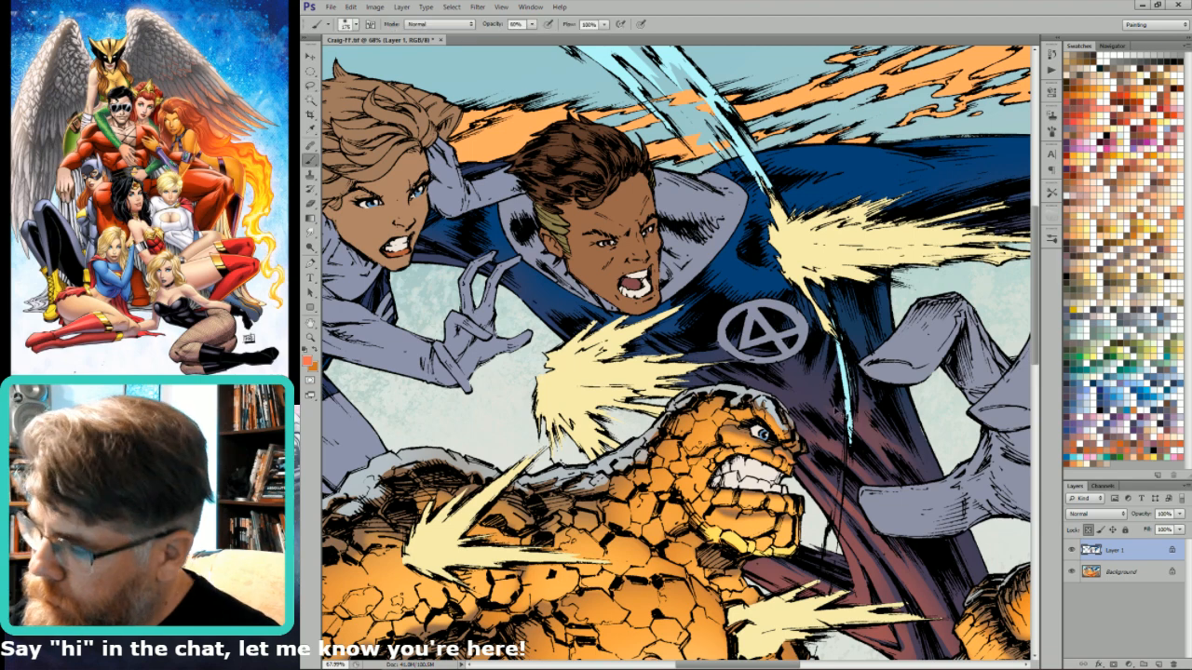
key(l)
drag(889, 471, 842, 421)
key(b)
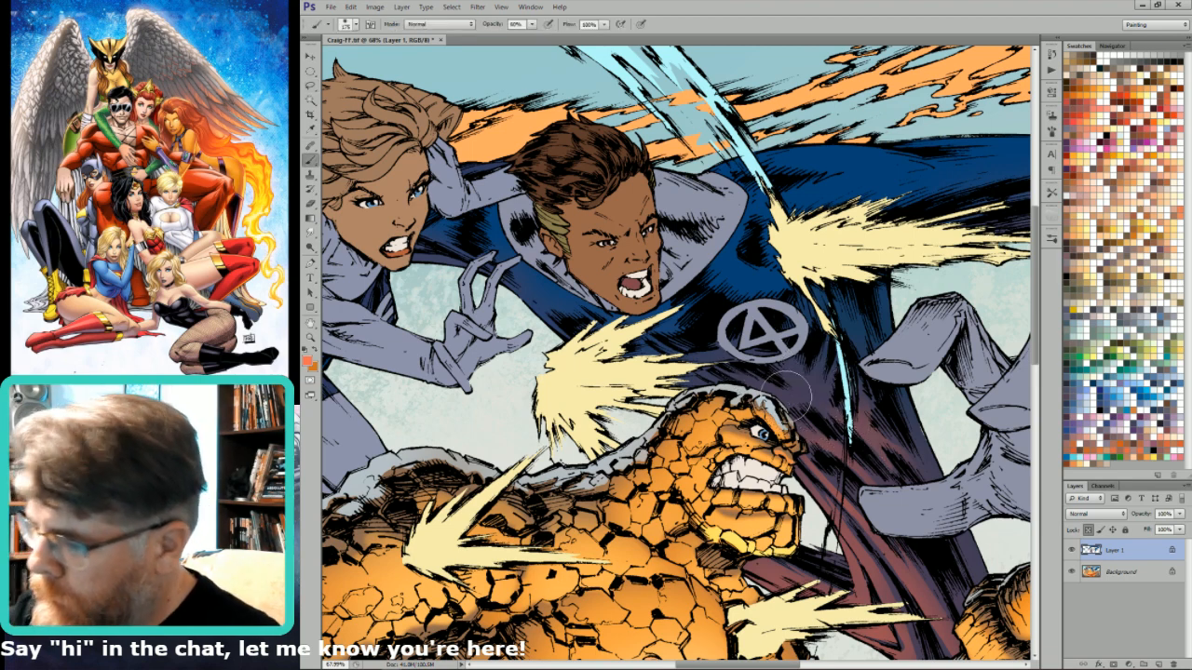
key(p)
key(b)
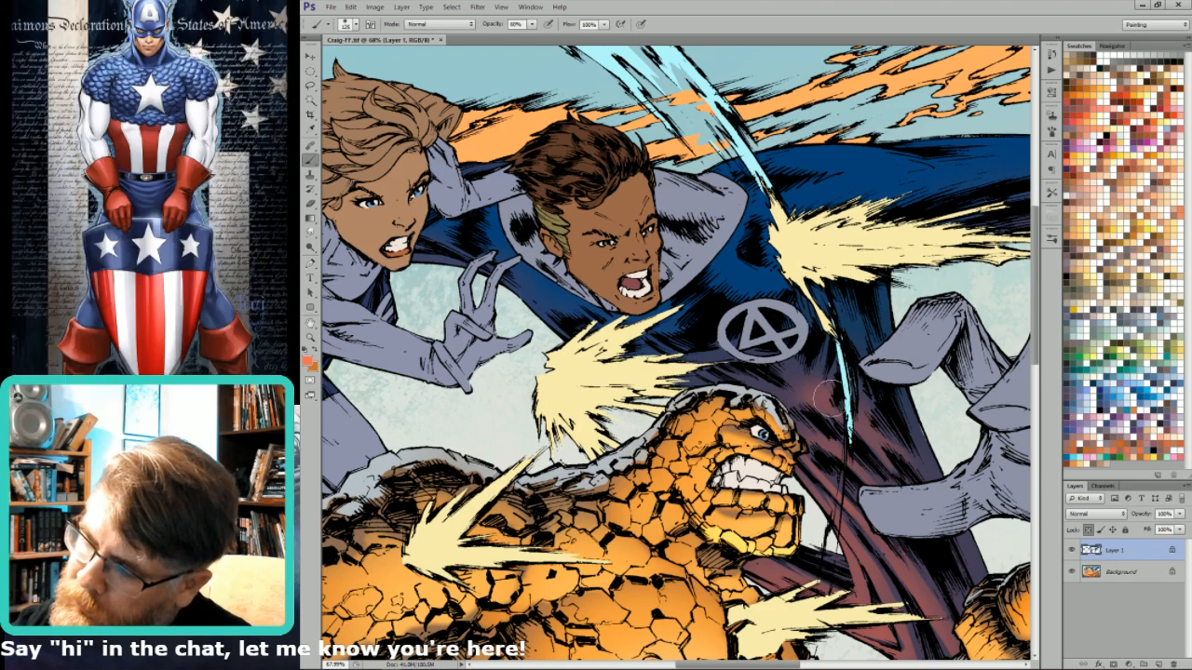
mouse_move(820, 396)
mouse_down()
mouse_move(843, 368)
mouse_move(845, 406)
mouse_up()
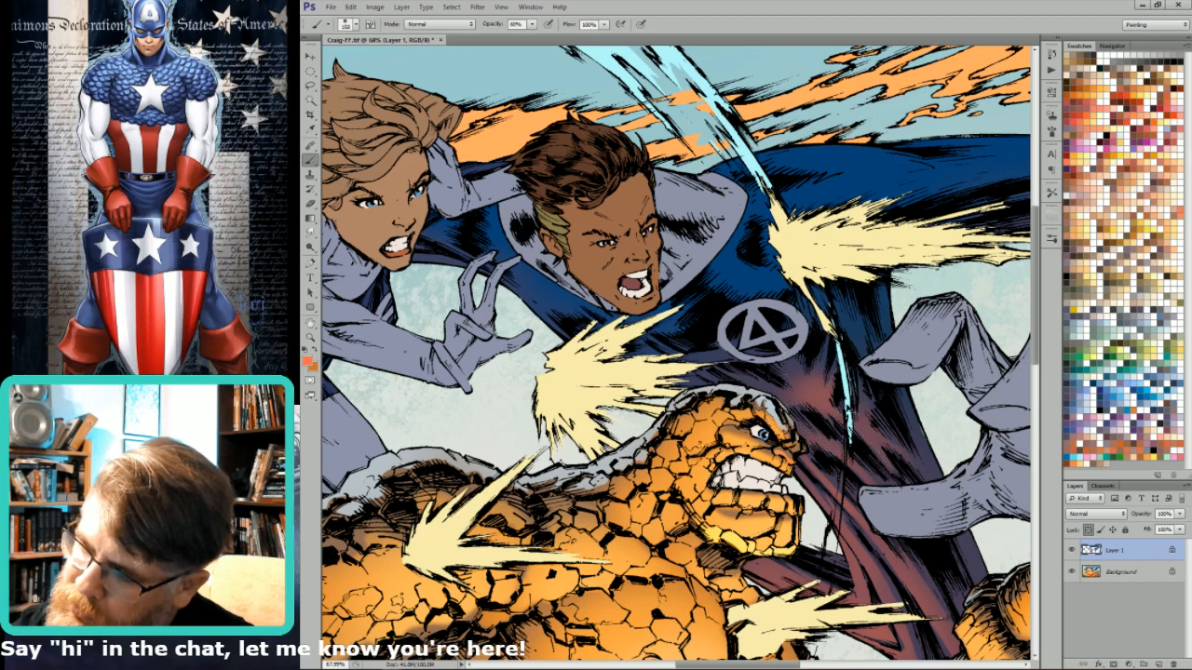
key([)
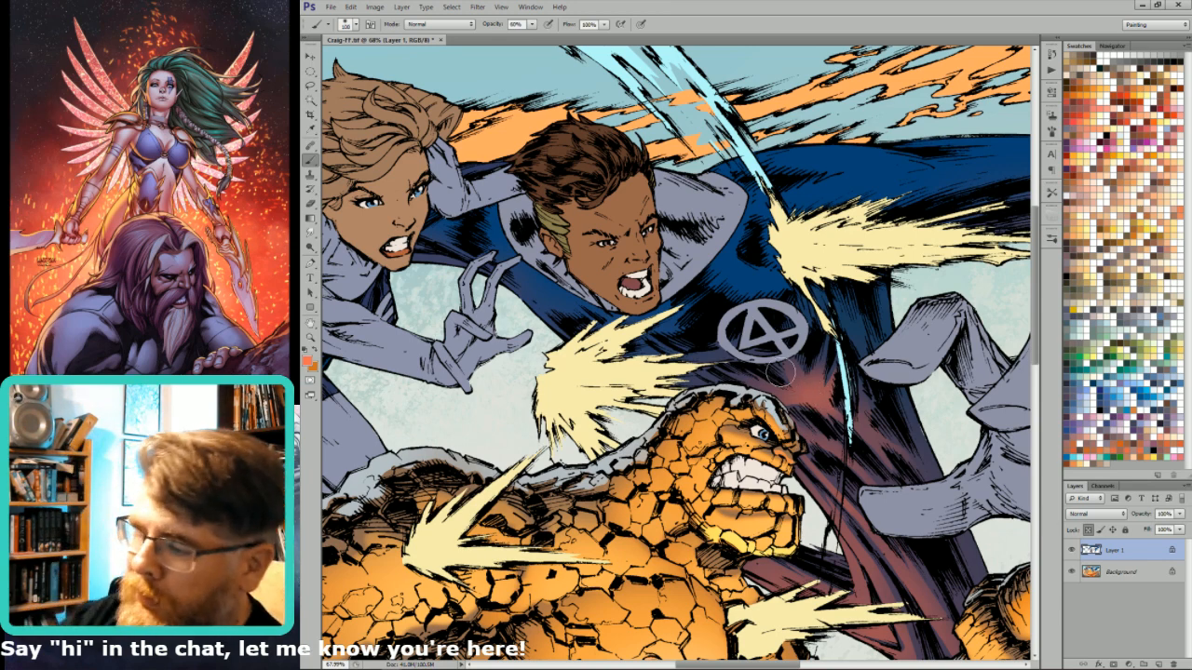
- Clear the selection, lasso the torso folds beside The Thing's face as one combined selection, and switch to brushing them
key(l)
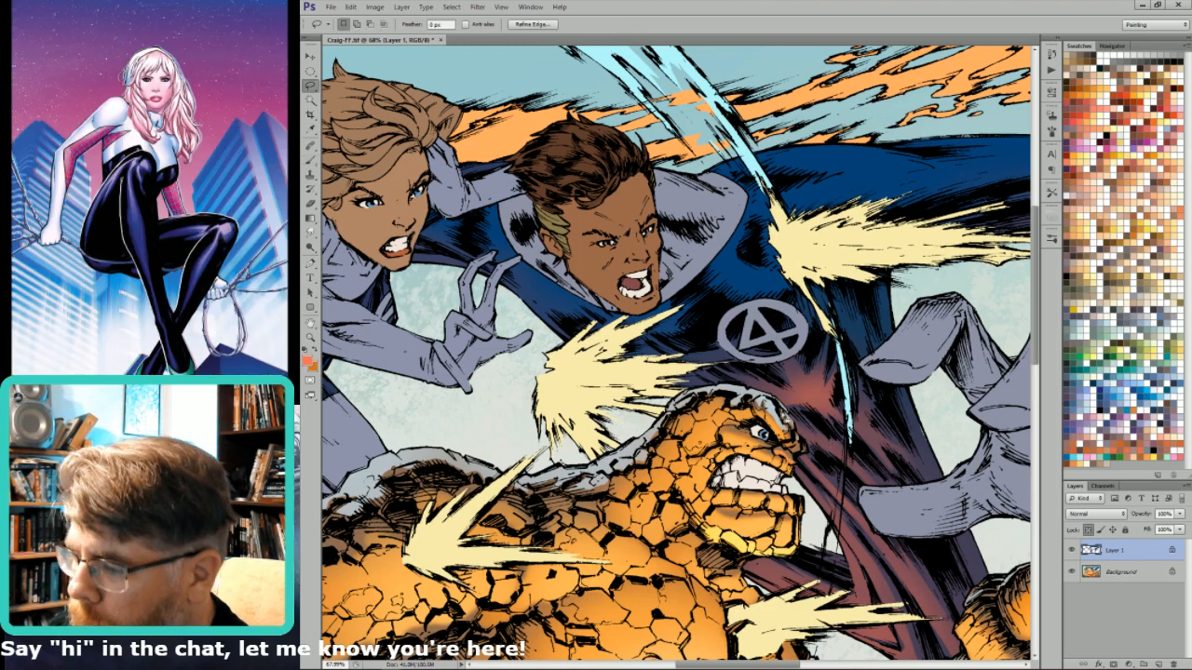
key(ctrl+d)
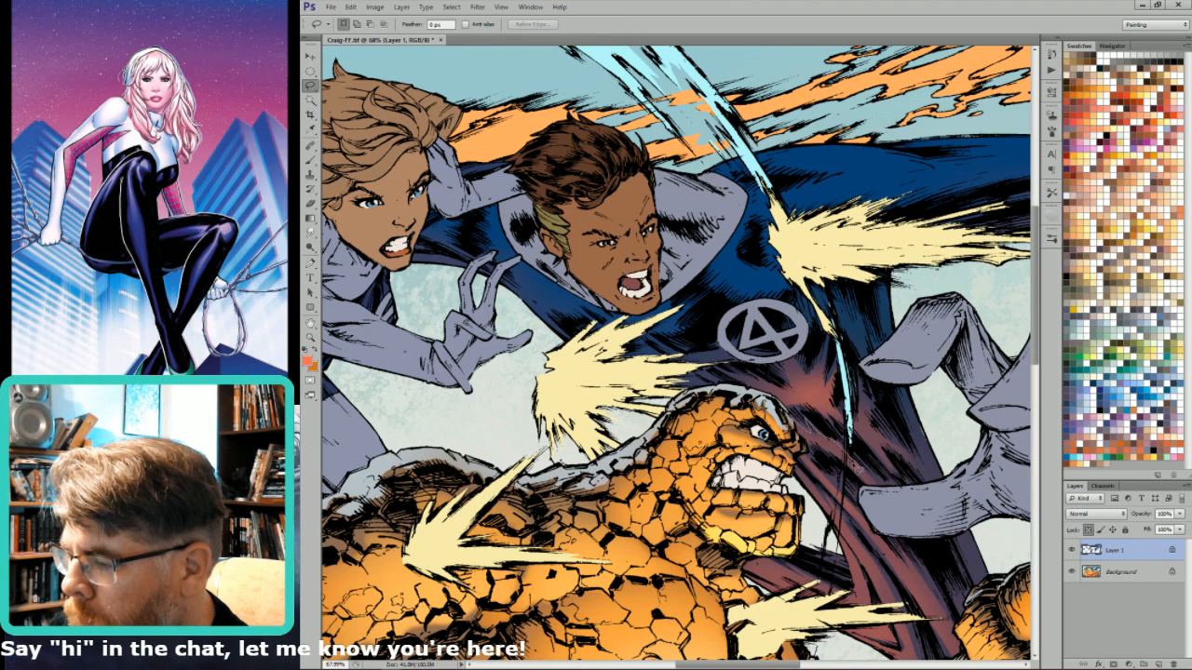
drag(815, 450, 836, 493)
shift+drag(779, 421, 804, 457)
key(b)
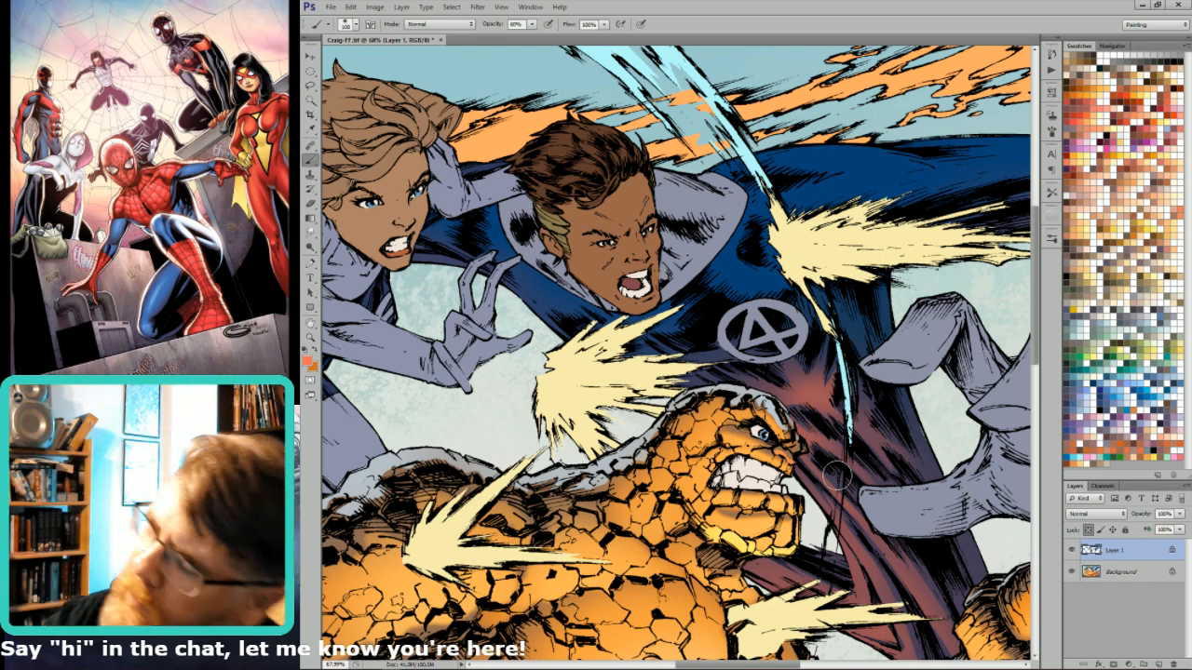
- Lasso the narrow folds running down the lower torso beside The Thing's chin and ready the Brush for their reddish light
key(l)
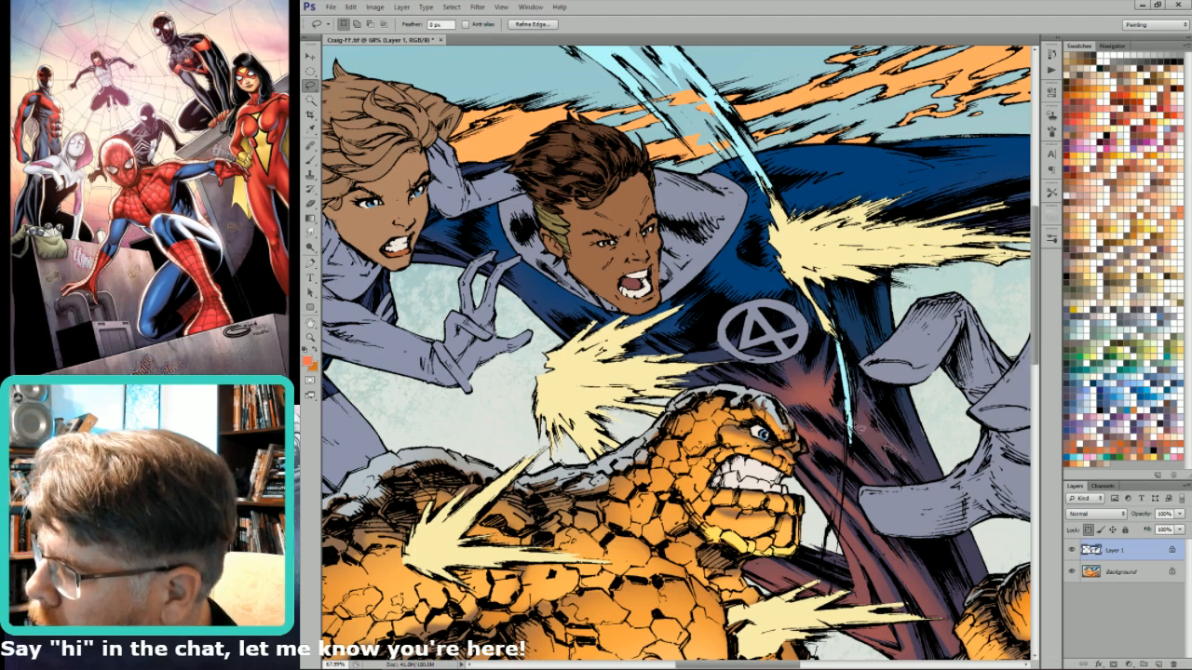
key(b)
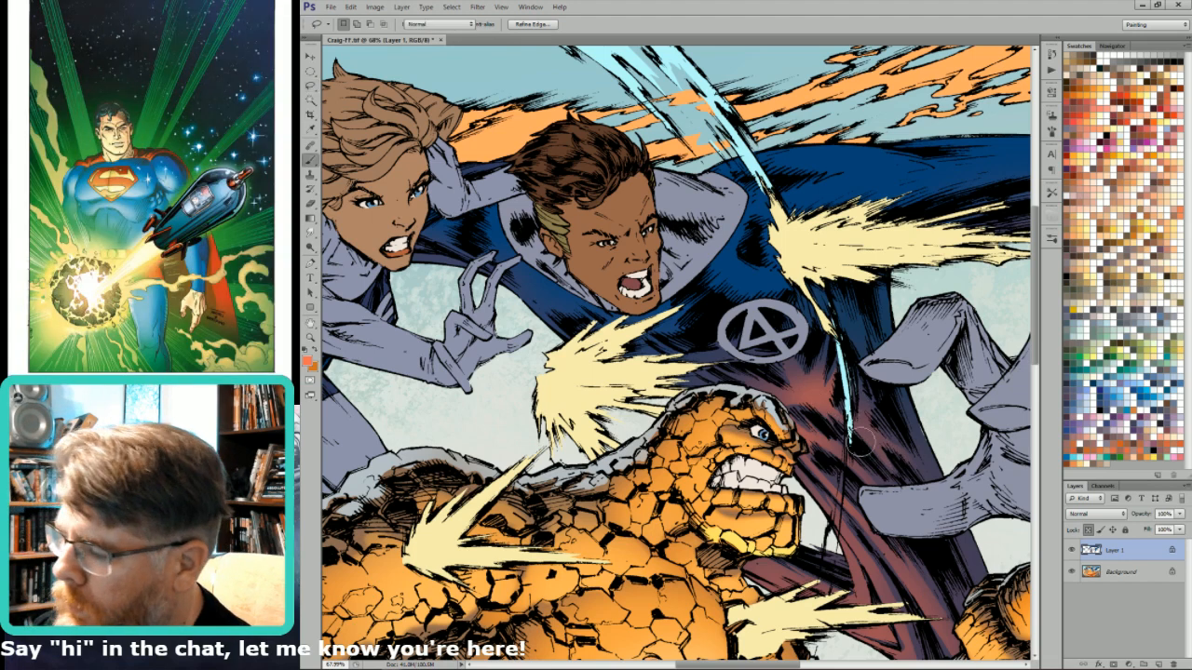
key(l)
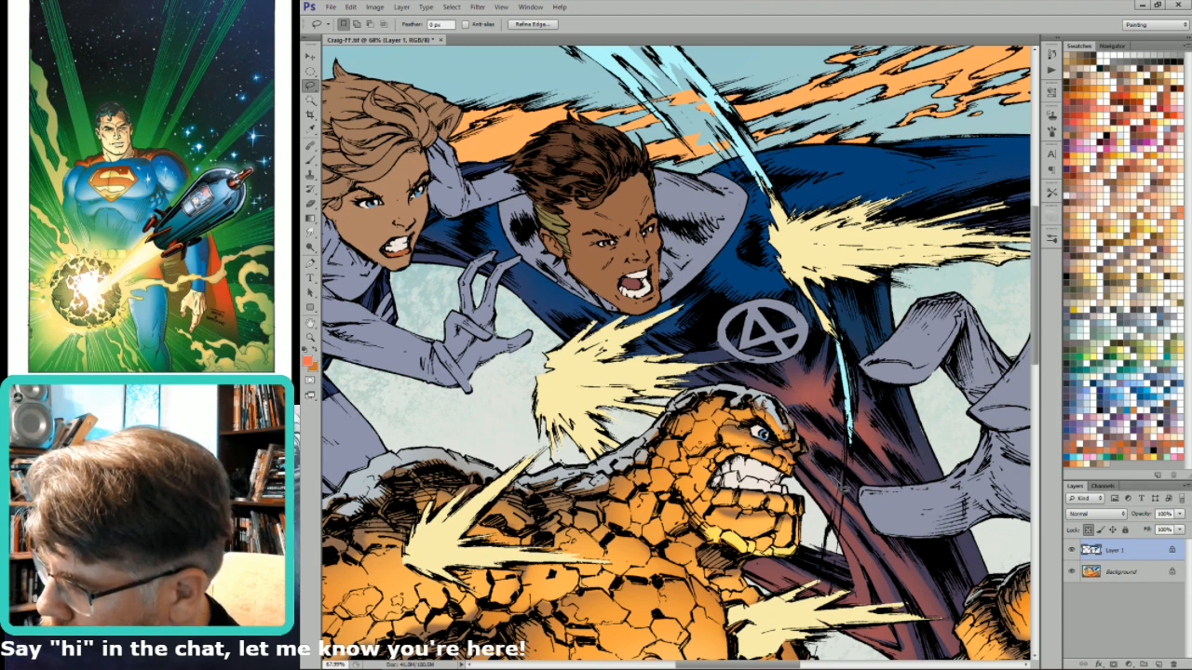
mouse_move(871, 519)
mouse_down()
mouse_move(914, 584)
mouse_move(784, 441)
mouse_move(837, 494)
mouse_move(831, 507)
mouse_move(874, 574)
mouse_move(832, 484)
mouse_up()
key(b)
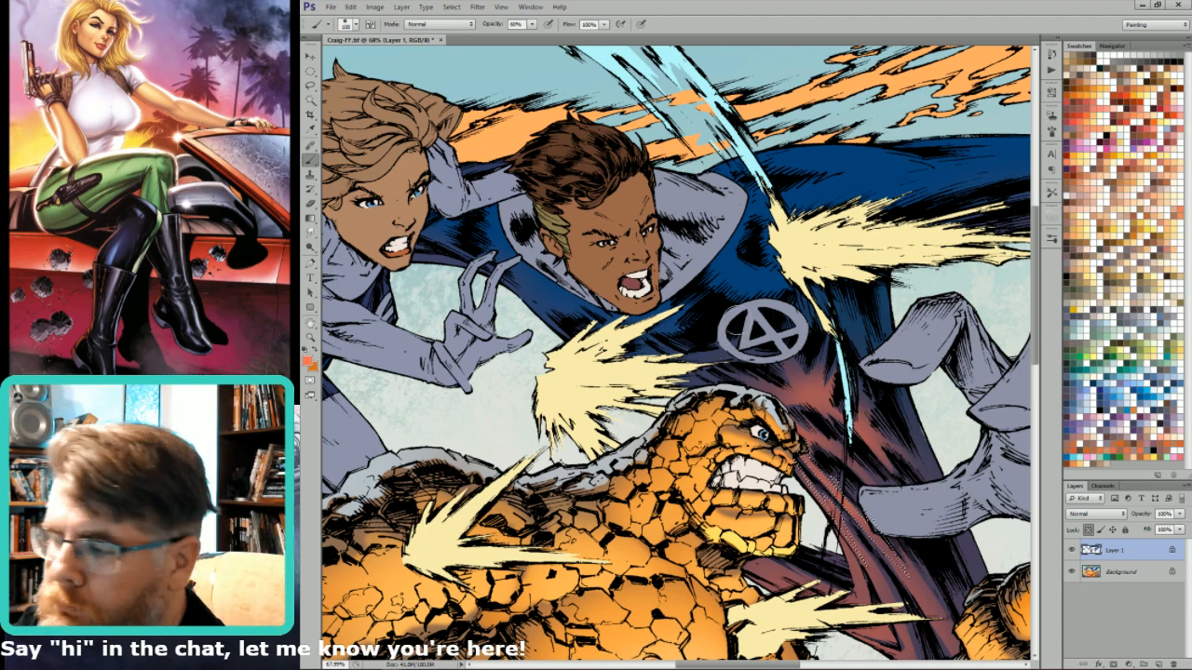
- Clear the torso selection and lasso the underside of Mr. Fantastic's arm behind Invisible Woman's raised hand for brushing
key(l)
drag(712, 305, 784, 348)
key(ctrl+d)
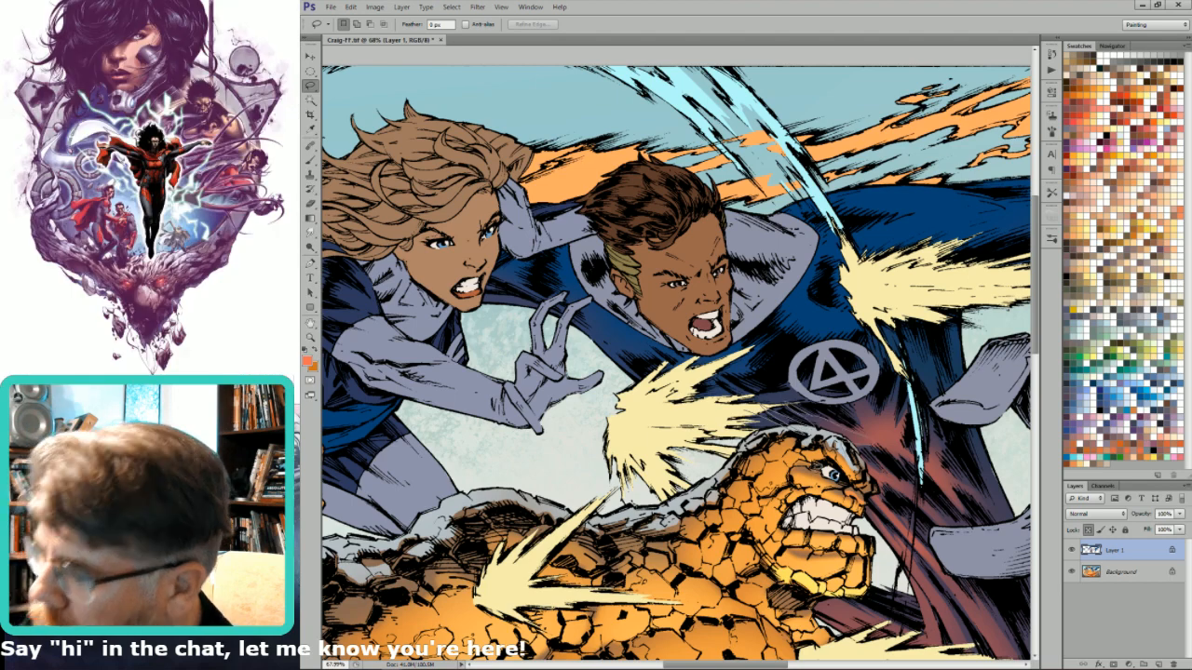
key(b)
key(l)
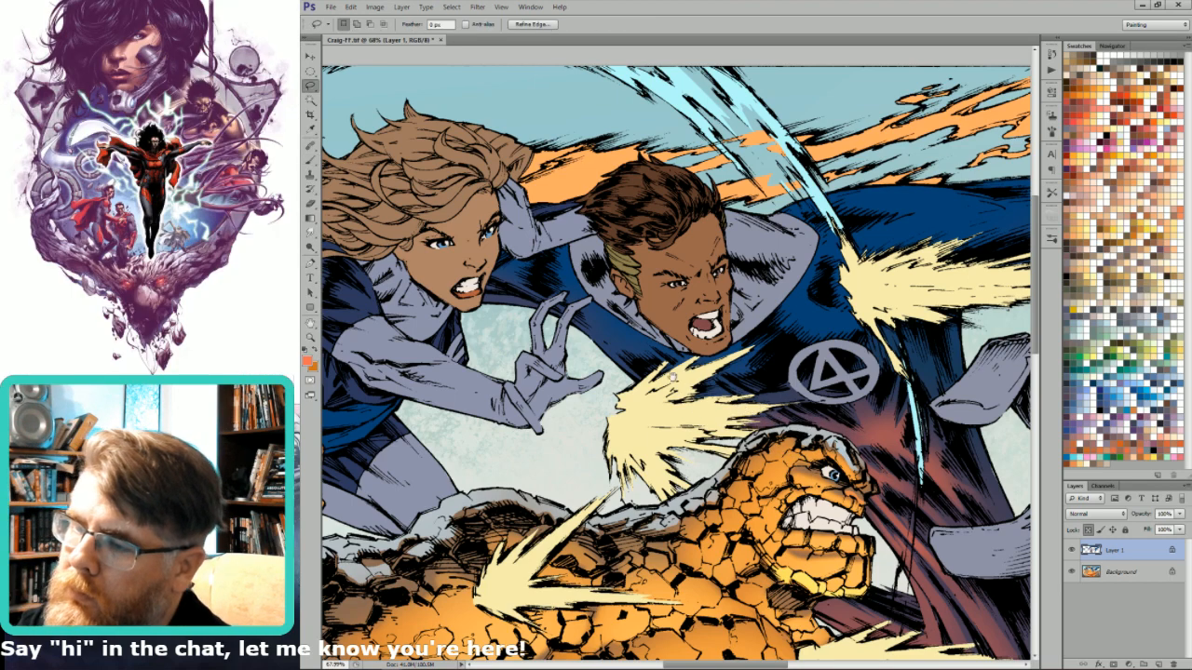
drag(674, 376, 730, 382)
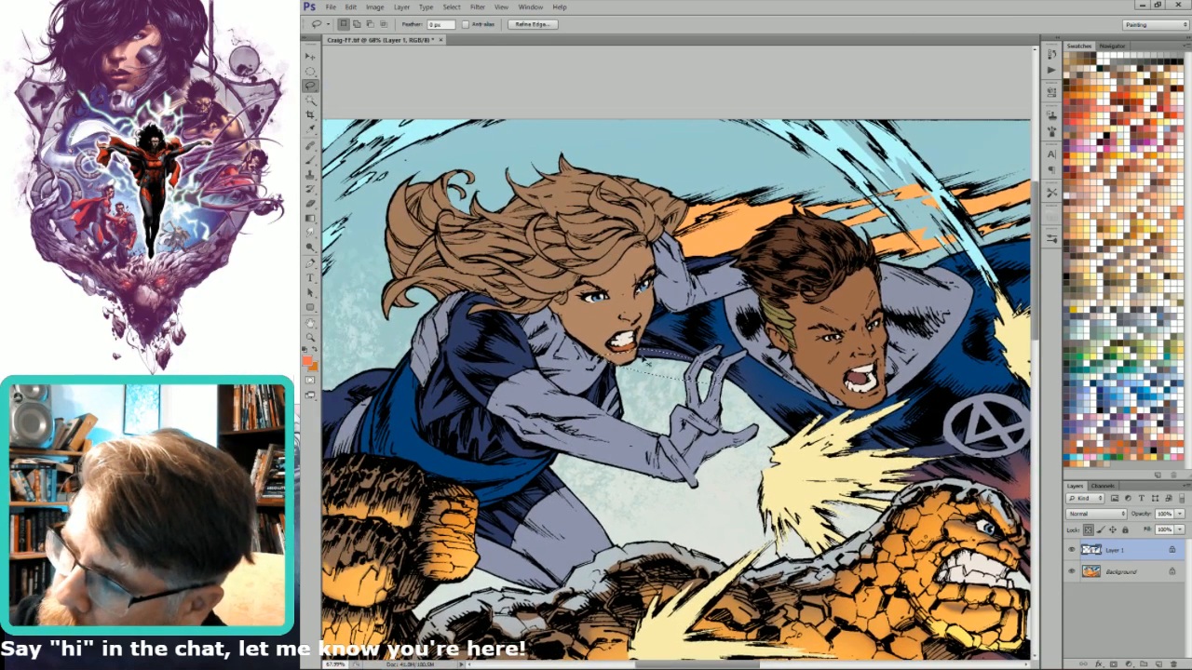
key(b)
key(l)
- Clear the selection and lasso the lower edge of Mr. Fantastic's stretched arm, beyond the yellow blast, as one combined selection
drag(963, 470, 782, 536)
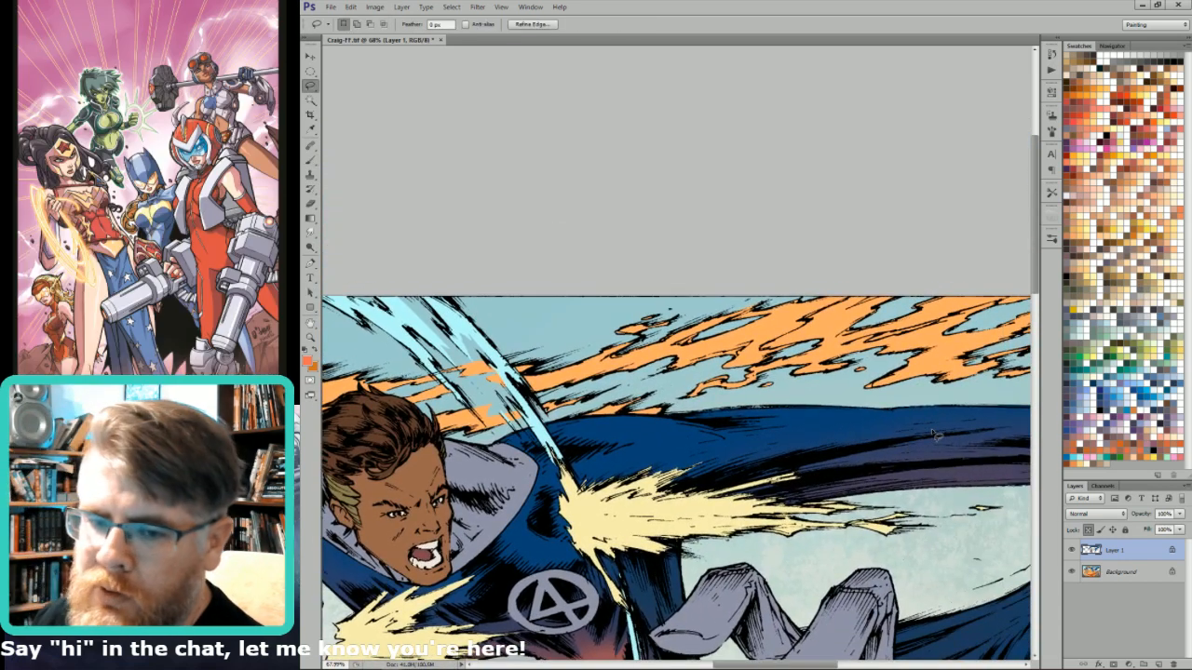
drag(896, 494, 797, 438)
key(ctrl+d)
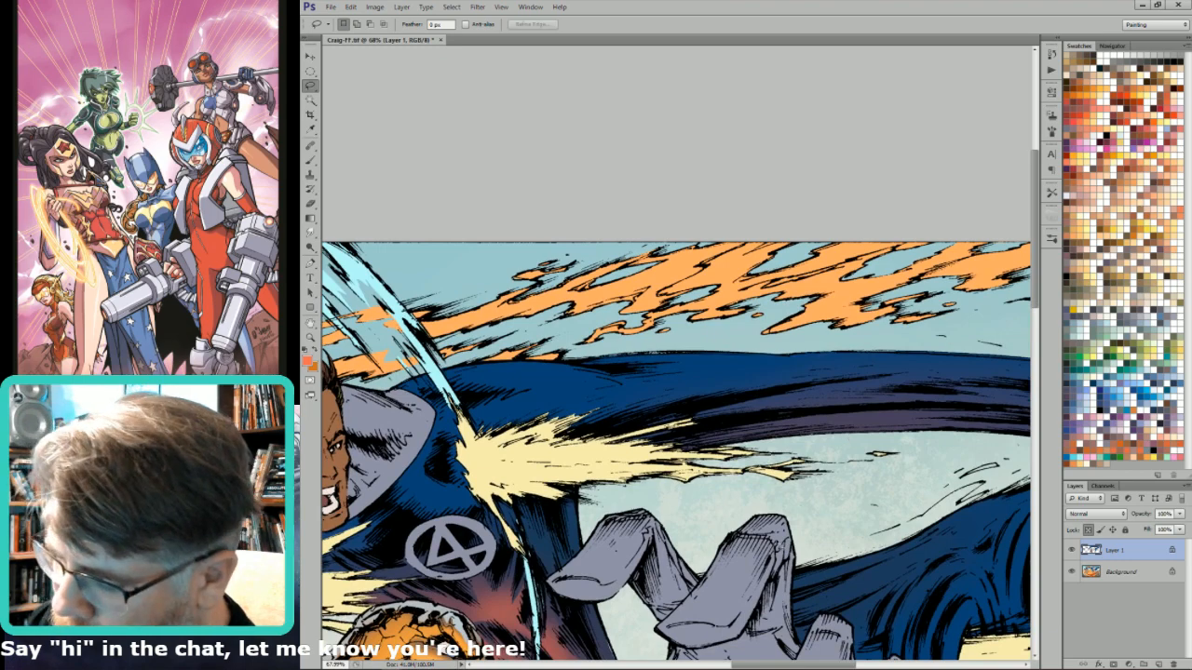
drag(777, 537, 755, 487)
mouse_move(955, 489)
mouse_down()
mouse_move(864, 478)
mouse_move(907, 556)
mouse_up()
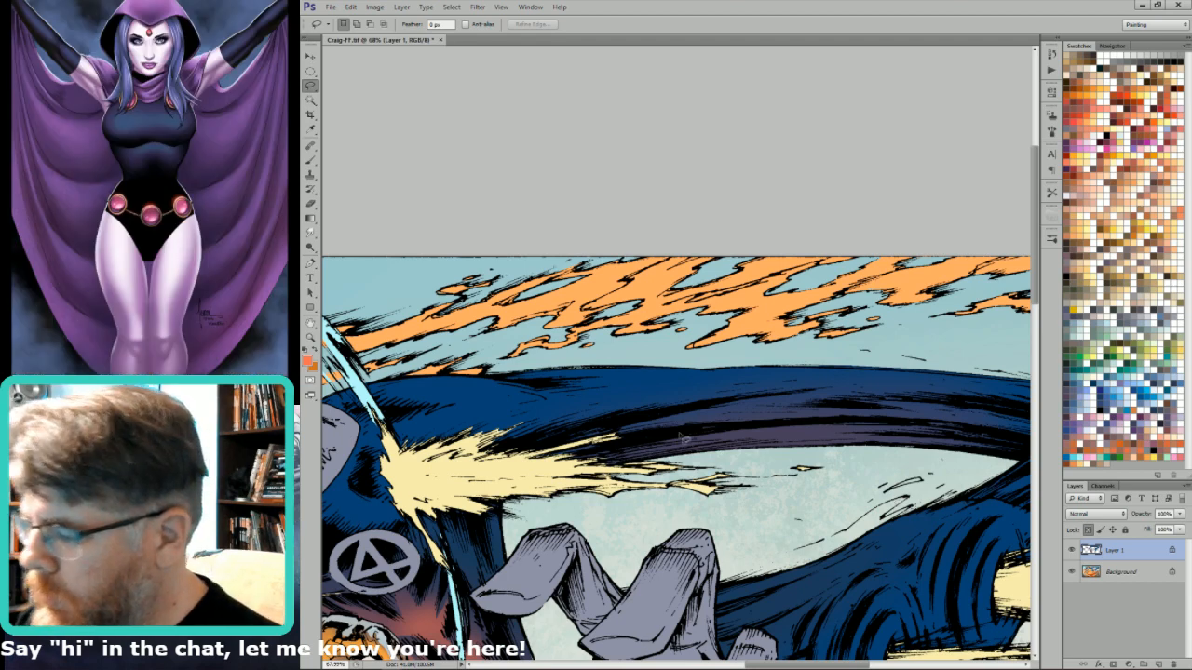
mouse_move(605, 468)
mouse_down()
mouse_move(838, 438)
mouse_move(968, 480)
mouse_move(642, 470)
mouse_up()
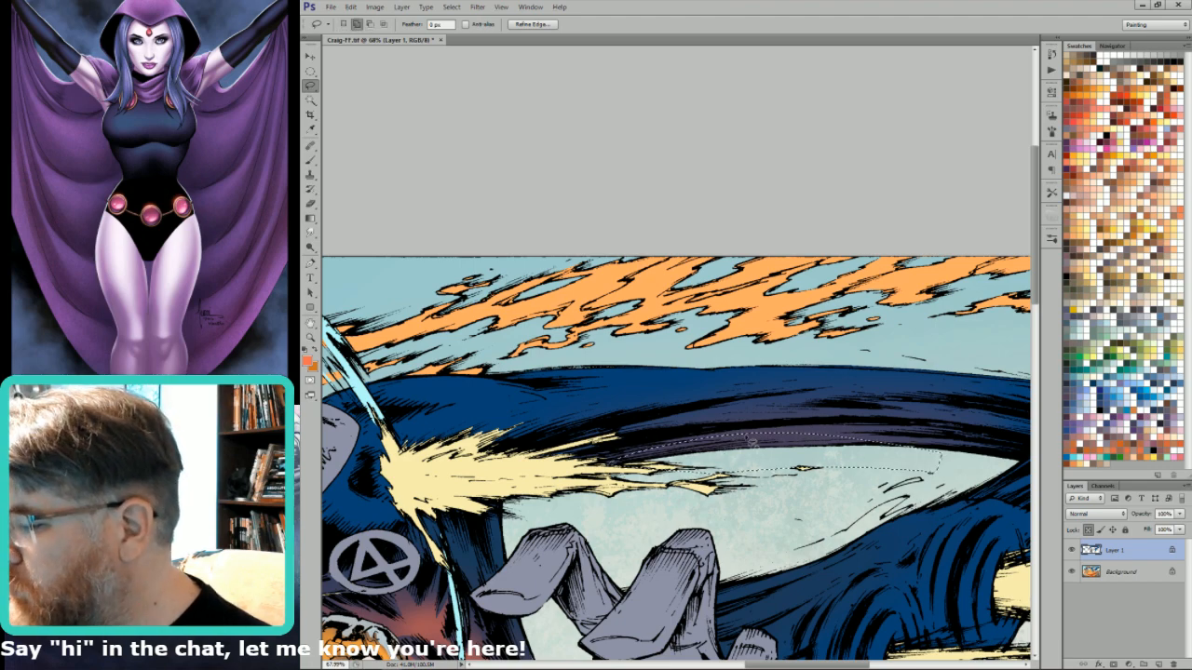
drag(896, 441, 891, 442)
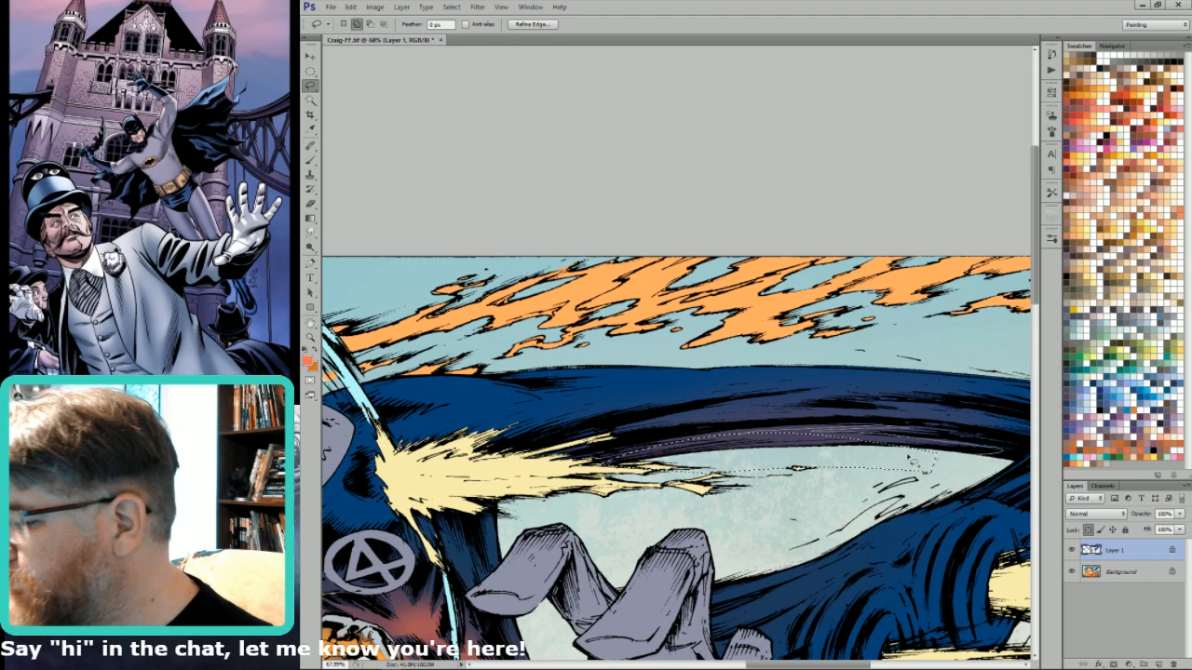
- Hide the selection outline and brush a reddish glow along the underside of the stretched arm, enlarging the brush slightly
key(ctrl+h)
key(b)
drag(722, 451, 921, 473)
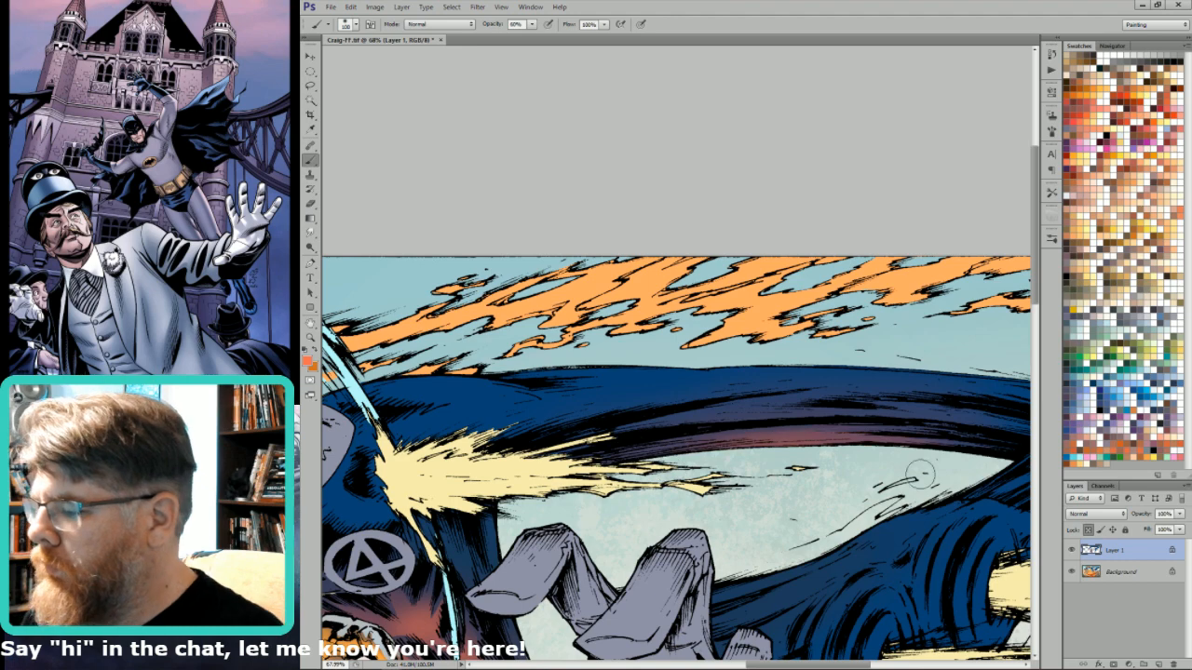
key(])
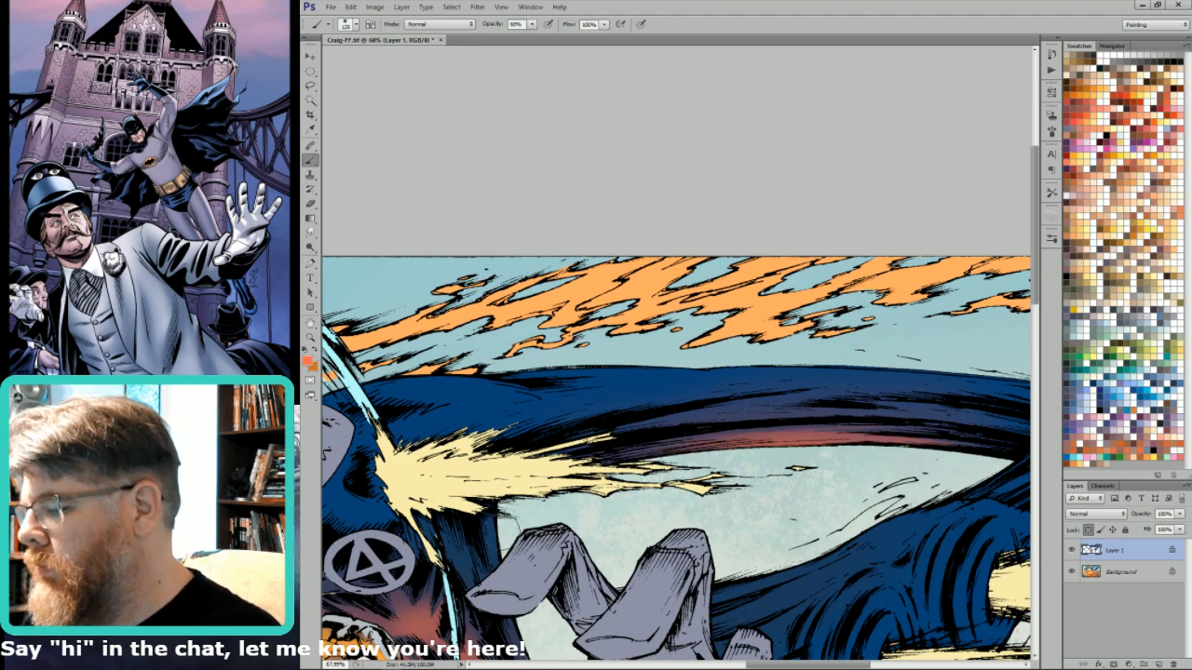
key(ctrl+0)
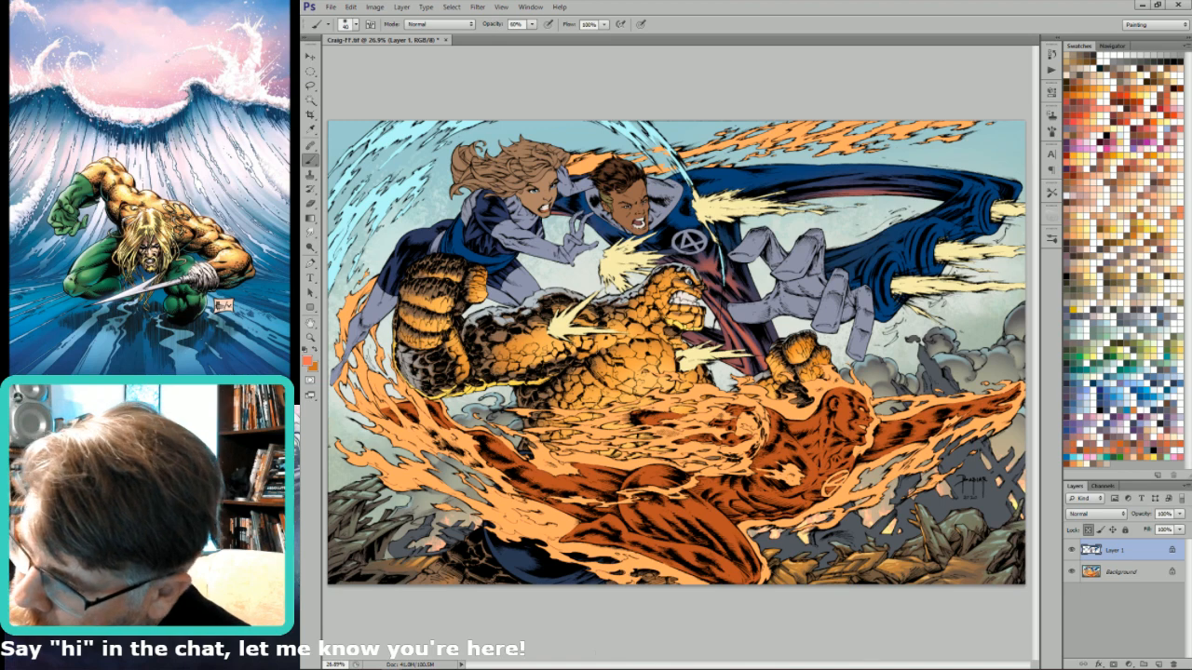
- Sample the dark suit color from Mr. Fantastic's torso and alternate it with the orange at varying brush sizes to refine the reddish light
key(i)
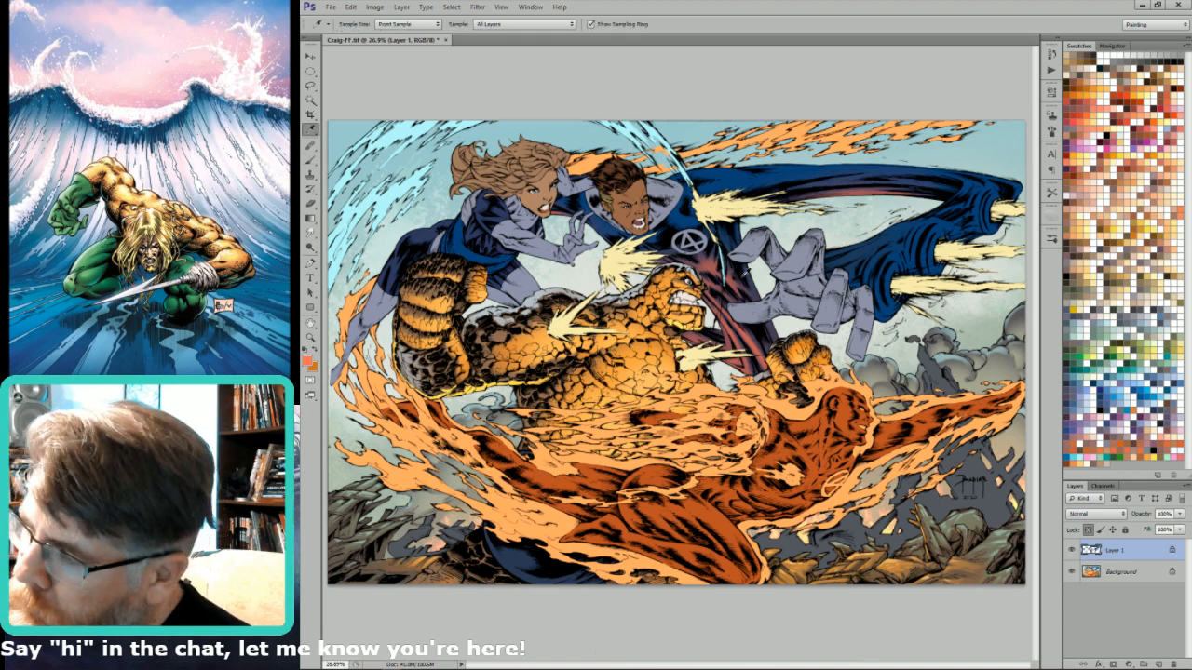
click(745, 273)
key(b)
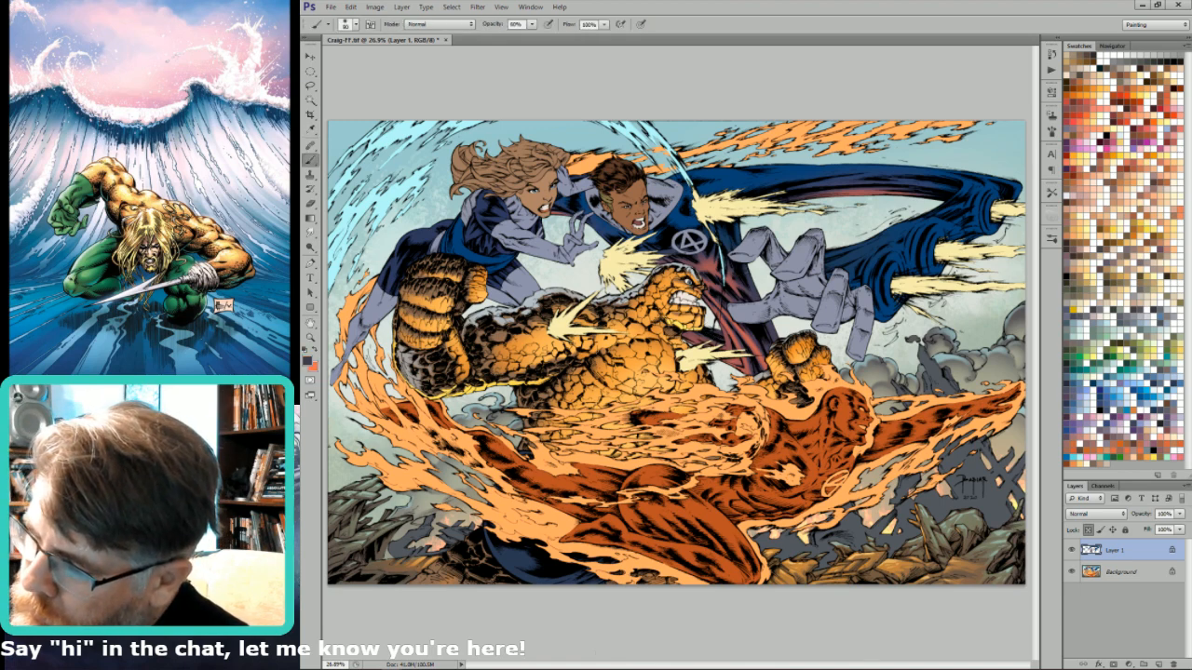
key(bracketright)
key(bracketright)
key(bracketright)
key(bracketright)
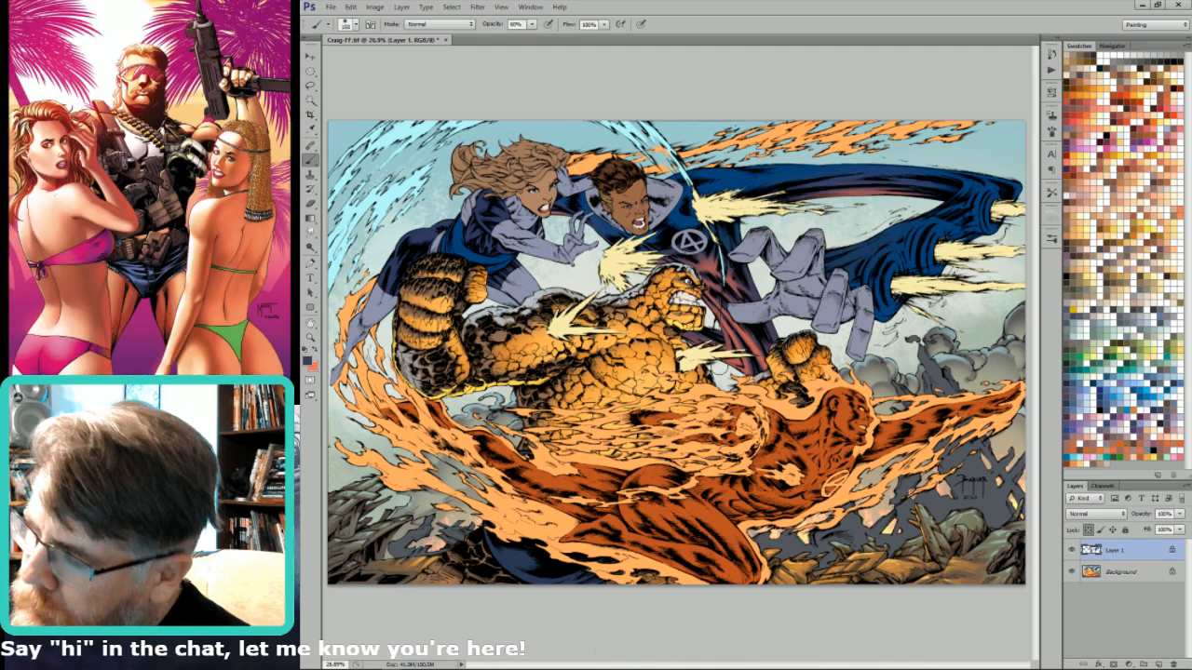
key(x)
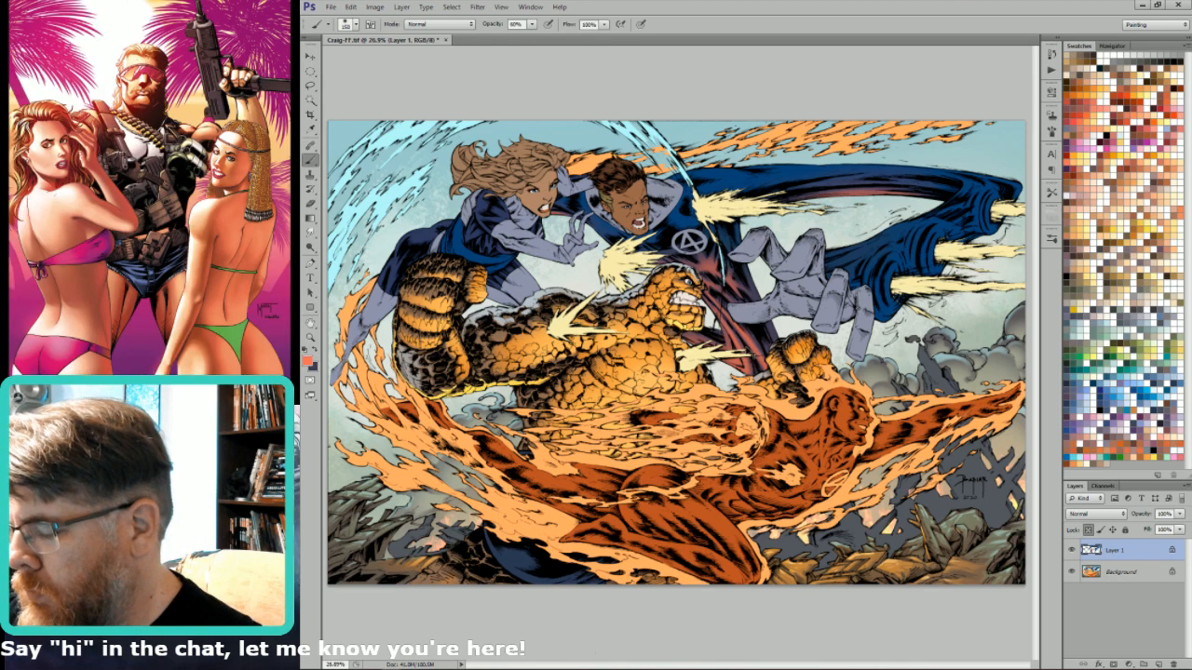
key(x)
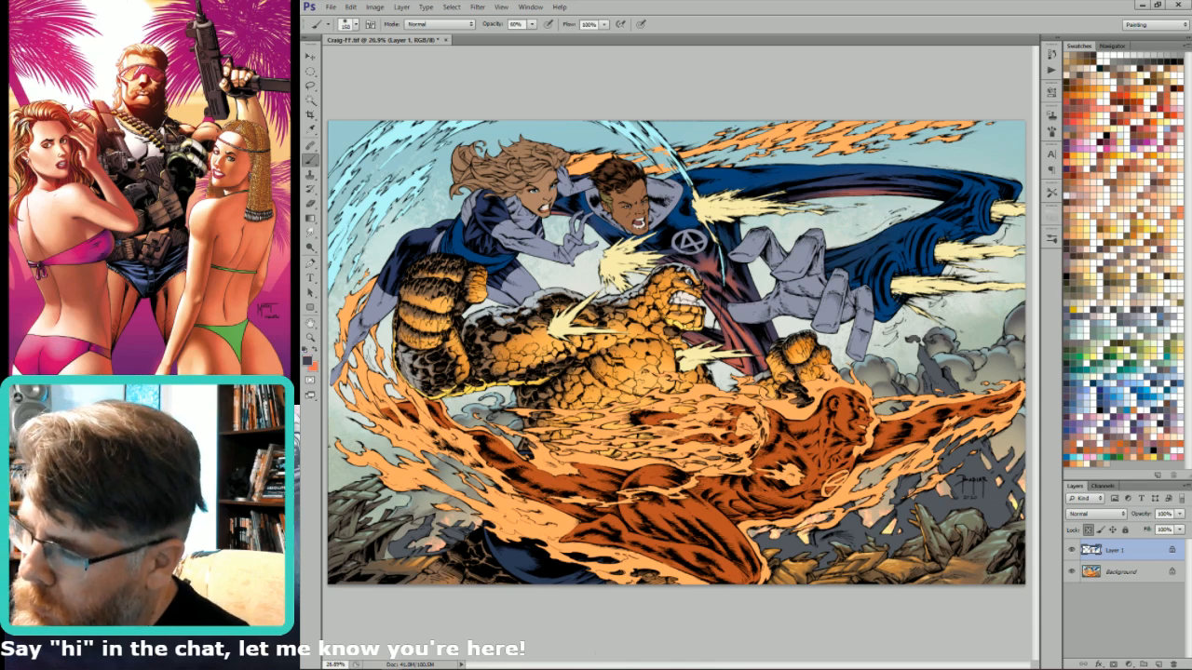
key(x)
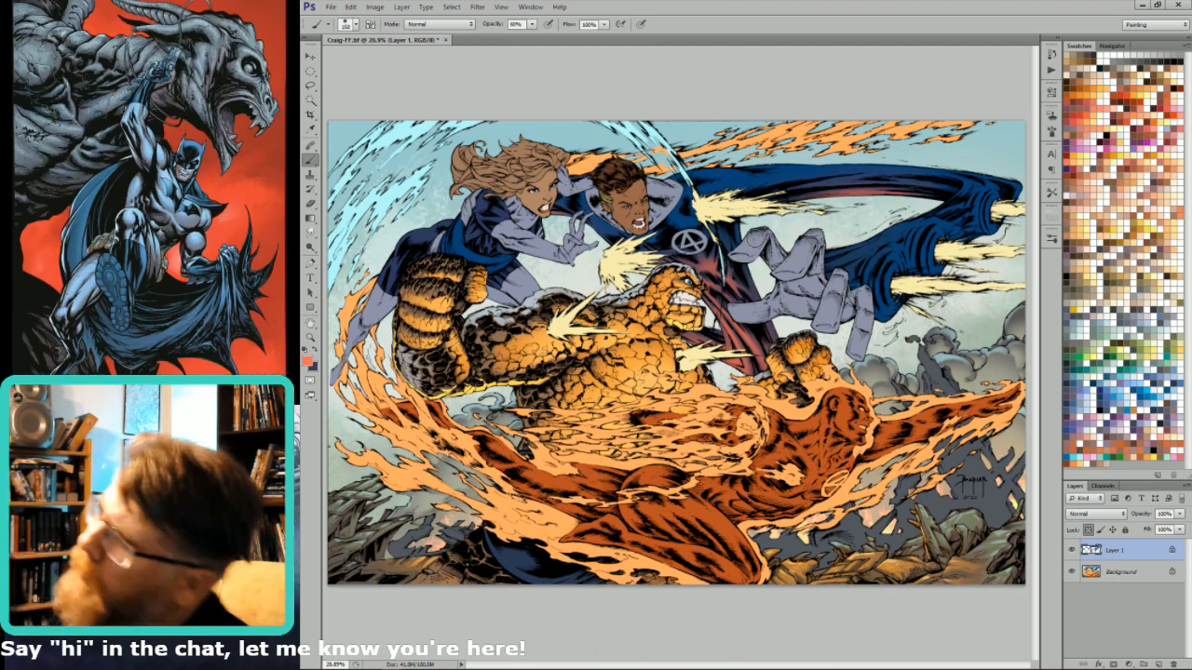
key(bracketleft)
key(bracketleft)
key(bracketleft)
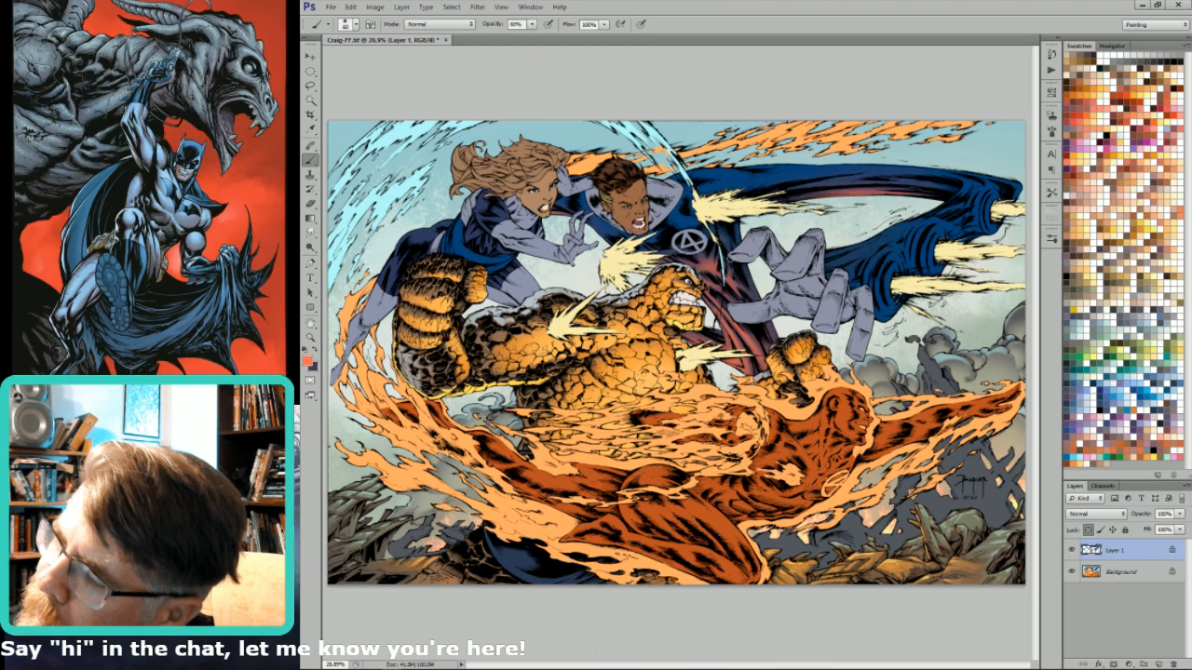
- Pick a medium blue swatch and, viewing only the line art, lasso highlight shapes on Mr. Fantastic's shoulder and upper arm
click(1105, 393)
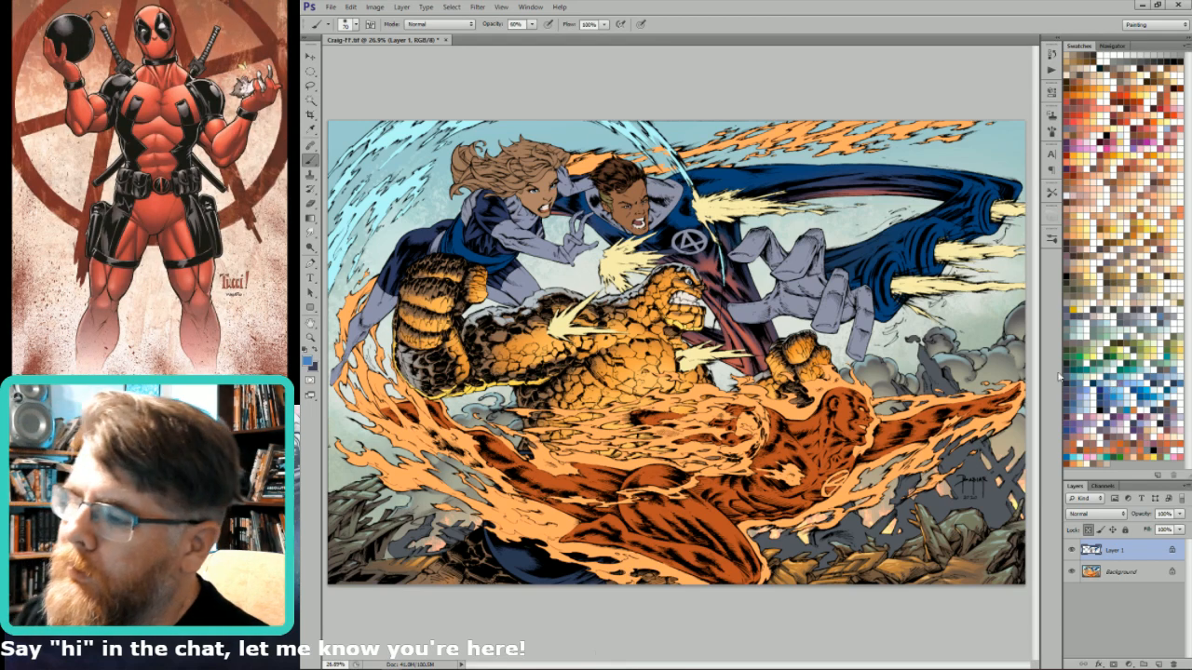
key(l)
key(ctrl+6)
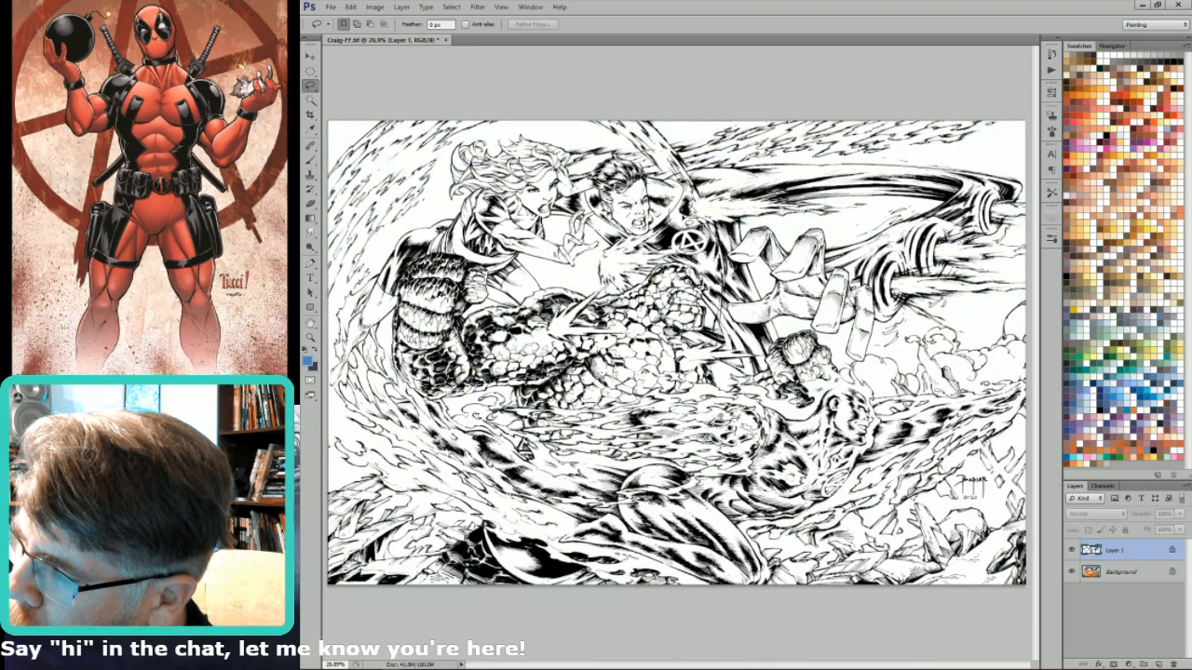
drag(681, 223, 681, 198)
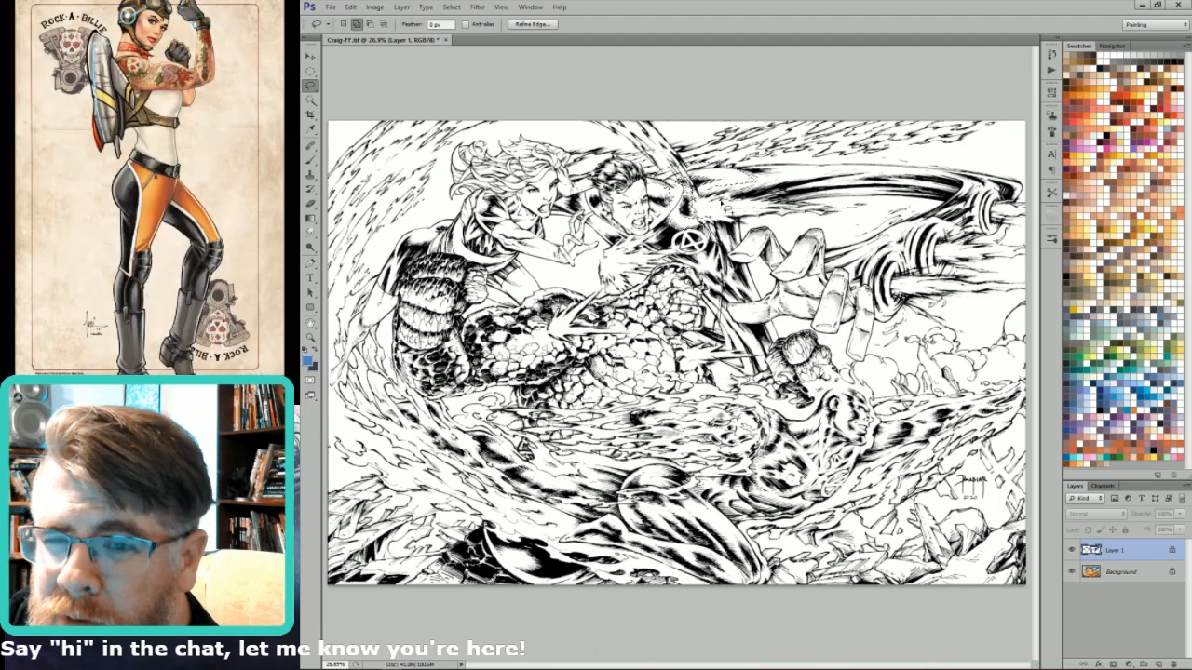
key(shift)
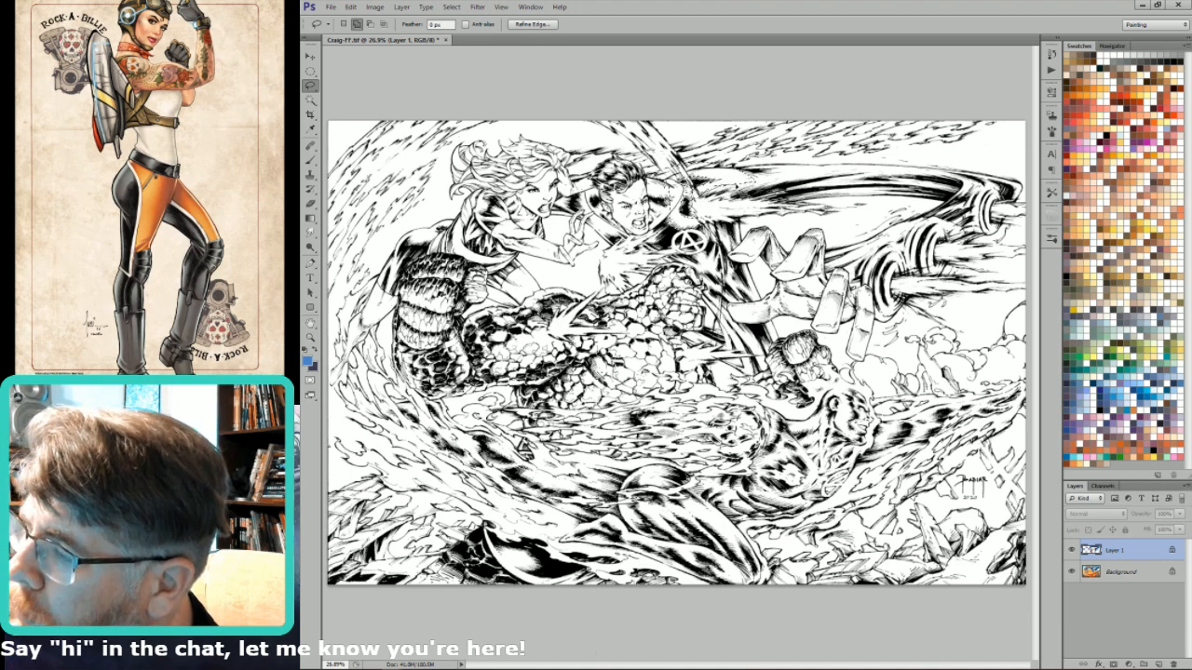
mouse_move(745, 182)
mouse_down()
mouse_move(750, 196)
mouse_move(763, 190)
mouse_move(722, 177)
mouse_up()
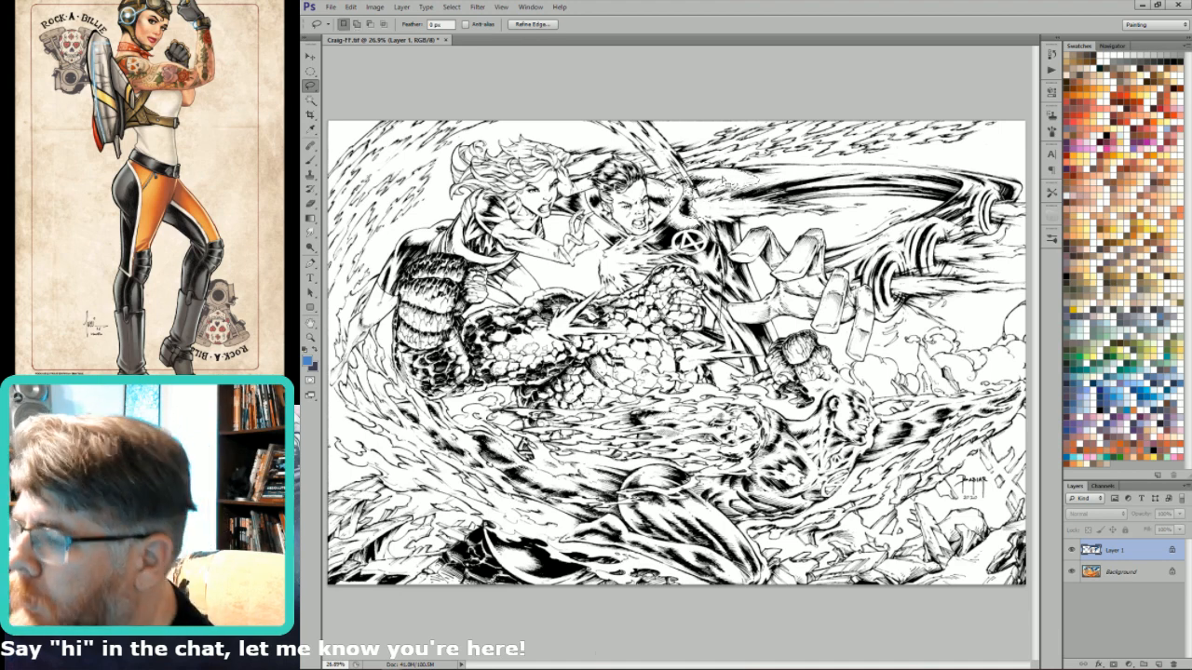
key(ctrl+2)
- Brush blue highlights into the selected shoulder and upper arm shapes with a larger brush
key(b)
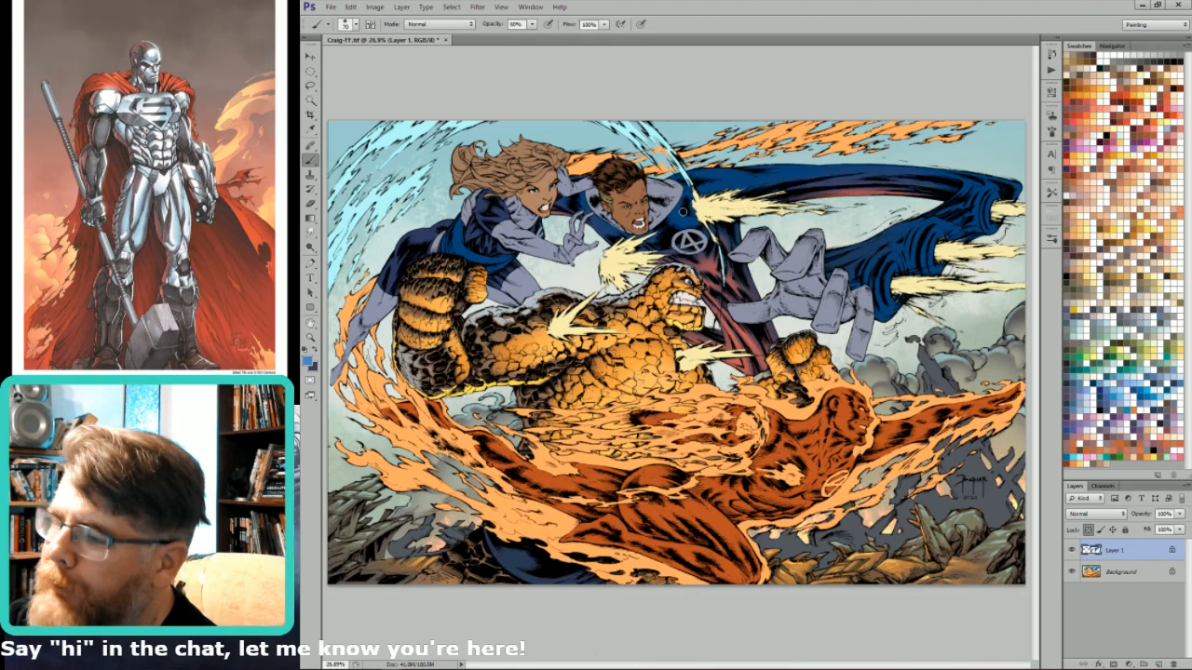
key(])
key(])
key(])
key(])
key(])
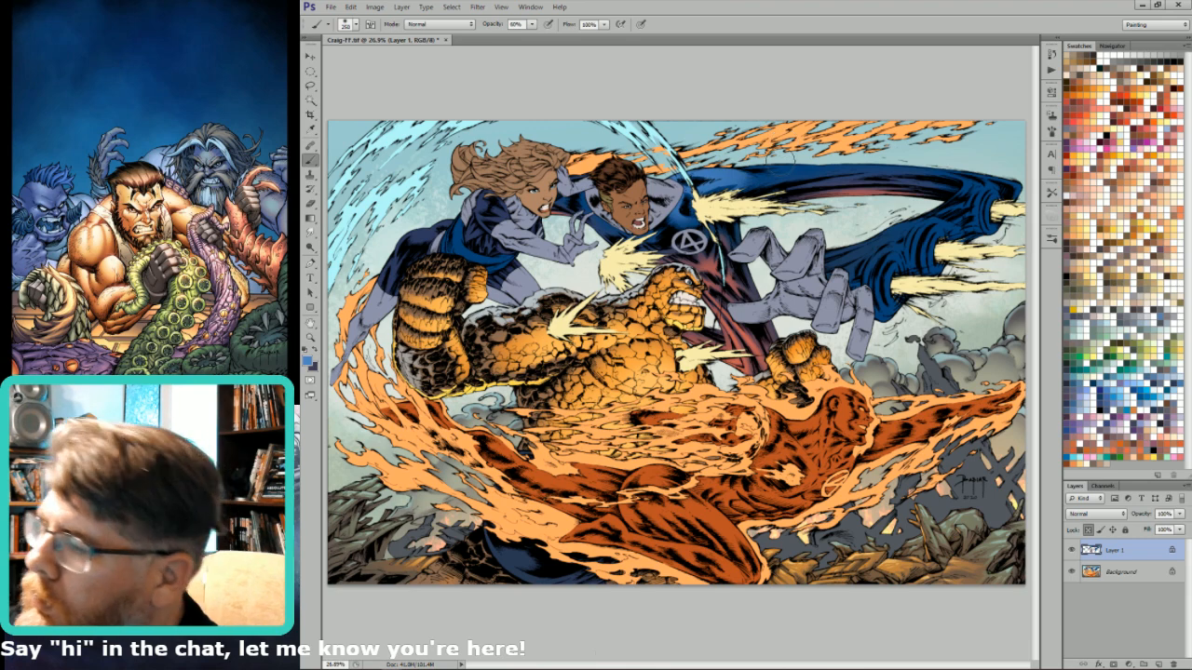
- Lasso the upper edge of the stretched arm using the line art view, adding the narrow highlight shapes beneath it
key(j)
key(l)
key(ctrl+6)
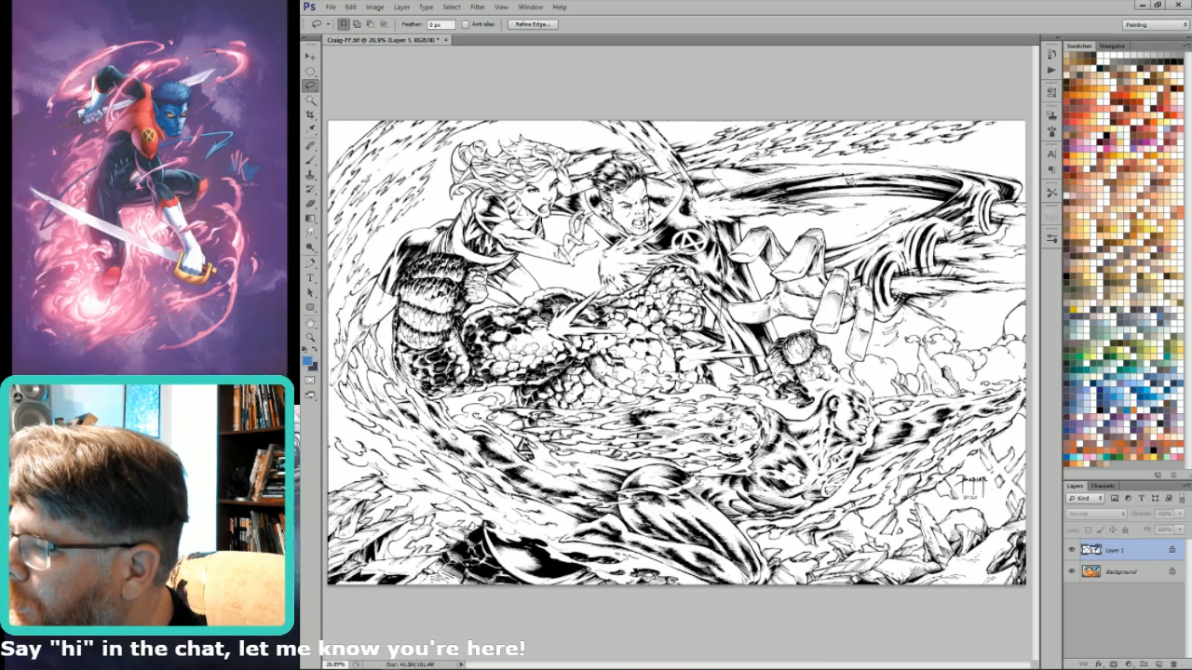
mouse_move(847, 179)
mouse_down()
mouse_move(895, 177)
mouse_move(889, 140)
mouse_move(849, 140)
mouse_up()
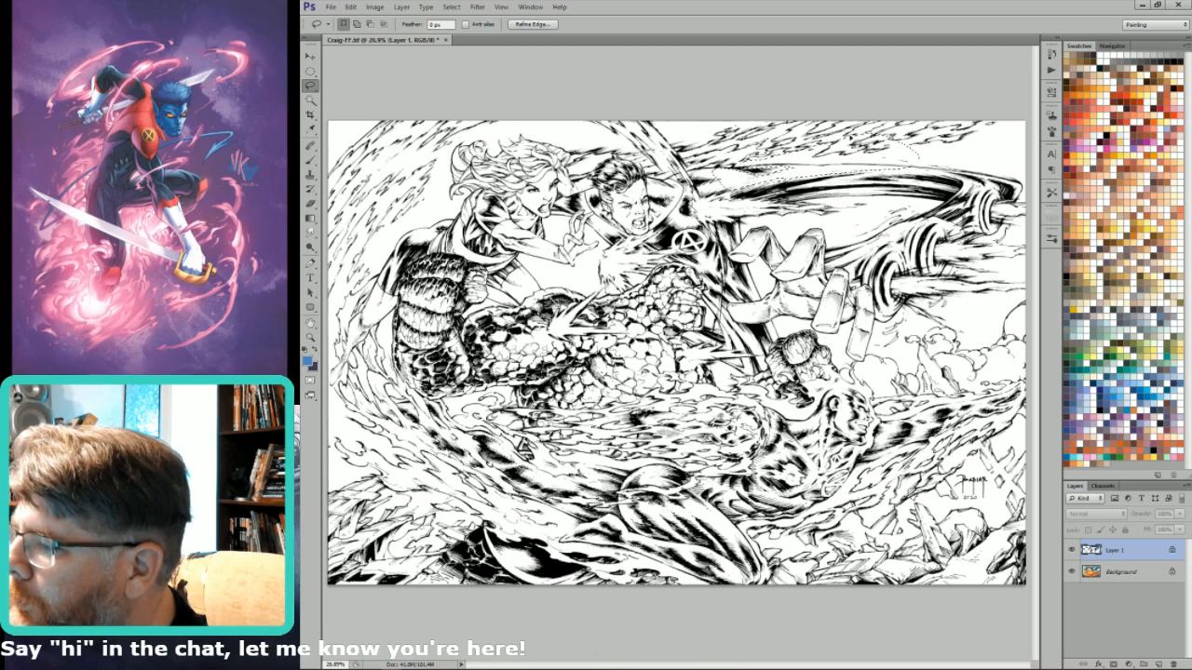
mouse_move(784, 160)
mouse_down()
mouse_move(792, 174)
mouse_move(780, 172)
mouse_up()
key(ctrl+2)
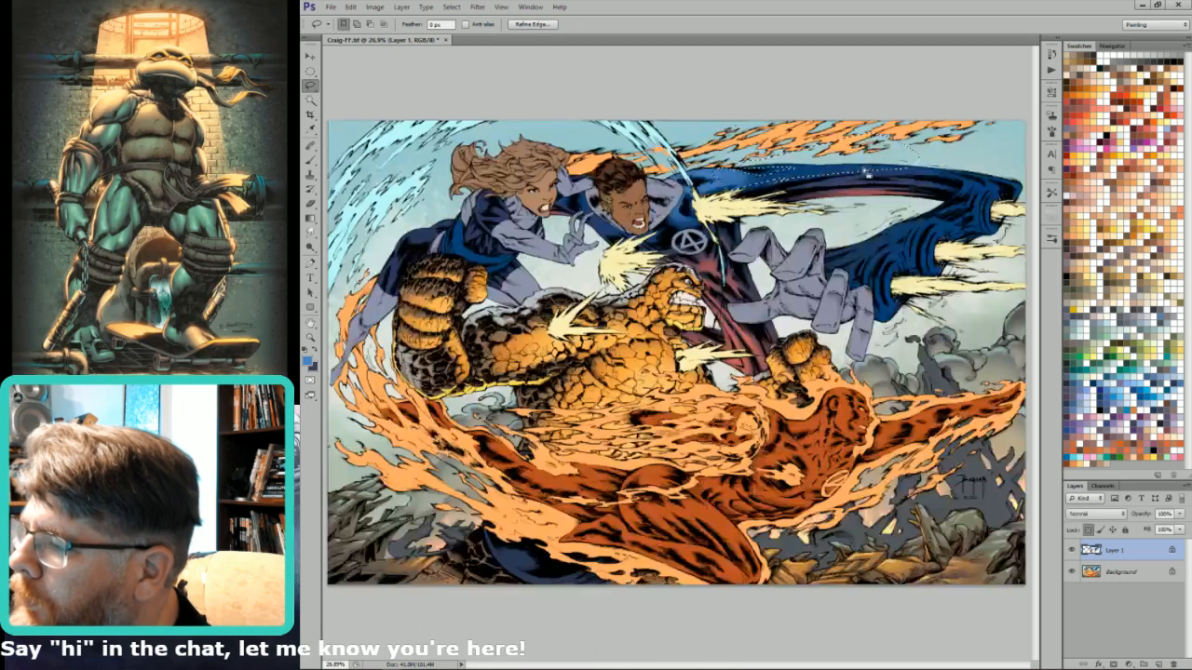
key(ctrl+6)
key(ctrl+2)
mouse_move(823, 188)
mouse_down()
mouse_move(929, 173)
mouse_move(884, 169)
mouse_up()
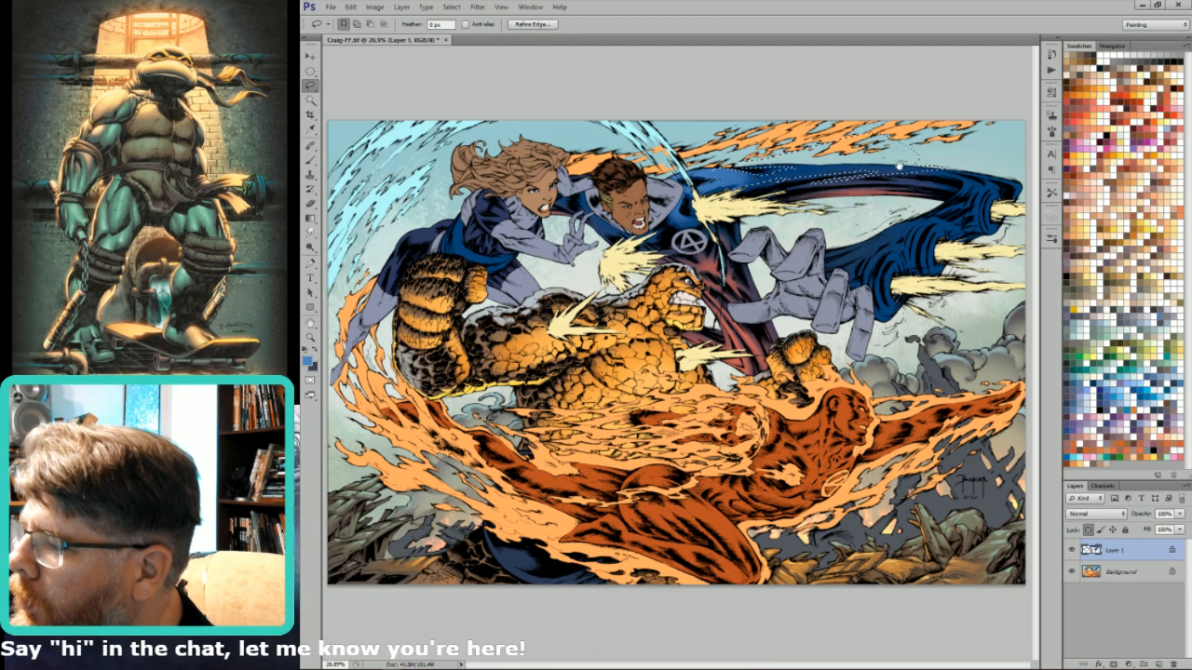
- Add the far bend of the stretched arm and its folds beside the yellow blasts to the lasso selection
key(shift)
mouse_move(967, 185)
mouse_down()
mouse_move(961, 204)
mouse_move(968, 187)
mouse_move(1015, 194)
mouse_move(1002, 149)
mouse_move(902, 144)
mouse_up()
key(shift)
key(shift)
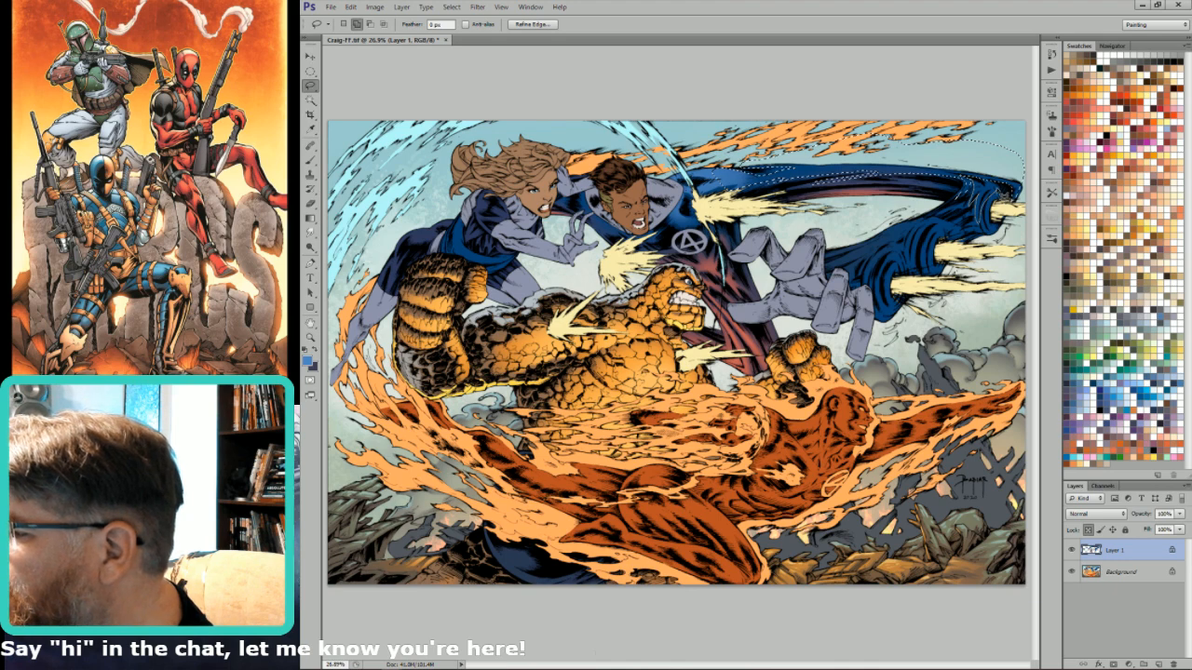
key(shift)
mouse_move(959, 184)
mouse_down()
mouse_move(975, 219)
mouse_move(994, 218)
mouse_move(979, 232)
mouse_move(957, 216)
mouse_up()
key(shift)
- Hide the selection outline and brush blue highlights along the stretched arm's upper edge and far folds, varying the brush size
key(ctrl+h)
key(b)
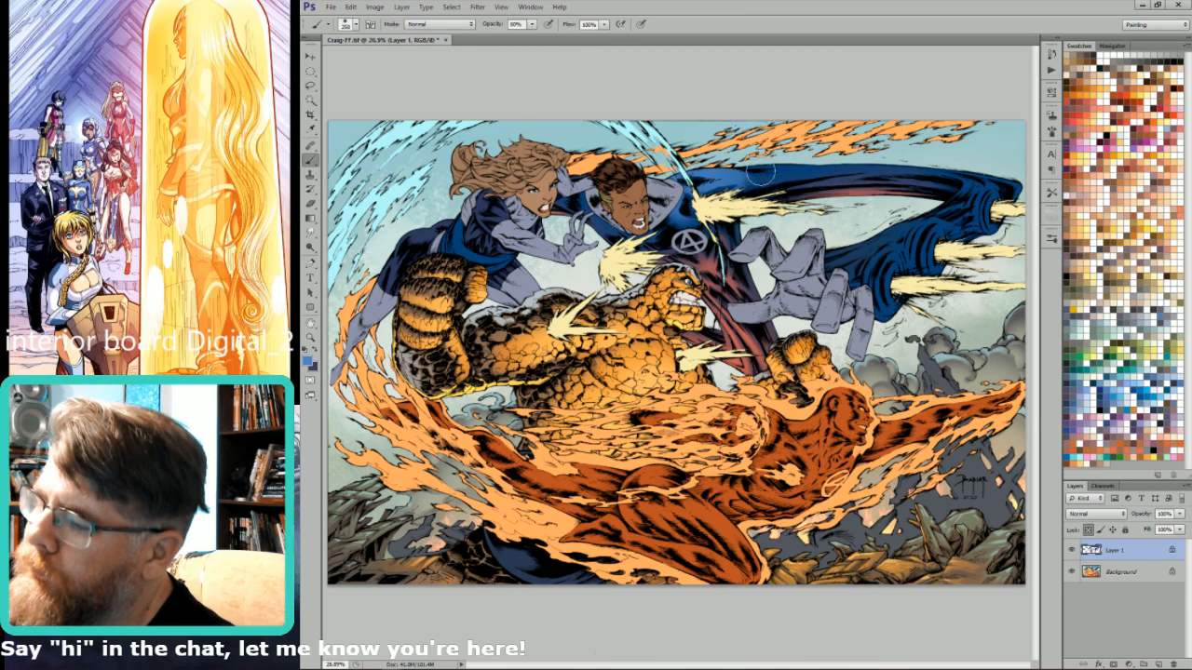
key(])
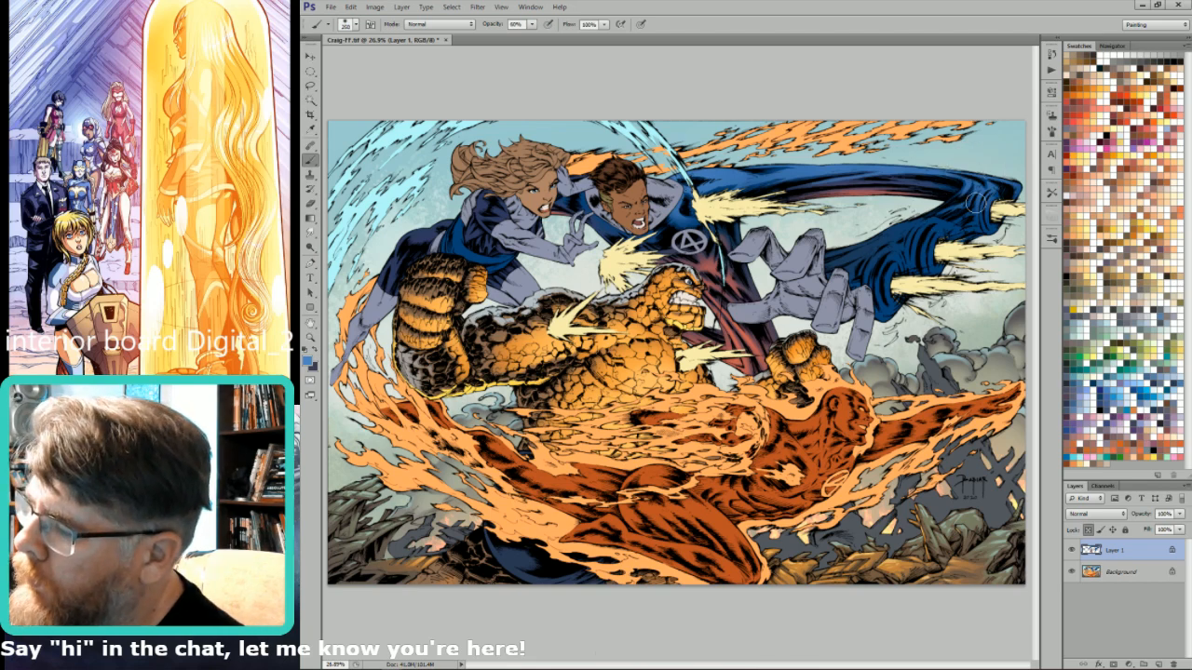
key(bracketleft)
key(bracketleft)
key(bracketleft)
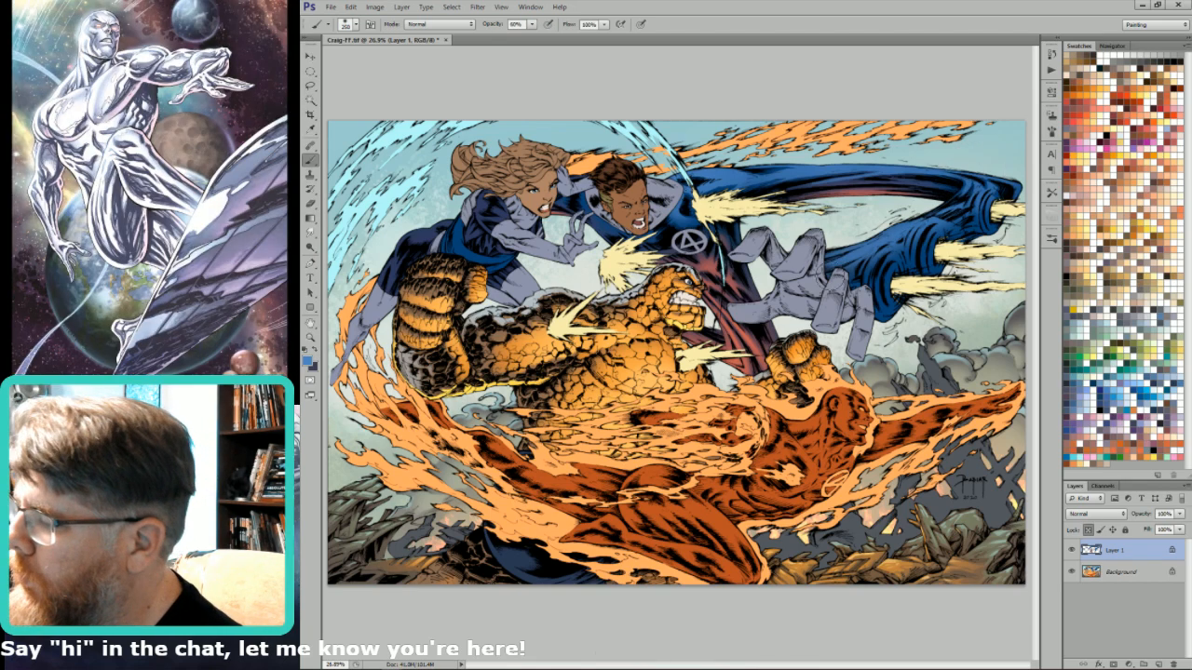
key(bracketright)
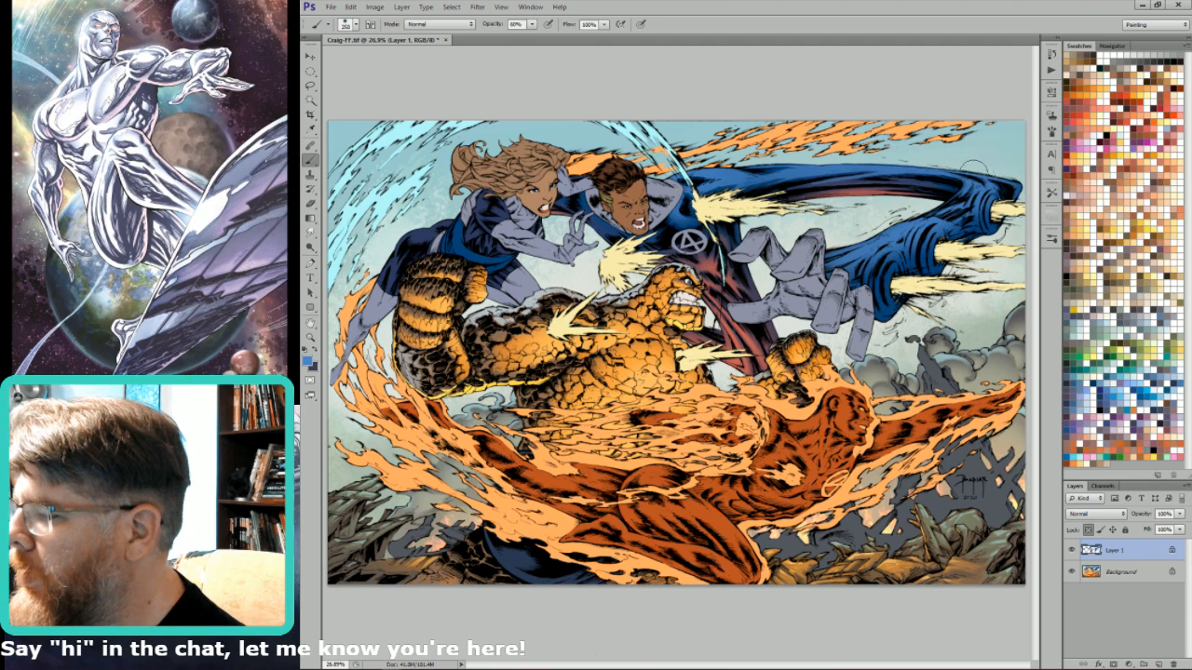
key(bracketleft)
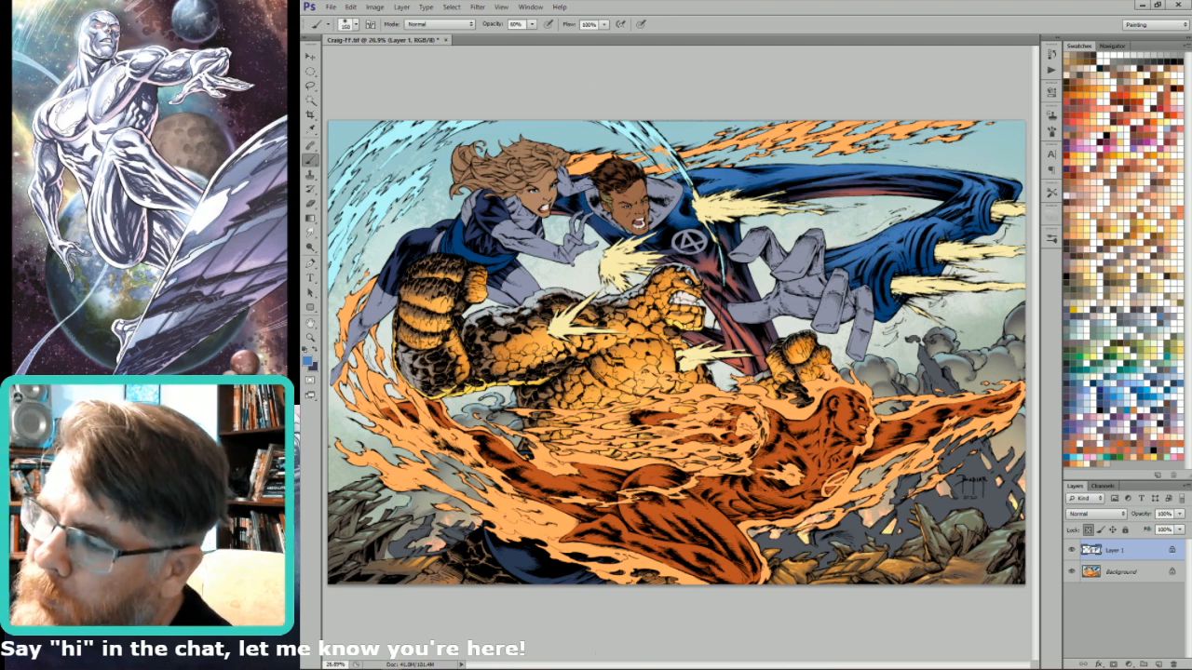
key(l)
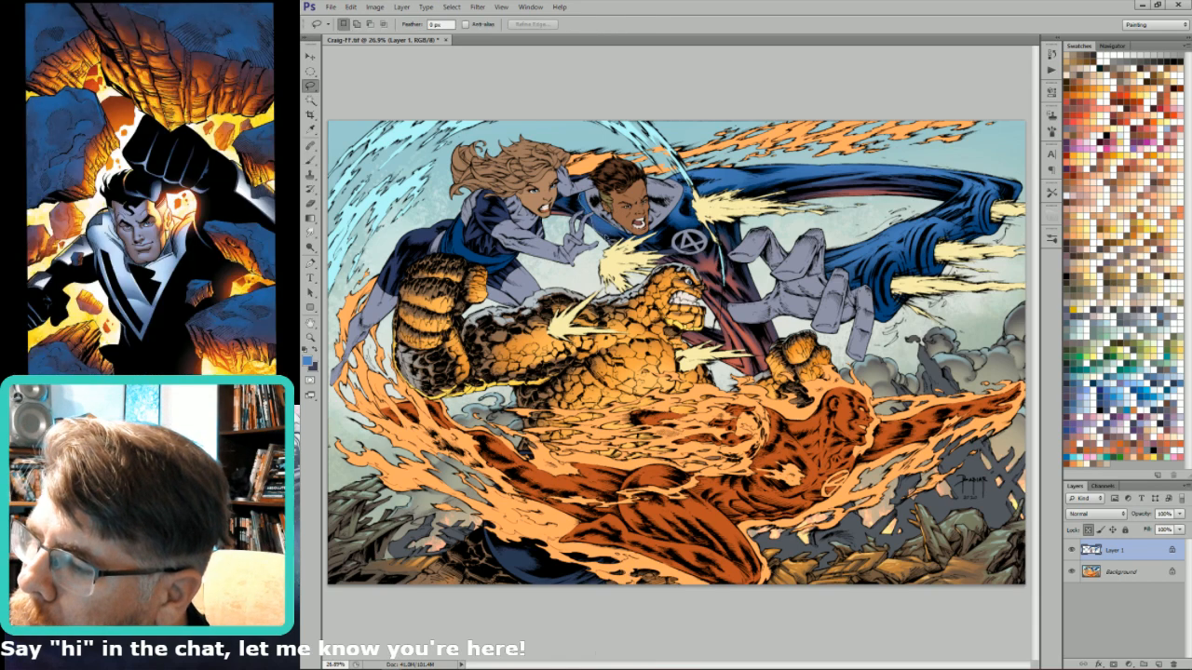
key(b)
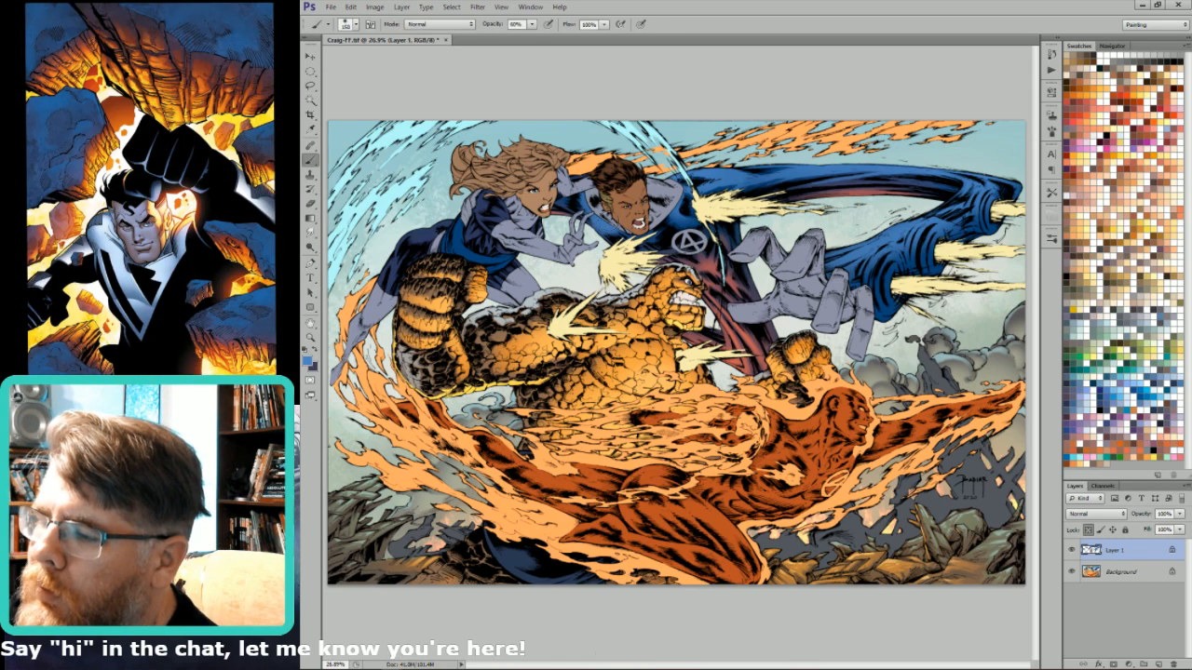
key(l)
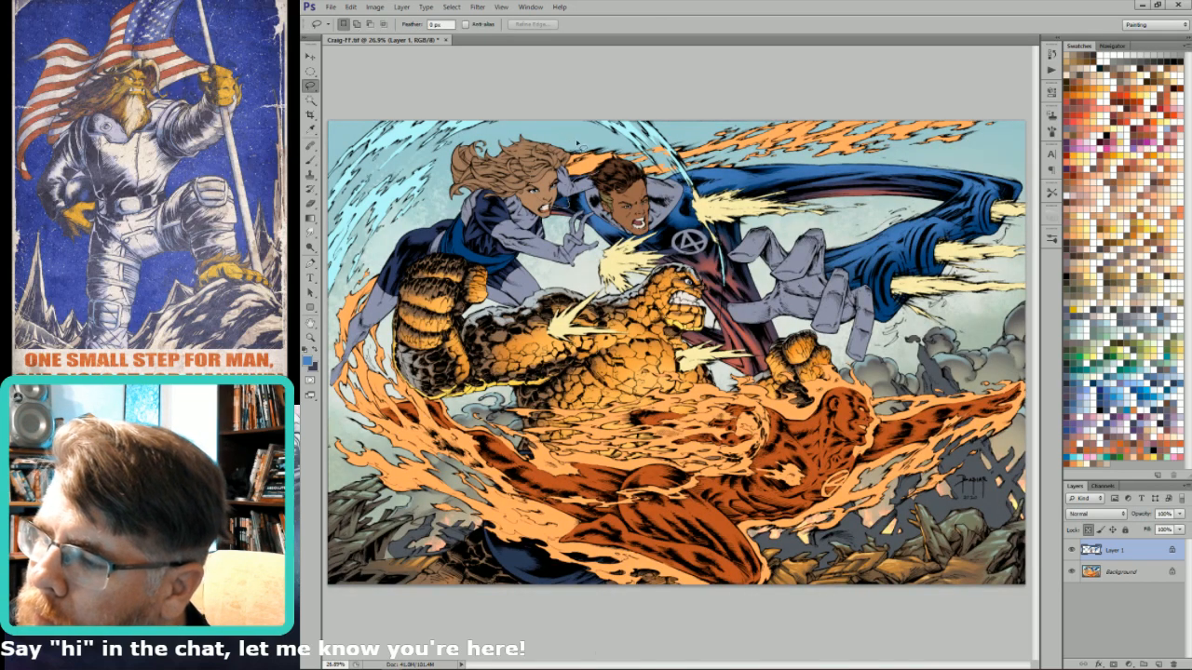
- Examine the coloring of Invisible Woman and Mr. Fantastic up close and compare it with the line art
key(b)
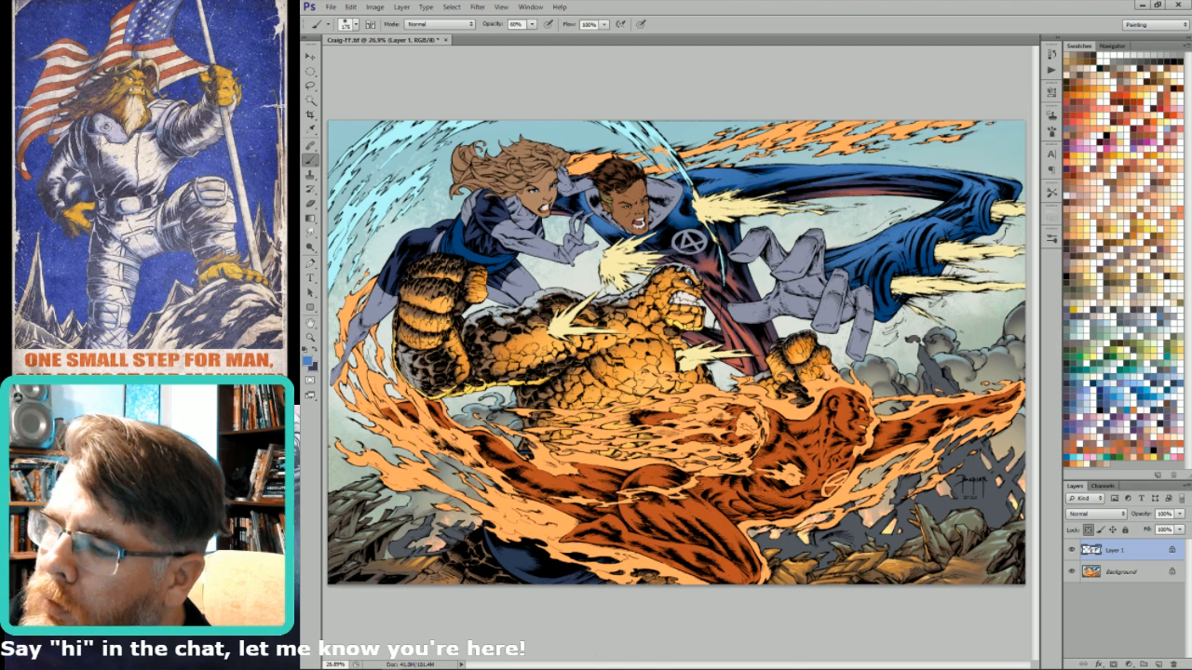
drag(587, 129, 551, 238)
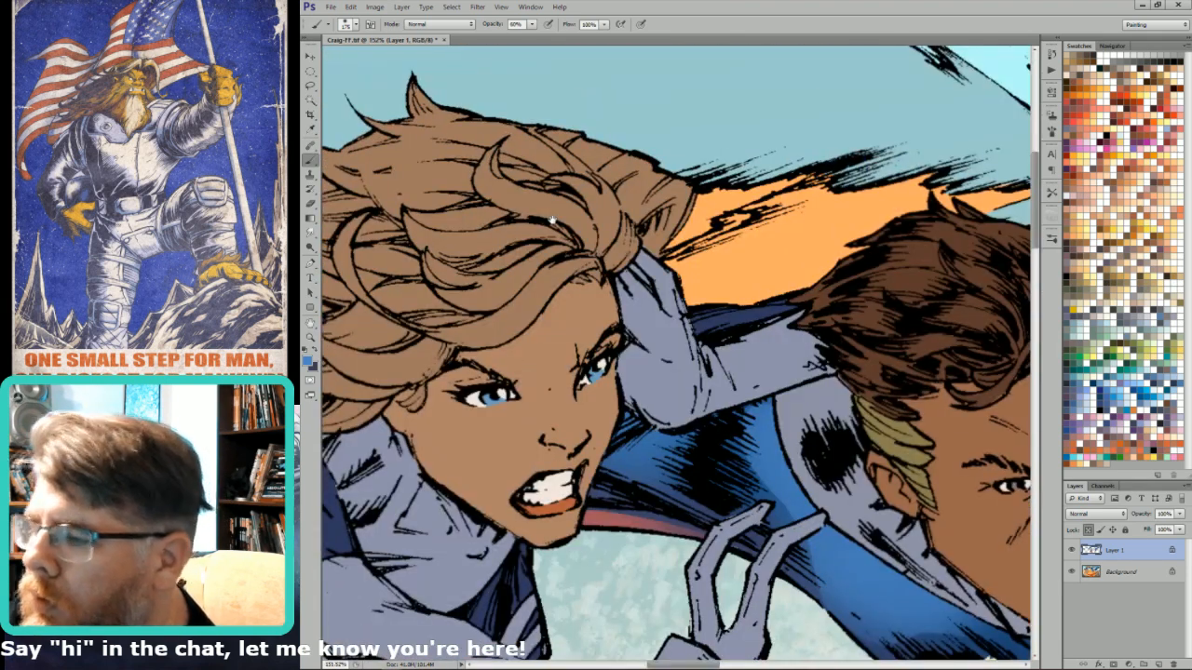
key(ctrl+6)
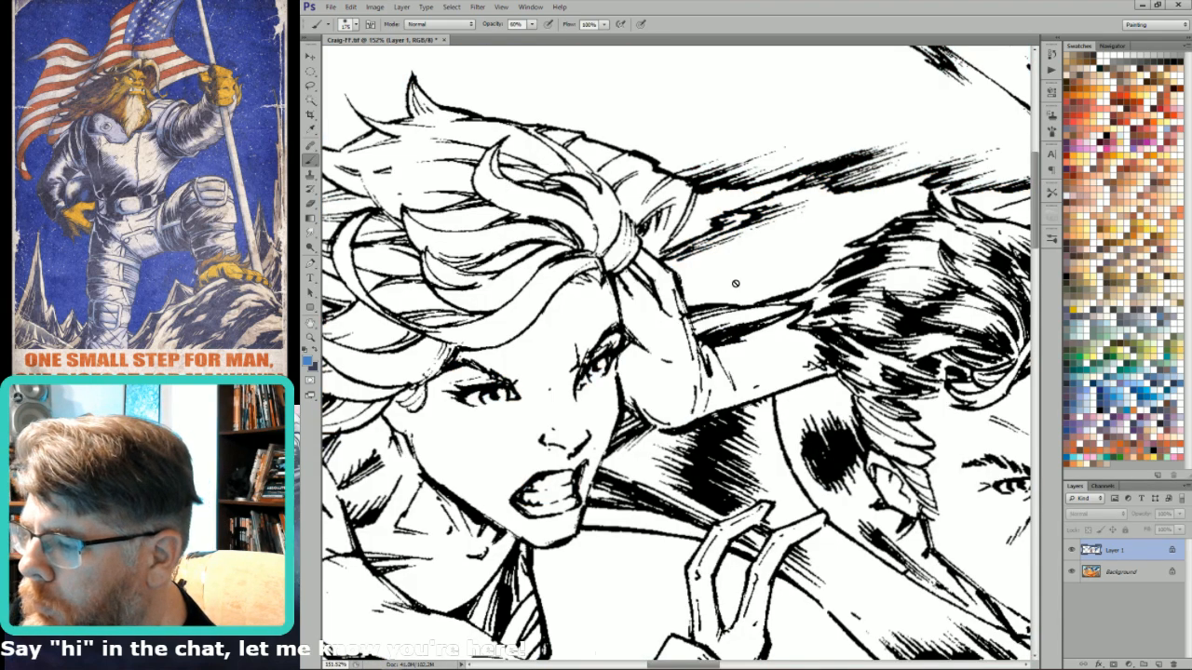
key(ctrl+2)
key(ctrl+1)
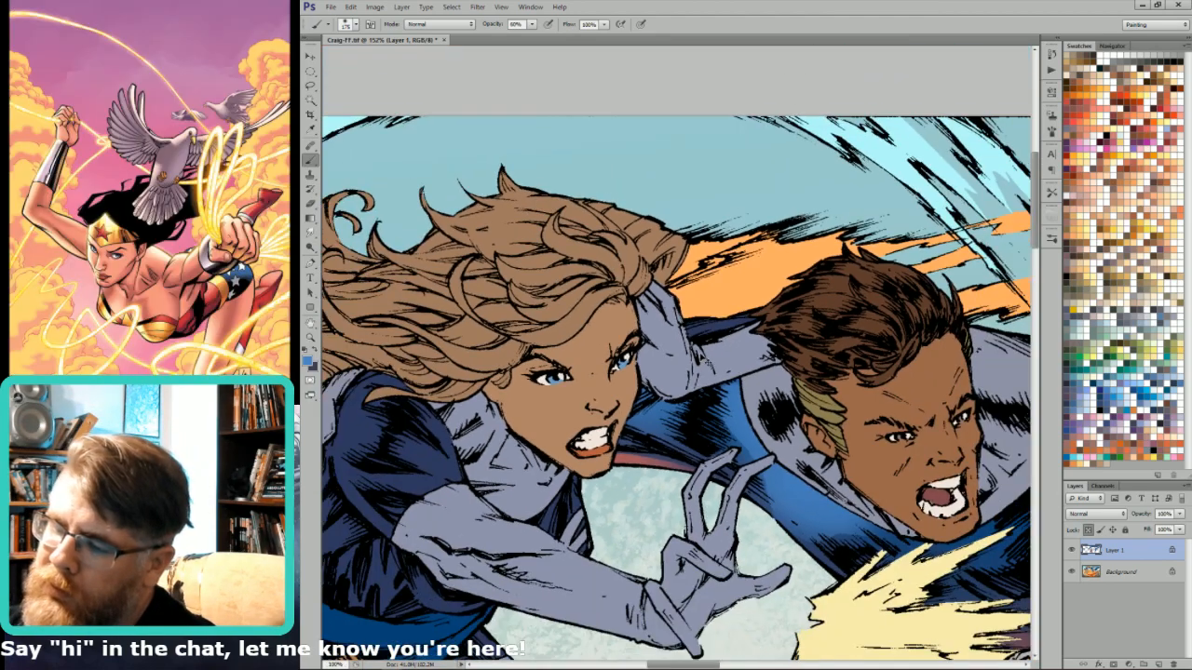
key(ctrl+minus)
key(ctrl+minus)
key(ctrl+minus)
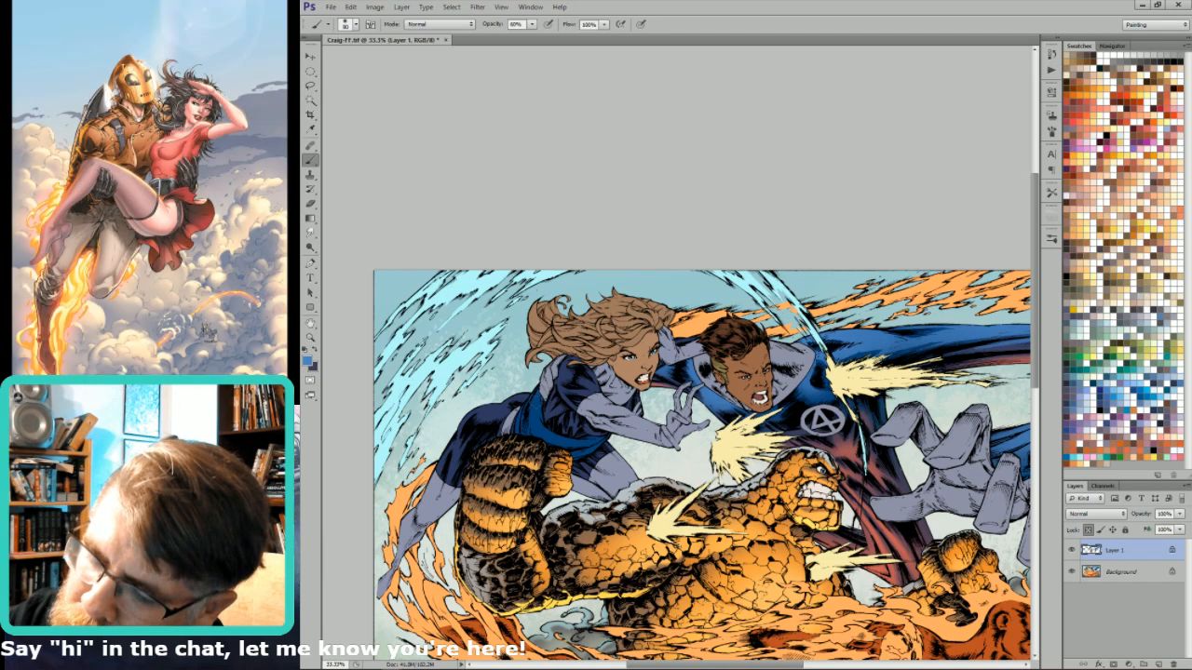
- Set the brush size to 150 px with the lighter blue as the foreground color
key(bracketleft)
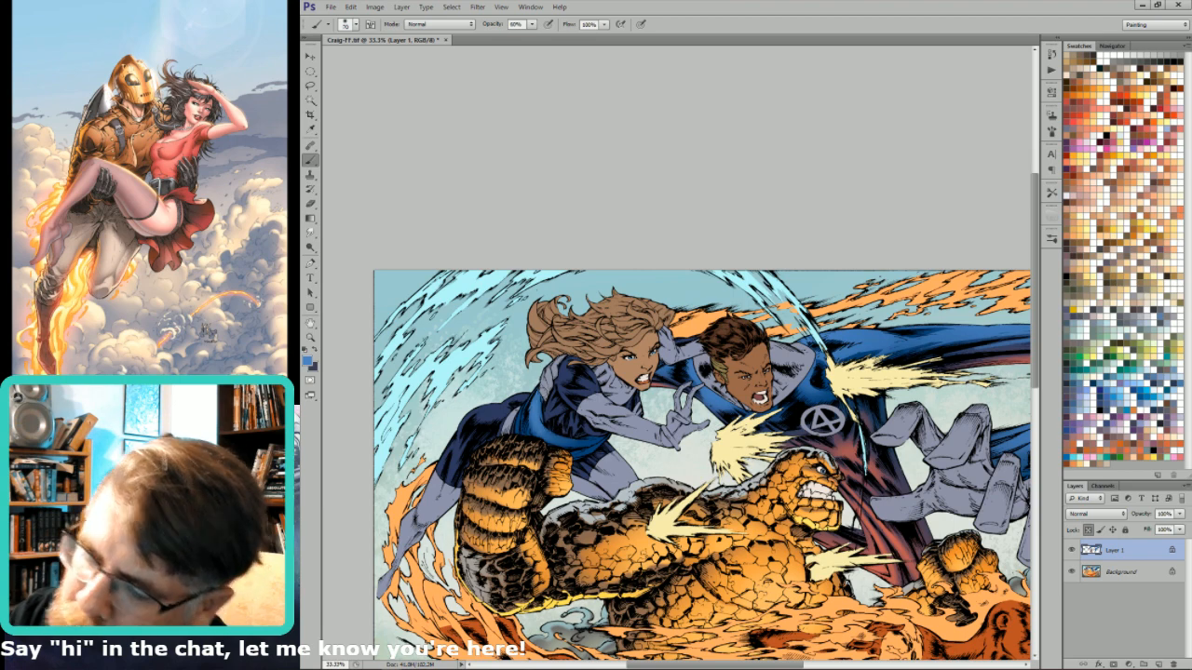
key(x)
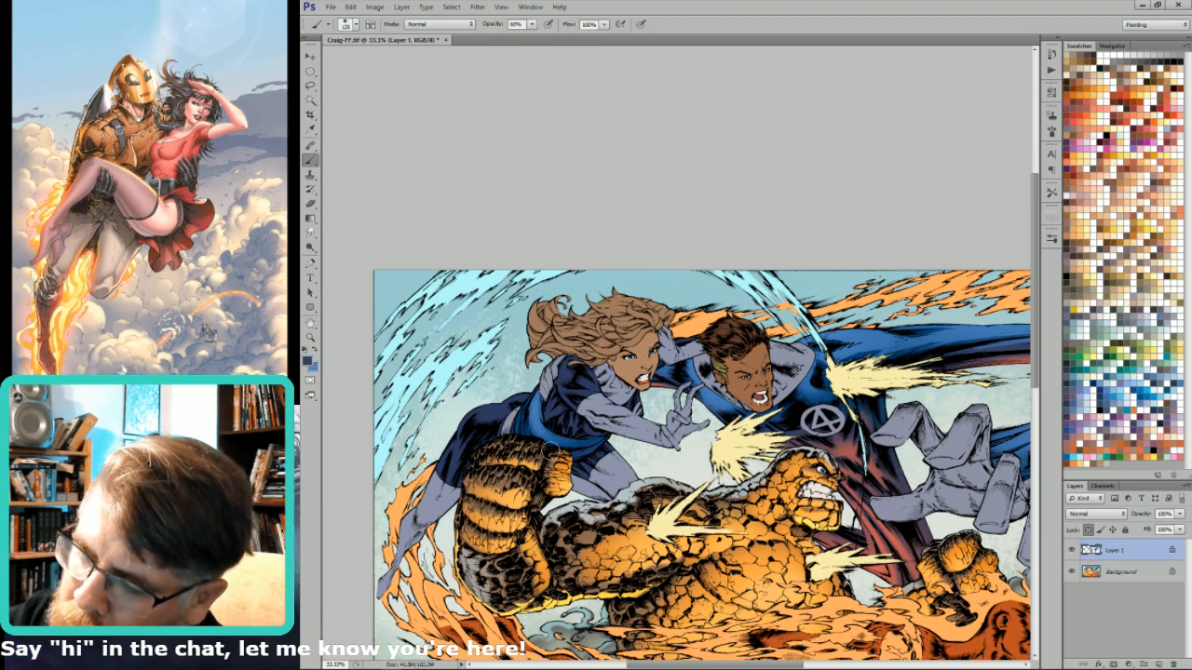
key(bracketright)
key(bracketright)
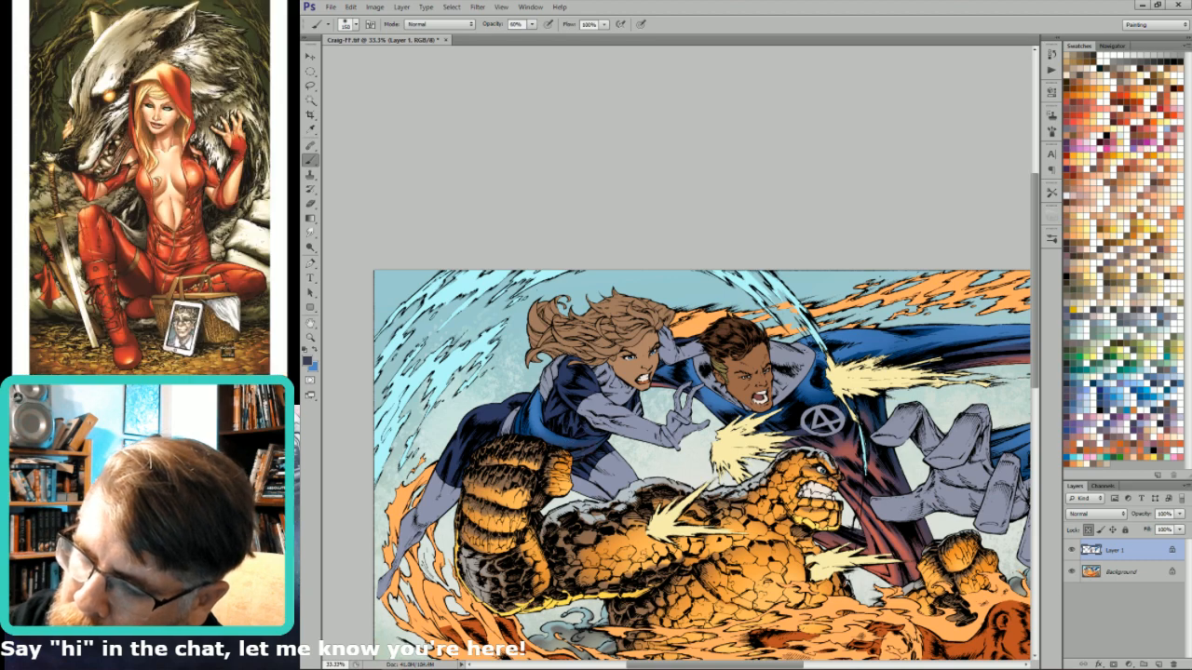
key(x)
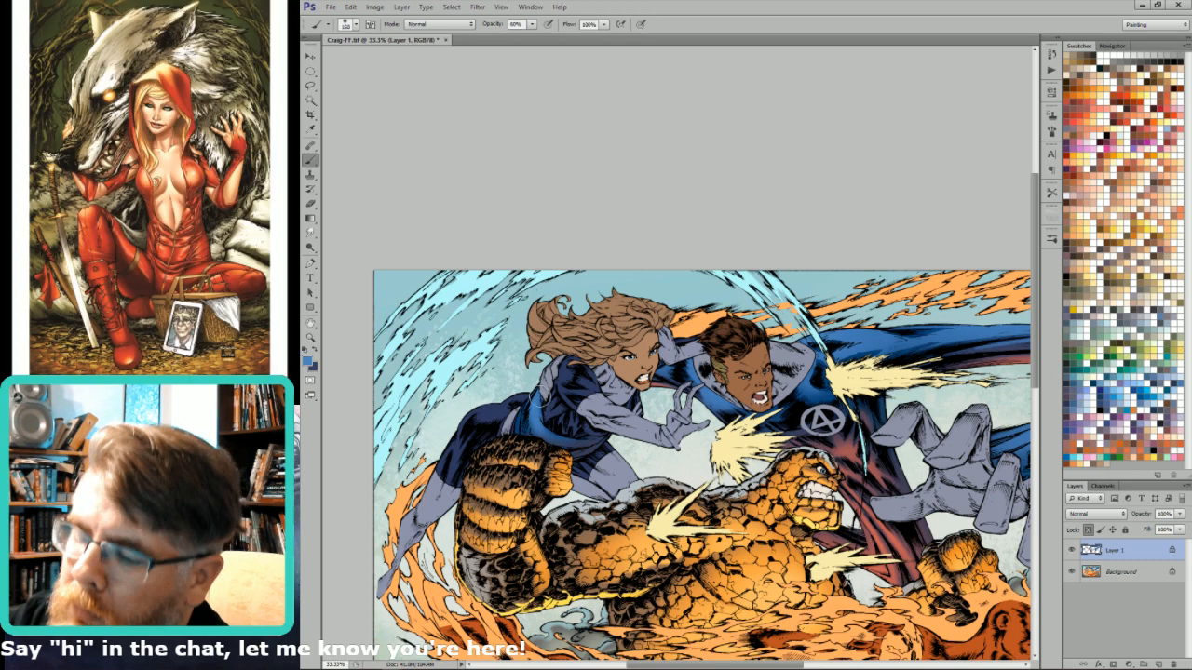
- Lasso a small area of Invisible Woman's suit near the waist, apply the blue radial gradient, and clear the selection
key(l)
mouse_move(541, 406)
mouse_down()
mouse_move(568, 446)
mouse_move(556, 380)
mouse_move(535, 414)
mouse_move(556, 441)
mouse_move(545, 393)
mouse_up()
key(g)
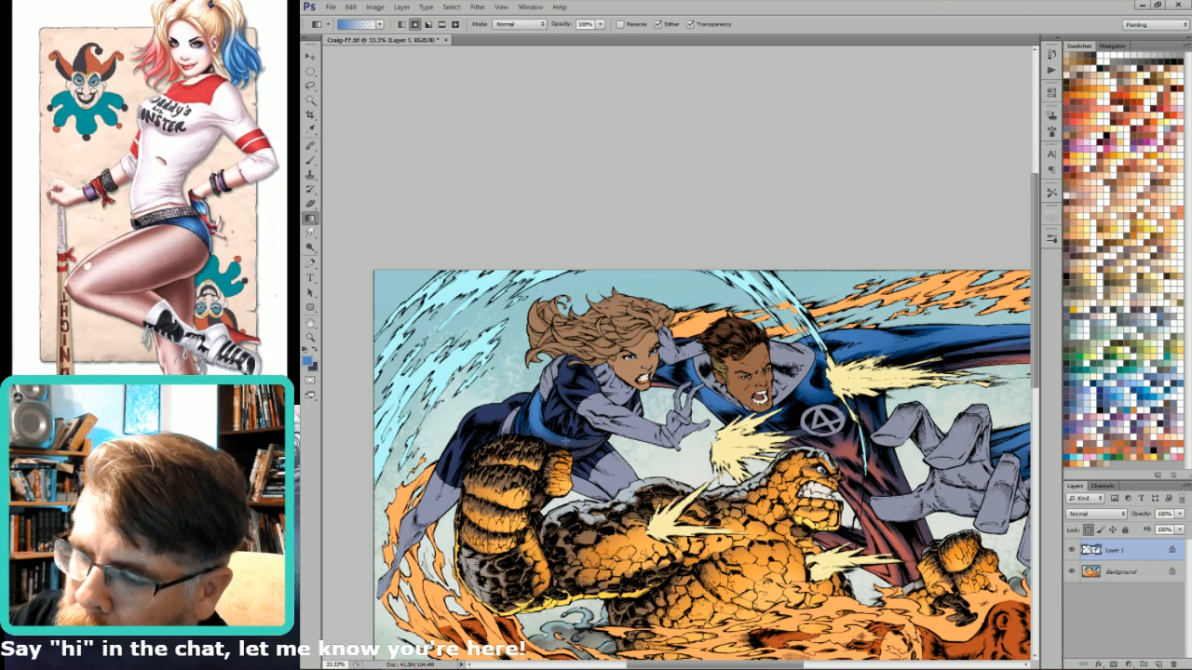
drag(909, 298, 870, 305)
key(l)
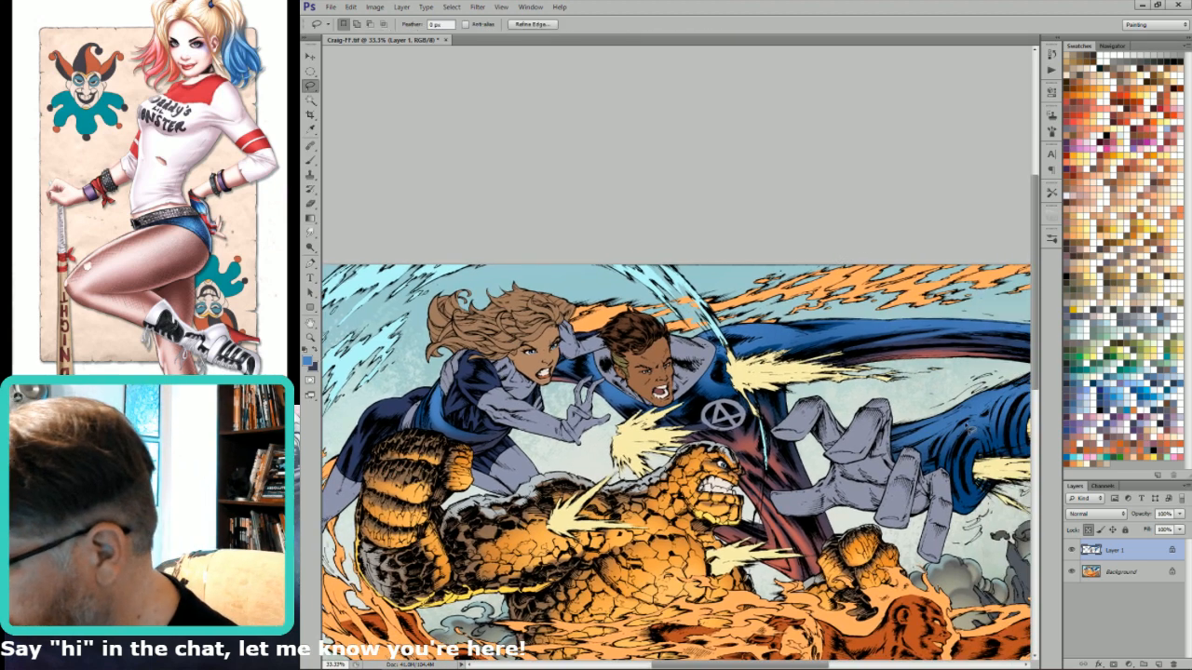
key(ctrl+d)
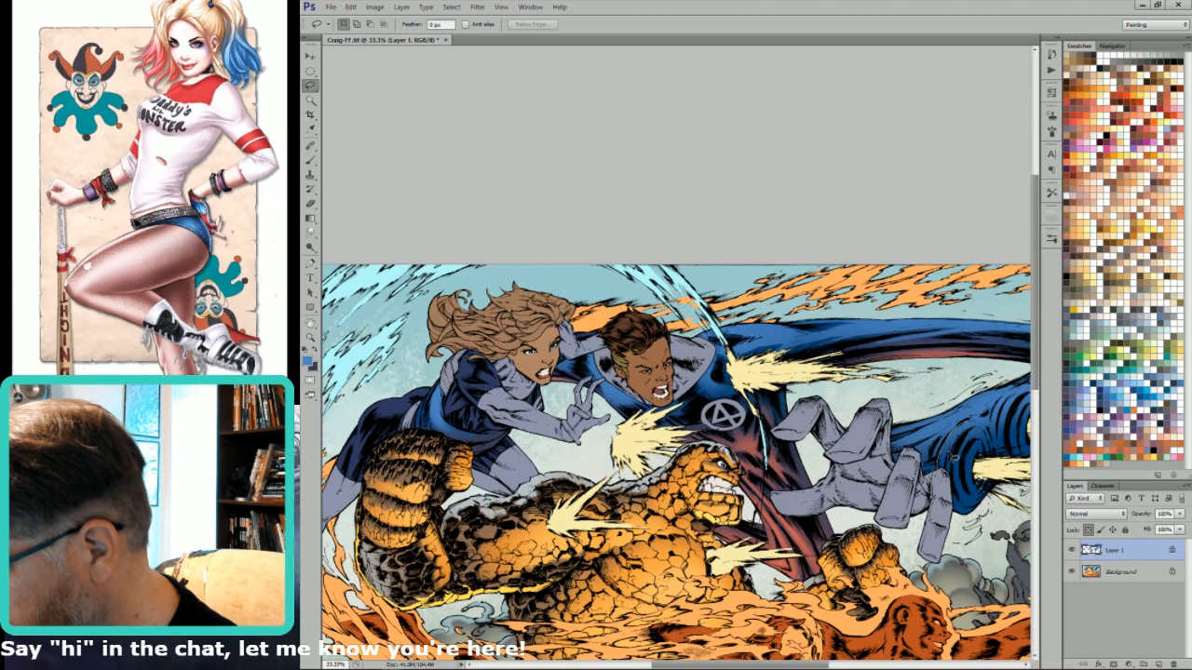
- Lasso the folds on Mr. Fantastic's forearm and the far bend of his stretched arm, applying the blue radial gradient
mouse_move(952, 459)
mouse_down()
mouse_move(989, 428)
mouse_move(946, 457)
mouse_move(961, 503)
mouse_move(984, 446)
mouse_move(989, 458)
mouse_move(964, 453)
mouse_move(970, 499)
mouse_move(990, 419)
mouse_move(964, 450)
mouse_move(972, 460)
mouse_move(989, 433)
mouse_move(976, 417)
mouse_move(906, 415)
mouse_up()
key(ctrl+d)
drag(1013, 354, 1001, 373)
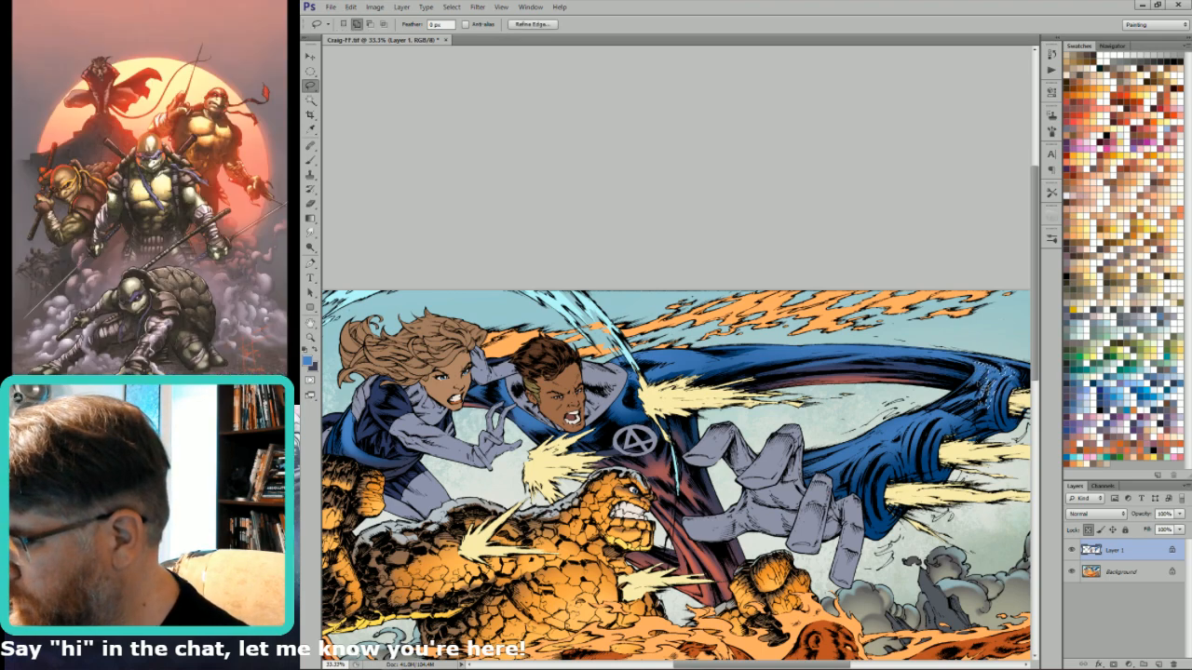
key(g)
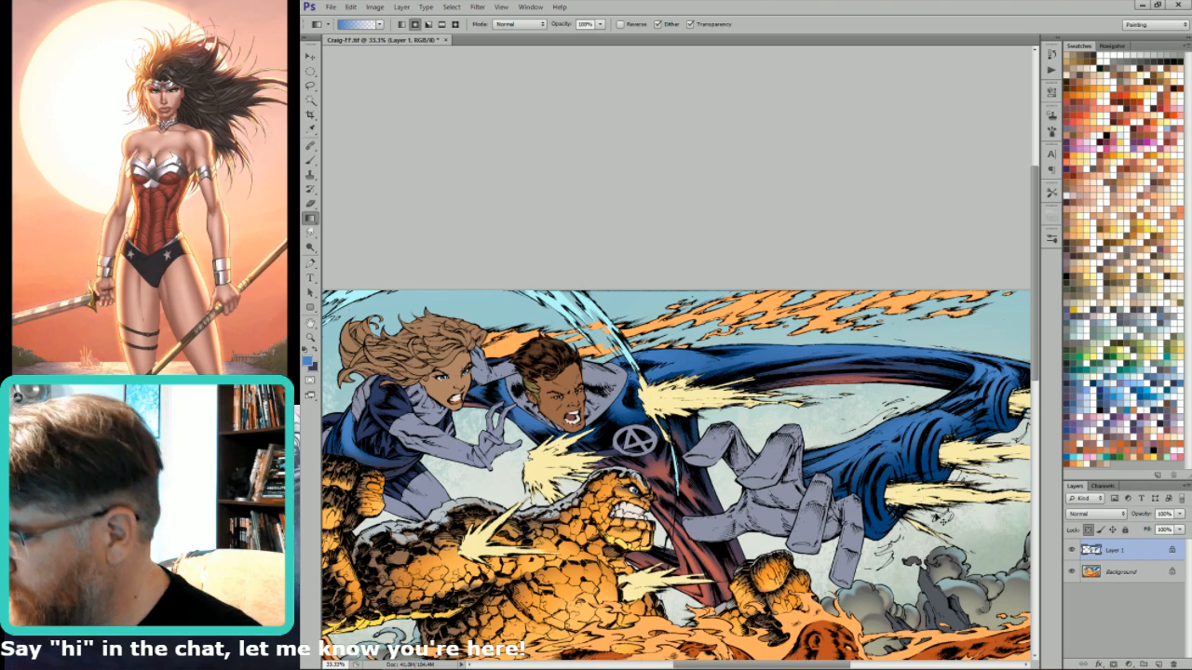
key(l)
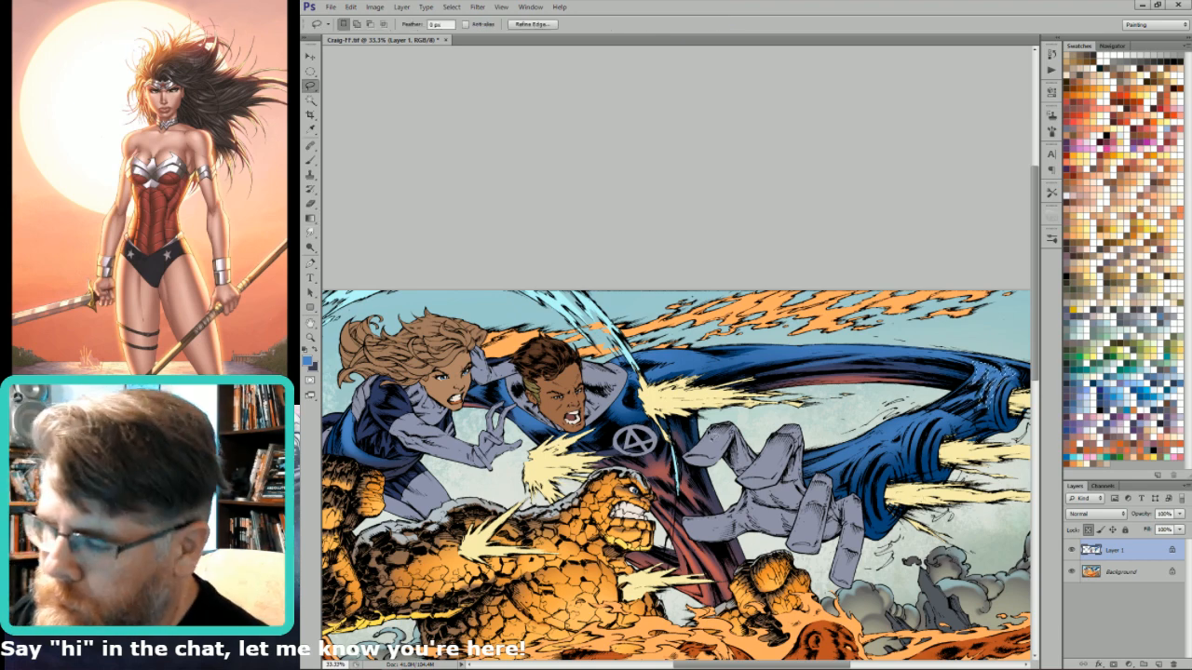
- Lasso the edge of Mr. Fantastic's torso beside his large hand using the line art view, and choose a light blue swatch for the Brush
drag(714, 434, 839, 380)
key(ctrl+6)
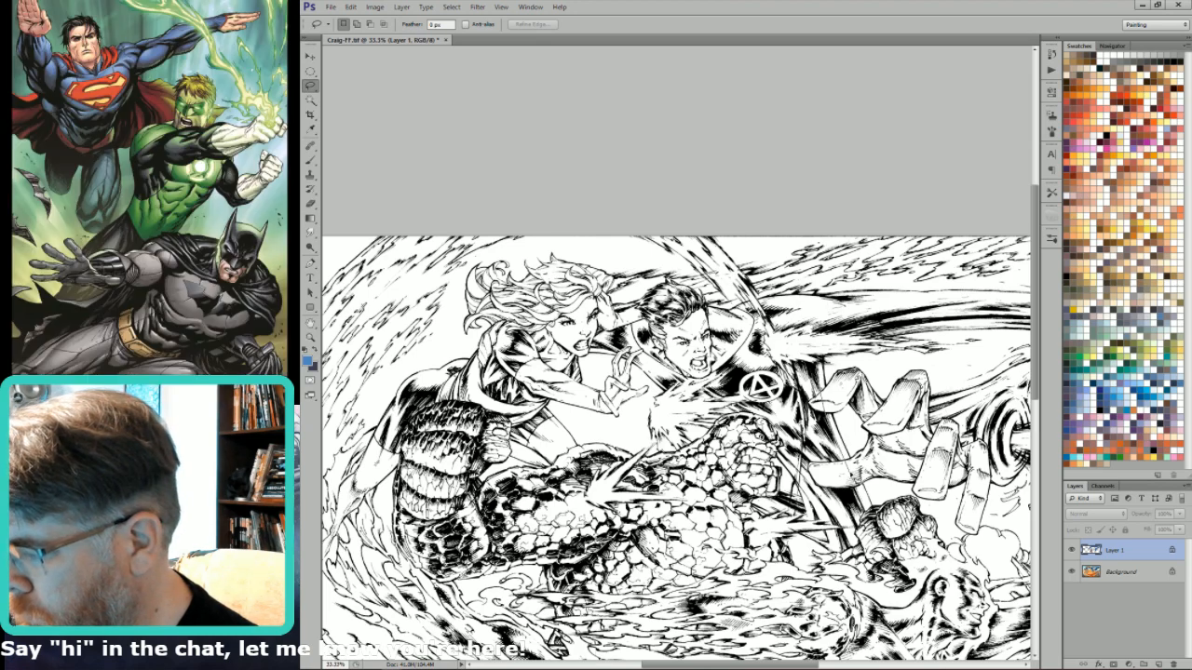
mouse_move(892, 534)
mouse_down()
mouse_move(835, 379)
mouse_move(823, 410)
mouse_up()
key(ctrl+2)
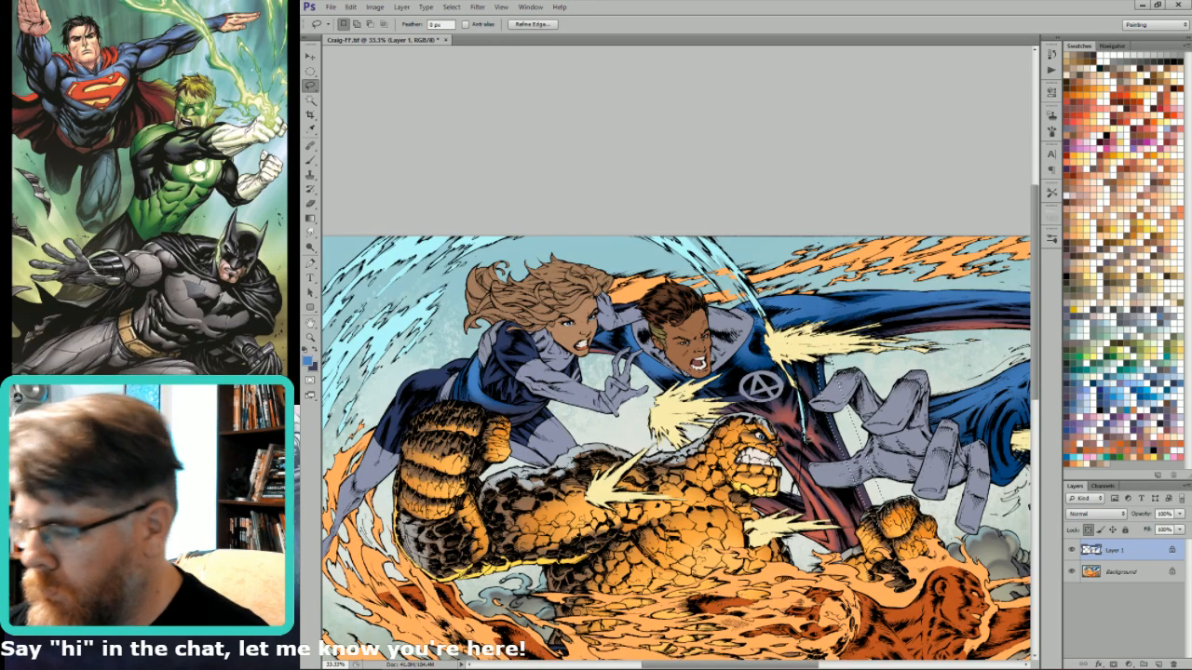
key(x)
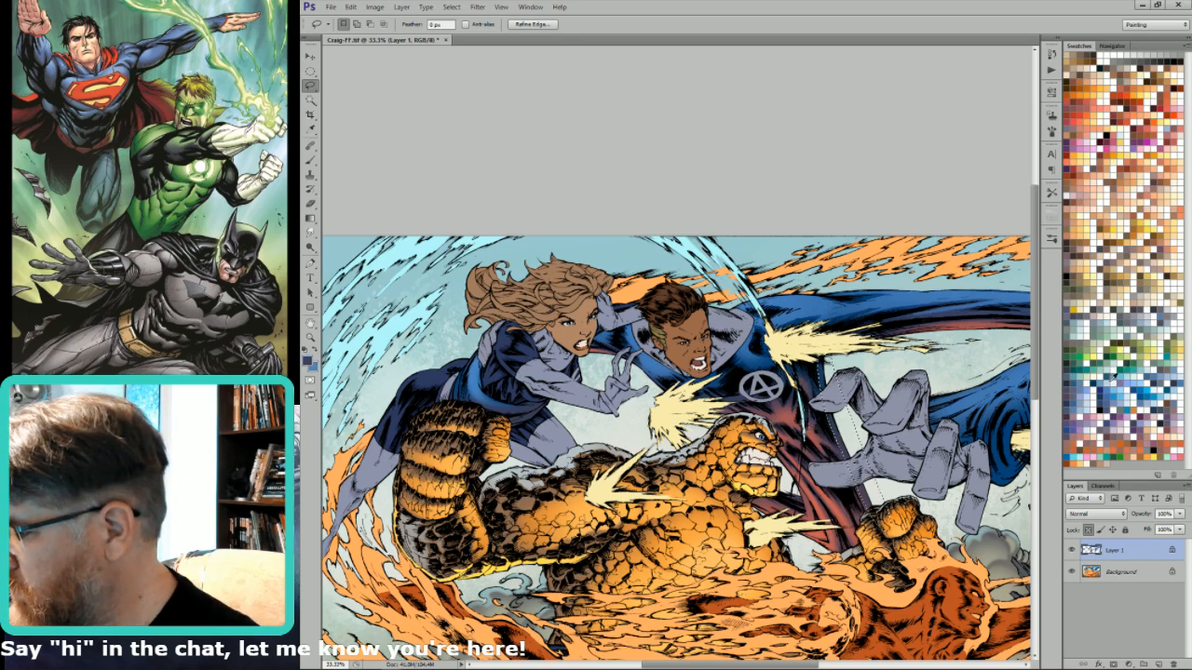
click(1113, 379)
key(b)
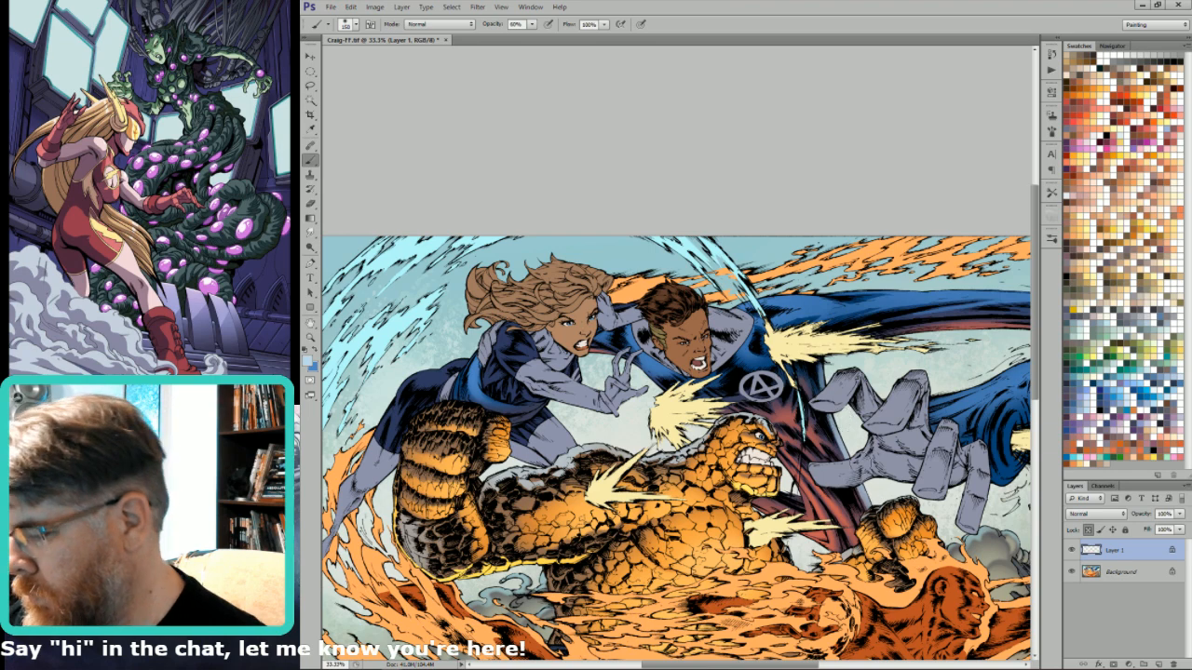
- Compare the line art and full color views to check the coloring along Mr. Fantastic's torso
key(ctrl+6)
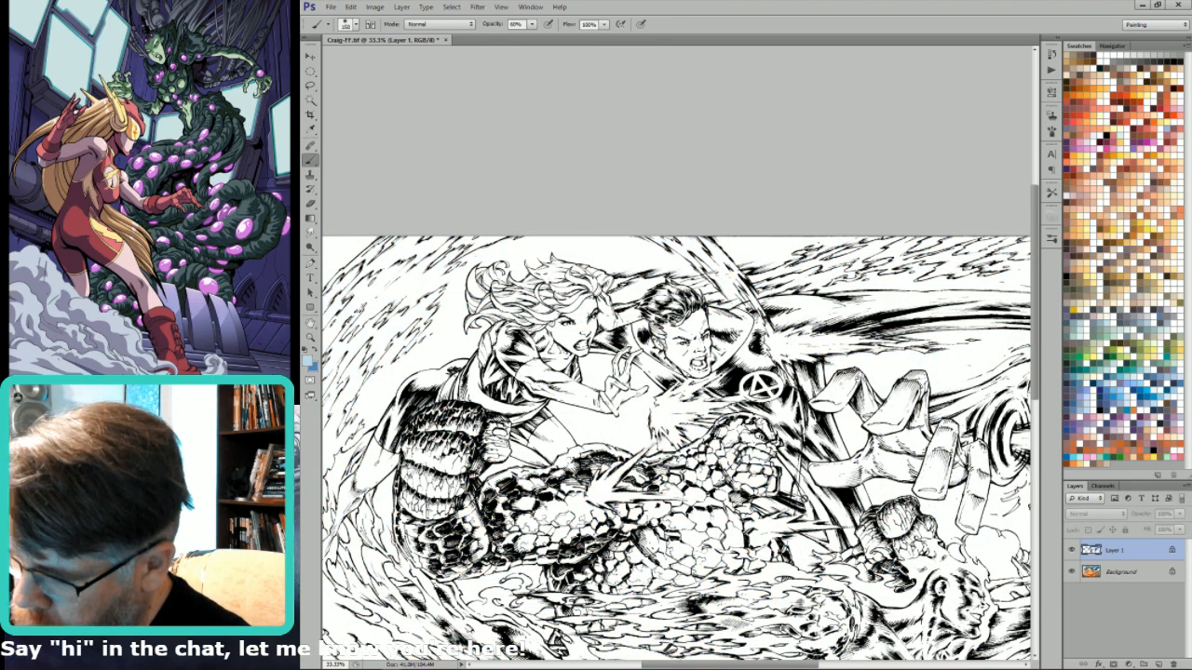
key(l)
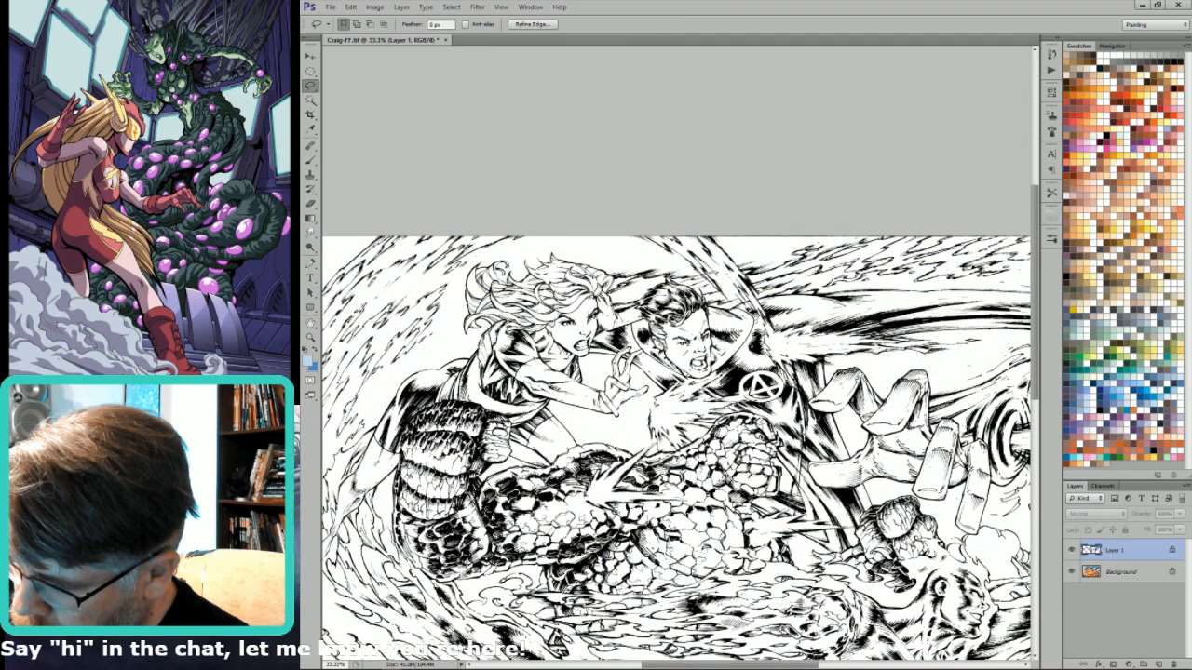
key(ctrl+2)
key(b)
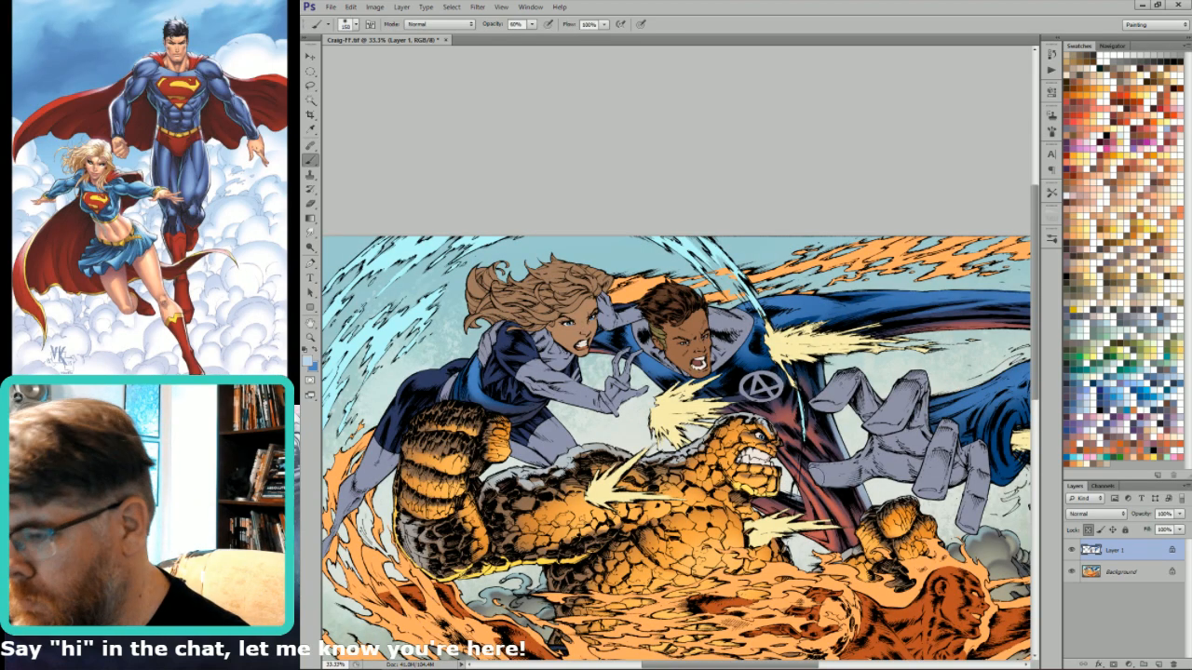
key(l)
key(ctrl+6)
key(ctrl+2)
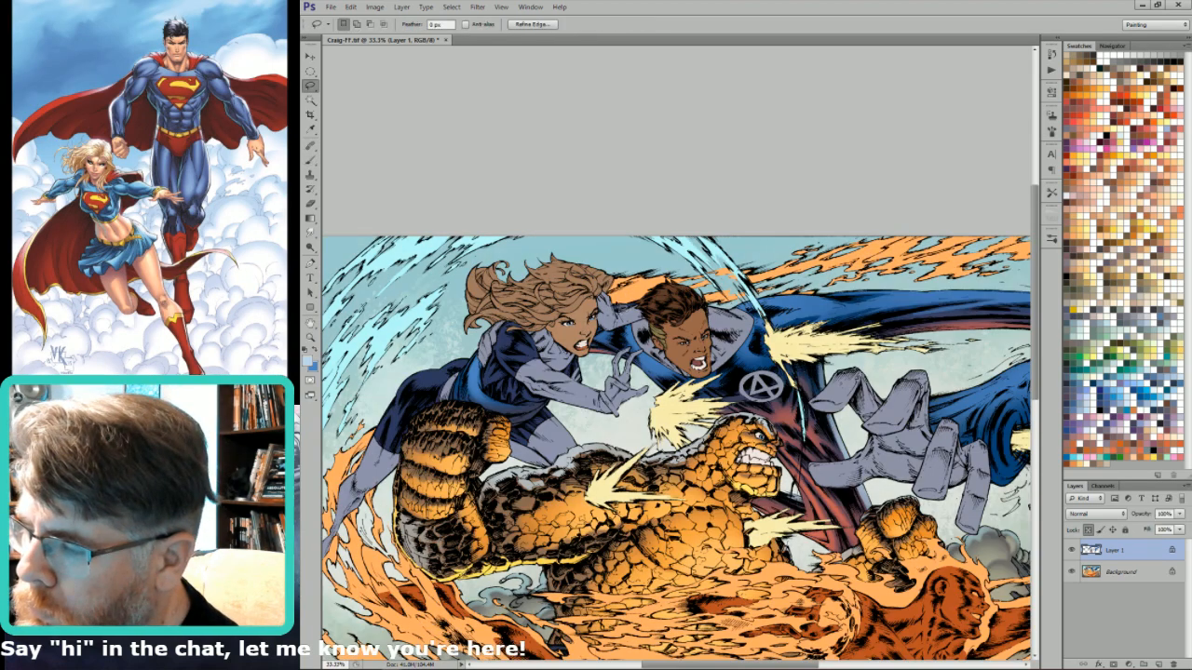
key(b)
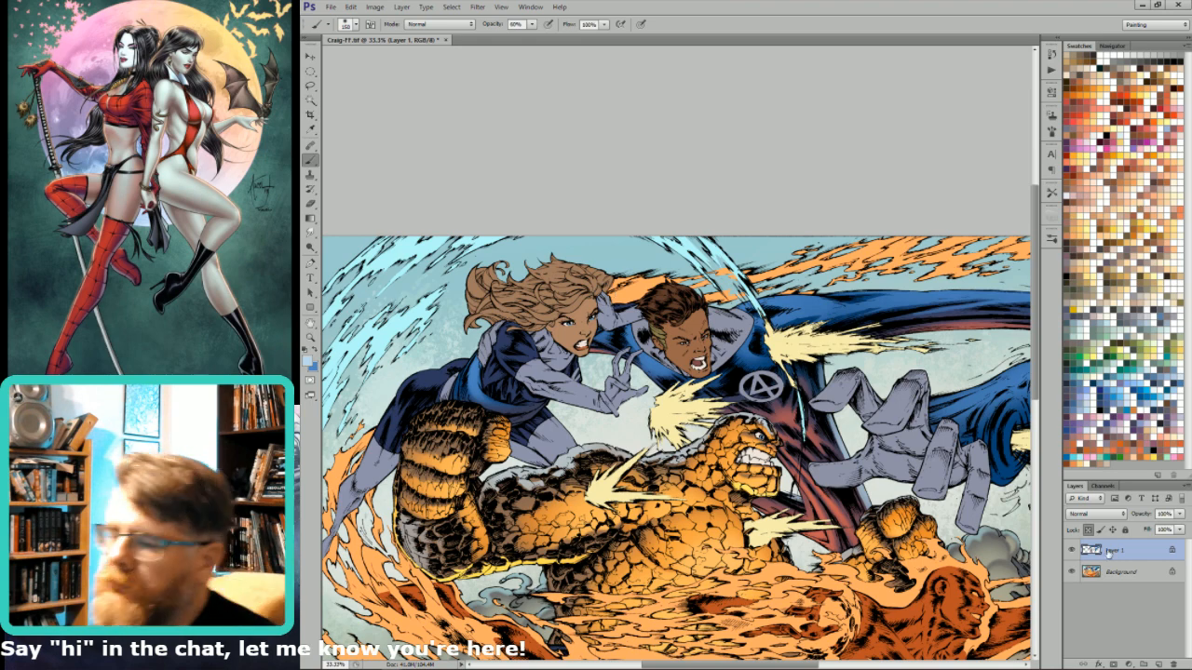
key(ctrl+6)
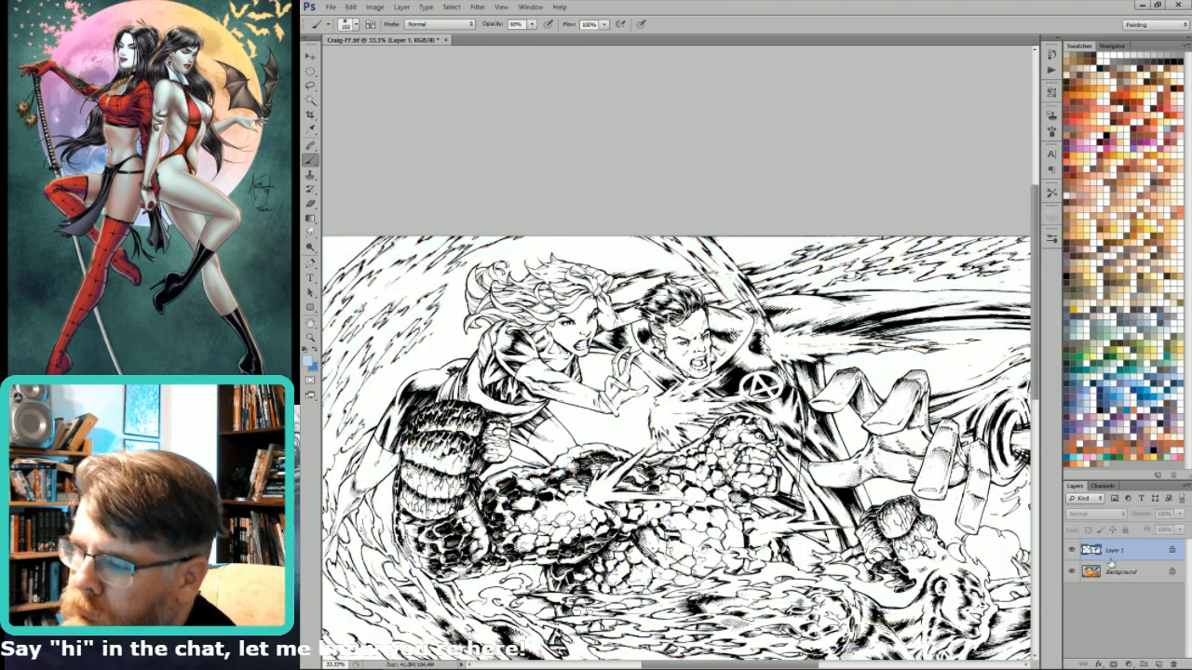
key(ctrl+2)
key(l)
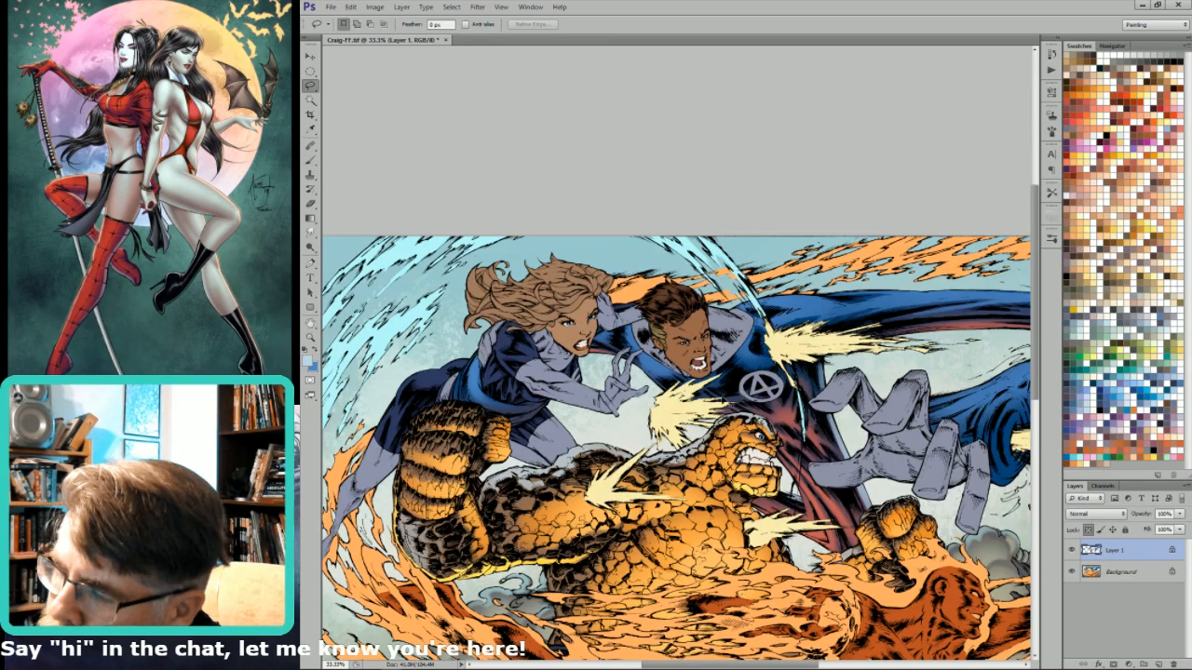
key(ctrl+6)
key(ctrl+2)
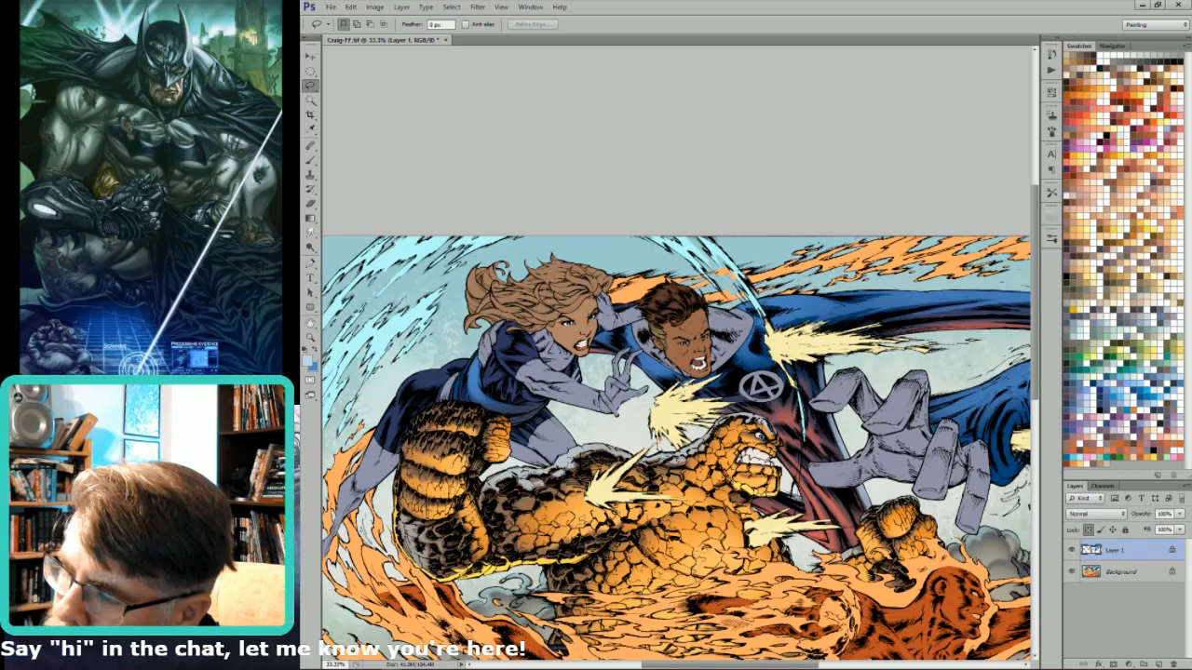
- Apply the blue radial gradient to a small area of Mr. Fantastic's suit just below his chin
key(g)
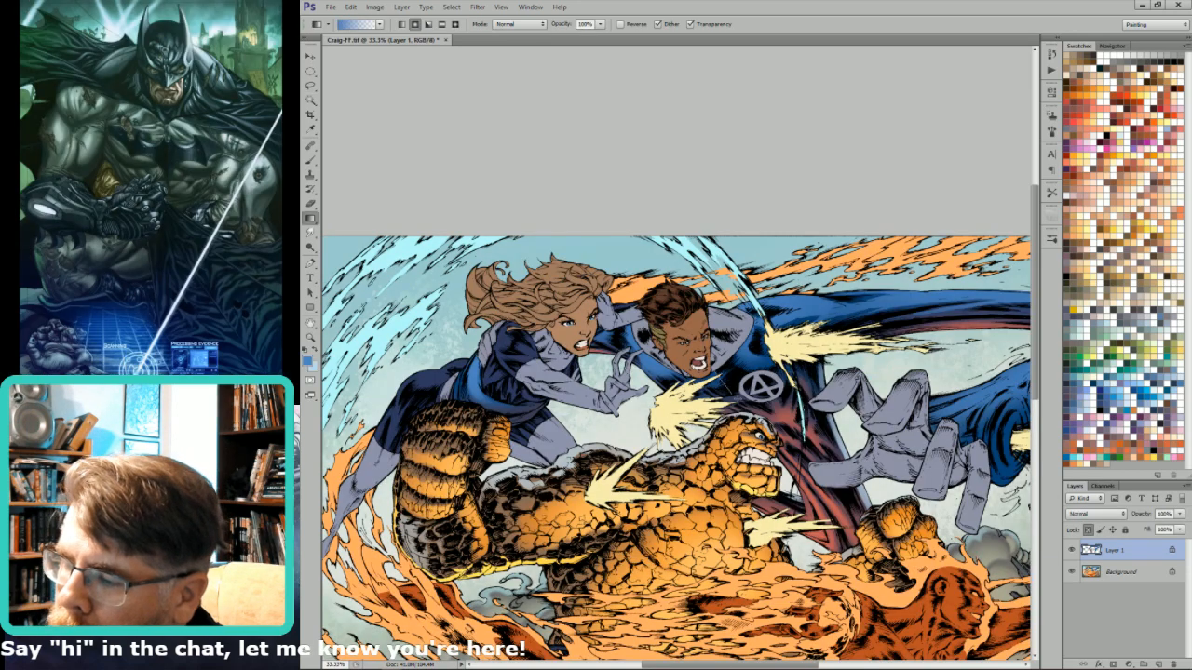
key(l)
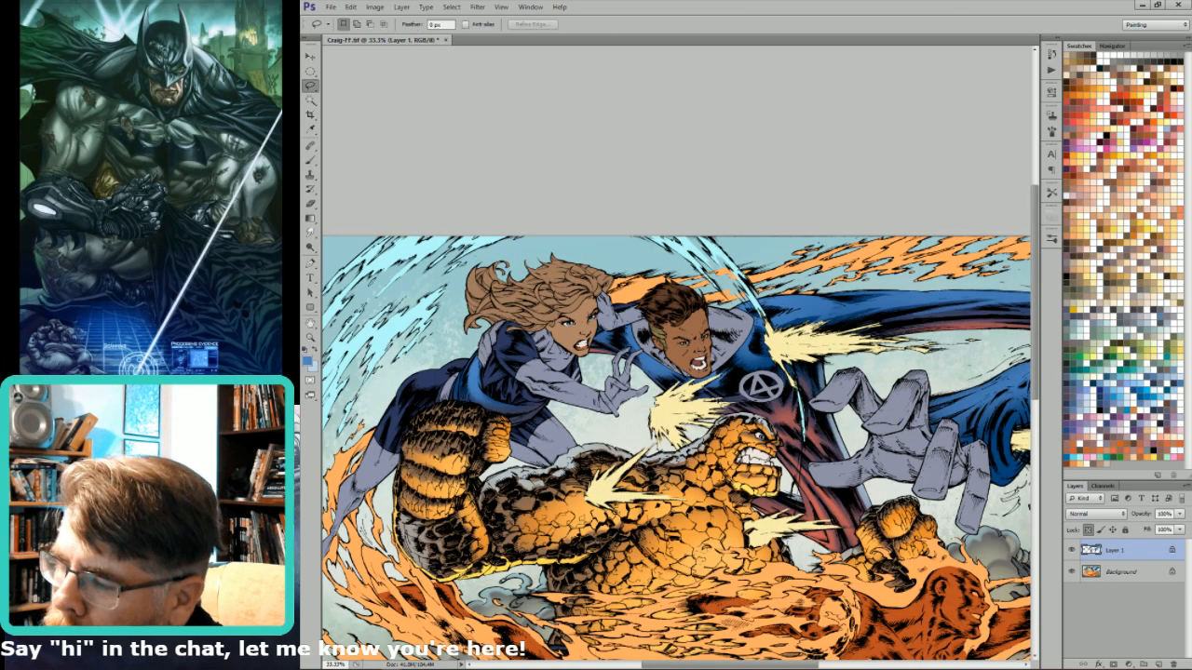
key(g)
mouse_move(698, 387)
mouse_down()
mouse_move(751, 406)
mouse_move(687, 393)
mouse_move(681, 379)
mouse_up()
key(l)
key(g)
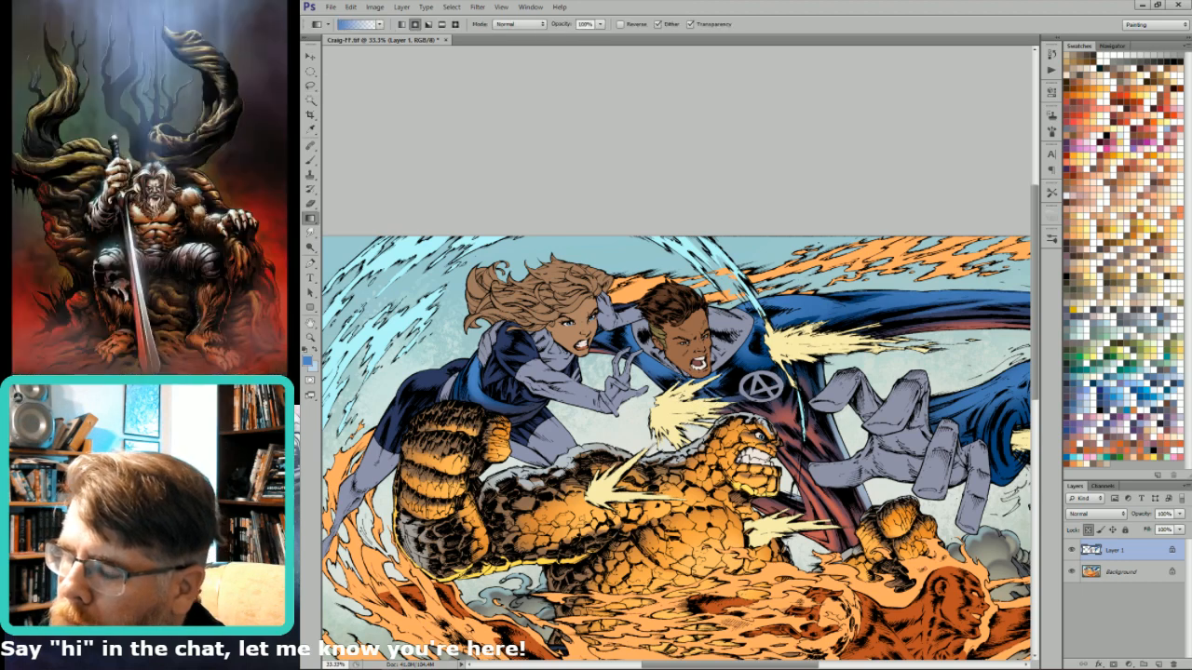
- Lasso a small shape beside the chest emblem, check it against the line art, and clear the selection
key(l)
drag(785, 375, 784, 383)
key(ctrl+6)
key(ctrl+2)
key(ctrl+d)
key(ctrl+6)
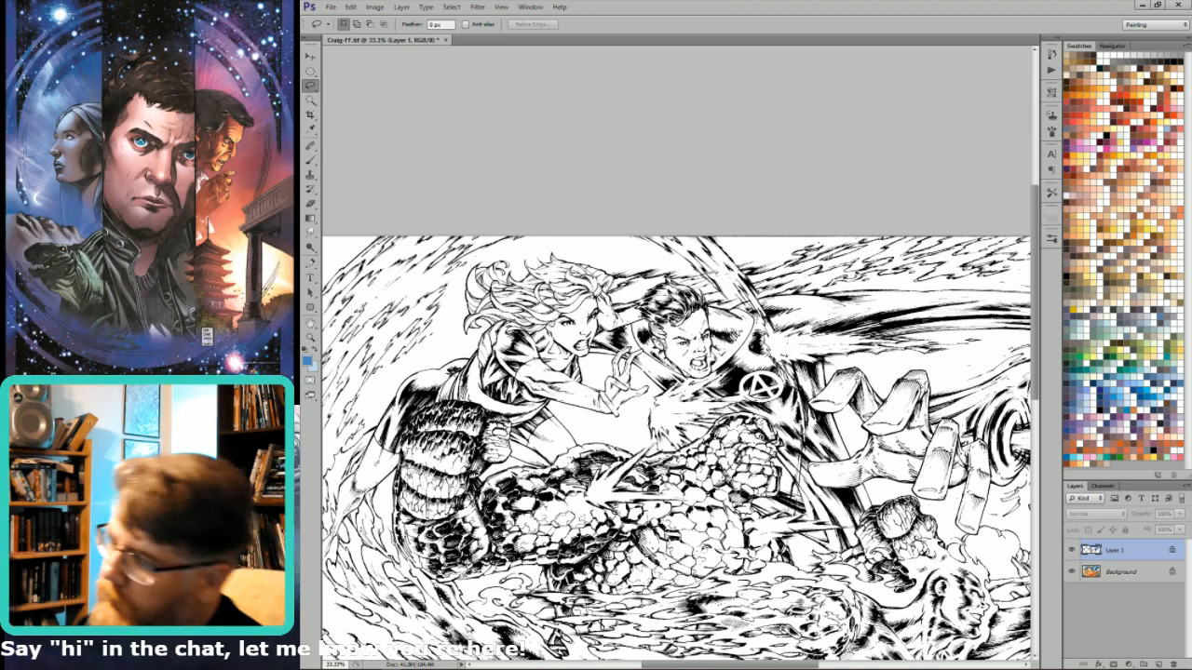
key(ctrl+2)
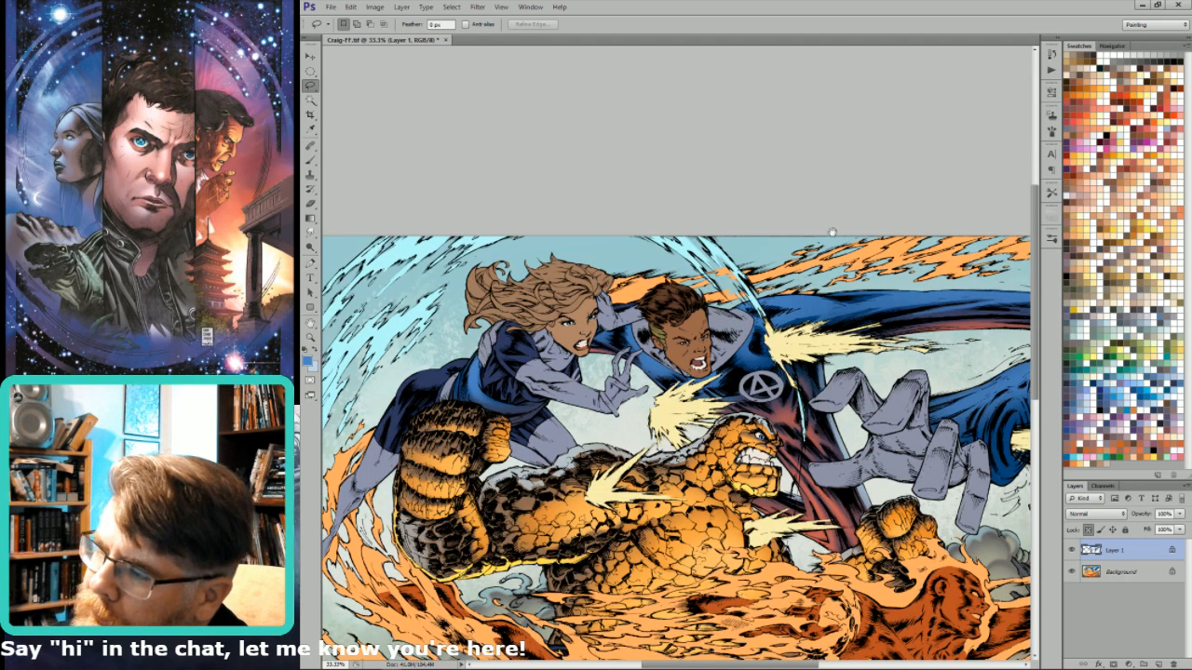
- Merge Layer 1 down into the Background layer and save the file
mouse_move(829, 233)
mouse_down()
mouse_move(807, 240)
mouse_move(838, 256)
mouse_move(816, 251)
mouse_up()
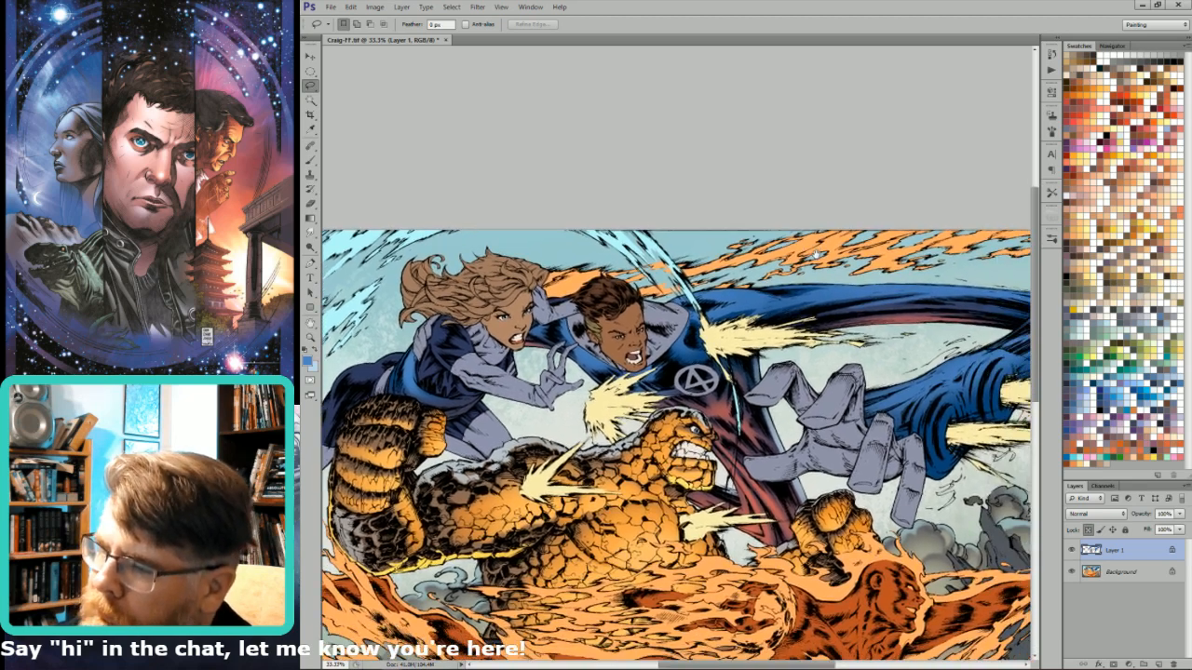
key(ctrl+e)
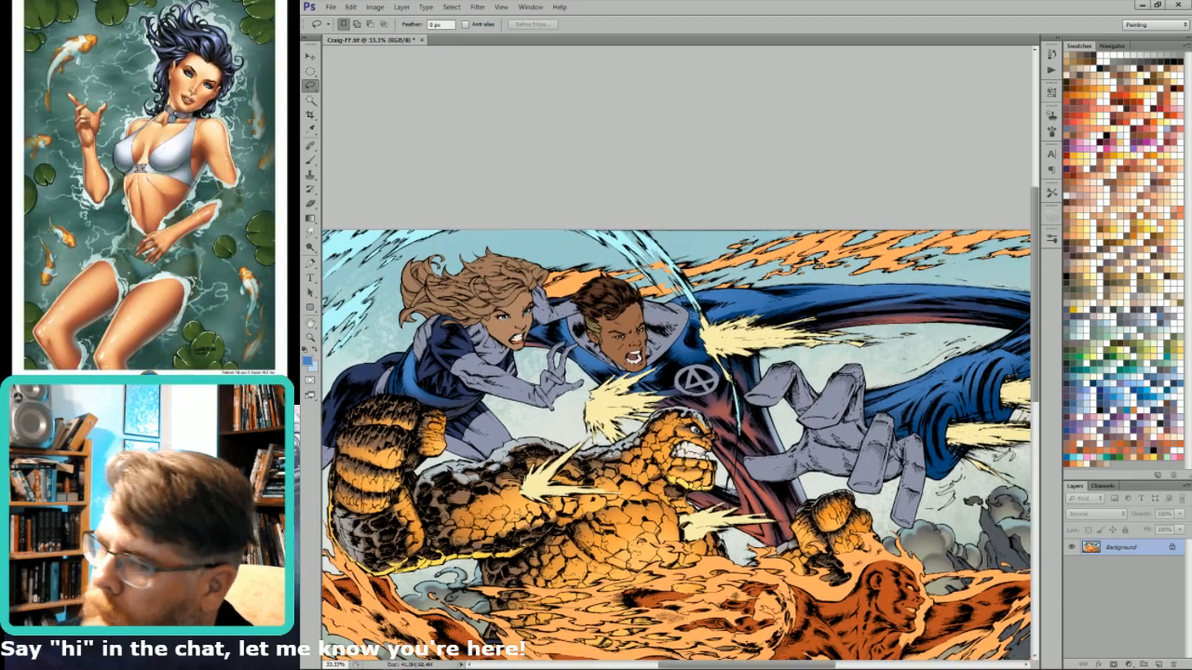
drag(590, 244, 688, 342)
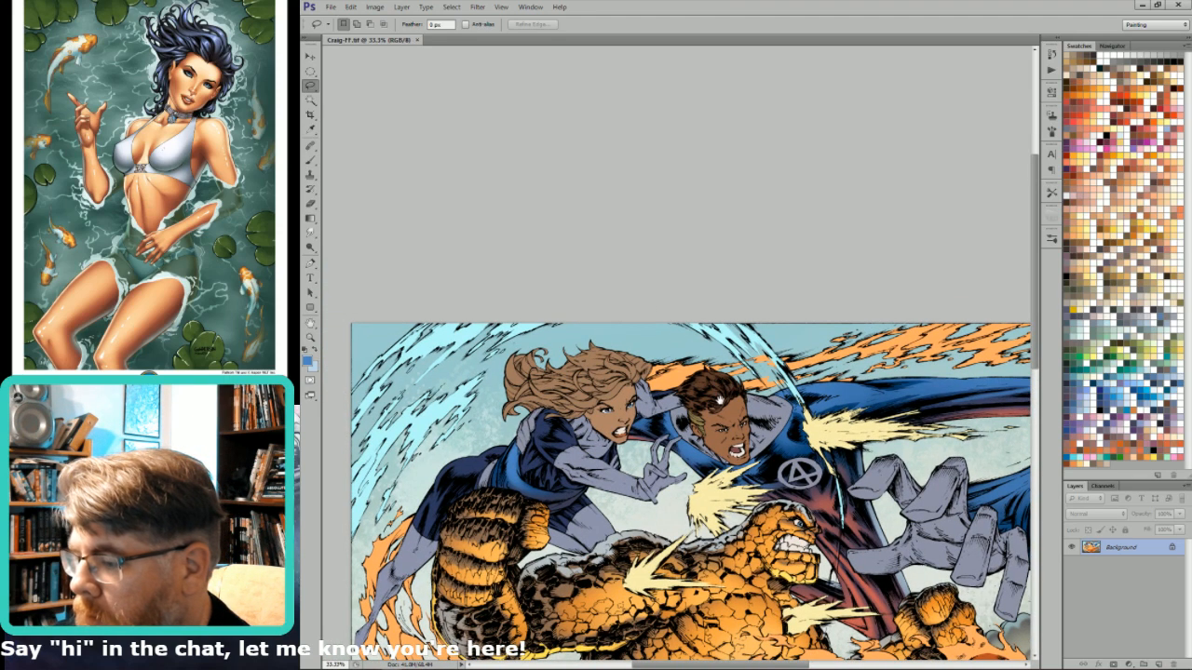
- Select Mr. Fantastic's flat skin color with the Magic Wand and choose light peach and salmon orange swatches for the face
key(w)
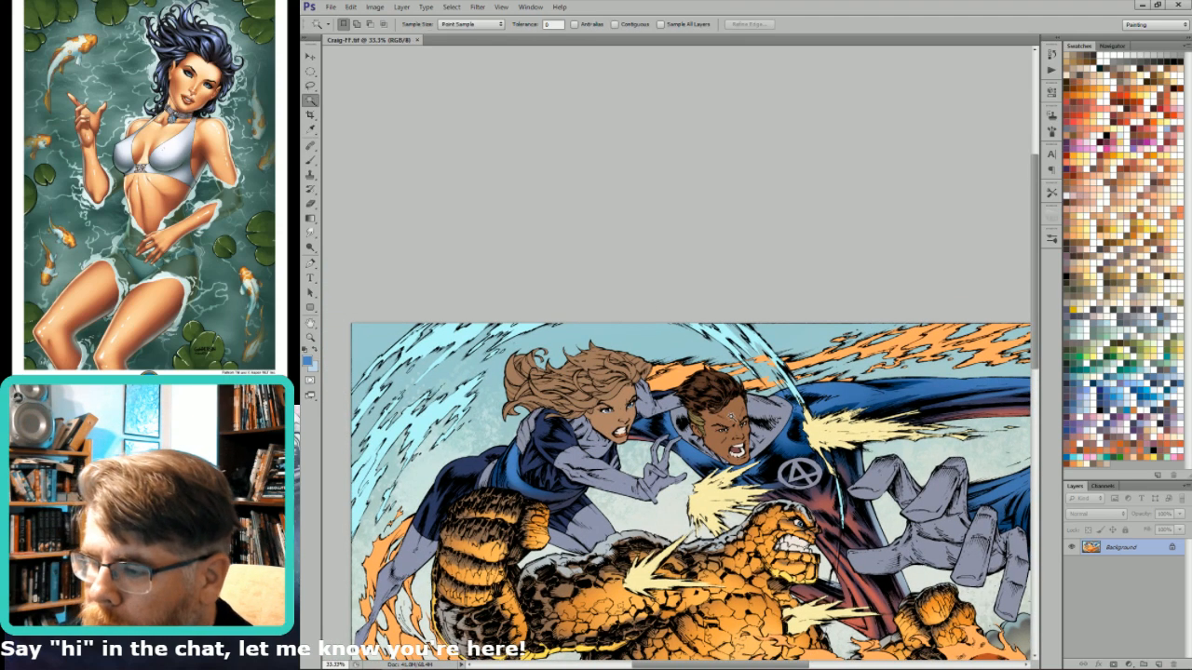
click(731, 416)
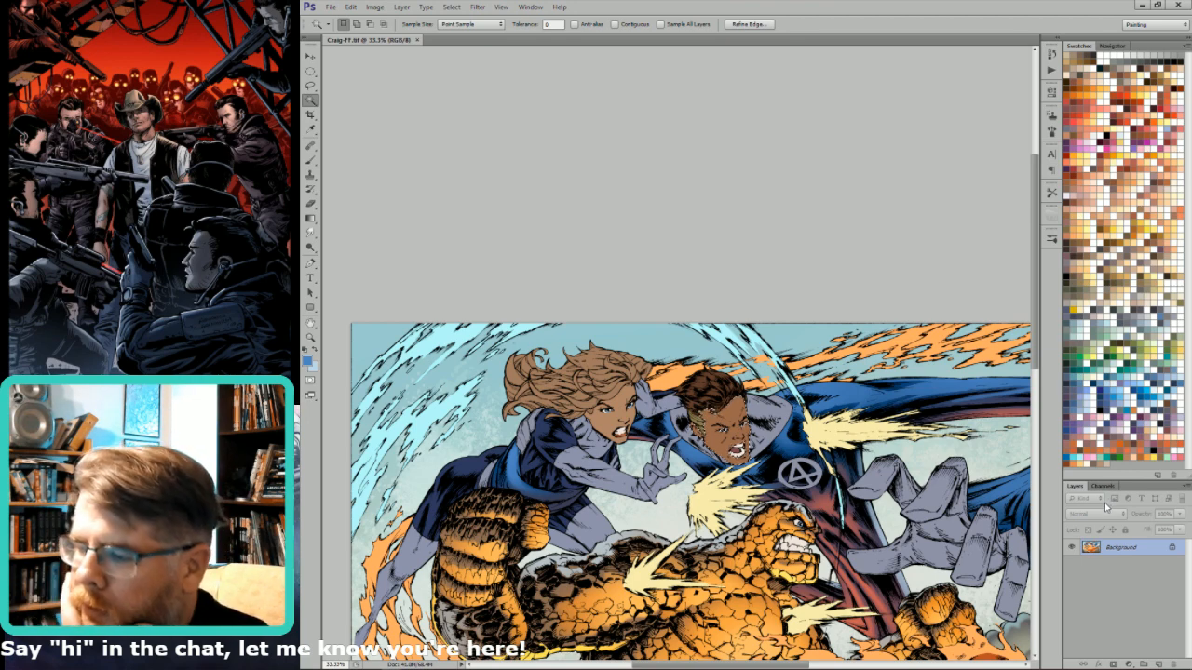
click(1151, 211)
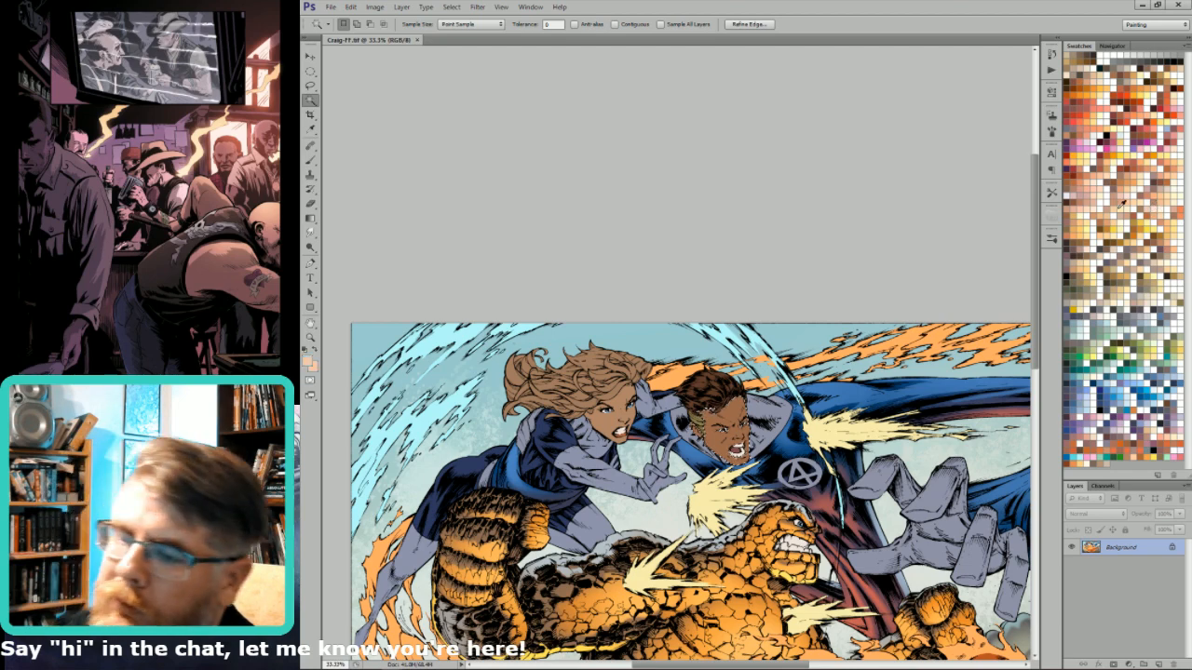
key(b)
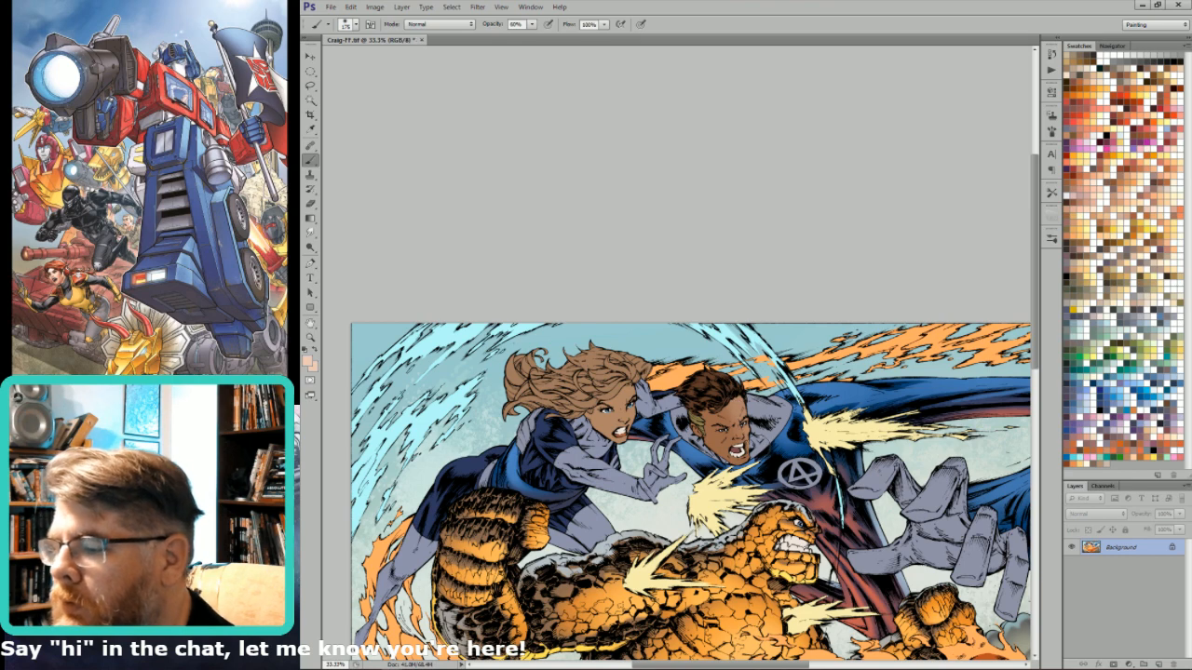
click(1082, 175)
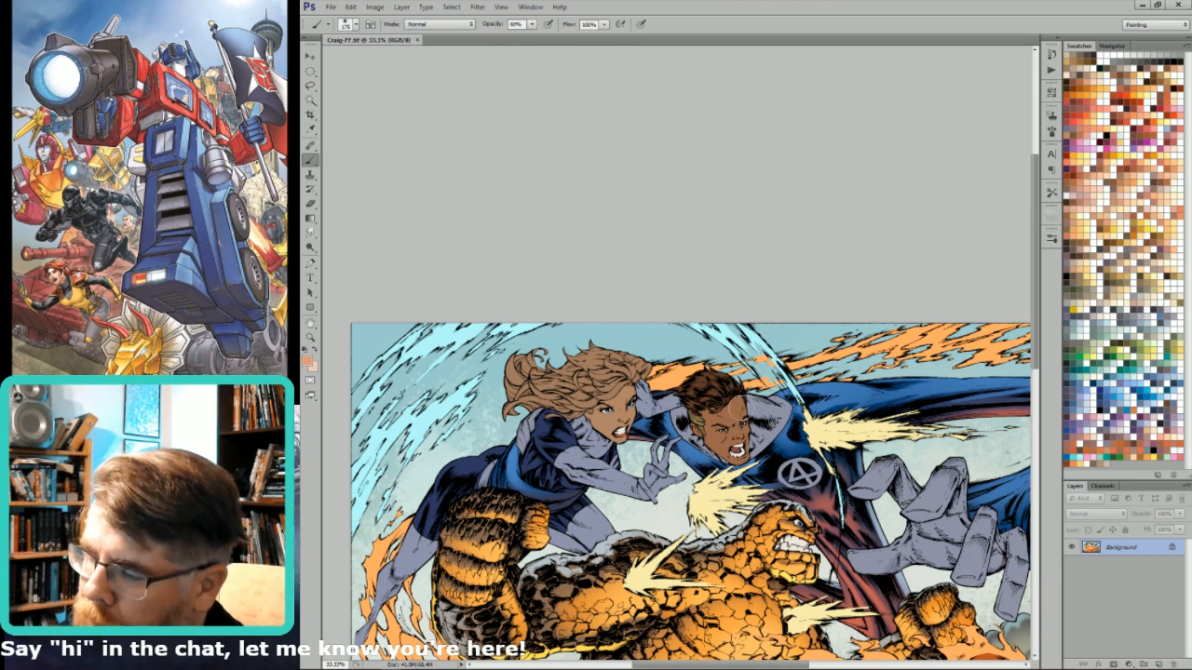
drag(733, 427, 742, 437)
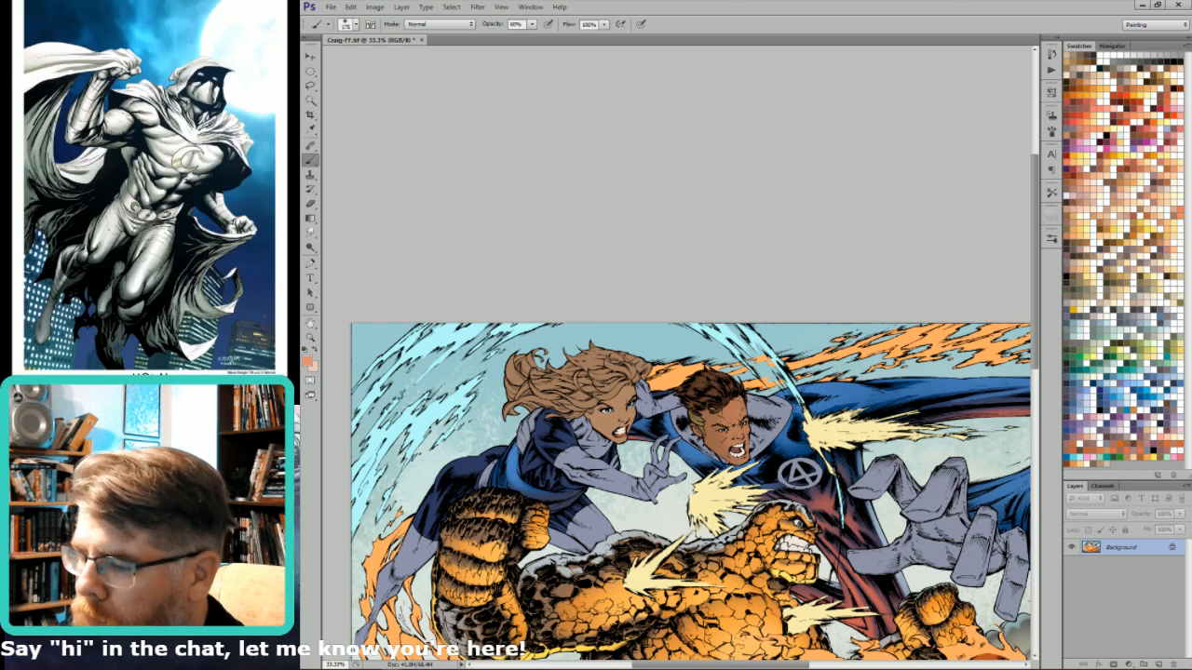
key(x)
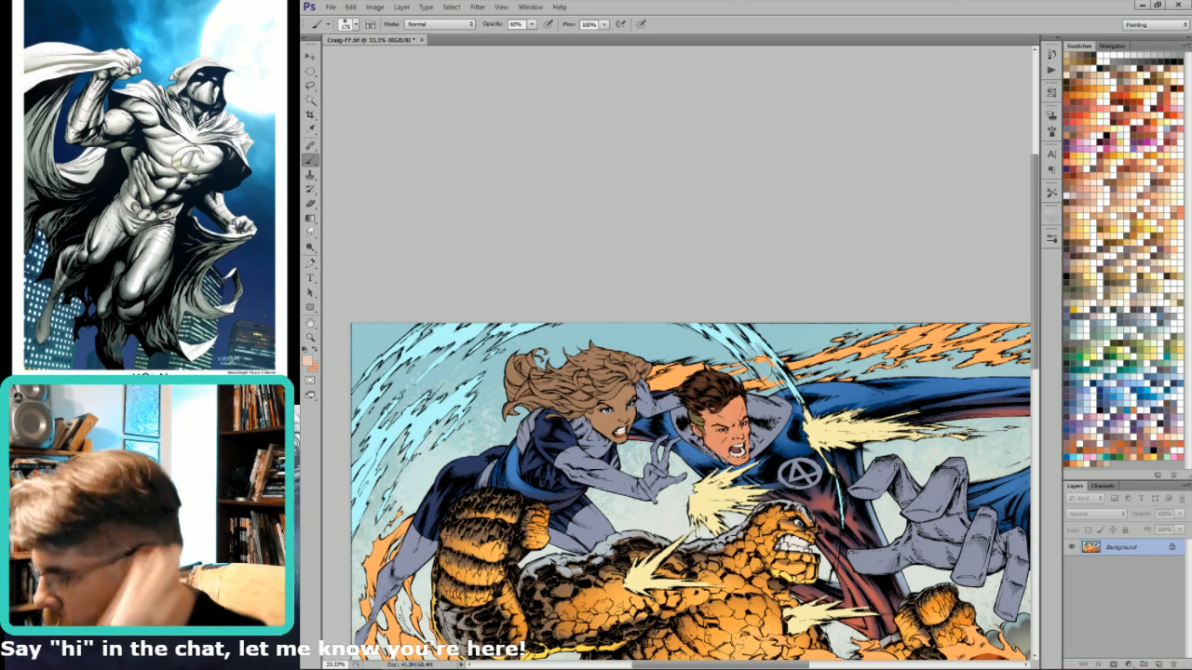
key(ctrl+alt+z)
key(ctrl+alt+z)
key(ctrl+alt+z)
key(ctrl+alt+z)
key(ctrl+alt+z)
key(ctrl+alt+z)
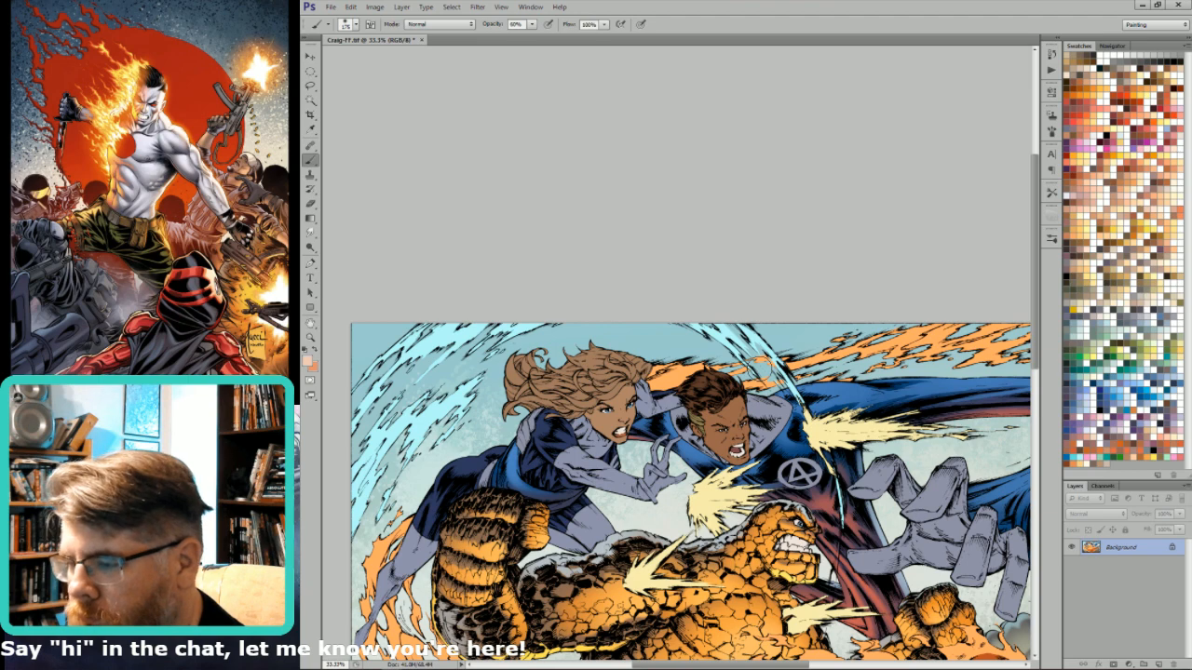
- Put the selected skin on a new transparency-locked layer and shade Mr. Fantastic's lassoed face with a salmon radial gradient
key(ctrl+shift+alt+n)
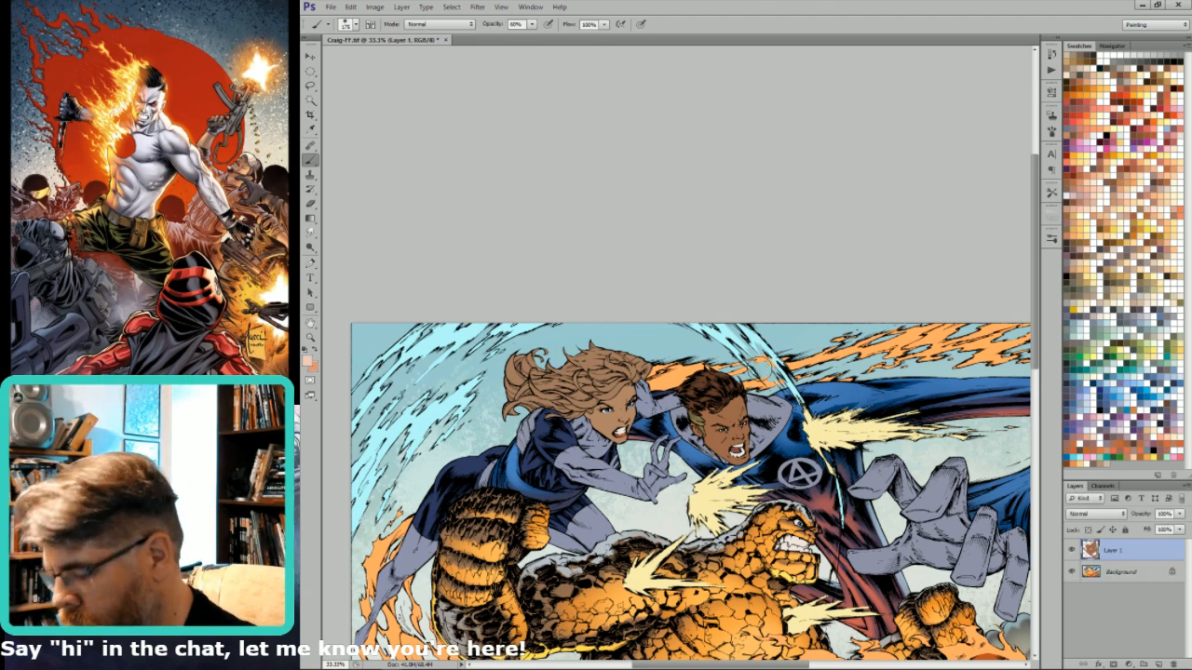
drag(667, 475, 782, 475)
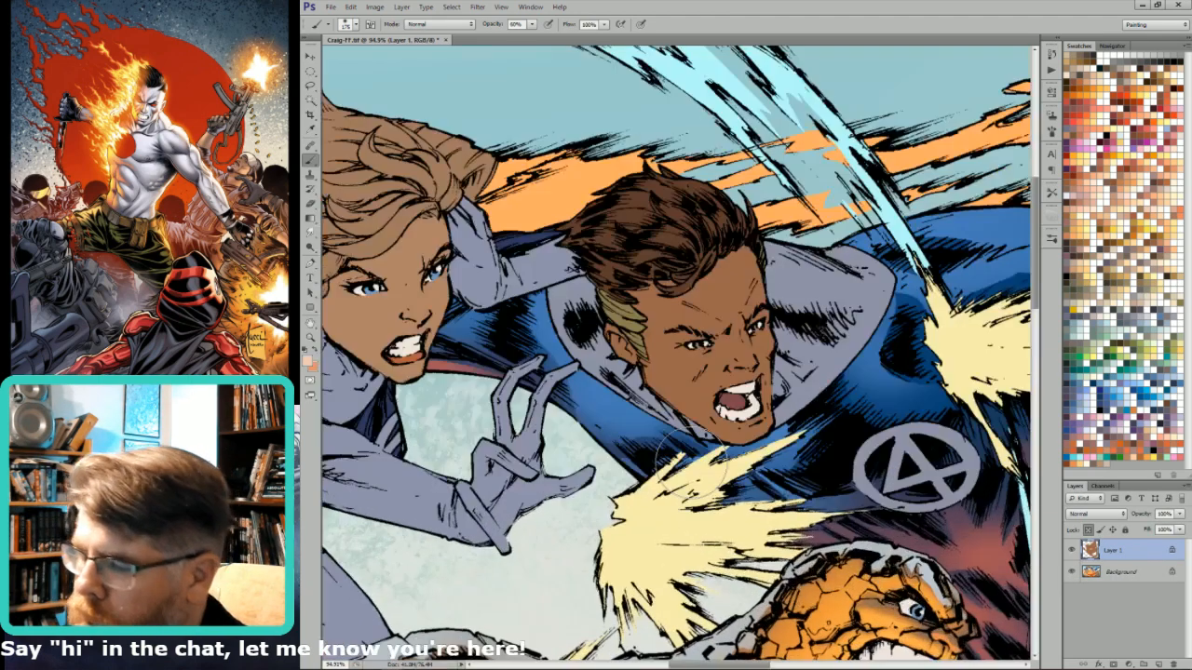
key(l)
mouse_move(670, 464)
mouse_down()
mouse_move(735, 532)
mouse_move(829, 330)
mouse_up()
key(g)
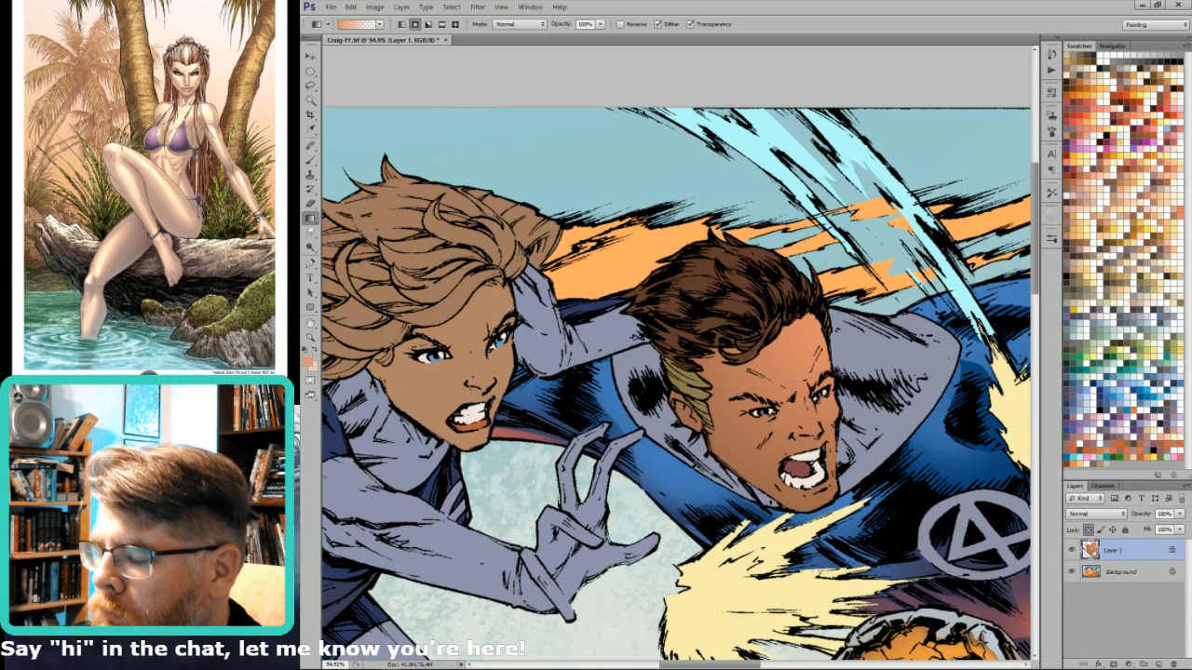
key(ctrl+z)
drag(788, 479, 772, 282)
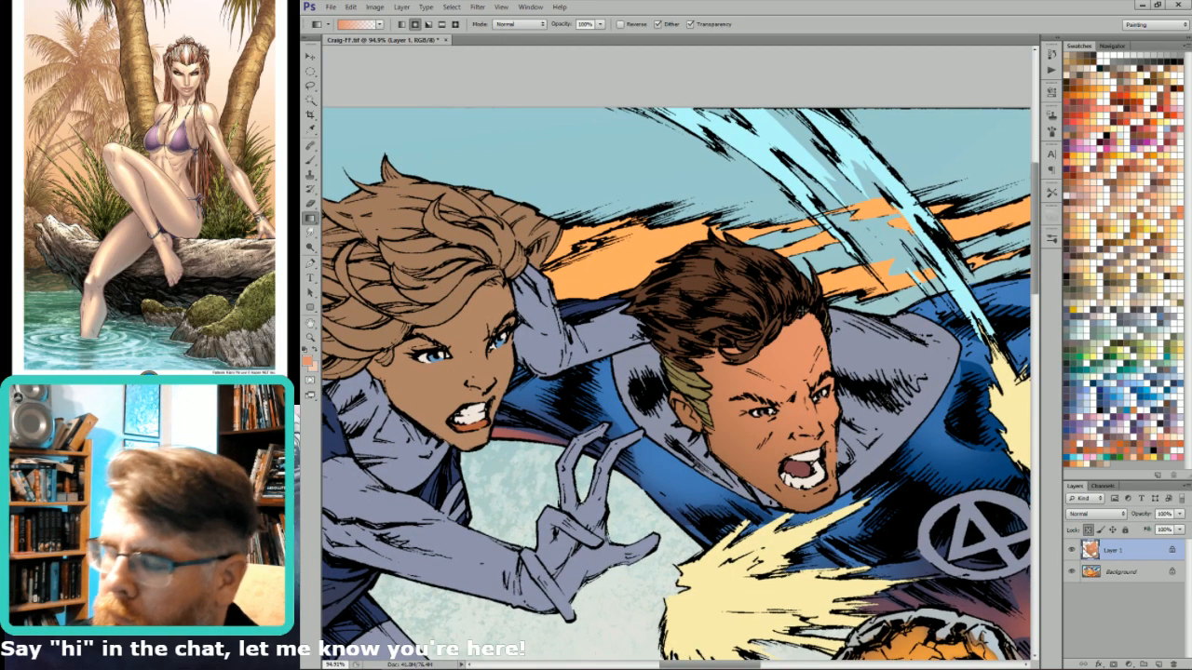
- Switch to the light peach color and lasso a highlight shape across Mr. Fantastic's forehead for a gradient
key(x)
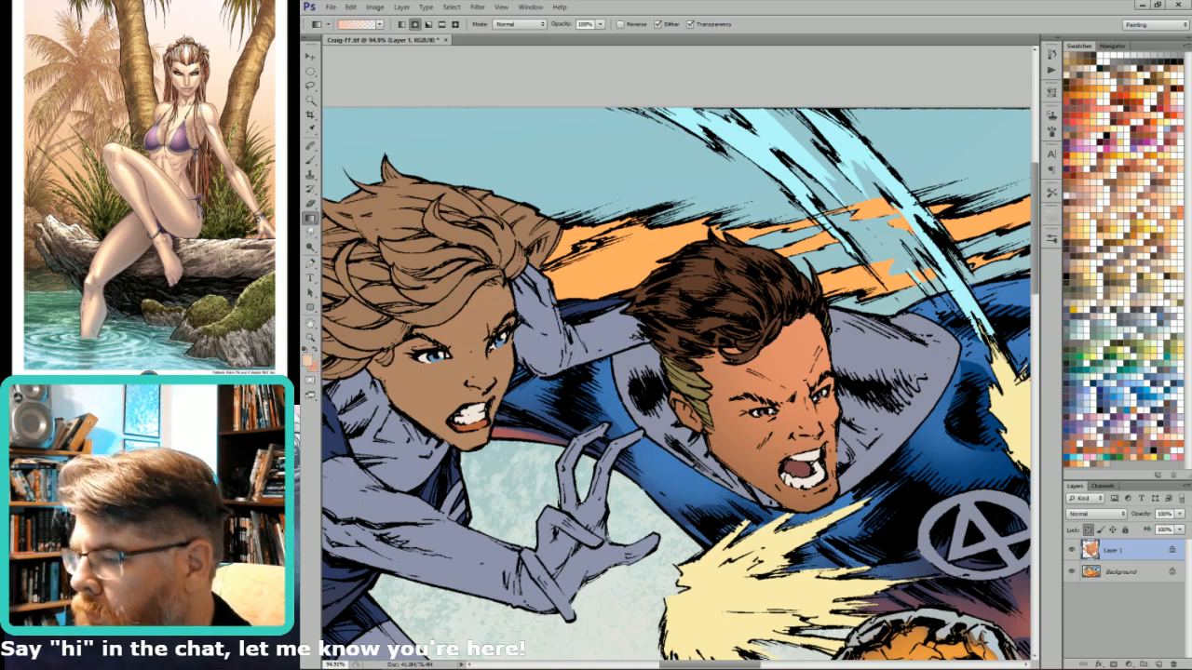
key(l)
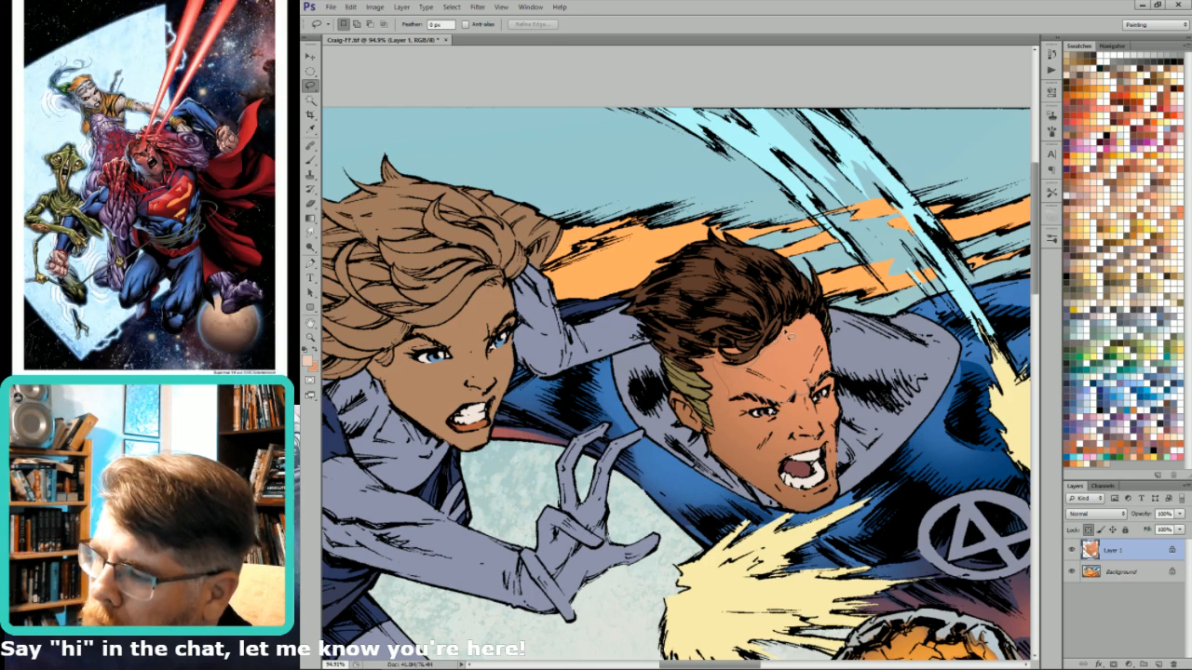
mouse_move(797, 327)
mouse_down()
mouse_move(810, 307)
mouse_move(835, 311)
mouse_move(836, 363)
mouse_up()
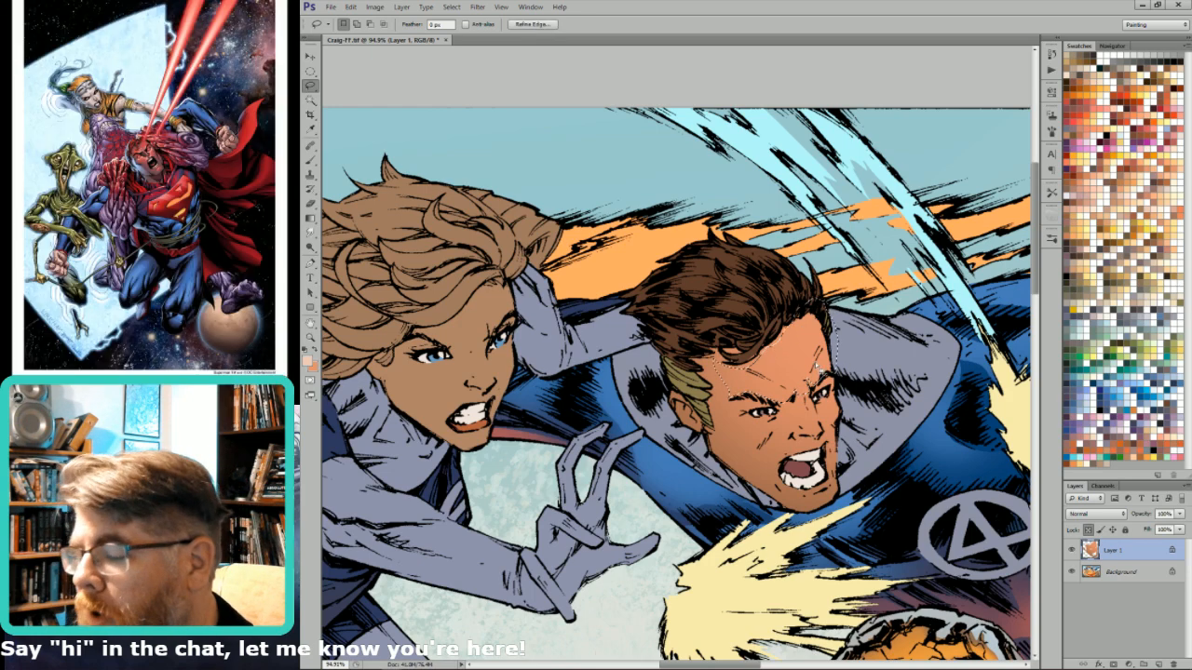
key(g)
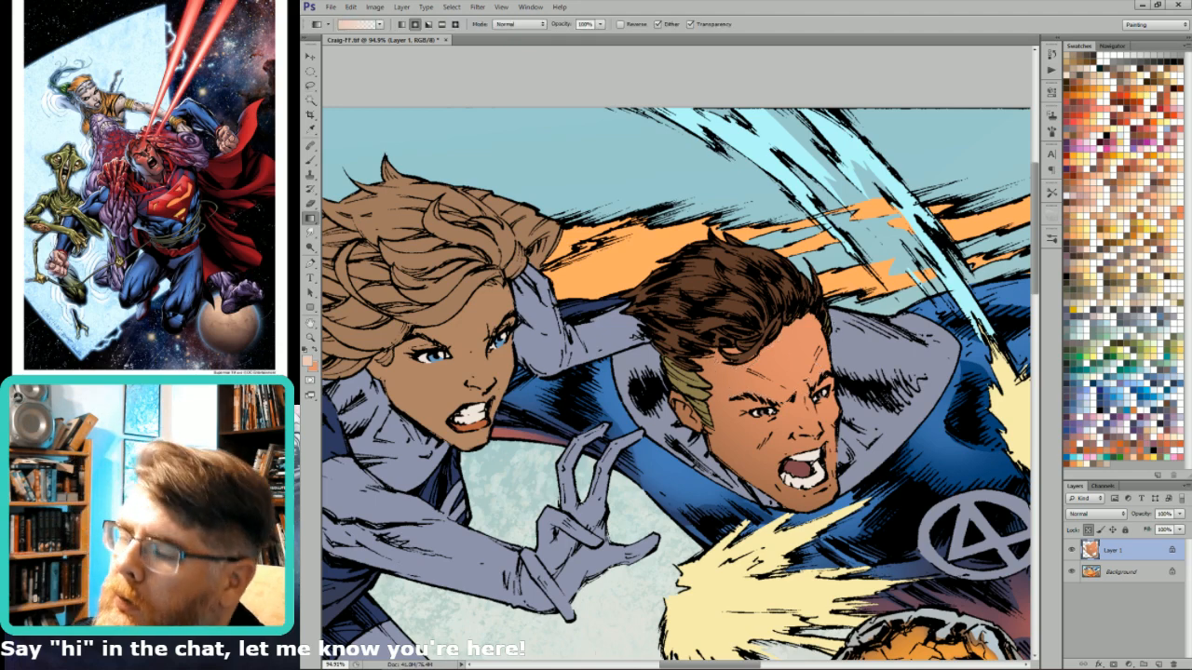
drag(788, 353, 822, 425)
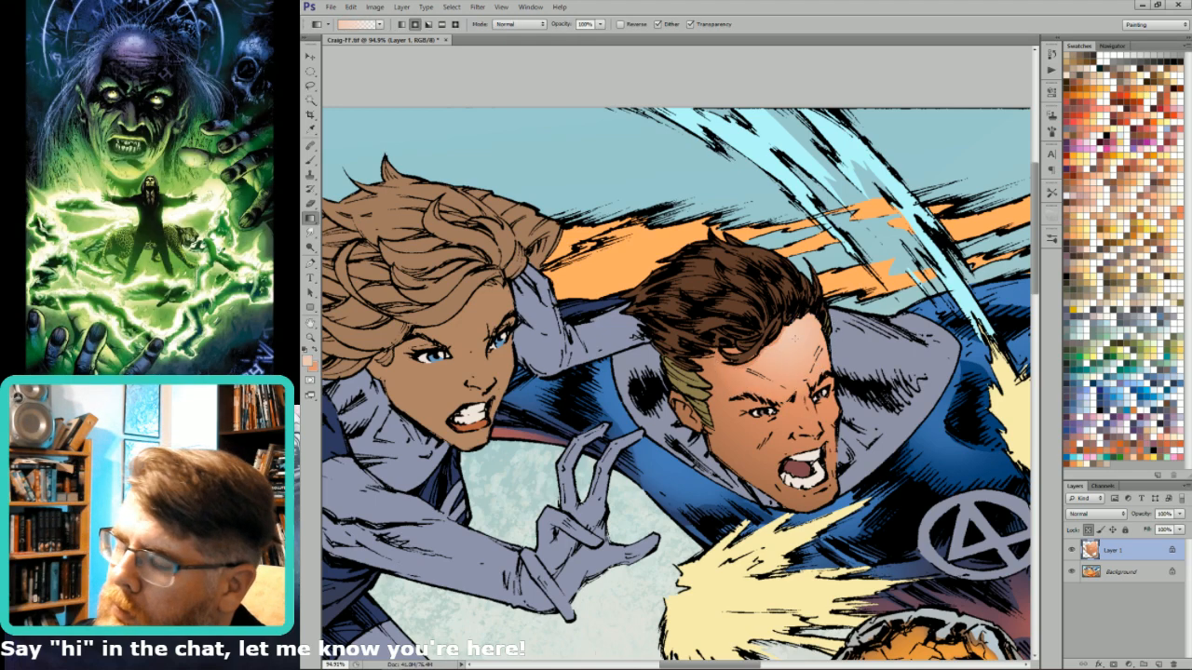
drag(797, 326, 821, 423)
key(ctrl+alt+z)
key(ctrl+alt+z)
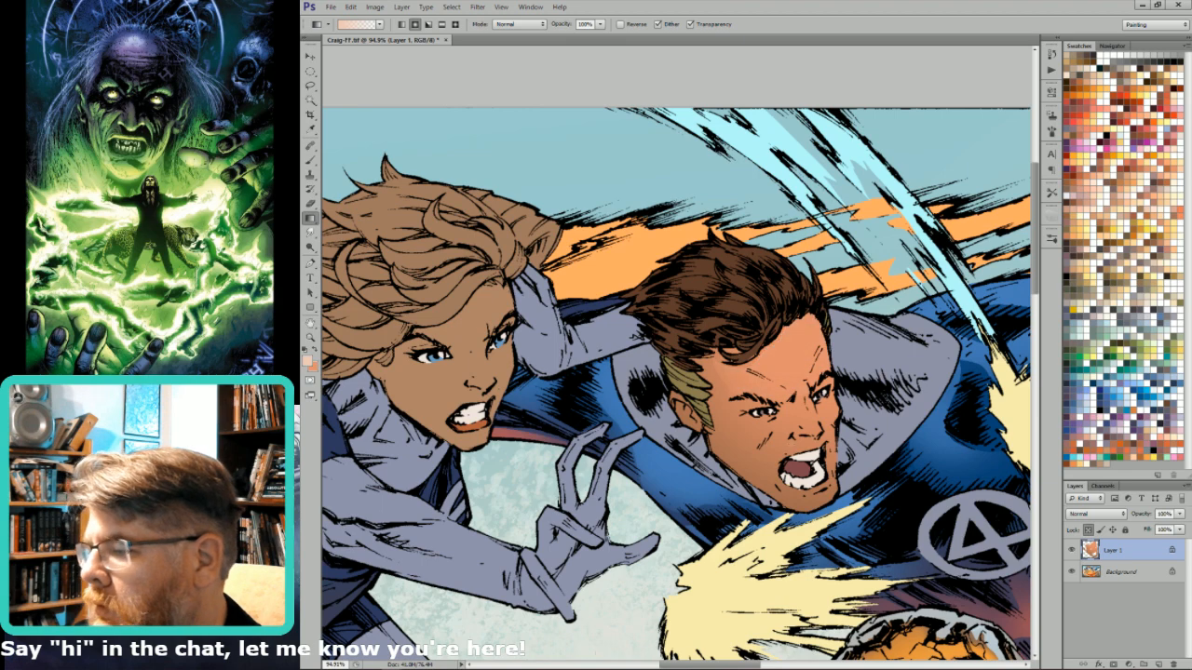
- Apply the light peach radial gradient to the selected forehead area from the hairline toward the brow, and clear the selection
drag(793, 332, 805, 424)
key(x)
key(ctrl+alt+z)
key(x)
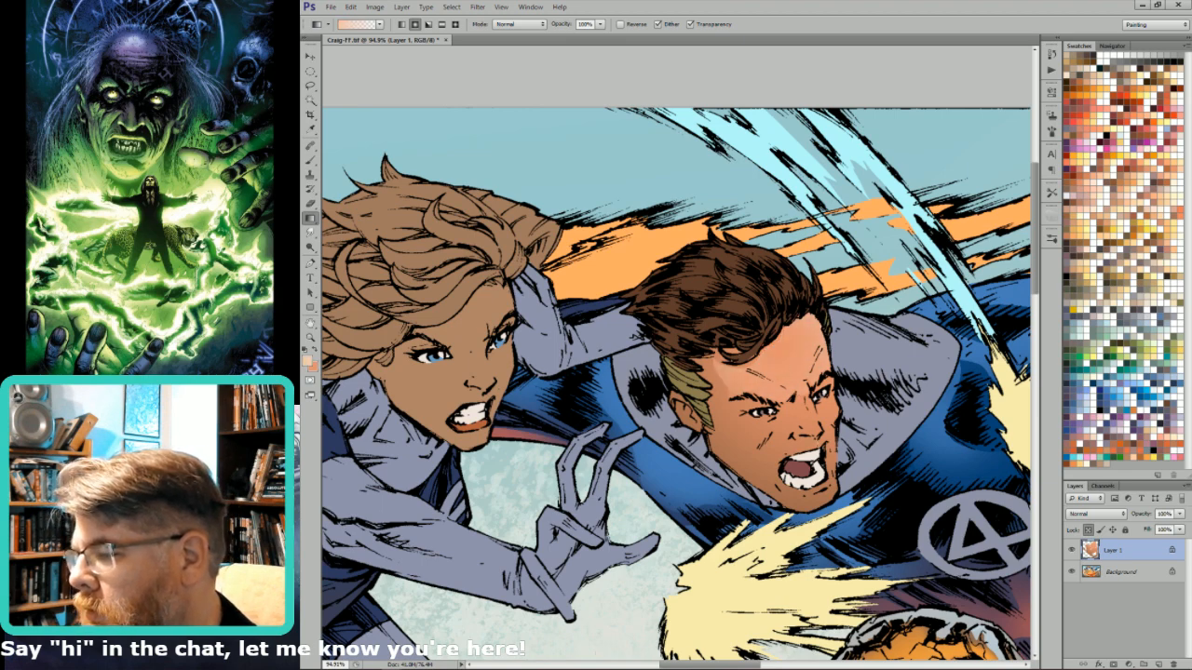
drag(788, 313, 821, 412)
key(ctrl+d)
- Lasso highlight shapes on Mr. Fantastic's cheek and around his eye and nose, and lighten them with the gradient
key(l)
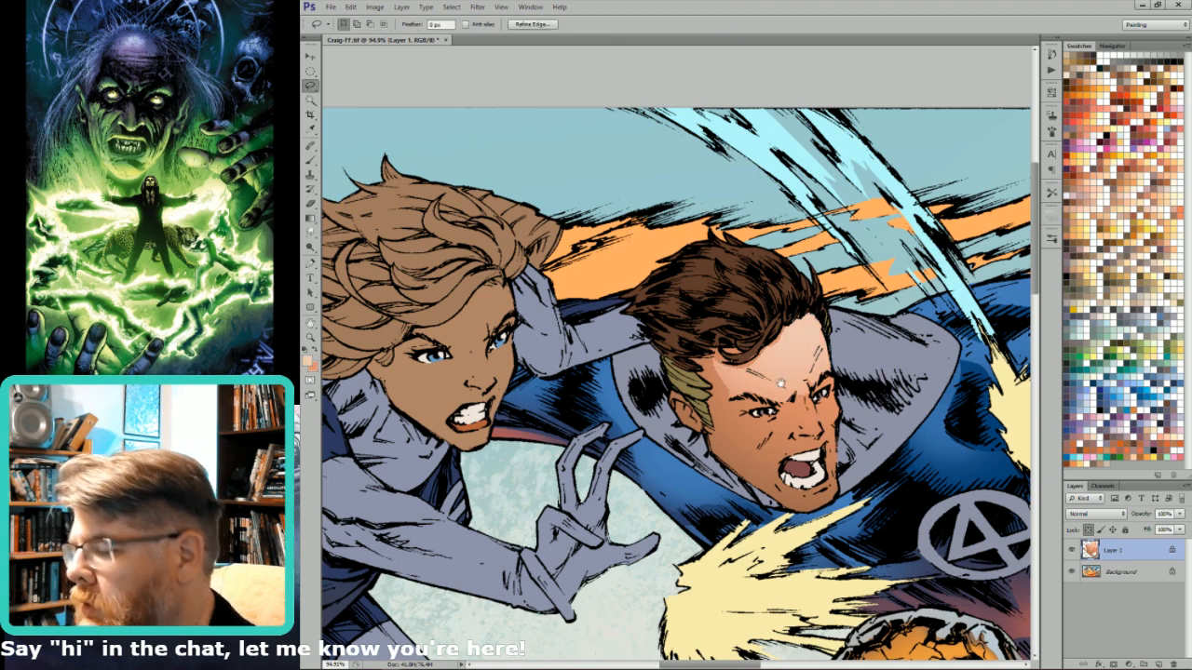
drag(754, 394, 806, 383)
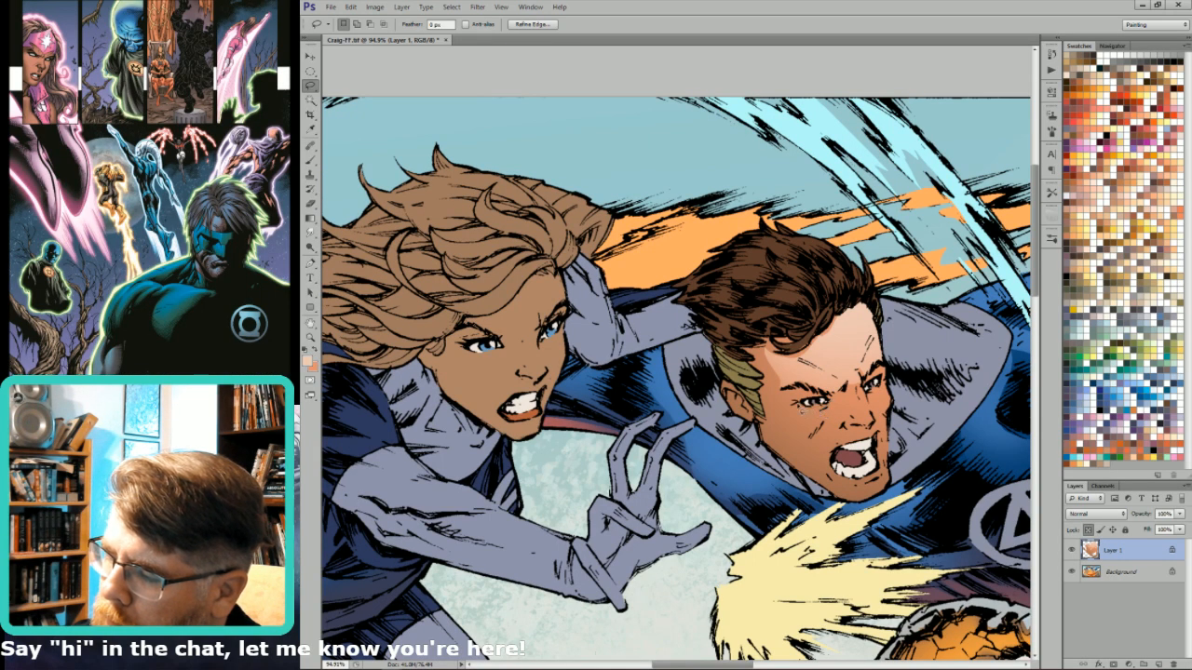
drag(790, 407, 799, 411)
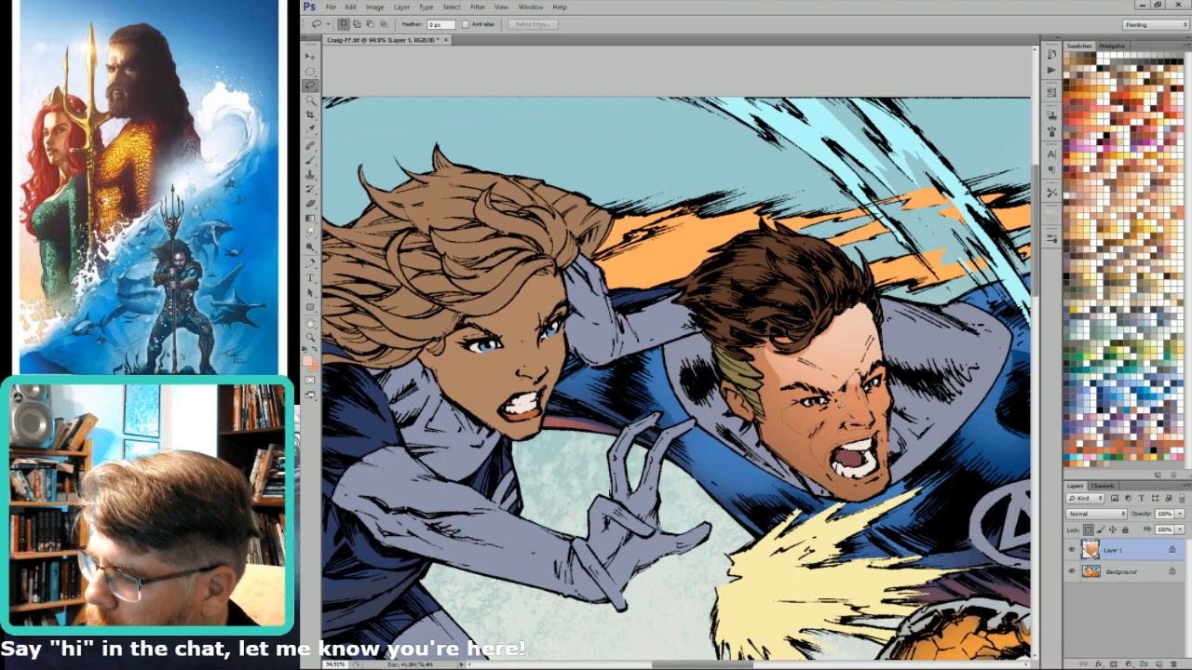
mouse_move(815, 415)
mouse_down()
mouse_move(849, 391)
mouse_move(838, 381)
mouse_up()
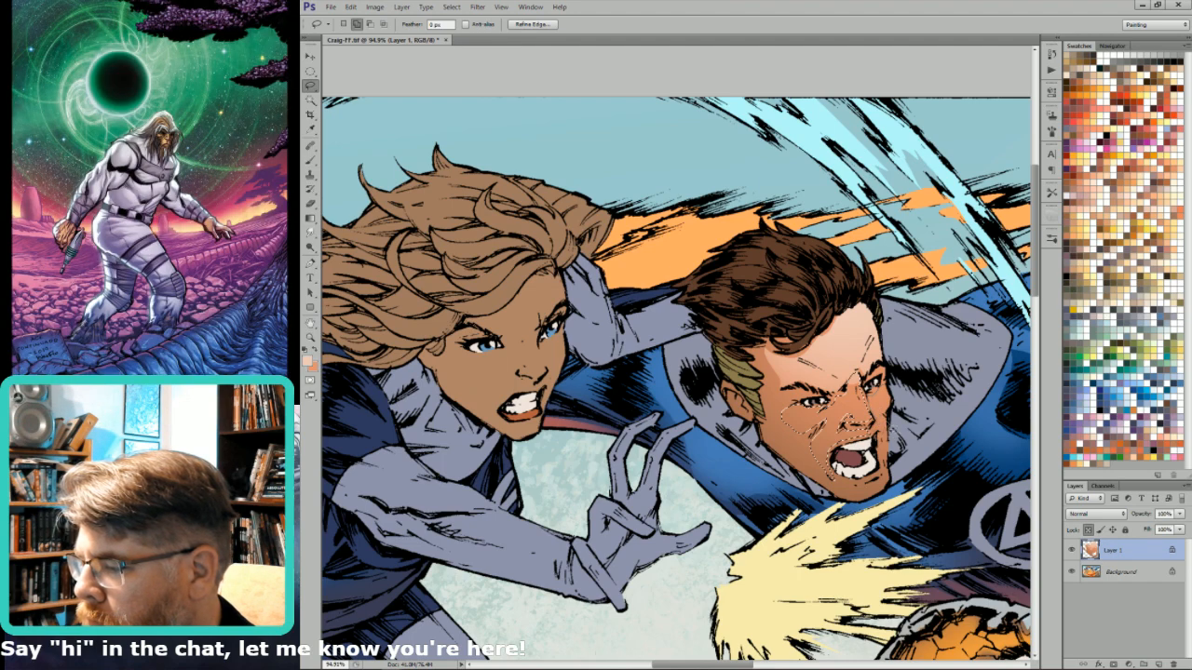
key(ctrl+d)
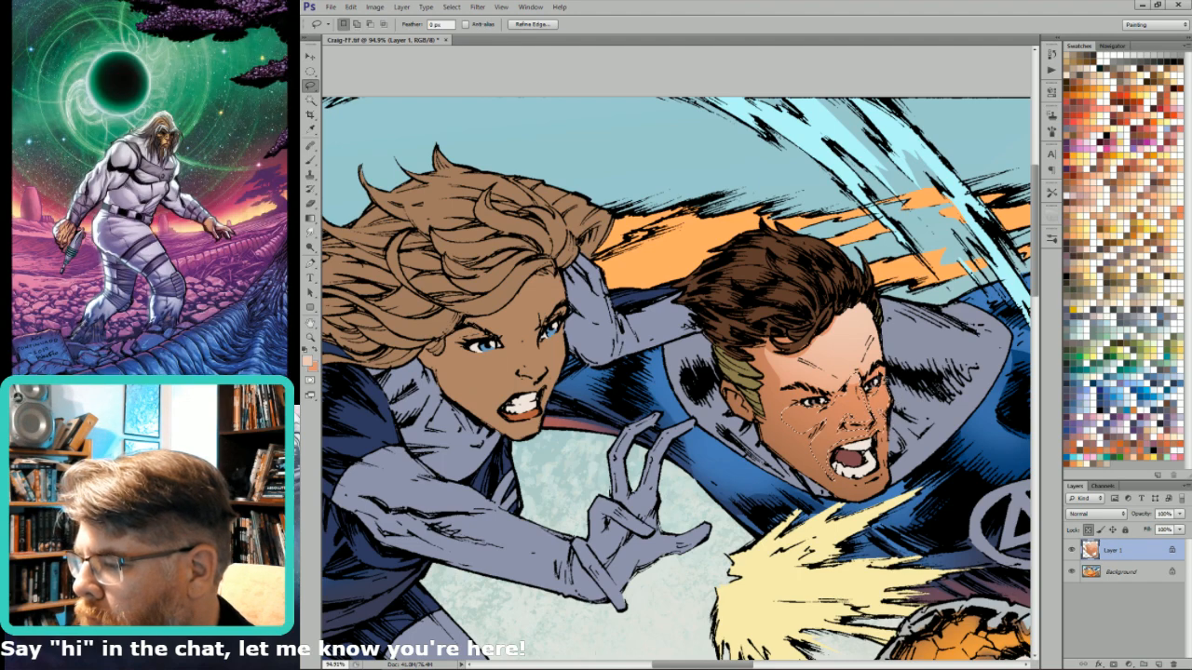
key(g)
- Set up the Brush in Lighten mode with the light peach color and a smaller tip for the face
key(b)
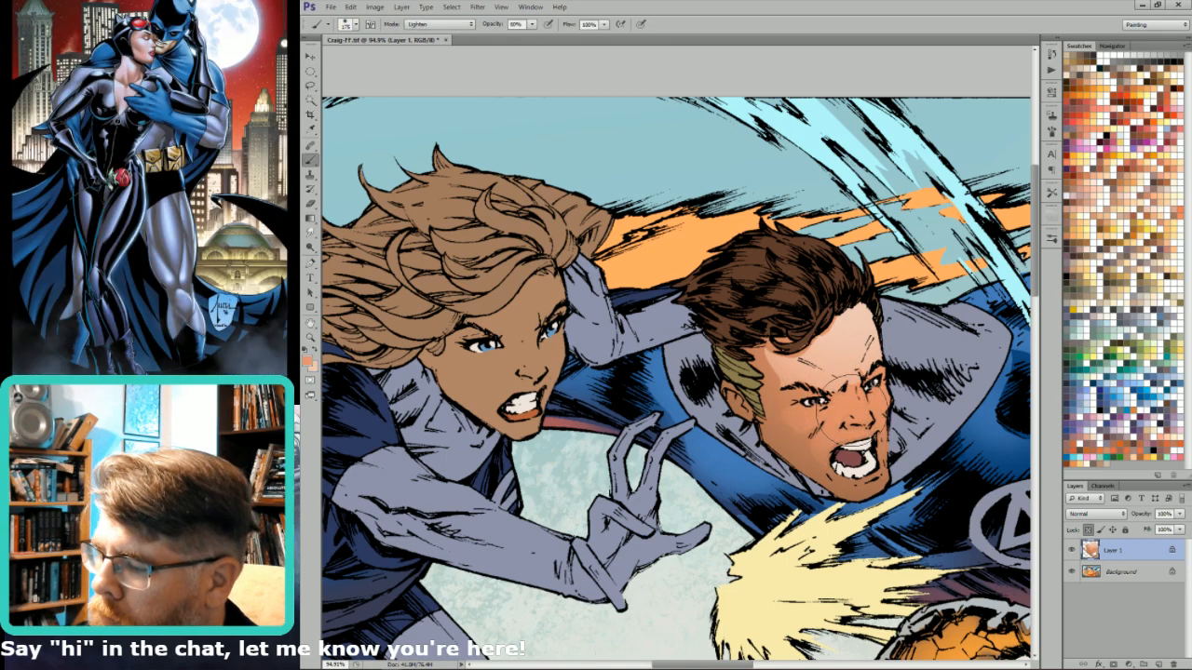
key(x)
key(bracketleft)
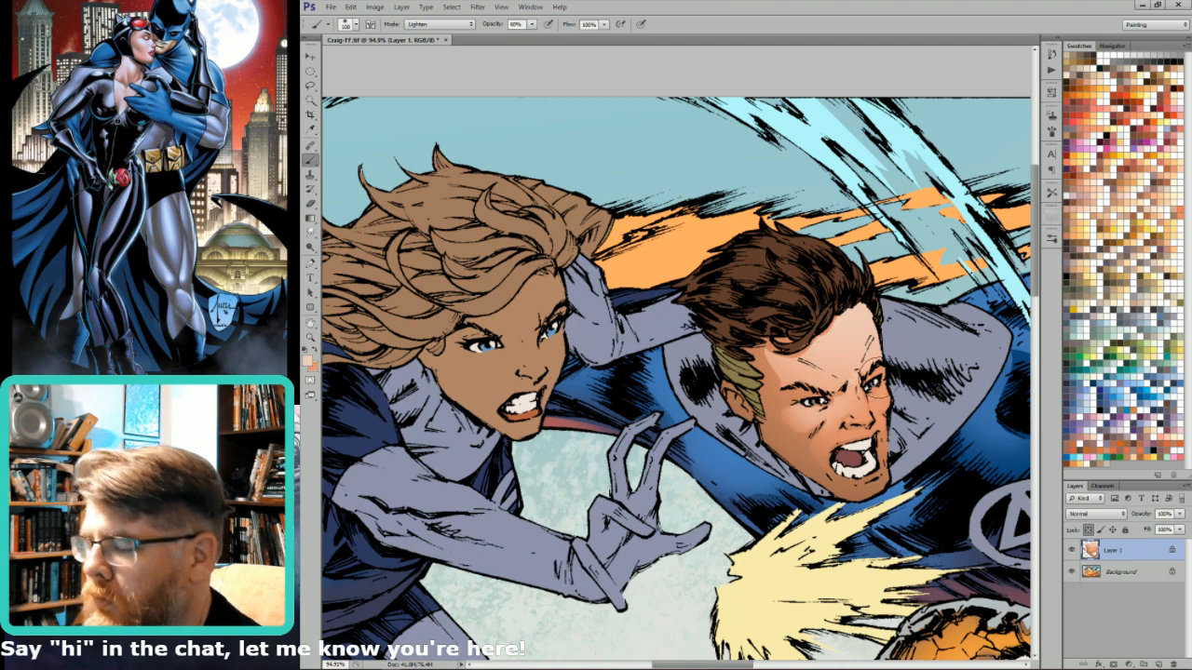
key(bracketright)
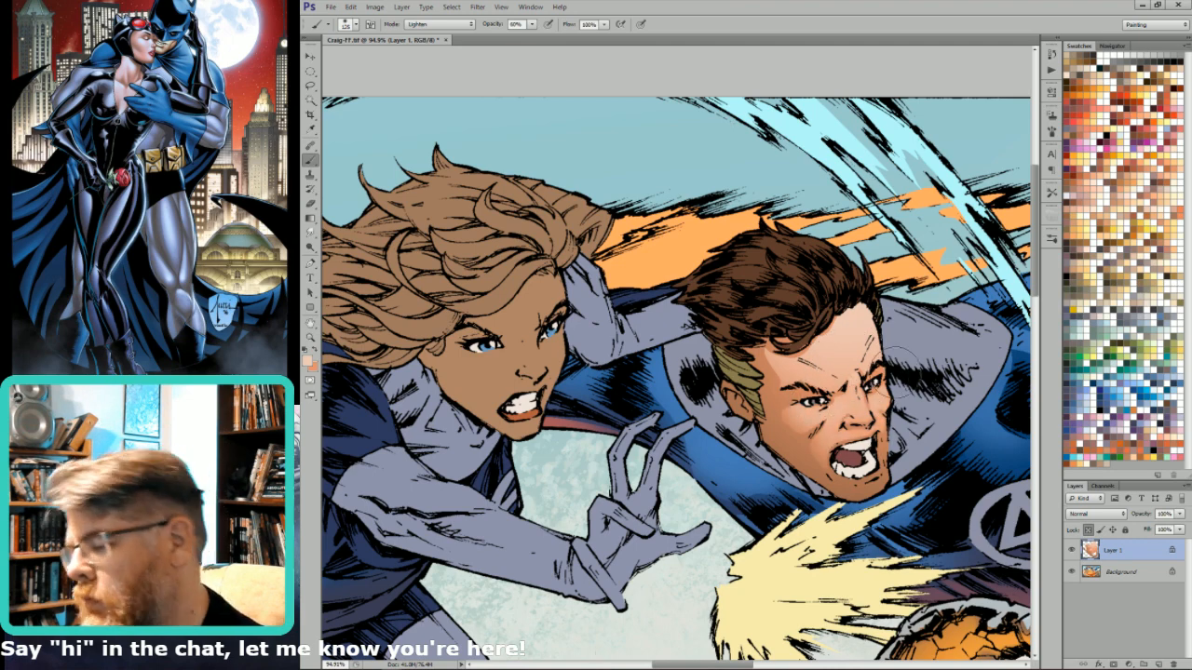
- Prepare the radial gradient with swapped skin colors for further facial highlights on Mr. Fantastic
key(l)
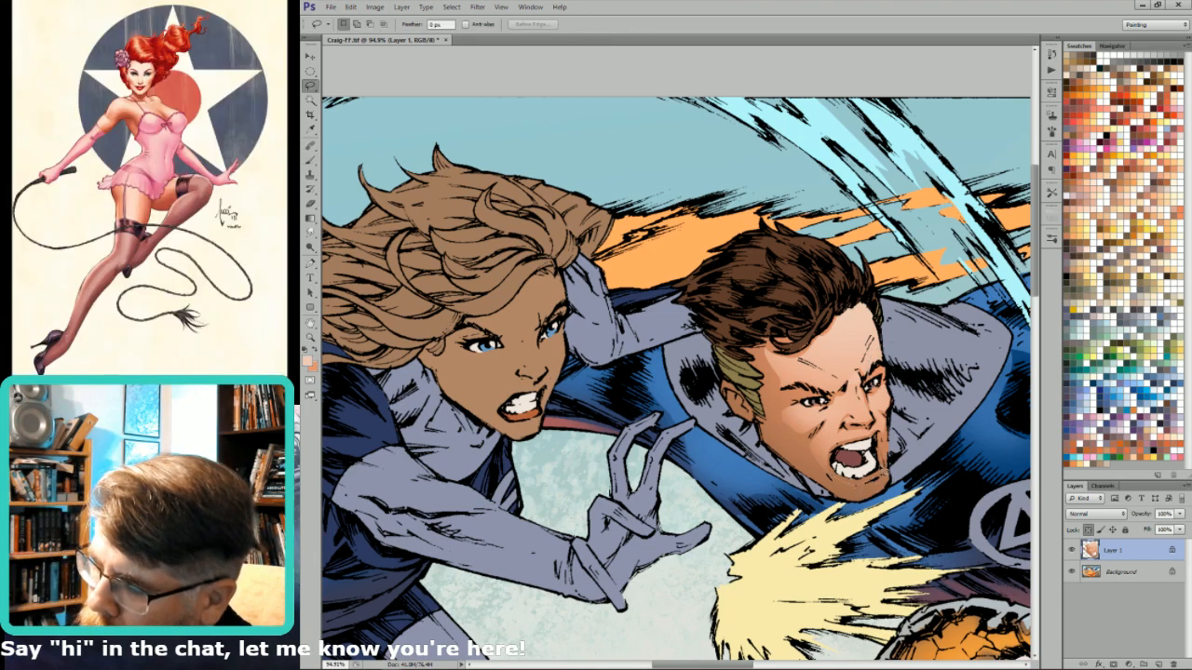
key(g)
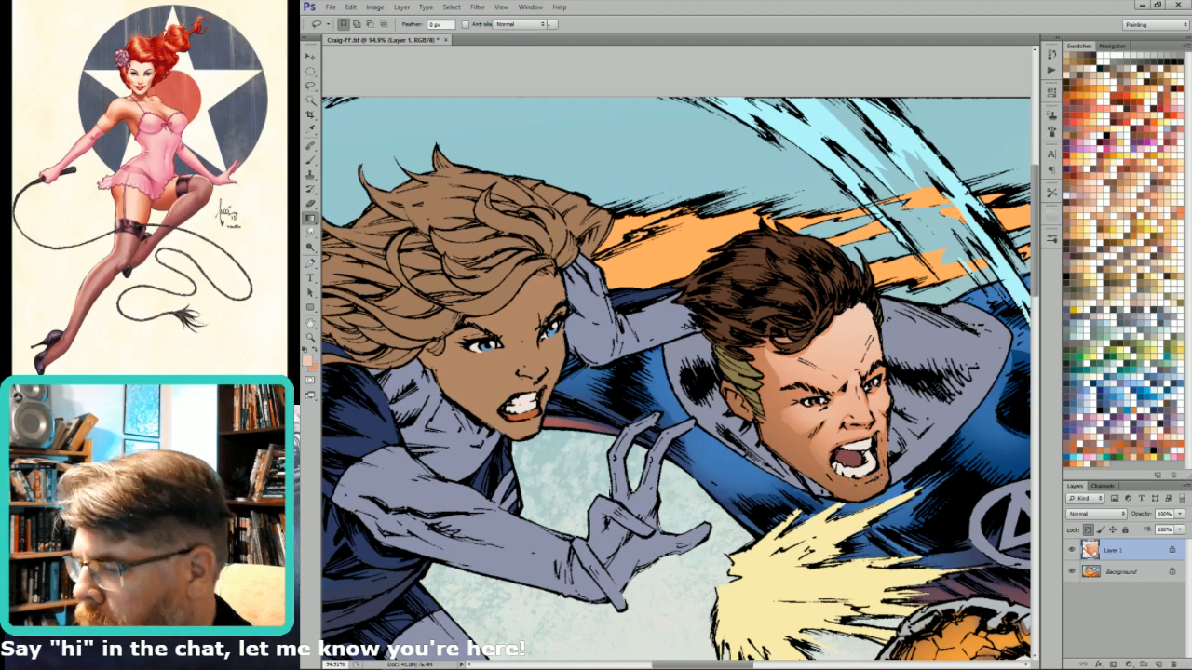
key(x)
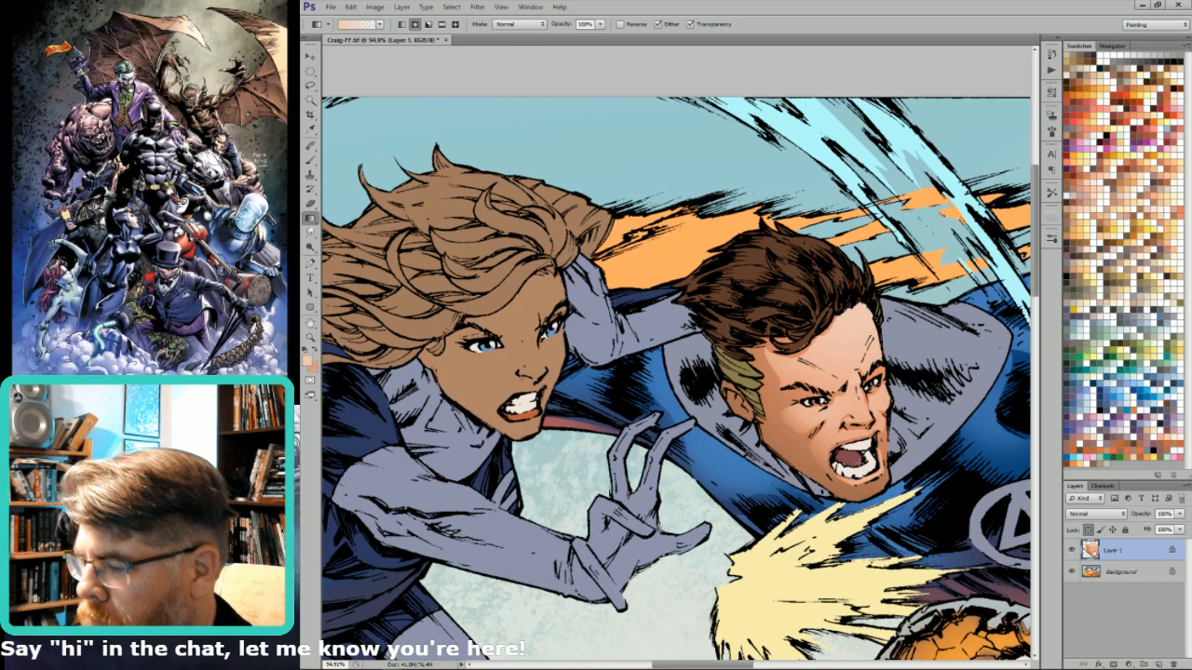
- Lasso a small area around Mr. Fantastic's nose and brow, sample the nearby skin tone, apply the radial gradient there, and clear the selection
key(l)
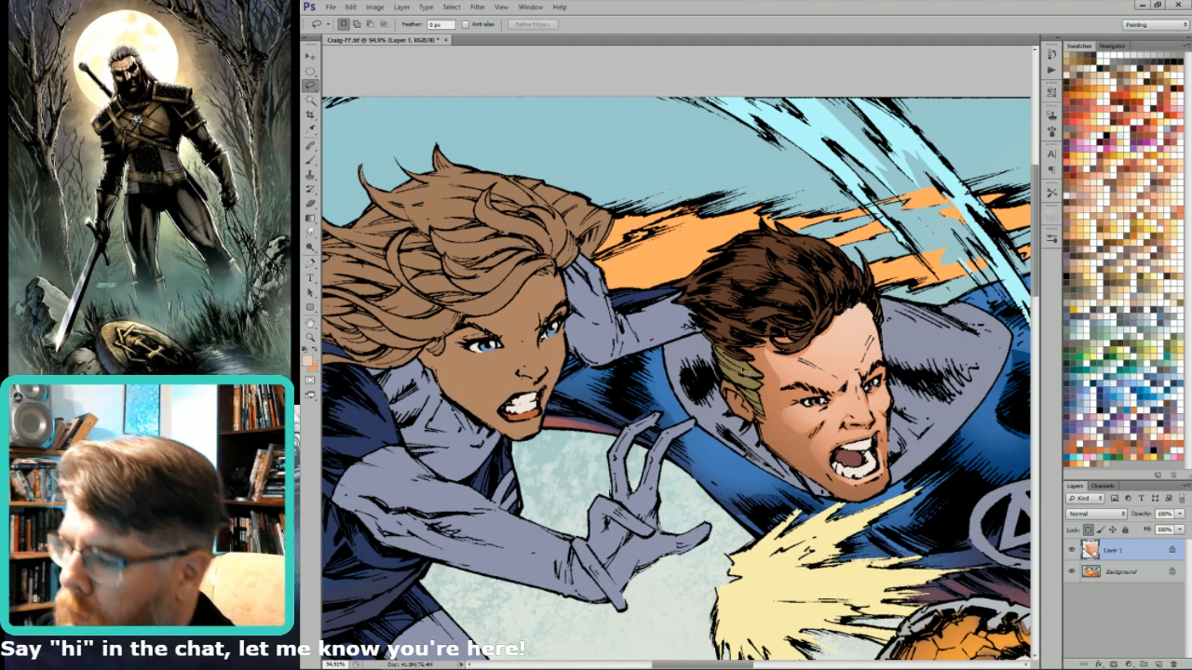
drag(821, 341, 786, 275)
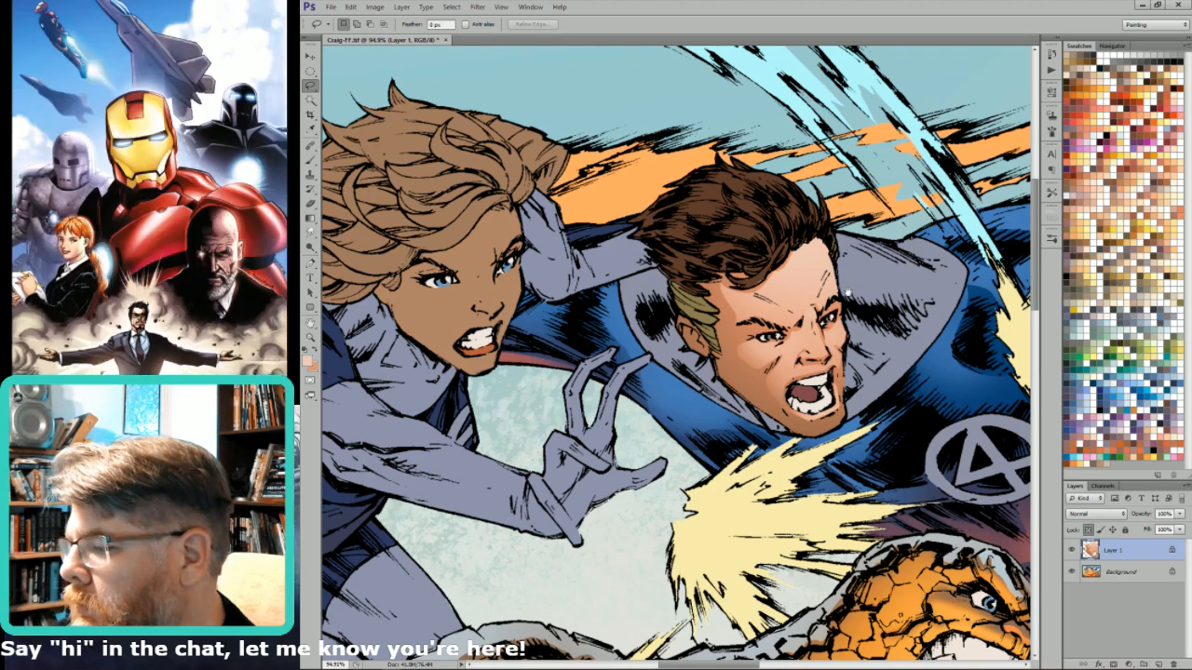
scroll(848, 291, up, 2)
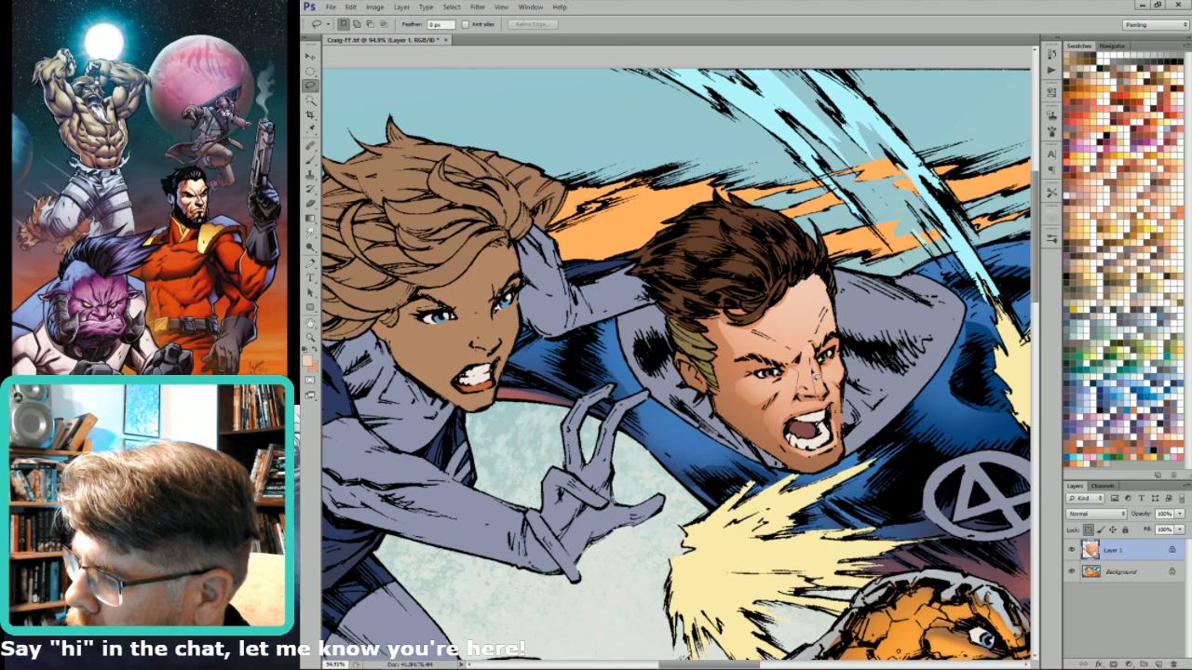
drag(808, 361, 811, 357)
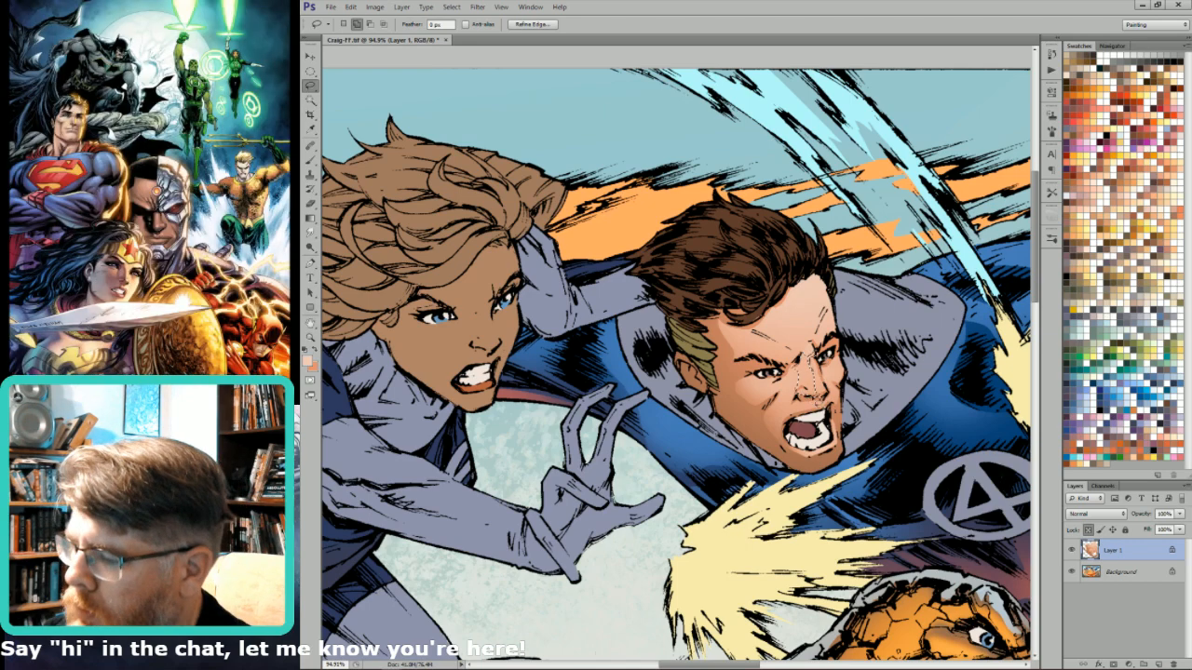
key(i)
click(796, 382)
key(g)
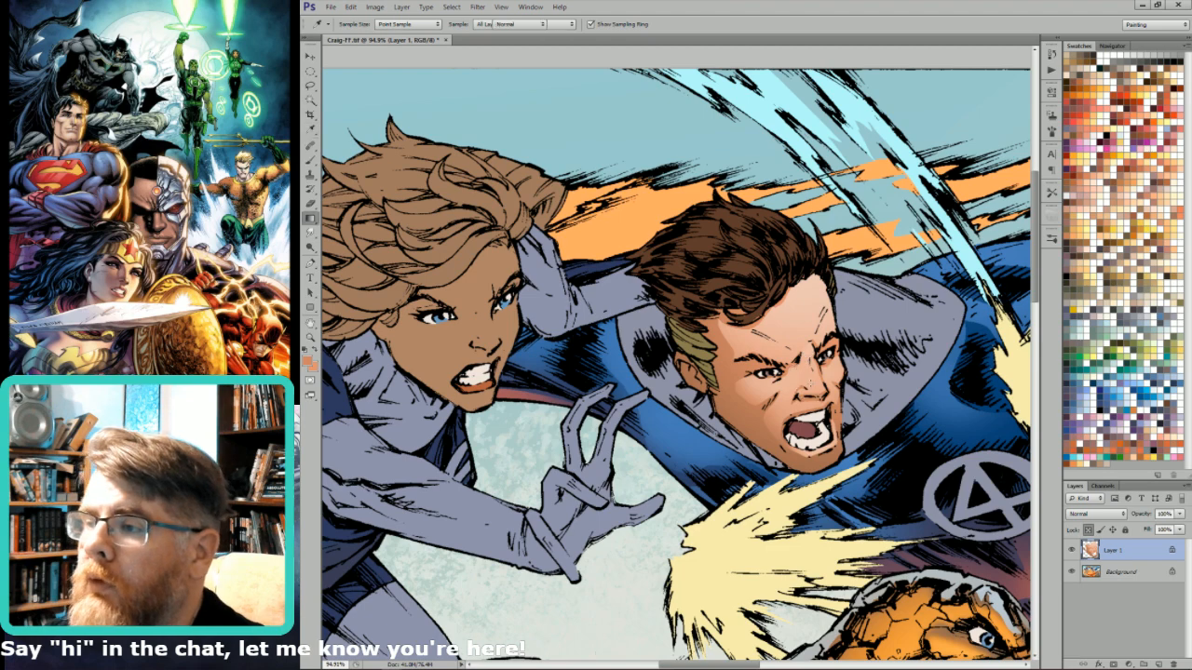
drag(813, 342, 806, 377)
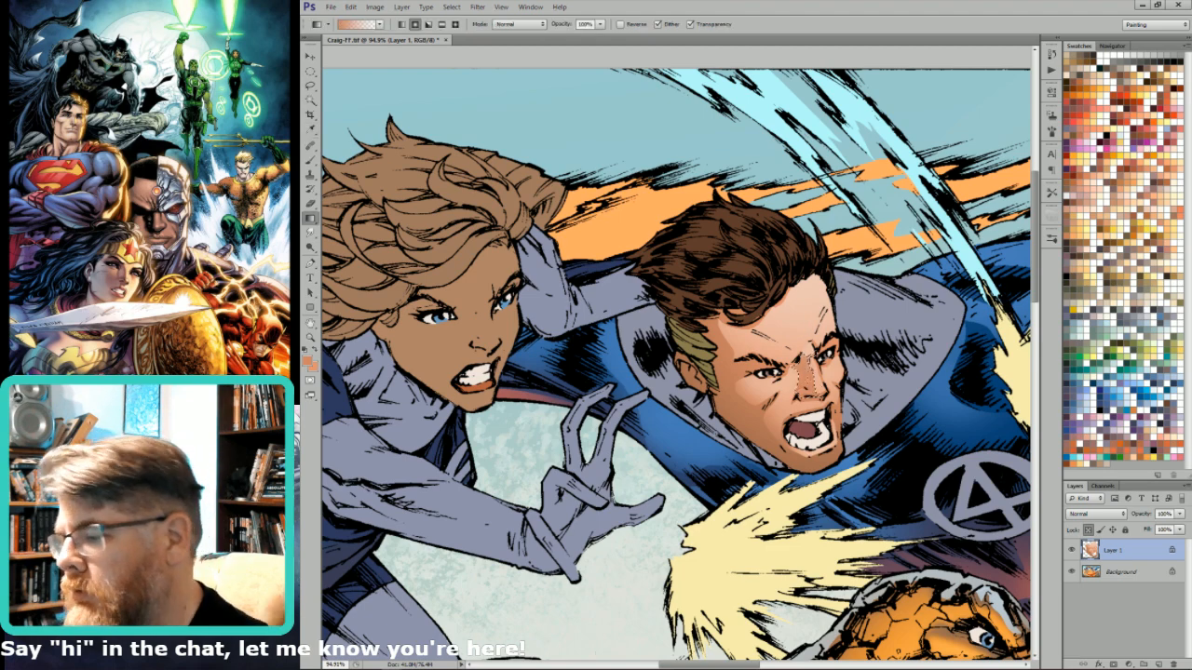
key(l)
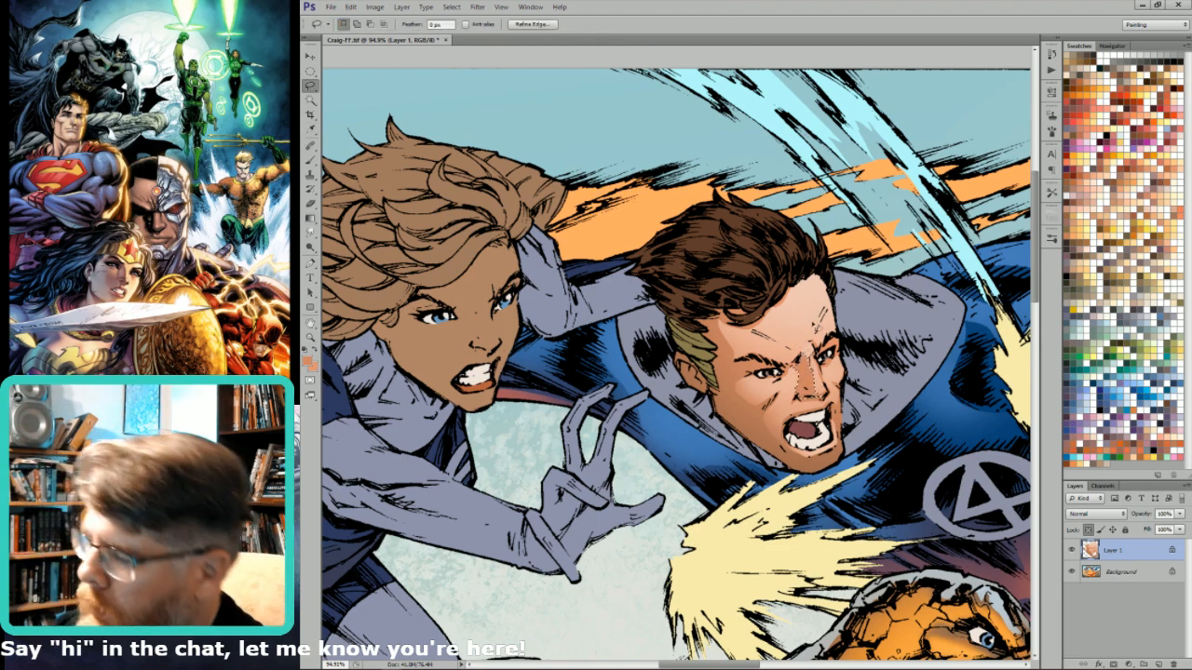
key(ctrl+d)
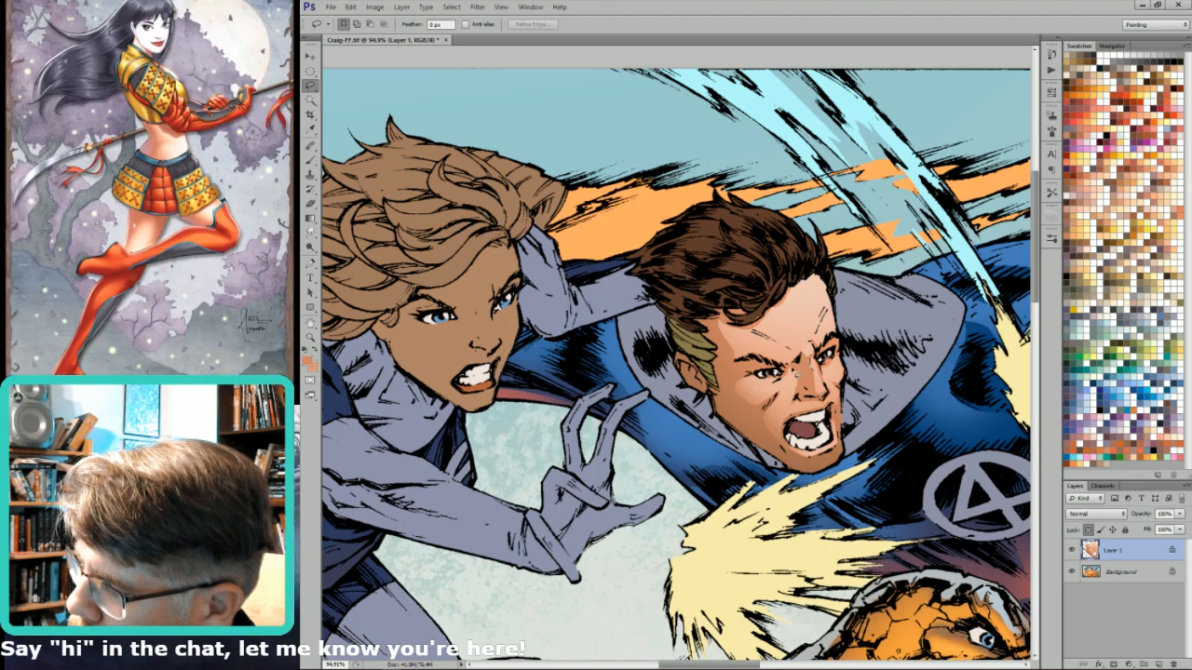
- Lasso a highlight shape beside Mr. Fantastic's nose, apply the sampled skin tone gradient, check the full illustration, and clear the selection
mouse_move(794, 376)
mouse_down()
mouse_move(797, 412)
mouse_move(813, 419)
mouse_move(832, 399)
mouse_move(818, 399)
mouse_up()
key(g)
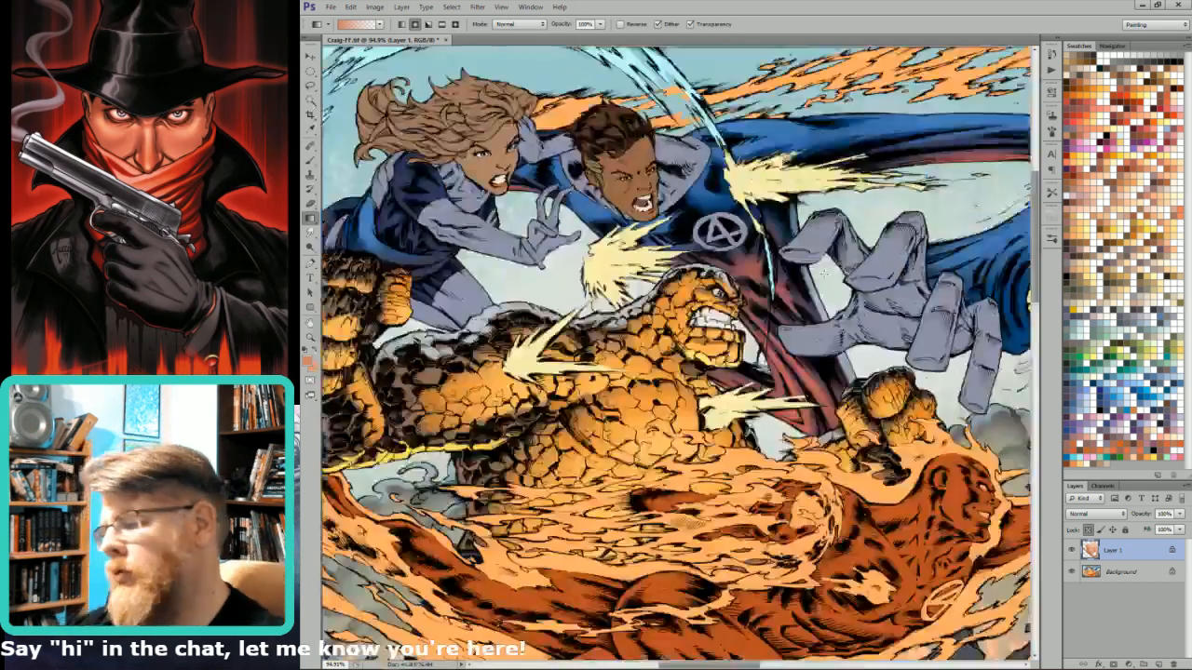
key(ctrl+0)
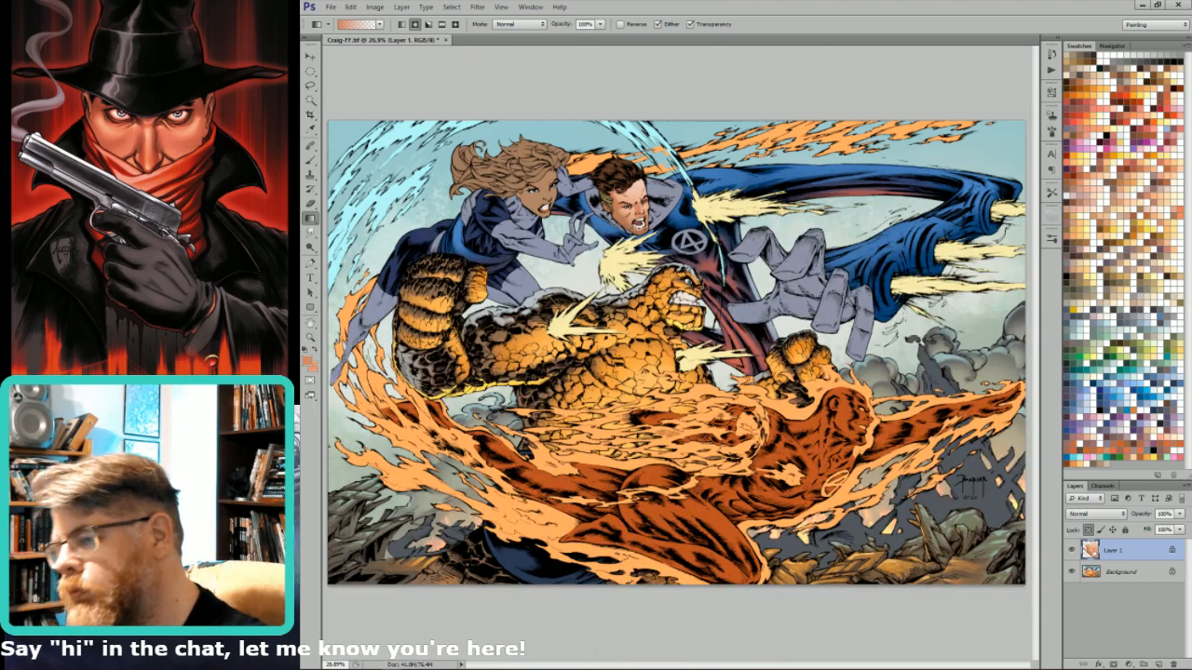
key(l)
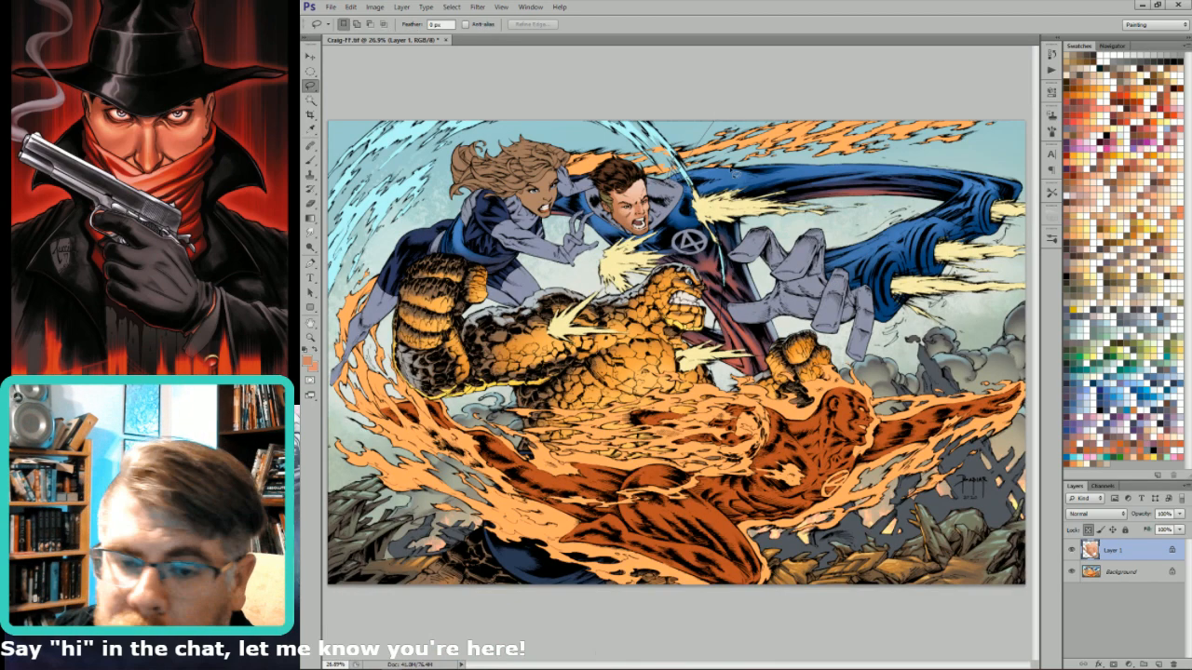
mouse_move(733, 174)
mouse_down()
mouse_move(700, 165)
mouse_move(672, 180)
mouse_move(686, 118)
mouse_up()
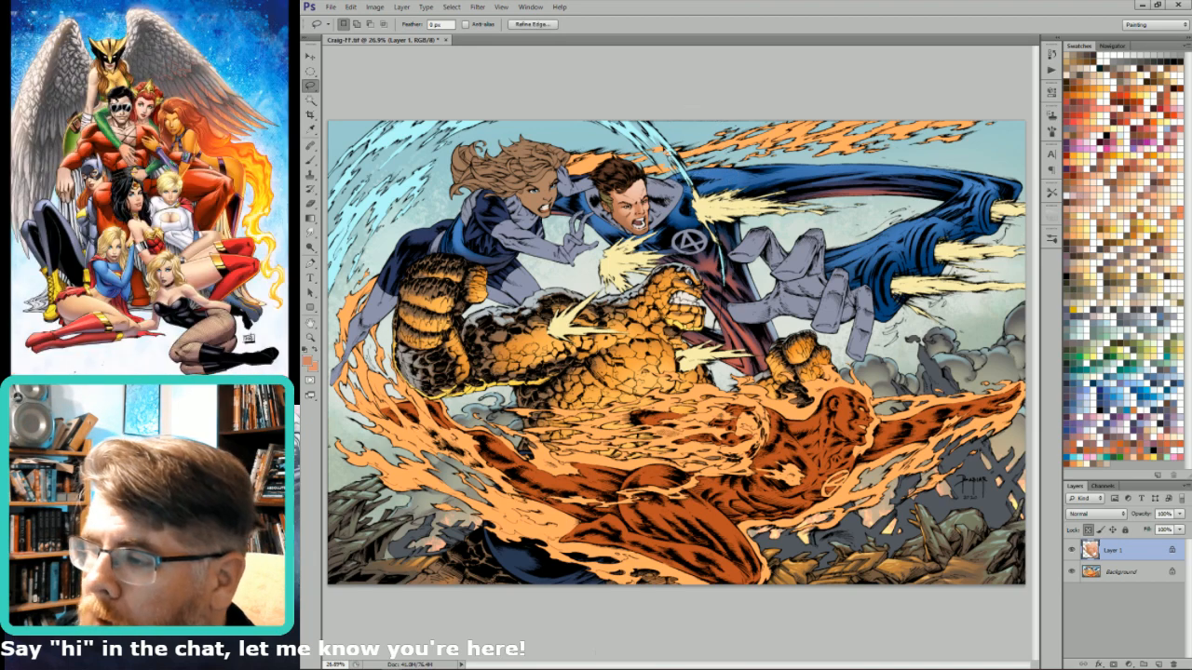
key(ctrl+d)
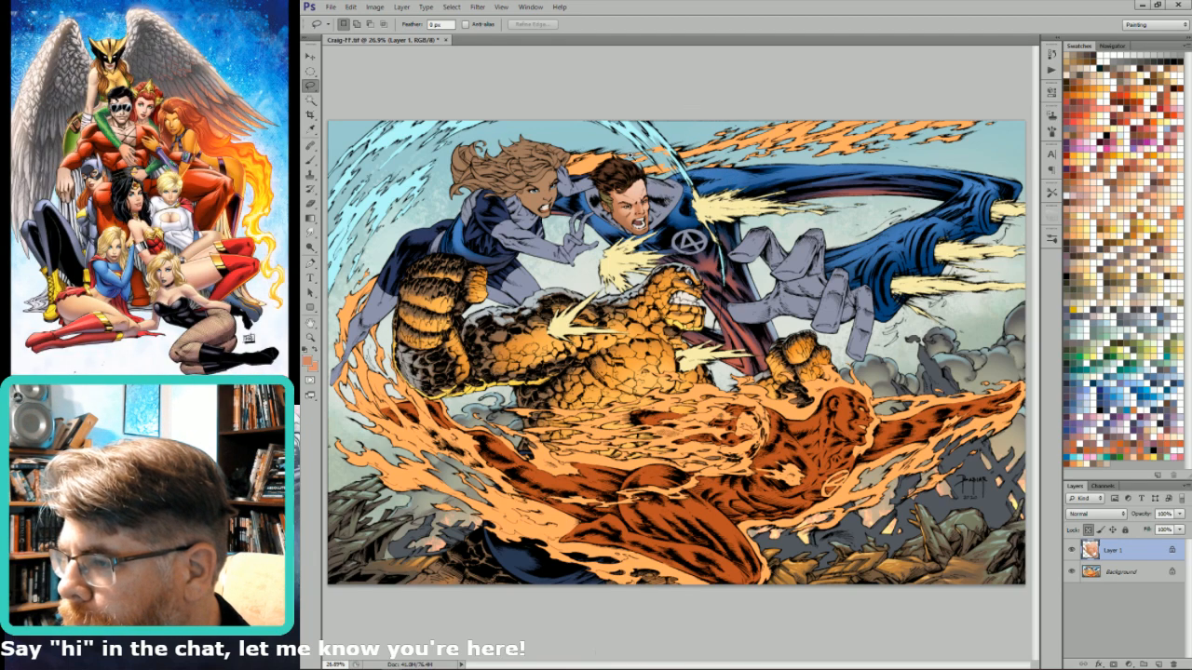
- Lasso the upper and lower parts of Mr. Fantastic's ear and lighten them with the sampled skin tone gradient
scroll(636, 116, up, 5)
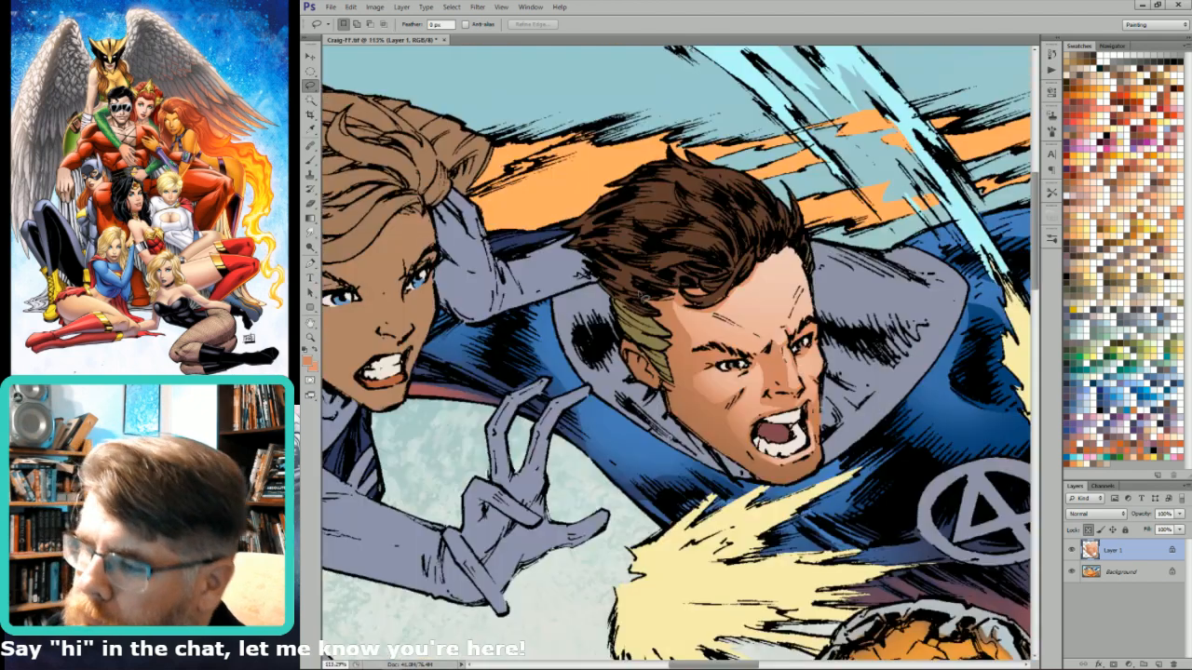
mouse_move(633, 352)
mouse_down()
mouse_move(652, 374)
mouse_move(633, 340)
mouse_up()
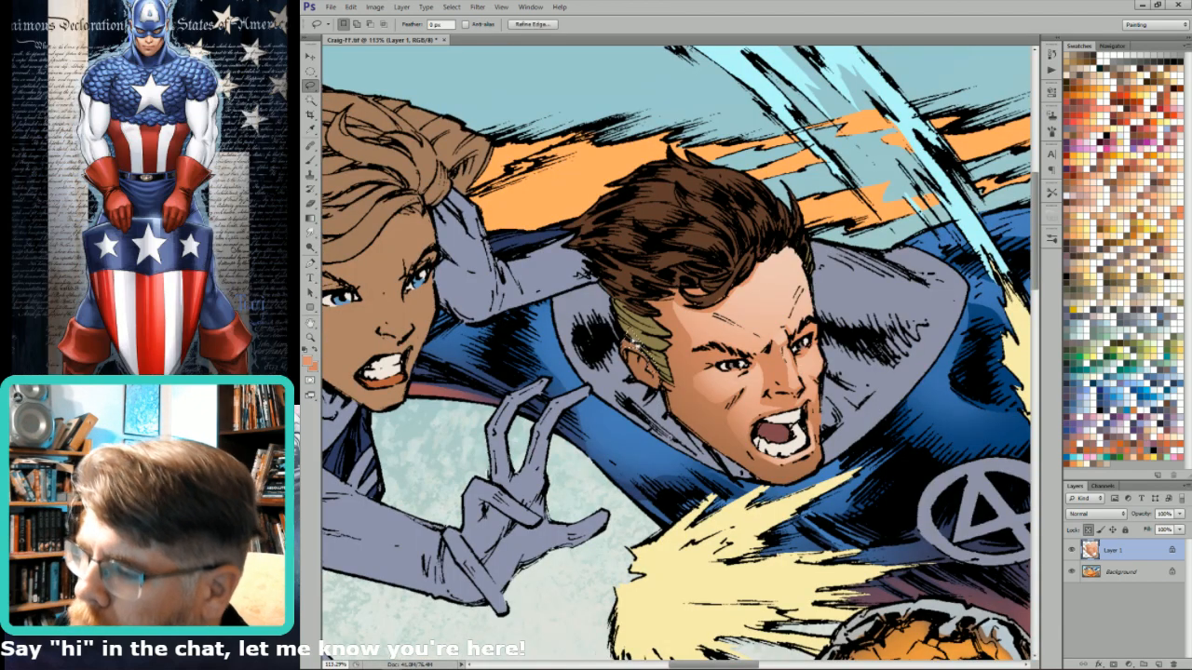
key(g)
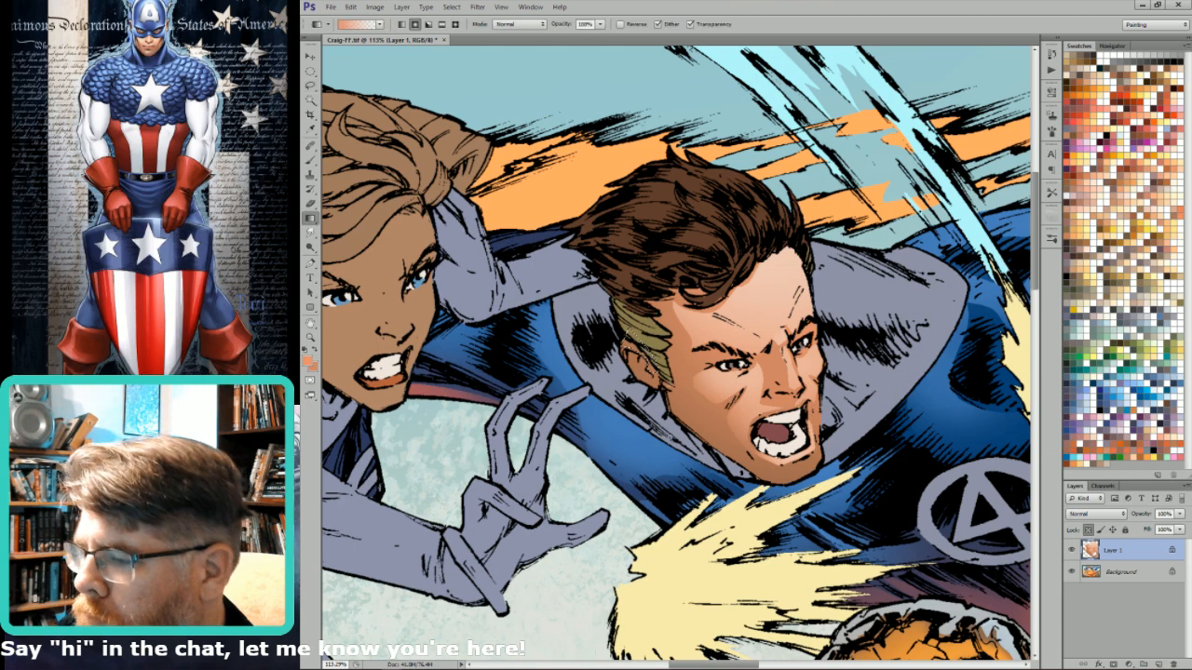
key(l)
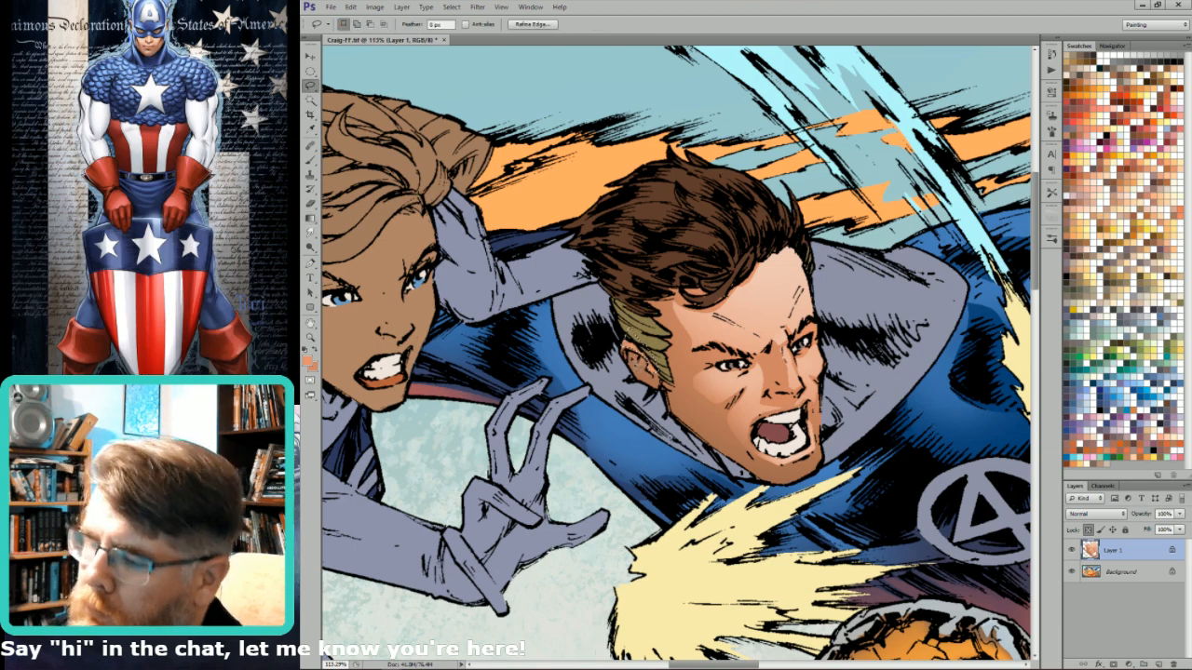
drag(651, 380, 660, 386)
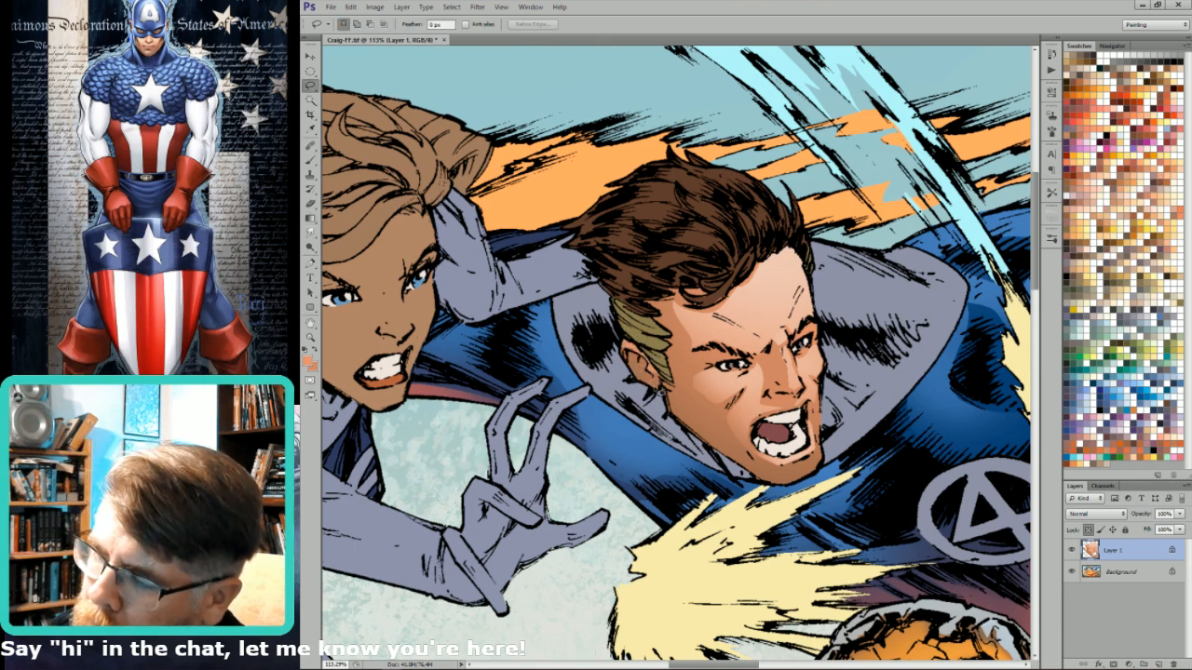
key(g)
key(l)
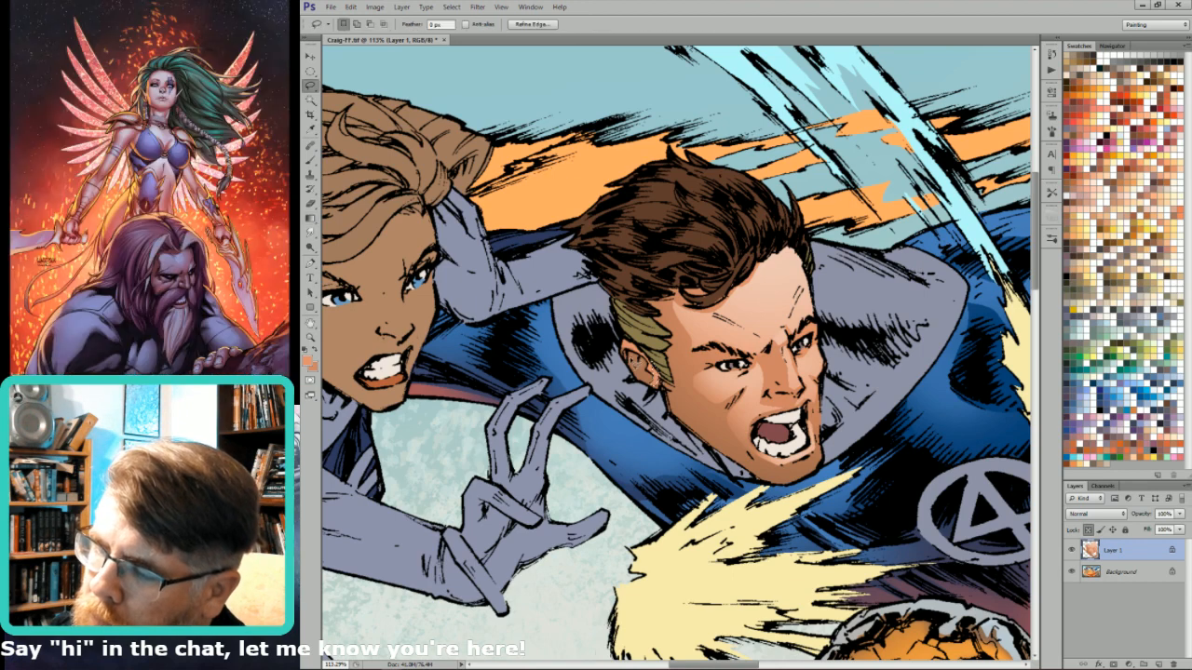
key(g)
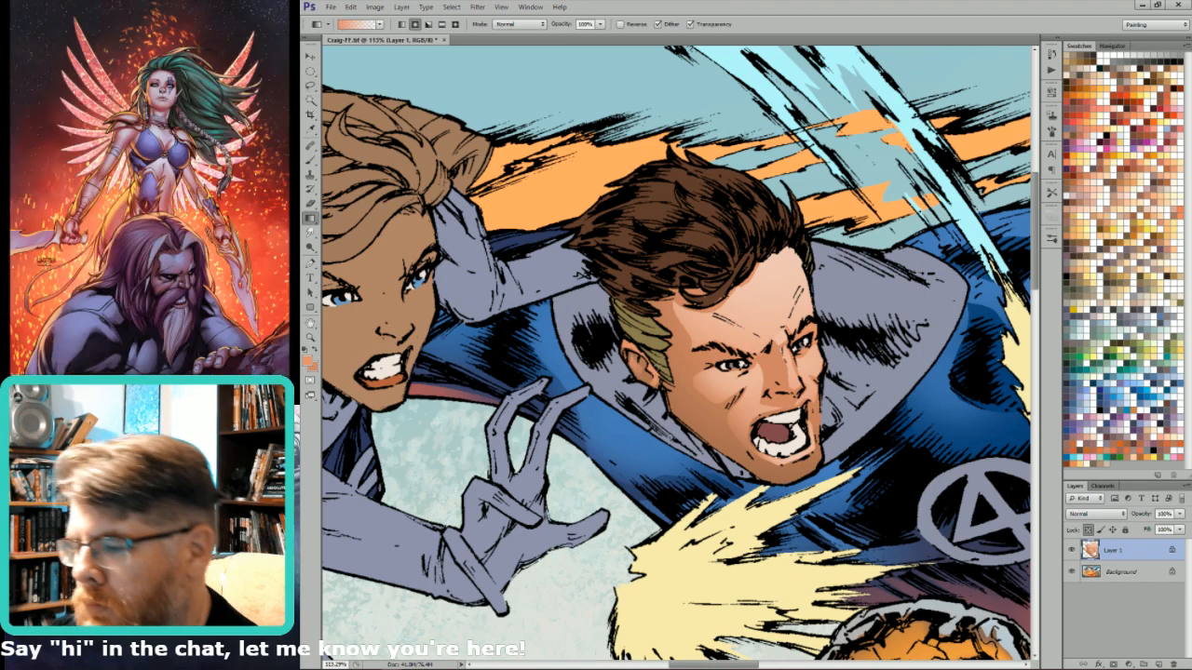
- Lasso the chin and jaw area of Mr. Fantastic's face and apply the skin gradient in Lighten mode
key(ctrl+1)
key(l)
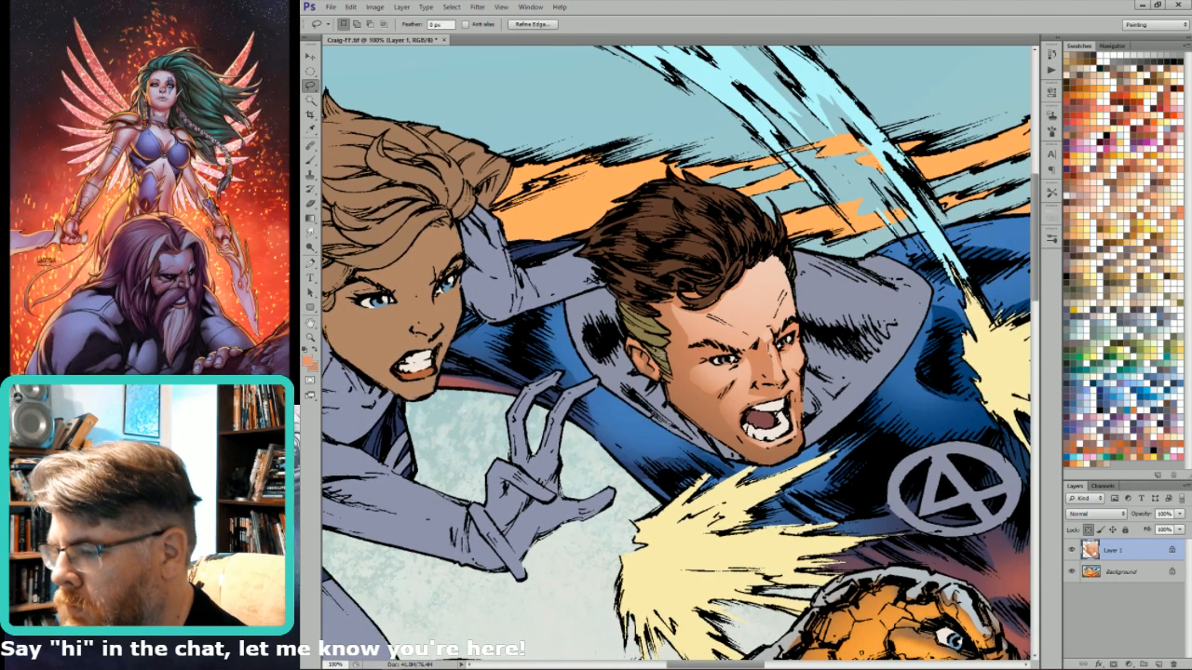
key(ctrl+minus)
key(ctrl+minus)
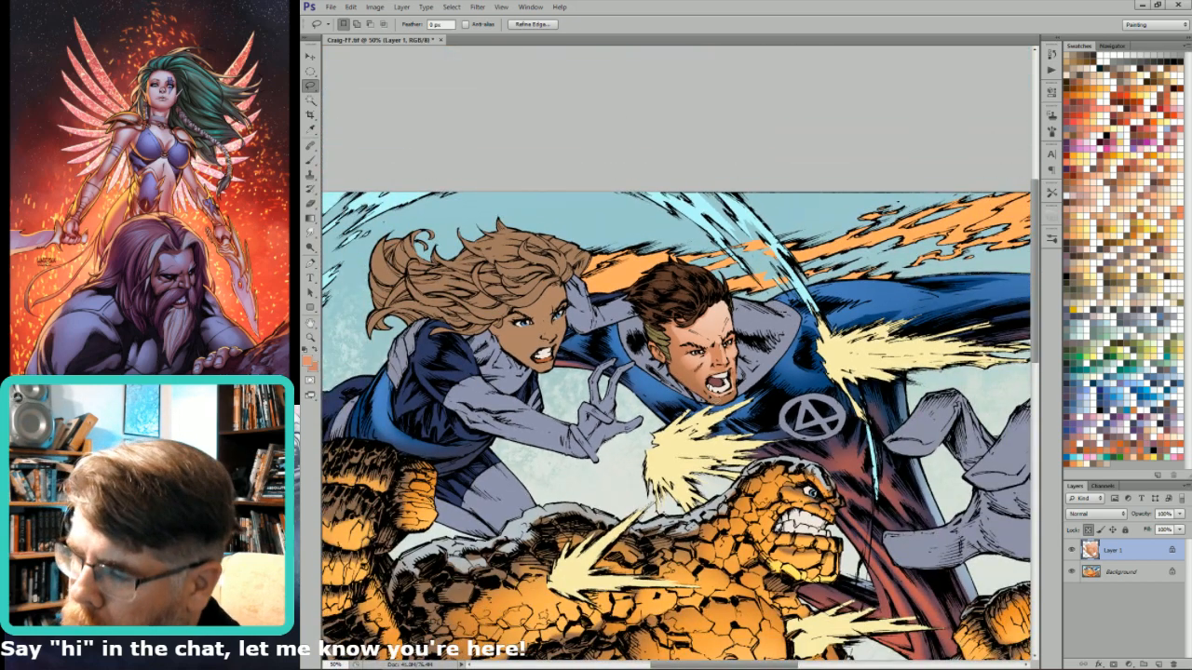
mouse_move(704, 397)
mouse_down()
mouse_move(717, 412)
mouse_move(736, 407)
mouse_up()
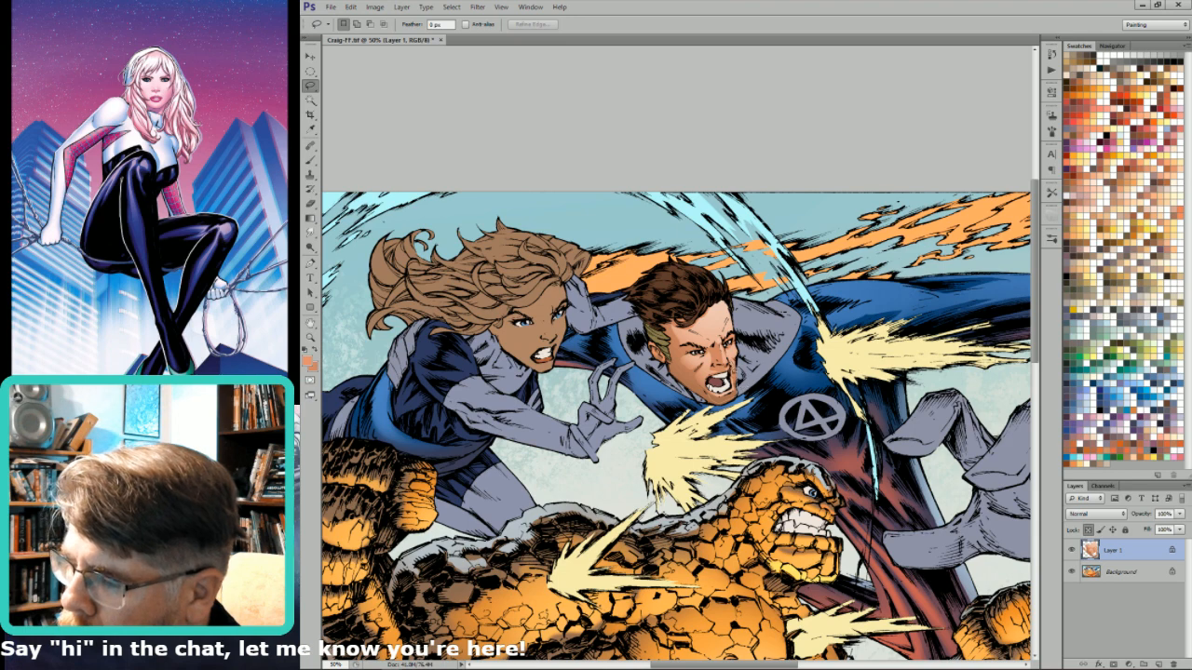
key(g)
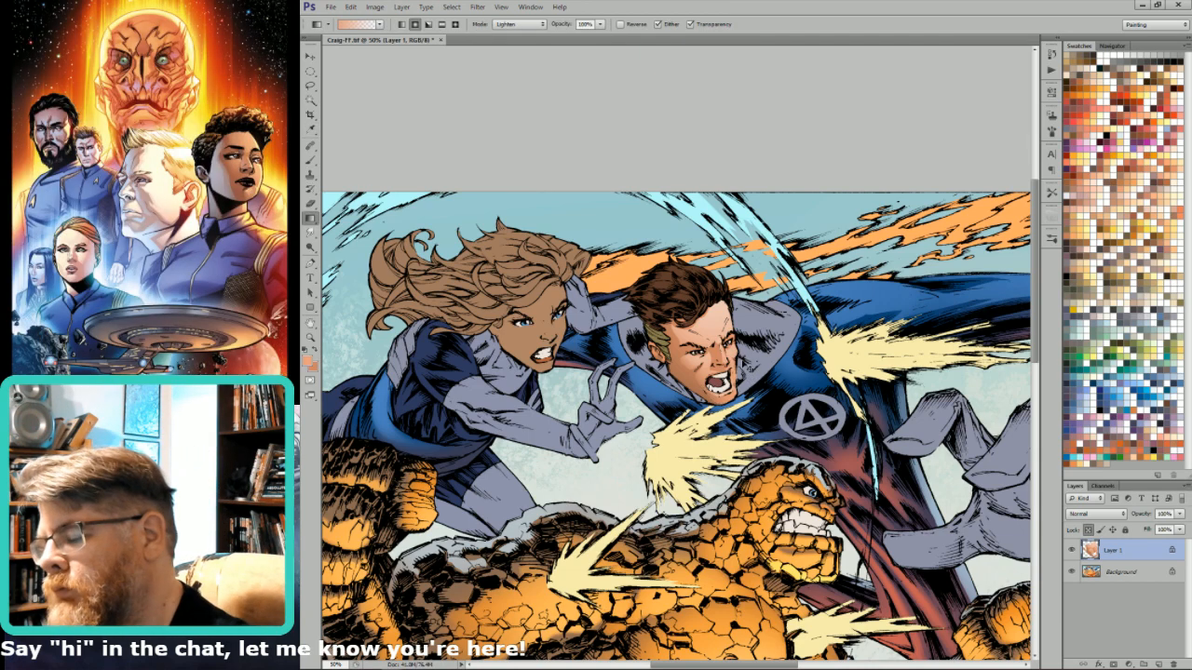
key(ctrl+minus)
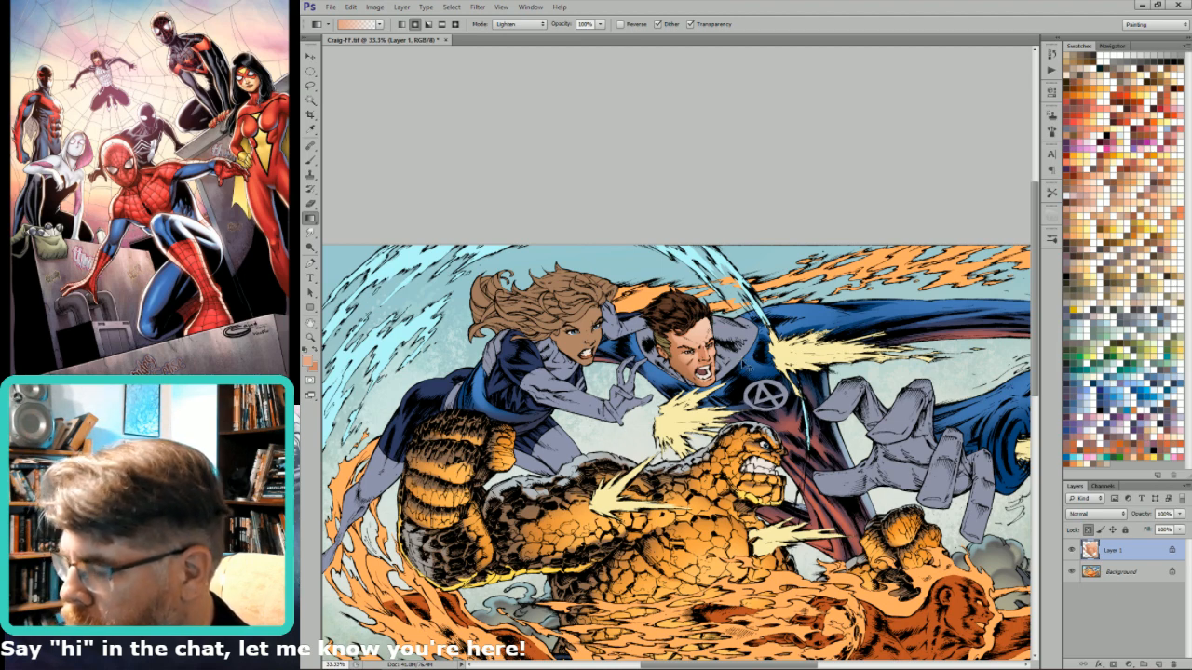
- Merge the layer down, select Mr. Fantastic's gray gloves, collar and emblem, and raise their Lightness with Hue/Saturation
key(ctrl+e)
key(w)
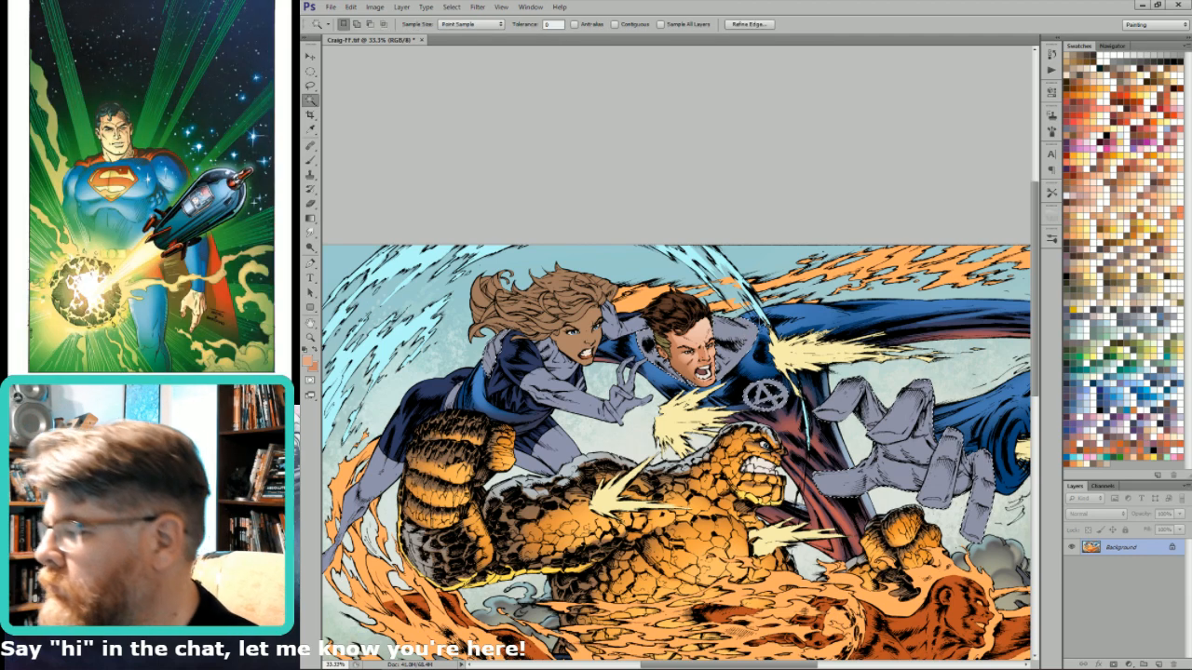
key(ctrl+u)
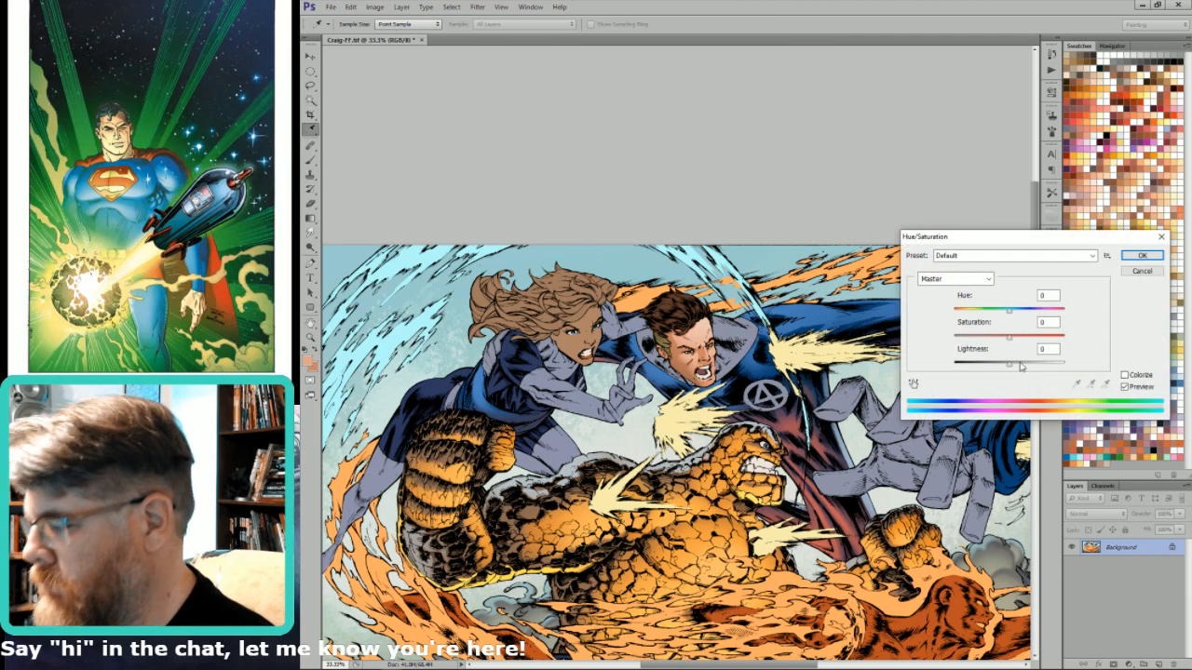
drag(1014, 370, 1021, 366)
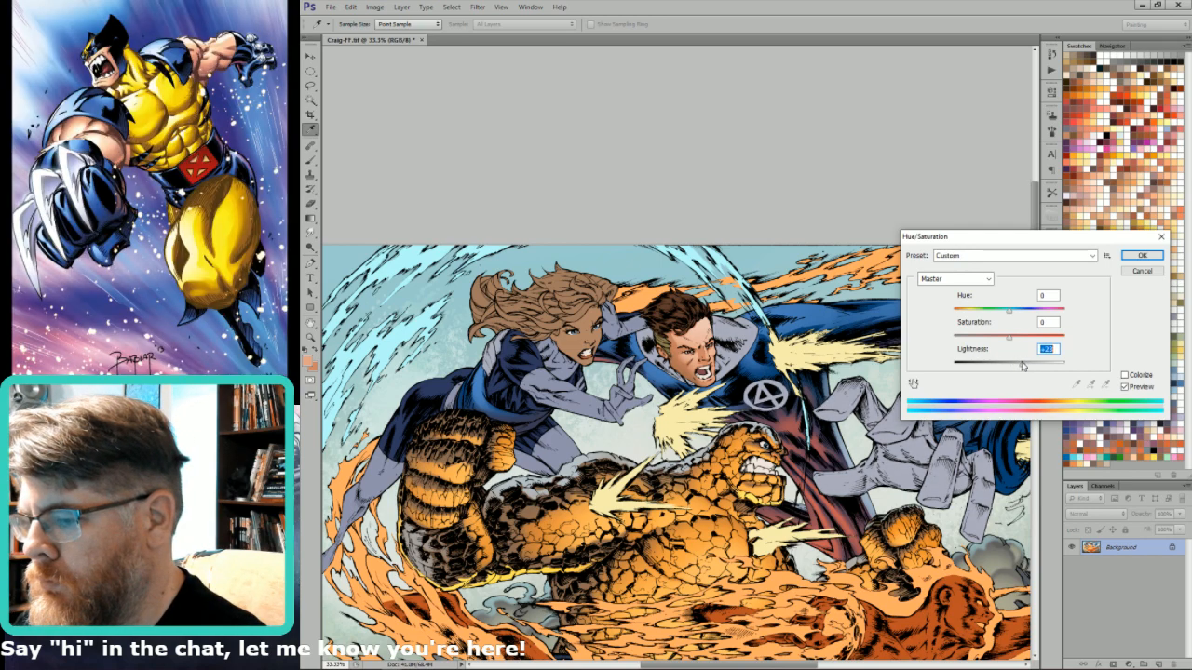
key(Return)
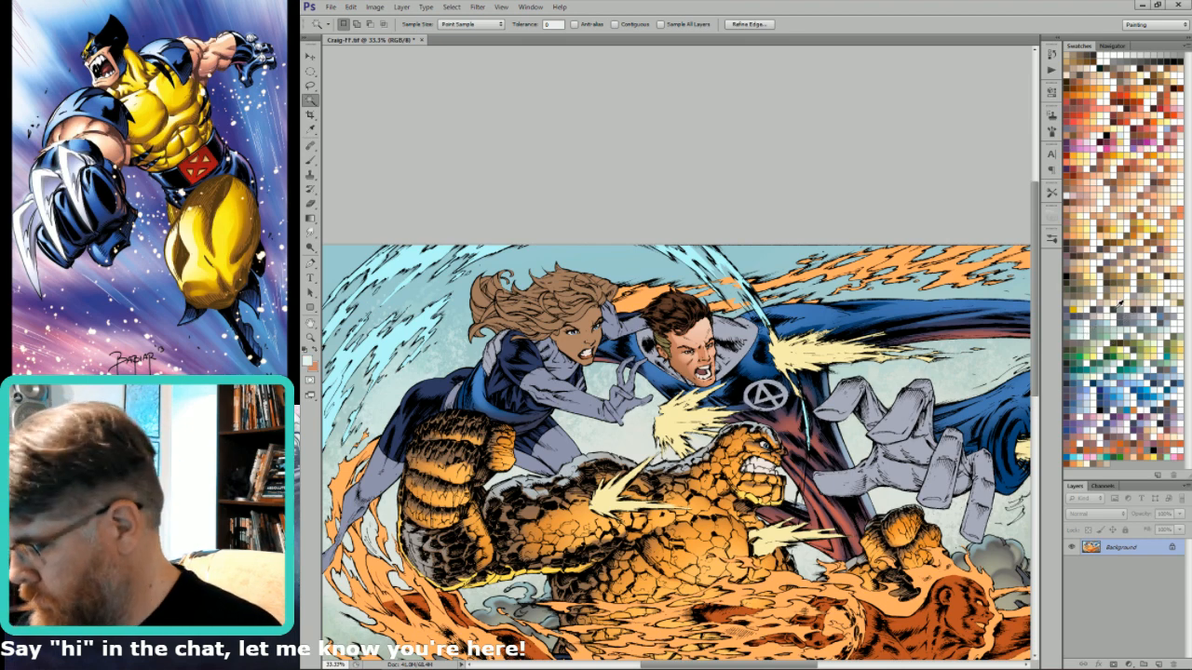
- Copy the selected gray costume areas to a new layer and prepare the Brush in Lighten mode with a light gray color and larger tip
key(ctrl+j)
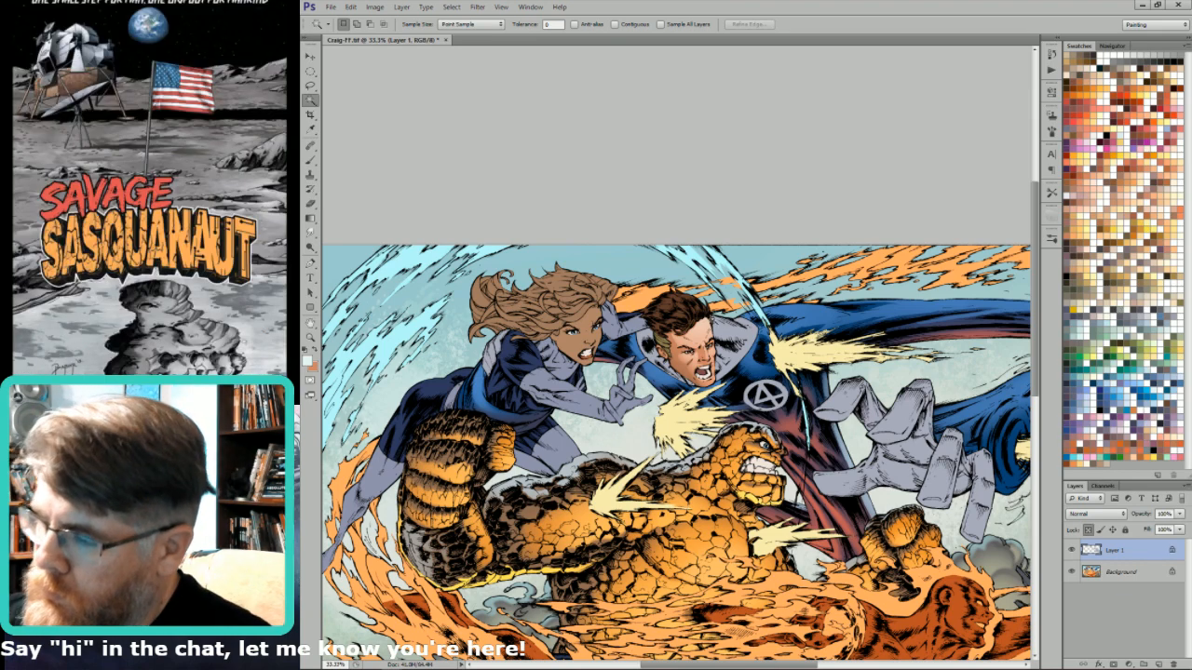
key(b)
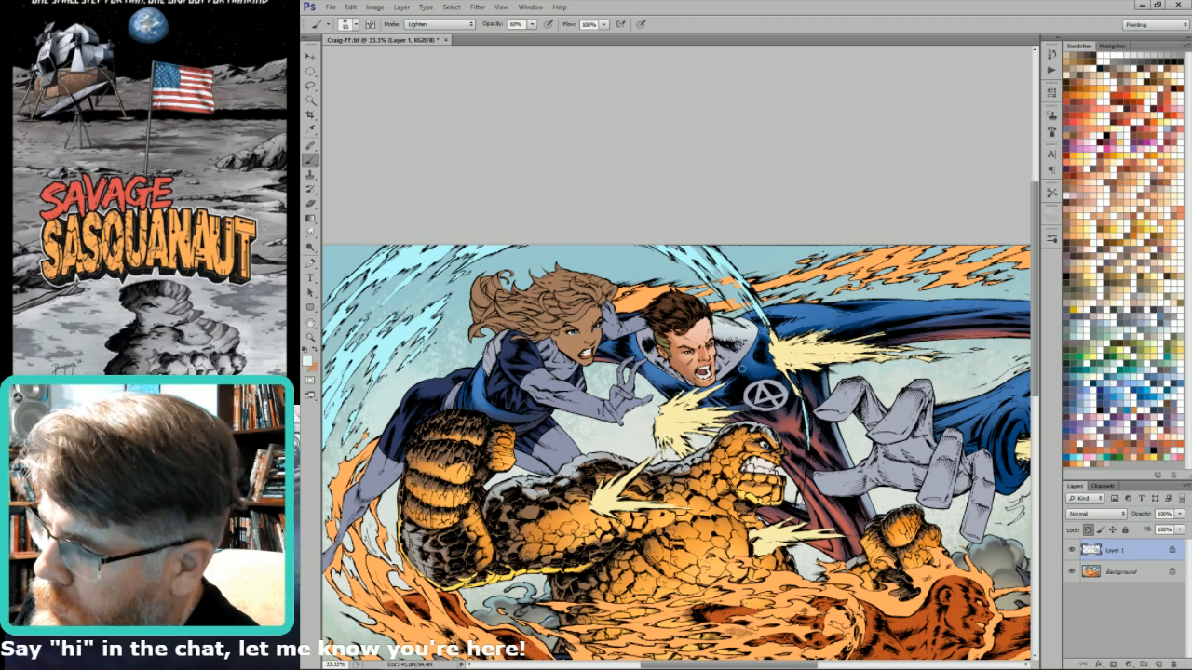
key(])
key(])
key(])
key(])
key(])
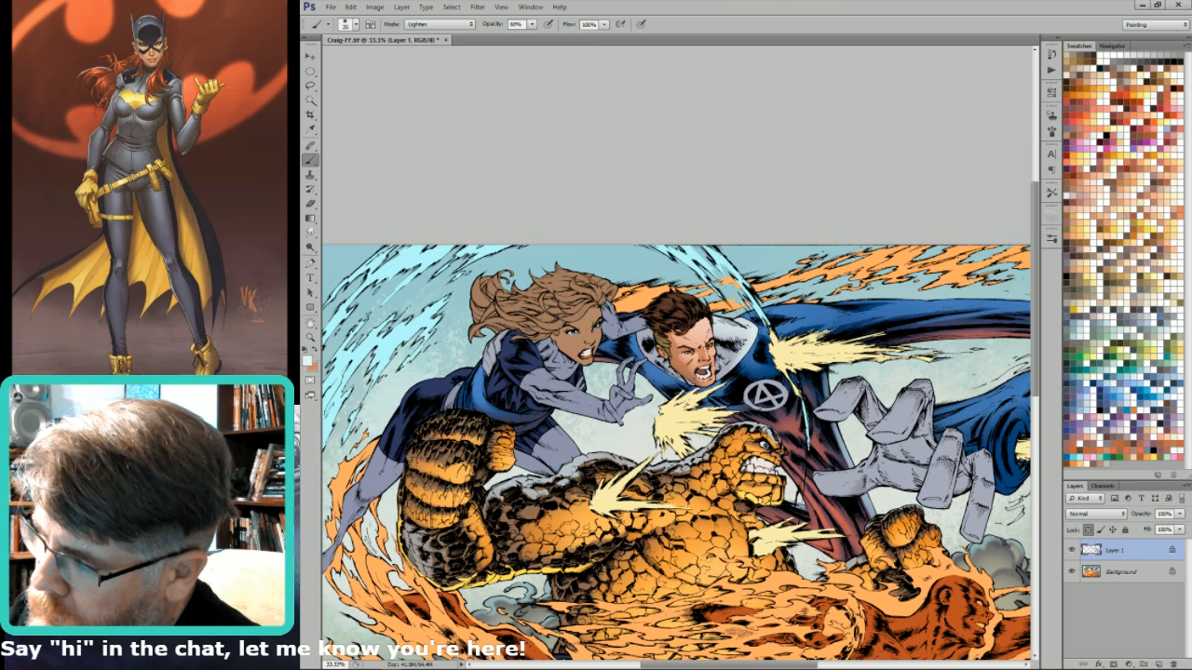
key(])
key(])
key(])
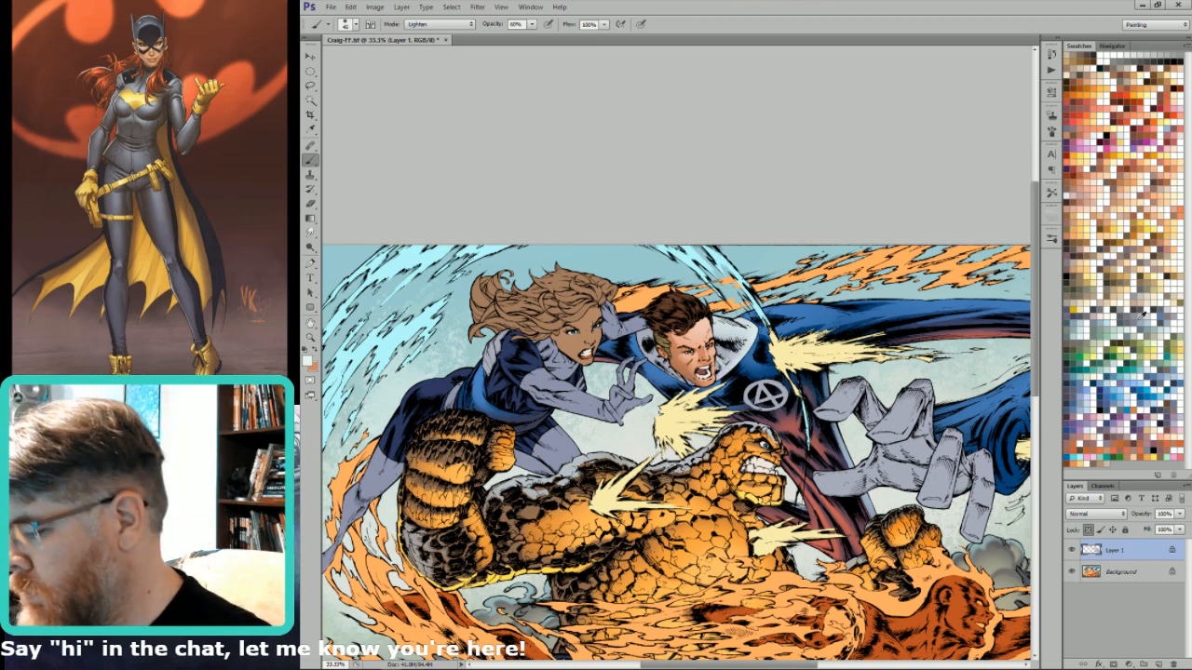
- Sample the glove's gray from the Background layer as the painting color and make Layer 1 active again for brushing
click(1096, 577)
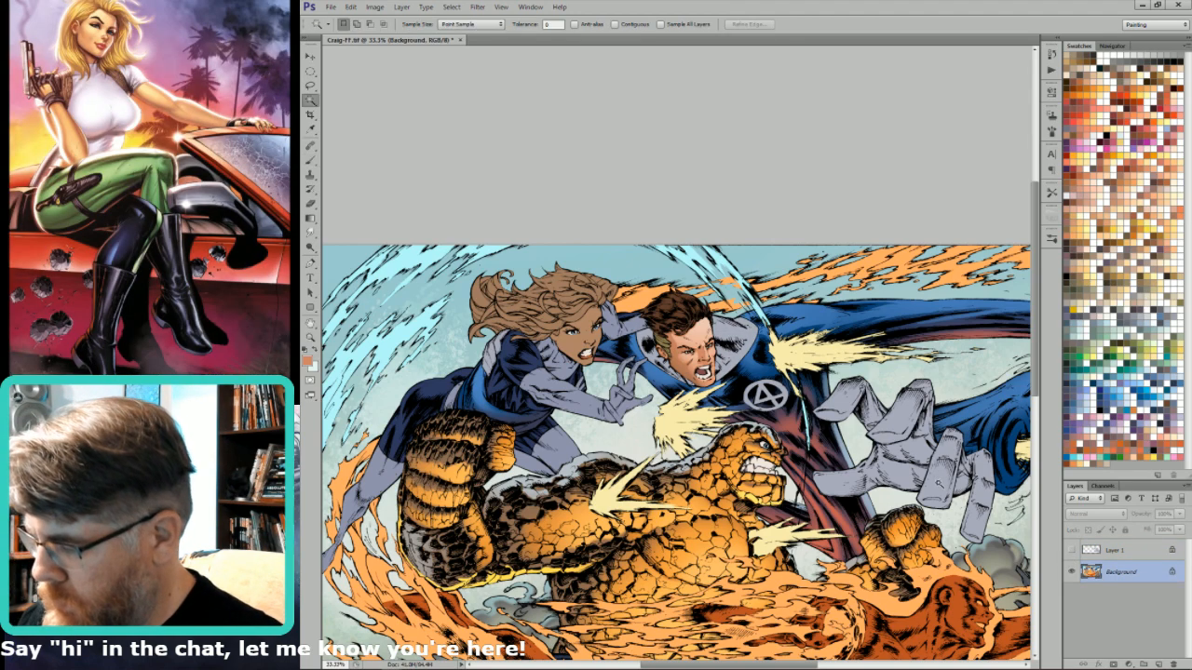
key(u)
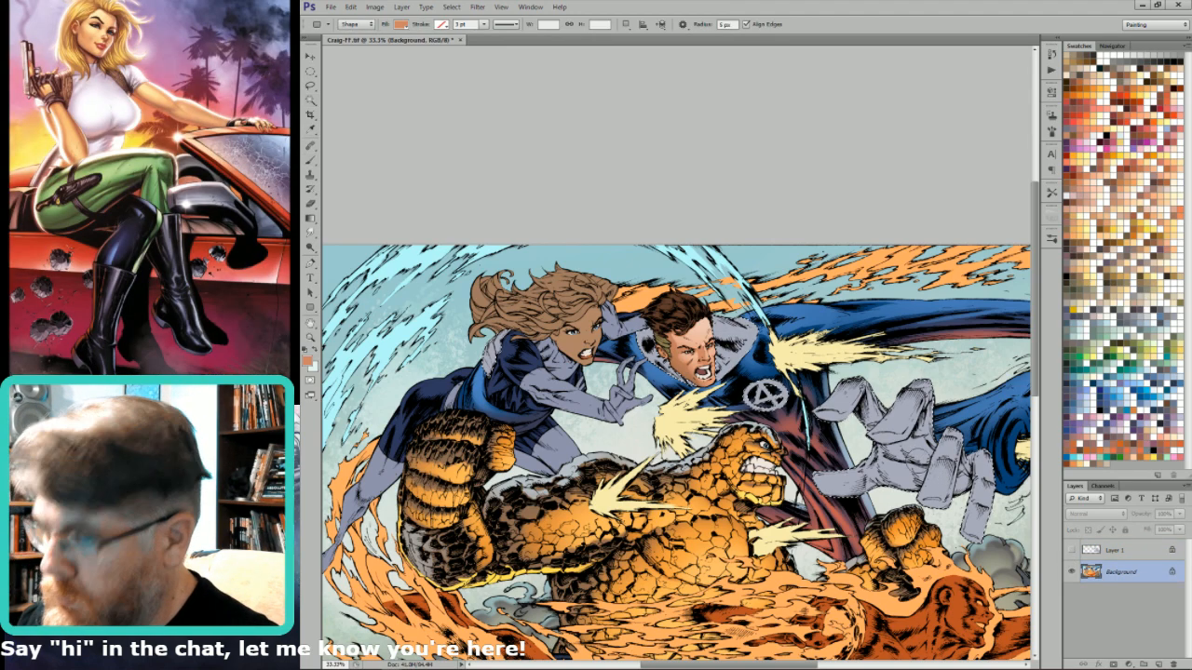
key(y)
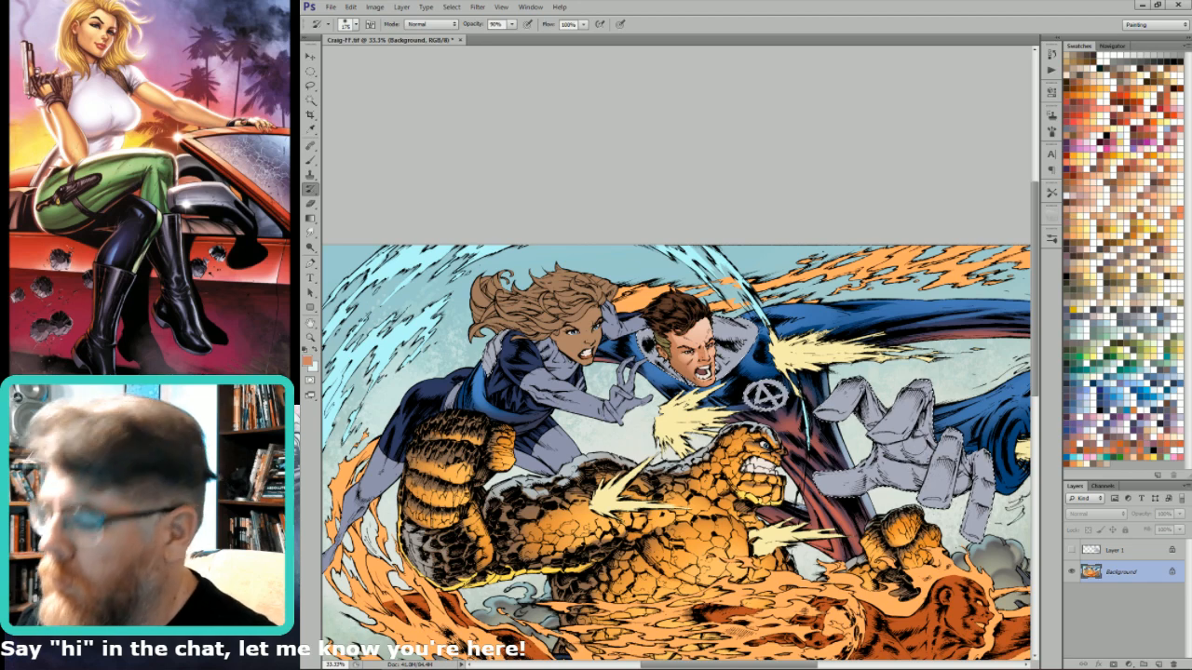
key(i)
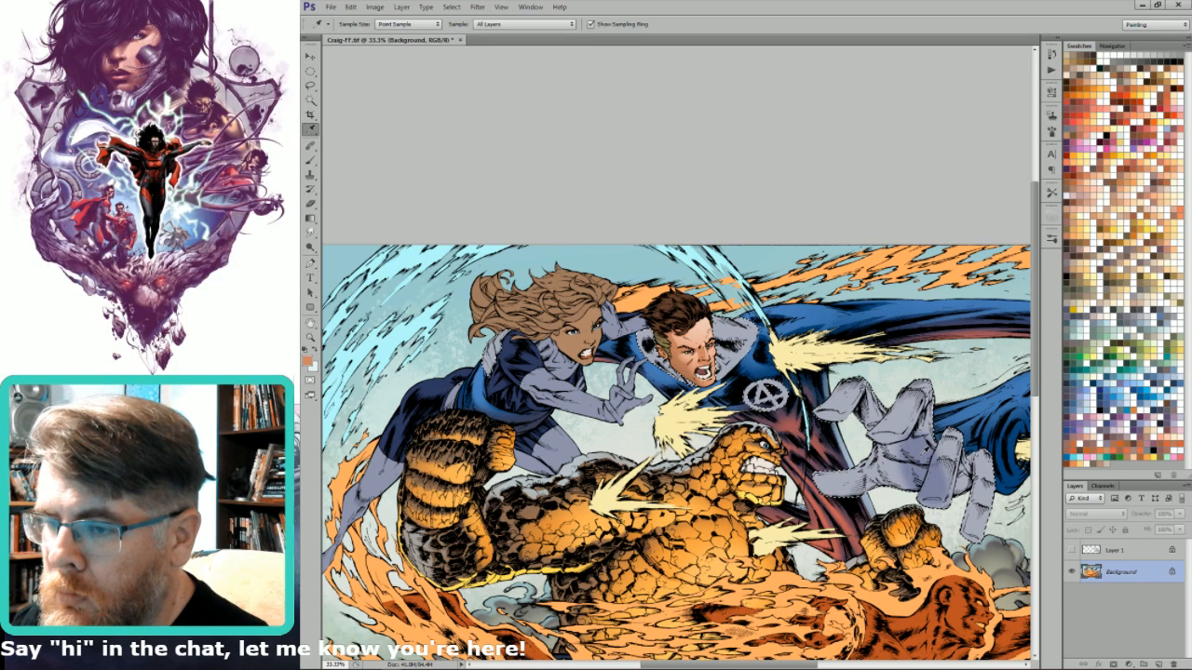
click(924, 465)
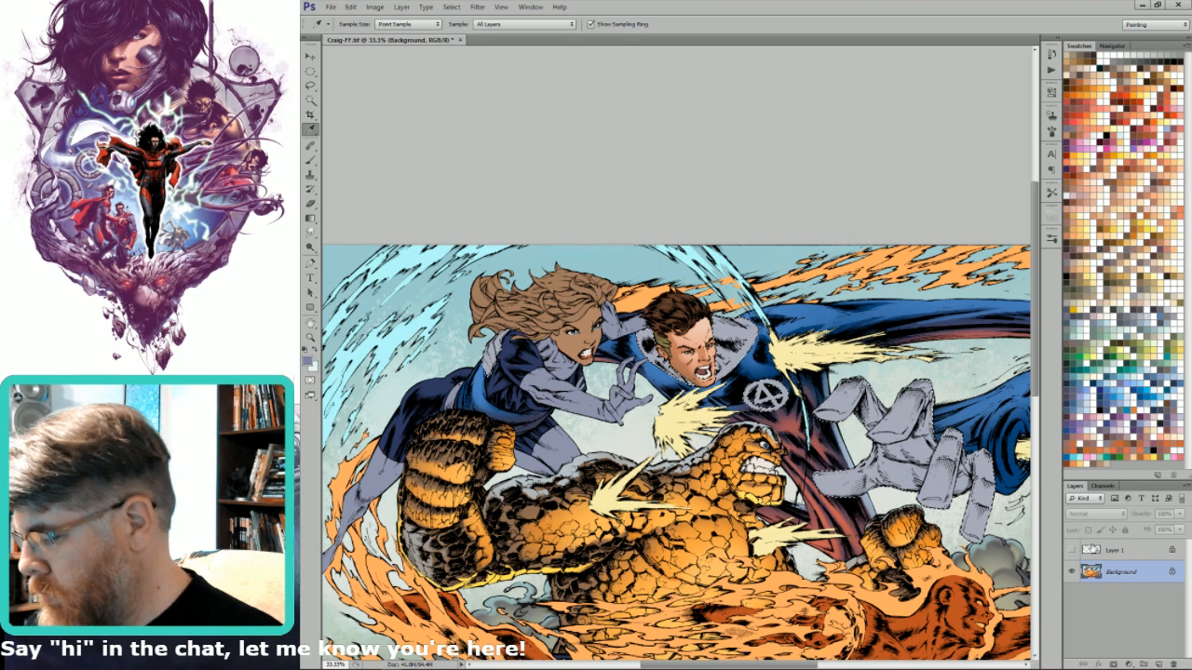
click(1113, 549)
key(b)
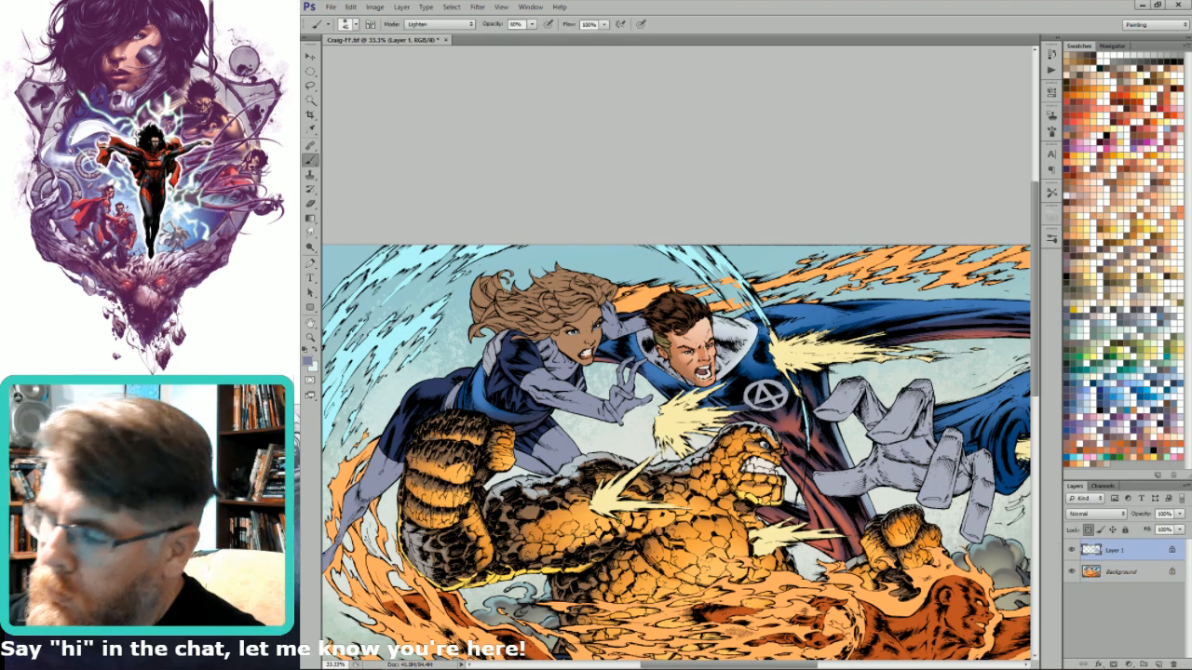
- Lasso areas of Mr. Fantastic's collar and shade them with the sampled gray gradient, changing the gradient mode from Lighten to Normal
key(l)
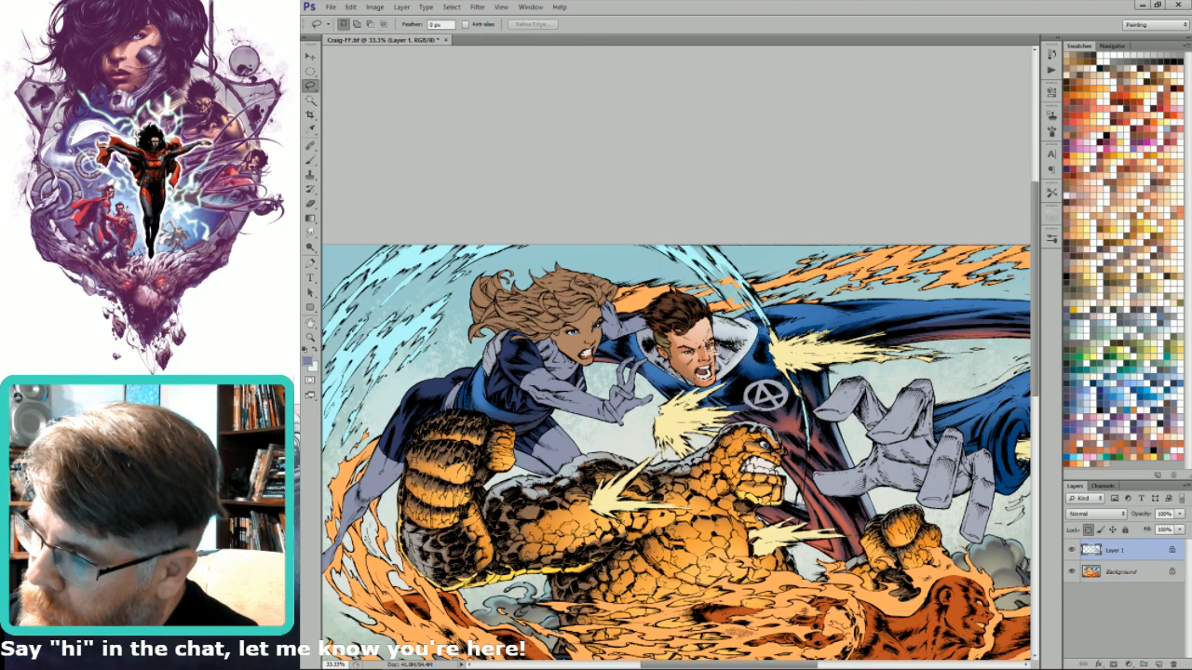
key(g)
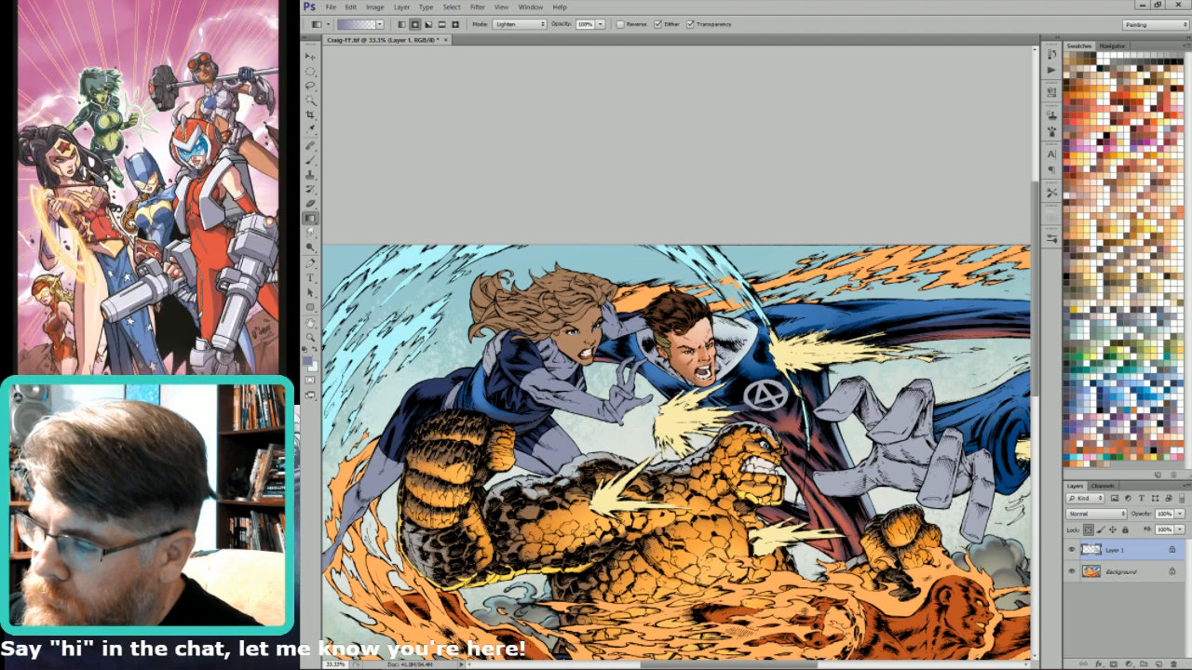
key(l)
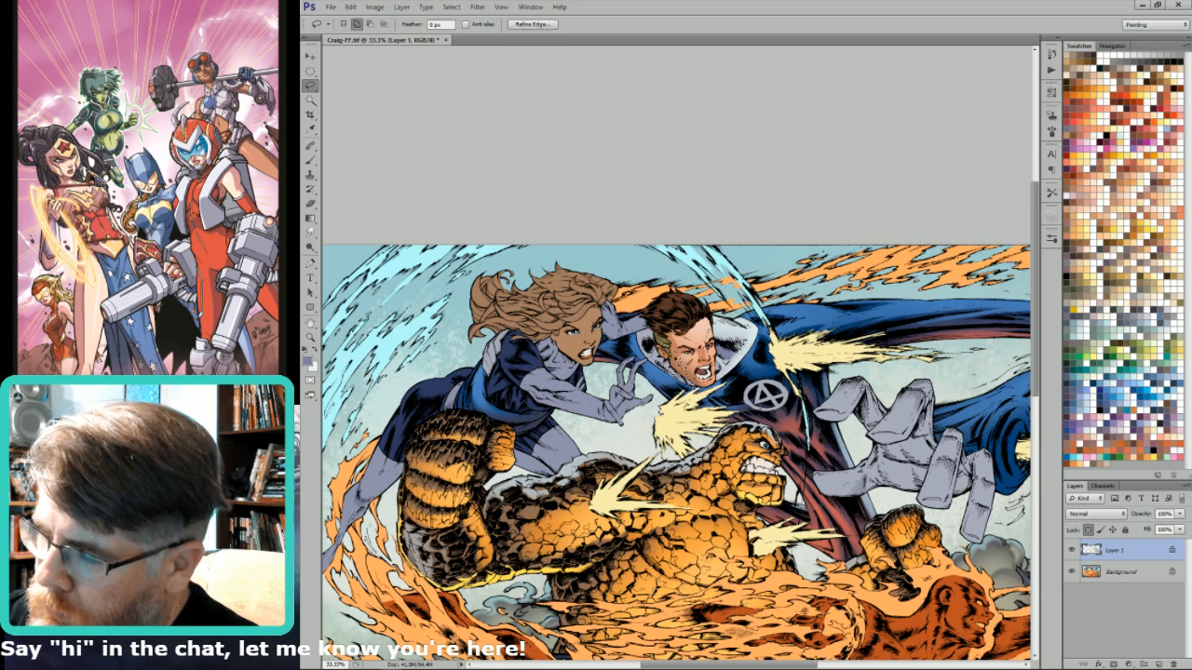
key(g)
key(l)
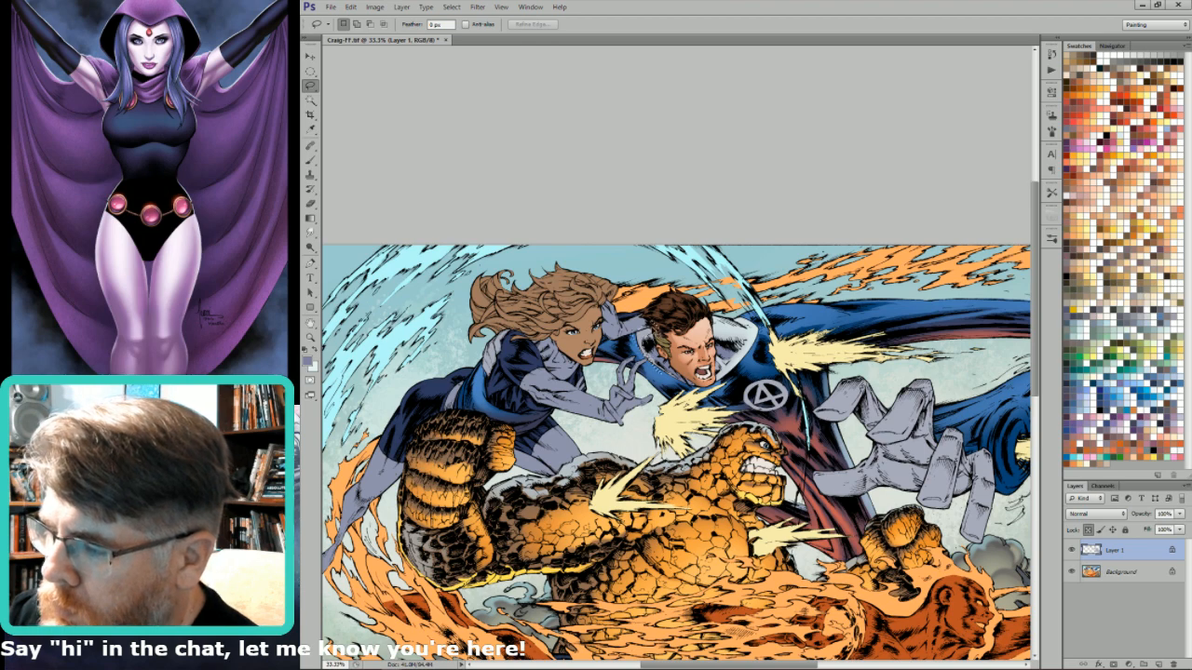
key(g)
key(x)
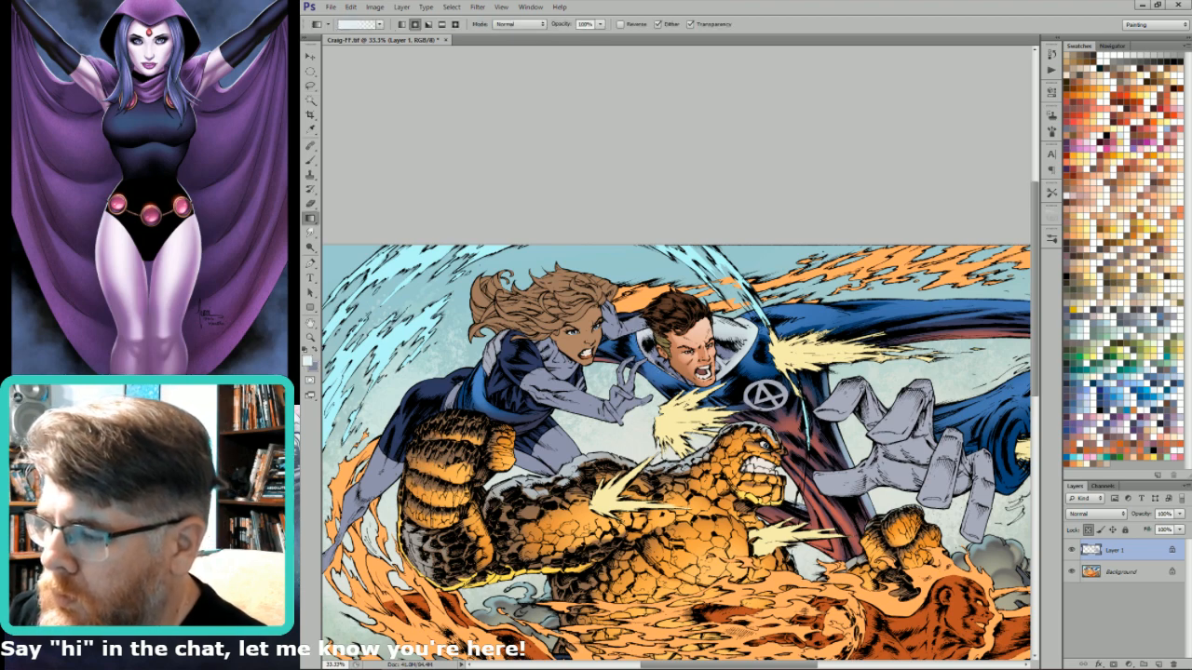
- Sample the collar's gray and brush soft shading onto Mr. Fantastic's collar in Normal mode at 60% opacity
key(m)
key(b)
alt+click(644, 340)
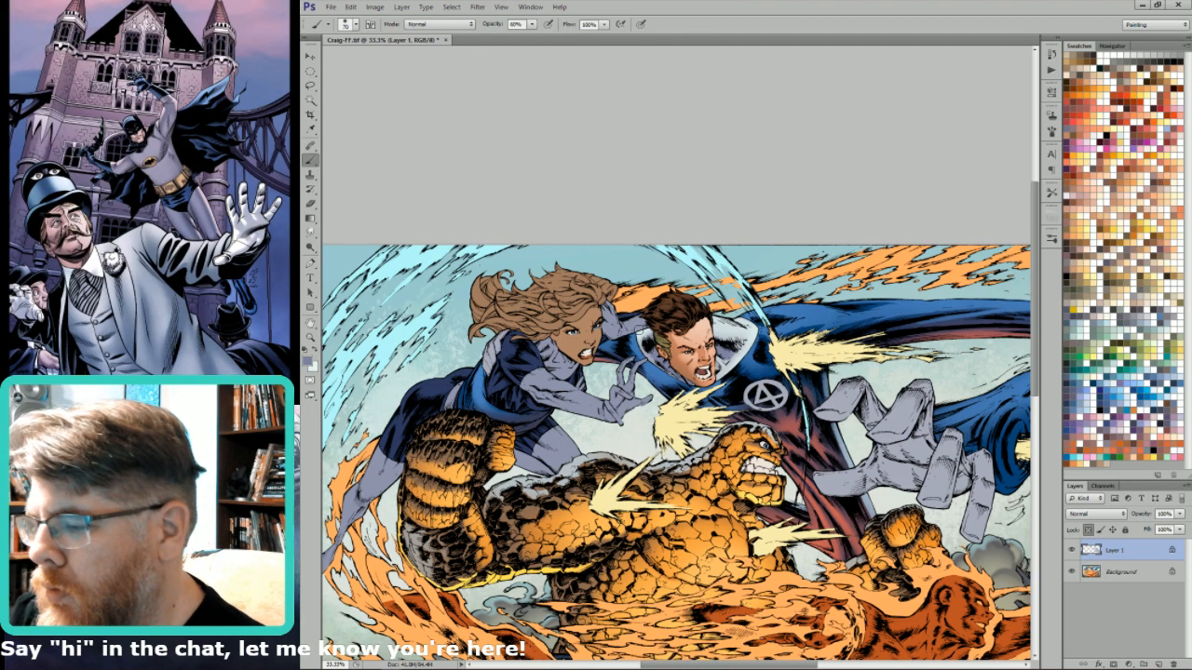
key(x)
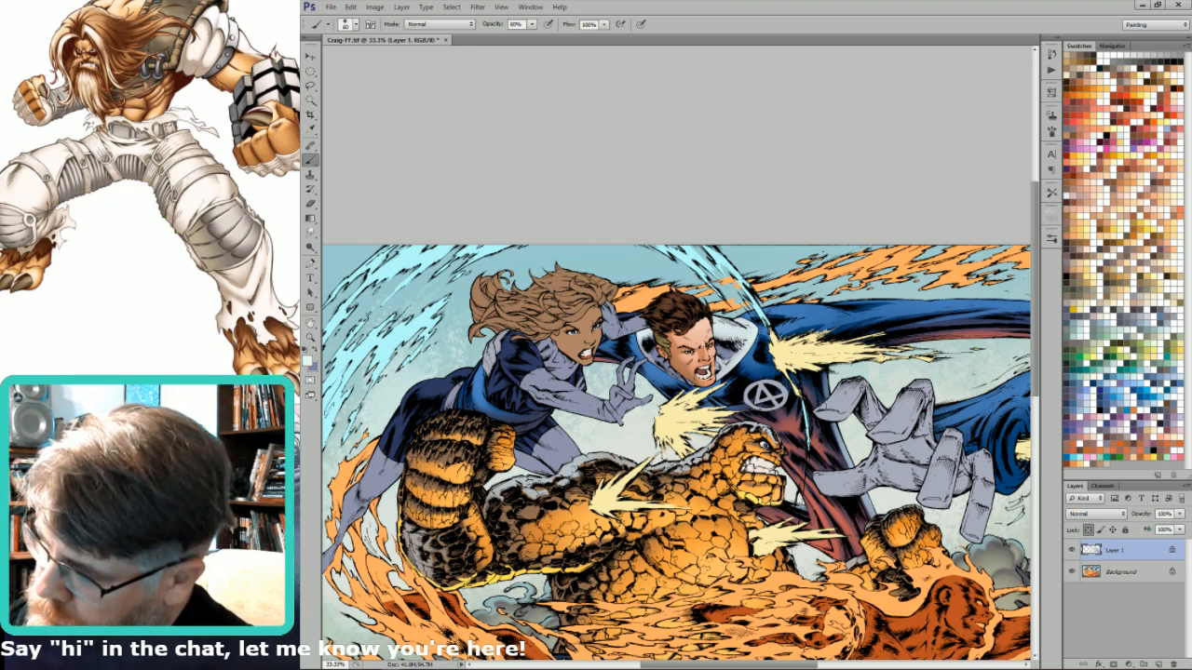
key(x)
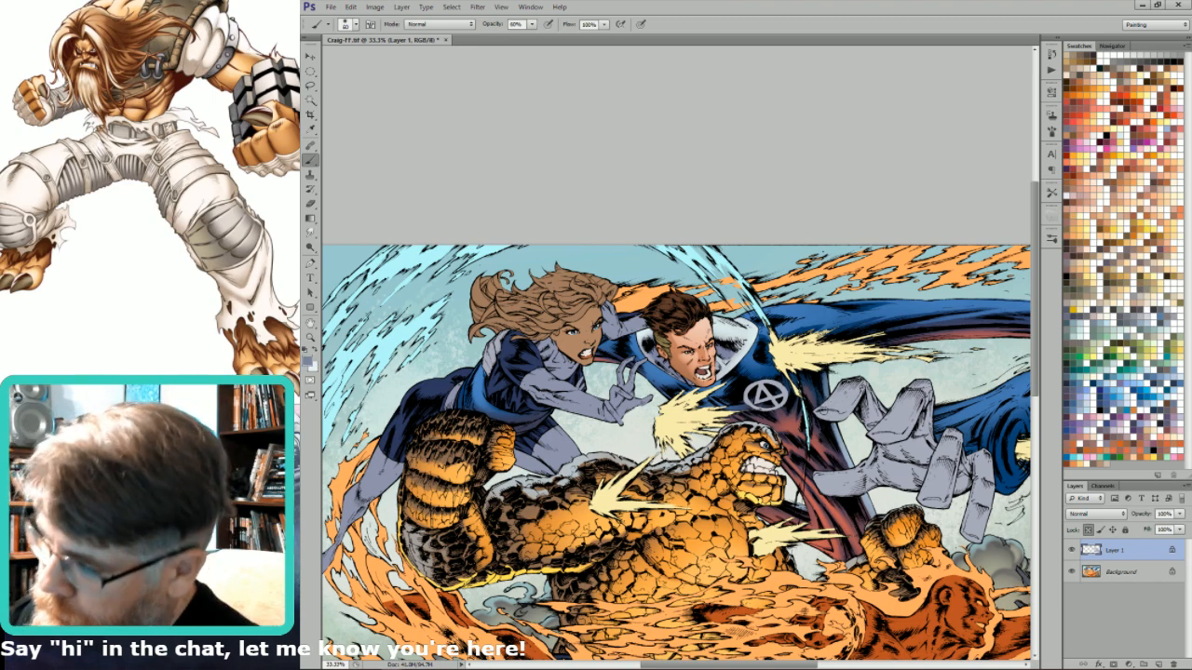
- Enlarge the brush tip and paint gray shading across the palm and upper fingers of Mr. Fantastic's large glove
key(bracketright)
key(bracketright)
key(bracketright)
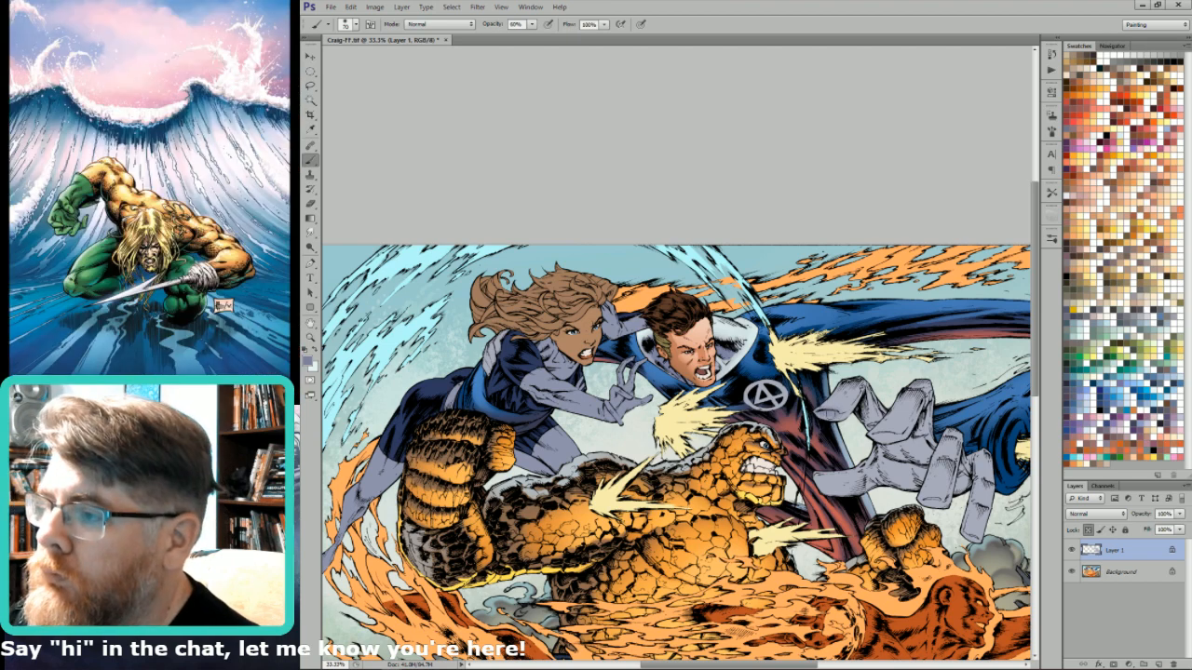
key(bracketright)
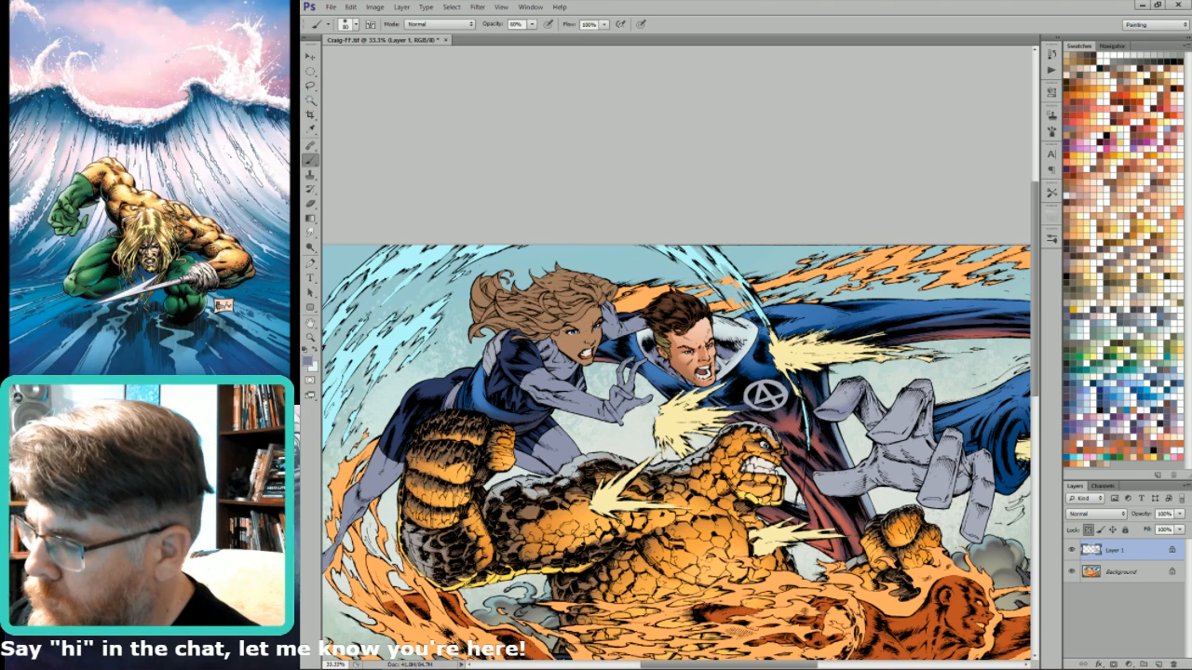
key(bracketright)
key(bracketright)
key(bracketright)
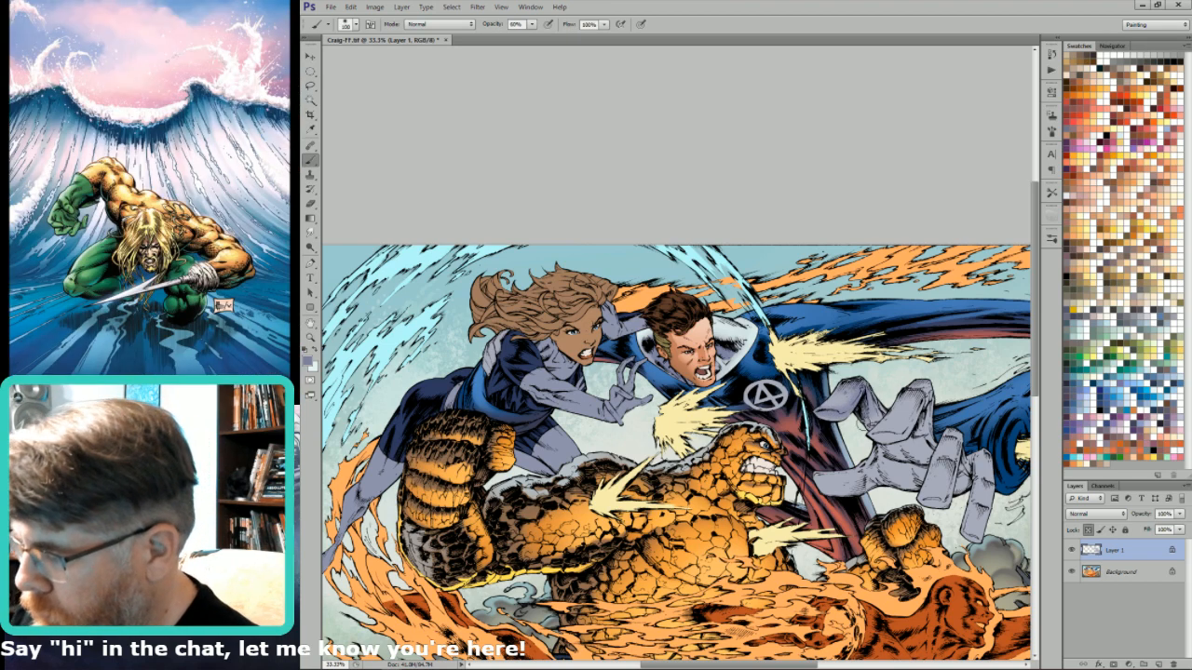
key(bracketright)
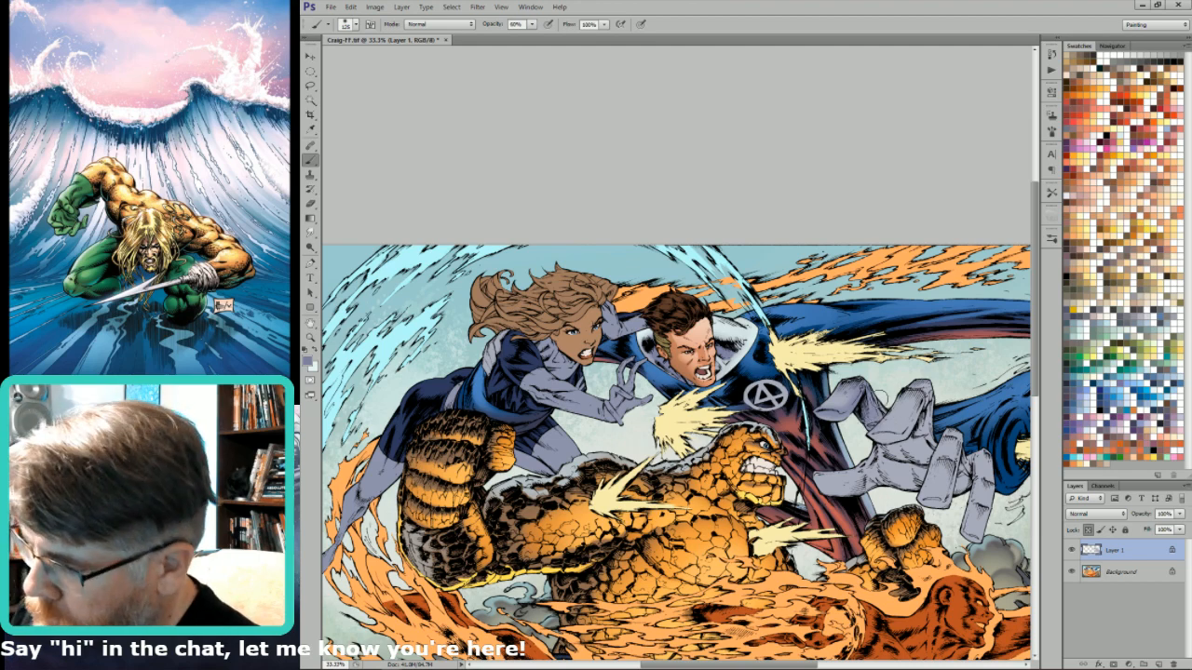
mouse_move(823, 485)
mouse_down()
mouse_move(909, 460)
mouse_move(896, 435)
mouse_move(923, 404)
mouse_move(920, 443)
mouse_move(922, 392)
mouse_move(914, 405)
mouse_up()
- Adjust the brush size and paint gray shading on the lower fingers of the large glove
key(bracketright)
key(bracketright)
key(bracketleft)
key(bracketleft)
key(bracketleft)
key(bracketleft)
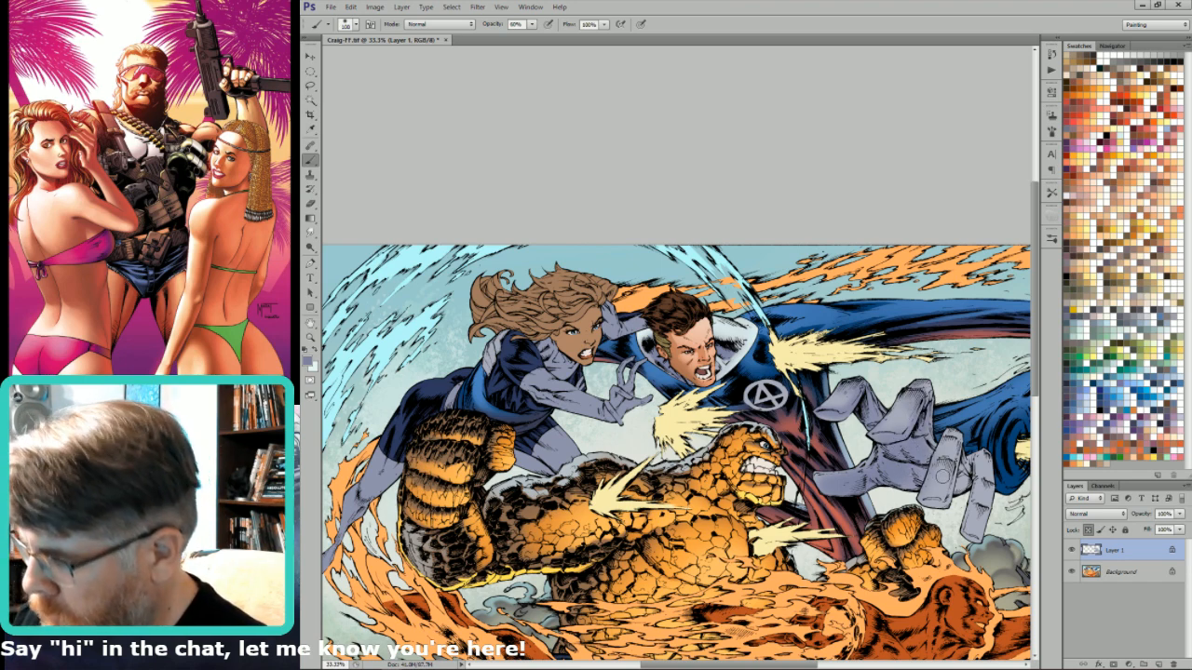
key(bracketright)
mouse_move(935, 500)
mouse_down()
mouse_move(954, 510)
mouse_move(938, 489)
mouse_move(949, 456)
mouse_move(952, 487)
mouse_move(937, 512)
mouse_move(953, 497)
mouse_up()
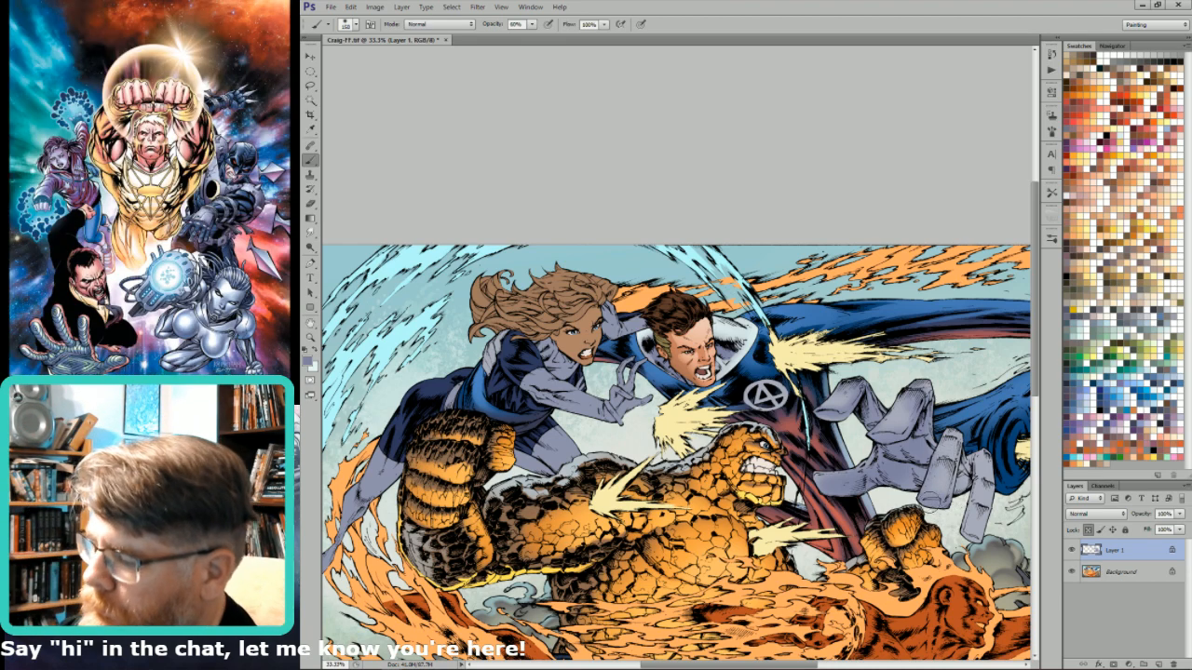
- Finish shading the glove's lower edge and brush the gray onto the collar below Mr. Fantastic's chin with a larger tip
key(bracketleft)
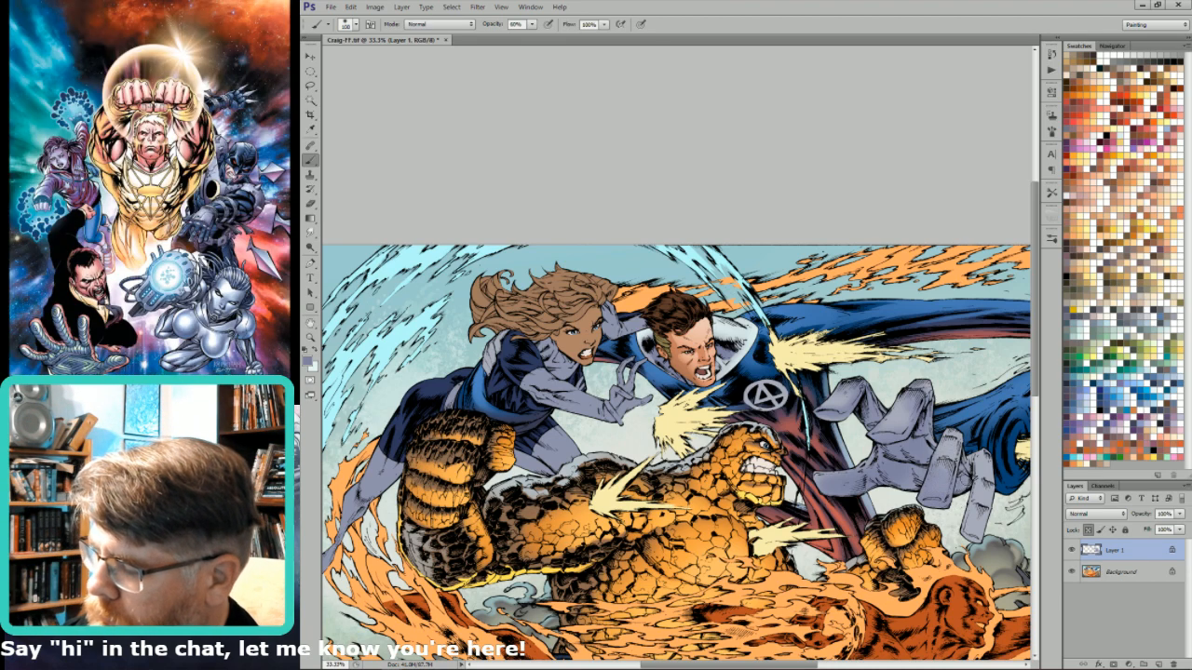
mouse_move(960, 486)
mouse_down()
mouse_move(964, 521)
mouse_move(892, 536)
mouse_up()
key(bracketright)
key(bracketright)
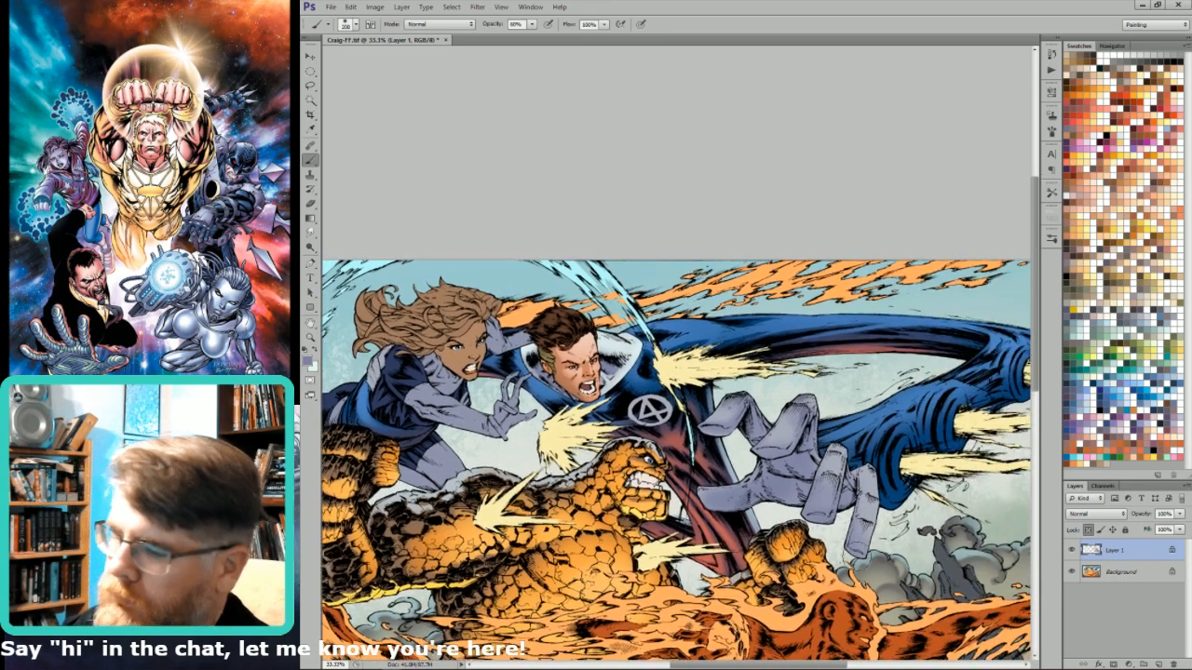
drag(597, 408, 614, 404)
key(bracketright)
key(bracketright)
- Lasso the glove fingertip nearest the chest emblem and brush a light gray highlight inside the selection
key(ctrl+minus)
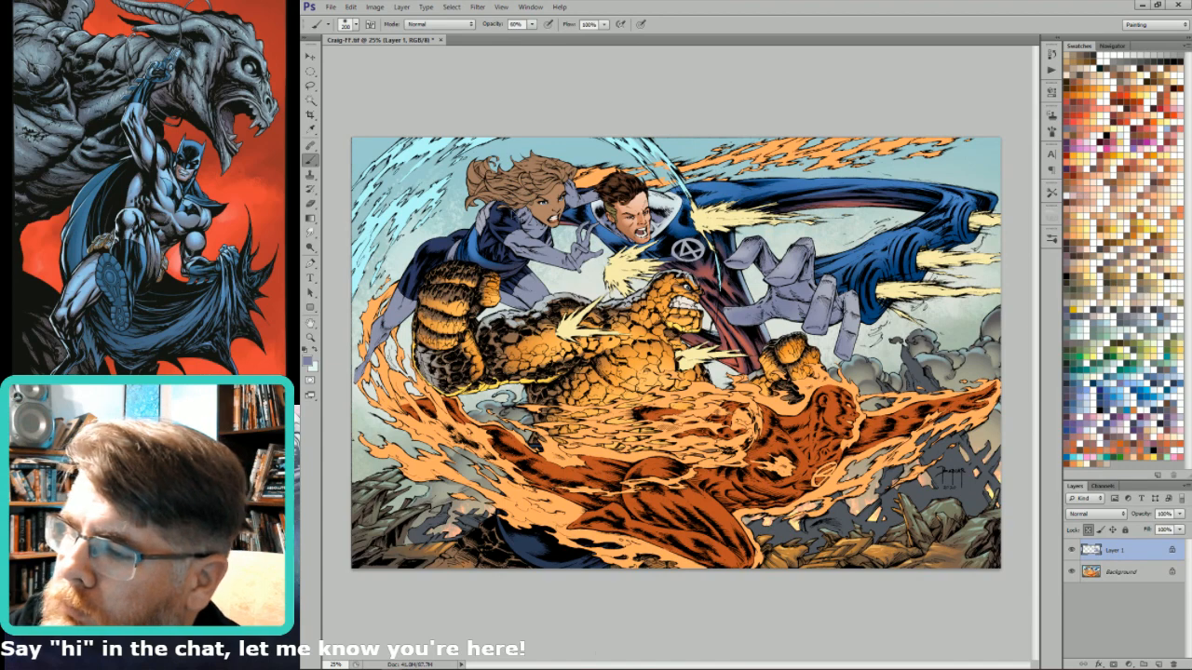
key(ctrl+minus)
key(ctrl+plus)
key(ctrl+plus)
drag(516, 216, 807, 461)
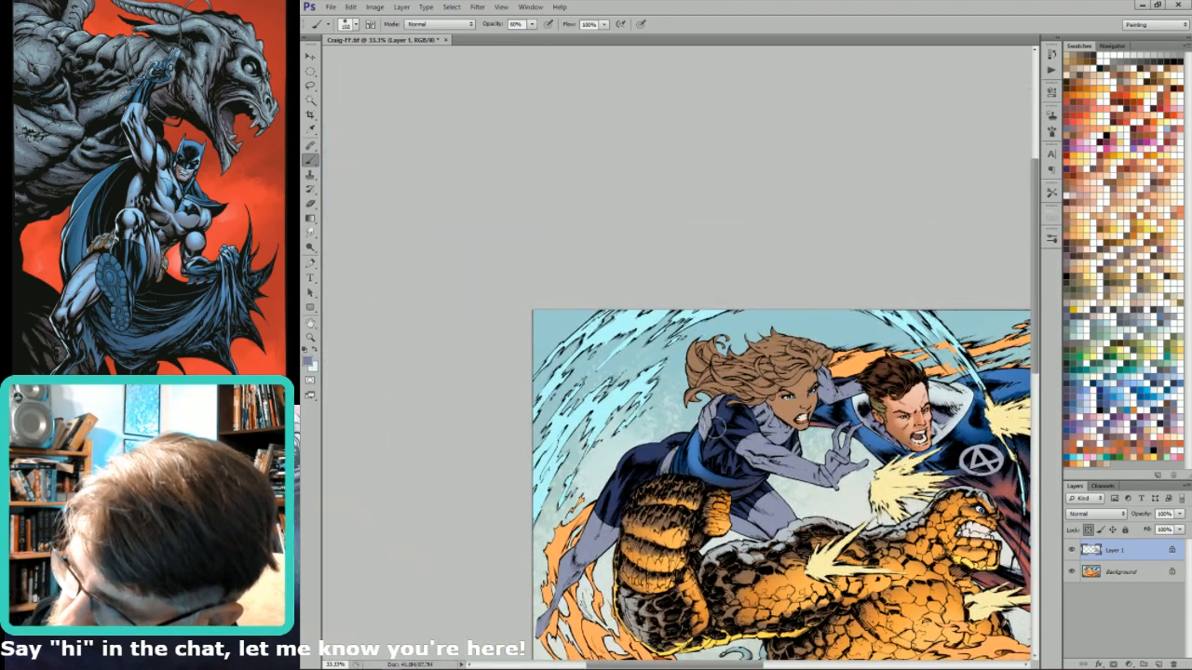
drag(851, 301, 641, 266)
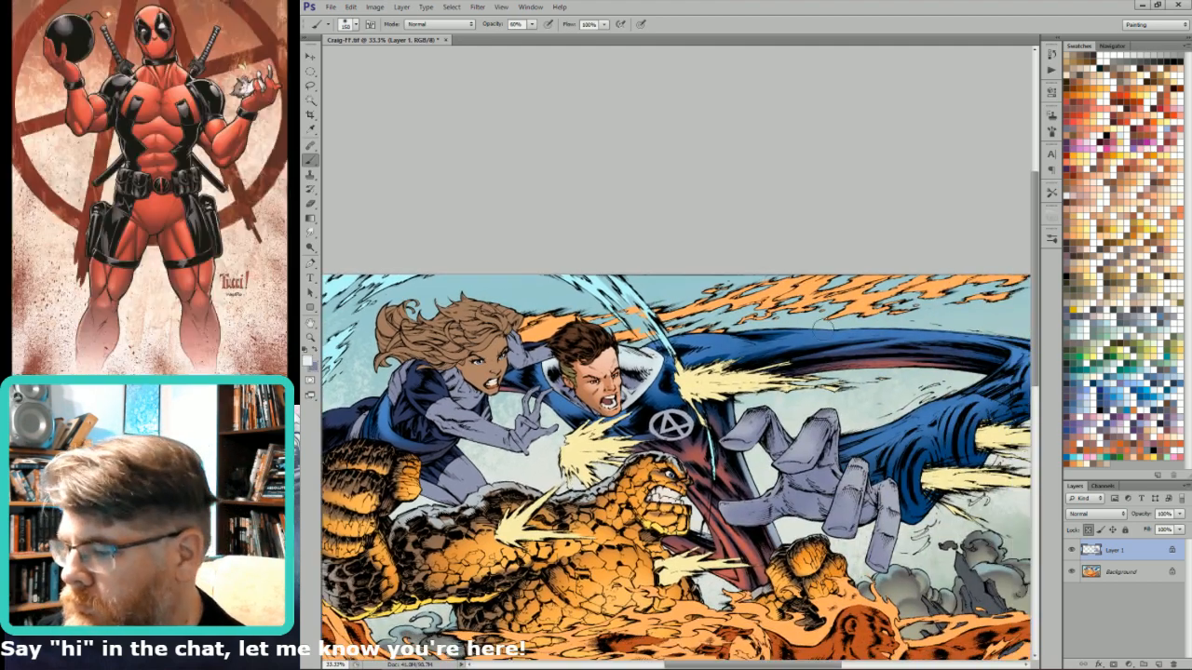
key(l)
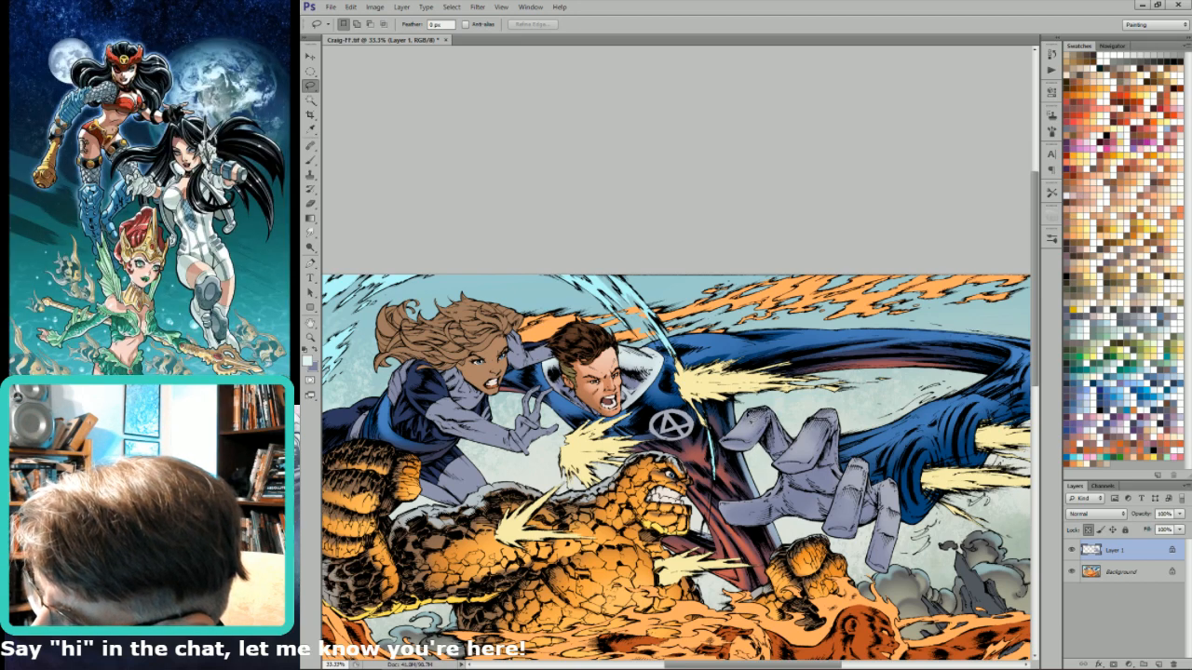
key(b)
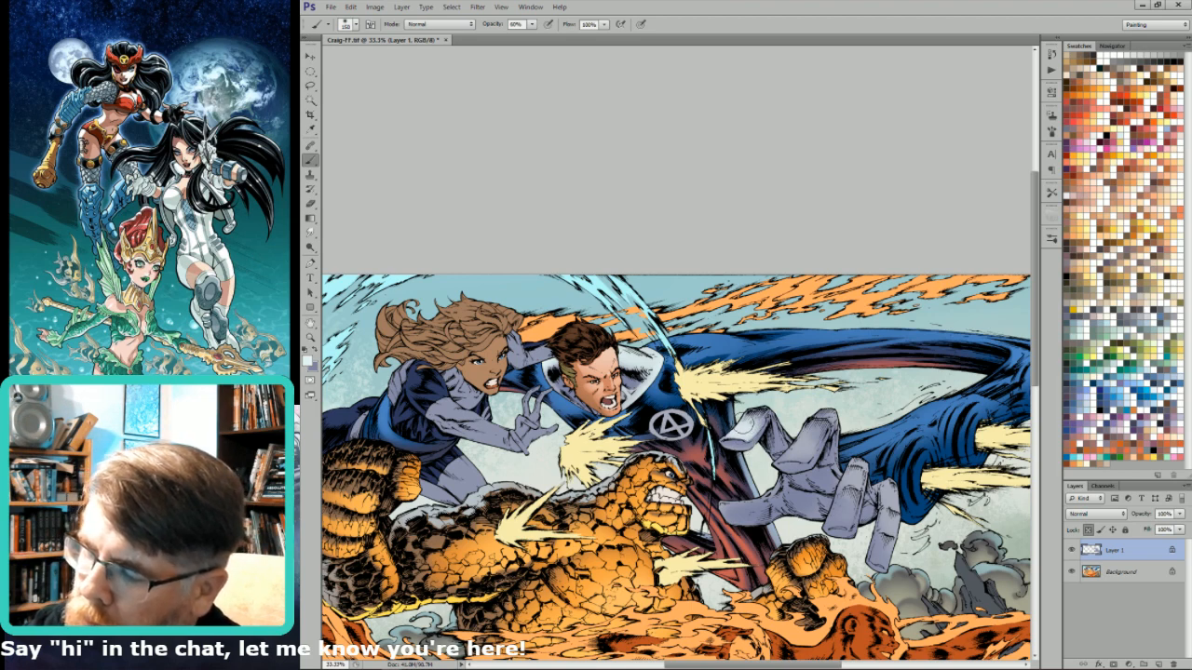
key(l)
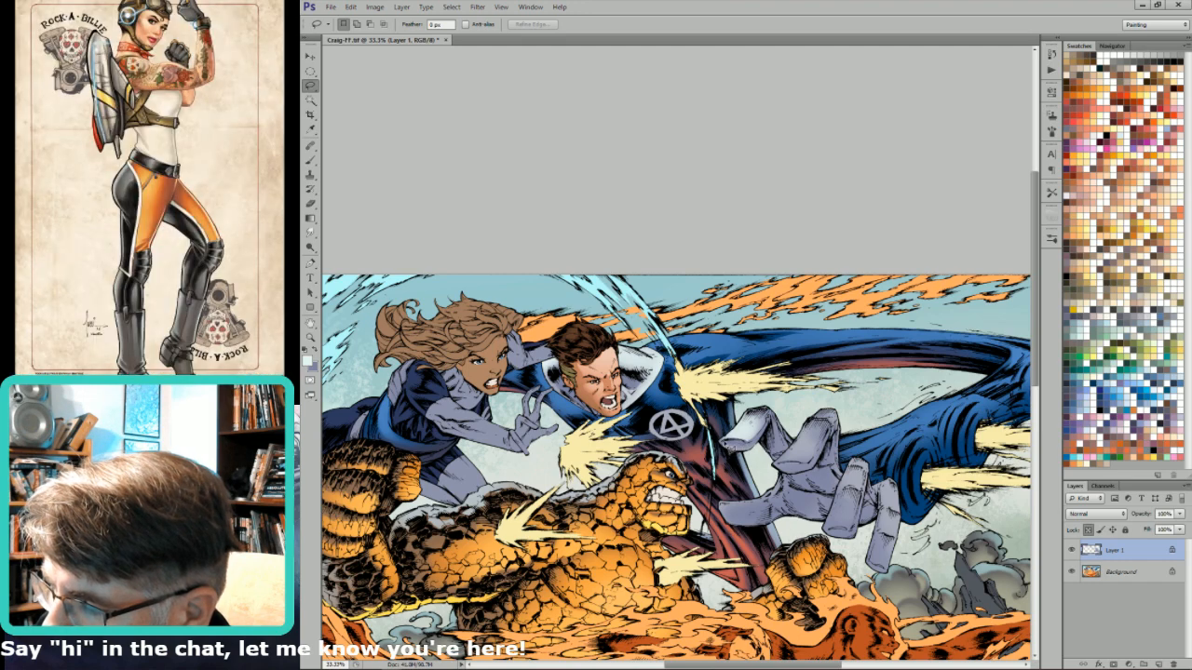
key(b)
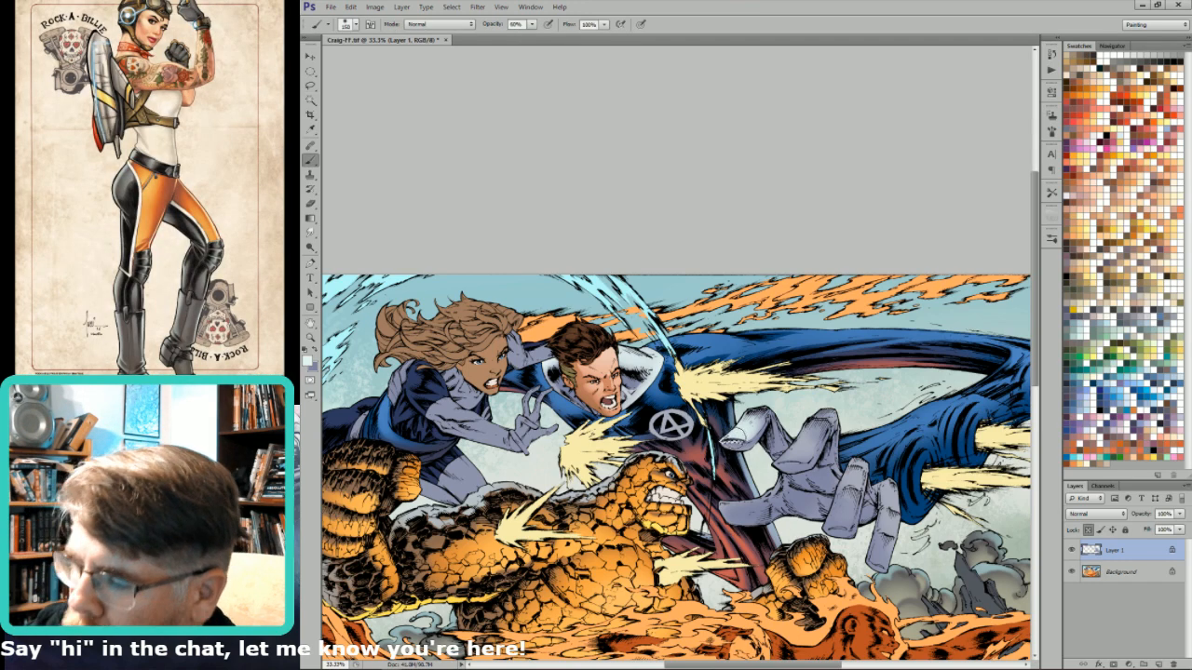
- Lasso small areas on the upper fingers of Mr. Fantastic's large glove and brush light gray highlights inside them
key(l)
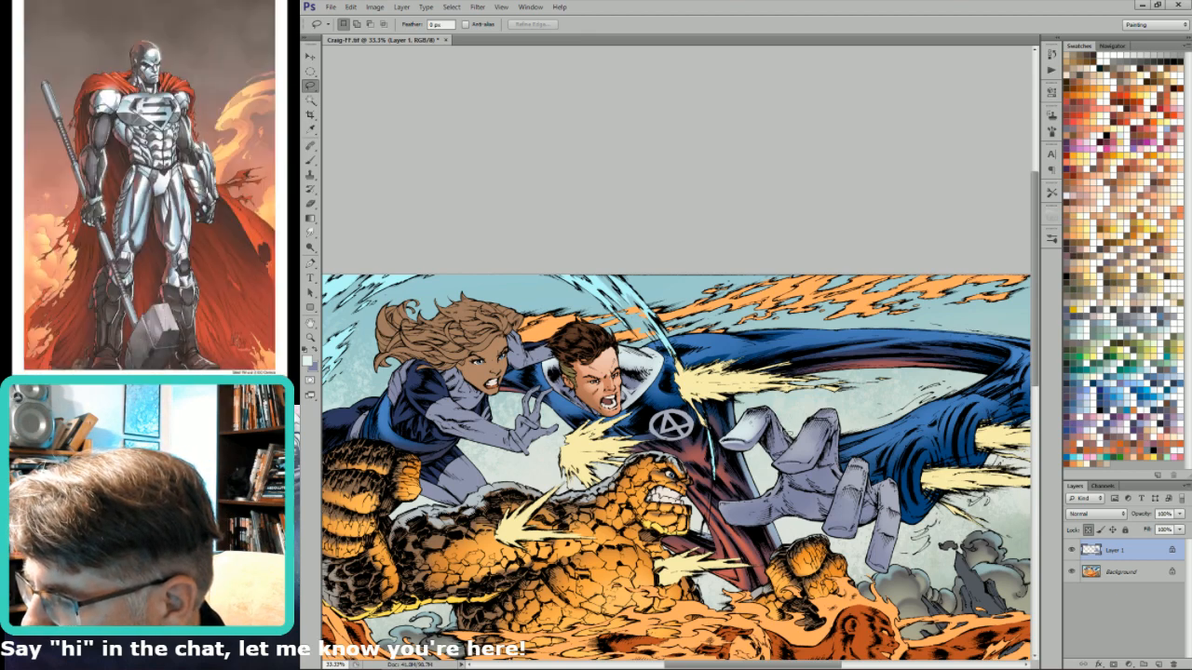
drag(770, 399, 786, 427)
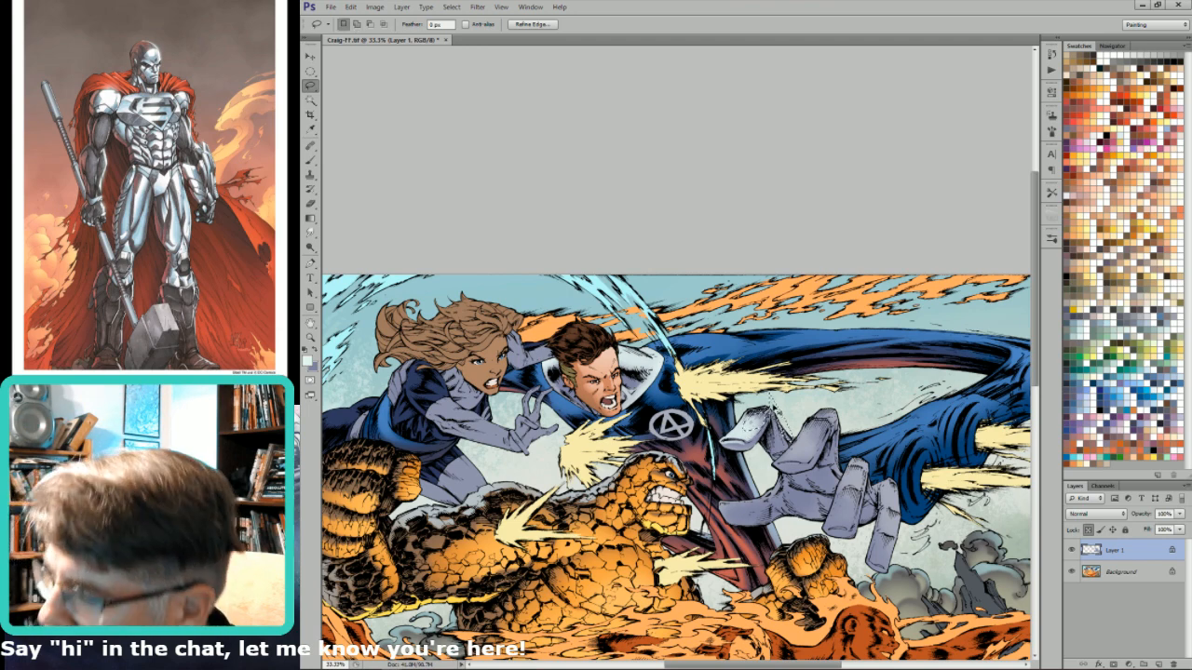
key(b)
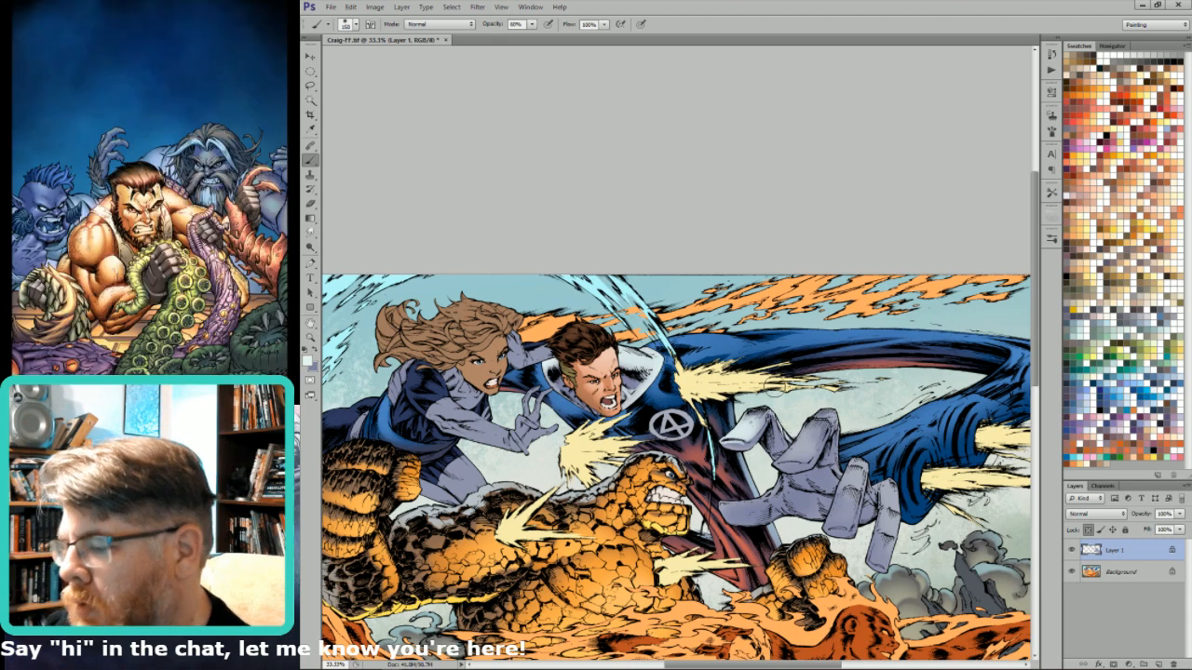
key(l)
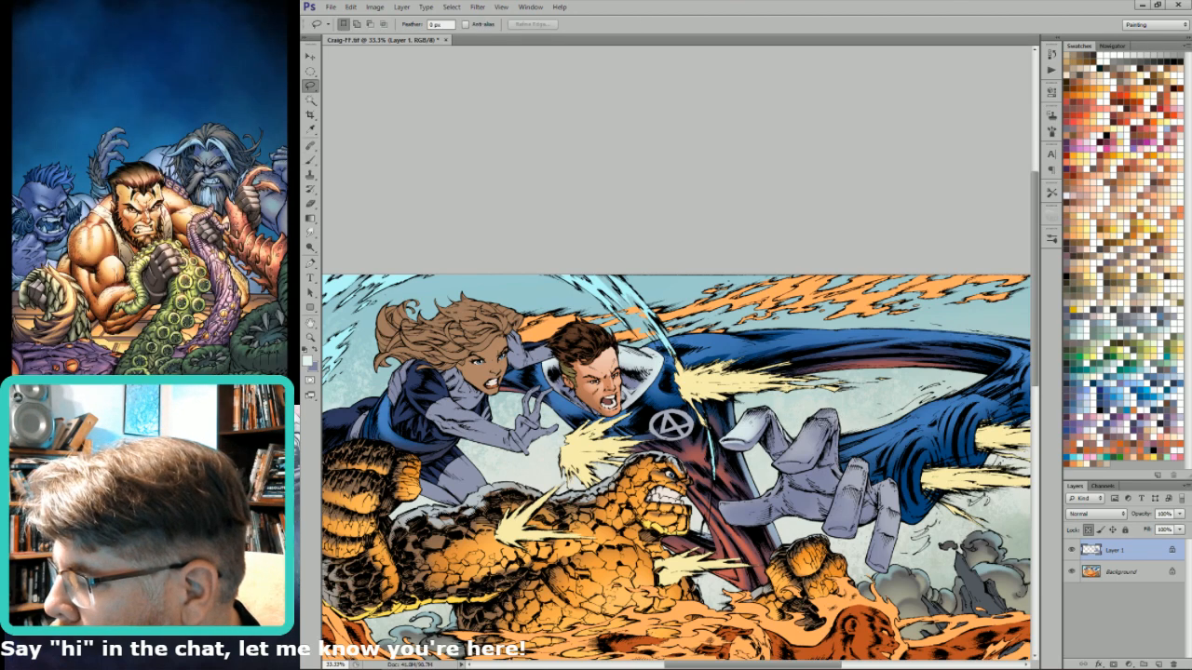
key(b)
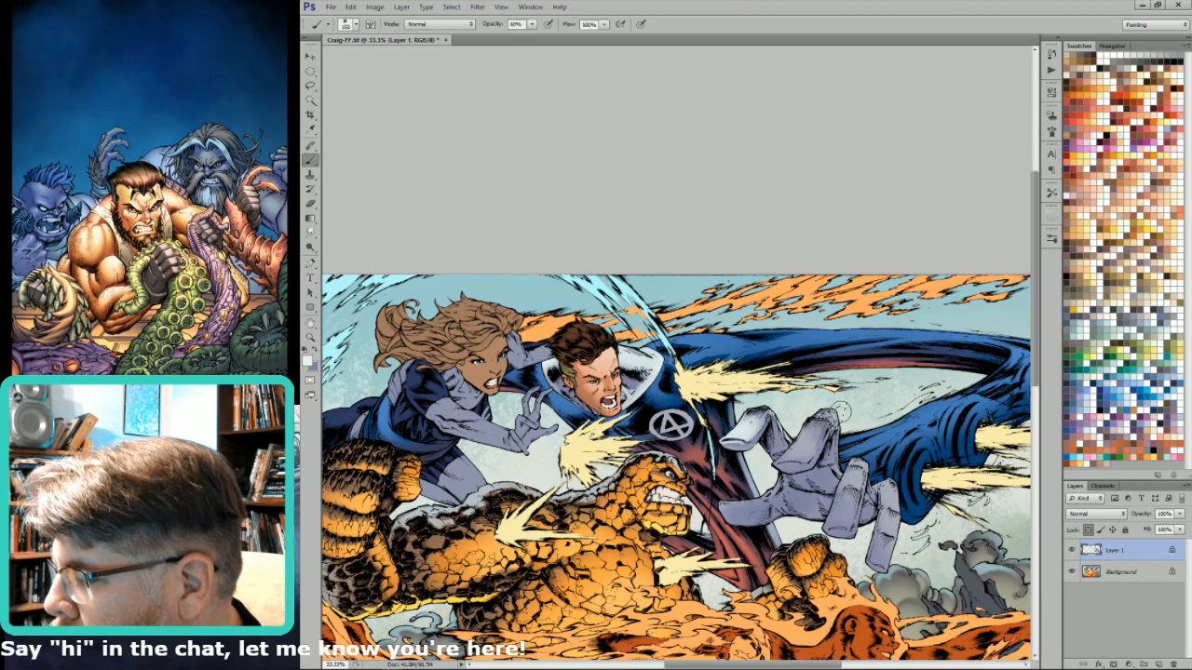
key(l)
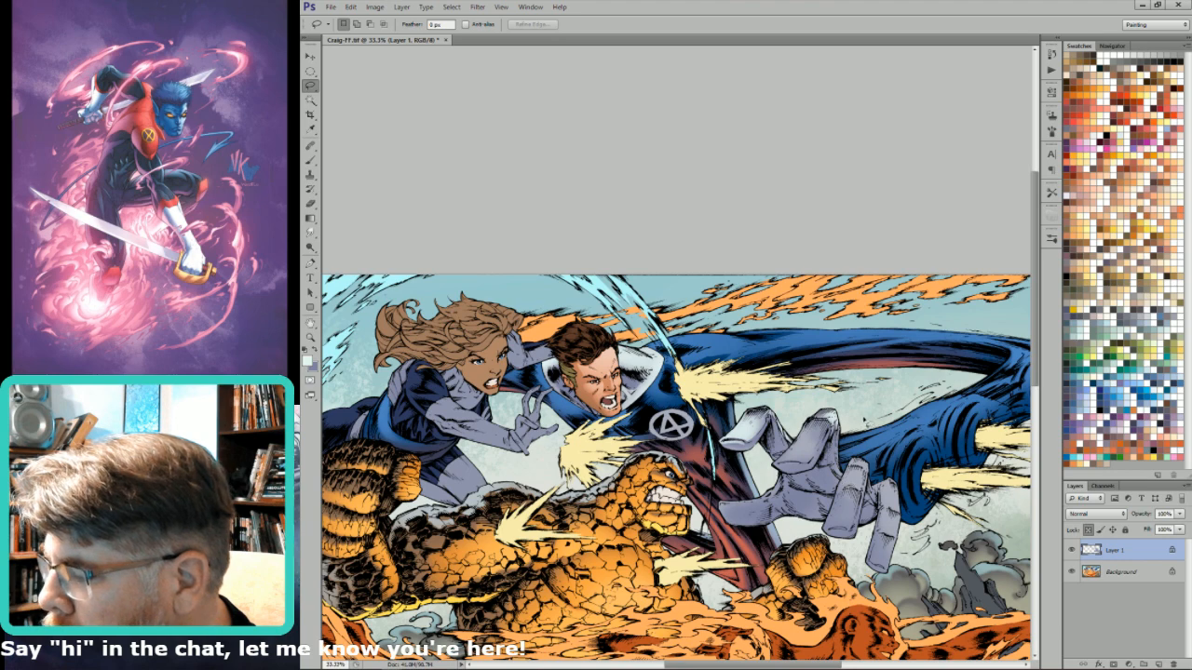
key(b)
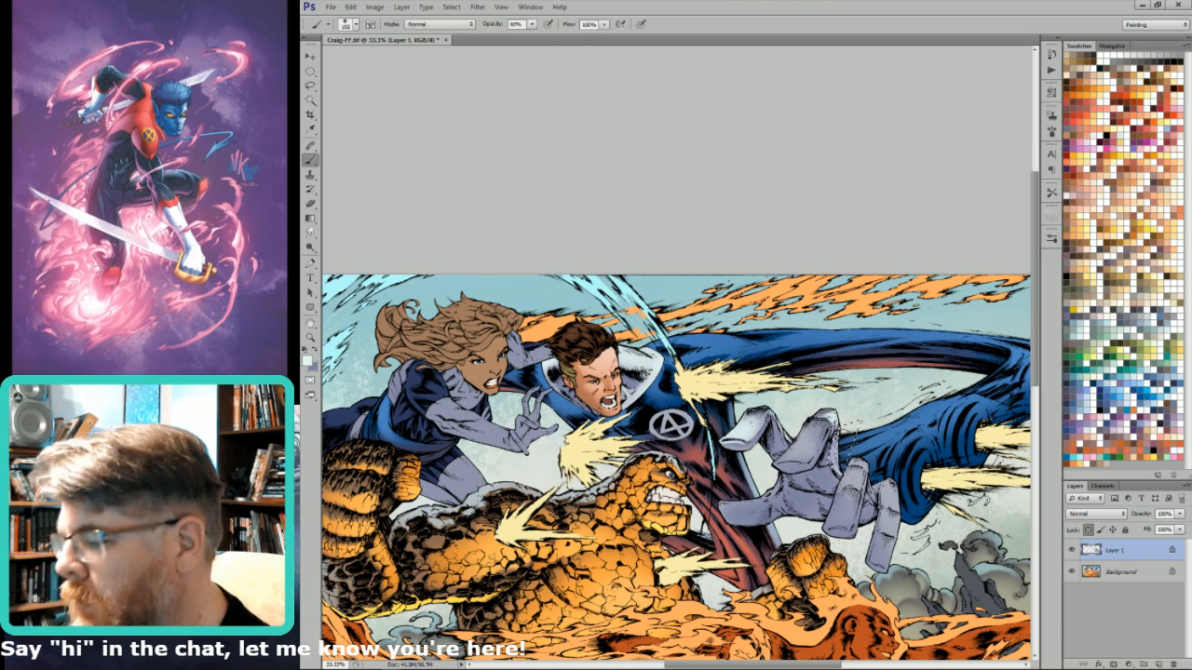
- Lasso the lower fingers of the large glove and brush light gray highlights inside the selections
key(l)
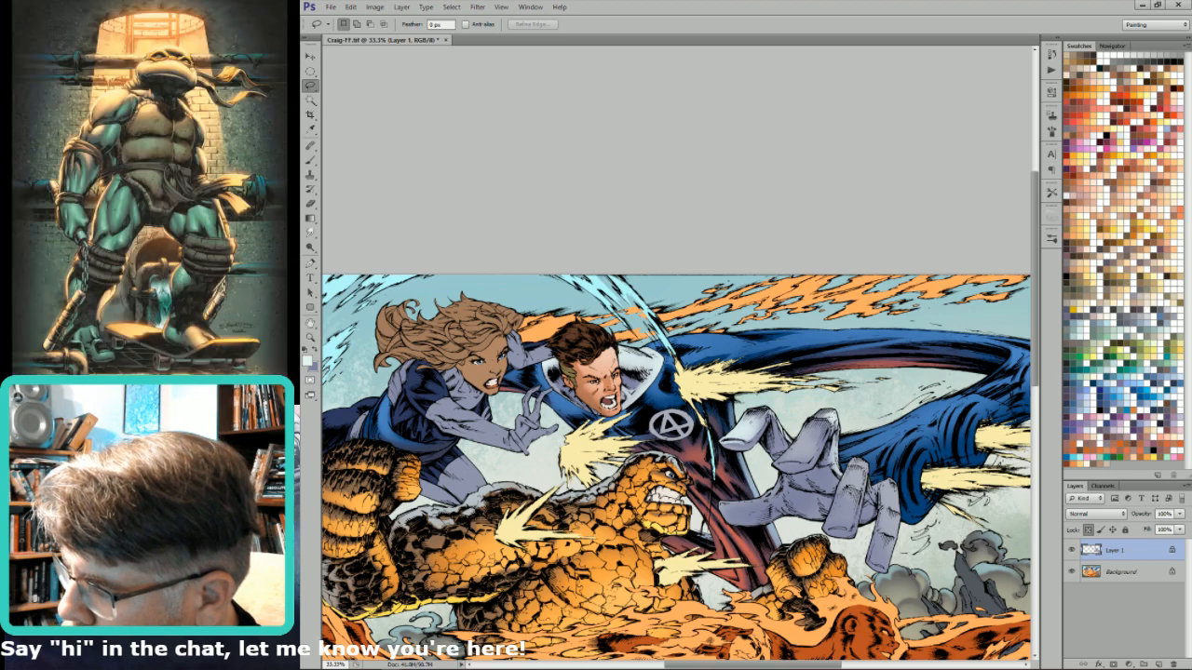
mouse_move(851, 486)
mouse_down()
mouse_move(875, 459)
mouse_move(872, 473)
mouse_move(854, 462)
mouse_move(879, 503)
mouse_move(899, 505)
mouse_move(875, 474)
mouse_up()
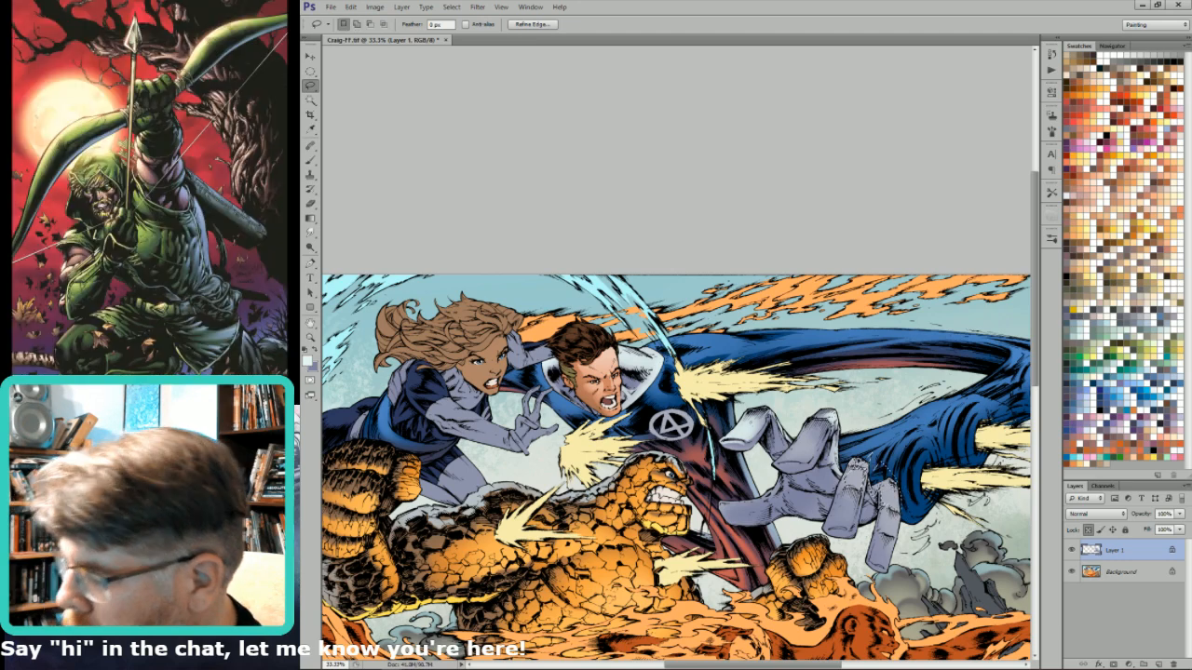
key(b)
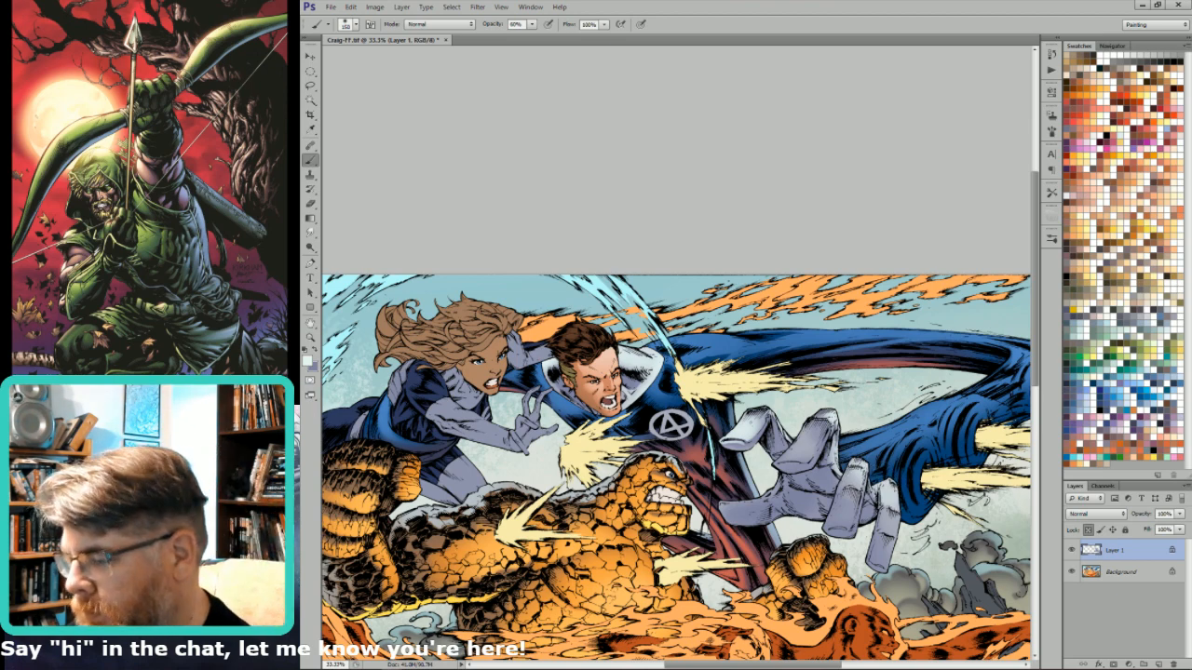
key(l)
key(ctrl+d)
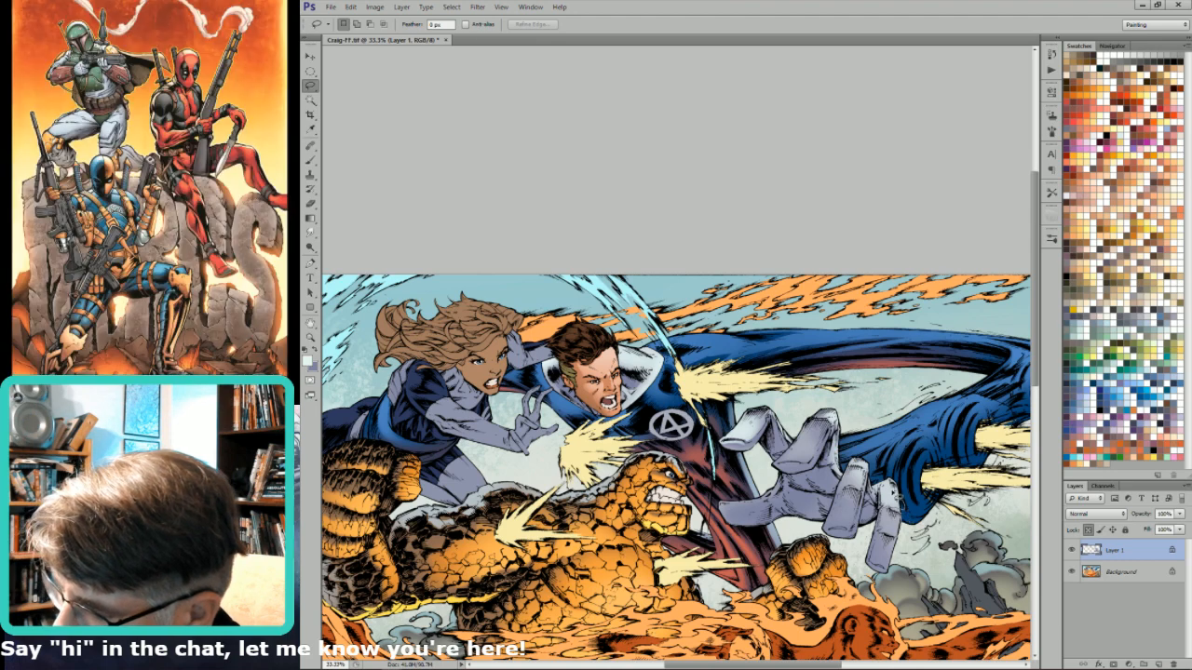
key(b)
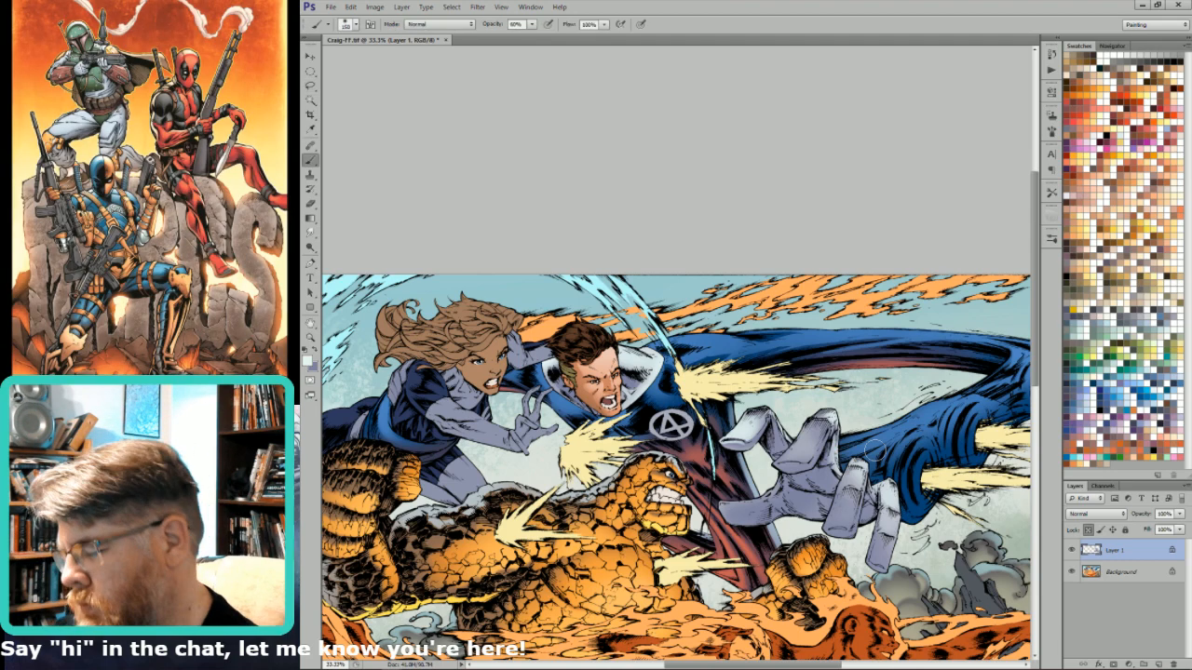
- Lasso the palm and thumb of the large glove, brush a light gray highlight inside, and deselect
key(l)
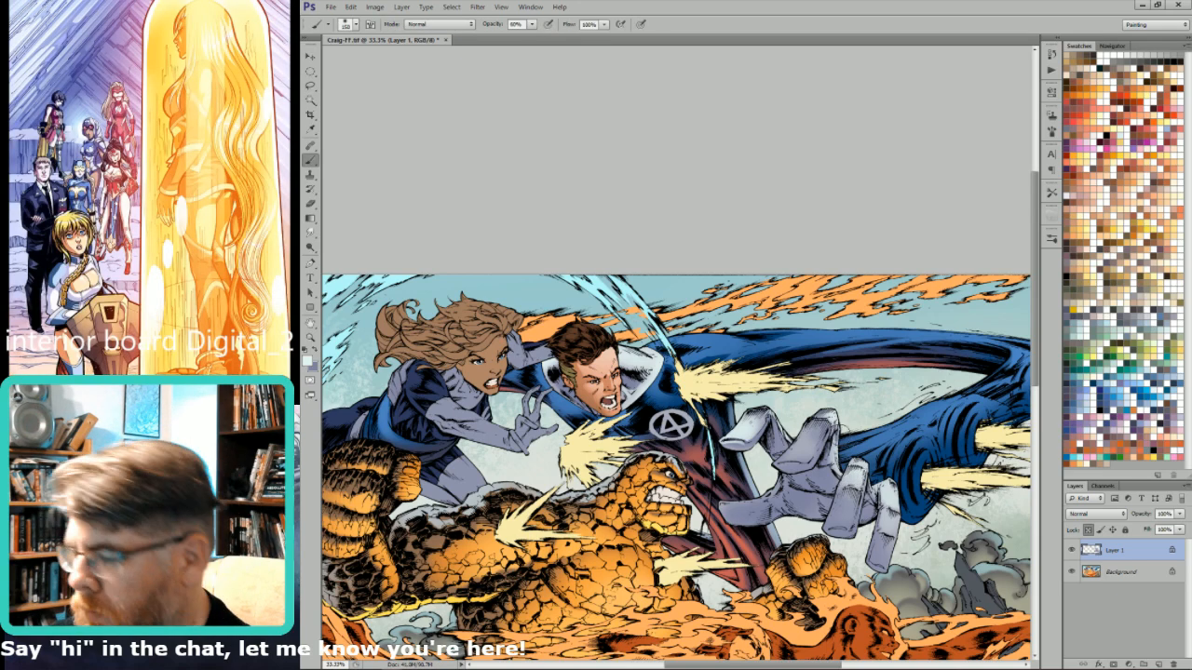
drag(812, 447, 800, 484)
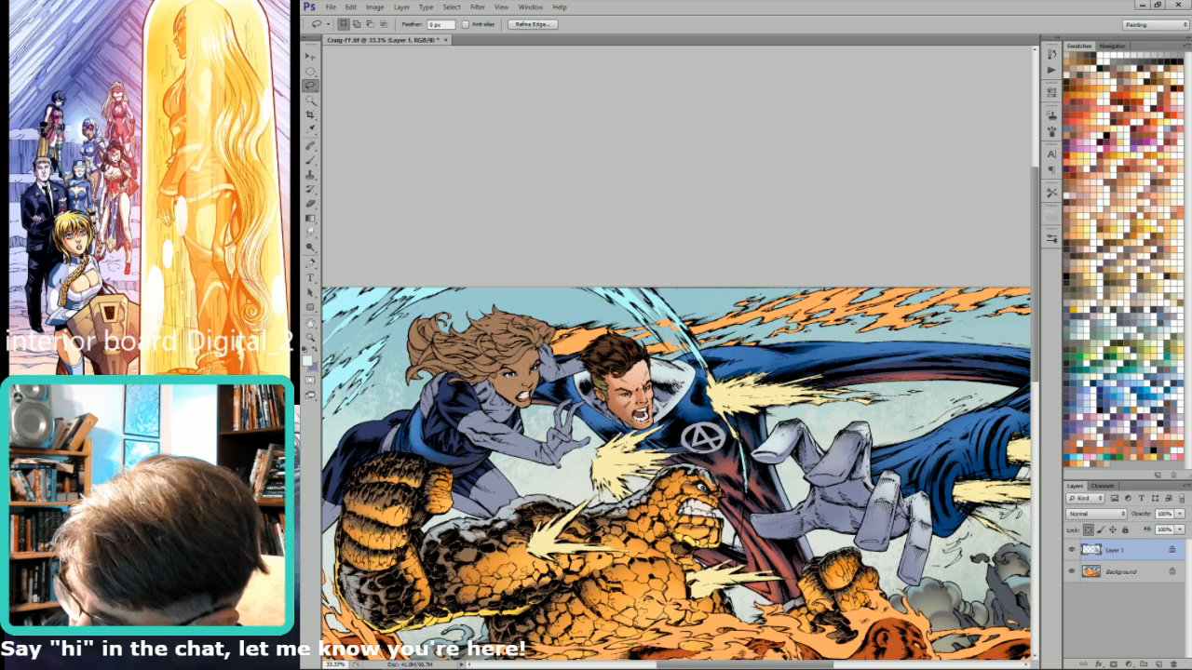
key(shift)
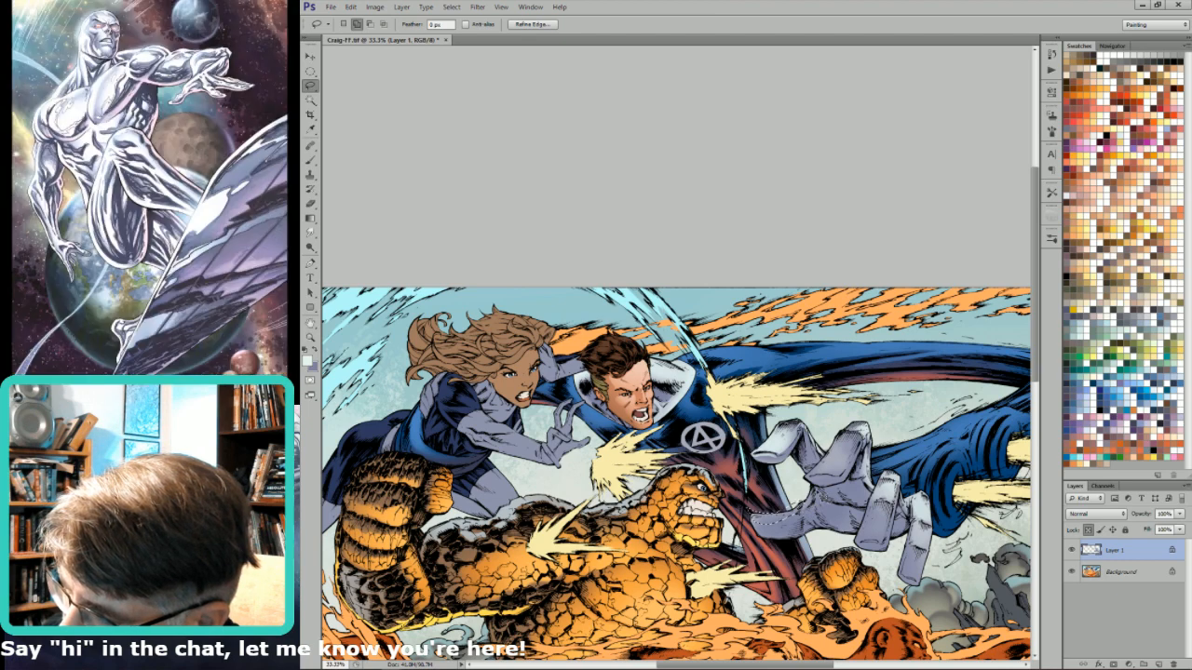
key(b)
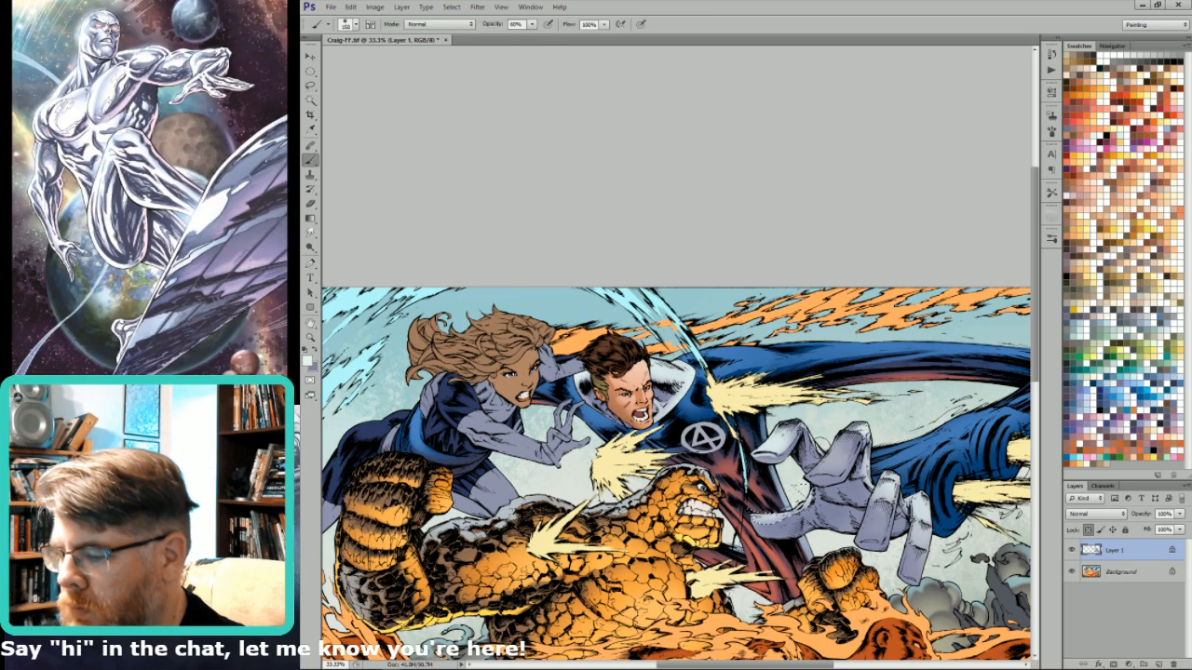
key(l)
key(ctrl+d)
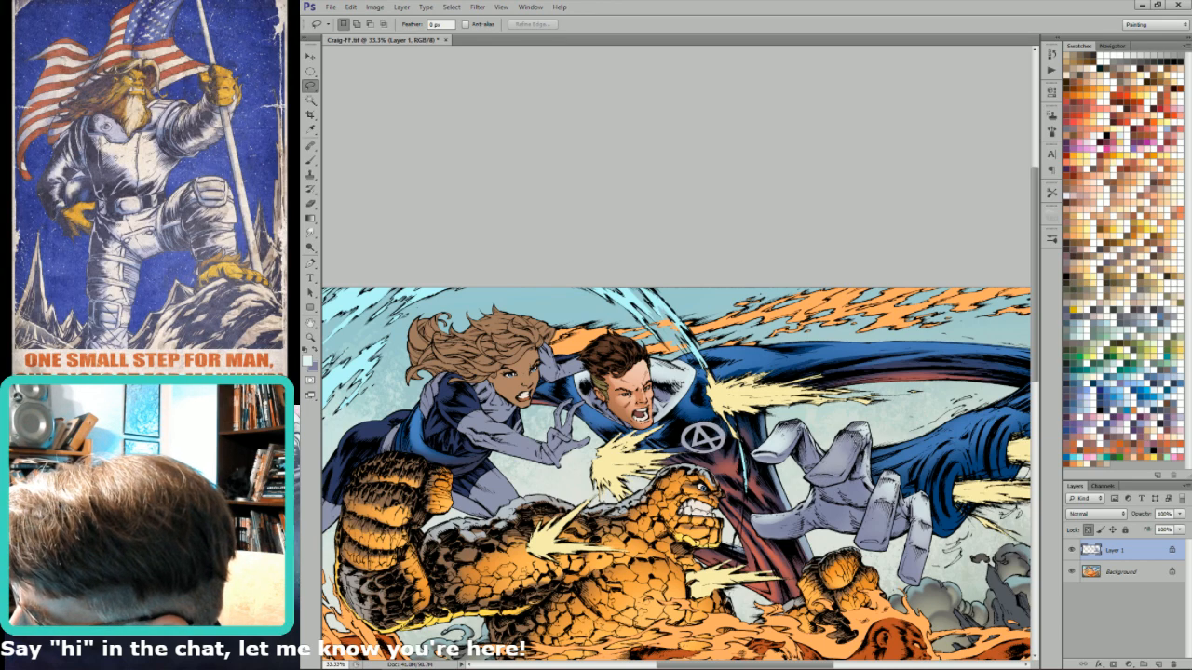
- Brush light gray highlights on the base of the upper fingers and between the lower fingers, clearing each selection
key(b)
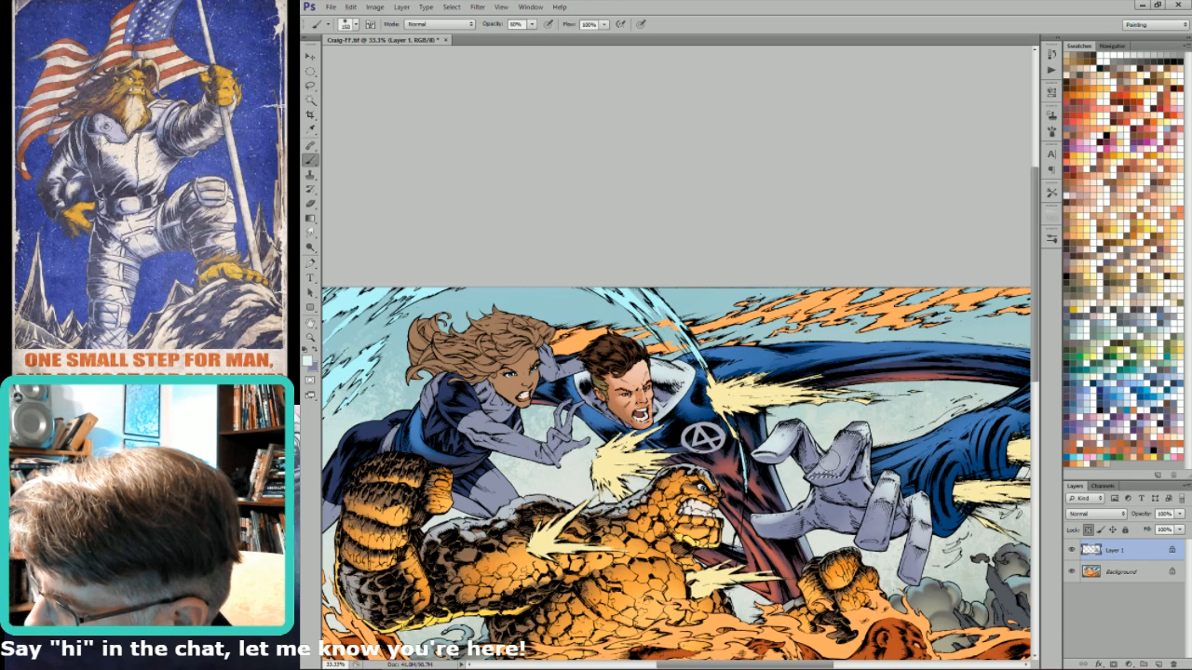
mouse_move(833, 460)
mouse_down()
mouse_move(847, 439)
mouse_move(855, 467)
mouse_move(875, 456)
mouse_up()
key(l)
key(ctrl+d)
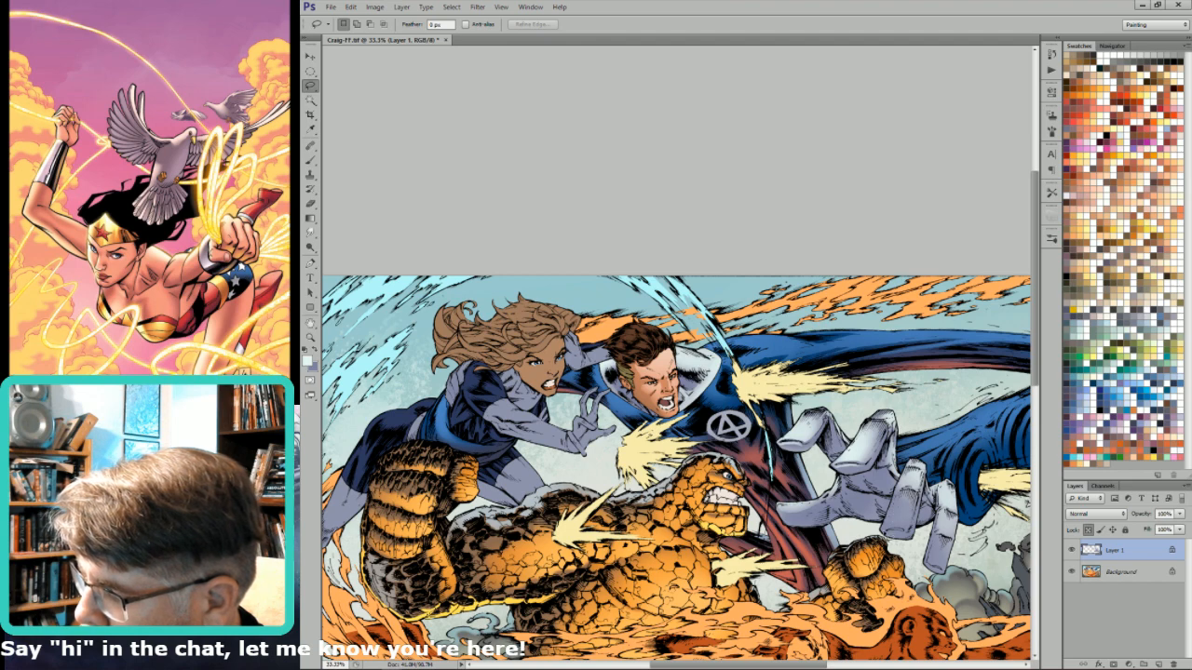
mouse_move(920, 505)
mouse_down()
mouse_move(902, 503)
mouse_move(895, 519)
mouse_move(911, 494)
mouse_up()
key(b)
key(l)
key(ctrl+d)
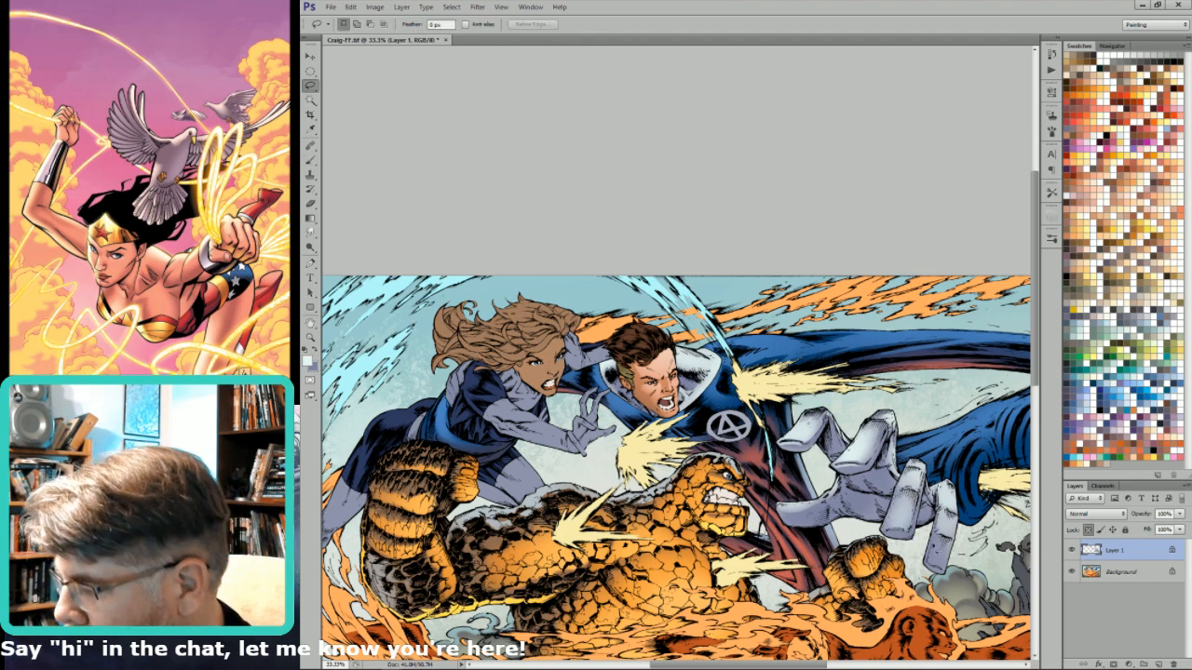
key(b)
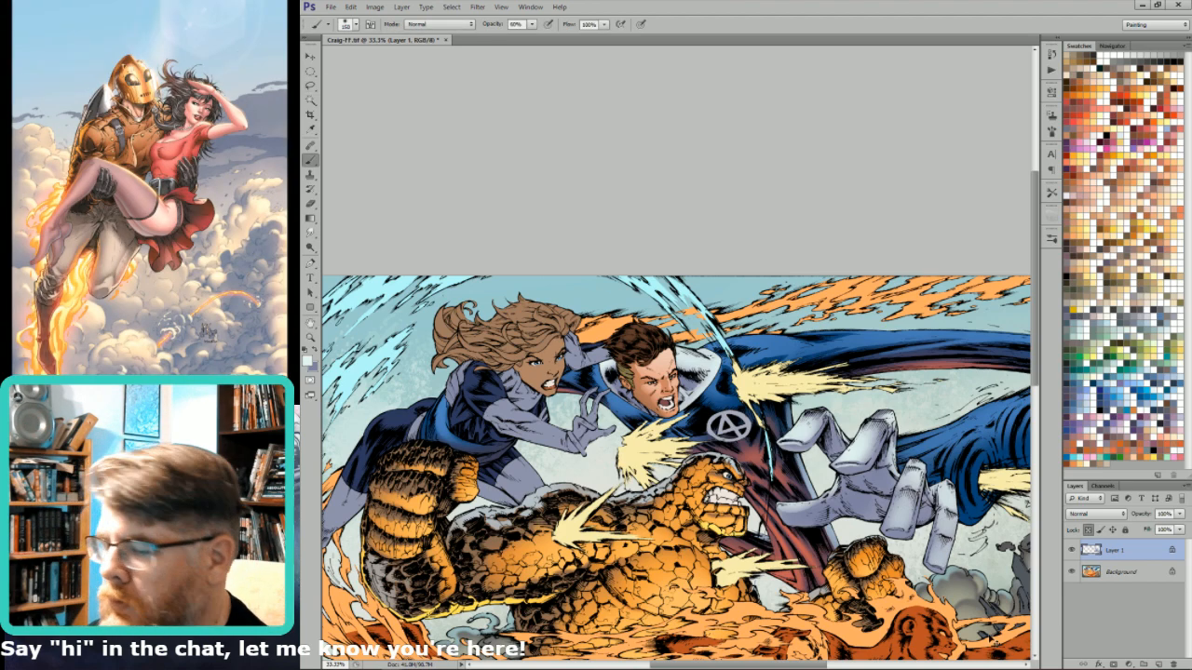
drag(939, 577, 903, 549)
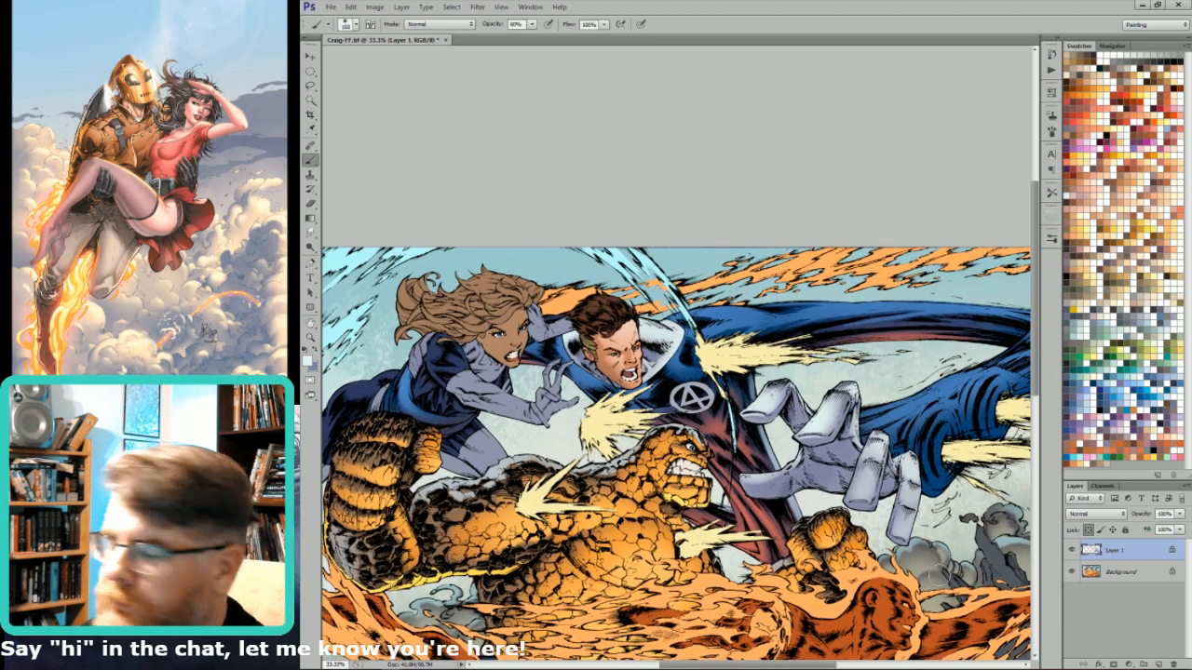
- Choose a light yellow-orange swatch and brush warm reflected light into lassoed areas on the glove's upper fingers, then deselect
click(1107, 437)
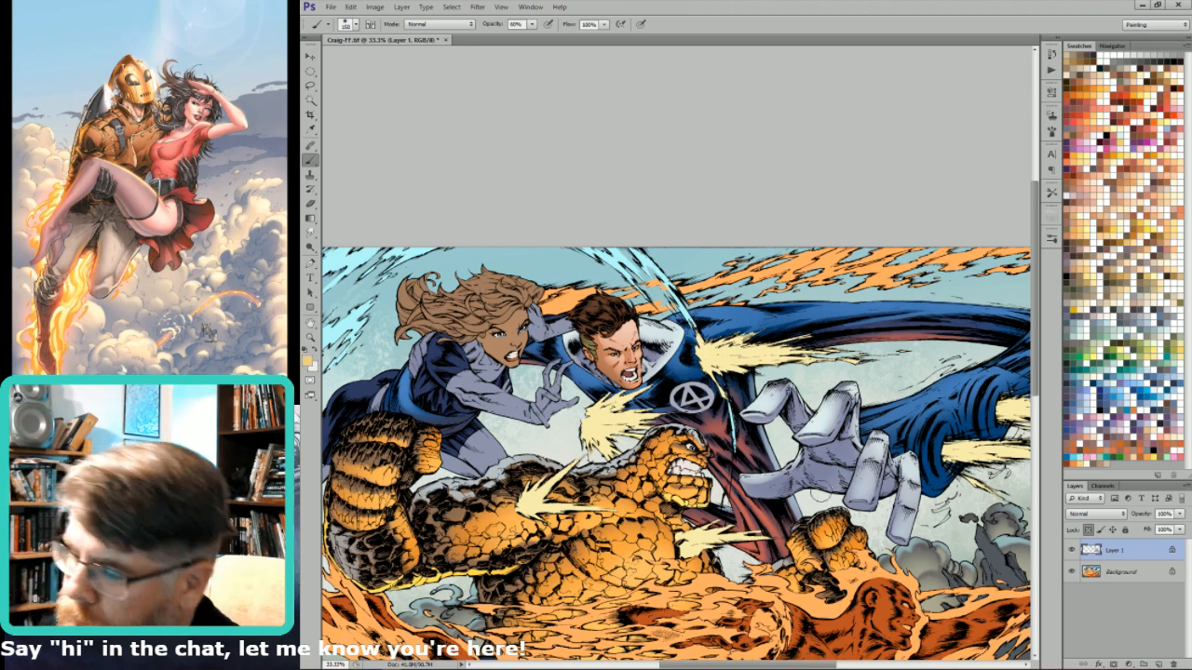
key(l)
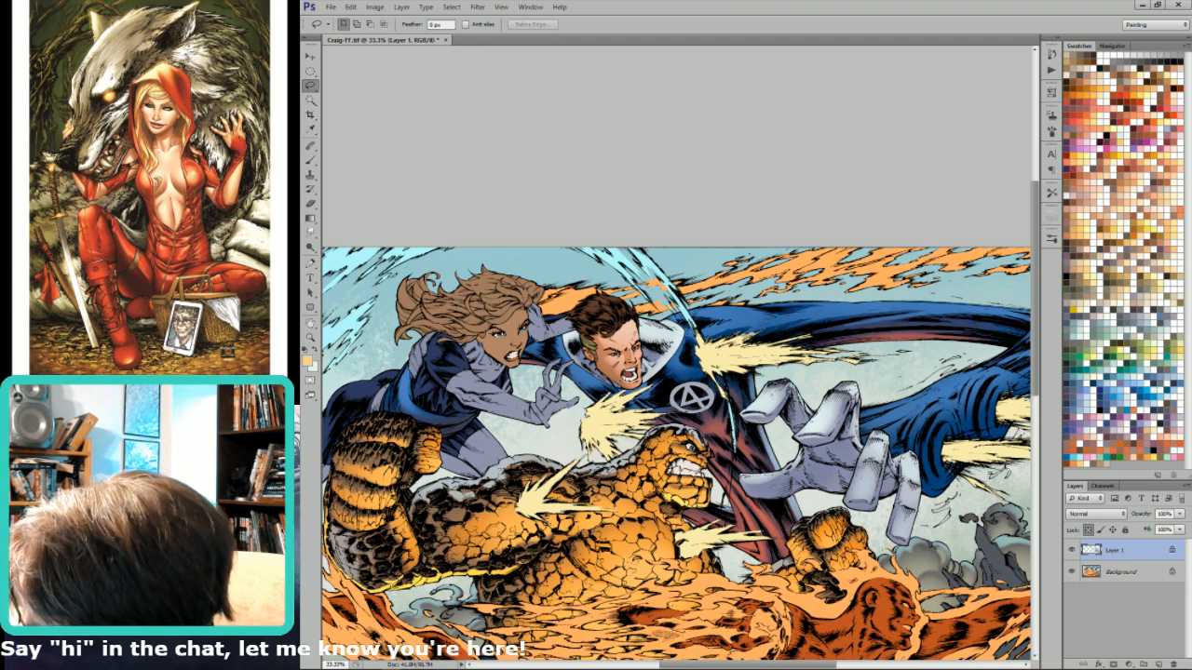
mouse_move(790, 399)
mouse_down()
mouse_move(780, 427)
mouse_move(751, 430)
mouse_up()
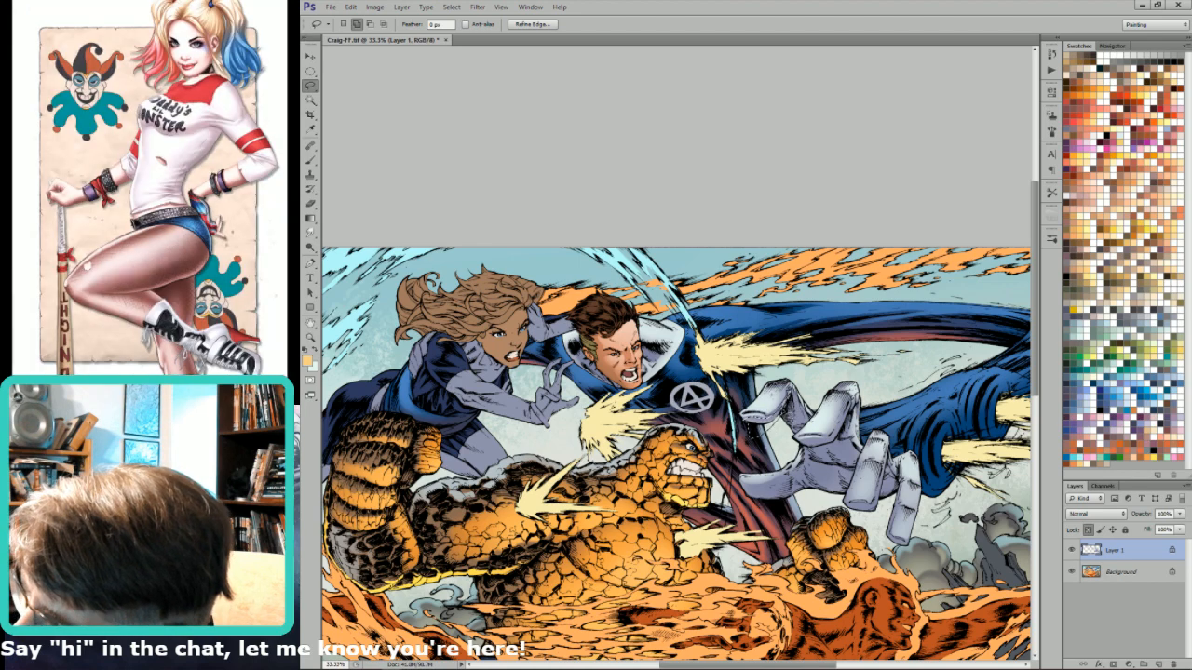
key(b)
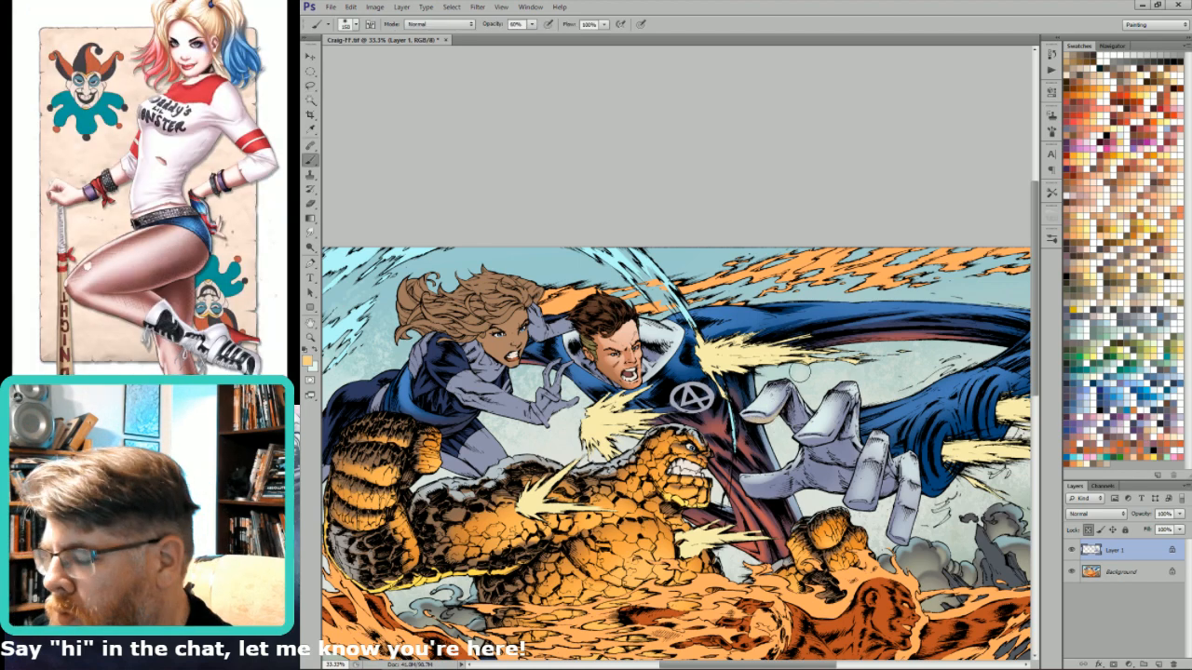
key(l)
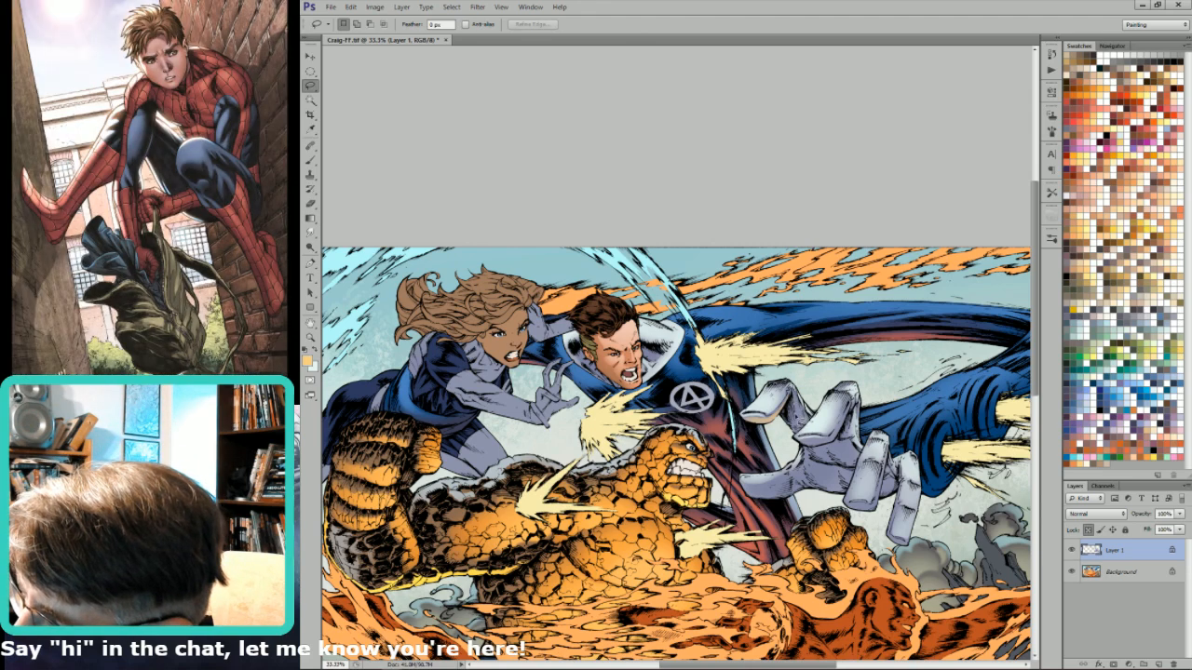
key(b)
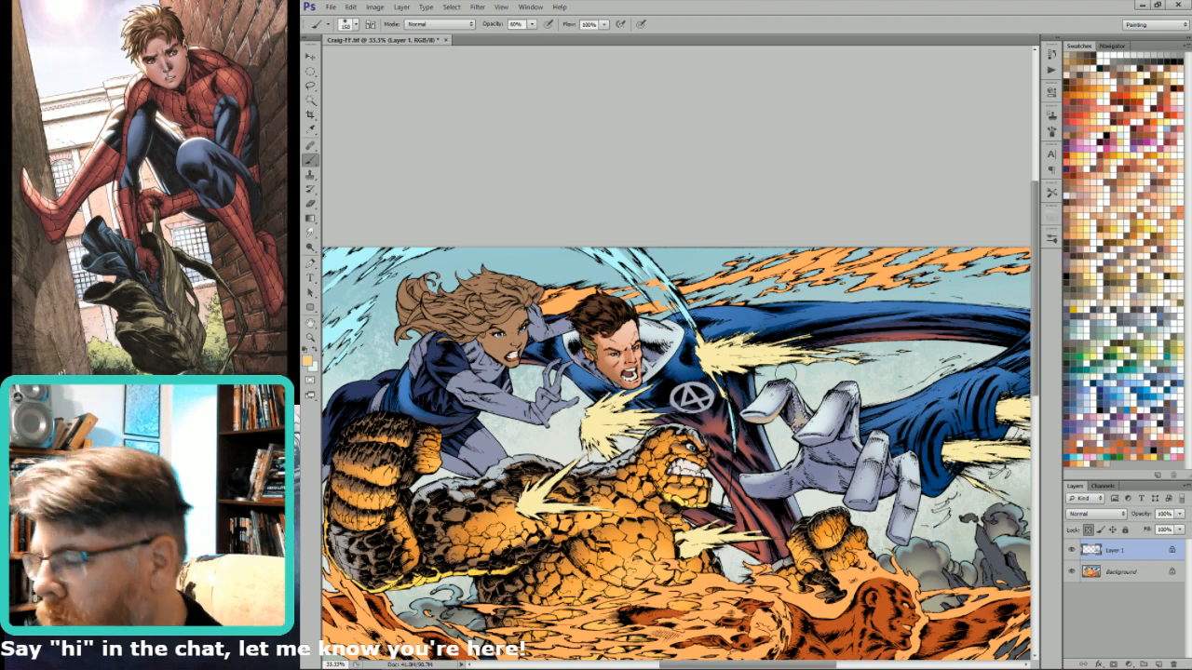
key(l)
scroll(783, 419, down, 2)
key(ctrl+d)
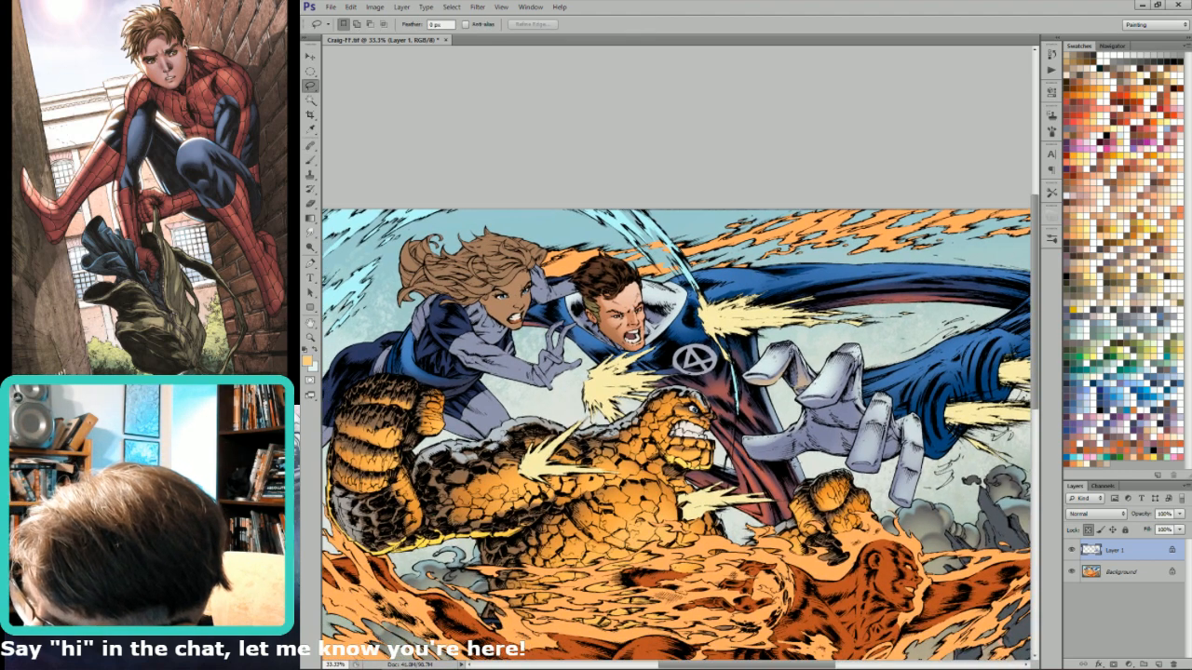
- Lasso the thumb's underside and areas of the glove's palm and brush the light yellow-orange reflected light inside them
drag(746, 453, 773, 471)
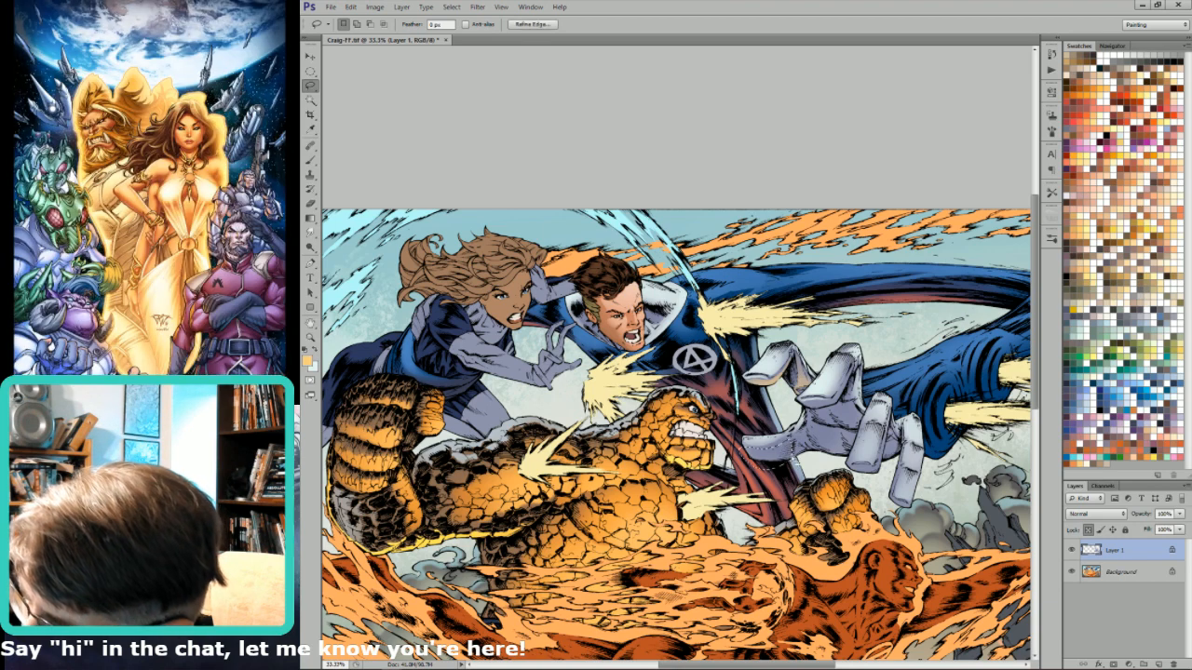
key(shift)
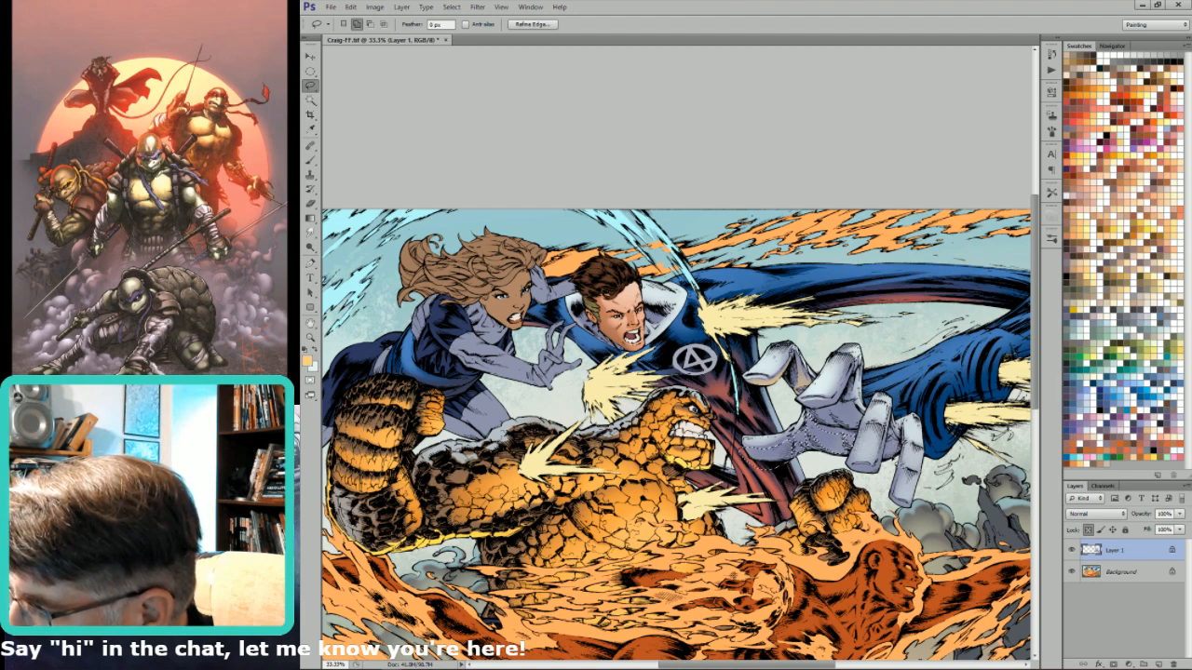
key(b)
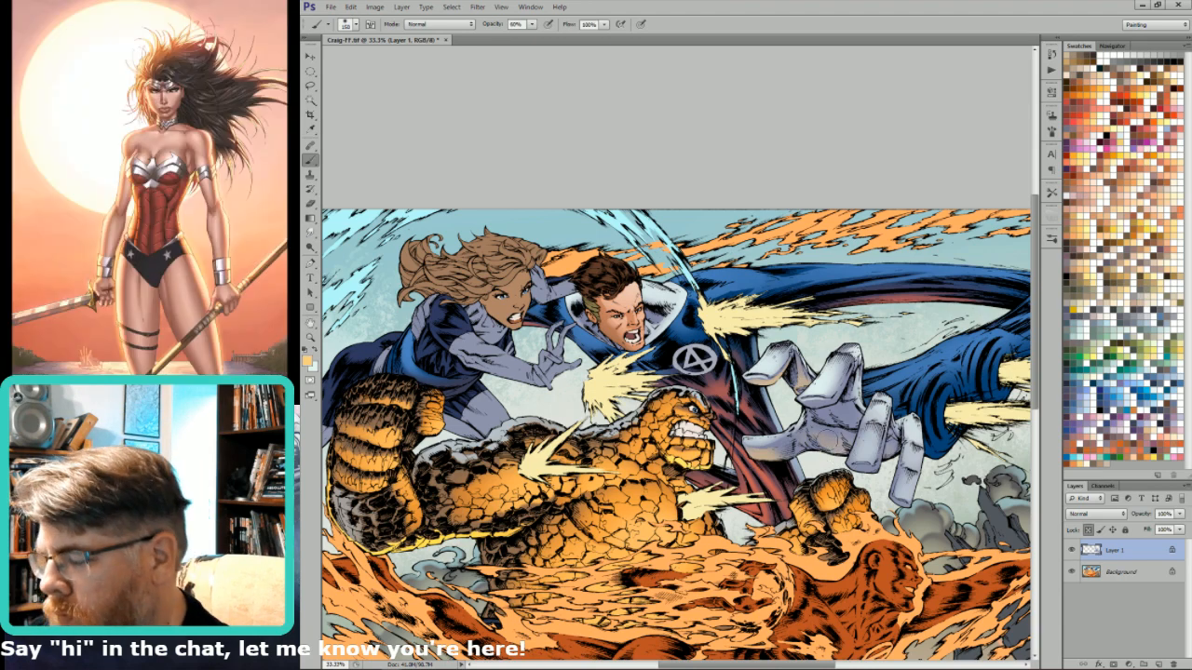
key(l)
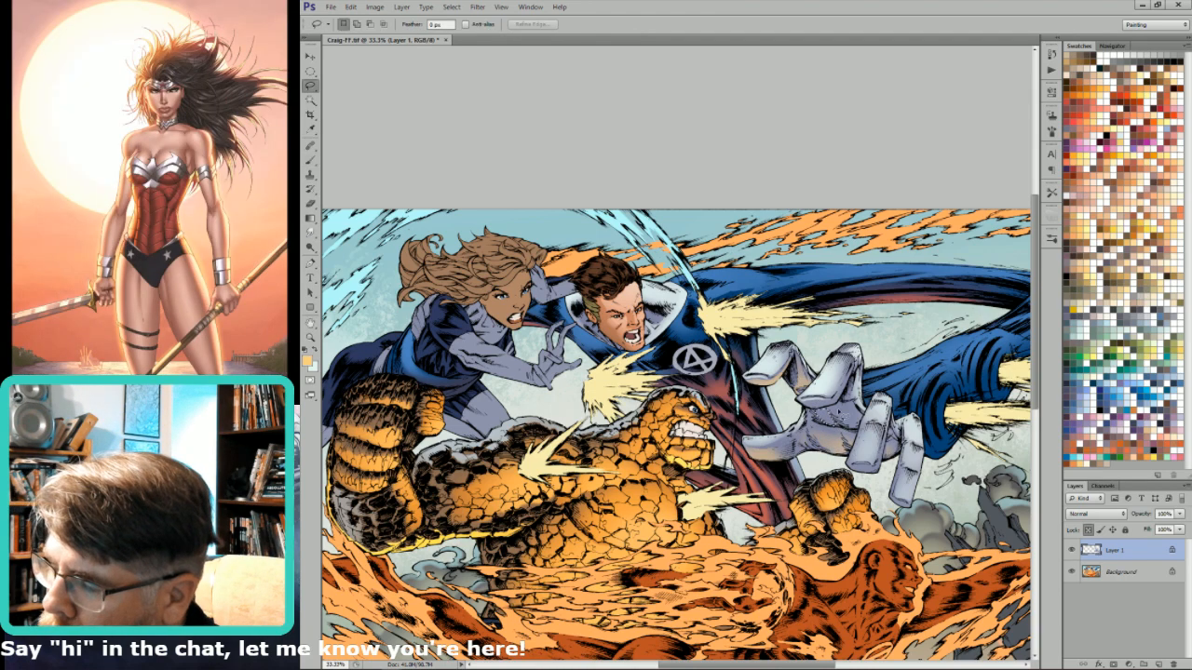
drag(839, 412, 851, 430)
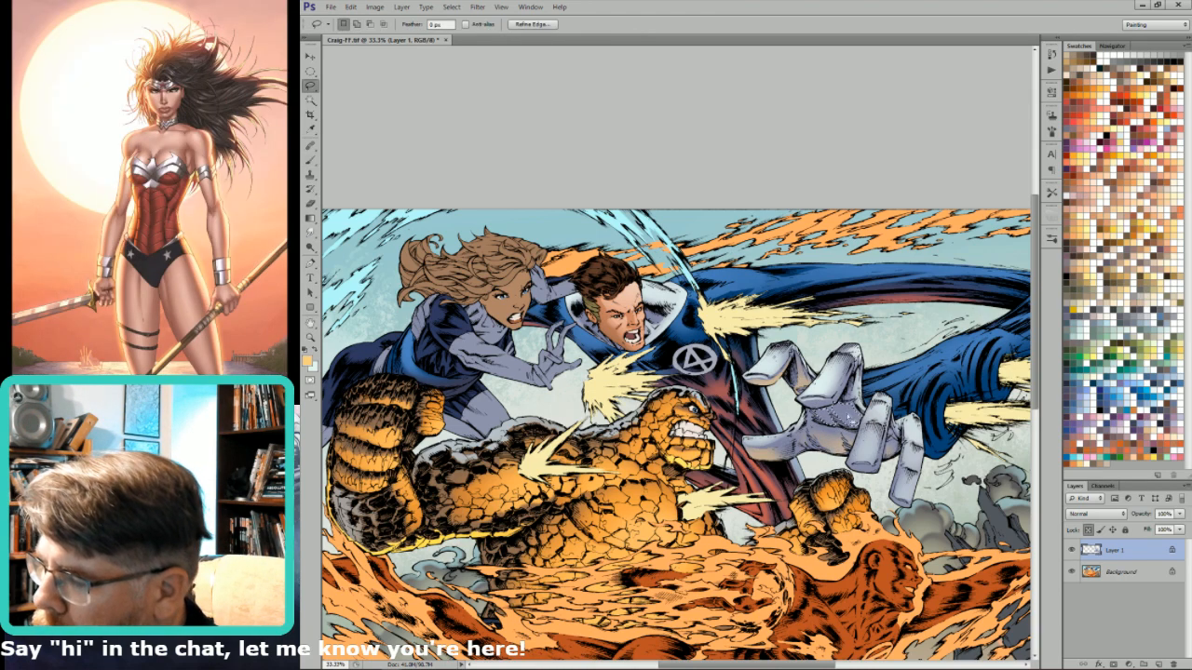
key(b)
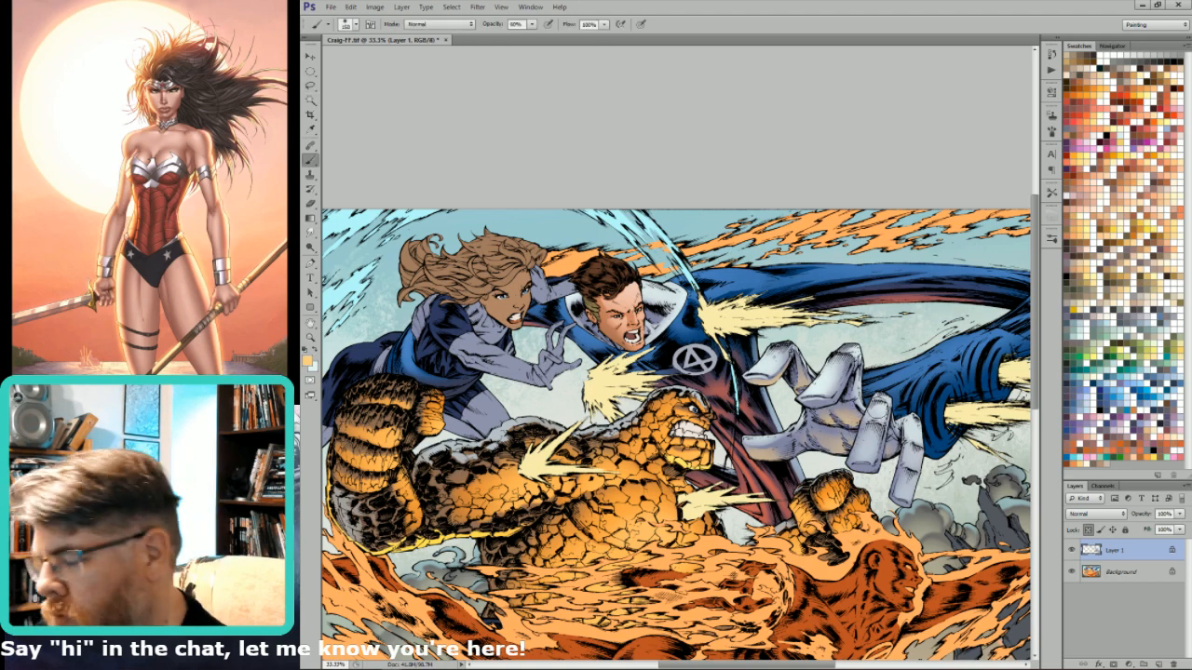
- Lasso areas on the large glove's lower fingers, brush the light yellow-orange reflected light inside, and merge the layer into the Background
key(l)
drag(877, 410, 817, 421)
key(ctrl+d)
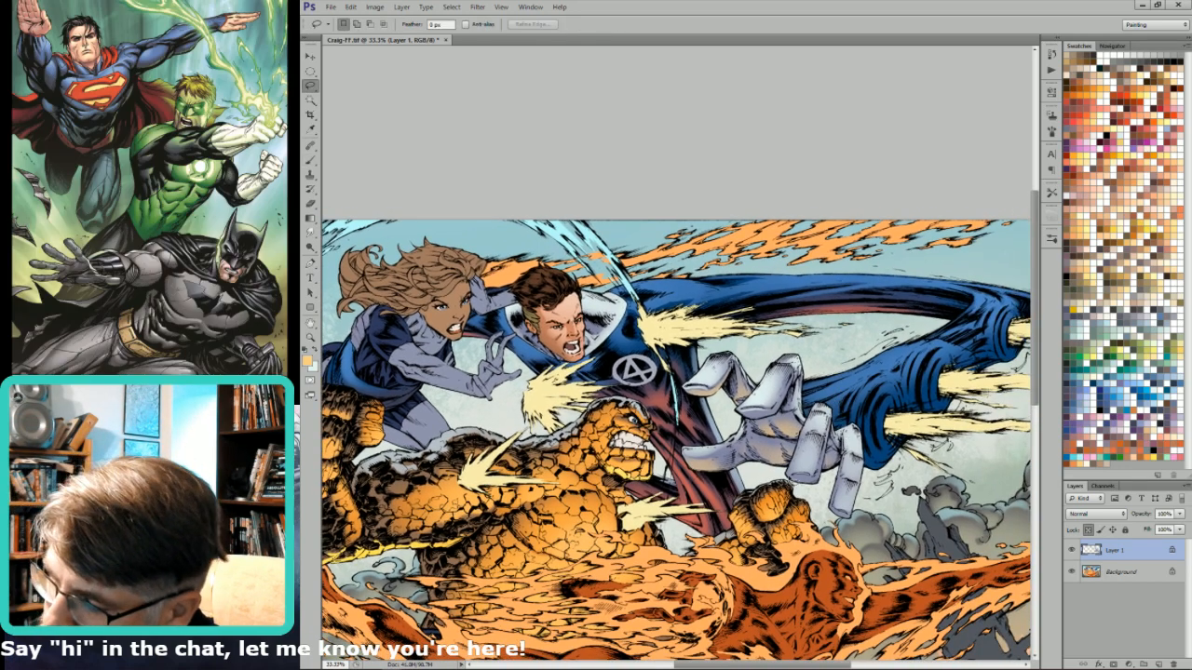
drag(817, 483, 830, 473)
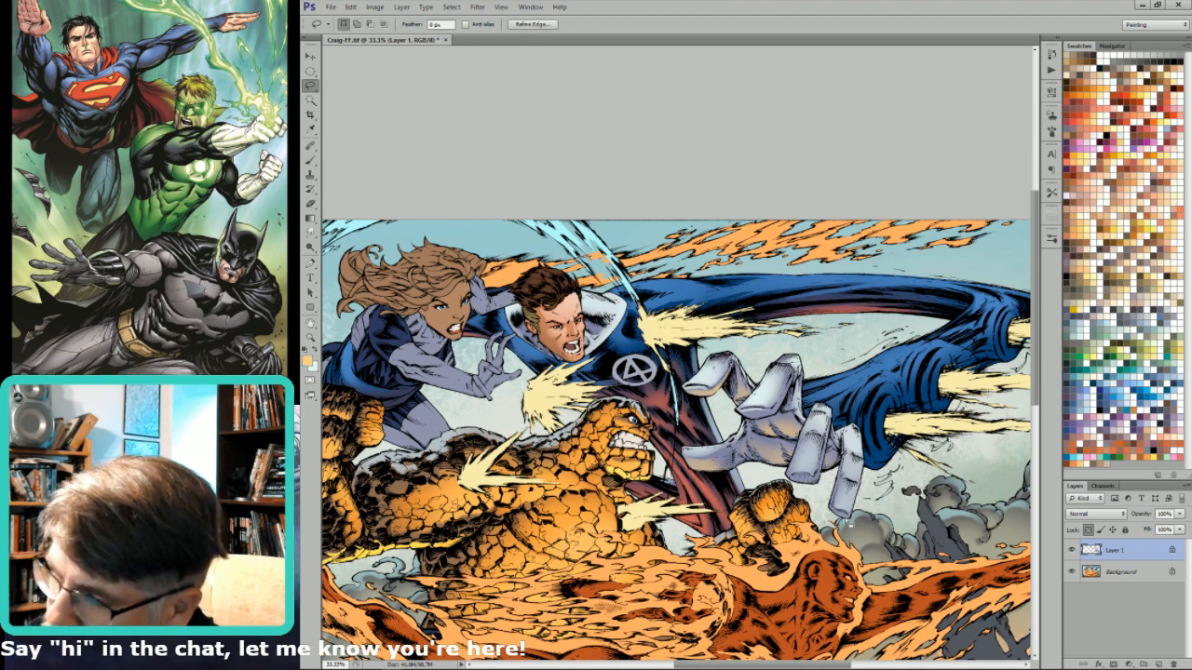
key(b)
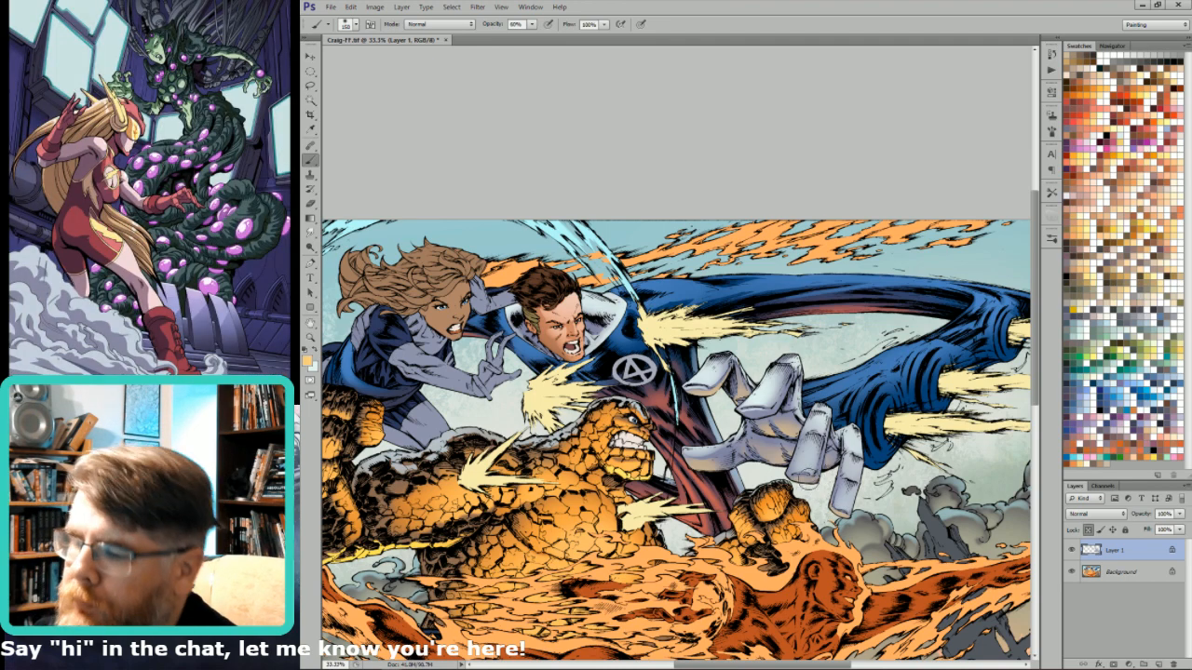
key(ctrl+0)
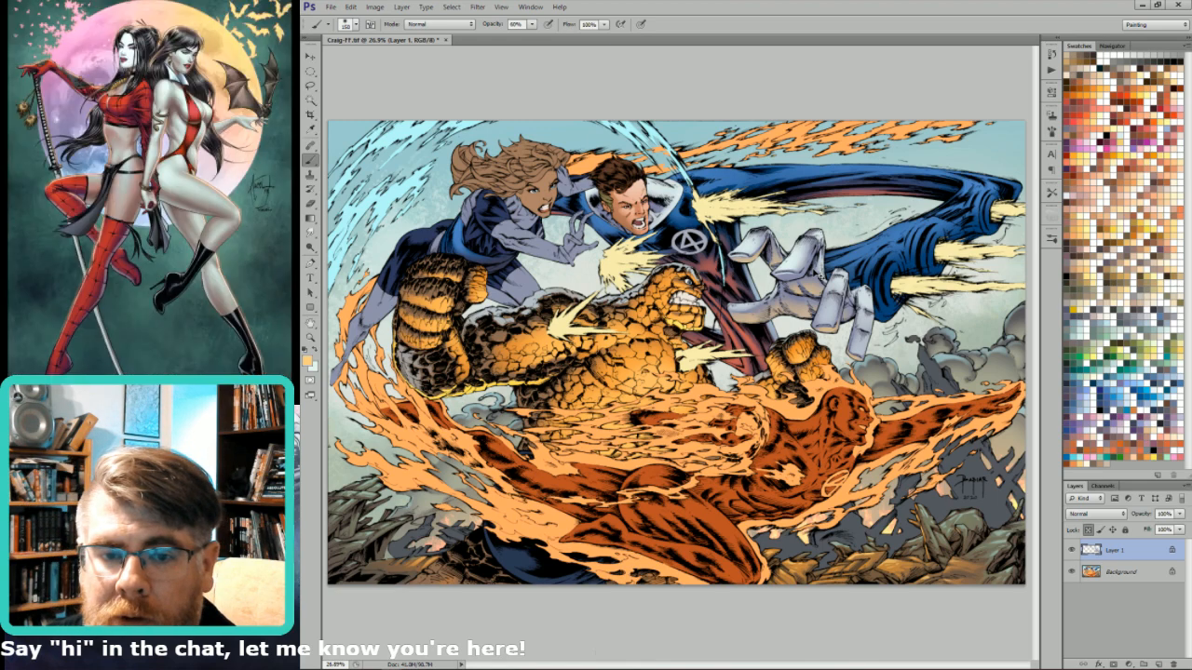
key(ctrl+e)
- Select the olive temple hair on Mr. Fantastic's head and desaturate it with Hue/Saturation
drag(597, 317, 645, 46)
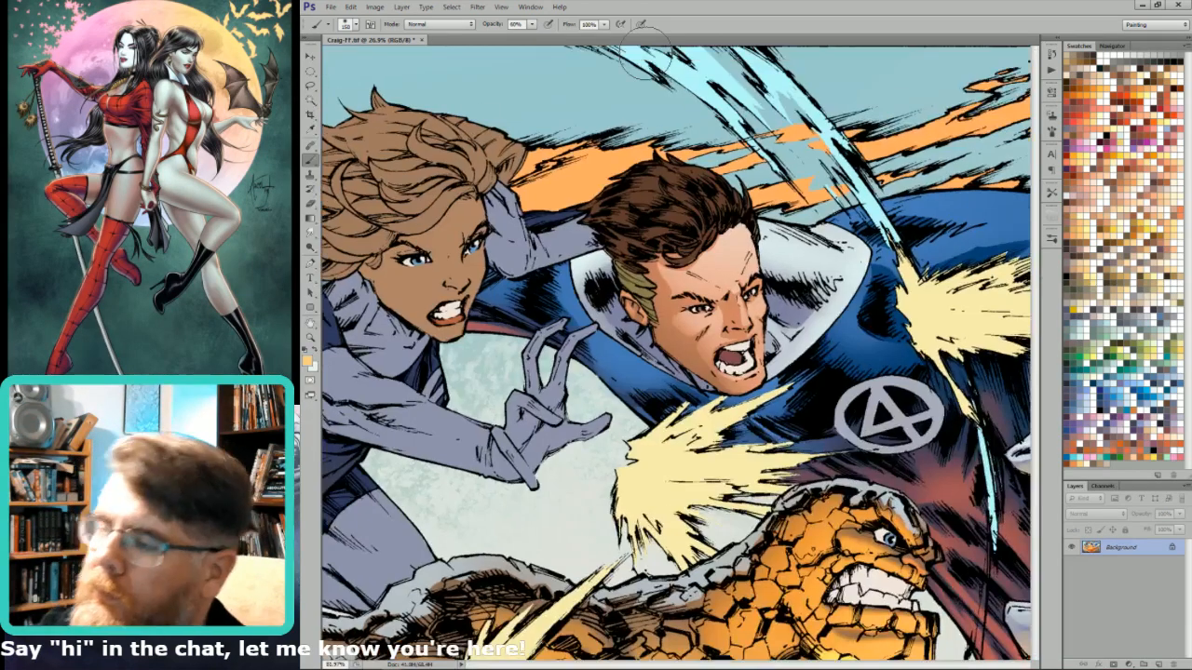
drag(643, 245, 748, 347)
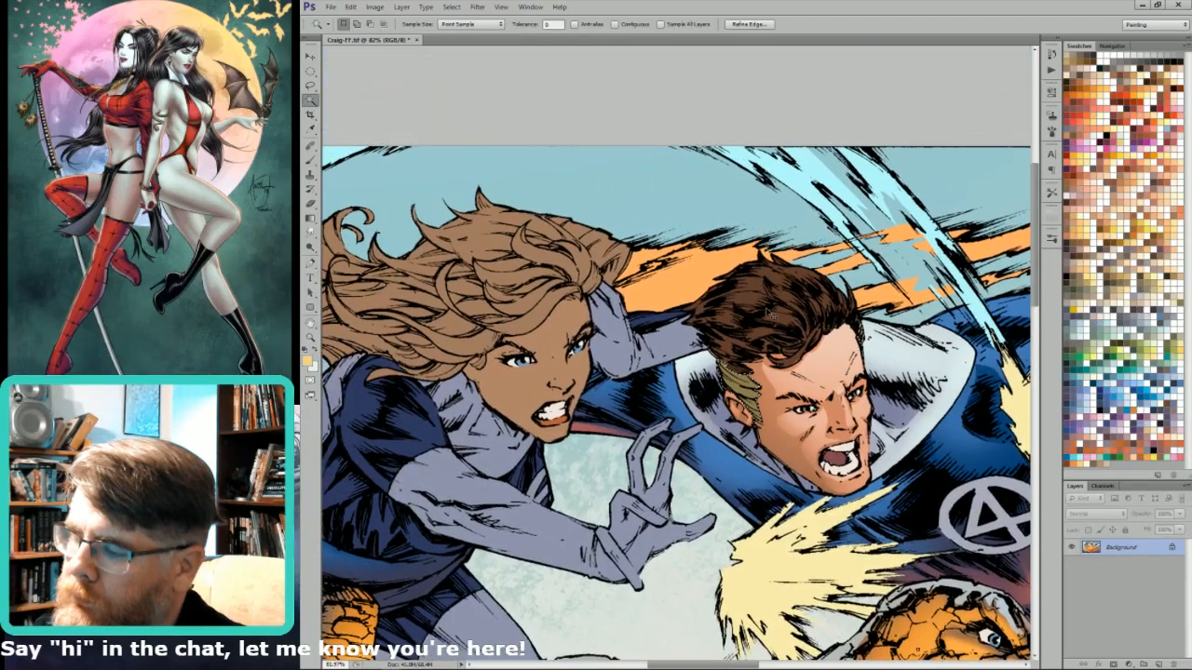
key(ctrl+u)
drag(1005, 338, 1012, 364)
key(Return)
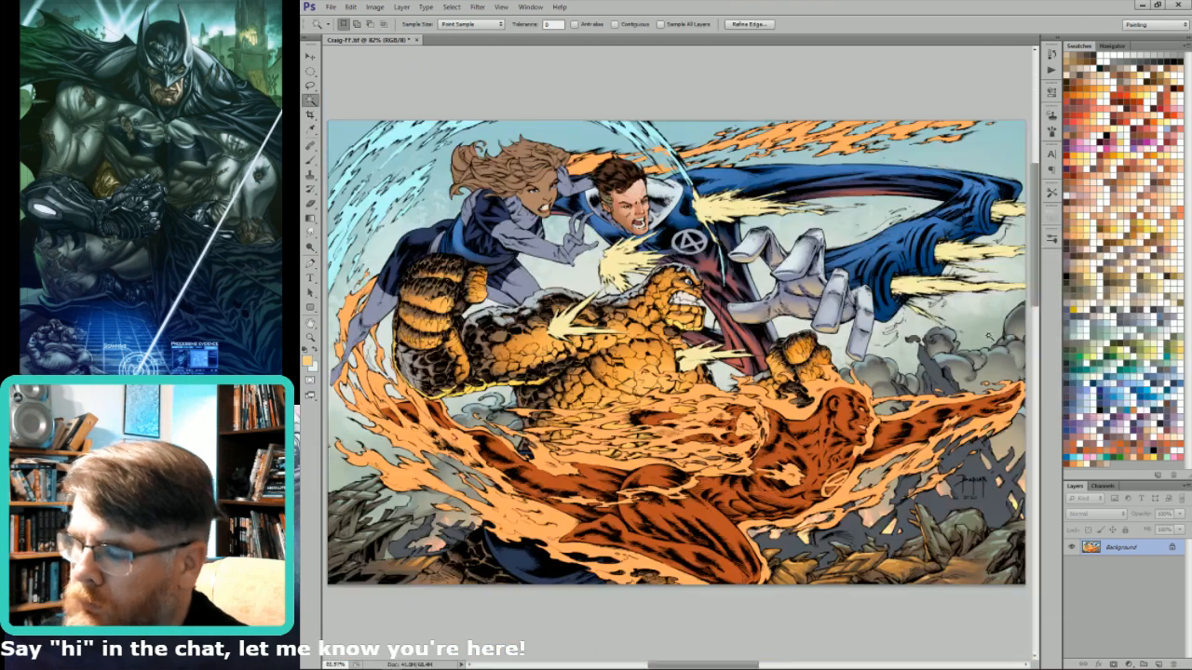
key(ctrl+0)
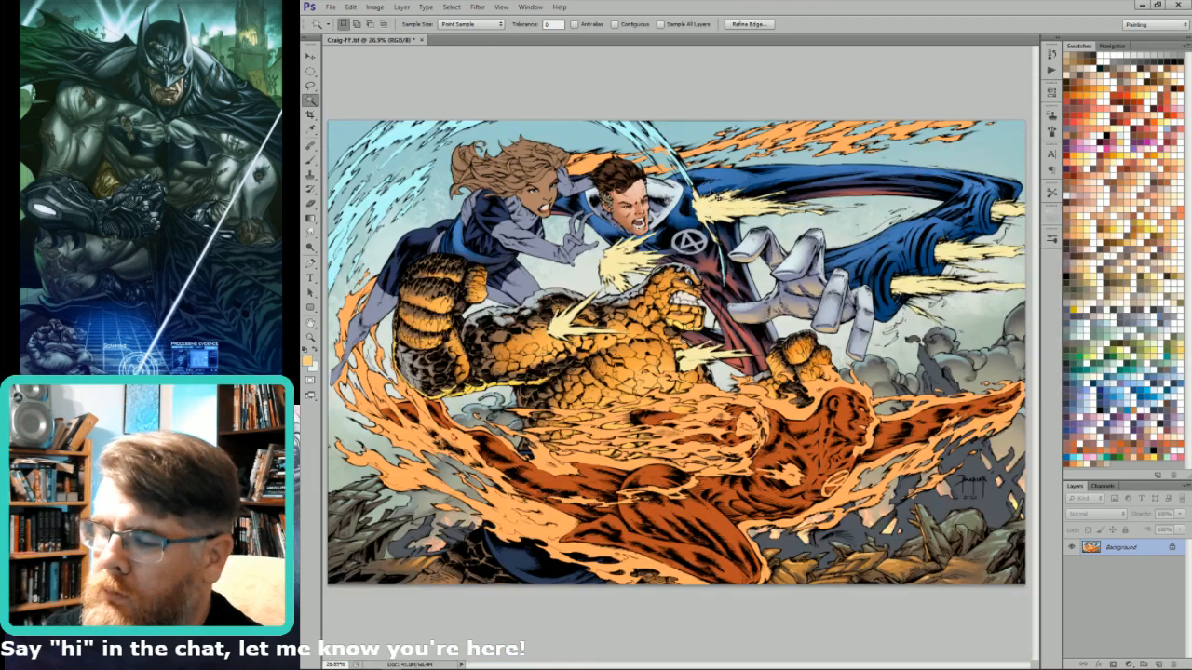
- Fine-tune the temple hair's saturation with Hue/Saturation and shift its midtones slightly toward cyan with Color Balance
drag(561, 170, 675, 170)
key(ctrl+u)
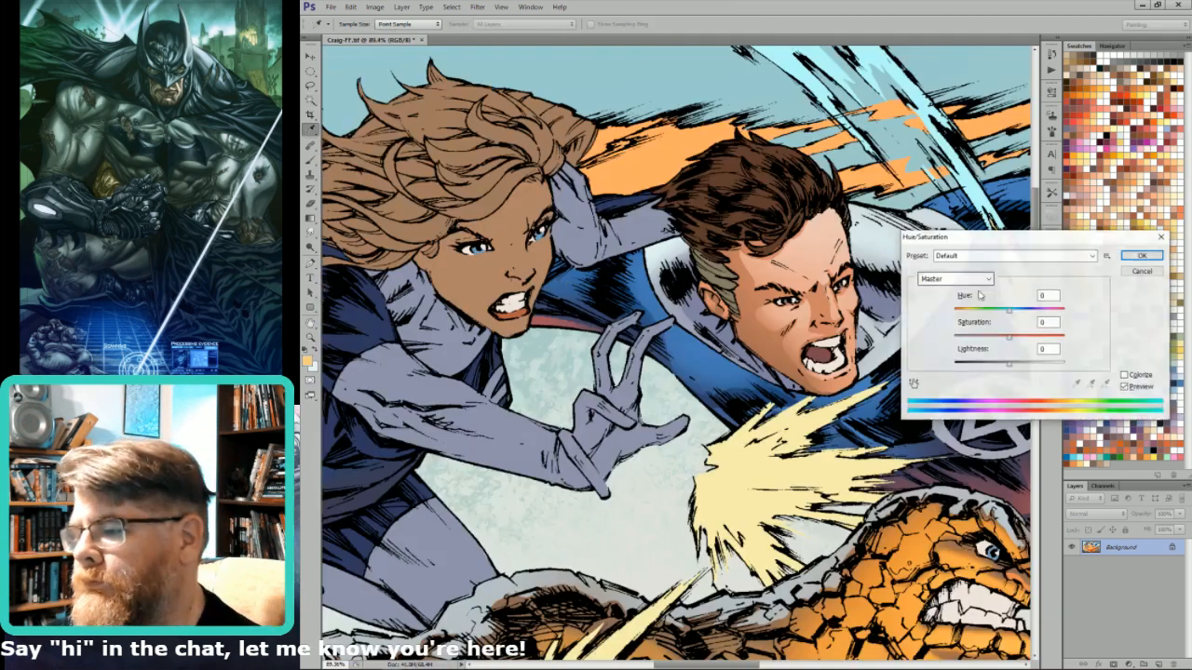
click(998, 337)
key(Return)
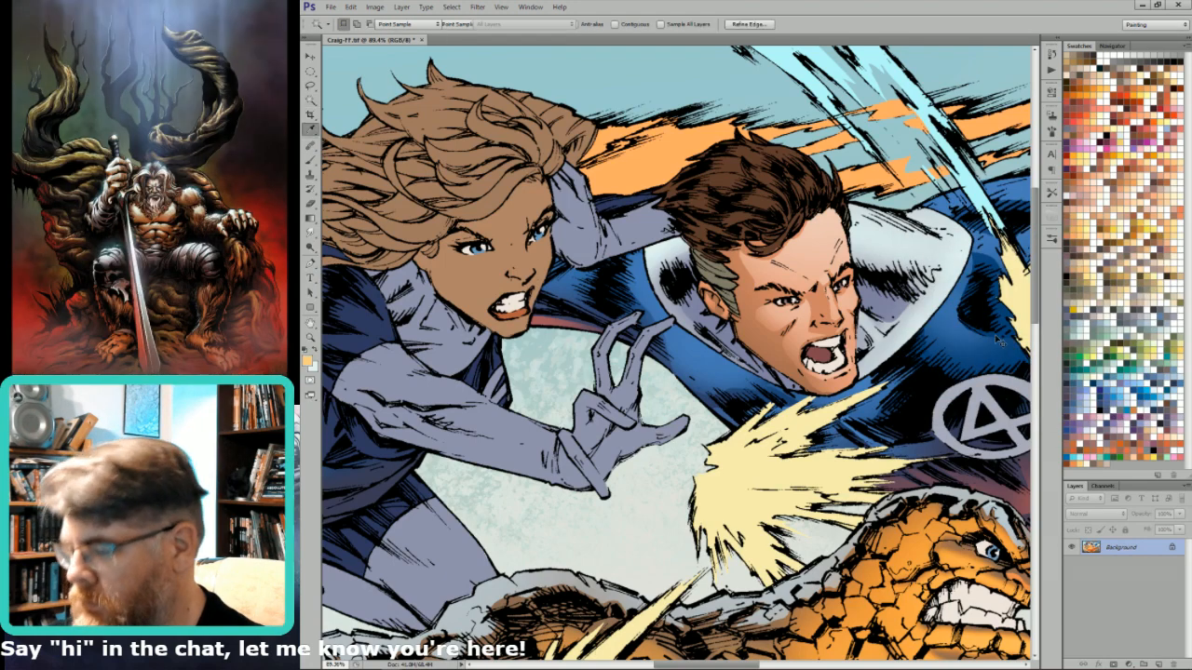
key(ctrl+b)
drag(1062, 510, 1064, 513)
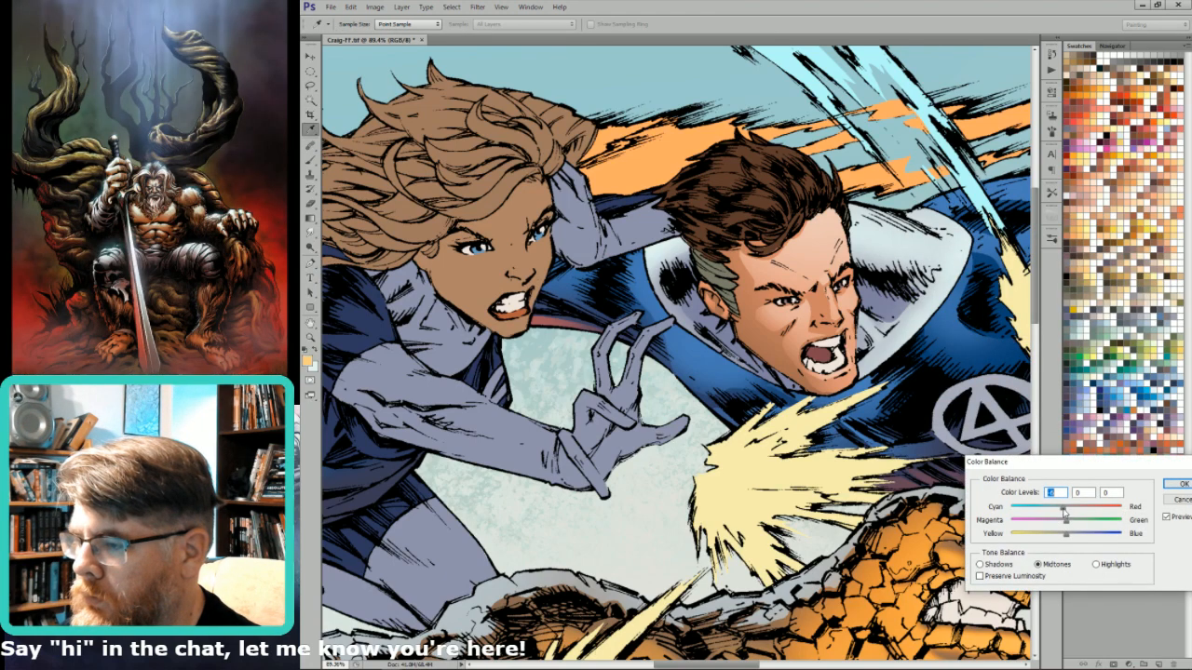
key(Return)
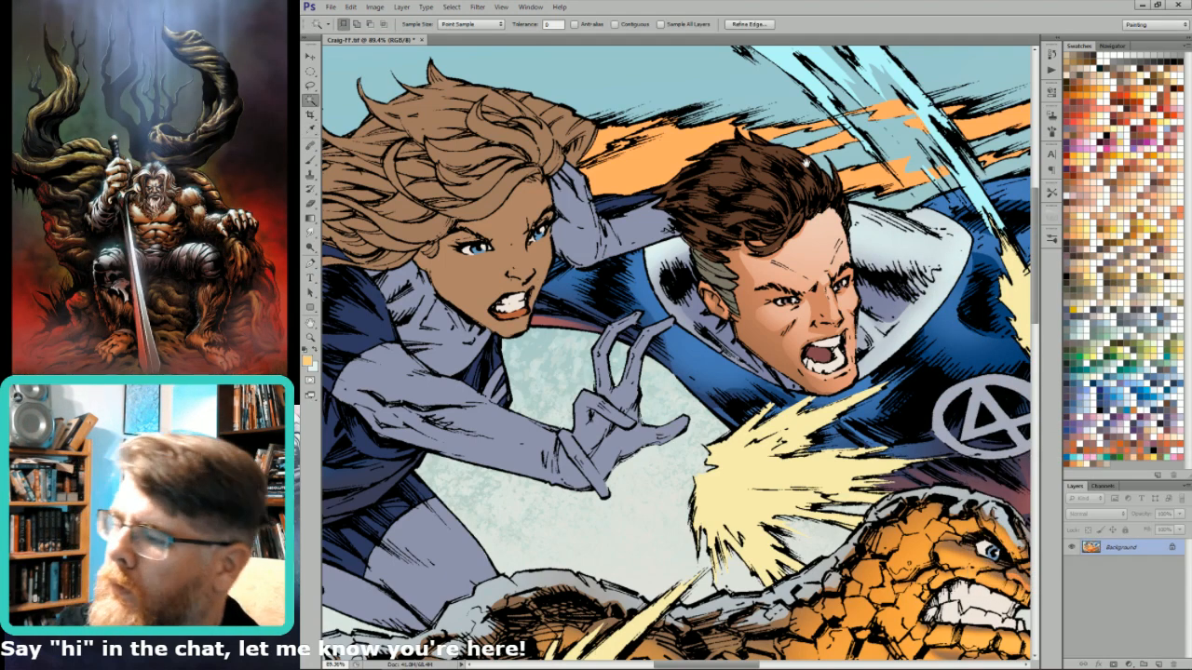
- Sample the dark brown of Mr. Fantastic's hair and swap the foreground and background colors
drag(771, 99, 829, 267)
key(u)
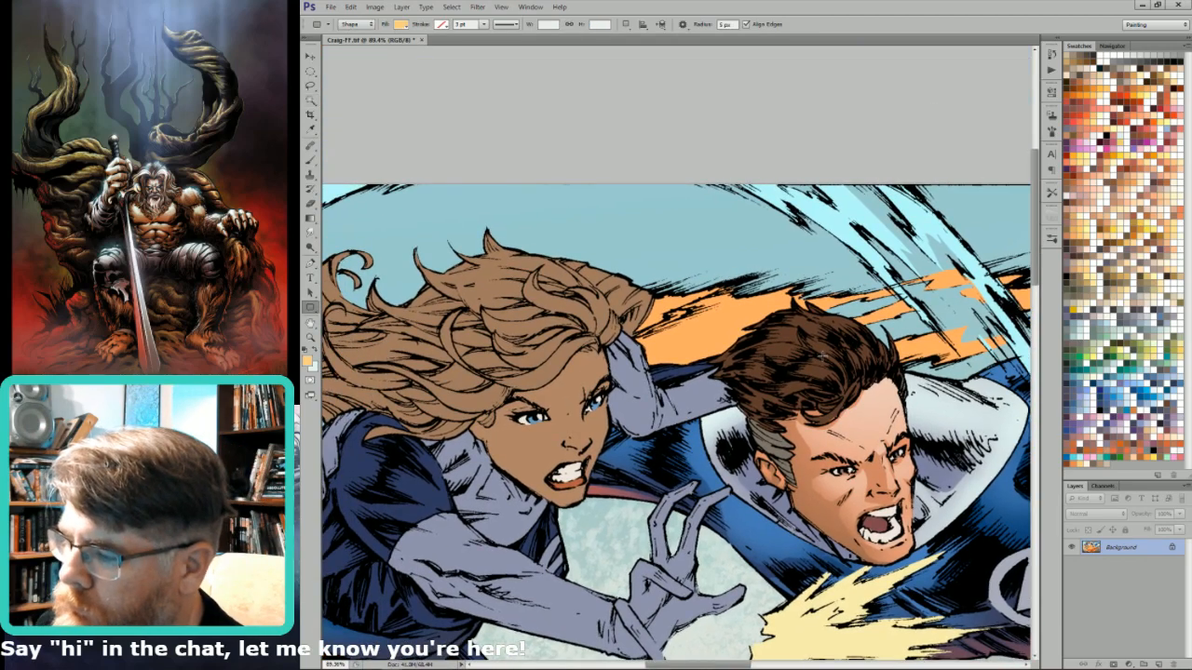
key(i)
click(823, 350)
key(x)
drag(892, 419, 968, 419)
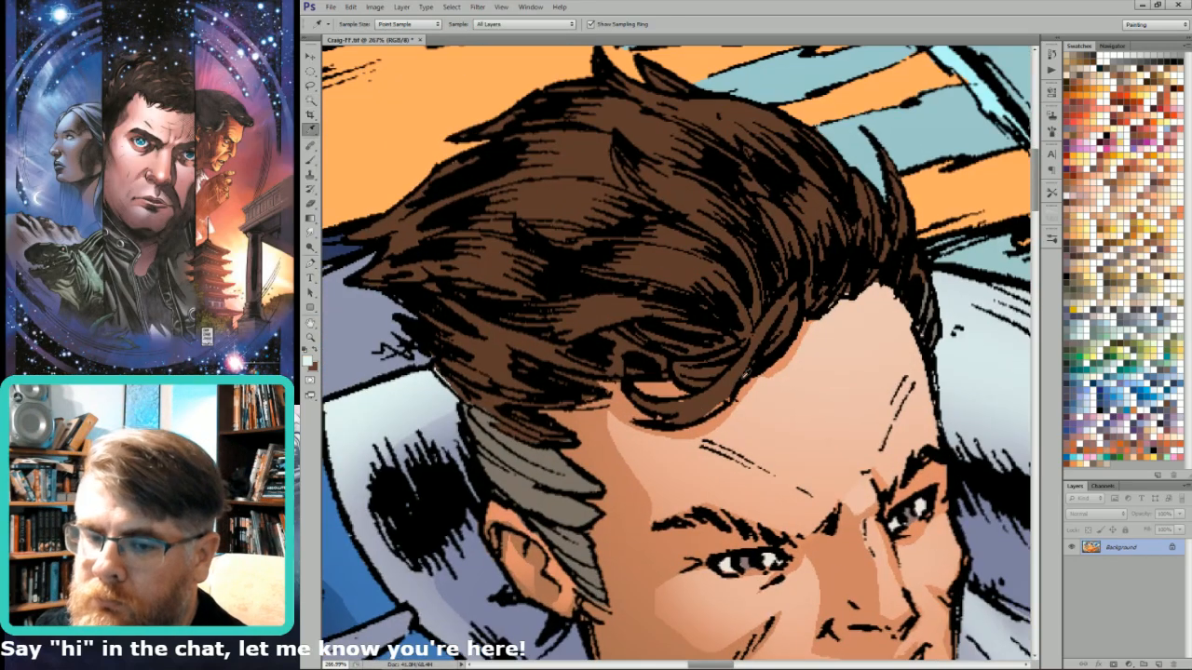
- Lasso the curl over Mr. Fantastic's forehead, add the rest of his brown hair using the Alpha 2 channel, and return to the color composite
key(l)
key(ctrl+d)
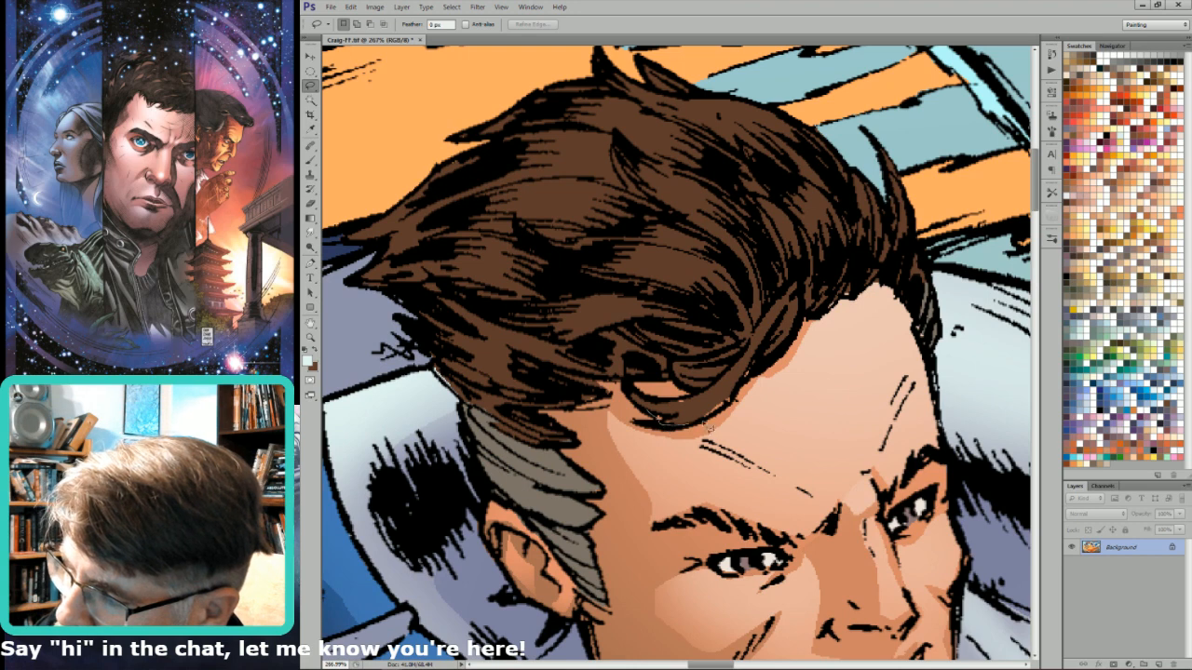
mouse_move(708, 426)
mouse_down()
mouse_move(768, 376)
mouse_move(755, 388)
mouse_move(756, 369)
mouse_move(663, 406)
mouse_up()
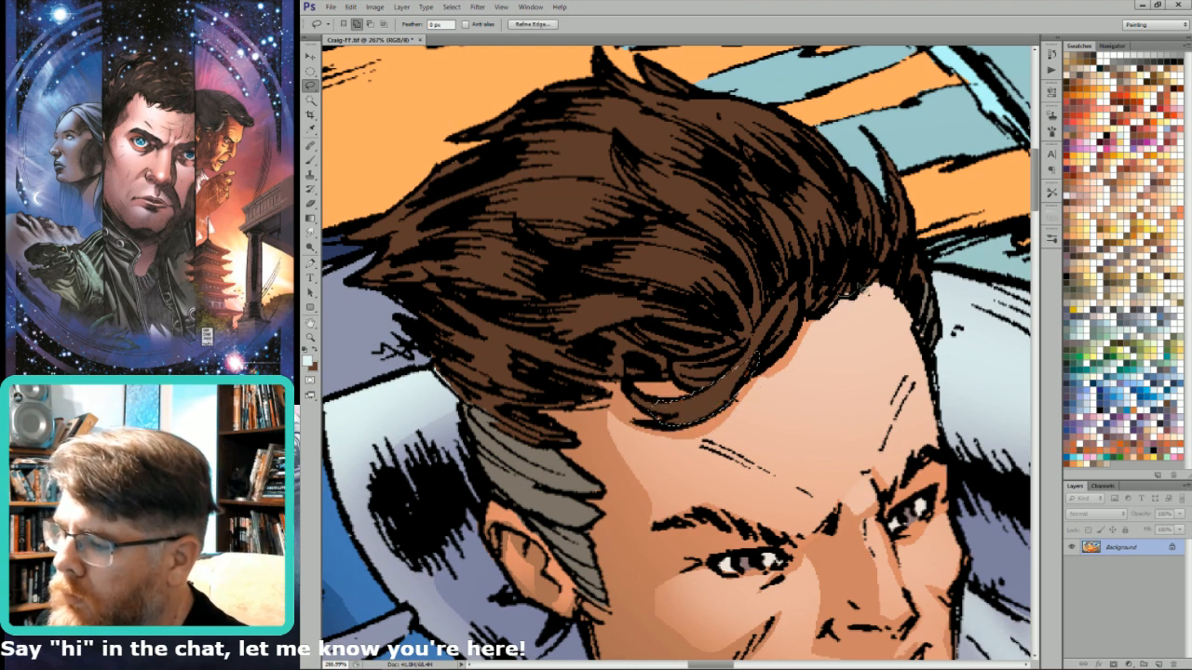
key(ctrl+minus)
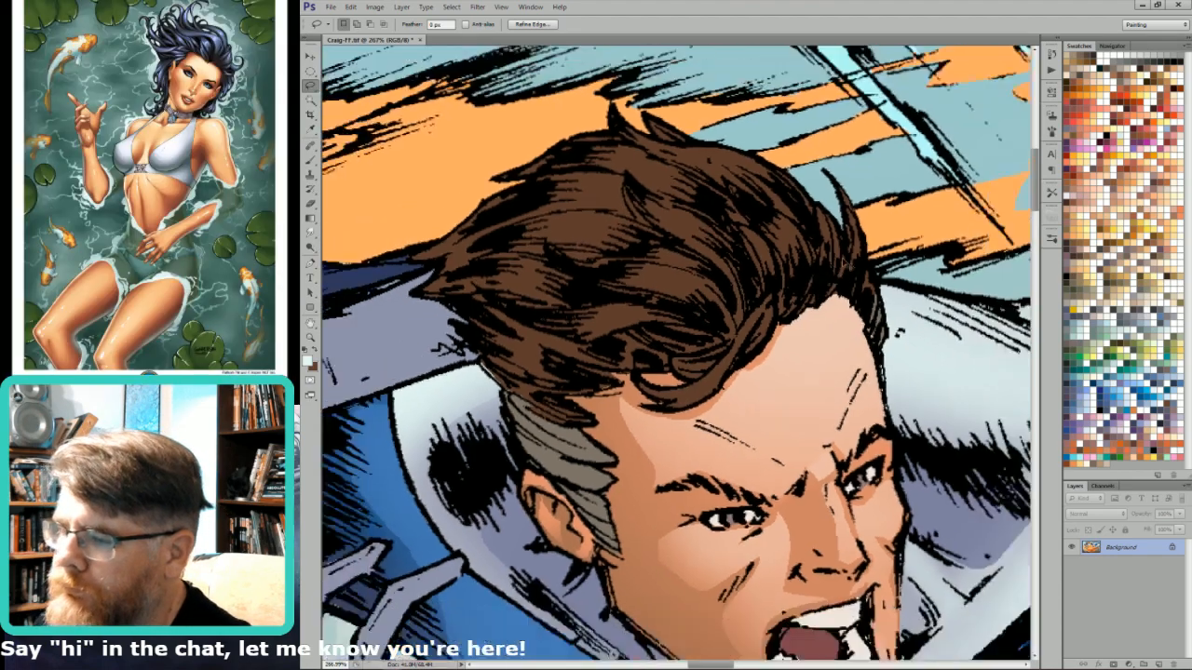
key(ctrl+minus)
key(ctrl+minus)
key(ctrl+6)
key(i)
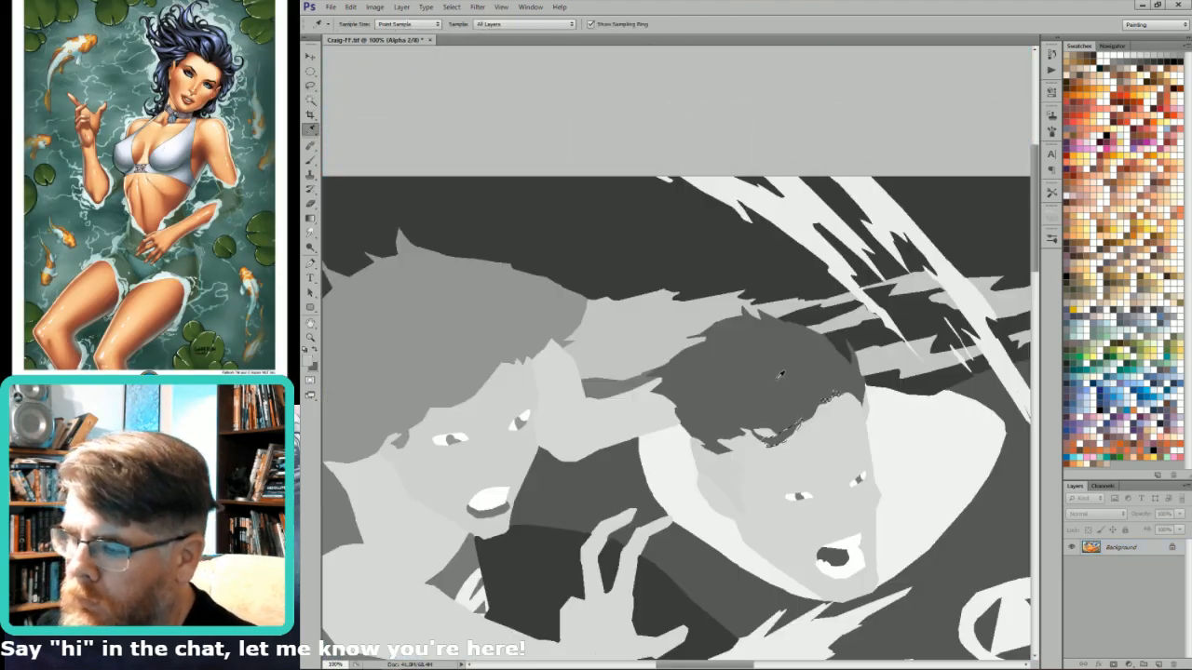
key(ctrl+2)
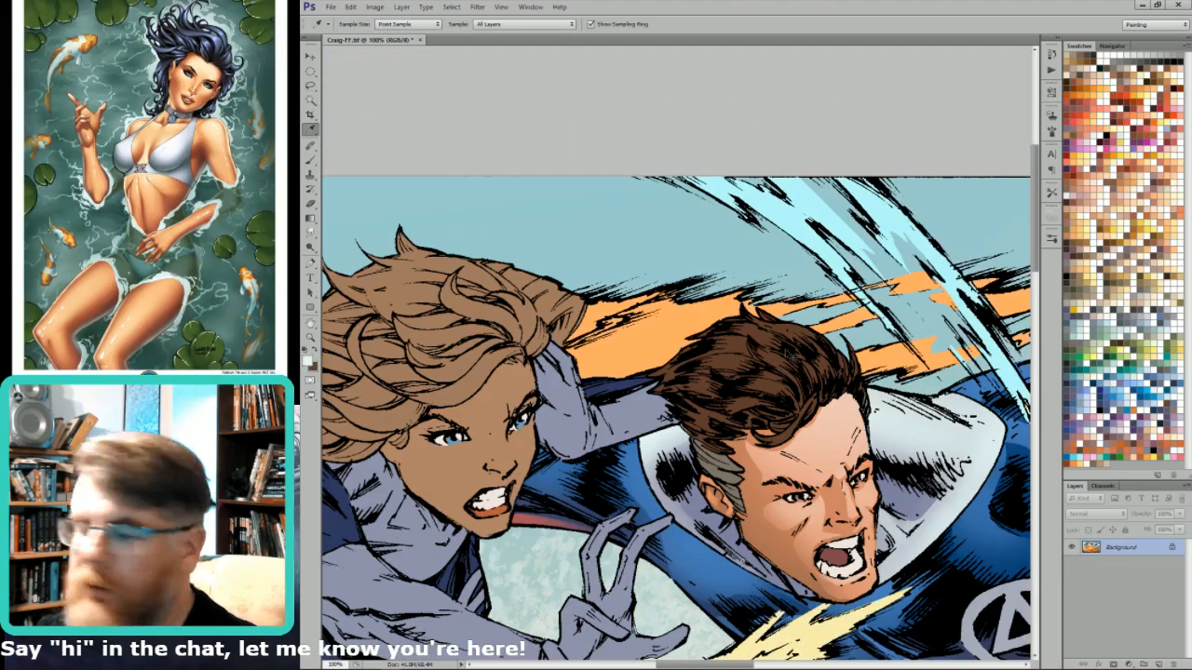
- Choose a light orange swatch and brush broad warm highlights over the crown and side of Mr. Fantastic's brown hair with a smaller brush
key(b)
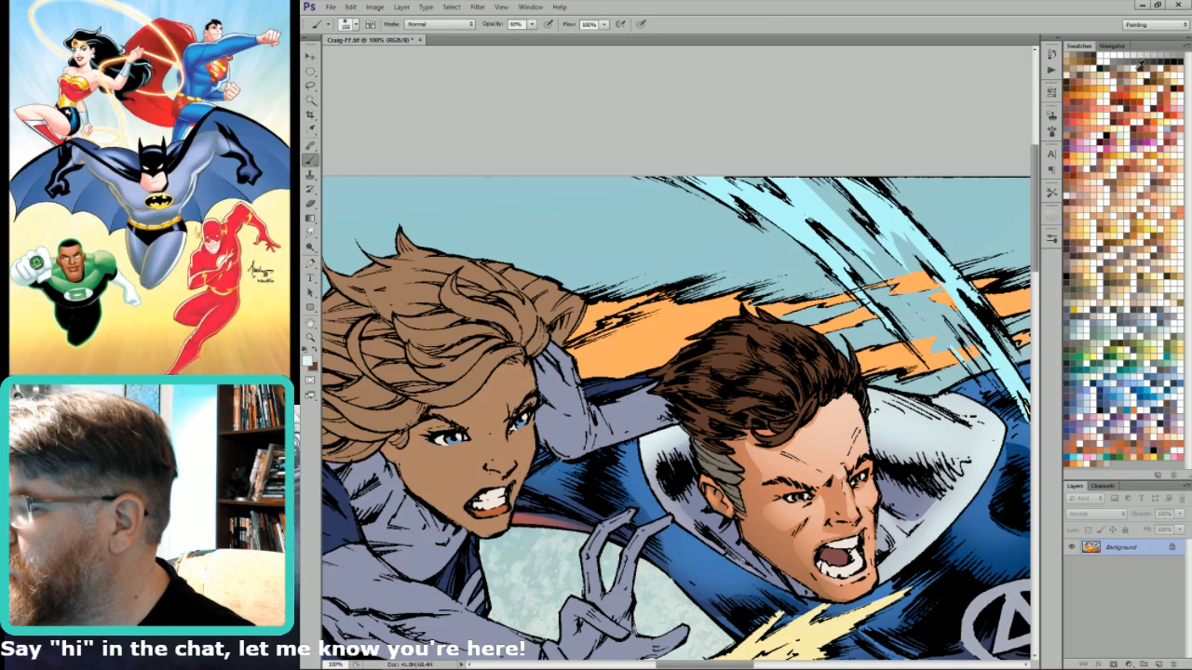
click(1176, 65)
key(bracketleft)
key(bracketleft)
key(bracketleft)
key(bracketleft)
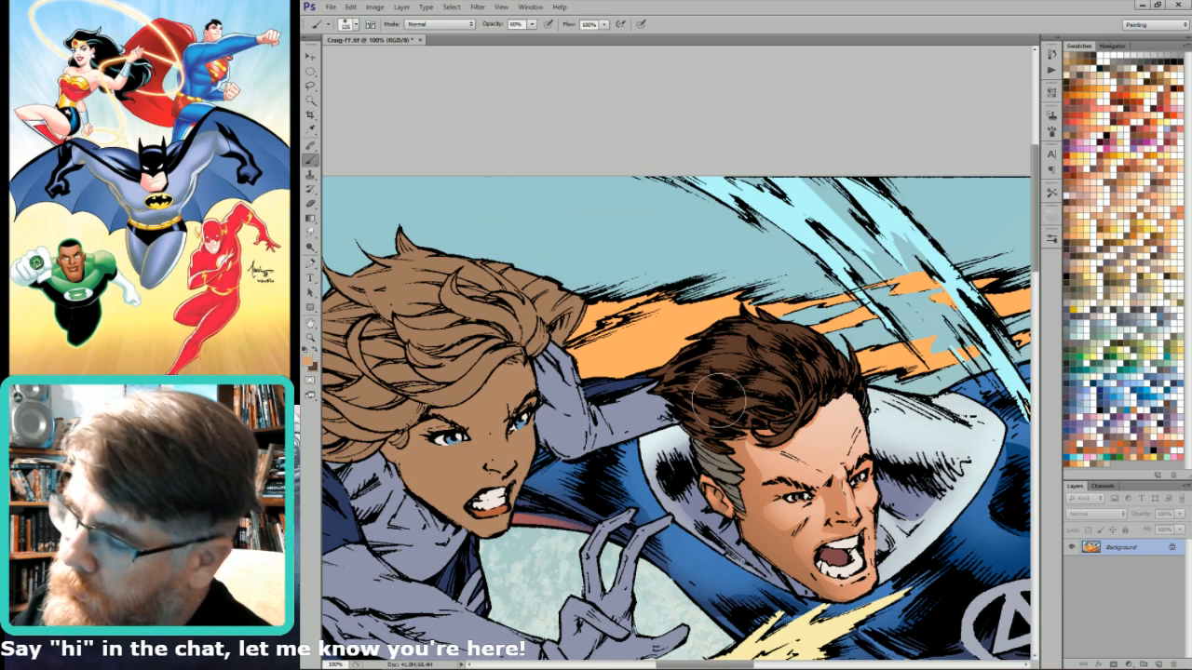
drag(714, 363, 808, 321)
key(bracketleft)
drag(754, 408, 808, 340)
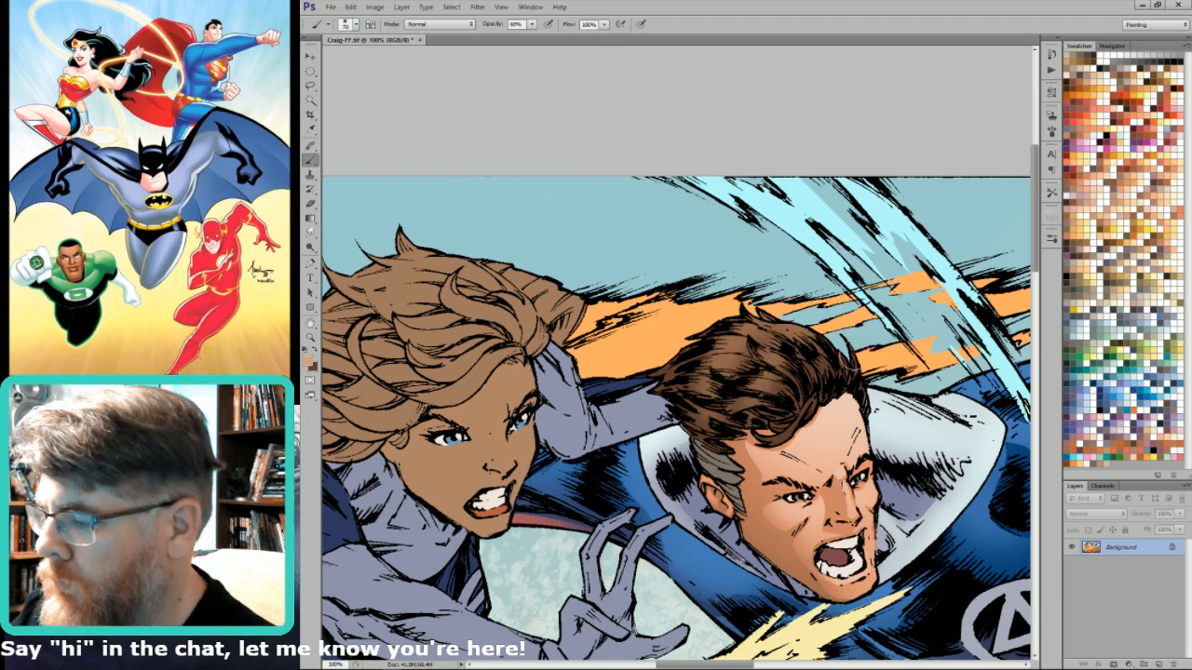
- Reduce the brush size further and brush finer warm highlights on the hair above Mr. Fantastic's forehead
key(bracketleft)
key(bracketleft)
key(bracketleft)
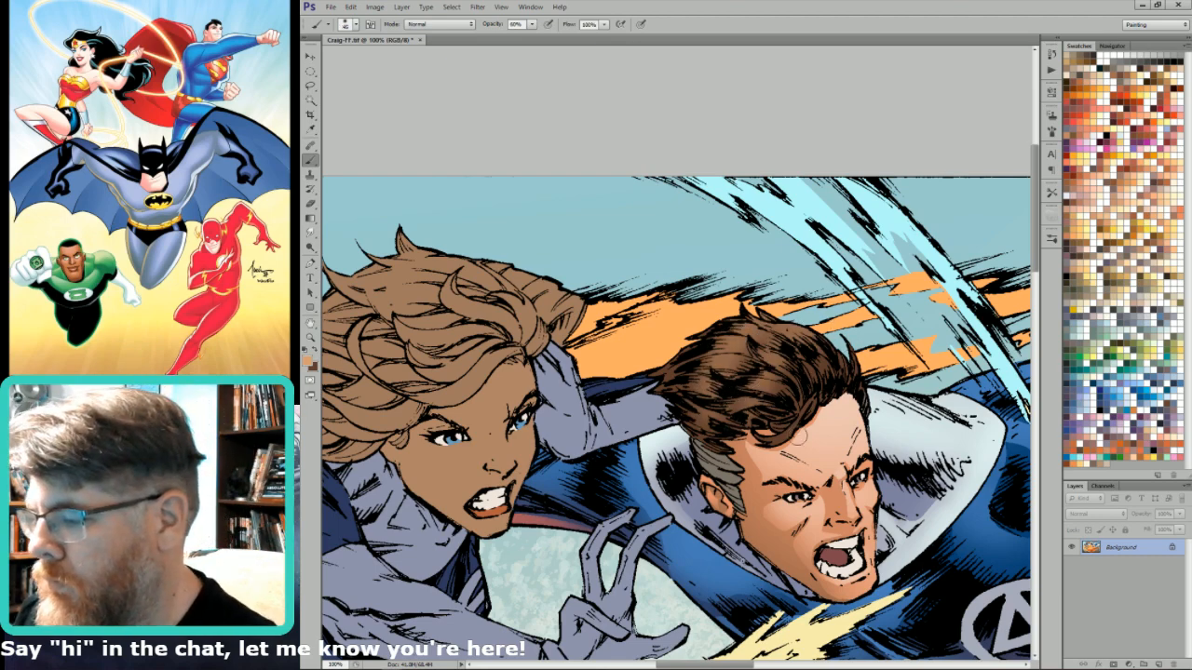
drag(788, 406, 821, 357)
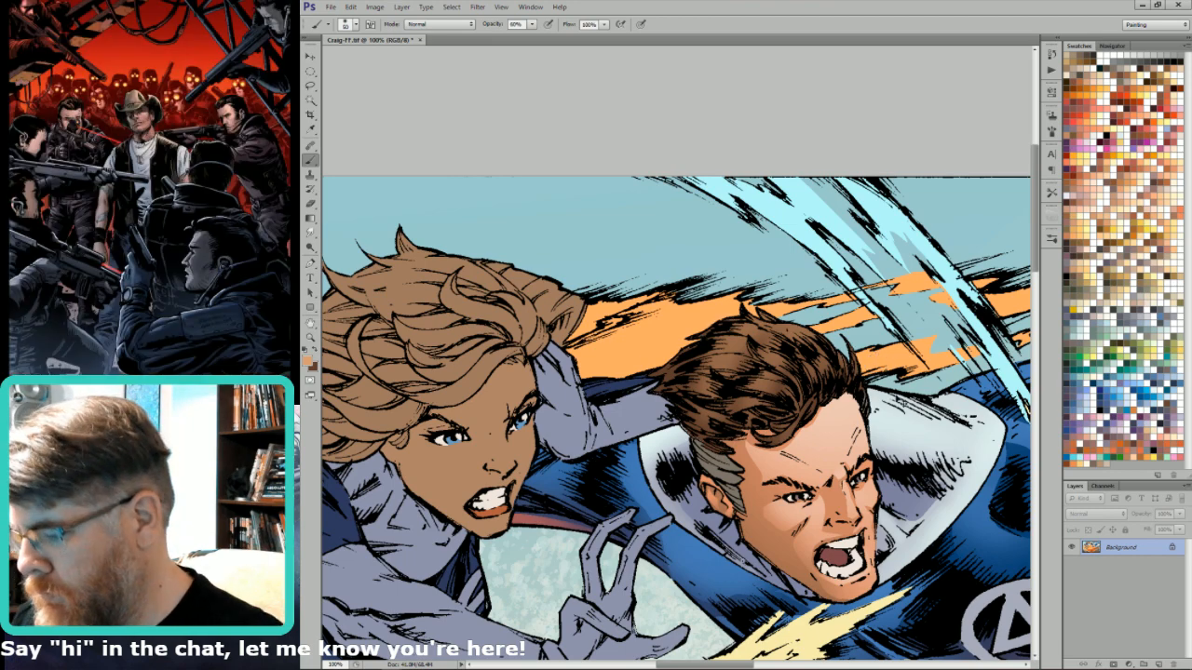
- Add a new layer for the hair, lasso strands above the forehead and brush brighter orange highlights inside them
key(bracketright)
key(ctrl+shift+alt+n)
key(l)
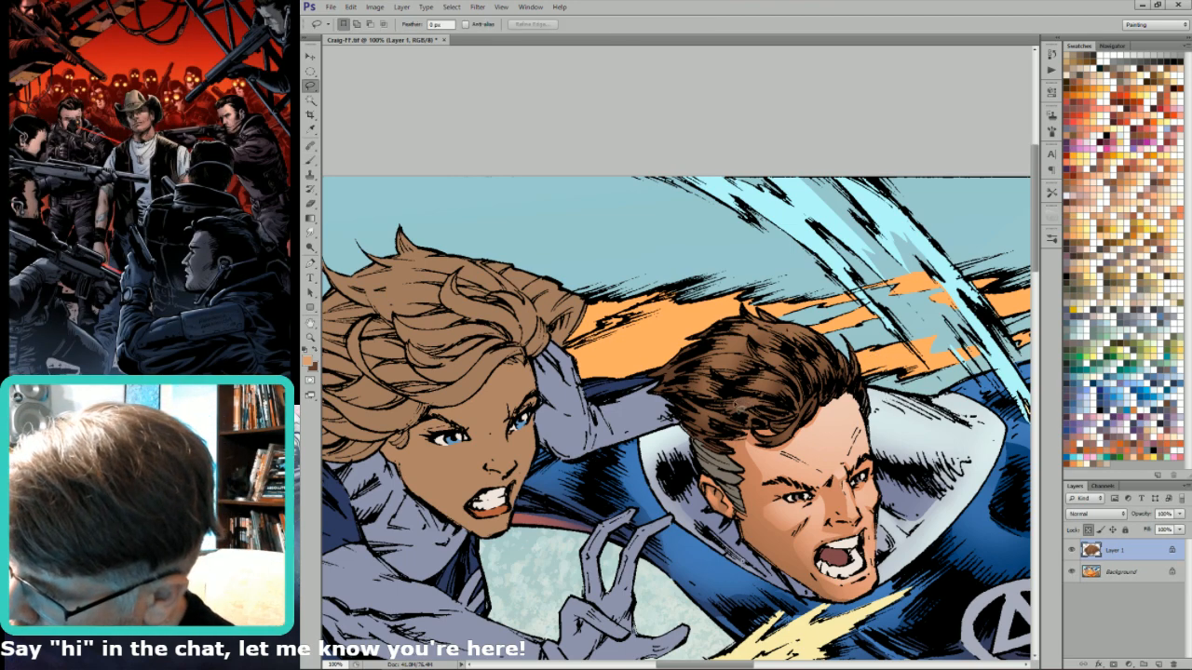
mouse_move(766, 408)
mouse_down()
mouse_move(797, 401)
mouse_move(771, 384)
mouse_move(745, 398)
mouse_move(780, 380)
mouse_move(760, 380)
mouse_move(784, 380)
mouse_move(760, 362)
mouse_move(779, 347)
mouse_move(814, 389)
mouse_move(824, 380)
mouse_move(810, 352)
mouse_move(821, 370)
mouse_move(844, 372)
mouse_move(836, 356)
mouse_up()
key(b)
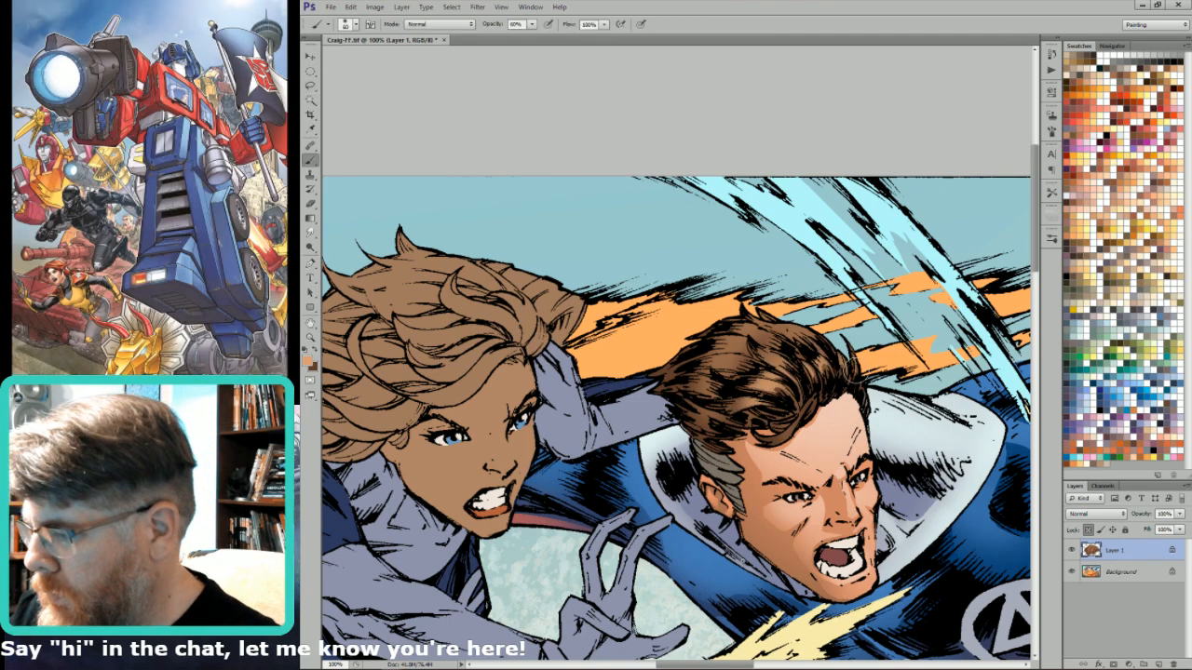
- Lasso more strands on the forelock, side and crown of the hair, brush orange highlights inside, and merge the layer down
key(l)
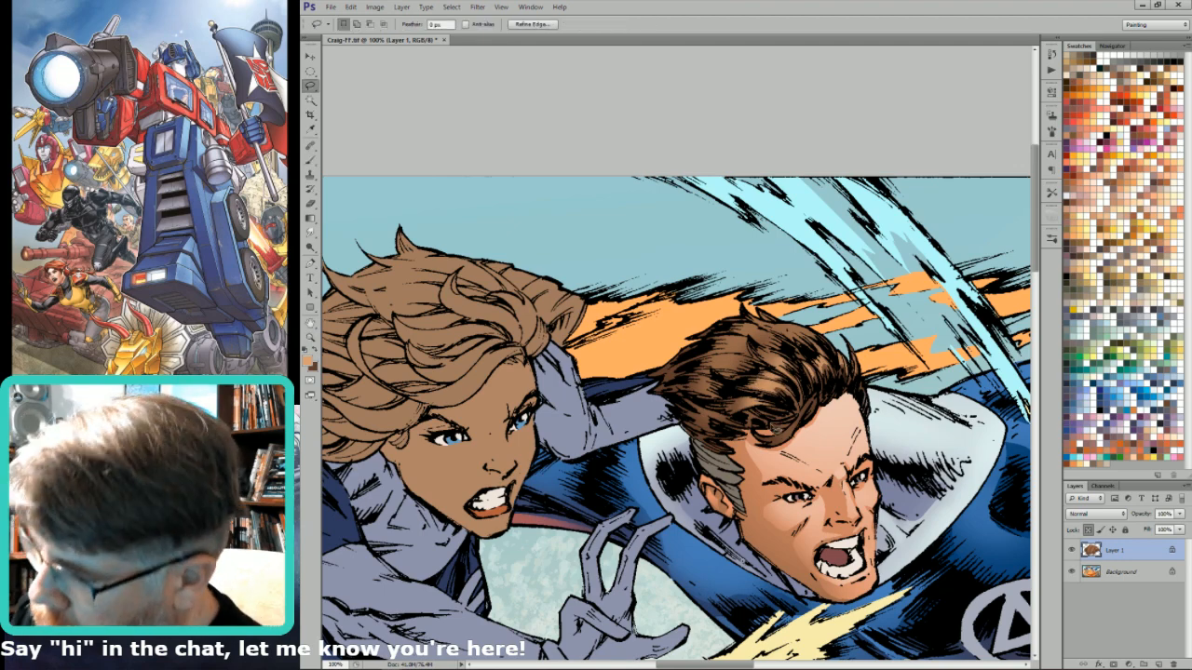
mouse_move(788, 427)
mouse_down()
mouse_move(797, 430)
mouse_move(769, 447)
mouse_up()
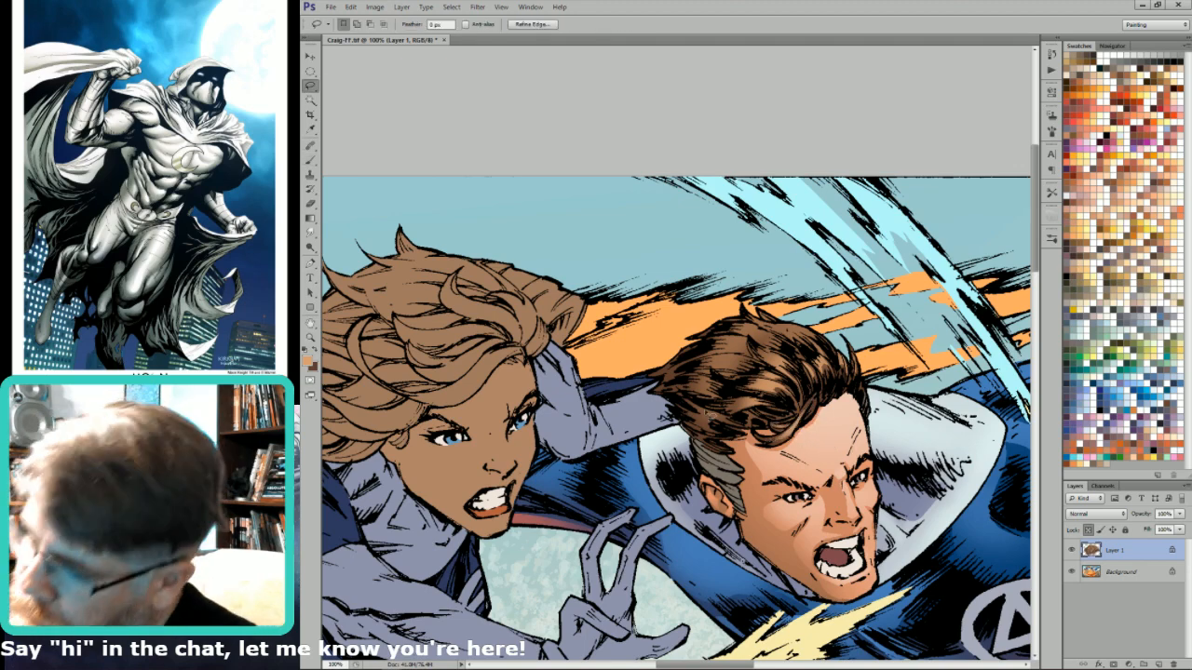
key(shift)
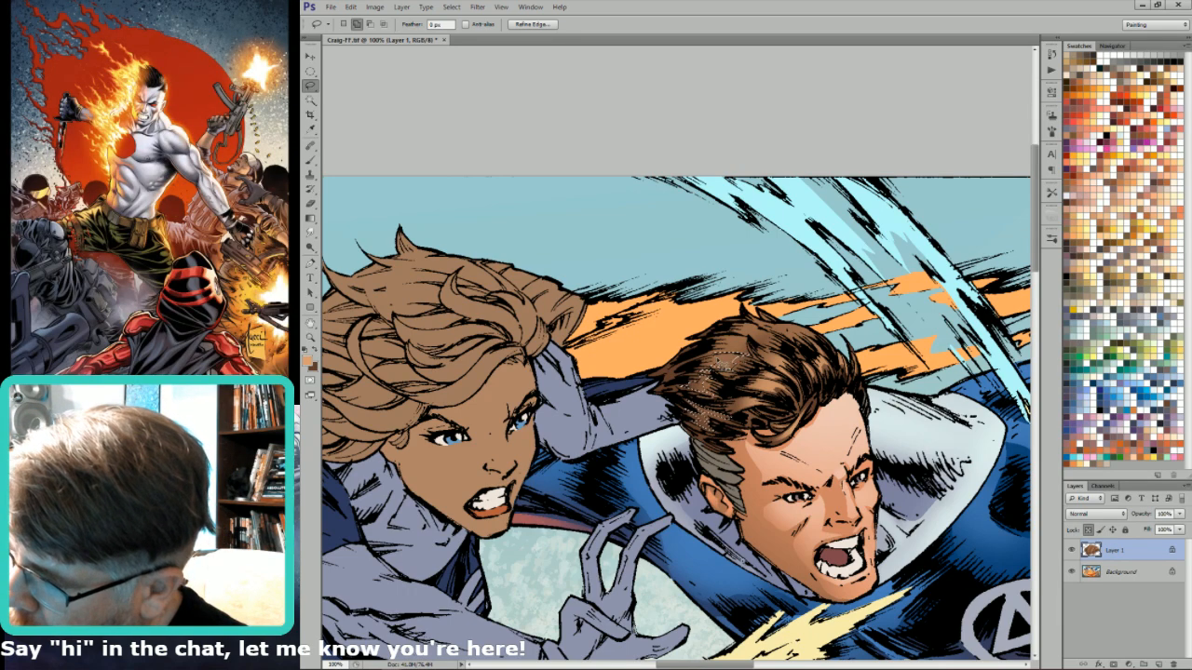
mouse_move(718, 365)
mouse_down()
mouse_move(775, 347)
mouse_move(765, 332)
mouse_up()
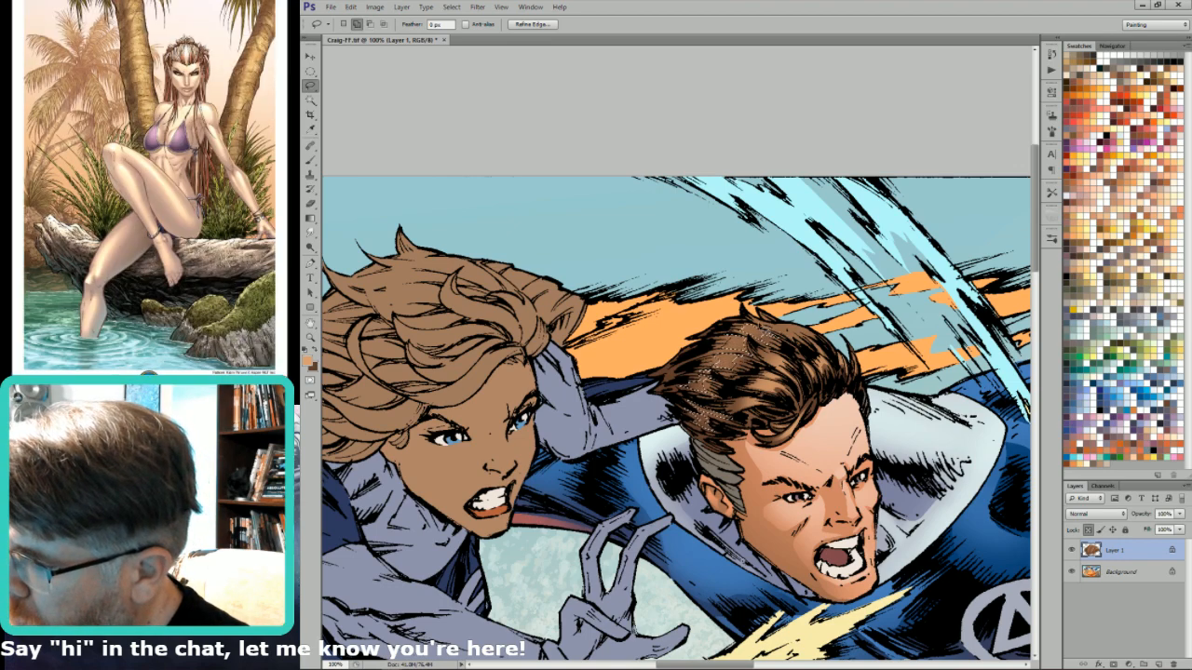
key(b)
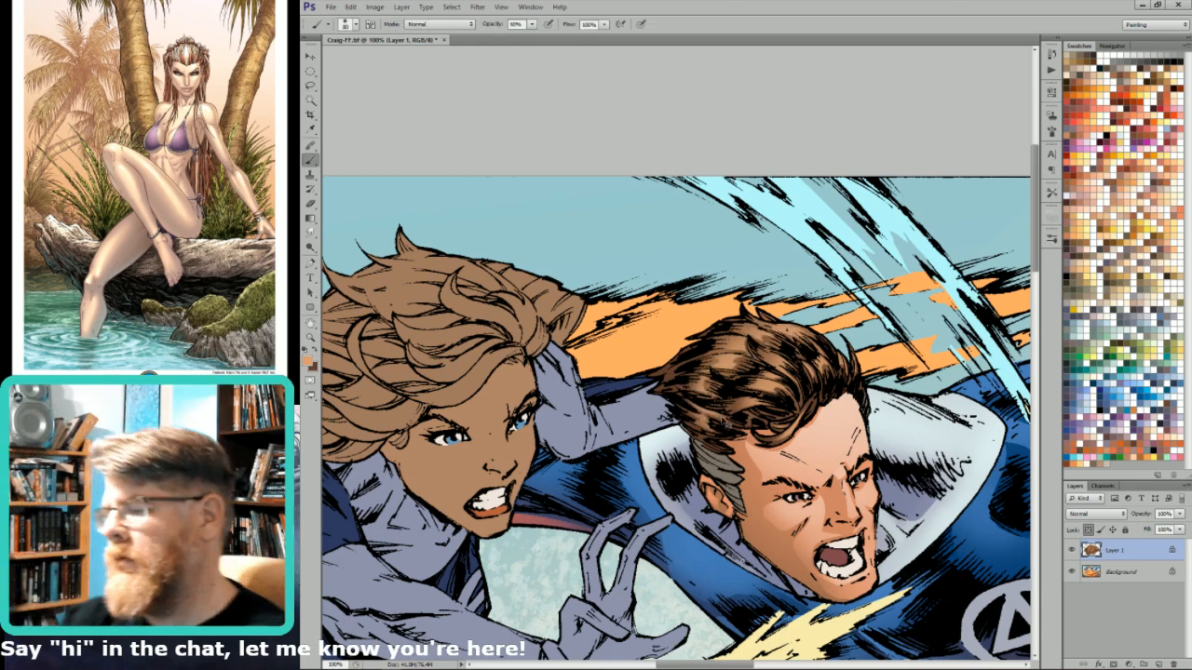
key(ctrl+minus)
key(ctrl+minus)
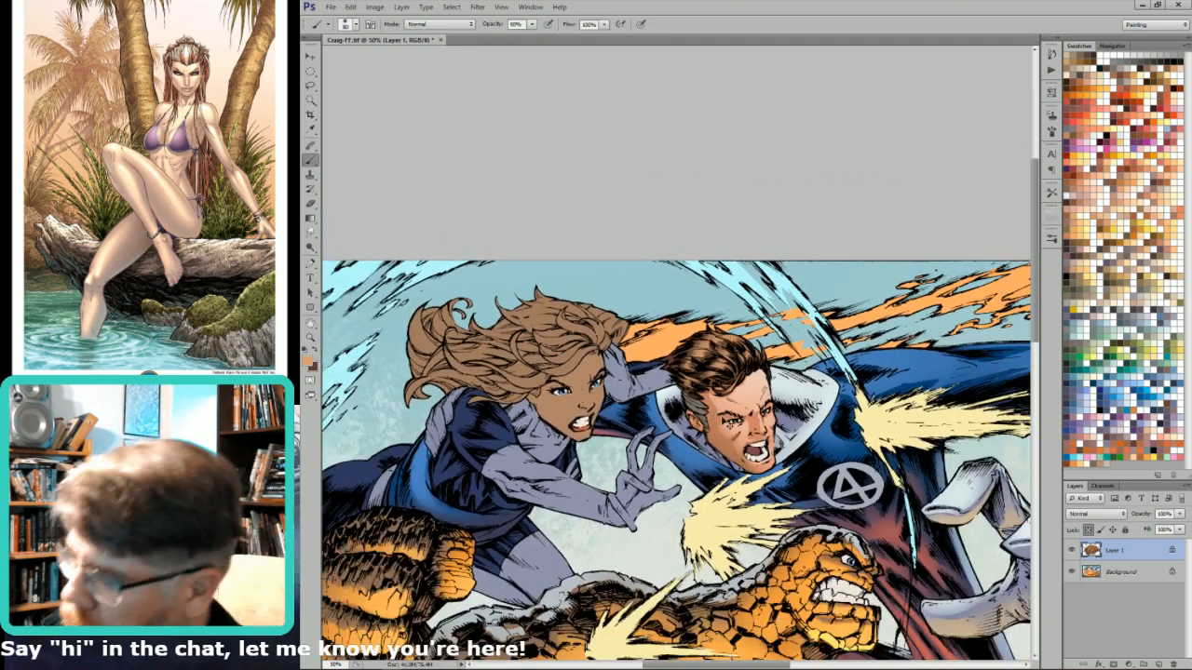
key(ctrl+e)
- Select Mr. Fantastic's gray temple hair, brush pale highlights along its strands using a light swatch, and save the file
key(w)
click(695, 383)
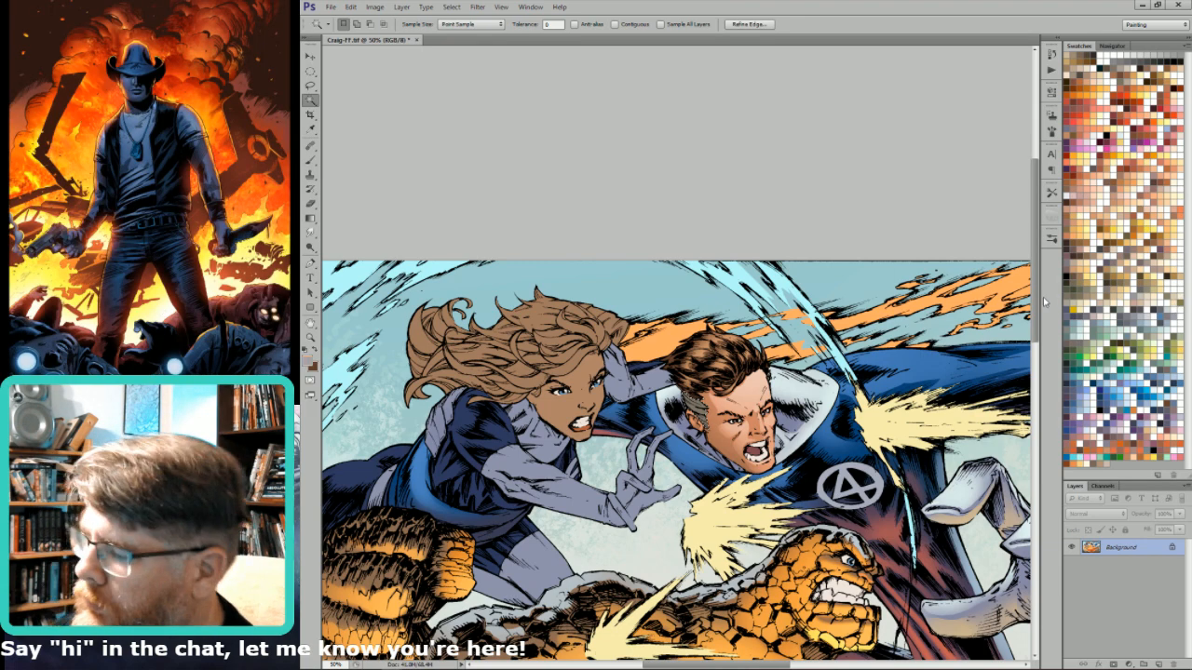
click(1166, 304)
key(b)
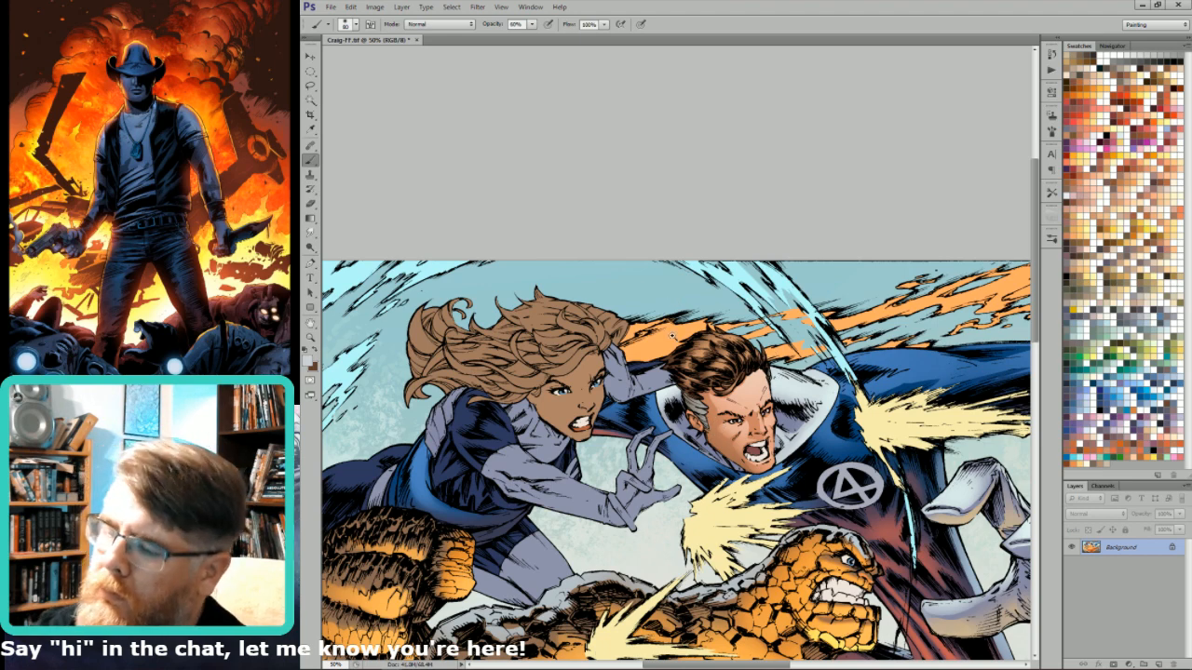
drag(672, 337, 710, 452)
key(l)
mouse_move(725, 380)
mouse_down()
mouse_move(750, 406)
mouse_move(728, 410)
mouse_move(751, 425)
mouse_move(736, 445)
mouse_move(752, 465)
mouse_move(725, 437)
mouse_move(752, 475)
mouse_move(741, 469)
mouse_up()
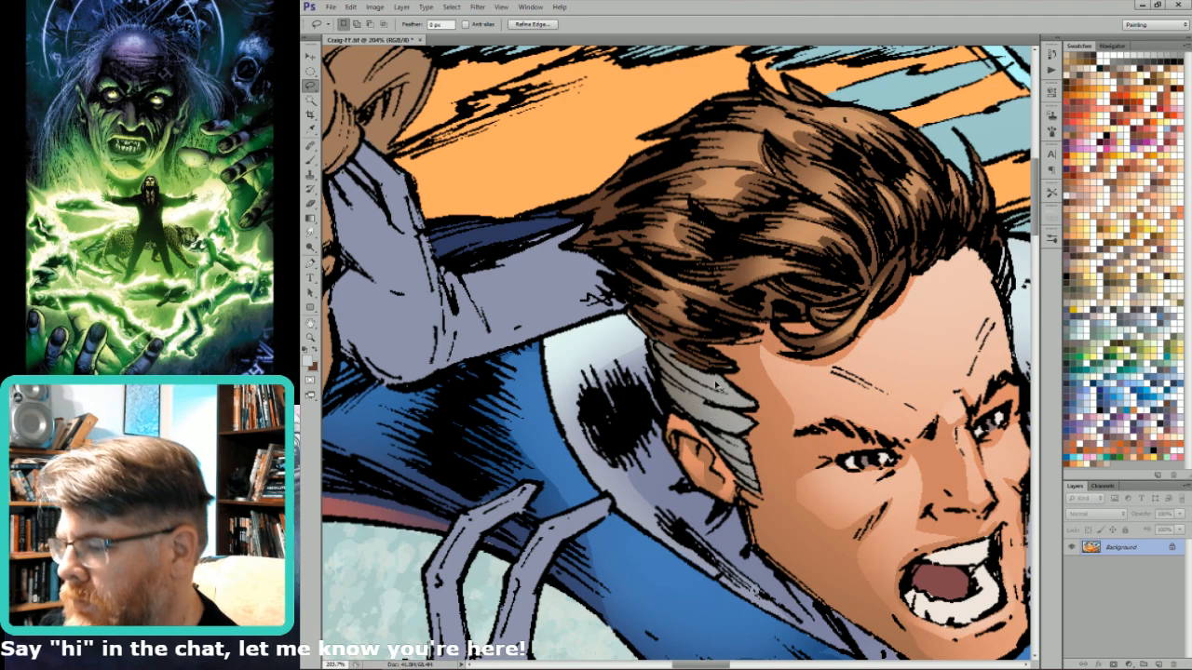
key(b)
mouse_move(773, 466)
mouse_down()
mouse_move(726, 410)
mouse_move(745, 391)
mouse_up()
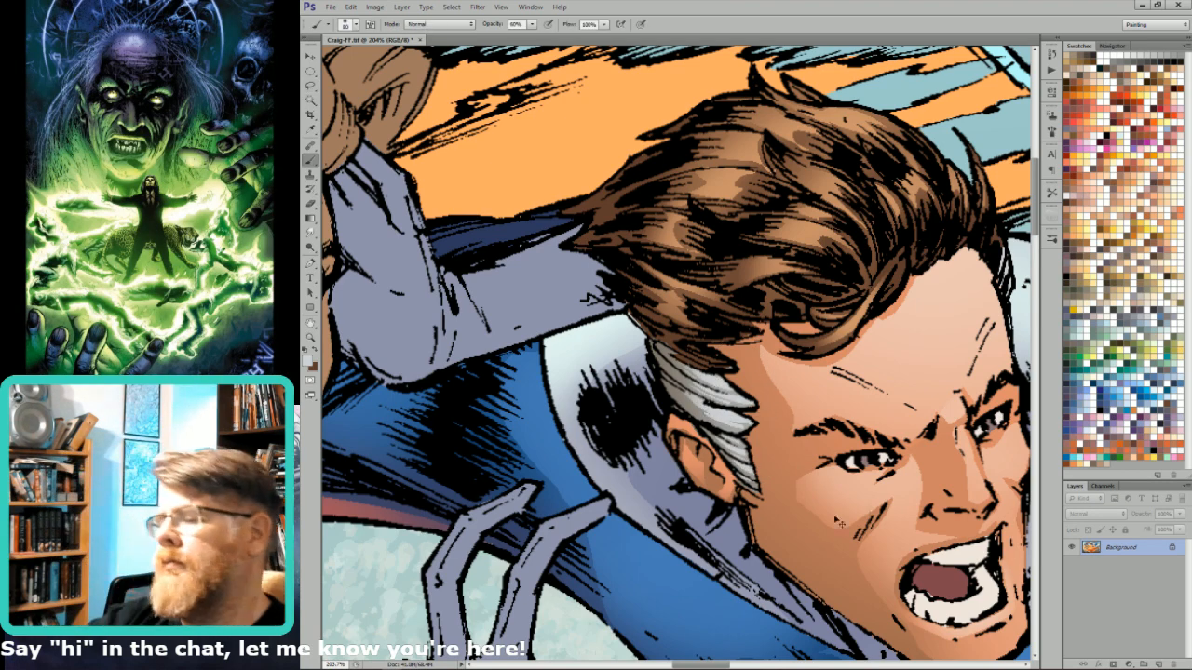
key(ctrl+0)
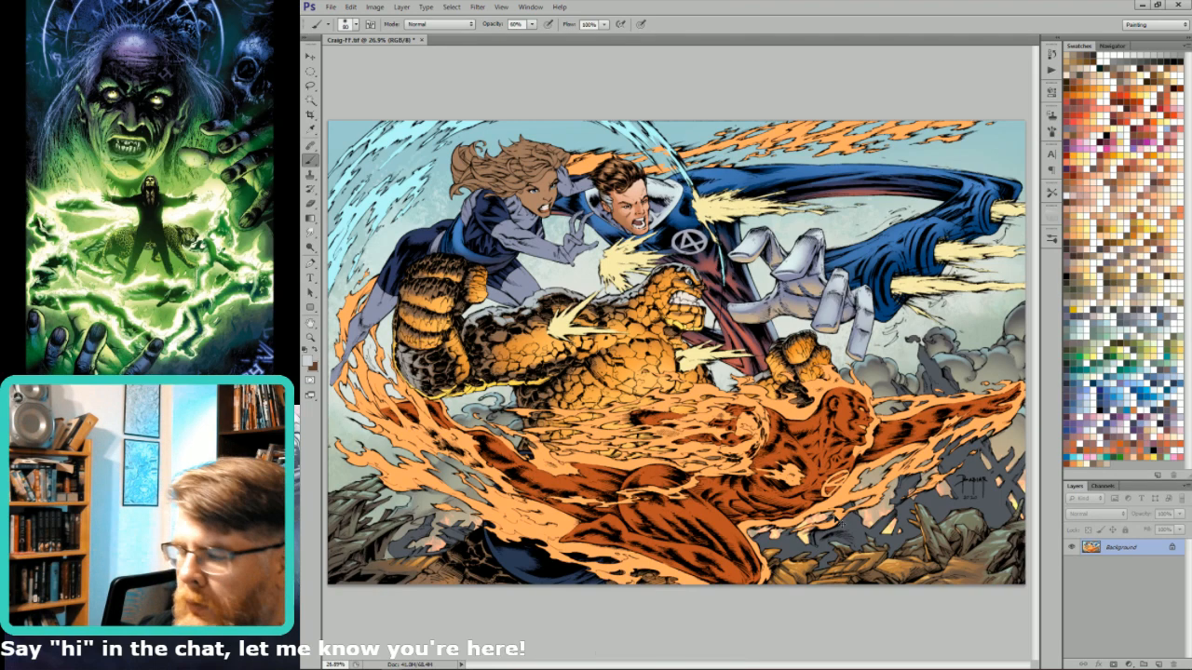
key(ctrl+s)
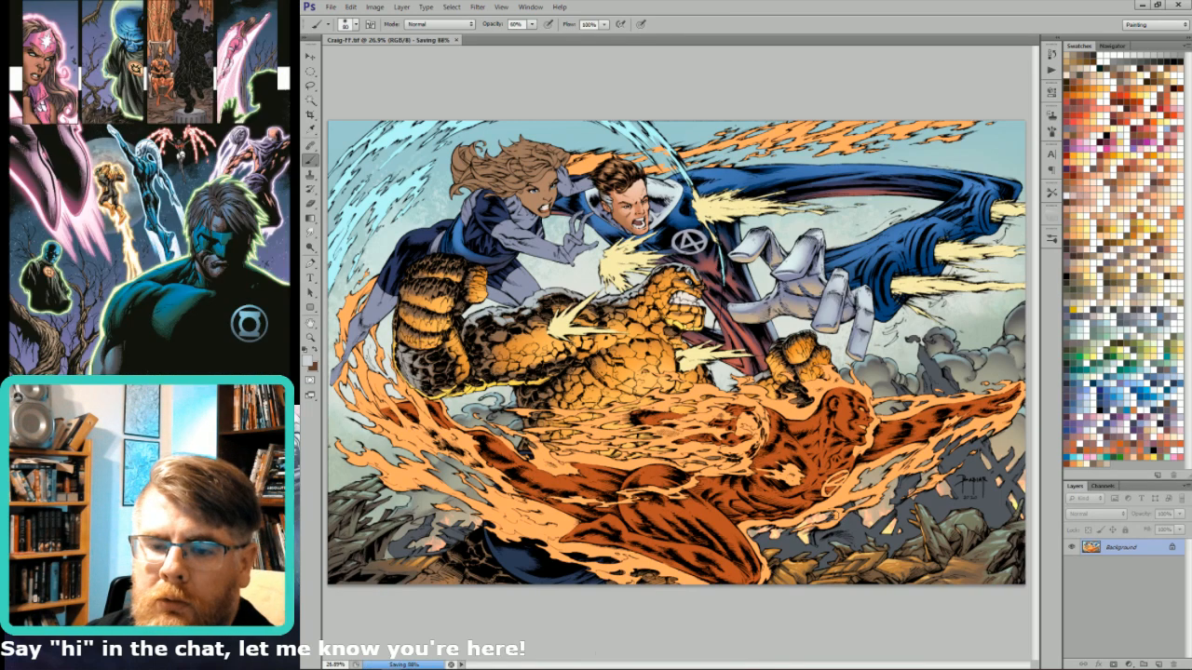
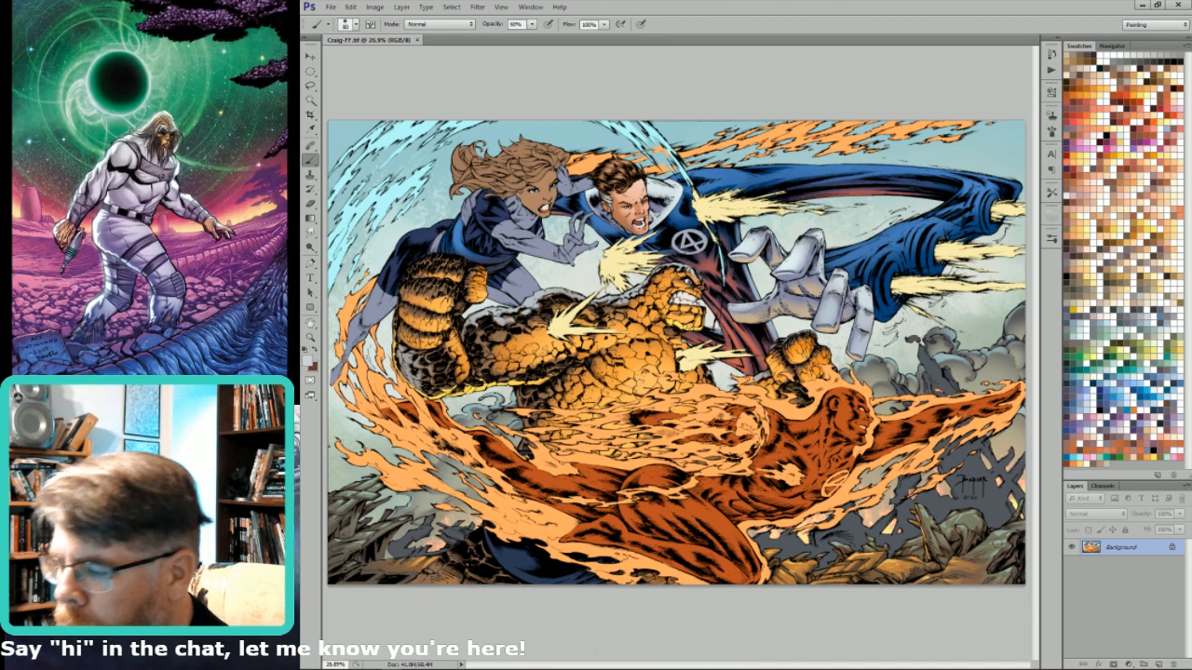
- Select the distant gray ruins behind the rubble and try shifting their midtones toward cyan with Color Balance
key(ctrl+6)
key(ctrl+2)
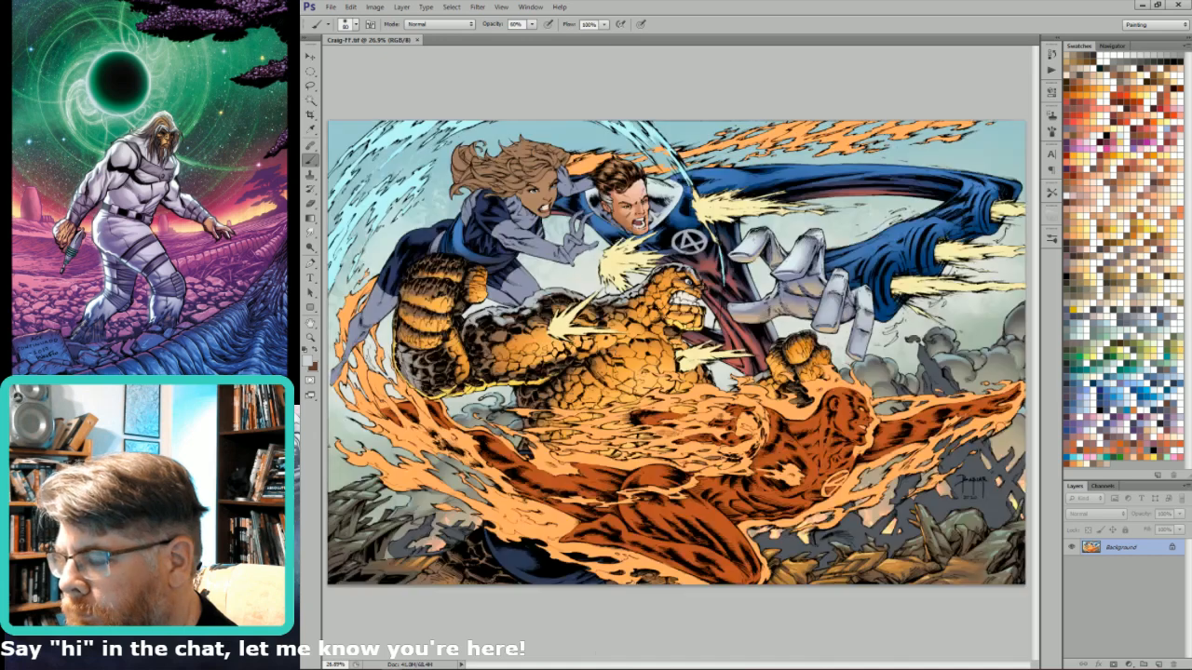
key(w)
click(991, 502)
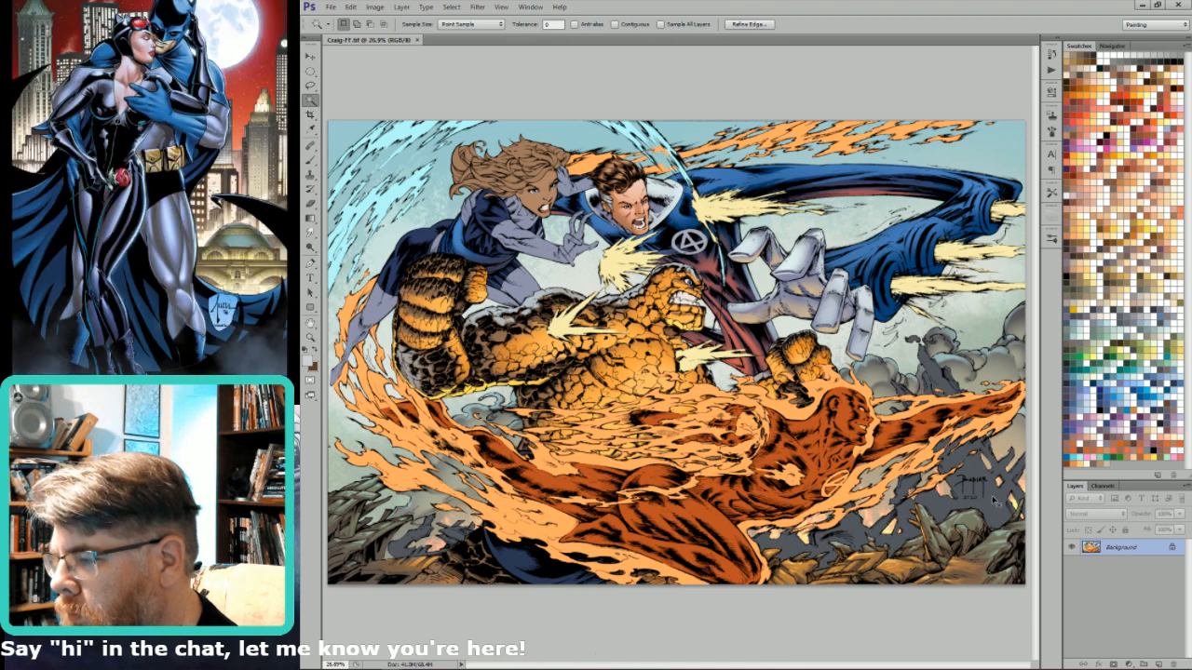
key(ctrl+b)
click(1059, 508)
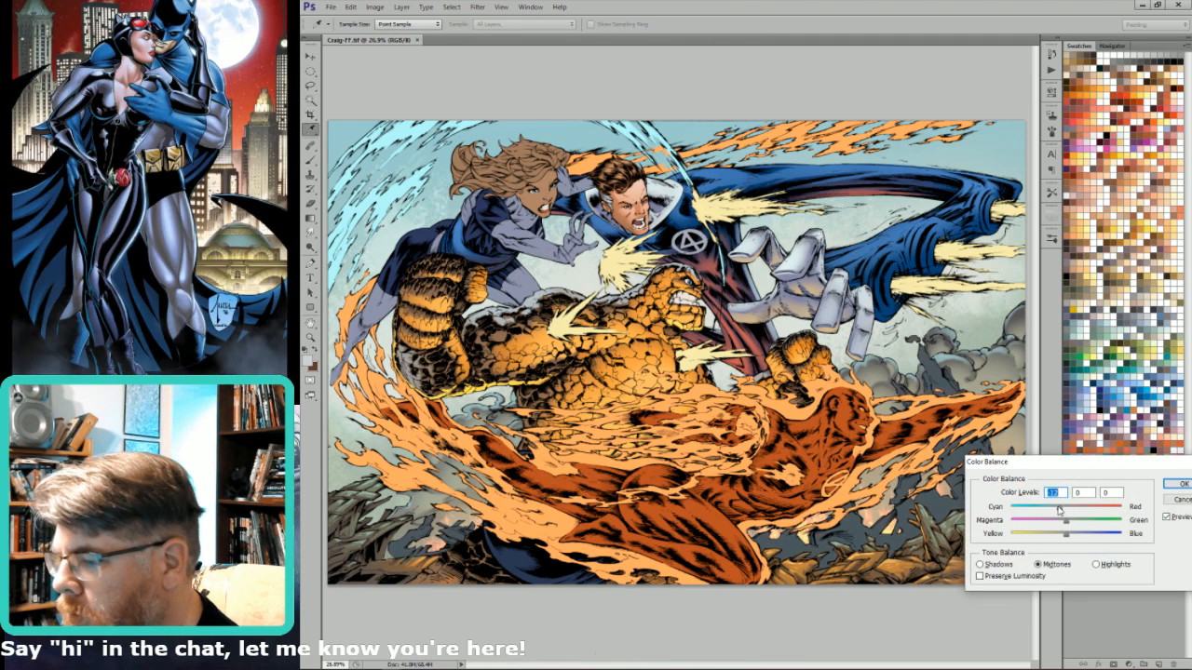
key(Return)
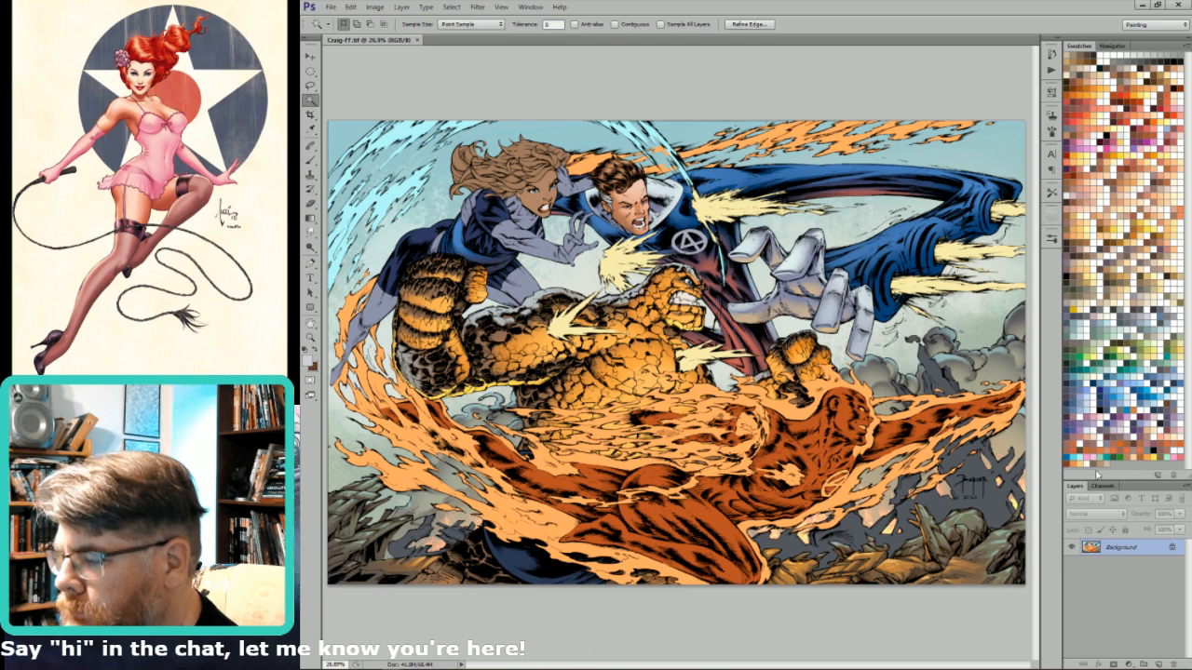
- Try a Screen-mode gradient over the selected ruins, undo it, and set the gradient to 20% opacity in Normal mode
key(g)
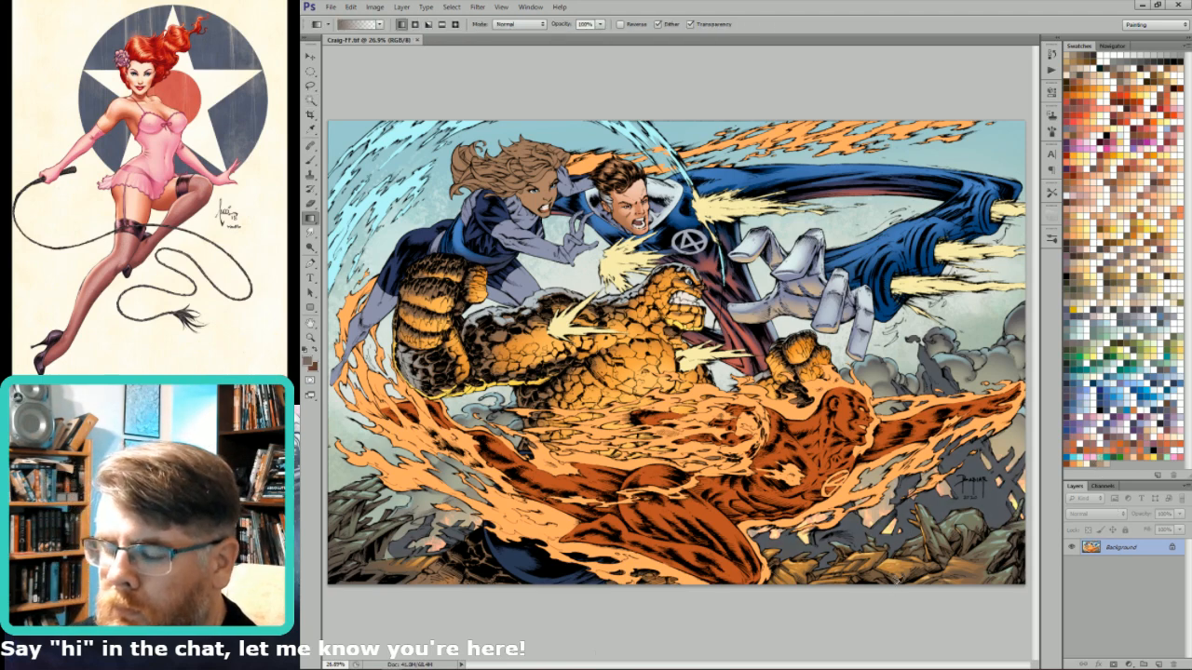
key(shift+alt+s)
drag(896, 579, 926, 502)
key(ctrl+z)
key(2)
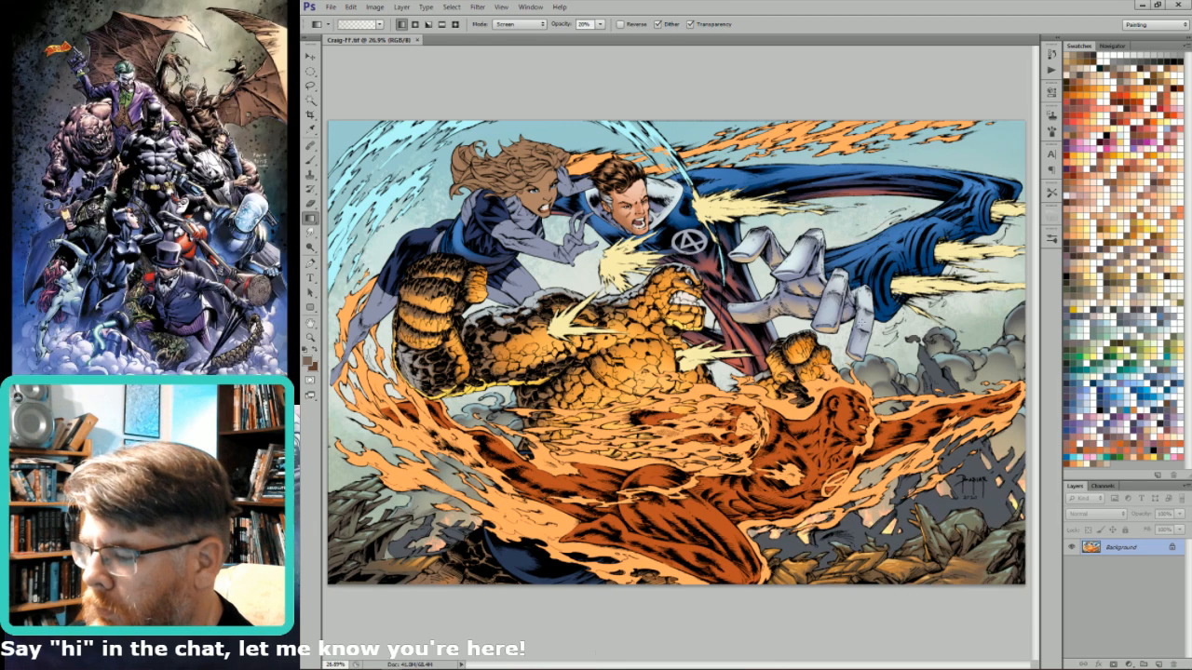
key(shift+alt+n)
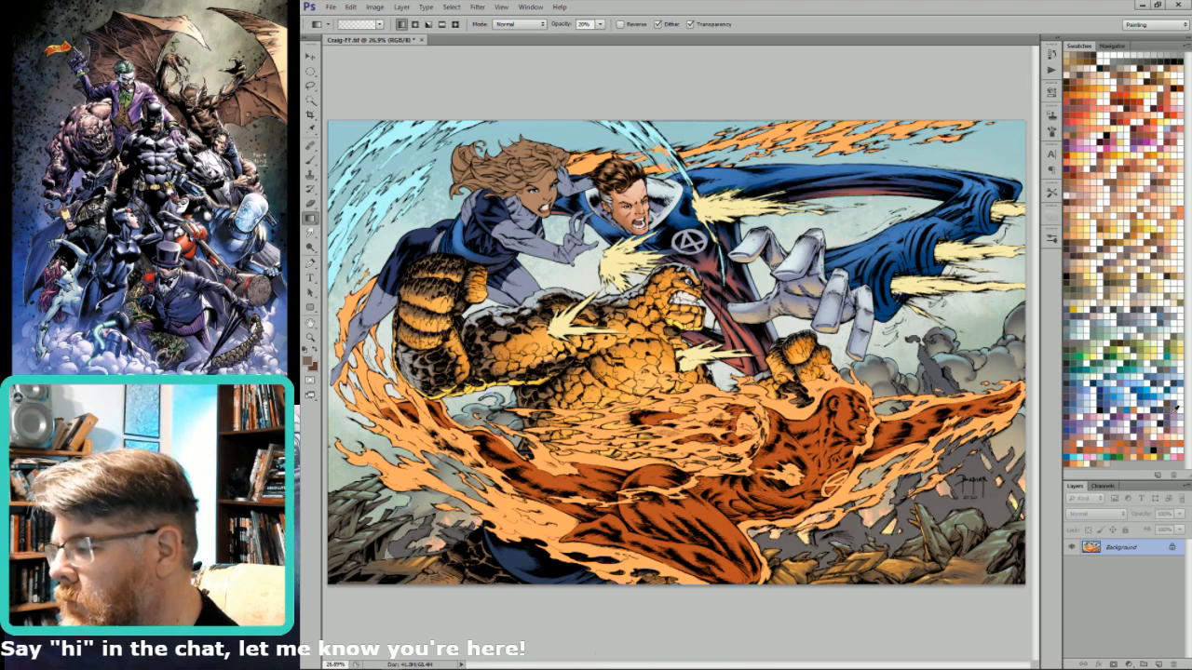
- Tint the distant ruins with faint gradients using blue, yellow and orange colors, and switch the gradient type to radial
click(1143, 413)
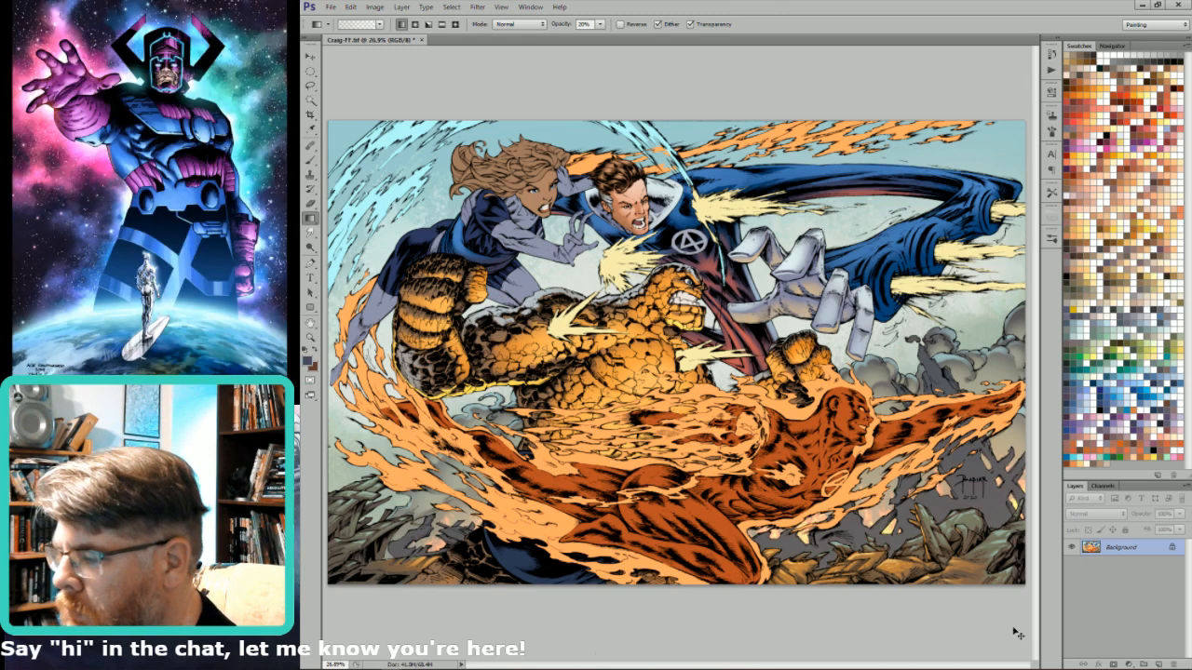
click(1082, 383)
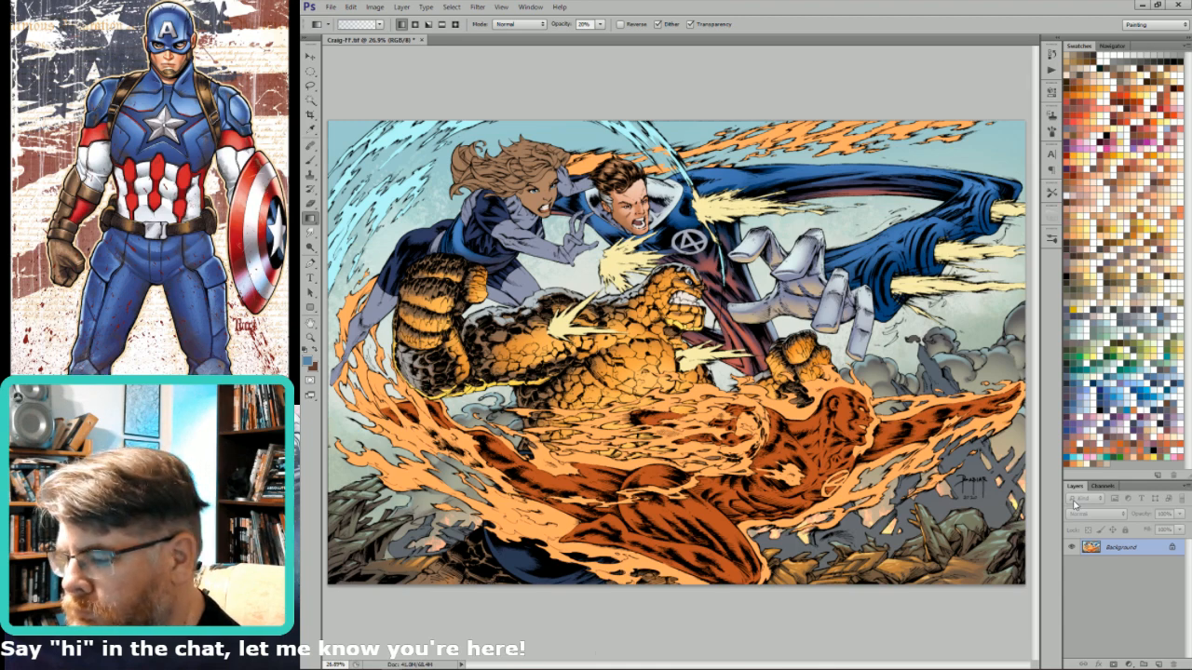
click(1154, 448)
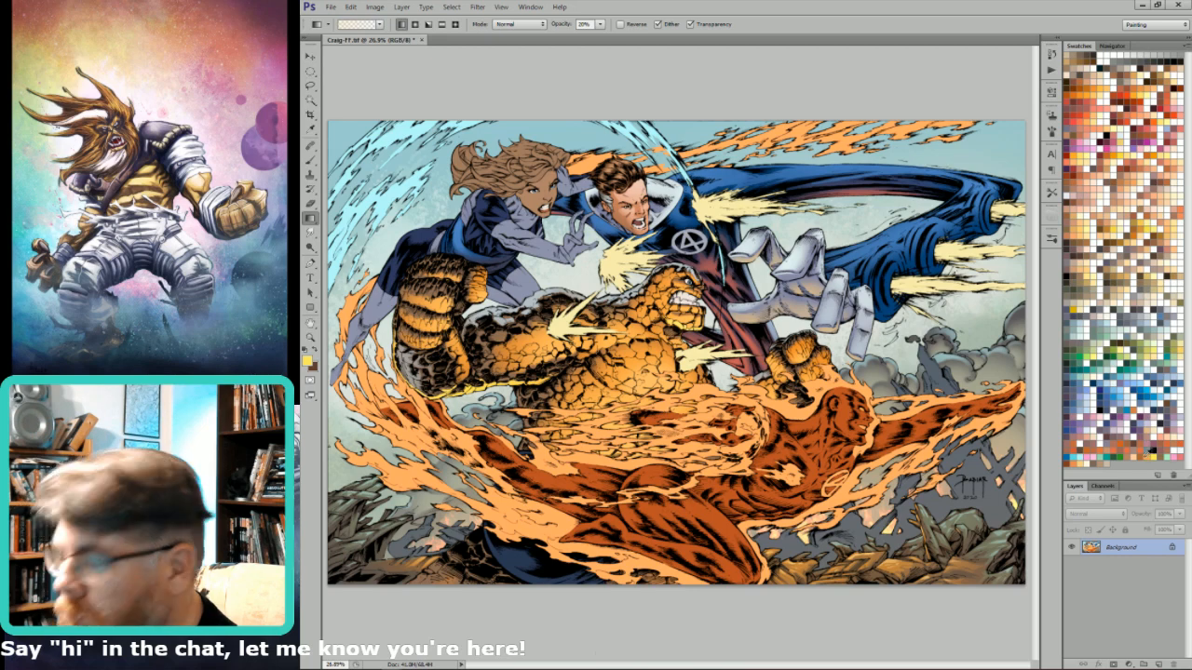
alt+click(891, 547)
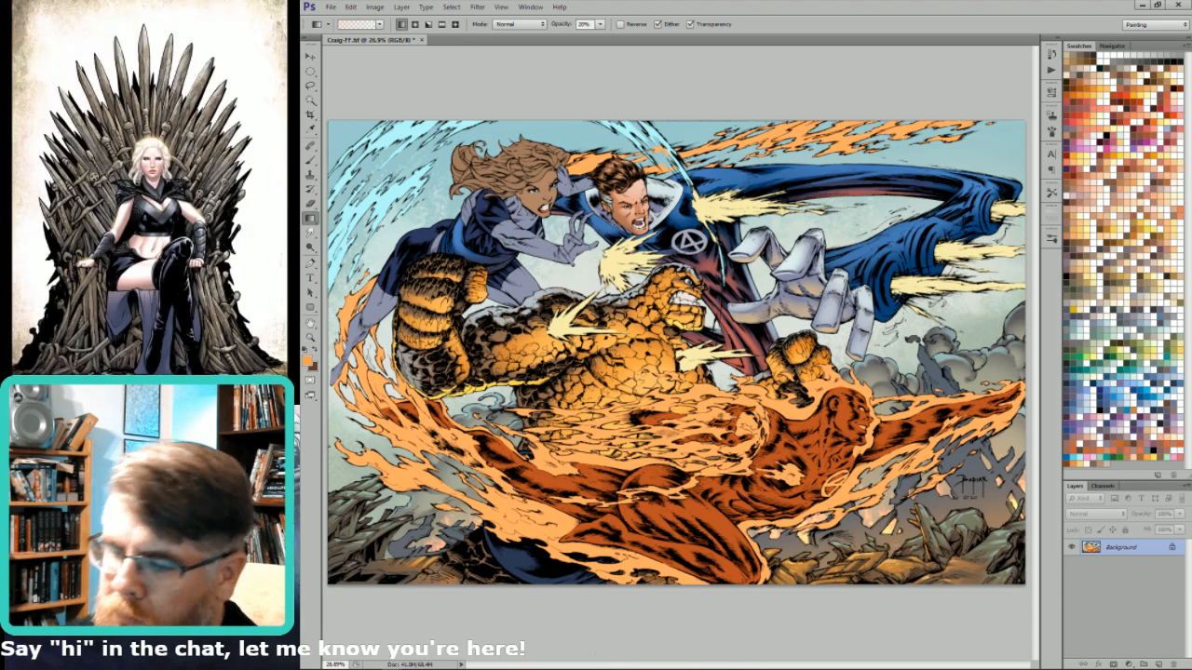
key(])
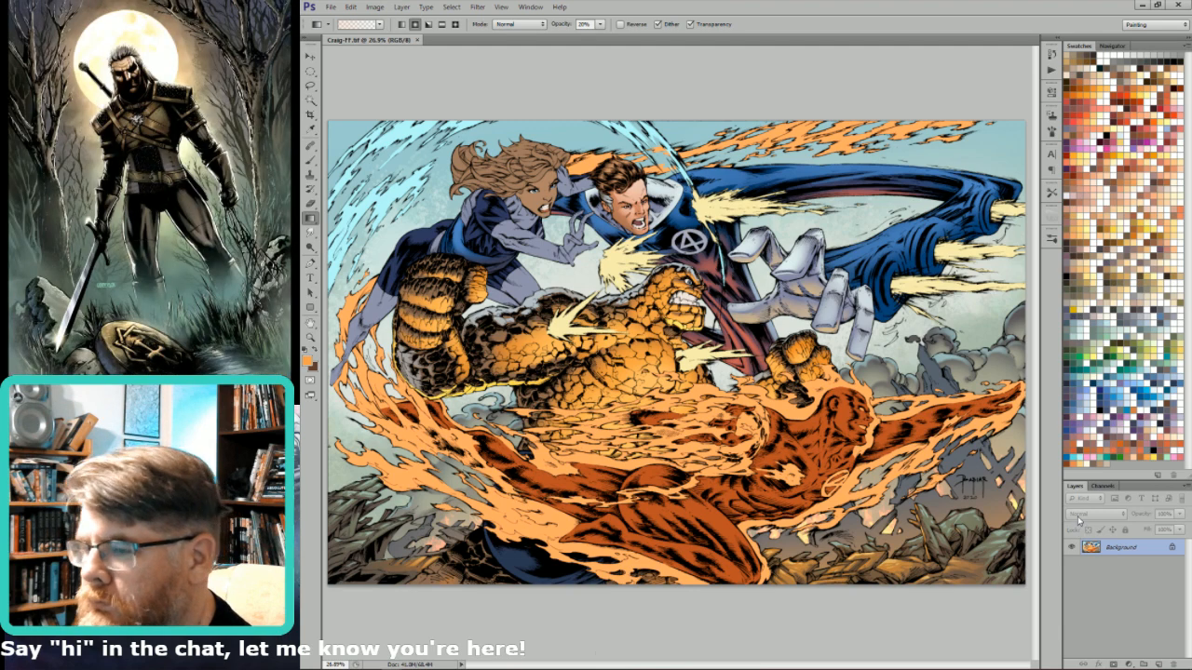
- Lasso the small gap between Invisible Woman's cheek and raised arm, and fill it in the alpha channel with a gray sampled from the nearby sleeve
drag(530, 147, 744, 252)
key(i)
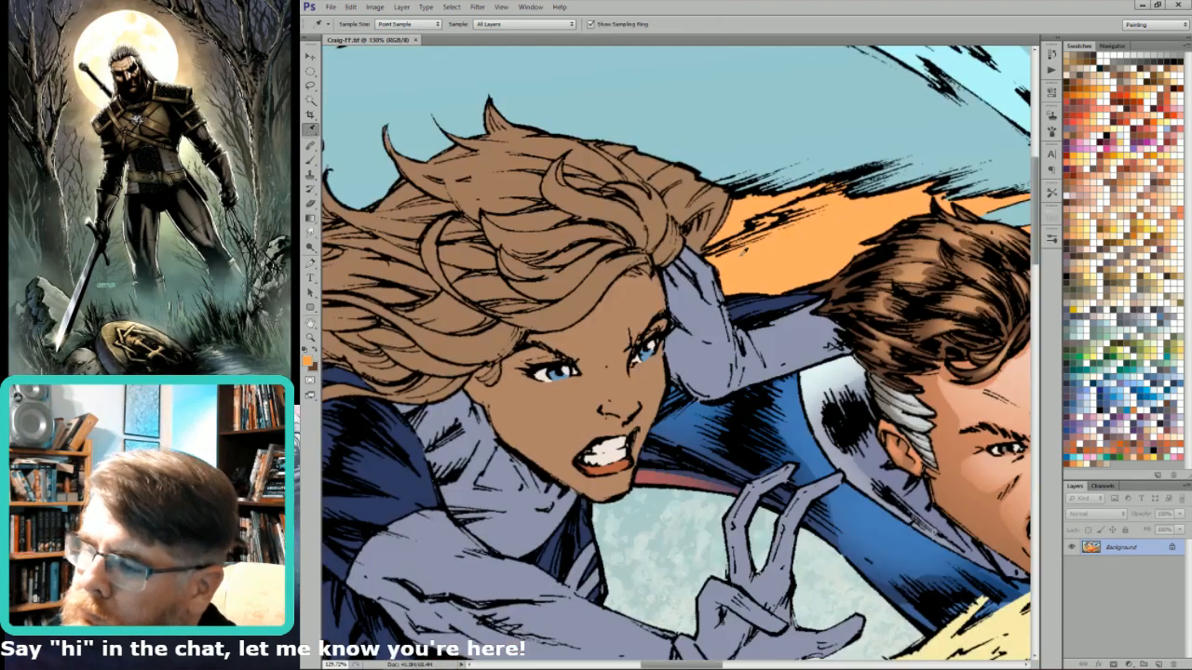
click(744, 311)
key(x)
key(l)
mouse_move(644, 426)
mouse_down()
mouse_move(698, 399)
mouse_move(668, 357)
mouse_move(641, 367)
mouse_up()
key(ctrl+7)
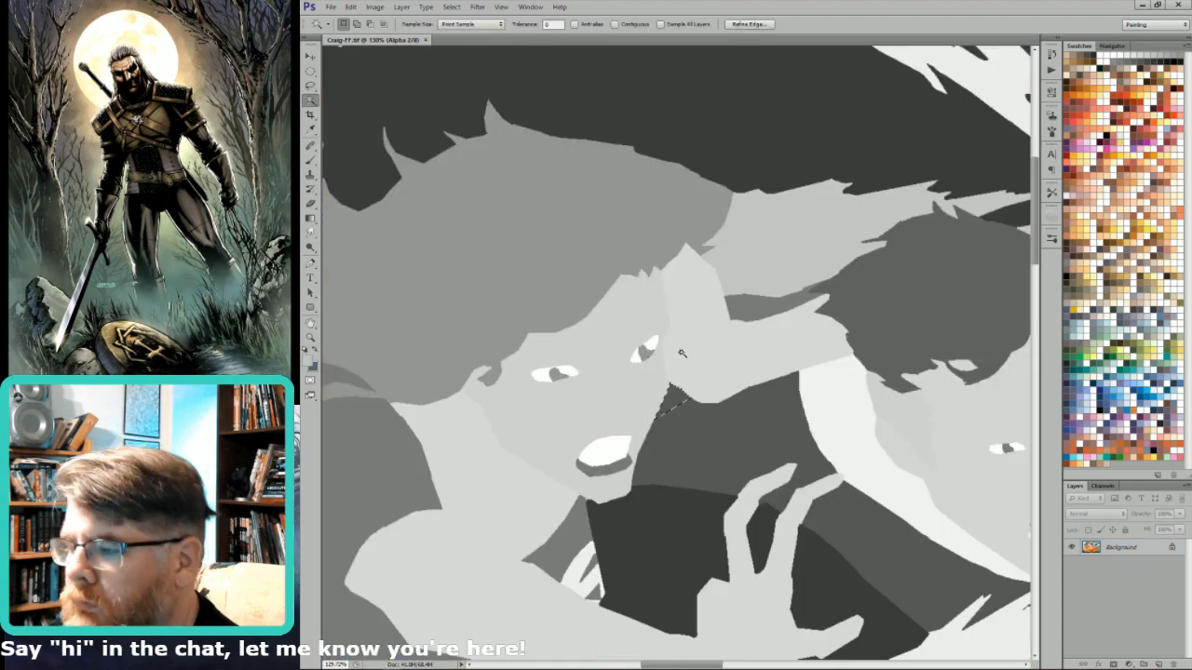
key(i)
click(755, 300)
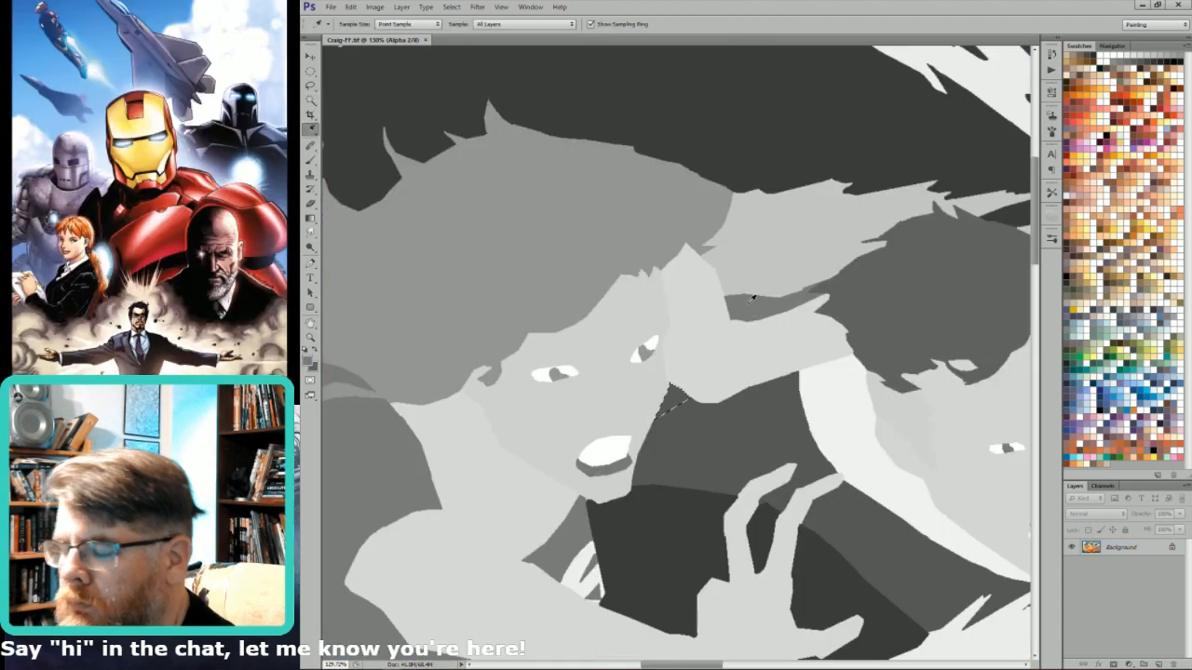
key(alt+BackSpace)
key(ctrl+2)
- Select the dark blue costume areas, sample Invisible Woman's costume blue, and reduce the selection's saturation with Hue/Saturation
key(w)
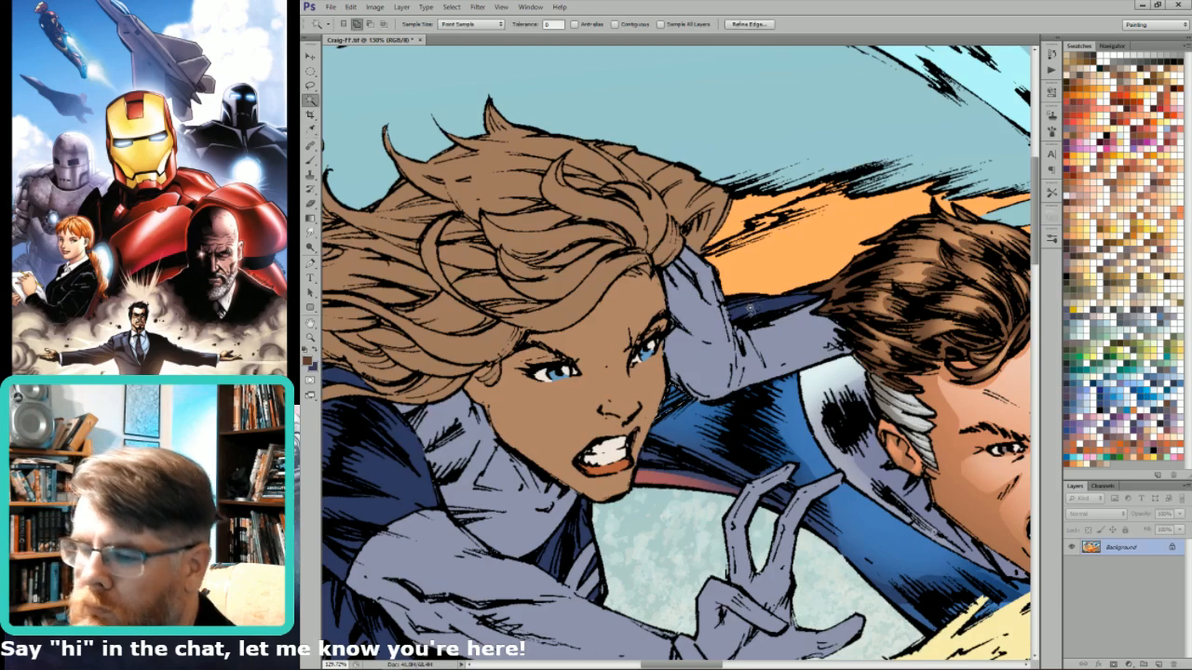
click(753, 307)
key(i)
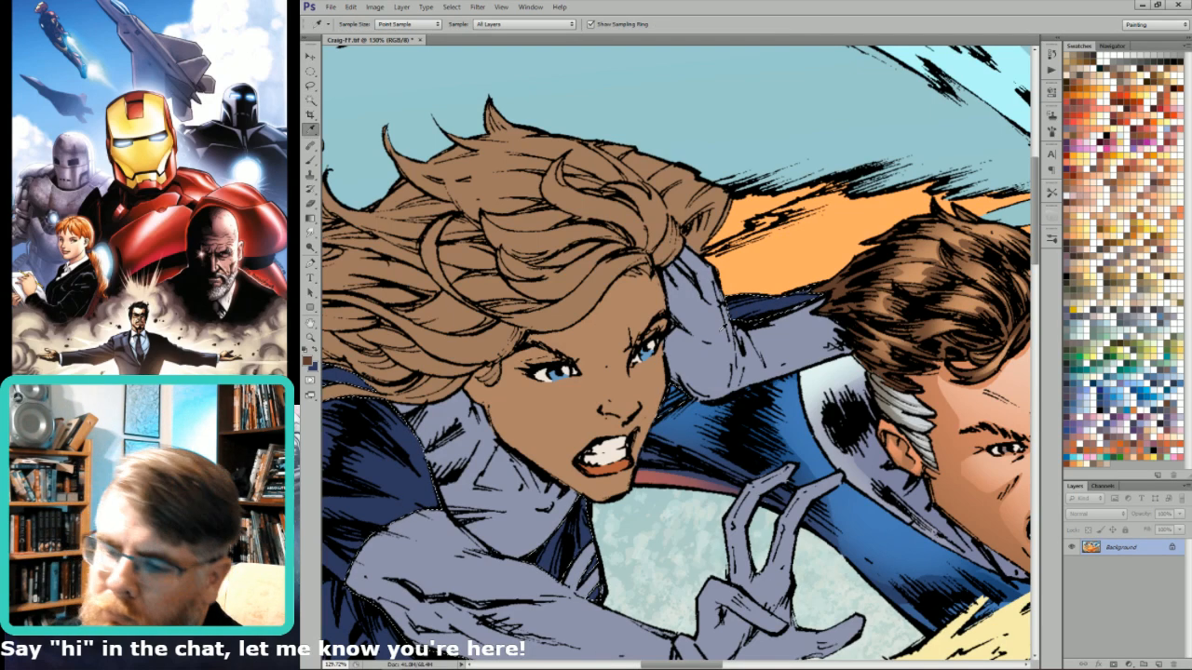
click(418, 500)
key(ctrl+1)
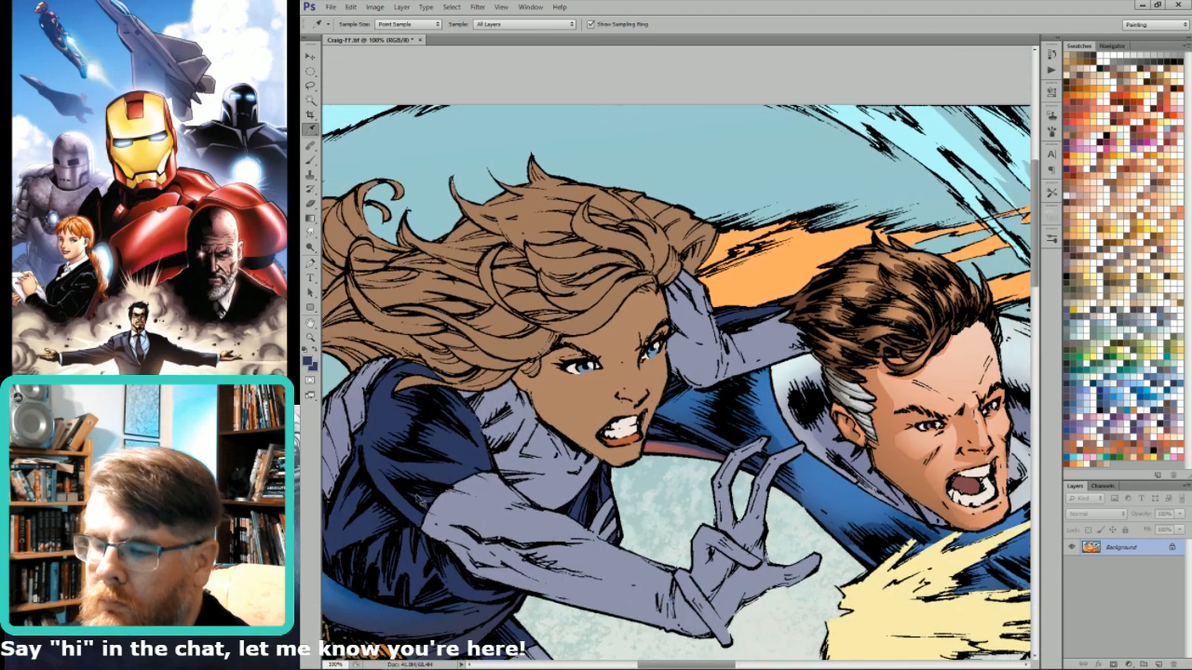
key(ctrl+u)
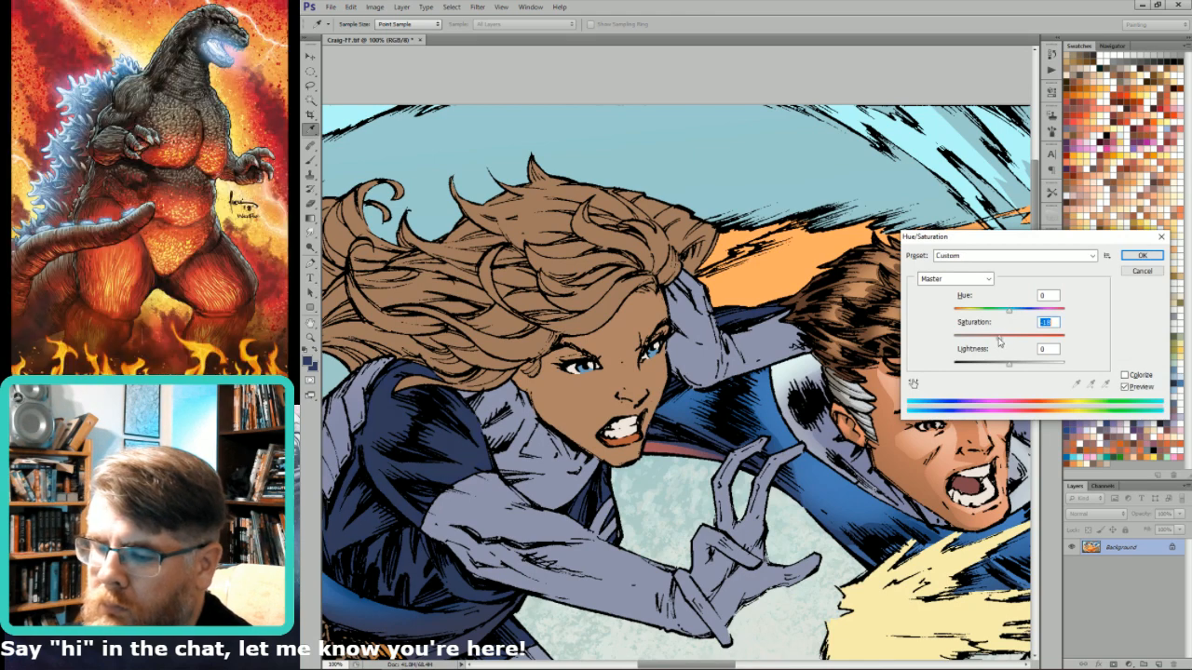
key(Return)
- Raise the saturation of Invisible Woman's dark blue costume areas with Hue/Saturation
drag(594, 523, 857, 177)
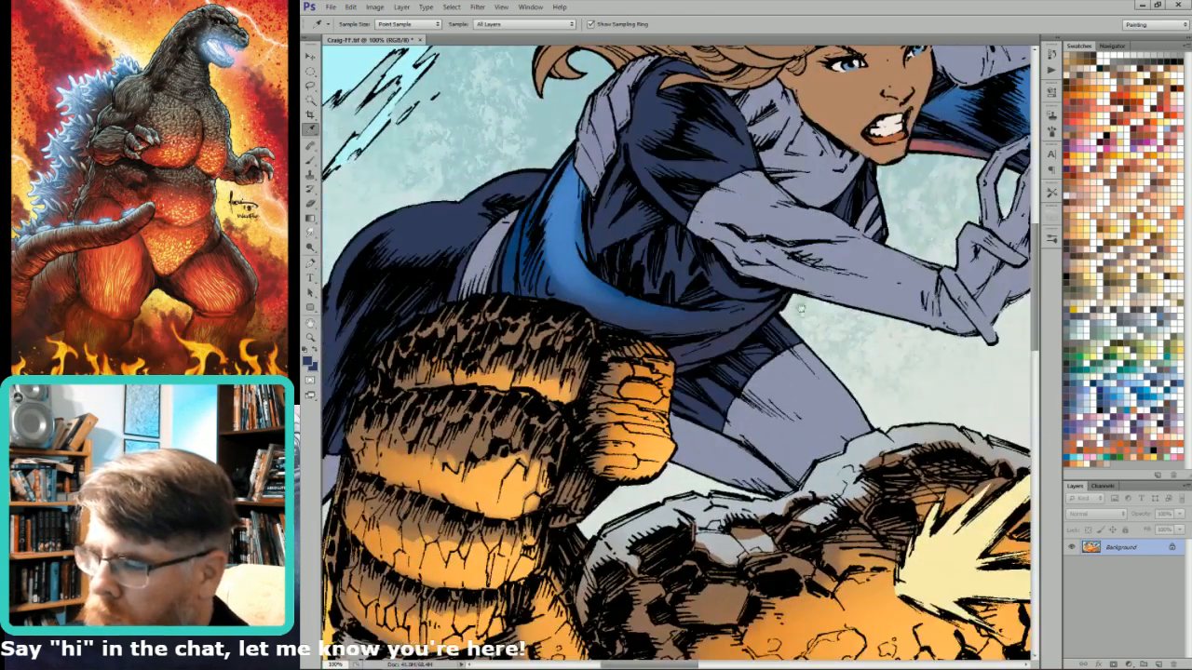
drag(765, 194, 830, 339)
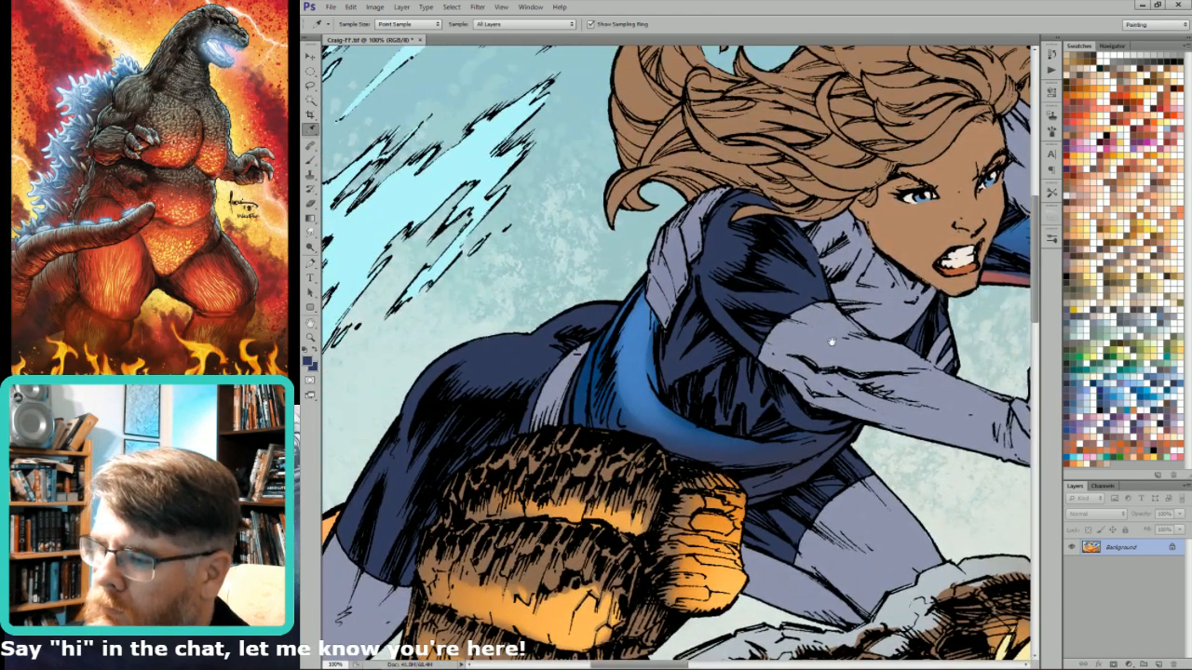
key(ctrl+u)
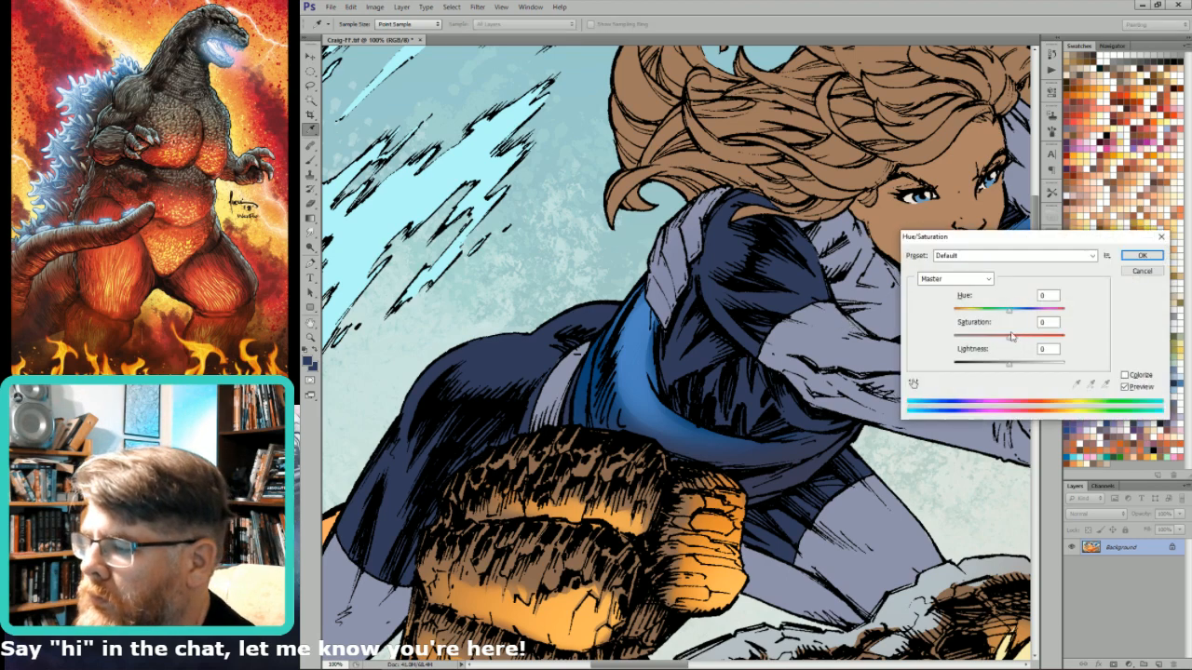
mouse_move(1012, 336)
mouse_down()
mouse_move(1015, 365)
mouse_move(1032, 337)
mouse_move(1003, 312)
mouse_move(1028, 335)
mouse_up()
key(Return)
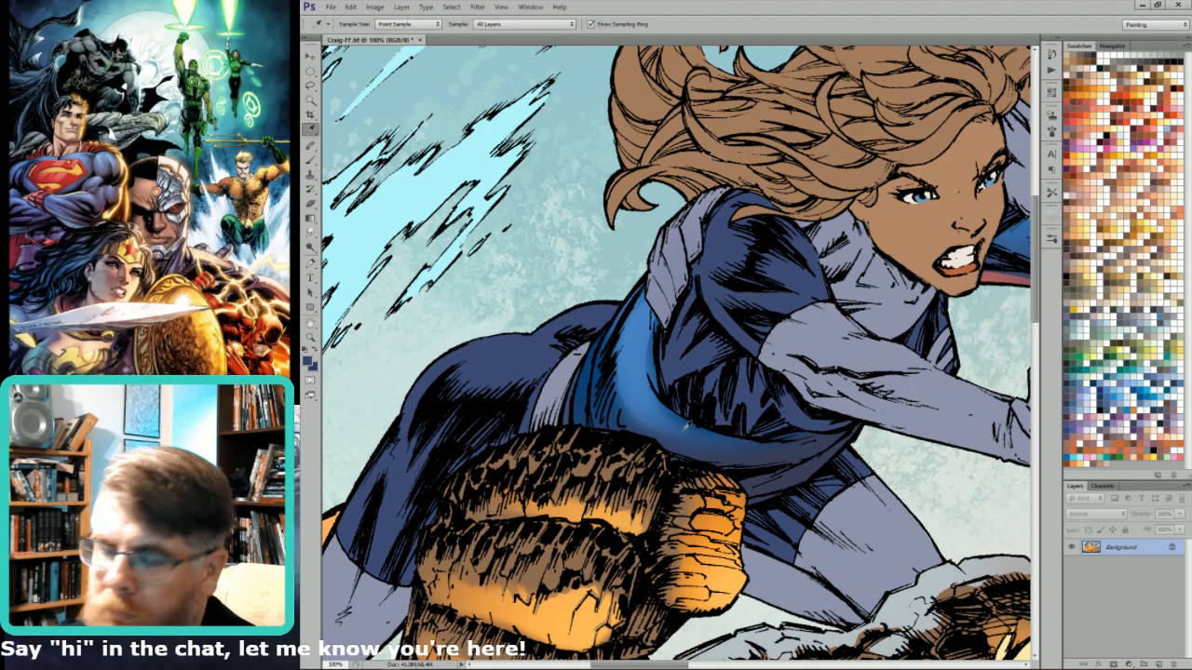
key(shift+BackSpace)
key(Escape)
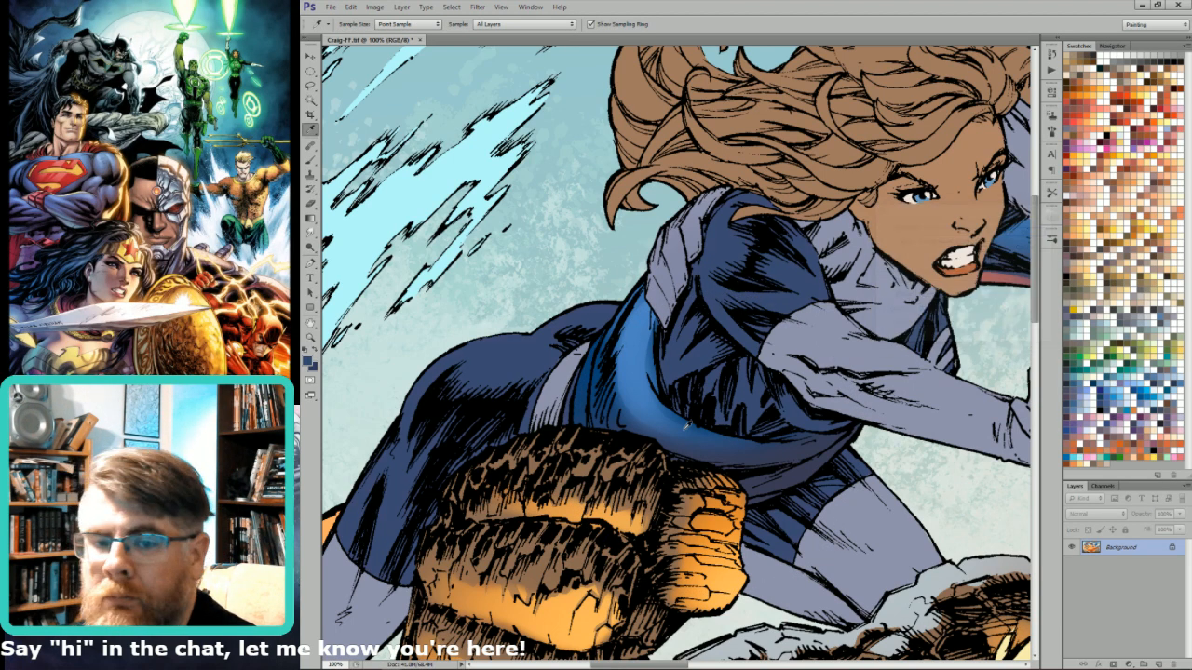
- Darken the selected blue areas of Invisible Woman's costume slightly with an image adjustment
drag(688, 426, 671, 500)
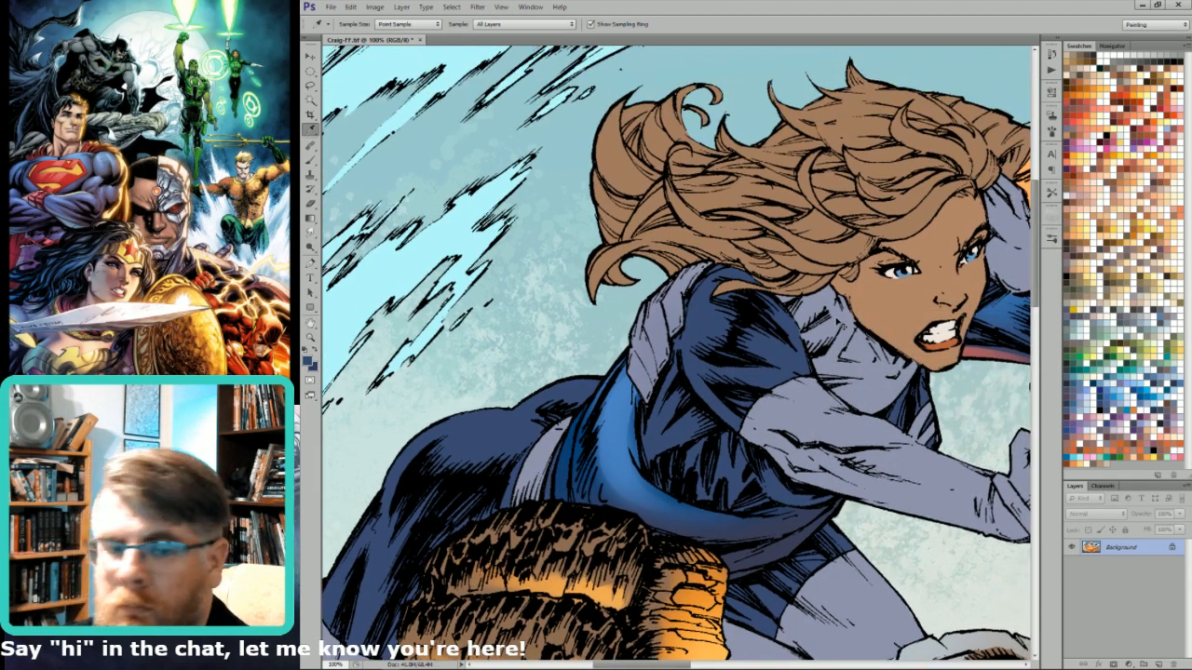
key(alt+i)
key(a)
key(c)
drag(1083, 338, 1074, 339)
key(Return)
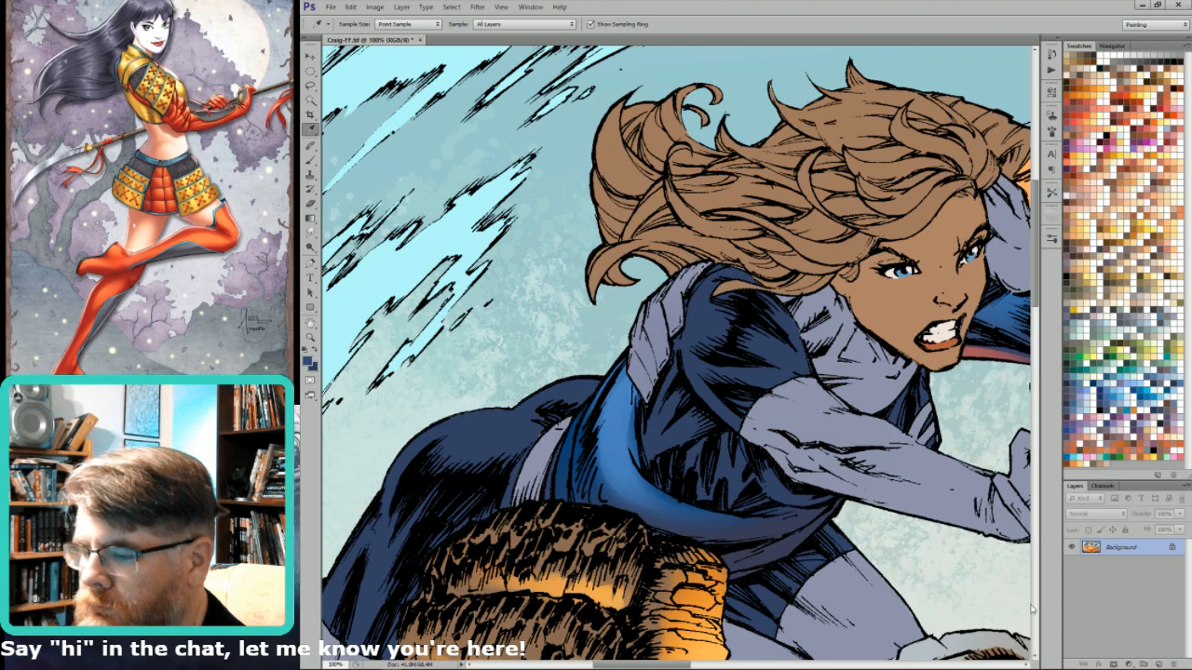
- Enlarge the brush, add a layer above the Background, and sample a brighter blue from the costume
scroll(1032, 601, down, 2)
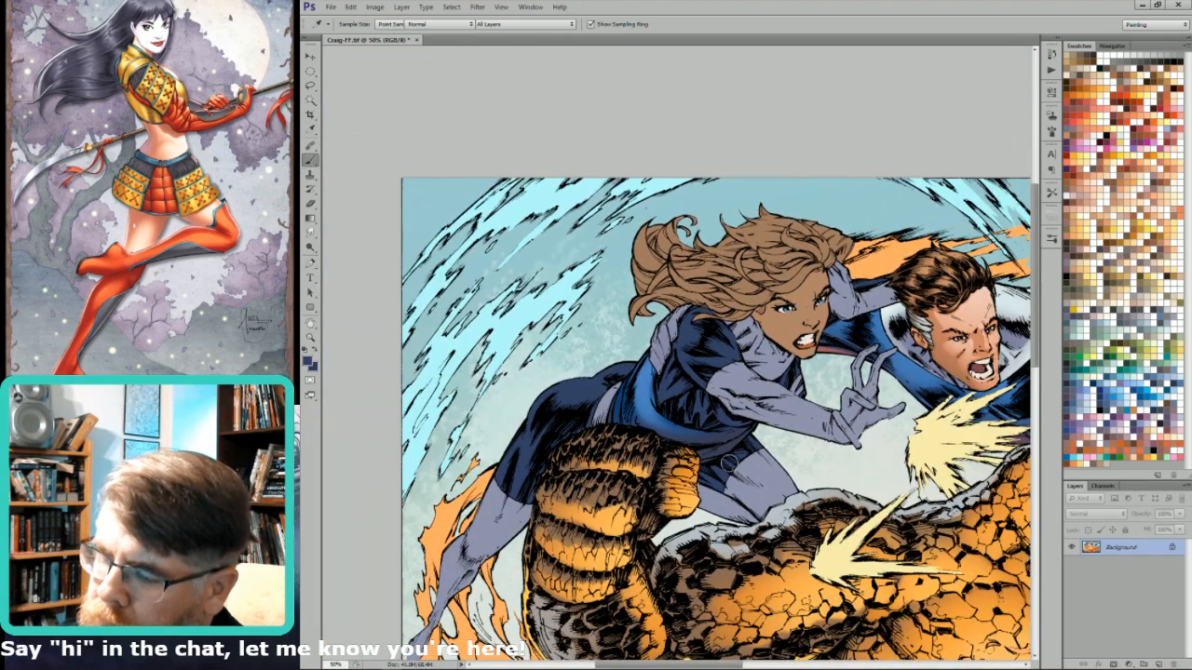
key(b)
key(bracketright)
key(bracketright)
key(bracketright)
key(bracketright)
key(bracketright)
key(bracketright)
key(bracketright)
key(bracketright)
key(bracketright)
key(bracketright)
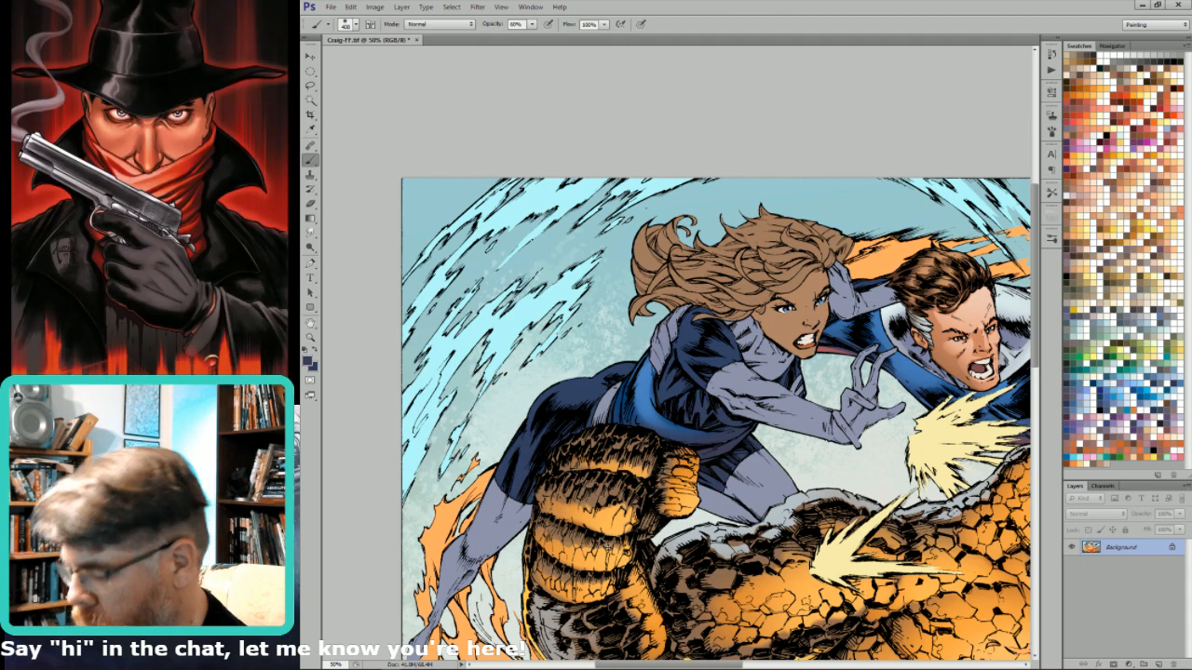
key(ctrl+shift+alt+n)
key(i)
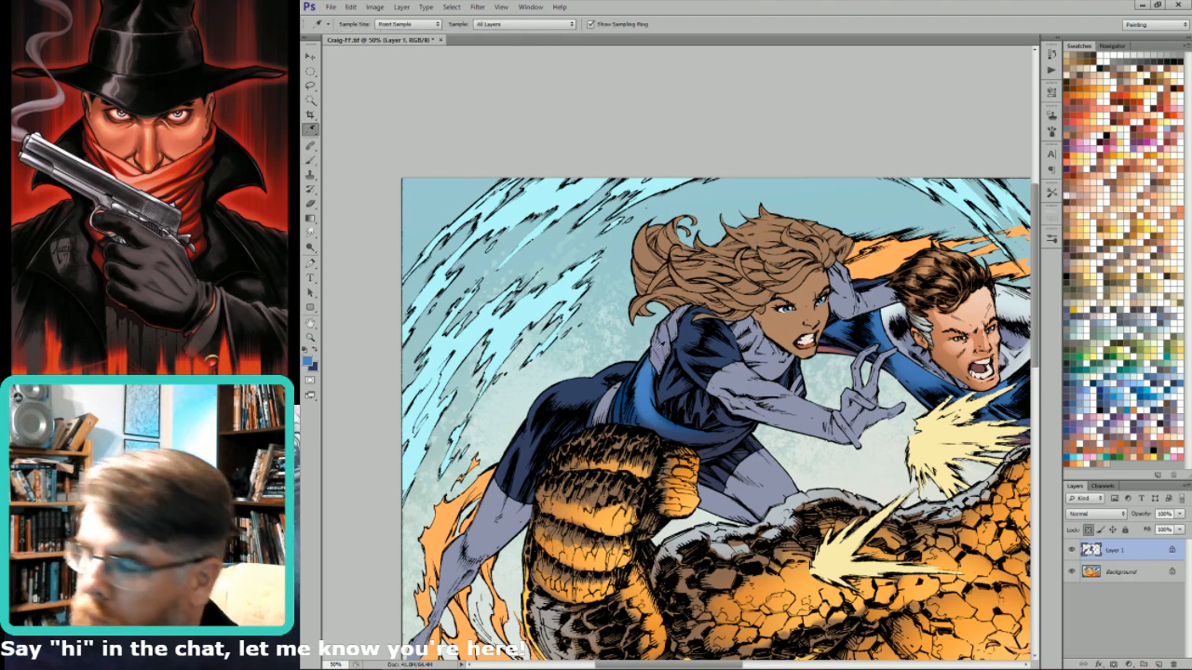
- Lasso Mr. Fantastic's blue shoulder beside Invisible Woman's raised arm and lighten it with a blue gradient at 80% opacity
drag(958, 286, 709, 348)
drag(787, 351, 947, 391)
key(l)
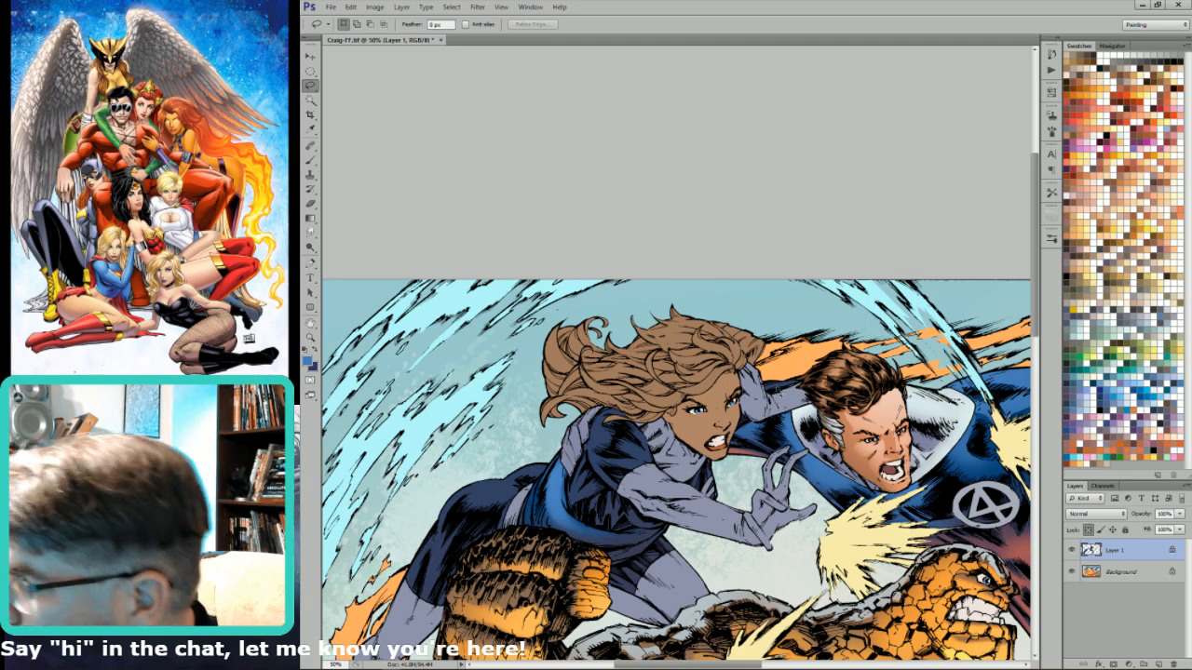
key(ctrl+6)
key(ctrl+2)
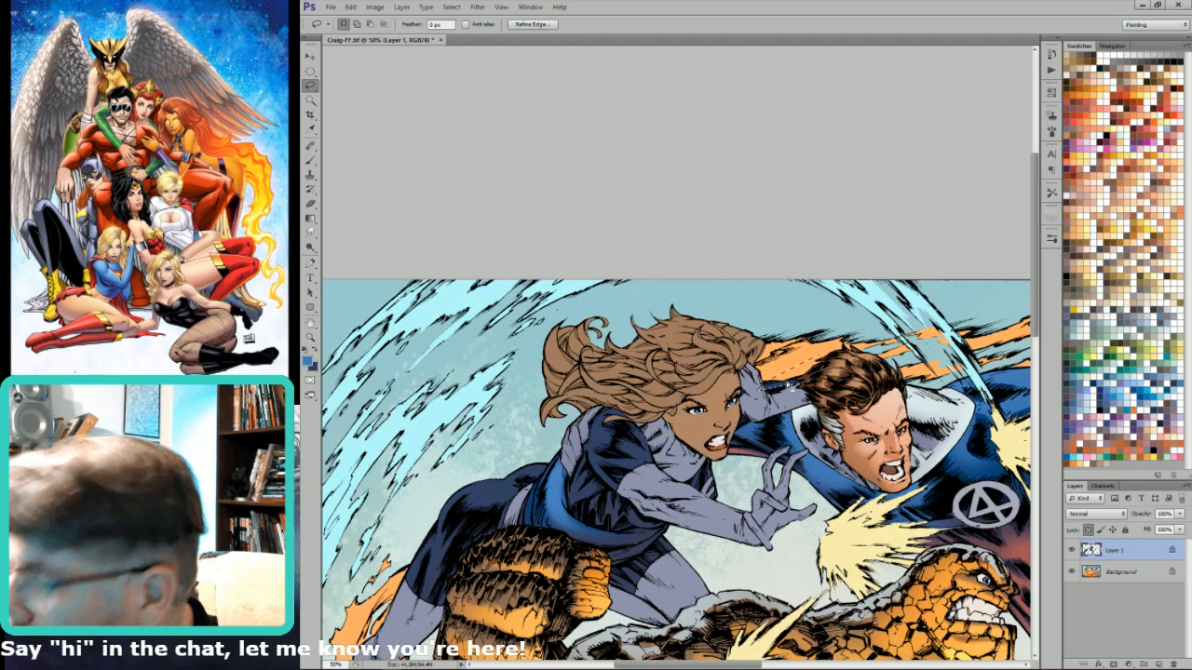
key(g)
key(8)
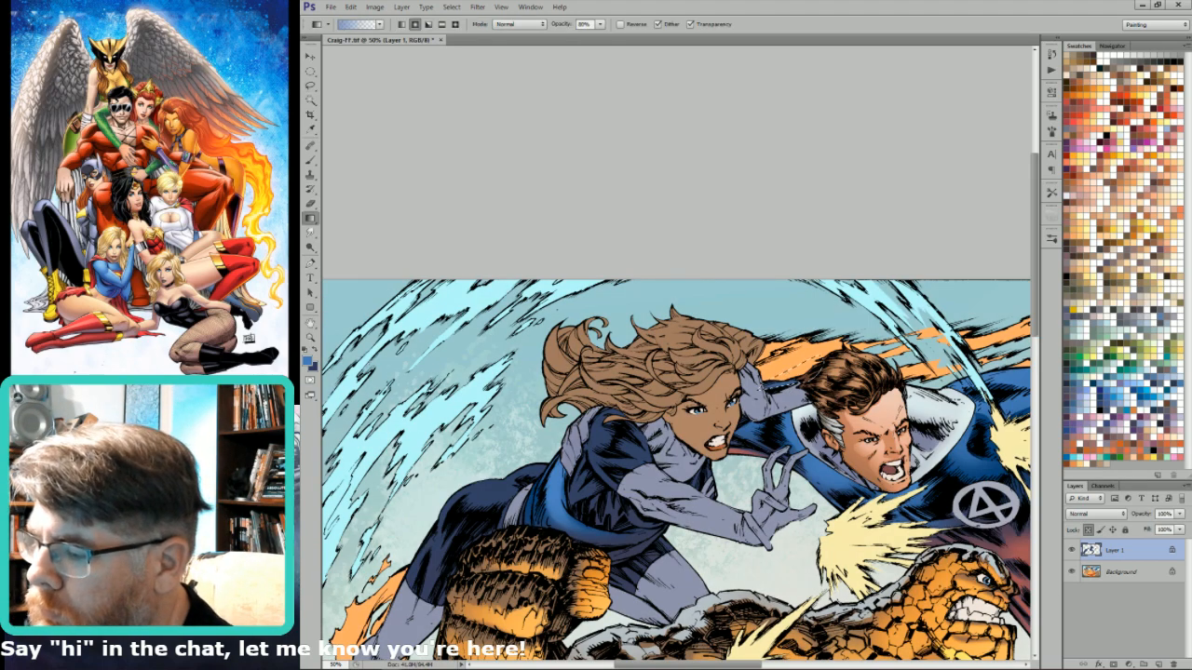
- Lasso a highlight shape on Invisible Woman's dark blue shoulder and upper sleeve, and lighten it with the blue gradient
key(l)
drag(647, 373, 737, 401)
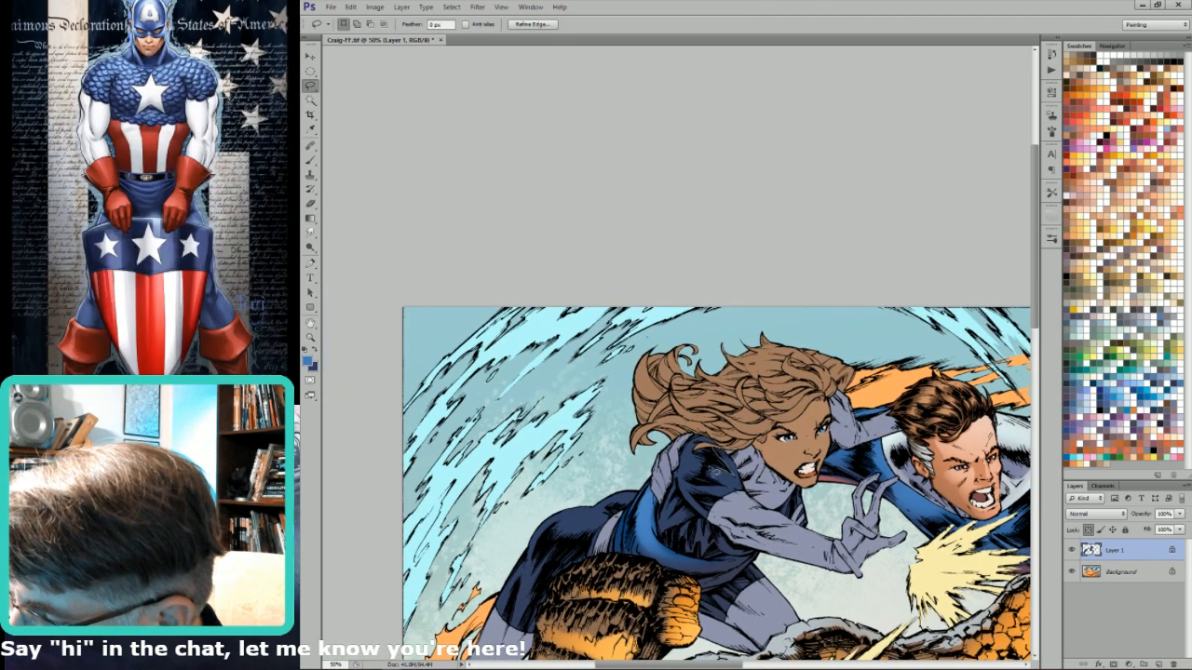
drag(738, 484, 727, 487)
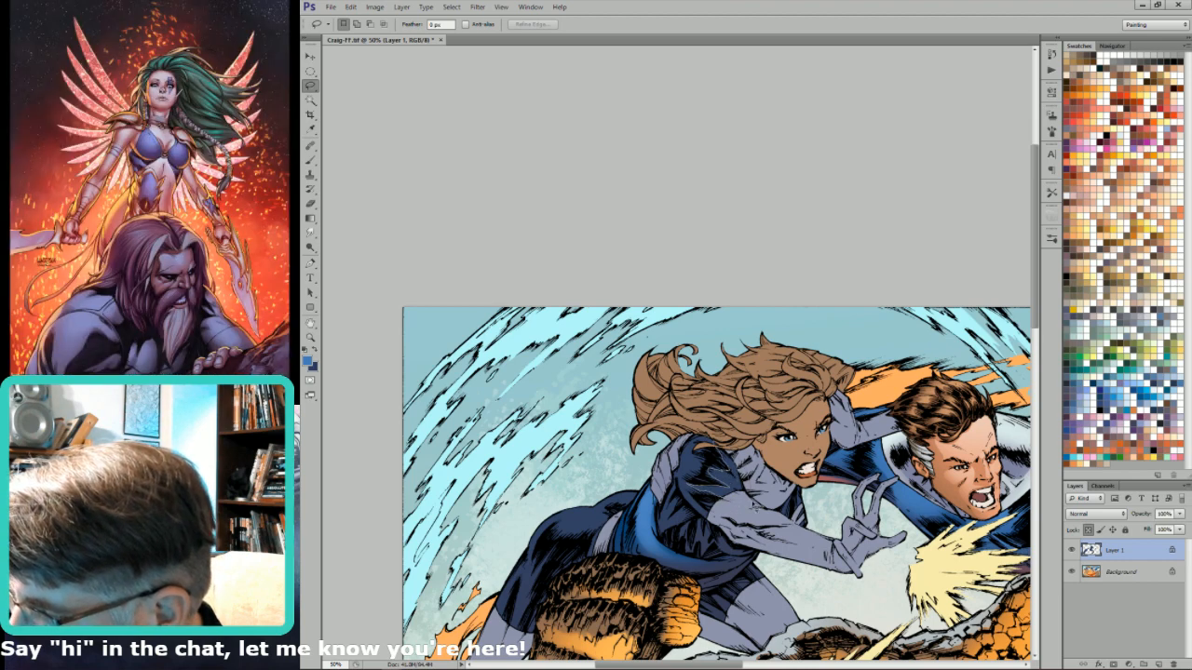
key(g)
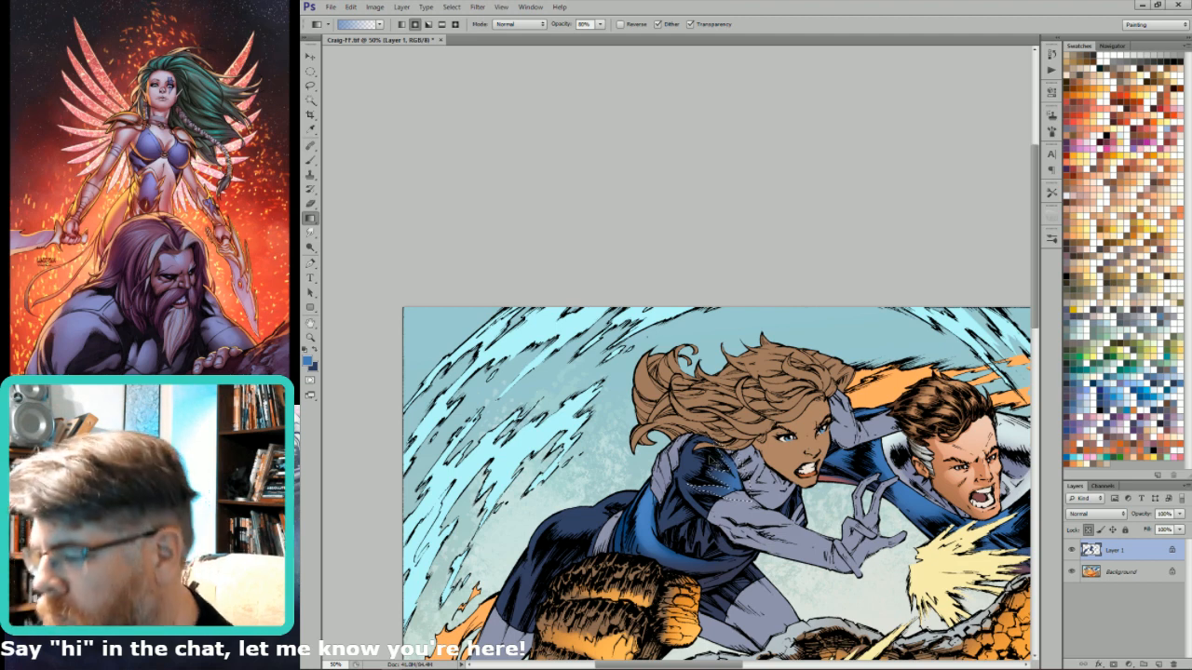
- Brush soft brighter blue highlights over the dark blue shoulder and hip of Invisible Woman's costume
key(p)
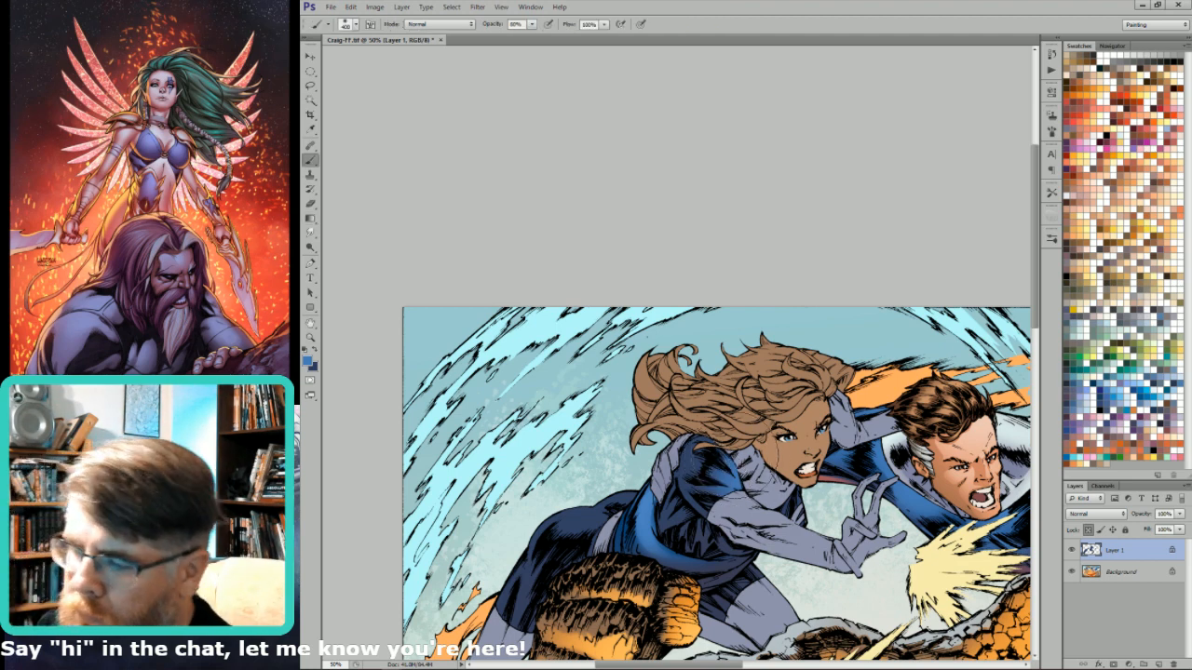
key(b)
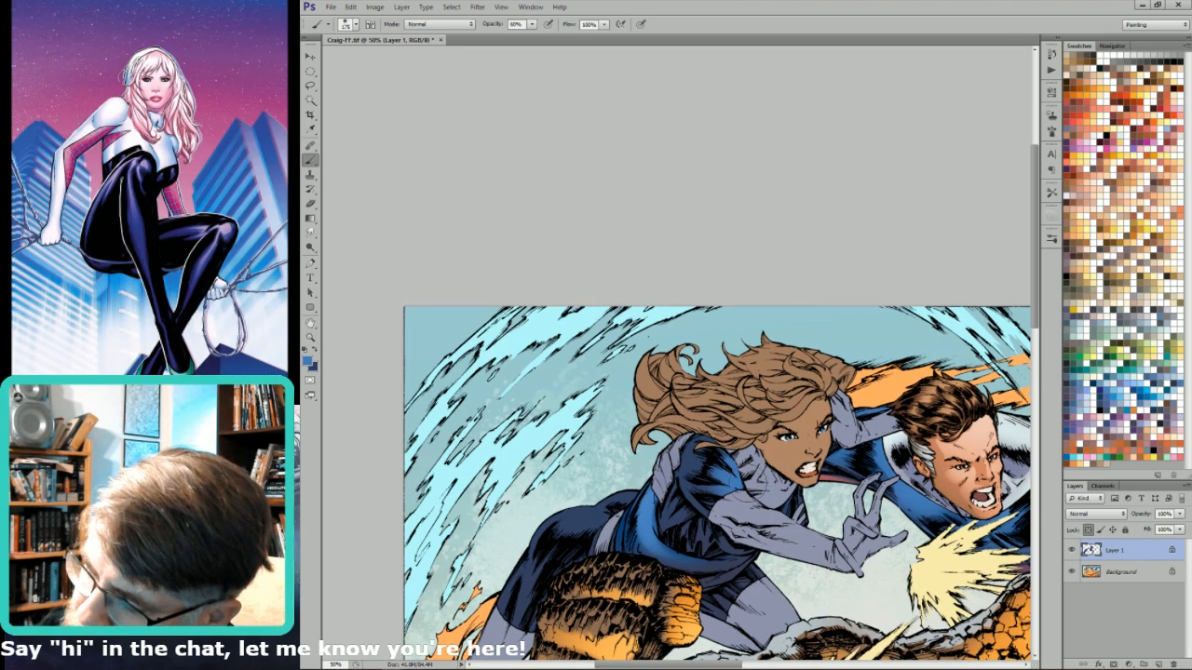
drag(772, 418, 694, 443)
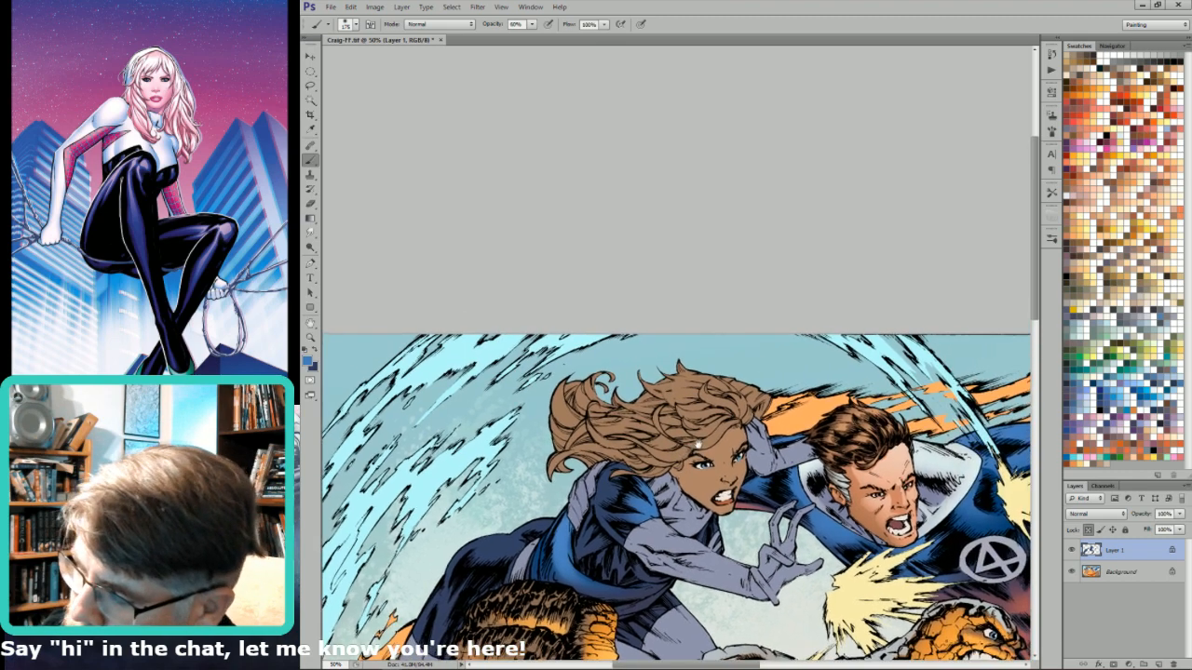
mouse_move(713, 651)
mouse_down()
mouse_move(717, 544)
mouse_move(777, 557)
mouse_move(812, 581)
mouse_up()
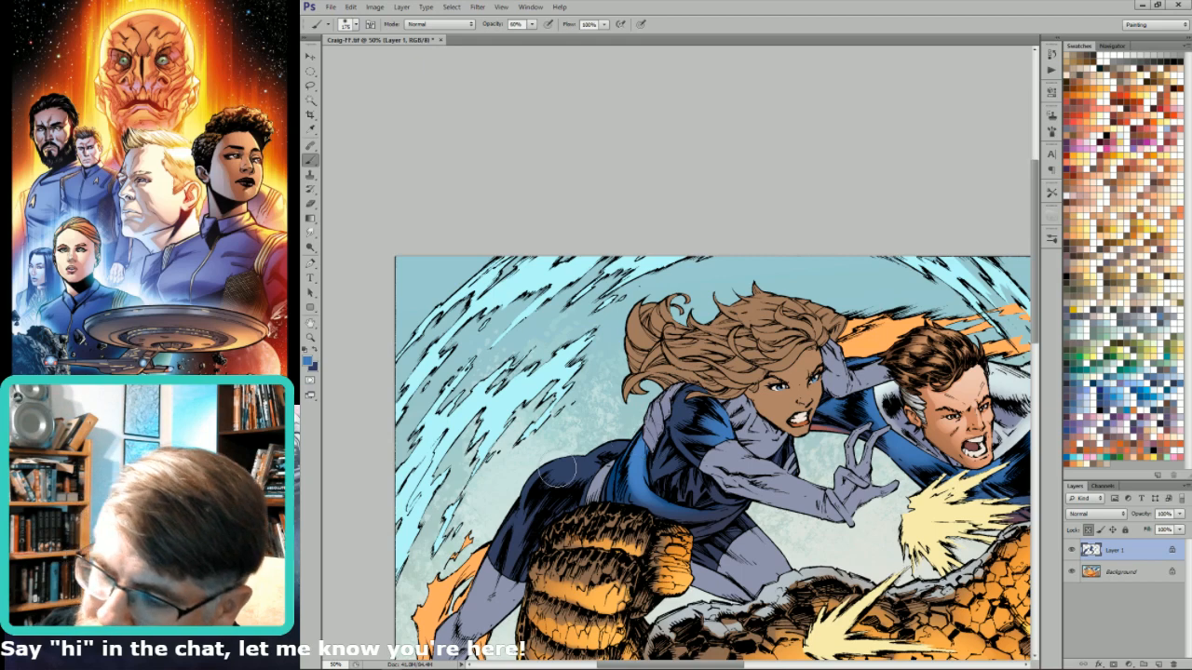
- Lasso another highlight shape on Invisible Woman's upper costume, apply the blue gradient, and clear the selection
key(l)
drag(753, 350, 803, 347)
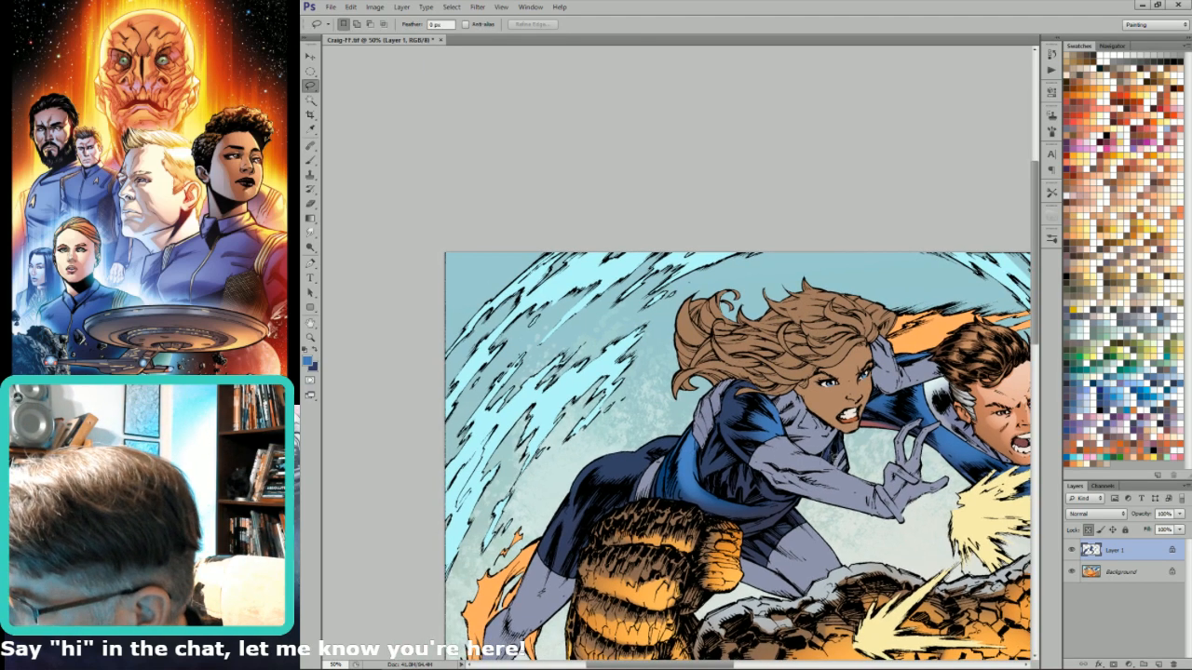
key(g)
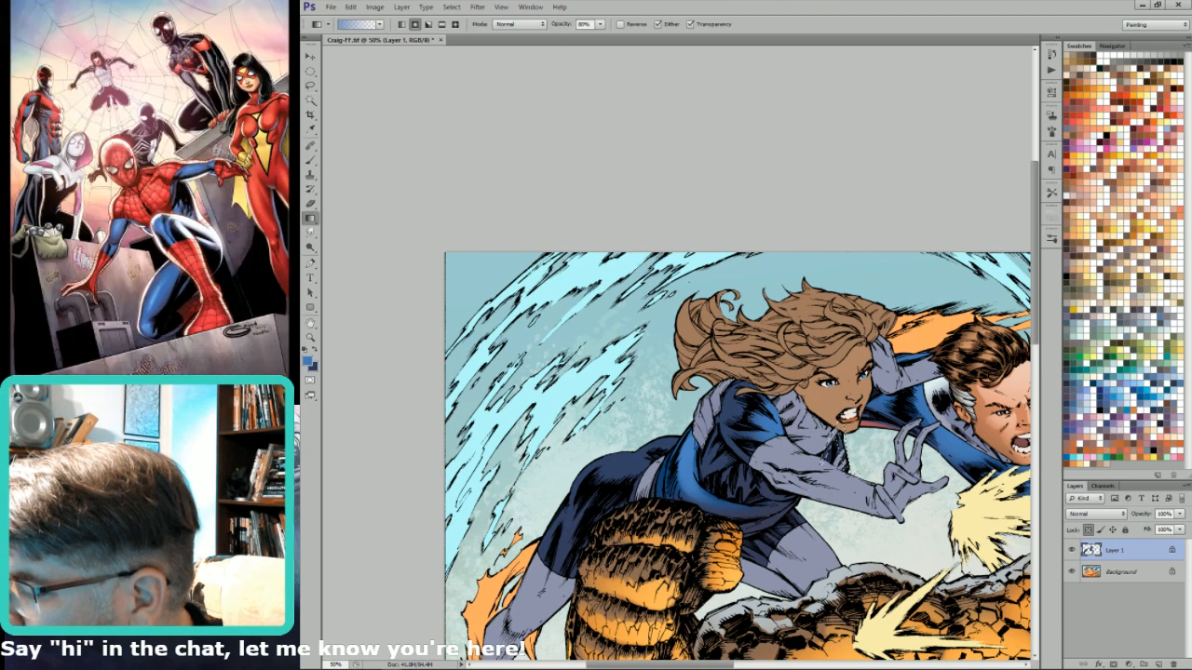
key(l)
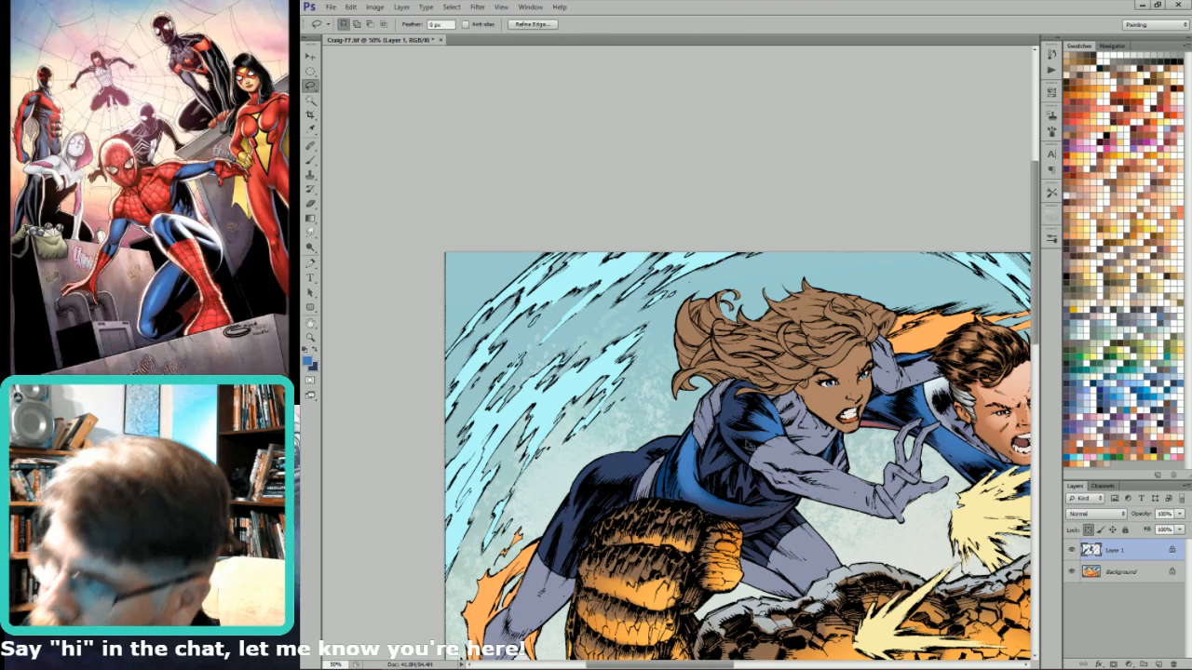
key(ctrl+d)
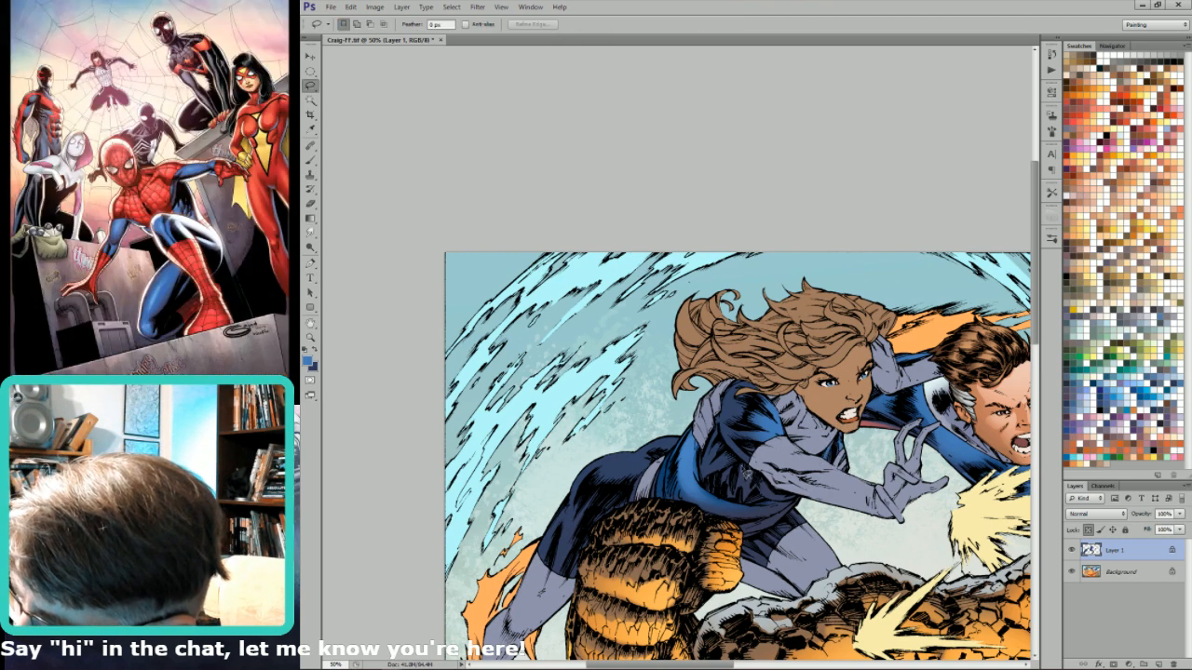
- Lasso the folds on Invisible Woman's dark blue torso below her shoulder and lighten them with the blue gradient
mouse_move(752, 501)
mouse_down()
mouse_move(756, 486)
mouse_move(735, 486)
mouse_up()
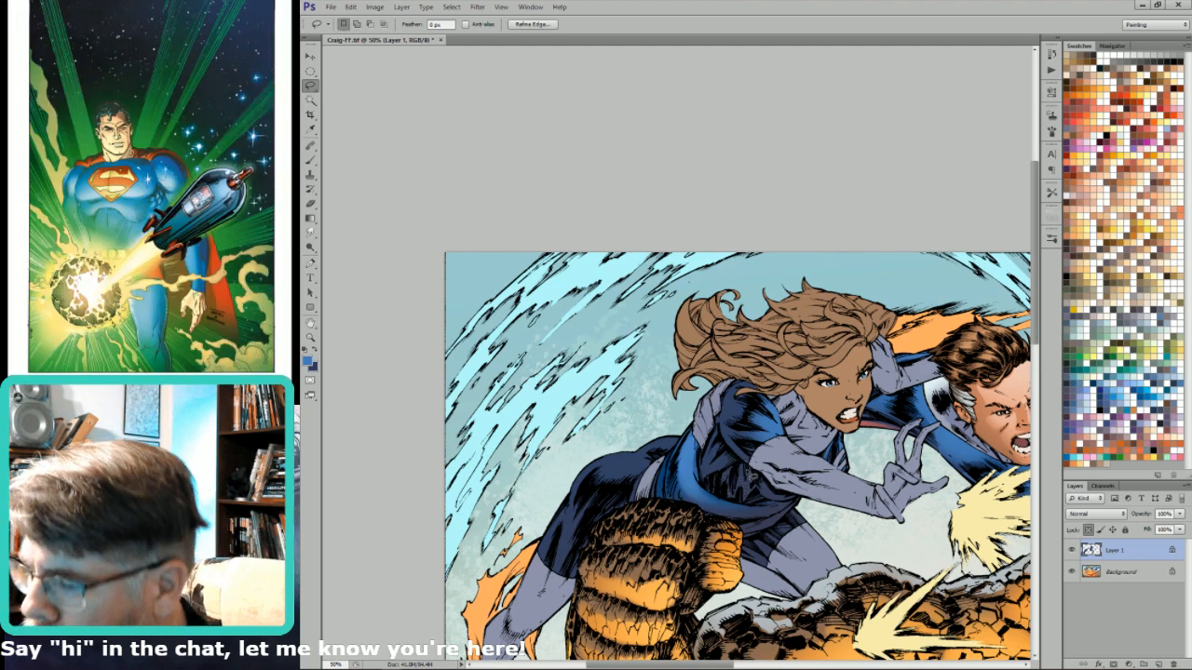
key(g)
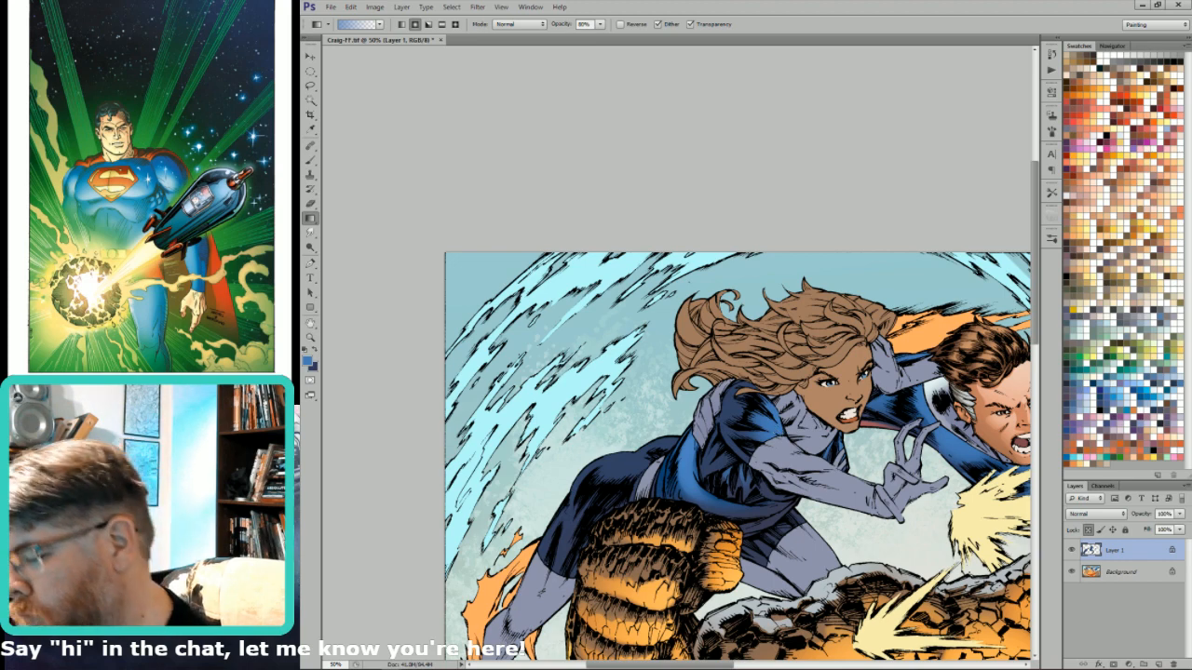
- Lasso fold areas on the woman's blue shorts and waist and shade them with the blue gradient at 80% opacity
key(l)
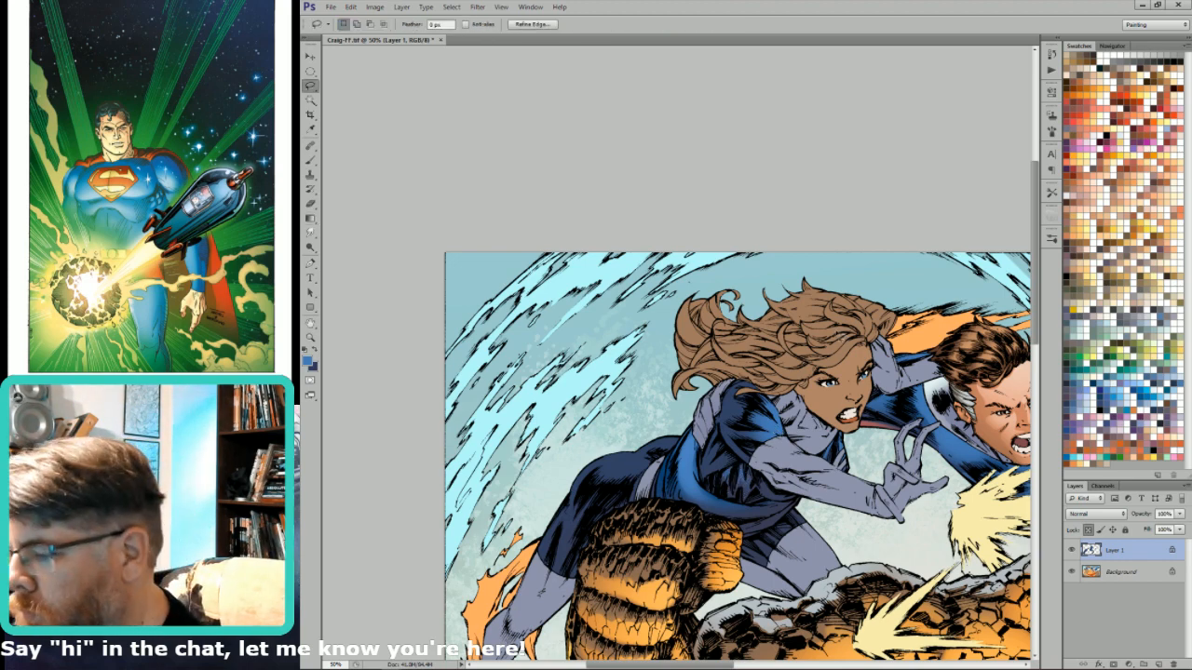
drag(761, 452, 798, 452)
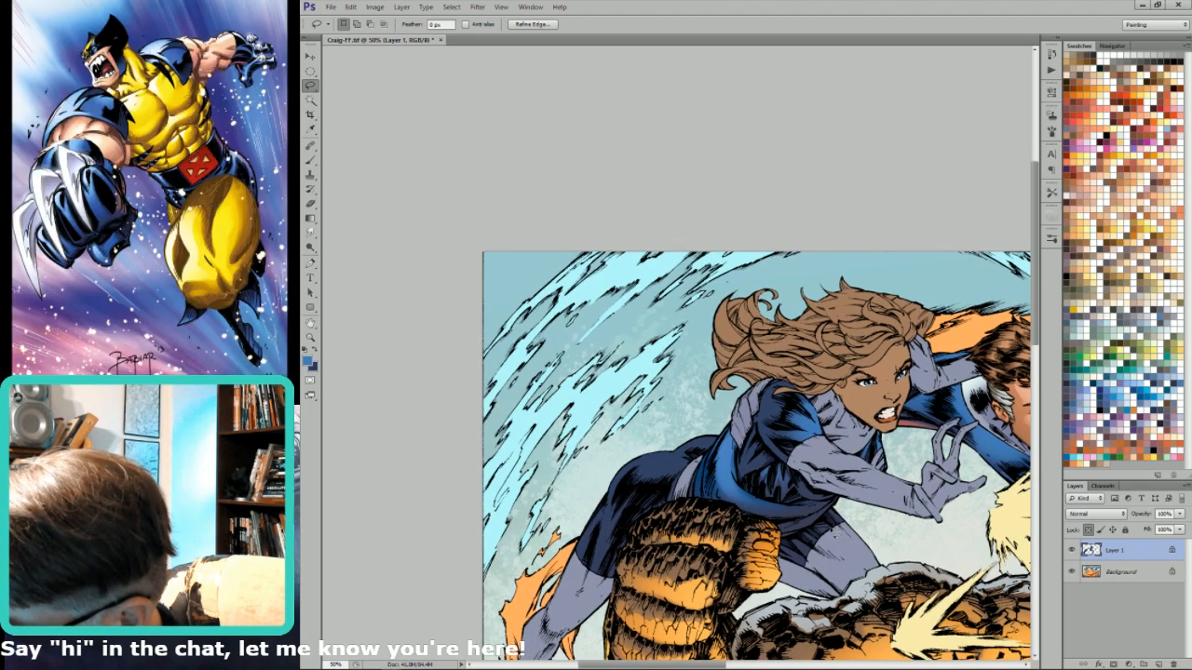
key(shift)
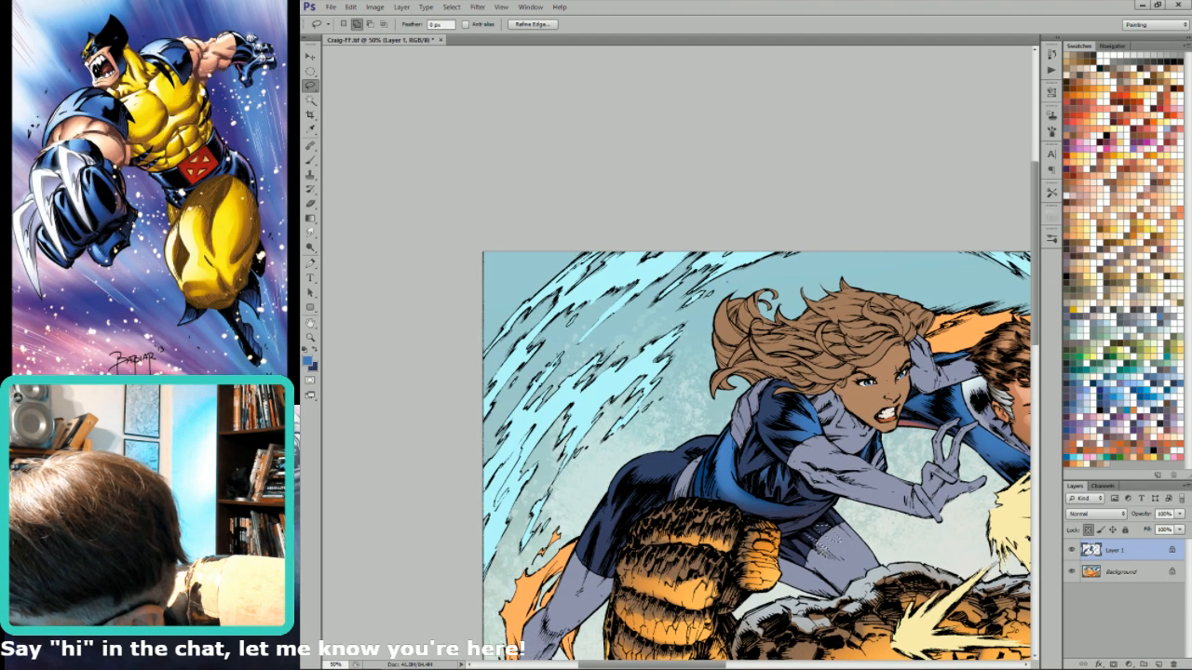
key(g)
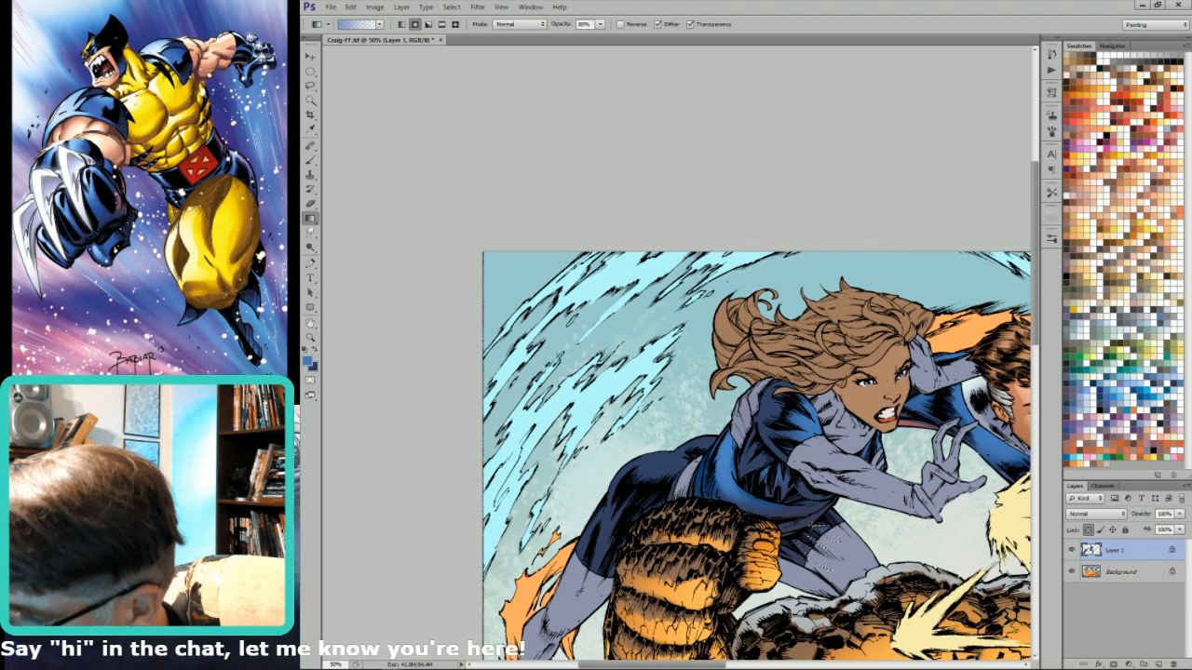
key(l)
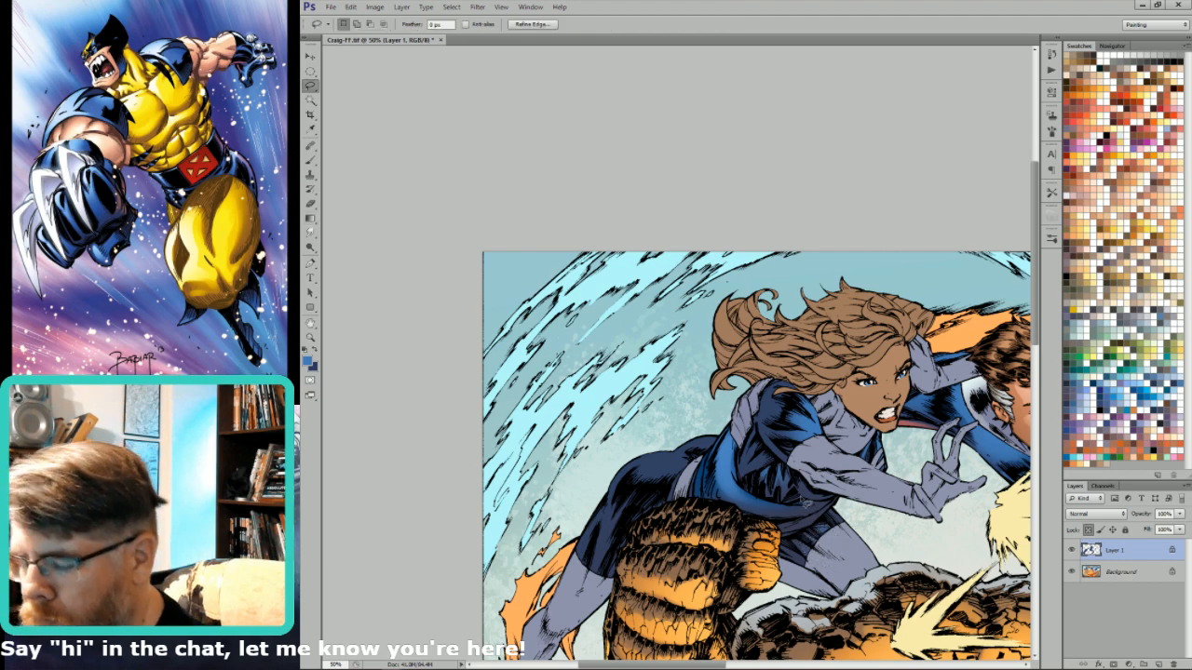
drag(746, 473, 830, 506)
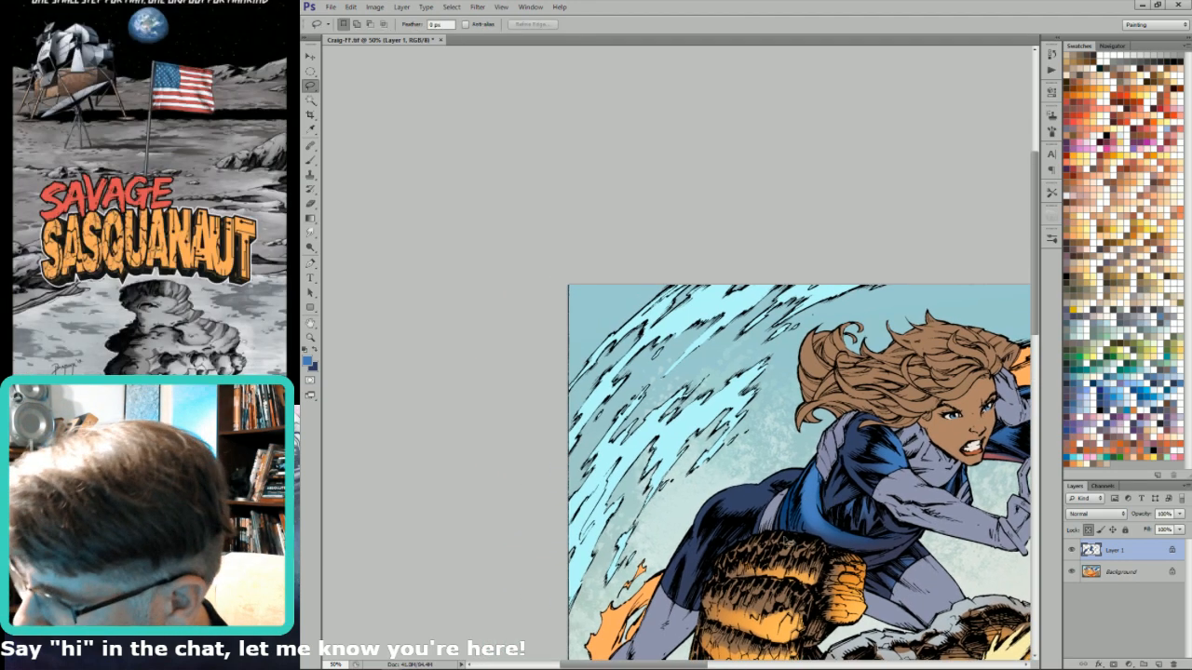
drag(726, 529, 835, 501)
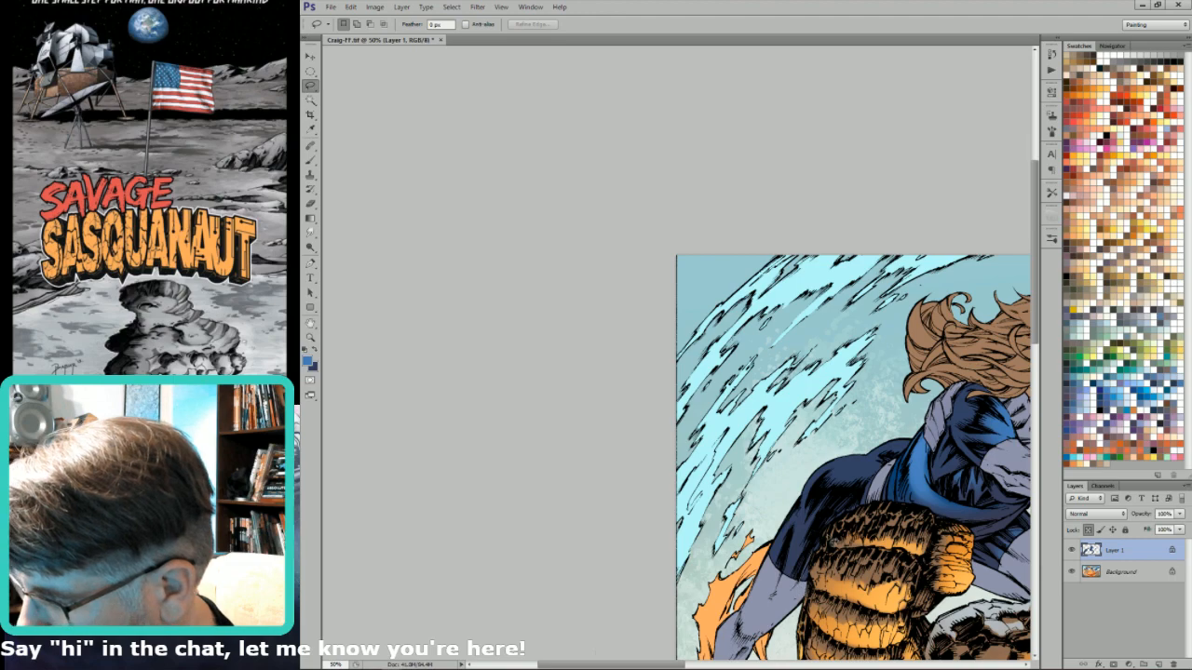
key(g)
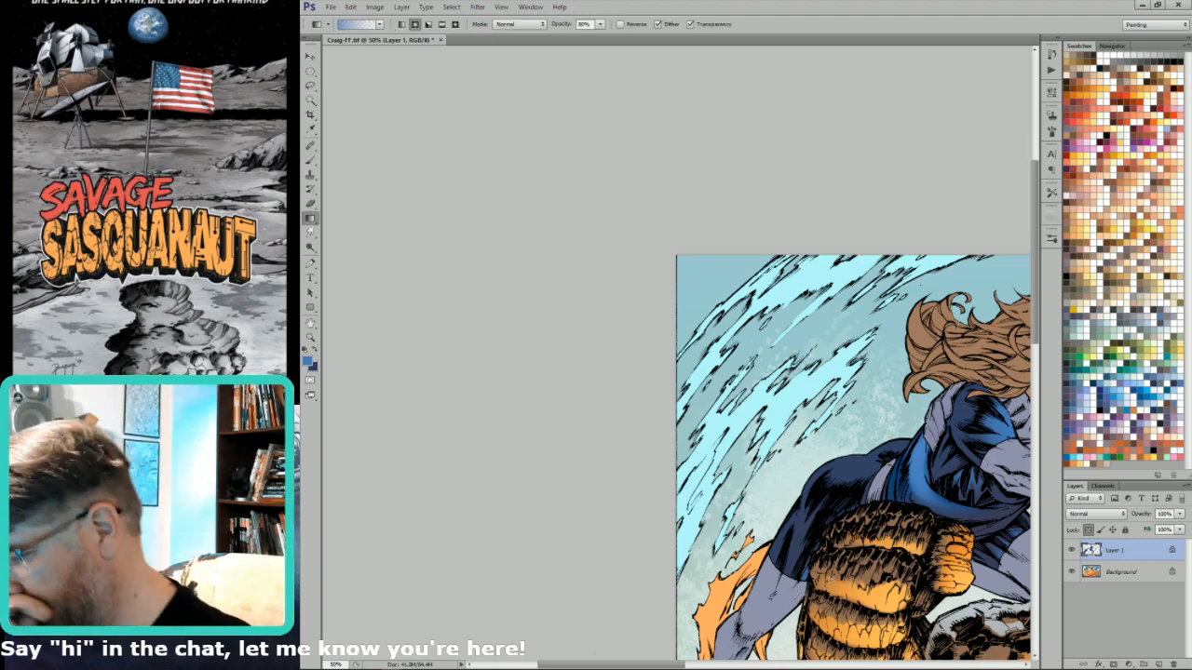
key(ctrl+0)
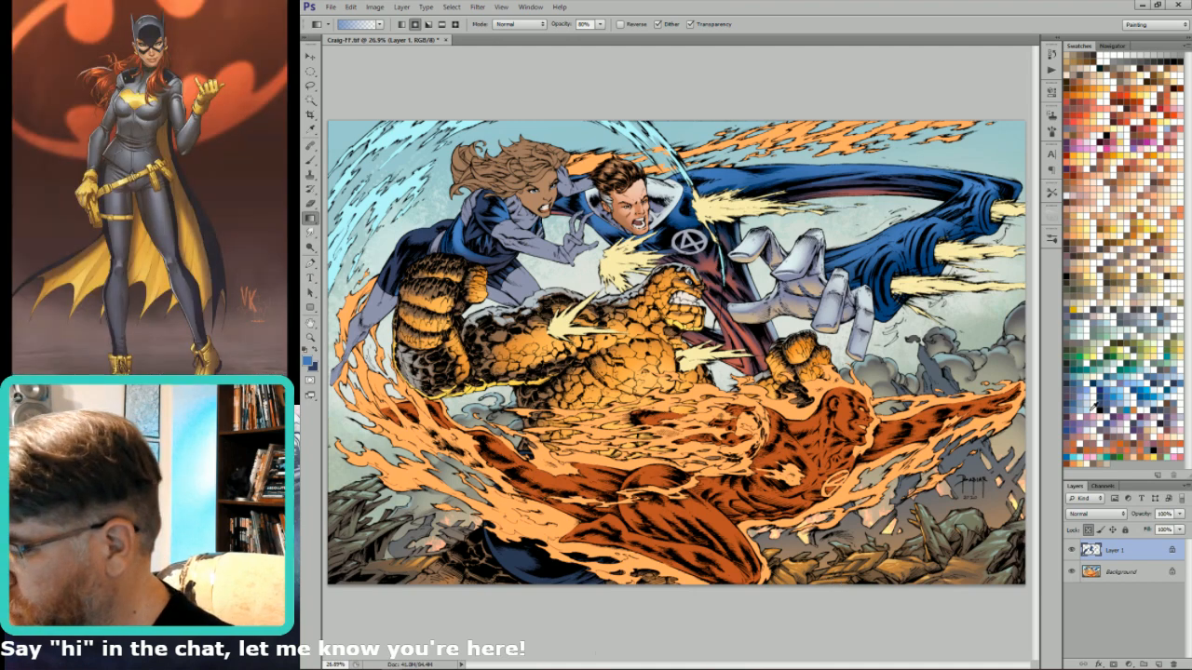
- Set a light blue foreground with blue as background and apply the gradient to a lassoed area near the woman's raised arm, clearing the selection
key(x)
click(1088, 405)
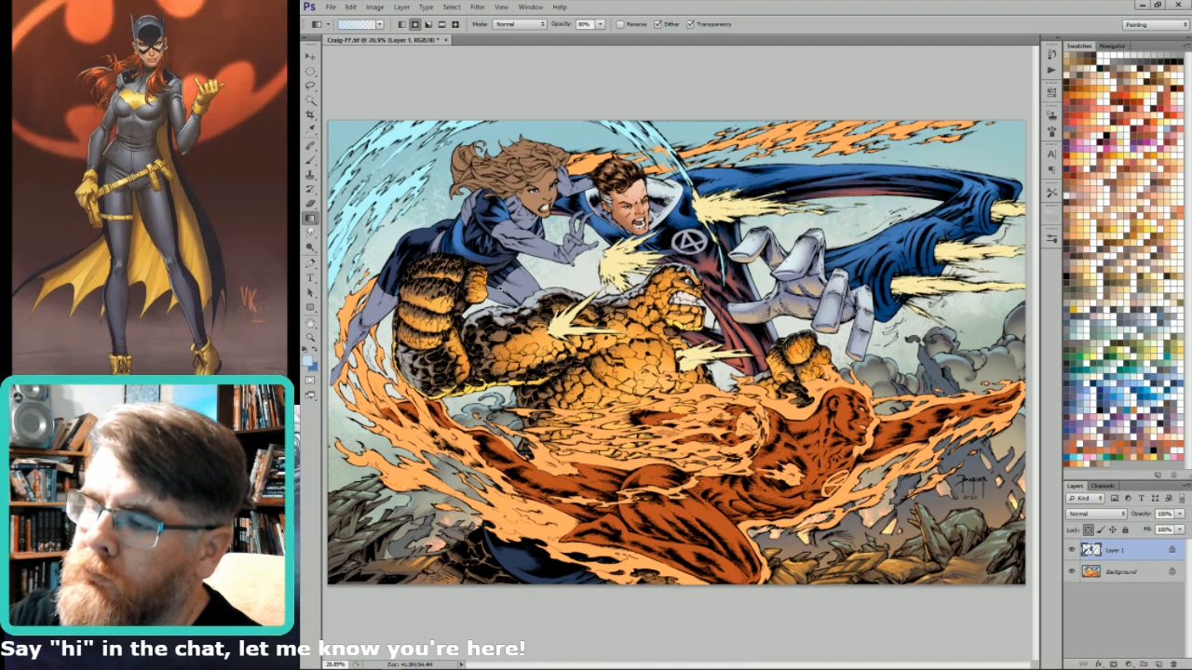
drag(464, 271, 616, 54)
key(l)
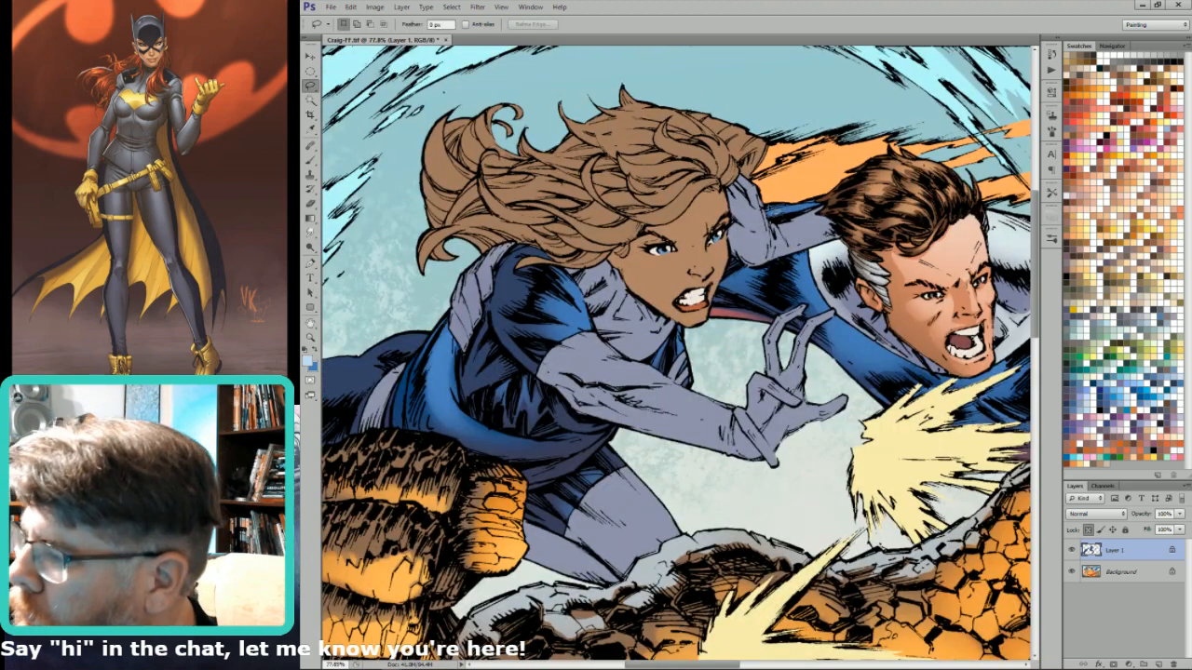
key(g)
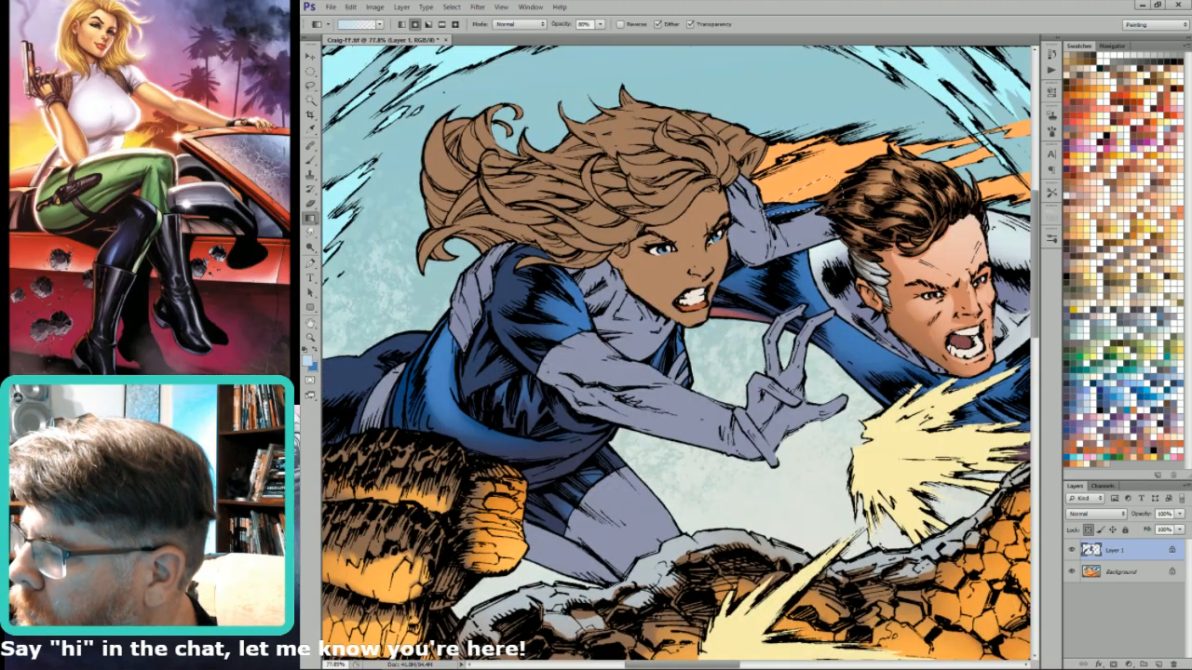
key(l)
mouse_move(478, 292)
mouse_down()
mouse_move(668, 351)
mouse_move(885, 380)
mouse_move(945, 365)
mouse_move(930, 367)
mouse_up()
key(ctrl+d)
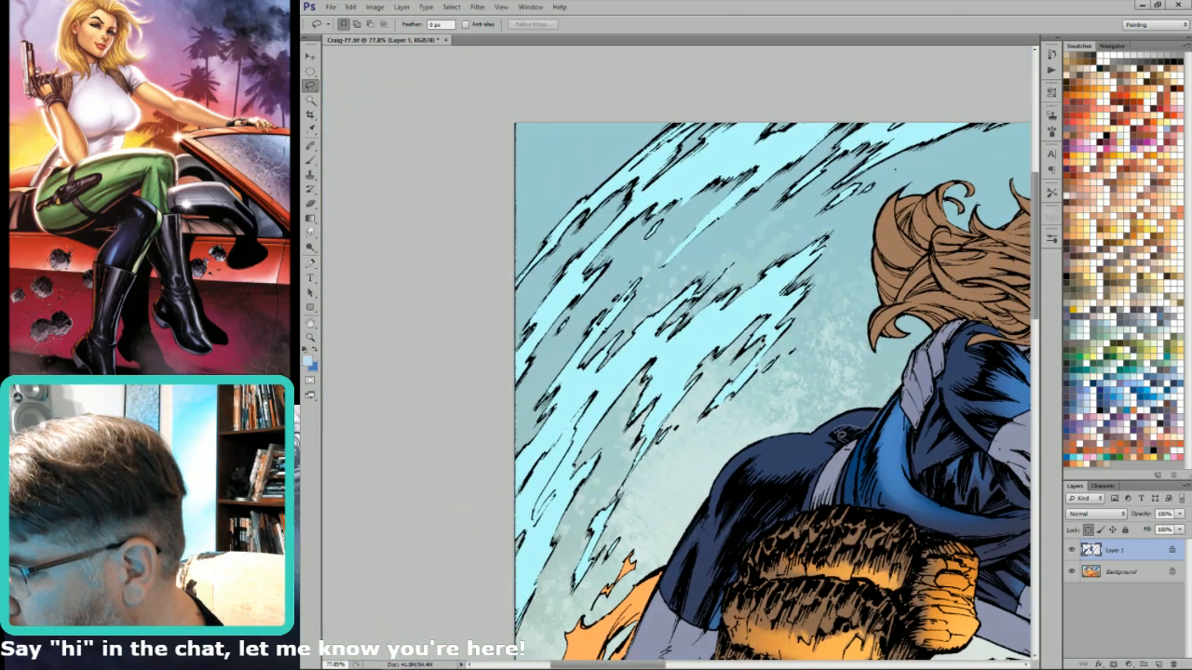
- Lasso the woman's hip and outer thigh and brush soft medium blue along their upper edge with a large brush
mouse_move(862, 426)
mouse_down()
mouse_move(883, 409)
mouse_move(850, 459)
mouse_move(766, 481)
mouse_up()
drag(678, 499, 682, 667)
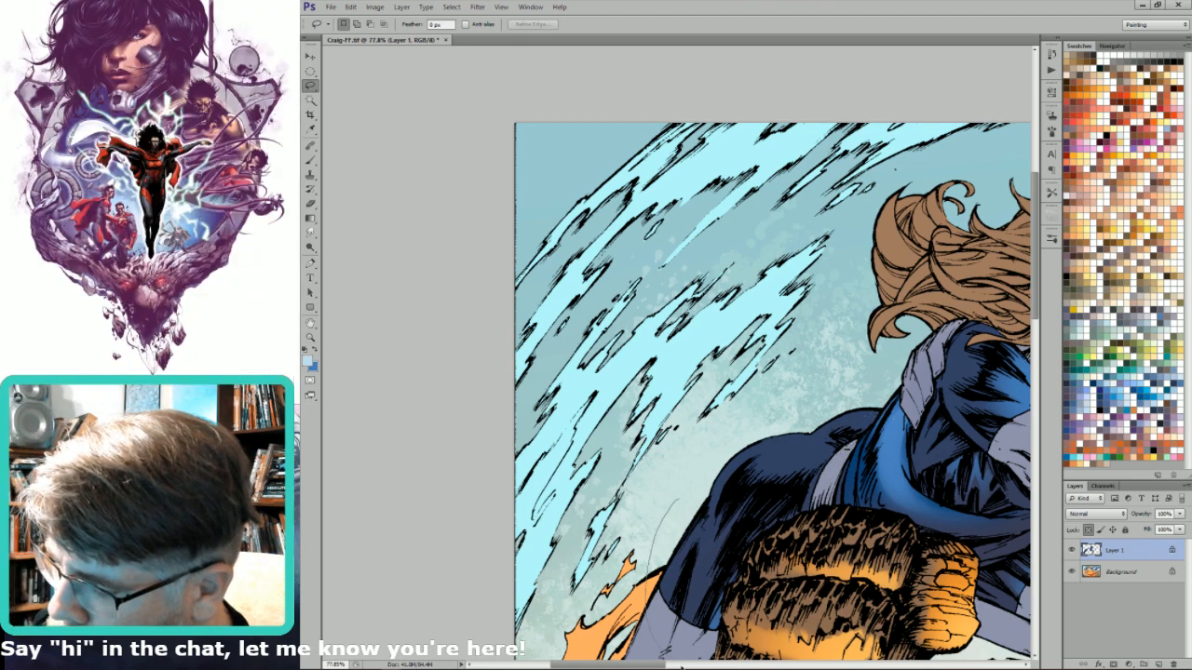
mouse_move(708, 610)
mouse_down()
mouse_move(746, 533)
mouse_move(797, 500)
mouse_up()
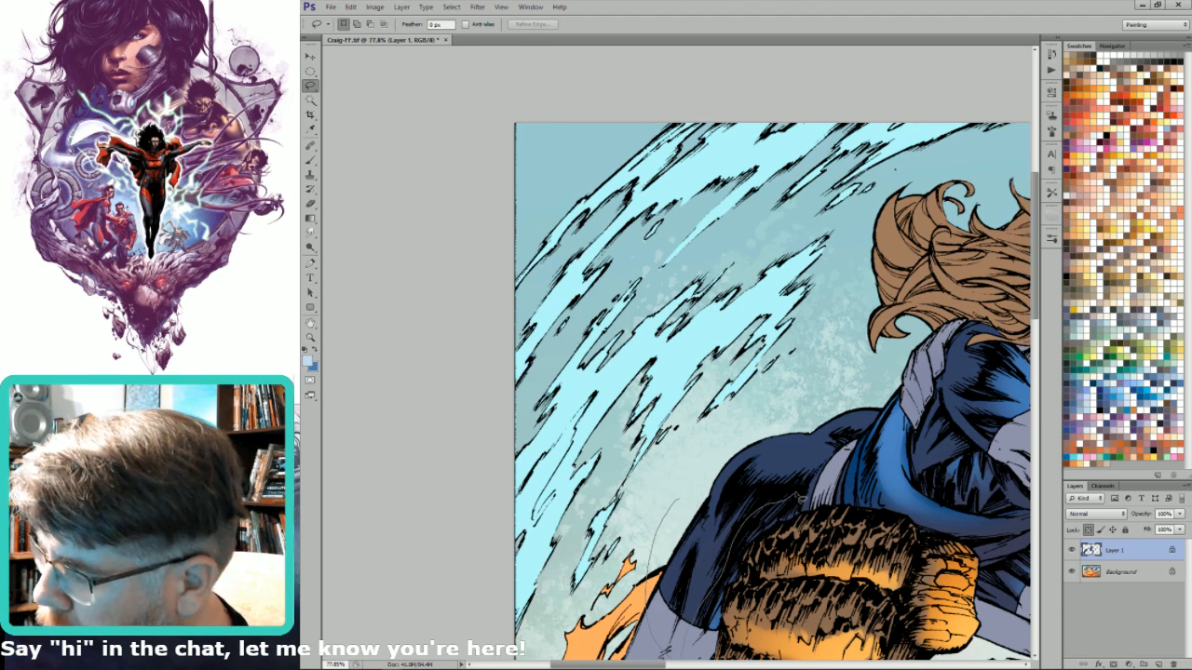
mouse_move(850, 456)
mouse_down()
mouse_move(887, 418)
mouse_move(779, 374)
mouse_up()
key(b)
key(x)
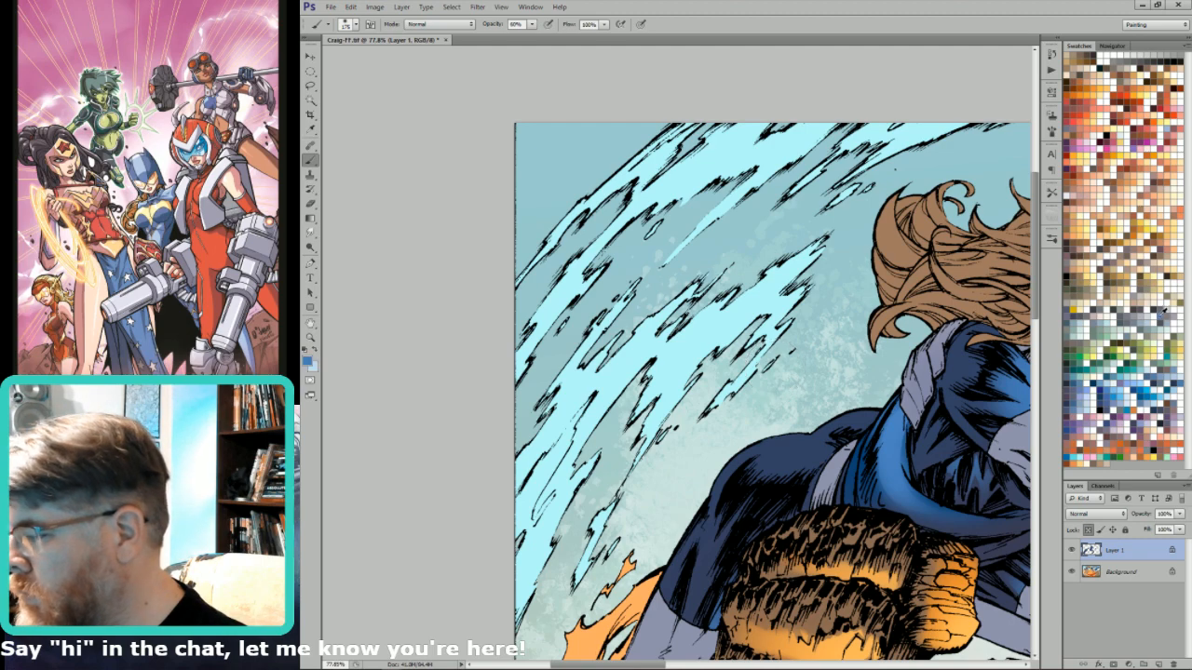
drag(871, 411, 773, 447)
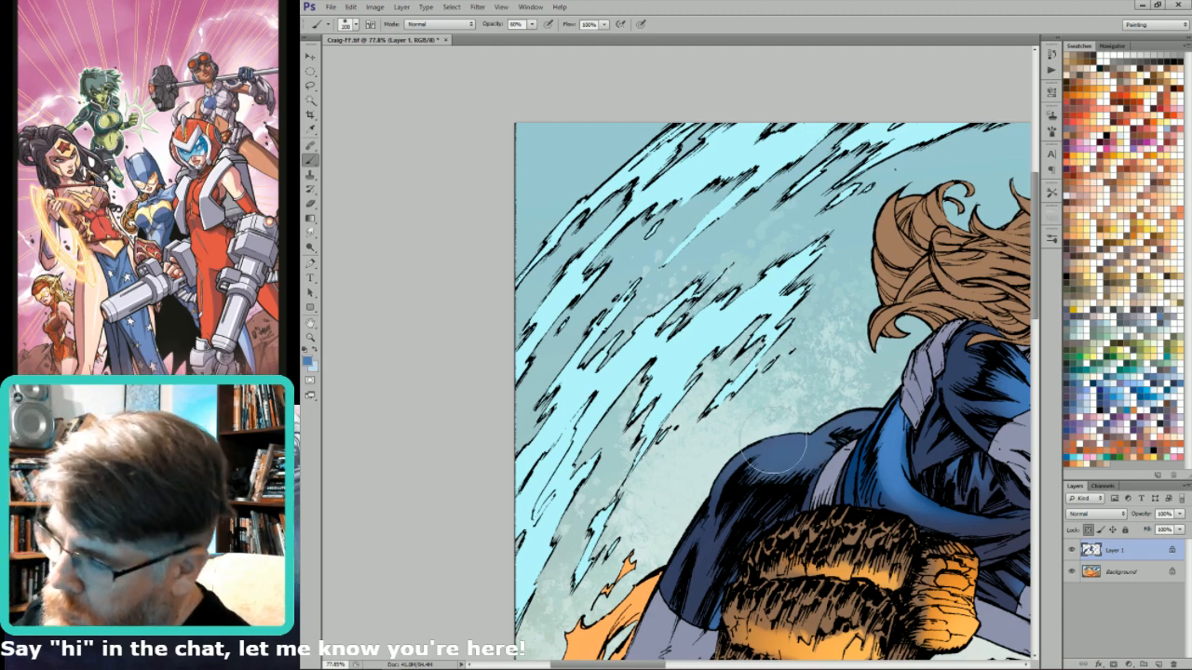
key(bracketright)
key(bracketright)
key(bracketright)
drag(871, 413, 698, 456)
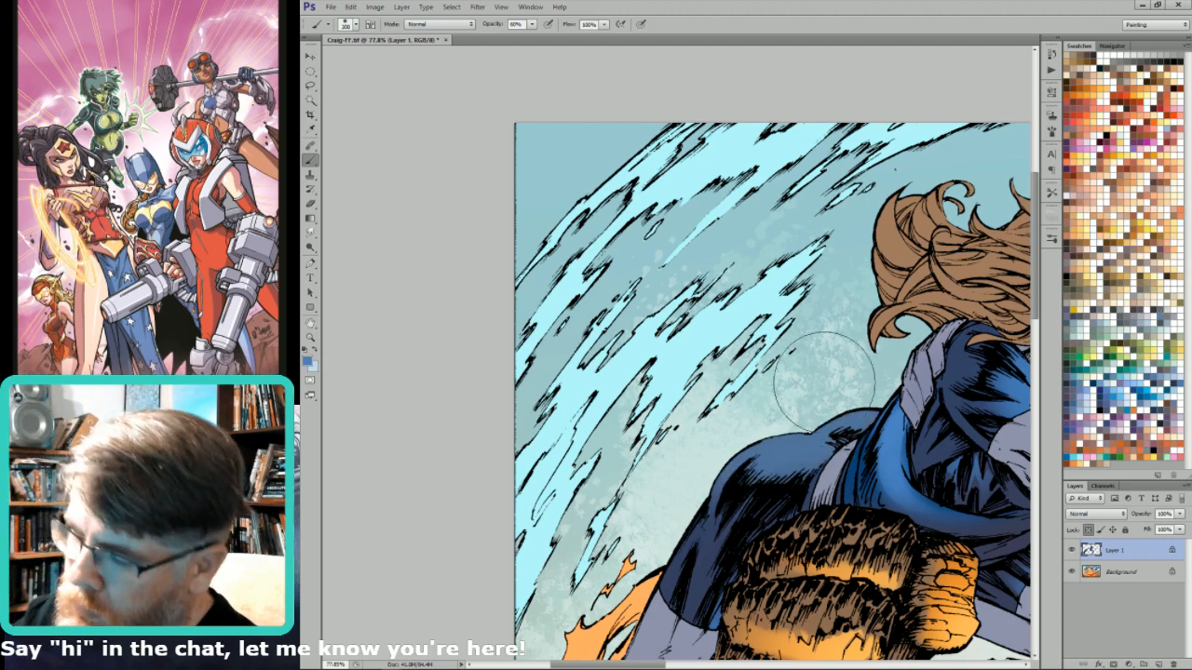
drag(825, 383, 642, 582)
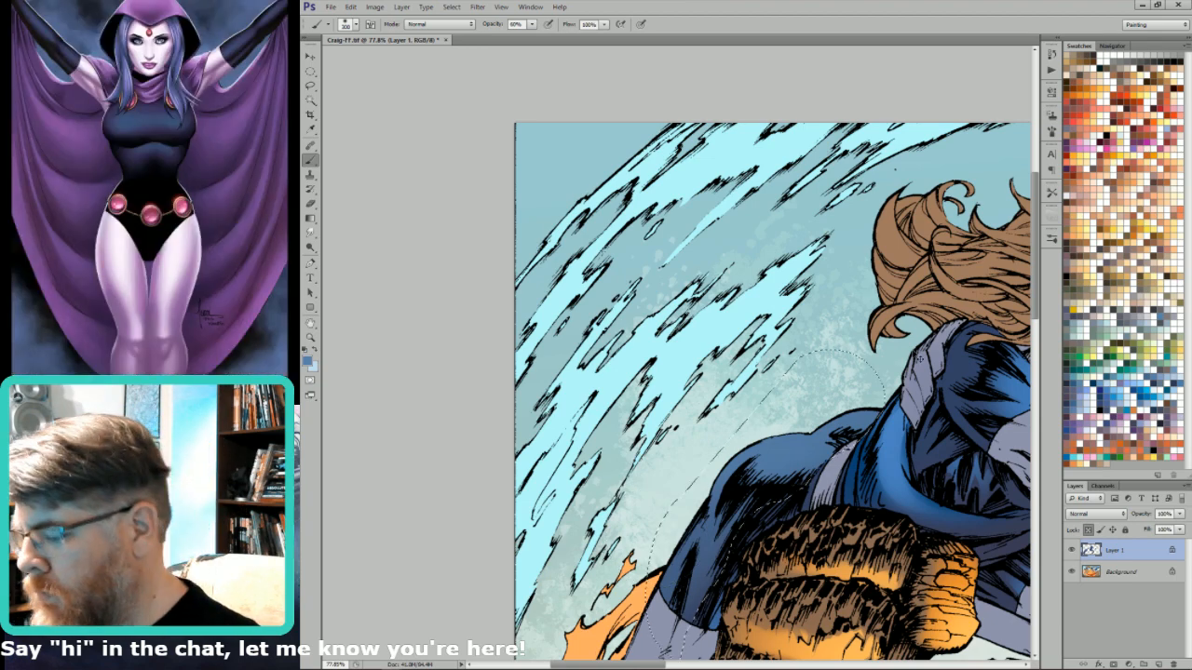
- Lasso a small area on the woman's outer thigh and add a light blue gradient highlight
key(l)
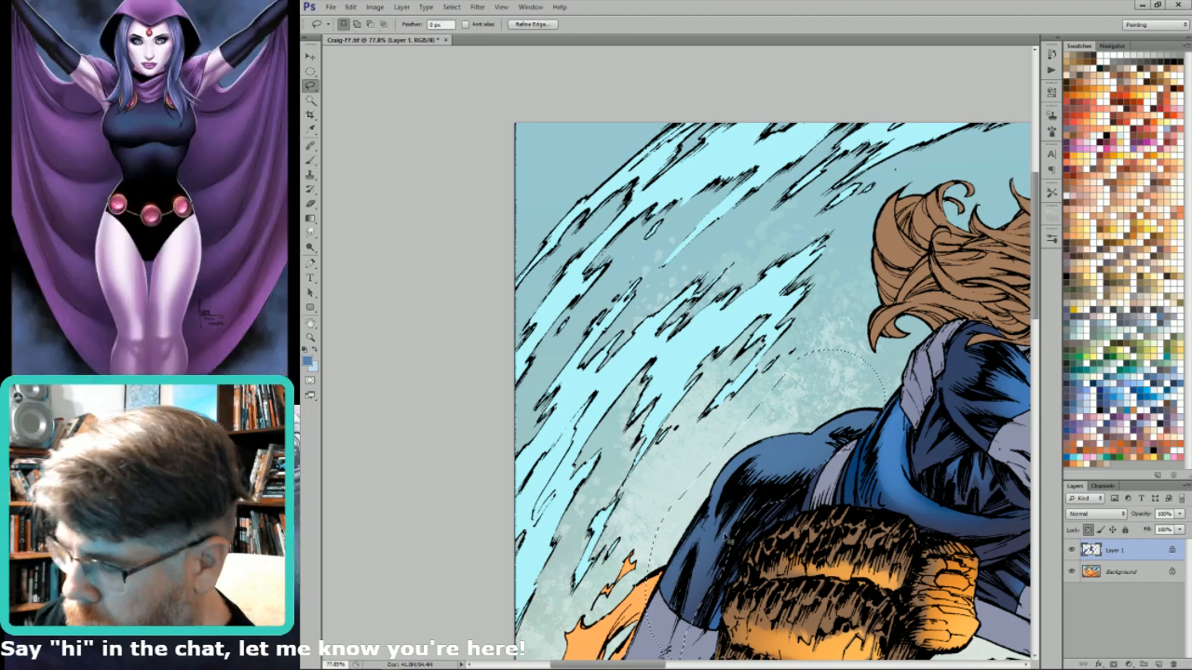
key(x)
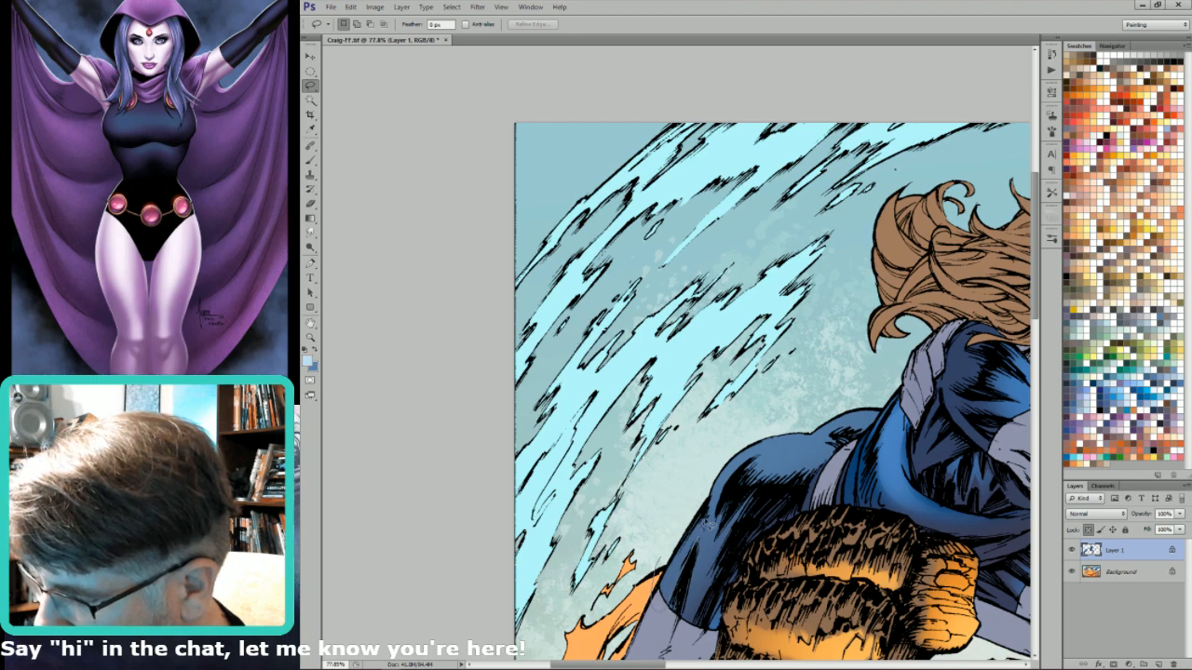
key(g)
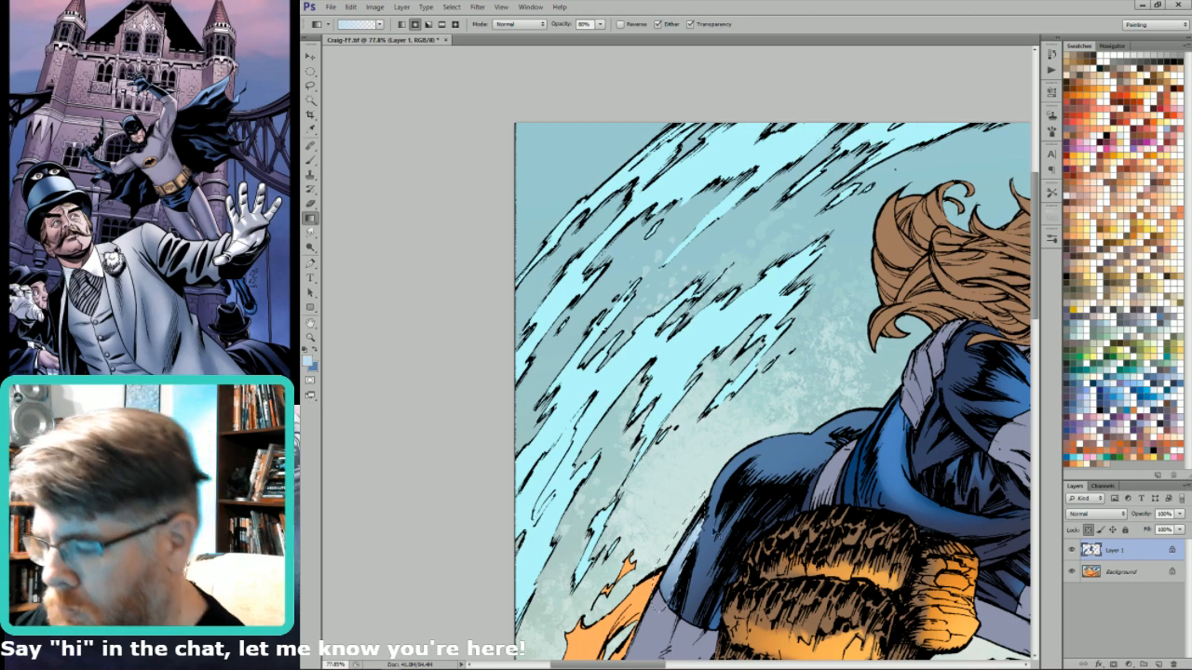
- Lasso the upper hip and outer thigh and brush light blue highlights along the top of the woman's hip, reducing the brush size
key(l)
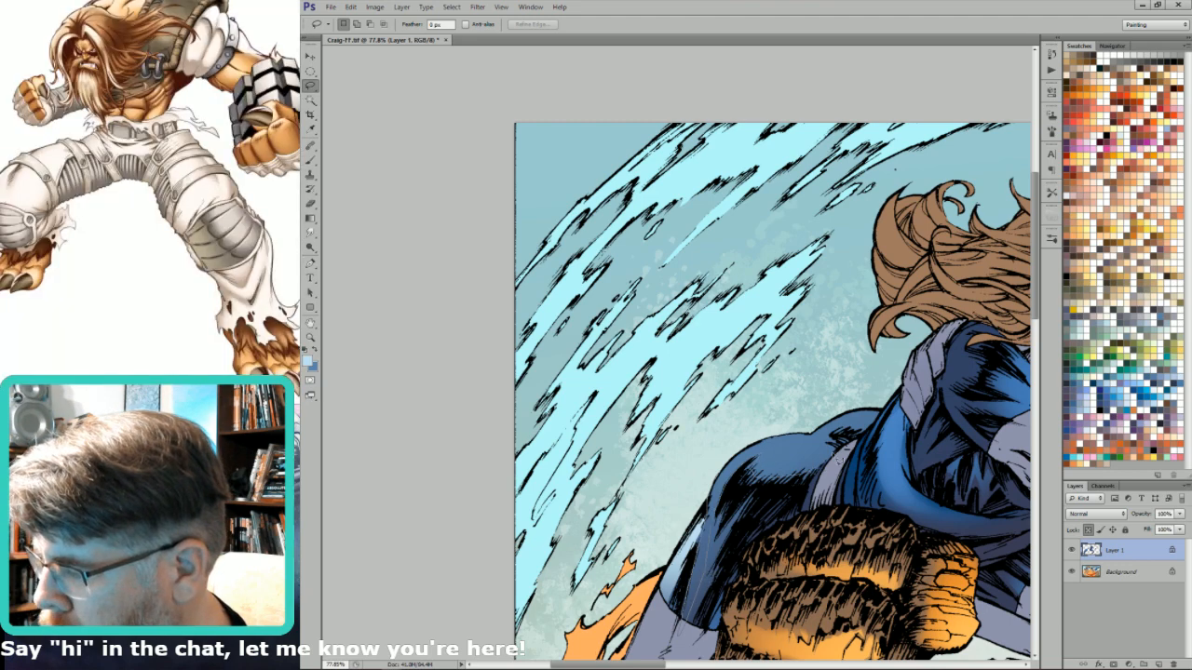
drag(884, 410, 715, 466)
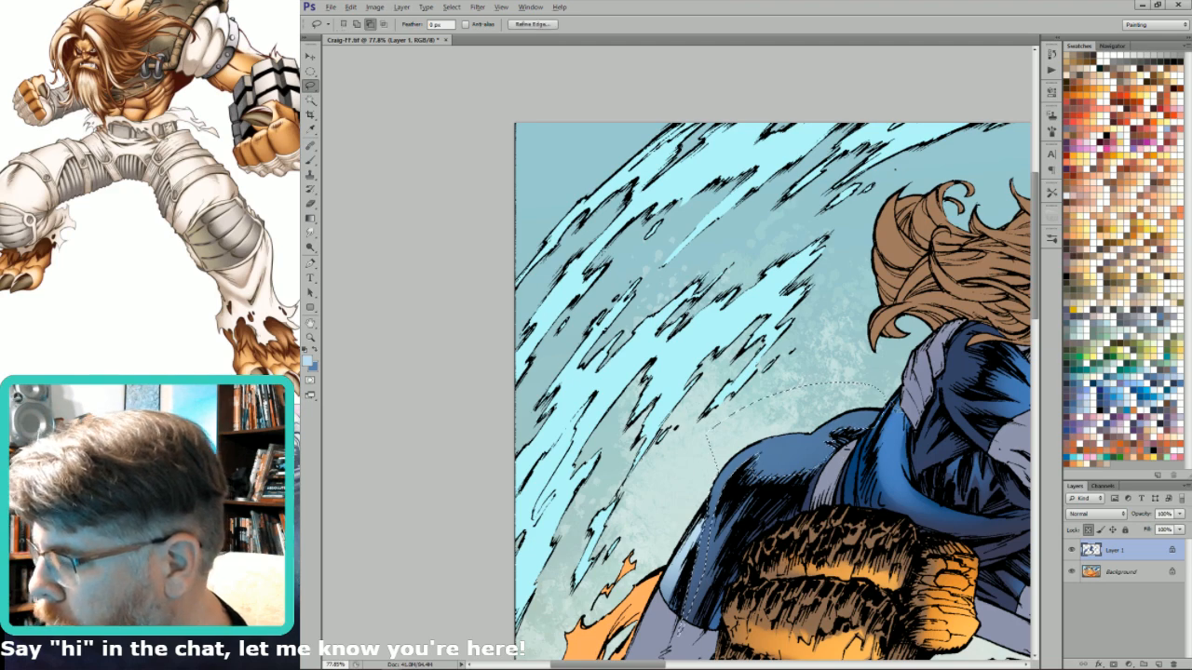
click(725, 544)
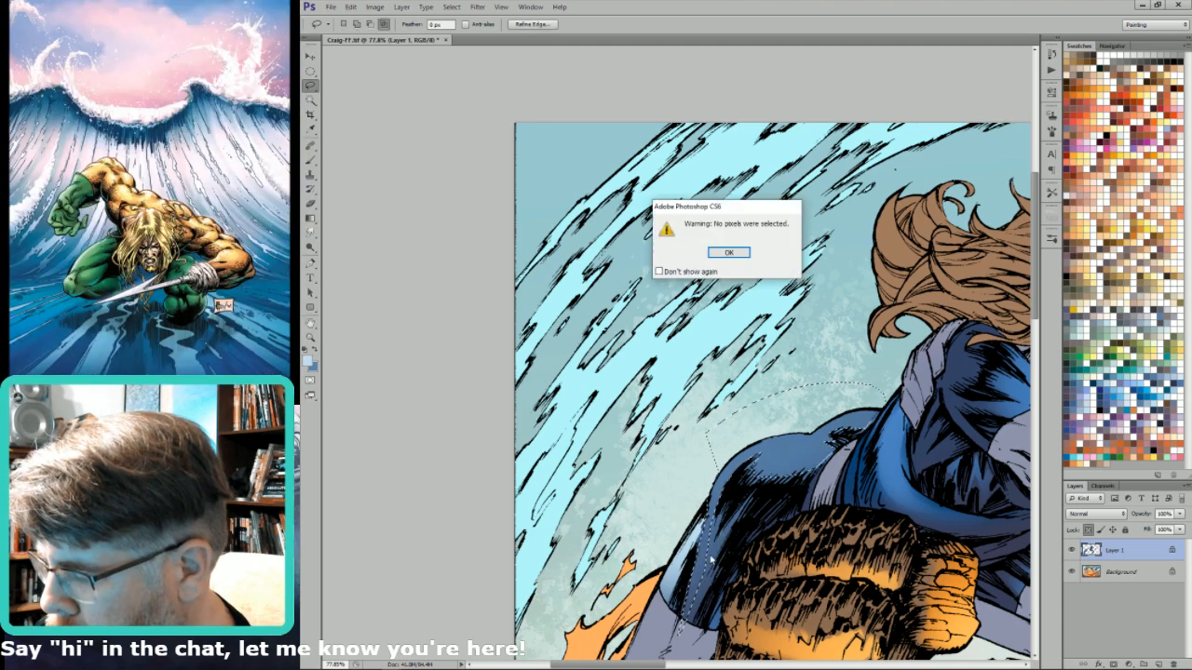
key(Return)
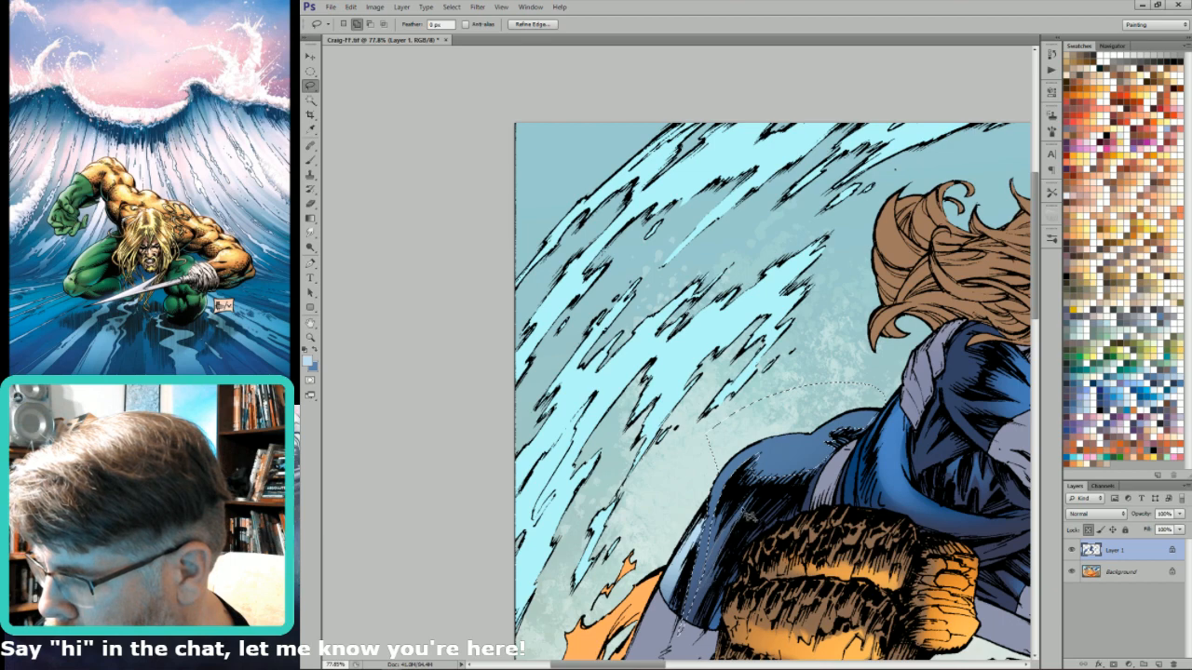
key(b)
key(ctrl+d)
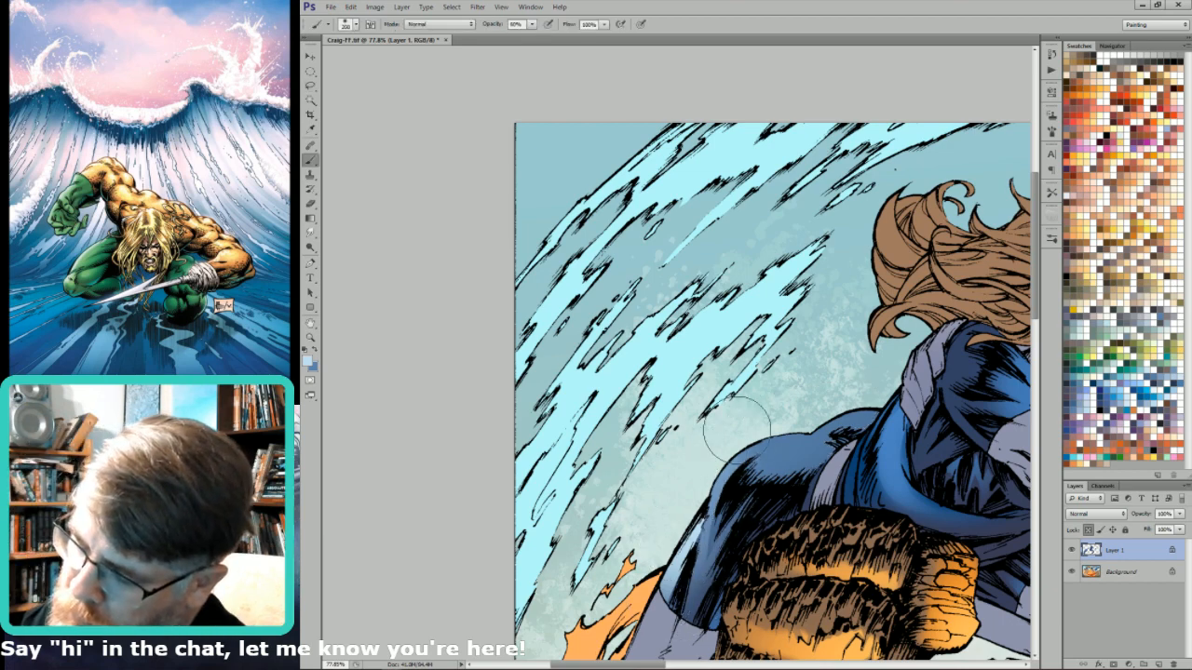
mouse_move(779, 414)
mouse_down()
mouse_move(859, 374)
mouse_move(836, 411)
mouse_move(795, 430)
mouse_move(825, 408)
mouse_move(772, 416)
mouse_move(707, 486)
mouse_move(761, 421)
mouse_up()
key([)
key([)
key([)
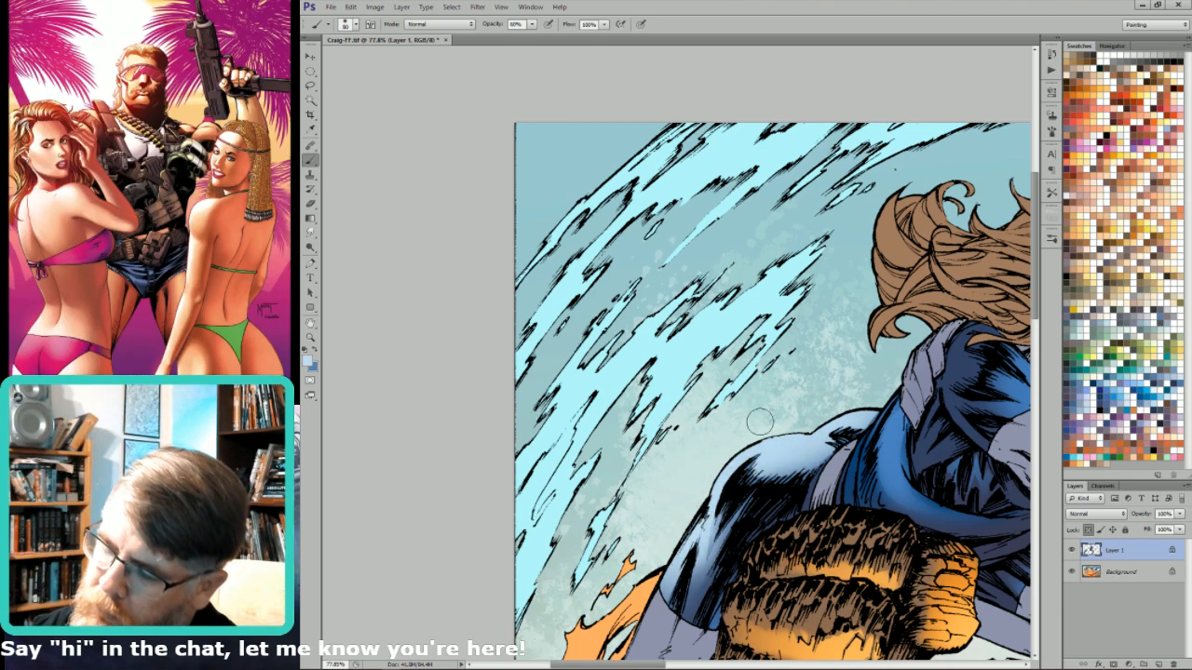
- Lasso the rounded part of the woman's near shoulder and brush it with soft light and medium blue to model its highlight
key(ctrl+0)
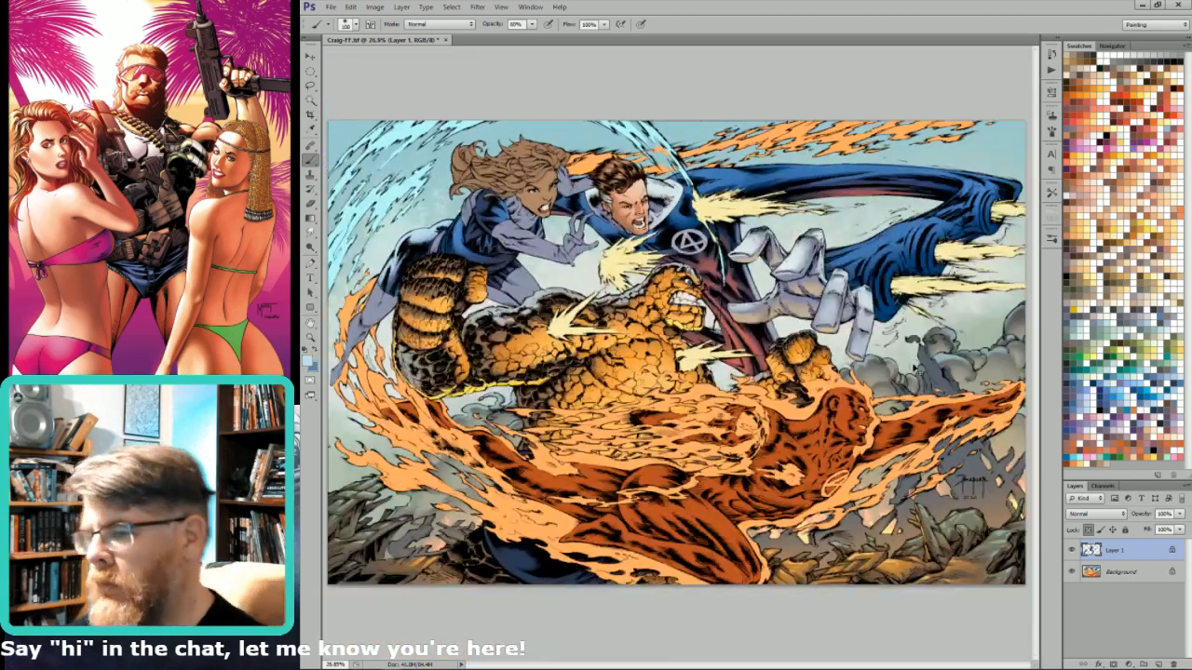
drag(405, 183, 634, 191)
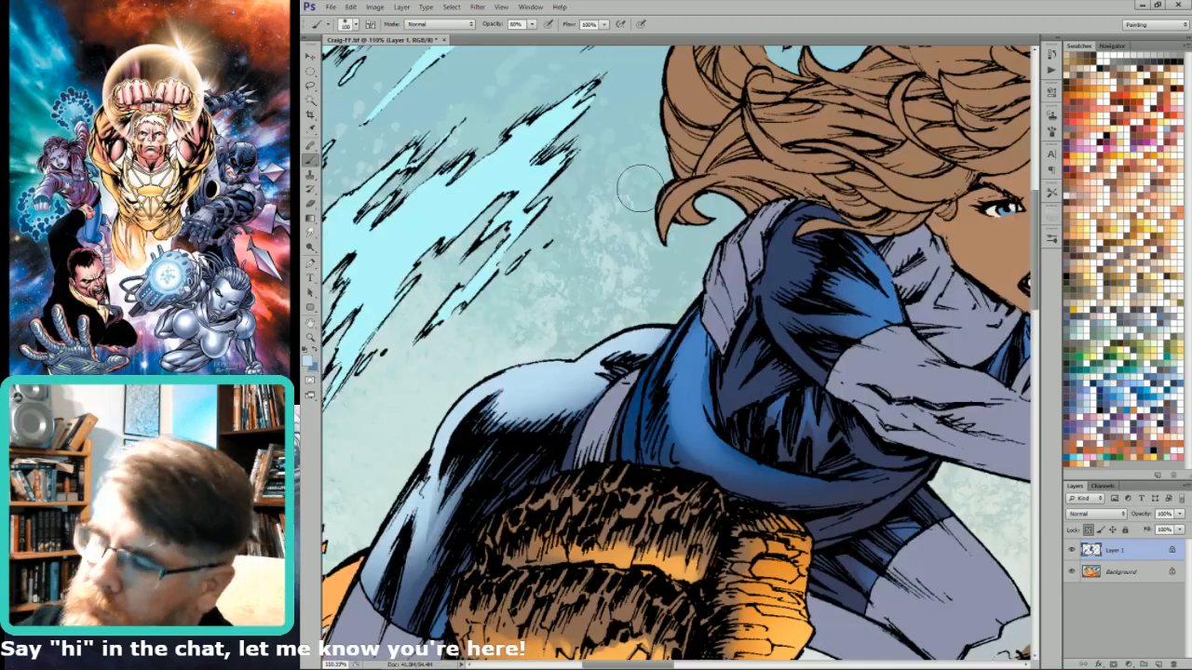
key(l)
scroll(820, 238, up, 2)
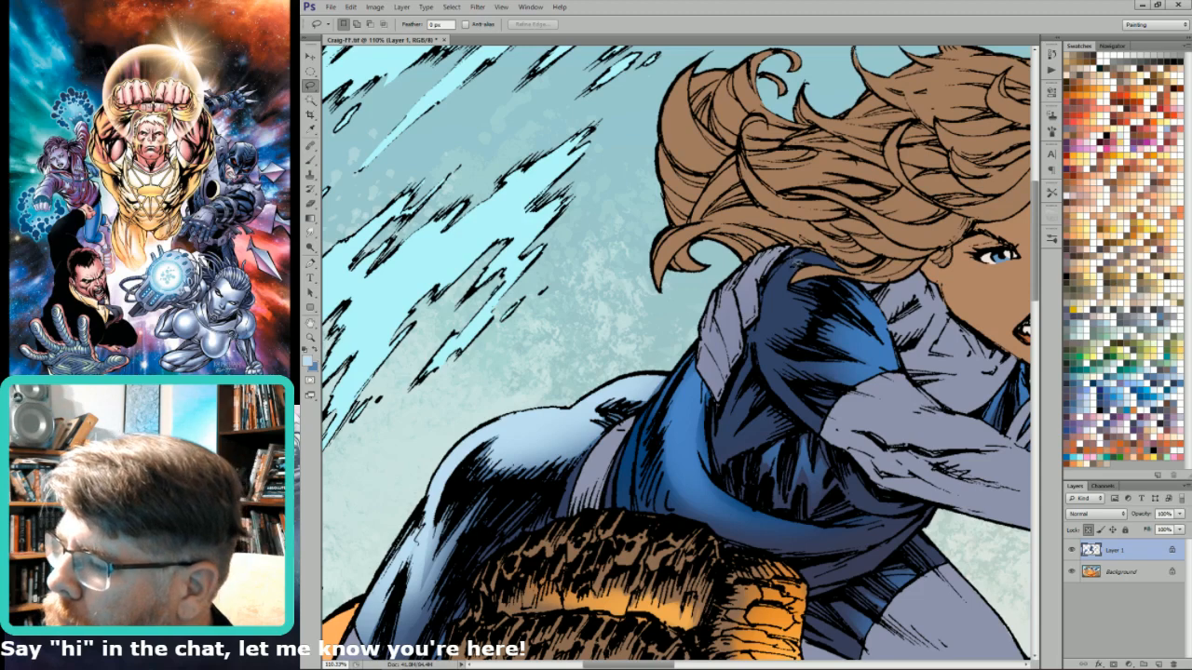
mouse_move(792, 261)
mouse_down()
mouse_move(759, 298)
mouse_move(754, 340)
mouse_move(787, 396)
mouse_move(799, 345)
mouse_move(851, 253)
mouse_up()
key(b)
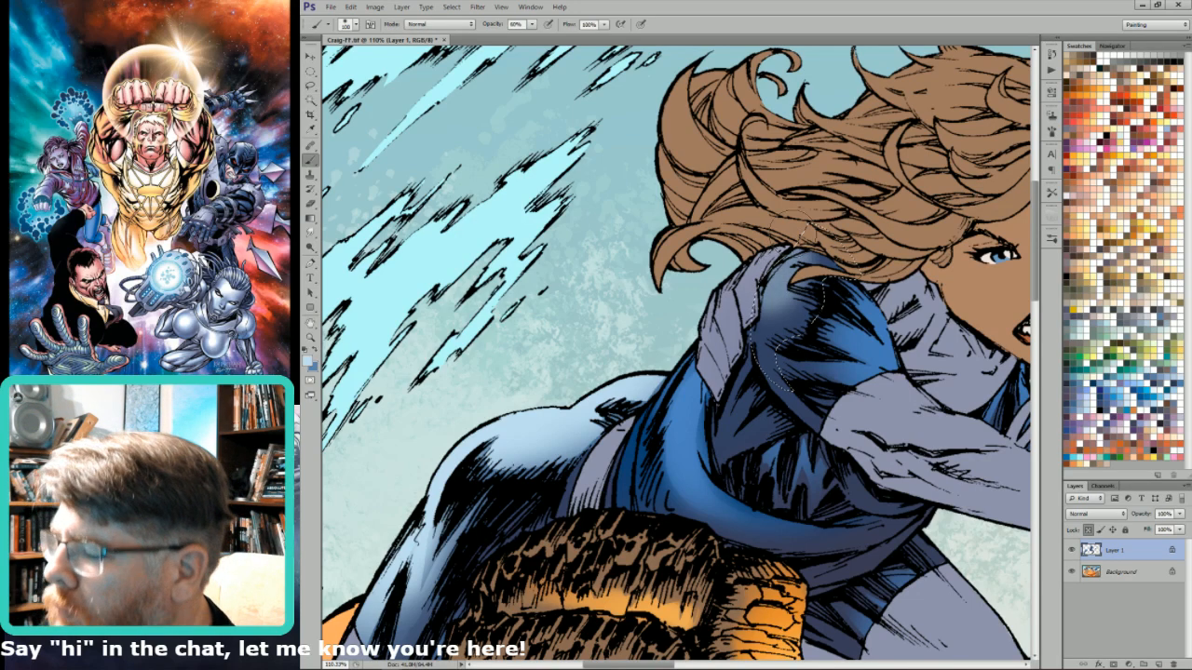
key(ctrl+h)
key(x)
drag(803, 307, 784, 355)
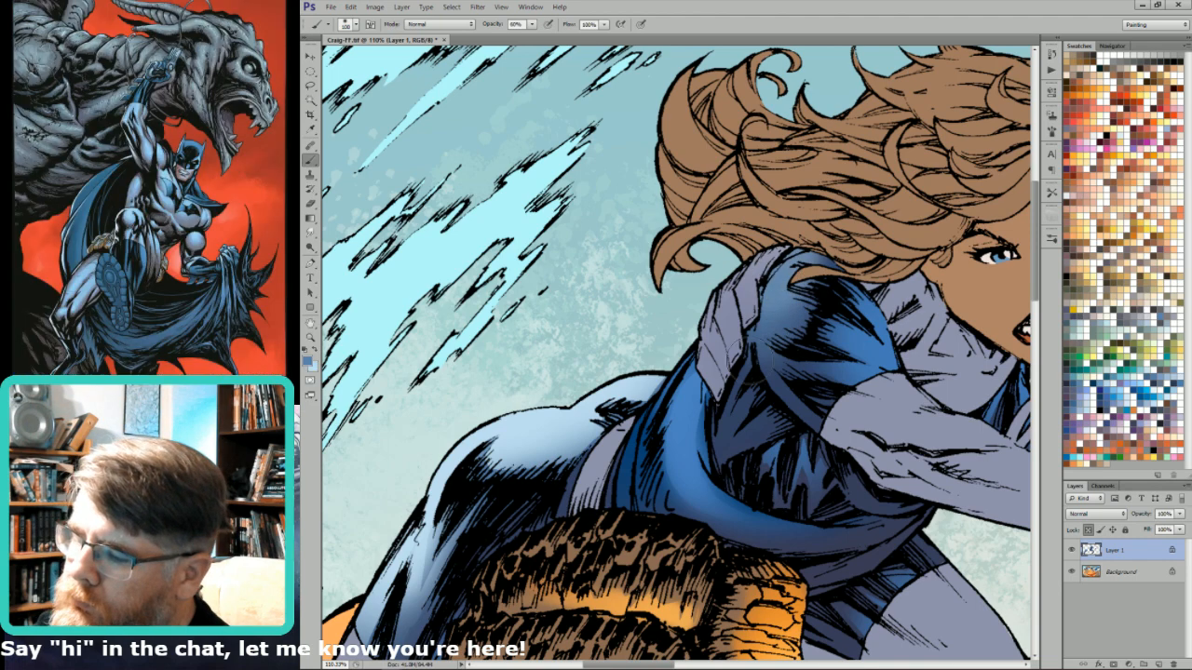
key(x)
drag(772, 272, 759, 330)
- Lasso the woman's near shoulder and the costume folds beneath it and add light blue gradient highlights
key(l)
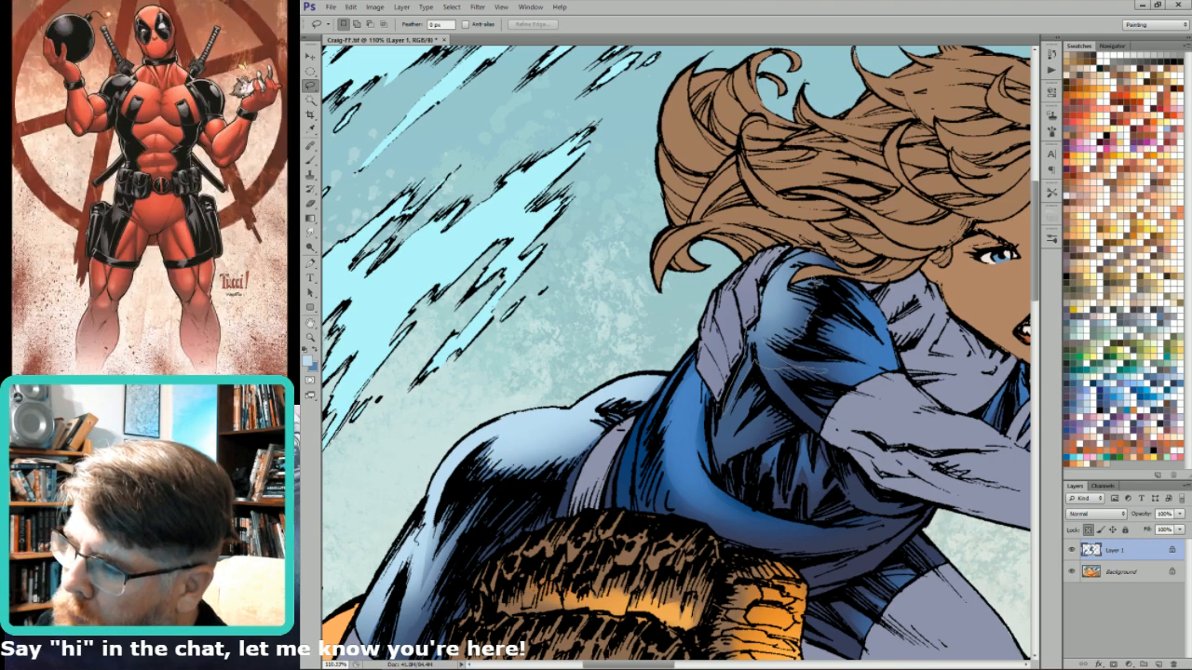
drag(740, 408, 733, 394)
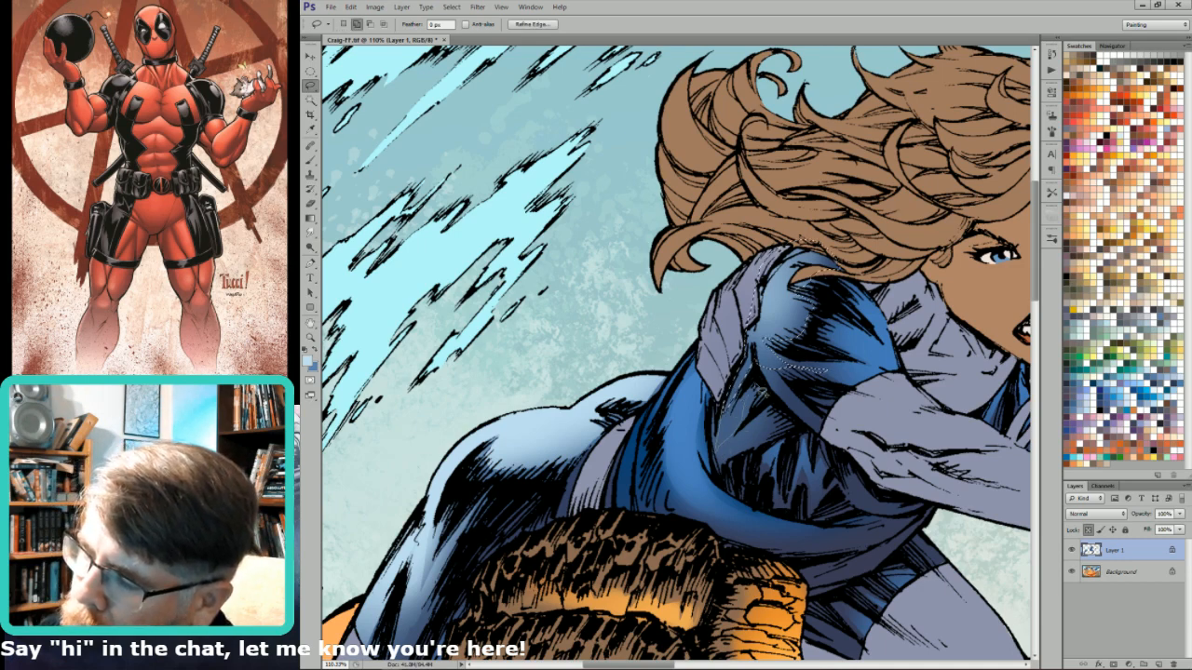
key(g)
drag(813, 365, 813, 368)
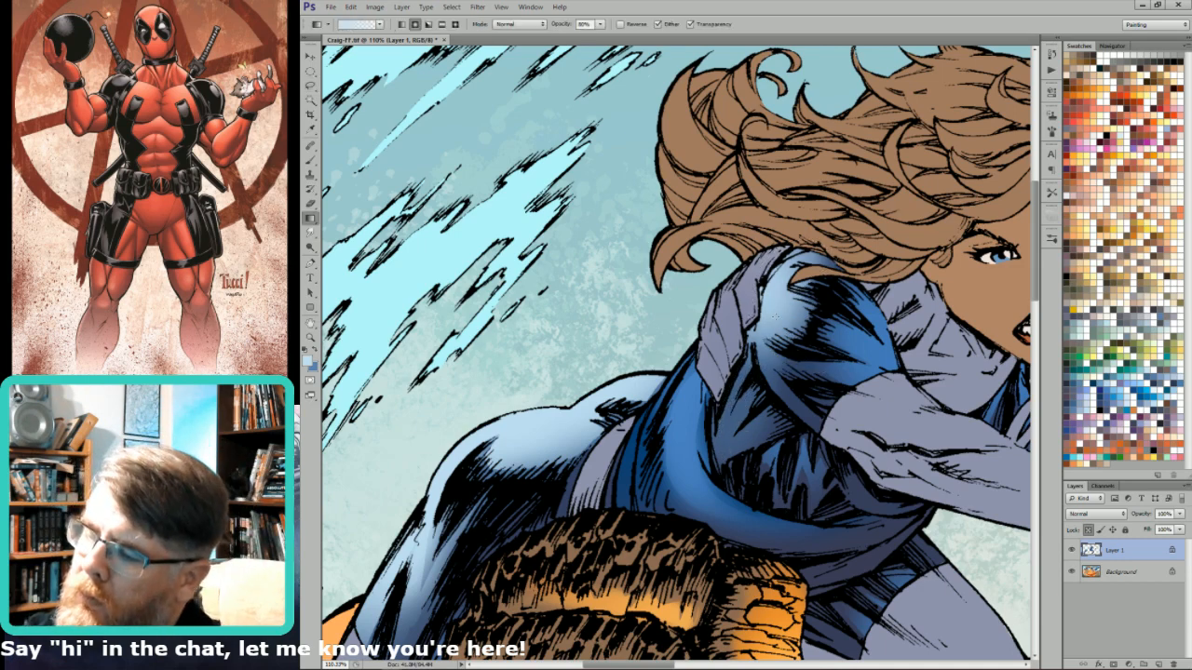
drag(765, 305, 796, 354)
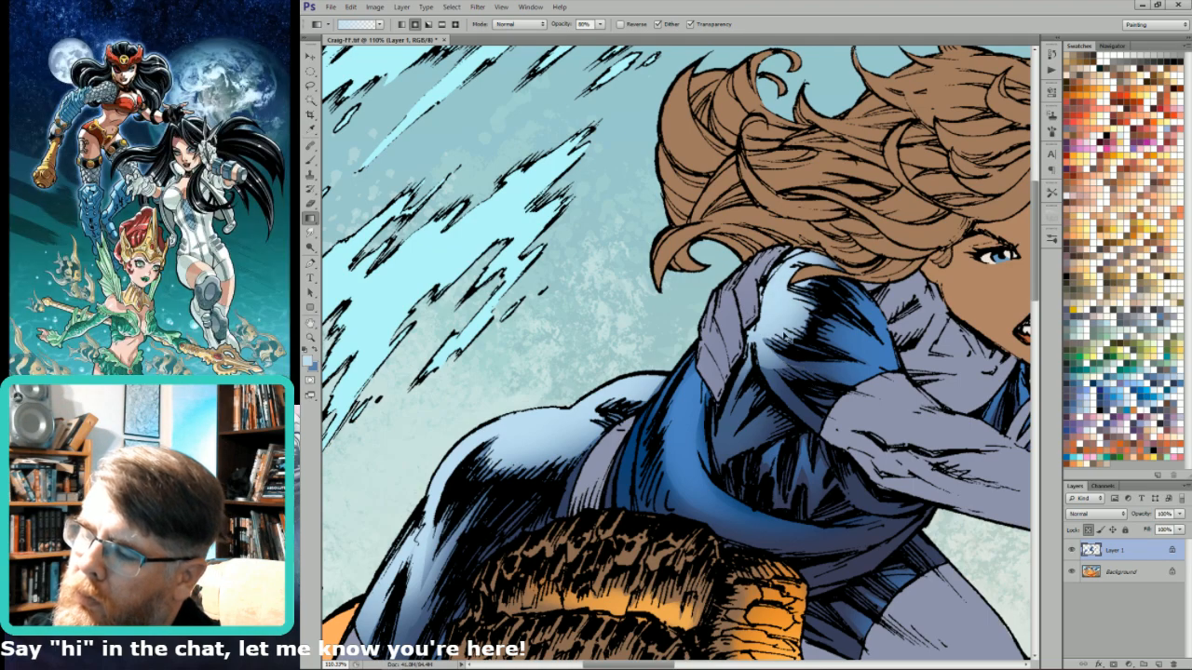
key(ctrl+0)
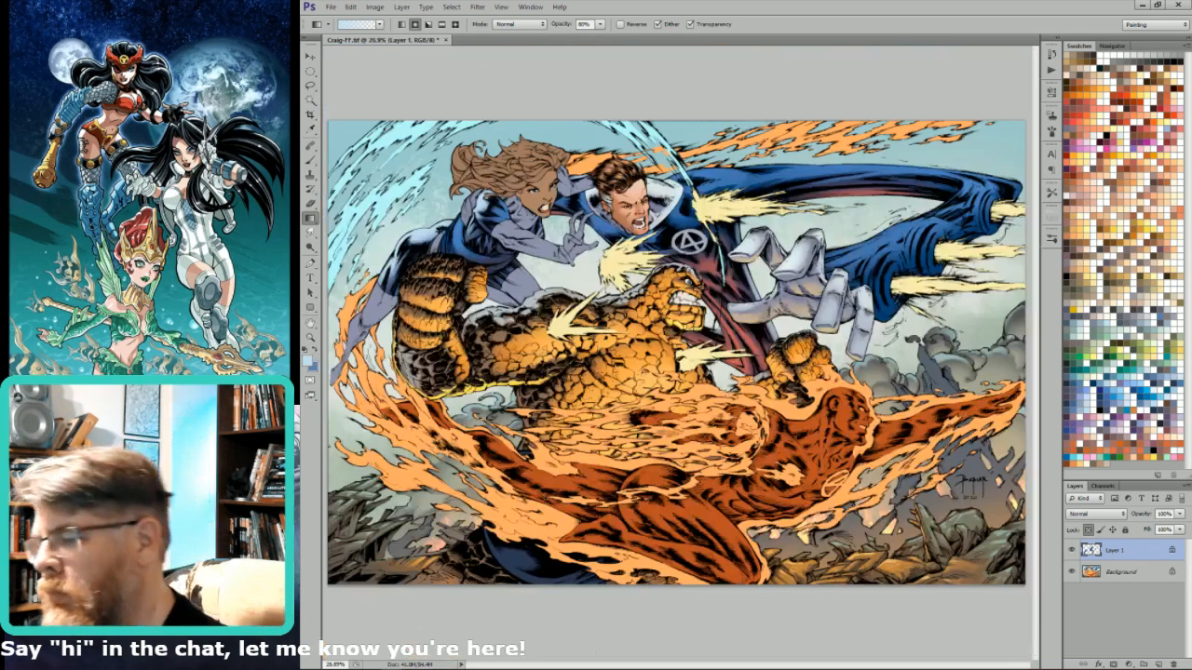
- Lasso the folds under the woman's near shoulder, brush in light blue highlights and clear the selection
drag(422, 150, 525, 149)
key(l)
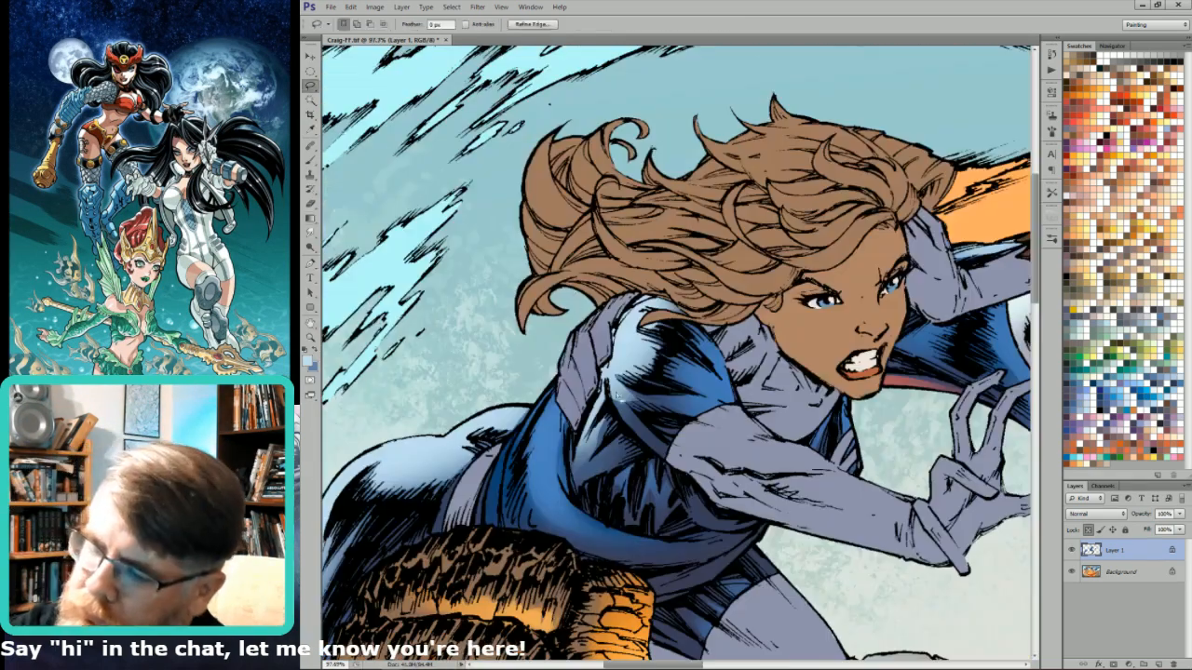
mouse_move(609, 389)
mouse_down()
mouse_move(667, 462)
mouse_move(646, 409)
mouse_move(621, 387)
mouse_move(615, 395)
mouse_up()
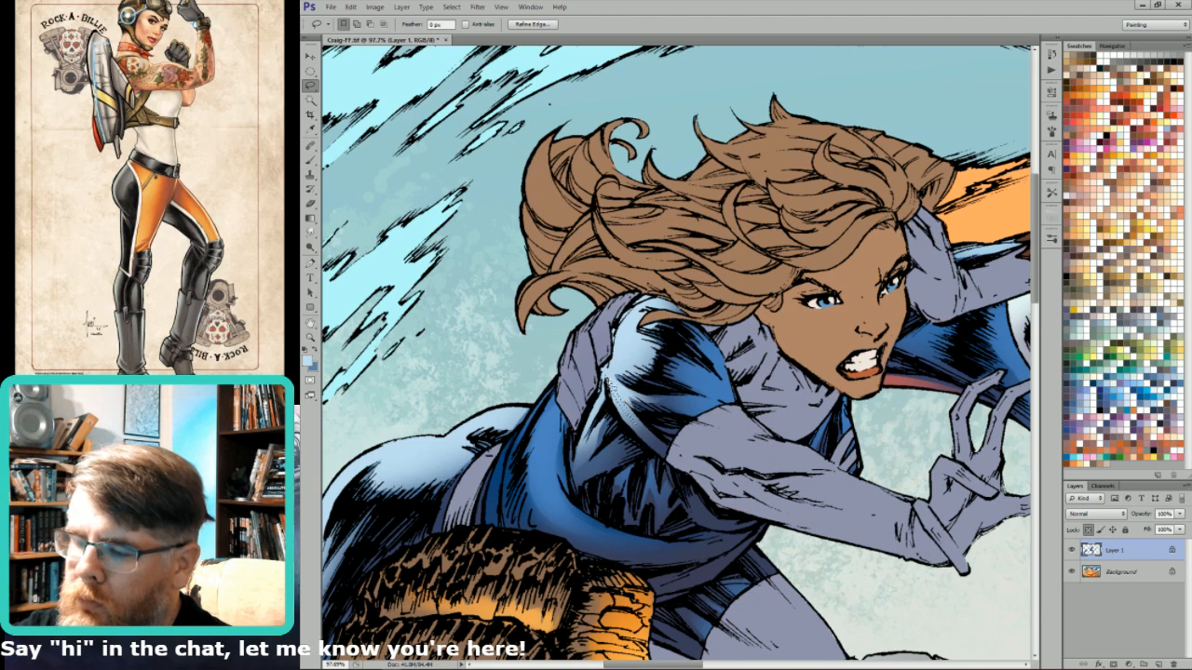
key(b)
drag(643, 429, 633, 350)
key(l)
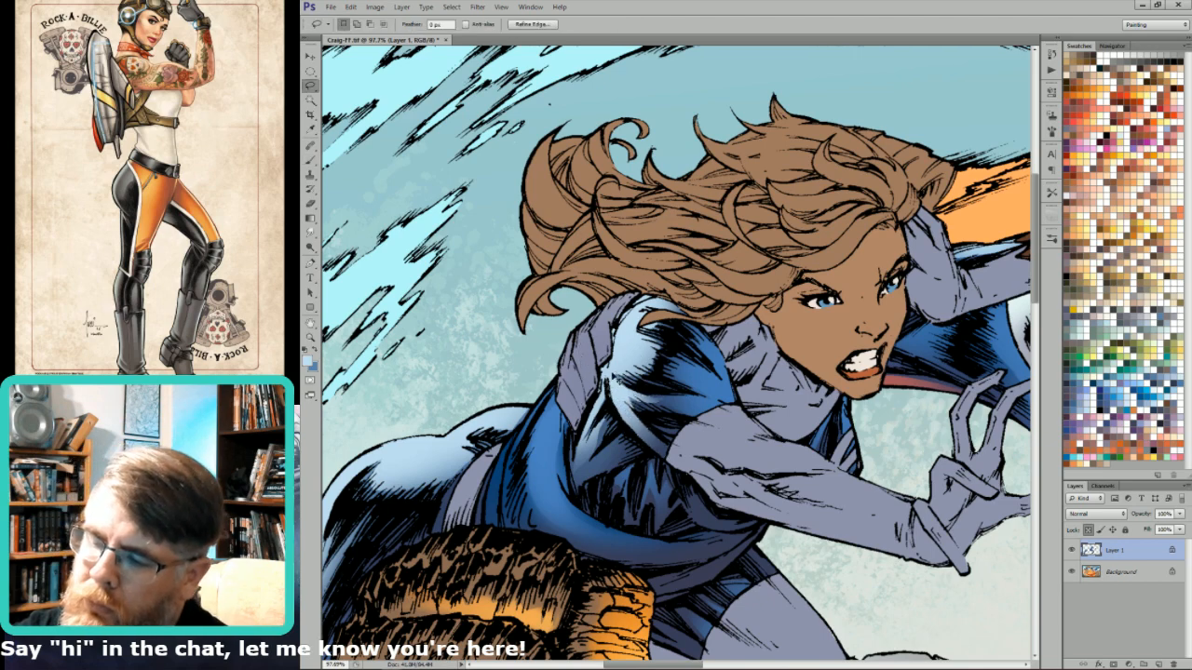
key(ctrl+d)
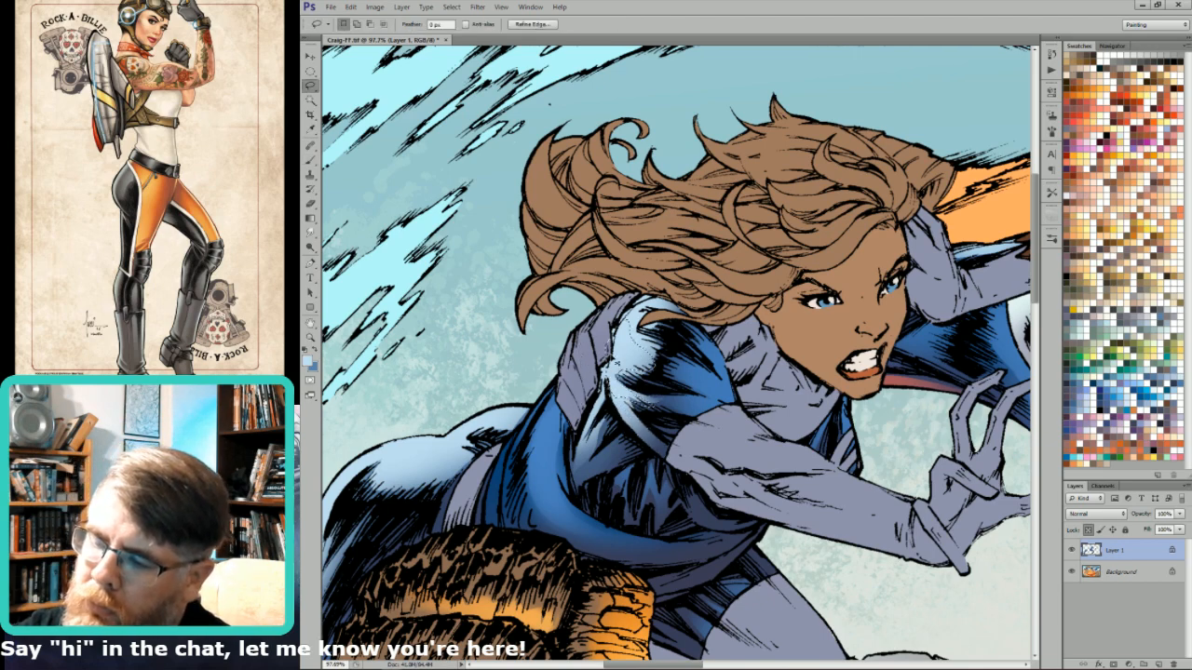
key(g)
key(ctrl+0)
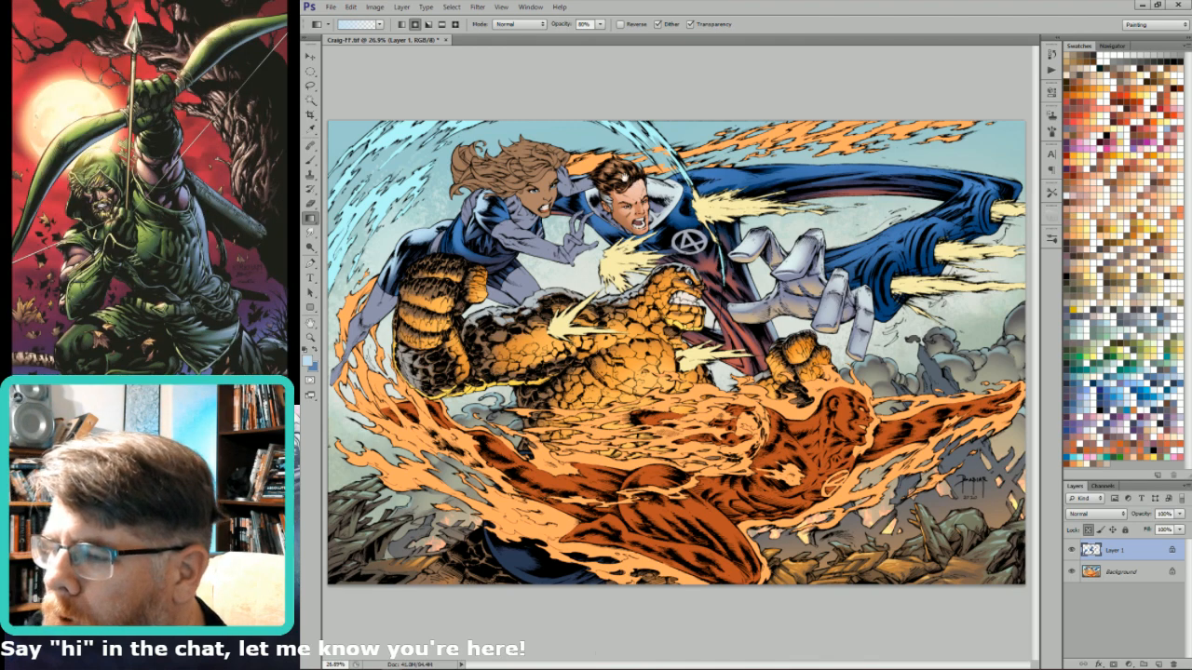
drag(639, 97, 483, 385)
key(l)
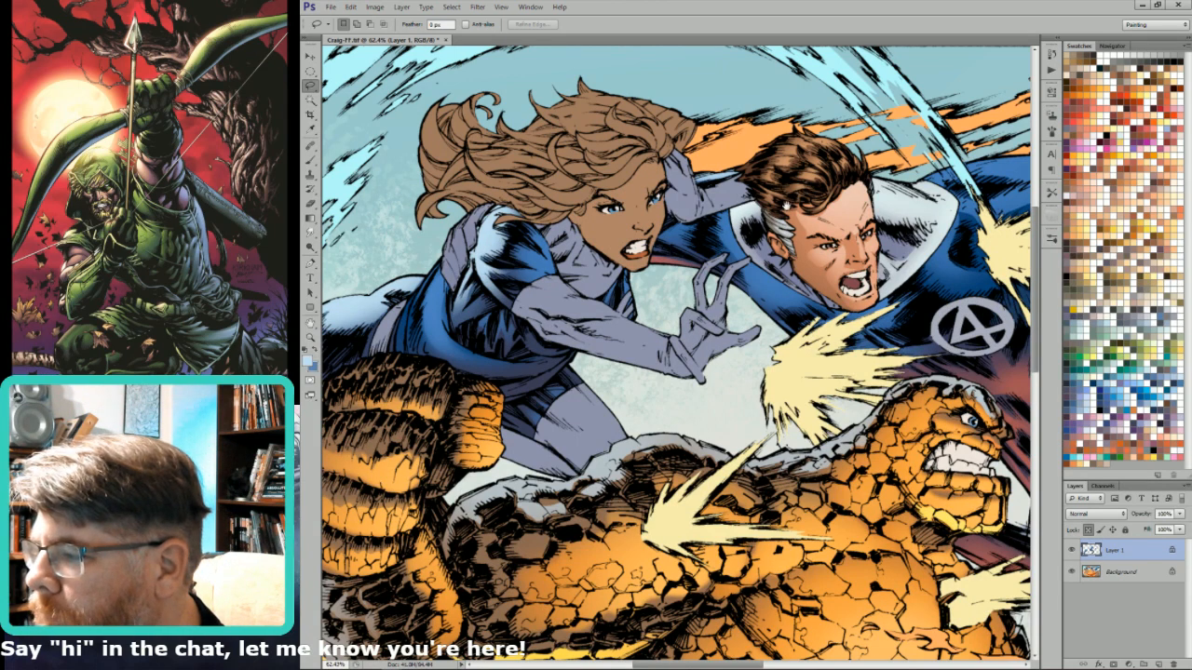
drag(777, 212, 816, 289)
drag(596, 298, 759, 354)
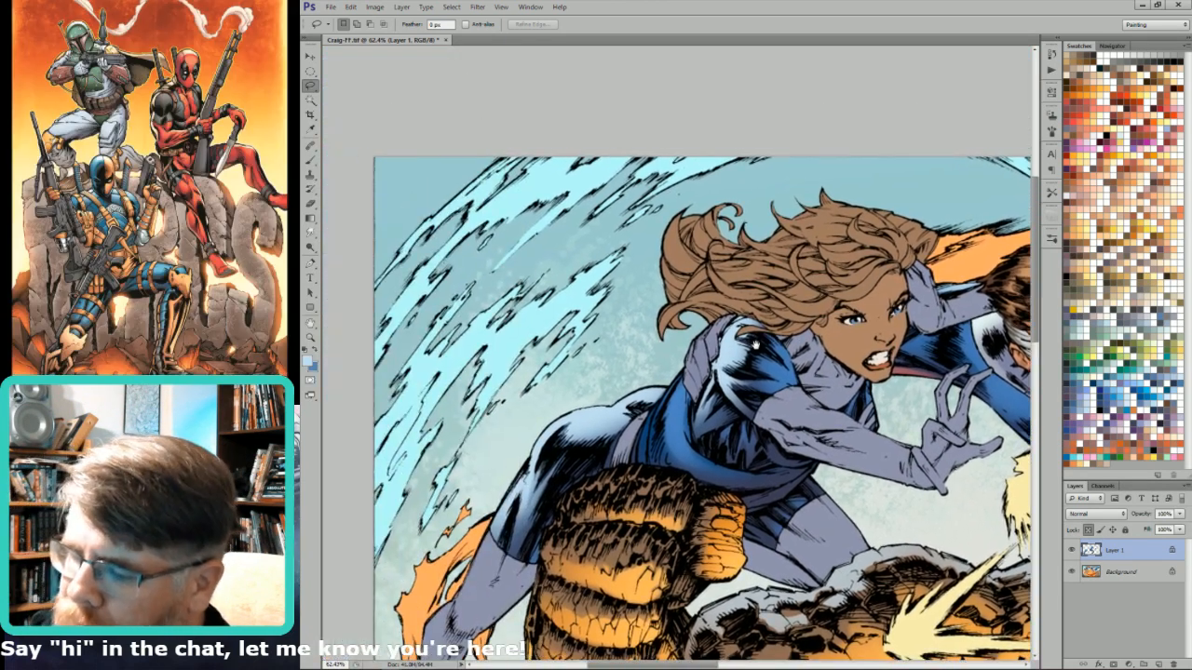
key(ctrl+minus)
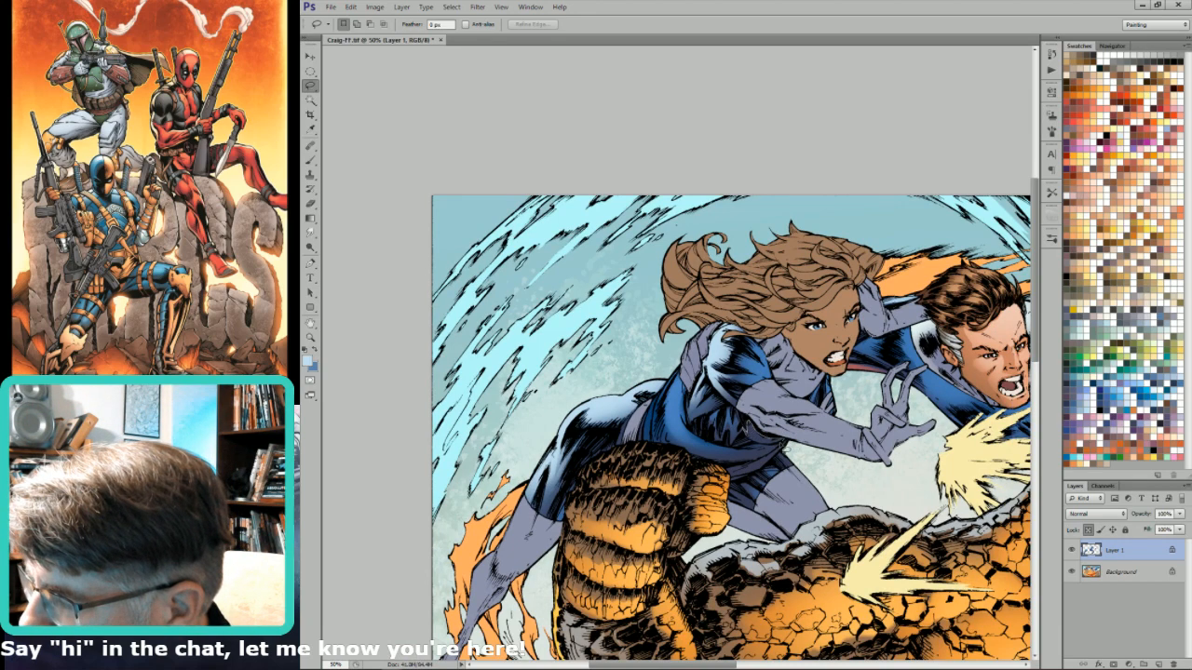
- Lasso small areas on the woman's torso for gradient shading, sampling the costume's medium blue and swapping back to light blue
drag(777, 446, 760, 450)
key(g)
alt+click(760, 451)
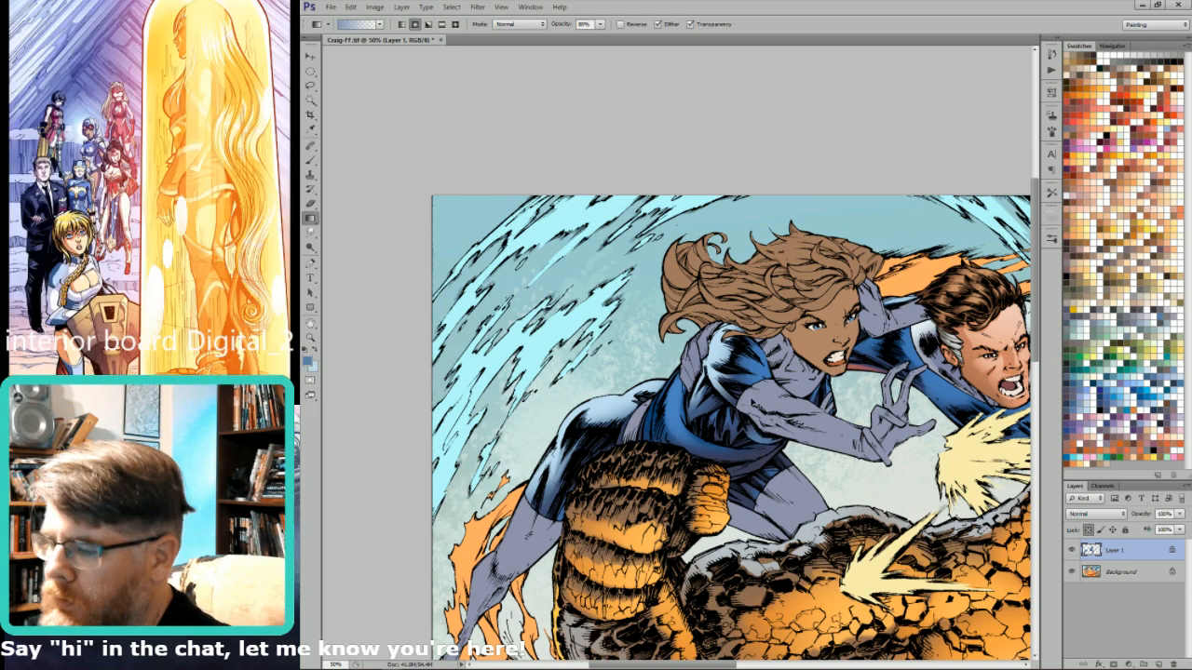
key(ctrl+minus)
key(l)
mouse_move(756, 404)
mouse_down()
mouse_move(743, 430)
mouse_move(762, 434)
mouse_up()
key(x)
key(g)
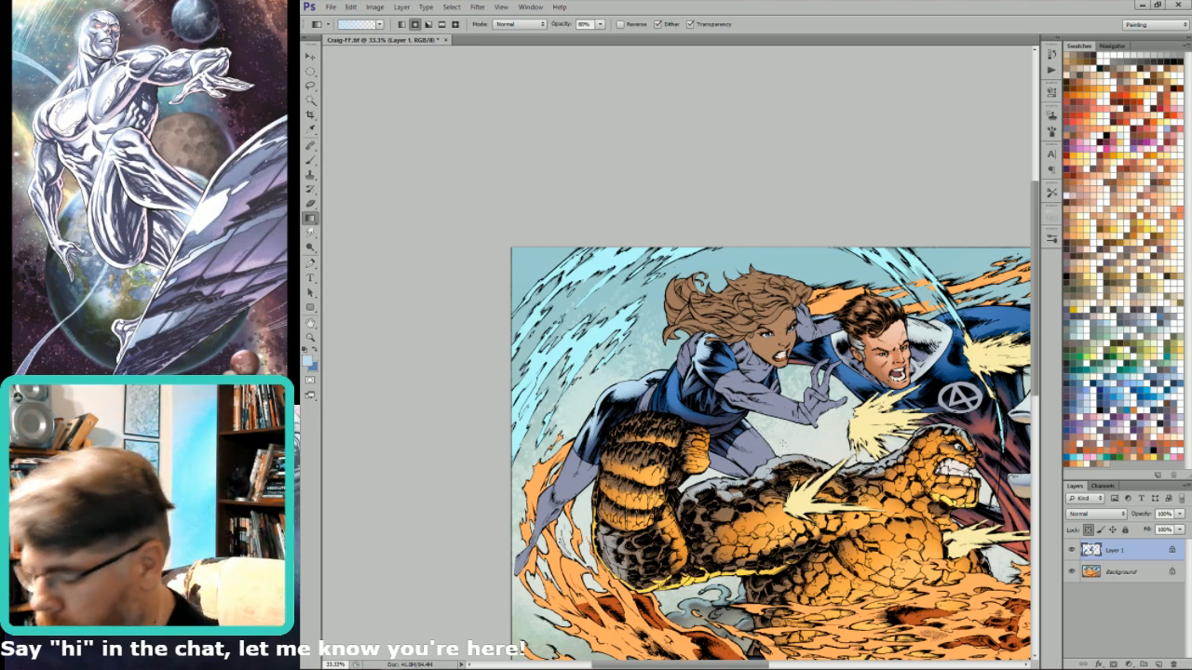
- Lasso around the outer edge of the woman's hip for a light blue gradient highlight
key(l)
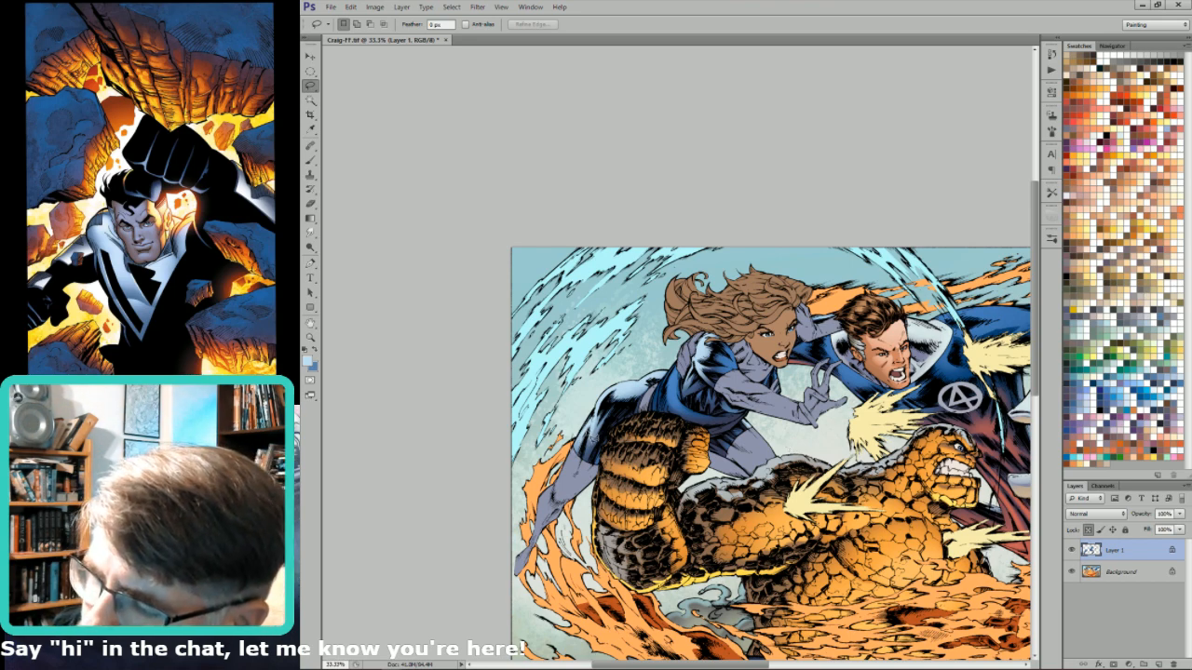
drag(602, 445, 598, 379)
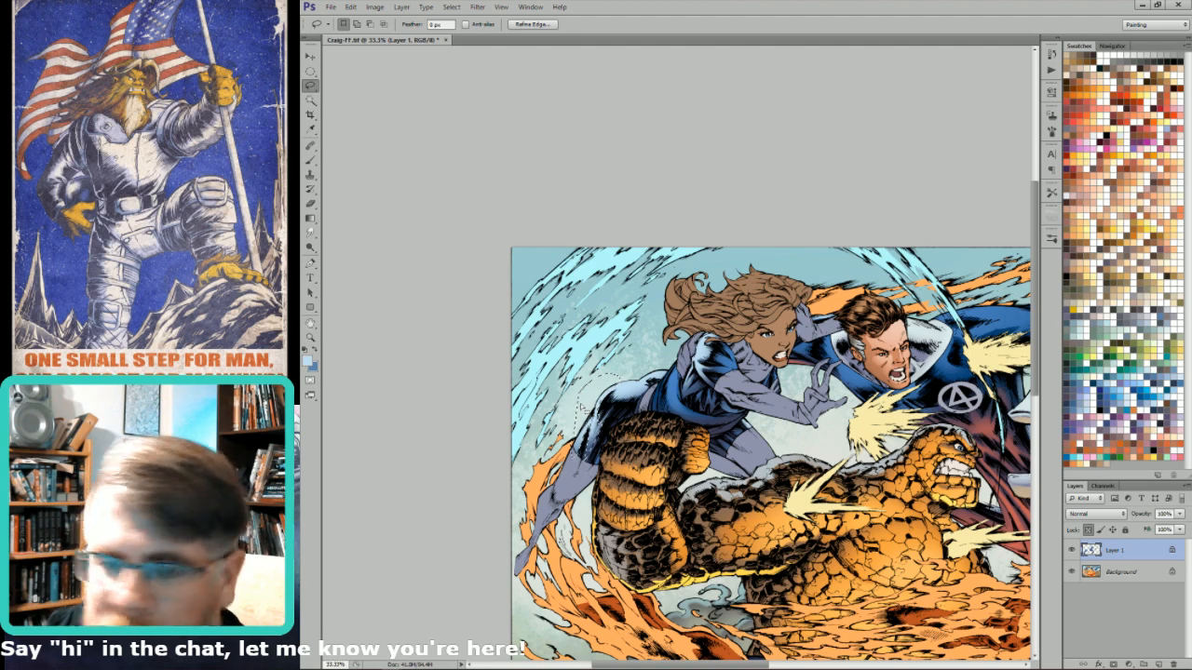
key(shift)
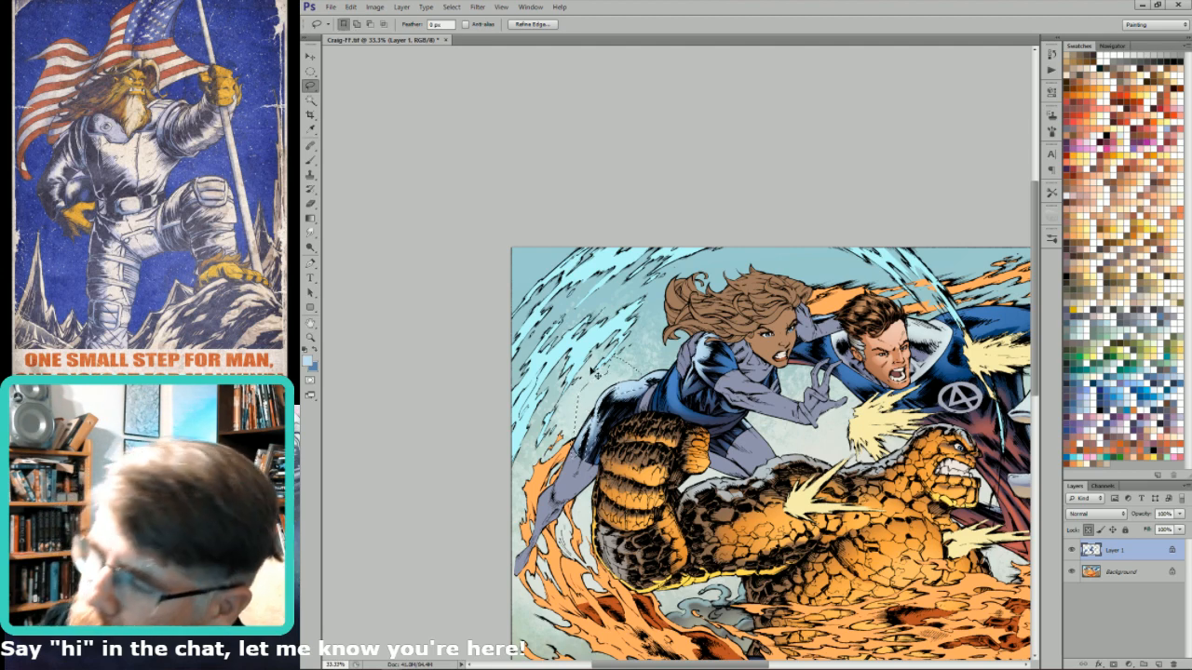
key(g)
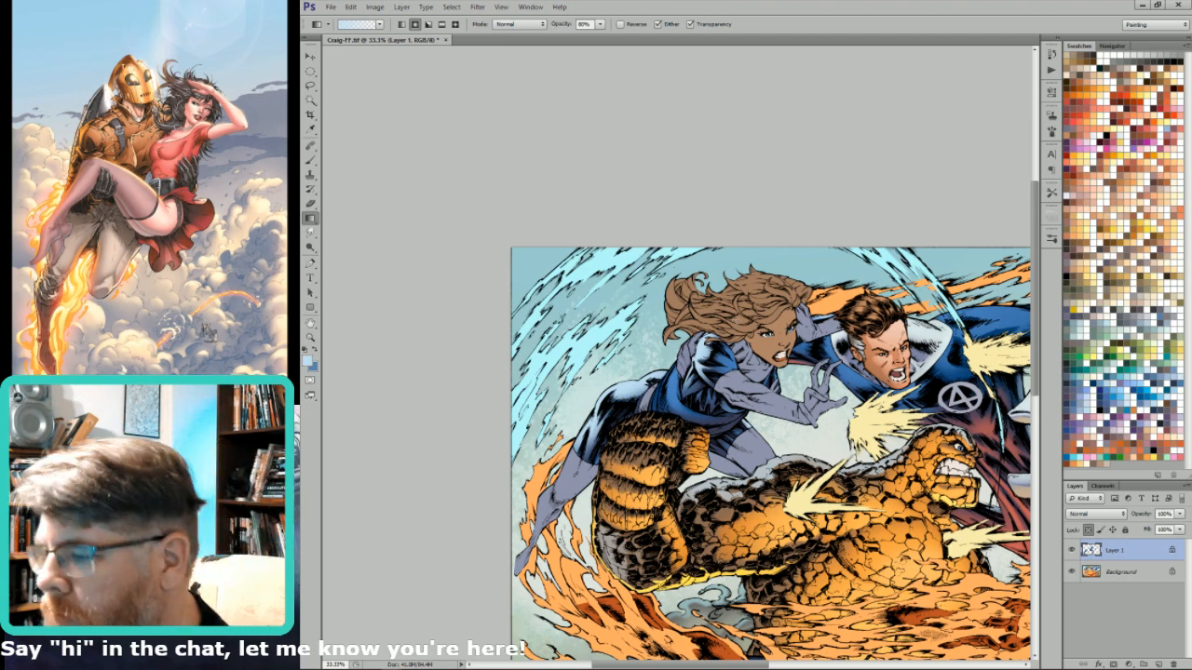
drag(999, 205, 817, 282)
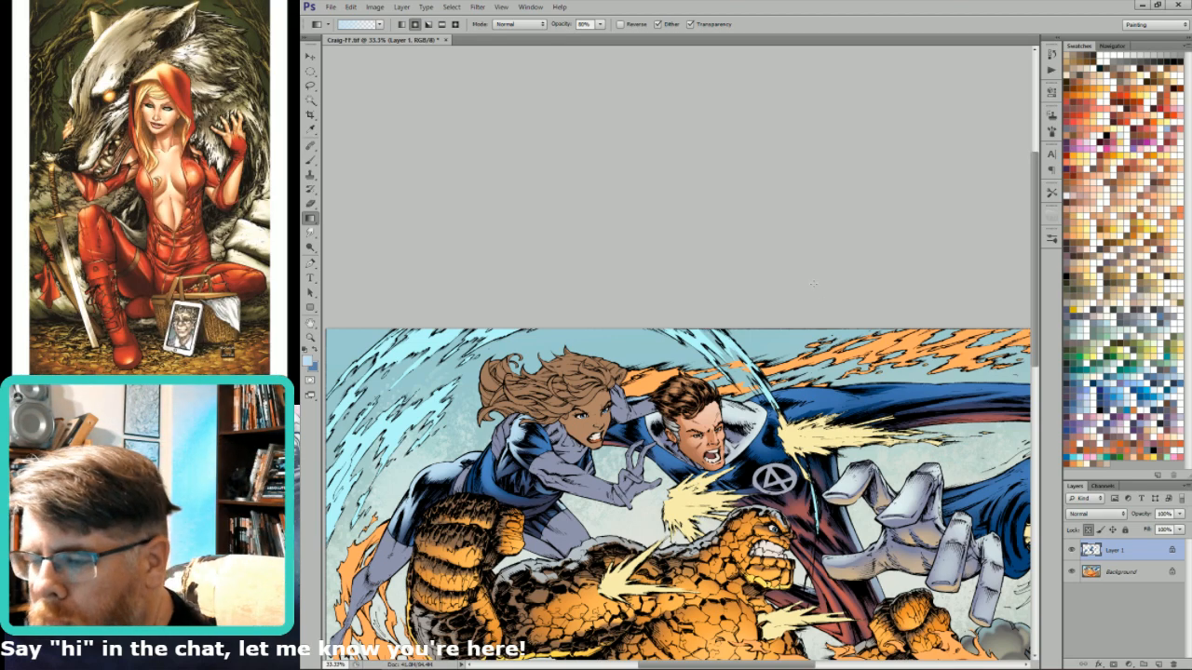
key(l)
drag(576, 420, 665, 431)
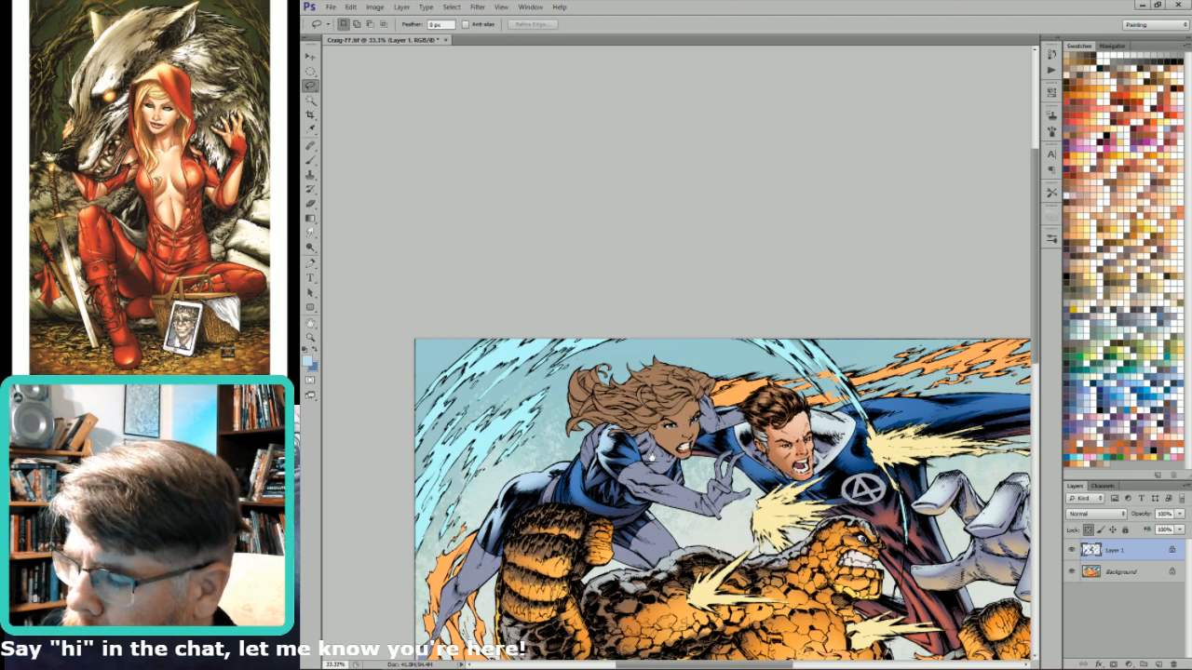
drag(751, 445, 772, 394)
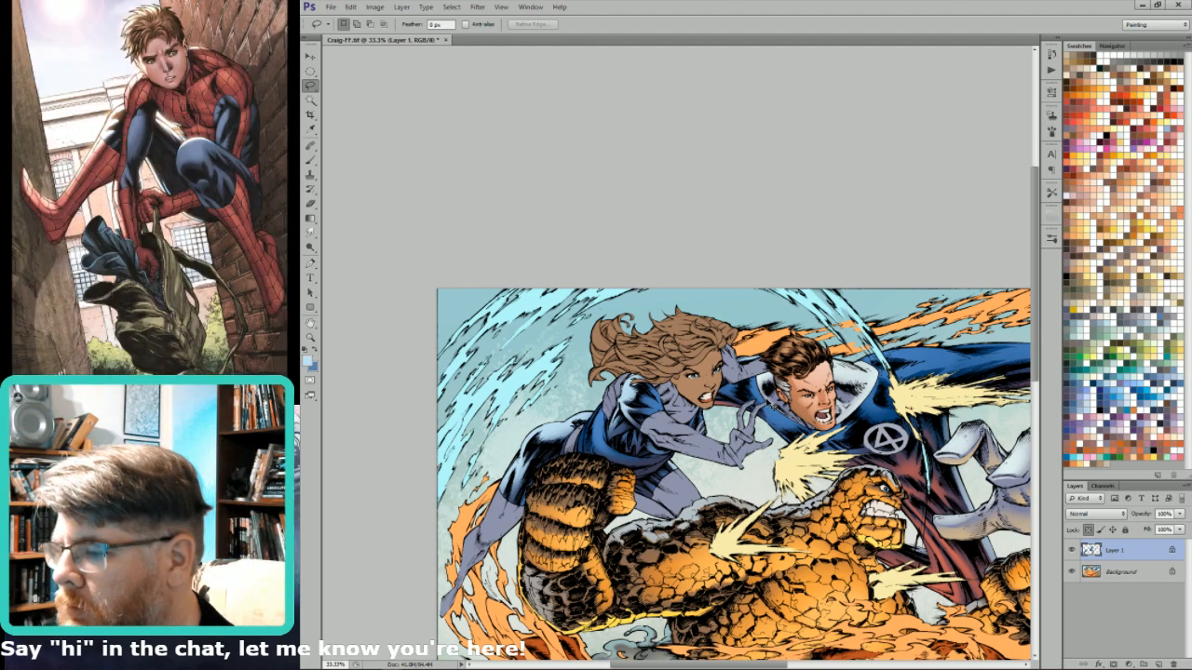
key(ctrl+0)
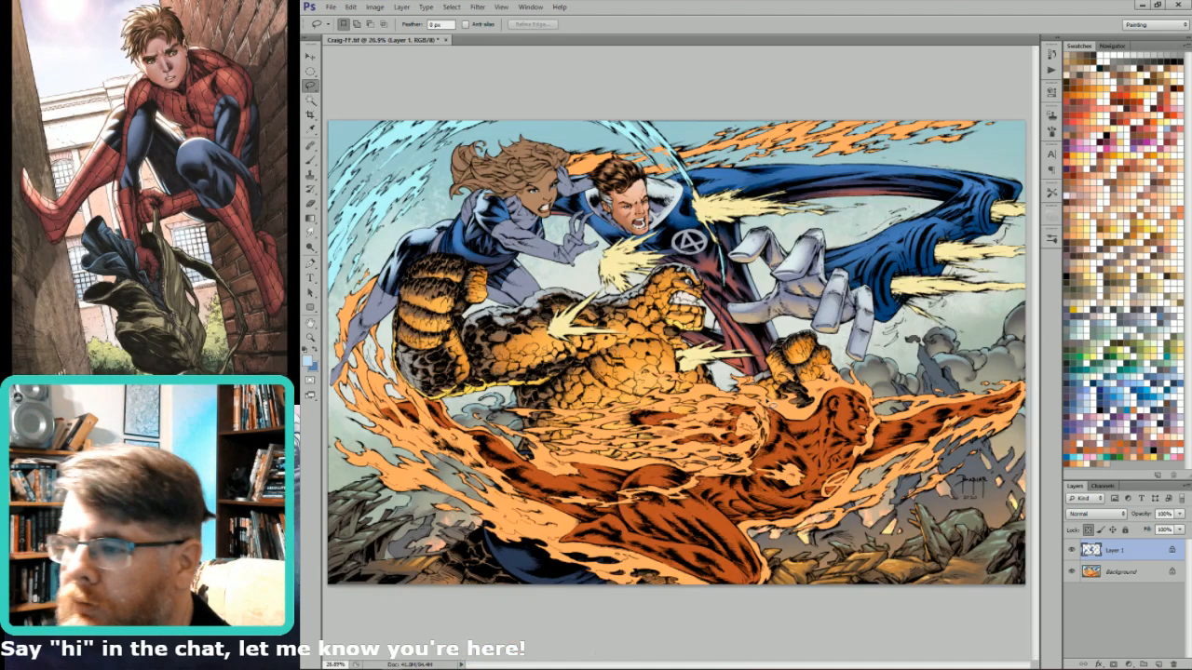
- Examine the black-and-white line art of the whole illustration on its own, with the interface hidden, and return to the colours
key(ctrl+6)
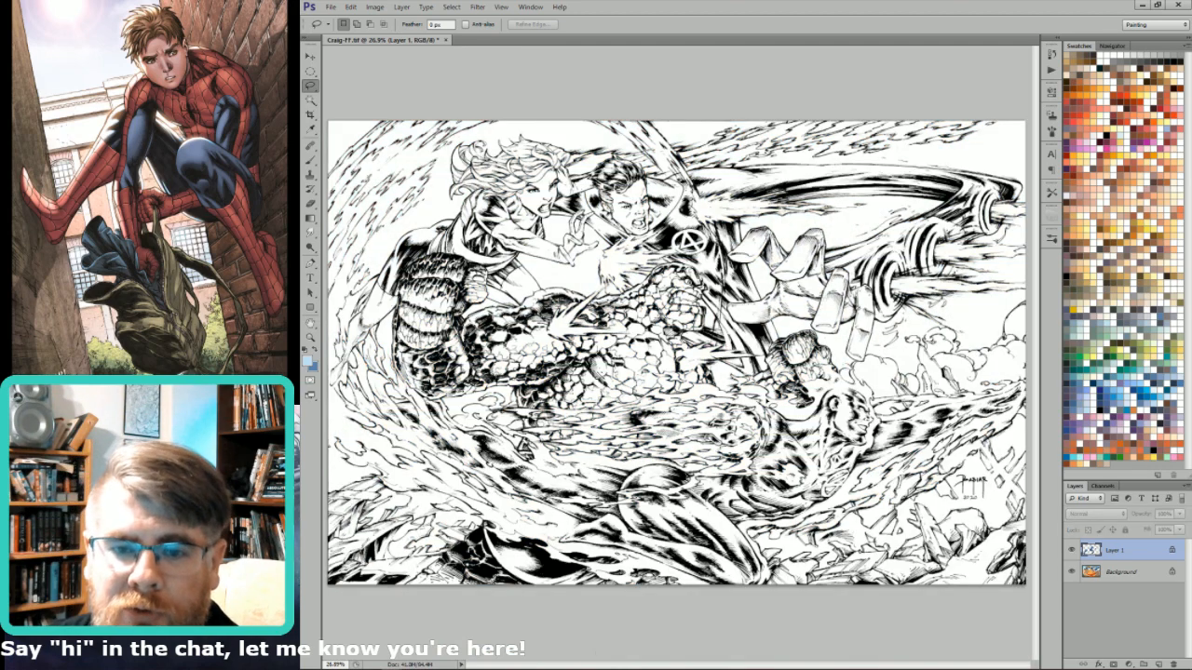
key(Tab)
key(ctrl+plus)
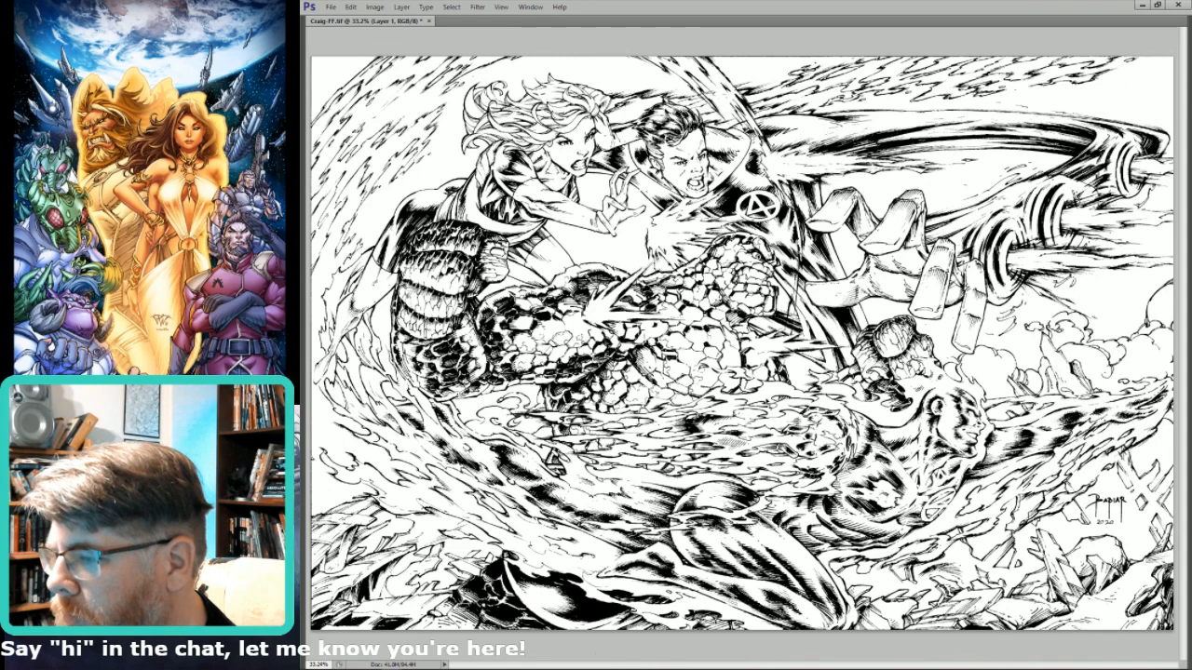
key(ctrl+z)
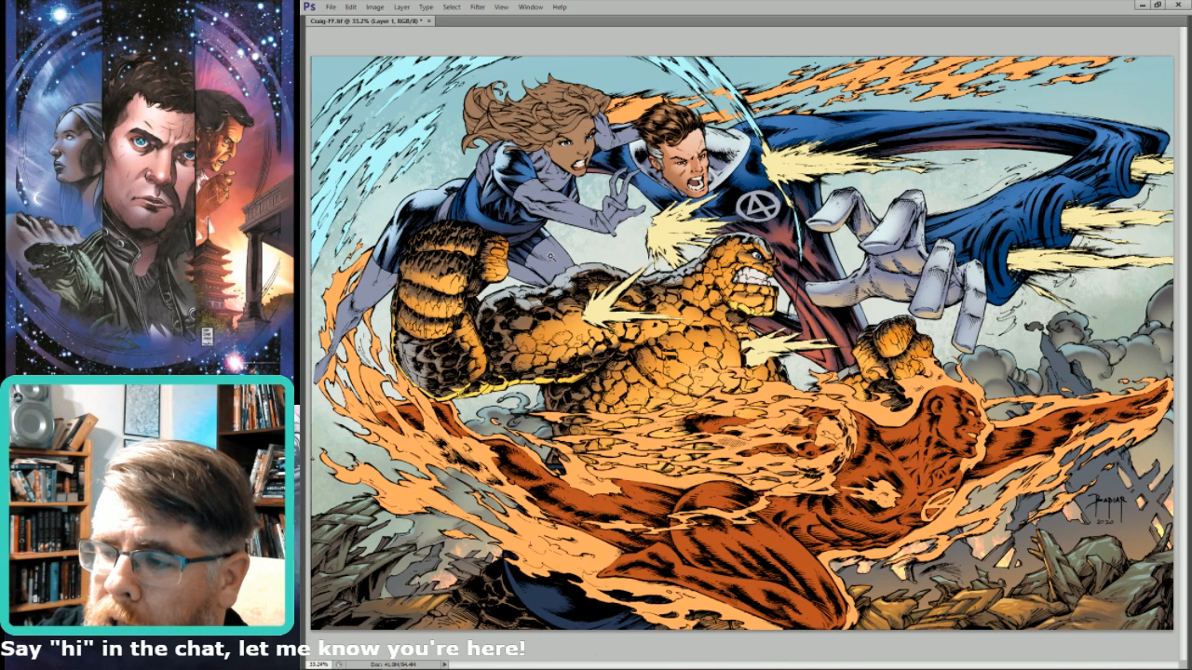
- Clear the full-canvas selection, restore the interface and merge Layer 1 into the Background
key(ctrl+a)
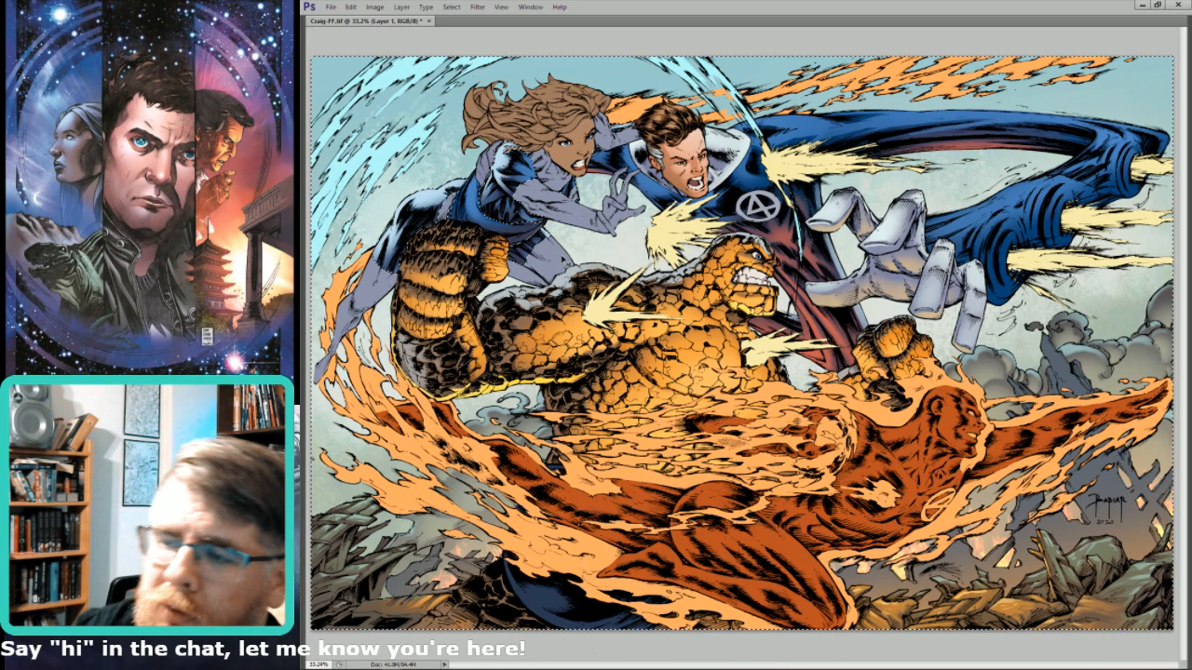
key(ctrl+d)
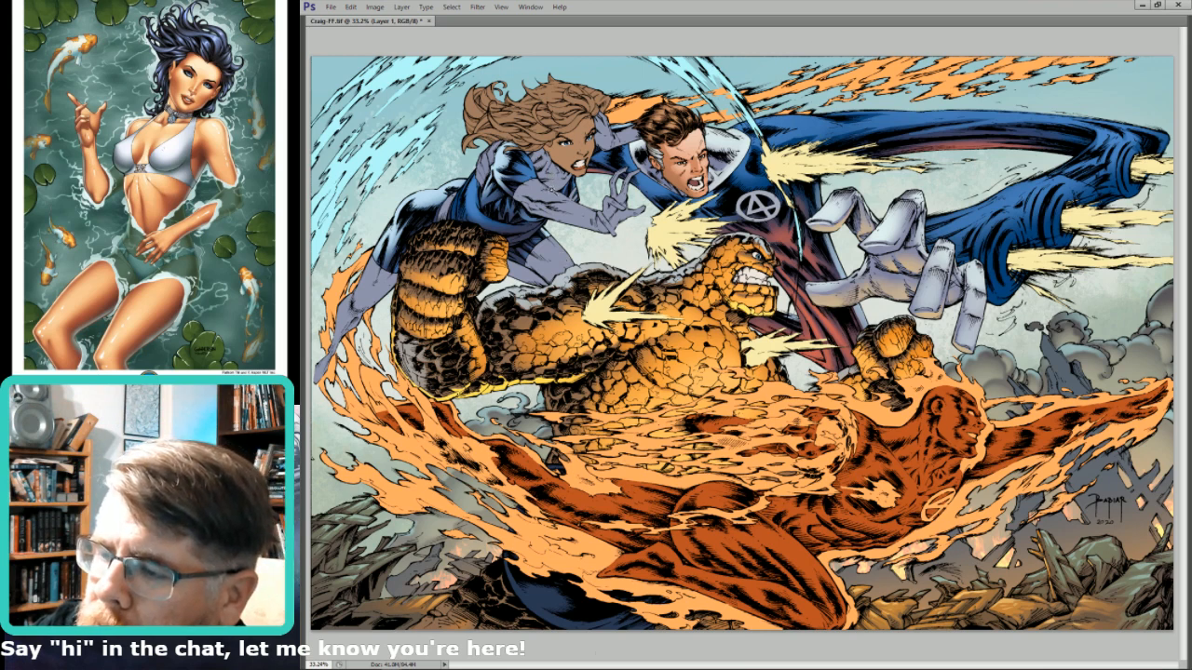
key(Tab)
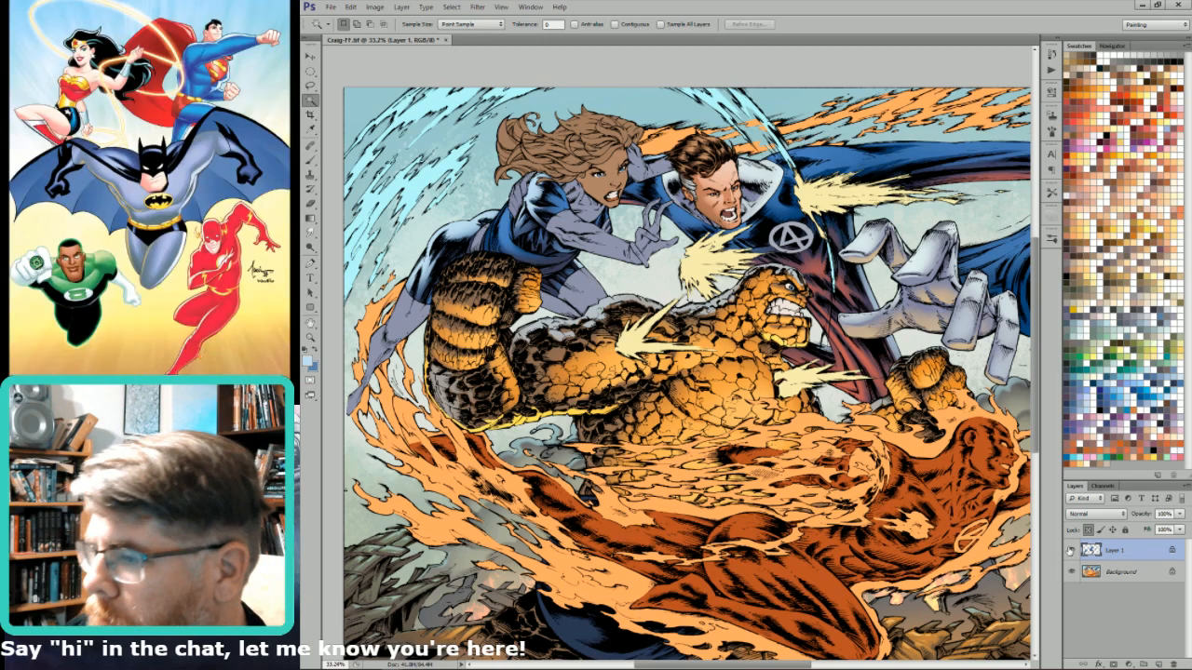
key(ctrl+e)
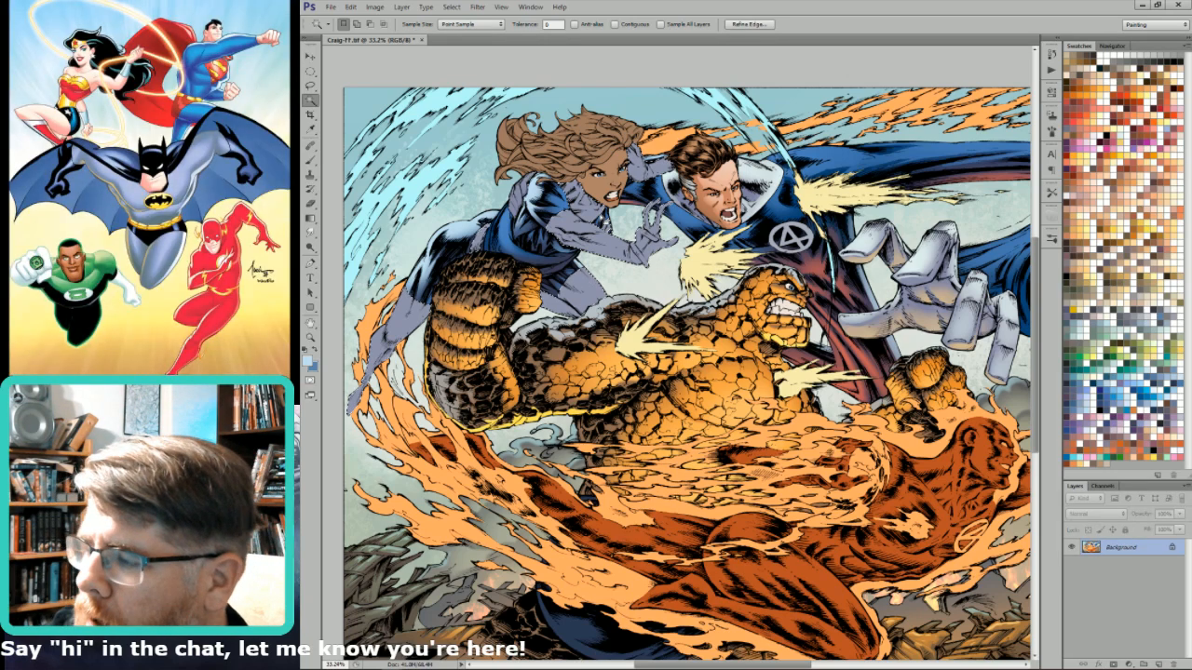
- Lasso the grey band on the woman's near shoulder and brush light grey along its upper part with a reduced brush size
key(i)
mouse_move(613, 233)
mouse_down()
mouse_move(657, 233)
mouse_move(951, 143)
mouse_up()
key(l)
mouse_move(615, 324)
mouse_down()
mouse_move(763, 377)
mouse_move(767, 351)
mouse_move(788, 385)
mouse_move(773, 348)
mouse_move(783, 355)
mouse_move(787, 303)
mouse_move(792, 362)
mouse_move(789, 313)
mouse_up()
key(ctrl+d)
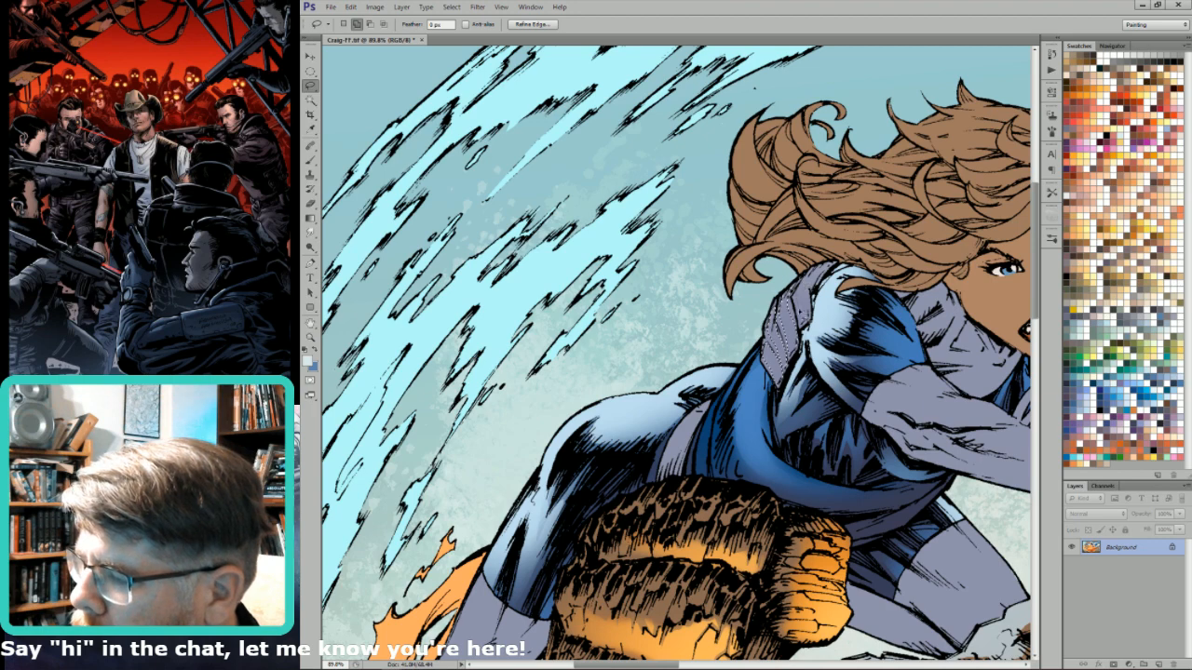
key(b)
key([)
key([)
key([)
key([)
key([)
key([)
key([)
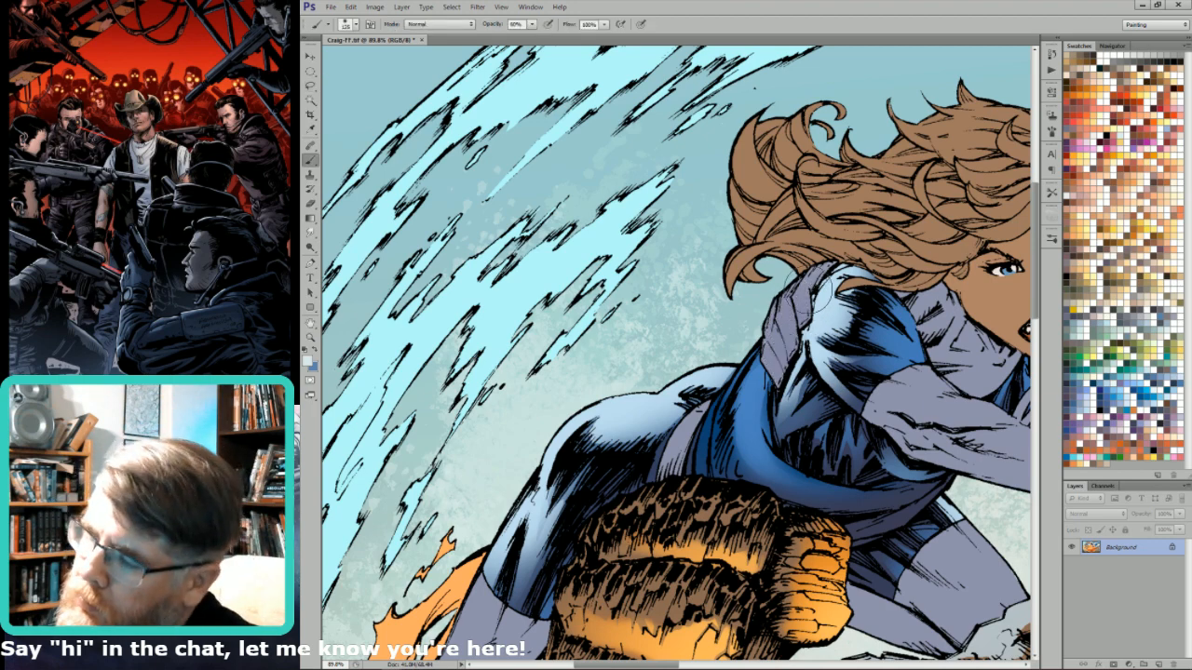
mouse_move(812, 317)
mouse_down()
mouse_move(809, 280)
mouse_move(805, 290)
mouse_up()
- Paint finer light grey highlights down the grey shoulder band with a smaller brush
key([)
key([)
key([)
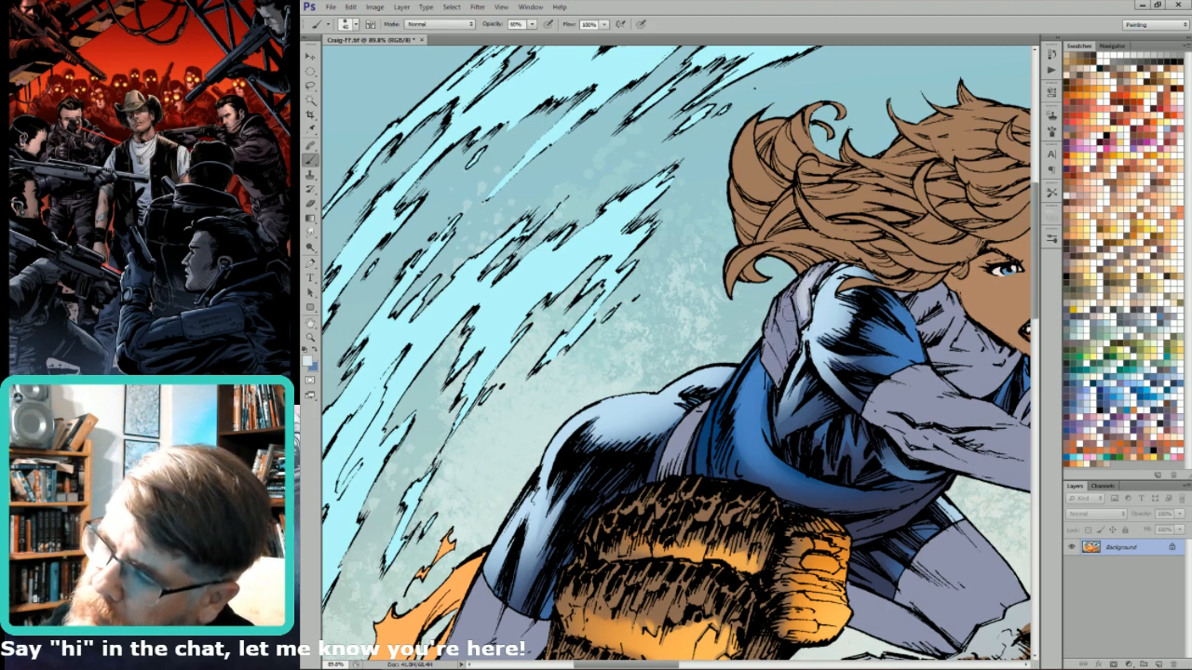
drag(789, 350, 788, 296)
mouse_move(784, 380)
mouse_down()
mouse_move(778, 330)
mouse_move(767, 346)
mouse_up()
key([)
key(ctrl+0)
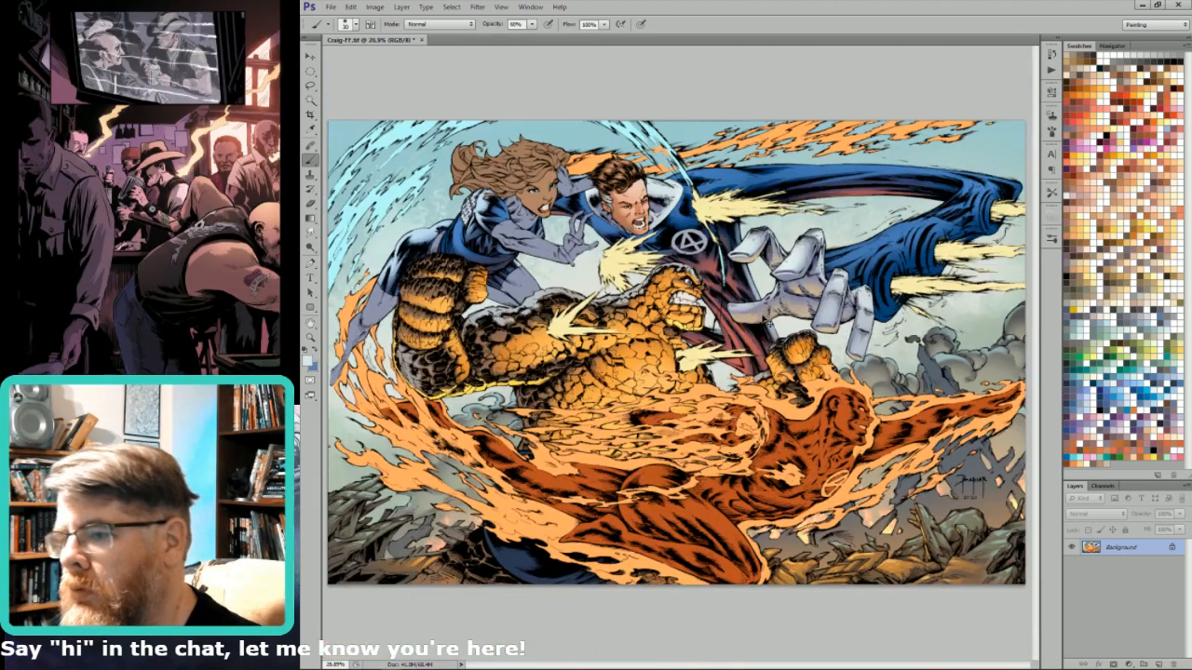
key(l)
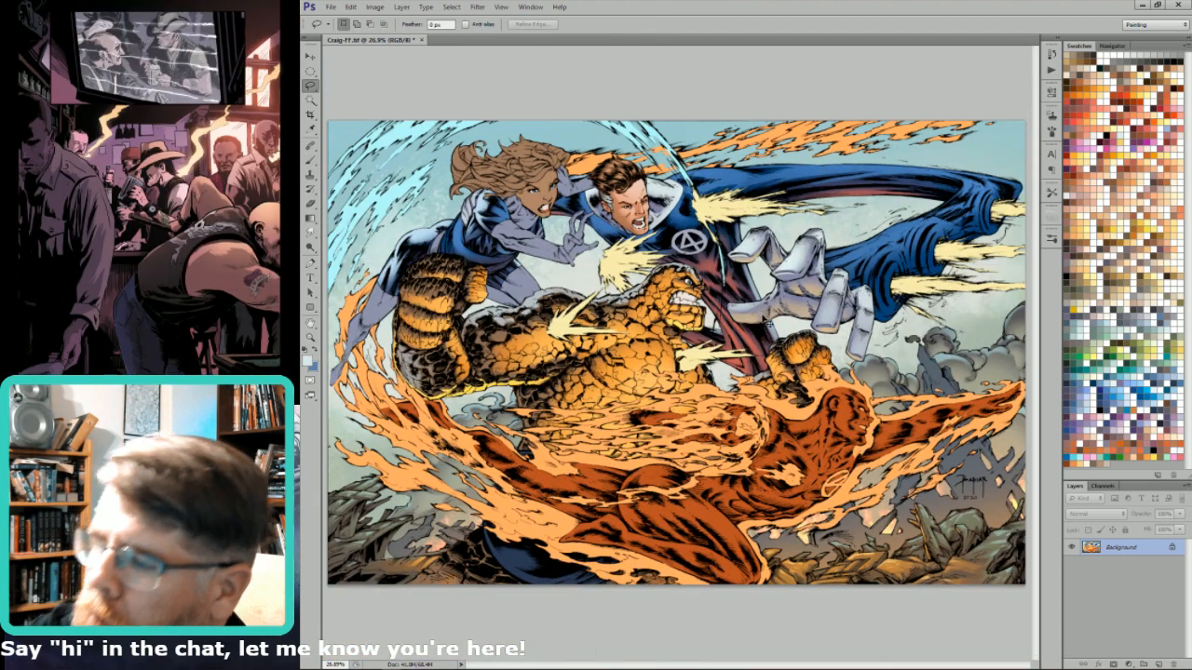
- Select the grey costume colour with the Magic Wand and copy those areas onto a new layer
key(w)
click(551, 241)
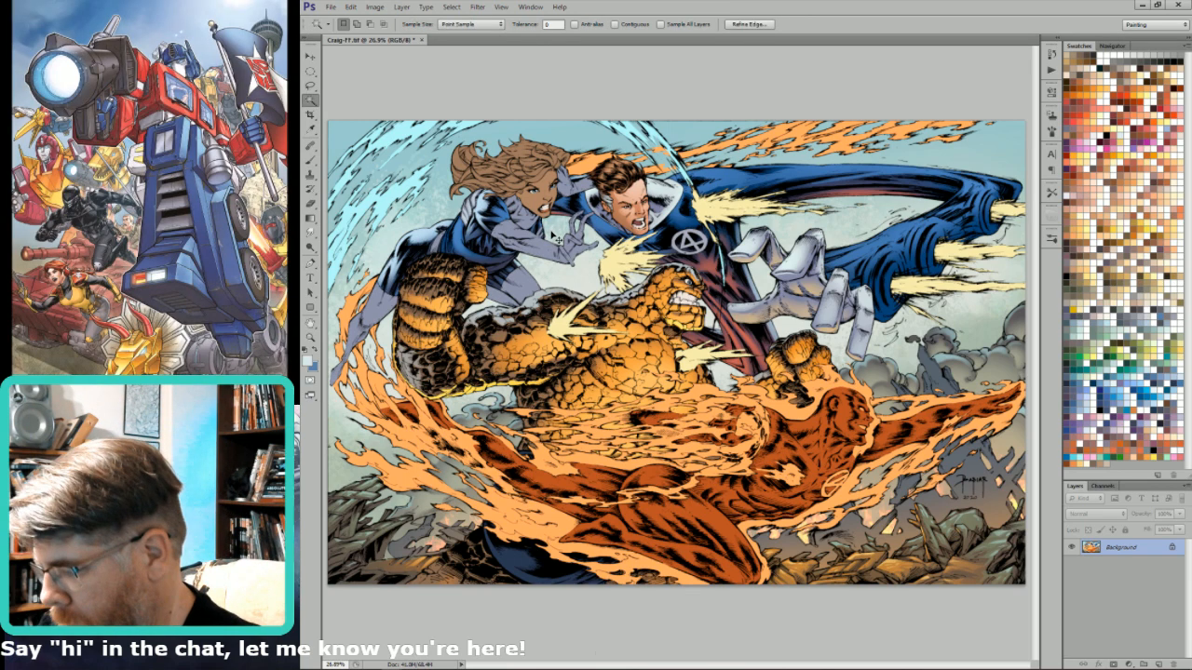
key(ctrl+j)
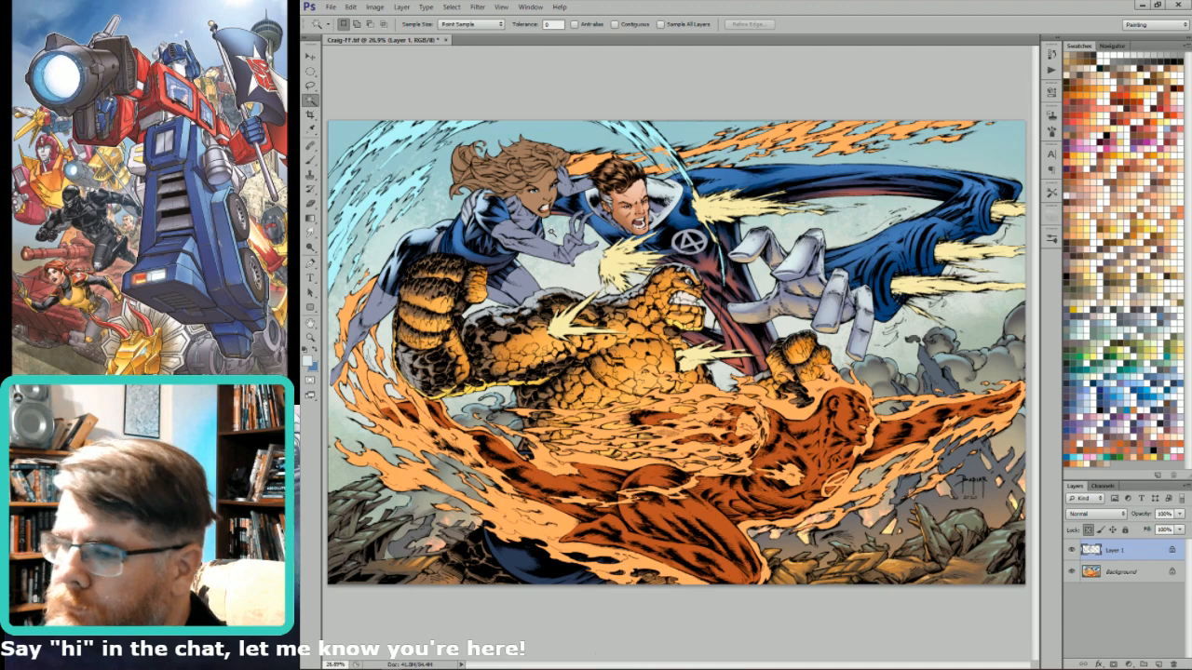
- Lasso the forearm of the woman's raised arm and brush light grey highlights onto it with an enlarged brush
drag(369, 208, 525, 395)
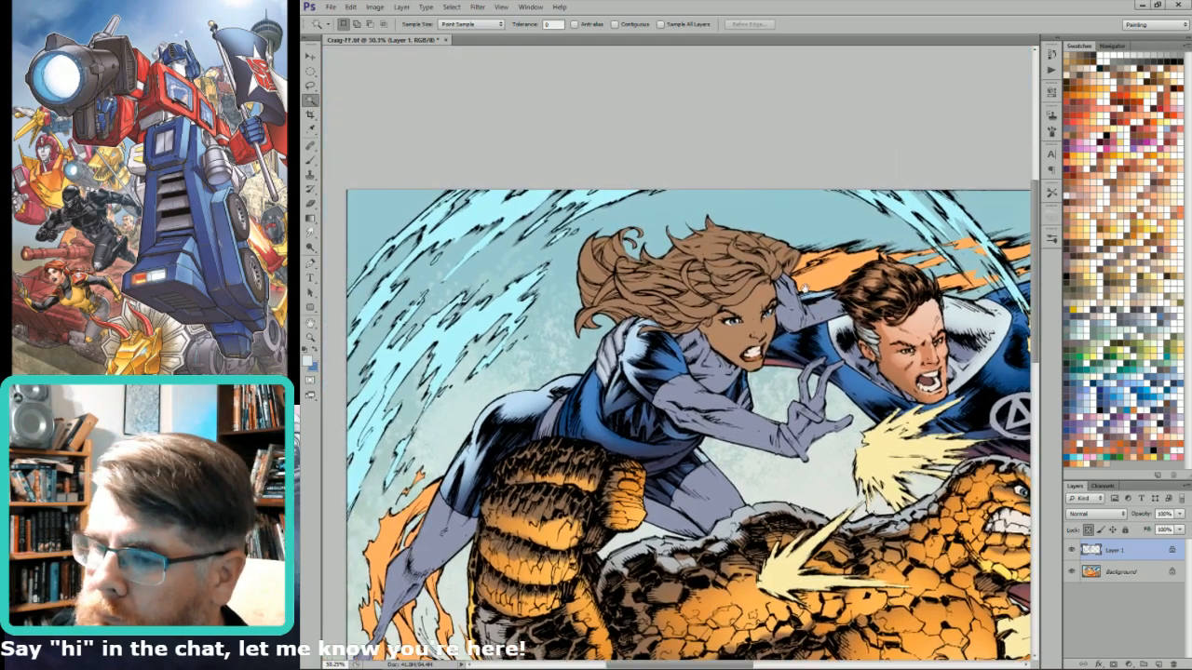
key(l)
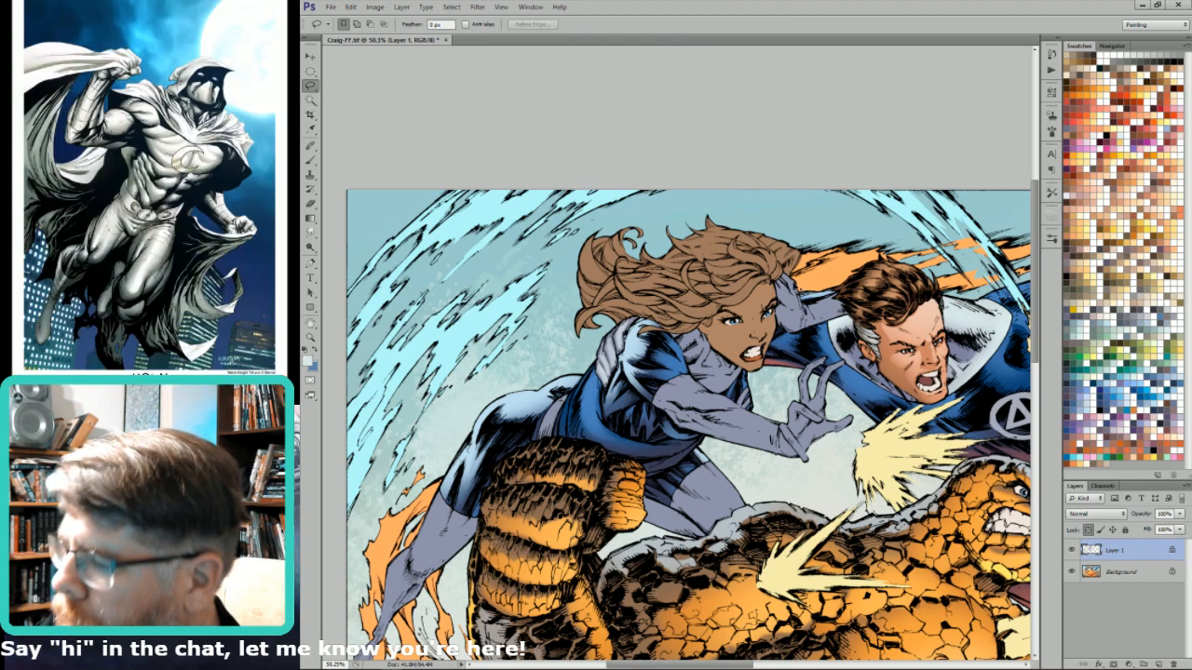
drag(806, 327, 848, 305)
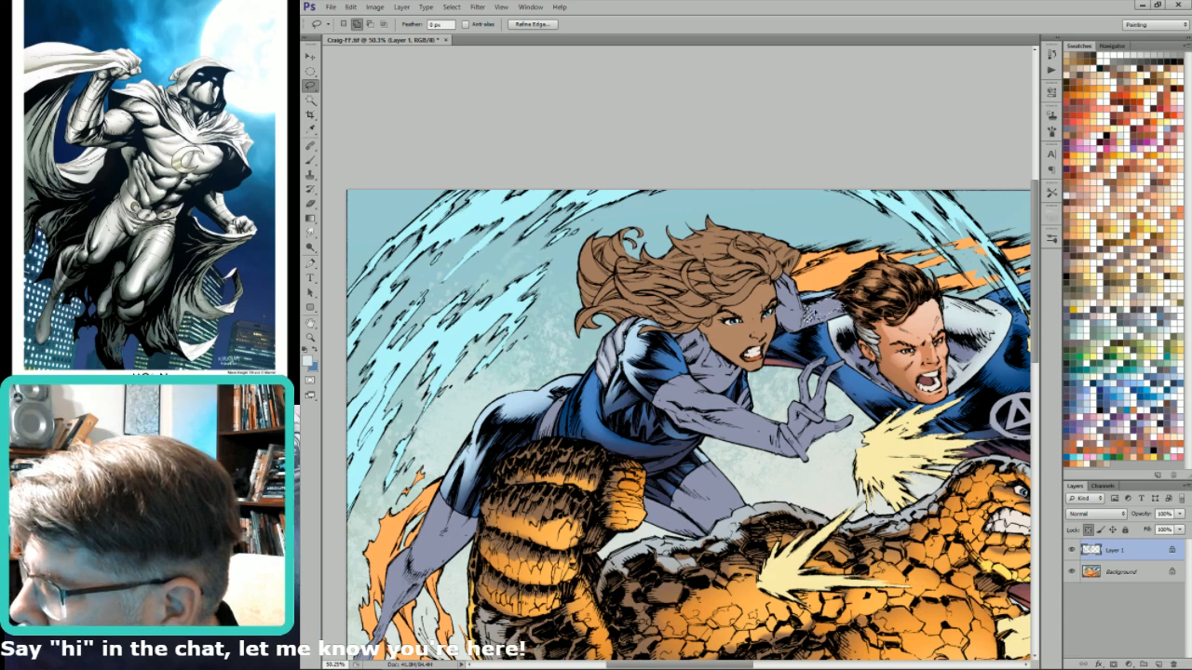
key(b)
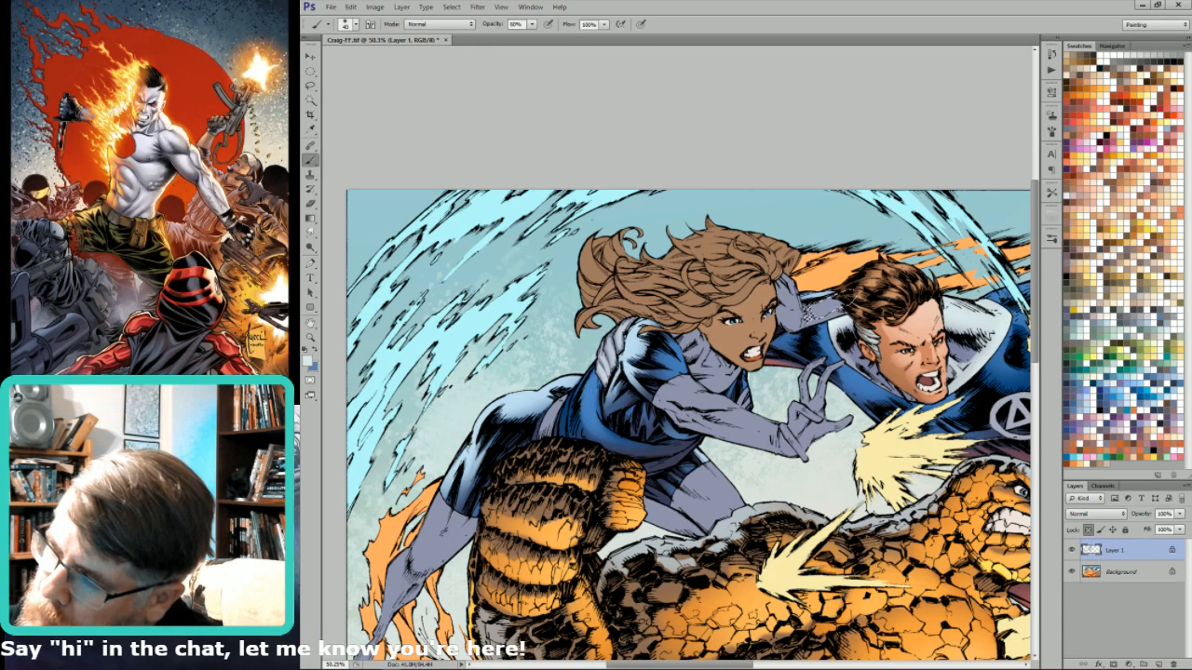
key(])
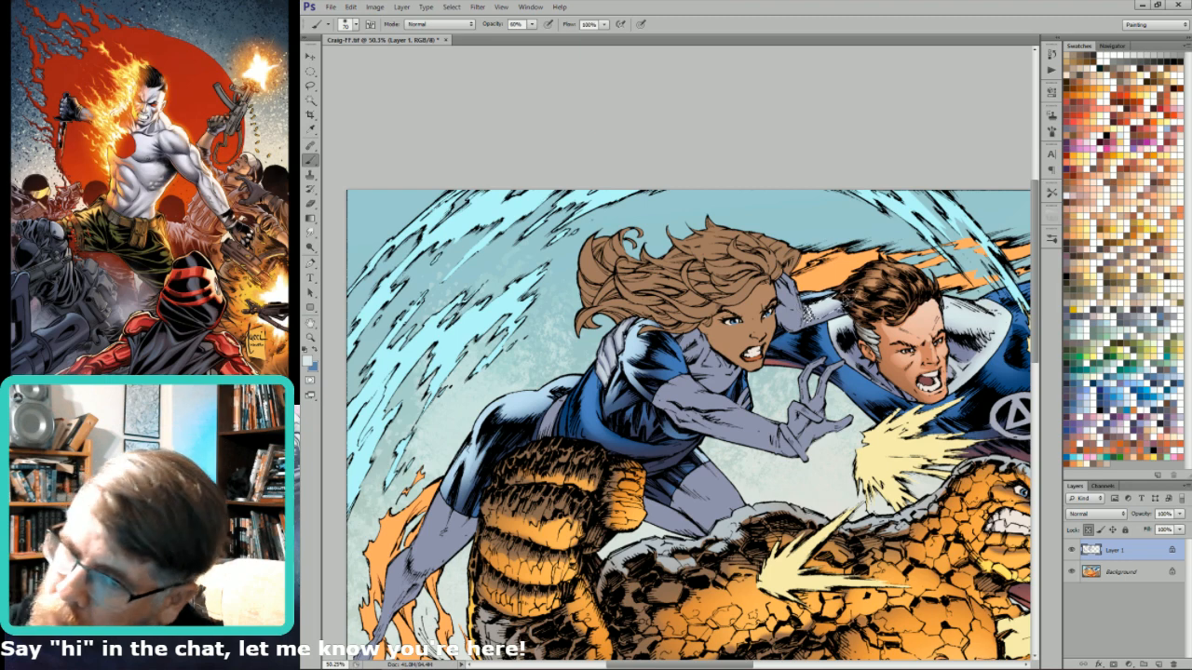
- Lasso the woman's raised hand beside her hair and brush light grey highlights over the glove
key(l)
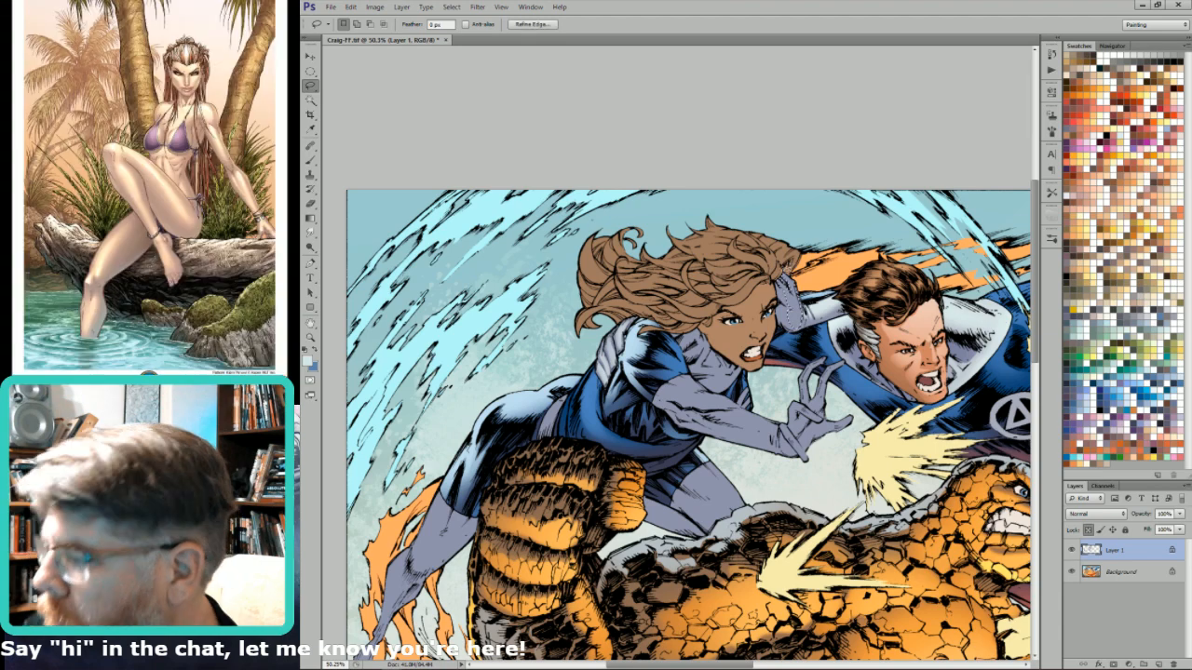
key(b)
key(bracketright)
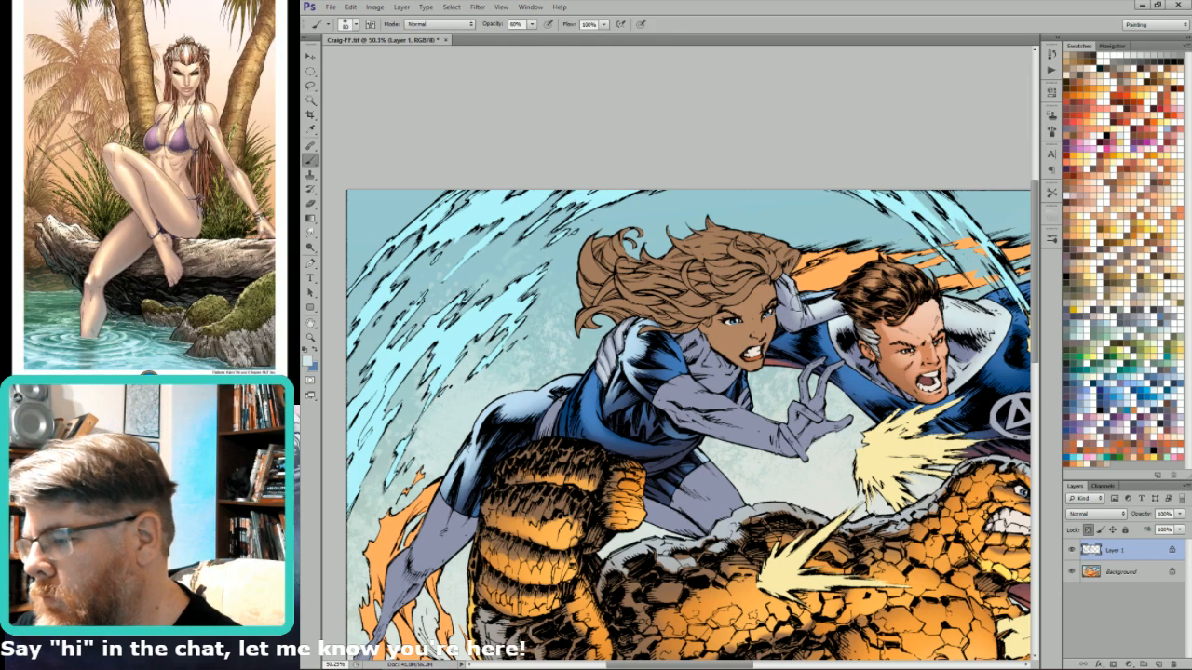
key(l)
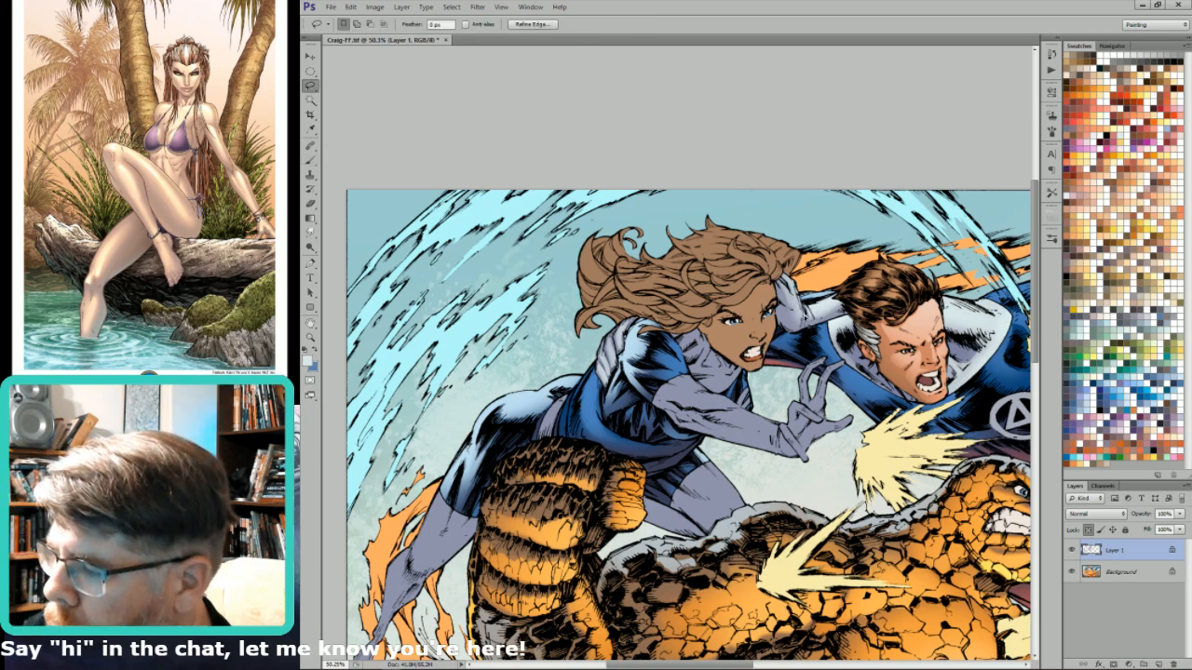
key(b)
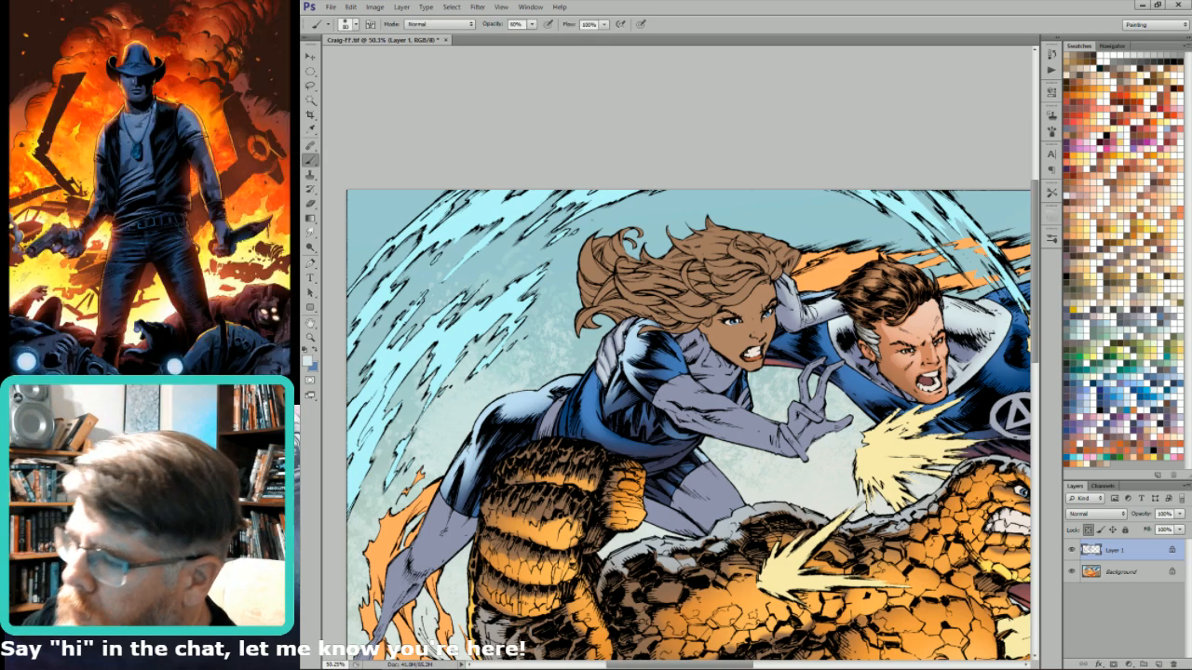
key(ctrl+minus)
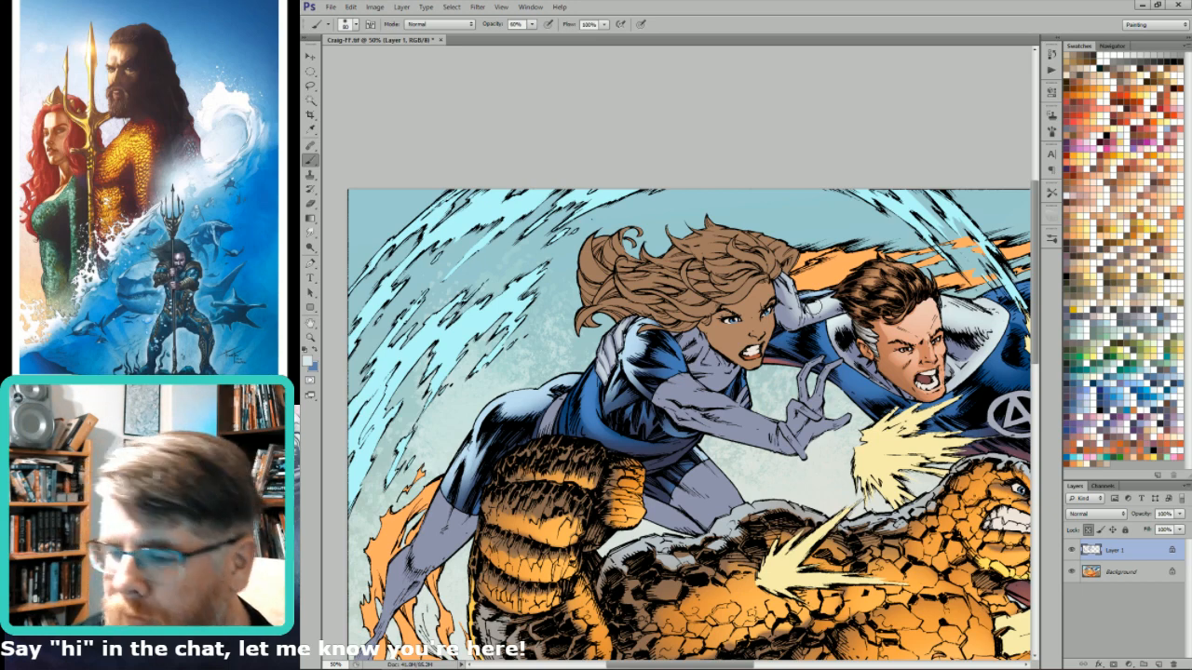
- Lasso around the woman's far thigh below the belt and choose a muted grey-blue painting colour from the swatches
key(w)
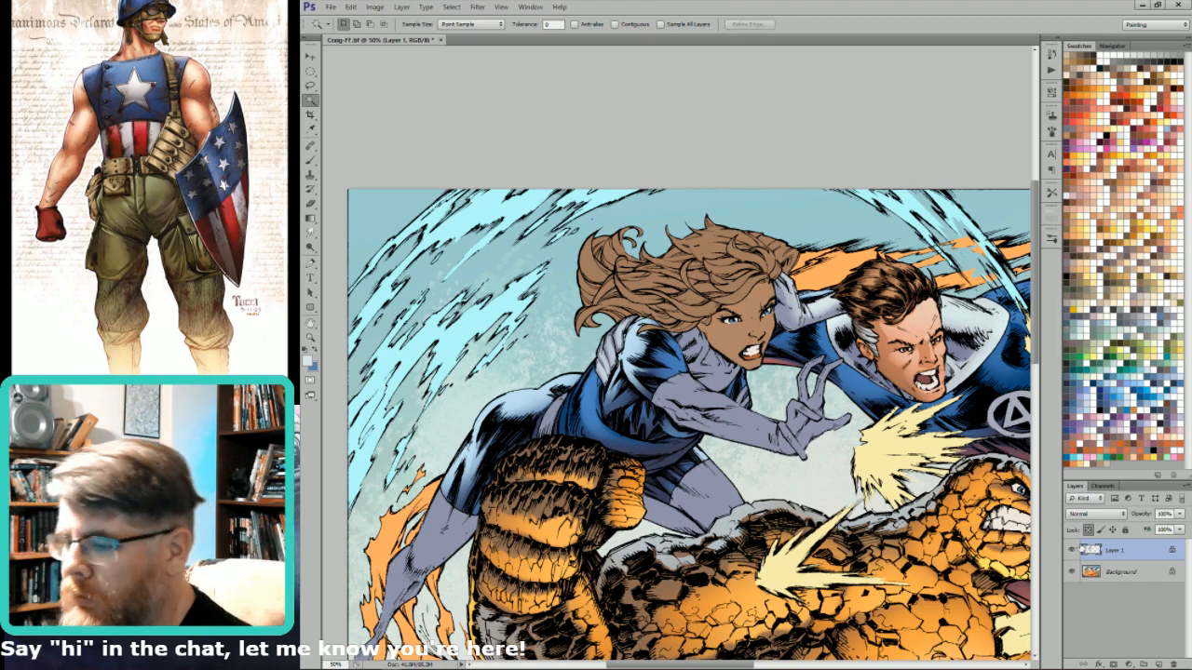
key(l)
mouse_move(709, 454)
mouse_down()
mouse_move(722, 585)
mouse_move(780, 480)
mouse_up()
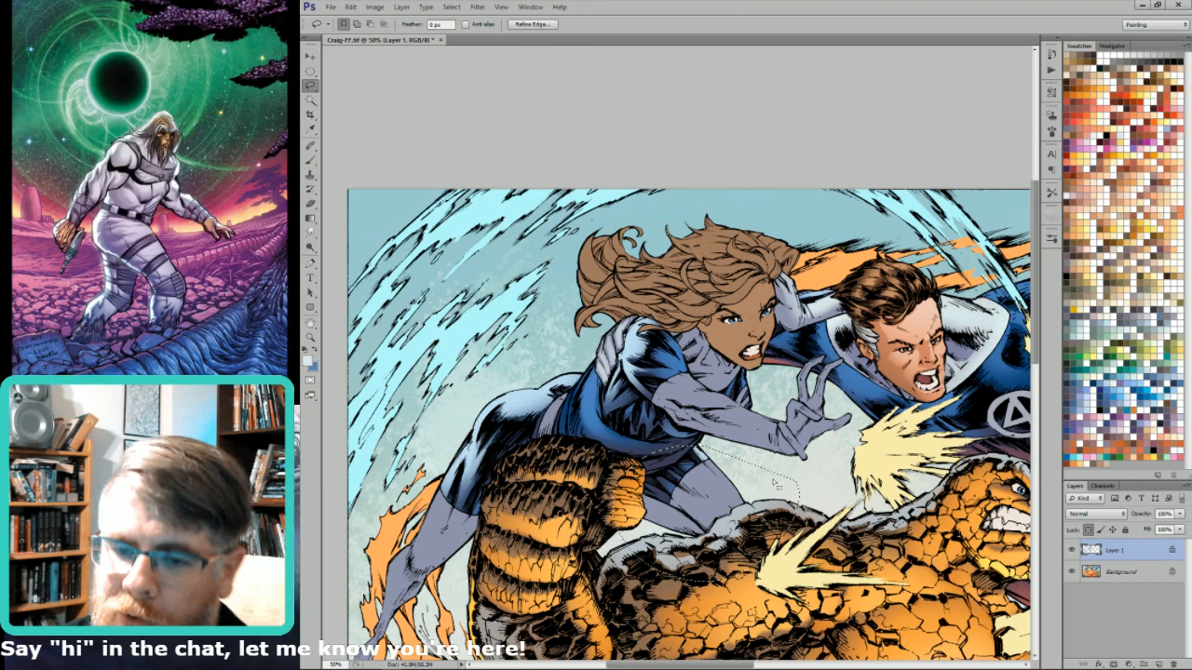
key(ctrl+h)
key(b)
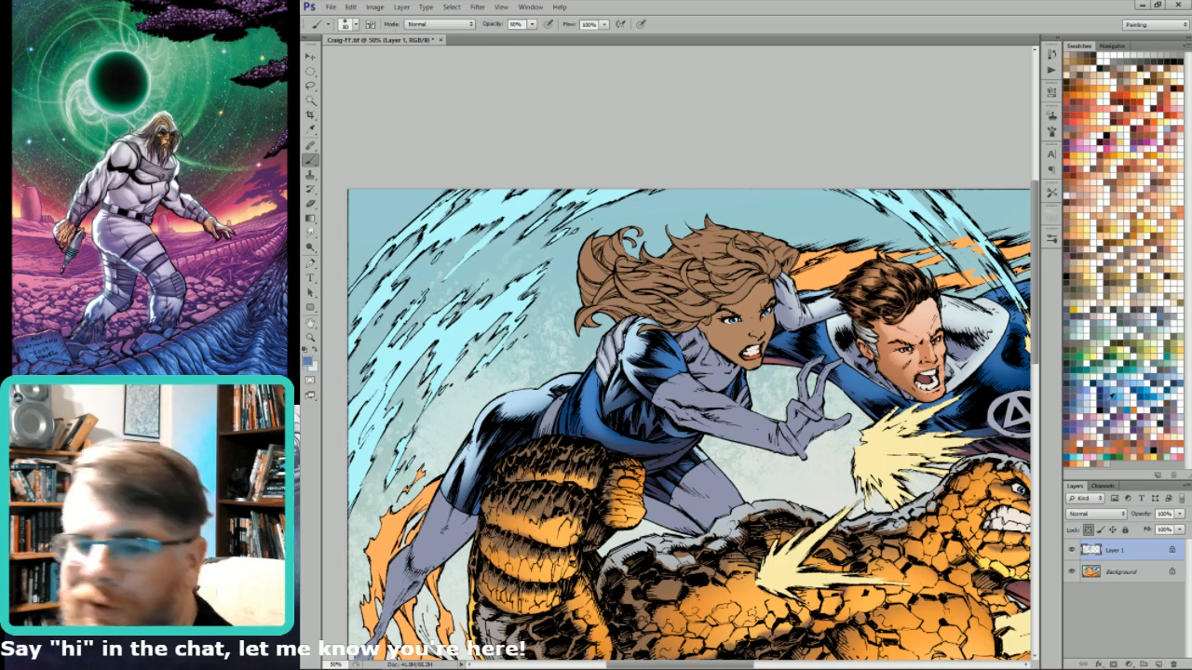
click(1108, 435)
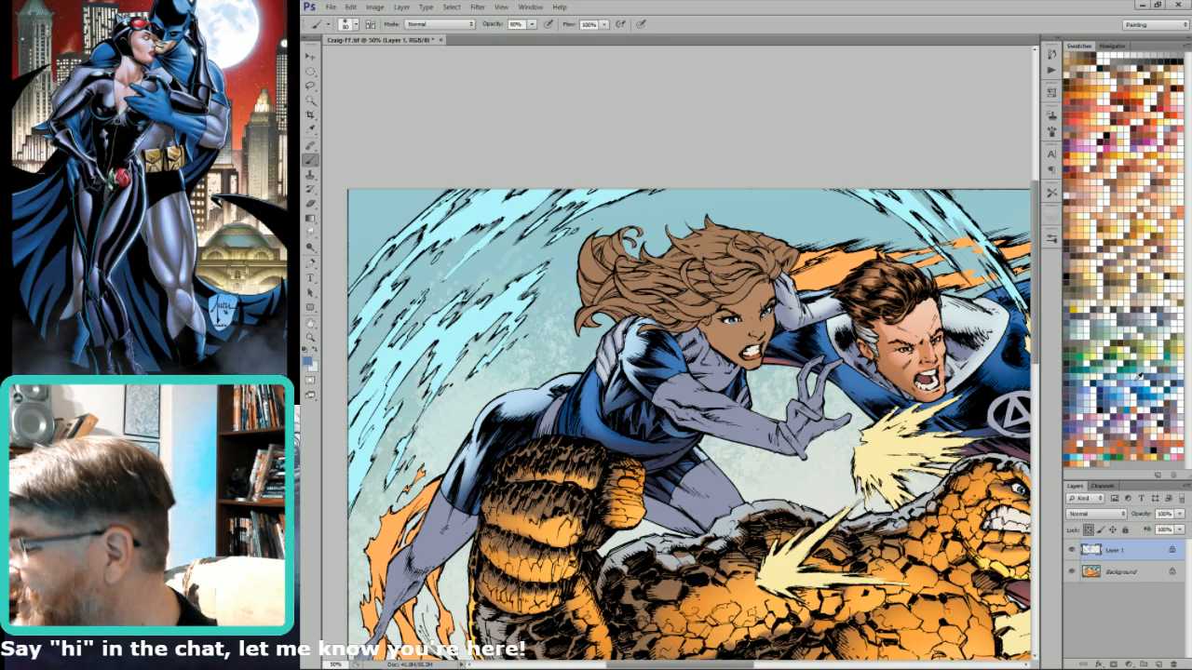
click(1164, 319)
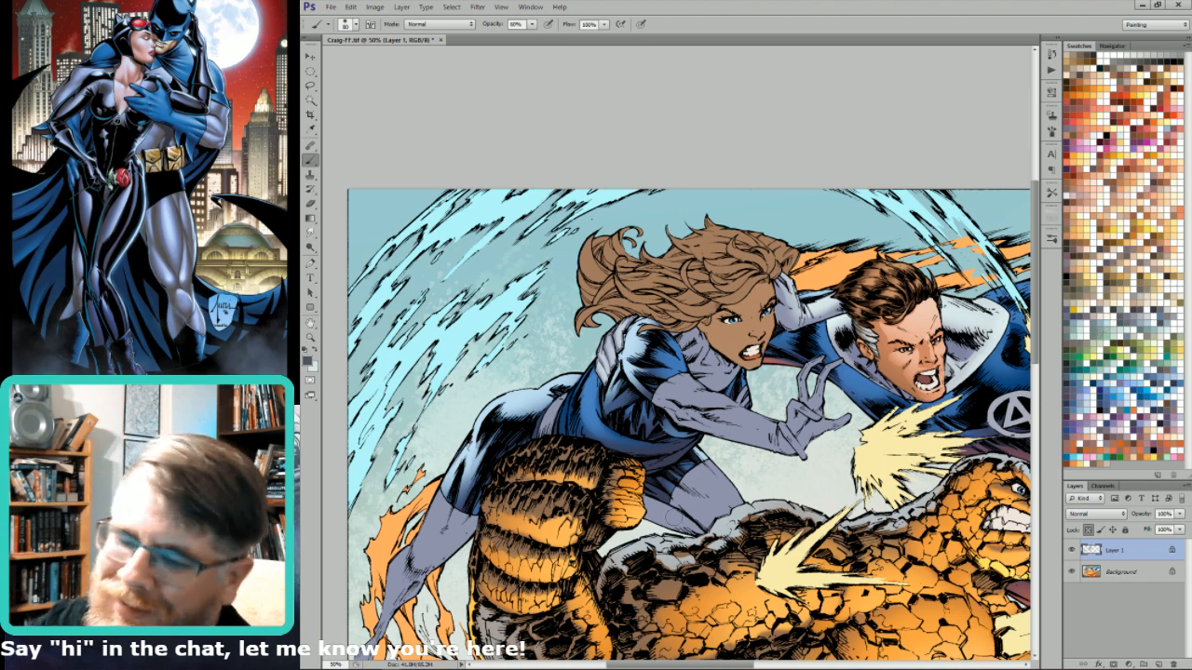
click(1110, 317)
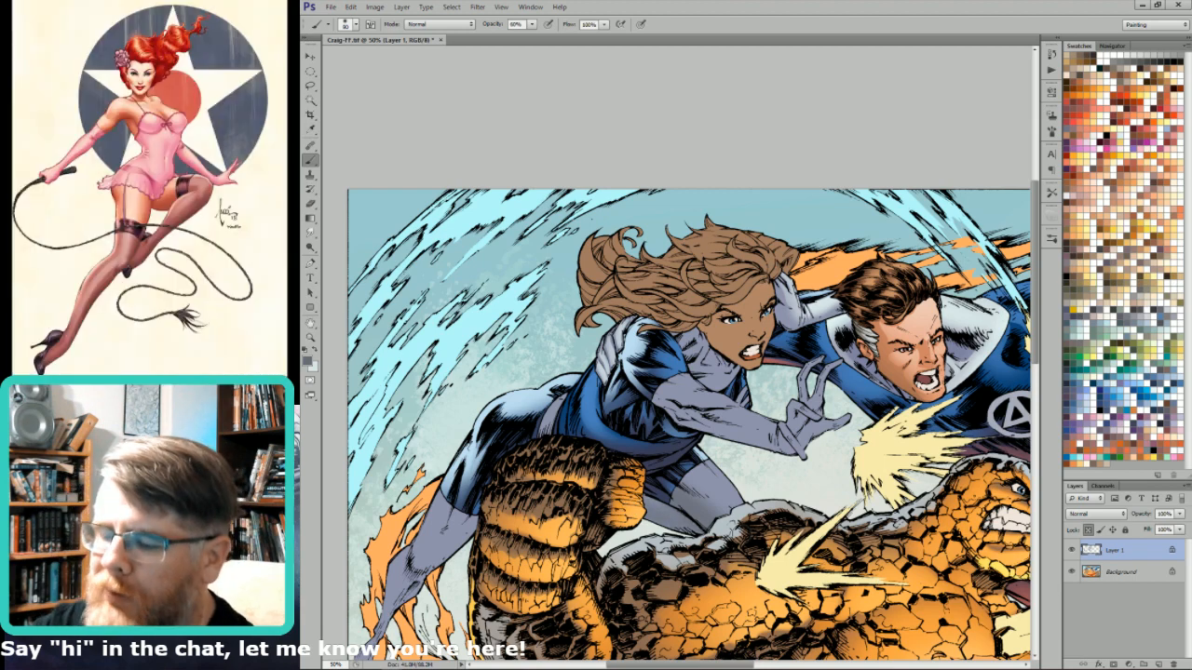
key(ctrl+h)
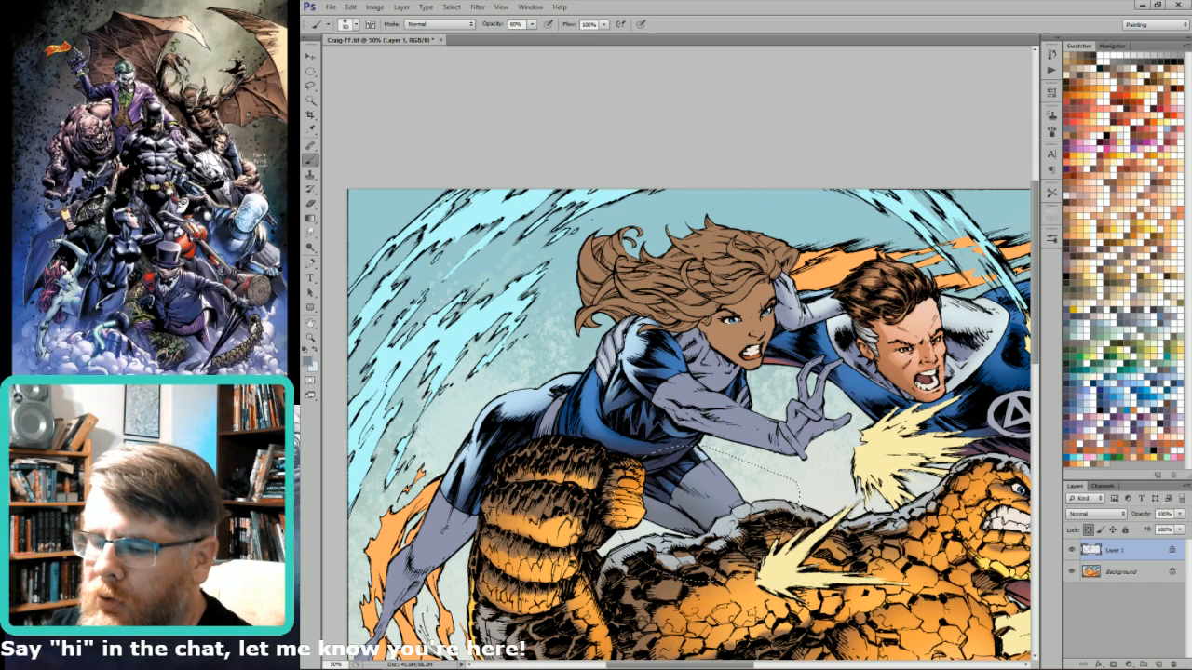
- Sample the costume's grey, lasso the woman's grey collar and enlarge the brush to 200 for shading it
key(l)
drag(677, 494, 897, 481)
key(i)
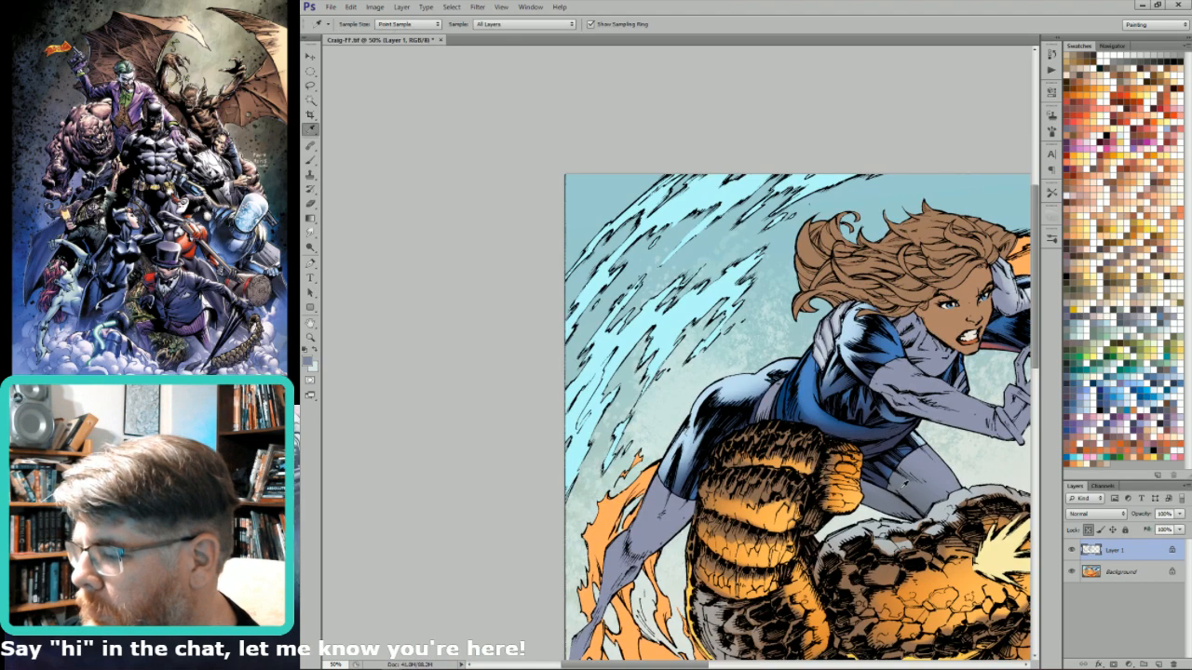
key(l)
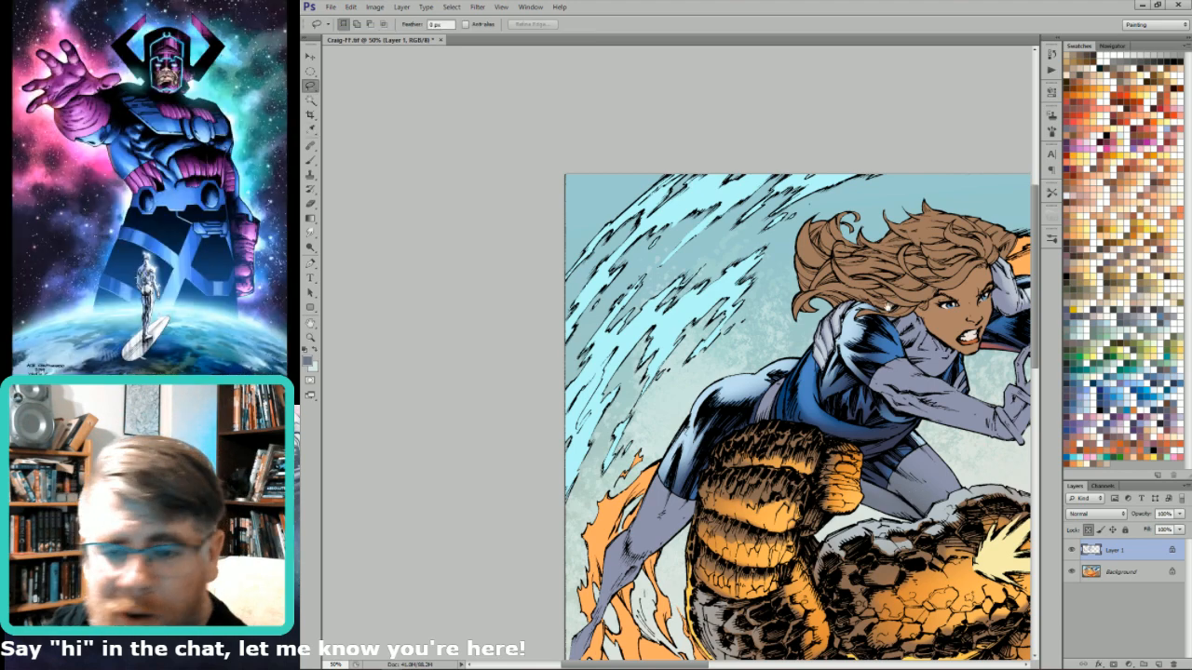
drag(887, 308, 814, 395)
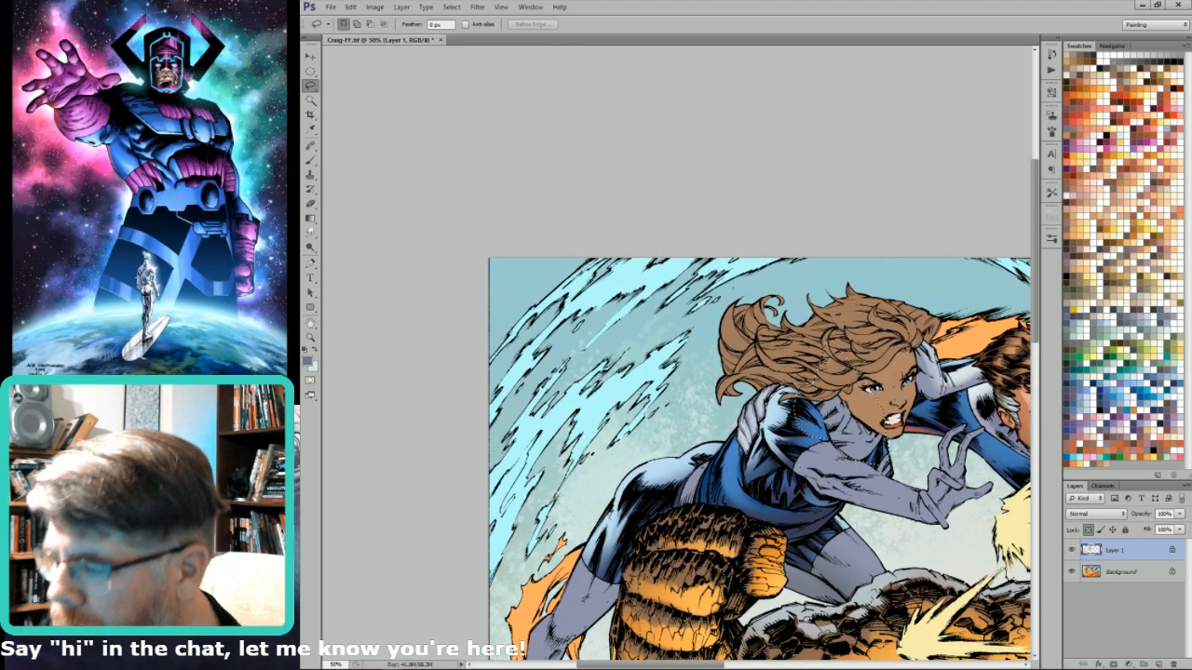
key(b)
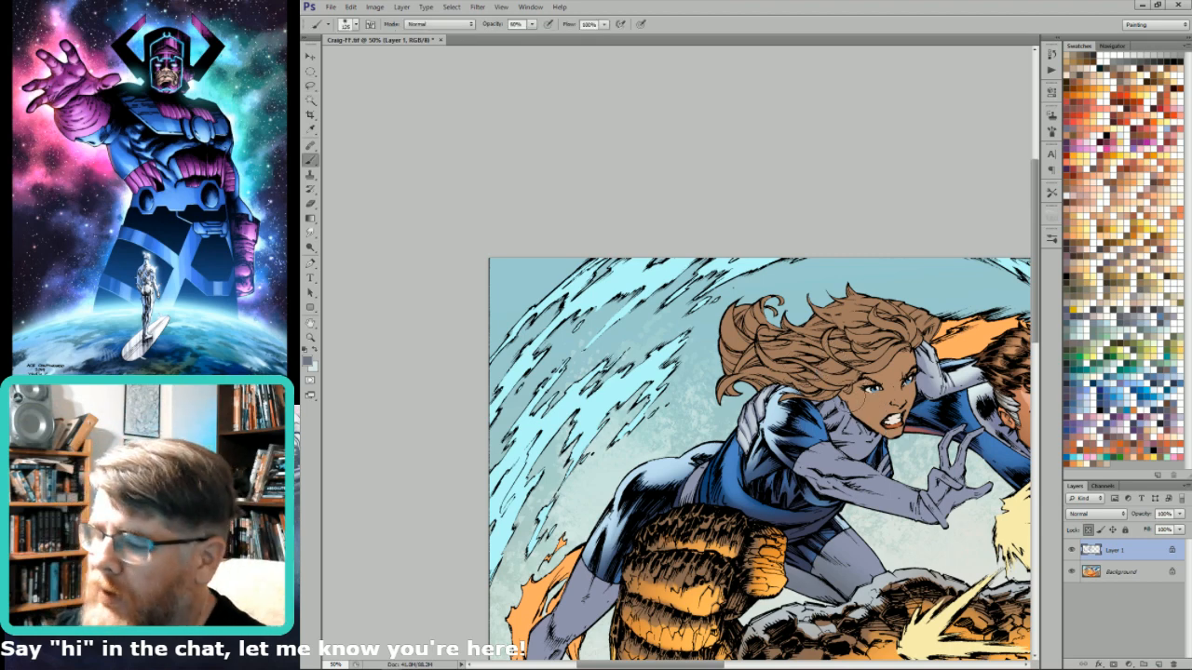
key(bracketright)
key(bracketright)
key(bracketright)
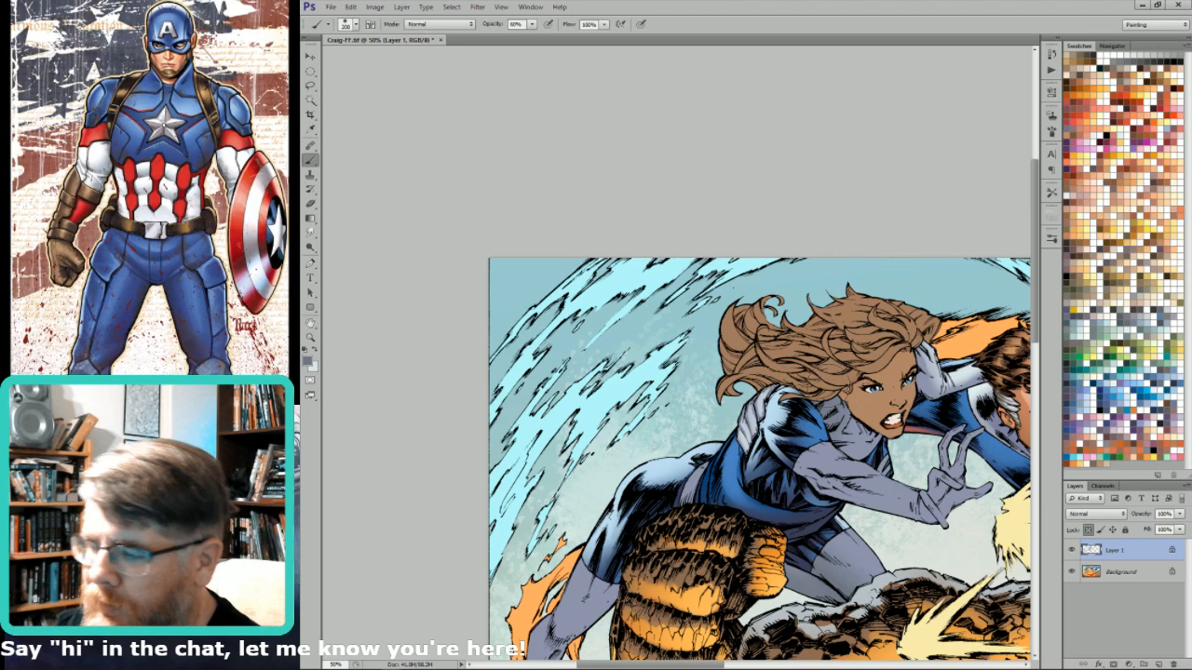
key(8)
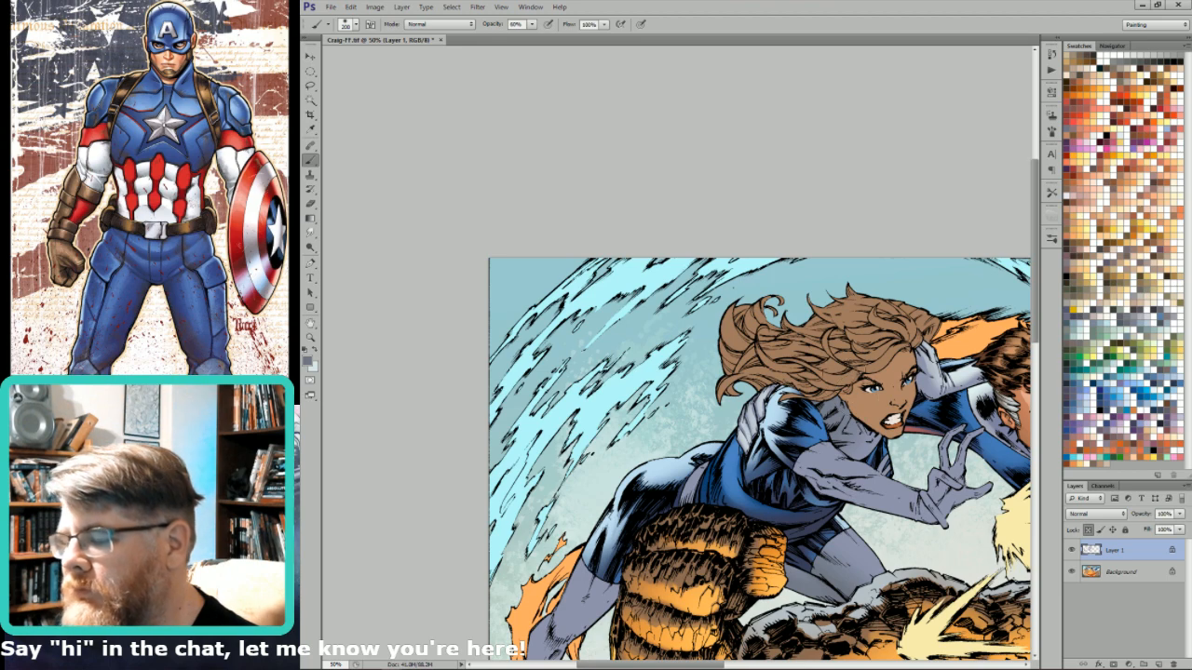
- Swap back to light grey, lasso the grey strip on the woman's chest and highlight it with a smaller brush
key(x)
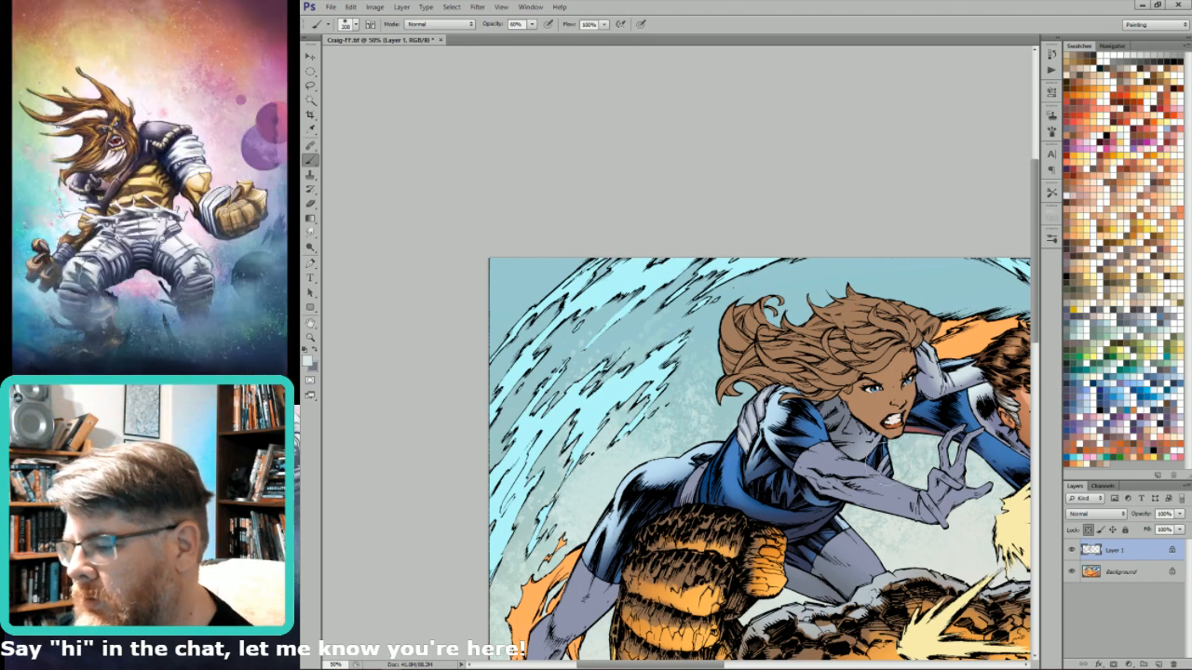
key(l)
key(ctrl+d)
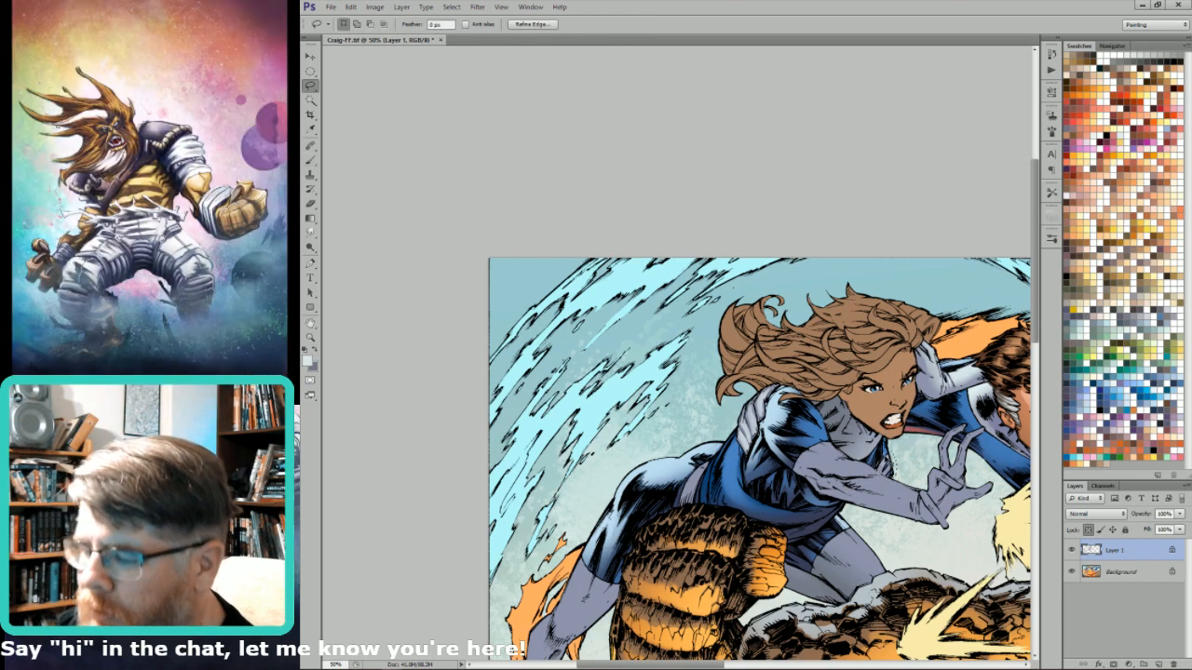
key(b)
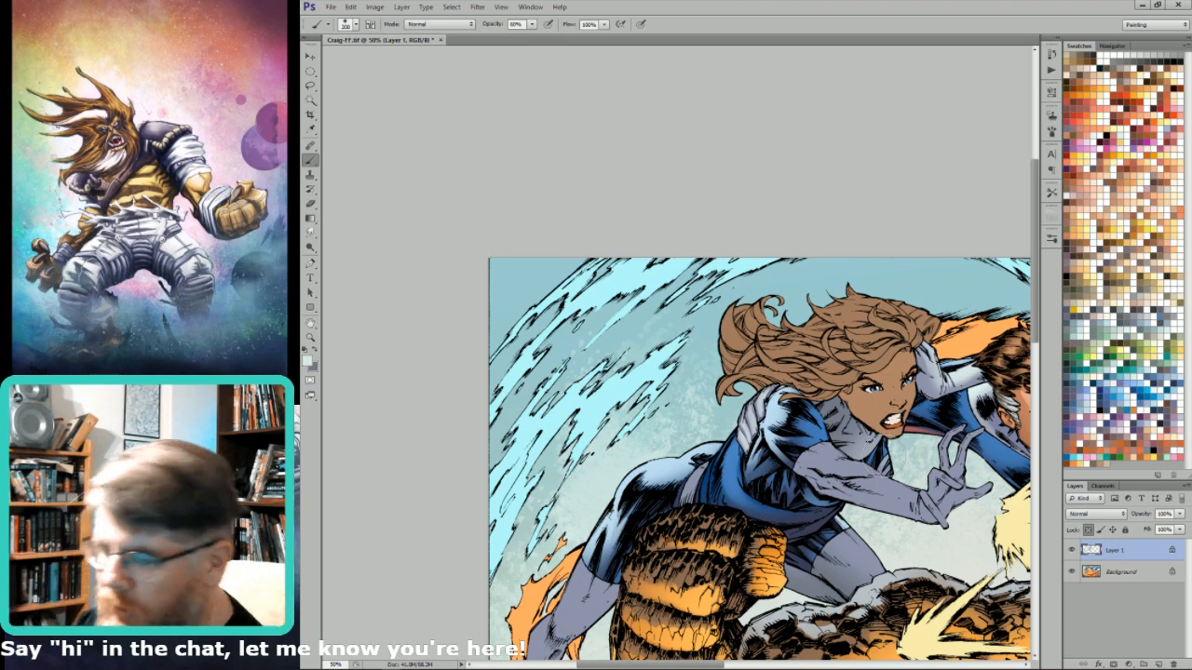
key(bracketleft)
key(bracketleft)
key(bracketleft)
key(bracketleft)
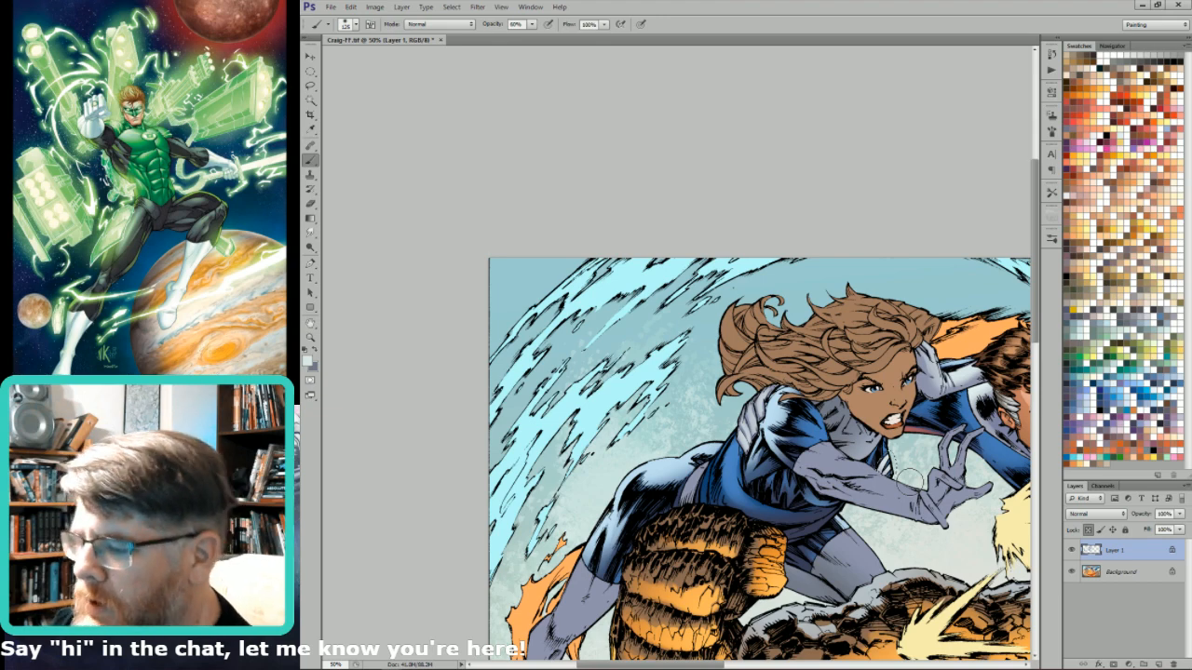
- Lasso the woman's far thigh and brush light grey highlights along its upper side
key(l)
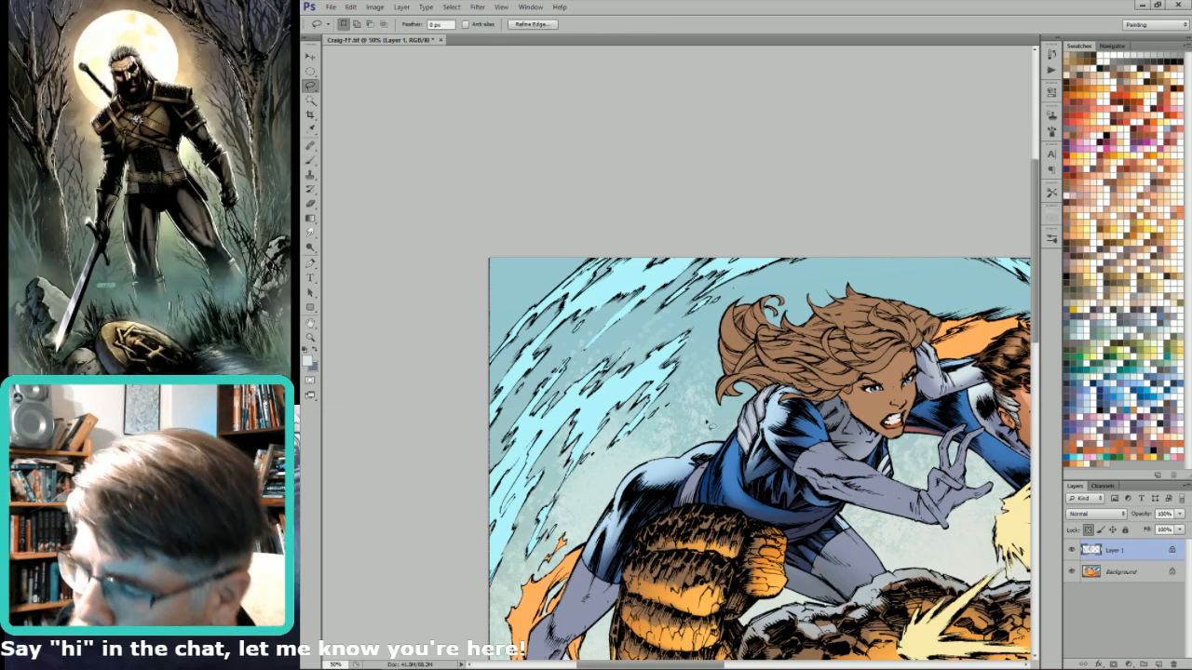
key(ctrl+d)
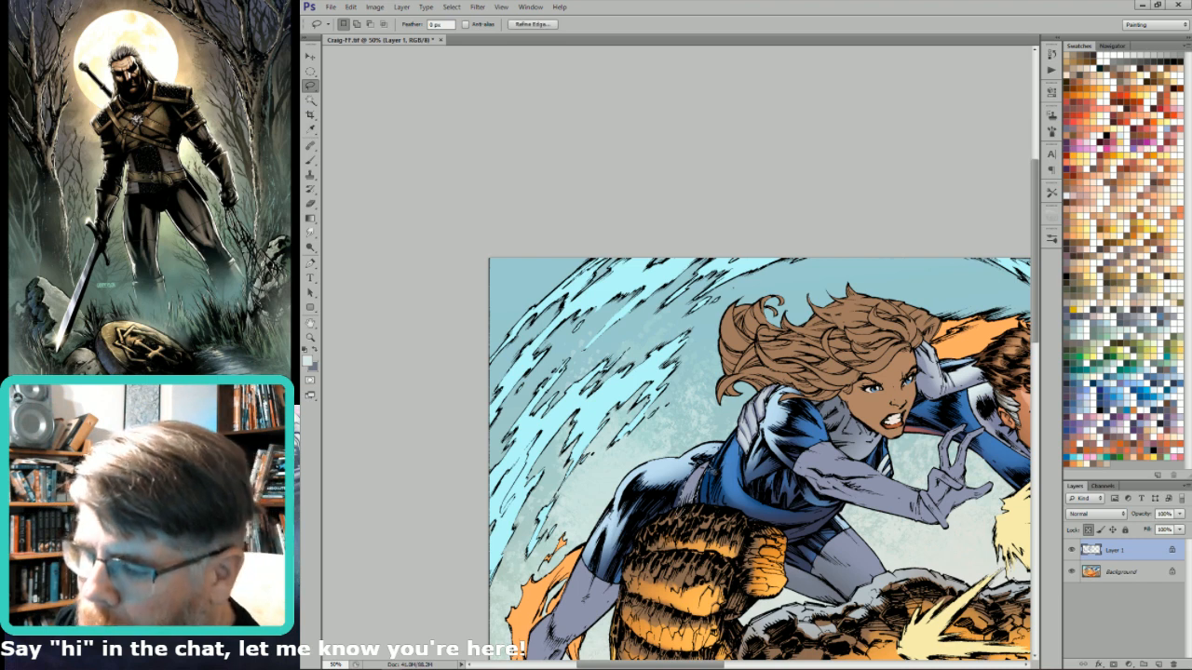
key(b)
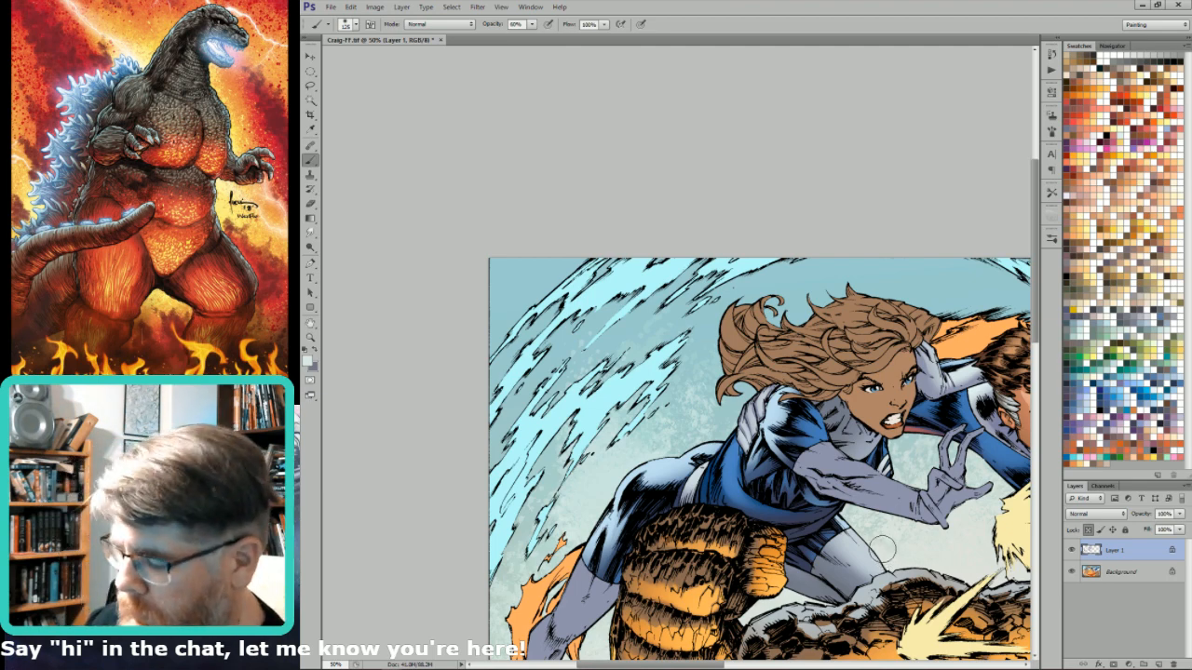
- Brush light grey highlights down the outer edge of the woman's rear lower leg to the foot, using a smaller brush
key(l)
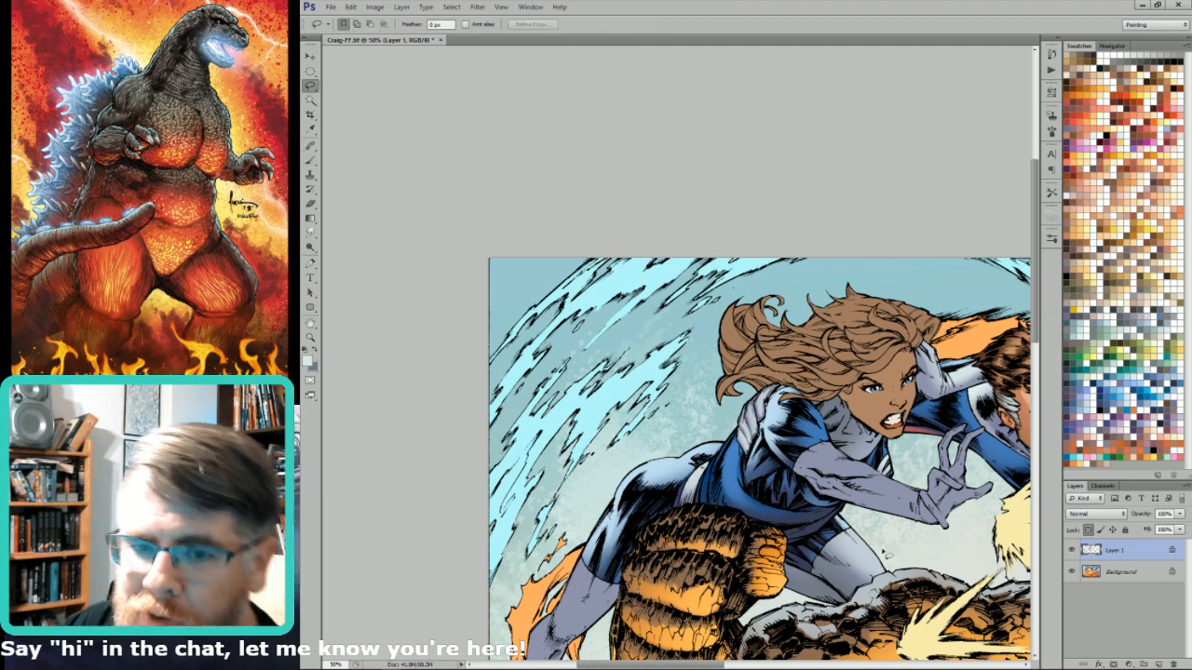
drag(563, 597, 676, 469)
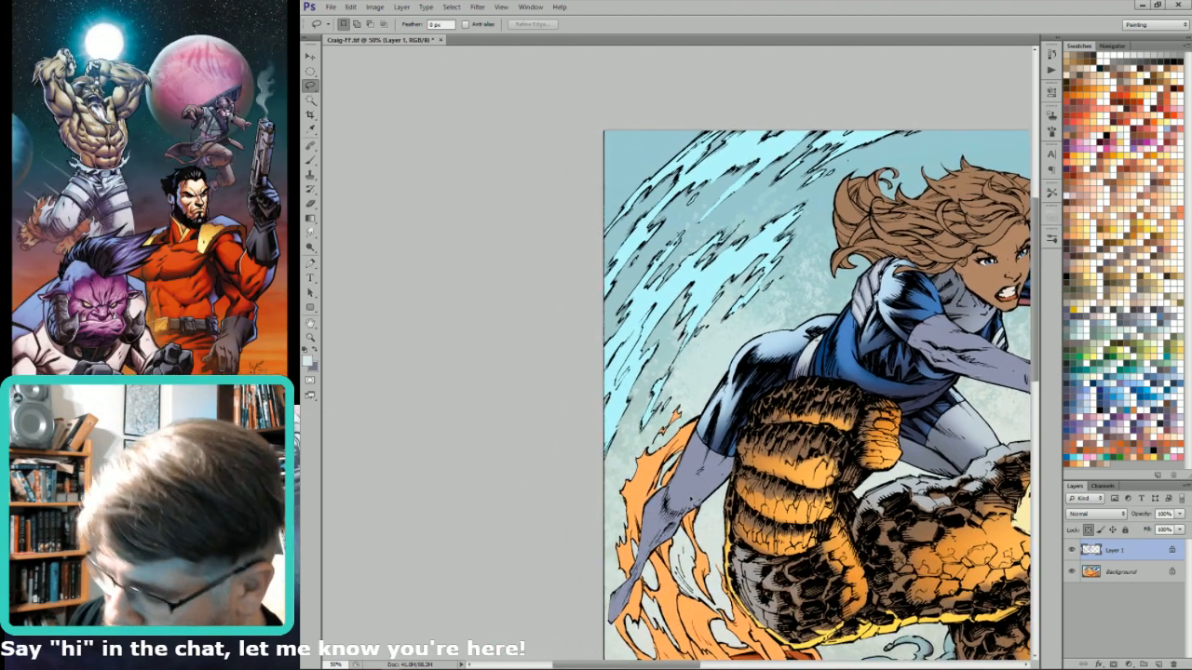
key(b)
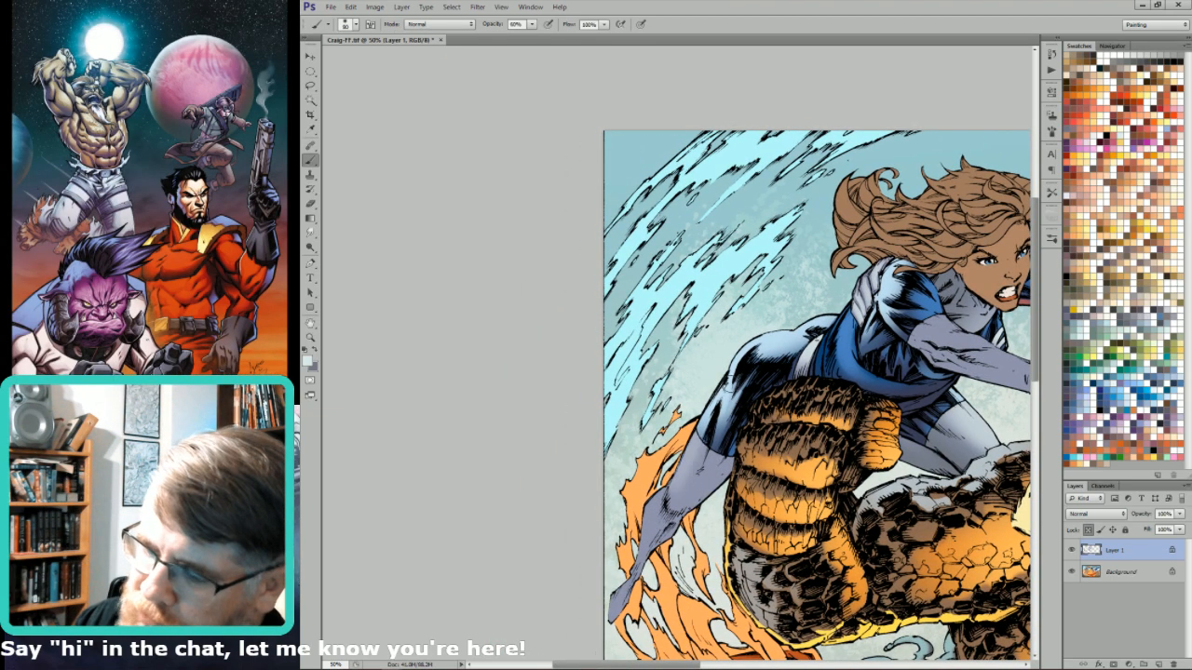
key([)
mouse_move(683, 466)
mouse_down()
mouse_move(697, 440)
mouse_move(632, 538)
mouse_move(650, 506)
mouse_up()
drag(619, 585, 612, 605)
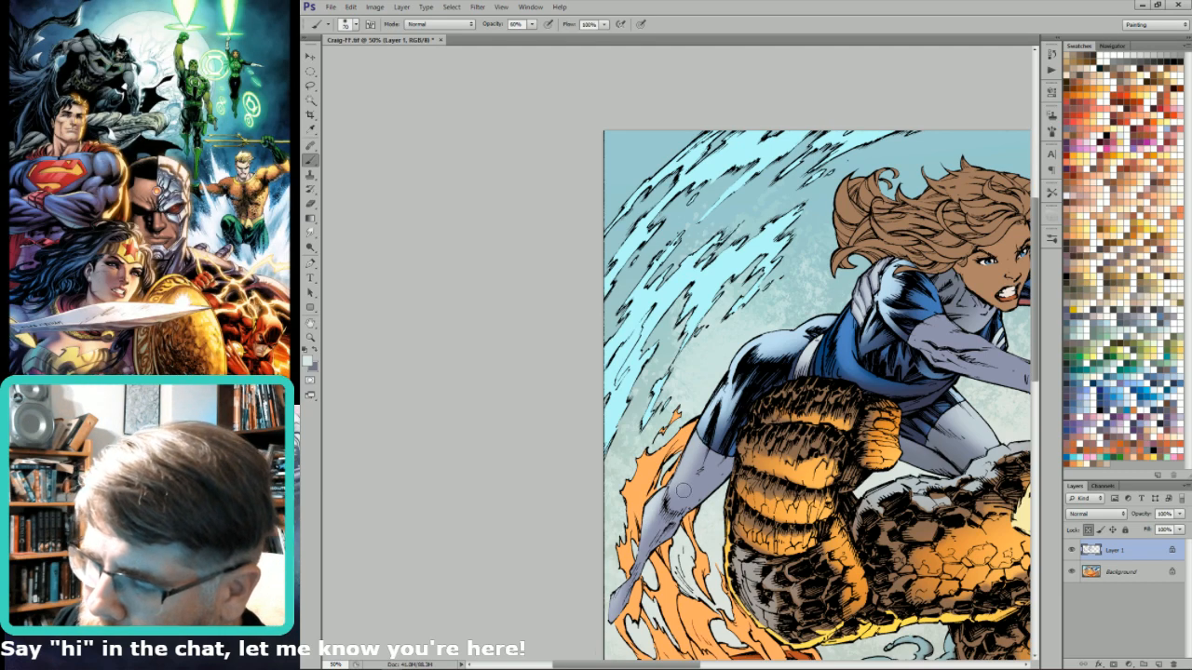
- Reduce the brush size further and add a finer light grey highlight across the calf of the woman's rear leg
key([)
key([)
mouse_move(676, 501)
mouse_down()
mouse_move(701, 449)
mouse_move(706, 469)
mouse_up()
key([)
key([)
key([)
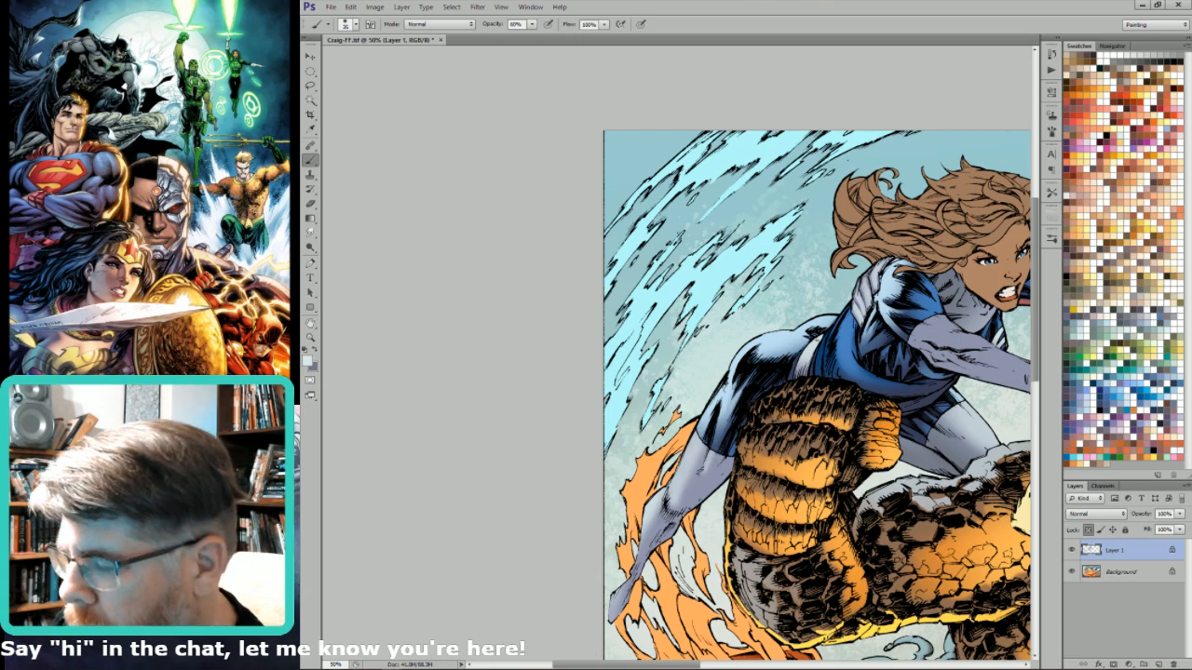
key(bracketright)
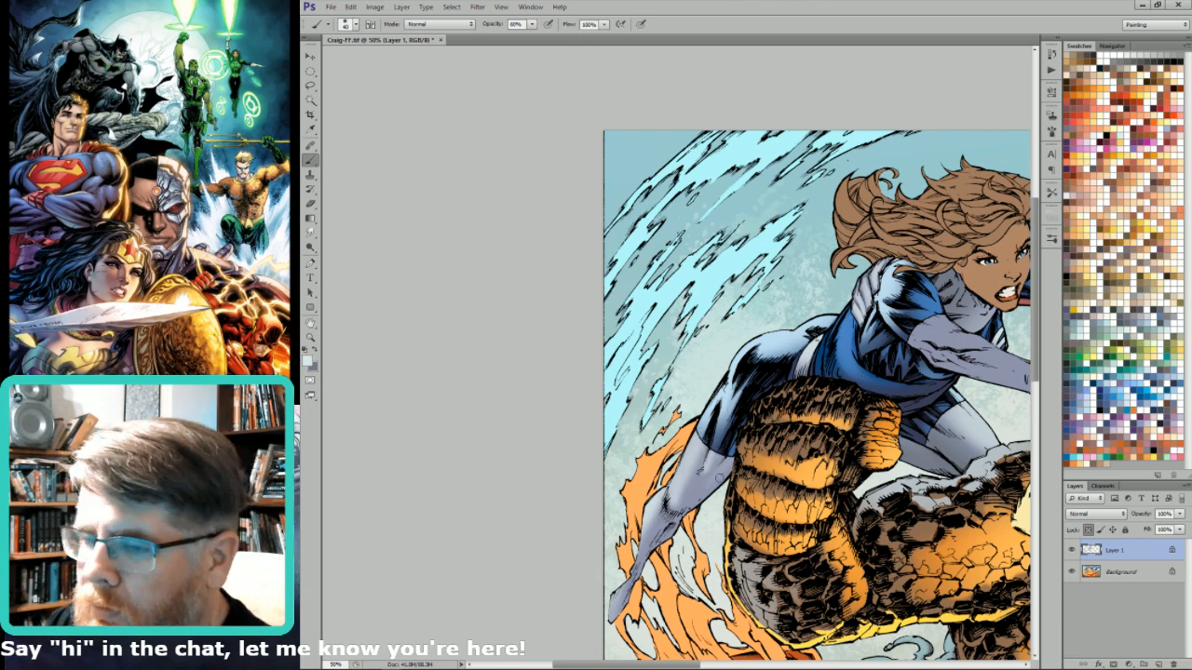
- Swap to the darker grey, enlarge the brush to 150 and shade a lassoed area along the underside of the woman's outstretched forearm
key(x)
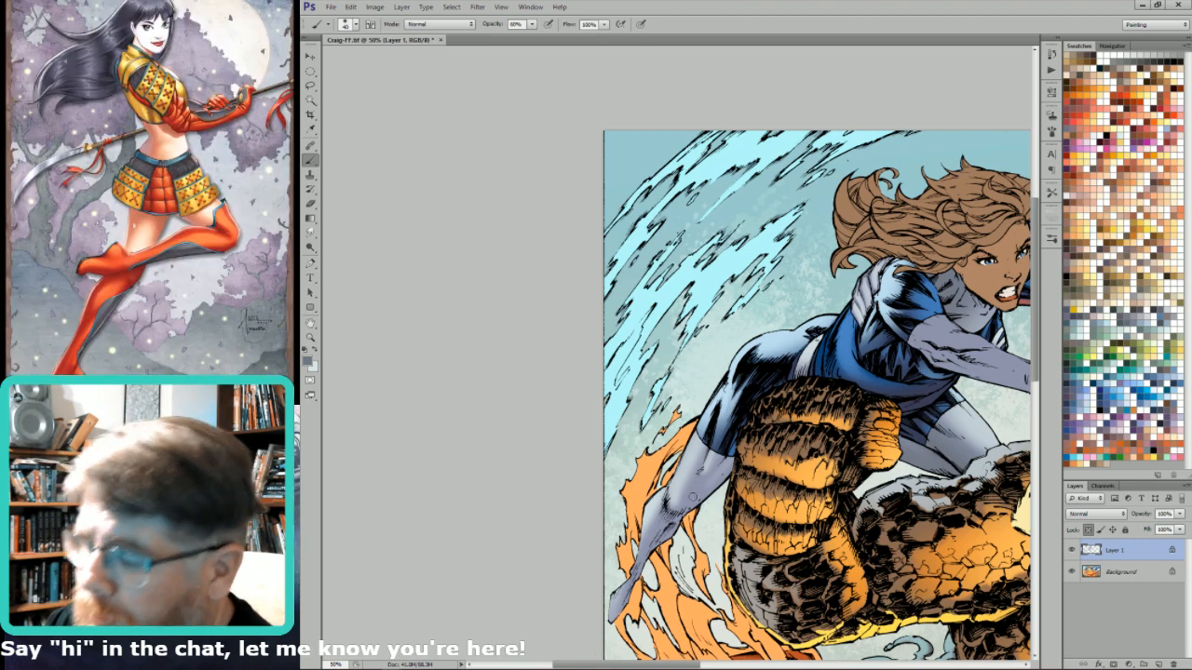
key(bracketright)
key(bracketright)
key(bracketright)
key(bracketright)
key(bracketright)
key(bracketright)
key(bracketright)
key(bracketright)
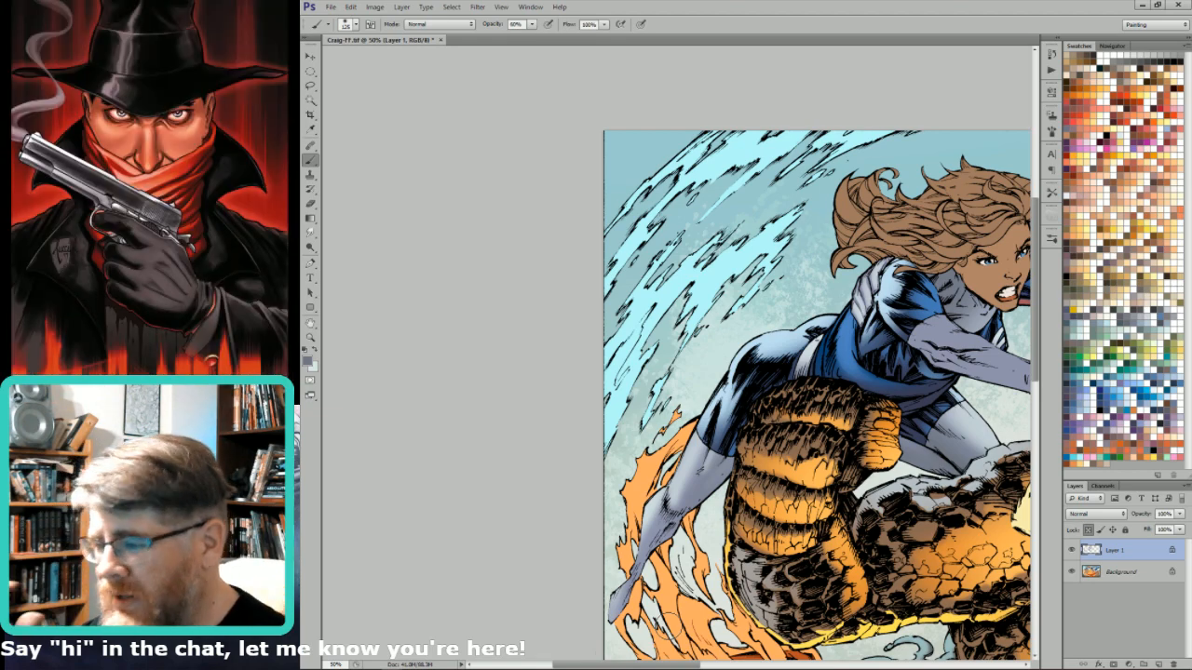
key(l)
mouse_move(843, 331)
mouse_down()
mouse_move(837, 311)
mouse_move(796, 325)
mouse_move(659, 425)
mouse_up()
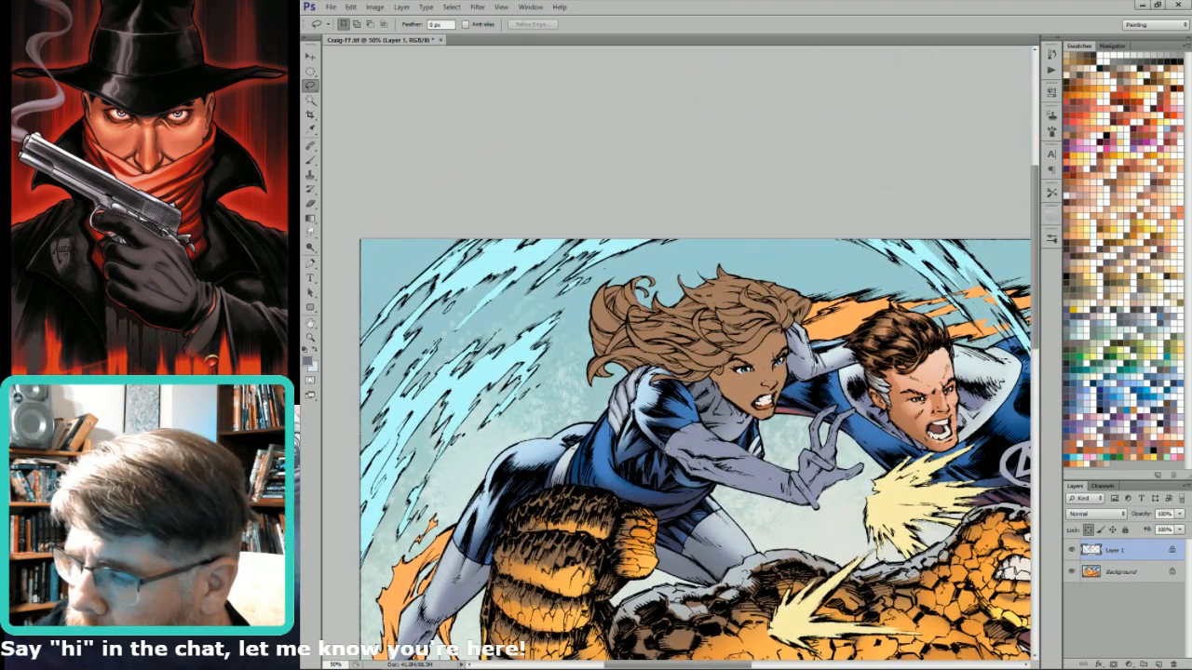
mouse_move(693, 486)
mouse_down()
mouse_move(816, 512)
mouse_move(771, 460)
mouse_move(682, 415)
mouse_move(686, 428)
mouse_up()
key(b)
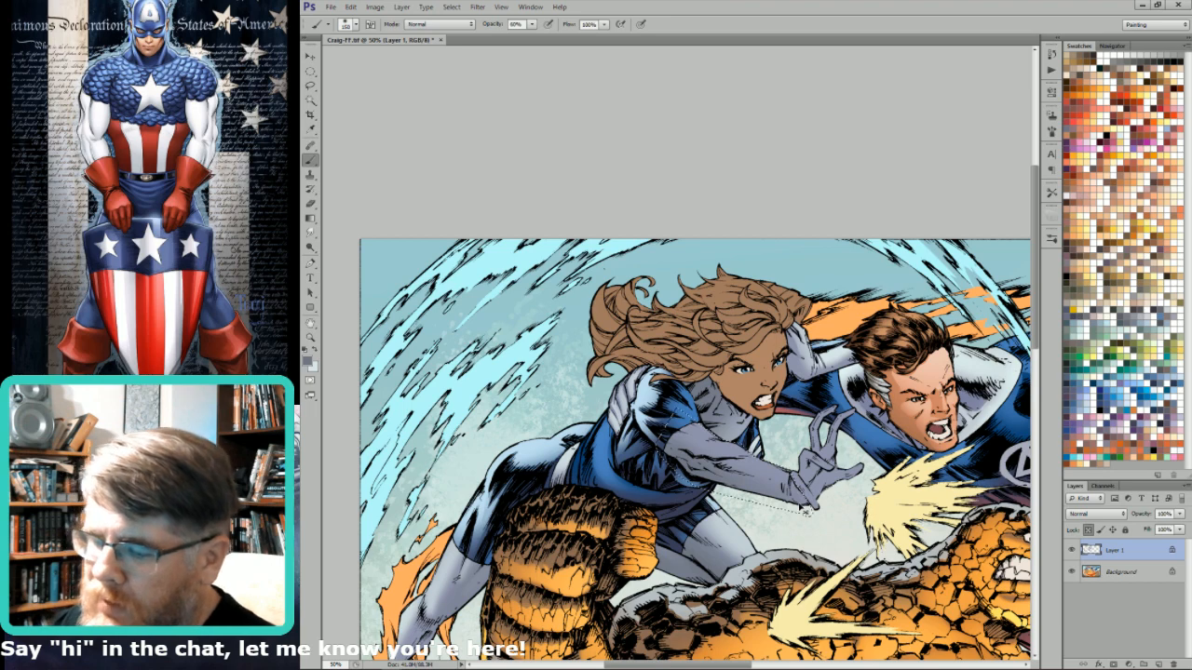
key(l)
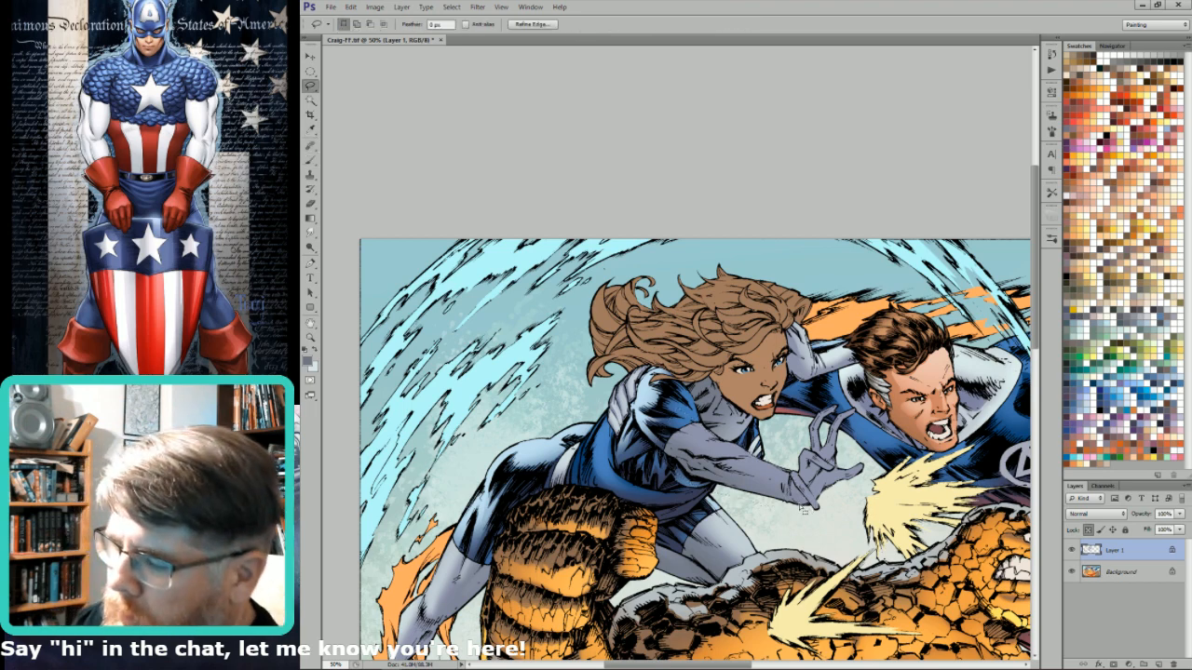
key(ctrl+d)
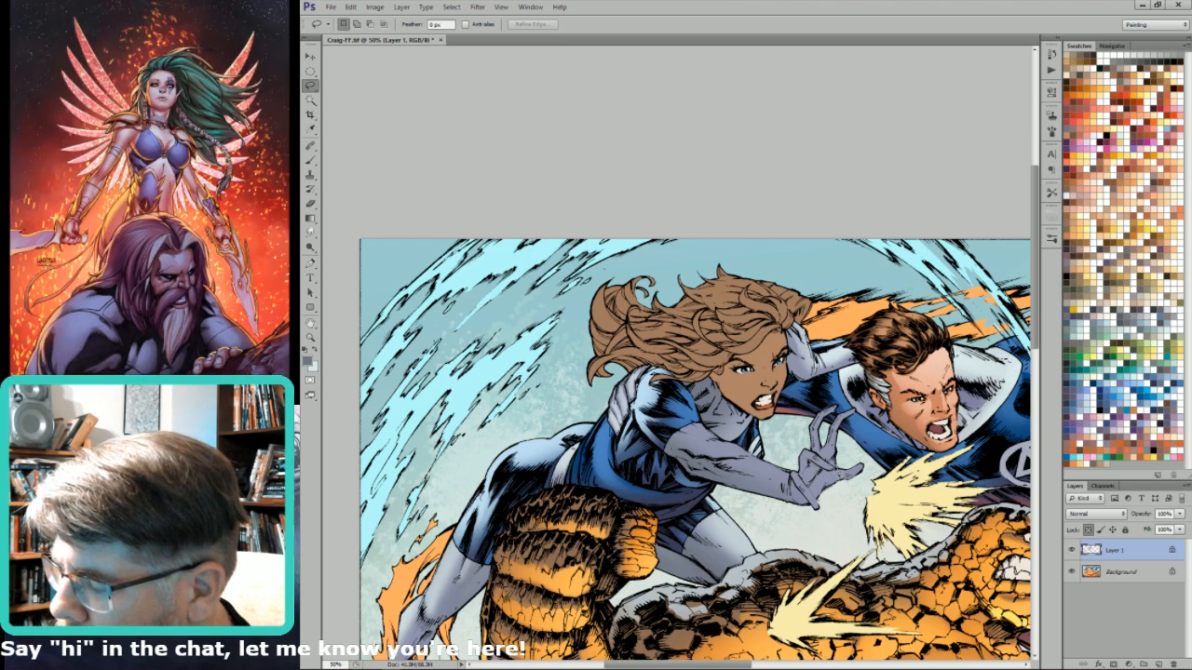
- Lasso the lower edge of the woman's outstretched hand, shade it with the darker grey brush and clear the selection
mouse_move(825, 458)
mouse_down()
mouse_move(848, 439)
mouse_move(857, 508)
mouse_move(831, 507)
mouse_up()
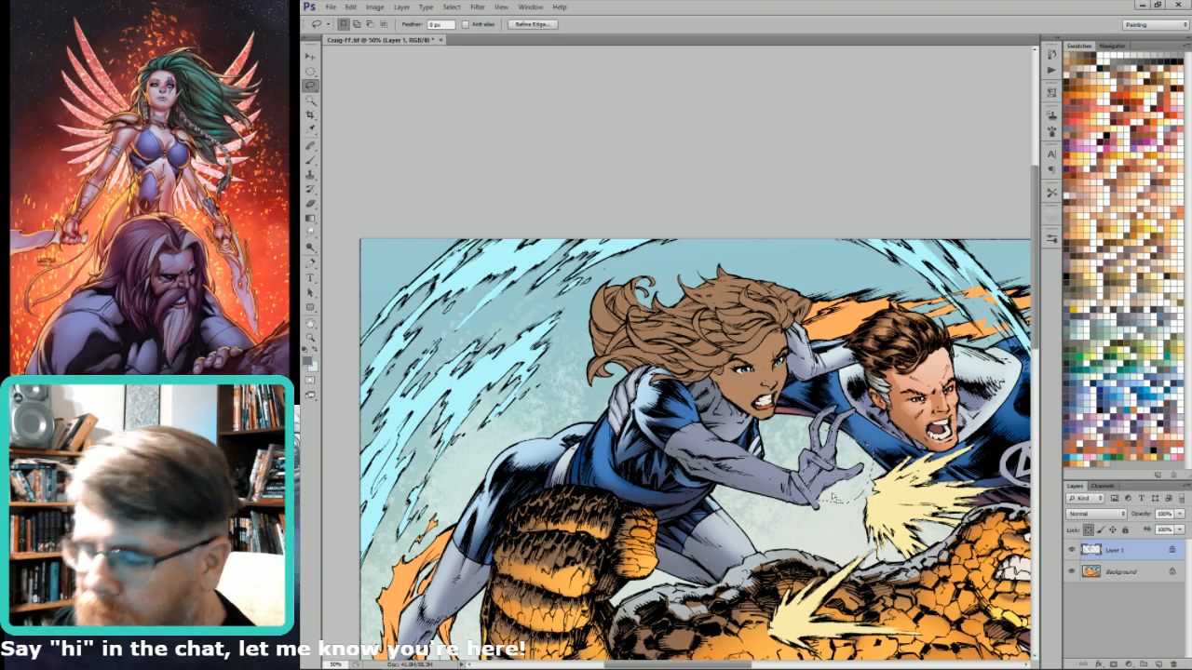
key(b)
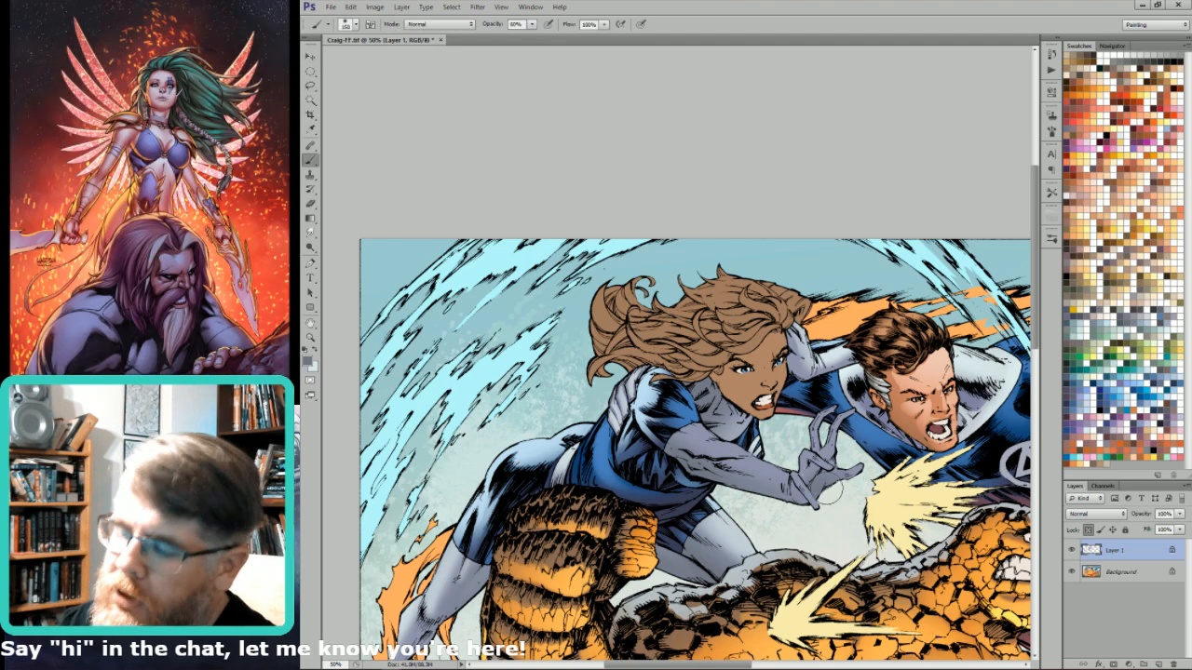
key(l)
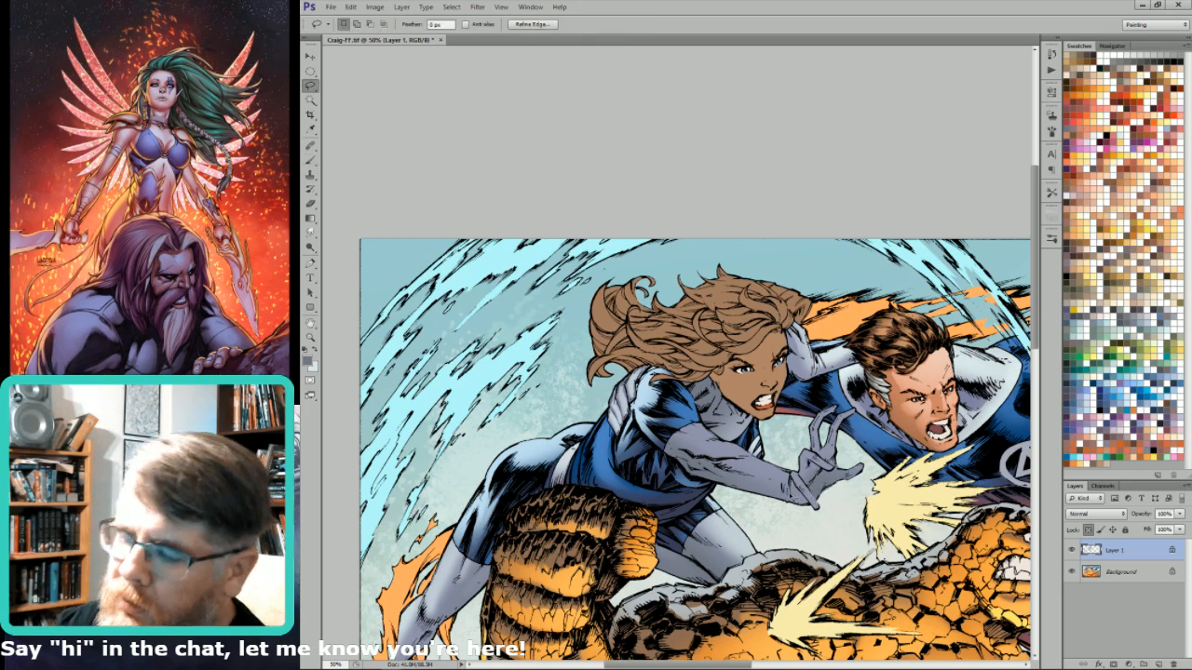
key(ctrl+d)
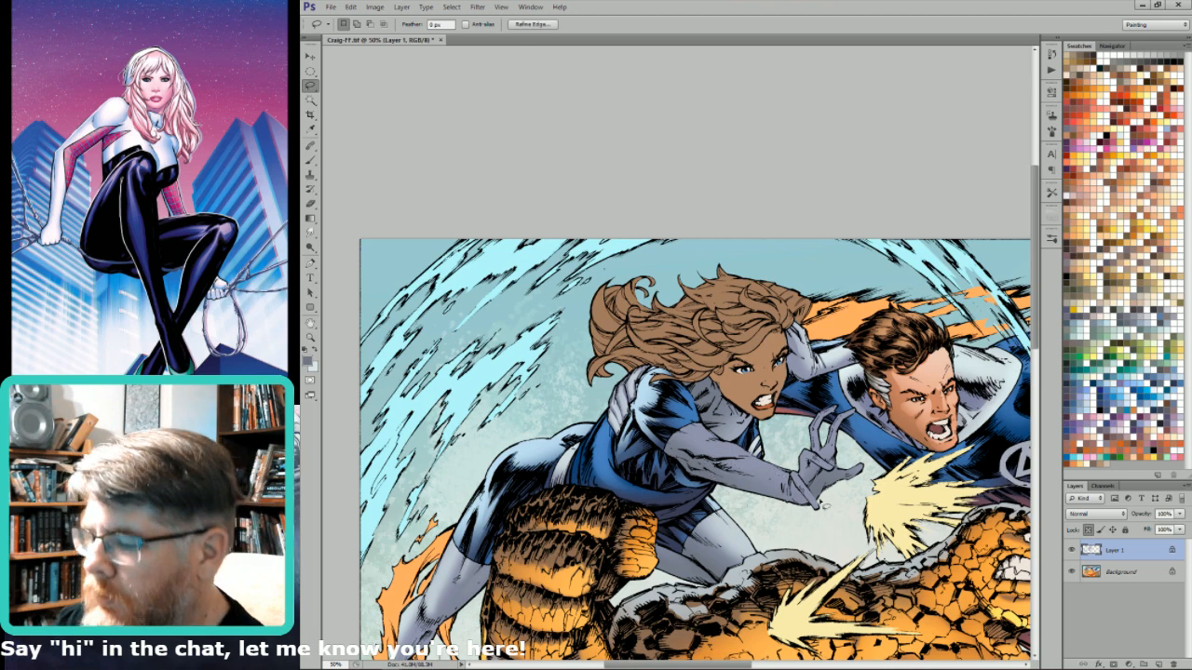
key(b)
key(l)
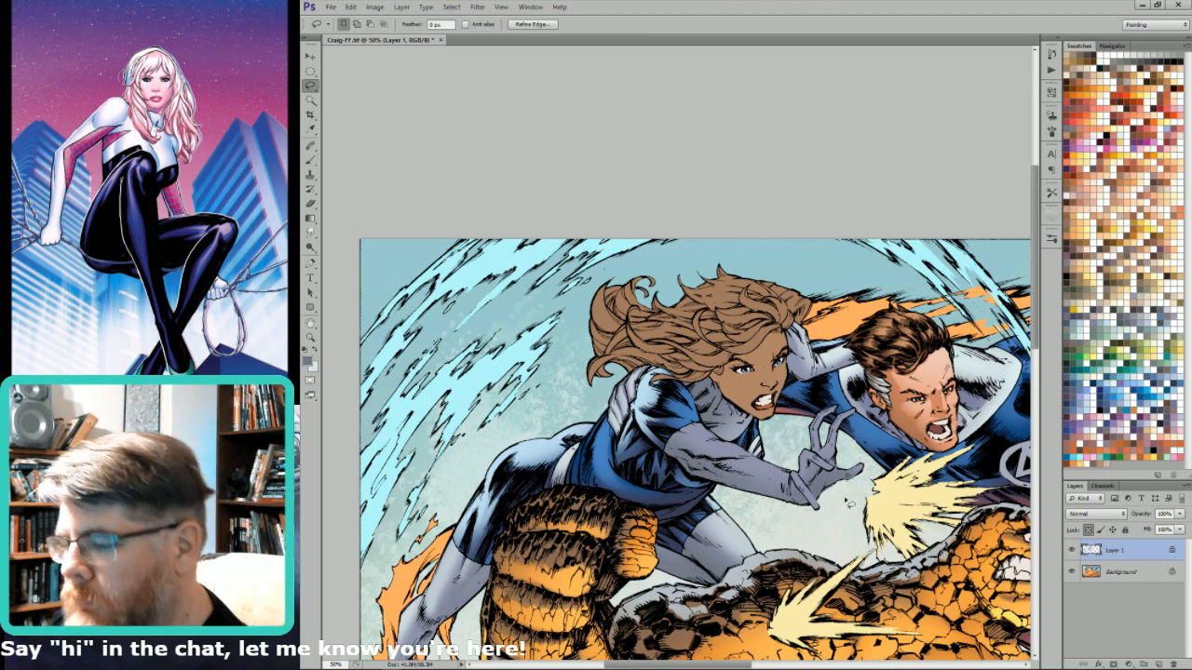
- Sample the costume's grey near the top of the woman's rear boot as the painting colour
drag(849, 502, 904, 562)
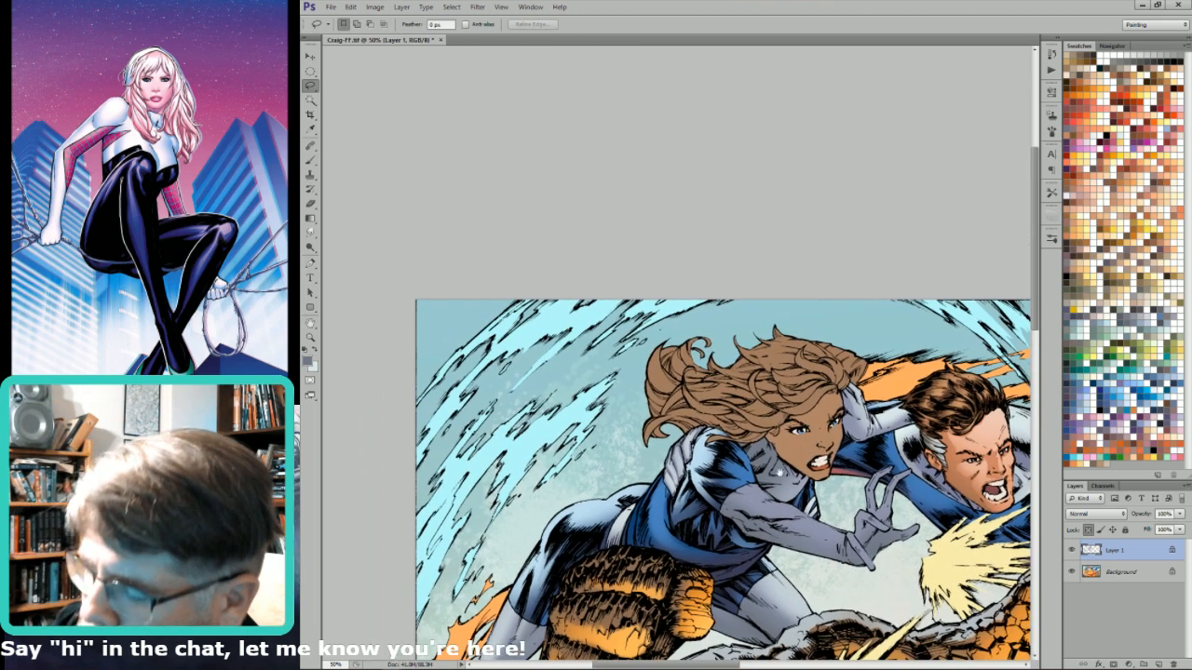
drag(780, 456, 777, 383)
drag(757, 479, 885, 419)
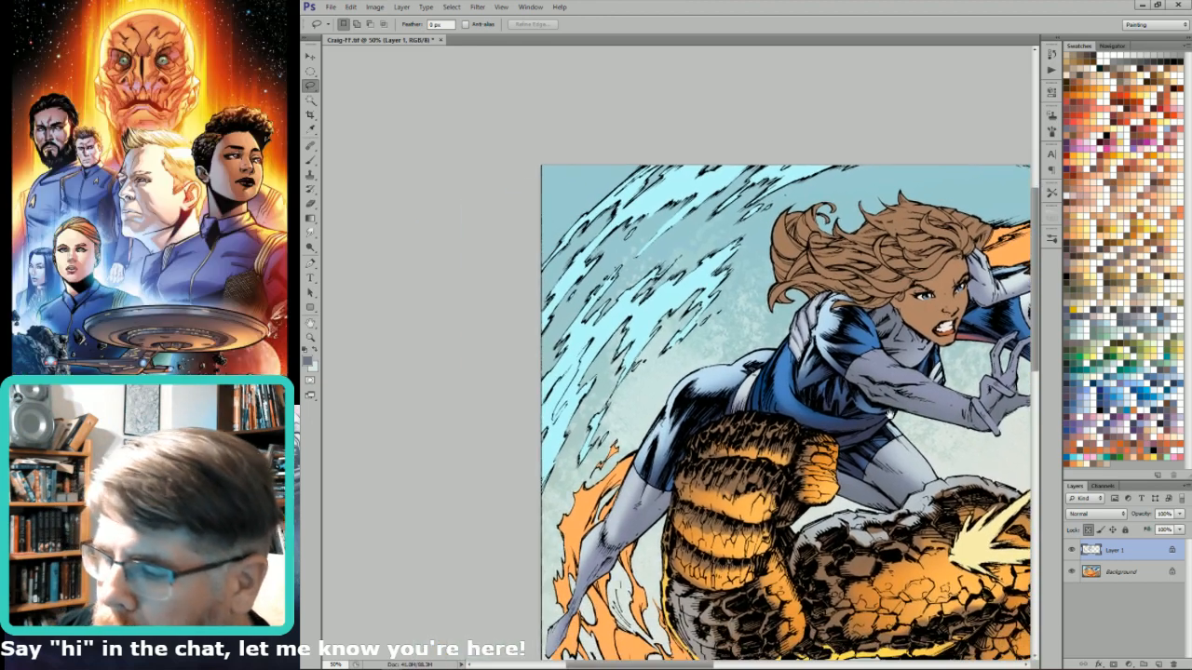
key(b)
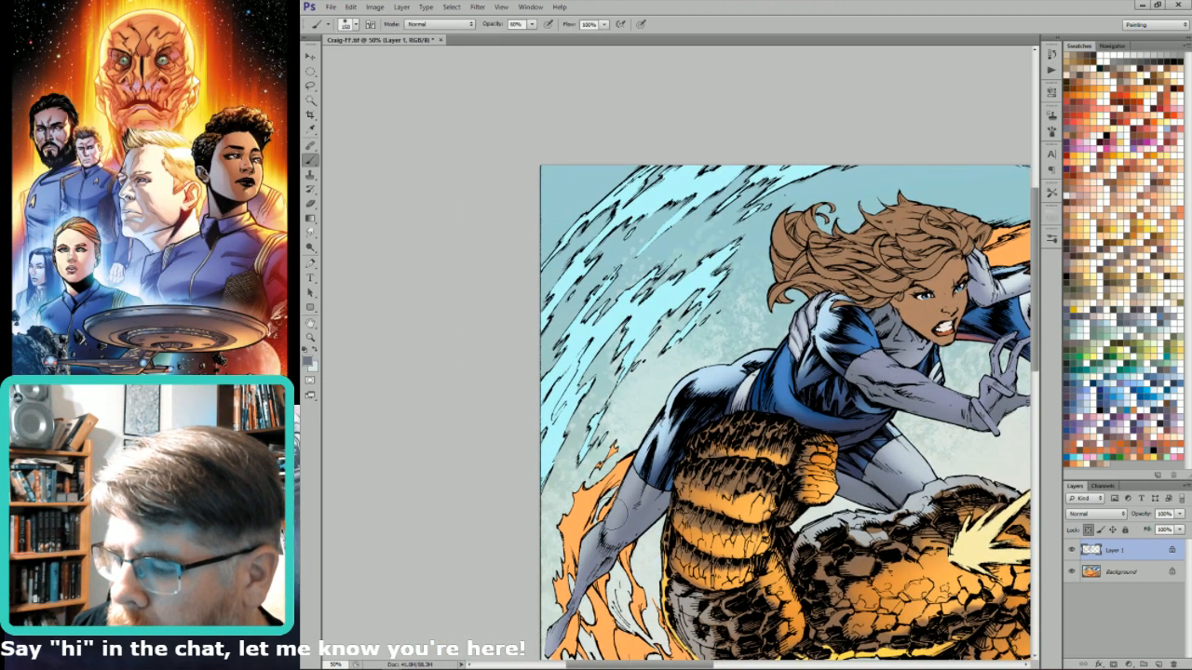
key(x)
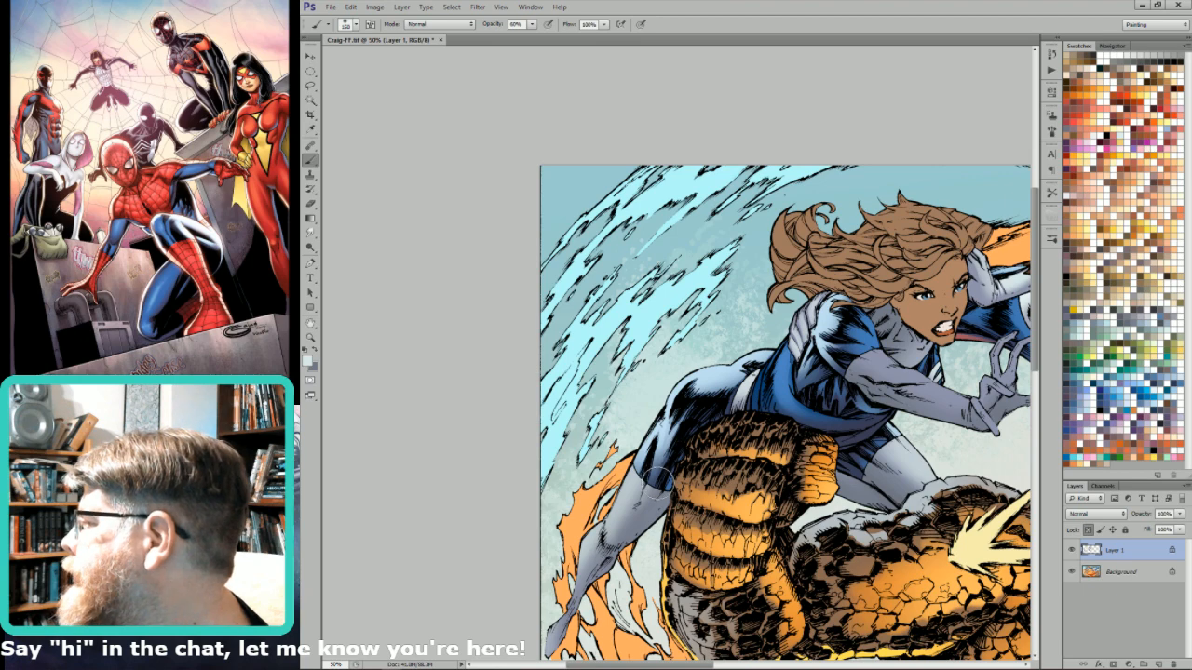
alt+click(661, 484)
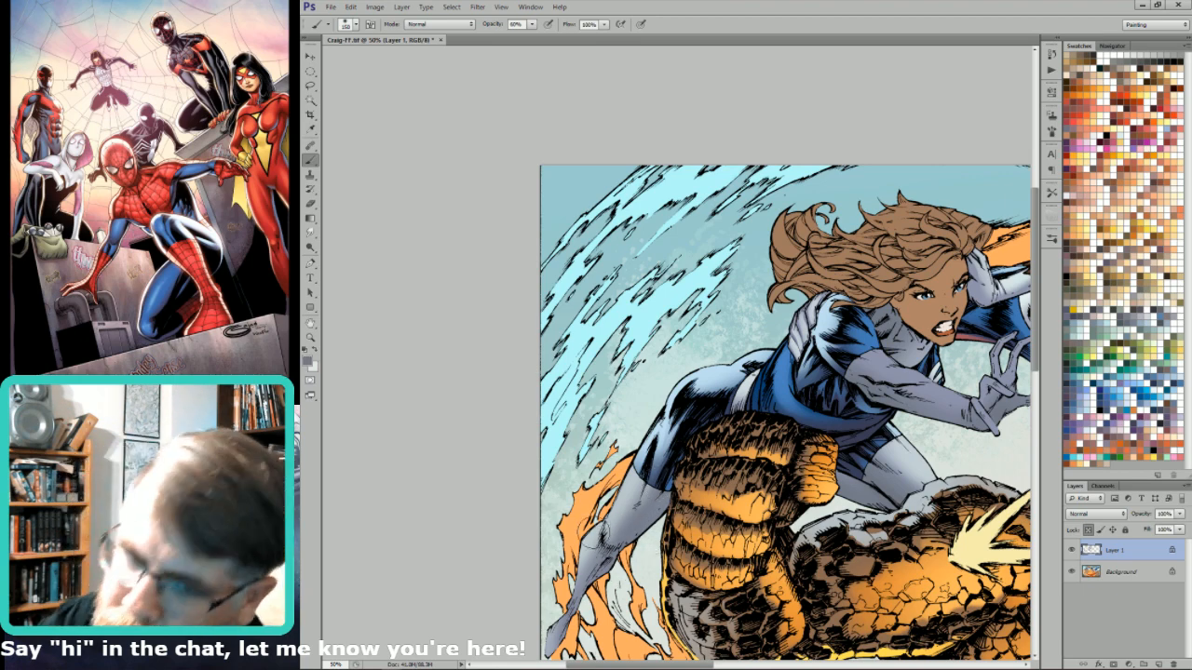
- Lasso a small area on the woman's rear lower leg for shading with the Gradient tool, and clear the selection
key(l)
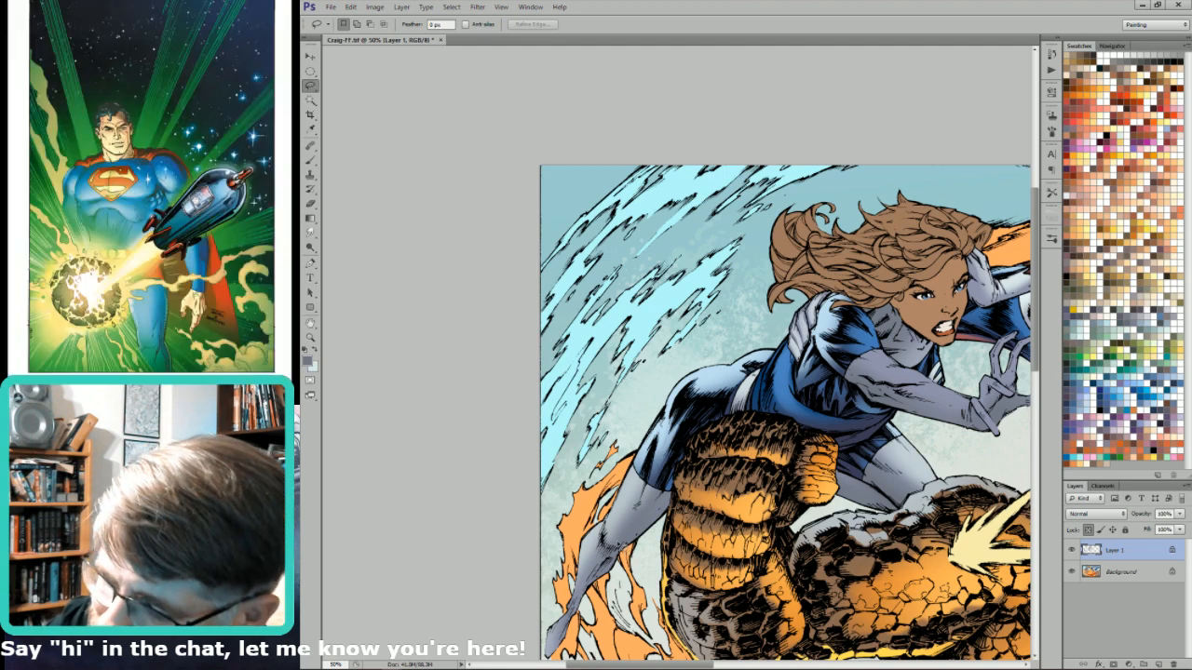
drag(603, 533, 622, 546)
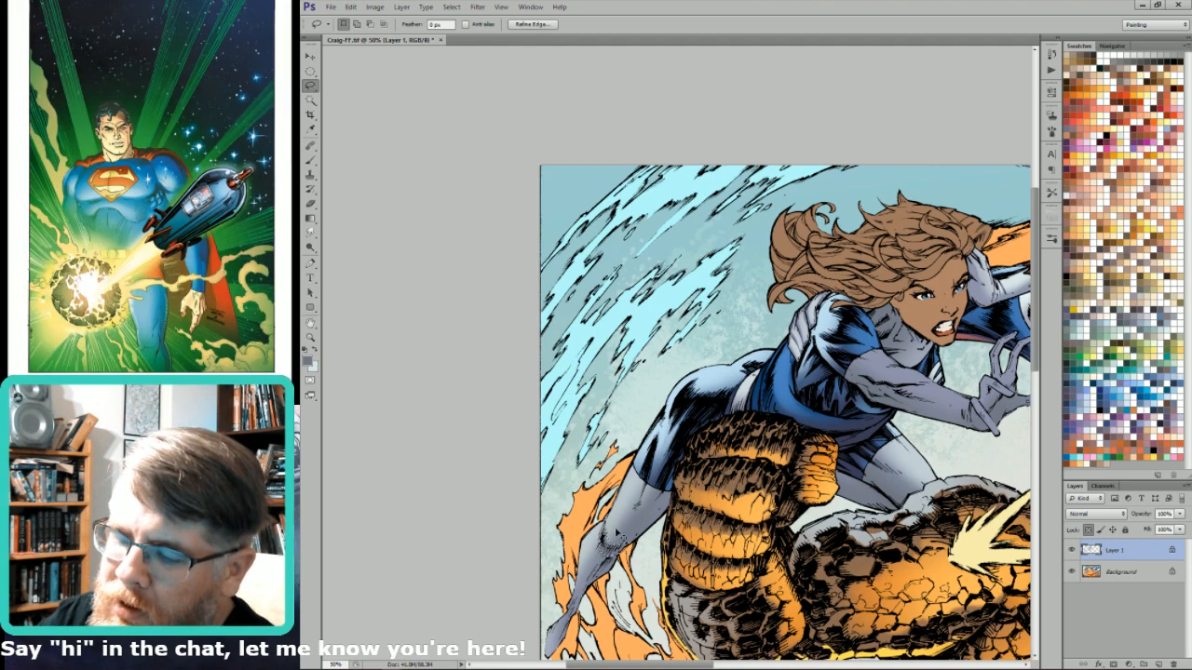
key(g)
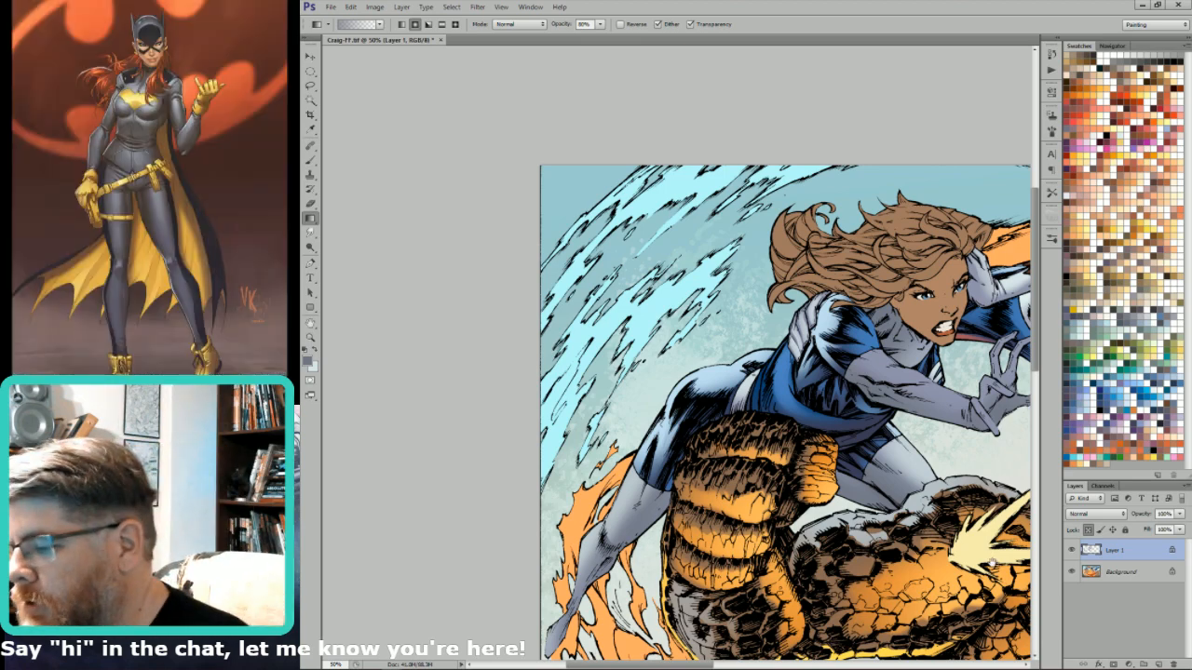
drag(1028, 557, 952, 583)
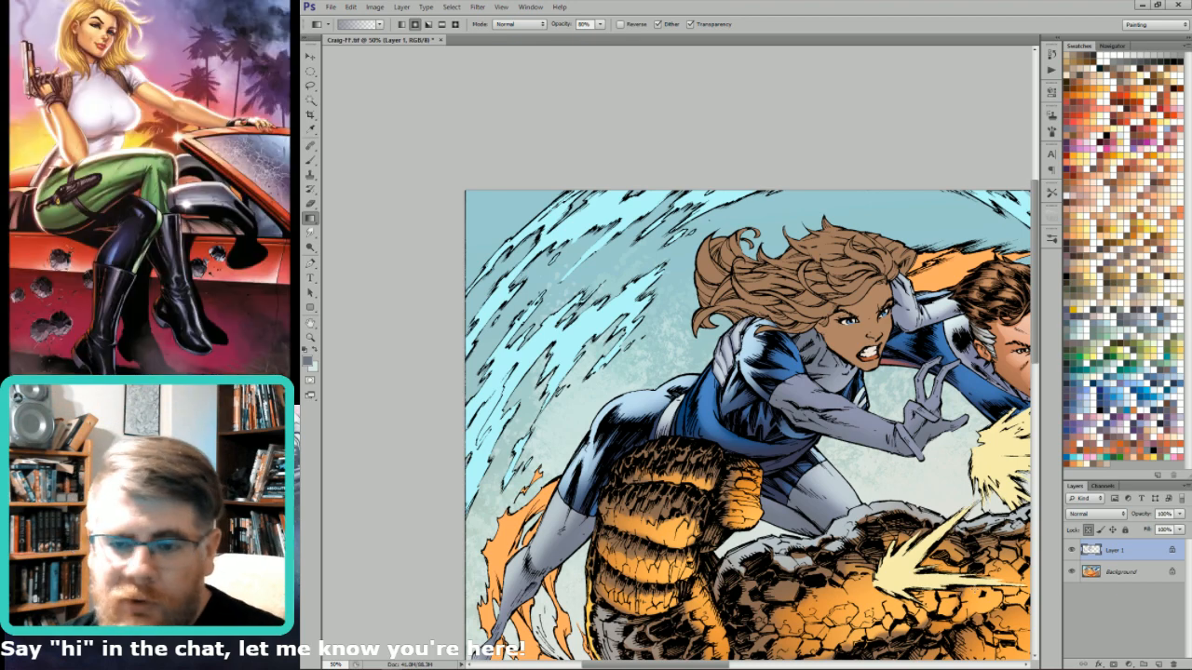
key(l)
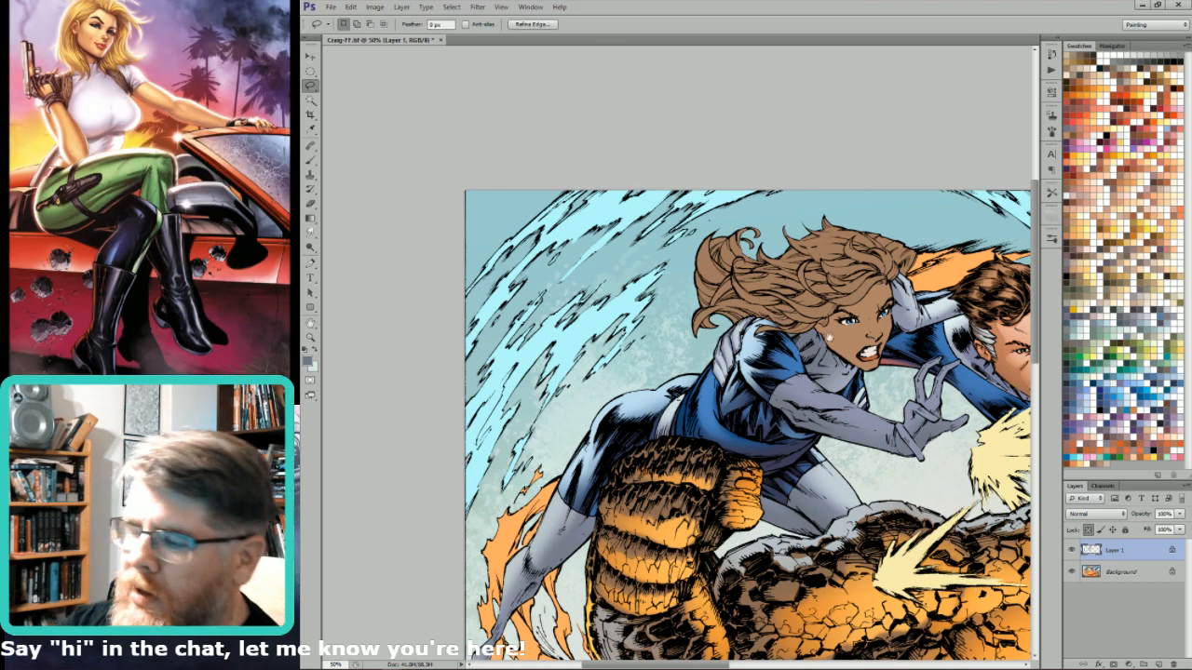
drag(828, 337, 728, 388)
key(ctrl+d)
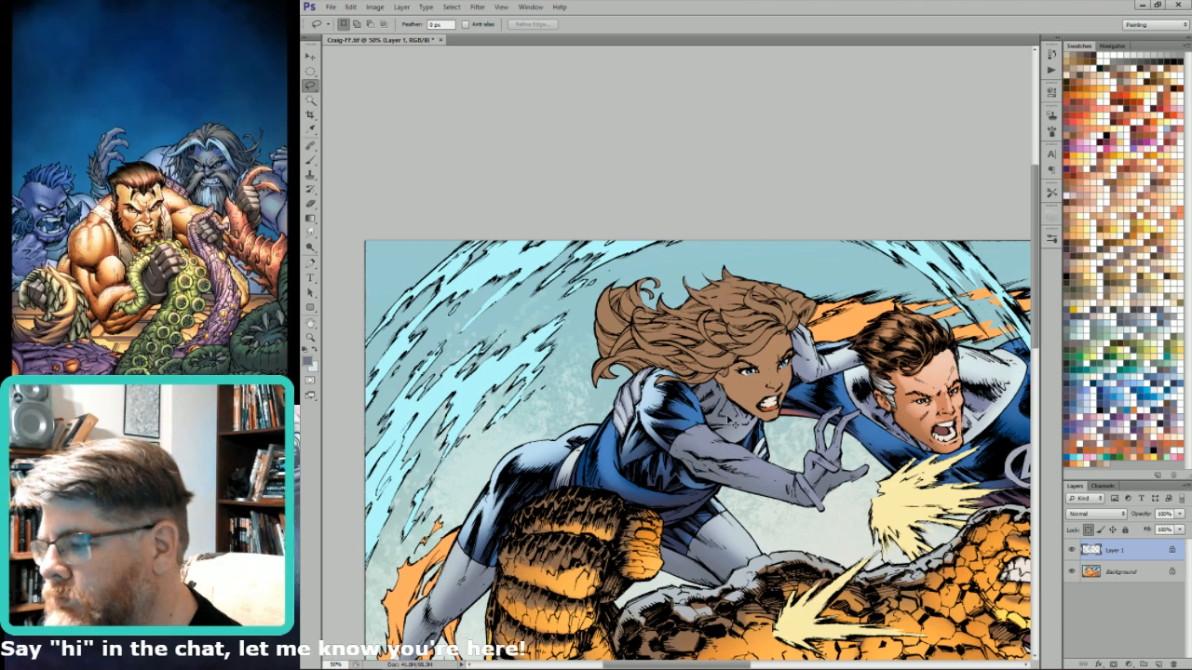
- Lasso the woman's outstretched forearm and hand and brush light grey highlights along their upper sides
drag(879, 311, 756, 338)
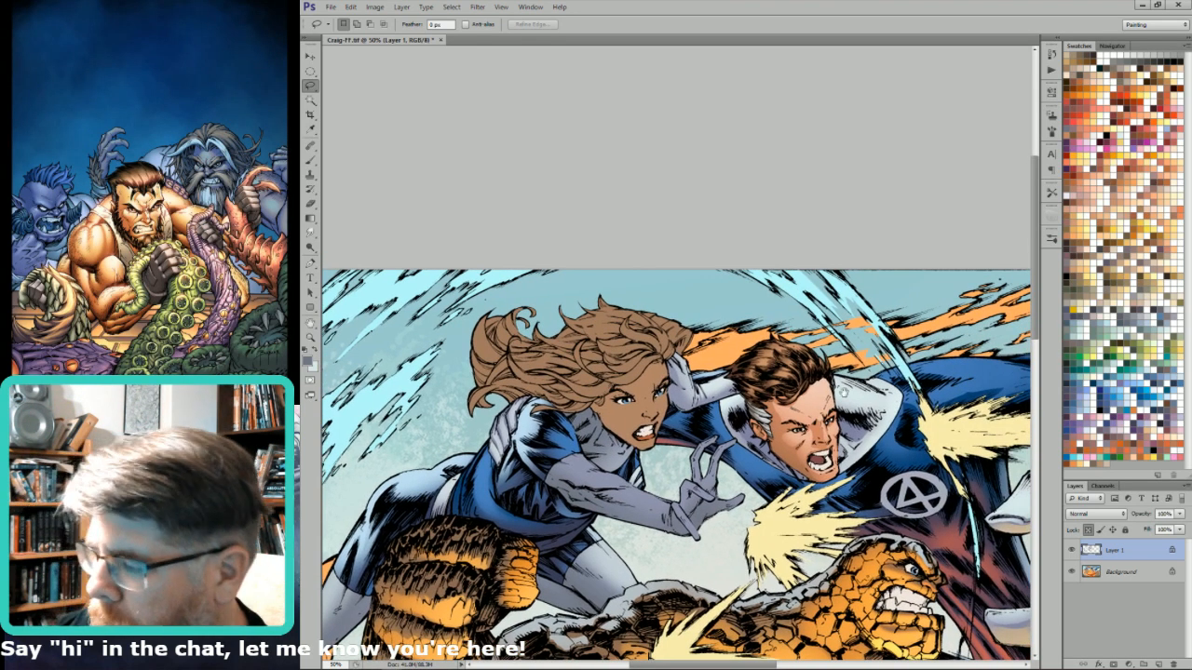
drag(924, 530, 844, 528)
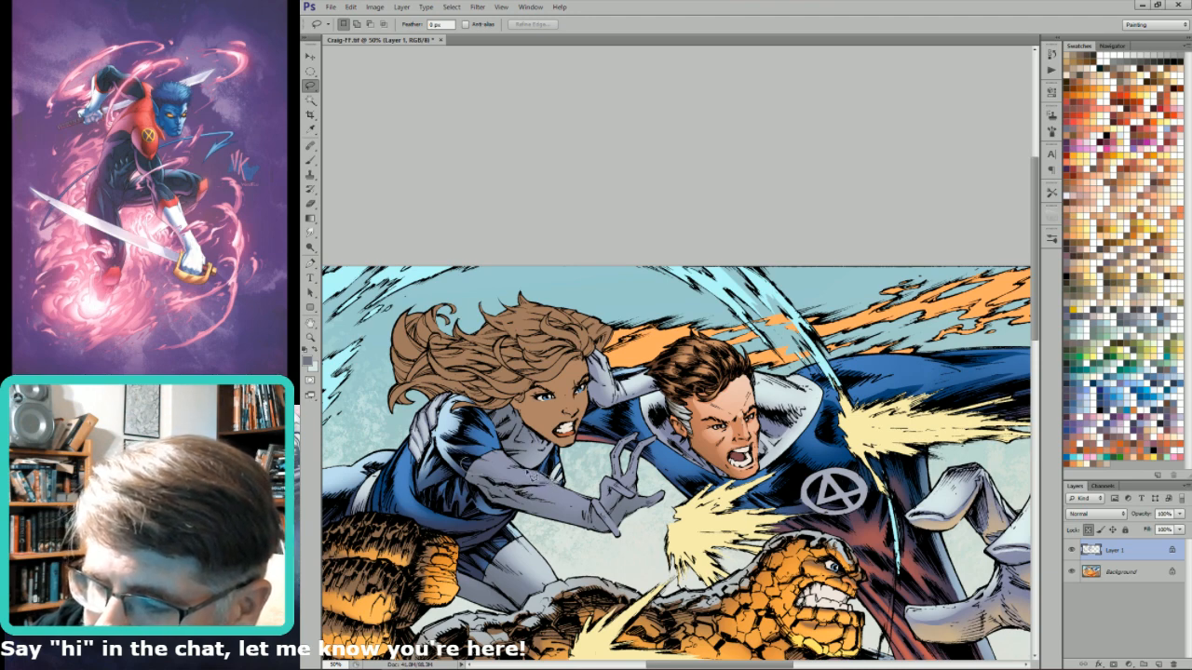
mouse_move(466, 458)
mouse_down()
mouse_move(508, 458)
mouse_move(579, 516)
mouse_up()
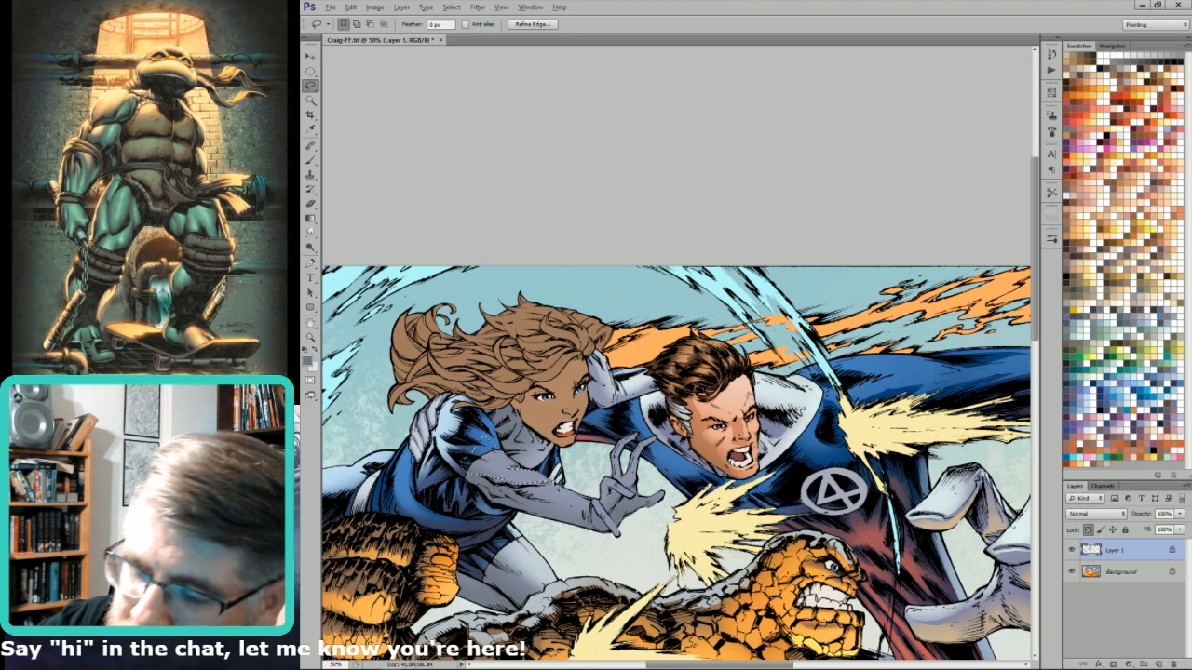
key(alt)
key(shift)
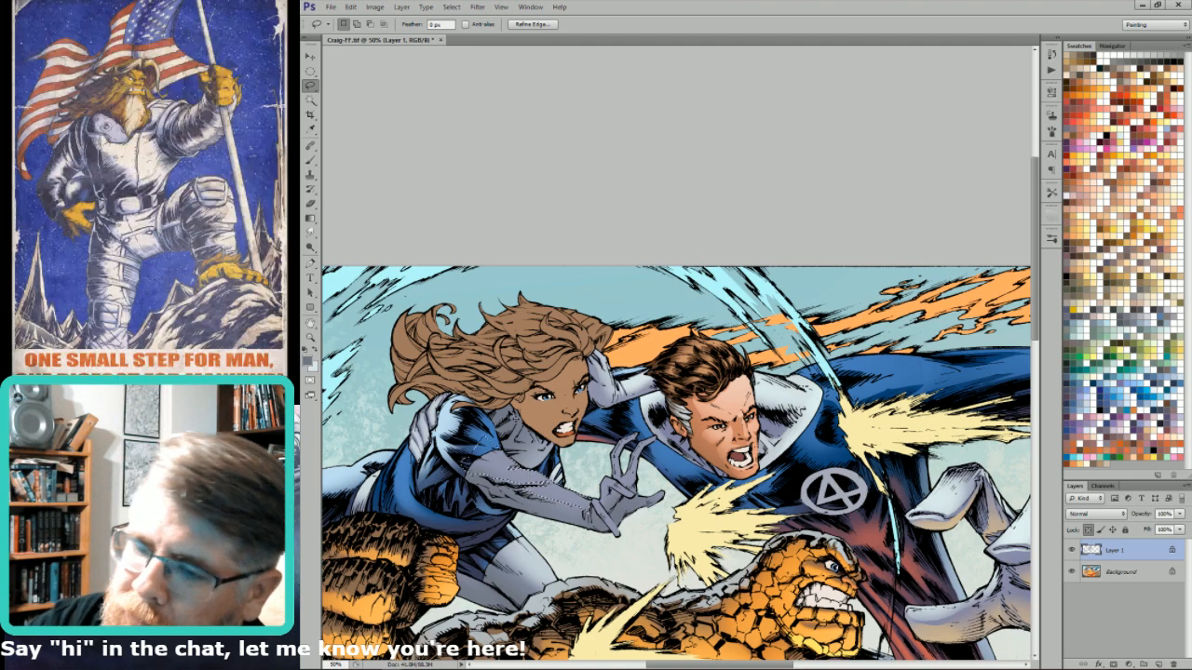
key(b)
key(x)
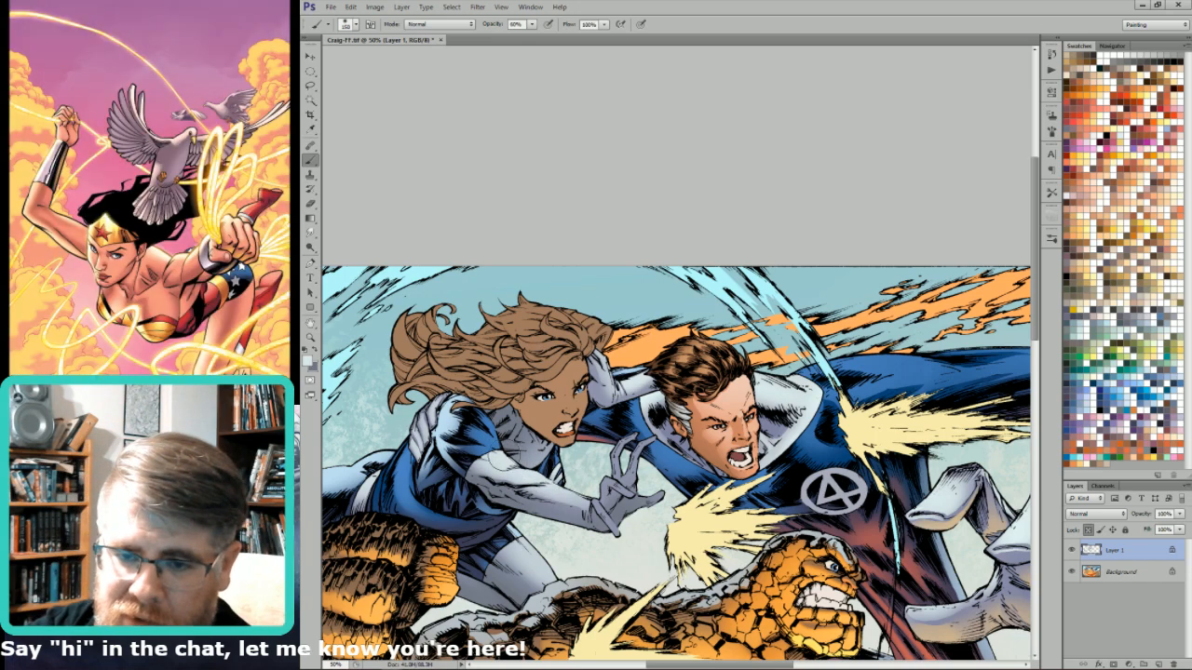
key(l)
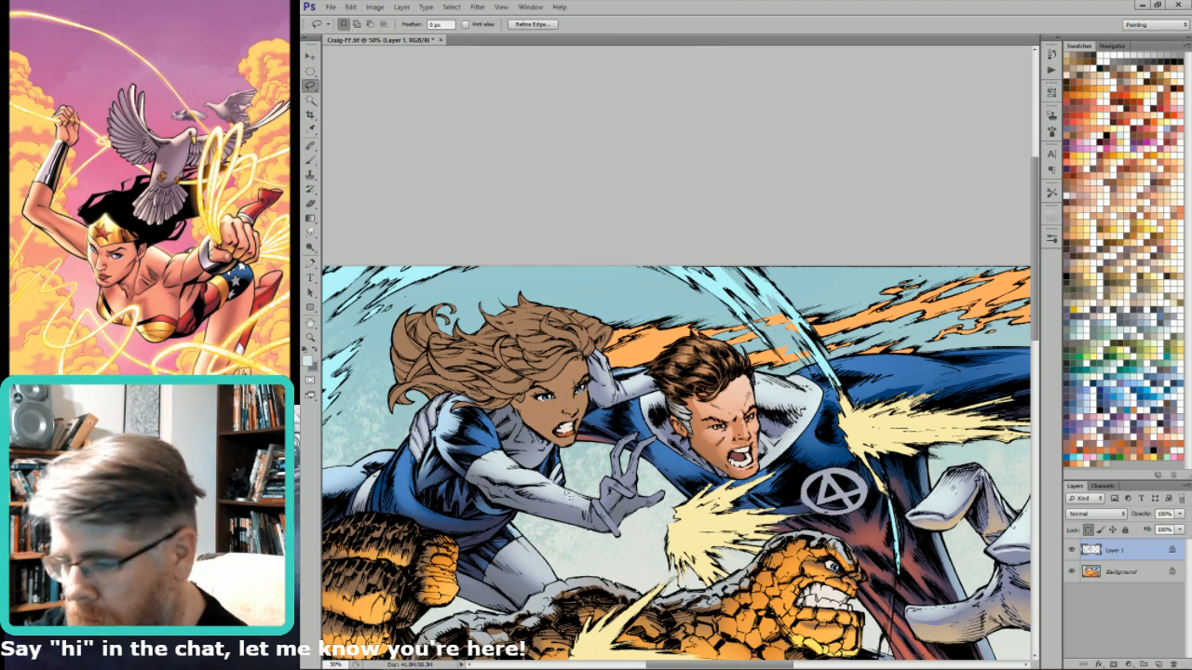
drag(549, 447, 603, 473)
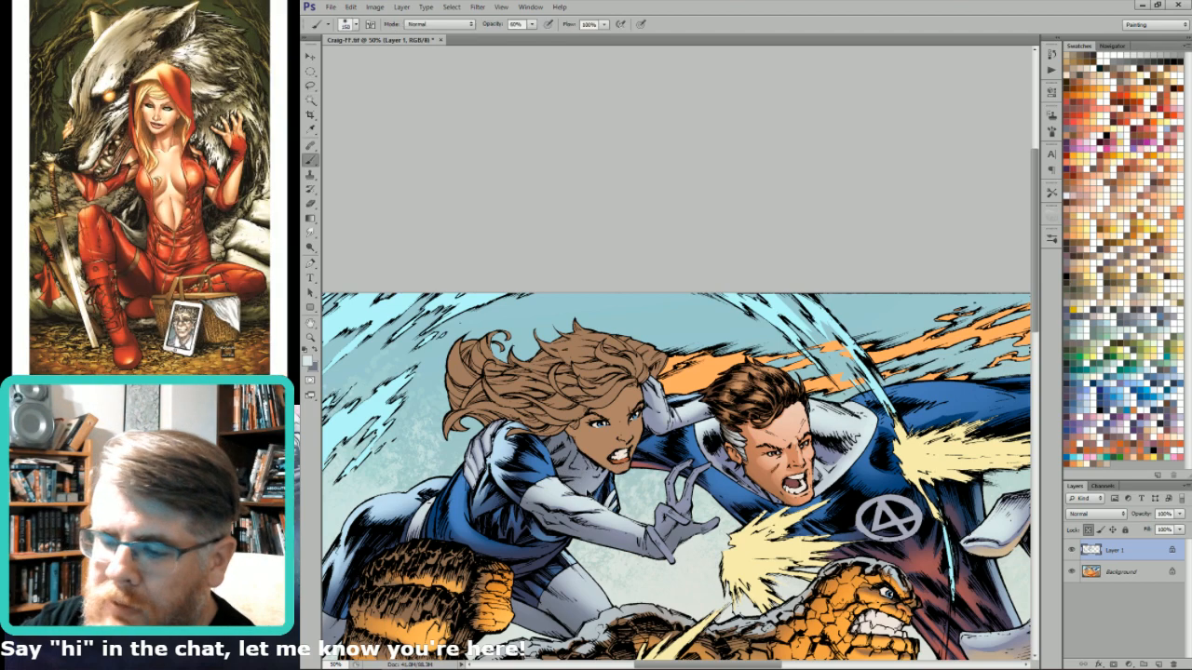
- Lasso the light grey collar area below the woman's jaw and brush highlights onto it at 60% opacity
key(b)
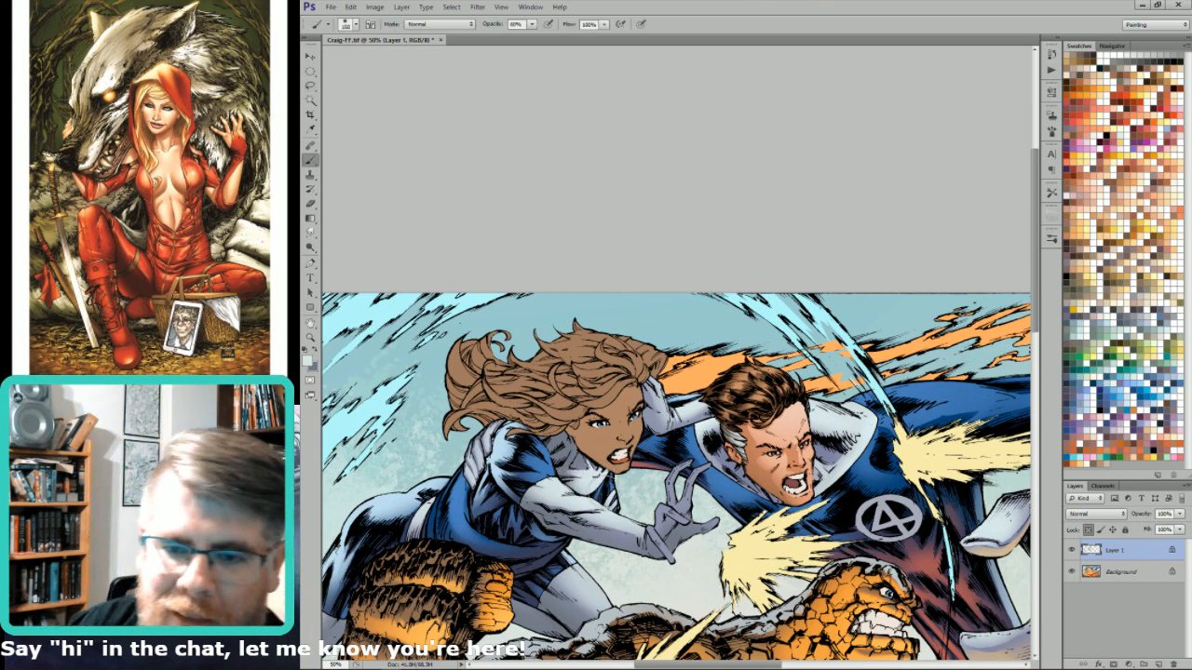
key(6)
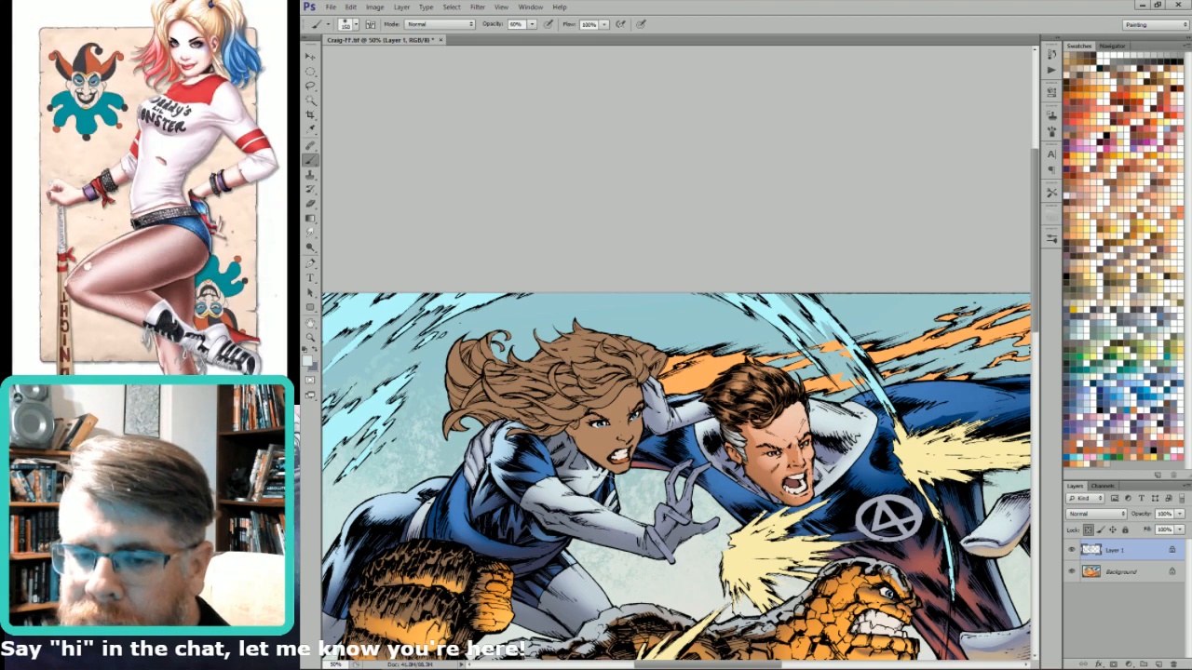
key(8)
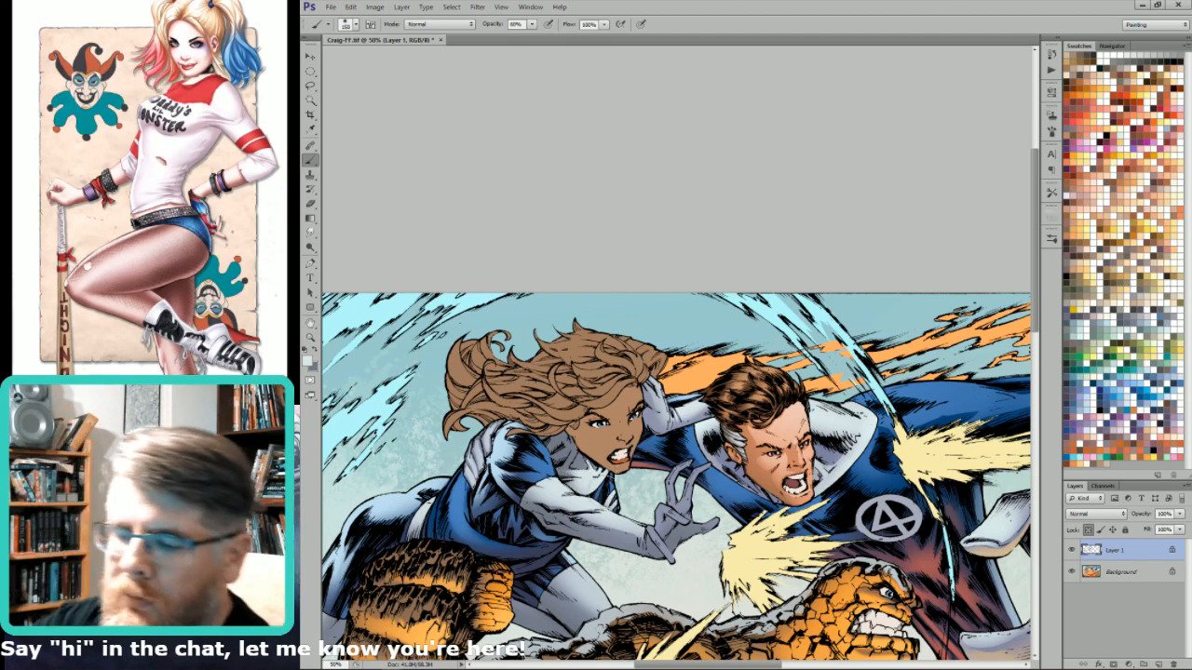
key(l)
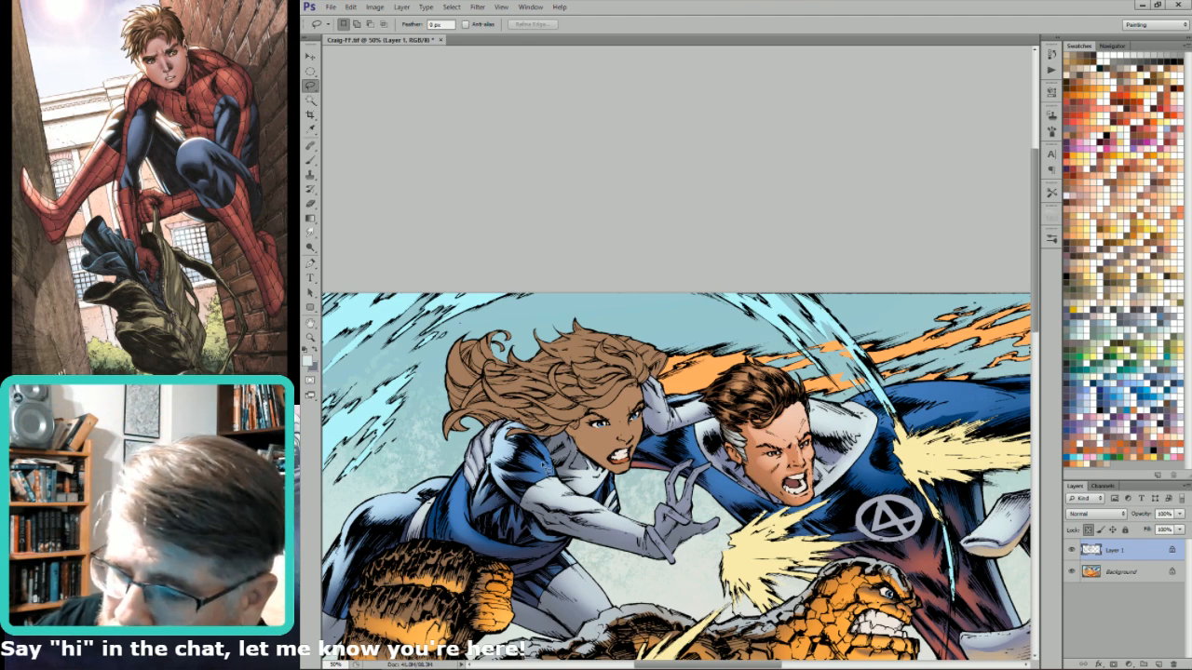
drag(579, 457, 579, 444)
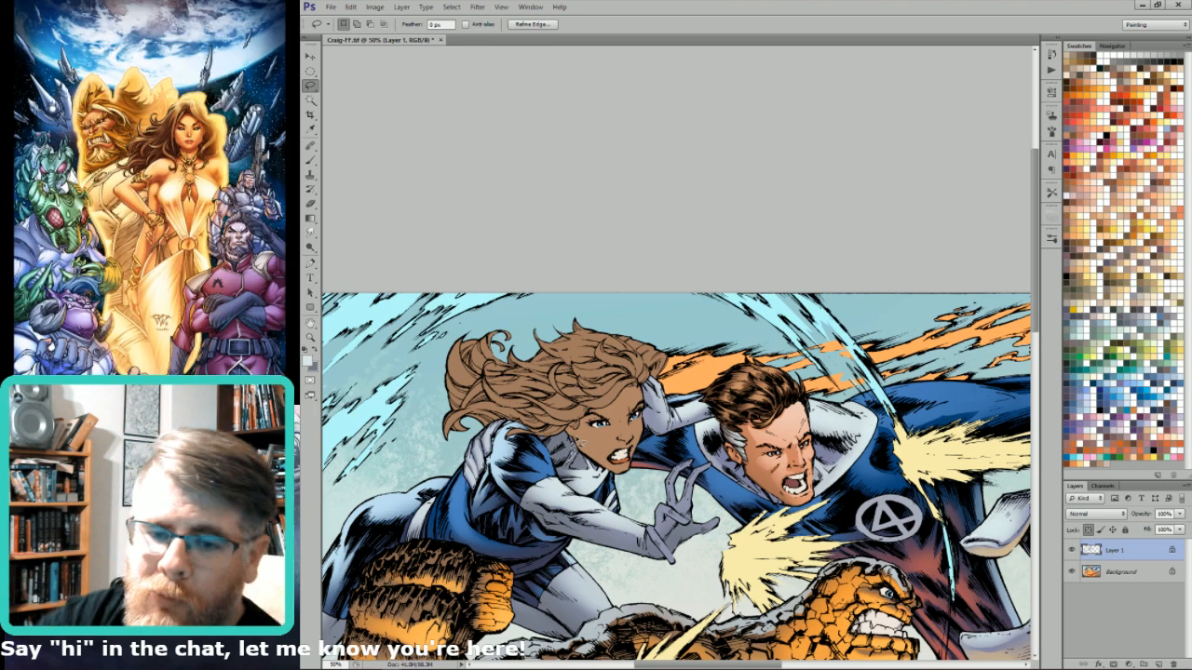
key(b)
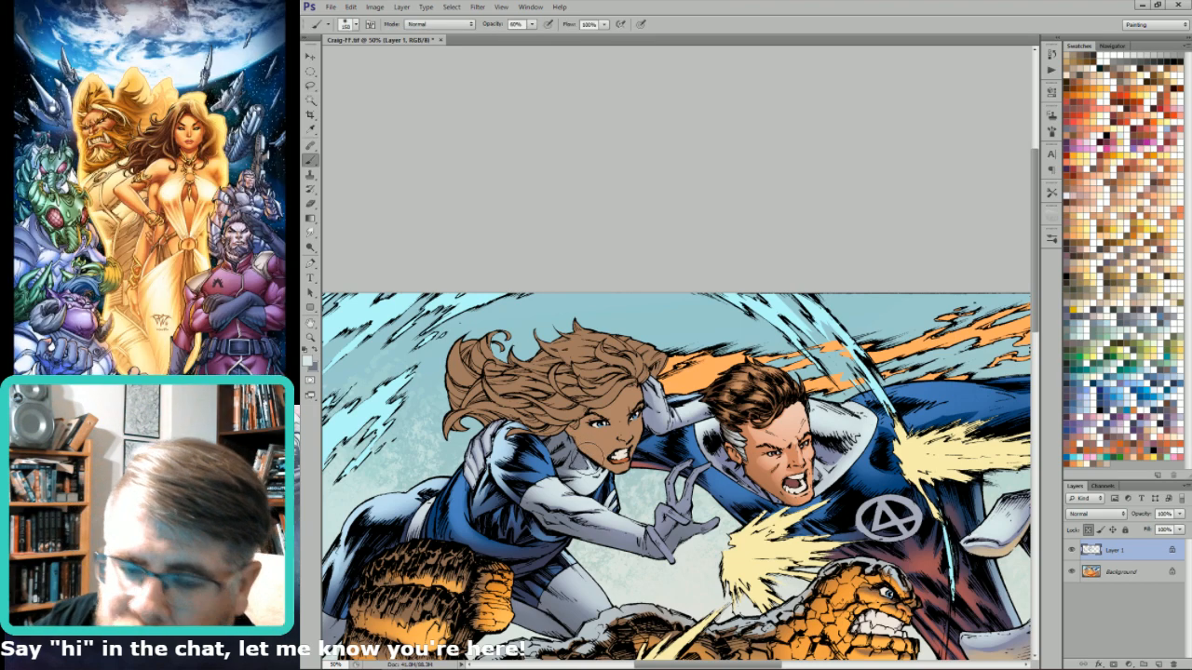
key(l)
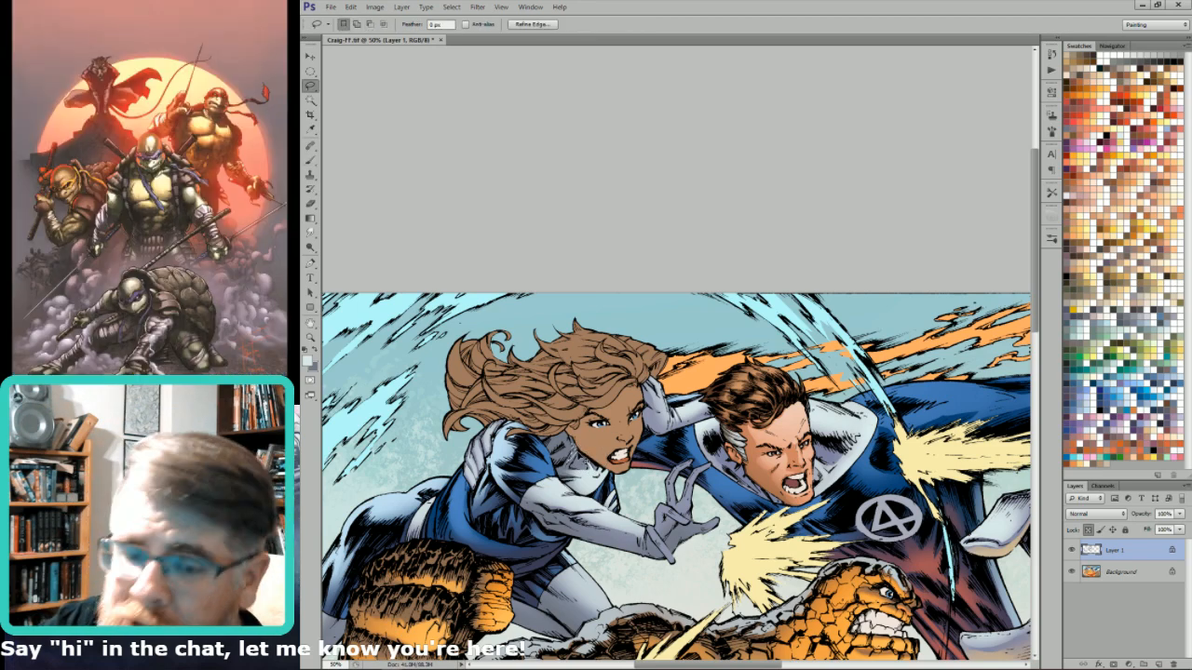
key(b)
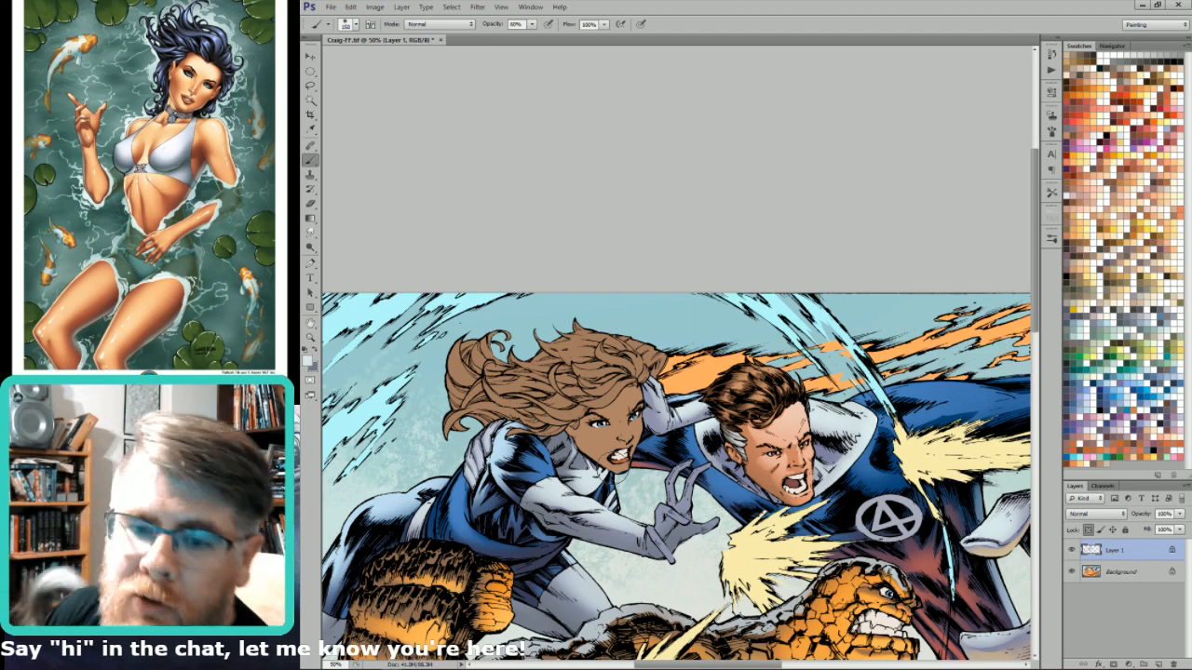
double_click(815, 9)
click(1086, 7)
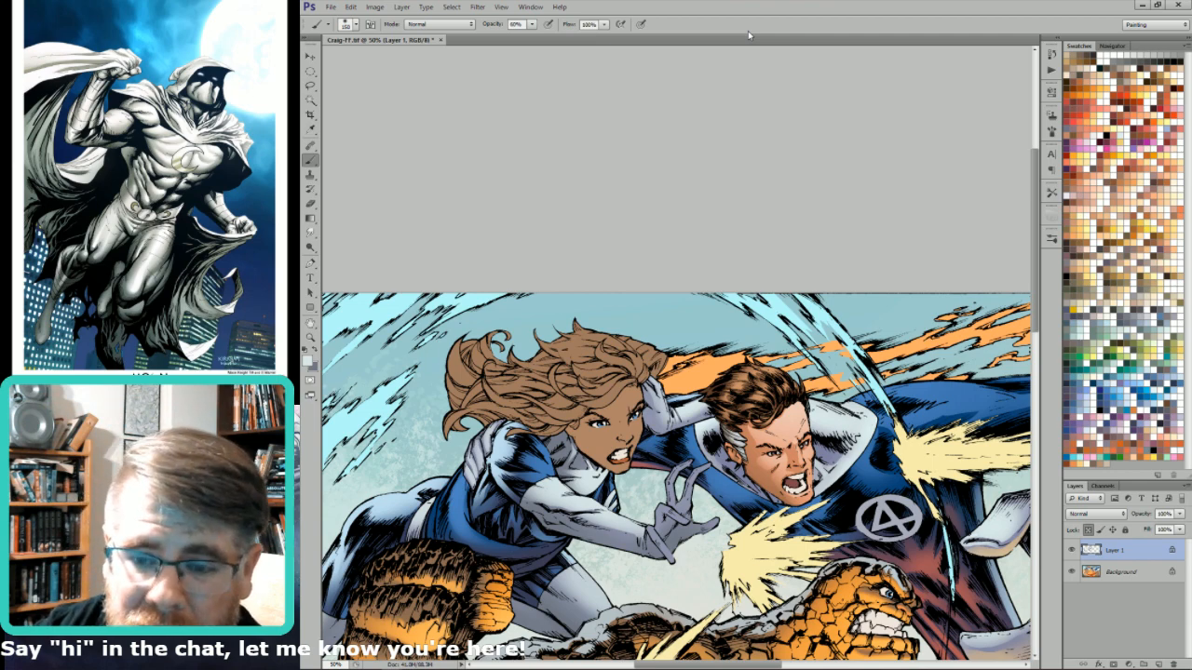
key(w)
click(577, 372)
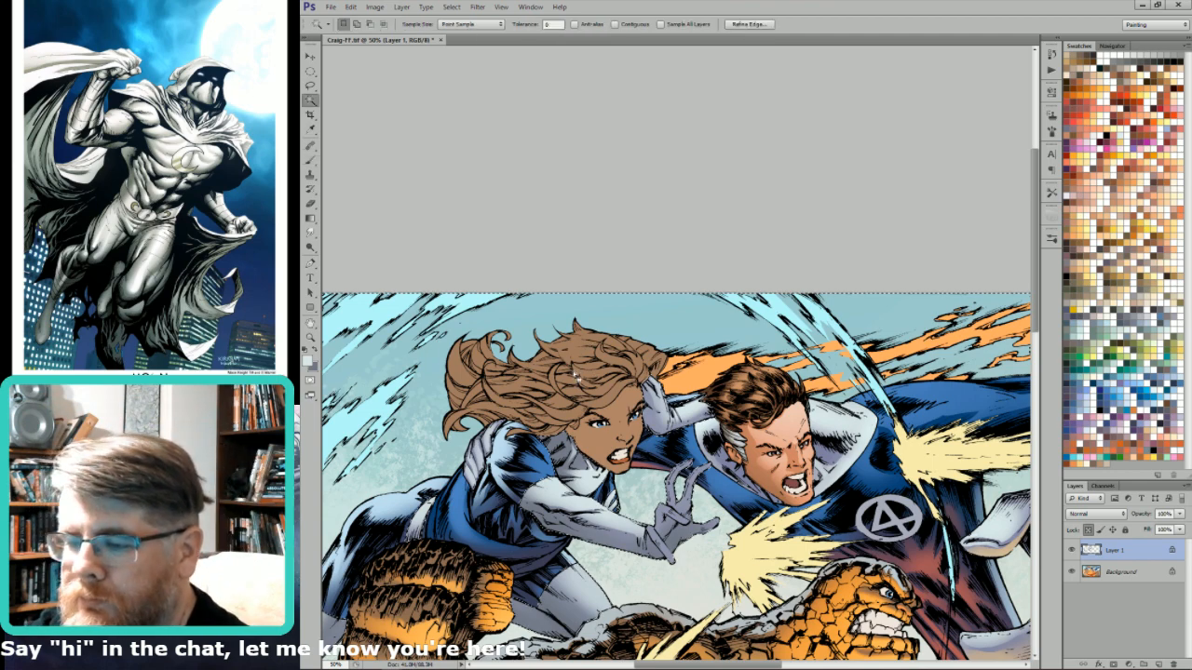
key(l)
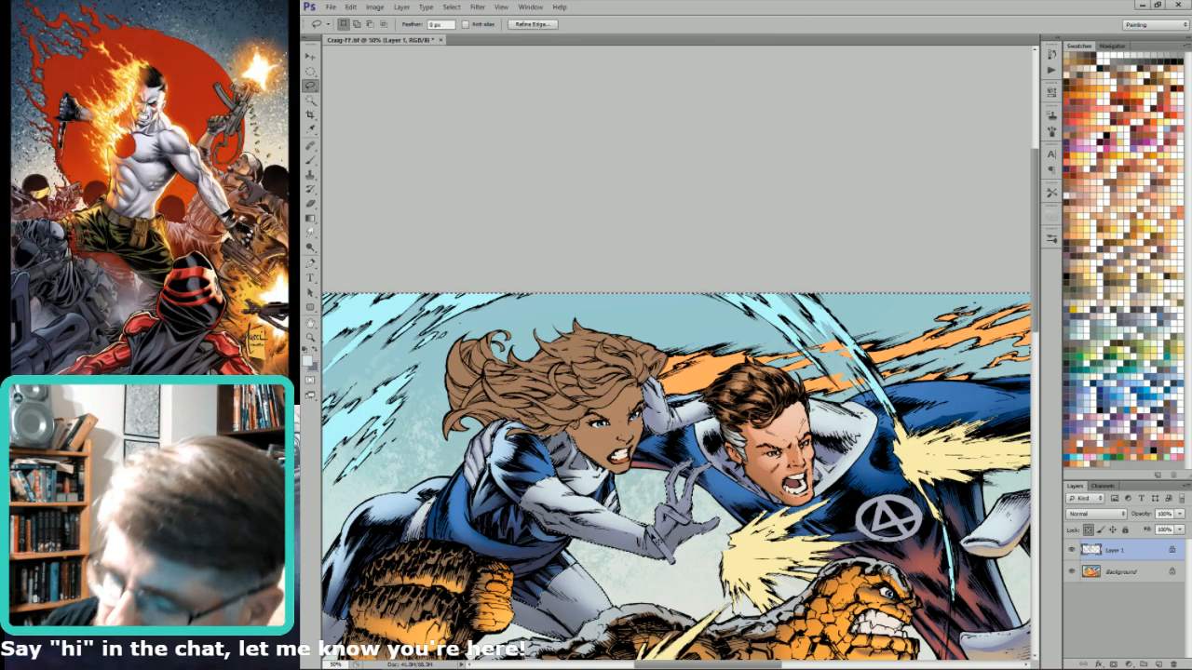
key(ctrl+d)
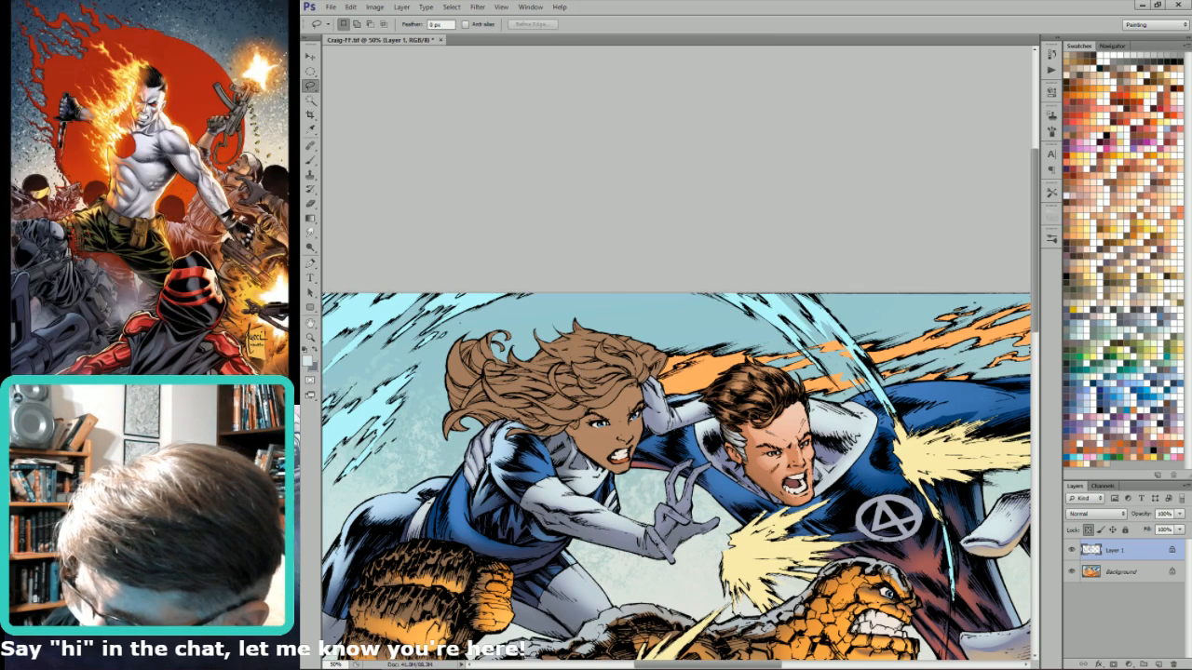
- Lasso the palm and fingers of the woman's outstretched hand and brush light grey highlights inside the selection
drag(676, 567, 663, 529)
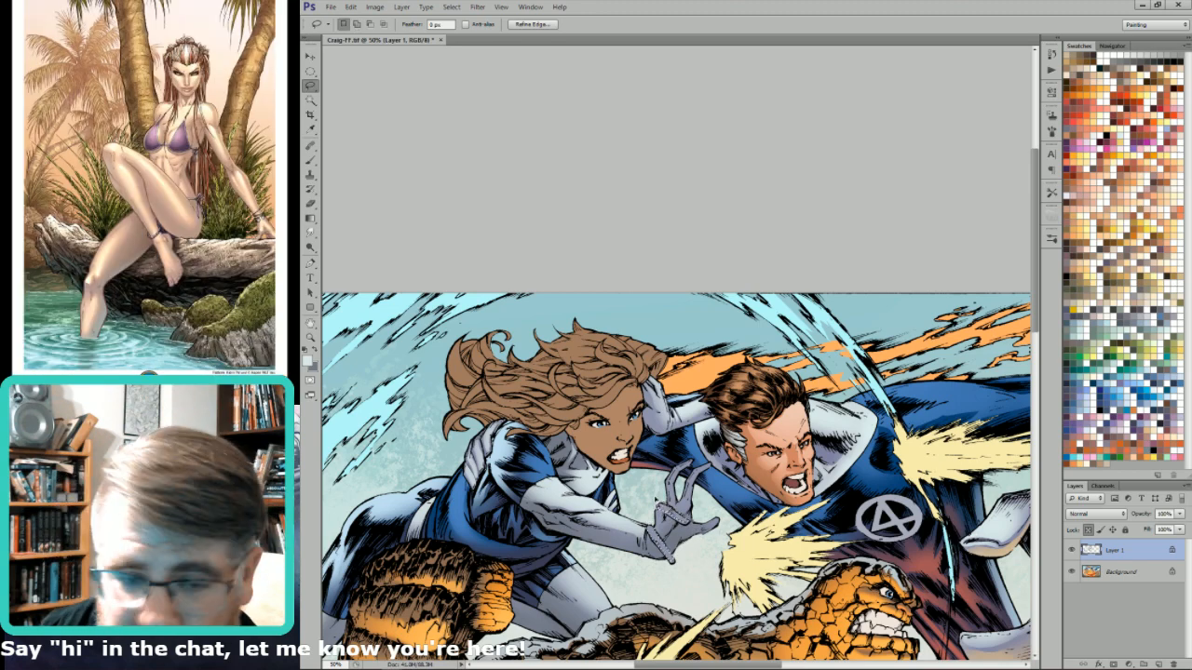
key(shift)
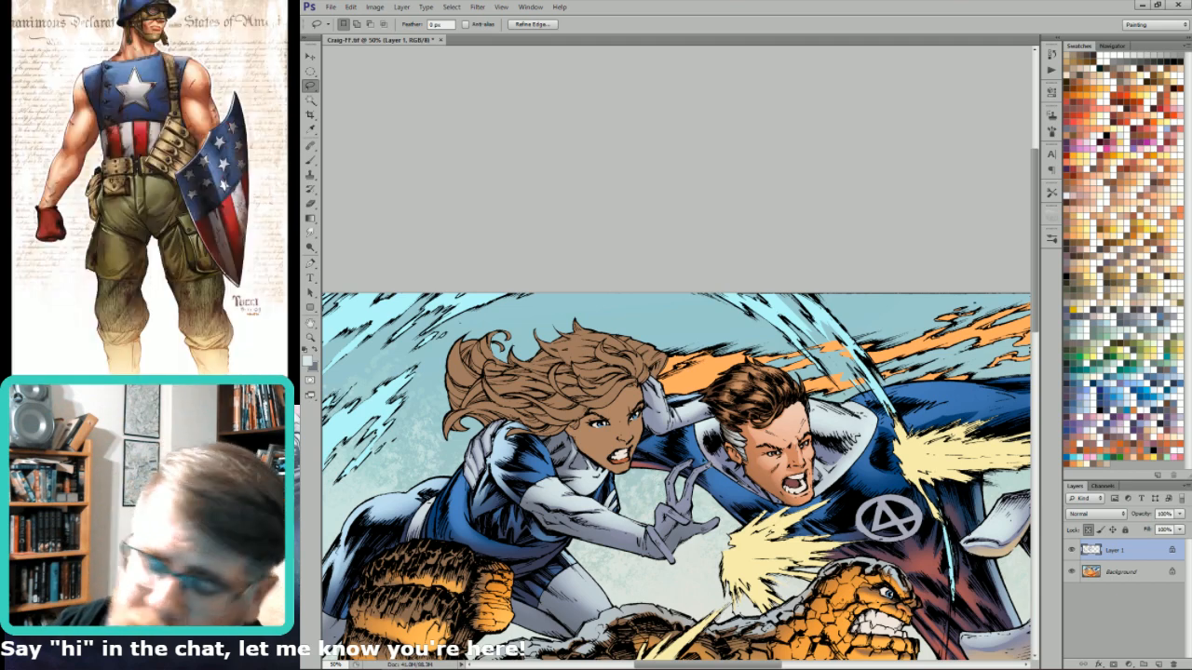
key(shift)
key(shift)
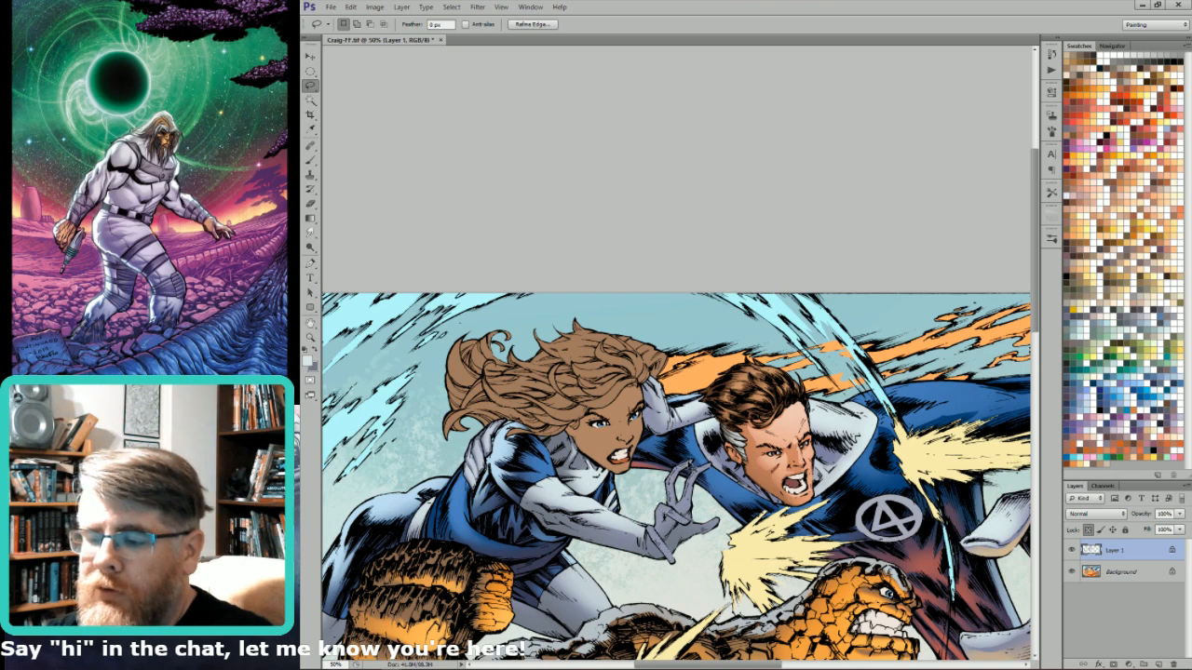
key(b)
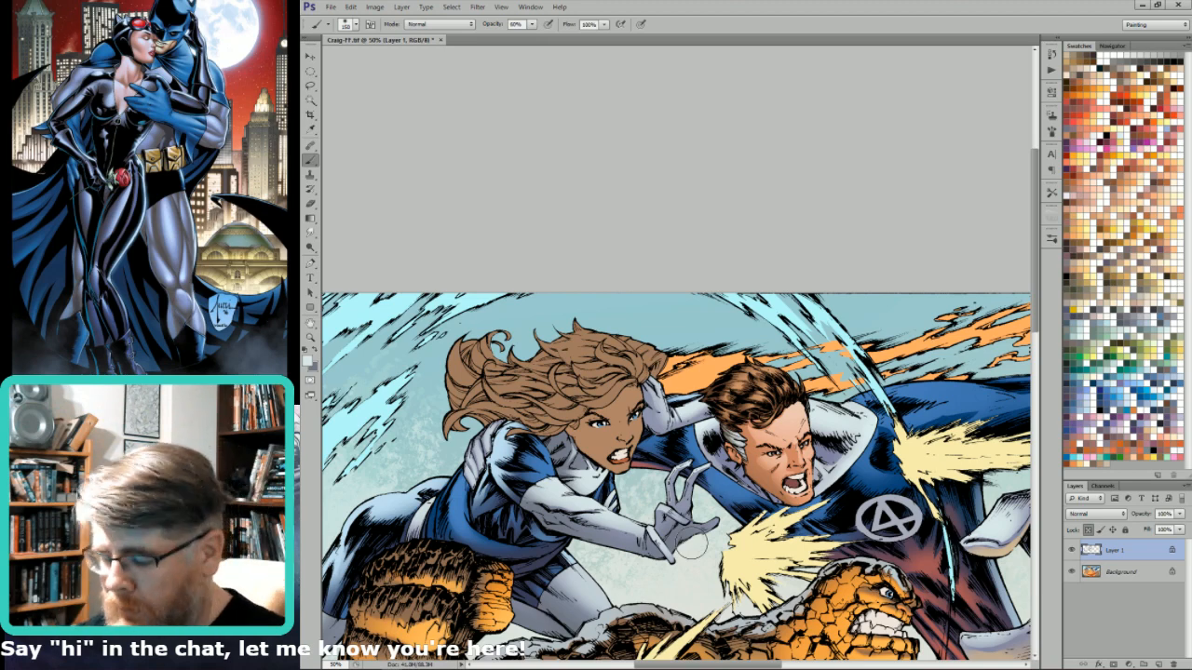
- Lasso small areas on the wrist and fingers of the woman's outstretched hand and lighten them with the Gradient tool
key(l)
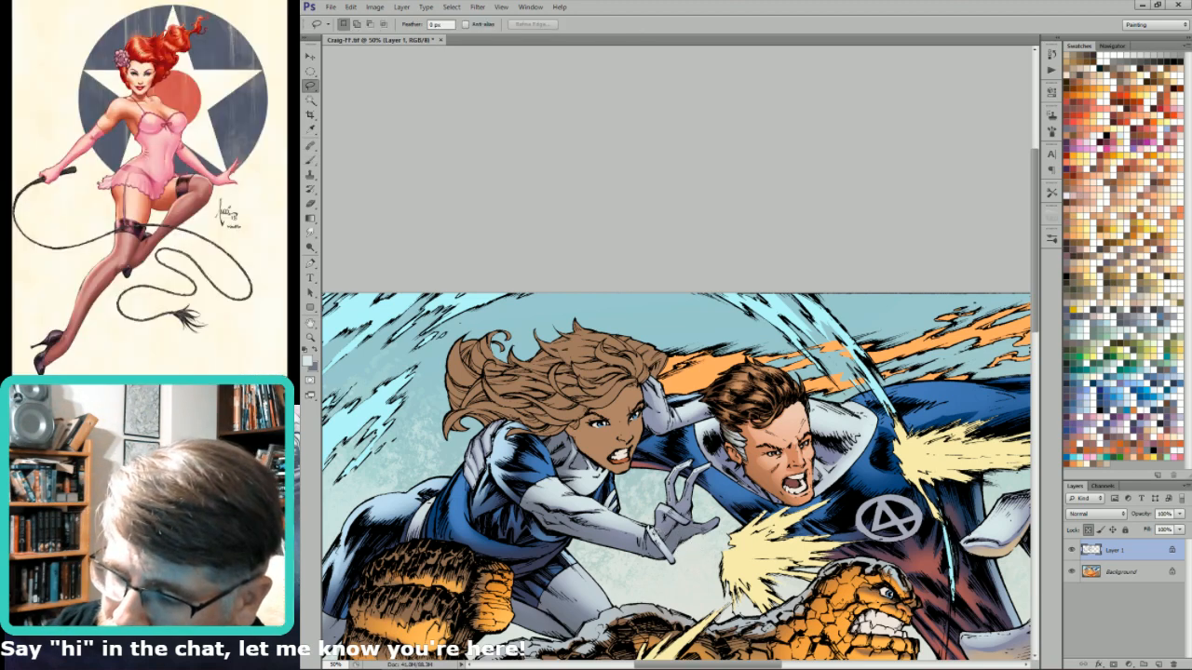
drag(654, 536, 650, 511)
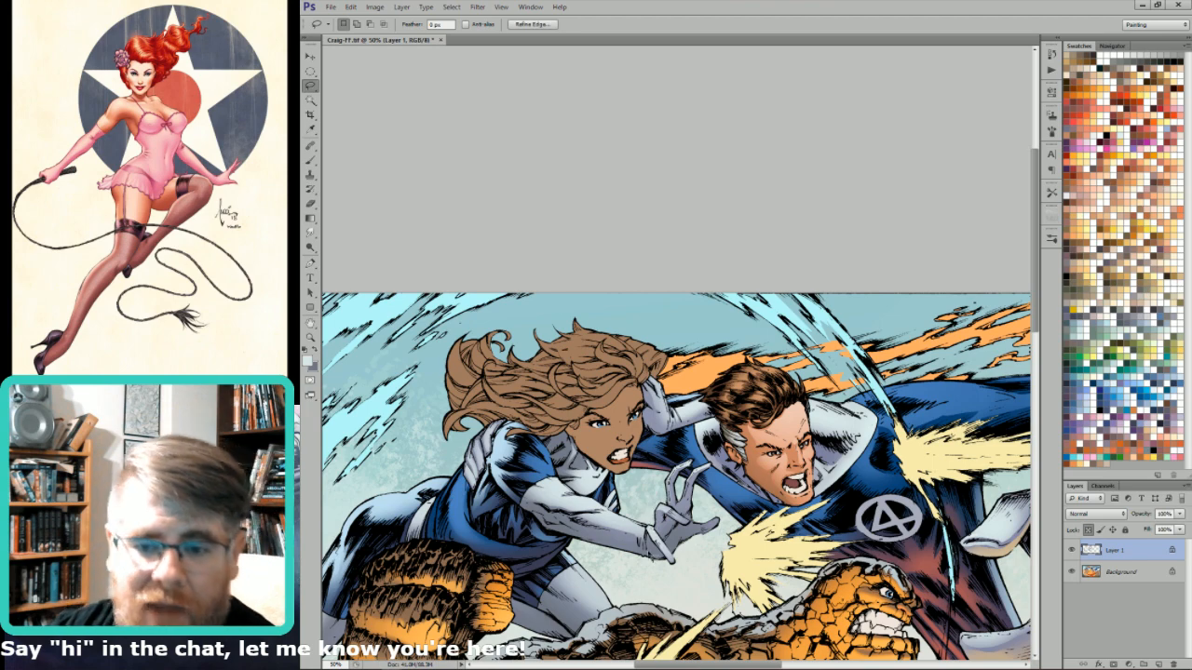
key(g)
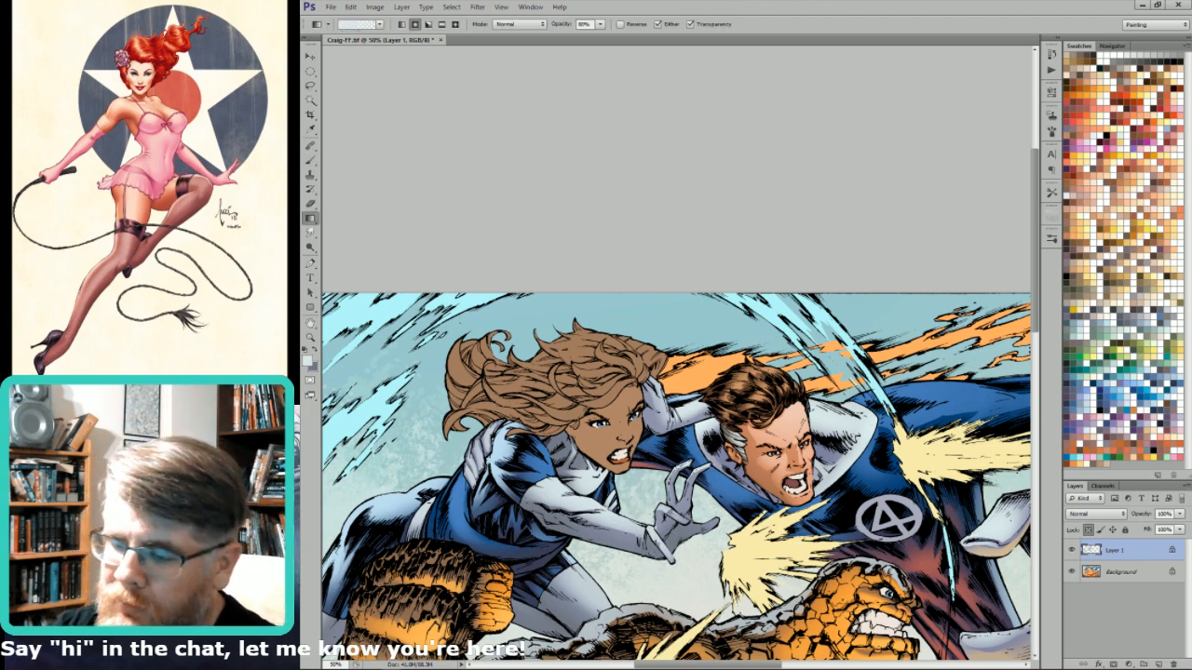
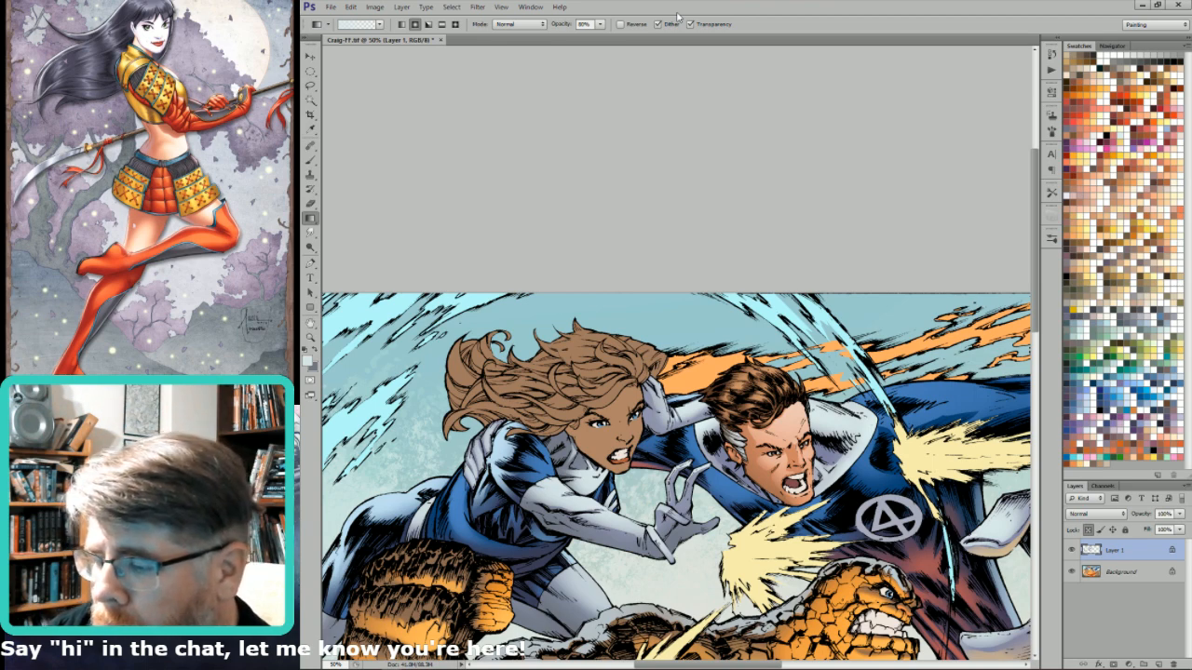
key(l)
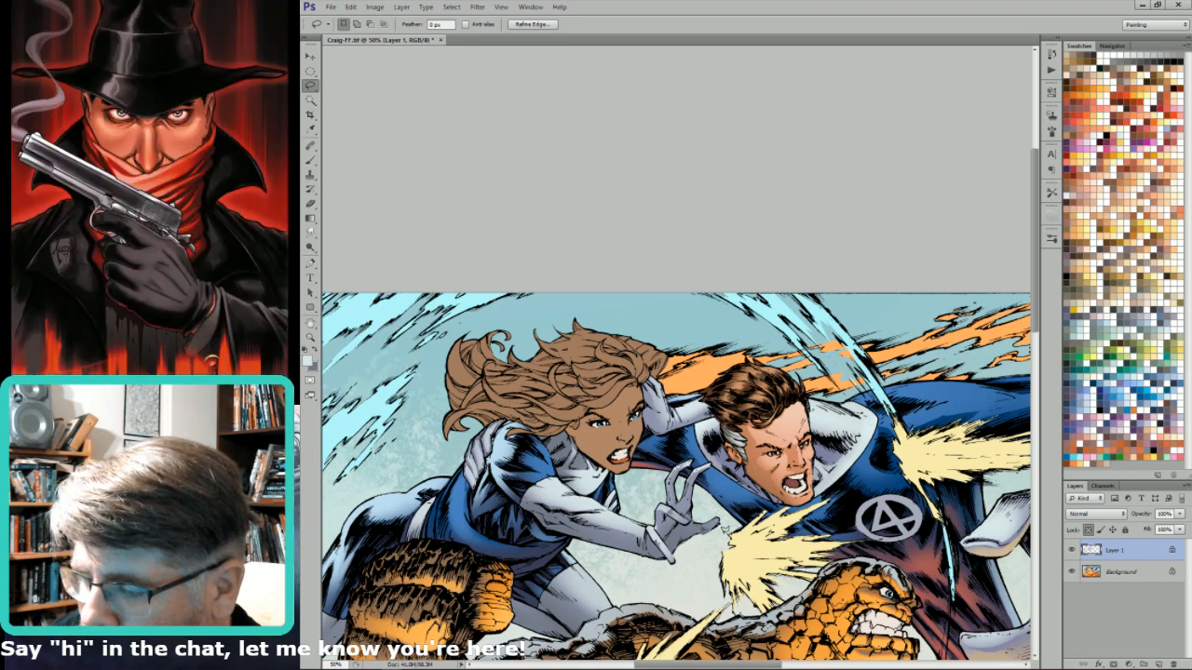
key(g)
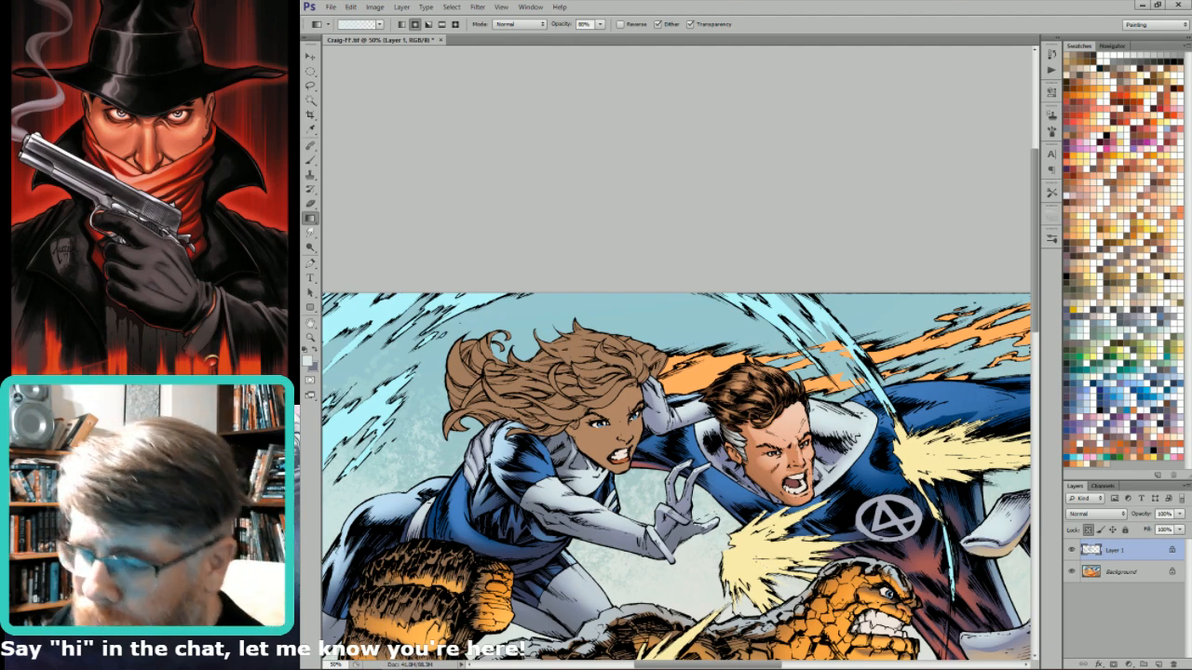
- Lasso the light grey upper chest of the woman's costume and add gradient highlights at 40% opacity
key(l)
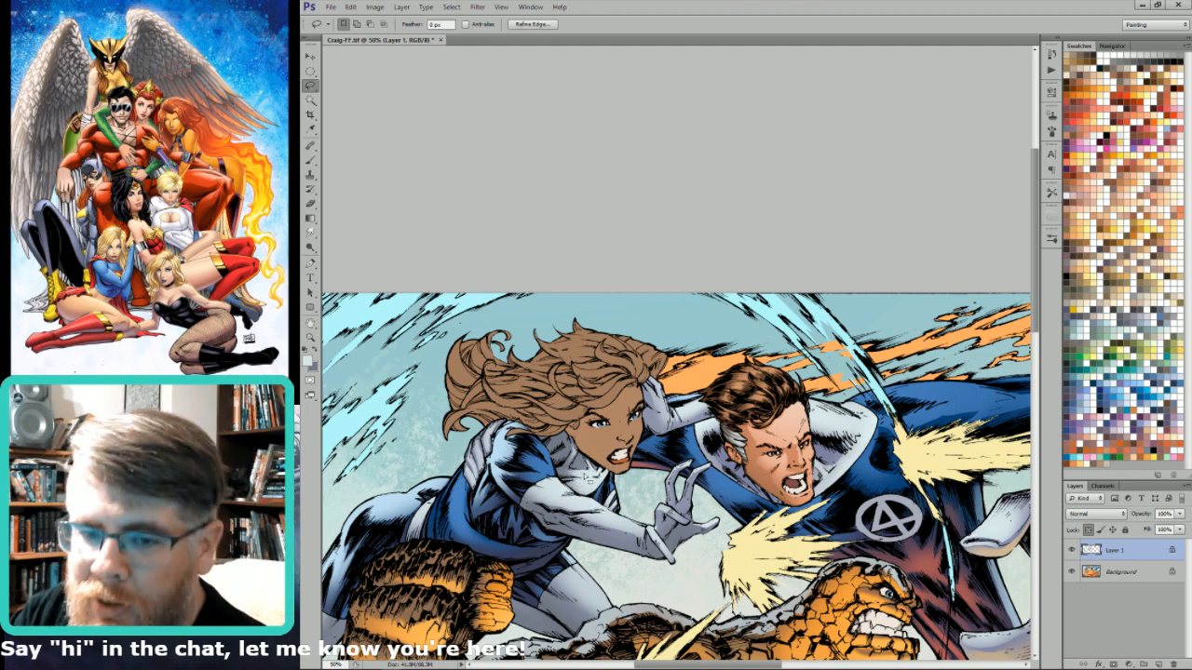
key(g)
key(4)
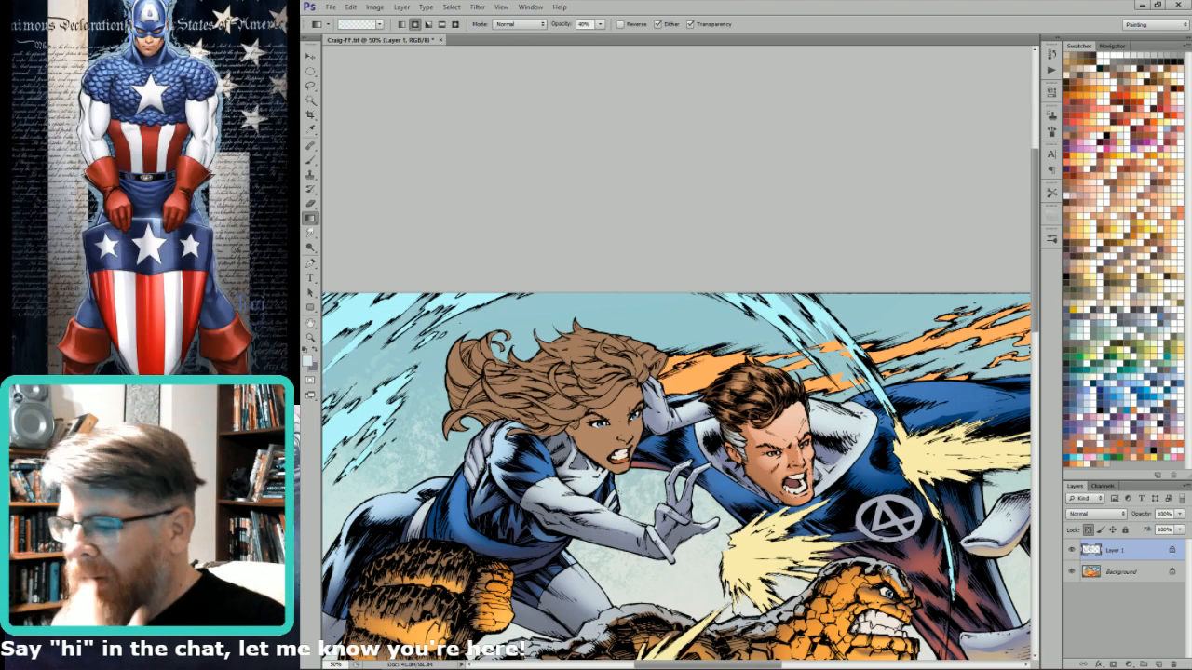
key(l)
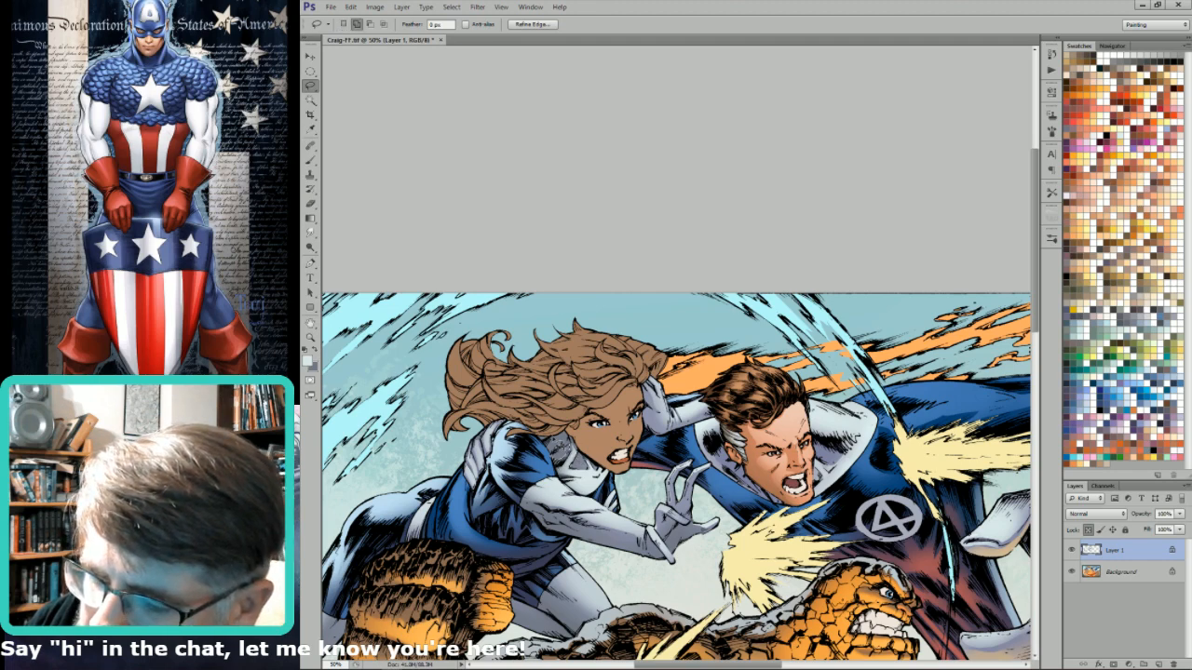
key(g)
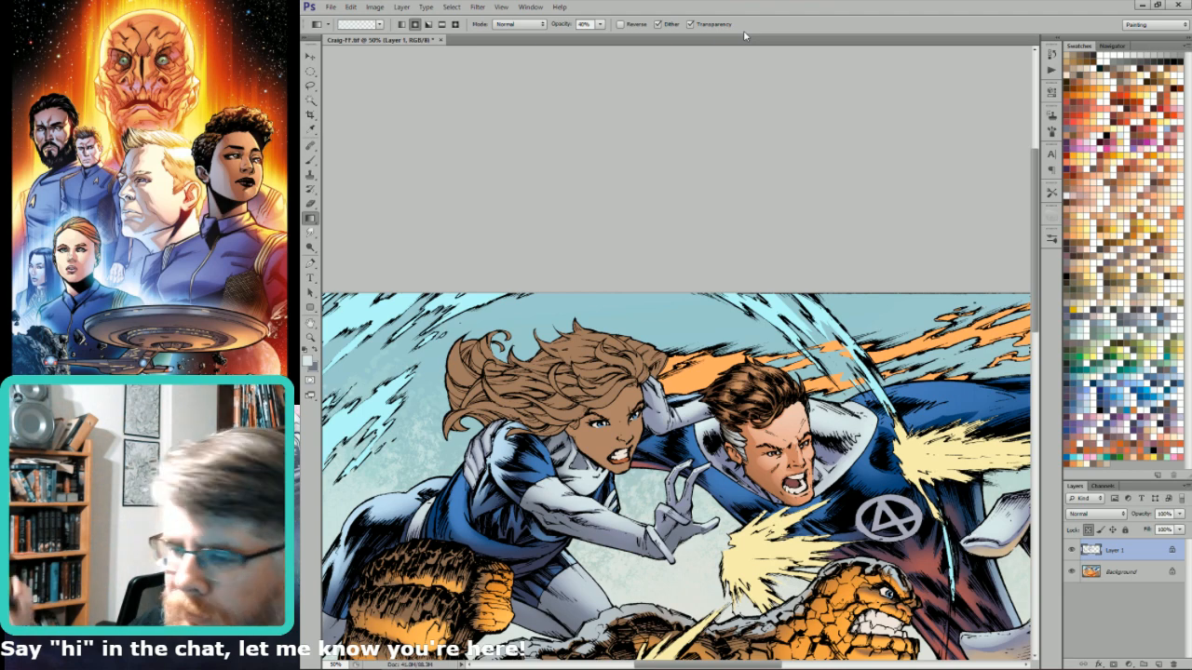
key(l)
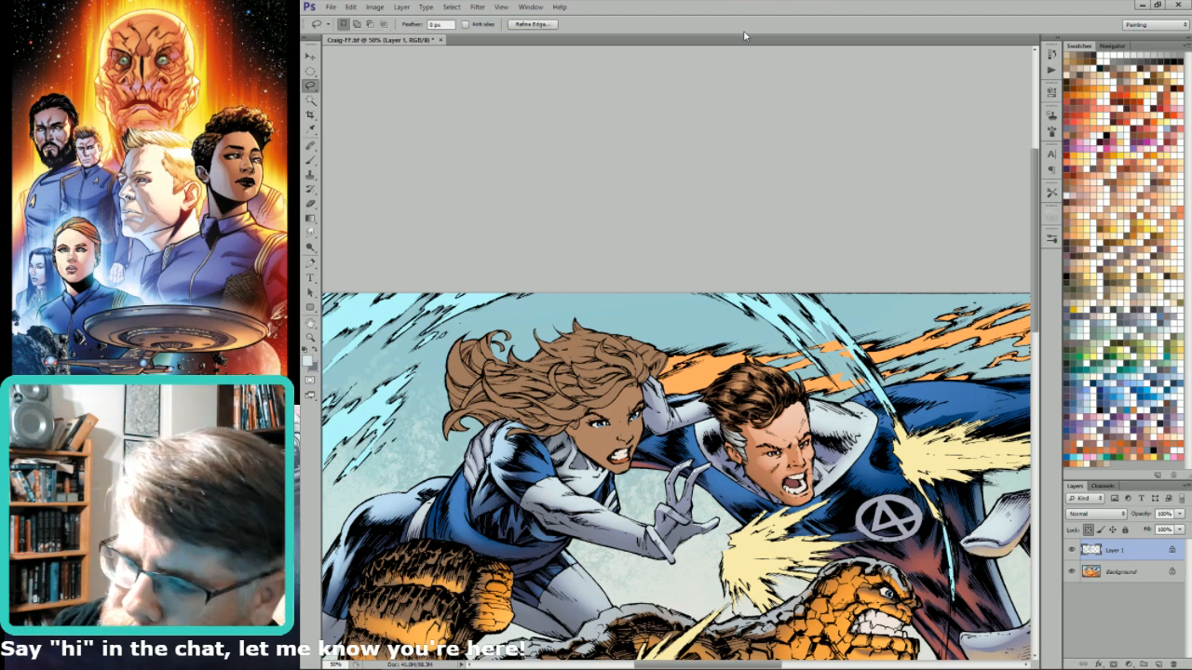
- Make a Magic Wand selection at the woman's hair, switch to a smaller brush and clear the selection
drag(728, 339, 685, 345)
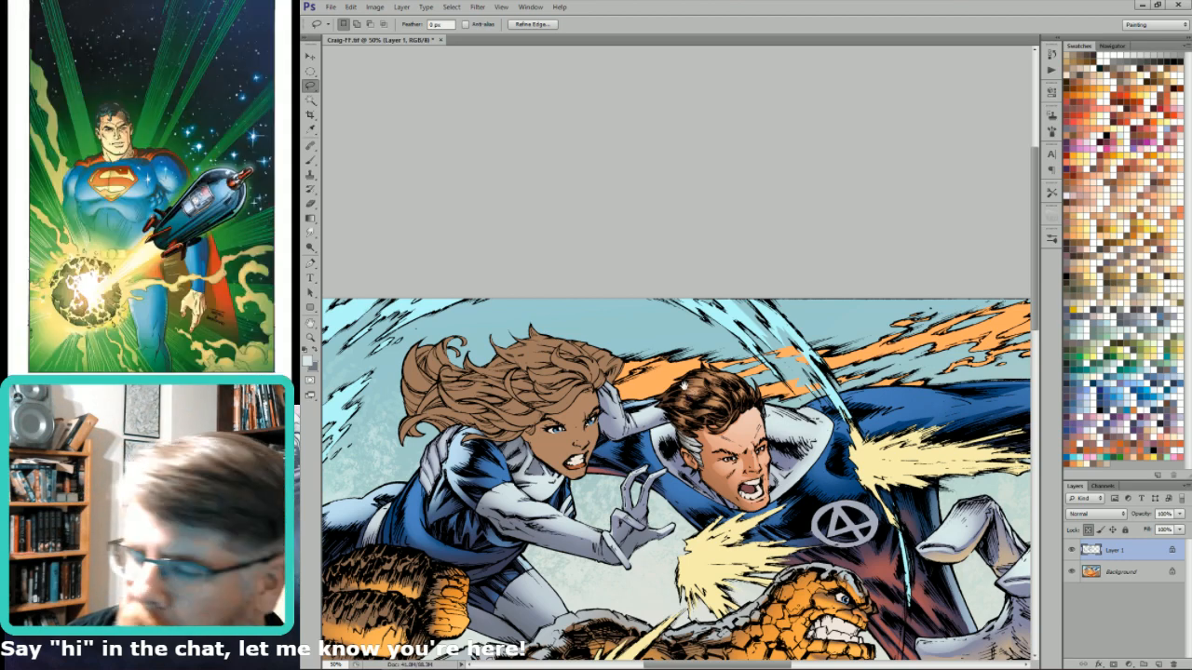
drag(499, 432, 599, 433)
drag(516, 505, 632, 454)
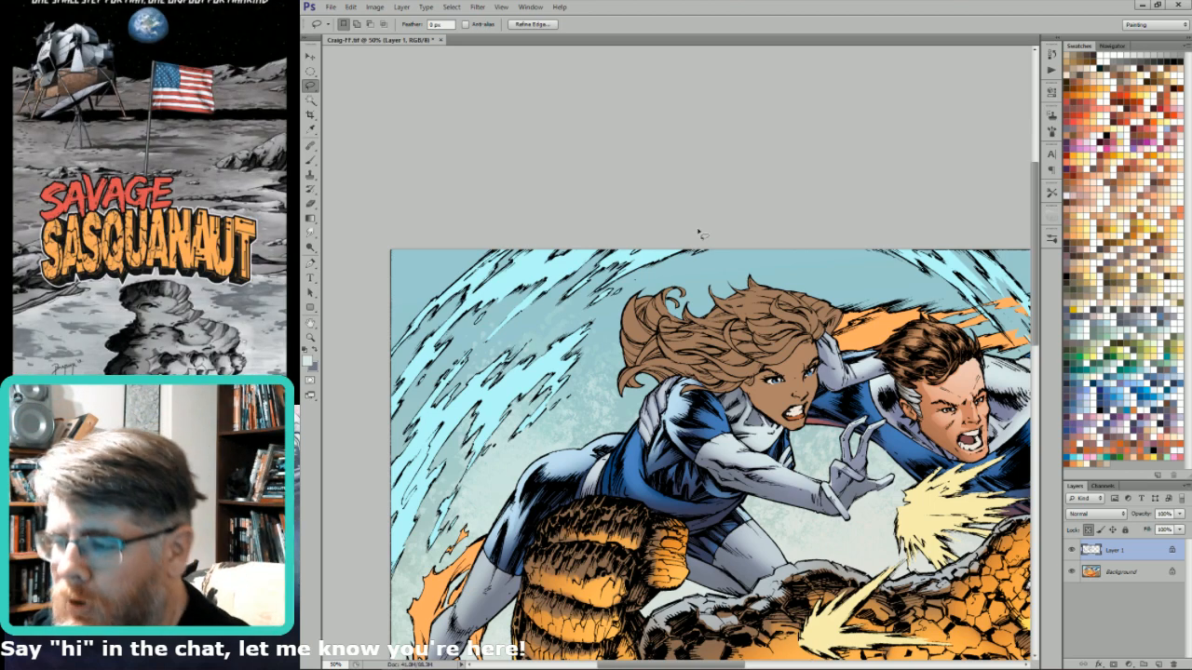
key(w)
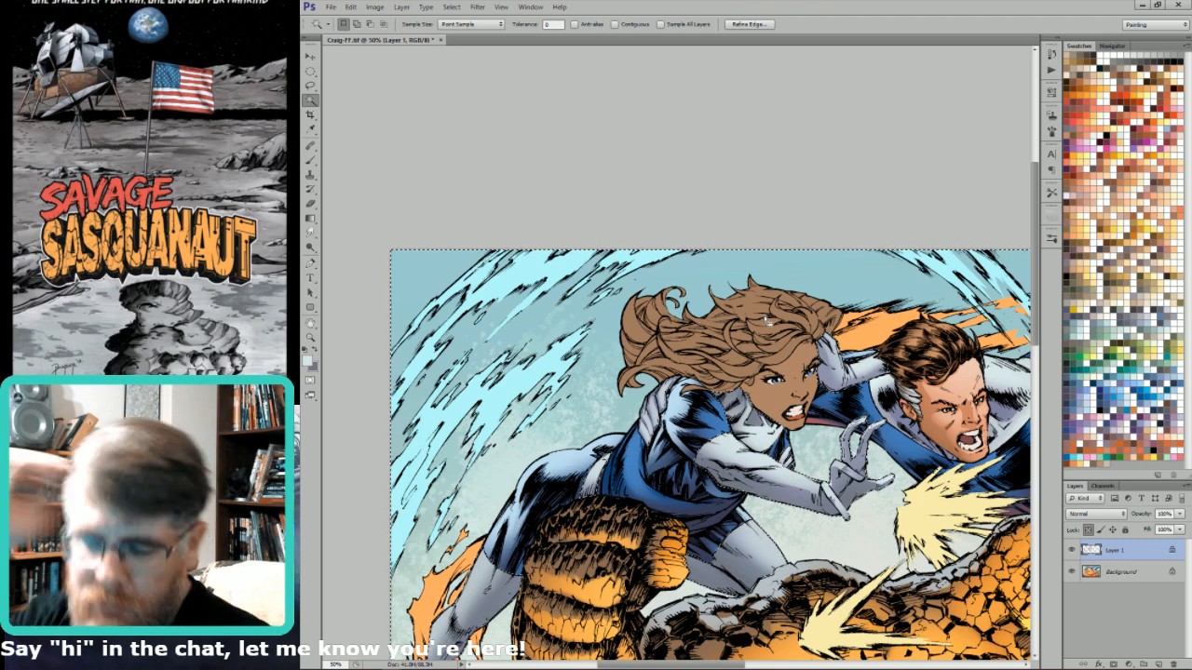
click(765, 321)
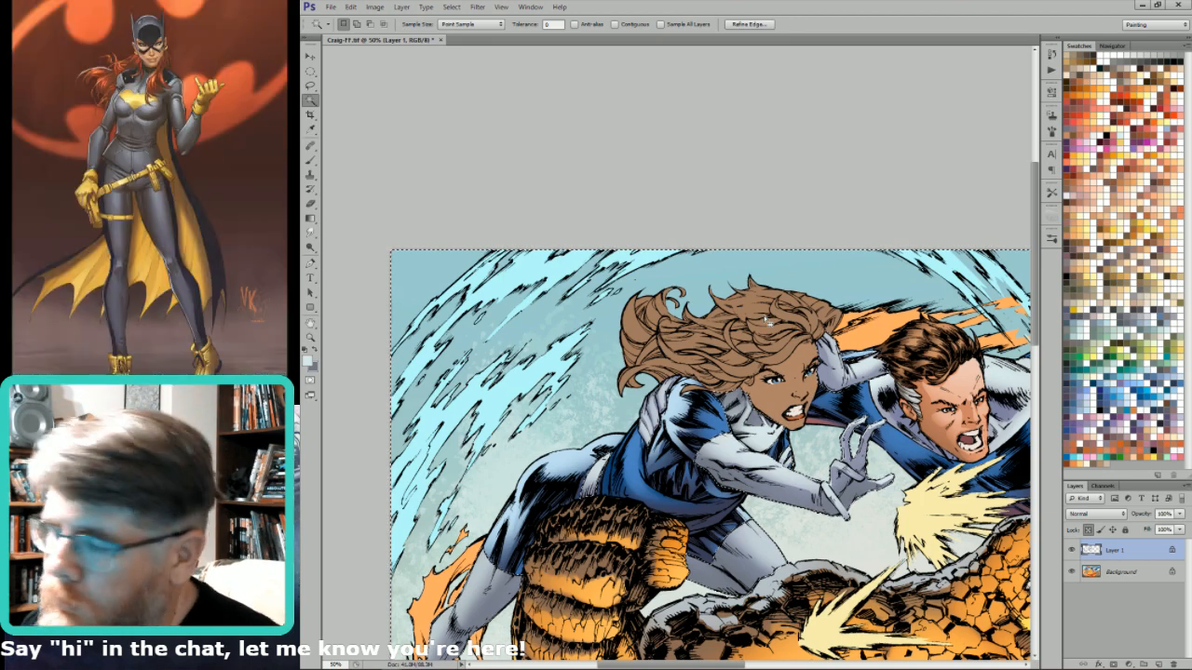
key(b)
drag(847, 344, 779, 397)
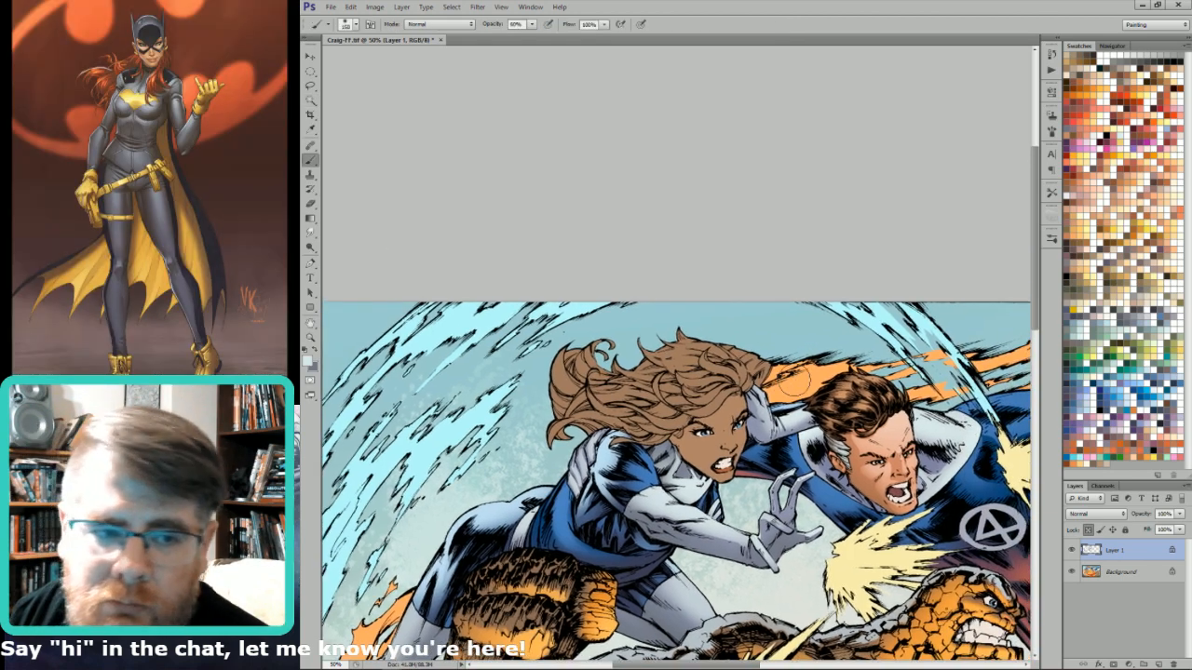
key(p)
key(b)
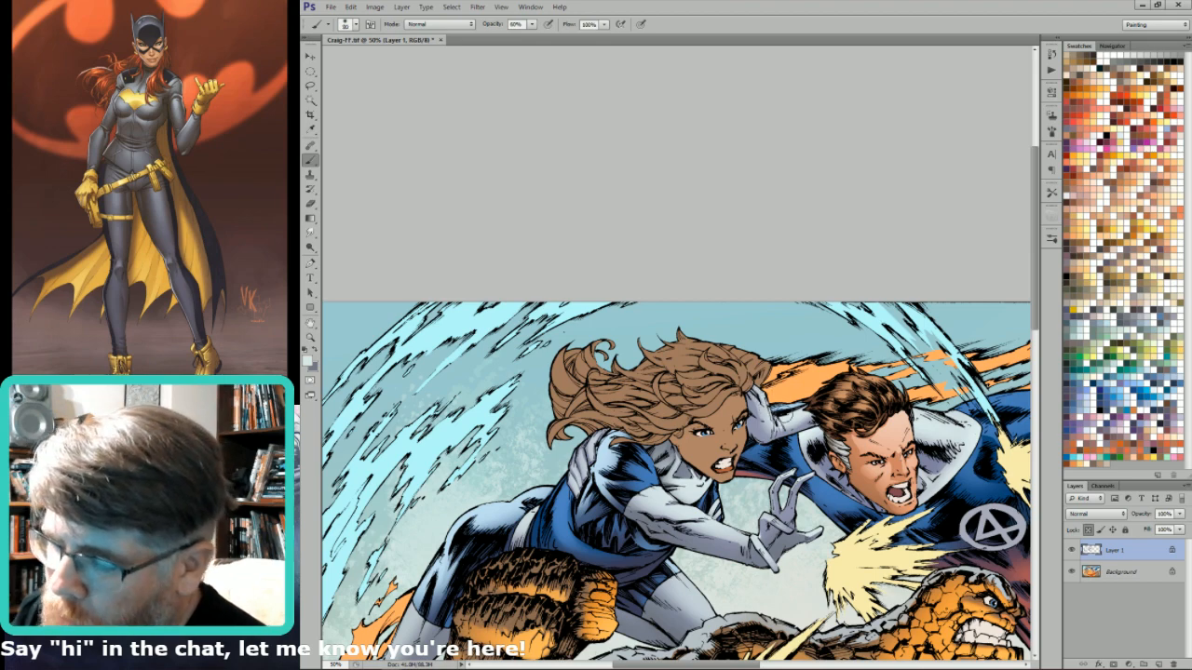
drag(929, 497, 869, 548)
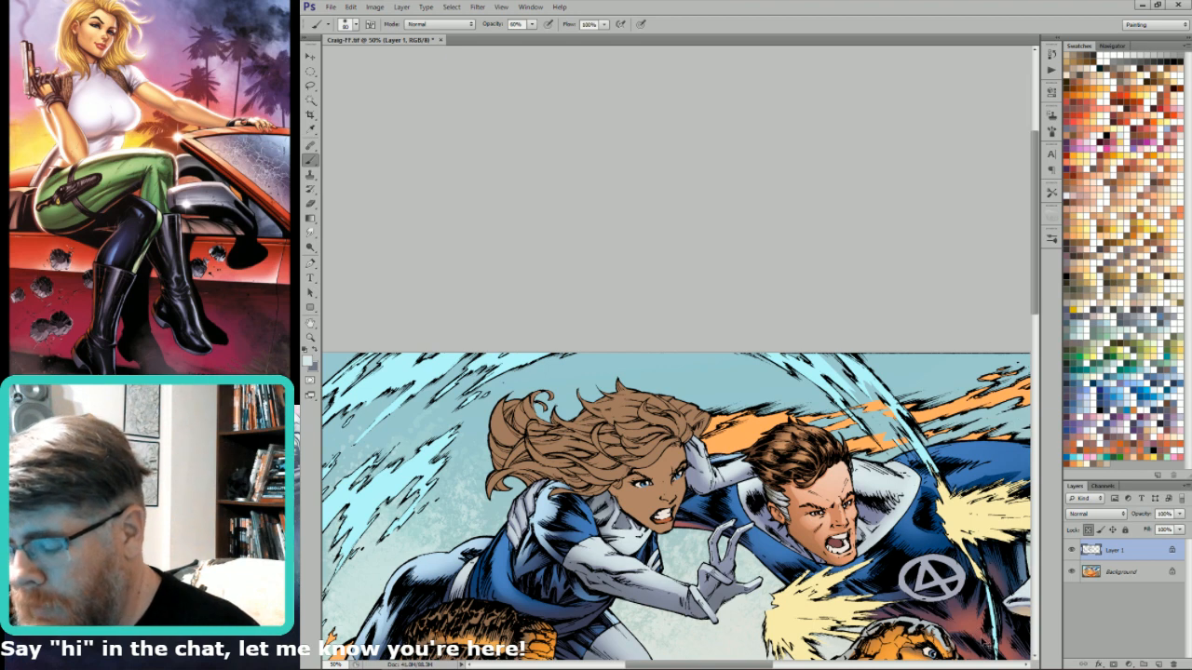
key(l)
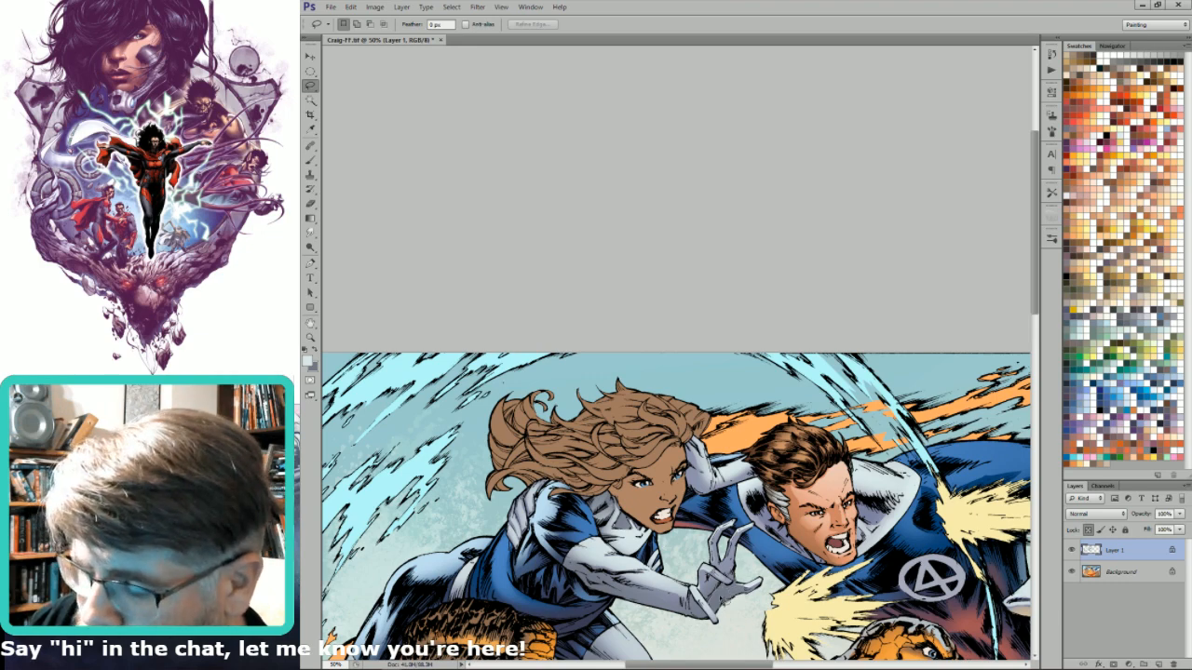
- Lasso small areas on the palm and fingers of the woman's outstretched hand and brush light grey highlights inside them
drag(722, 614, 715, 600)
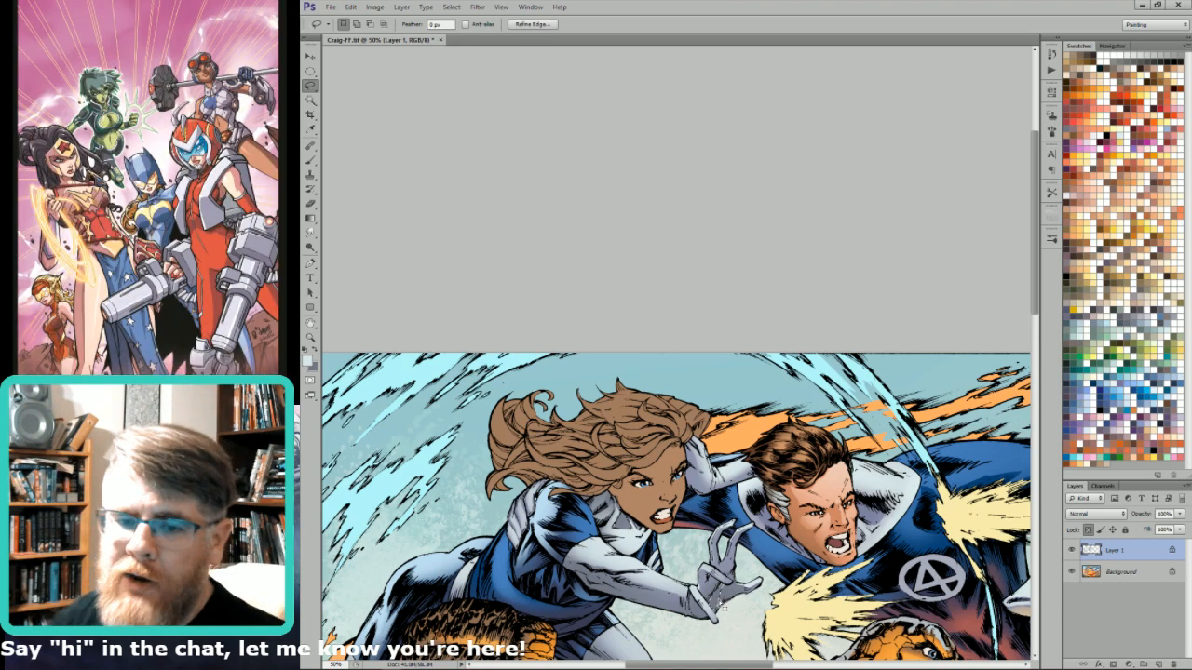
key(b)
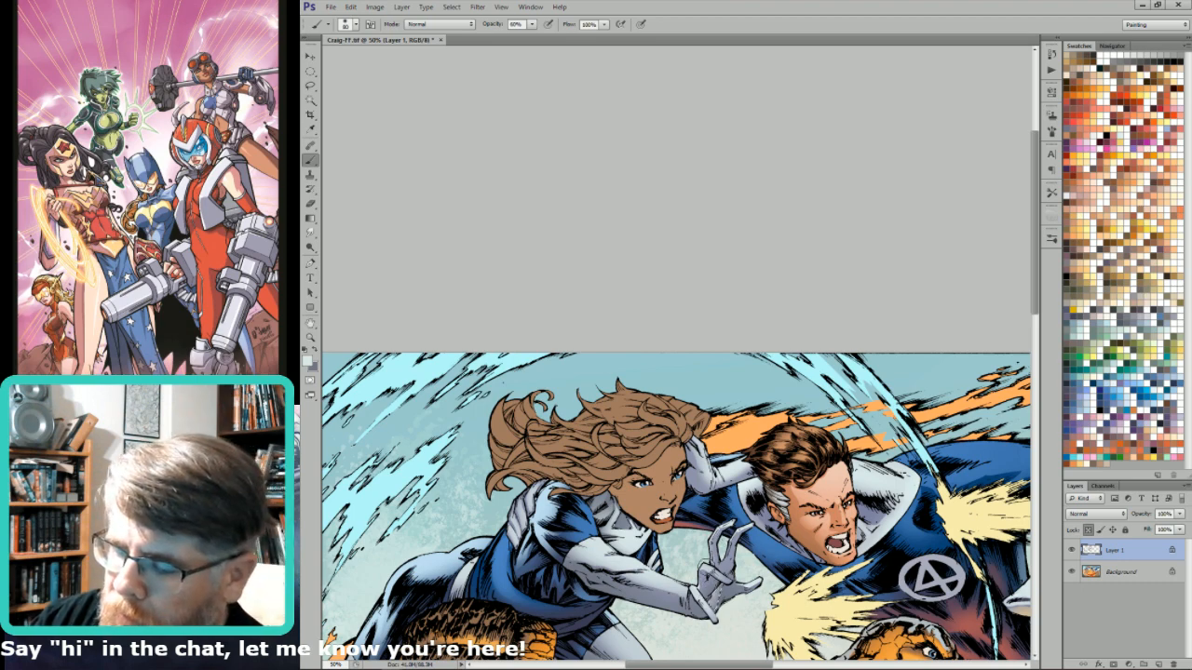
key(l)
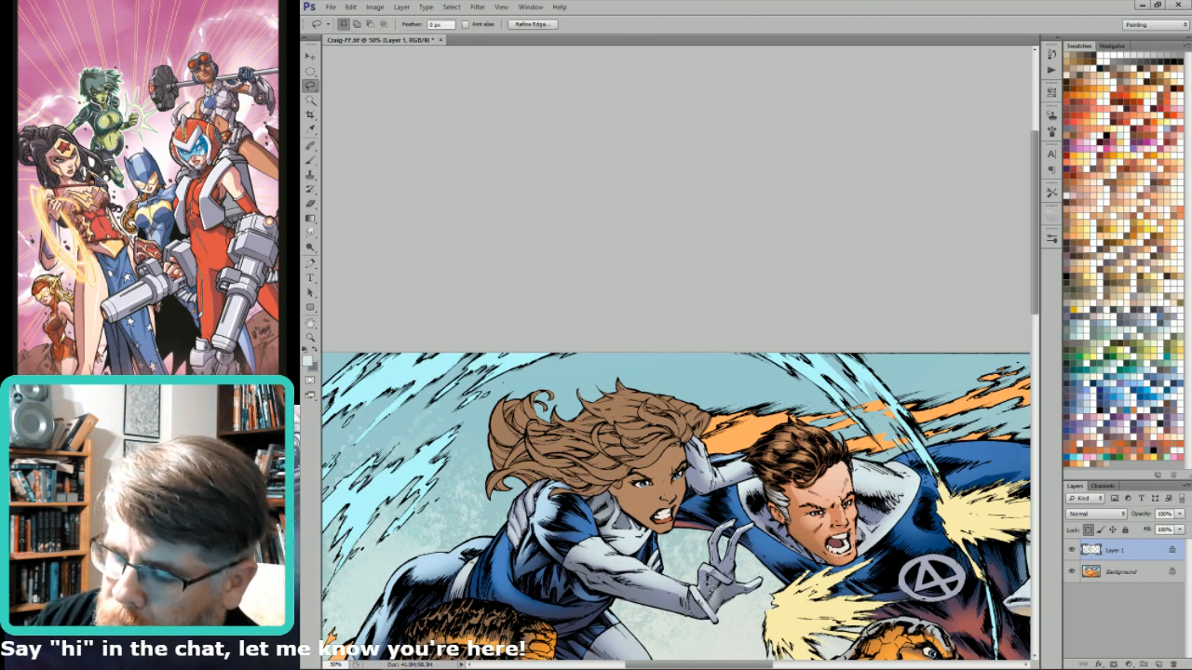
key(b)
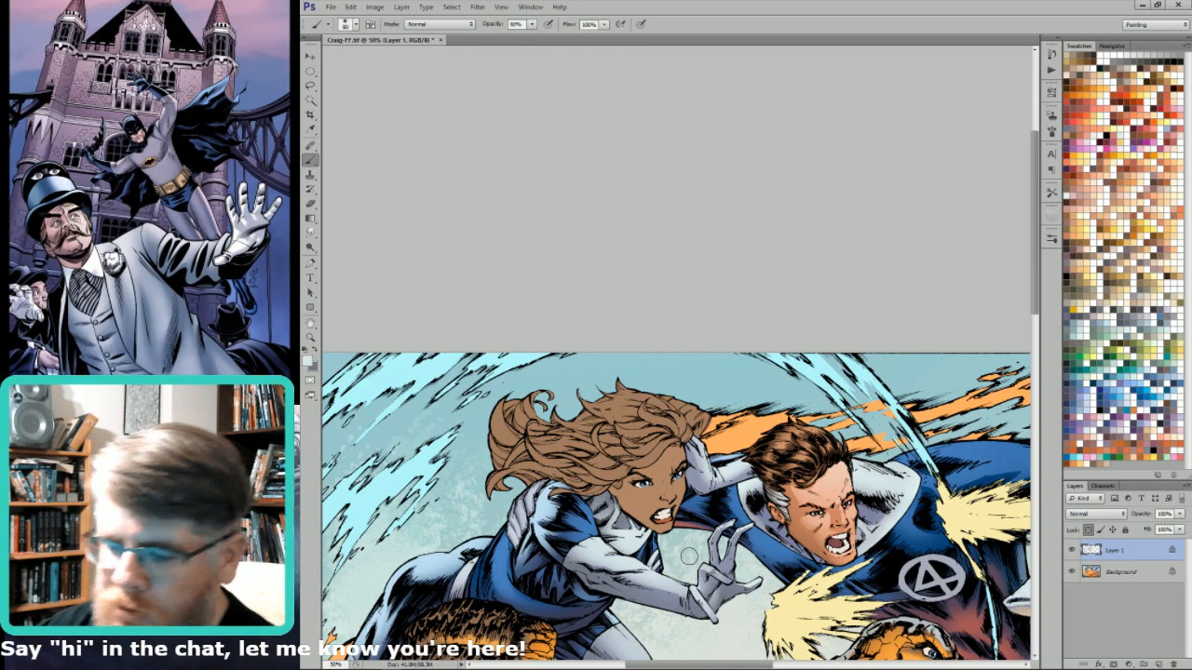
key(l)
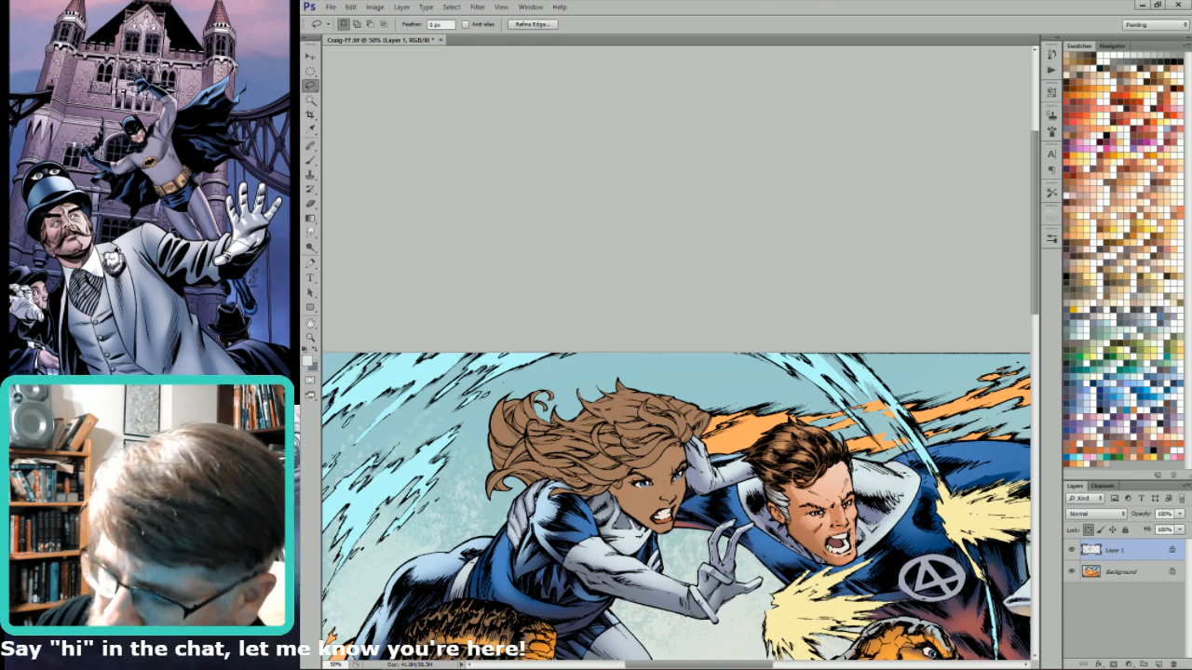
key(b)
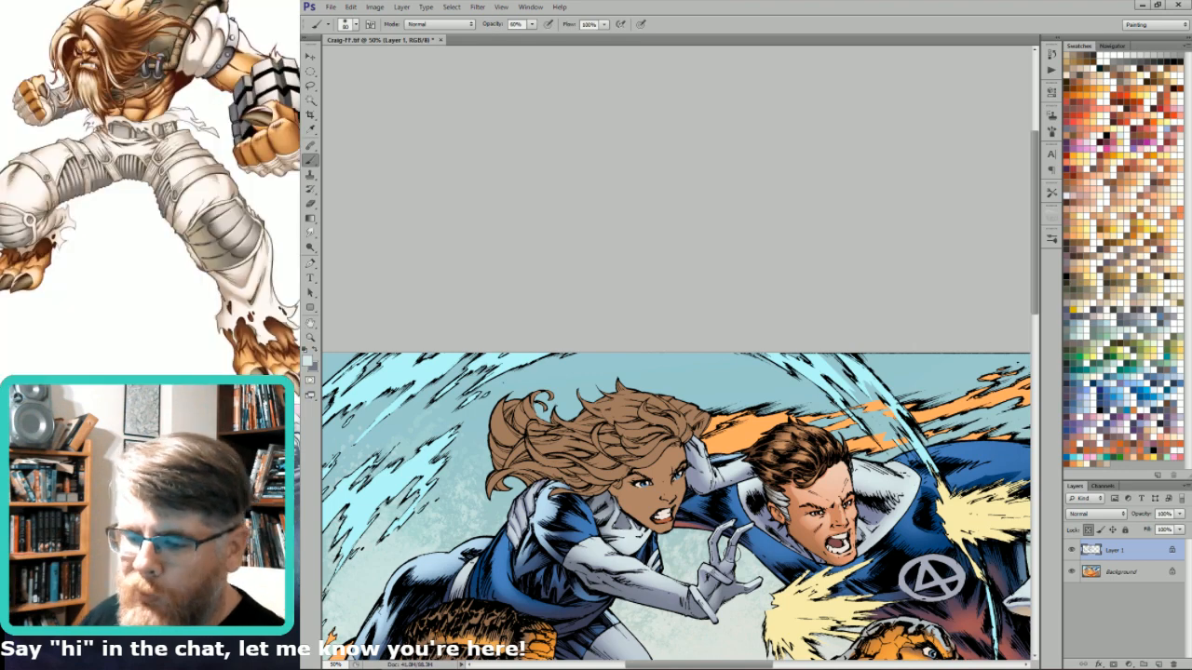
key(l)
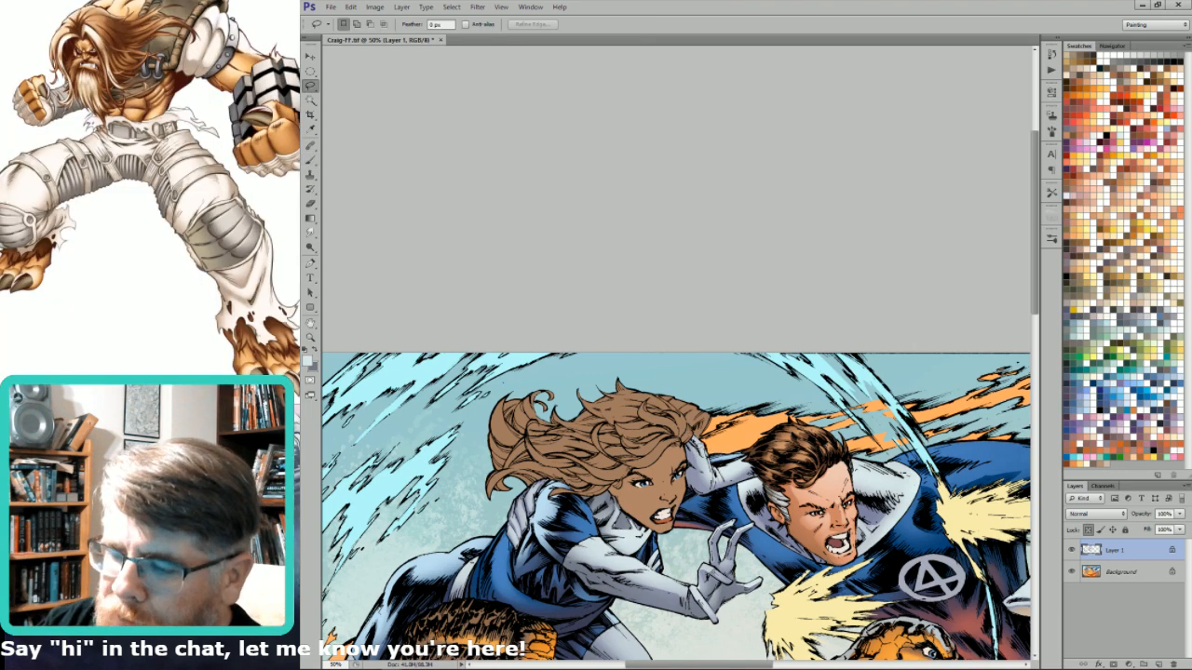
- Lasso the light grey legging on the thigh of the woman's far leg
key(g)
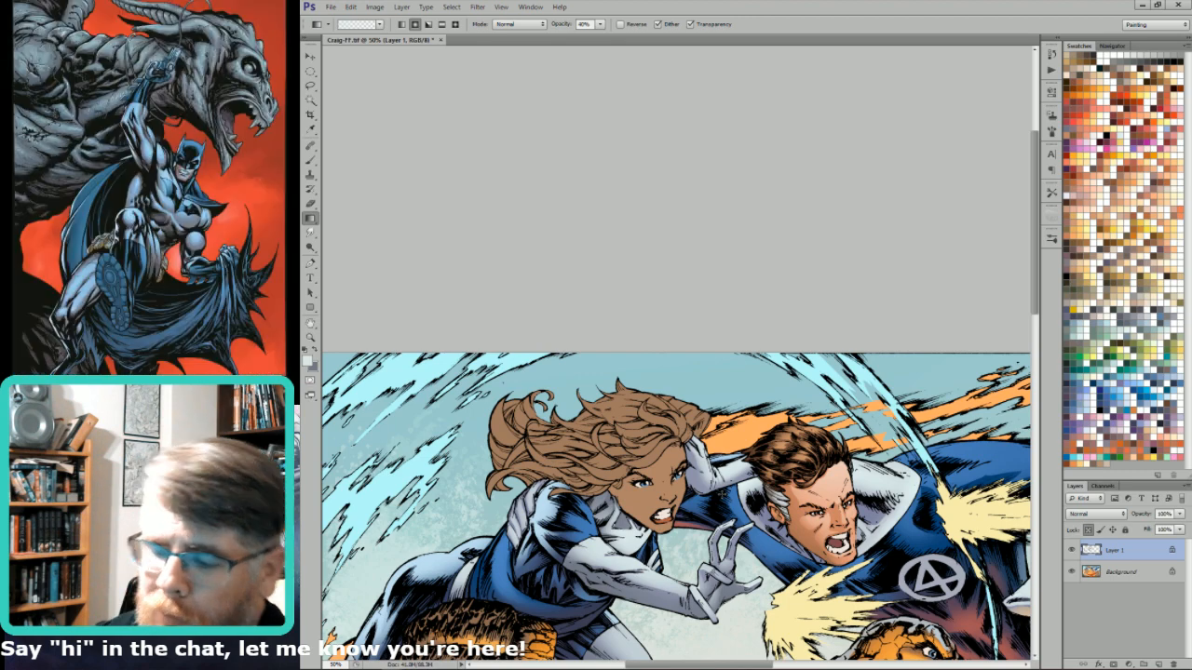
drag(721, 494, 635, 473)
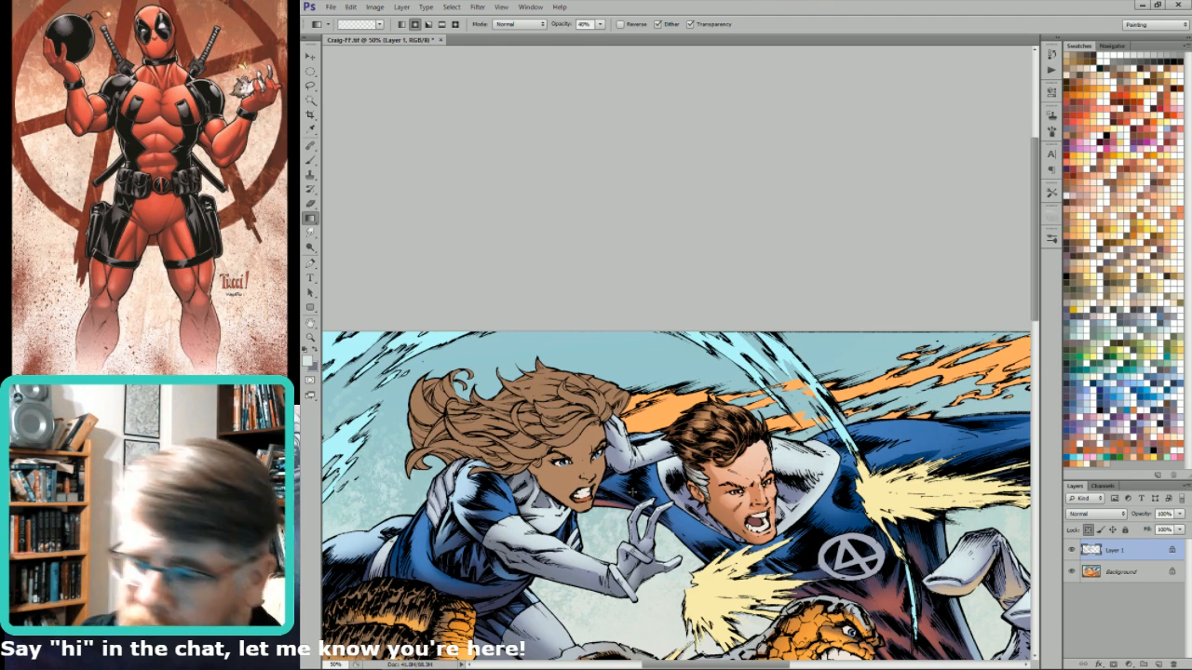
key(l)
scroll(680, 454, left, 3)
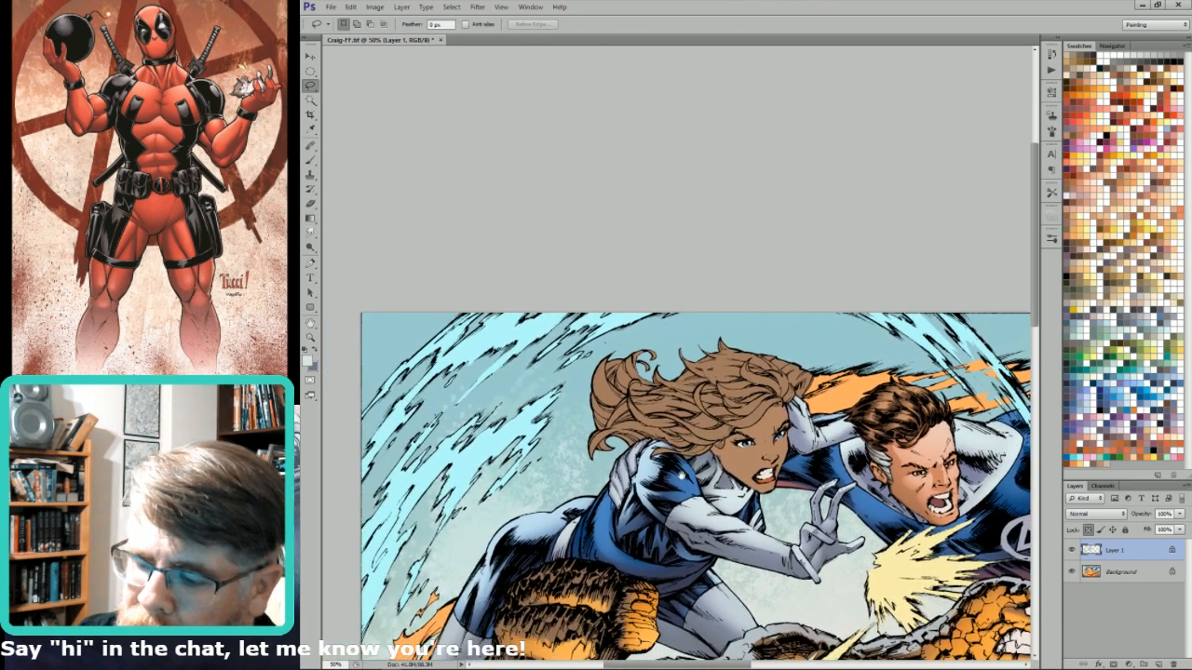
drag(682, 538, 639, 407)
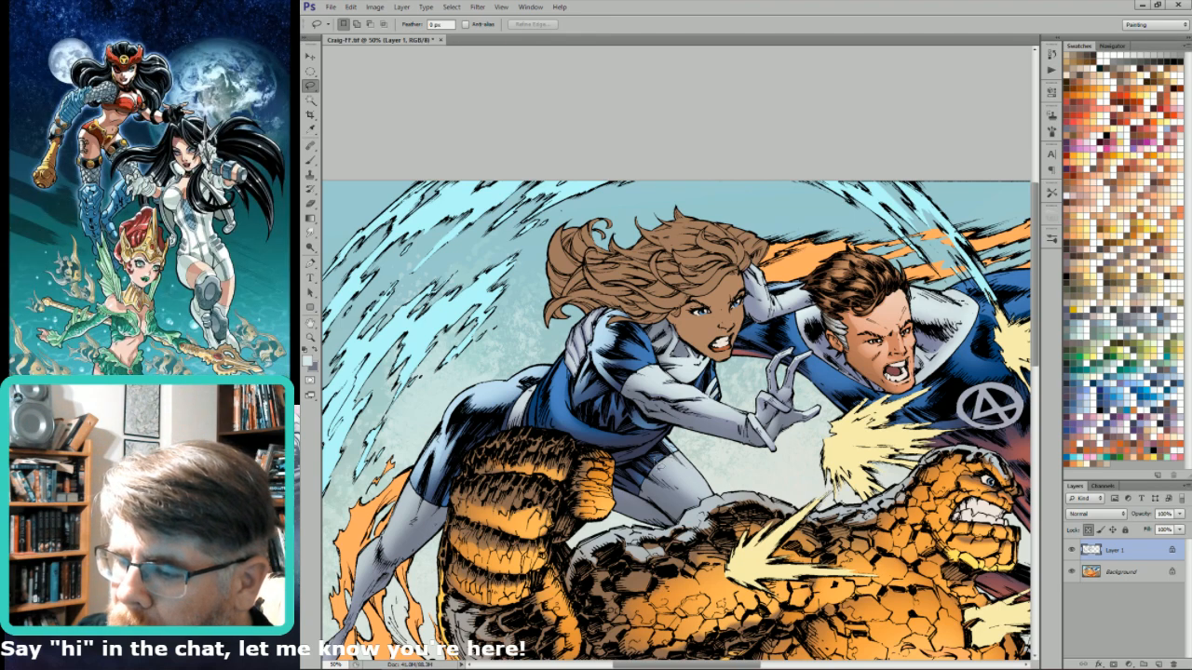
mouse_move(684, 489)
mouse_down()
mouse_move(704, 441)
mouse_move(698, 451)
mouse_up()
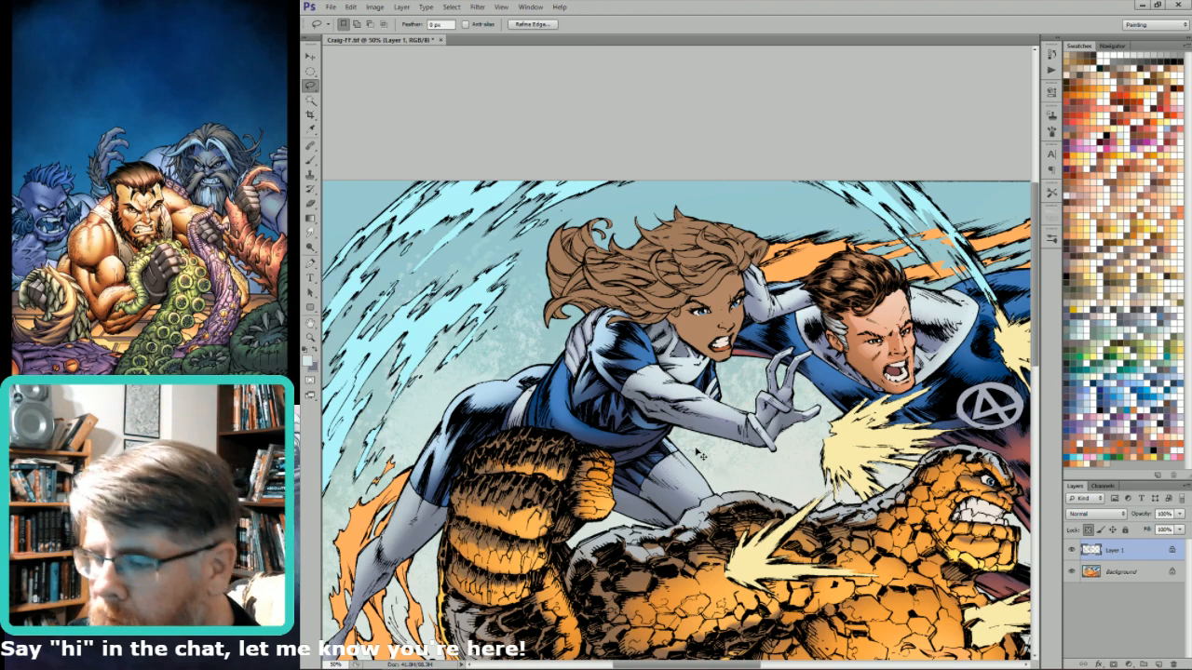
- Lasso the light grey inner collar of the man's costume for shading and clear the selection
drag(852, 272, 698, 387)
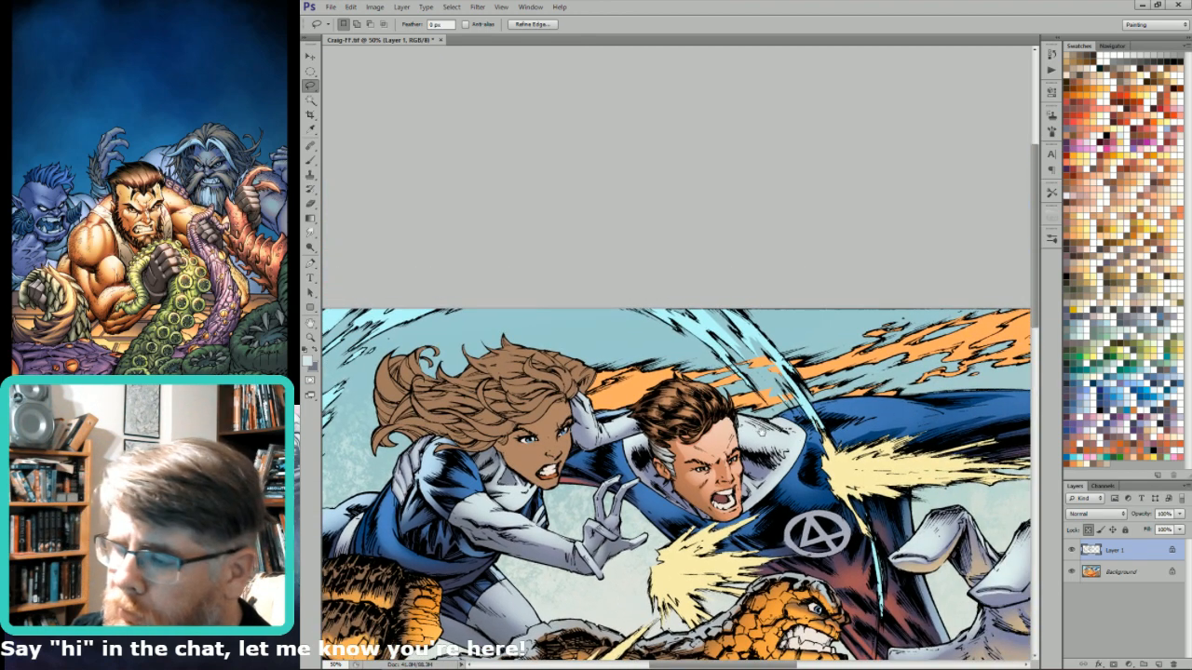
mouse_move(748, 428)
mouse_down()
mouse_move(808, 439)
mouse_move(795, 487)
mouse_move(708, 395)
mouse_up()
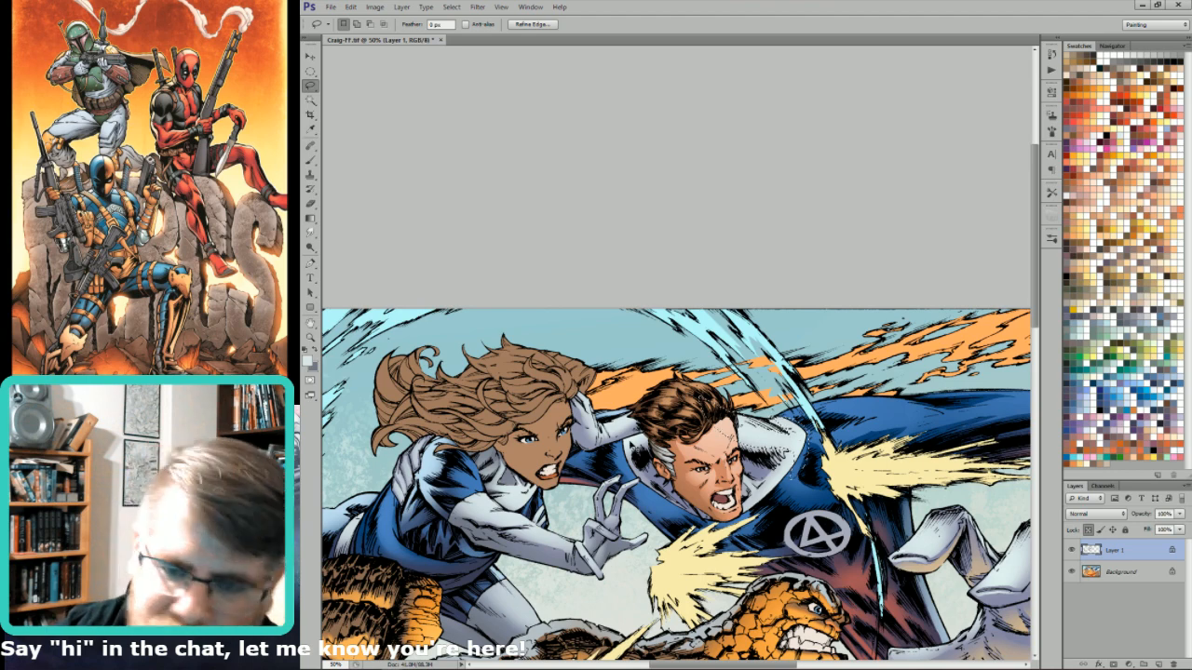
key(ctrl+d)
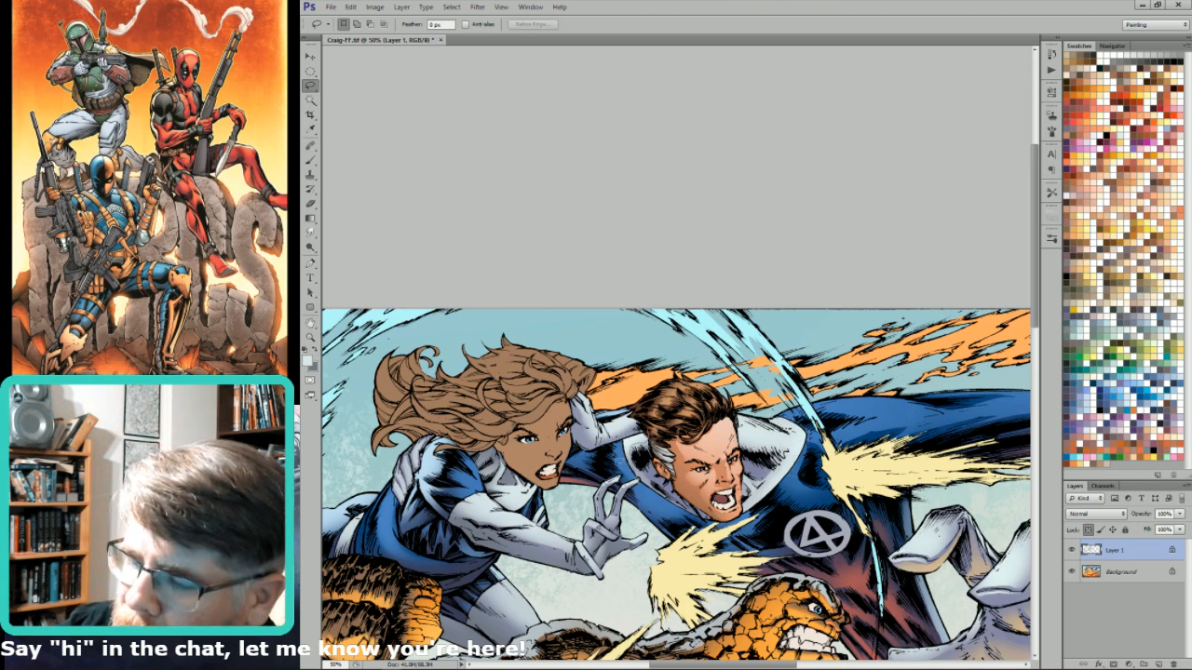
key(g)
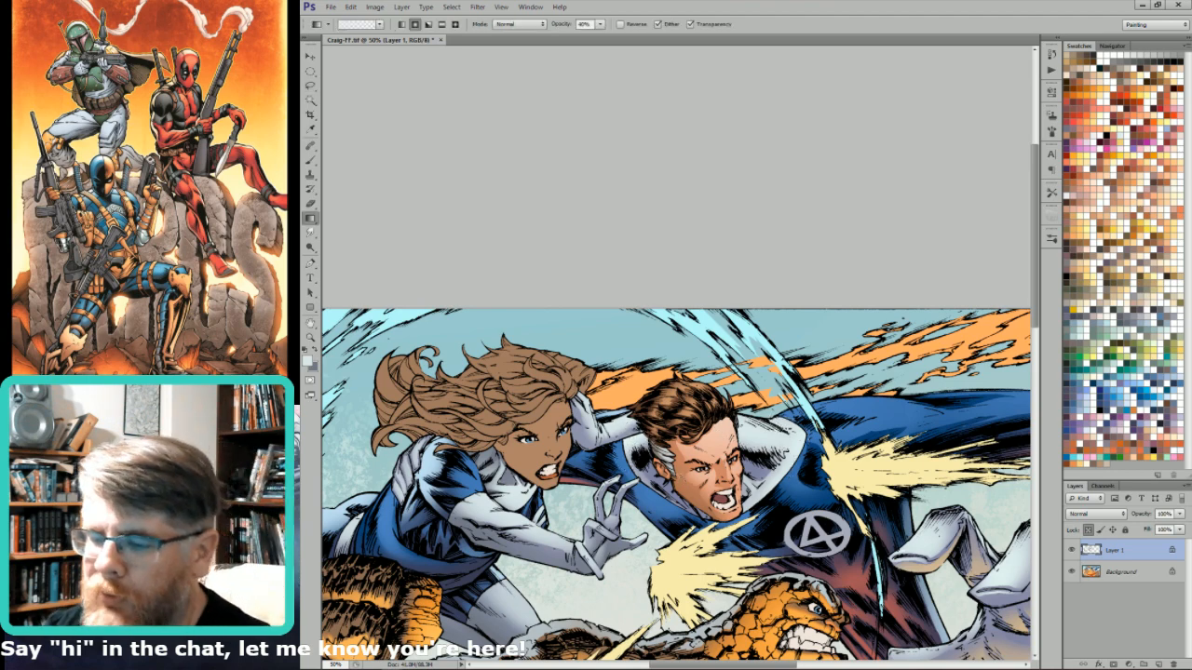
key(l)
- Lasso a small area on the man's blue costume, sample its blue and set the Gradient tool's mode to Lighten
drag(639, 415, 750, 472)
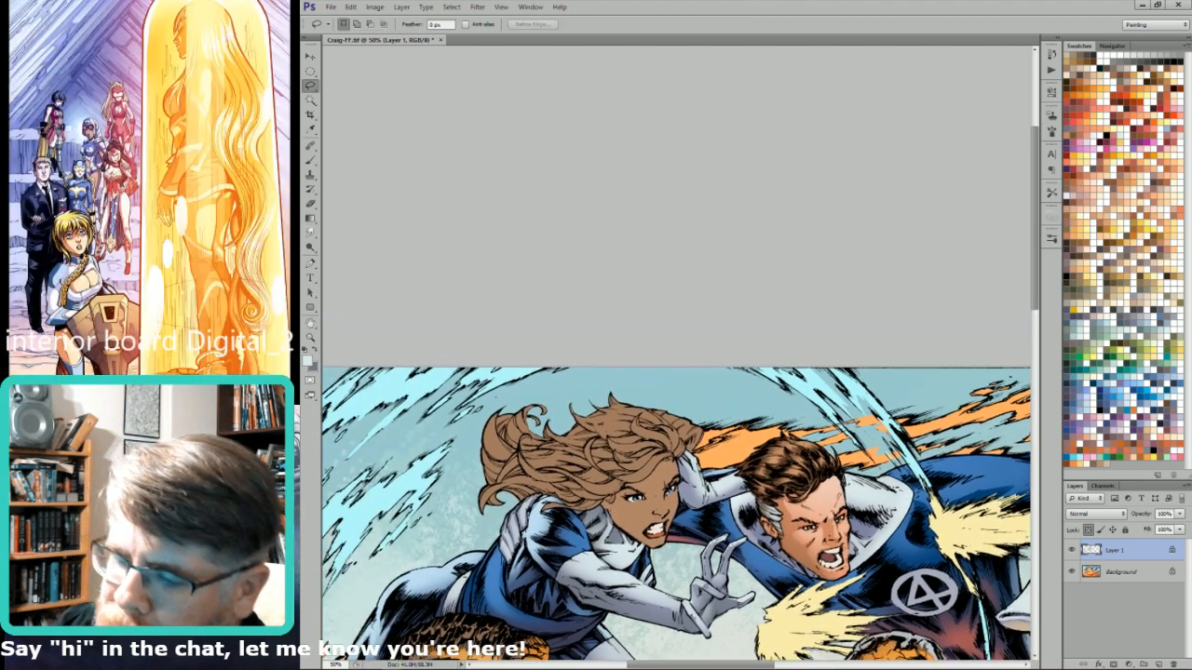
drag(584, 492, 758, 396)
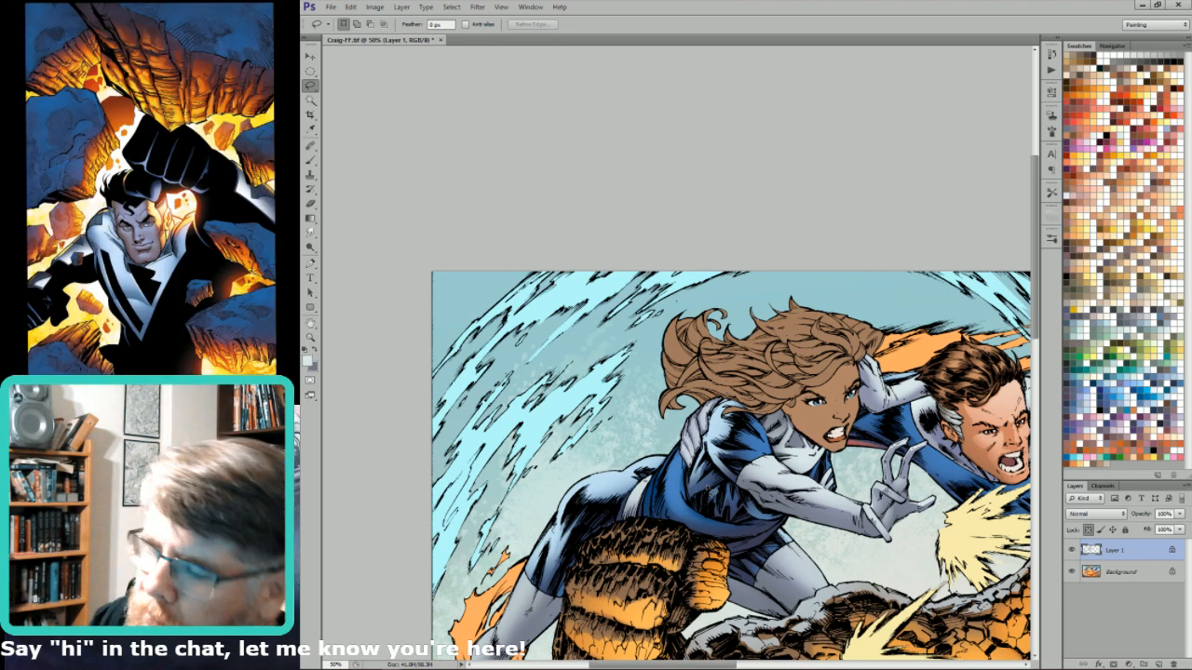
drag(952, 330, 915, 327)
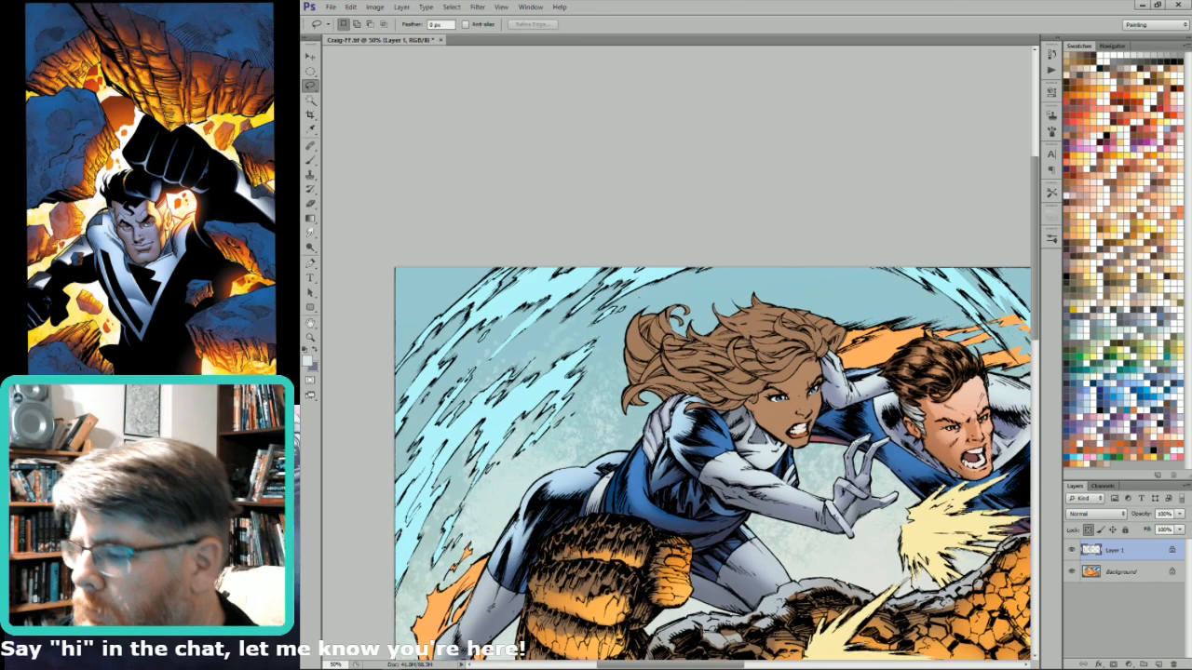
drag(929, 381, 803, 431)
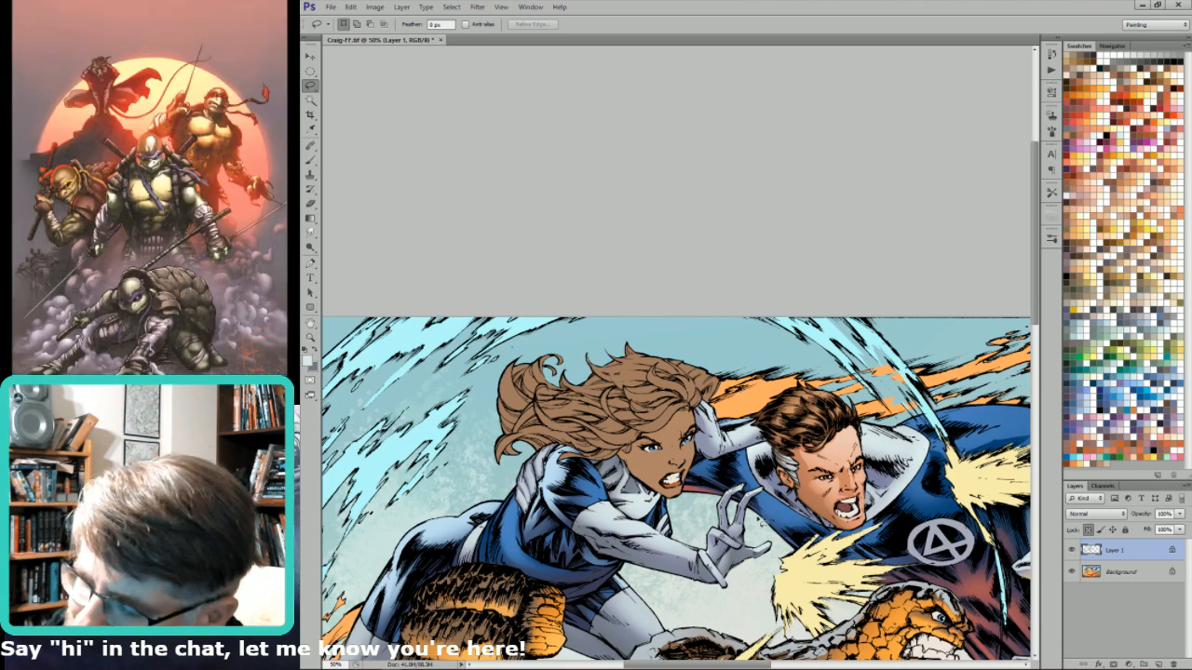
mouse_move(795, 545)
mouse_down()
mouse_move(779, 529)
mouse_move(791, 540)
mouse_up()
key(i)
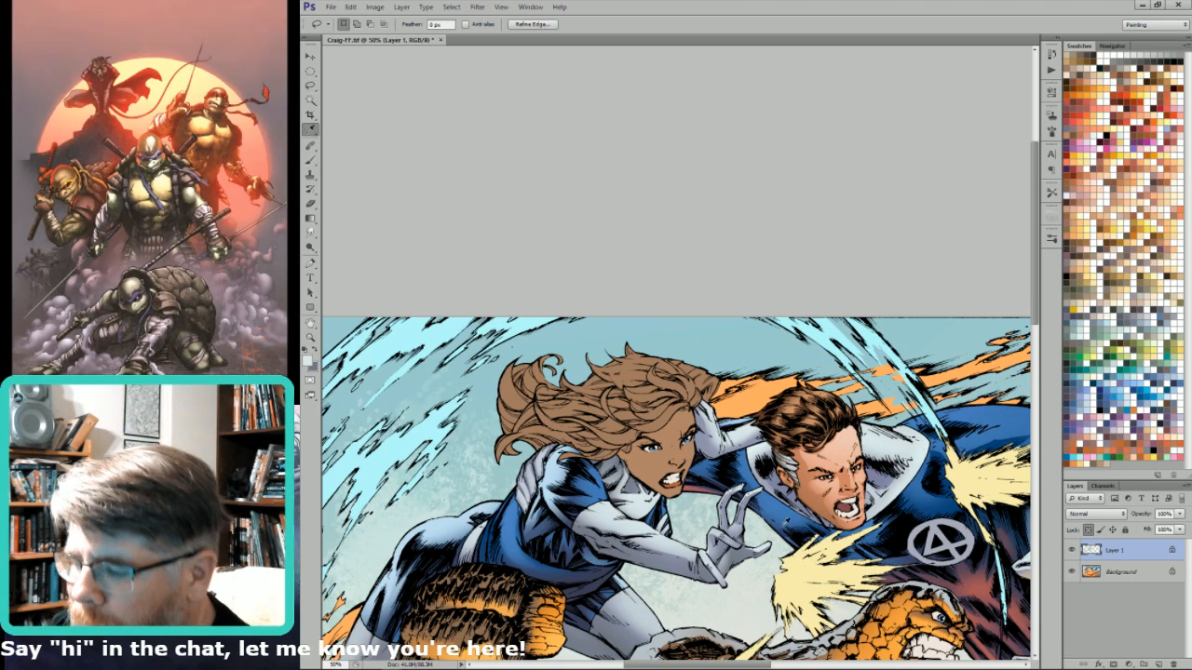
click(781, 520)
key(g)
key(shift+alt+g)
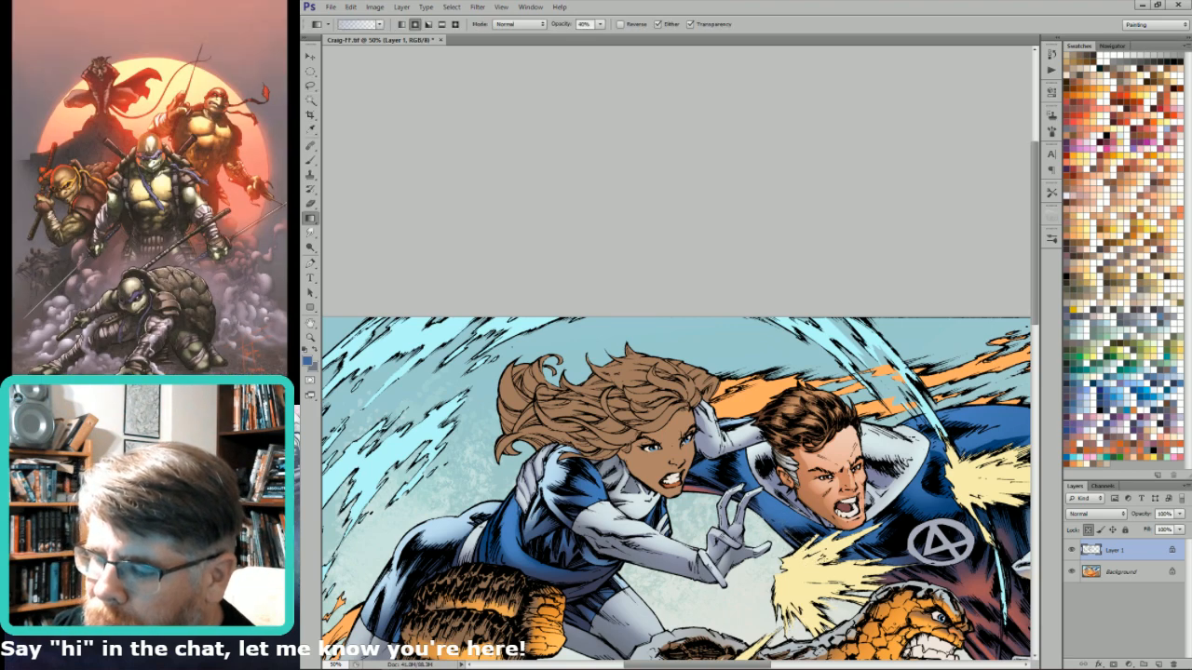
- Hide and show Layer 1 to compare the rendered shading with the flat colours
key(l)
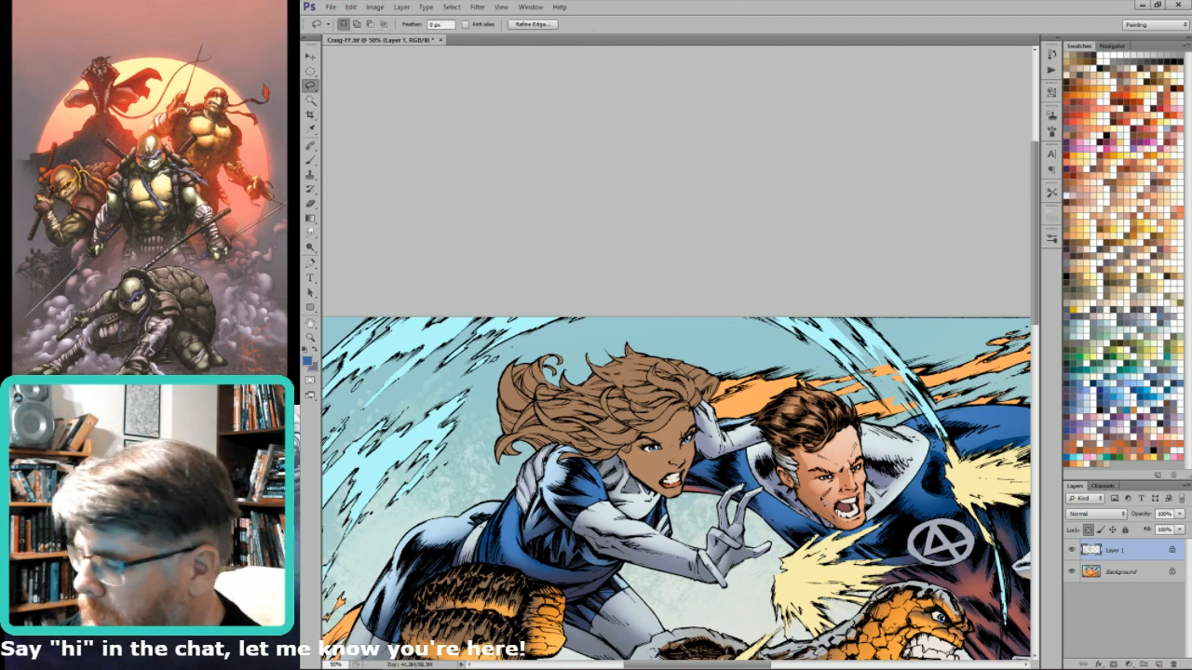
click(1072, 549)
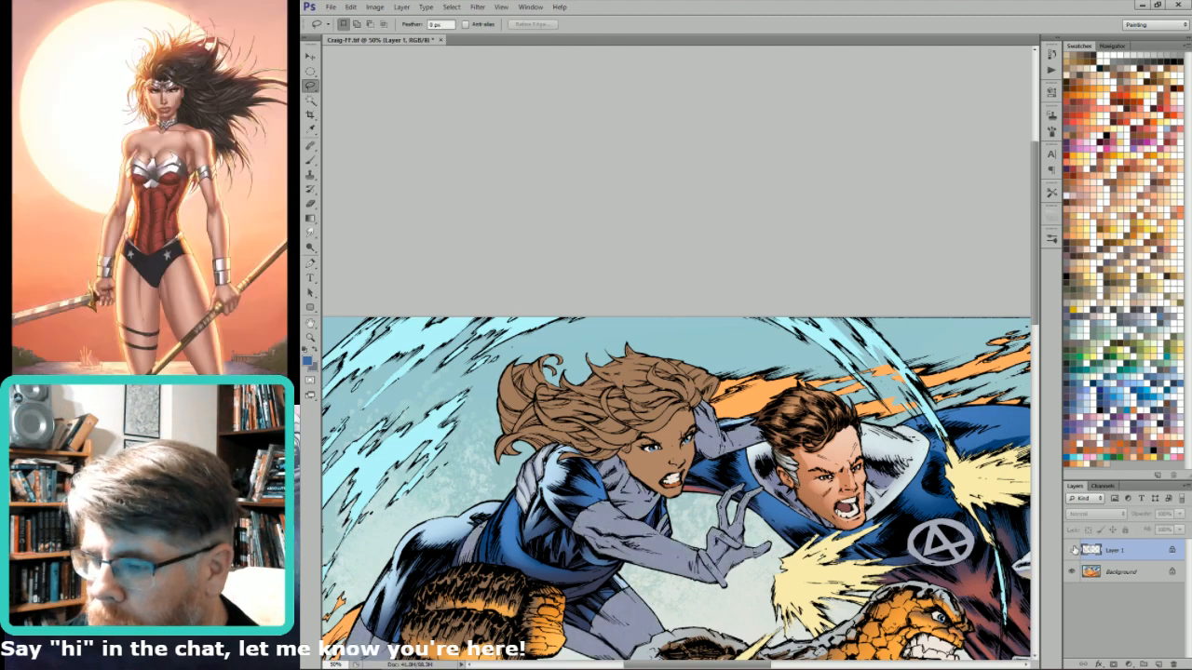
click(1071, 549)
- Sample the light grey costume colour, lasso the woman's near lower leg and apply the Gradient tool in Lighten mode at 40% opacity
drag(652, 573, 863, 490)
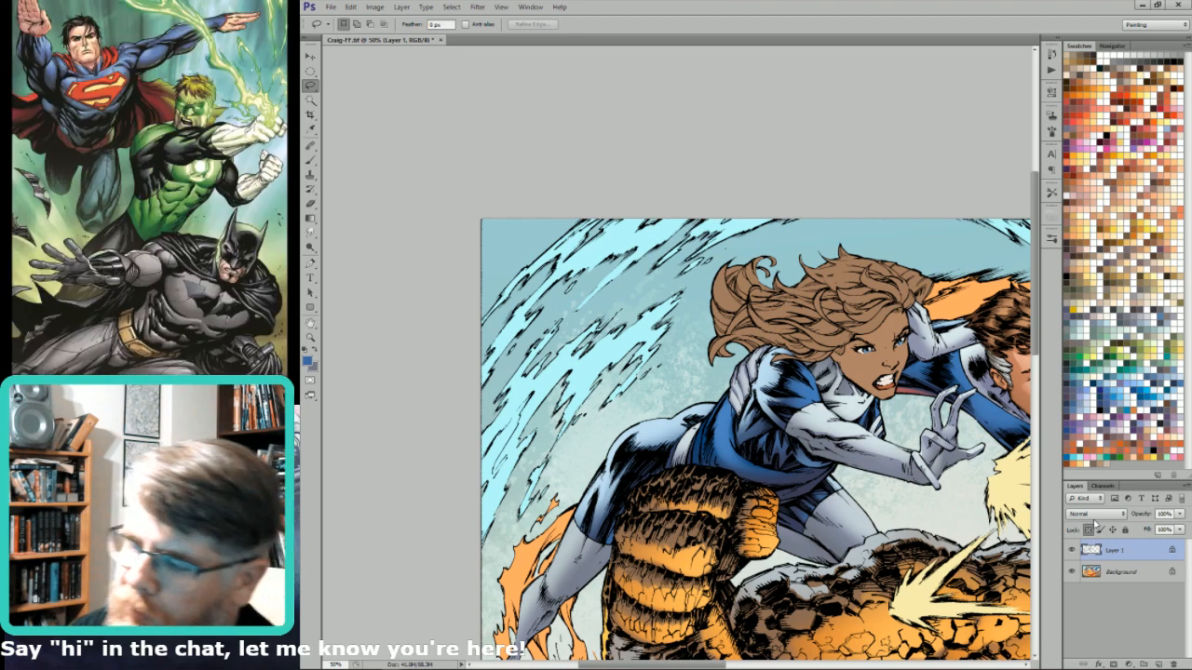
key(i)
drag(655, 537, 790, 505)
key(l)
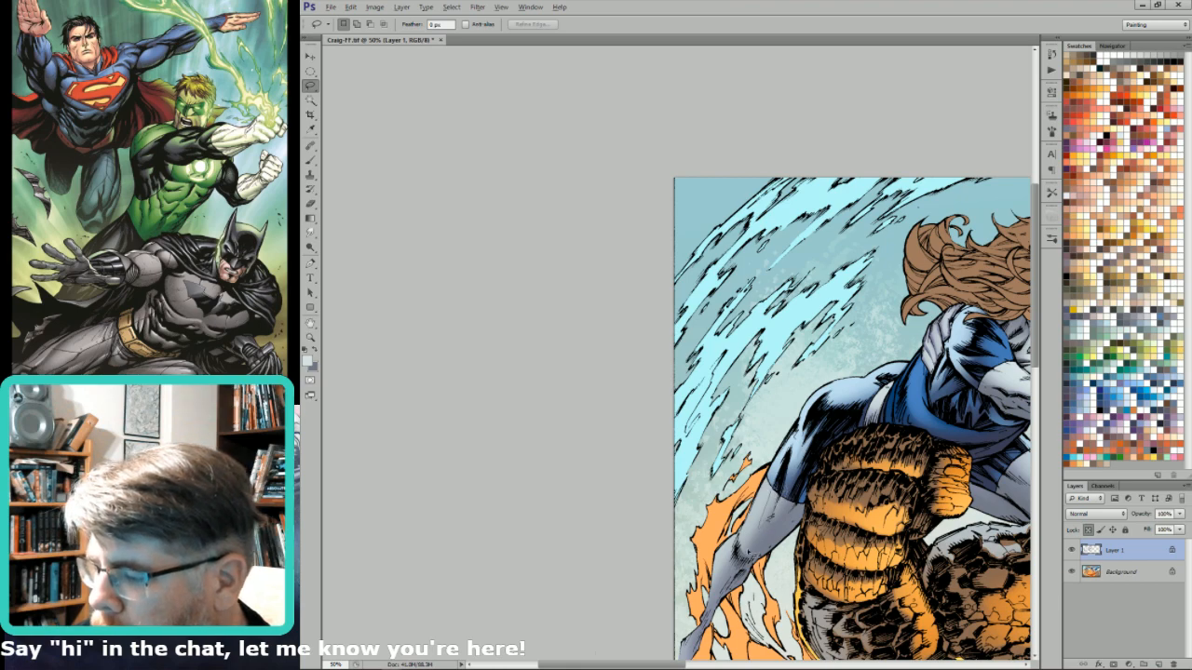
mouse_move(738, 551)
mouse_down()
mouse_move(718, 570)
mouse_move(778, 446)
mouse_move(768, 520)
mouse_up()
key(g)
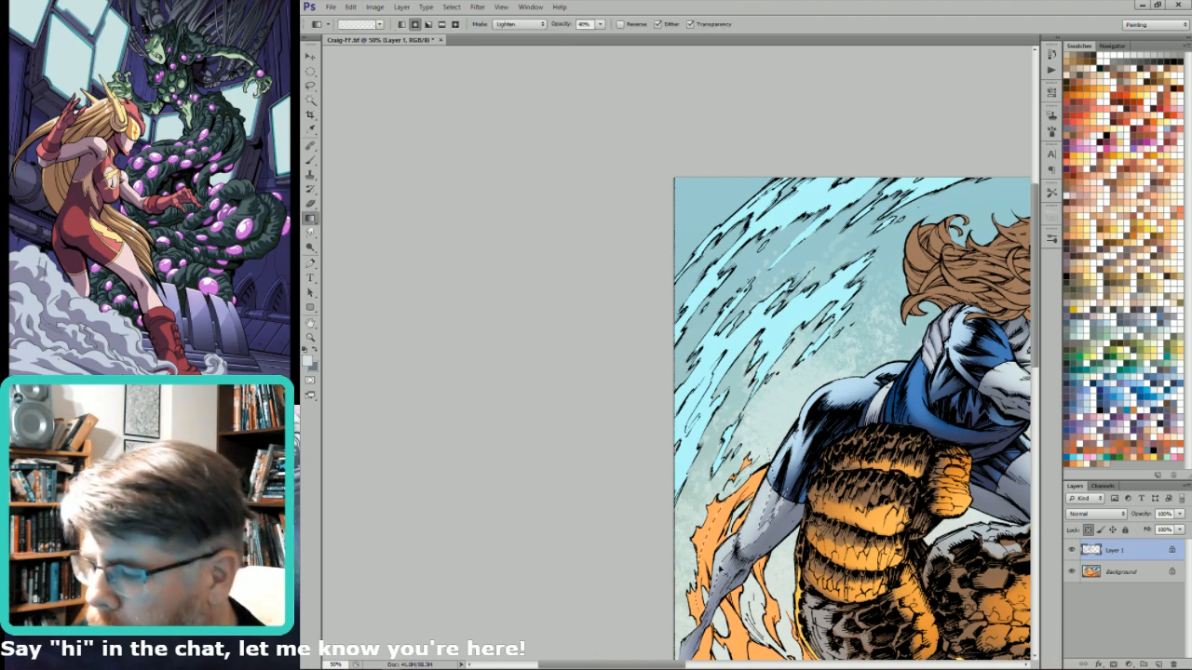
- Lasso the shin and foot of the woman's near leg and add light grey gradient highlights in Lighten mode
key(l)
drag(727, 598, 780, 529)
mouse_move(759, 571)
mouse_down()
mouse_move(740, 578)
mouse_move(736, 596)
mouse_move(756, 559)
mouse_move(741, 578)
mouse_up()
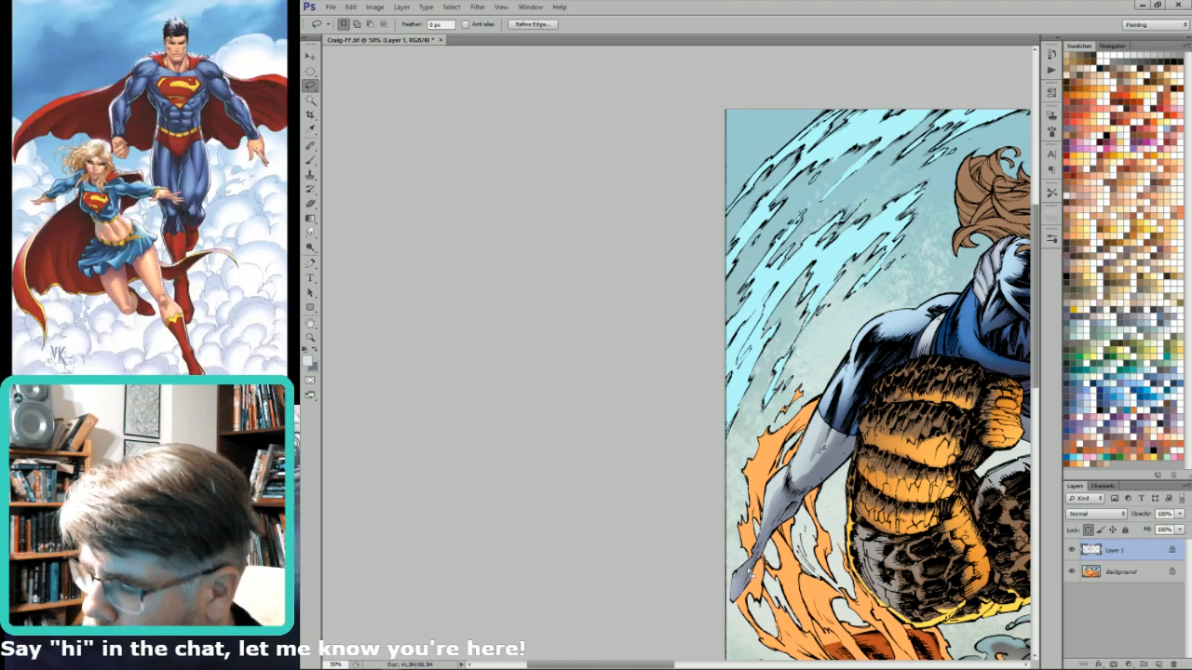
key(g)
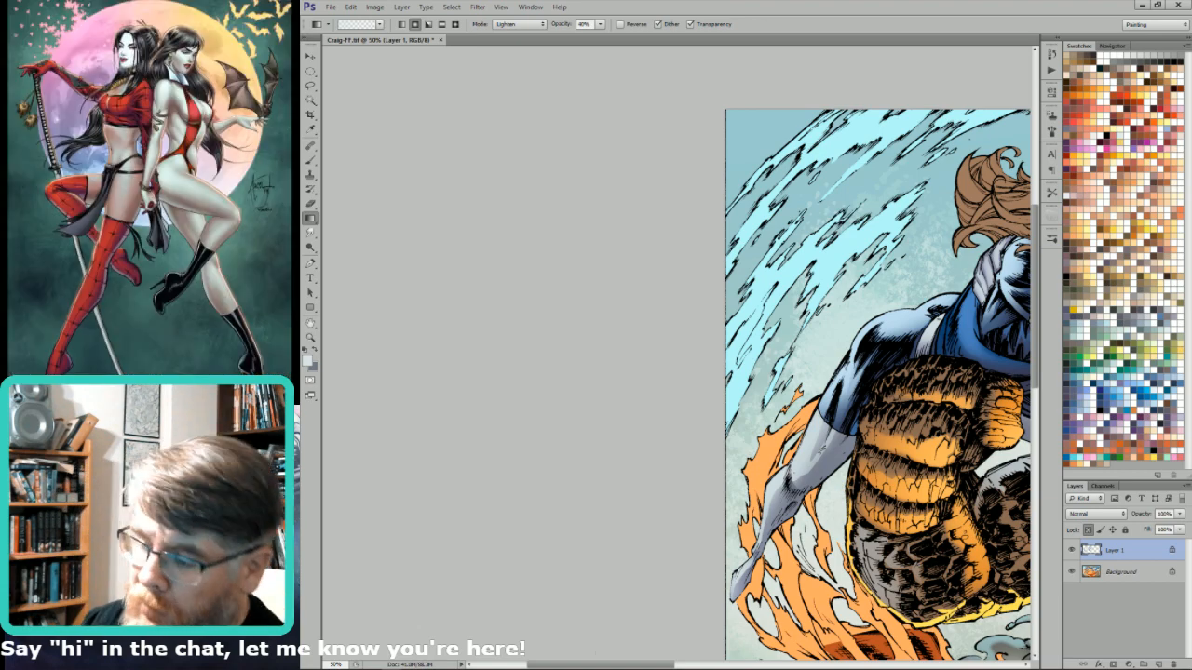
key(l)
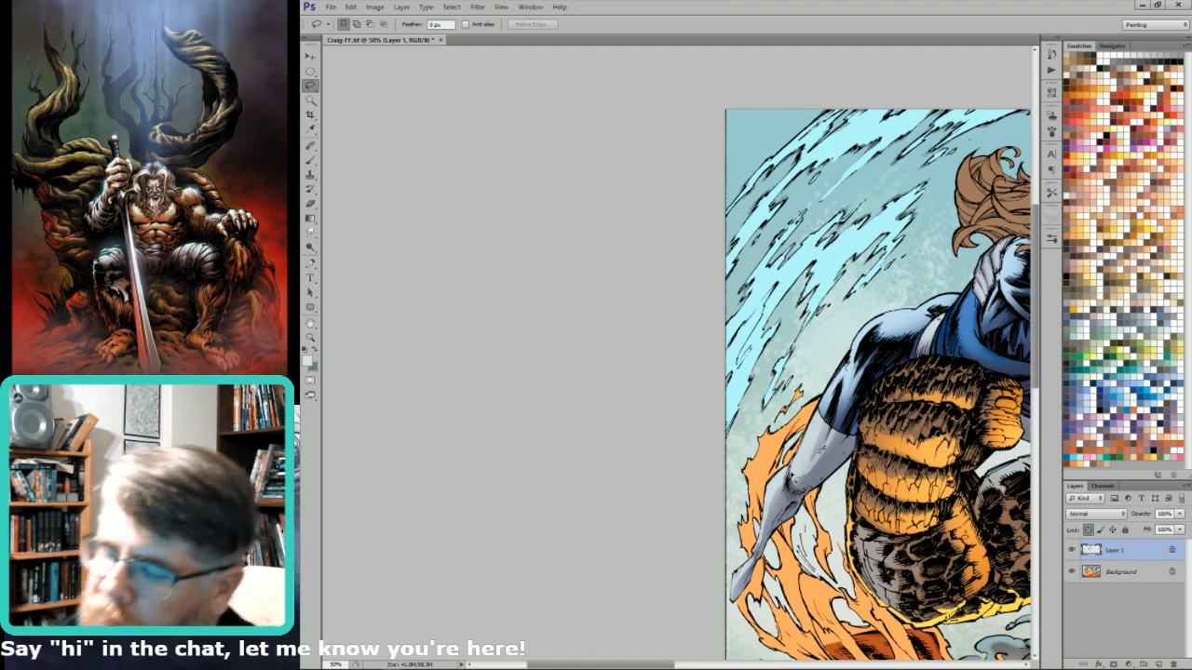
drag(828, 459, 806, 495)
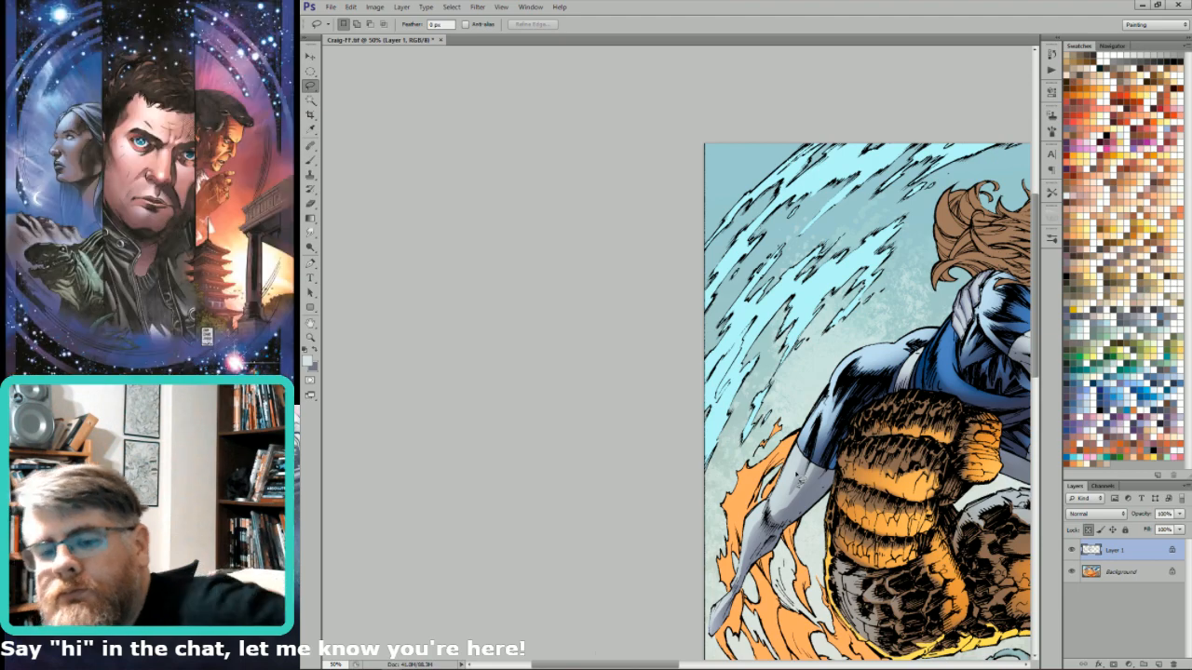
key(w)
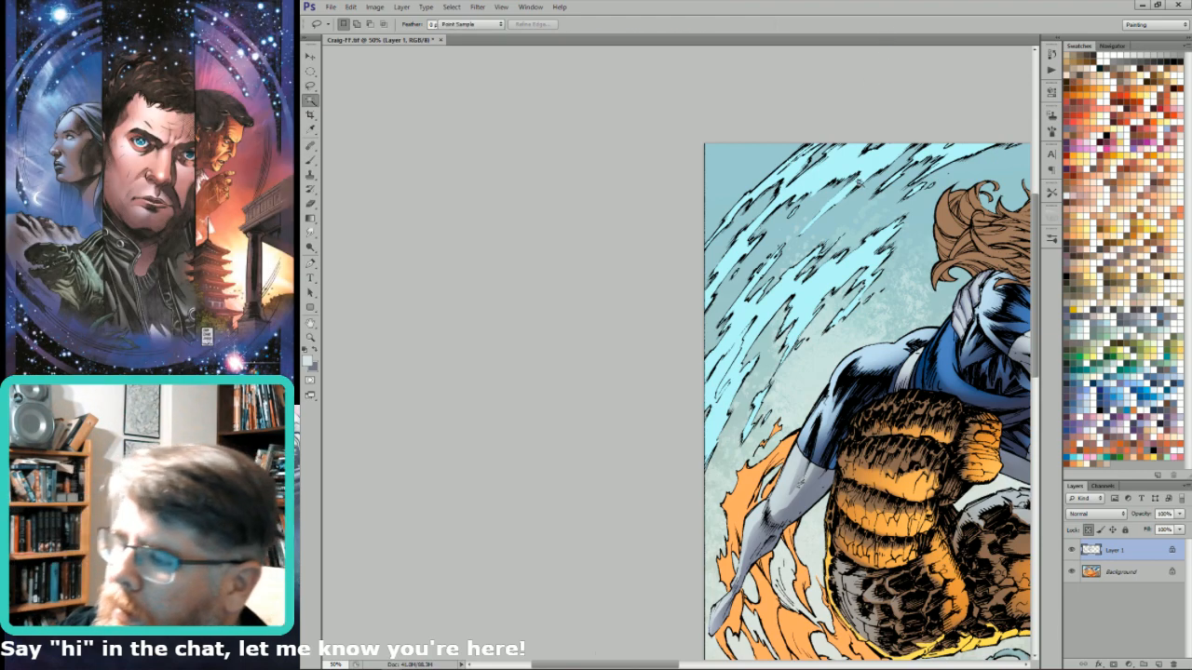
mouse_move(905, 342)
mouse_down()
mouse_move(826, 369)
mouse_move(825, 387)
mouse_up()
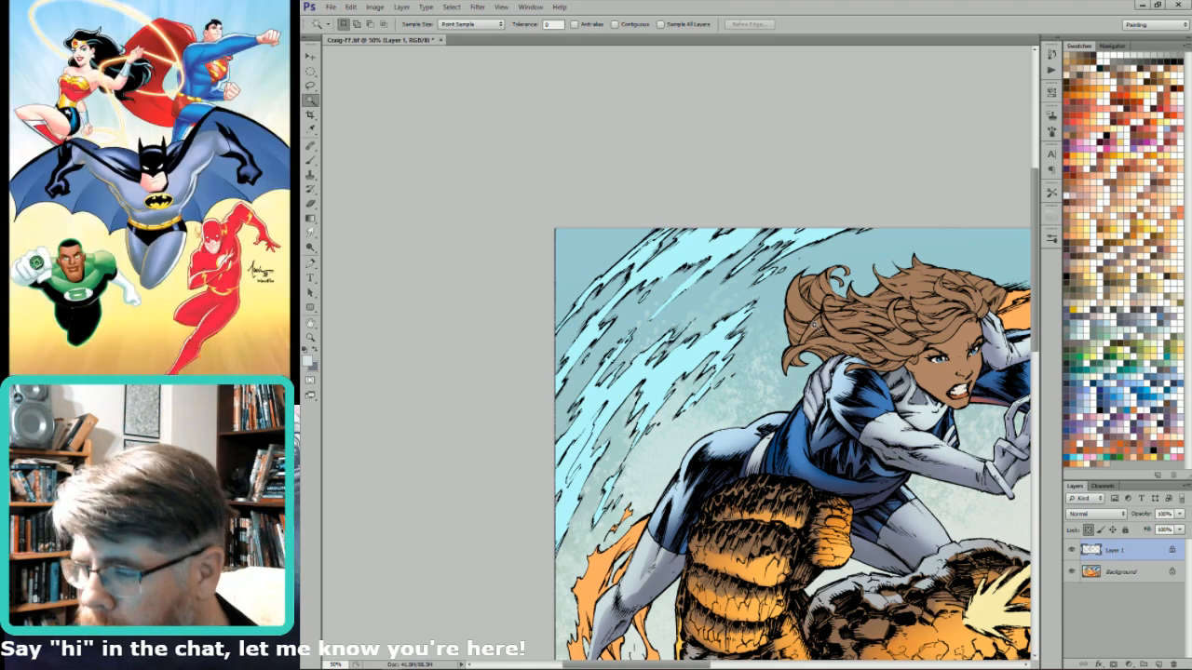
drag(973, 532, 892, 578)
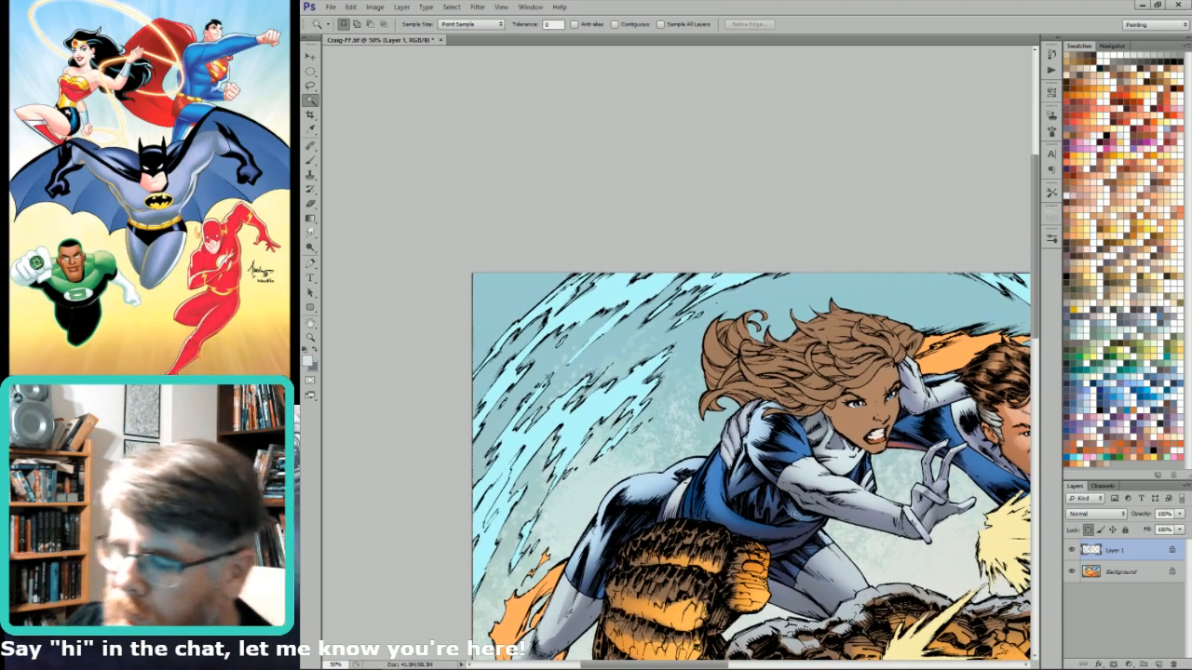
key(l)
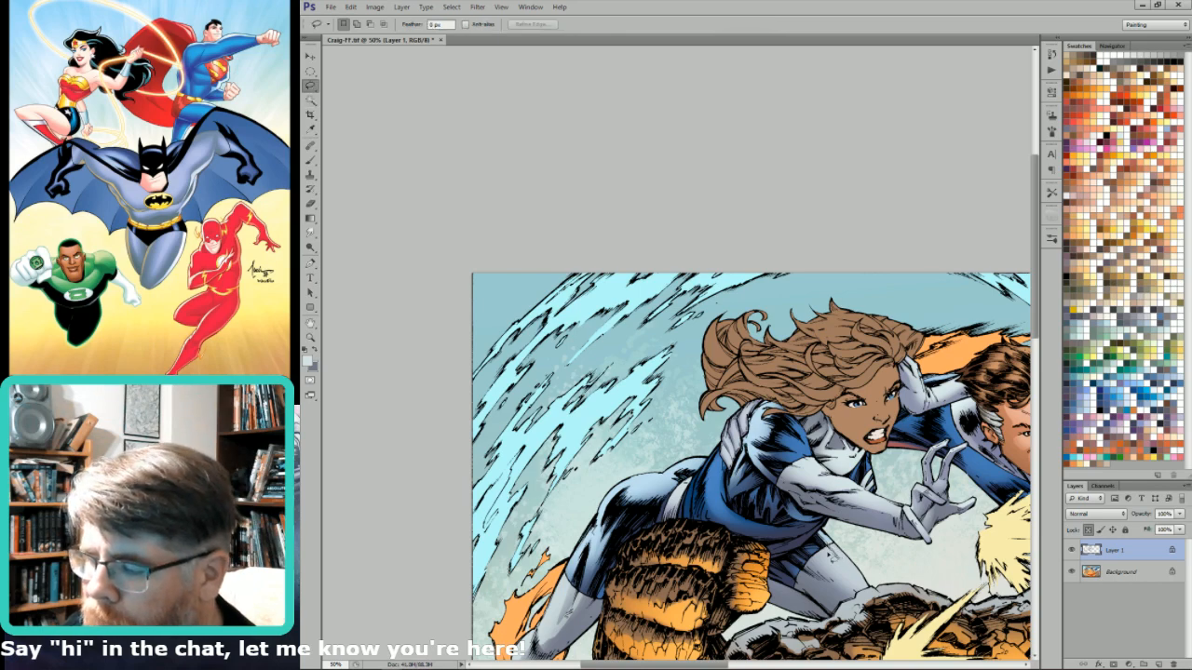
key(g)
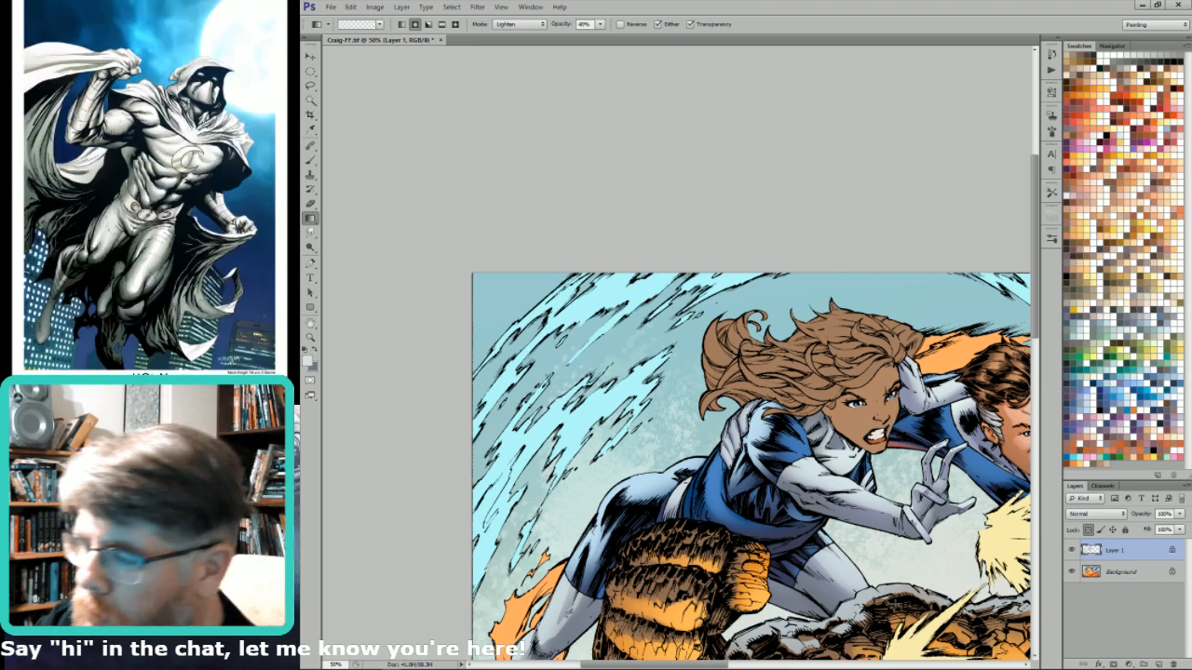
key(w)
click(838, 370)
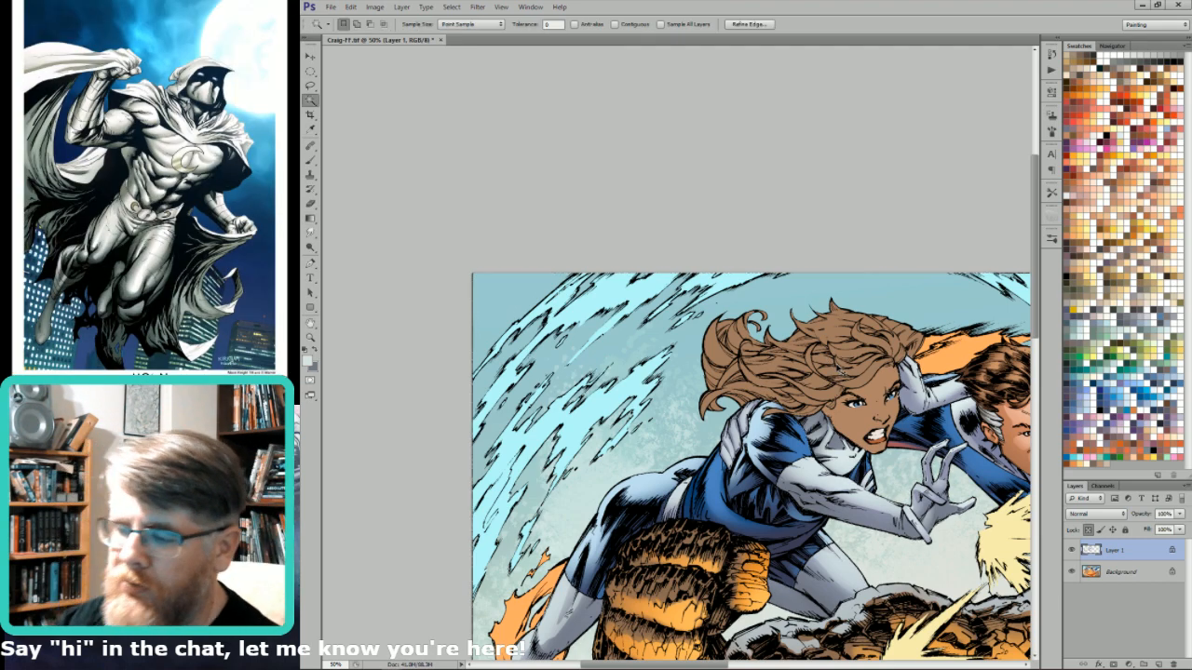
key(ctrl+d)
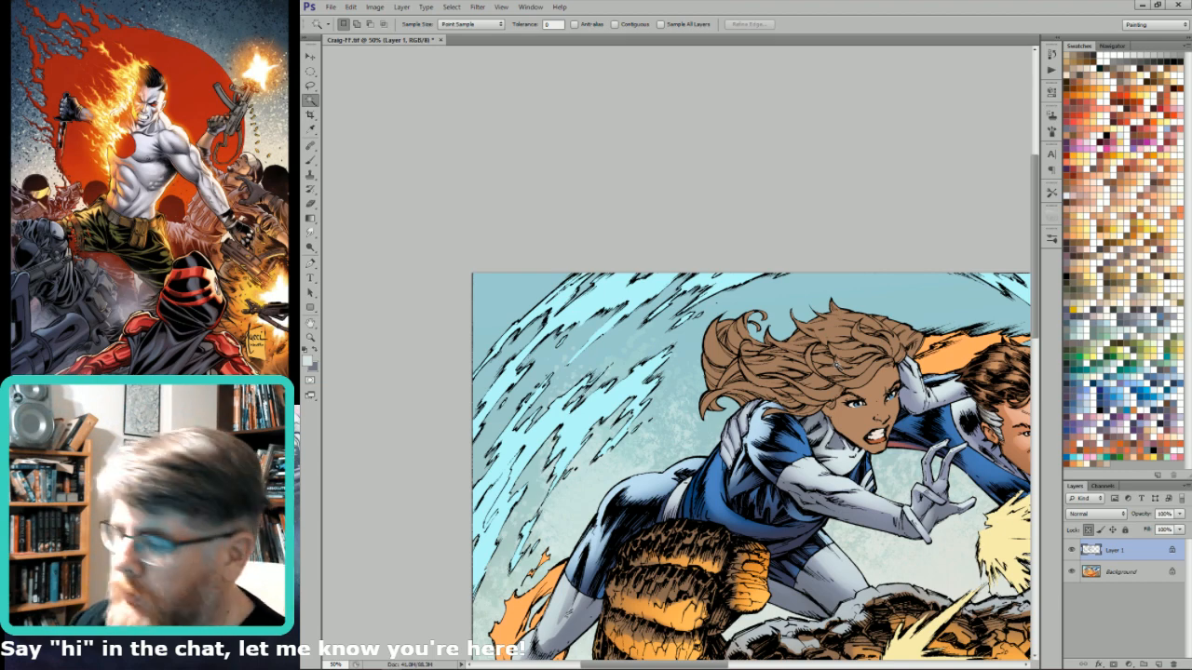
key(super+Down)
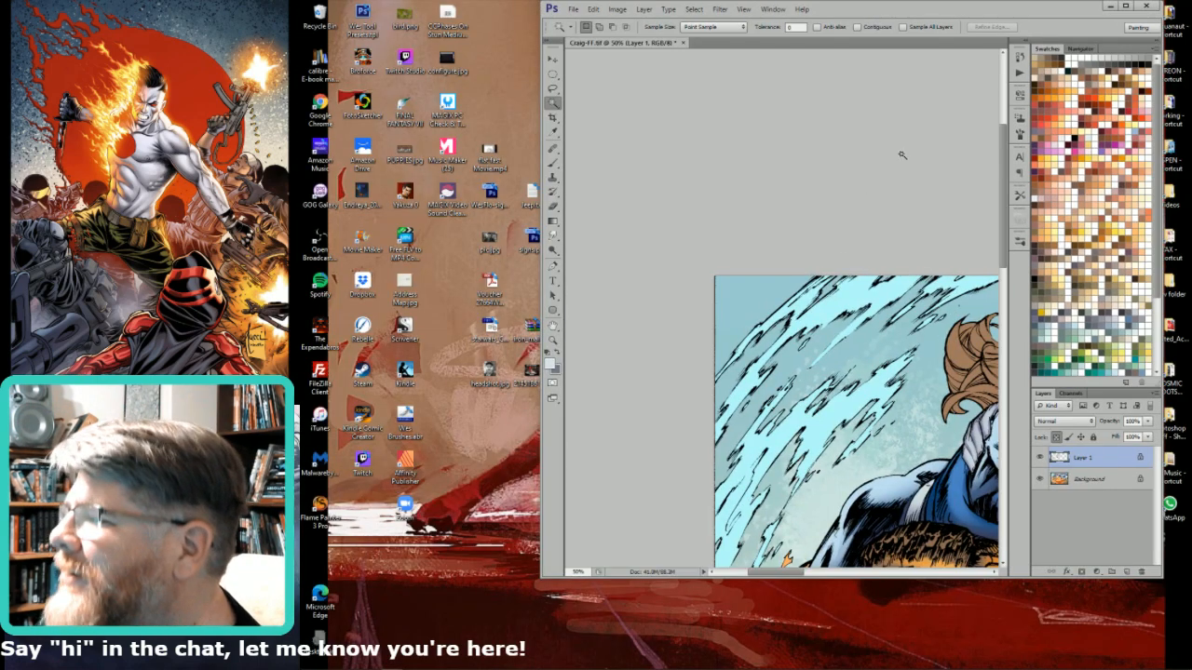
click(1124, 6)
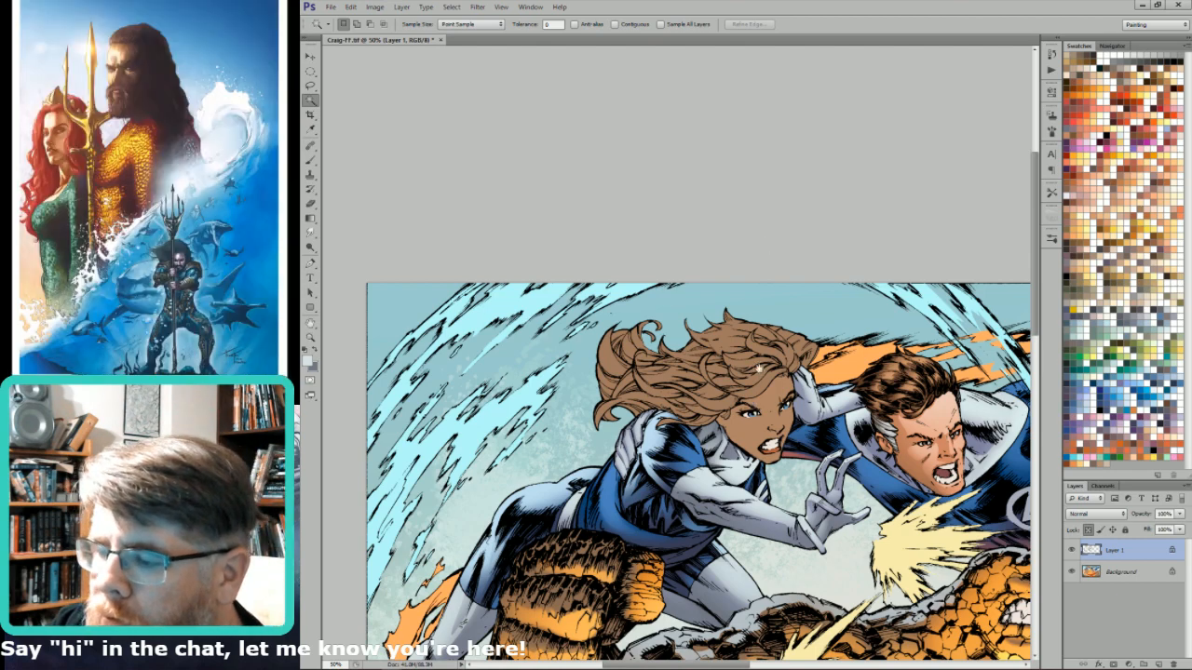
drag(760, 369, 672, 295)
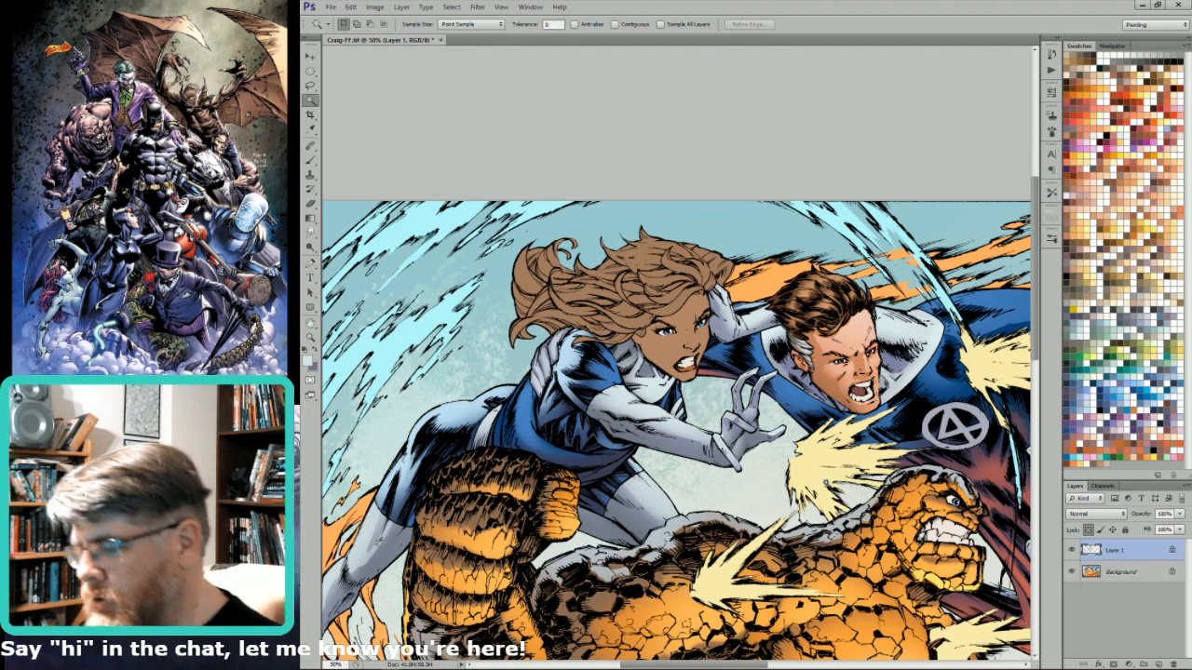
key(ctrl+minus)
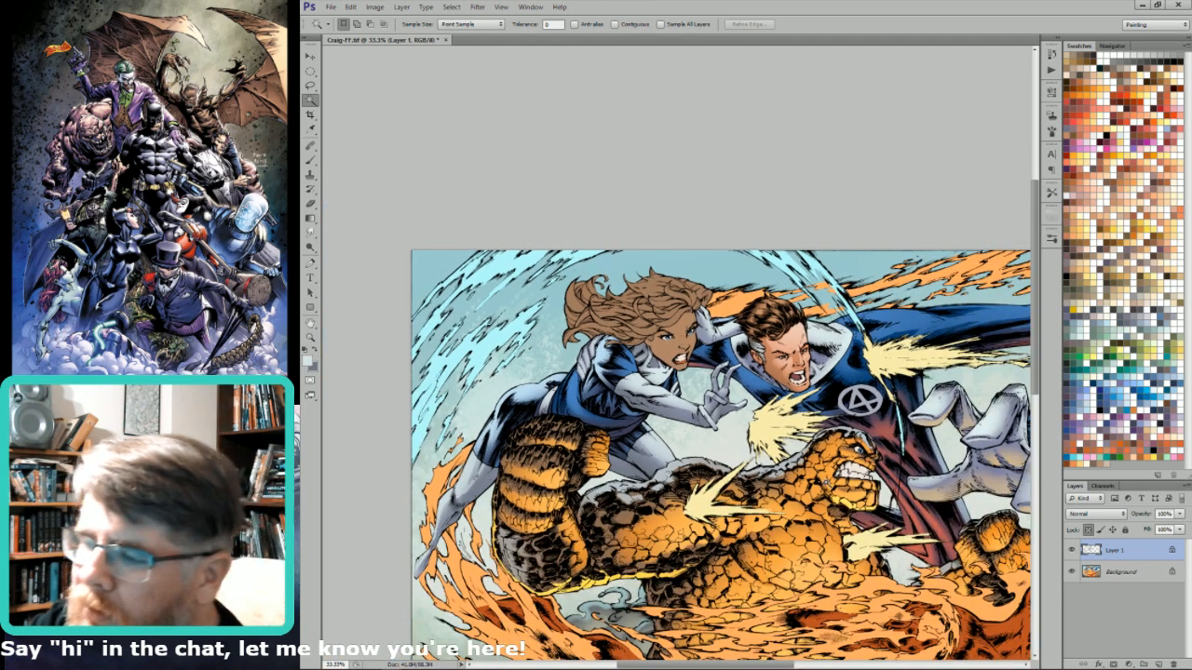
key(ctrl+a)
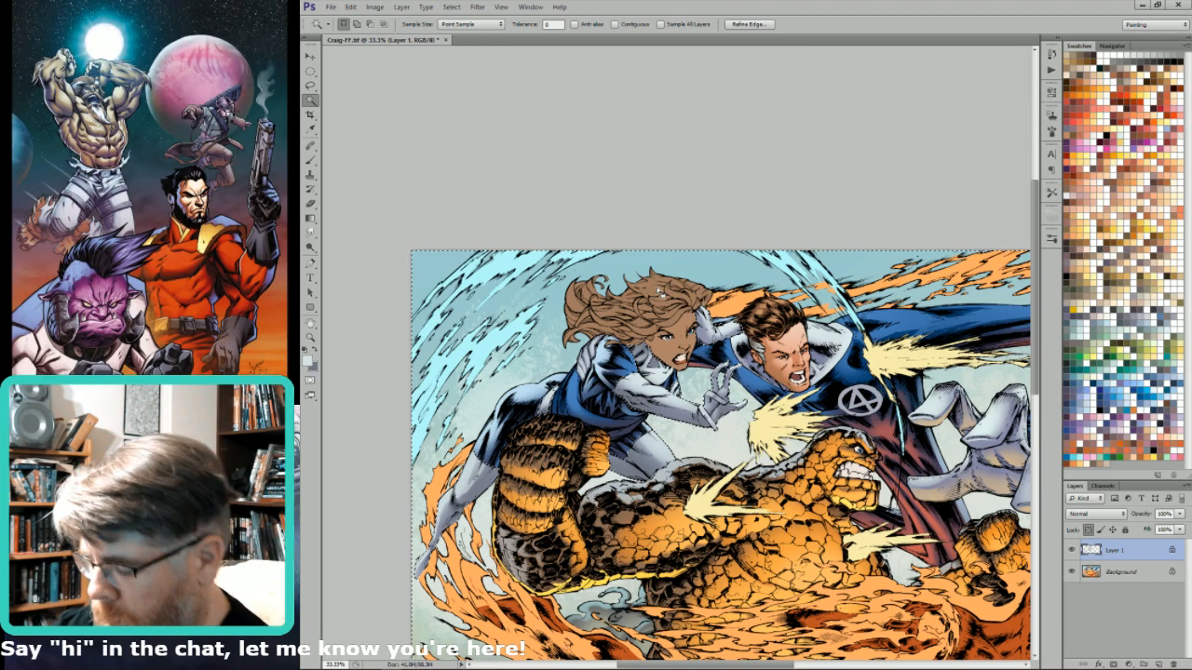
key(l)
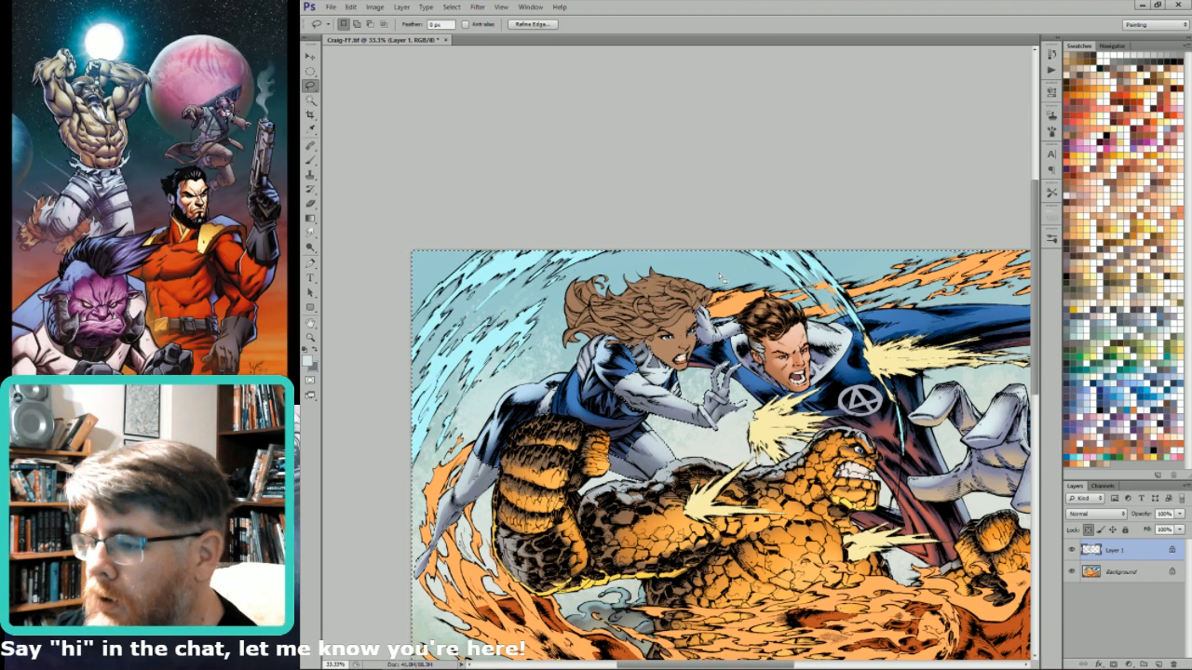
key(ctrl+d)
key(w)
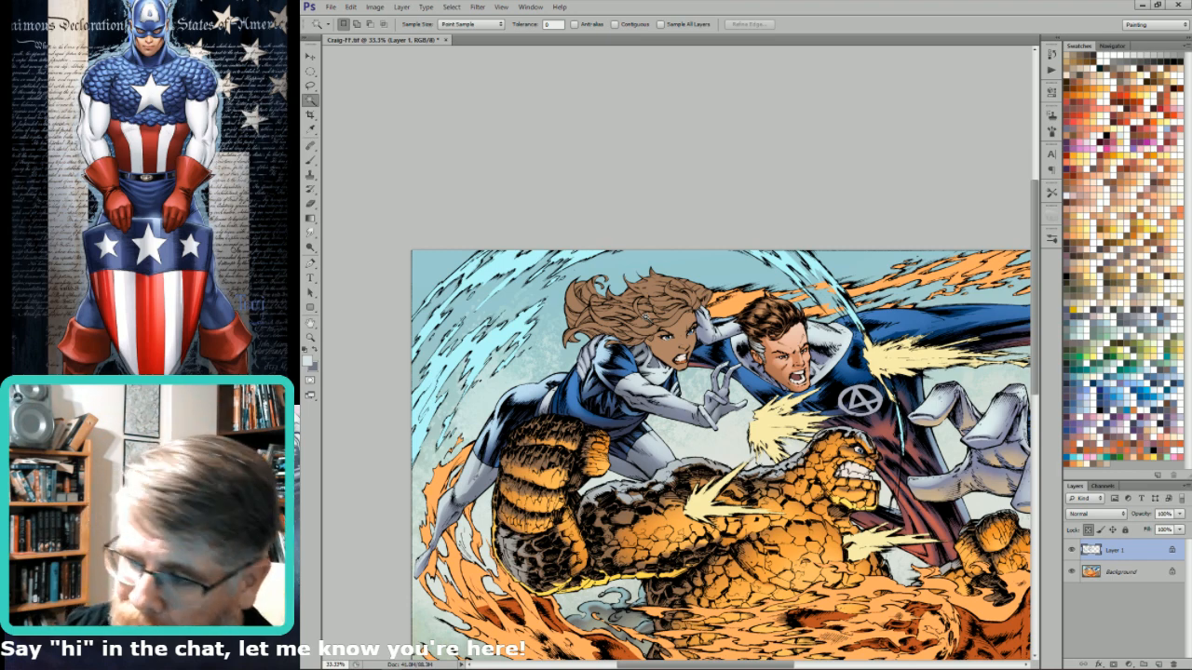
drag(852, 355, 725, 321)
drag(611, 361, 756, 400)
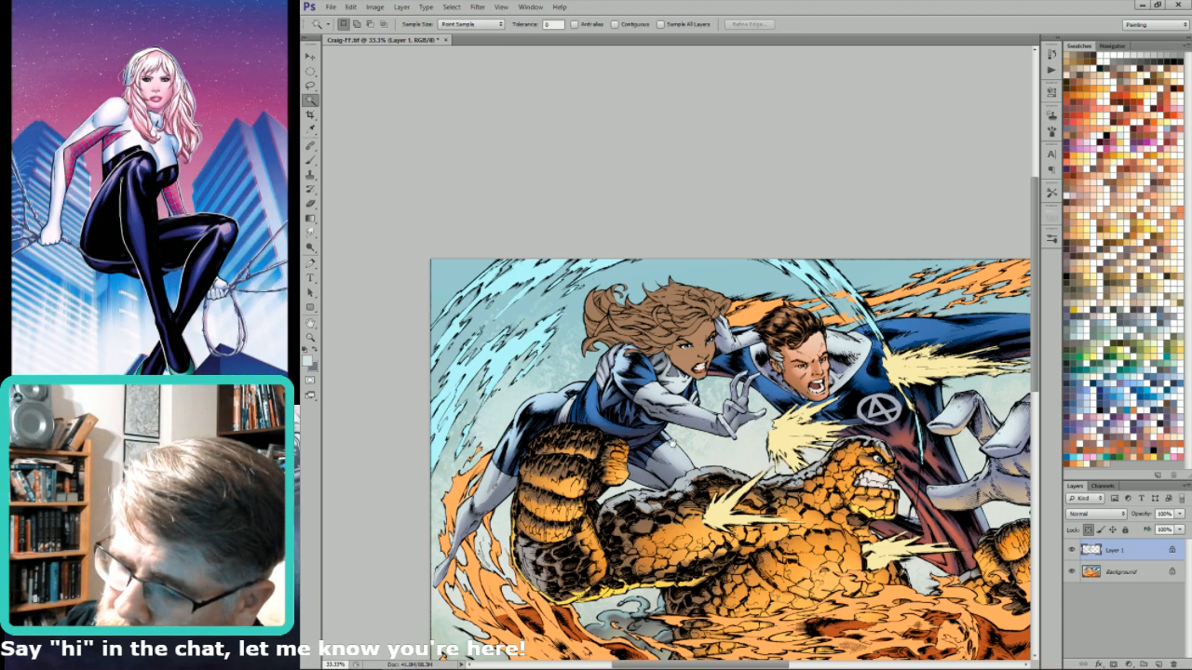
drag(672, 443, 705, 394)
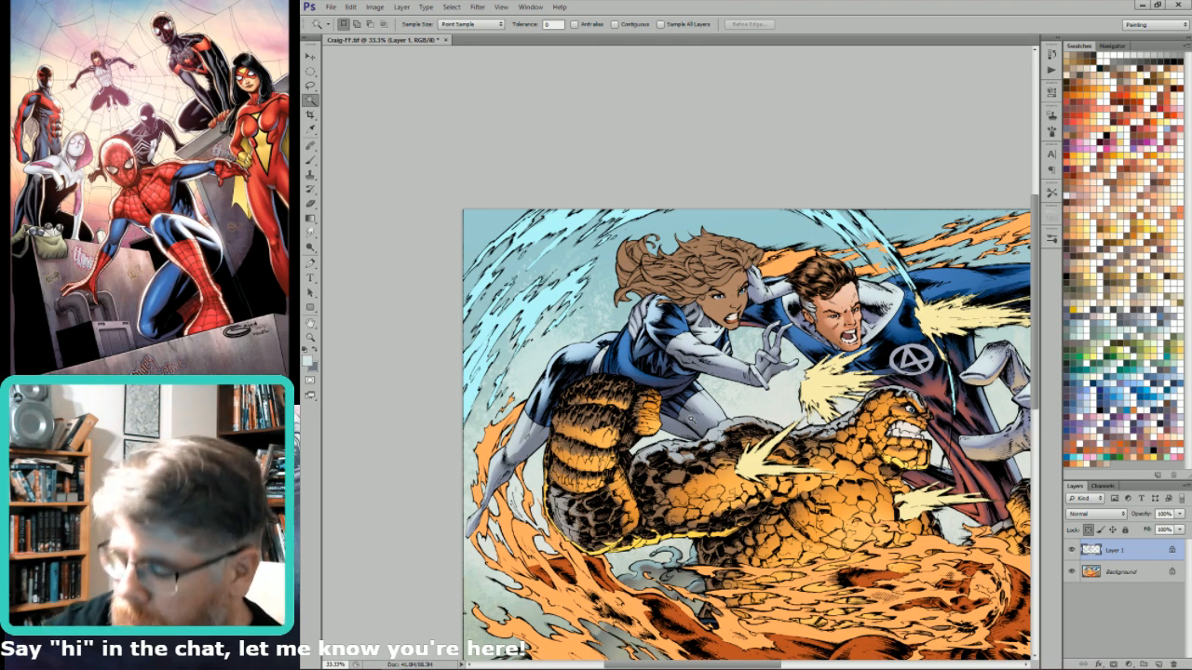
key(l)
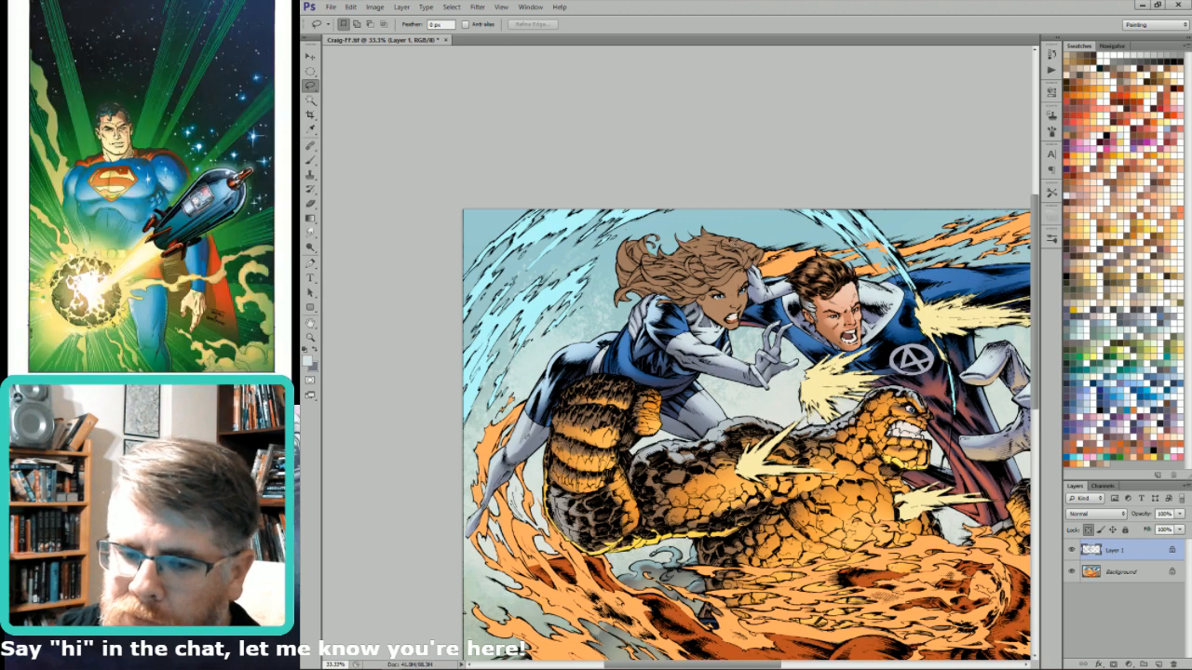
key(w)
click(707, 271)
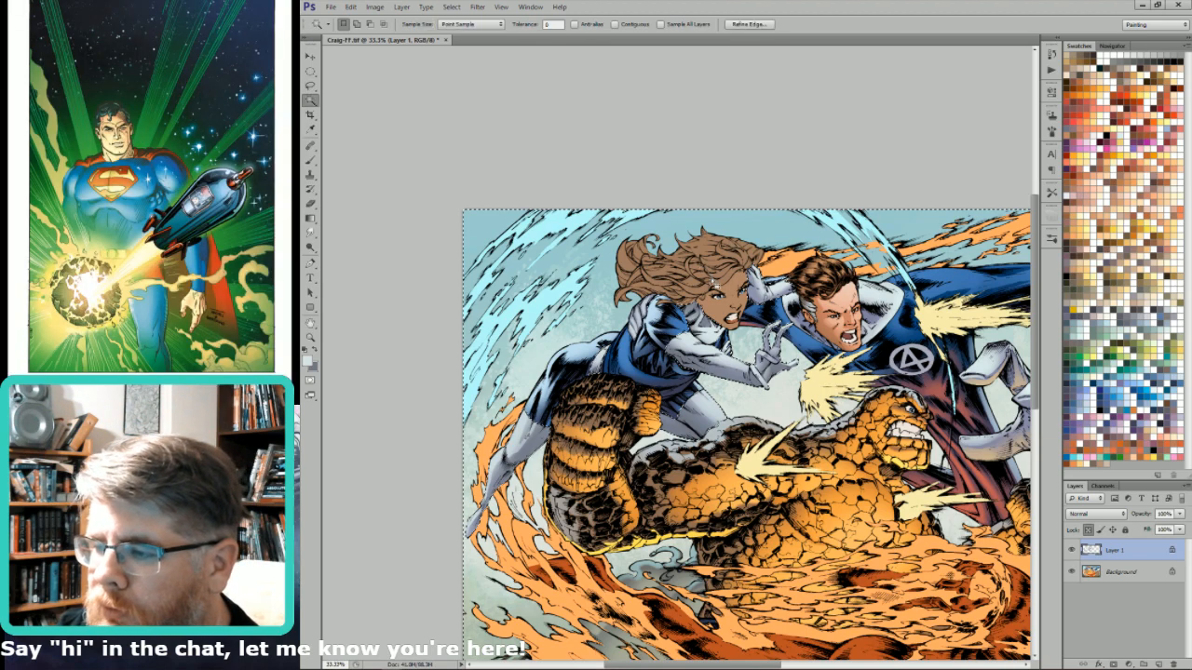
key(ctrl+d)
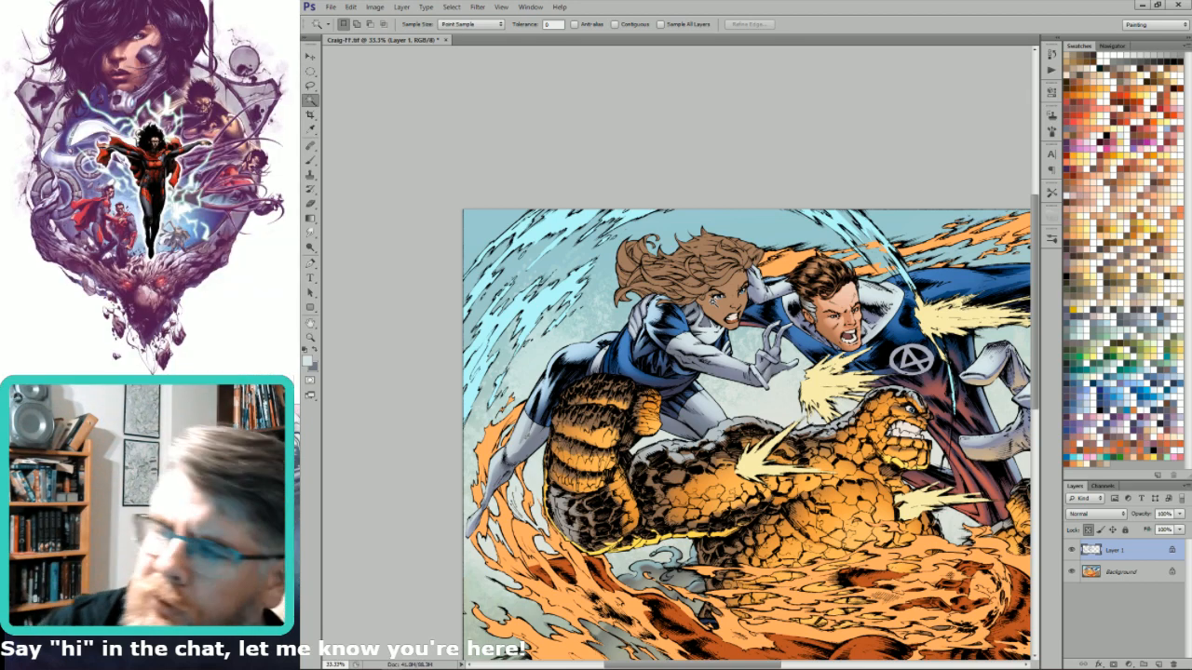
double_click(756, 11)
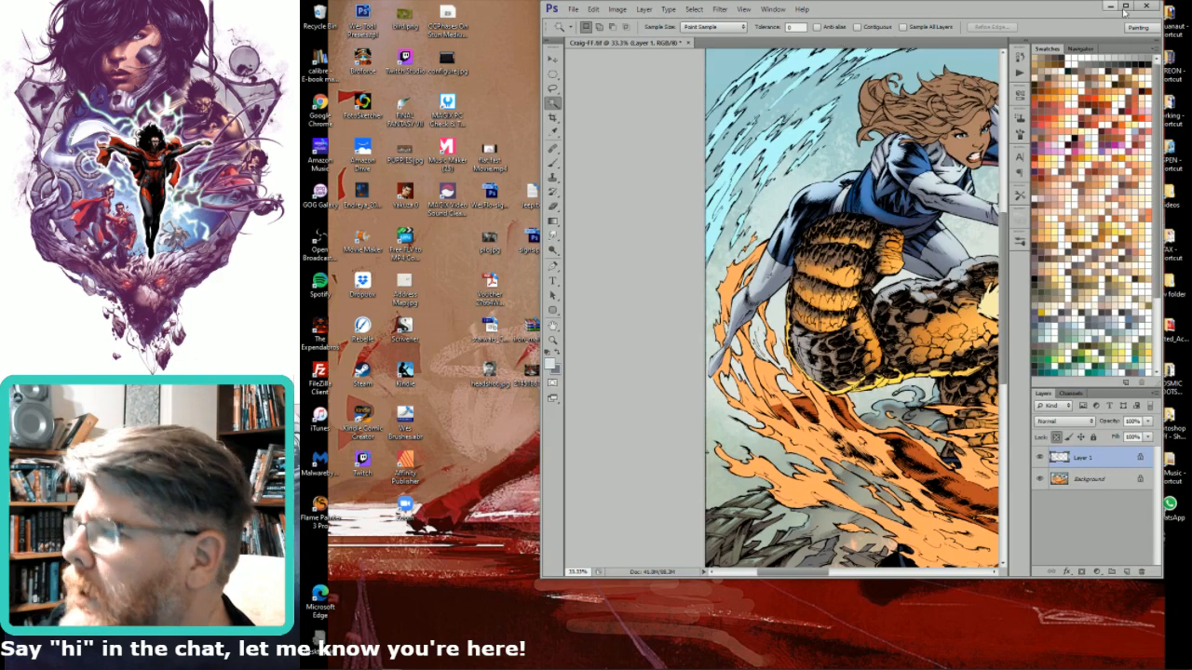
click(1127, 7)
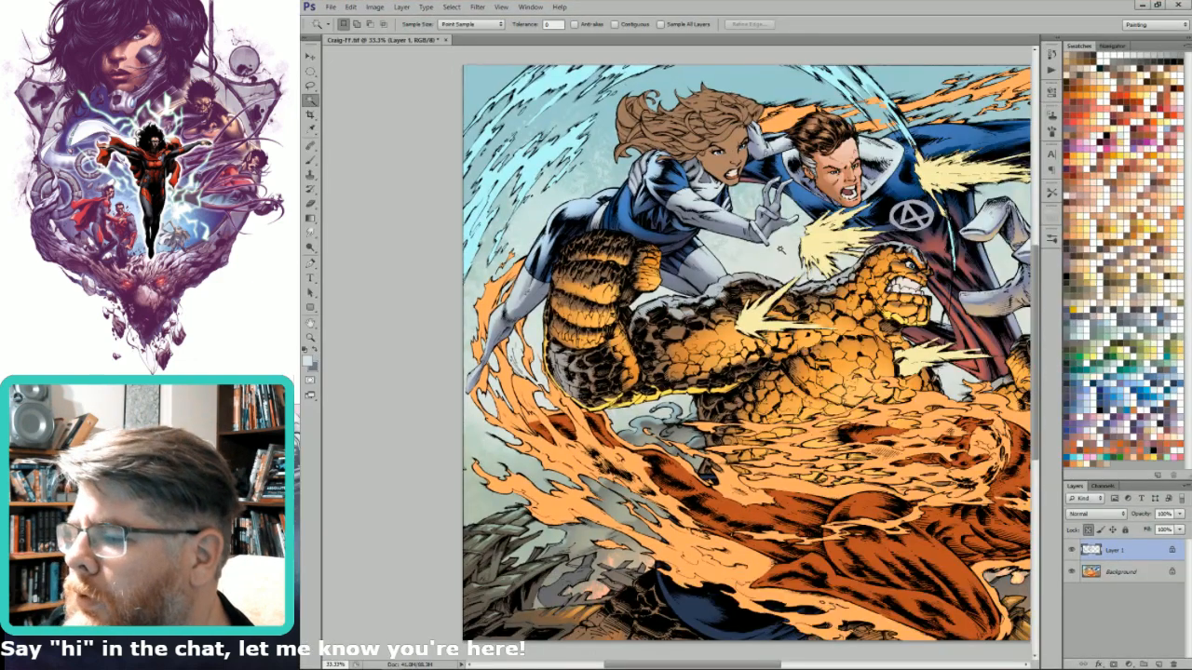
key(ctrl+a)
key(ctrl+d)
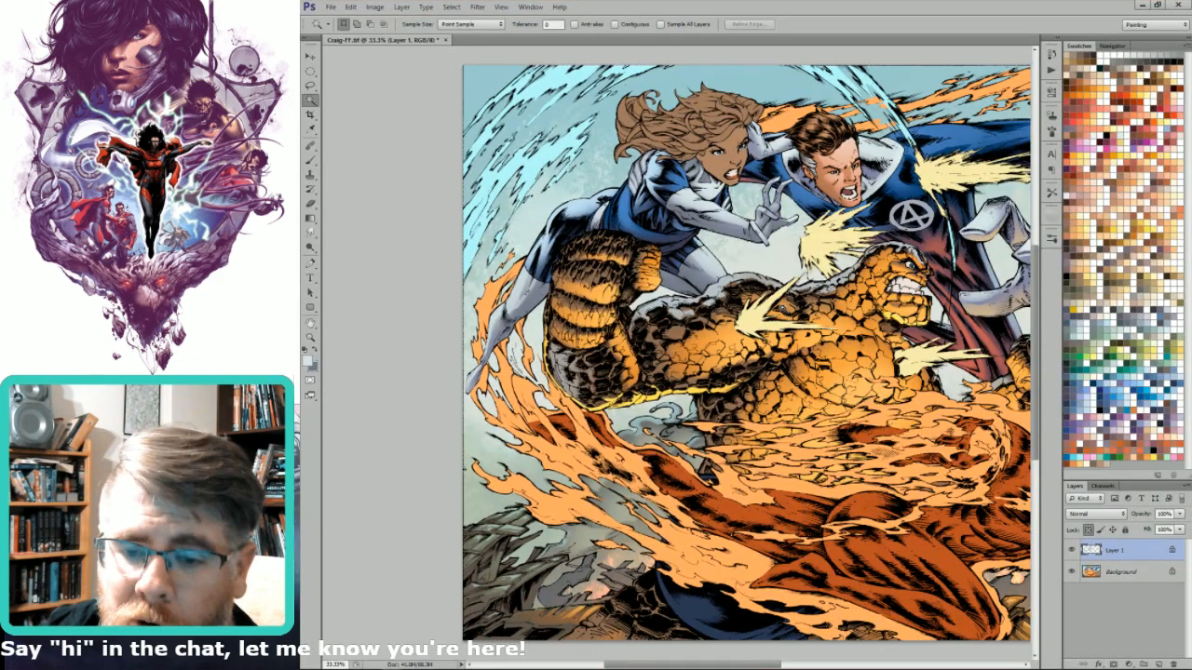
drag(716, 180, 768, 324)
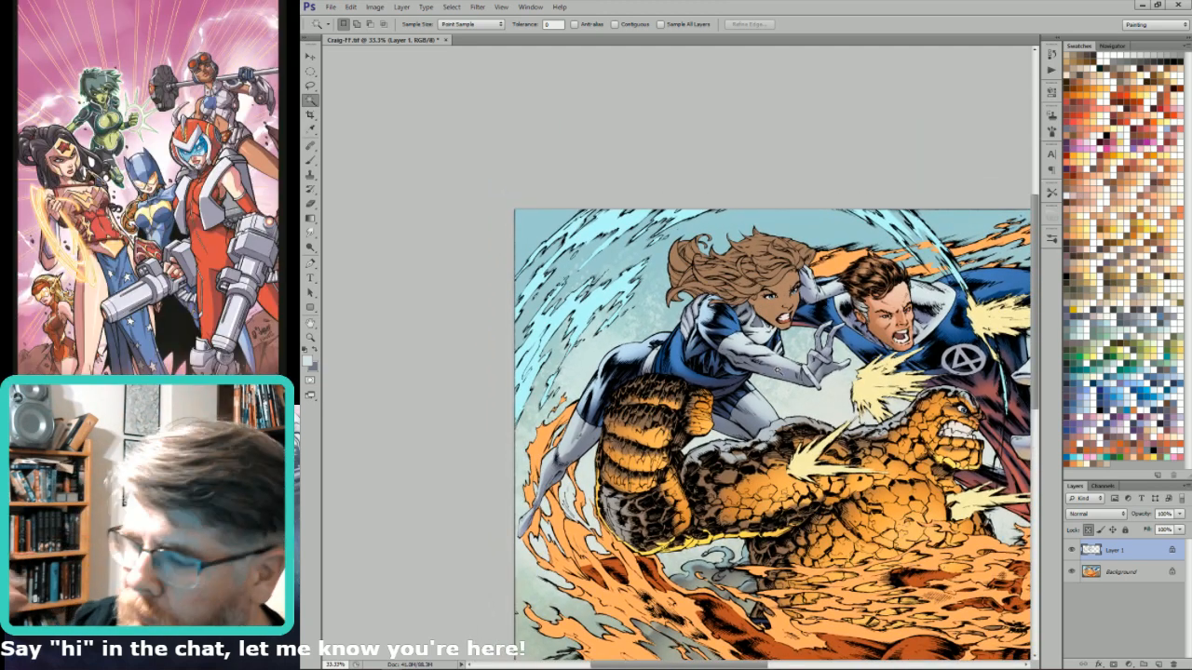
- Hide and show Layer 1 to compare the rendered costume shading with the artwork beneath it
key(l)
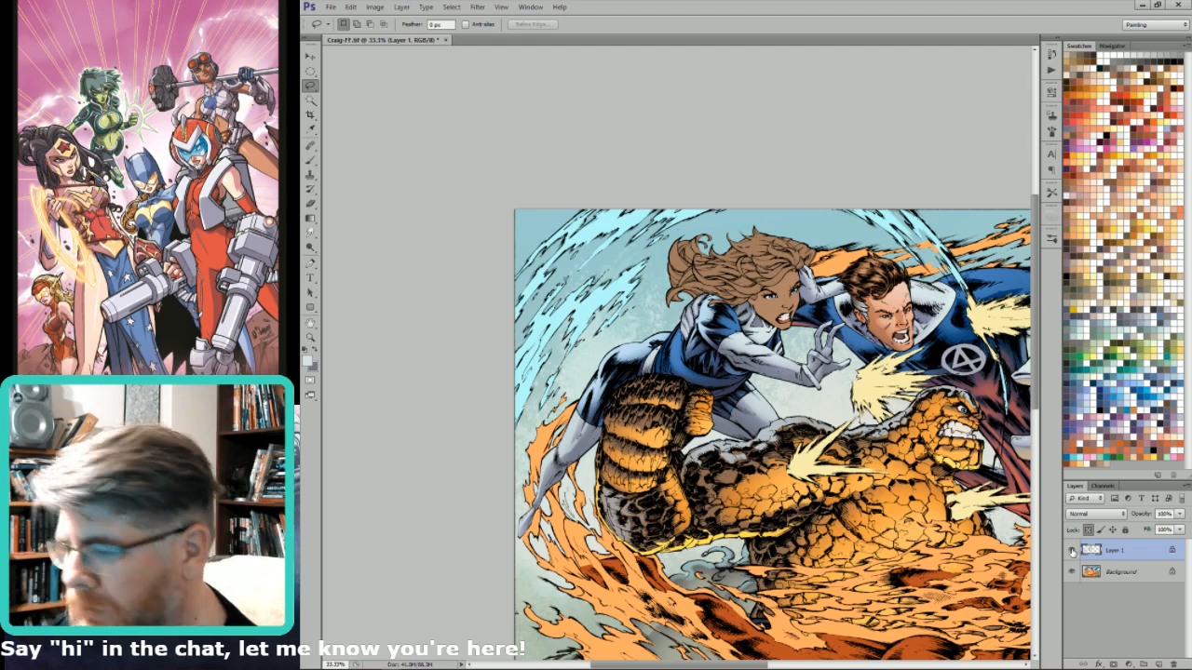
click(1071, 551)
click(1071, 550)
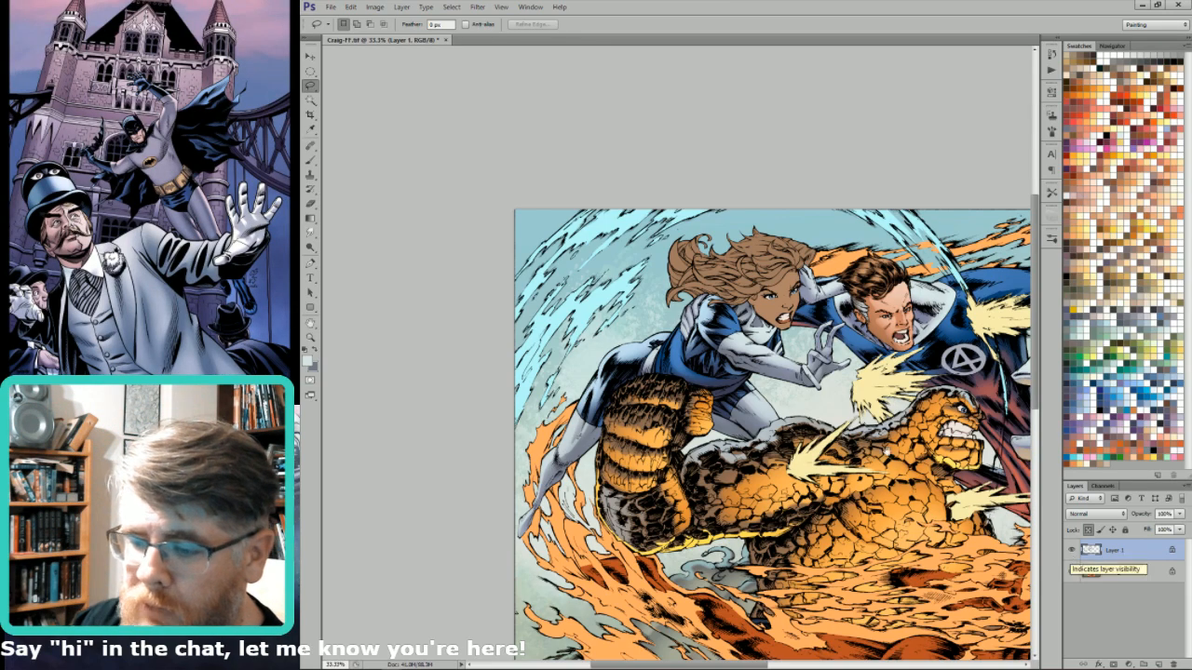
- Lasso the upper part of the woman's outstretched grey sleeve and set up the Gradient tool in Lighten mode for its highlight
drag(887, 452, 634, 361)
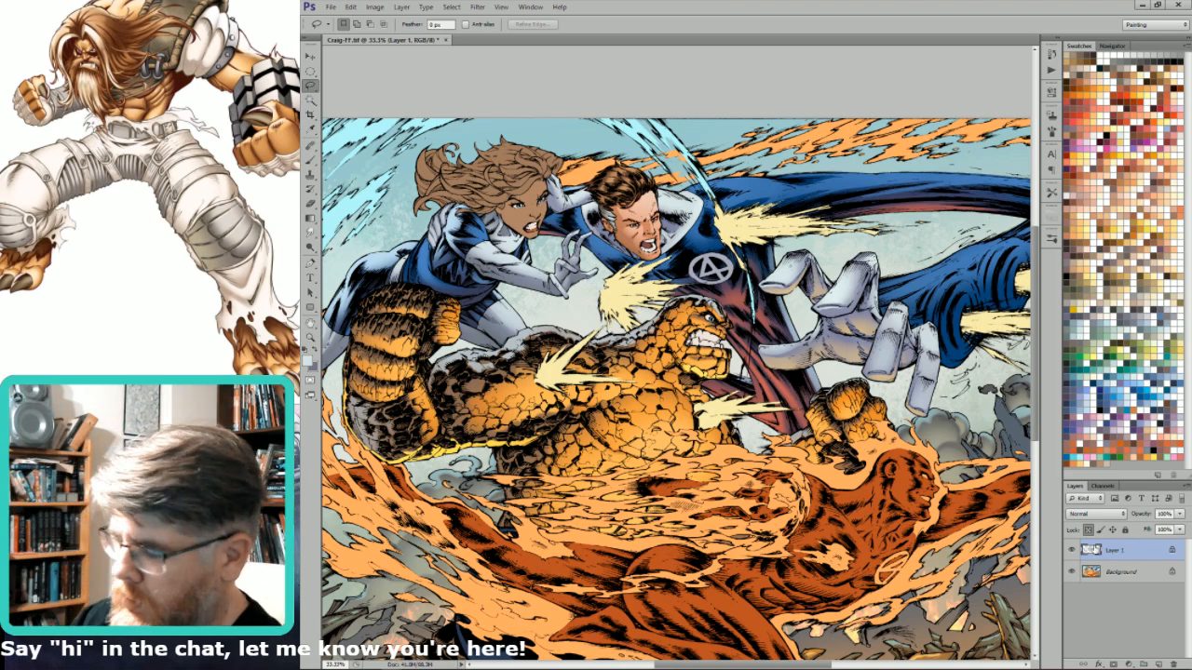
drag(532, 183, 549, 190)
mouse_move(499, 170)
mouse_down()
mouse_move(473, 232)
mouse_move(622, 433)
mouse_up()
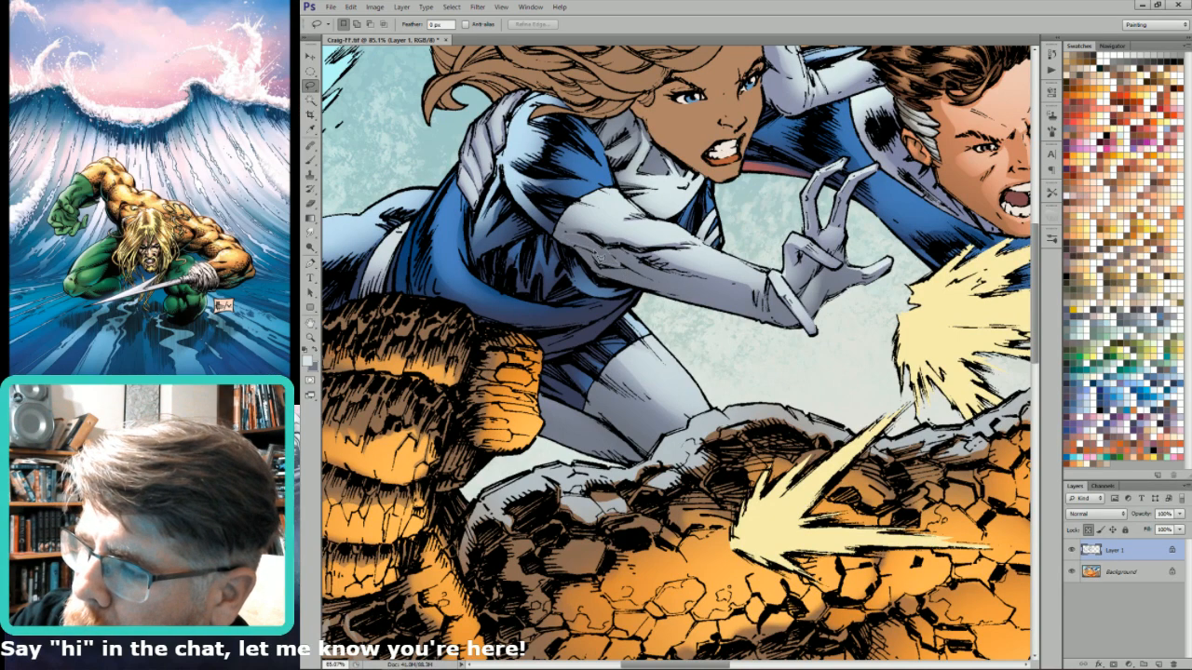
key(i)
key(b)
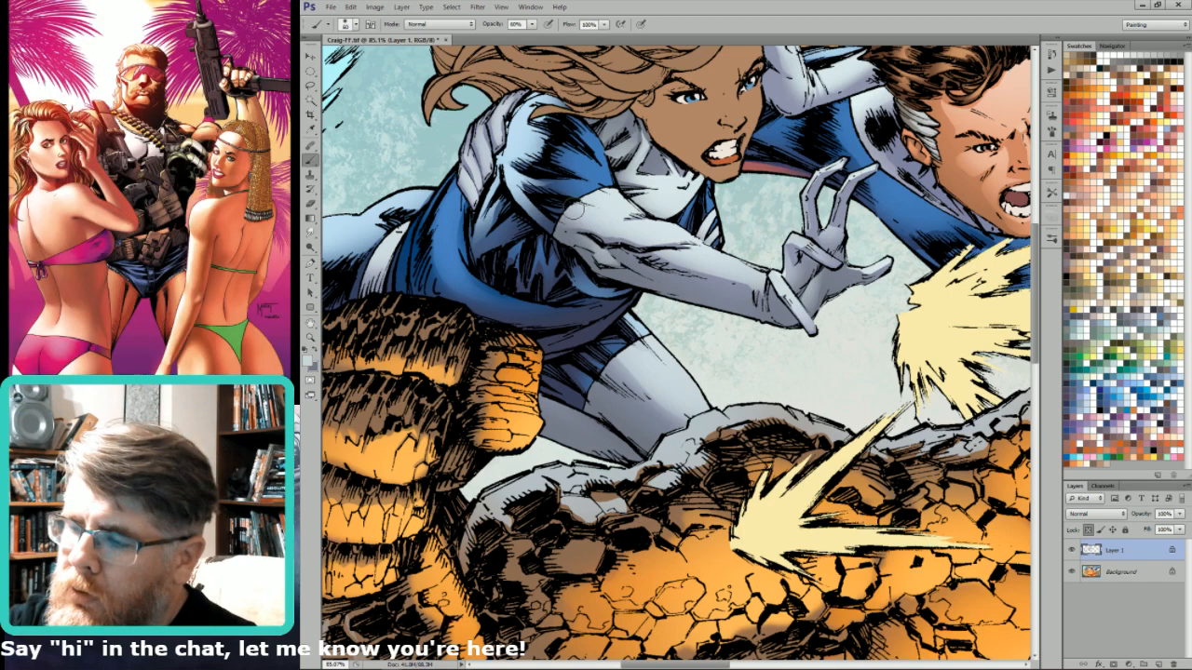
key(l)
mouse_move(576, 248)
mouse_down()
mouse_move(650, 229)
mouse_move(618, 201)
mouse_move(580, 214)
mouse_move(577, 244)
mouse_up()
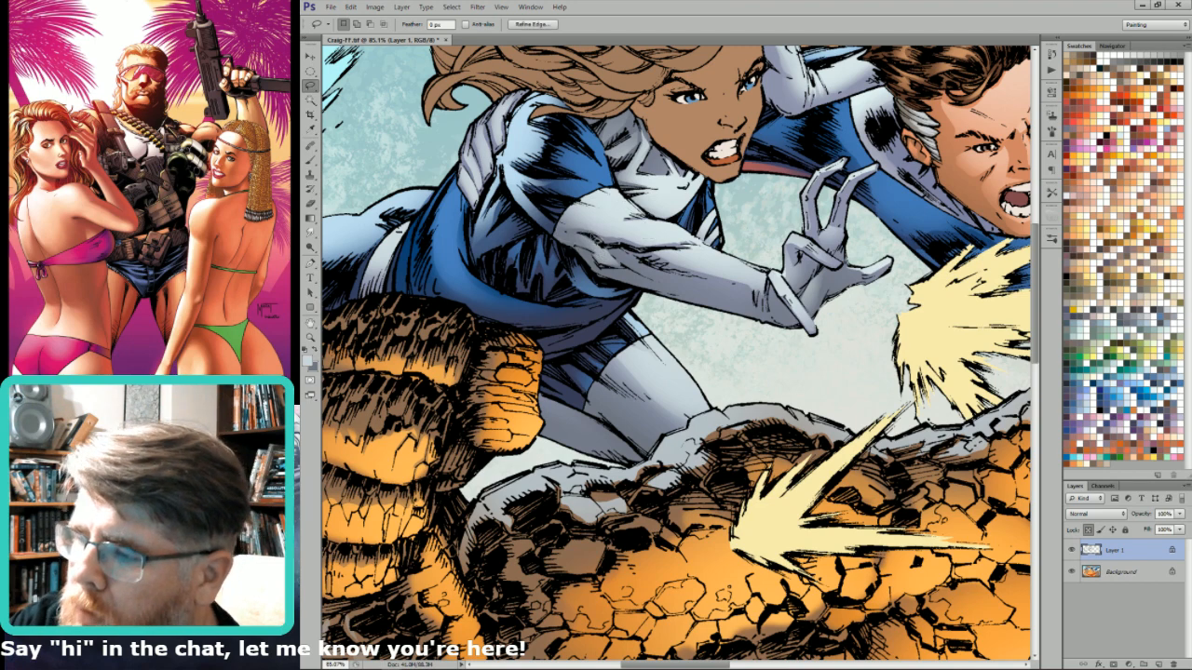
key(g)
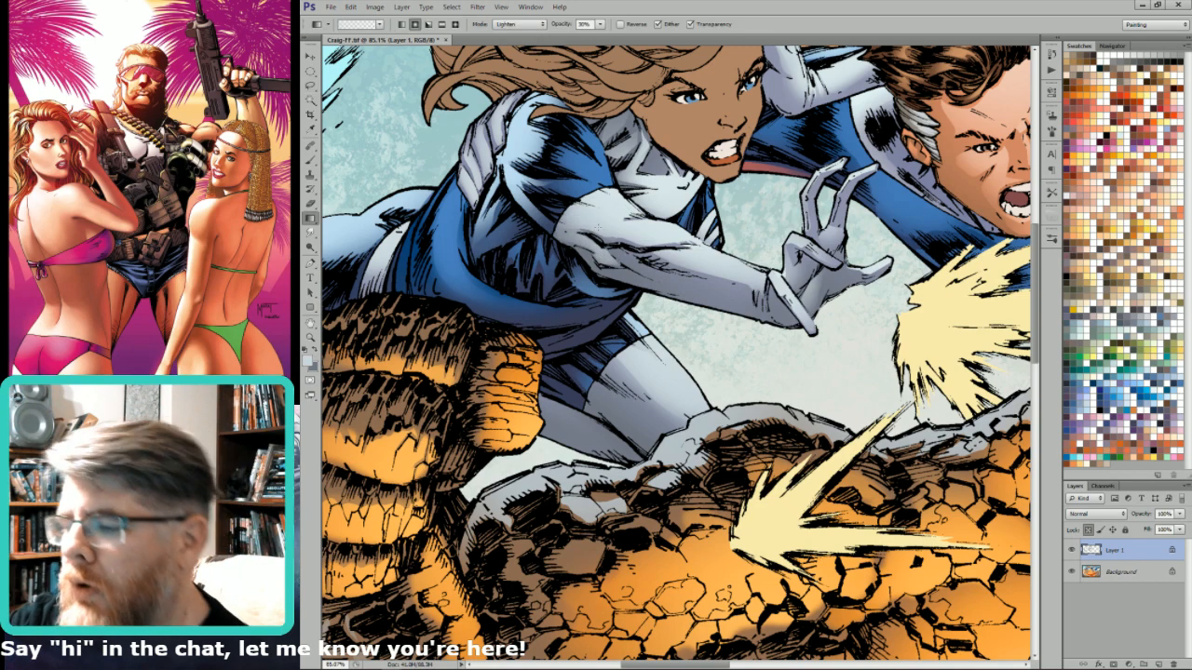
- Lasso the forearm of the woman's outstretched grey sleeve and set up the Brush in Lighten mode for its highlight
key(l)
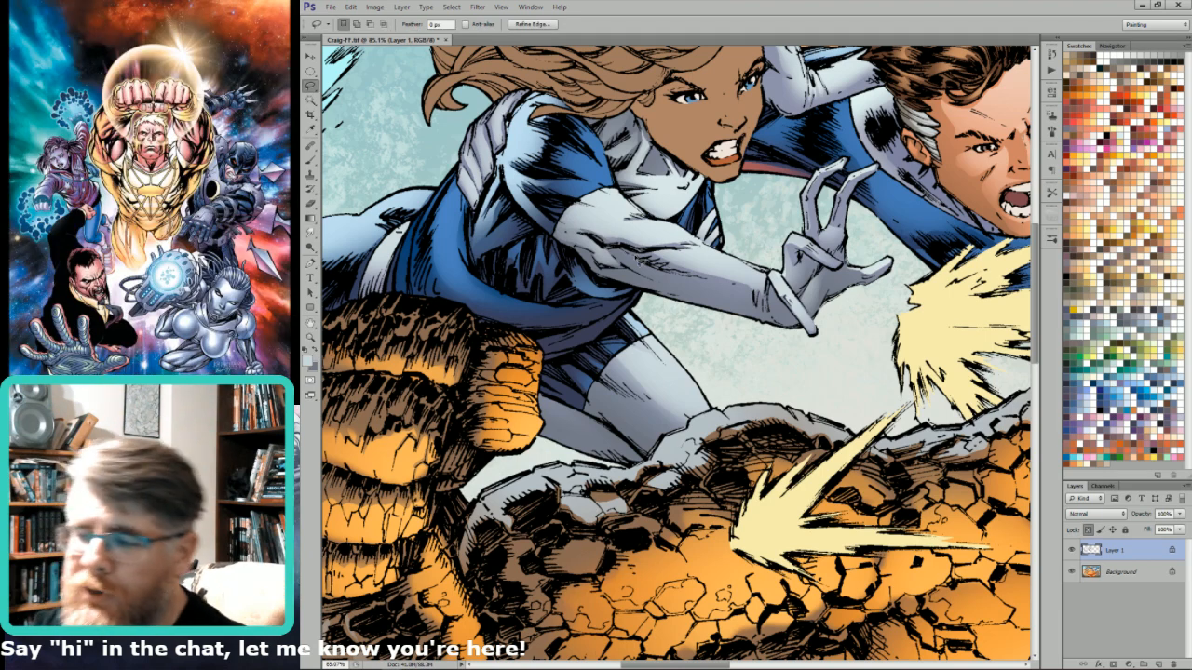
drag(736, 285, 732, 288)
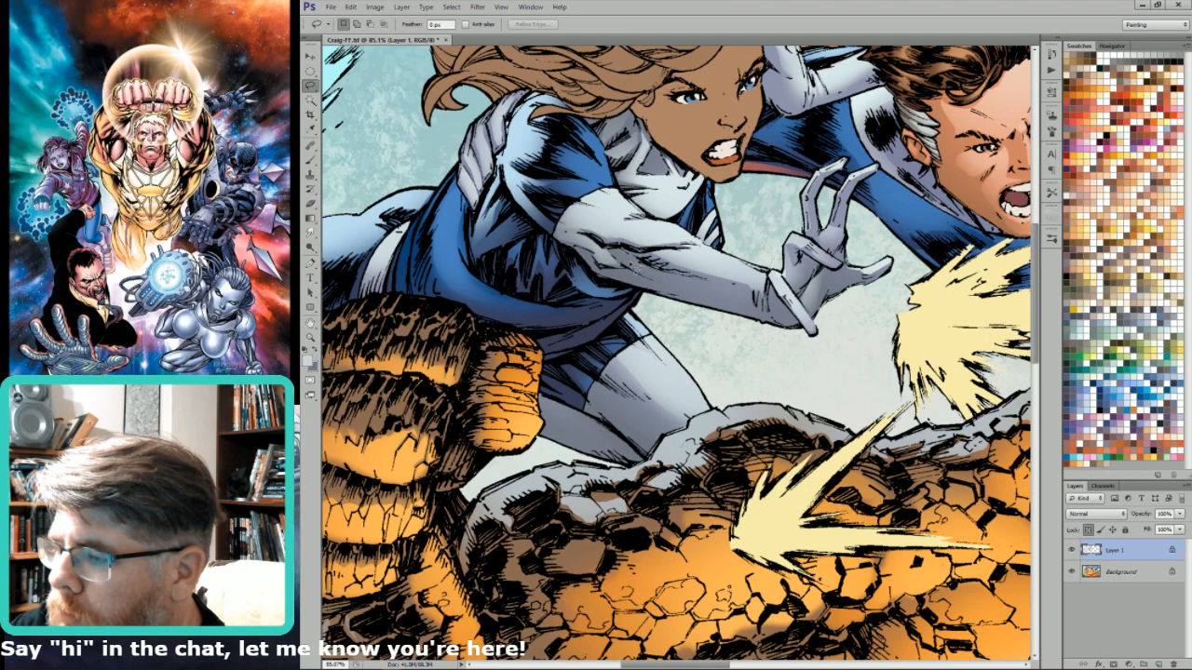
drag(639, 267, 622, 255)
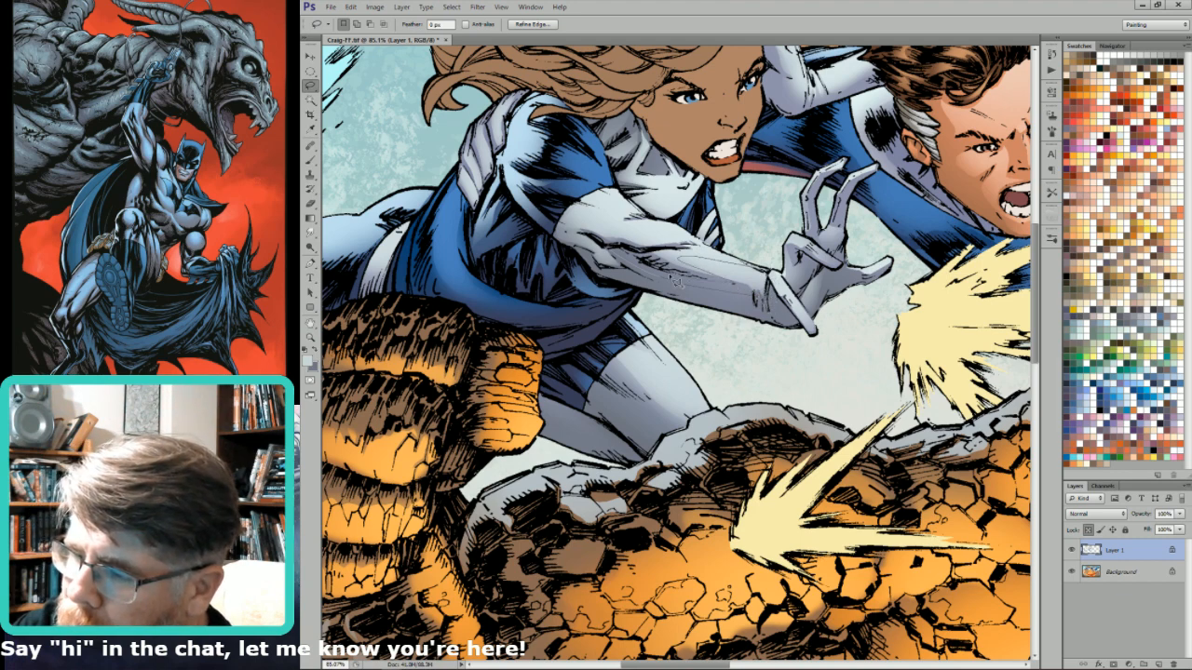
drag(622, 256, 680, 286)
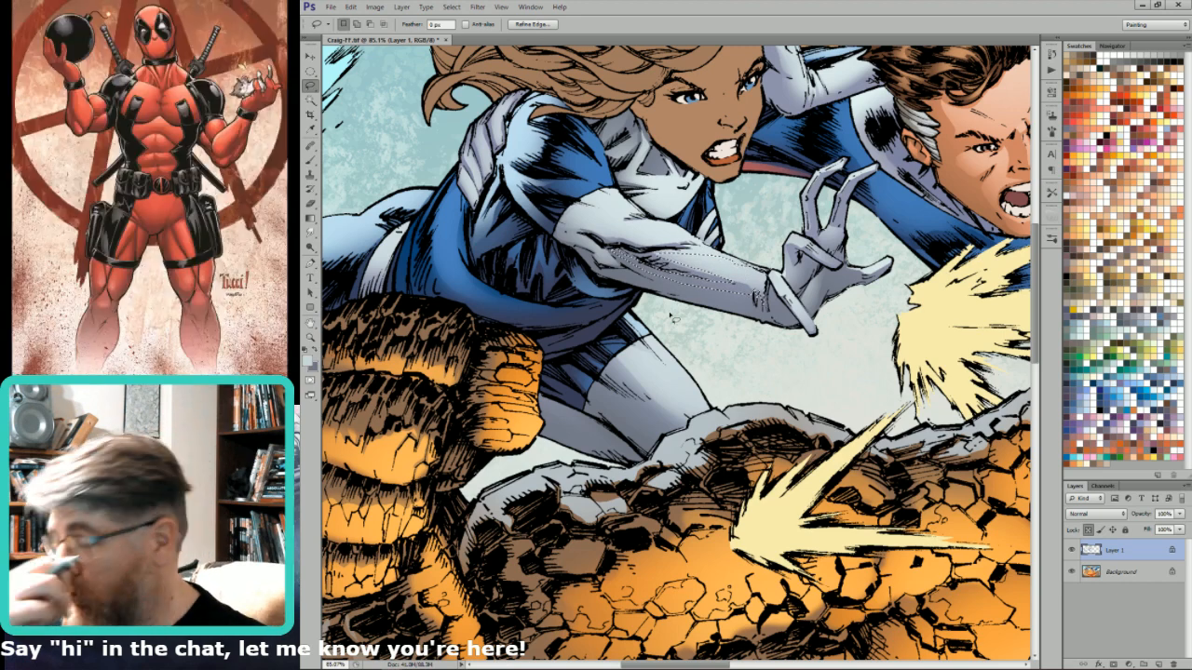
key(b)
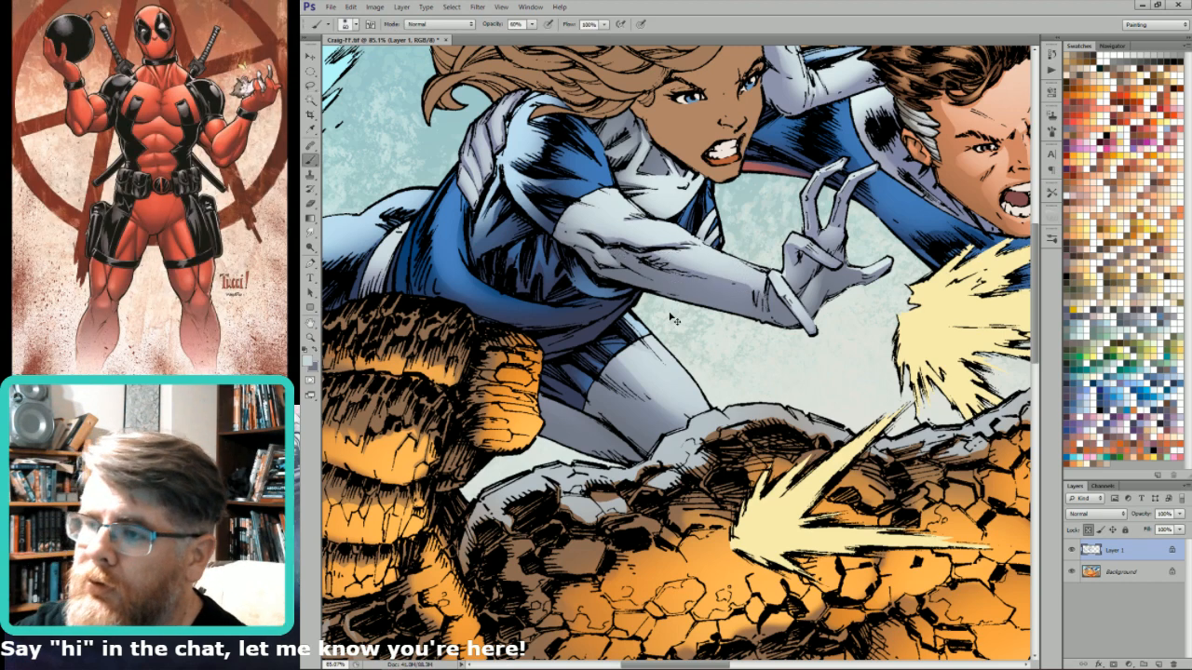
key(shift+alt+g)
key(ctrl+minus)
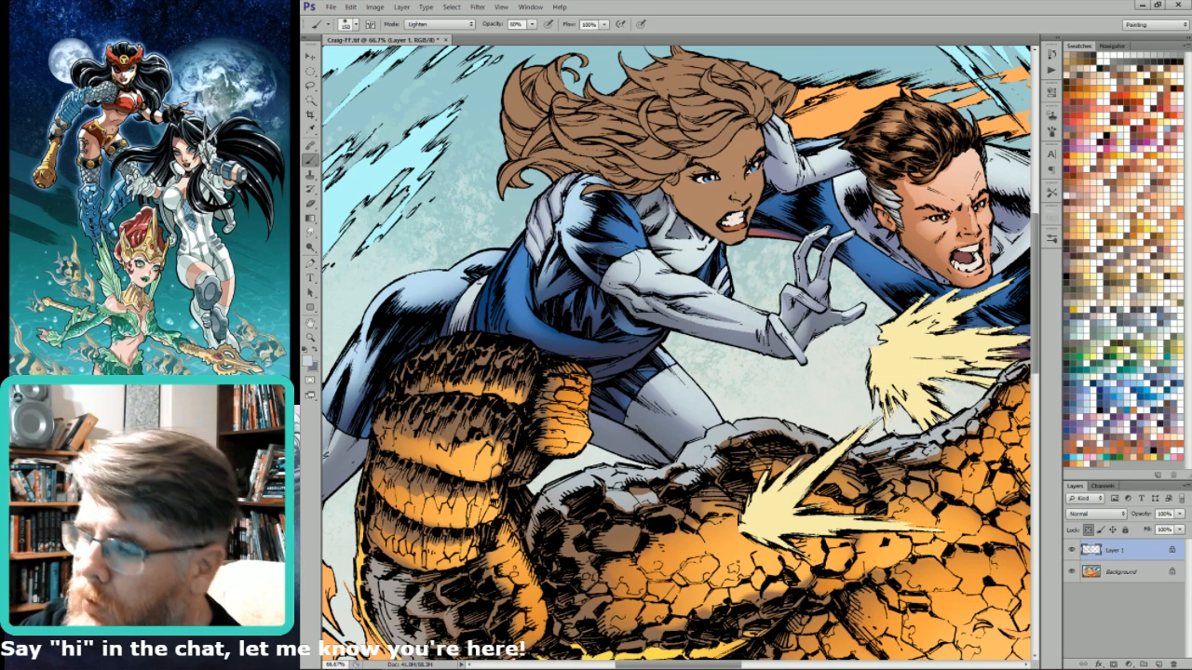
- Lasso the upper part of the woman's outstretched sleeve, sample a light blue near her shoulder and activate the Gradient tool
key(l)
drag(638, 264, 678, 301)
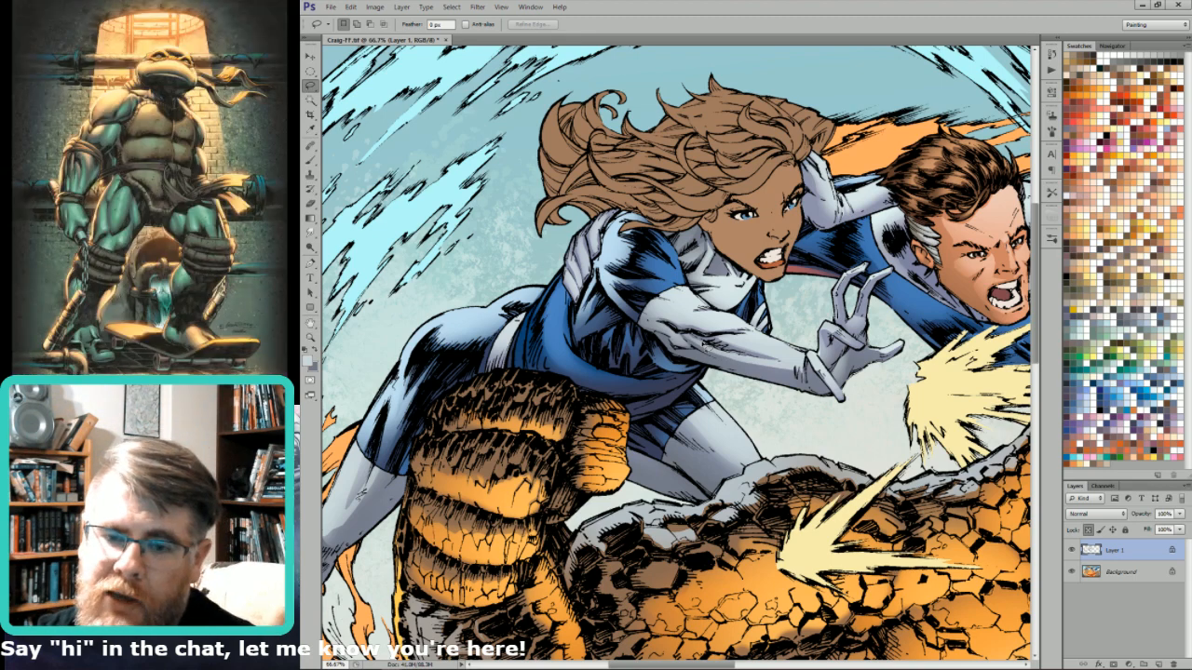
key(ctrl+minus)
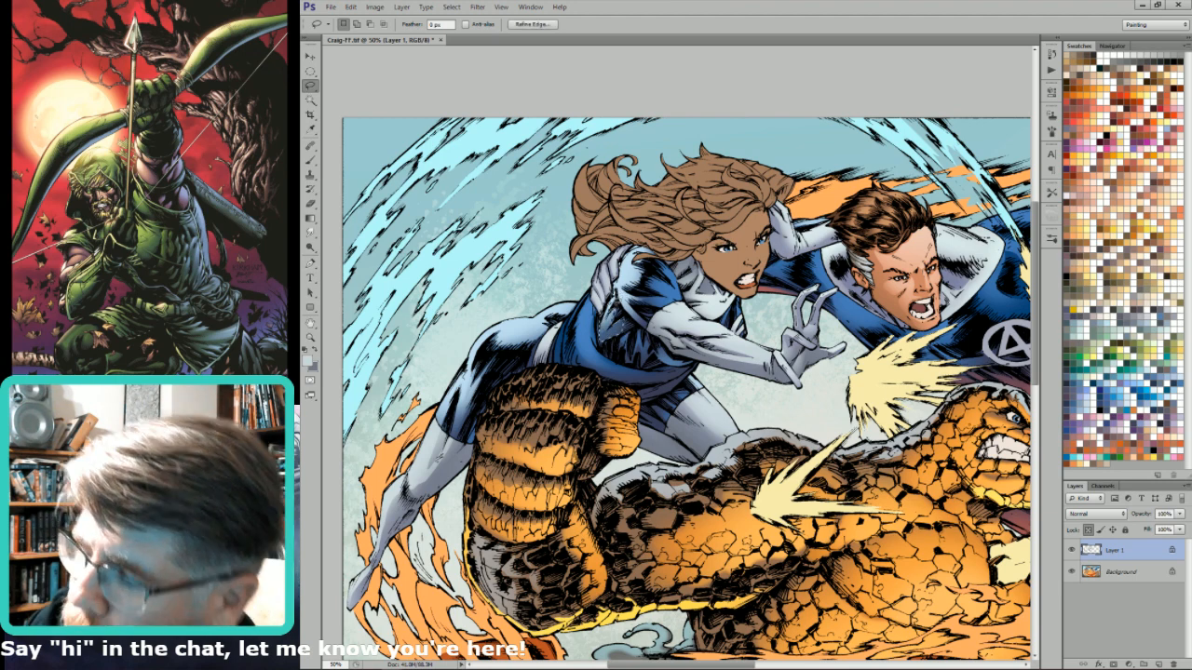
key(i)
click(611, 300)
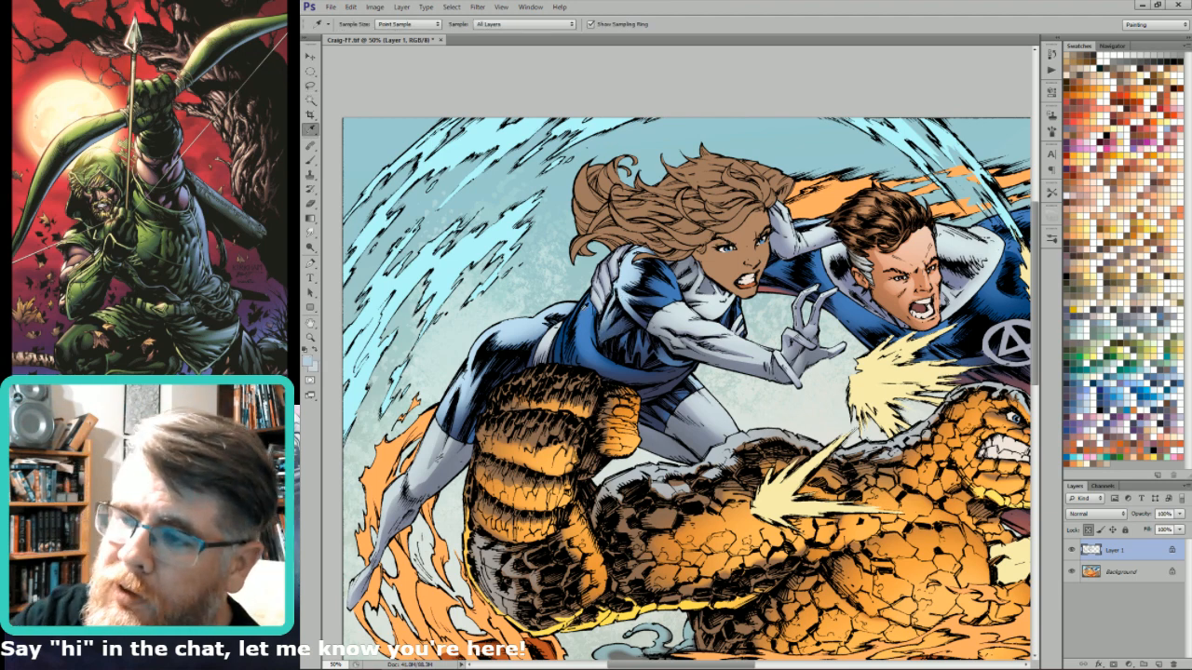
key(g)
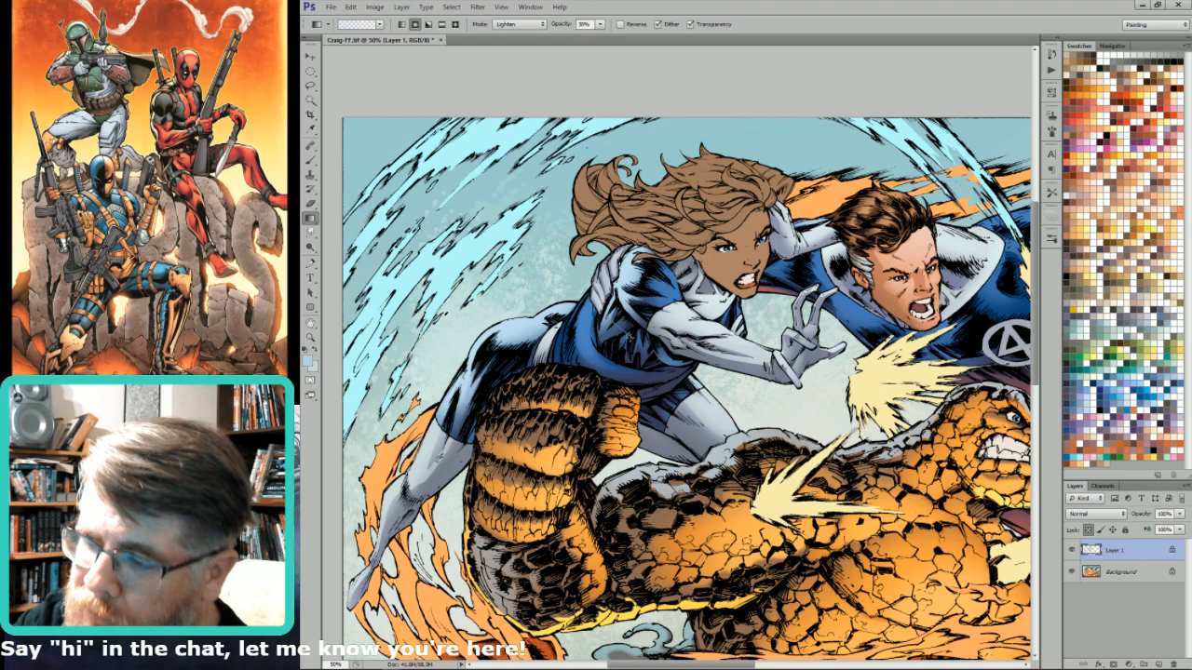
- Merge Layer 1 with the costume rendering down into the Background layer
click(1106, 569)
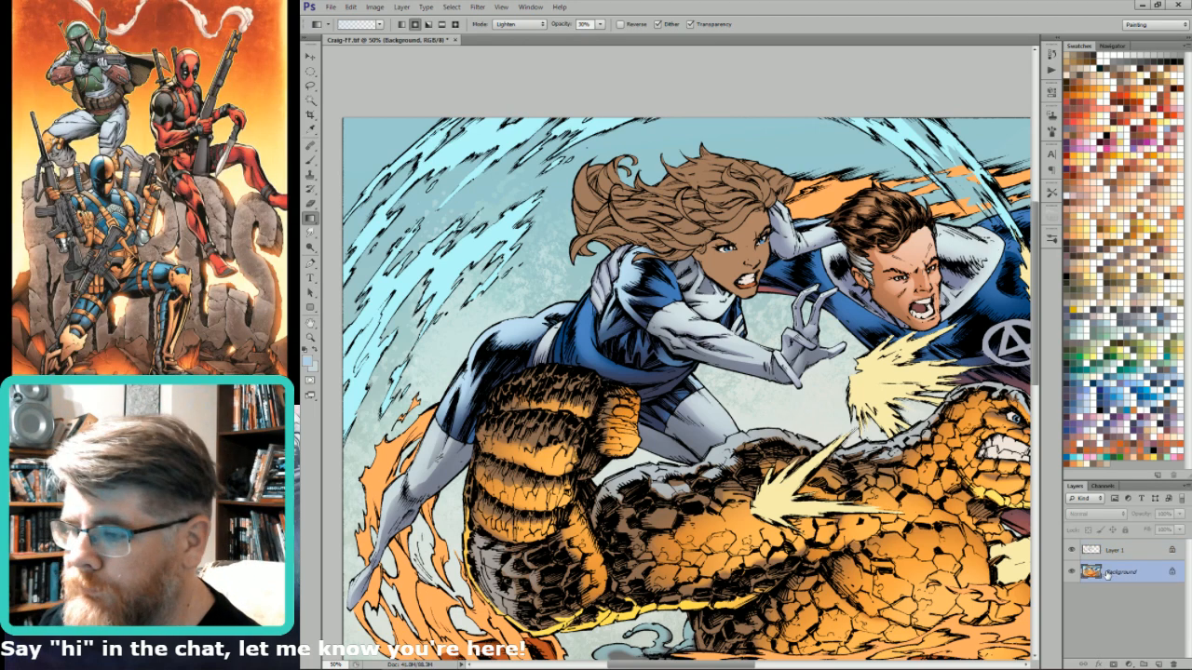
click(1097, 549)
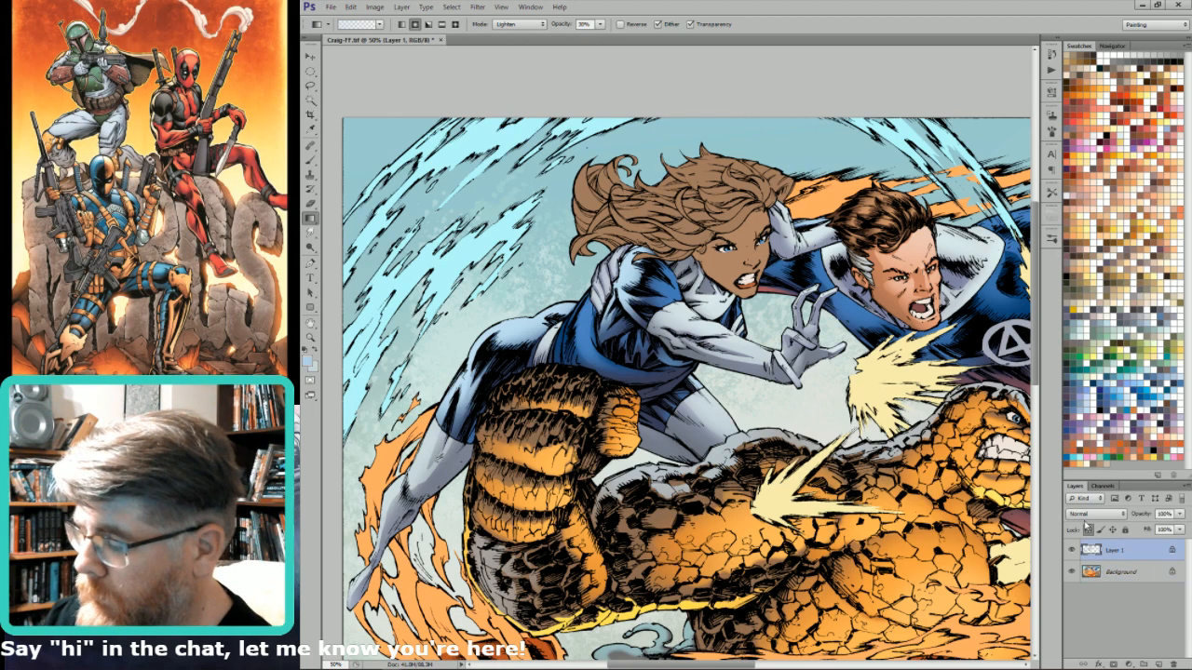
key(ctrl+e)
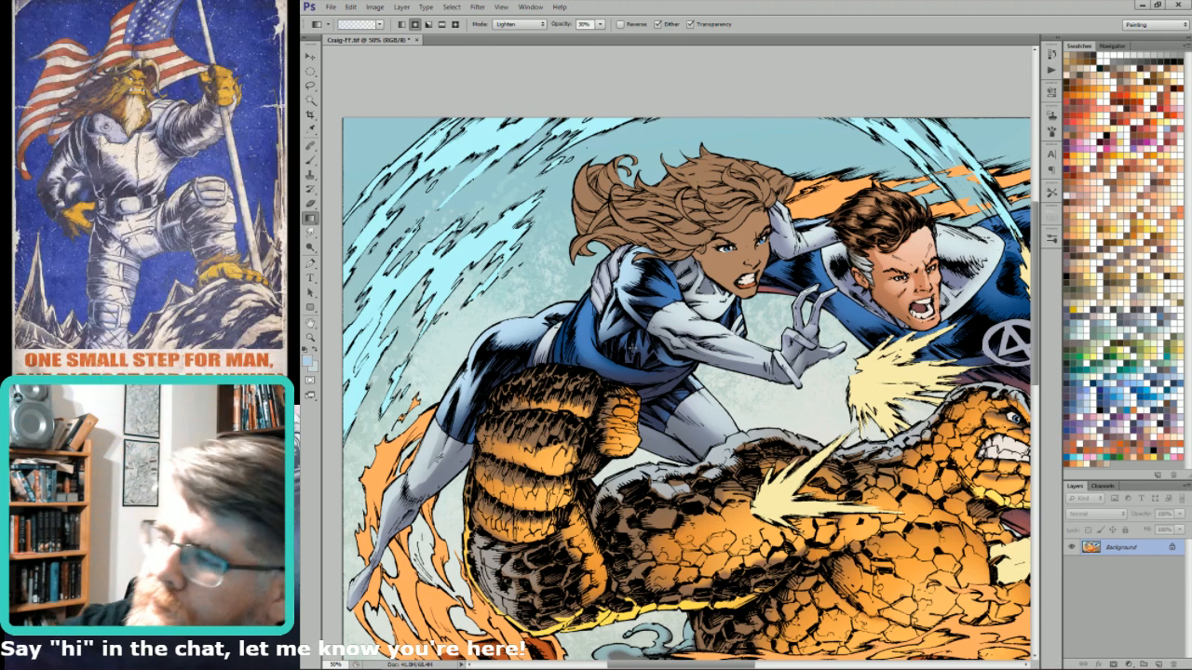
- Lasso the red-lit part of the man's costume beside the large glove and check it against the Alpha 2 flats channel
key(ctrl+minus)
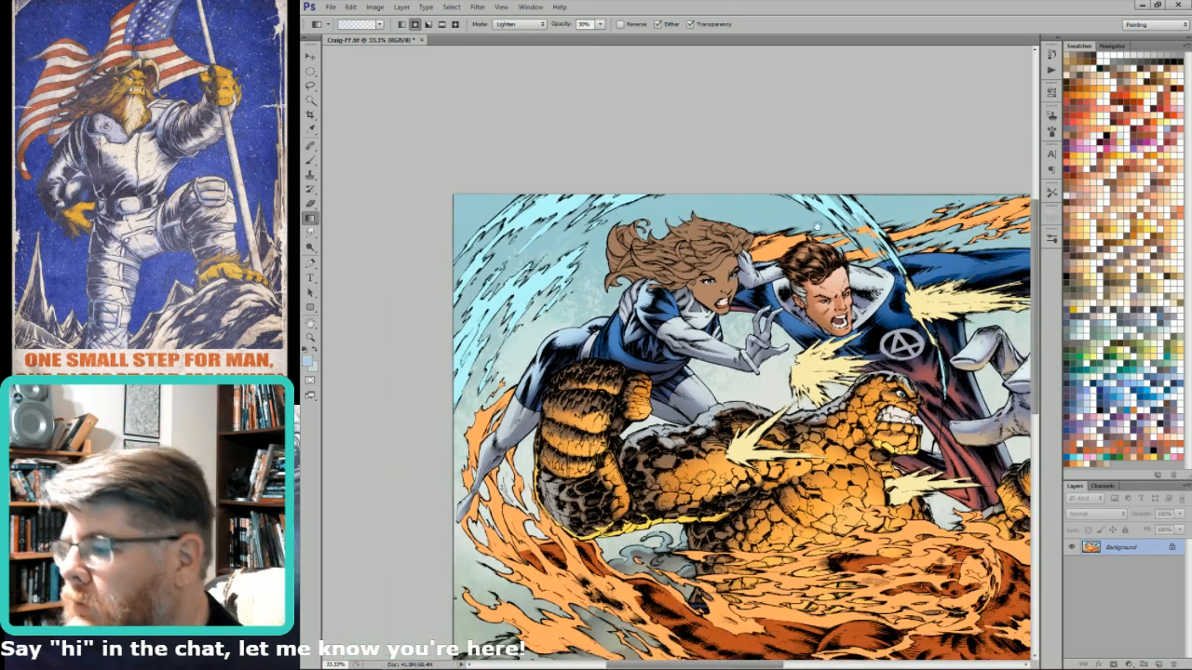
key(ctrl+minus)
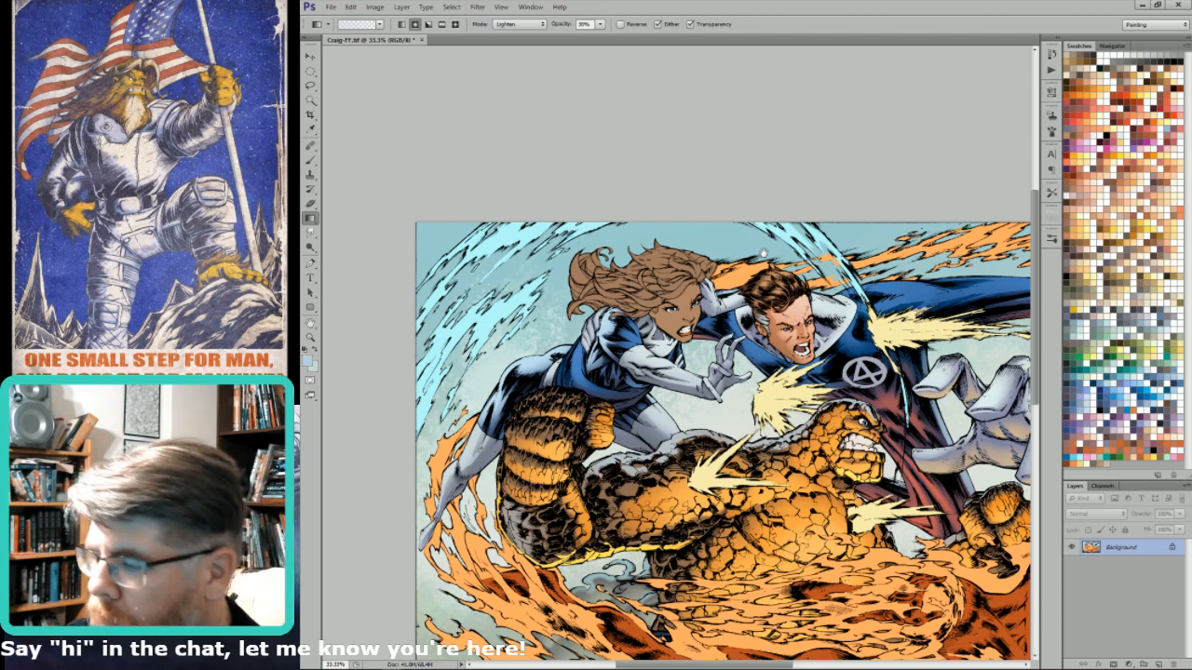
key(l)
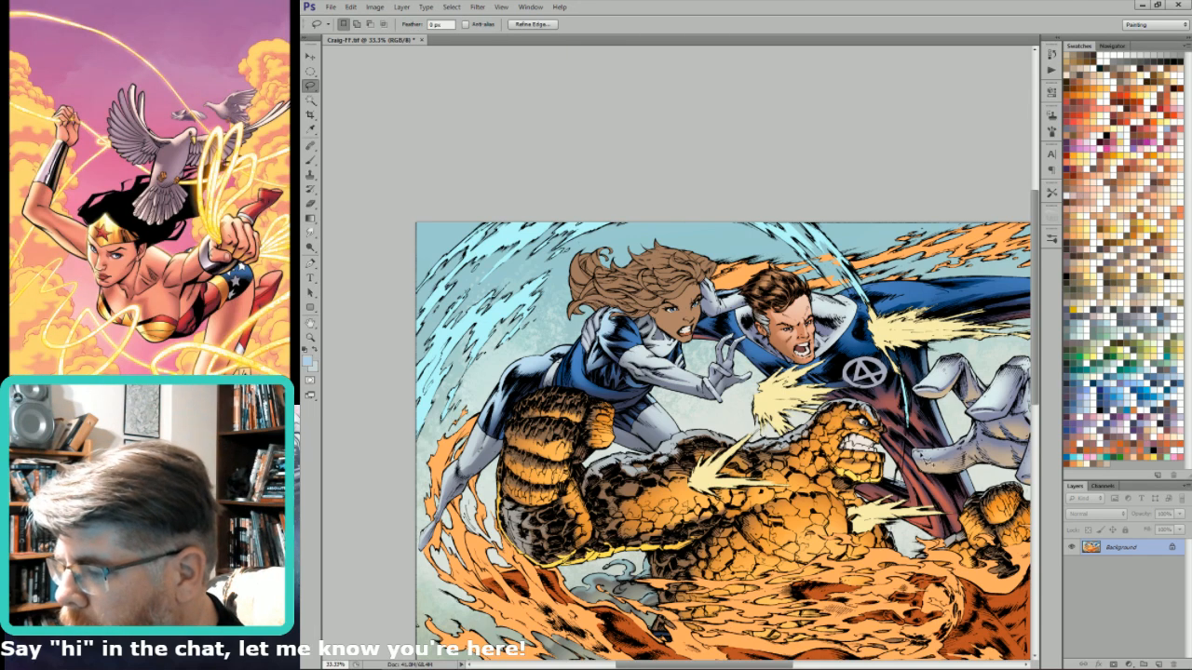
mouse_move(928, 458)
mouse_down()
mouse_move(892, 421)
mouse_move(901, 434)
mouse_up()
key(ctrl+7)
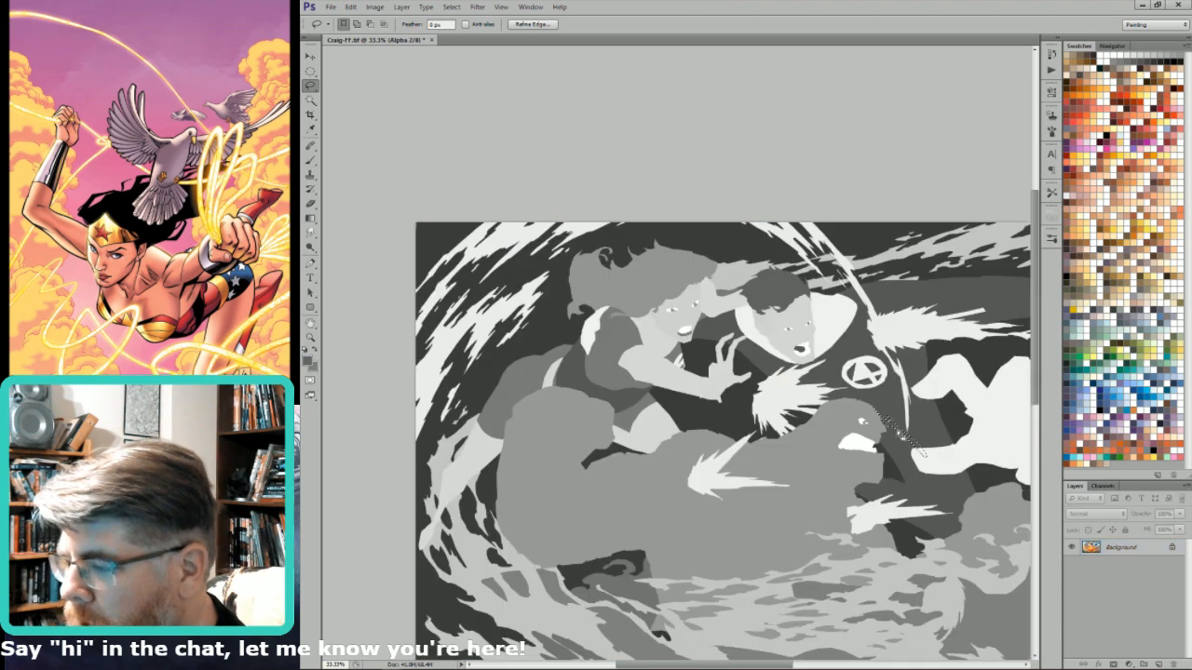
key(ctrl+2)
- Sample the costume's red, add a Lighten gradient at 30% opacity beside the large glove and show the line art again
key(i)
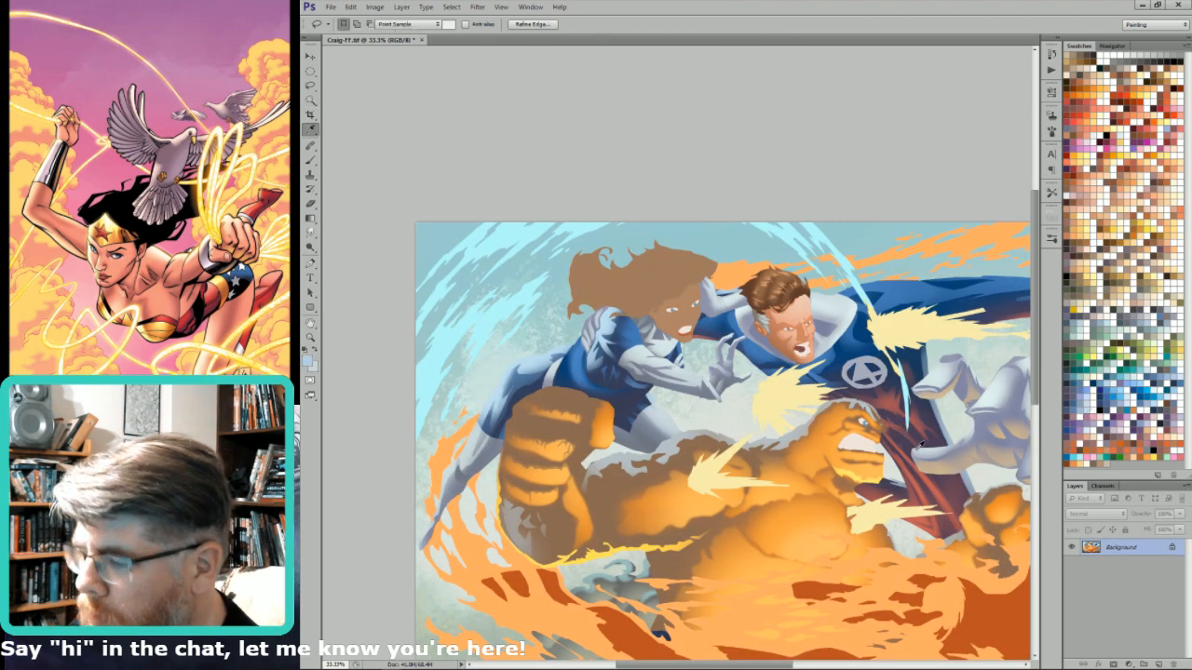
click(912, 460)
key(g)
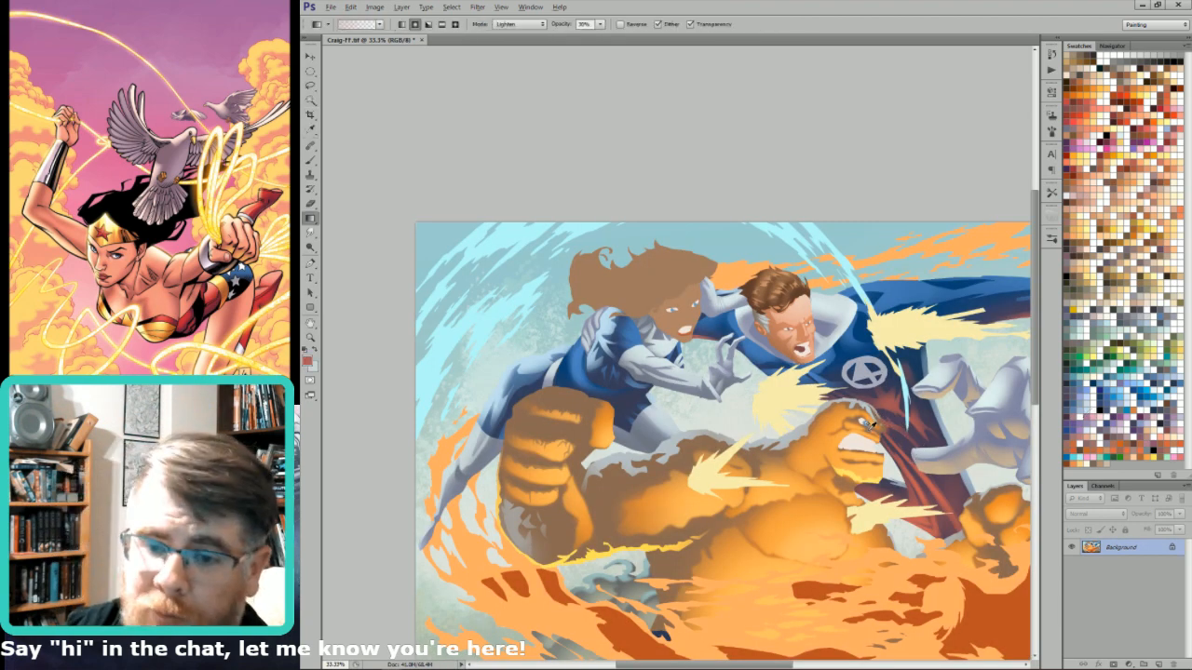
drag(907, 442, 906, 433)
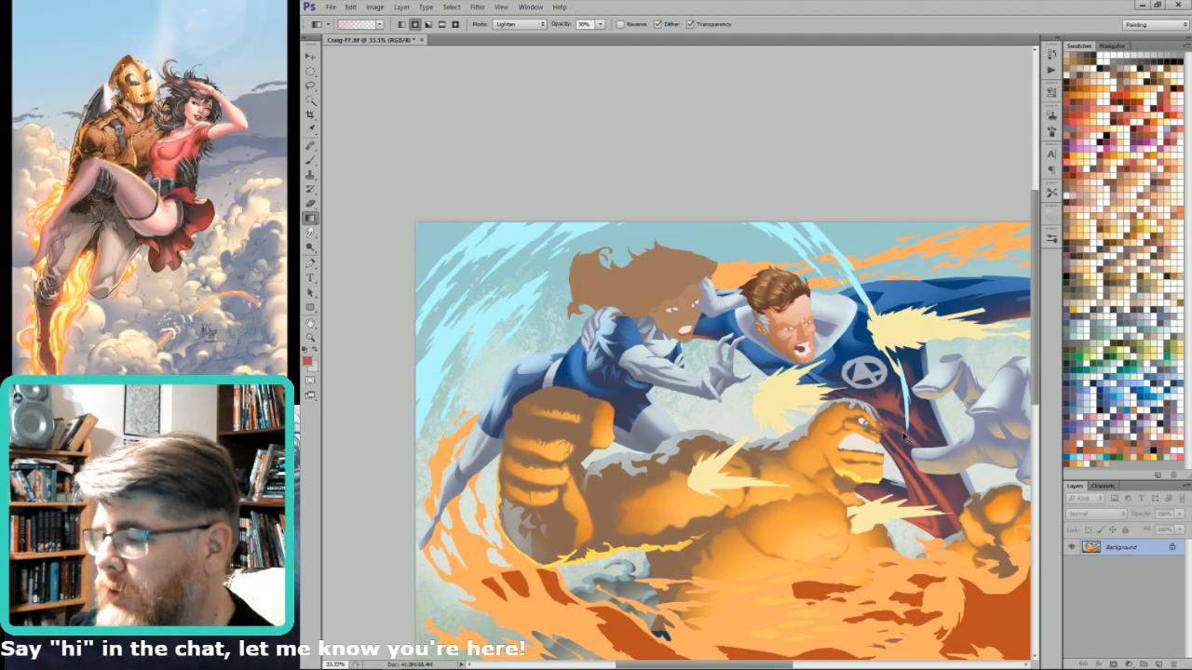
key(F2)
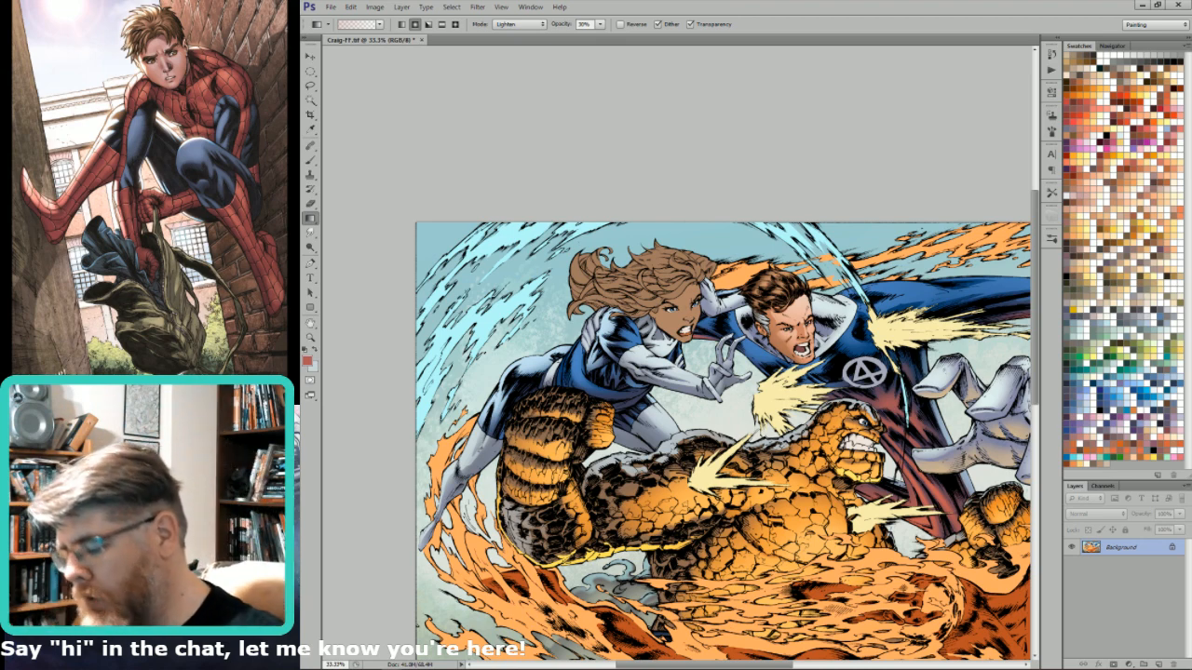
- Review the upper part of the illustration with the Lasso tool active and save the document
key(l)
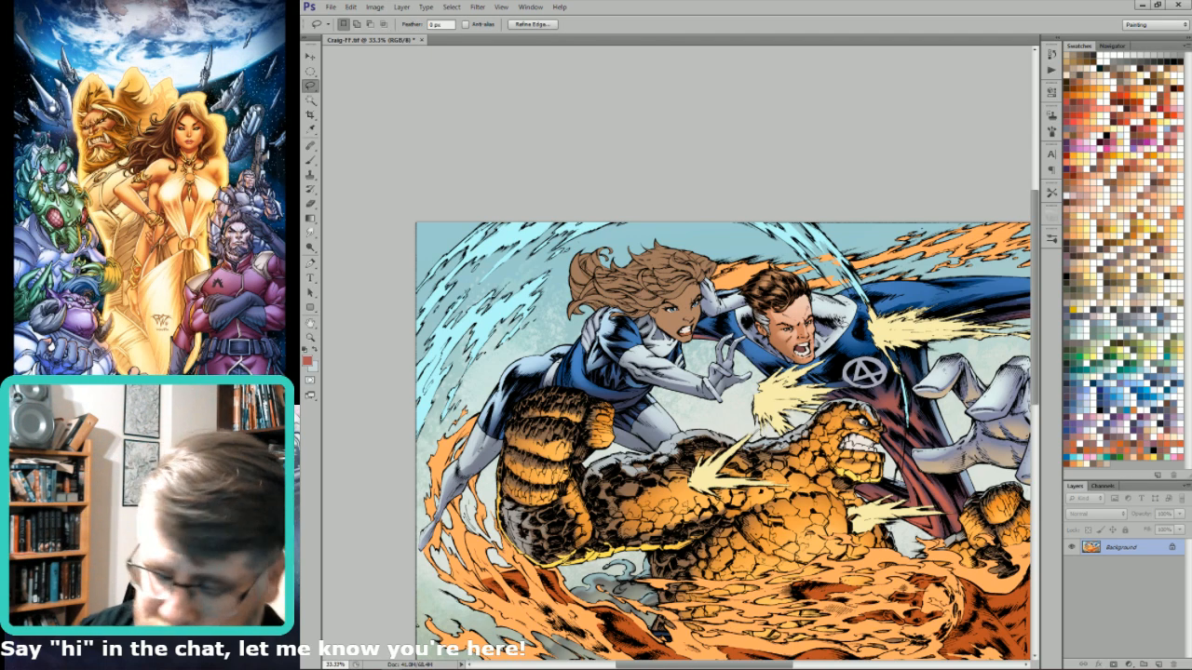
key(space)
drag(798, 352, 717, 367)
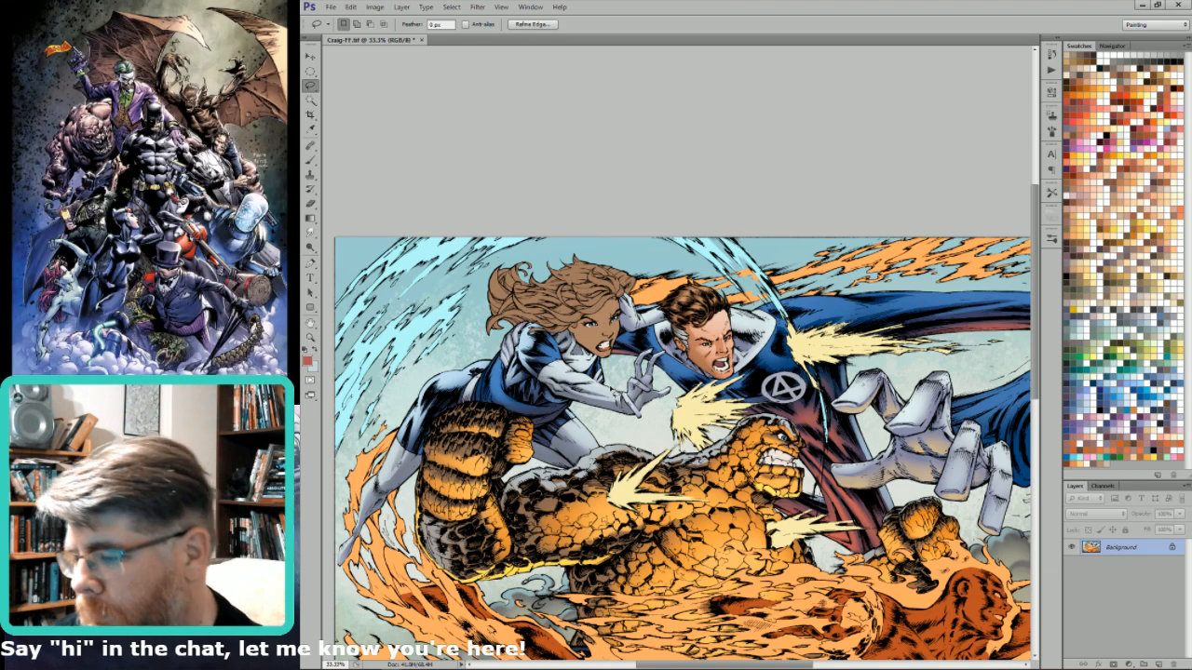
drag(793, 306, 779, 314)
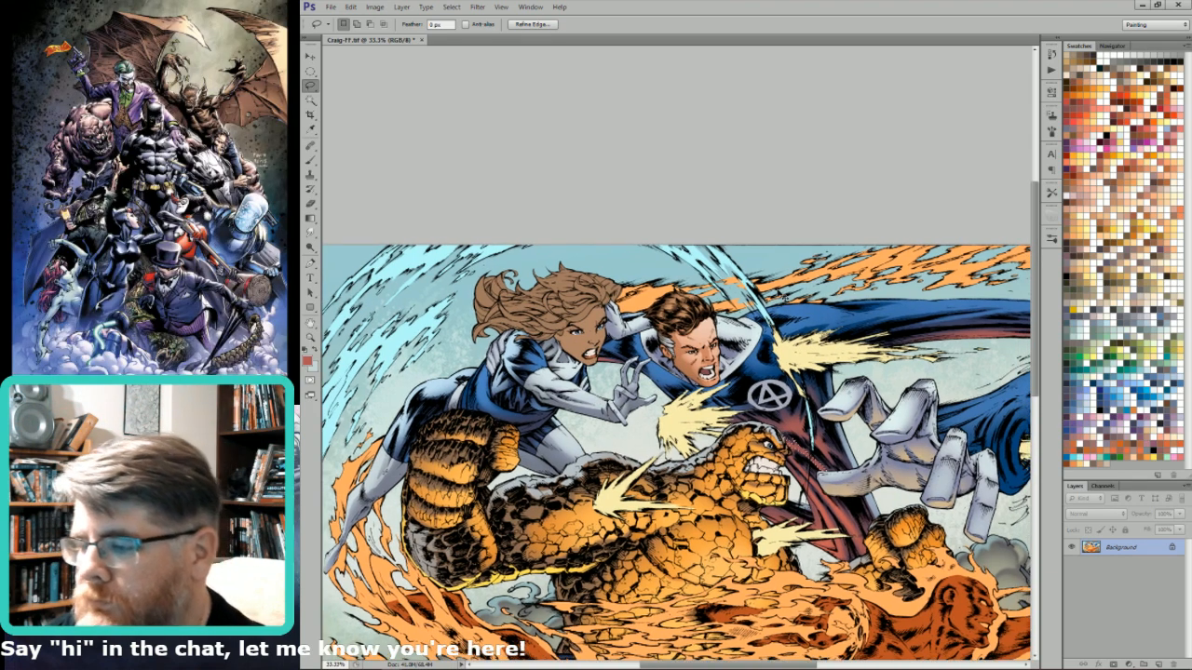
drag(581, 302, 614, 305)
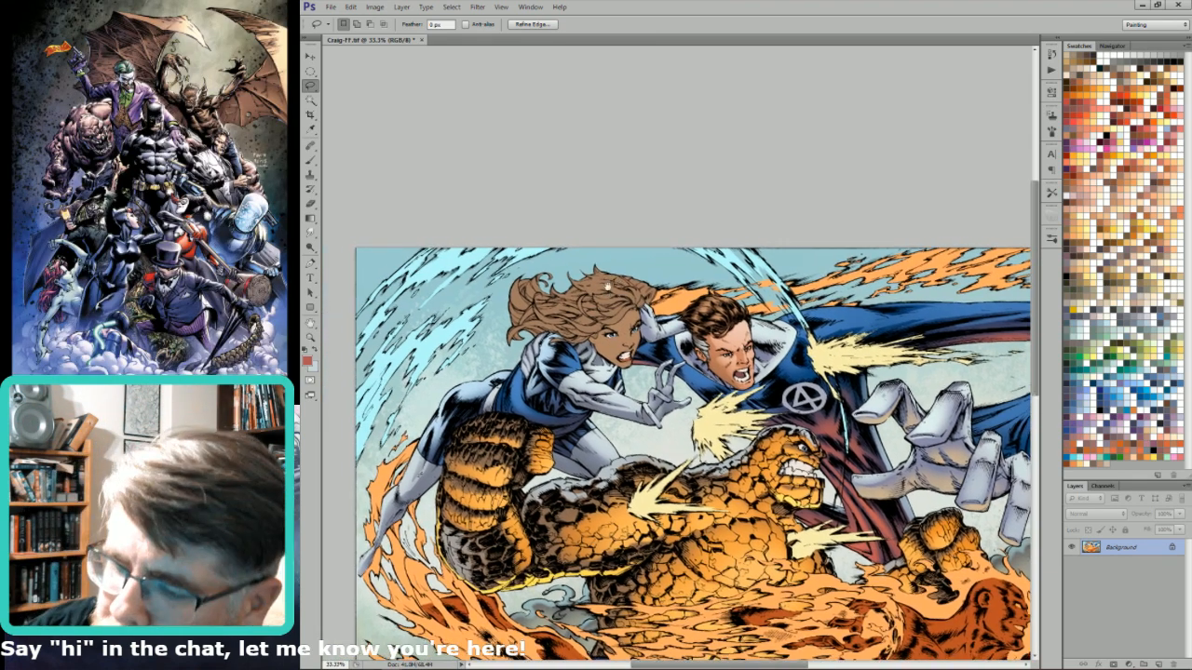
key(ctrl+s)
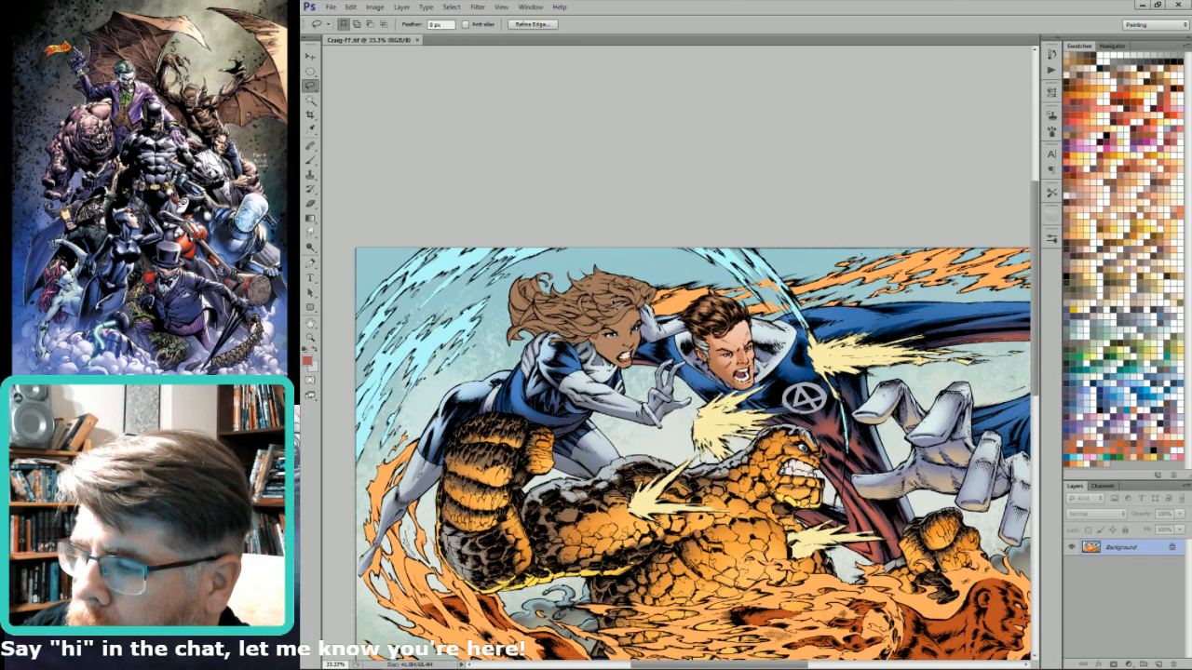
- Choose pale yellow and warm tan swatches and brush lighter tones over the woman's brown hair in Lighten mode with an enlarged brush
key(w)
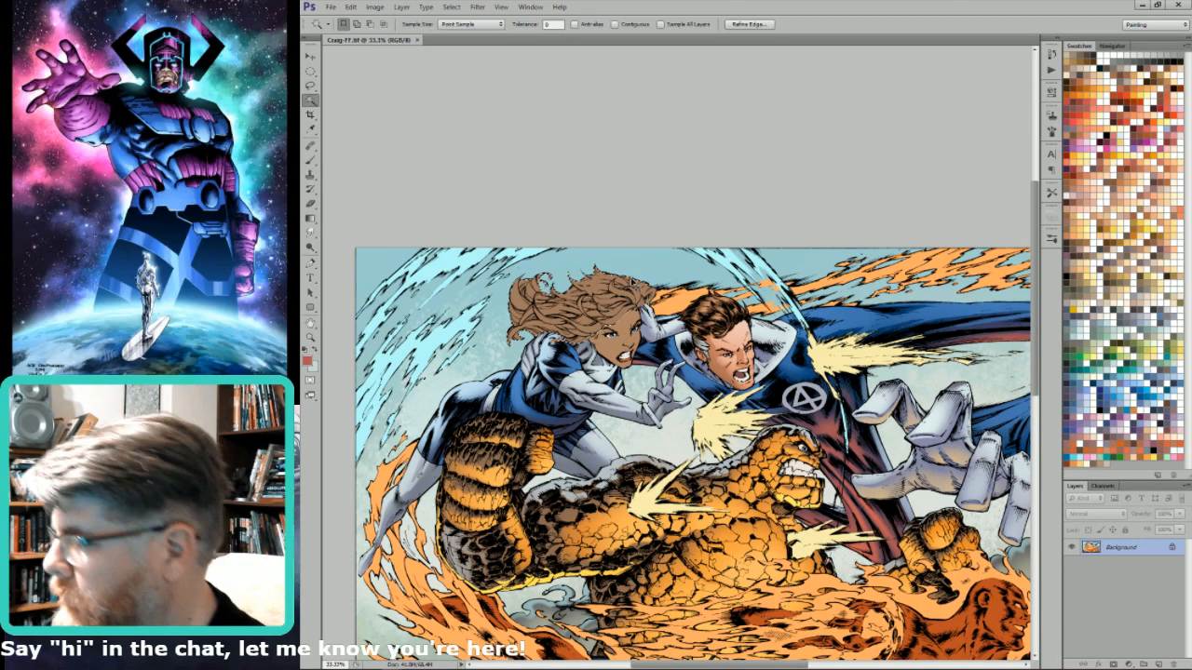
key(b)
click(1153, 271)
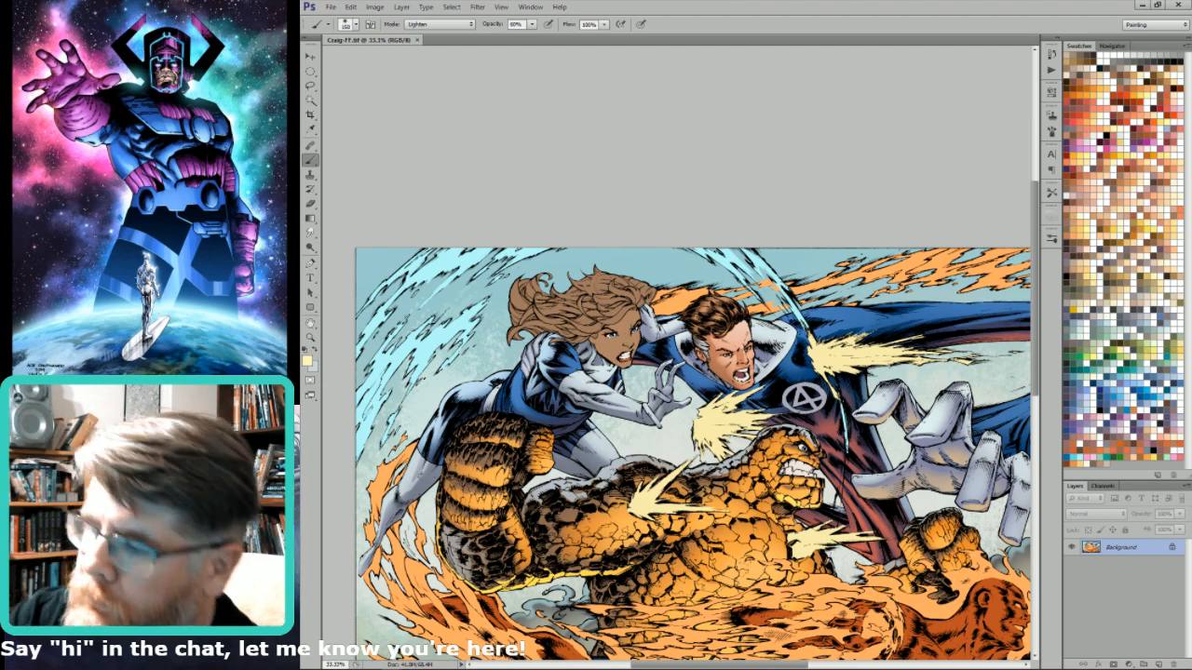
click(1136, 261)
click(1138, 265)
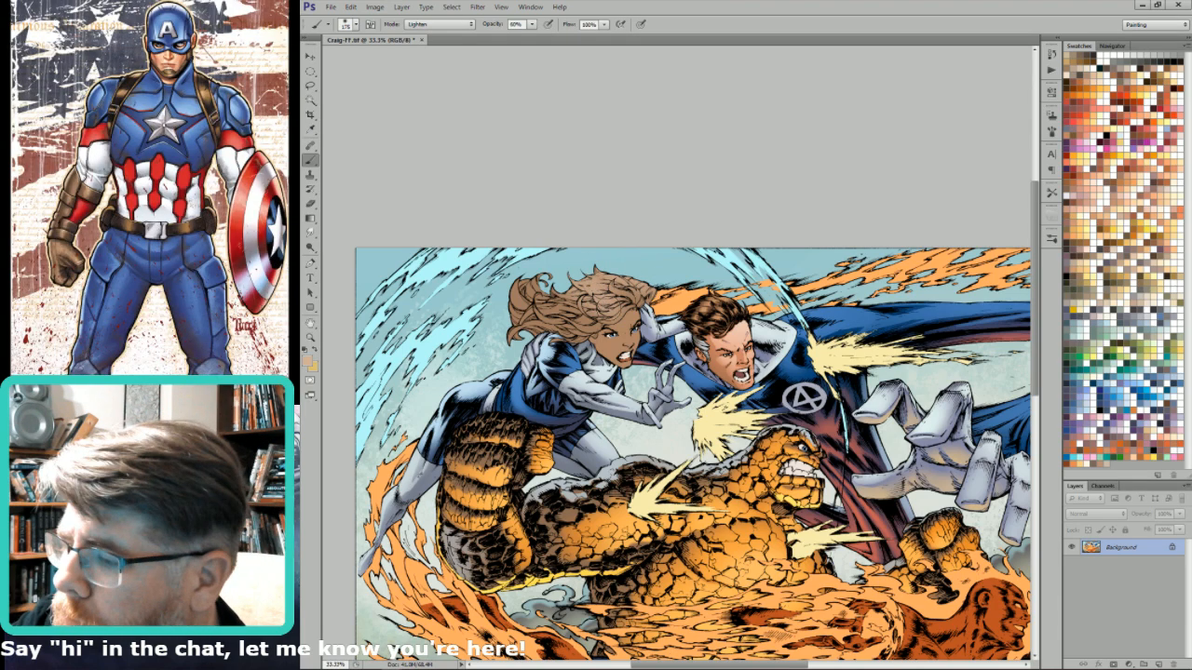
key(bracketright)
key(bracketright)
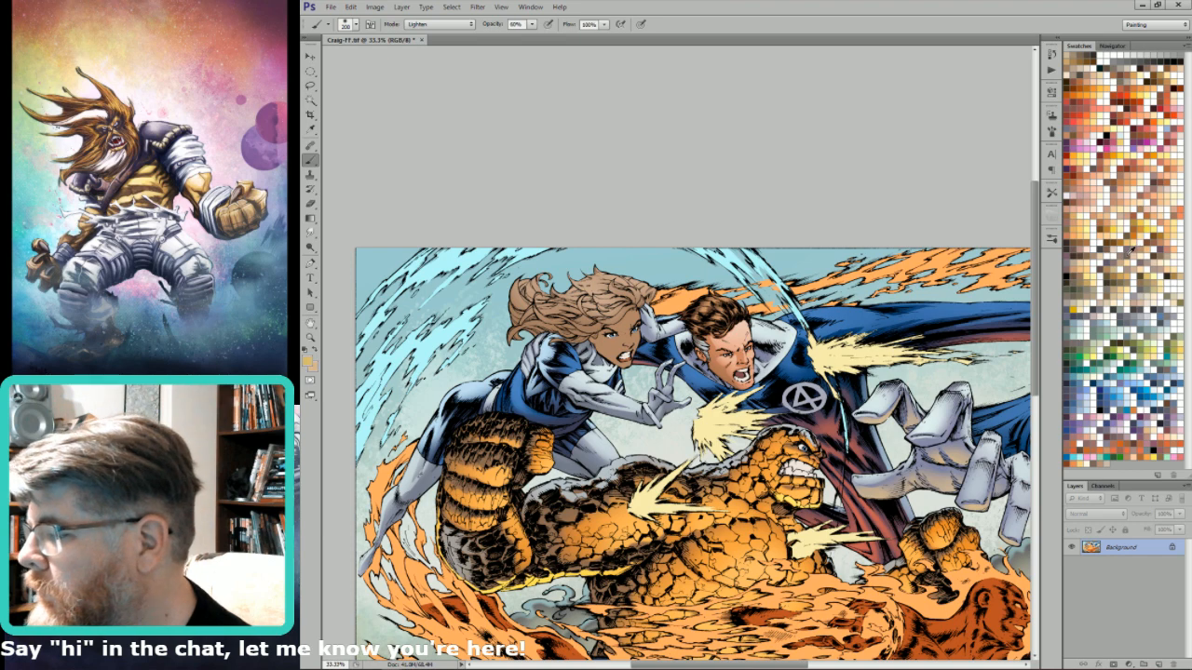
- Switch the brush to Normal mode and paint the woman's hair blonde with a pale yellow swatch, enlarging the brush
click(1119, 239)
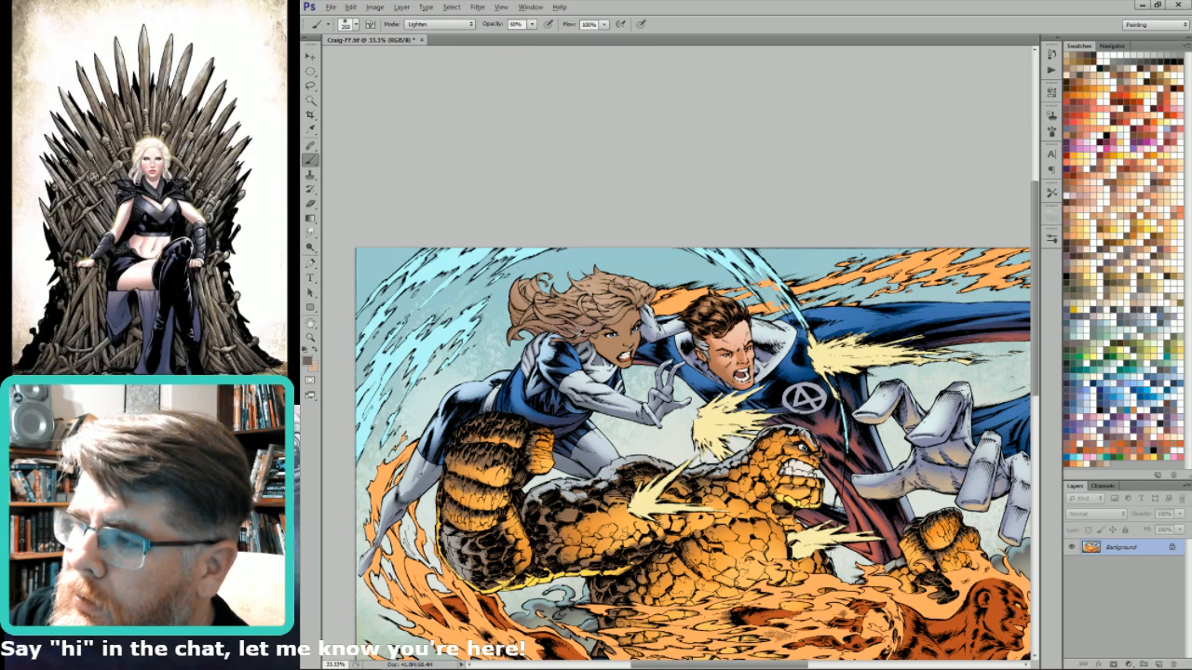
key(shift+alt+n)
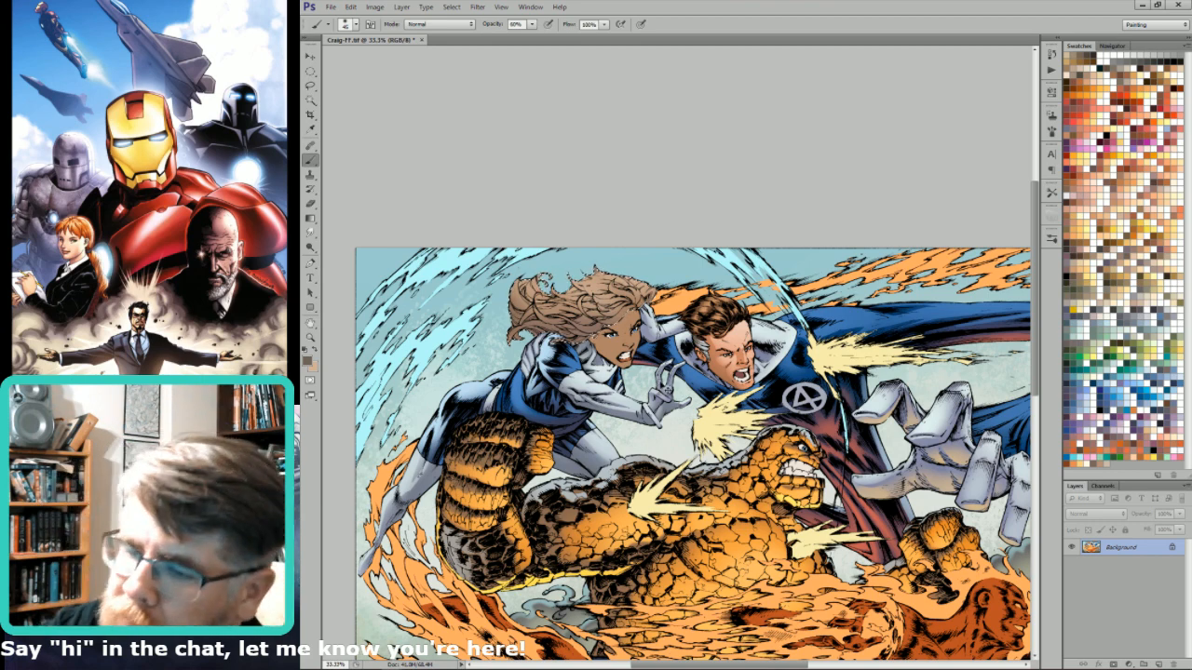
click(1154, 270)
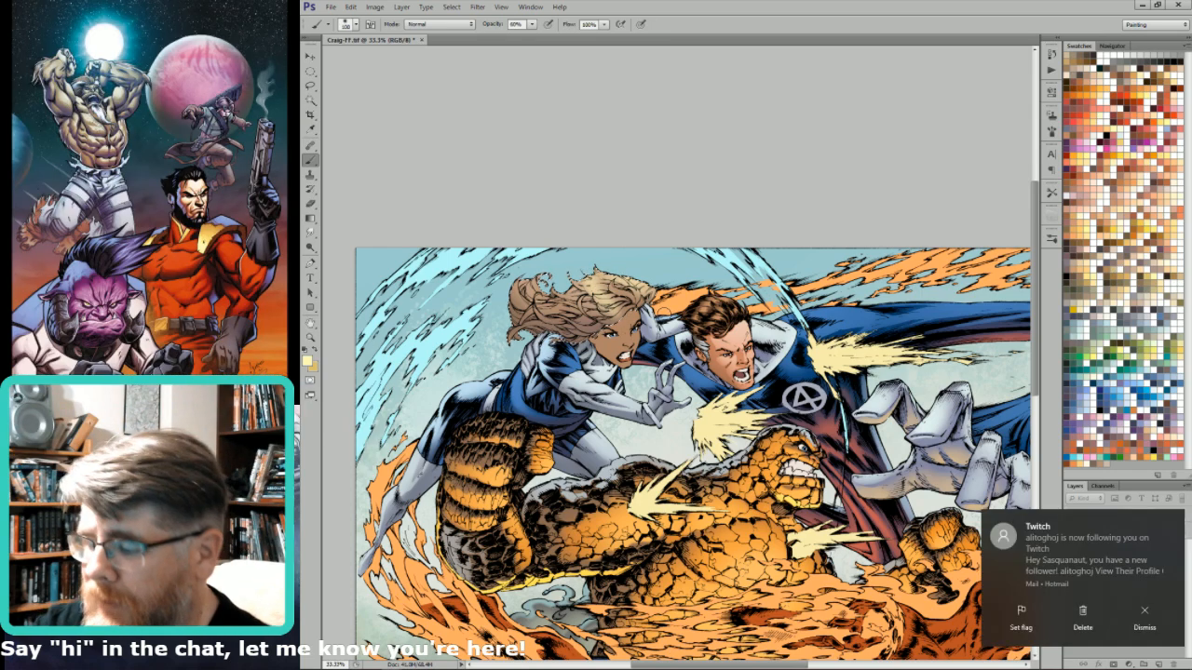
click(1143, 614)
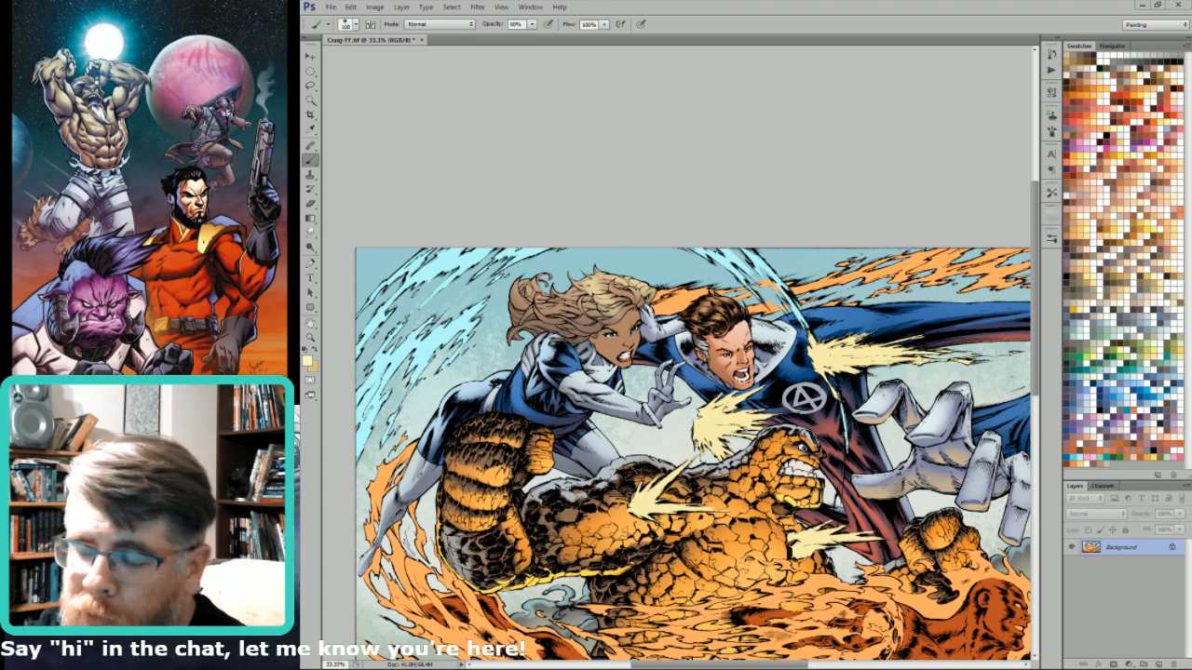
key(])
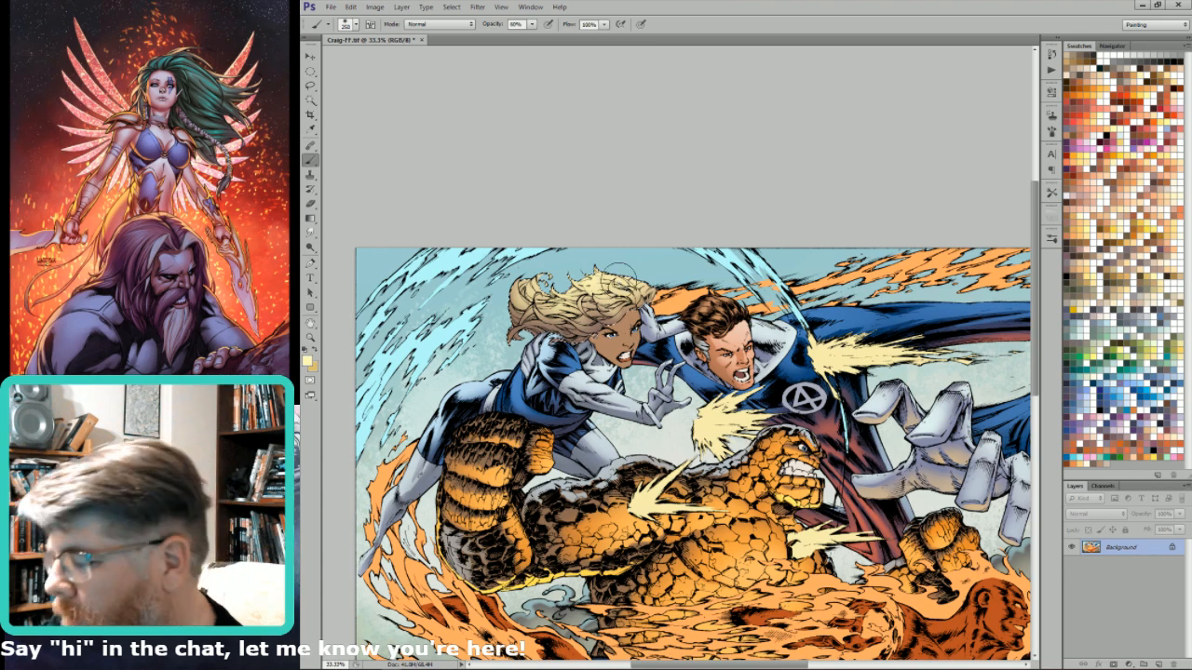
- Put the woman's hair on a new layer and lasso highlight shapes along its rear locks and curled tip
key(ctrl+shift+alt+n)
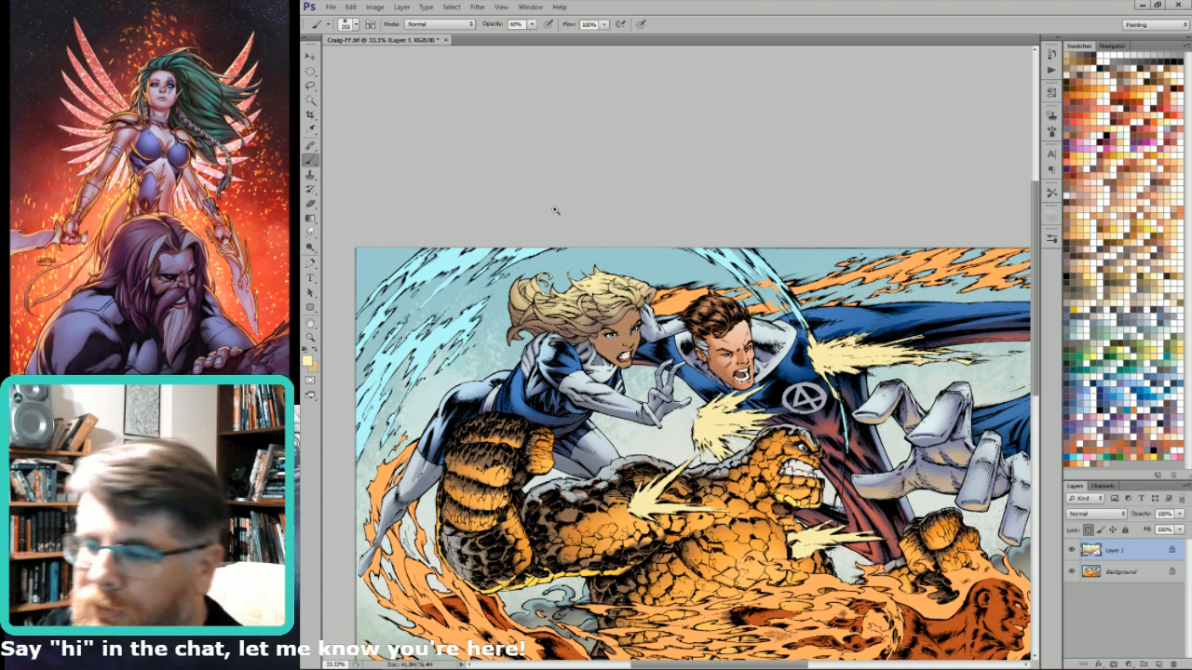
scroll(501, 268, up, 4)
key(l)
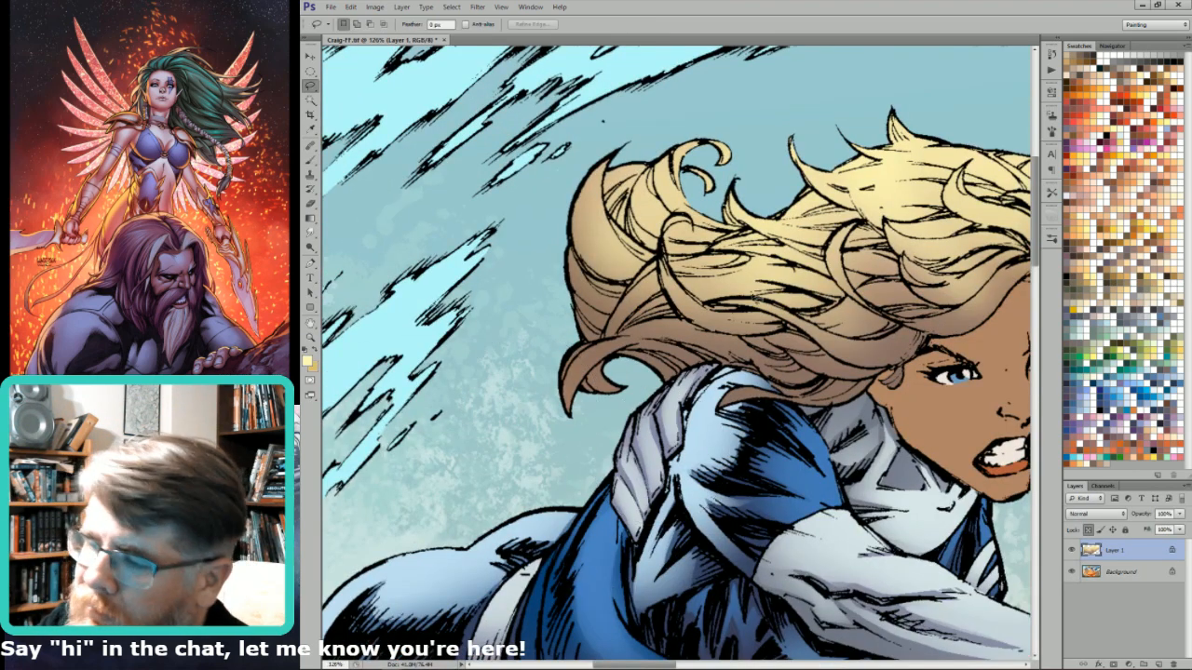
drag(721, 214, 808, 335)
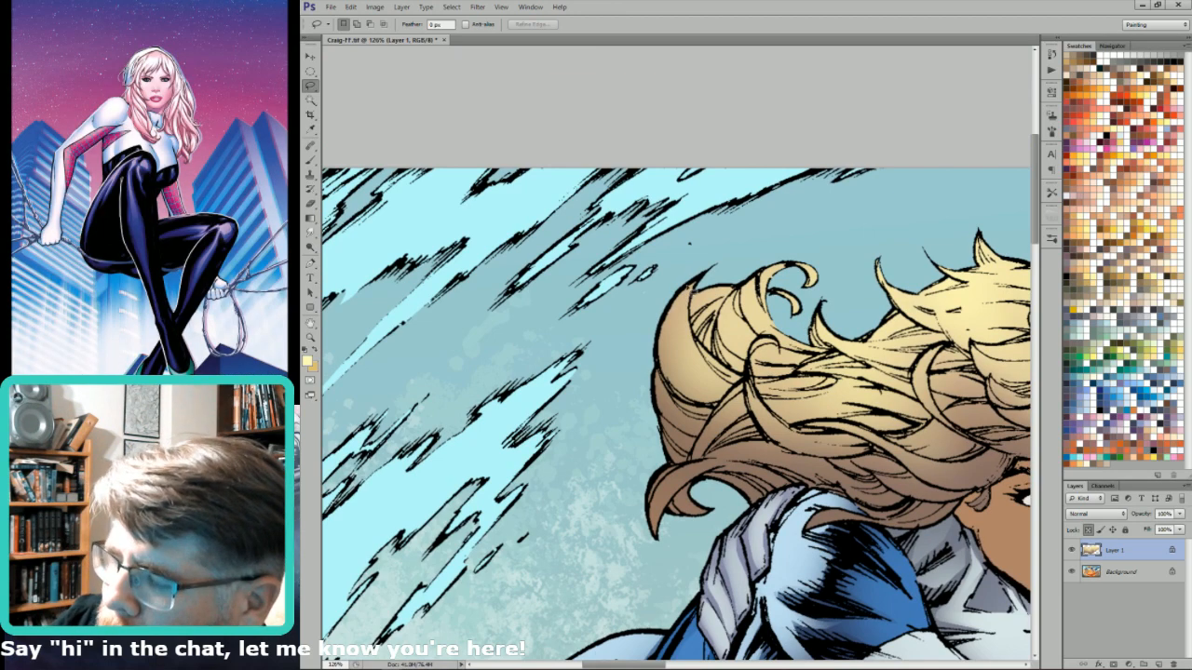
mouse_move(689, 288)
mouse_down()
mouse_move(722, 389)
mouse_move(698, 266)
mouse_up()
drag(682, 340, 685, 342)
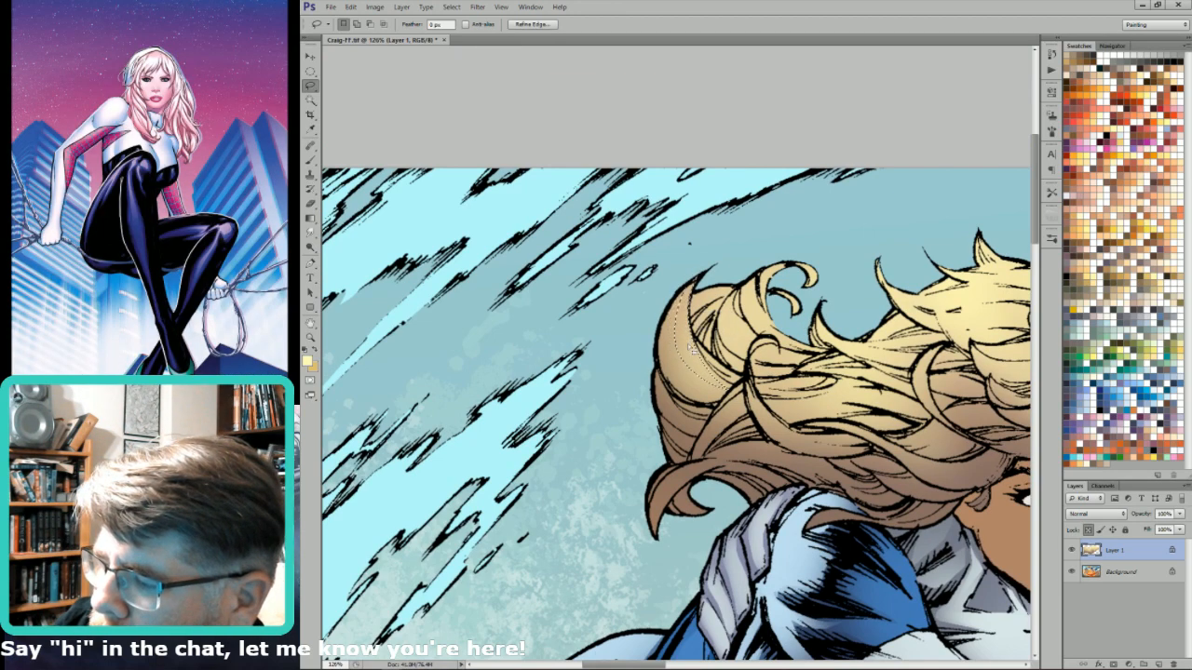
mouse_move(681, 300)
mouse_down()
mouse_move(689, 347)
mouse_move(674, 346)
mouse_move(698, 307)
mouse_up()
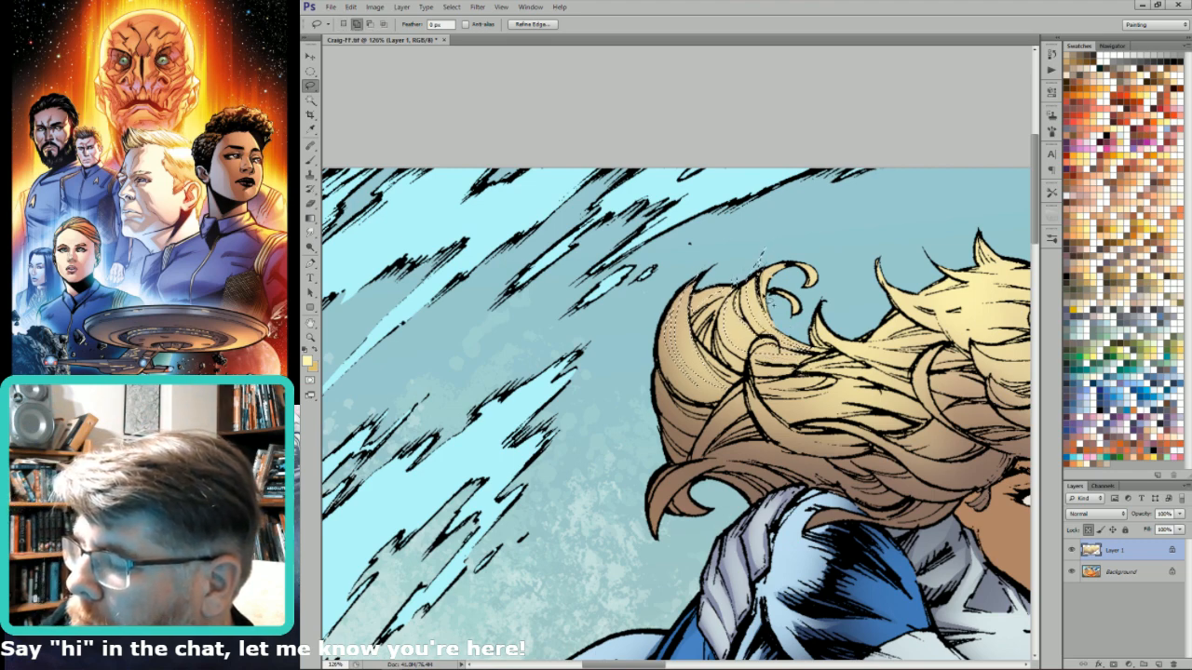
drag(824, 281, 766, 253)
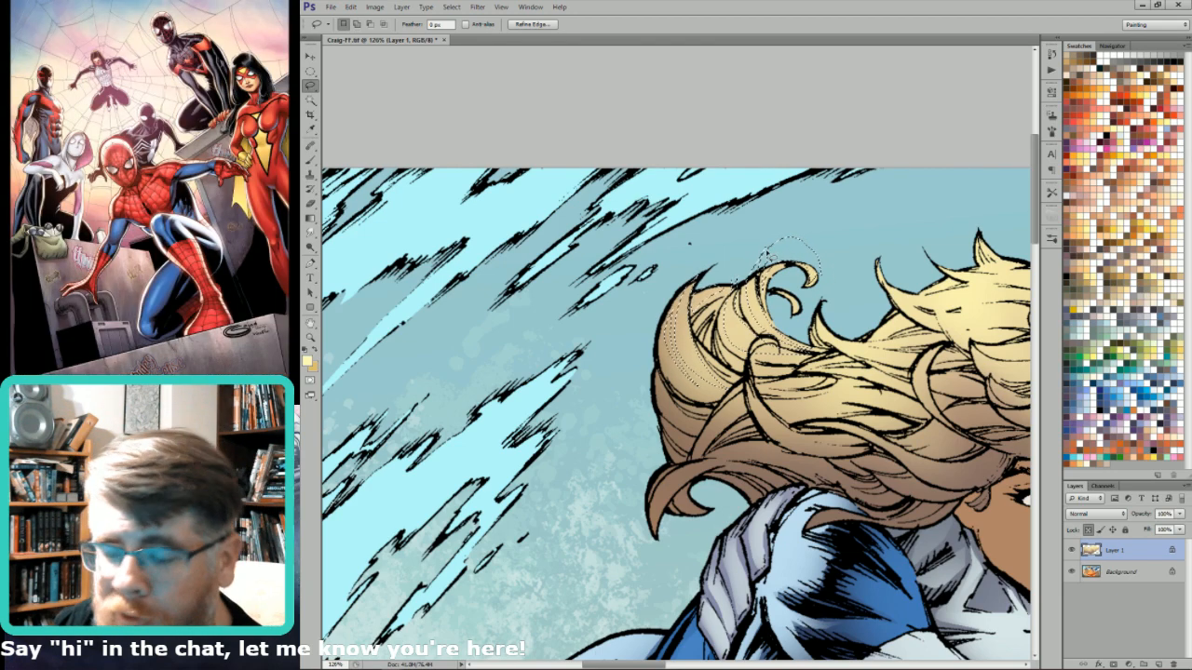
drag(748, 253, 714, 258)
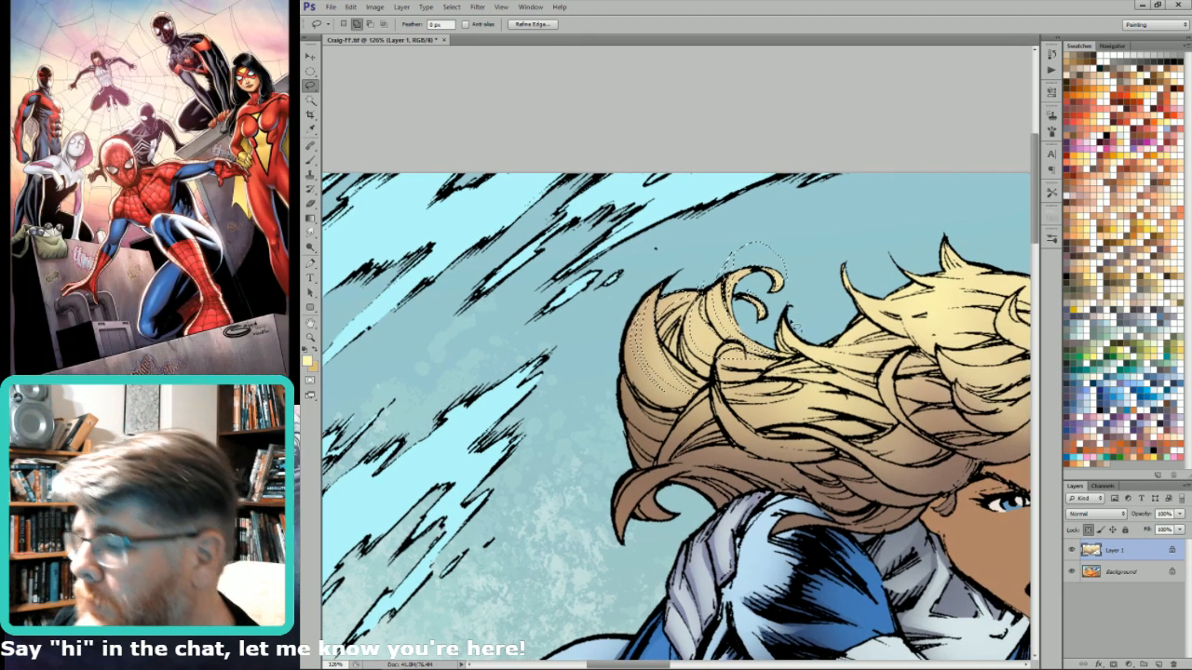
- Extend the lasso selection with highlight shapes across the middle and crown locks of the woman's hair
key(alt)
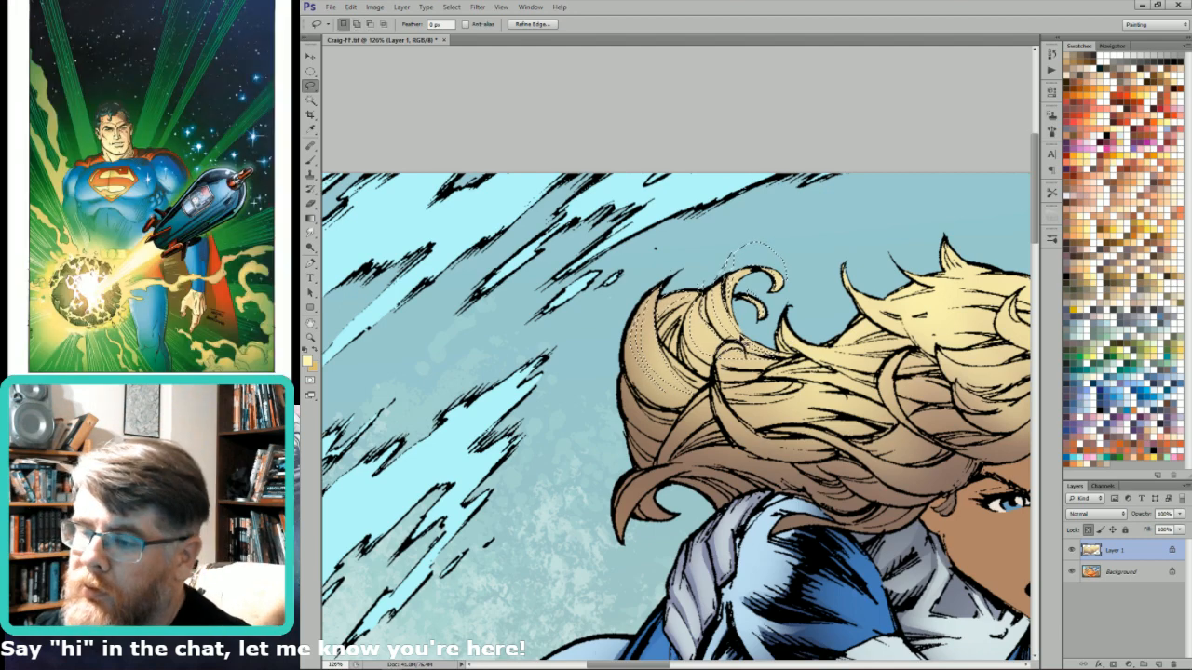
key(ctrl+minus)
key(ctrl+minus)
key(shift)
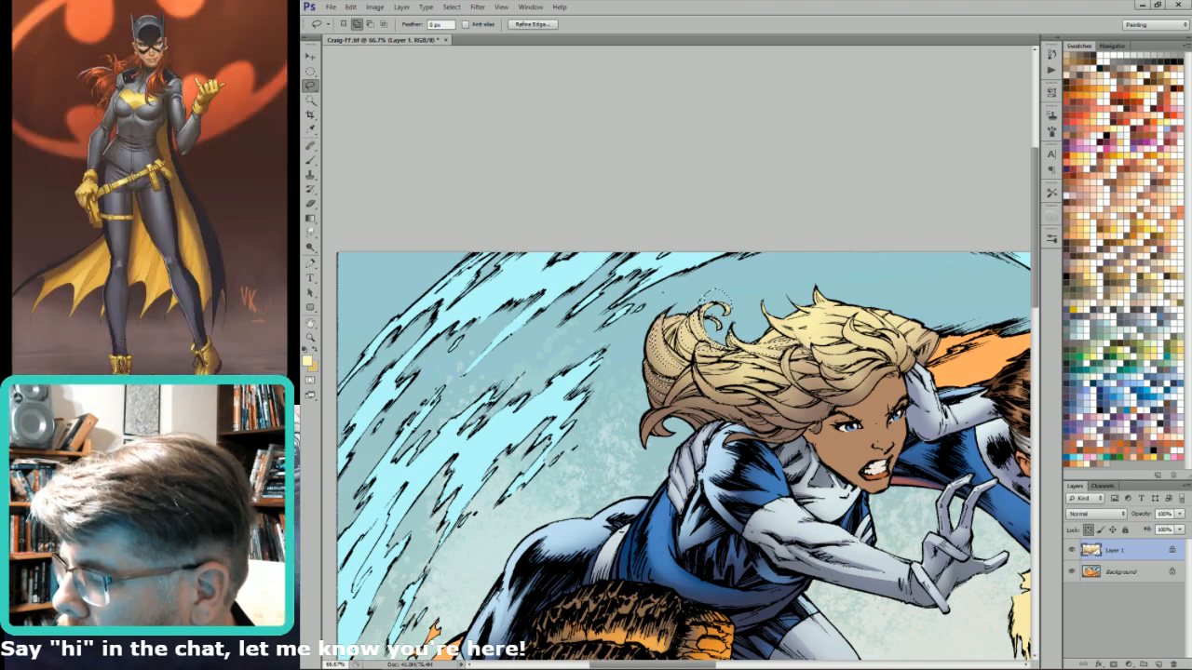
key(alt)
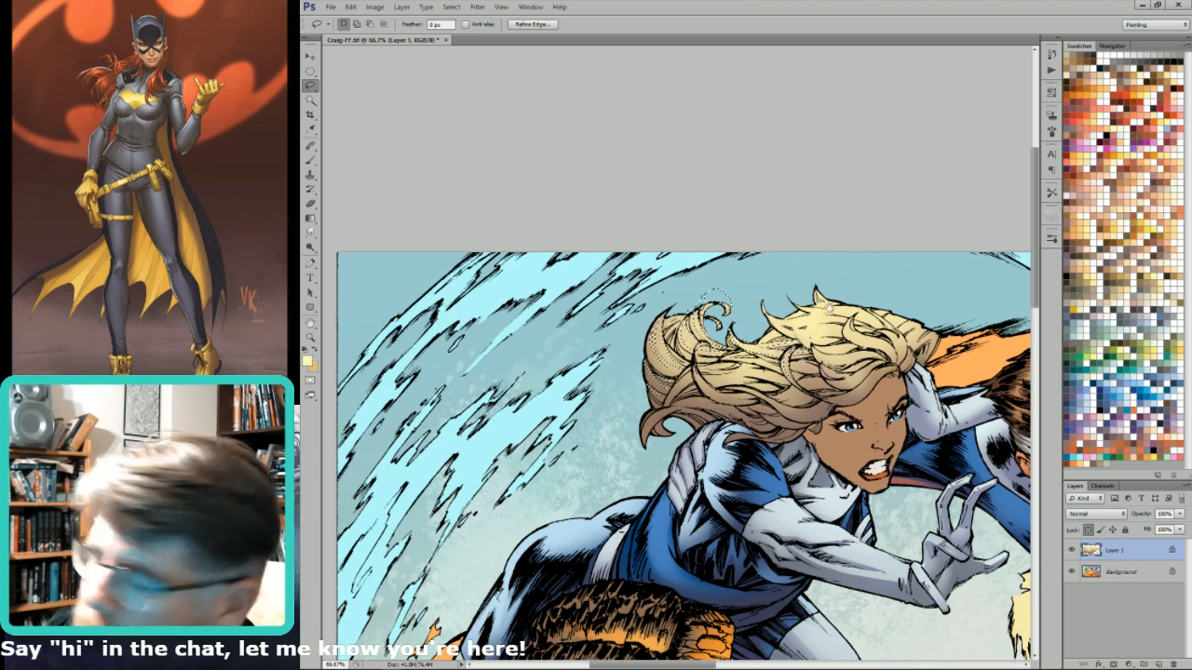
drag(829, 306, 730, 408)
key(shift)
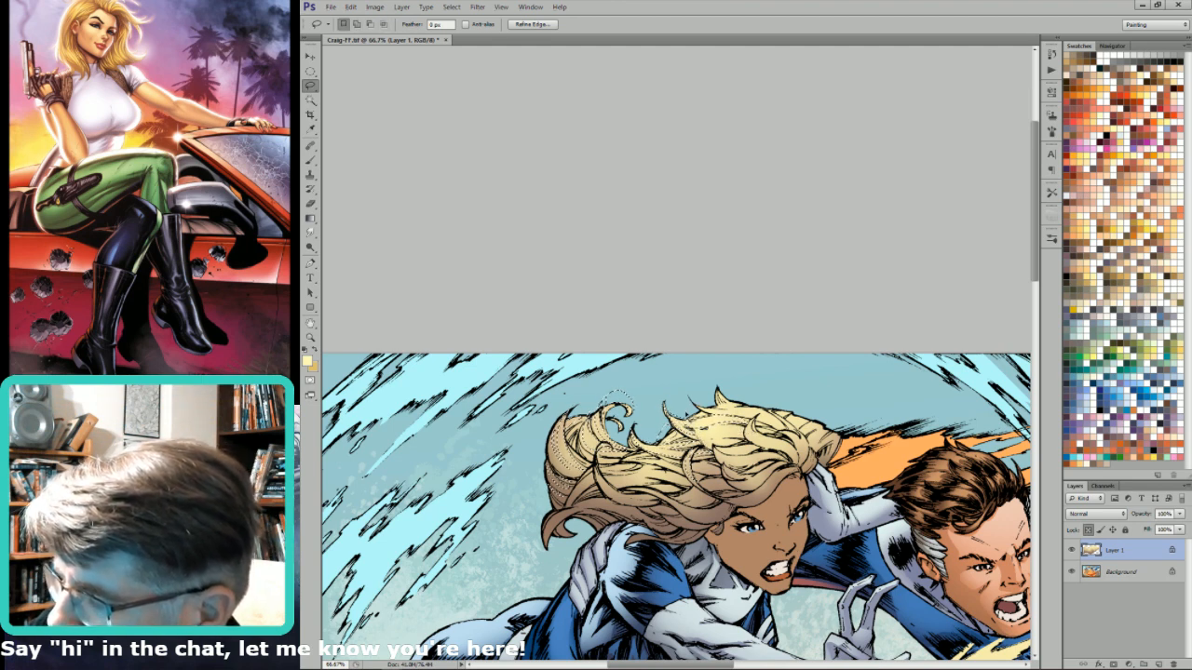
mouse_move(698, 415)
mouse_down()
mouse_move(739, 412)
mouse_move(716, 432)
mouse_up()
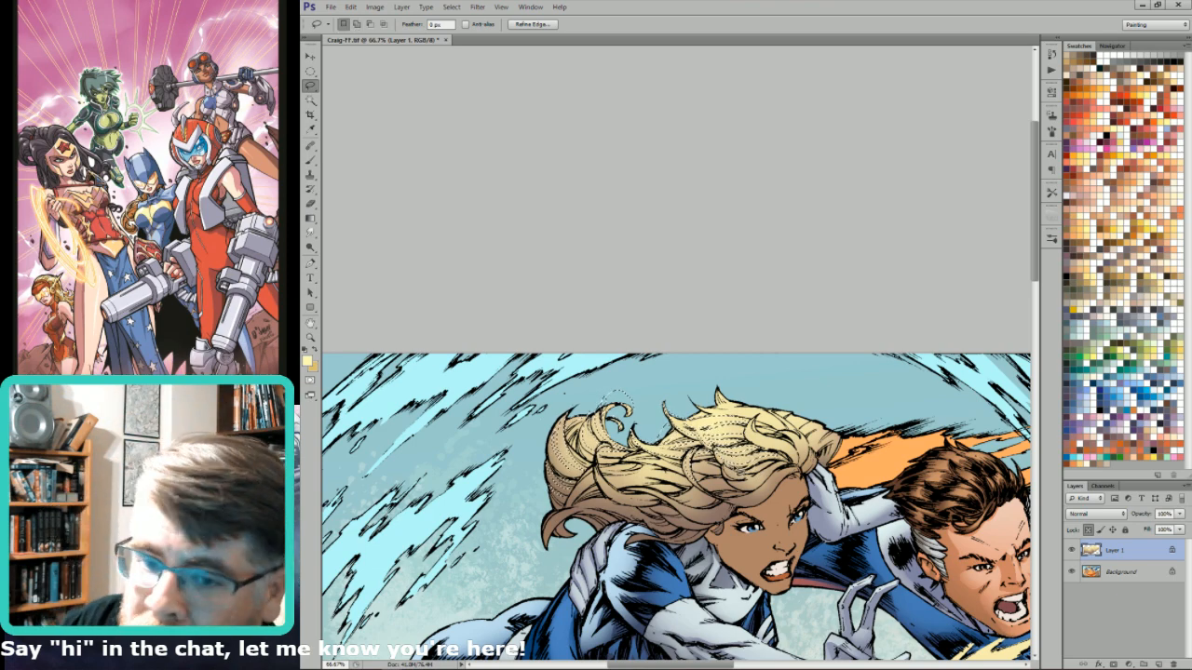
drag(790, 358, 750, 362)
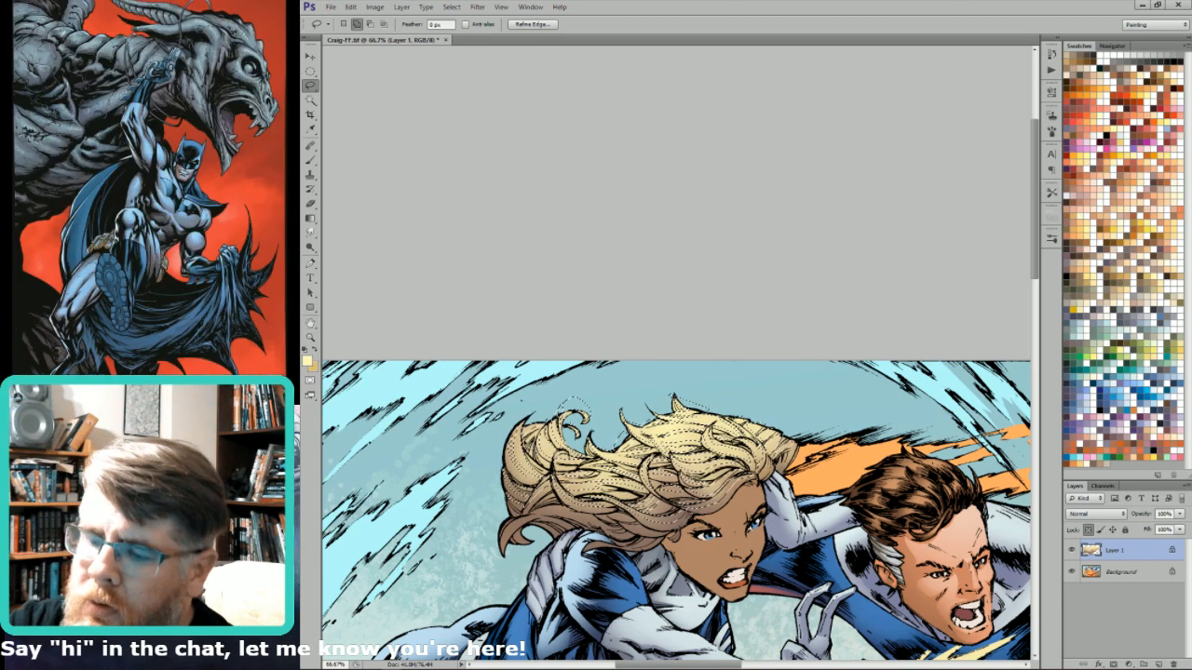
- Brush pale yellow highlights into the selected hair locks in Normal mode with the selection outline hidden
key(ctrl+minus)
key(ctrl+minus)
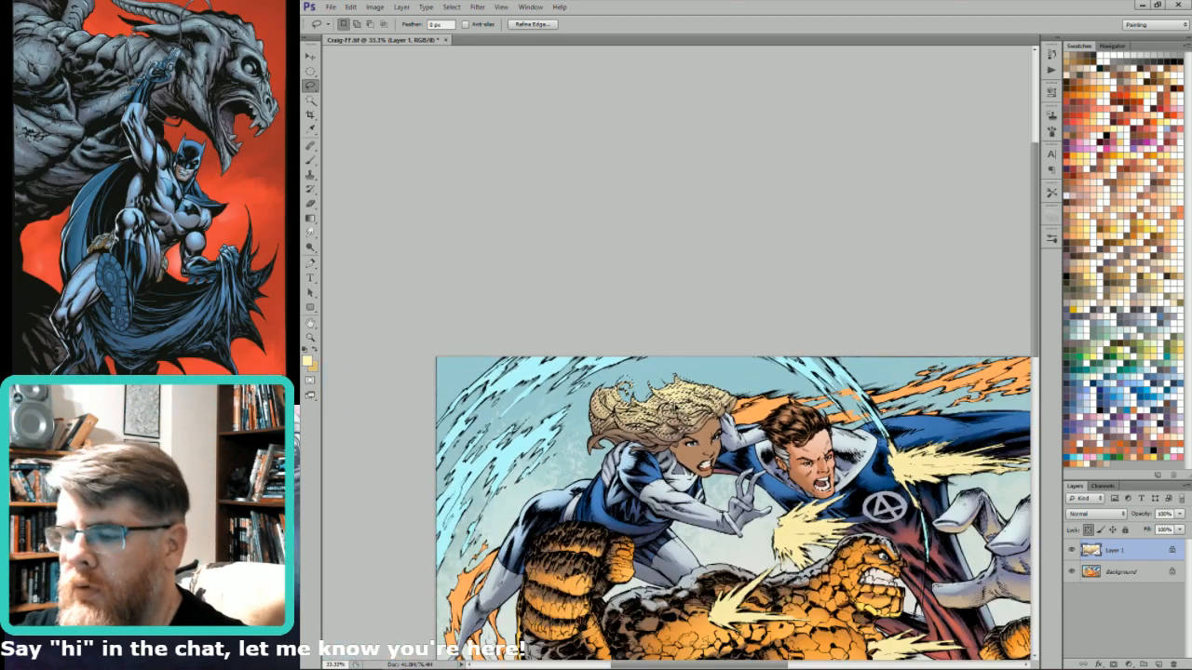
key(b)
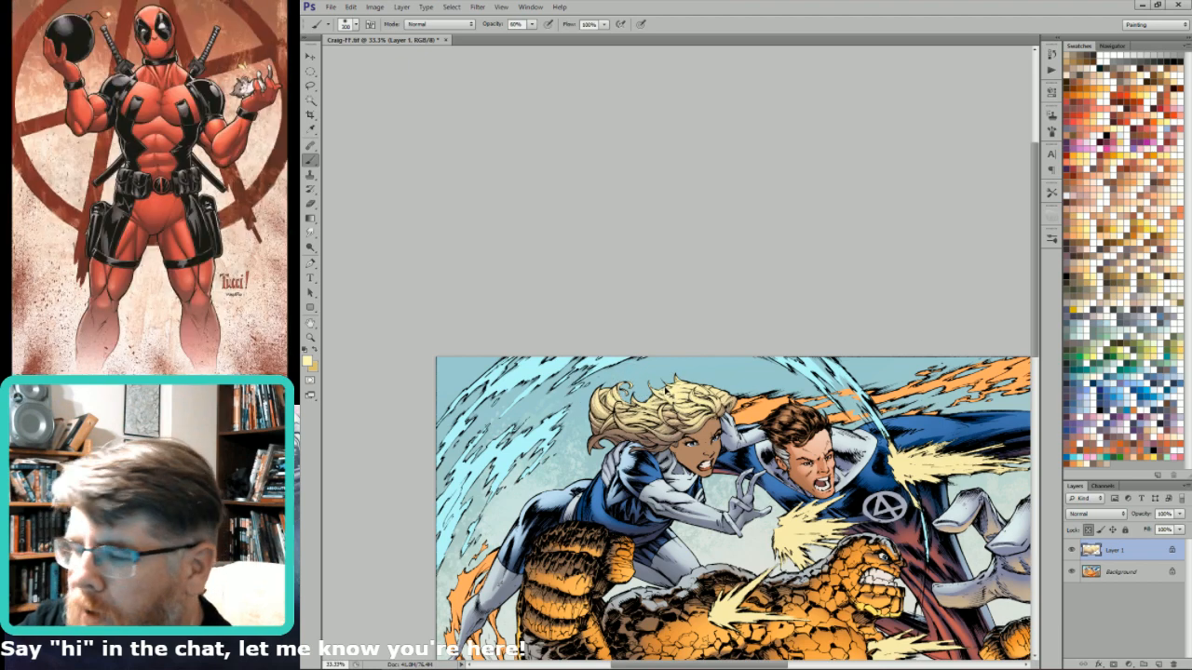
key(ctrl+h)
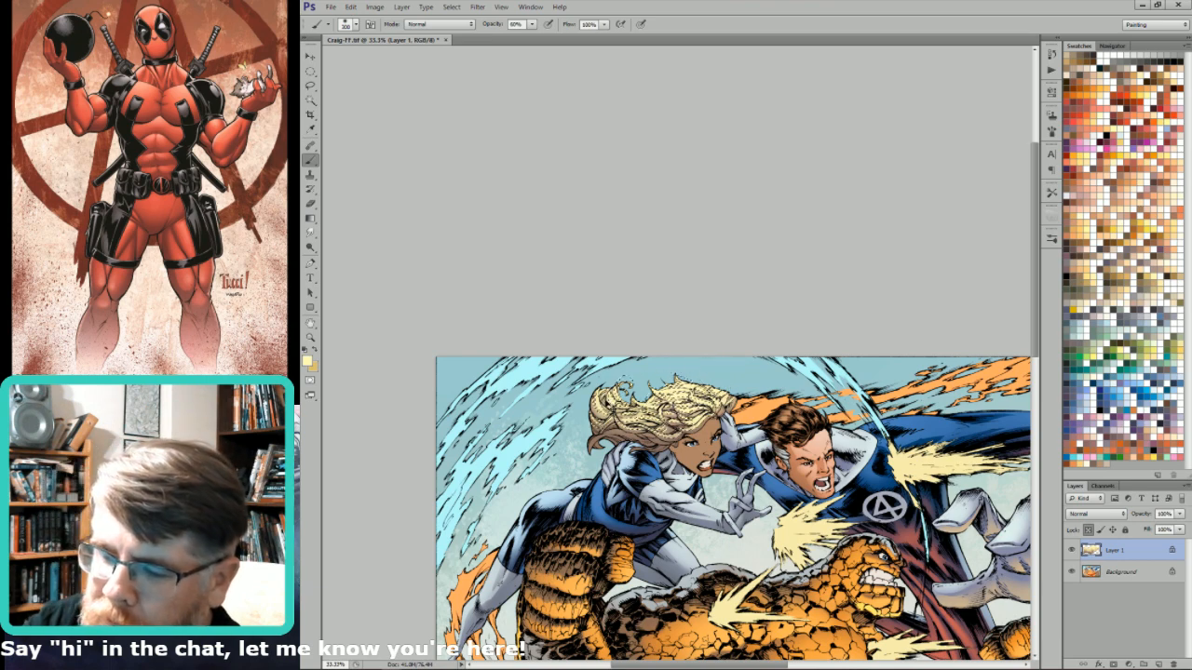
drag(628, 340, 745, 340)
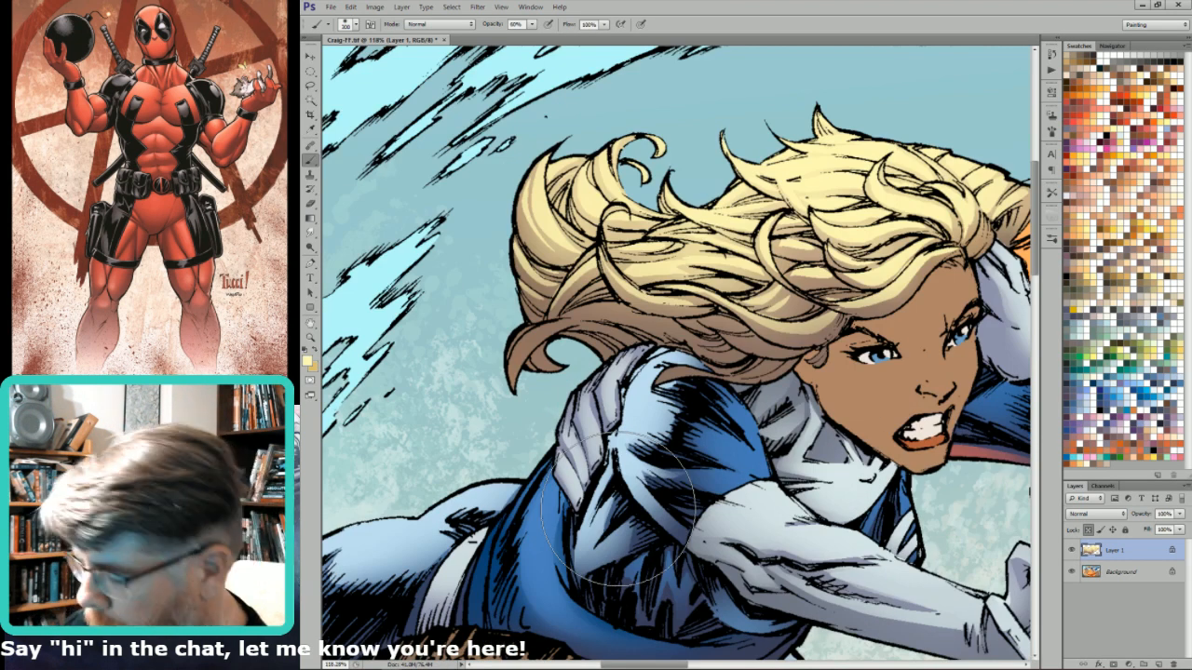
- Lasso the darker lower strands of the woman's hair and brush pale yellow highlights into them
key(l)
drag(649, 385, 892, 447)
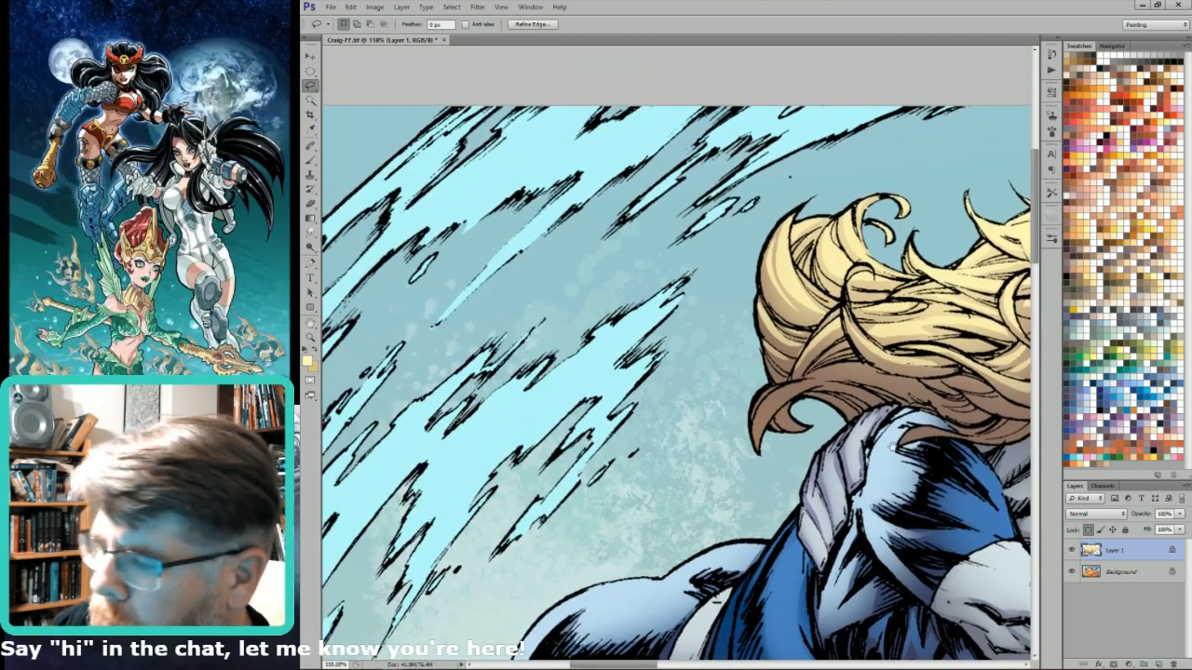
key(ctrl+d)
mouse_move(787, 388)
mouse_down()
mouse_move(757, 425)
mouse_move(766, 457)
mouse_move(797, 391)
mouse_up()
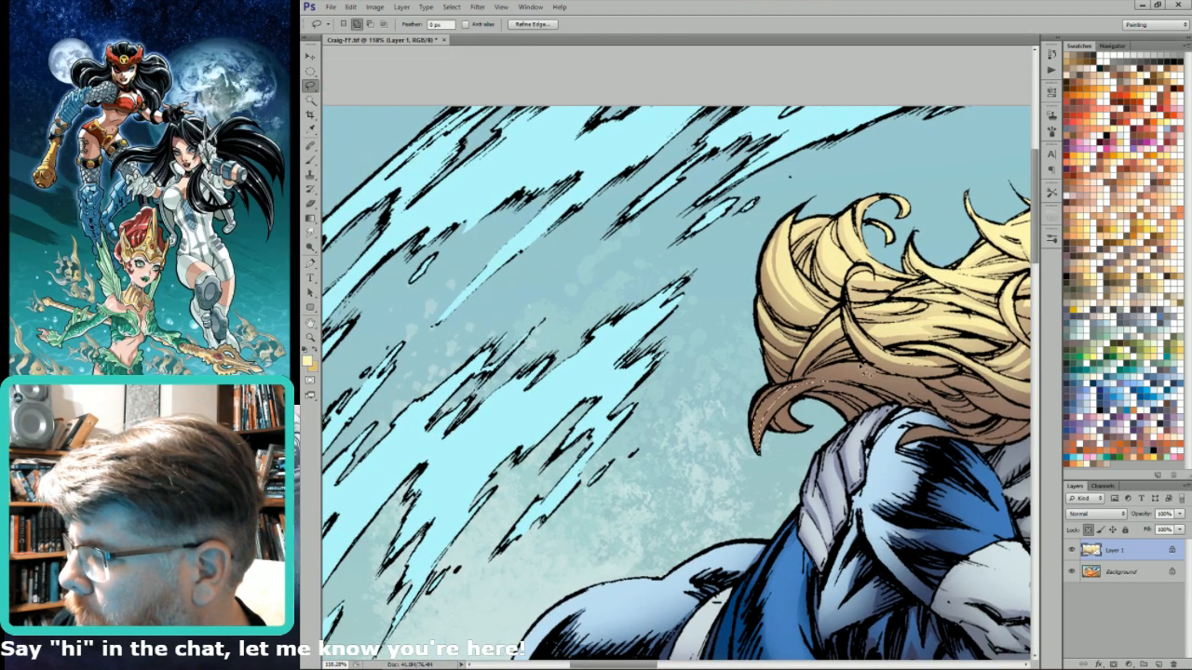
mouse_move(868, 377)
mouse_down()
mouse_move(913, 384)
mouse_move(907, 372)
mouse_move(916, 391)
mouse_move(930, 363)
mouse_move(916, 377)
mouse_move(925, 394)
mouse_move(1009, 410)
mouse_move(956, 368)
mouse_move(775, 370)
mouse_move(684, 387)
mouse_up()
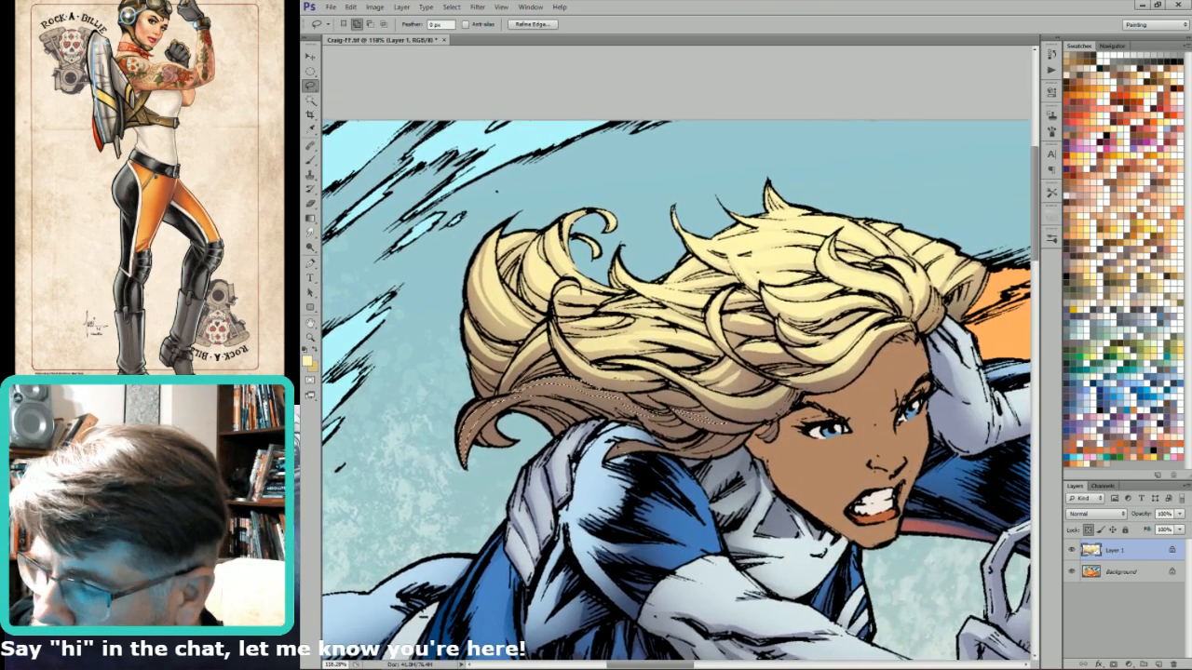
key(ctrl+minus)
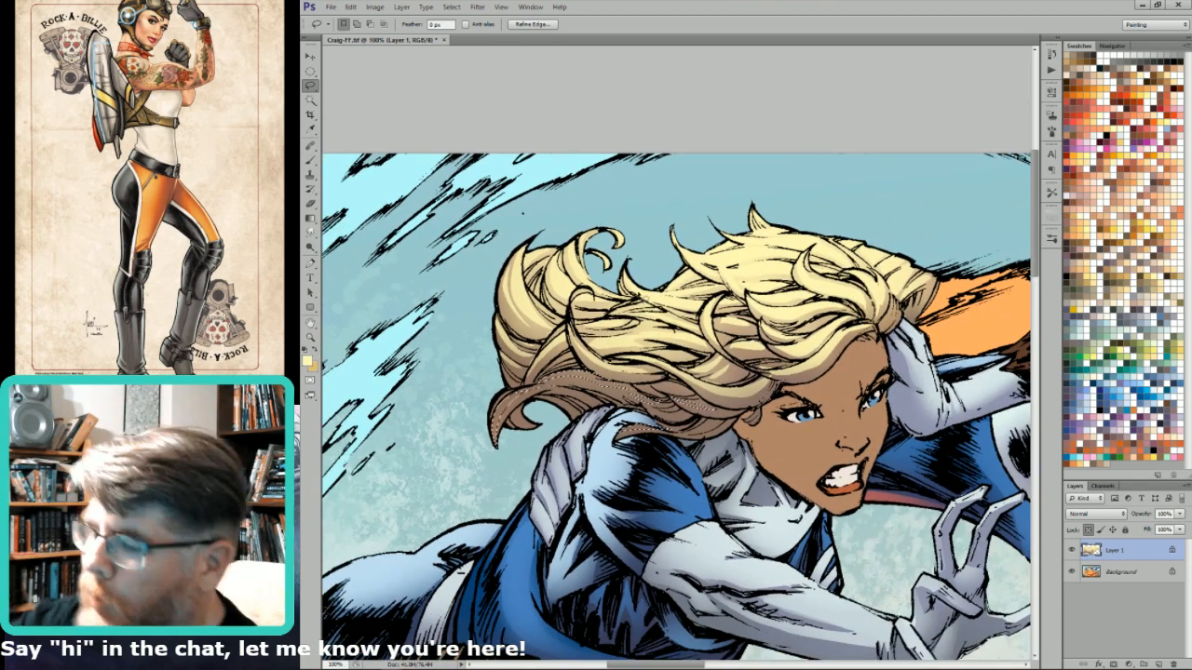
key(b)
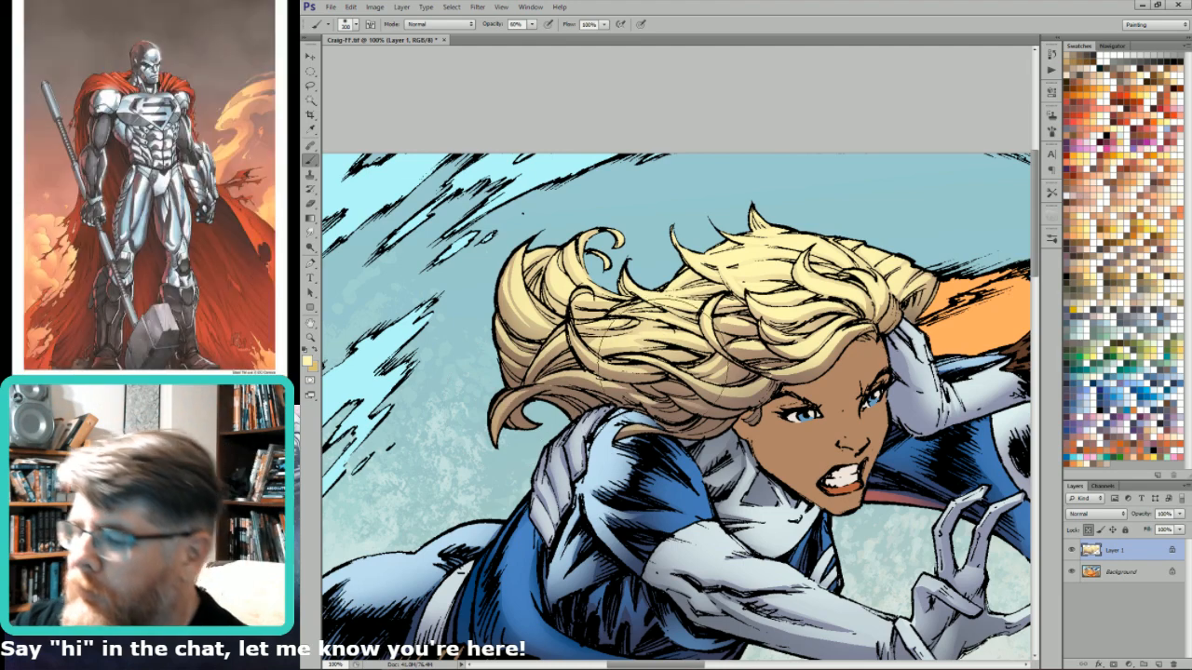
key(ctrl+0)
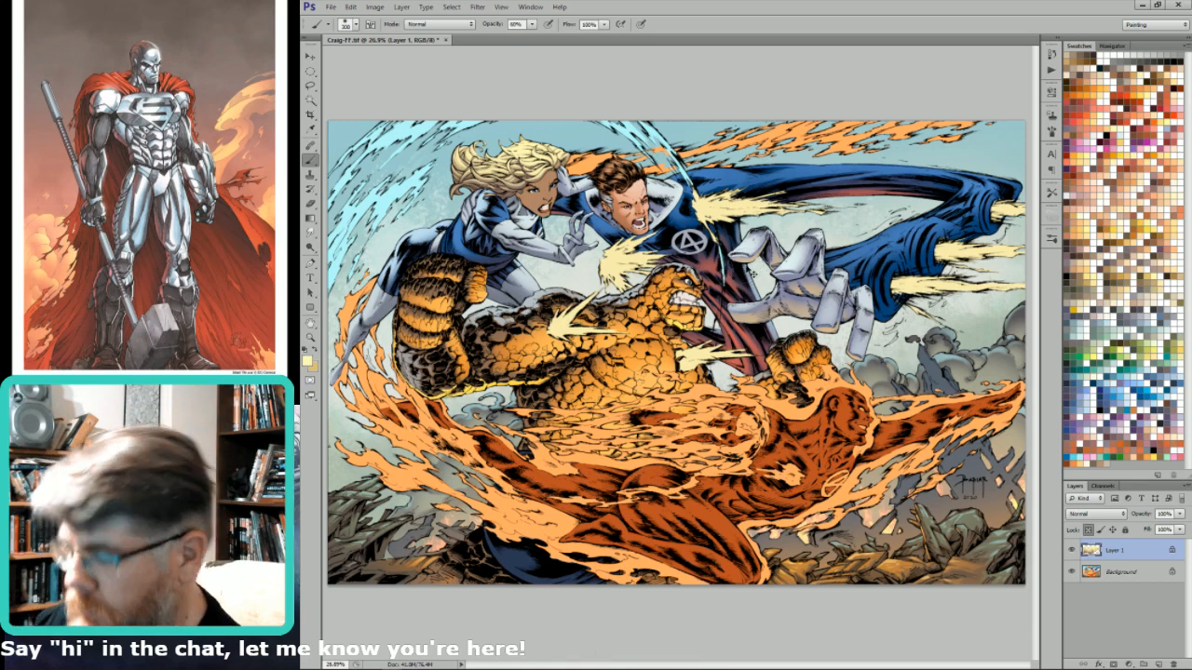
- Shift the hair layer's midtone colour balance toward red, setting the Cyan–Red level to +13
key(ctrl+b)
drag(1069, 509, 1067, 525)
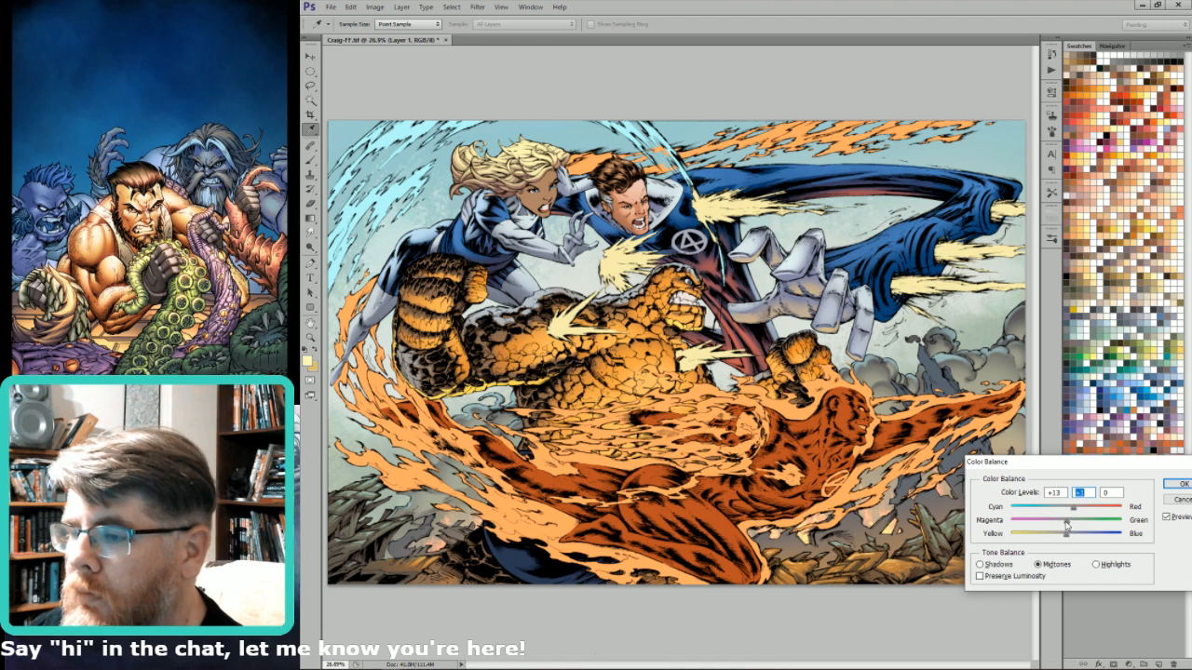
key(Return)
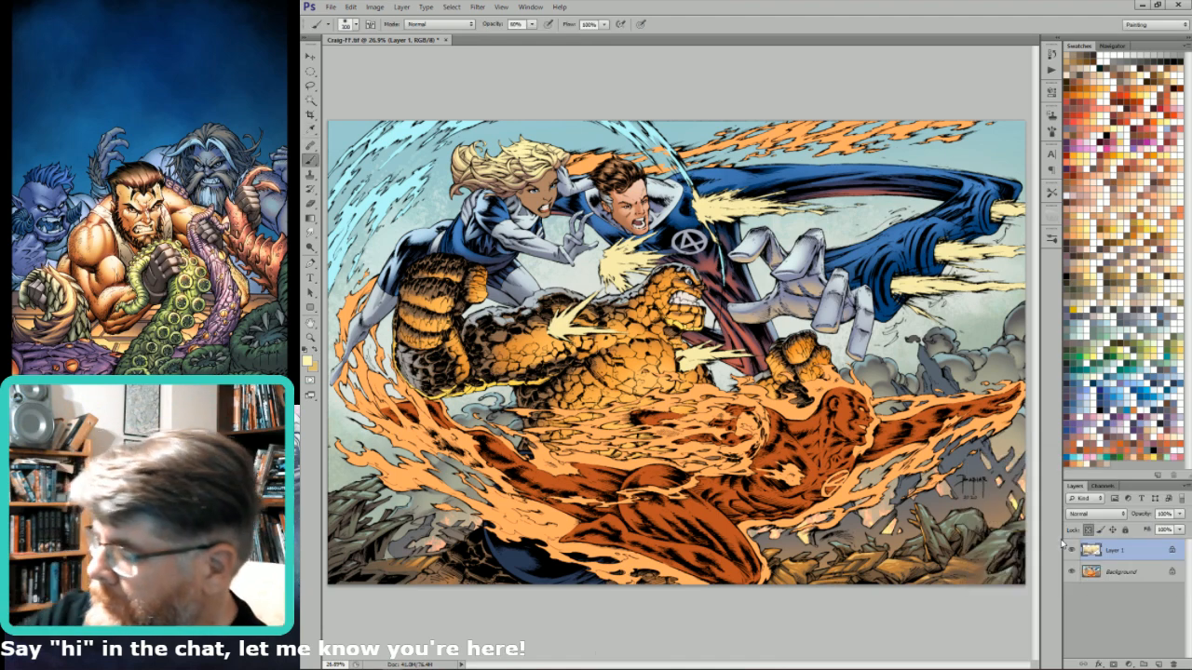
- Merge the hair layer into the background and save the document
key(ctrl+e)
key(ctrl+s)
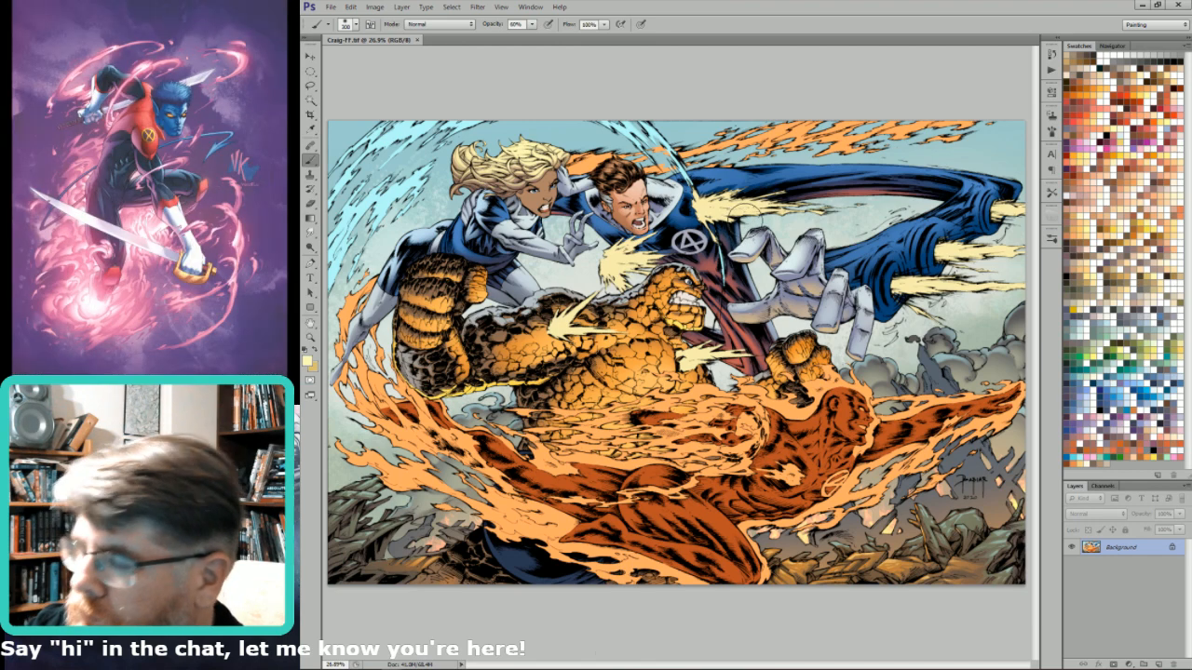
- Select the woman's facial skin with the Magic Wand, choose a light peach swatch and create a new layer for the skin
drag(546, 201, 780, 272)
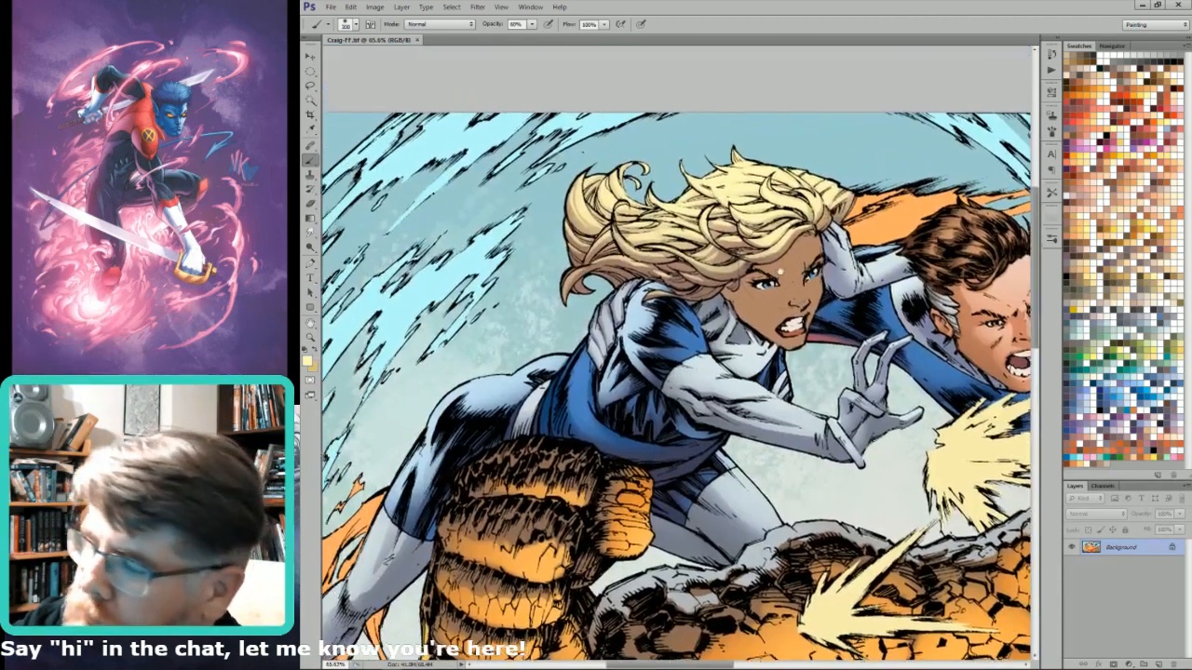
key(w)
click(808, 268)
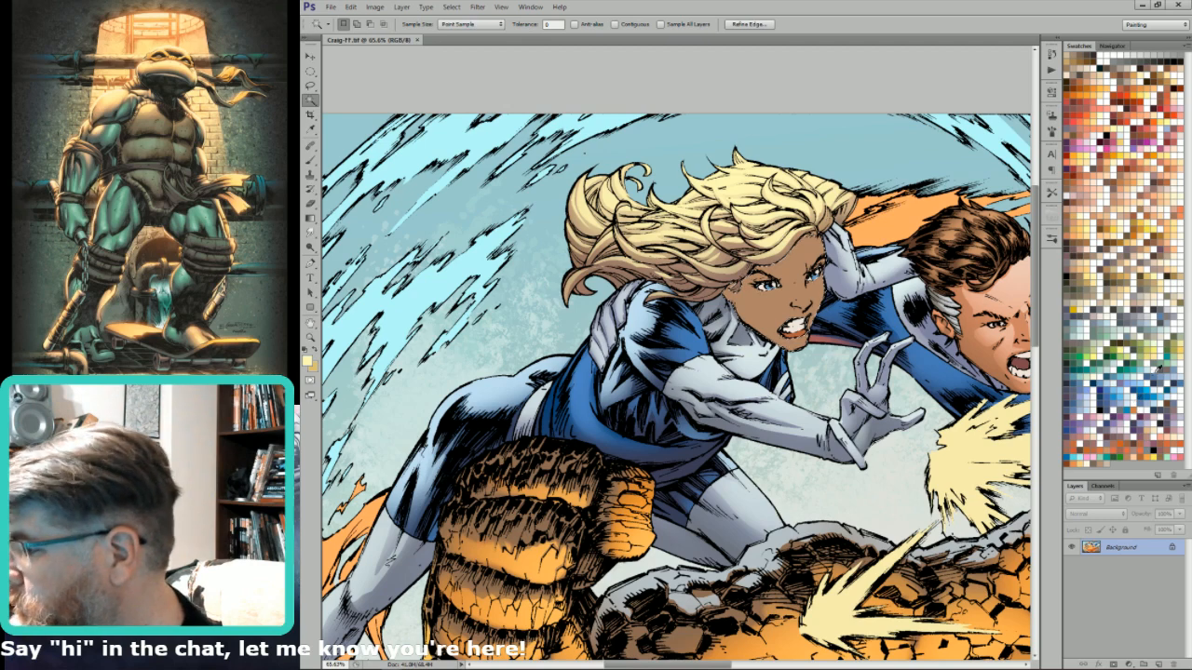
click(1176, 205)
key(g)
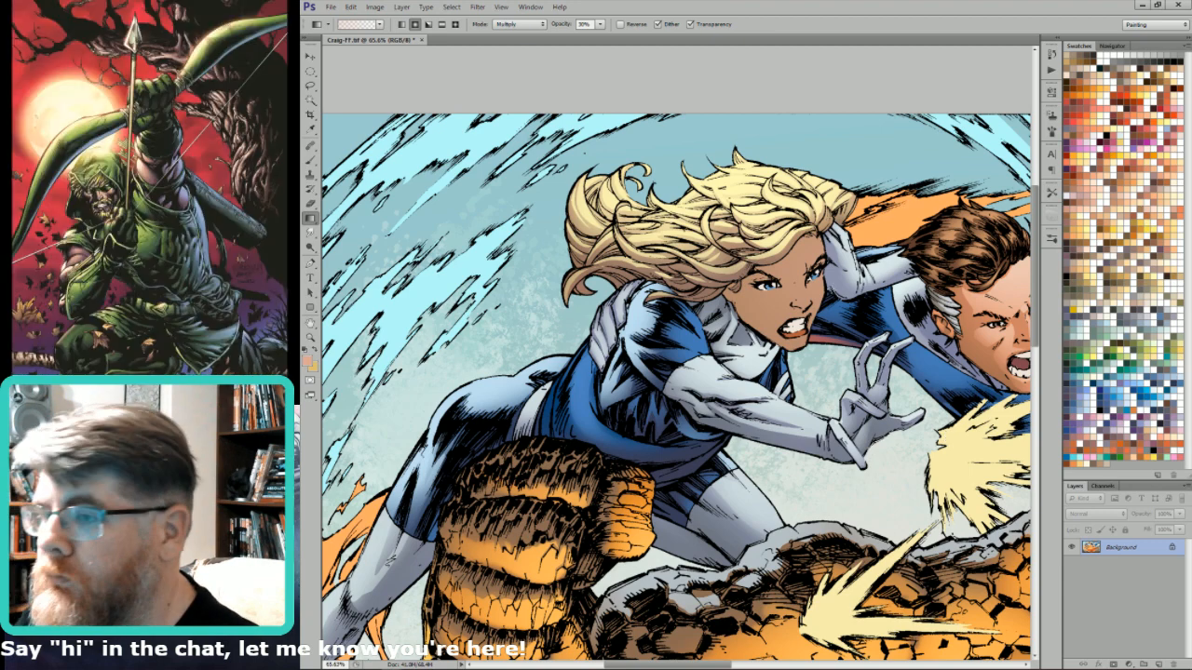
key(ctrl+shift+alt+n)
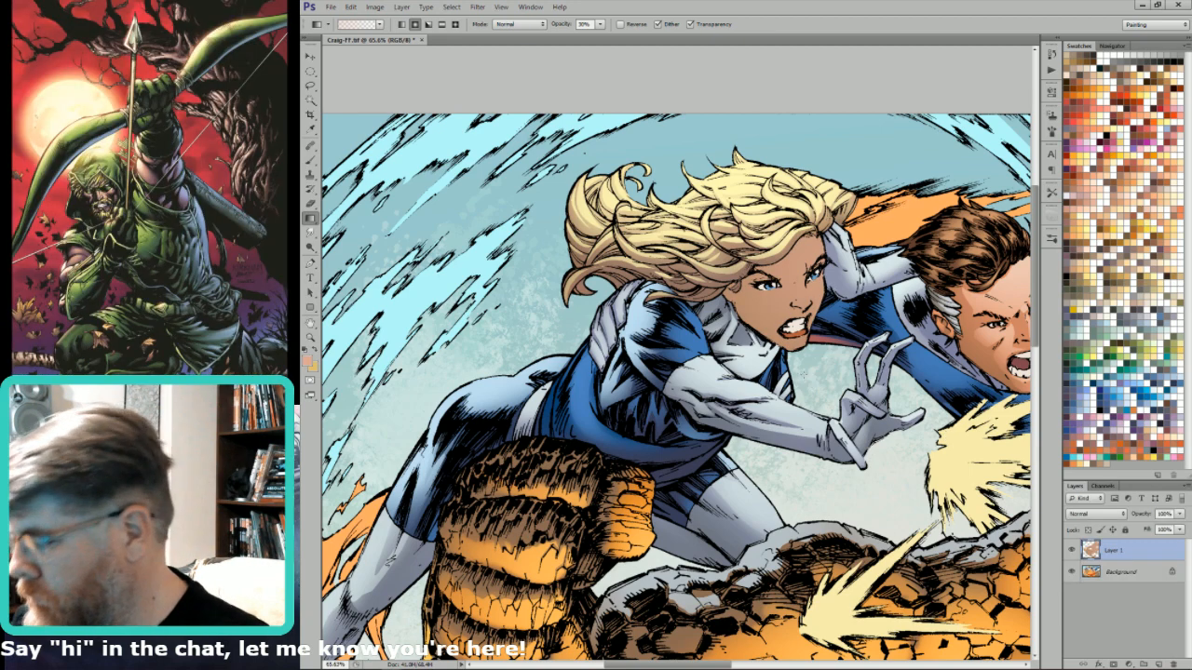
- Lasso highlight shapes on the woman's face and brush light peach into them in Normal mode
click(1134, 454)
key(l)
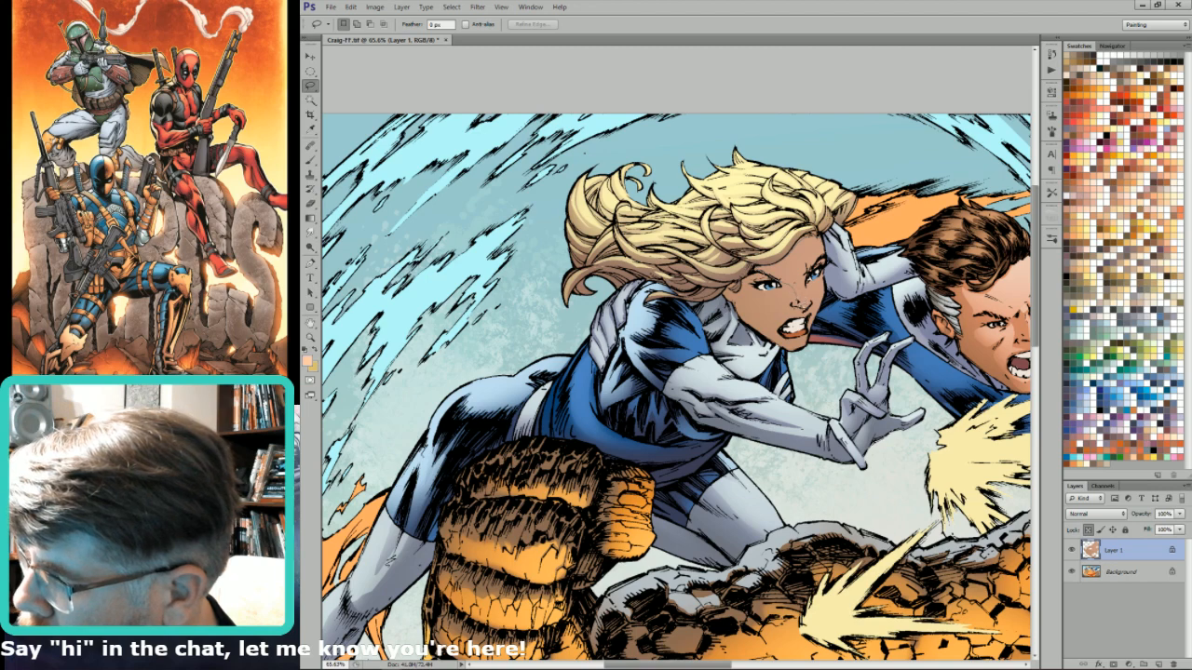
mouse_move(802, 310)
mouse_down()
mouse_move(810, 278)
mouse_move(797, 292)
mouse_up()
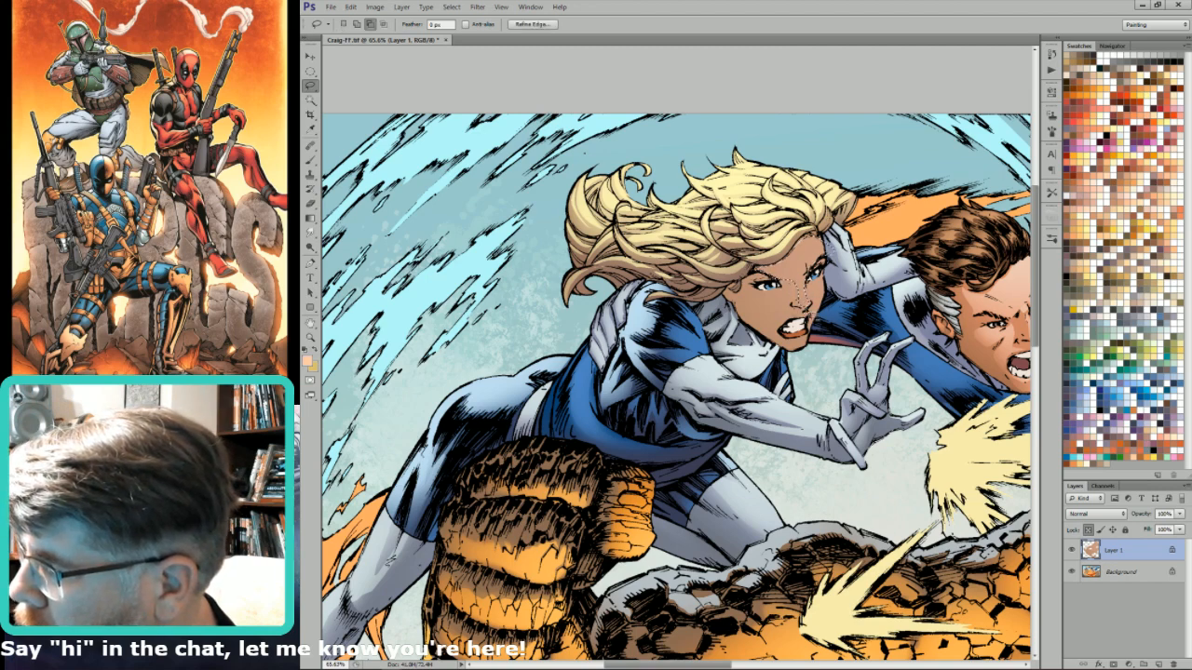
drag(778, 284, 812, 276)
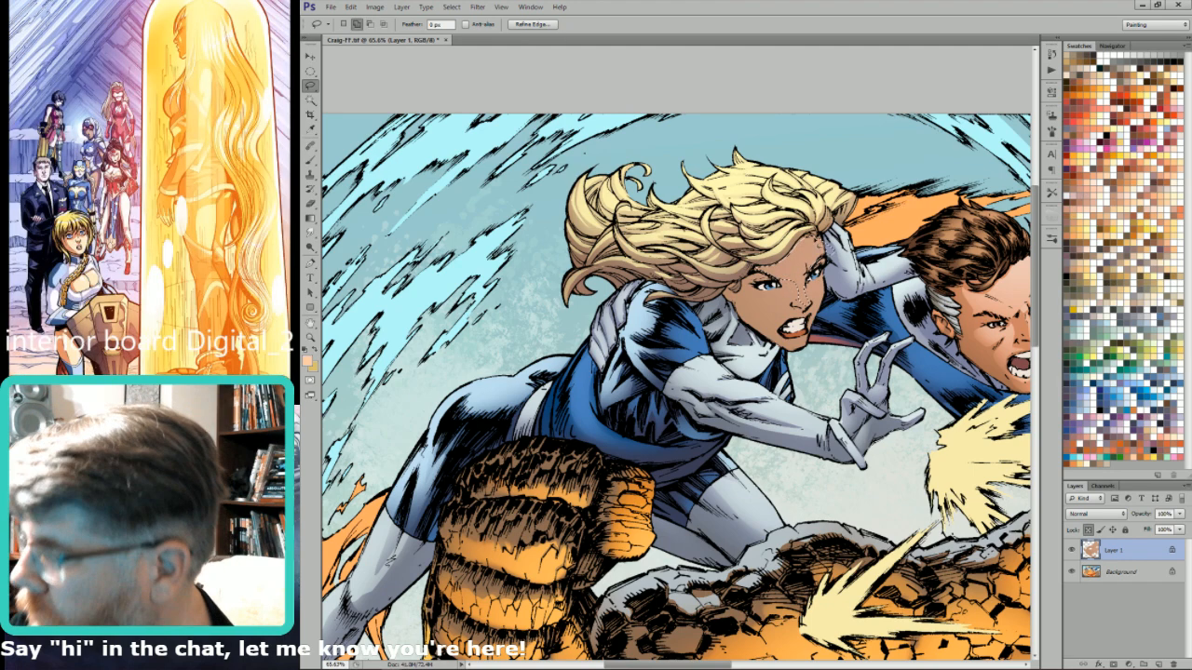
key(b)
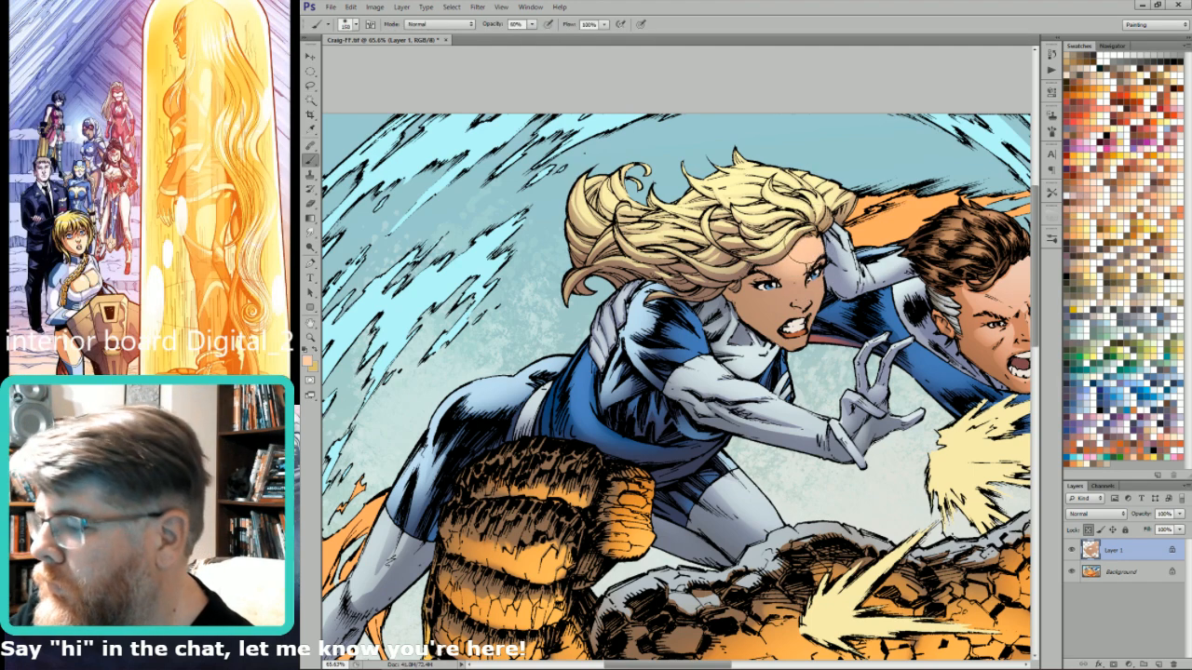
key(l)
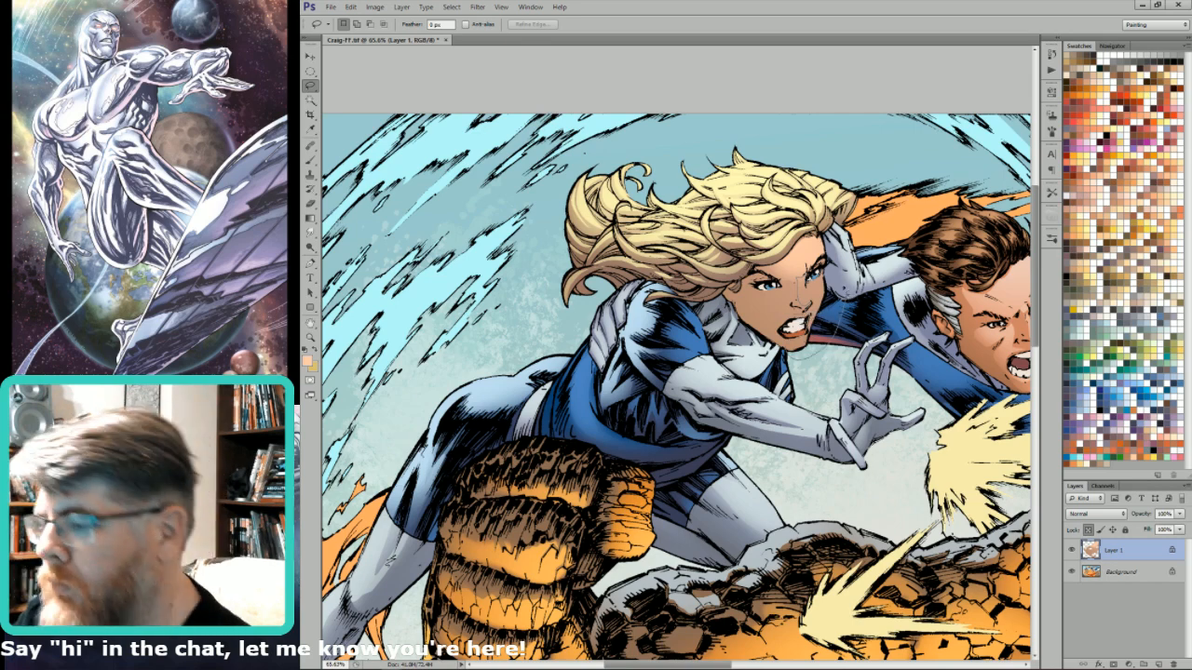
- Lasso the remaining shapes on the woman's face, render them in light peach with brush and gradient, and merge Layer 1 into the background
key(b)
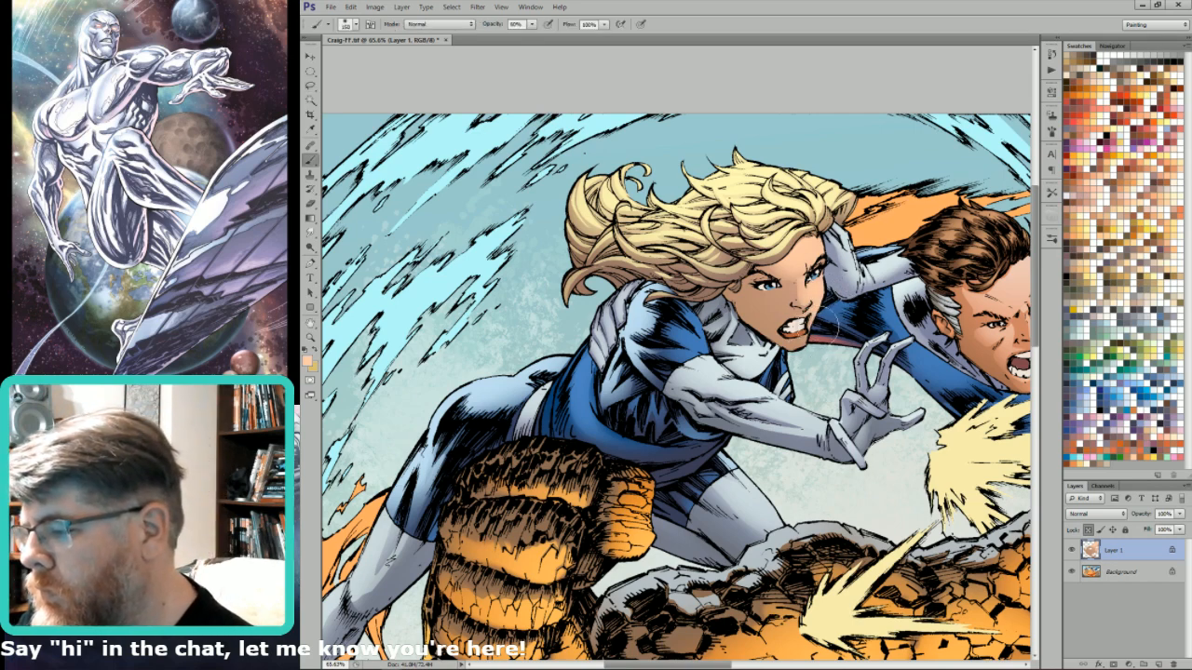
drag(799, 303, 796, 306)
key(l)
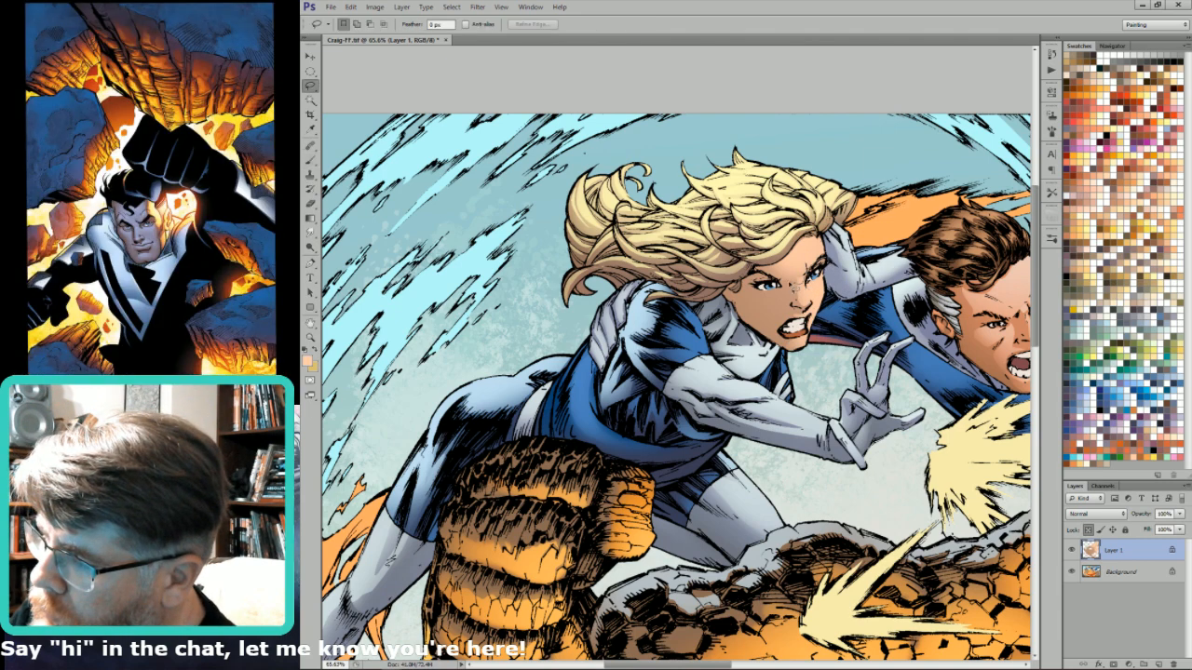
key(g)
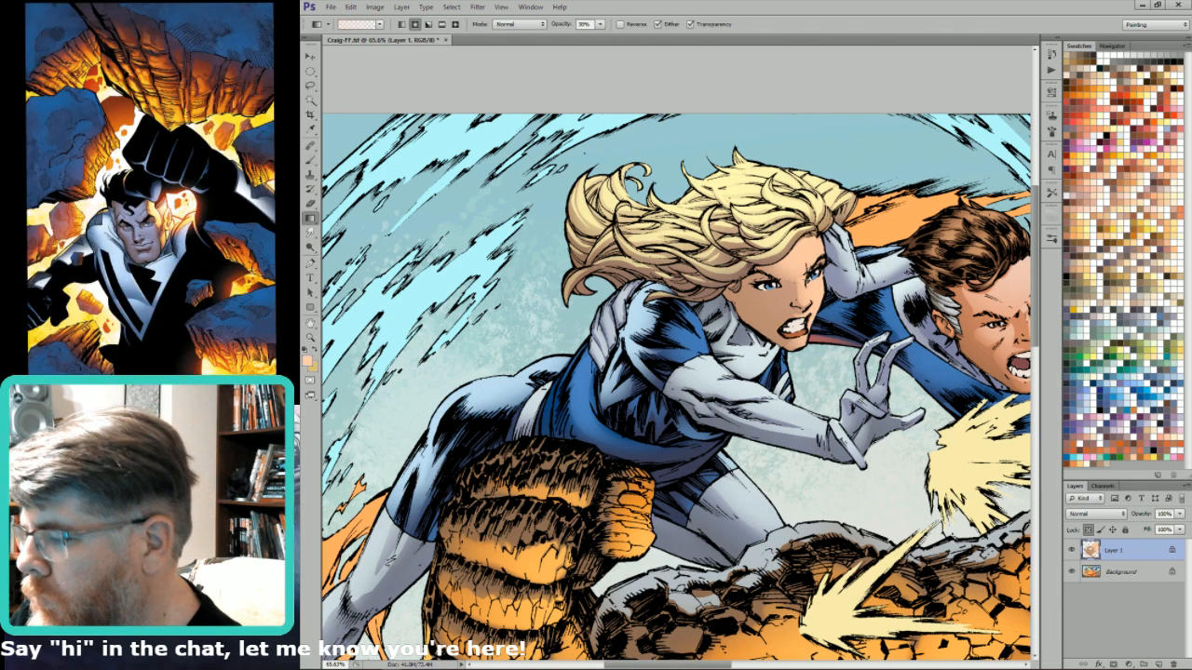
key(l)
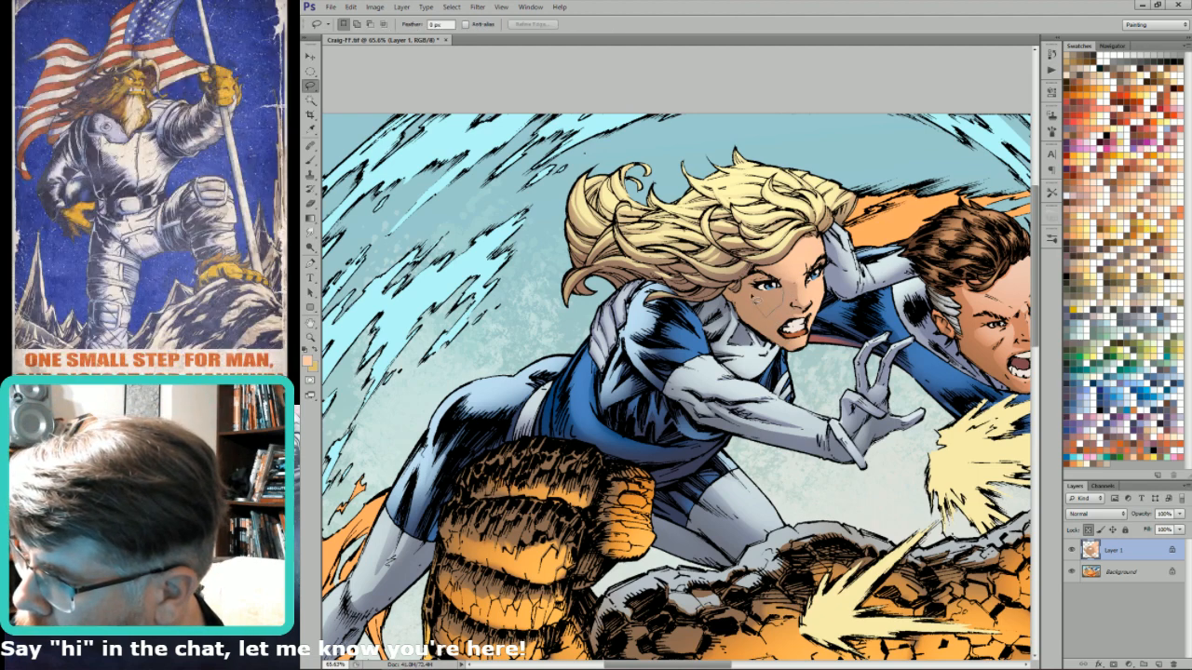
key(g)
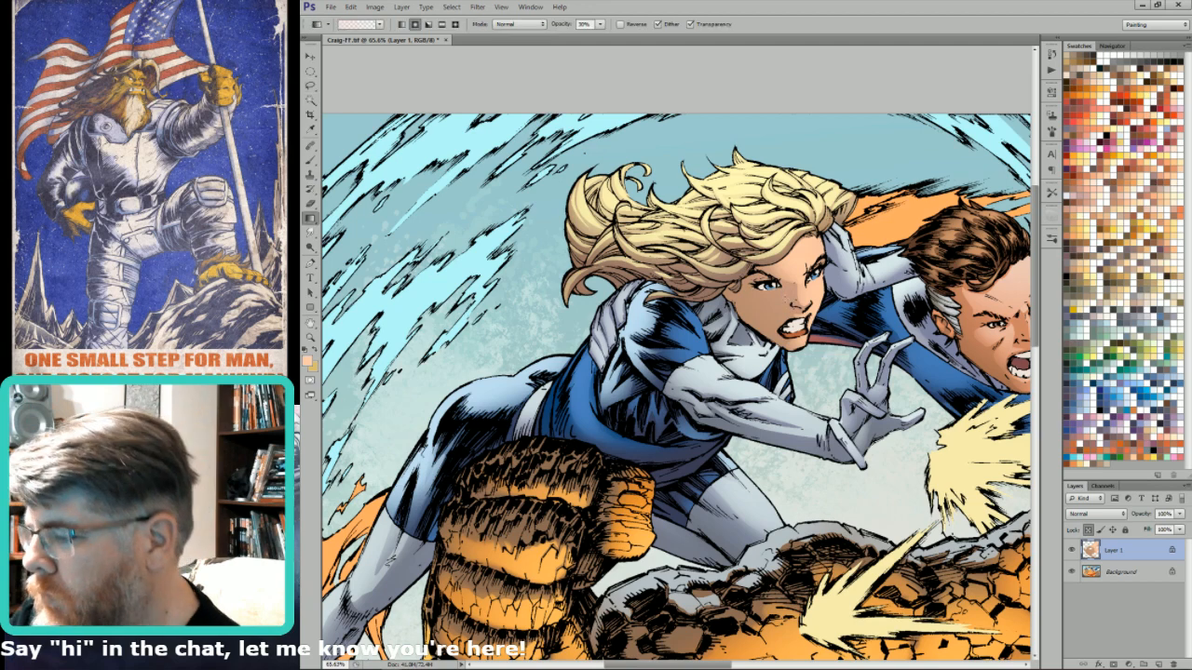
key(ctrl+0)
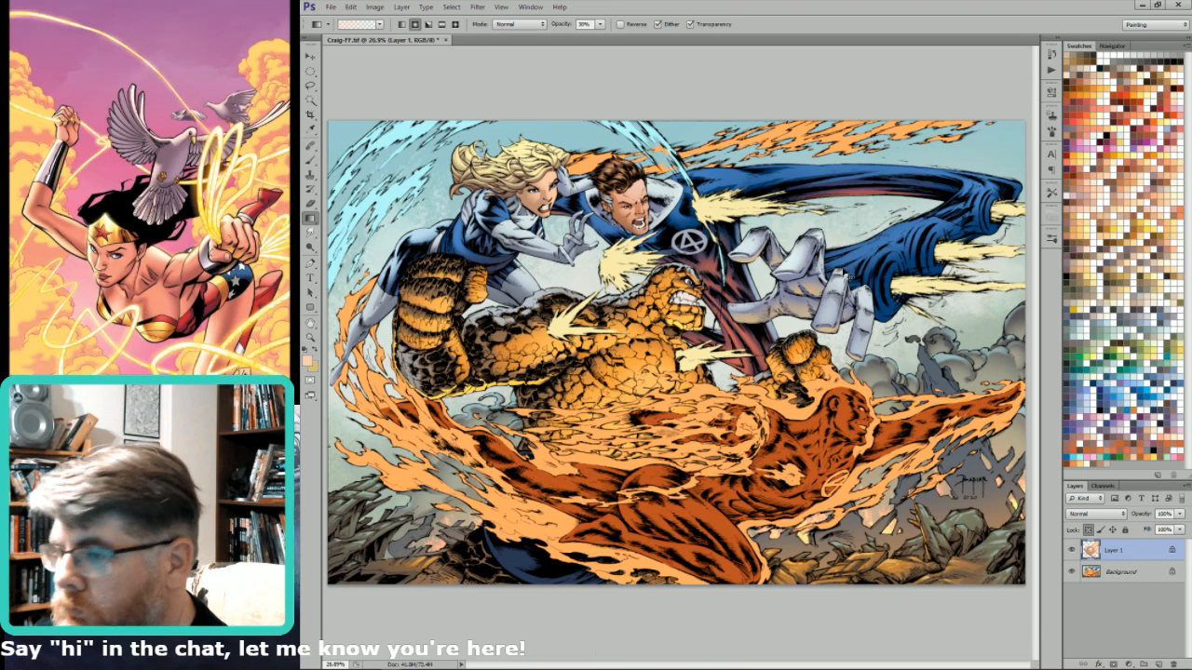
key(ctrl+e)
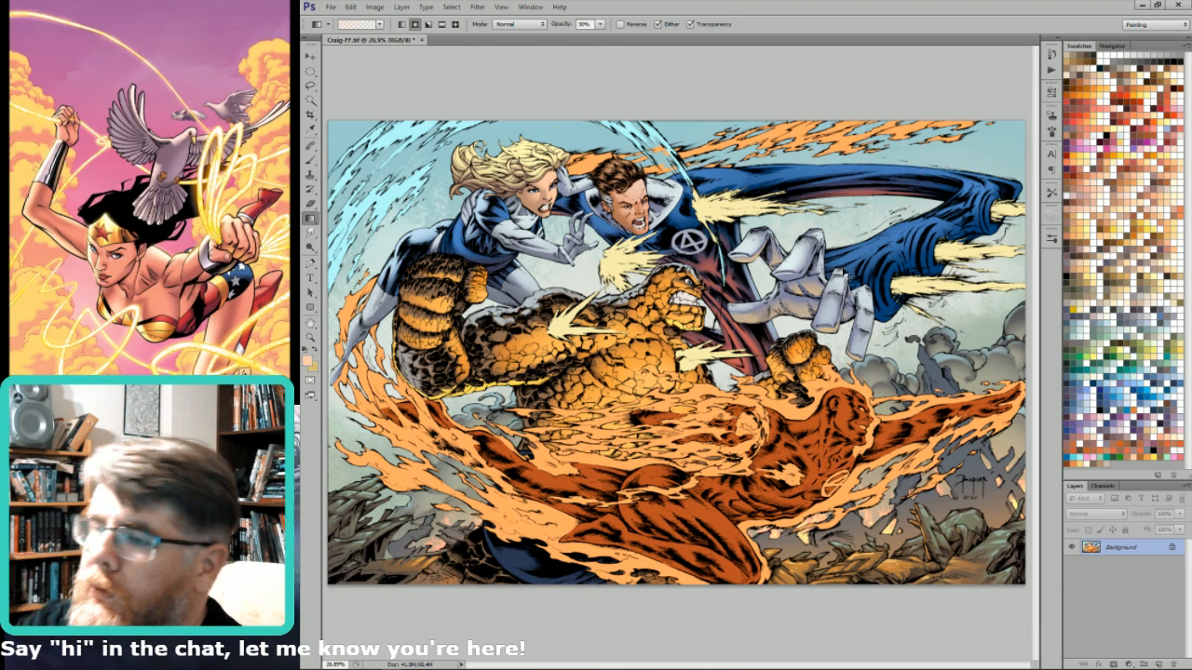
- Select the woman's blonde hair with the Magic Wand and shift its hue slightly toward orange using Hue/Saturation
key(ctrl+6)
key(w)
click(525, 160)
key(ctrl+2)
key(ctrl+u)
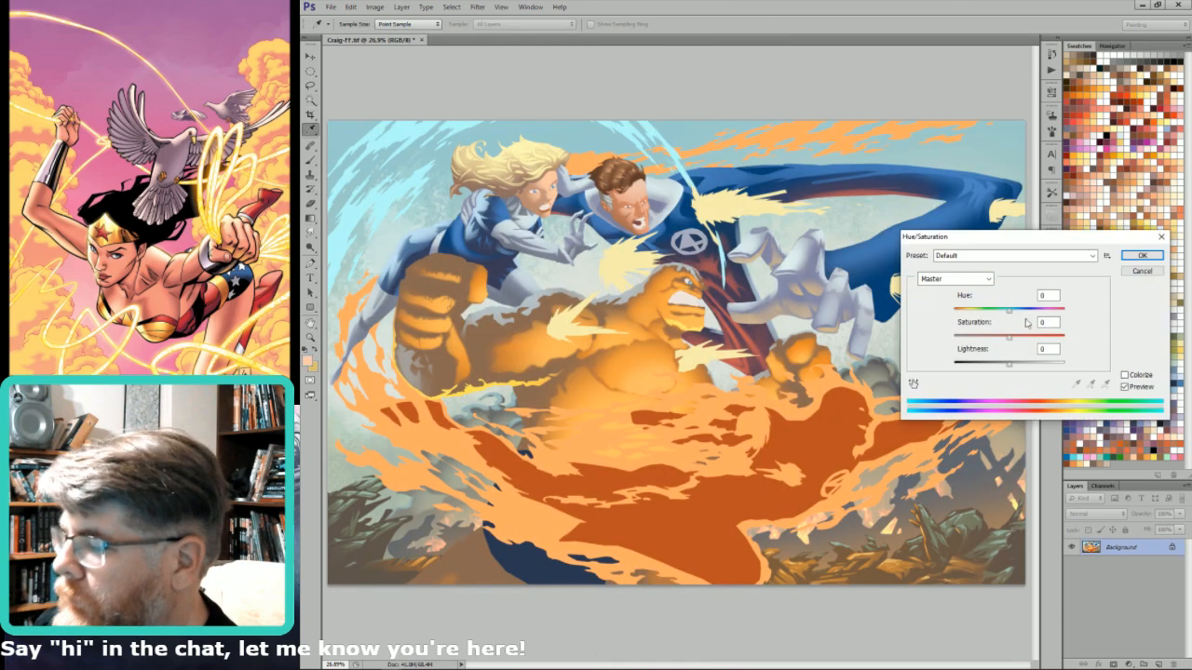
drag(1010, 313, 1003, 313)
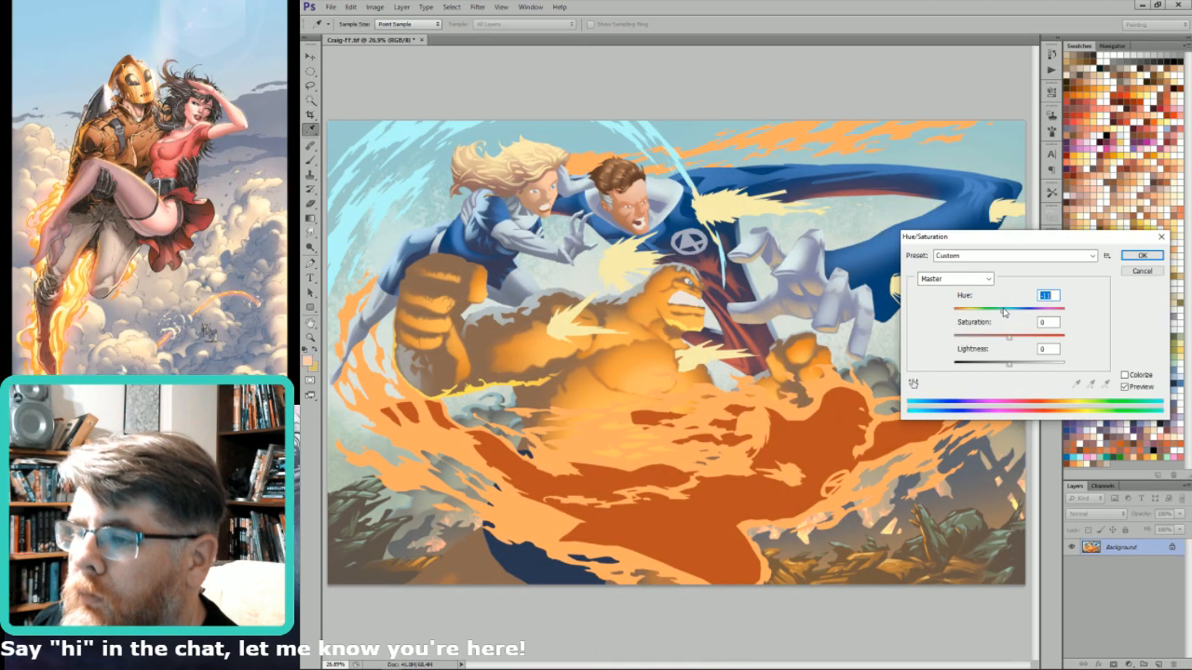
key(Return)
- Return to the full-colour composite view and save the document
key(ctrl+6)
key(grave)
key(ctrl+2)
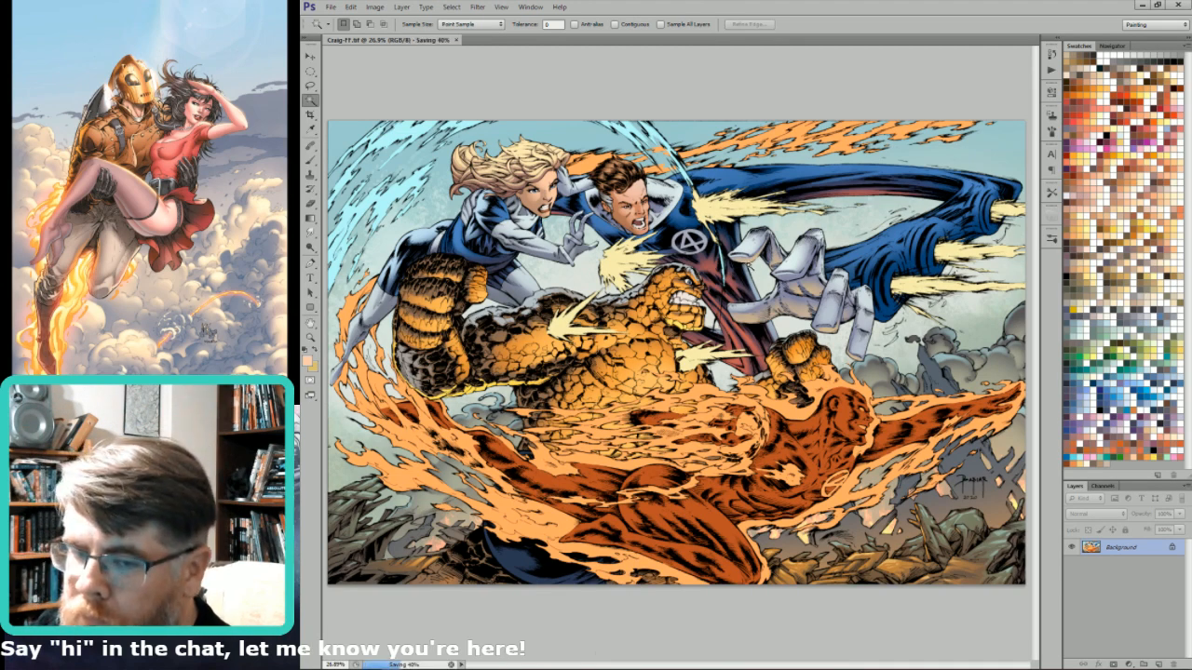
key(l)
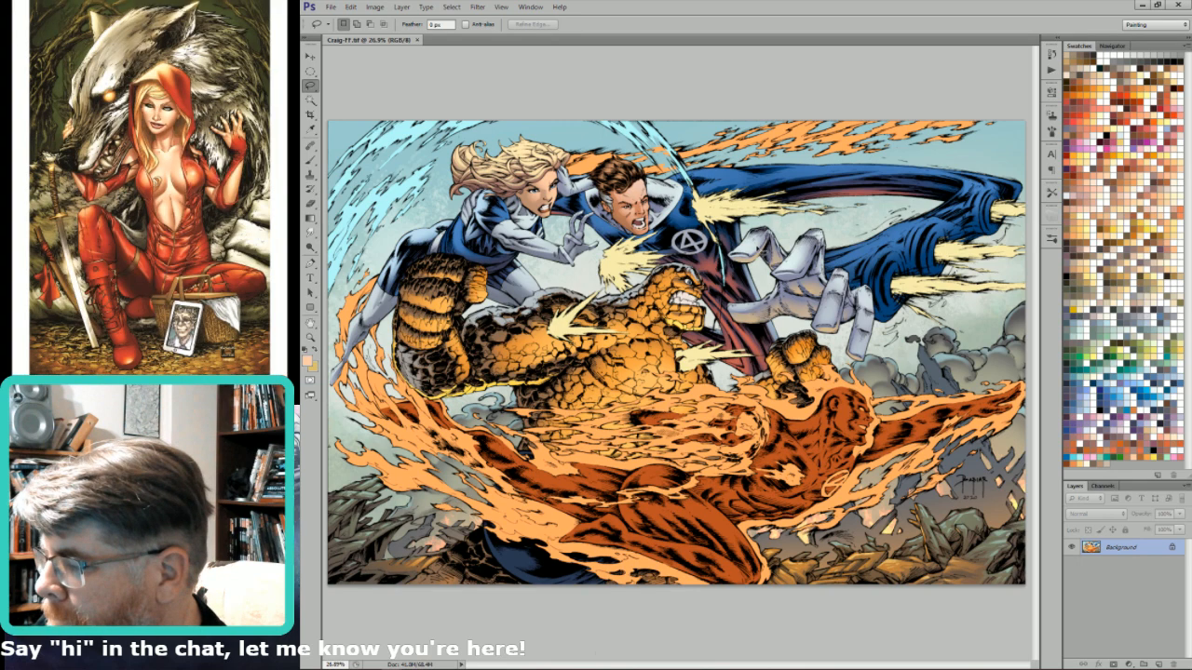
key(w)
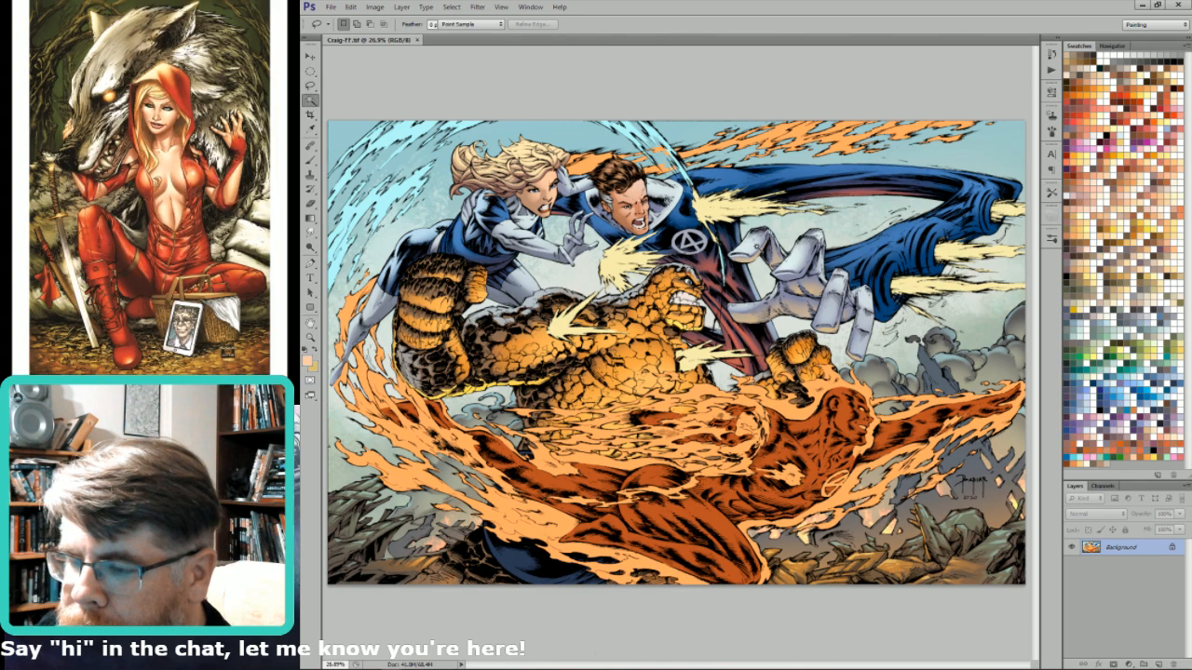